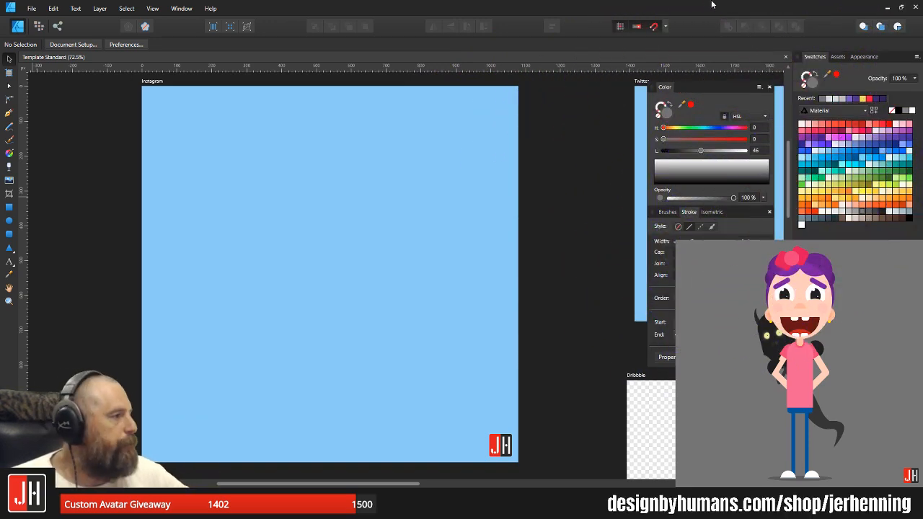
# - Switch to OpenToonz and play the Dragon Flying scene in a loop with the whole camera frame in view
pyautogui.click(887, 7)
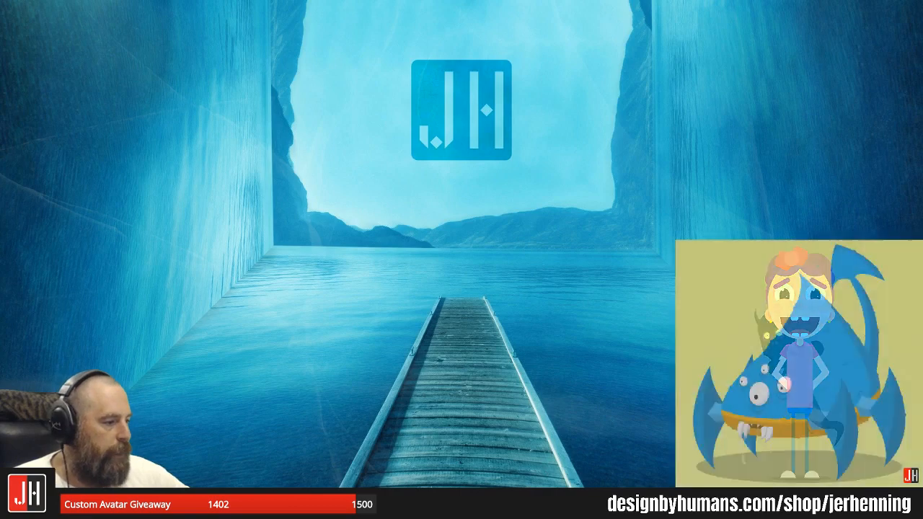
pyautogui.click(505, 507)
pyautogui.scroll(-9, 322, 119)
pyautogui.moveTo(336, 121); pyautogui.dragTo(297, 143)
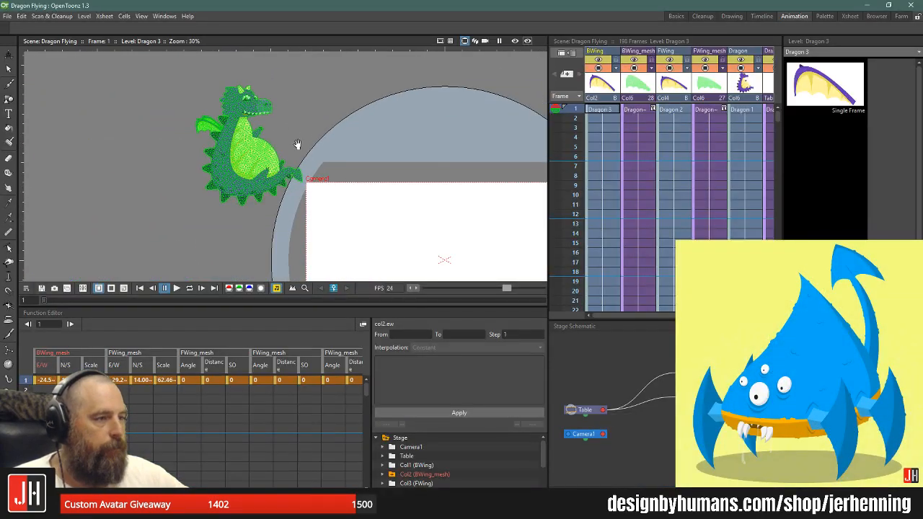
pyautogui.press('l')
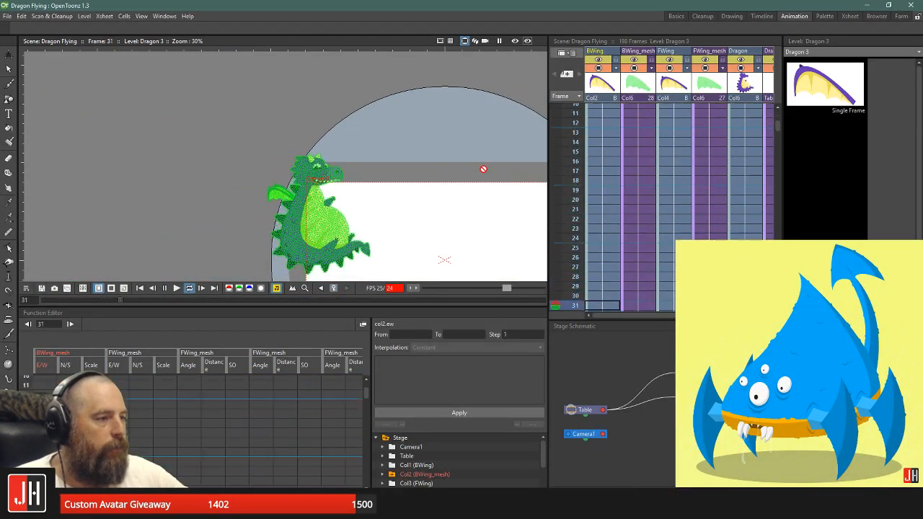
pyautogui.moveTo(463, 181); pyautogui.dragTo(281, 128)
pyautogui.moveTo(247, 170); pyautogui.dragTo(285, 136)
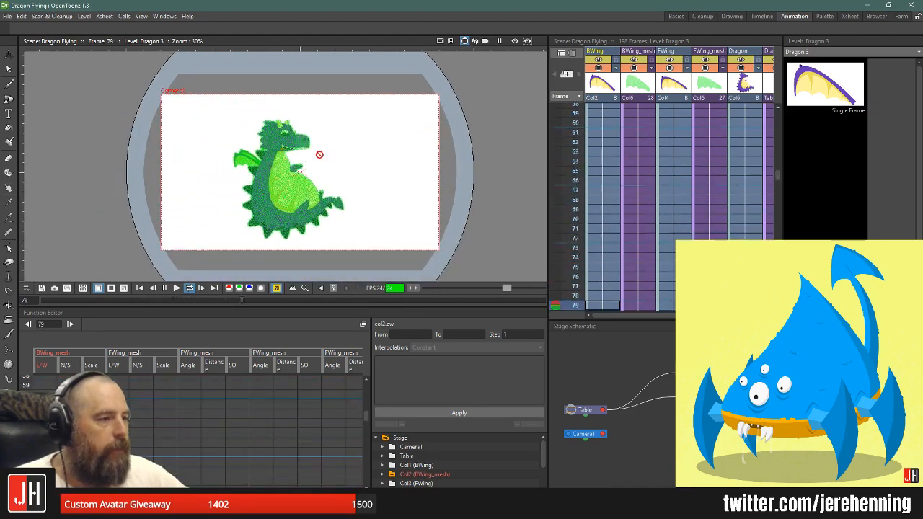
pyautogui.scroll(2, 276, 169)
pyautogui.scroll(3, 276, 169)
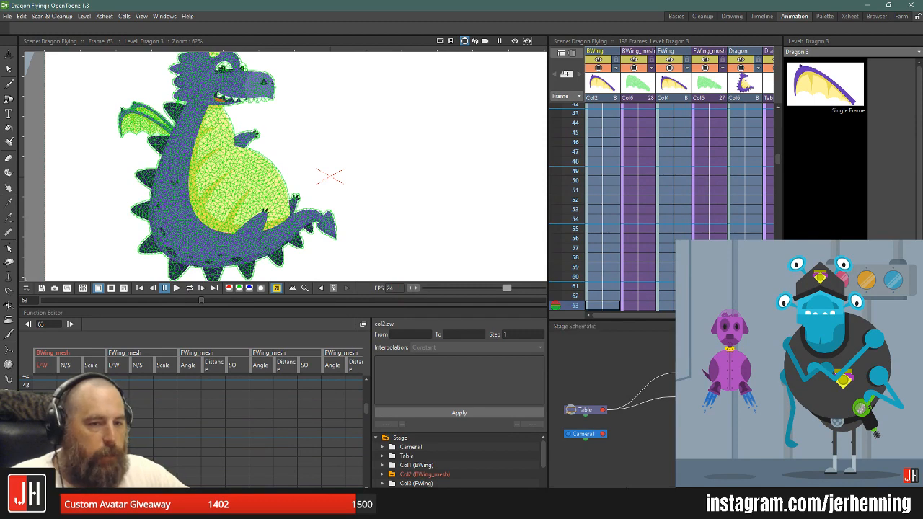
# - Examine how the dragon body mesh and wing meshes are linked in the stage schematic
pyautogui.moveTo(674, 426); pyautogui.dragTo(565, 424)
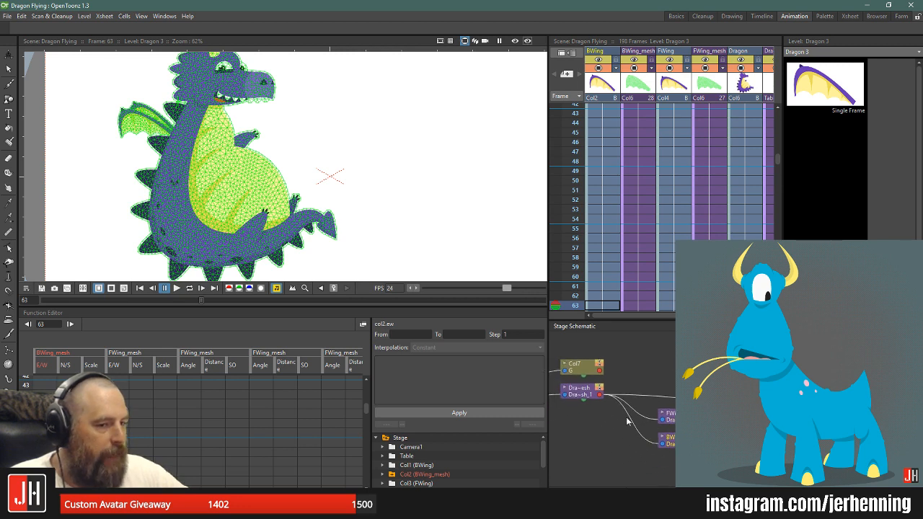
pyautogui.moveTo(617, 402); pyautogui.dragTo(661, 417)
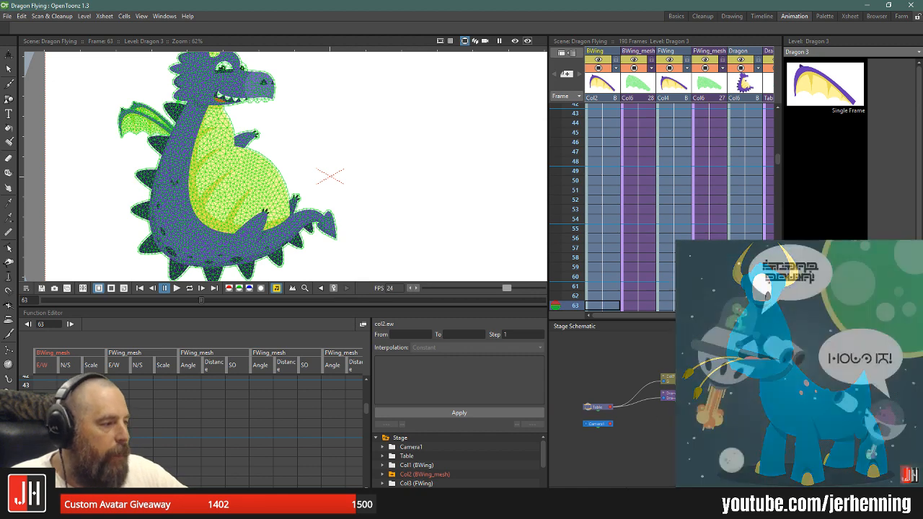
pyautogui.scroll(3, 664, 408)
pyautogui.scroll(2, 663, 408)
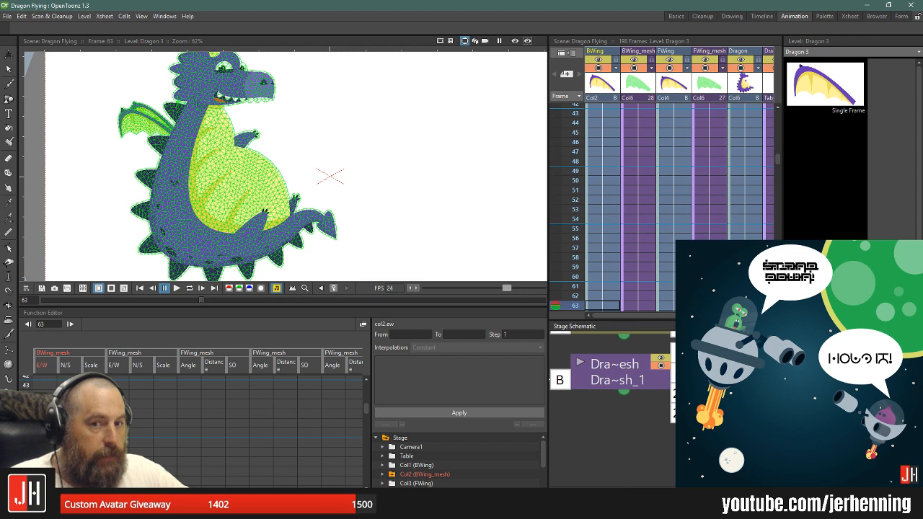
pyautogui.scroll(-4, 613, 404)
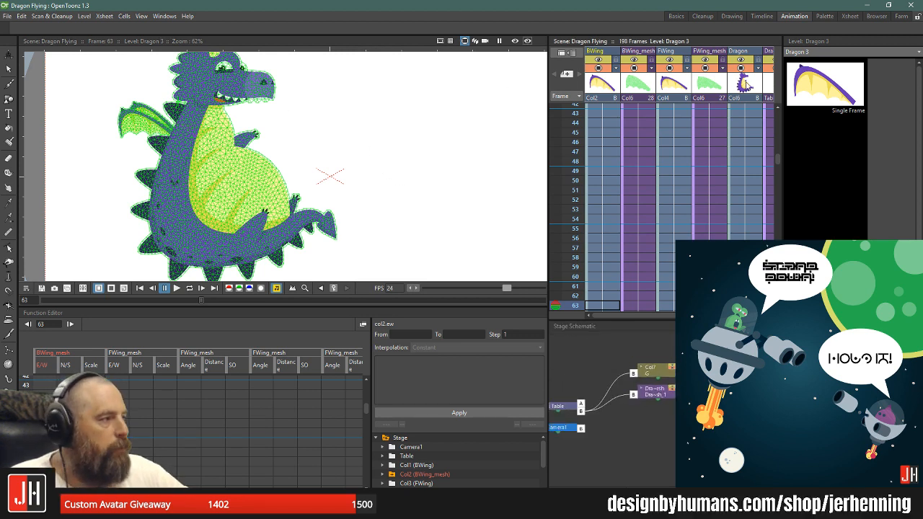
# - Display the skeleton of the dragon's body mesh and examine the vertices where the wings attach
pyautogui.click(767, 86)
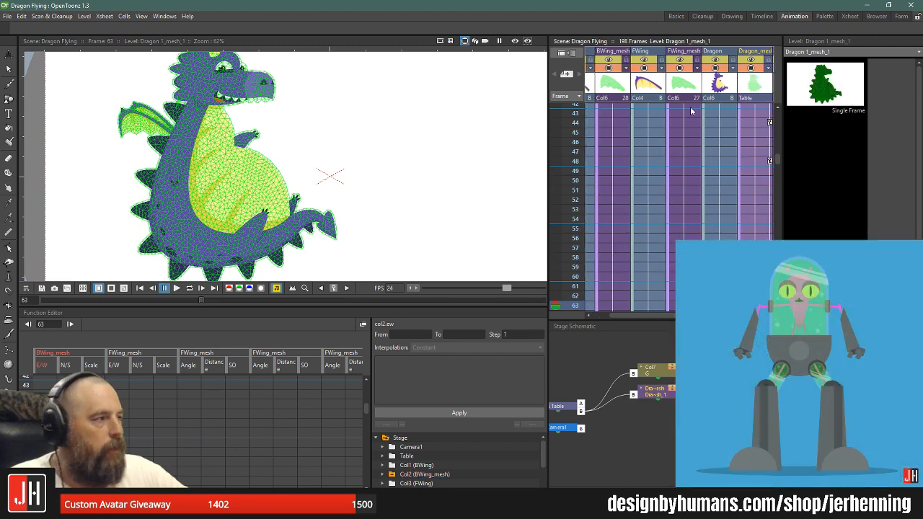
pyautogui.press('x')
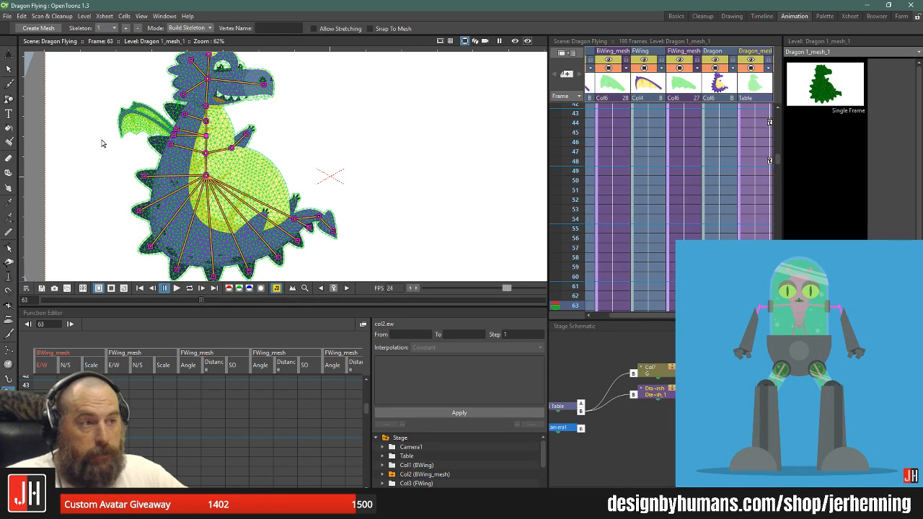
pyautogui.click(189, 28)
pyautogui.click(189, 28)
pyautogui.scroll(2, 182, 123)
pyautogui.scroll(7, 182, 123)
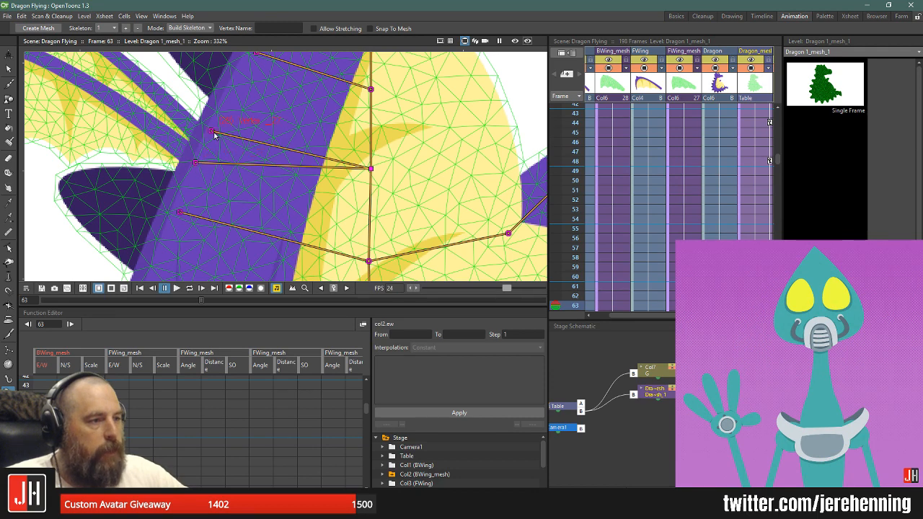
pyautogui.scroll(-4, 167, 135)
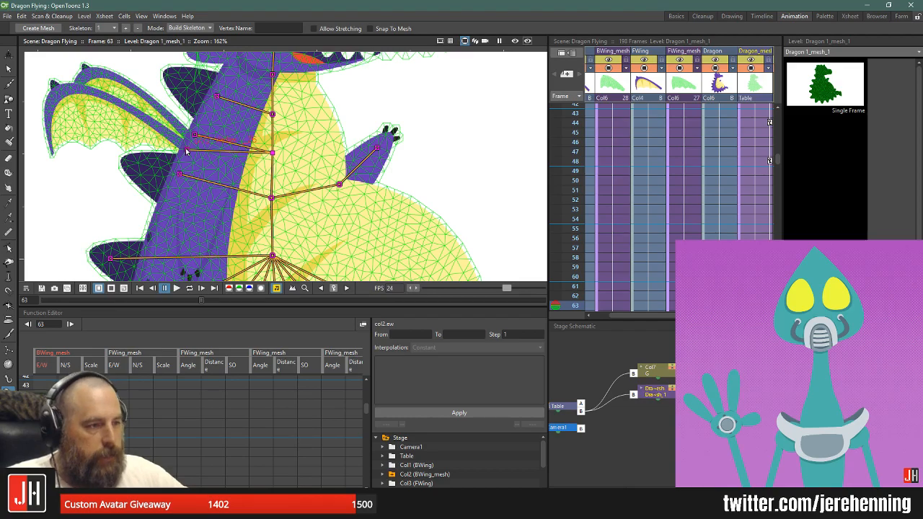
pyautogui.scroll(-2, 198, 131)
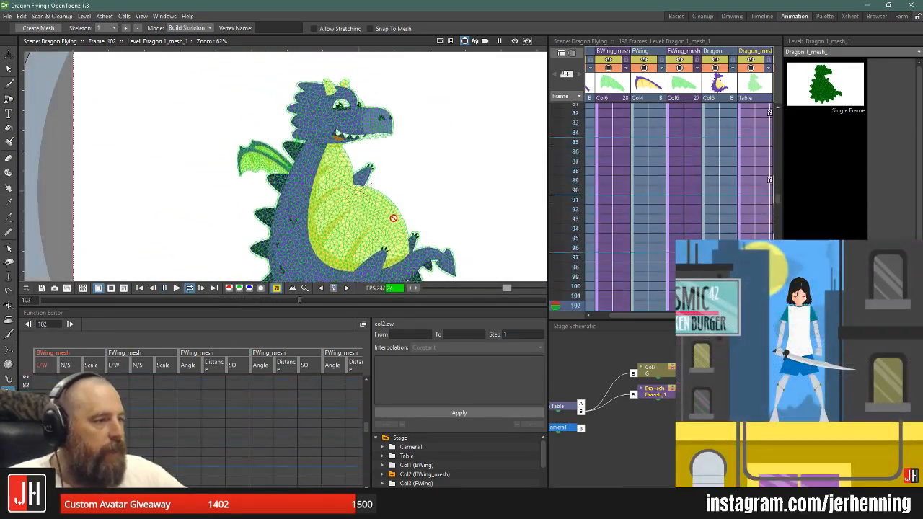
# - Replay the dragon's flight across the camera frame, checking it up close and from a distance
pyautogui.scroll(-1, 360, 196)
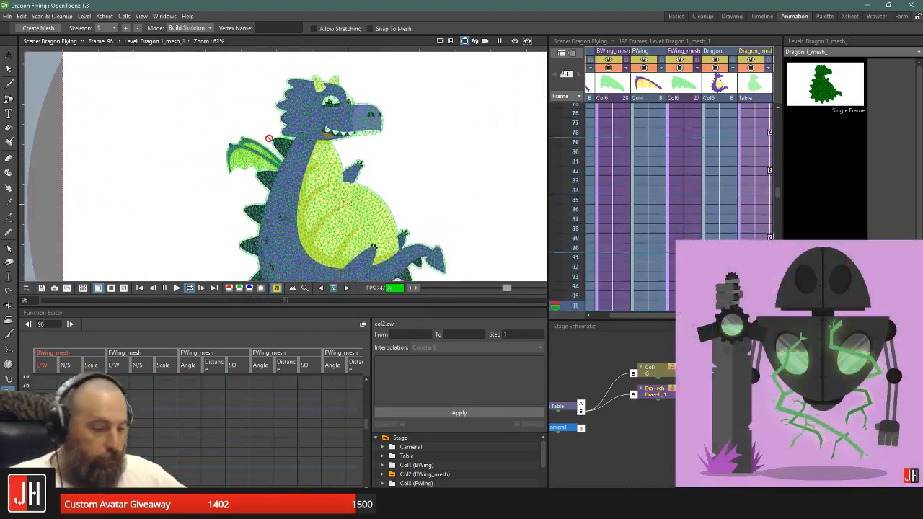
pyautogui.scroll(-2, 267, 130)
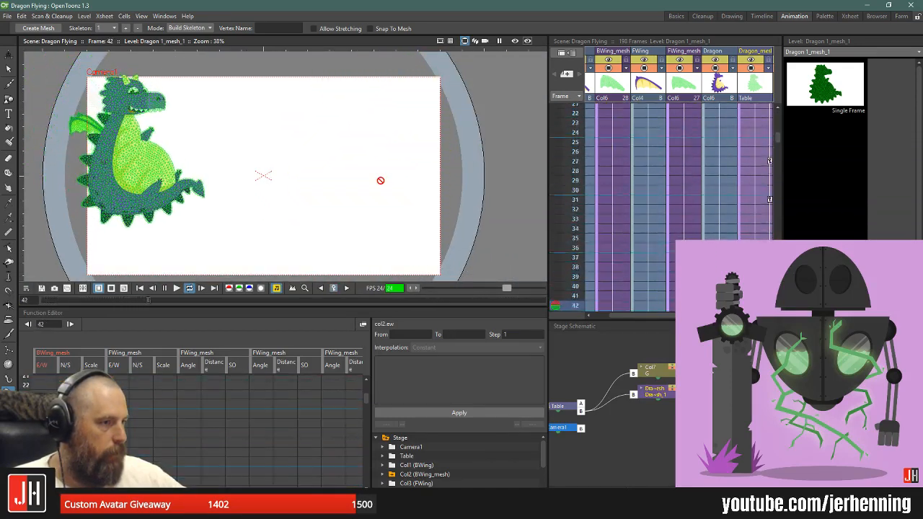
pyautogui.scroll(-2, 318, 176)
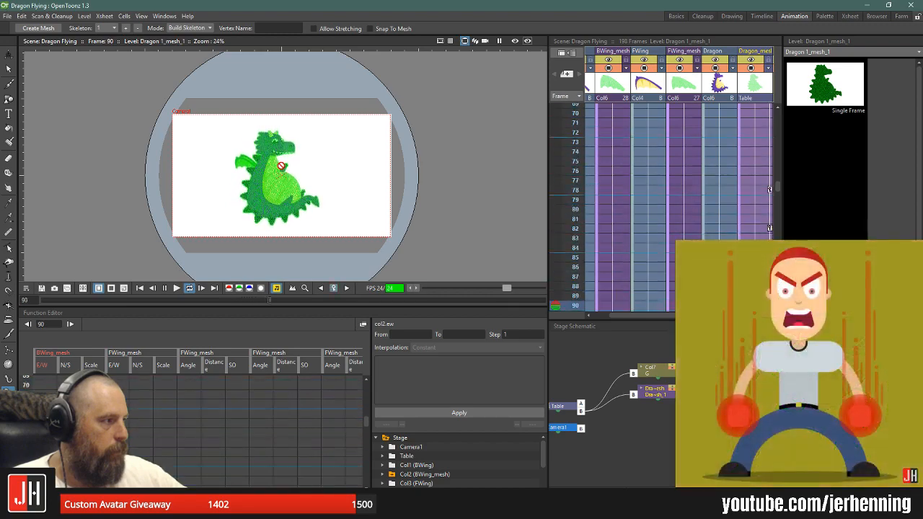
pyautogui.scroll(3, 282, 165)
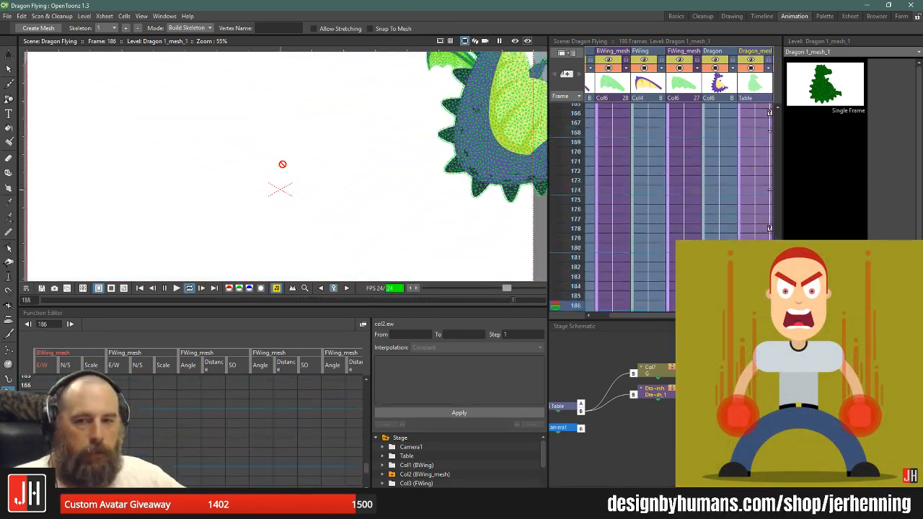
pyautogui.scroll(-3, 283, 165)
pyautogui.scroll(-2, 285, 166)
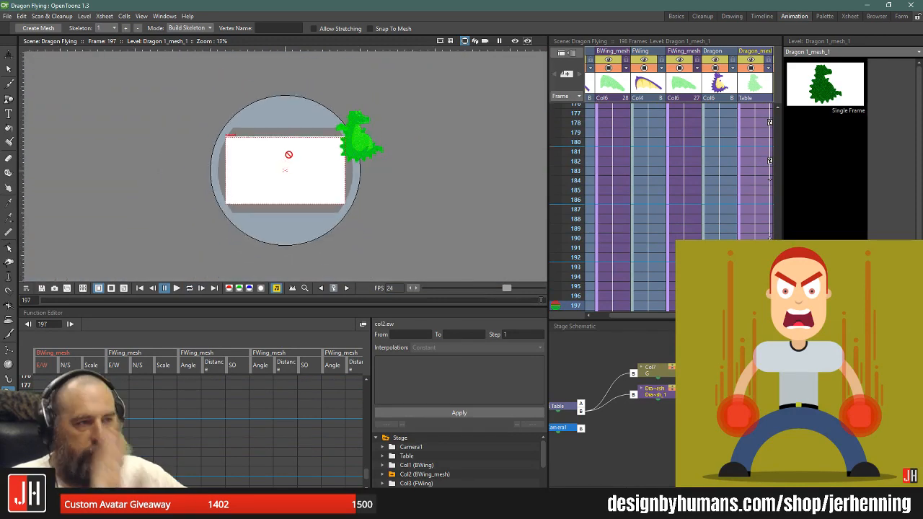
# - Load the scene First animation.tnz and inspect its drawn eyes up close
pyautogui.click(7, 16)
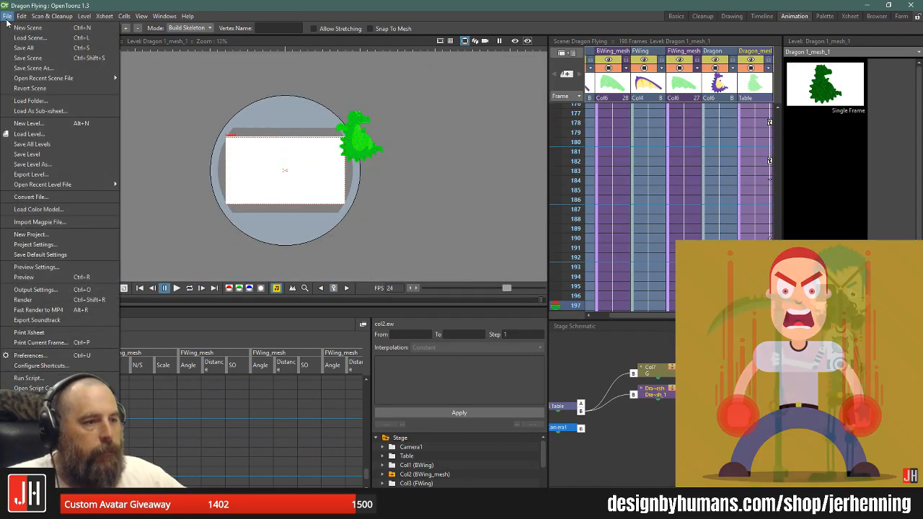
pyautogui.click(62, 38)
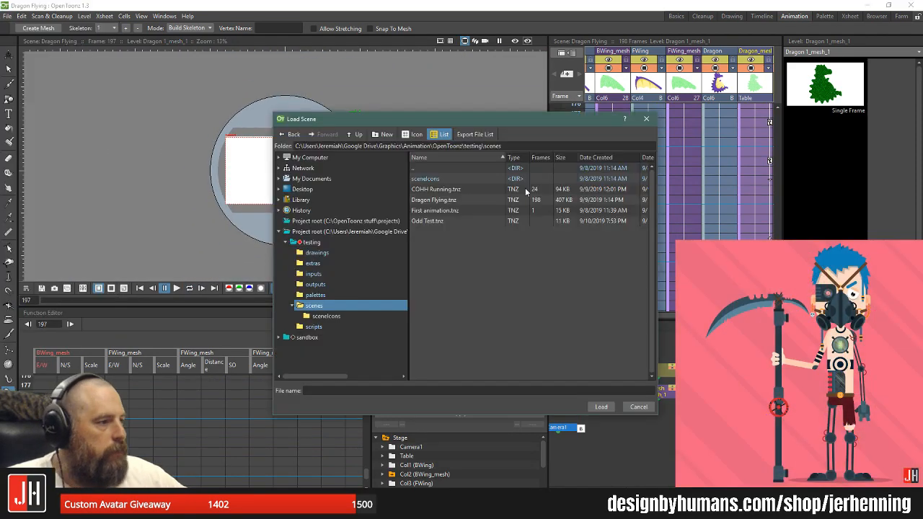
pyautogui.click(443, 211)
pyautogui.click(601, 407)
pyautogui.scroll(-4, 366, 171)
pyautogui.scroll(15, 351, 142)
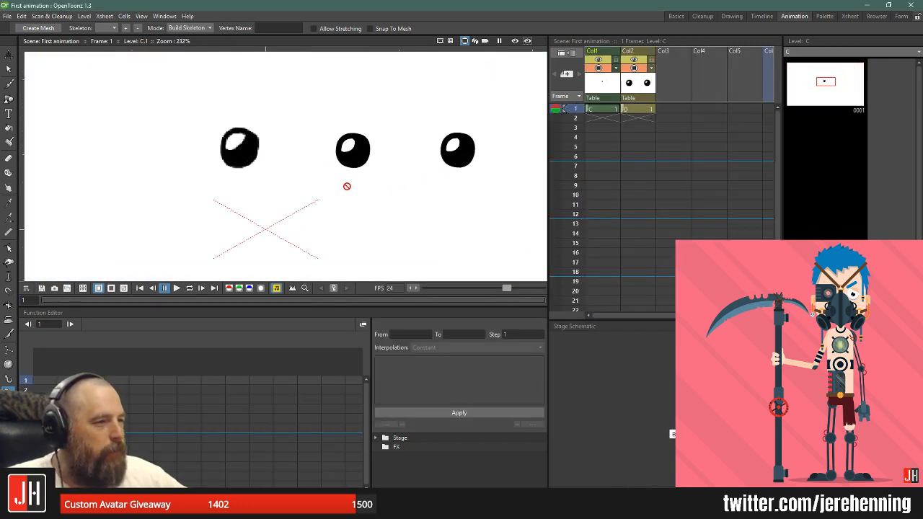
# - Switch to Affinity Designer and draw a tall rounded rectangle with 50% corners on the Instagram artboard
pyautogui.click(868, 8)
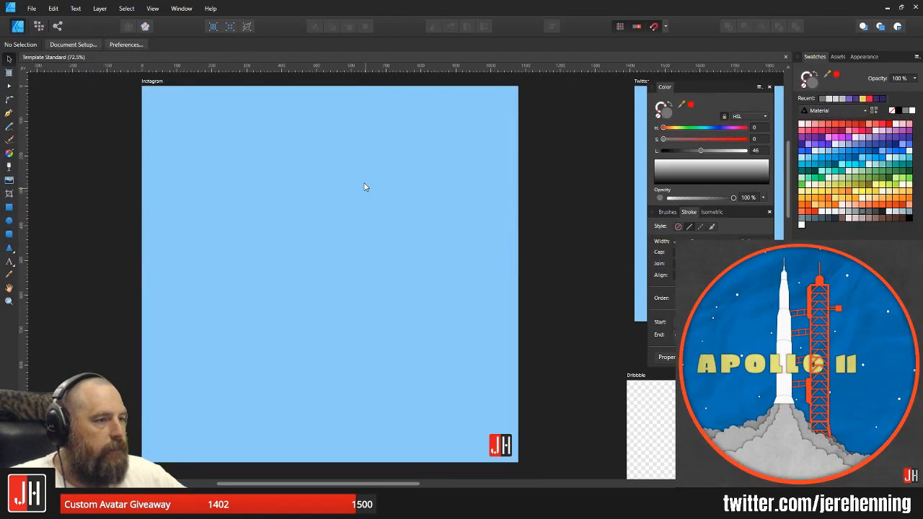
pyautogui.moveTo(364, 183); pyautogui.dragTo(373, 200)
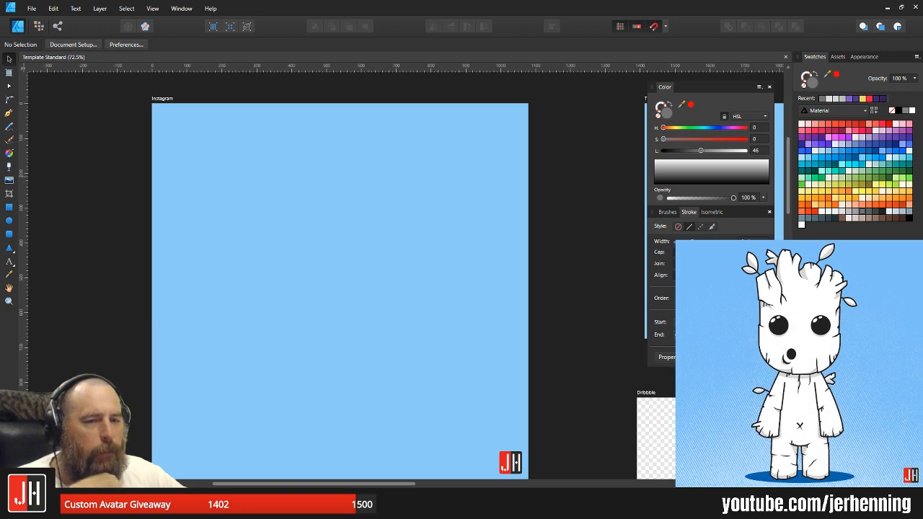
pyautogui.click(8, 233)
pyautogui.moveTo(291, 162); pyautogui.dragTo(433, 462)
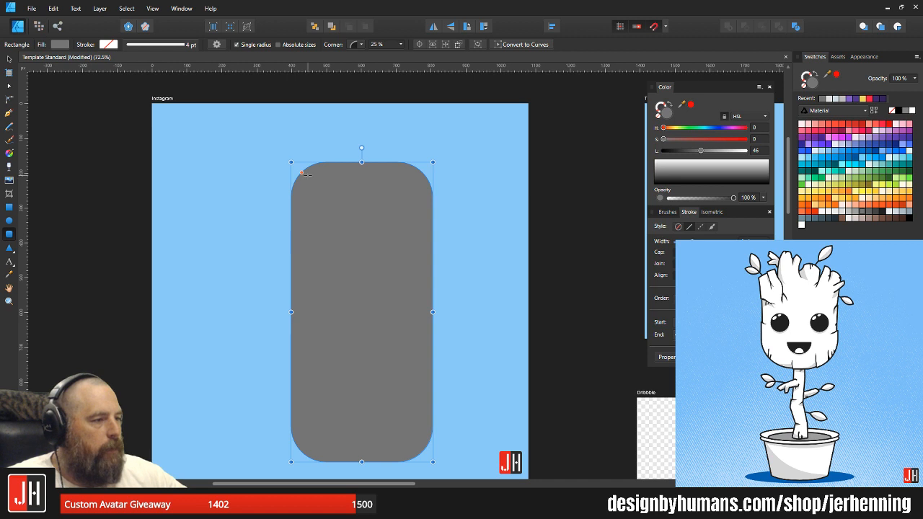
pyautogui.moveTo(303, 173); pyautogui.dragTo(456, 363)
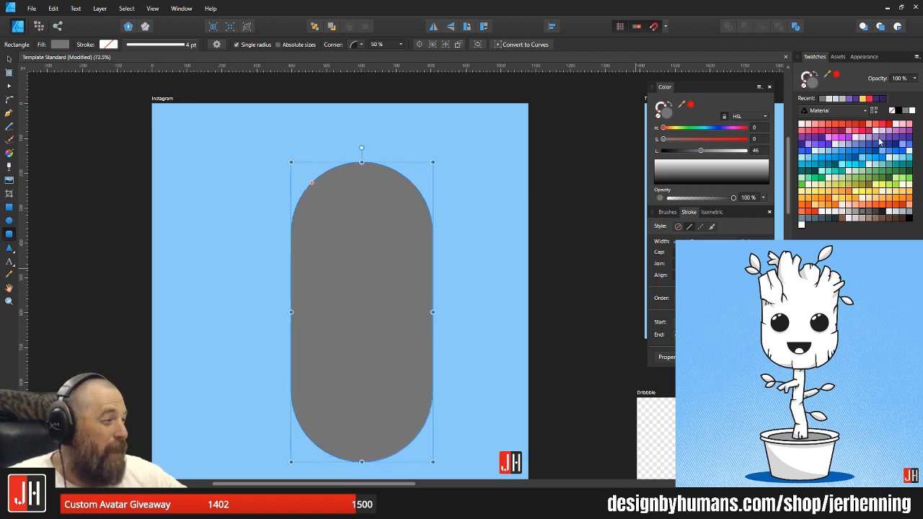
# - Fill the rounded rectangle with purple (HSL 291, 64, 42), enlarge it slightly and centre it horizontally on the artboard
pyautogui.click(909, 132)
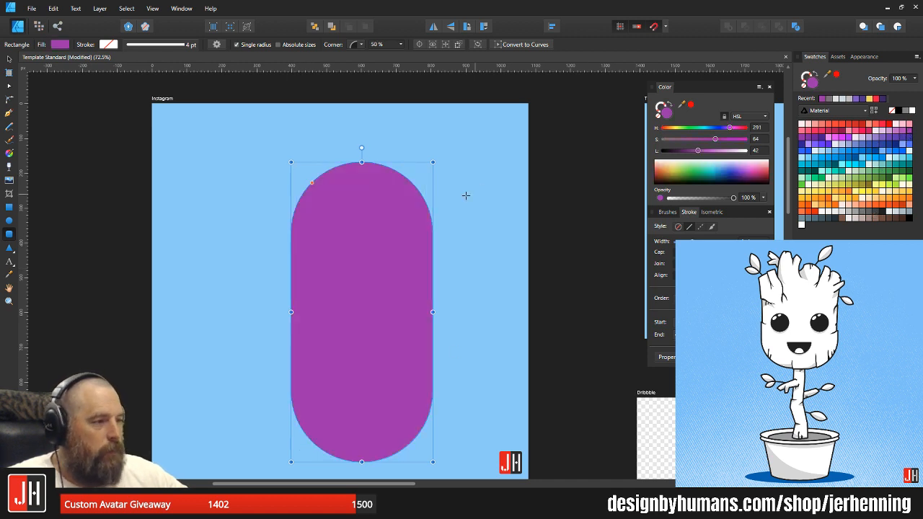
pyautogui.press('v')
pyautogui.moveTo(434, 162); pyautogui.dragTo(441, 147)
pyautogui.moveTo(402, 212); pyautogui.dragTo(384, 219)
pyautogui.click(437, 210)
pyautogui.moveTo(426, 279); pyautogui.dragTo(416, 254)
# - Draw a rectangle across the lower half of the purple shape and subtract it to leave a flat-bottomed body
pyautogui.click(9, 208)
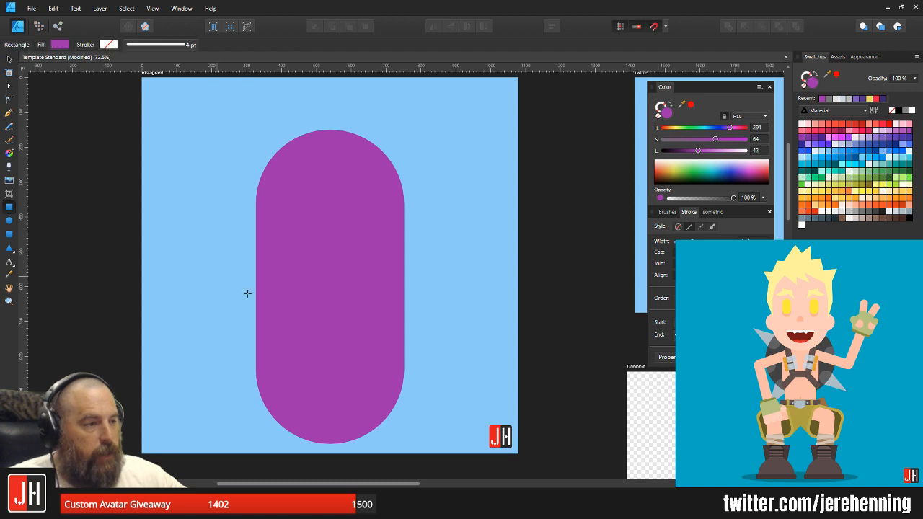
pyautogui.moveTo(235, 299); pyautogui.dragTo(429, 478)
pyautogui.keyDown('shift'); pyautogui.click(355, 186); pyautogui.keyUp('shift')
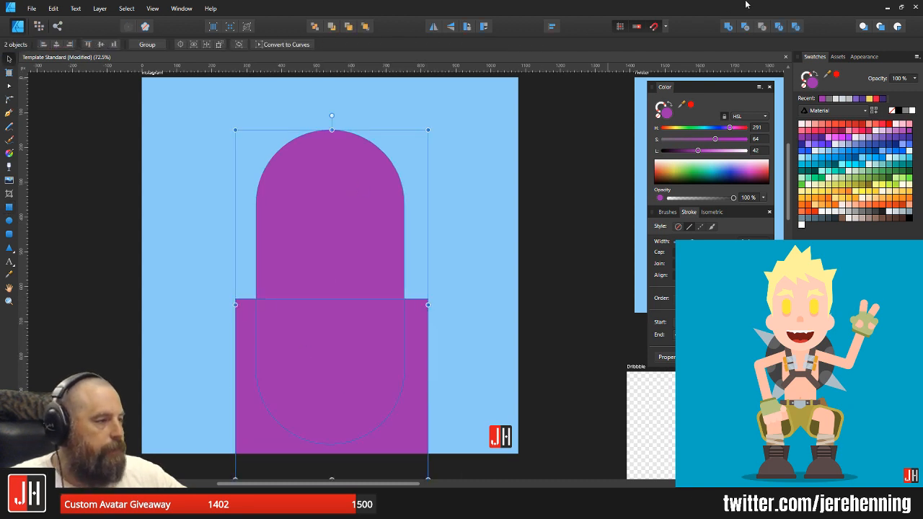
pyautogui.click(745, 26)
# - Move the purple body up, scale it down slightly in proportion and recentre it horizontally on the artboard
pyautogui.moveTo(329, 239); pyautogui.dragTo(327, 217)
pyautogui.scroll(3, 328, 198)
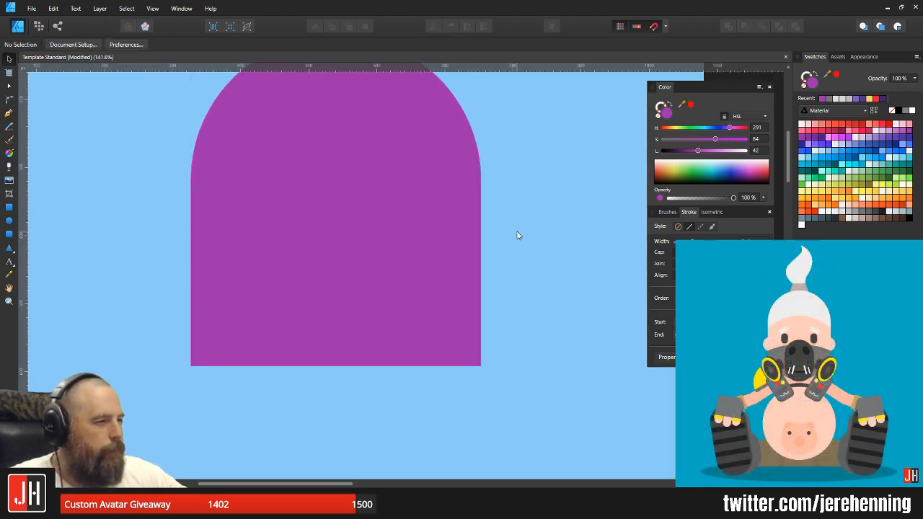
pyautogui.scroll(2, 400, 216)
pyautogui.scroll(-2, 402, 216)
pyautogui.moveTo(455, 156); pyautogui.dragTo(441, 192)
pyautogui.moveTo(396, 238)
pyautogui.mouseDown()
pyautogui.moveTo(400, 251)
pyautogui.moveTo(406, 238)
pyautogui.mouseUp()
pyautogui.click(474, 235)
pyautogui.scroll(1, 454, 233)
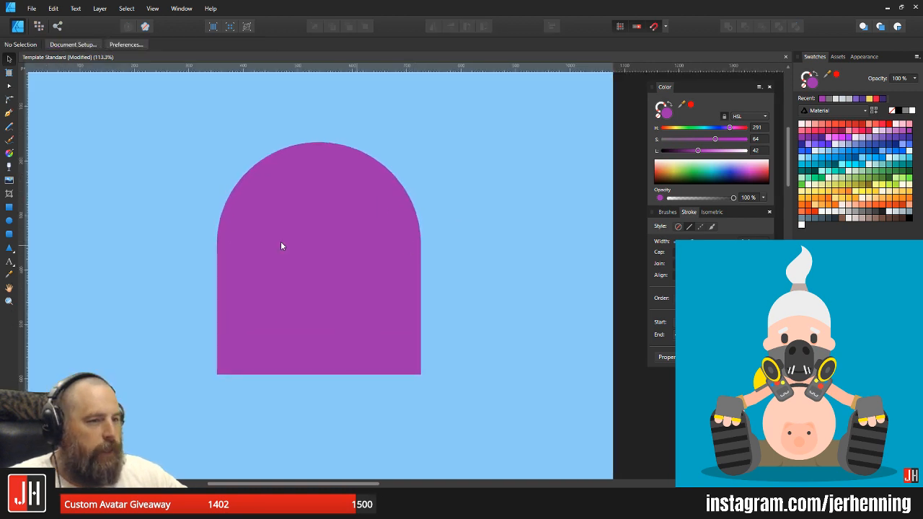
# - Draw a white eye circle on the right part of the purple body and duplicate it slightly lower
pyautogui.click(10, 221)
pyautogui.scroll(2, 249, 241)
pyautogui.moveTo(325, 193); pyautogui.dragTo(459, 353)
pyautogui.click(827, 214)
pyautogui.press('v')
pyautogui.moveTo(422, 266); pyautogui.dragTo(448, 282)
# - Fill the lower circle with the body's purple darkened to lightness 31 and tuck it behind the white eye as a shadow
pyautogui.press('i')
pyautogui.click(405, 136)
pyautogui.press('v')
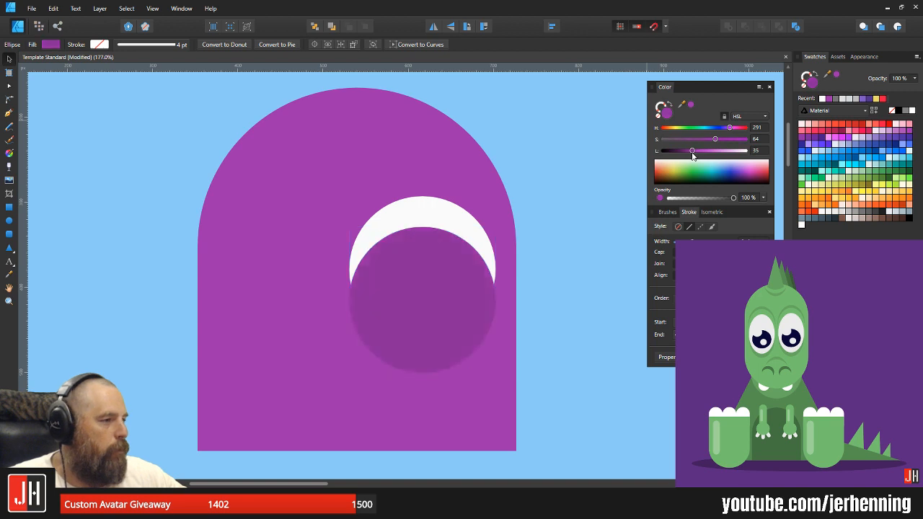
pyautogui.moveTo(693, 155); pyautogui.dragTo(689, 155)
pyautogui.hotkey('ctrl', '[')
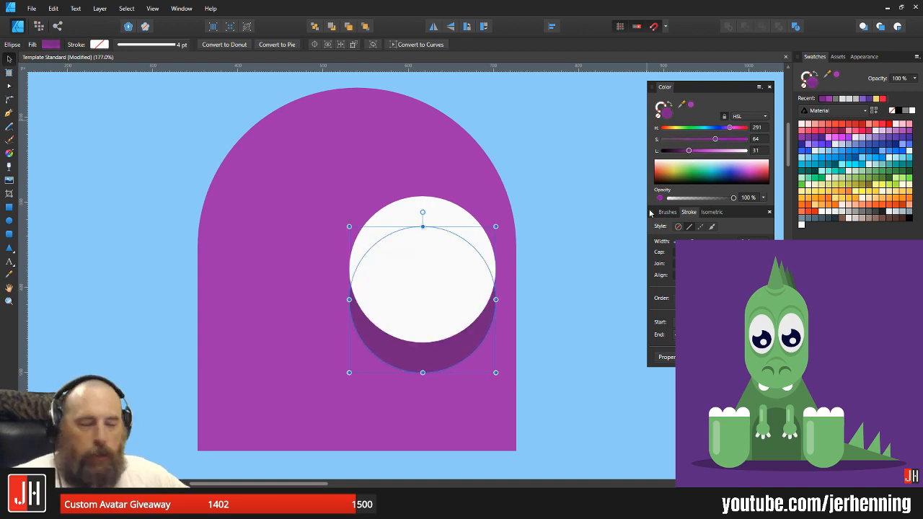
pyautogui.moveTo(455, 288); pyautogui.dragTo(455, 277)
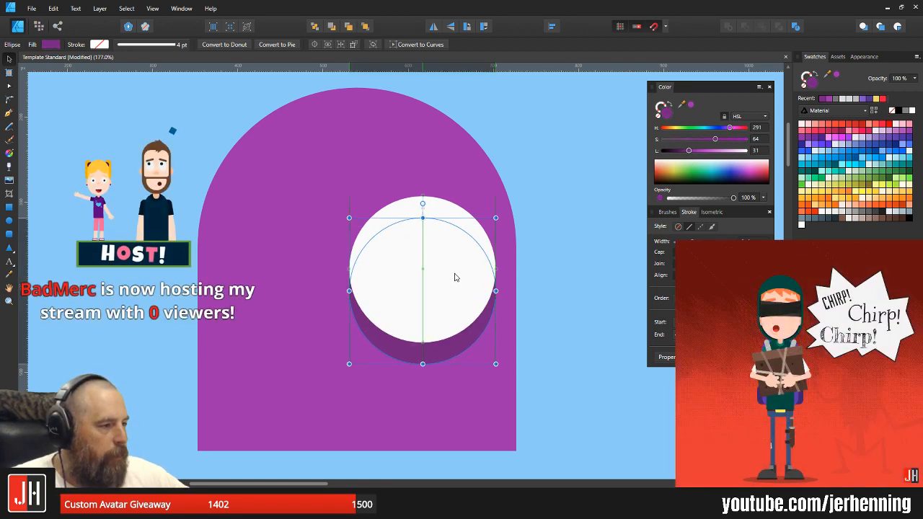
# - Select the white eye and its shadow together, enlarge them slightly and shift them toward the body's right edge
pyautogui.keyDown('shift'); pyautogui.click(450, 277); pyautogui.keyUp('shift')
pyautogui.moveTo(495, 197); pyautogui.dragTo(499, 193)
pyautogui.moveTo(459, 242); pyautogui.dragTo(467, 238)
pyautogui.click(575, 210)
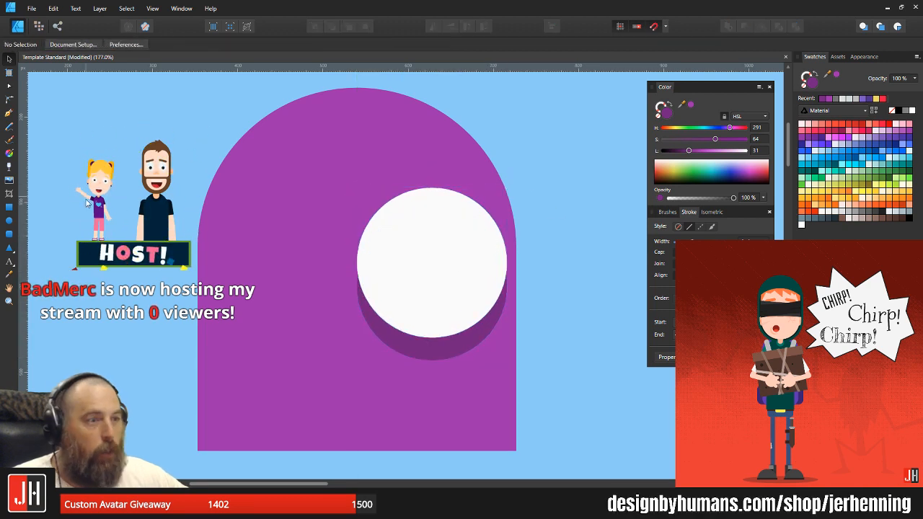
# - Draw a small near-black pupil circle and place it in the lower part of the white eye
pyautogui.click(9, 222)
pyautogui.moveTo(445, 292); pyautogui.dragTo(458, 300)
pyautogui.click(864, 215)
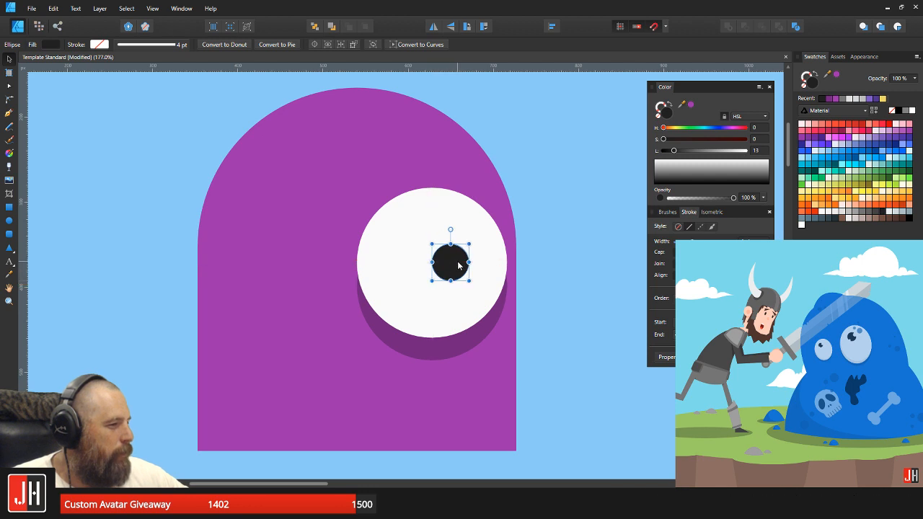
pyautogui.scroll(3, 458, 261)
pyautogui.moveTo(459, 261); pyautogui.dragTo(450, 325)
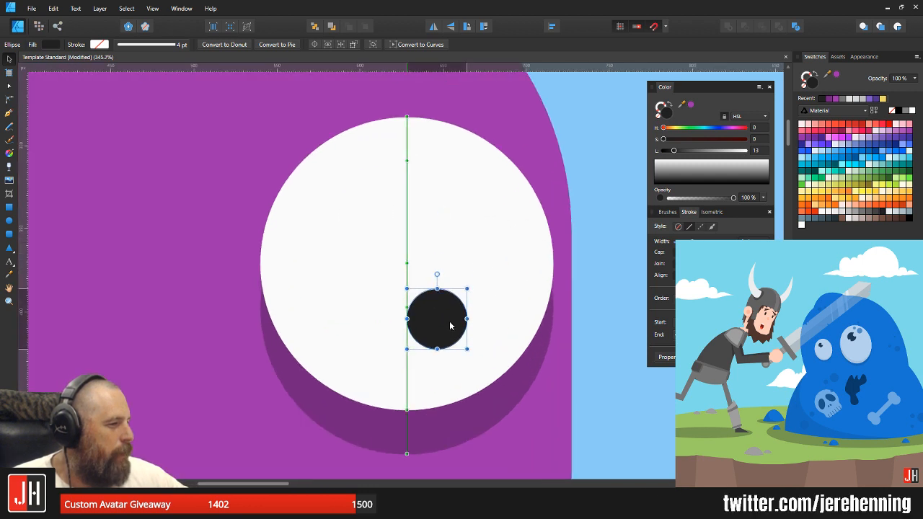
pyautogui.scroll(-5, 451, 311)
pyautogui.click(553, 270)
pyautogui.scroll(-4, 461, 272)
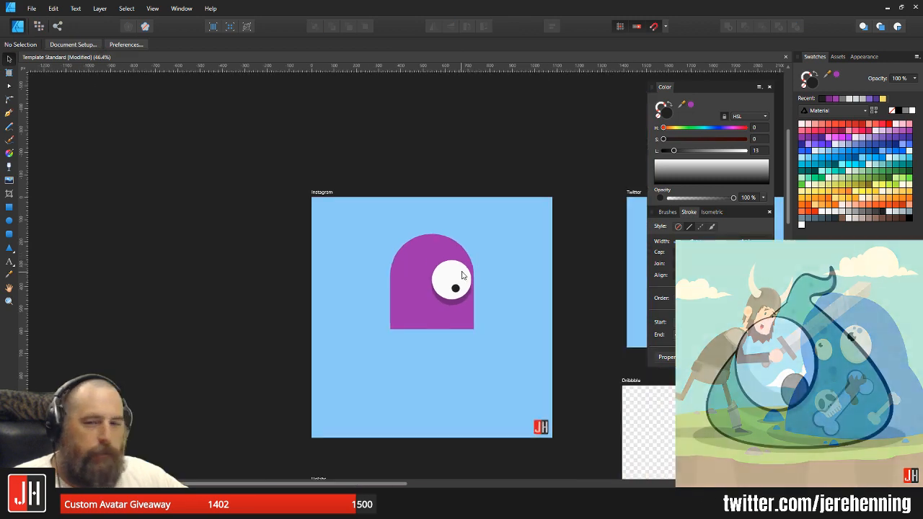
# - Move the pupil up and slightly right so it sits nearer the centre of the white eye
pyautogui.scroll(3, 442, 288)
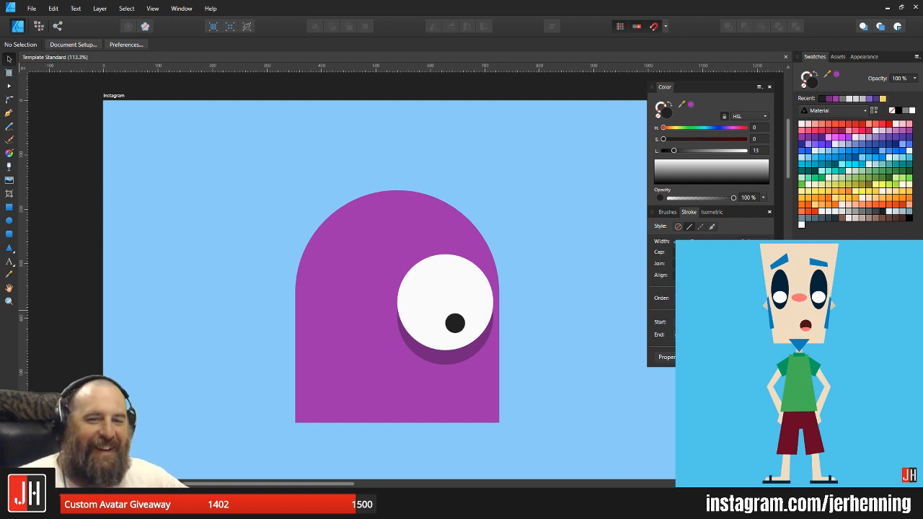
pyautogui.scroll(4, 475, 346)
pyautogui.click(441, 302)
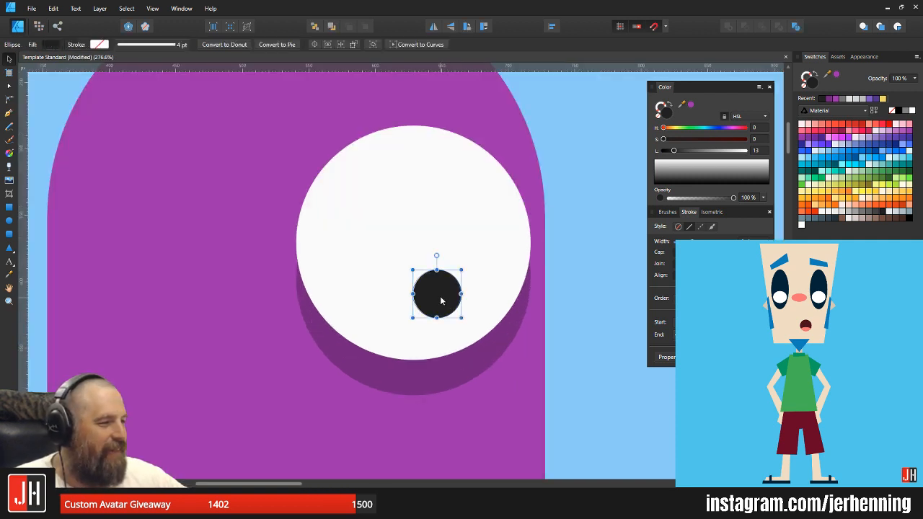
pyautogui.moveTo(445, 286); pyautogui.dragTo(448, 276)
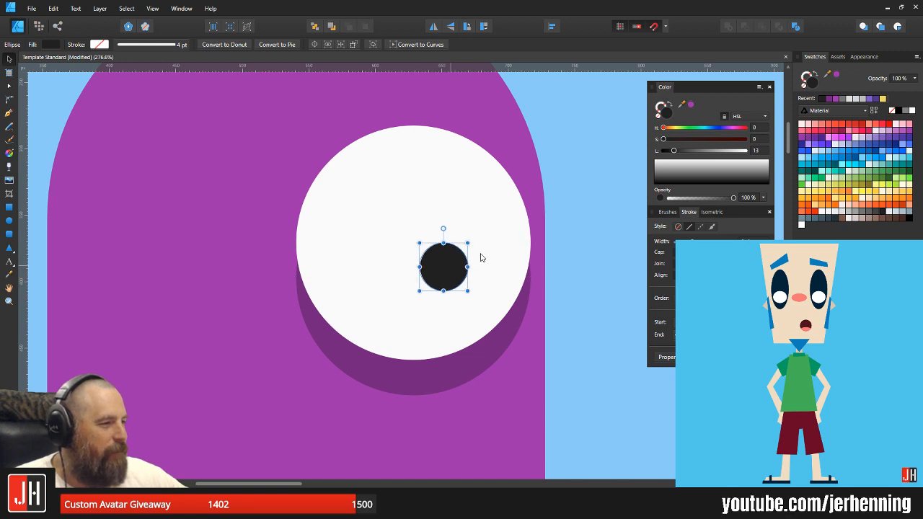
pyautogui.hotkey('ctrl', 'd')
# - Enlarge the dark purple eye shadow proportionally to about 184 px and recentre it horizontally behind the white eye
pyautogui.click(445, 375)
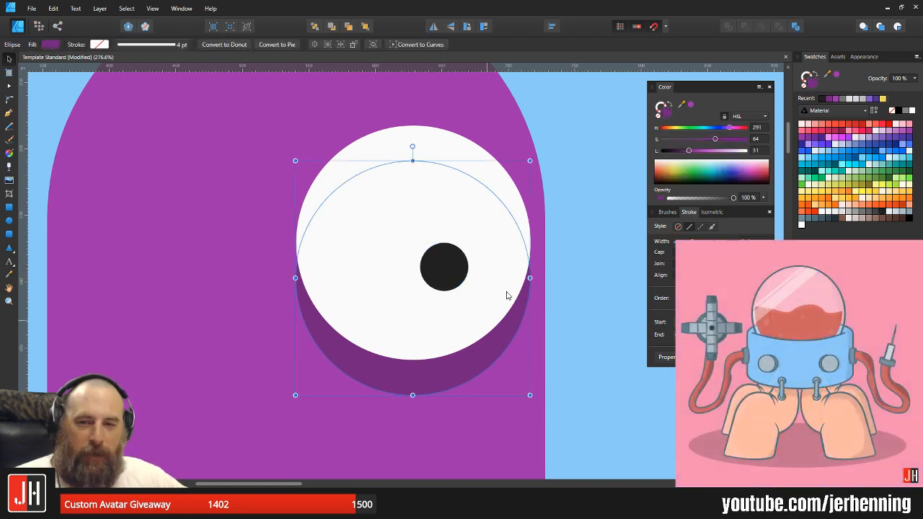
pyautogui.moveTo(533, 155); pyautogui.dragTo(539, 151)
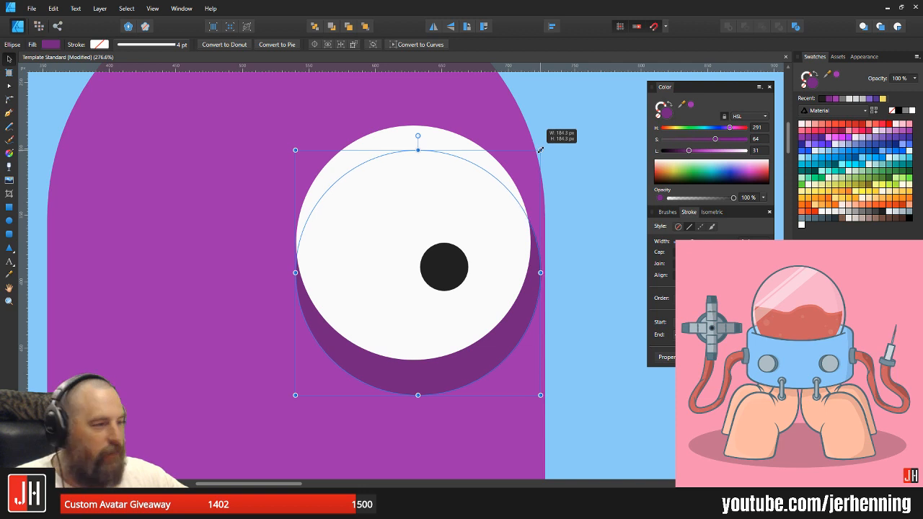
pyautogui.moveTo(449, 227); pyautogui.dragTo(443, 227)
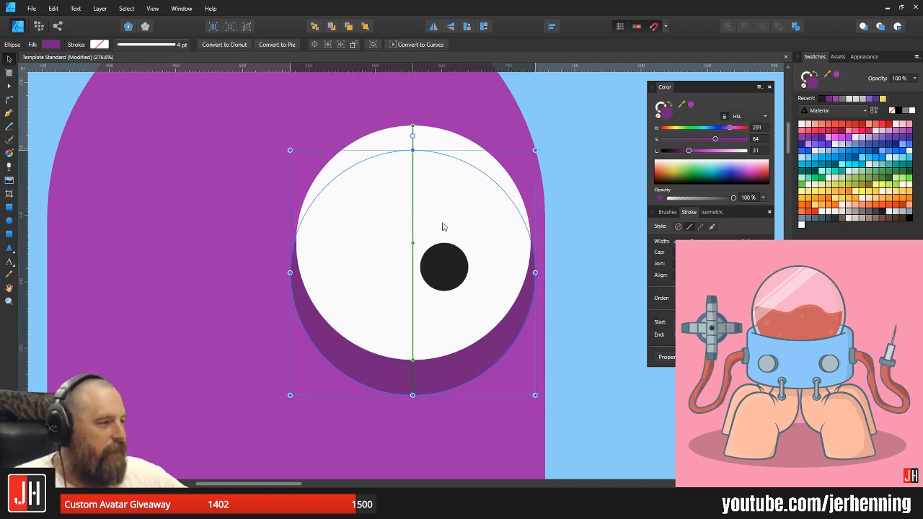
pyautogui.click(612, 220)
pyautogui.scroll(-4, 610, 220)
pyautogui.moveTo(603, 221); pyautogui.dragTo(523, 254)
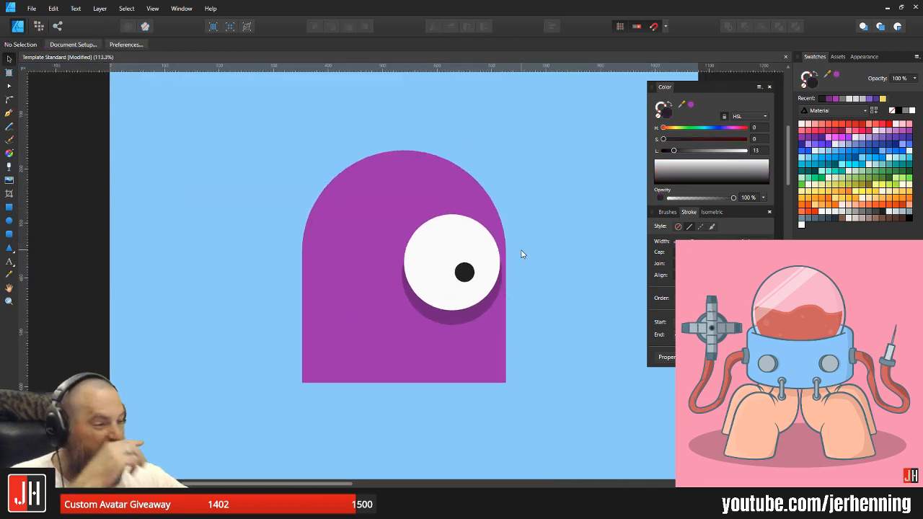
# - Shrink the eye shadow slightly and raise it so a thinner crescent shows below the white eye
pyautogui.scroll(2, 480, 274)
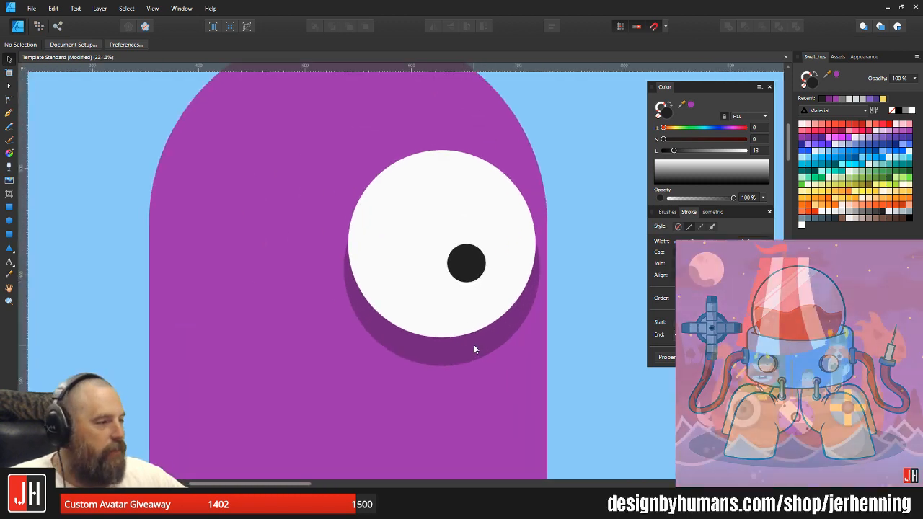
pyautogui.click(474, 345)
pyautogui.moveTo(438, 243); pyautogui.dragTo(436, 233)
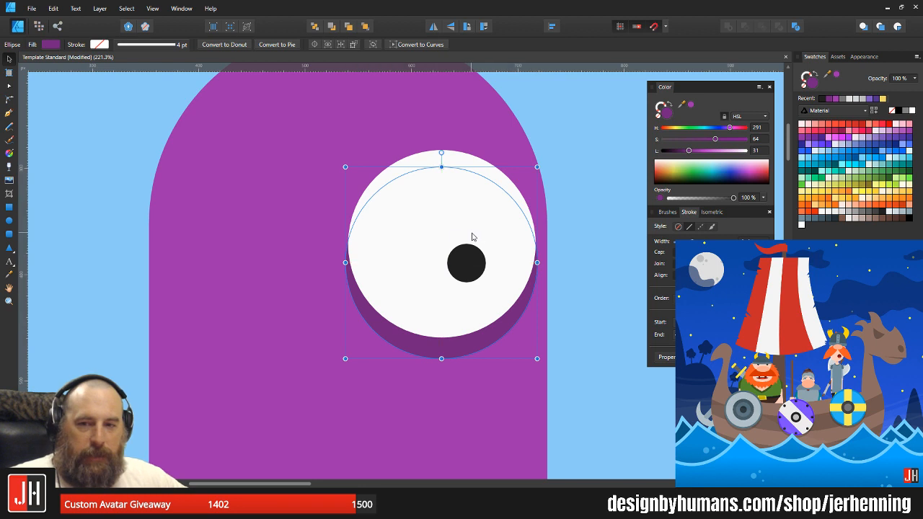
pyautogui.click(565, 186)
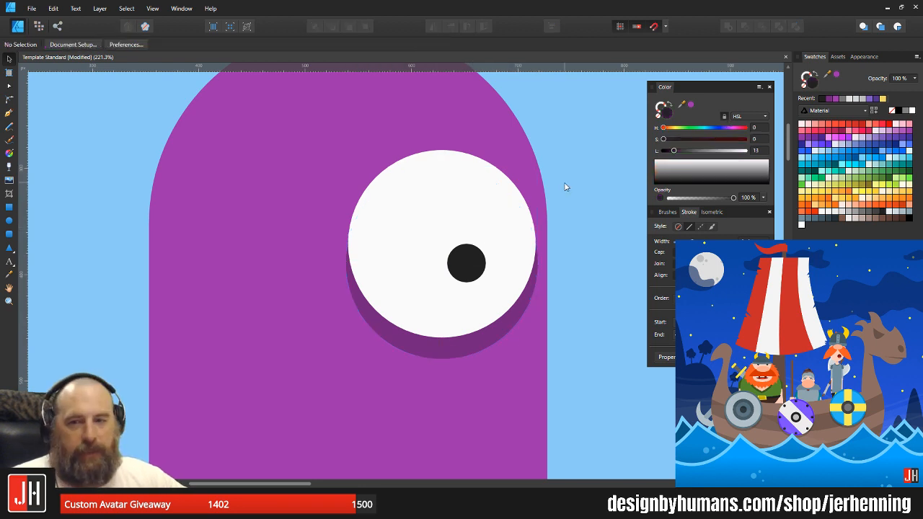
# - Select the white eye, its pupil and its shadow together and move them slightly down on the purple body
pyautogui.scroll(-3, 562, 254)
pyautogui.moveTo(590, 342); pyautogui.dragTo(412, 165)
pyautogui.scroll(2, 514, 264)
pyautogui.moveTo(510, 232); pyautogui.dragTo(511, 251)
pyautogui.click(605, 234)
pyautogui.moveTo(593, 222); pyautogui.dragTo(473, 261)
pyautogui.scroll(-3, 473, 252)
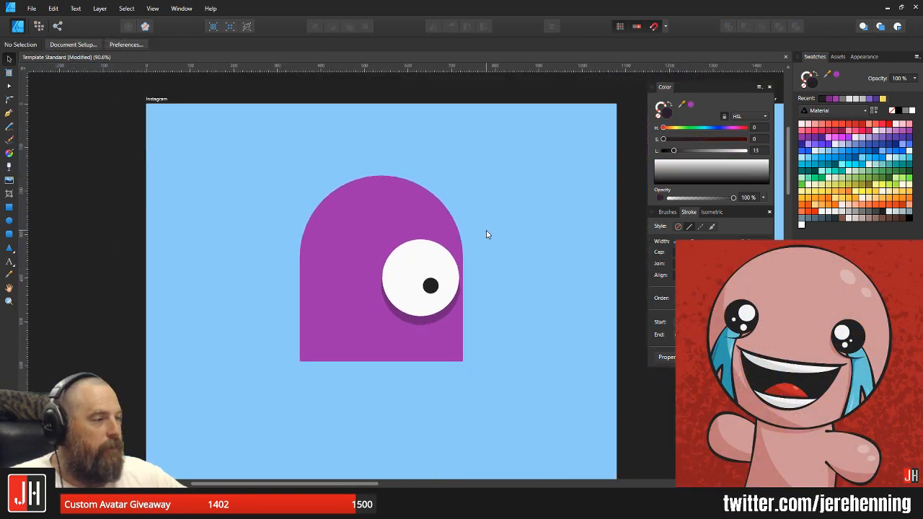
# - Draw a thin rounded rectangle slightly wider than the body across its bottom edge and centre it as a base
pyautogui.scroll(2, 375, 359)
pyautogui.moveTo(390, 322); pyautogui.dragTo(406, 246)
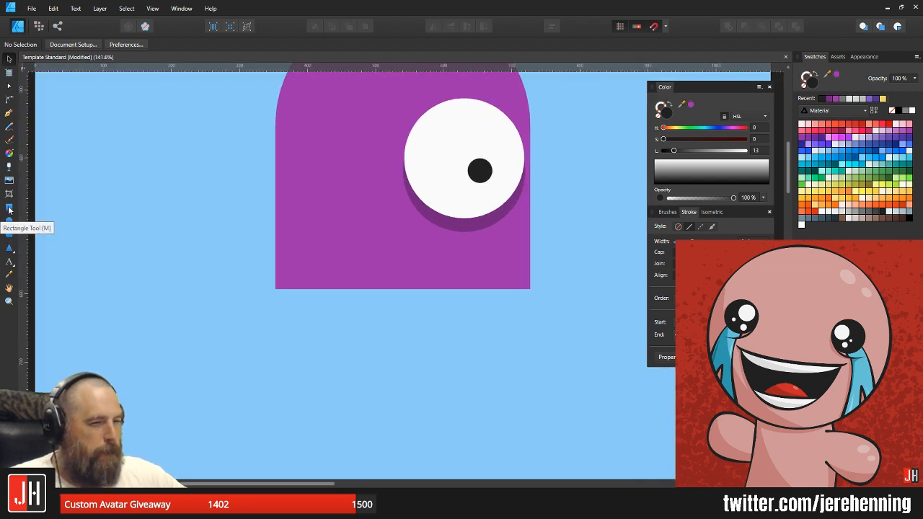
pyautogui.click(10, 236)
pyautogui.moveTo(265, 279); pyautogui.dragTo(551, 303)
pyautogui.moveTo(476, 302); pyautogui.dragTo(473, 299)
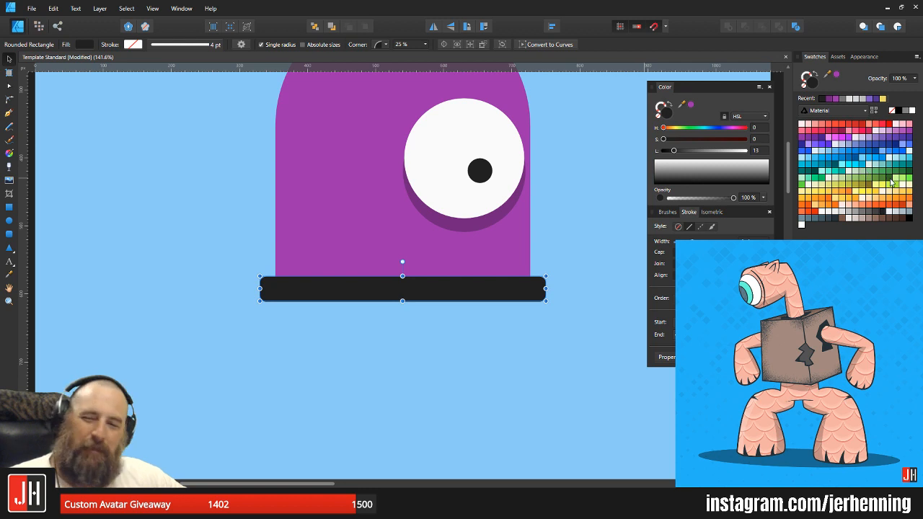
# - Fill the rounded base with a dark grey of lightness 26
pyautogui.click(858, 214)
pyautogui.click(861, 211)
pyautogui.click(868, 211)
pyautogui.click(593, 219)
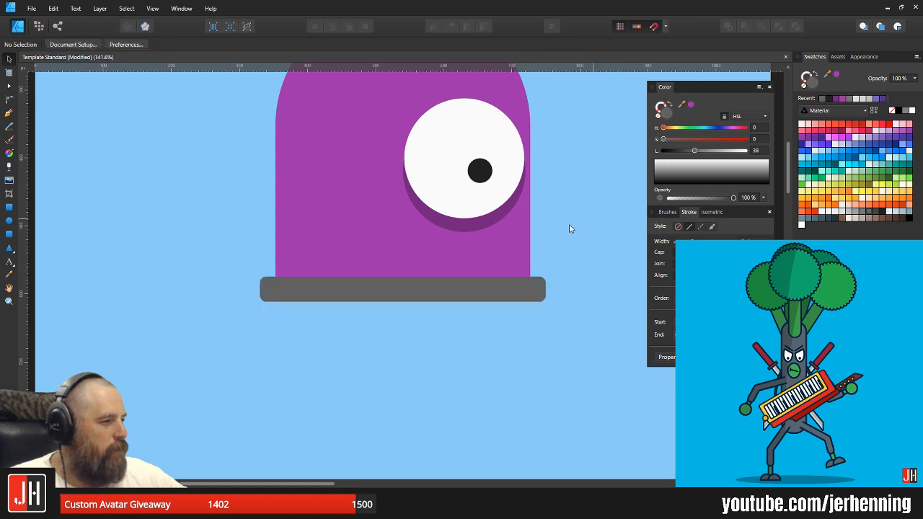
pyautogui.click(525, 291)
pyautogui.click(876, 212)
pyautogui.click(603, 230)
pyautogui.scroll(-3, 507, 261)
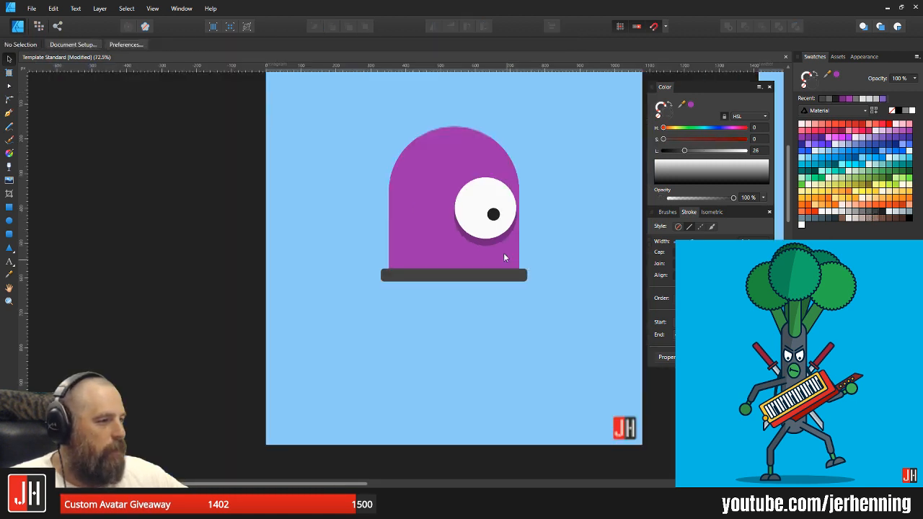
# - Select the whole character, scale it down slightly in proportion and recentre it horizontally on the artboard
pyautogui.moveTo(502, 219); pyautogui.dragTo(465, 250)
pyautogui.scroll(1, 439, 258)
pyautogui.scroll(1, 439, 259)
pyautogui.moveTo(419, 204); pyautogui.dragTo(394, 212)
pyautogui.moveTo(180, 92); pyautogui.dragTo(524, 434)
pyautogui.moveTo(405, 194); pyautogui.dragTo(406, 218)
pyautogui.moveTo(494, 132); pyautogui.dragTo(472, 166)
pyautogui.moveTo(413, 223); pyautogui.dragTo(426, 187)
pyautogui.click(507, 186)
pyautogui.scroll(-3, 401, 264)
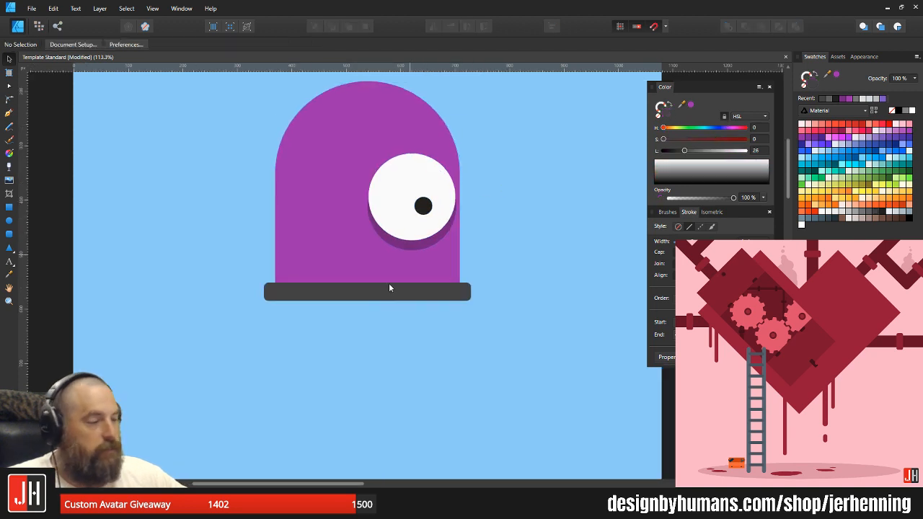
# - Group the eye, pupil and shadow, and scale the group down slightly
pyautogui.scroll(3, 344, 254)
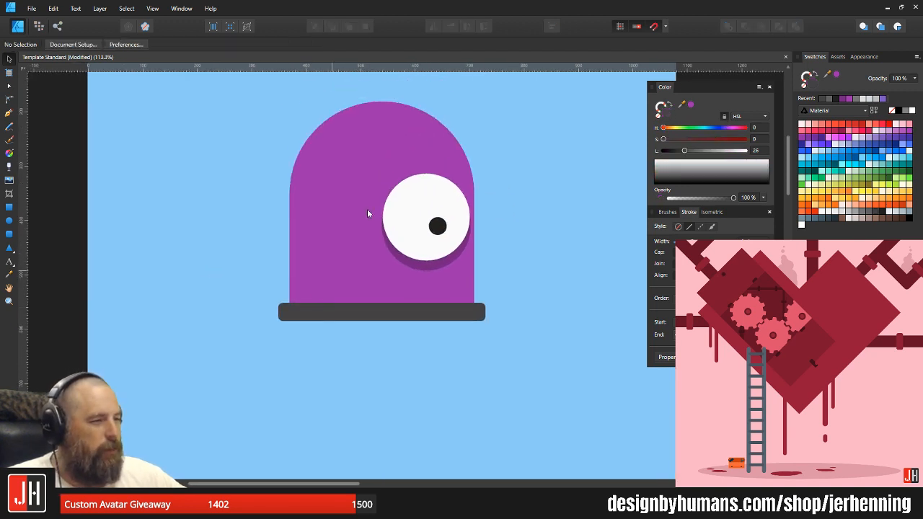
pyautogui.scroll(3, 345, 206)
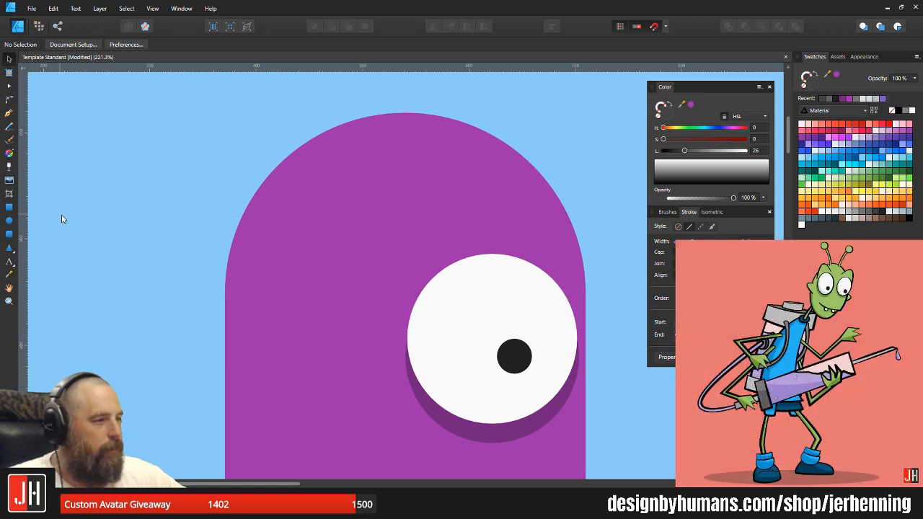
pyautogui.scroll(2, 294, 265)
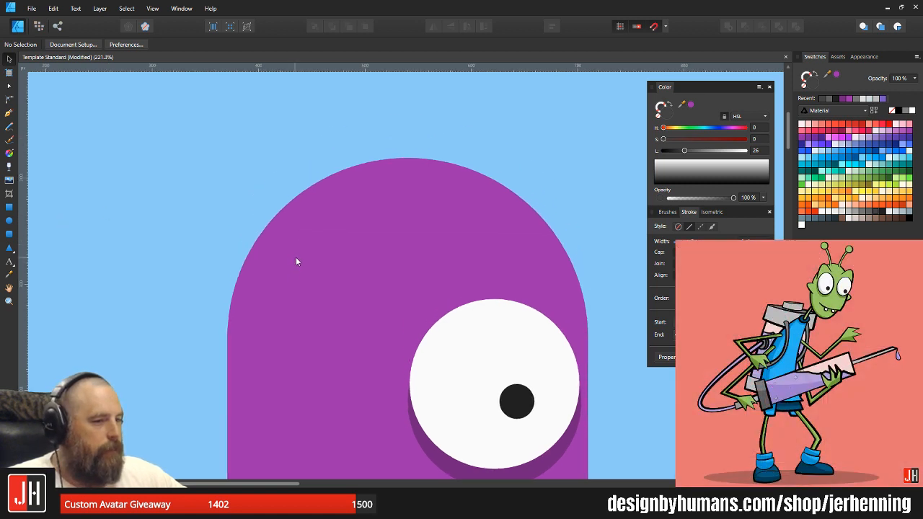
pyautogui.scroll(-3, 295, 263)
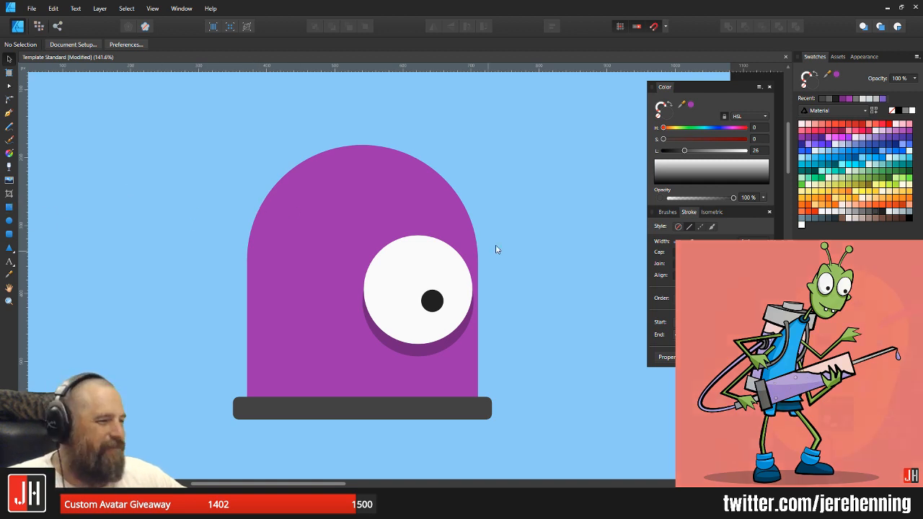
pyautogui.moveTo(531, 206); pyautogui.dragTo(343, 401)
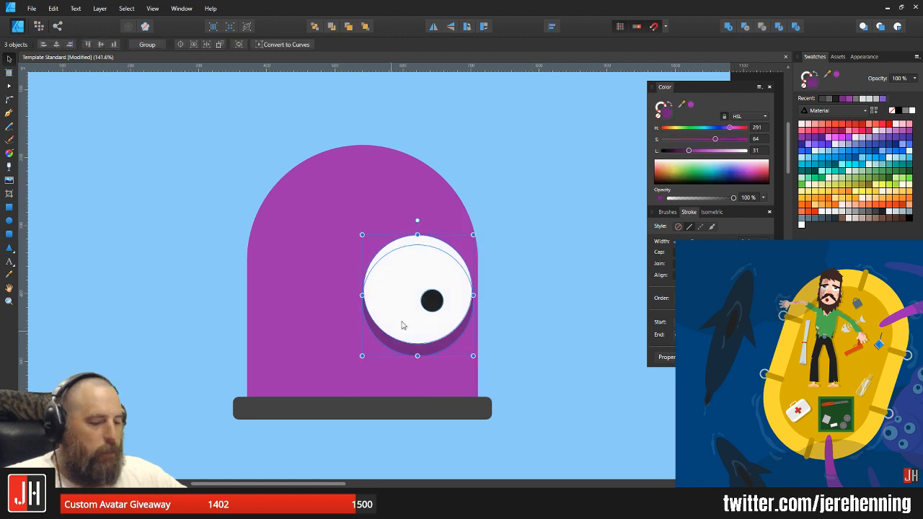
pyautogui.hotkey('ctrl', 'g')
pyautogui.moveTo(474, 235); pyautogui.dragTo(460, 253)
# - Add two smaller copies of the eye group in different sizes on the upper part of the purple body
pyautogui.moveTo(404, 315); pyautogui.dragTo(381, 218)
pyautogui.click(501, 260)
pyautogui.click(433, 297)
pyautogui.moveTo(410, 165); pyautogui.dragTo(370, 207)
pyautogui.moveTo(349, 245); pyautogui.dragTo(385, 200)
# - Reposition the pupils inside the two smaller eyes so that each eye looks in a different direction
pyautogui.scroll(3, 418, 222)
pyautogui.scroll(-4, 443, 219)
pyautogui.scroll(5, 379, 207)
pyautogui.click(417, 233)
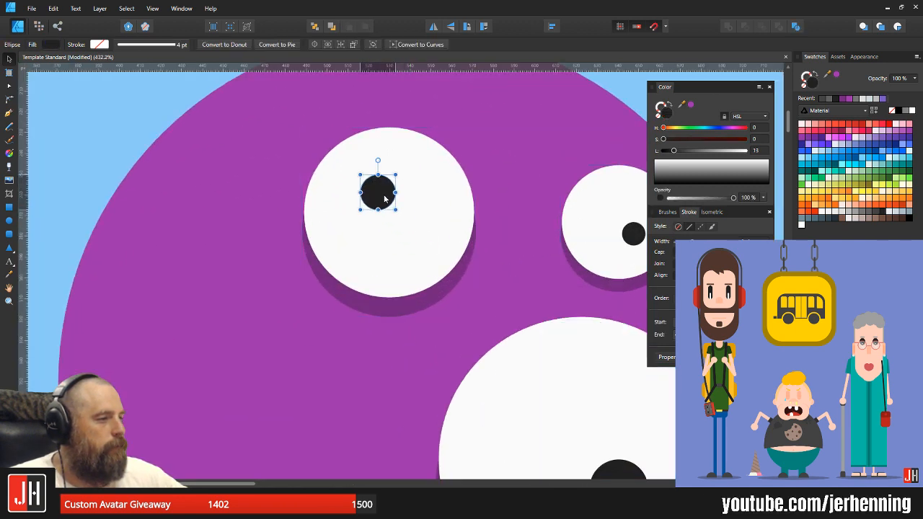
pyautogui.moveTo(446, 207); pyautogui.dragTo(180, 215)
pyautogui.moveTo(371, 246); pyautogui.dragTo(378, 221)
pyautogui.click(486, 228)
pyautogui.scroll(-10, 450, 255)
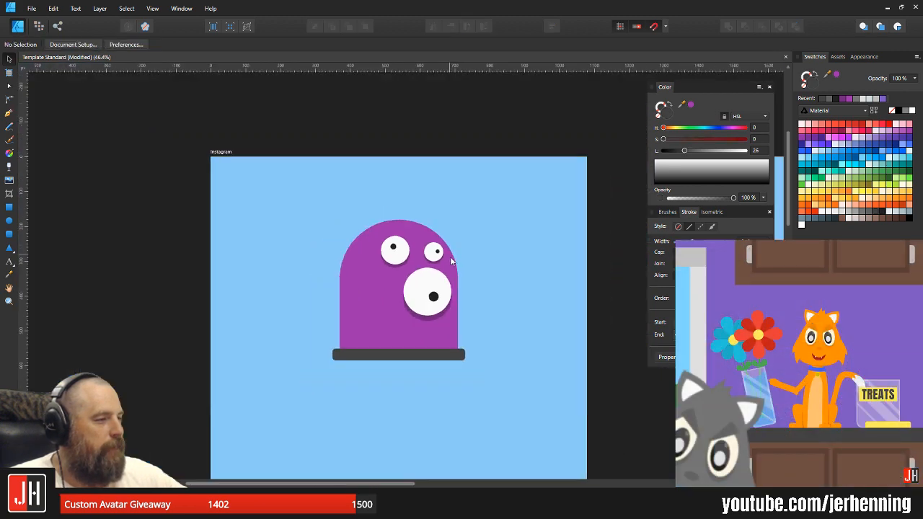
# - Adjust the placement of the eye groups, shifting the smallest one slightly outward and down on the body
pyautogui.scroll(7, 427, 284)
pyautogui.click(469, 256)
pyautogui.moveTo(465, 256); pyautogui.dragTo(378, 272)
pyautogui.moveTo(424, 151); pyautogui.dragTo(435, 172)
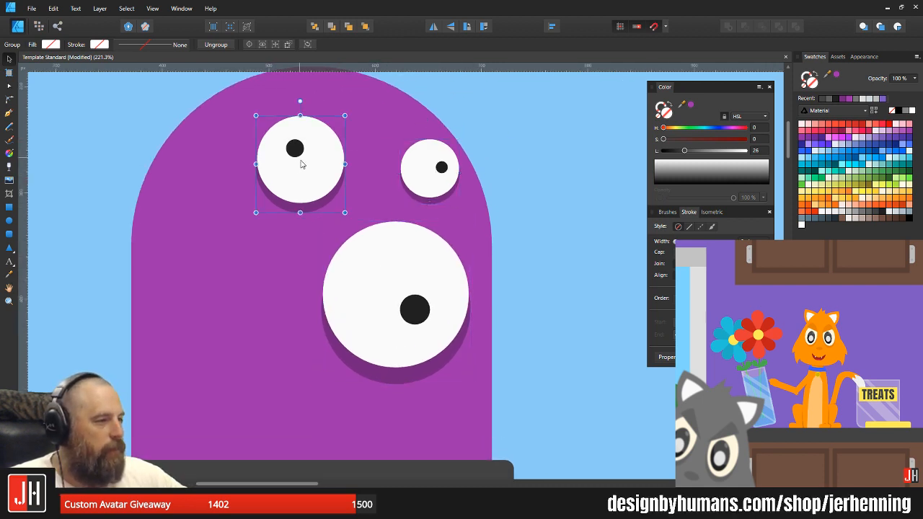
pyautogui.click(529, 167)
pyautogui.scroll(-4, 505, 216)
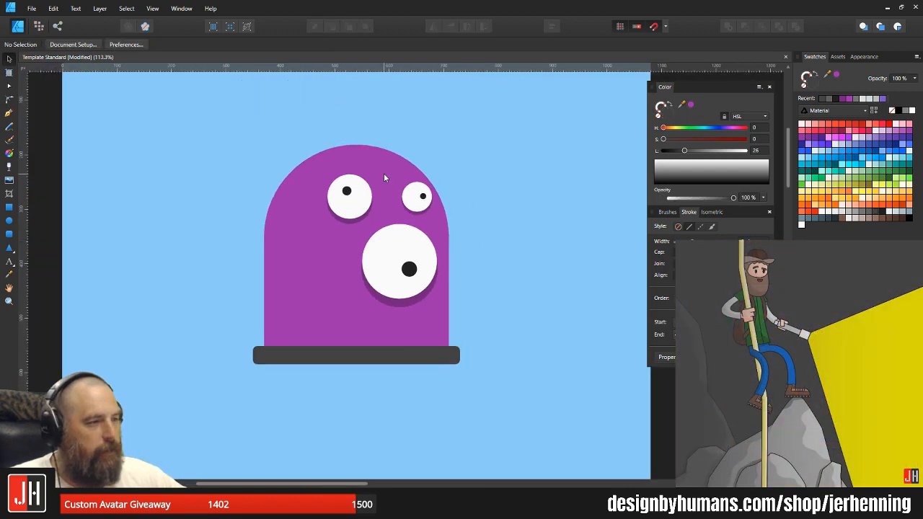
# - Raise the medium eye slightly and nudge the smallest and largest eyes a little inward from the body's right edge
pyautogui.scroll(4, 375, 194)
pyautogui.scroll(-2, 406, 149)
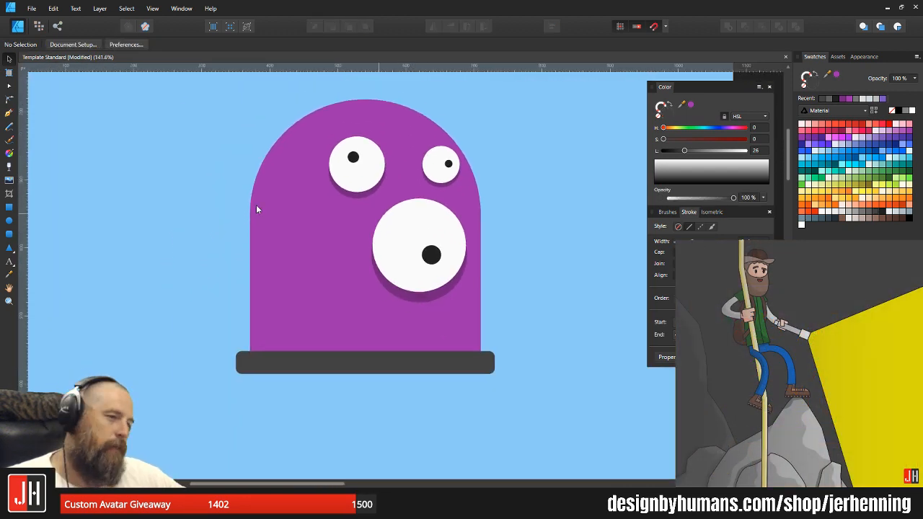
pyautogui.moveTo(487, 224); pyautogui.dragTo(404, 264)
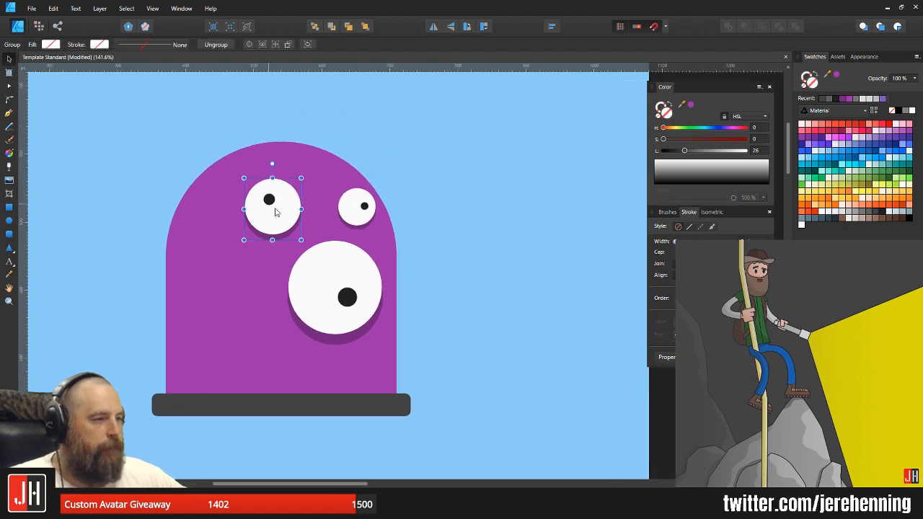
pyautogui.click(355, 209)
pyautogui.scroll(5, 364, 210)
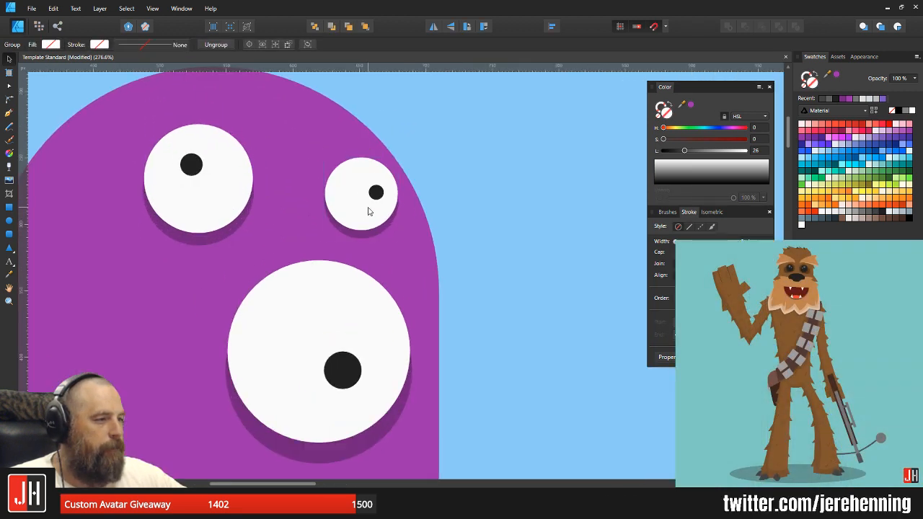
pyautogui.moveTo(368, 211); pyautogui.dragTo(357, 211)
pyautogui.moveTo(362, 320); pyautogui.dragTo(351, 320)
pyautogui.hotkey('ctrl', 'd')
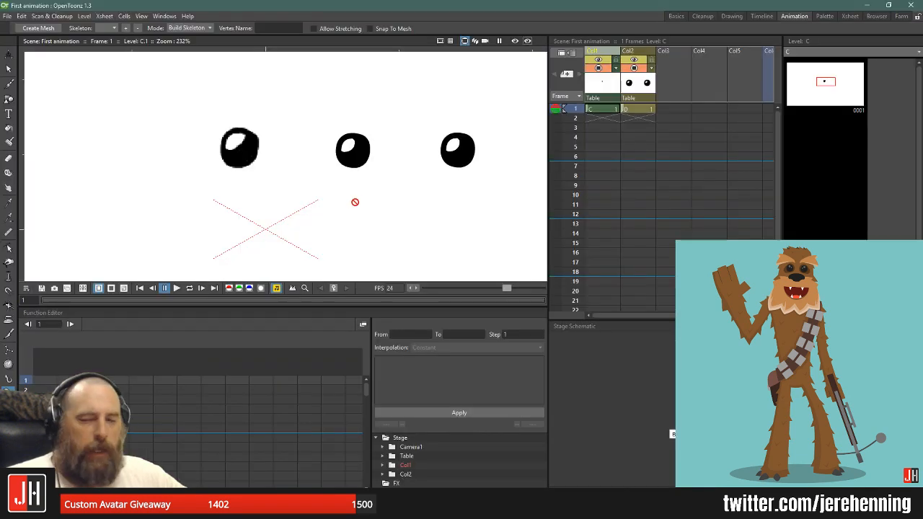
# - Switch to OpenToonz and load the scene Dragon Flying.tnz from the testing project's scenes folder
pyautogui.scroll(-3, 354, 202)
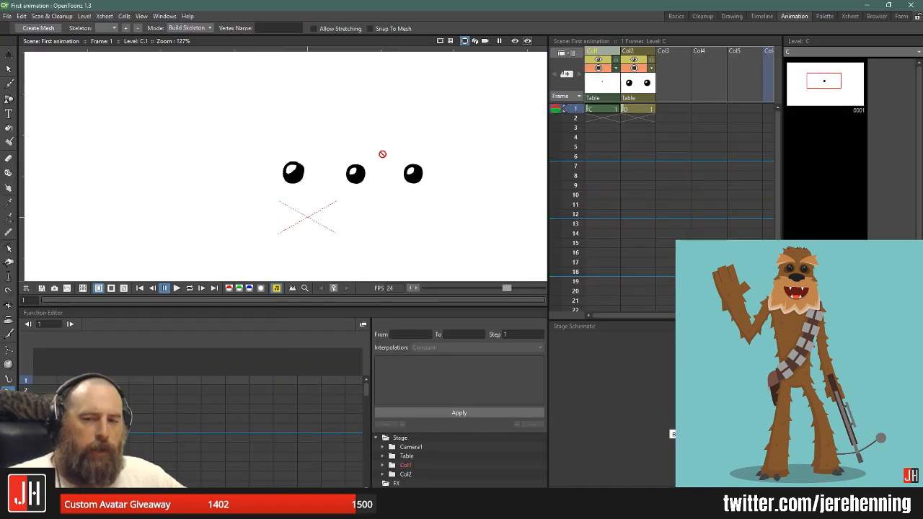
pyautogui.click(7, 16)
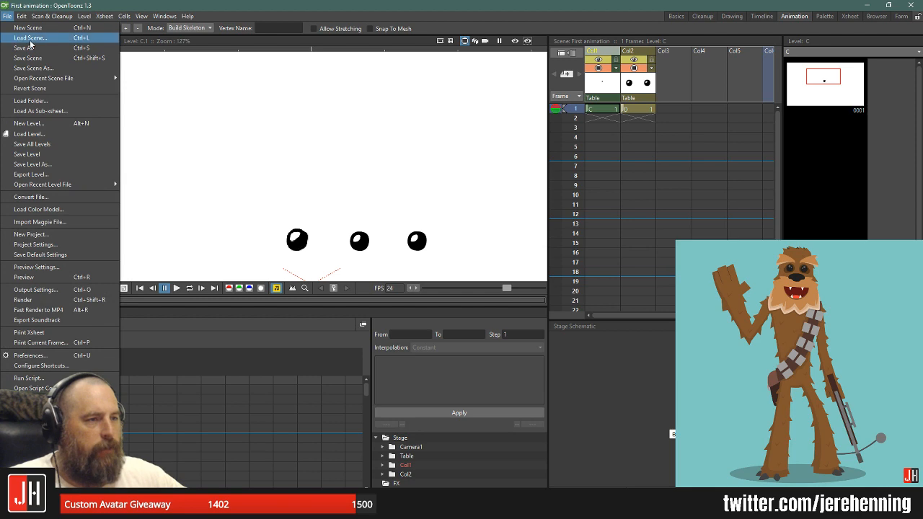
pyautogui.click(29, 35)
pyautogui.click(447, 203)
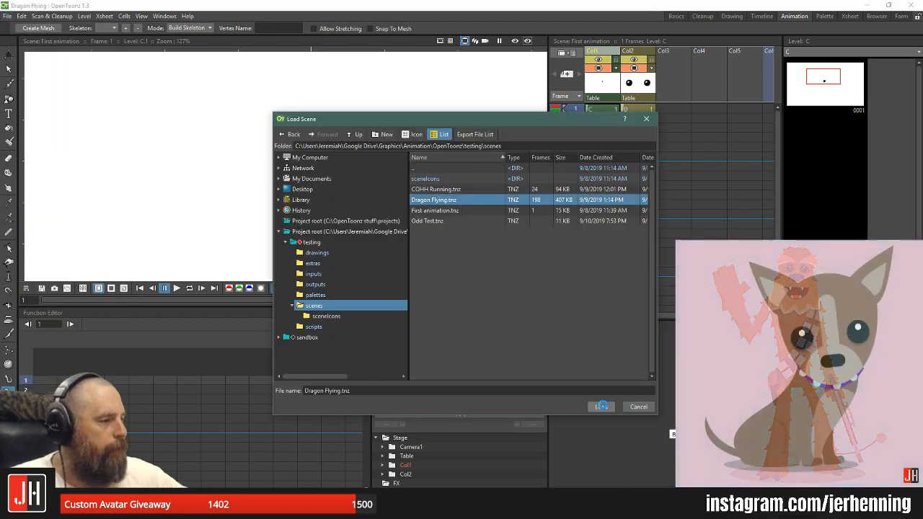
# - Open the chosen dragon scene and play it in a loop to examine the dragon's flight across the camera frame
pyautogui.click(601, 407)
pyautogui.scroll(-4, 366, 218)
pyautogui.moveTo(305, 158); pyautogui.dragTo(361, 270)
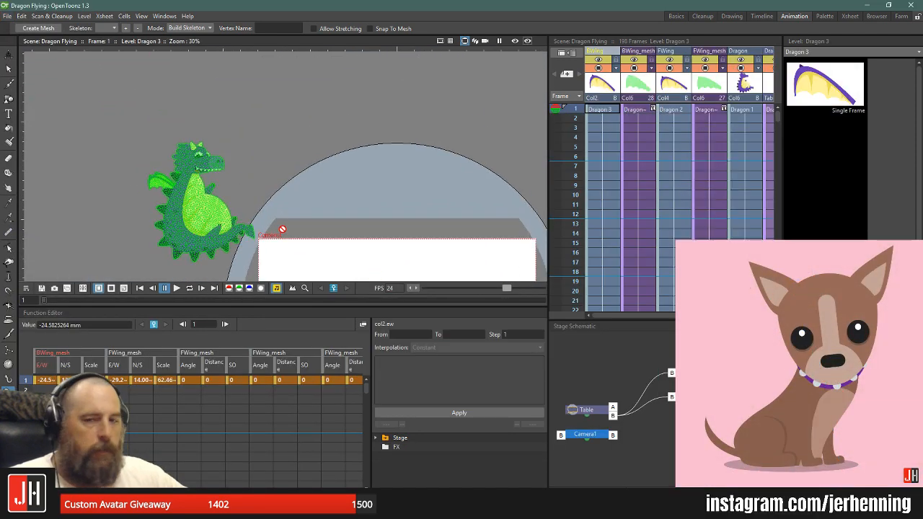
pyautogui.scroll(1, 283, 229)
pyautogui.moveTo(298, 228); pyautogui.dragTo(324, 157)
pyautogui.press('l')
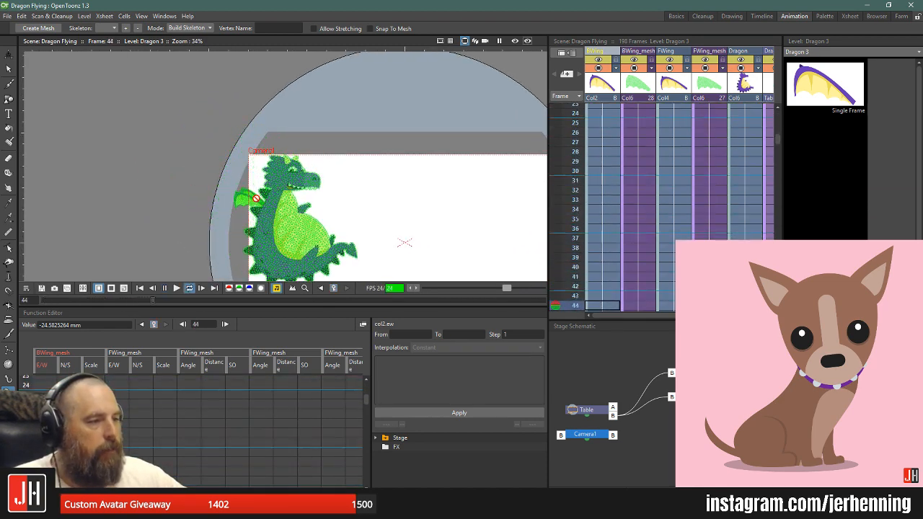
pyautogui.scroll(2, 262, 200)
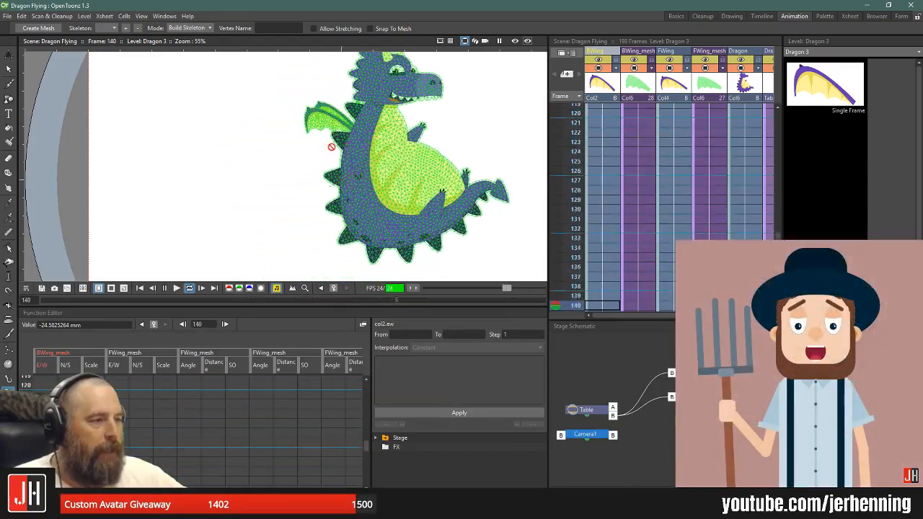
pyautogui.scroll(-1, 376, 123)
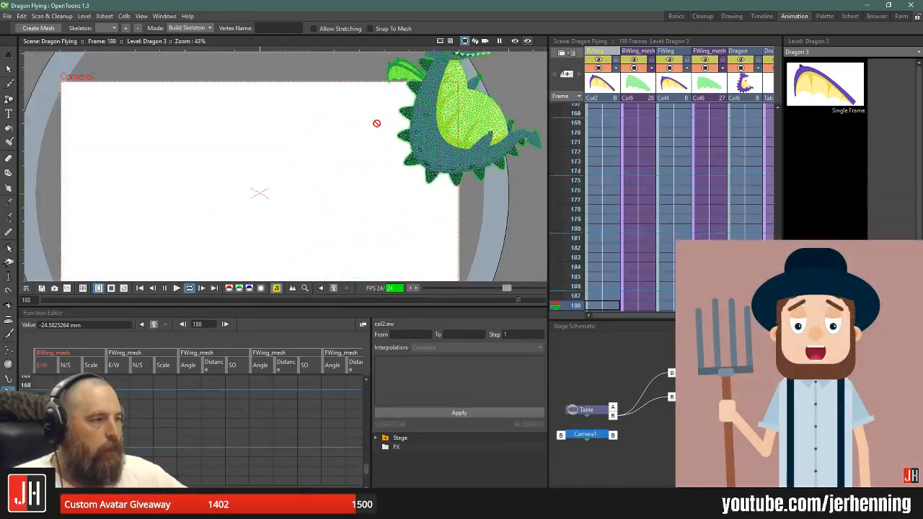
pyautogui.scroll(-1, 389, 162)
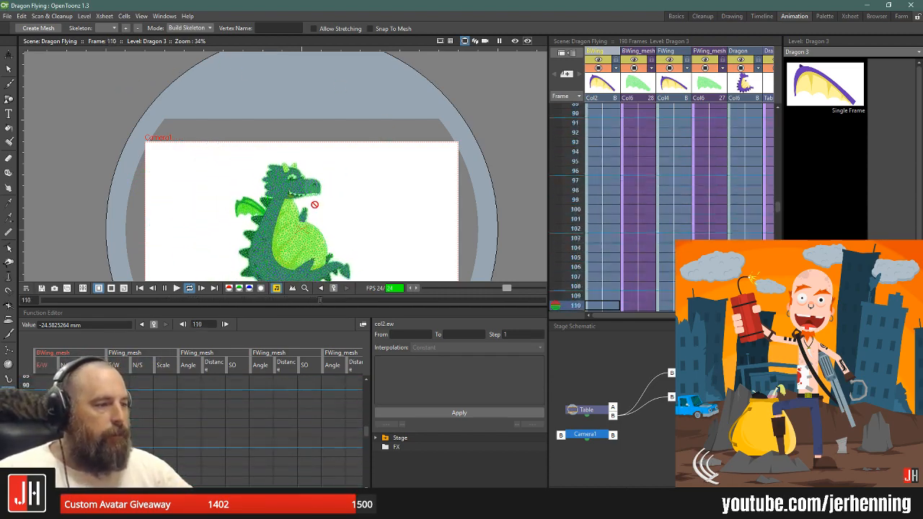
# - Examine the dragon's wing and body meshes up close with playback paused, and replay the flight at a wider view
pyautogui.scroll(6, 324, 193)
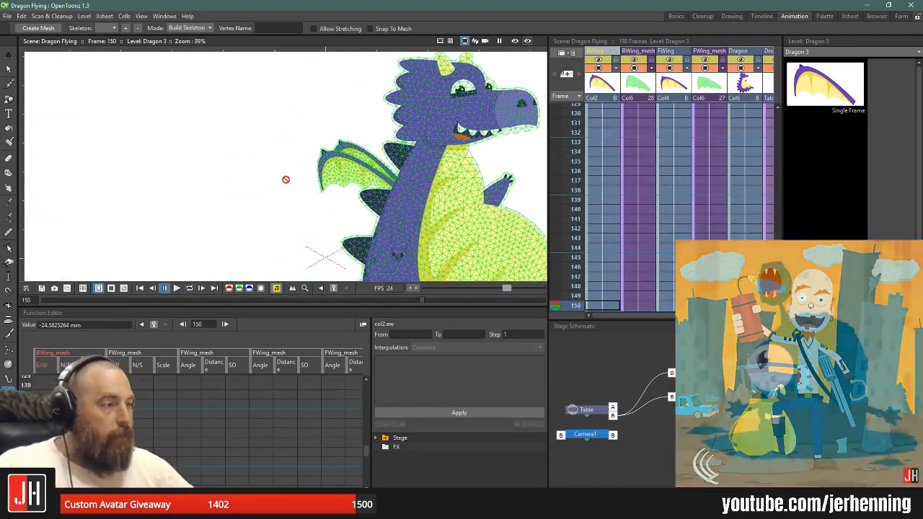
pyautogui.scroll(-3, 285, 180)
pyautogui.scroll(5, 296, 181)
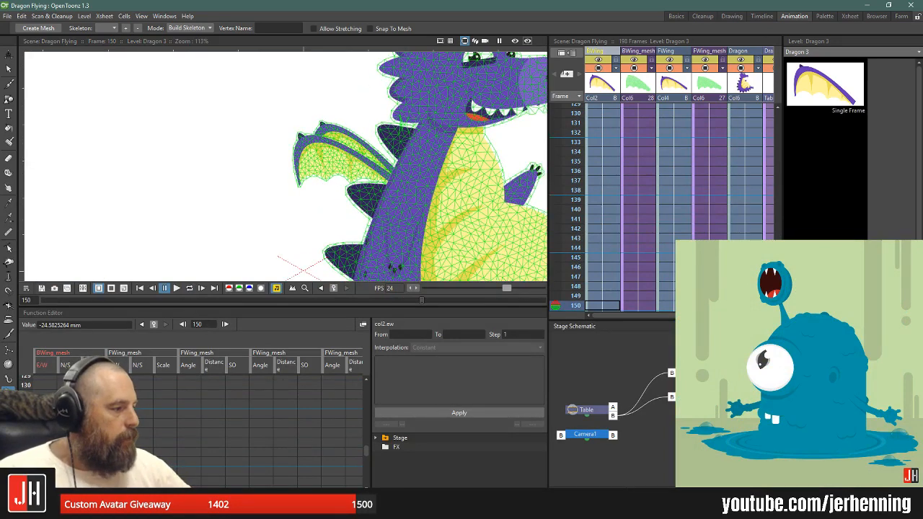
pyautogui.moveTo(813, 363); pyautogui.dragTo(626, 357)
pyautogui.scroll(-4, 386, 199)
pyautogui.press('l')
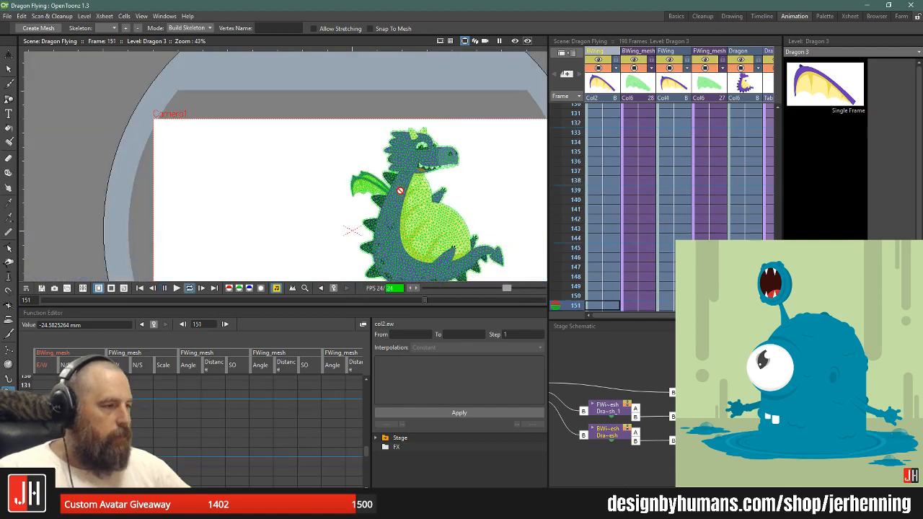
pyautogui.moveTo(455, 200); pyautogui.dragTo(285, 169)
pyautogui.scroll(-3, 284, 169)
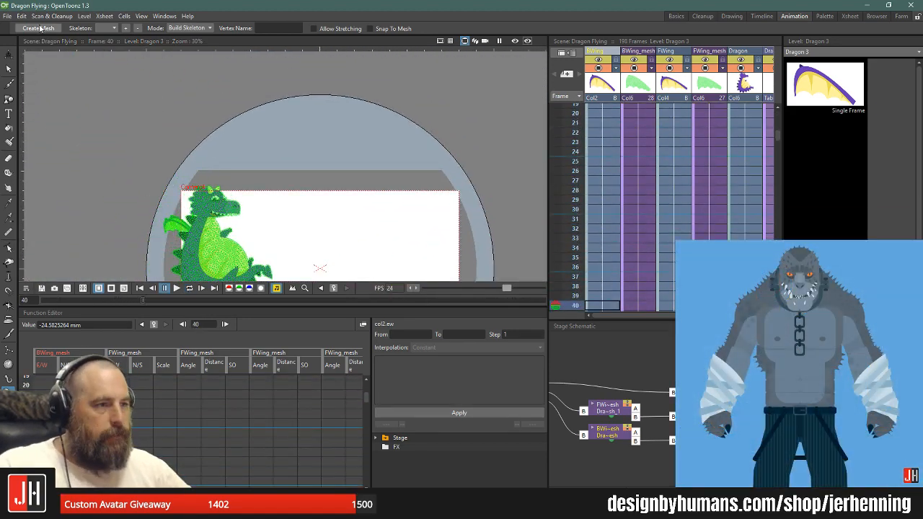
# - Load the scene COHH Running.tnz from the testing project's scenes folder
pyautogui.click(6, 15)
pyautogui.click(29, 37)
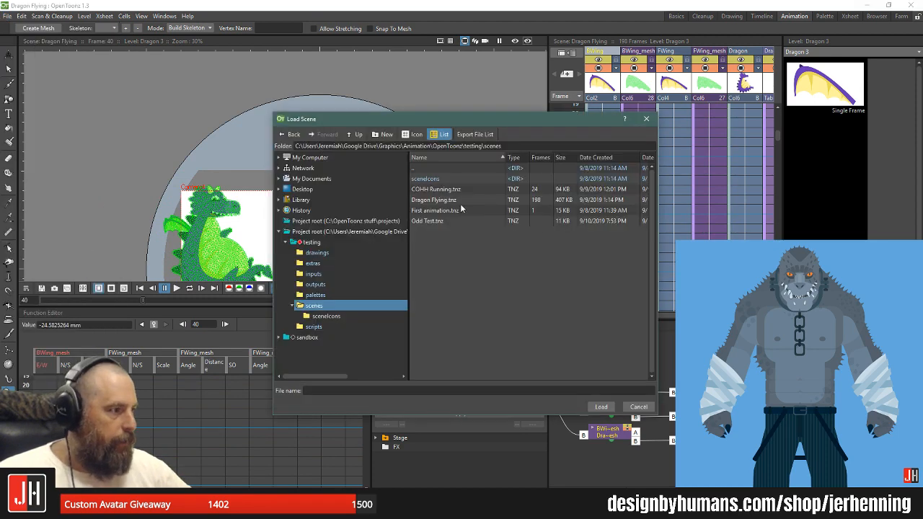
pyautogui.click(469, 208)
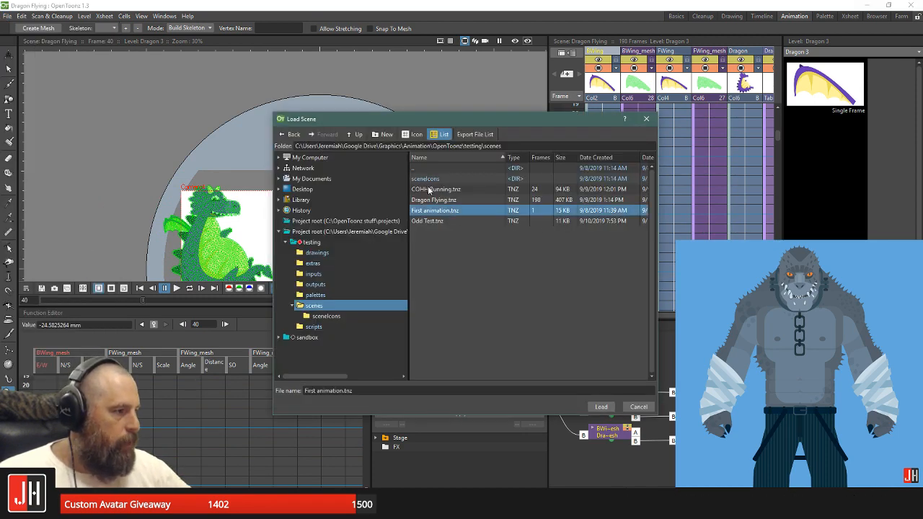
pyautogui.press('Up')
pyautogui.press('Up')
pyautogui.click(601, 407)
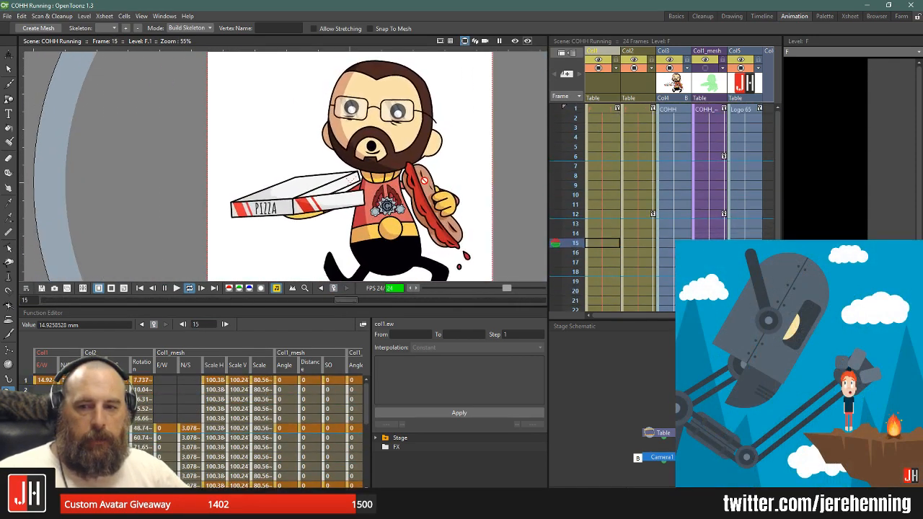
# - Review the looping run animation of the pizza-carrying character and stop its playback
pyautogui.scroll(-2, 422, 180)
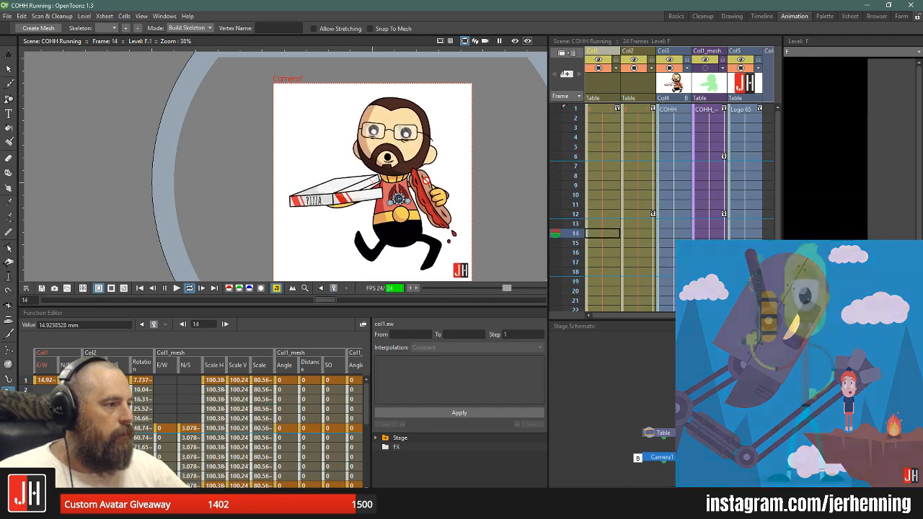
pyautogui.scroll(2, 422, 180)
pyautogui.press('l')
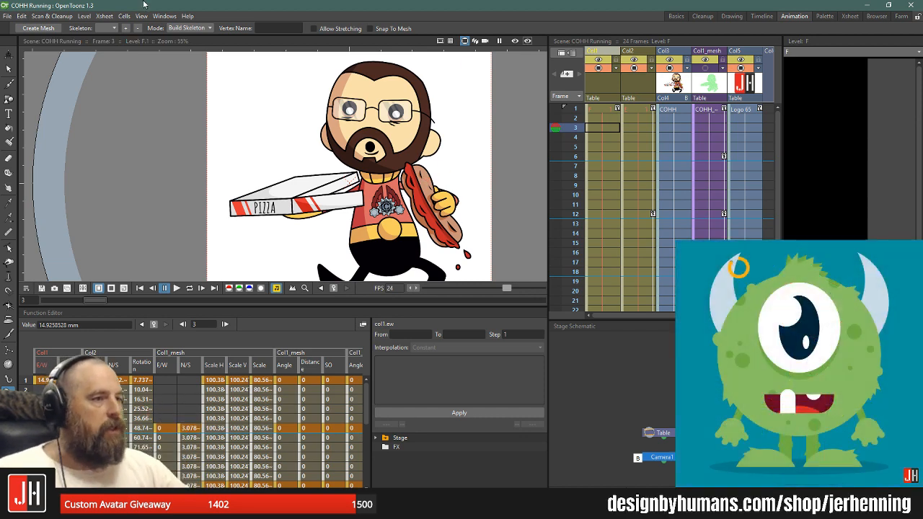
# - Load the scene First animation.tnz from the same scenes folder
pyautogui.click(6, 16)
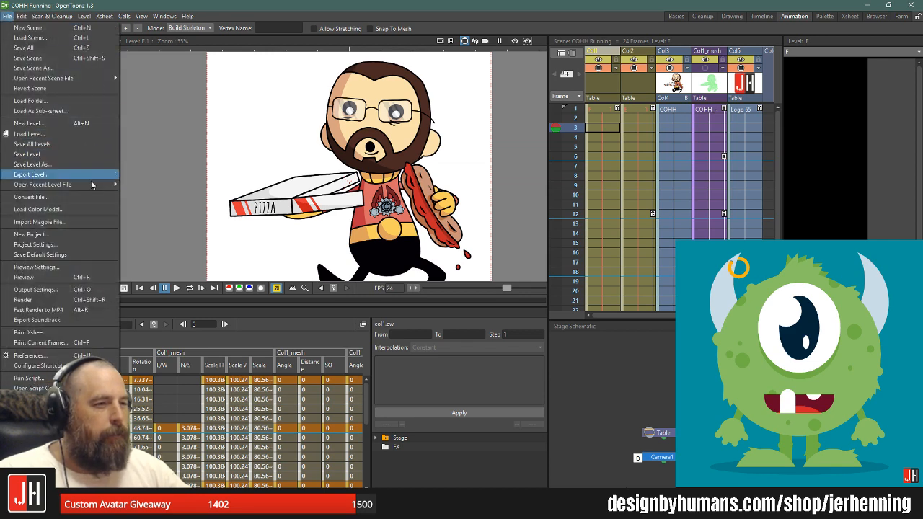
pyautogui.click(101, 38)
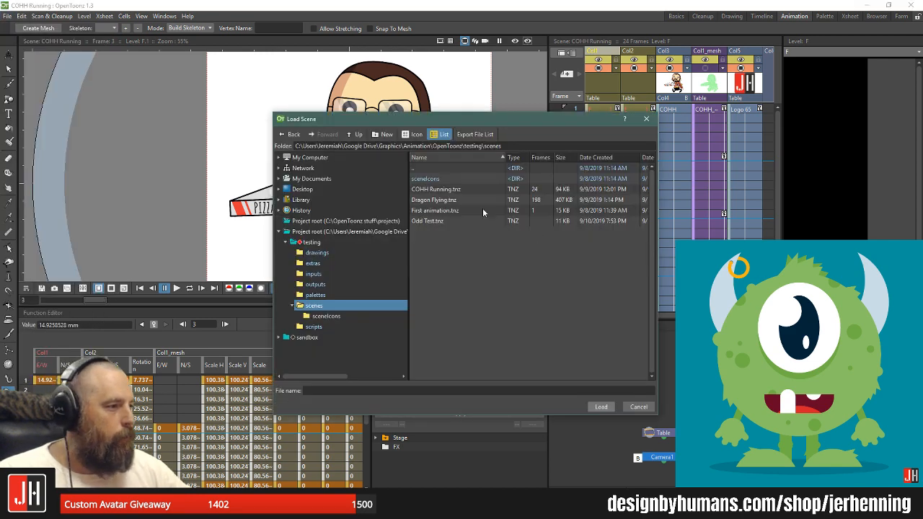
pyautogui.click(462, 210)
pyautogui.click(611, 409)
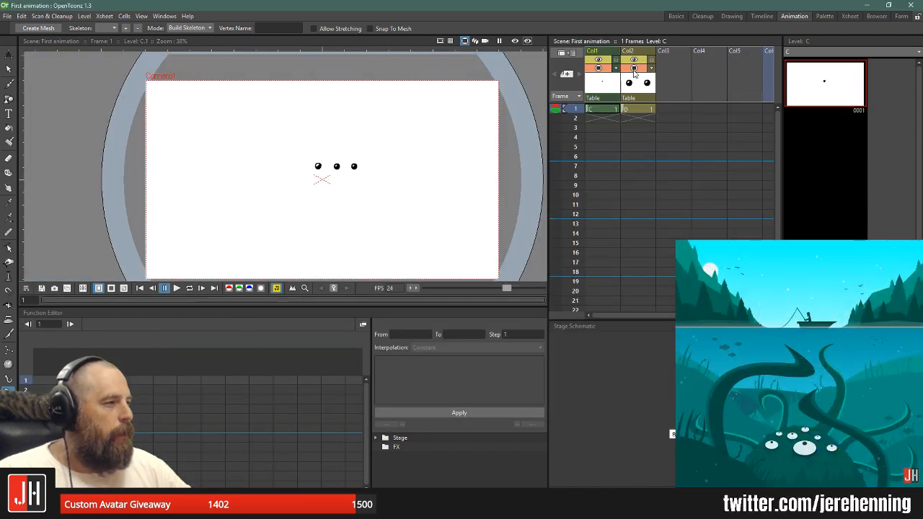
# - Hide both columns' drawings on the stage and delete the first column, which holds level C
pyautogui.click(634, 69)
pyautogui.click(598, 69)
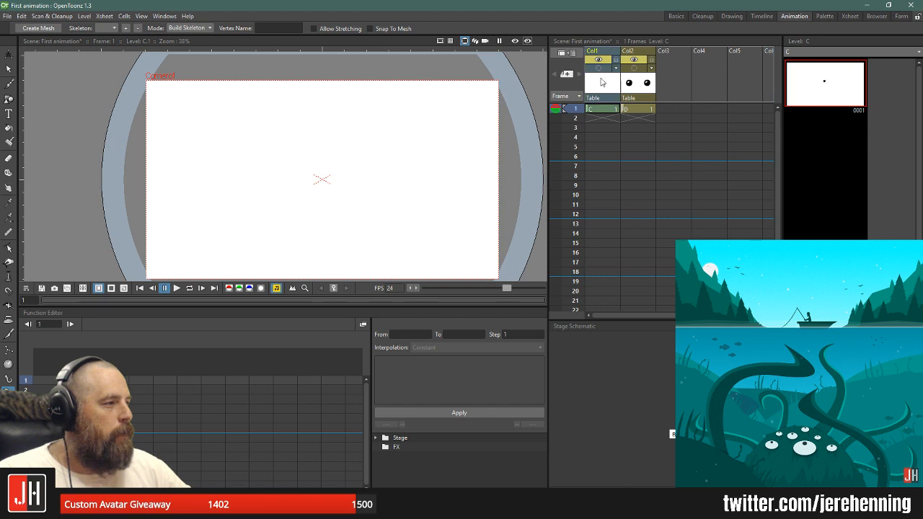
pyautogui.press('Delete')
# - Brush a simple arch-shaped head with line eyes, nose and mouth in the empty second column, on the frame's left side
pyautogui.click(635, 62)
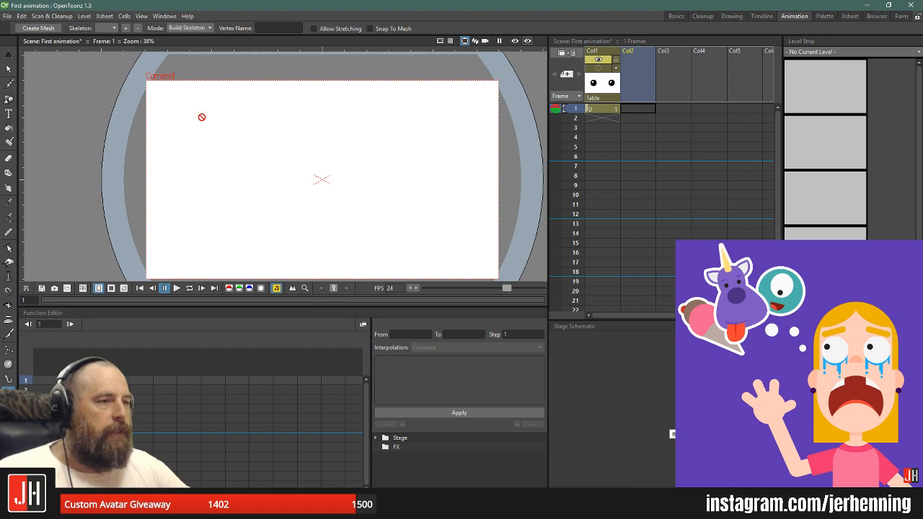
pyautogui.click(9, 86)
pyautogui.scroll(2, 373, 200)
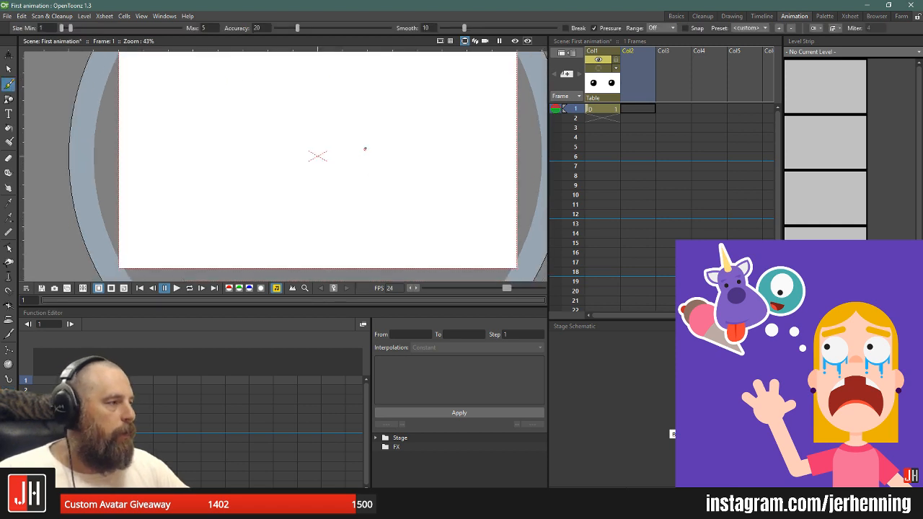
pyautogui.moveTo(283, 93); pyautogui.dragTo(290, 116)
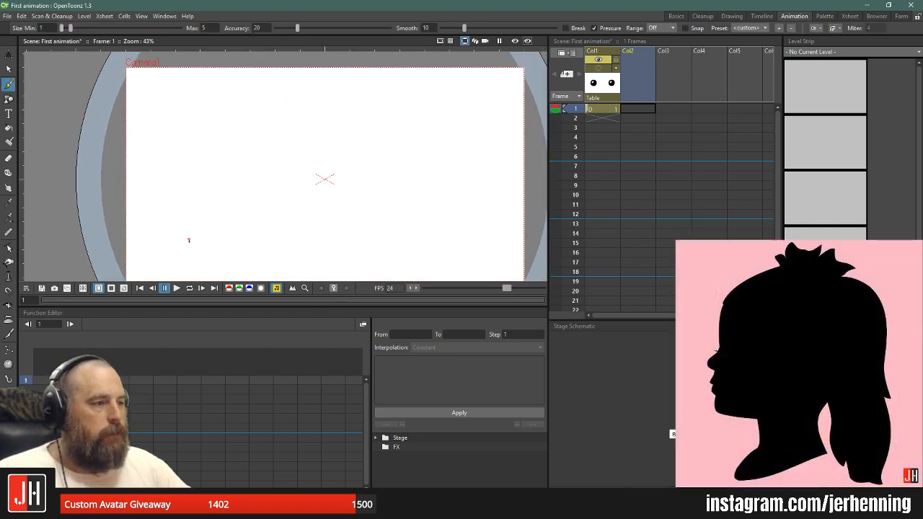
pyautogui.moveTo(189, 234); pyautogui.dragTo(189, 250)
pyautogui.moveTo(243, 147); pyautogui.dragTo(256, 263)
pyautogui.scroll(3, 215, 176)
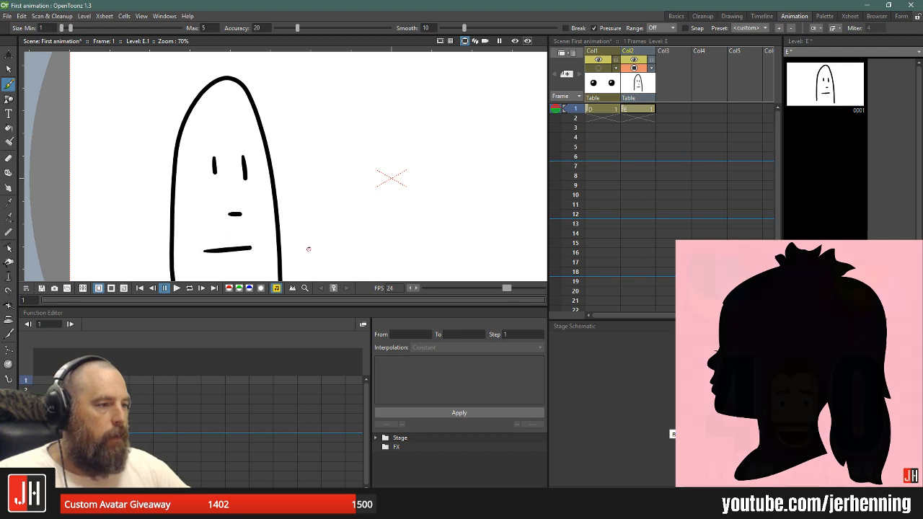
pyautogui.scroll(-2, 307, 252)
# - Brush a second, similar arch-shaped head with a face in the empty third column, on the frame's right side
pyautogui.click(672, 83)
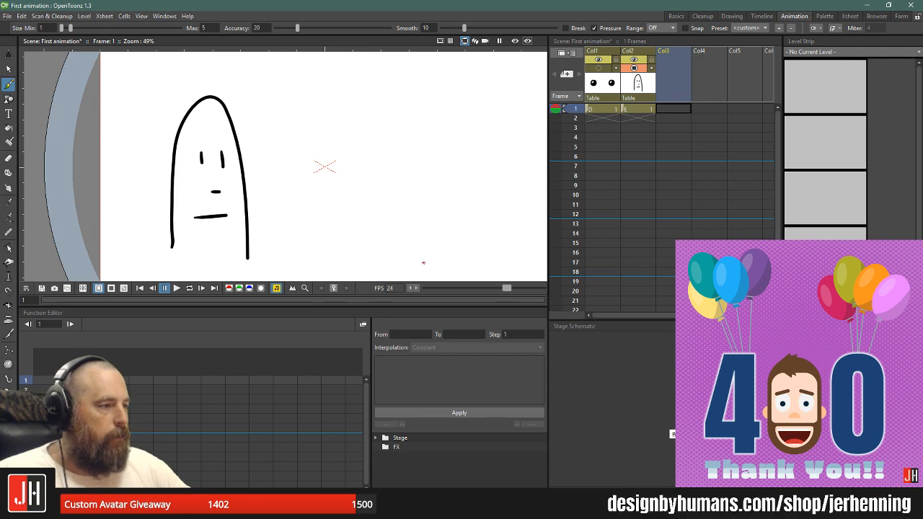
pyautogui.moveTo(424, 261); pyautogui.dragTo(427, 178)
pyautogui.moveTo(510, 156); pyautogui.dragTo(505, 271)
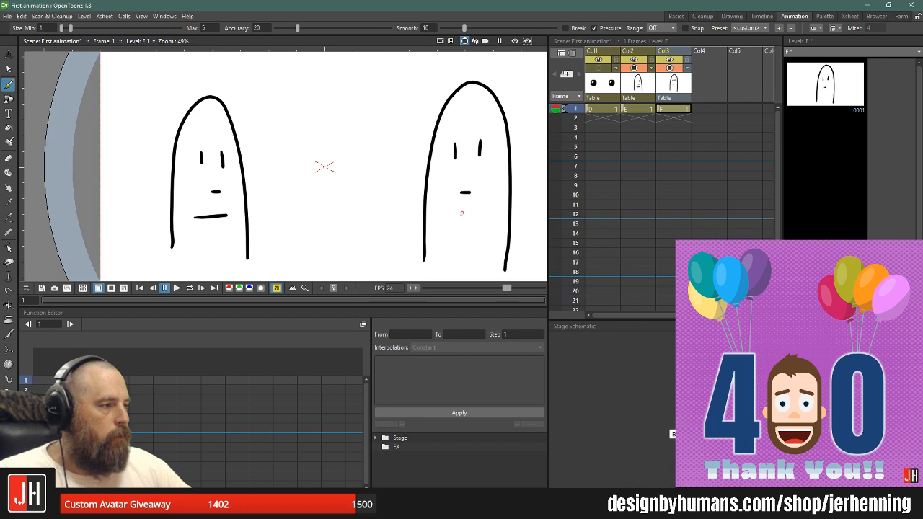
pyautogui.scroll(-2, 401, 213)
pyautogui.moveTo(406, 197); pyautogui.dragTo(377, 188)
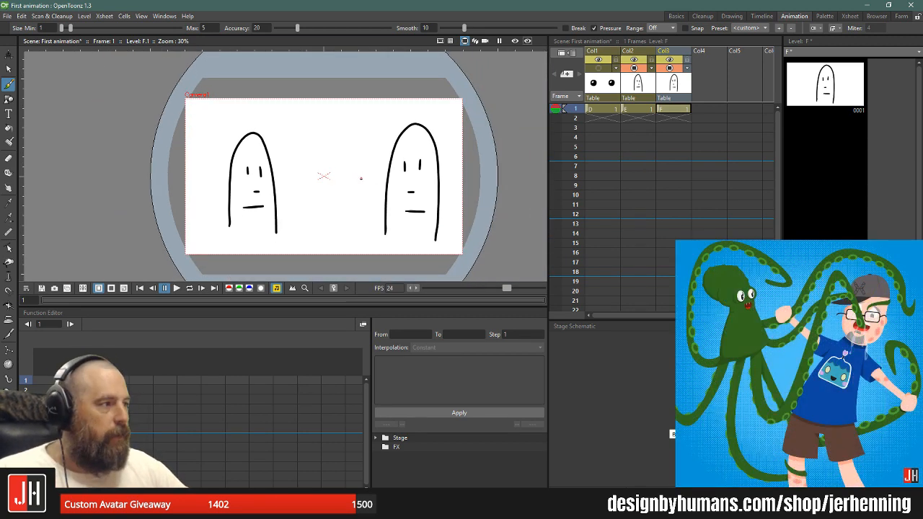
pyautogui.scroll(2, 253, 189)
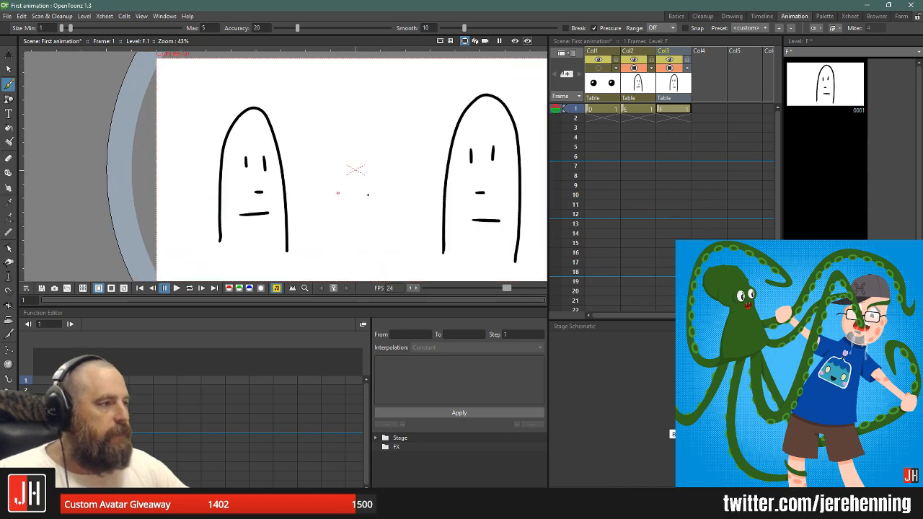
pyautogui.moveTo(407, 160); pyautogui.dragTo(338, 150)
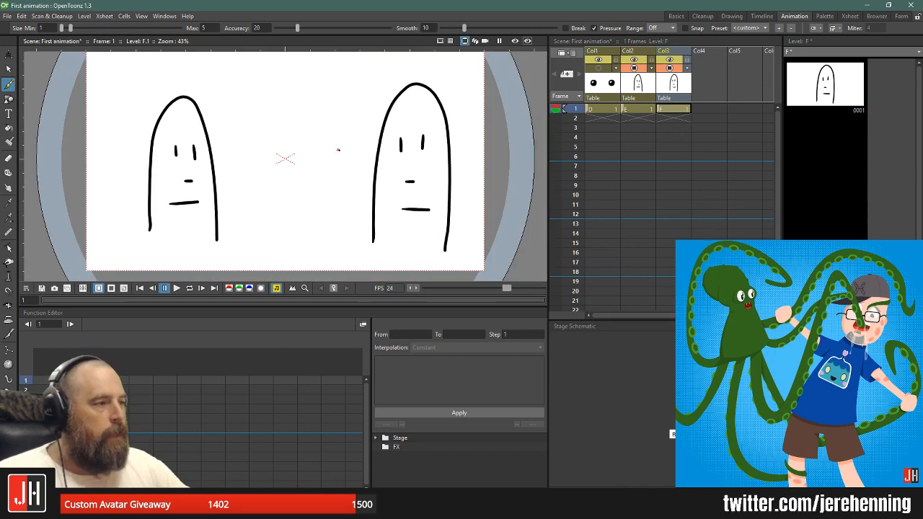
pyautogui.scroll(1, 388, 215)
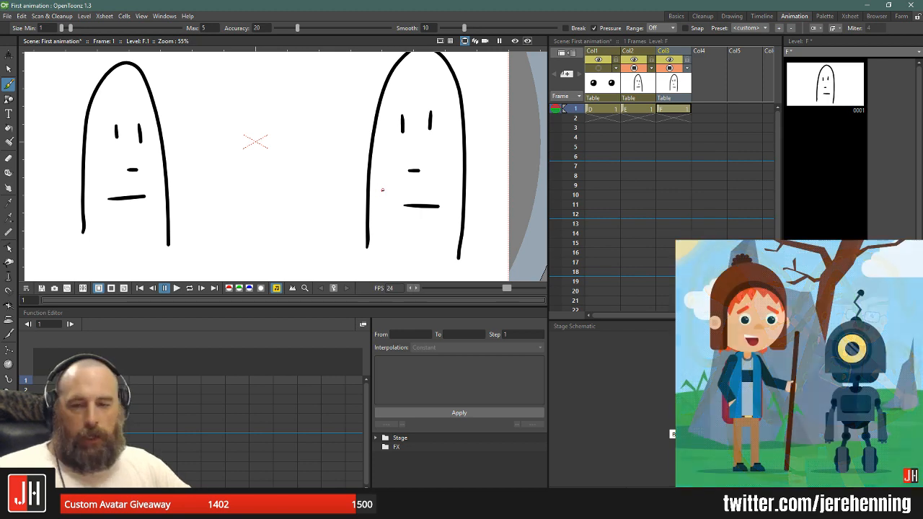
pyautogui.scroll(-2, 322, 199)
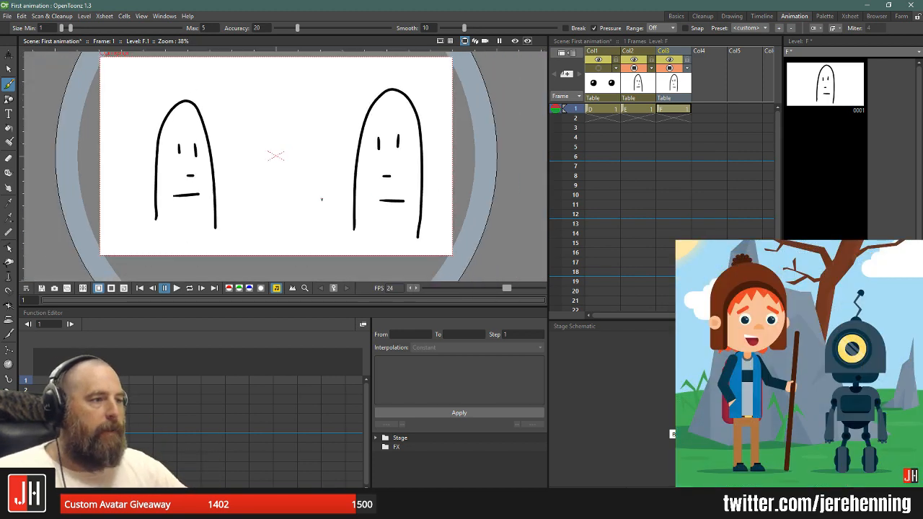
pyautogui.moveTo(319, 164); pyautogui.dragTo(351, 173)
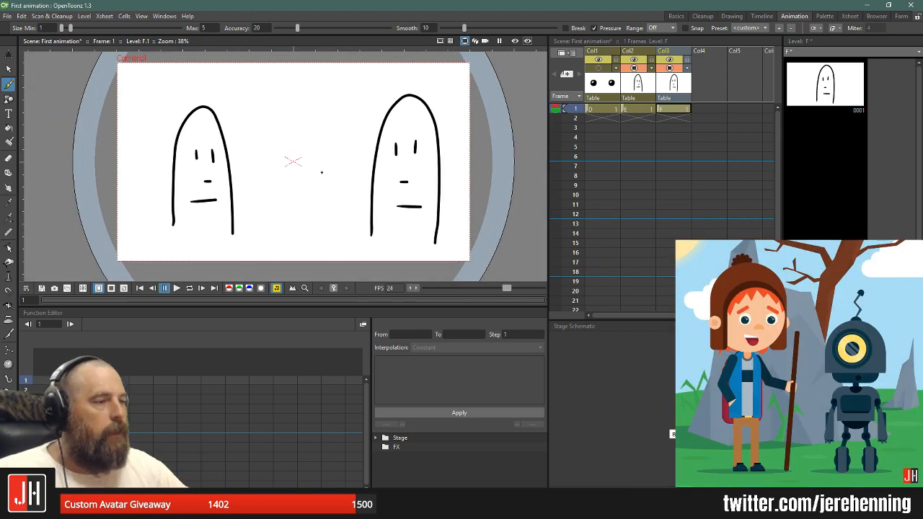
# - Extend the exposure of both head drawings in the second and third columns to frame 21
pyautogui.click(644, 88)
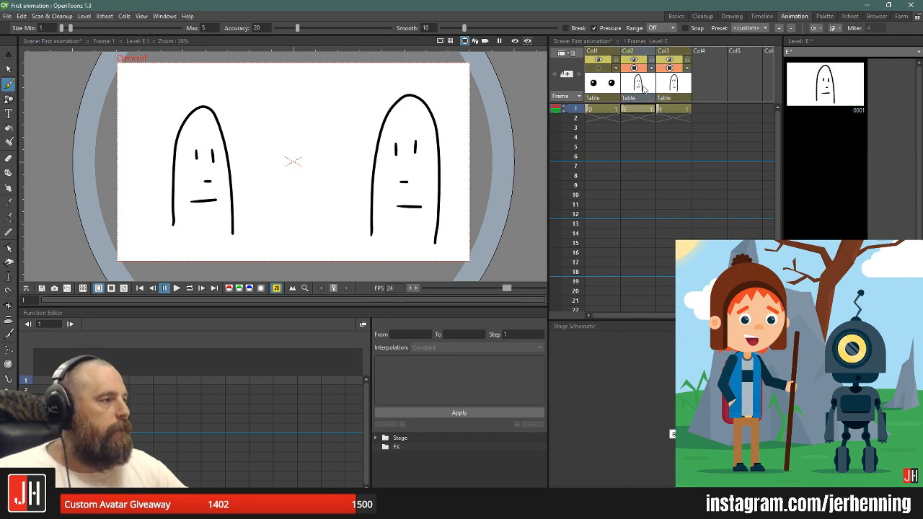
pyautogui.moveTo(641, 114); pyautogui.dragTo(669, 303)
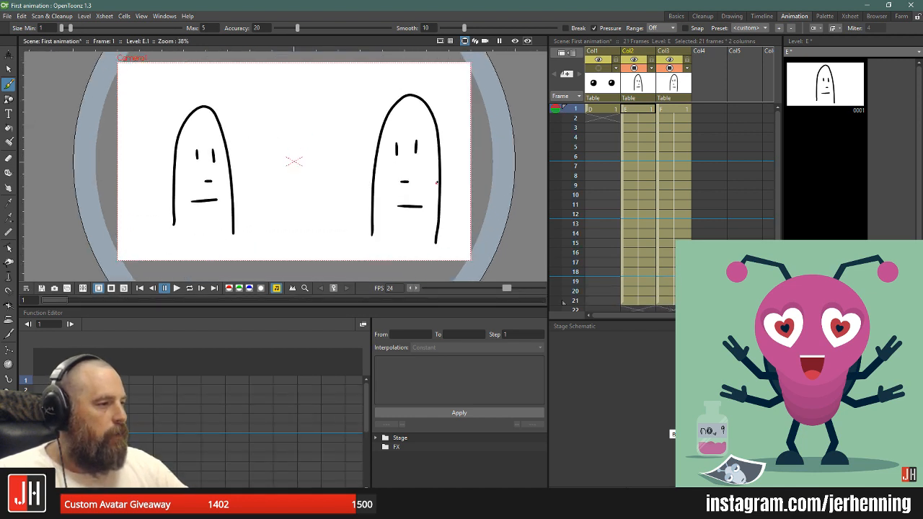
# - Select all strokes of the right head in the third column with the freehand selection and move them slightly down
pyautogui.click(675, 88)
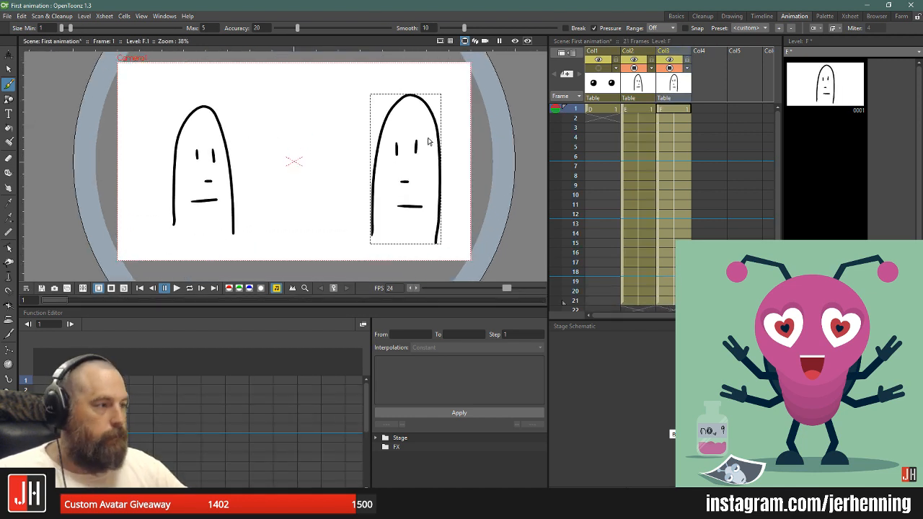
pyautogui.press('s')
pyautogui.moveTo(500, 89)
pyautogui.mouseDown()
pyautogui.moveTo(470, 73)
pyautogui.moveTo(333, 134)
pyautogui.mouseUp()
pyautogui.moveTo(498, 201); pyautogui.dragTo(499, 181)
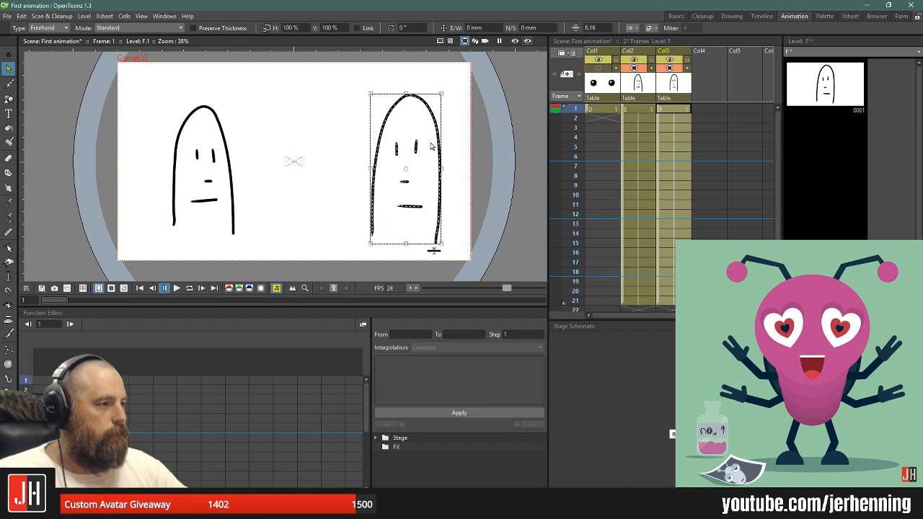
pyautogui.moveTo(431, 135); pyautogui.dragTo(436, 156)
# - Move the right head down past the frame's lower edge, select the left head's strokes in the second column and lower them by about 48.65 mm
pyautogui.moveTo(76, 77); pyautogui.dragTo(277, 178)
pyautogui.moveTo(256, 89)
pyautogui.mouseDown()
pyautogui.moveTo(220, 84)
pyautogui.moveTo(206, 107)
pyautogui.mouseUp()
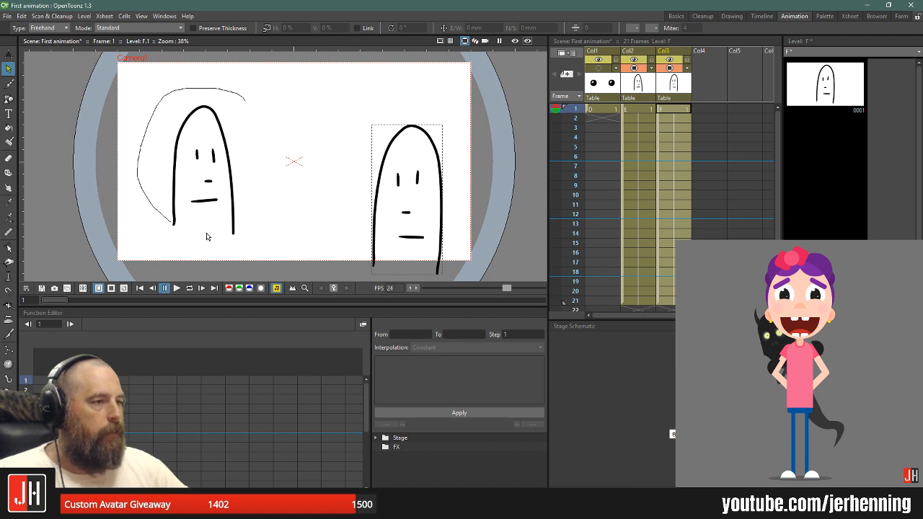
pyautogui.moveTo(161, 219); pyautogui.dragTo(167, 220)
pyautogui.click(634, 91)
pyautogui.moveTo(139, 192)
pyautogui.mouseDown()
pyautogui.moveTo(299, 204)
pyautogui.moveTo(210, 101)
pyautogui.mouseUp()
pyautogui.moveTo(135, 174); pyautogui.dragTo(141, 198)
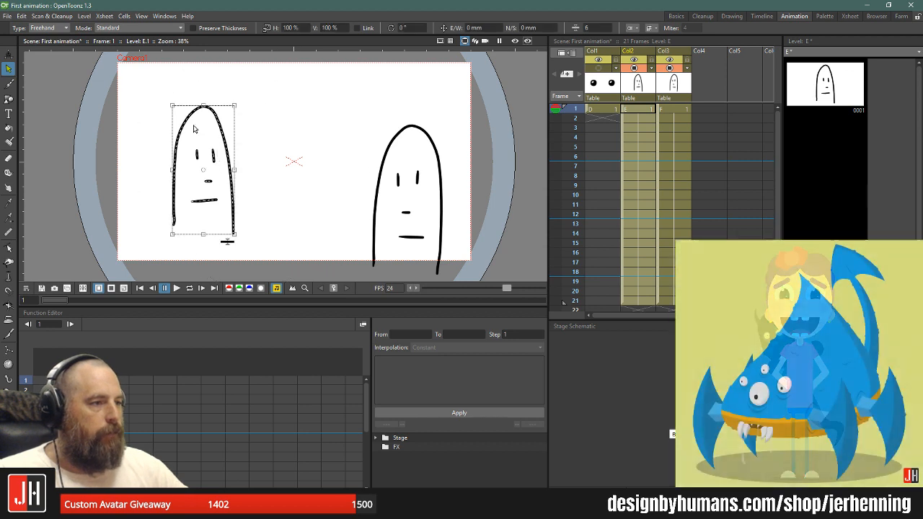
pyautogui.moveTo(221, 140); pyautogui.dragTo(224, 180)
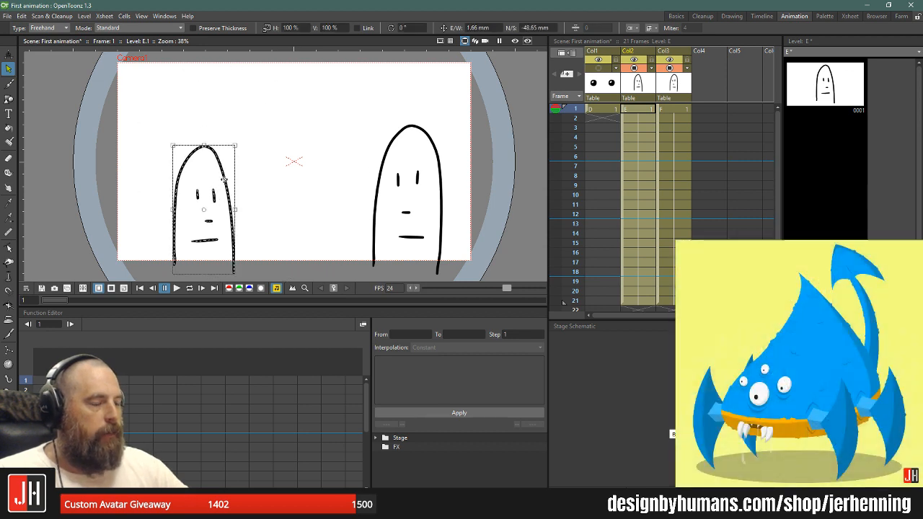
# - Animate the right head in the third column with small position shifts keyed at frames 6, 12 and 18
pyautogui.scroll(-1, 253, 180)
pyautogui.click(674, 85)
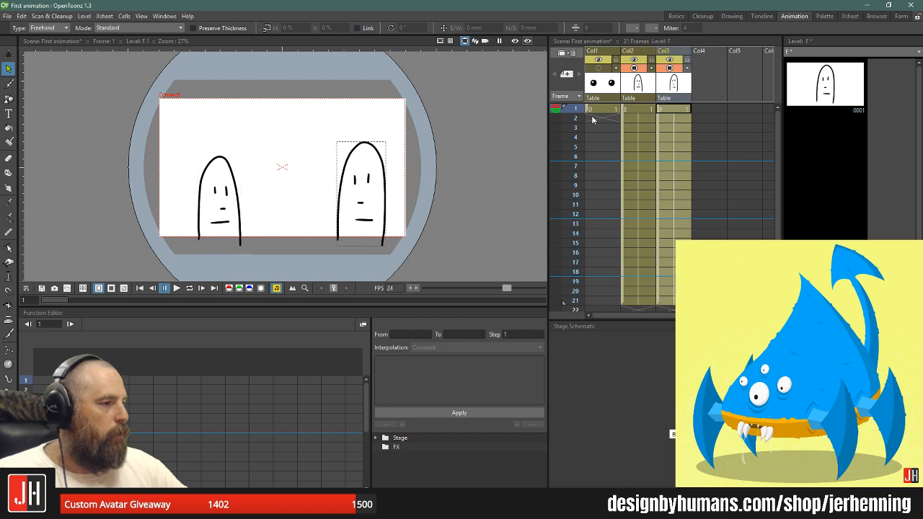
pyautogui.click(678, 157)
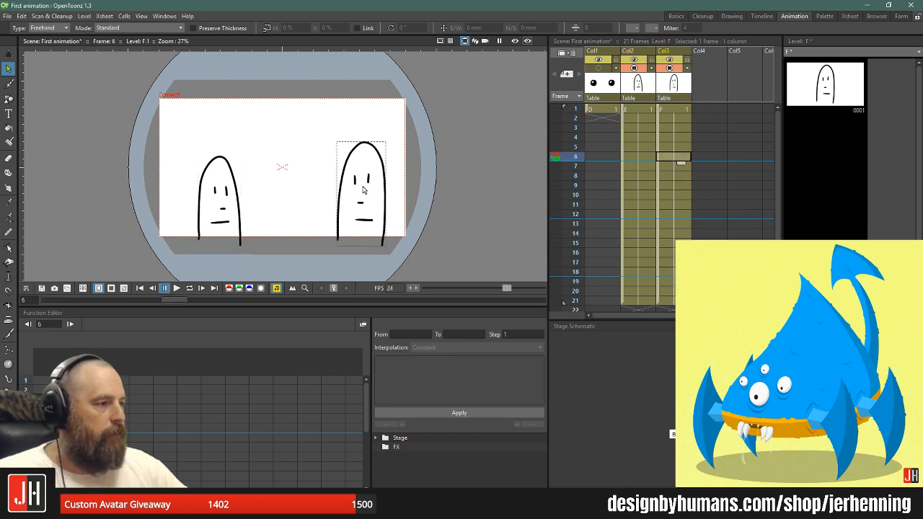
pyautogui.press('a')
pyautogui.moveTo(395, 193); pyautogui.dragTo(382, 209)
pyautogui.click(681, 216)
pyautogui.click(675, 273)
pyautogui.scroll(-2, 675, 216)
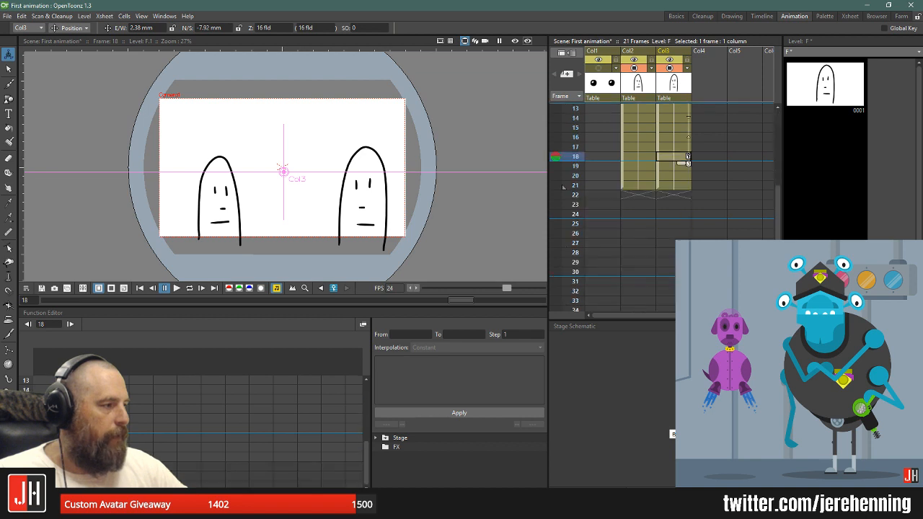
# - Extend both heads' exposure to frame 30 and key small position shifts of the right head at frames 25 and 30
pyautogui.click(647, 186)
pyautogui.moveTo(681, 193); pyautogui.dragTo(681, 273)
pyautogui.click(673, 224)
pyautogui.moveTo(389, 198); pyautogui.dragTo(387, 205)
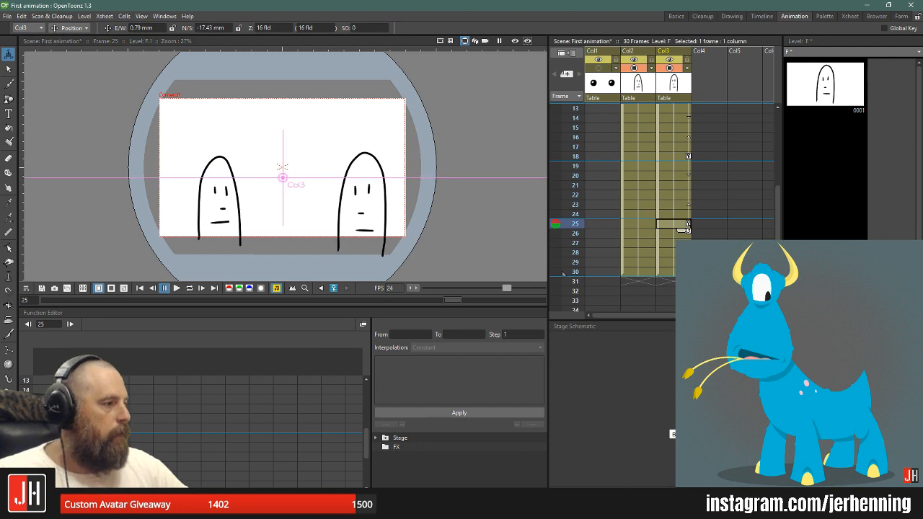
pyautogui.click(563, 273)
pyautogui.moveTo(397, 206); pyautogui.dragTo(397, 197)
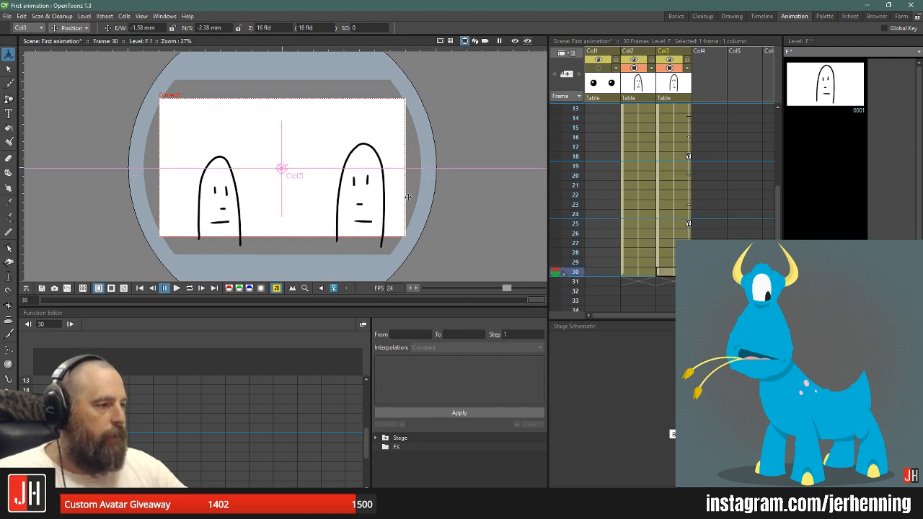
pyautogui.scroll(4, 673, 197)
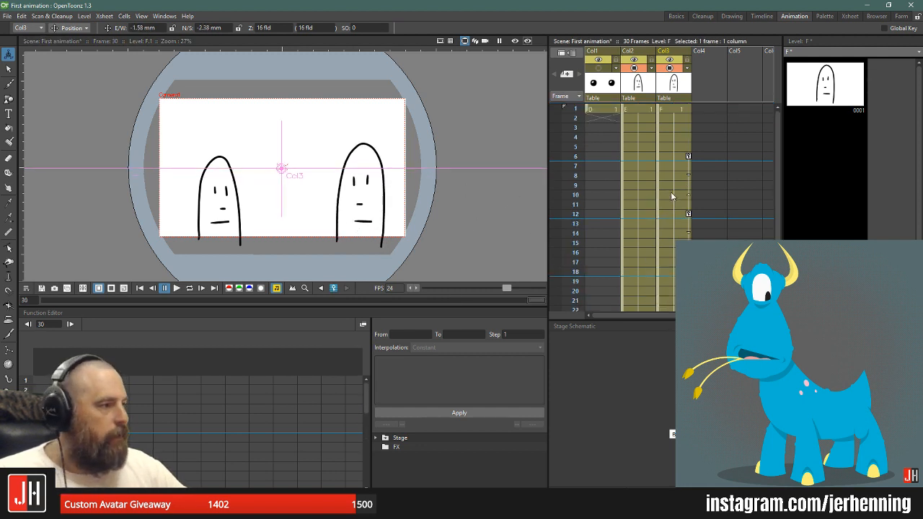
# - Key the left head from frame 1 to 30, ending at about Z 29.95 fld, E/W 24.94 mm and N/S 53.81 mm, using the 3D view
pyautogui.click(636, 110)
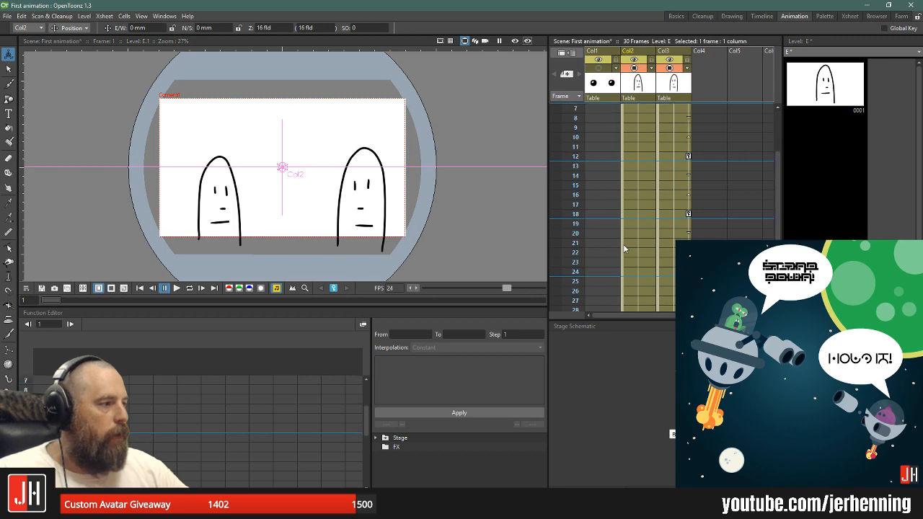
pyautogui.moveTo(266, 204); pyautogui.dragTo(252, 147)
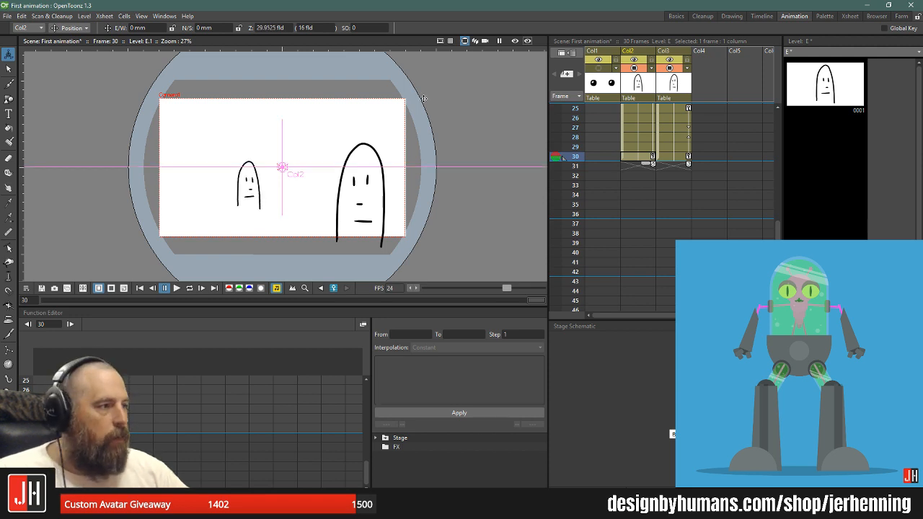
pyautogui.click(475, 41)
pyautogui.scroll(5, 272, 166)
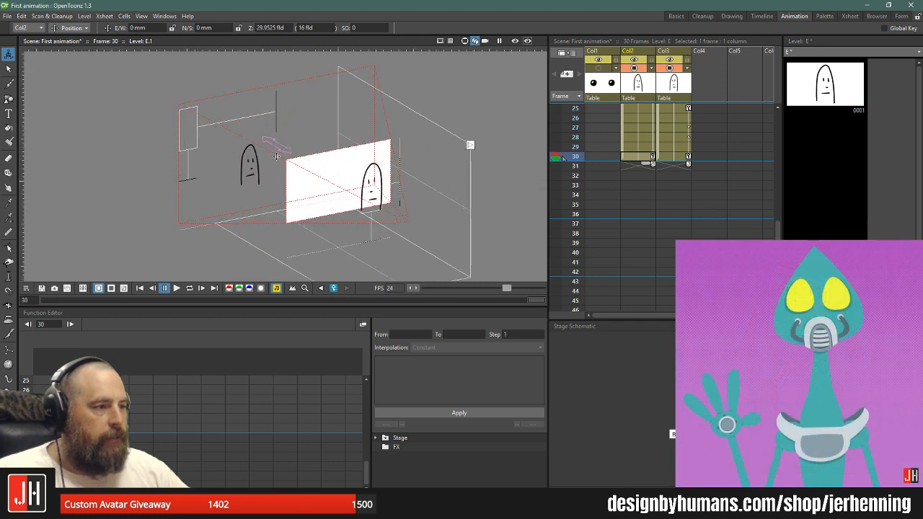
pyautogui.moveTo(273, 166)
pyautogui.mouseDown()
pyautogui.moveTo(285, 179)
pyautogui.moveTo(269, 180)
pyautogui.moveTo(280, 181)
pyautogui.moveTo(263, 163)
pyautogui.moveTo(381, 247)
pyautogui.moveTo(263, 160)
pyautogui.moveTo(281, 166)
pyautogui.mouseUp()
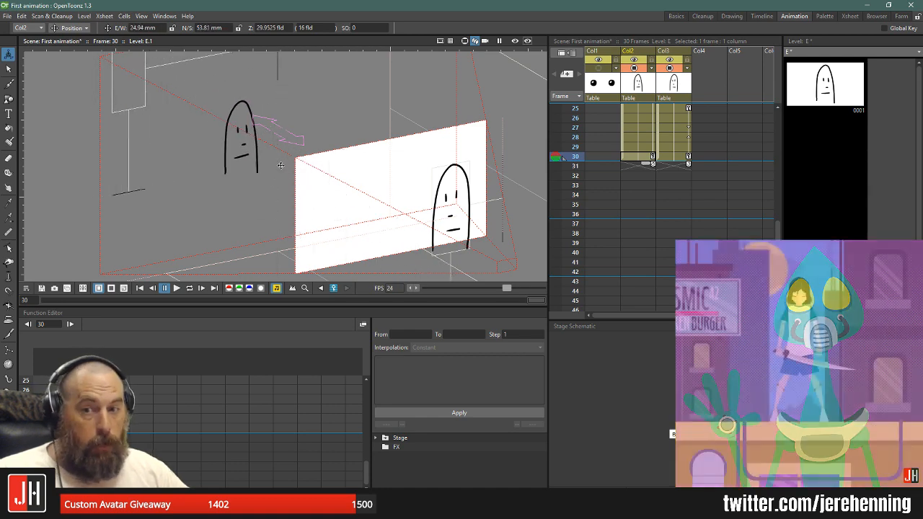
pyautogui.scroll(-2, 282, 165)
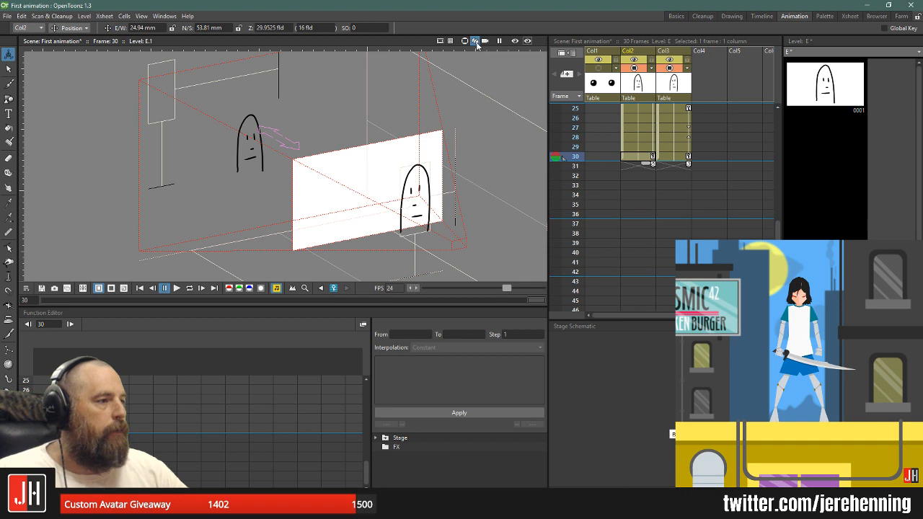
pyautogui.click(475, 41)
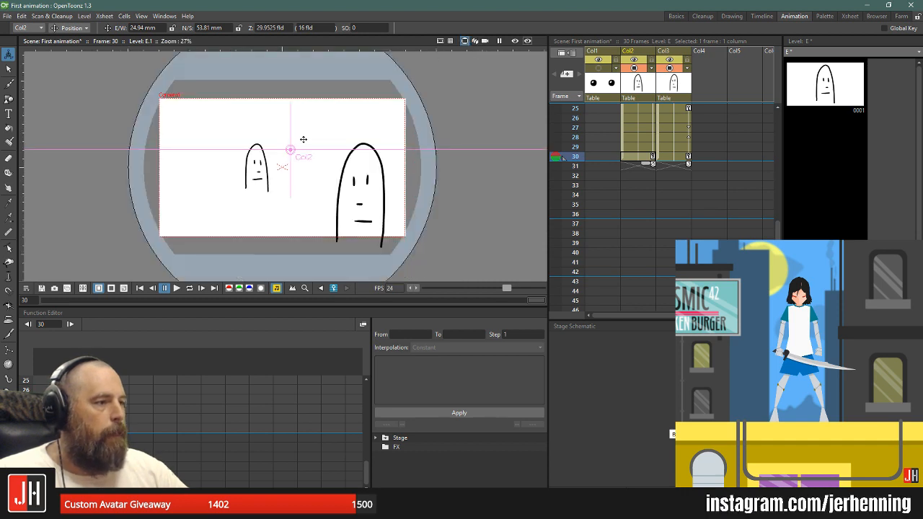
# - Play the animation of the two heads in a loop and stop it
pyautogui.press('p')
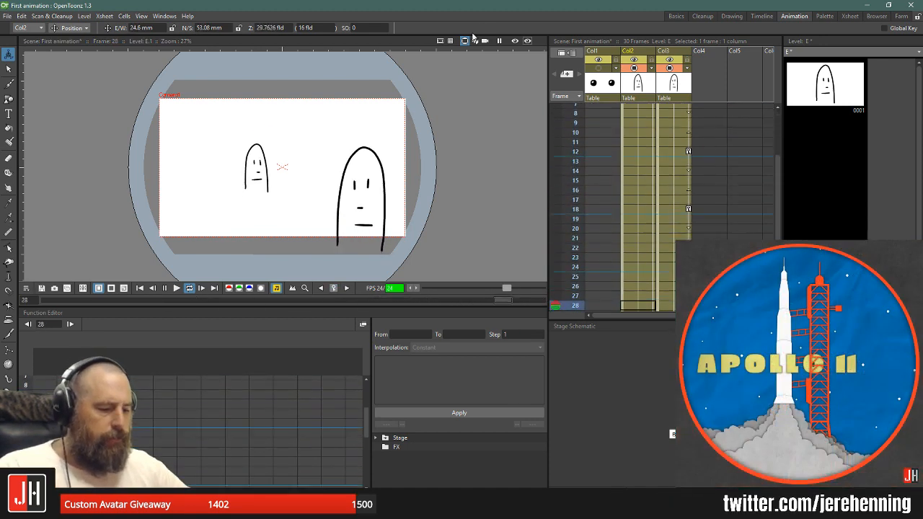
pyautogui.press('p')
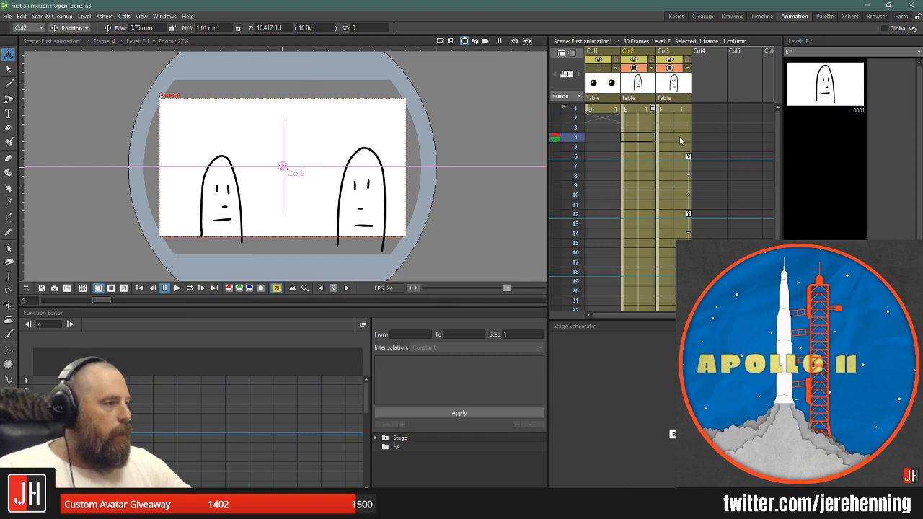
# - Go to frame 12 of the second column and make Camera1 the object controlled by the Animate tool
pyautogui.click(708, 84)
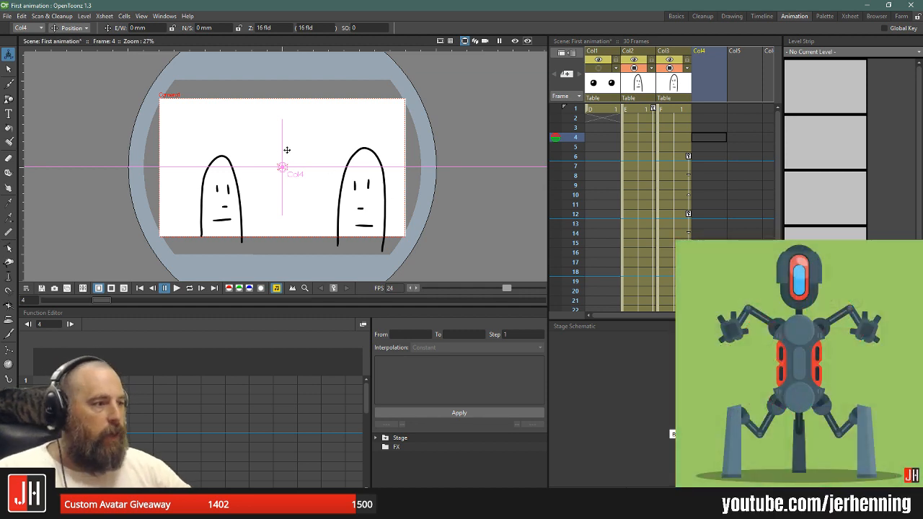
pyautogui.rightClick(310, 157)
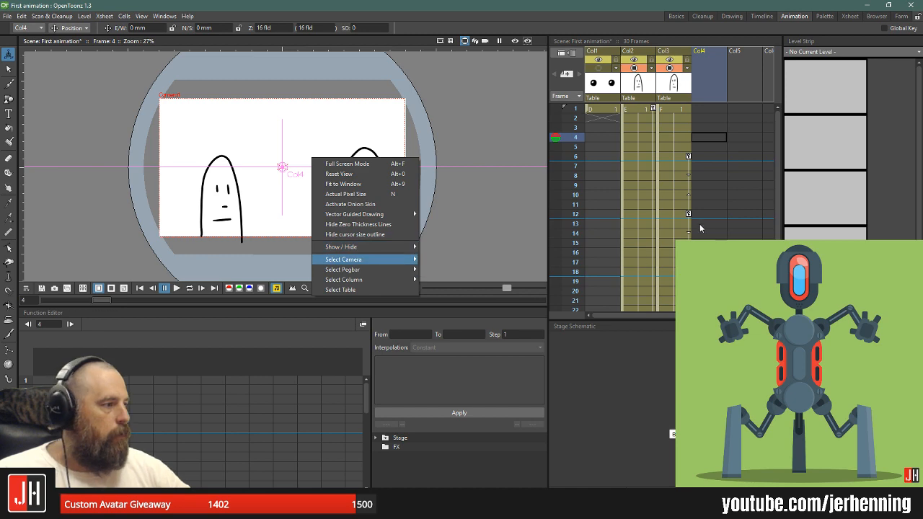
pyautogui.click(678, 225)
pyautogui.click(638, 214)
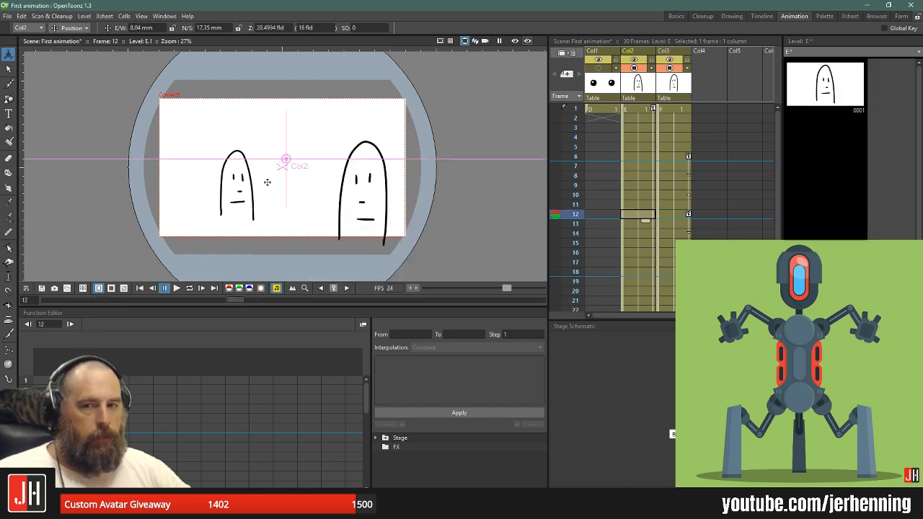
pyautogui.rightClick(286, 170)
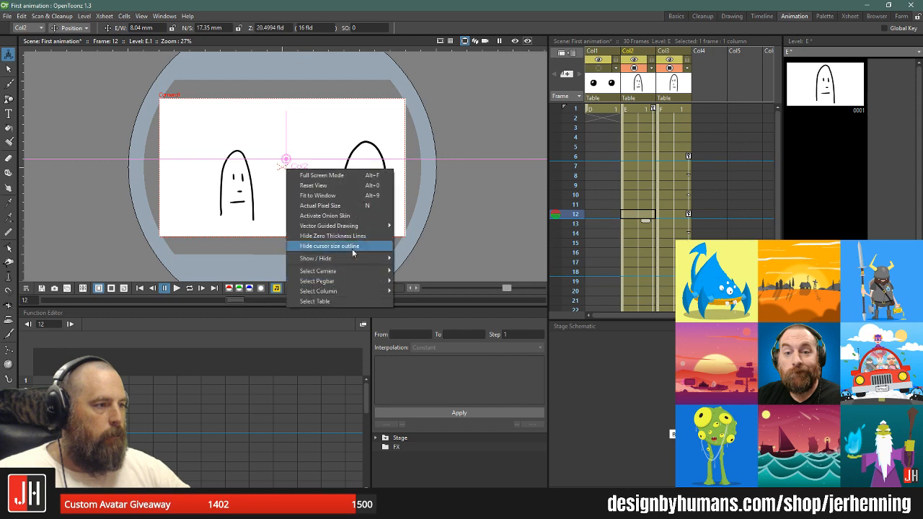
pyautogui.moveTo(363, 271)
pyautogui.click(409, 273)
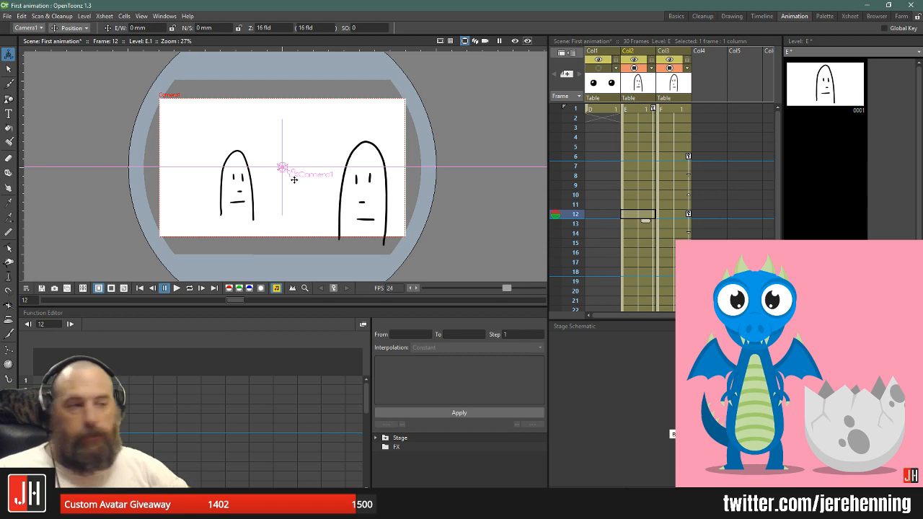
# - Try offsetting Camera1 to about 116.84 mm E/W and -118.86 mm N/S at frame 12 and play the scene in a loop
pyautogui.scroll(2, 294, 180)
pyautogui.scroll(-3, 303, 181)
pyautogui.moveTo(304, 182); pyautogui.dragTo(356, 241)
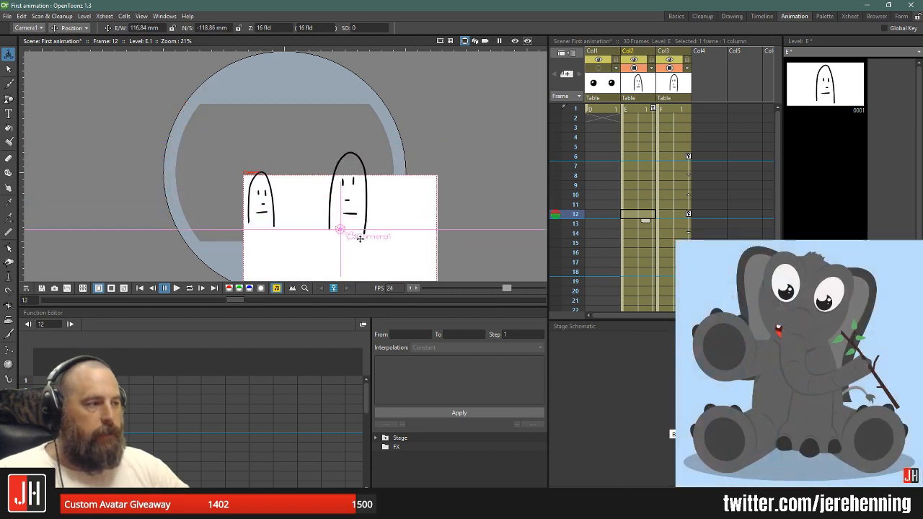
pyautogui.press('l')
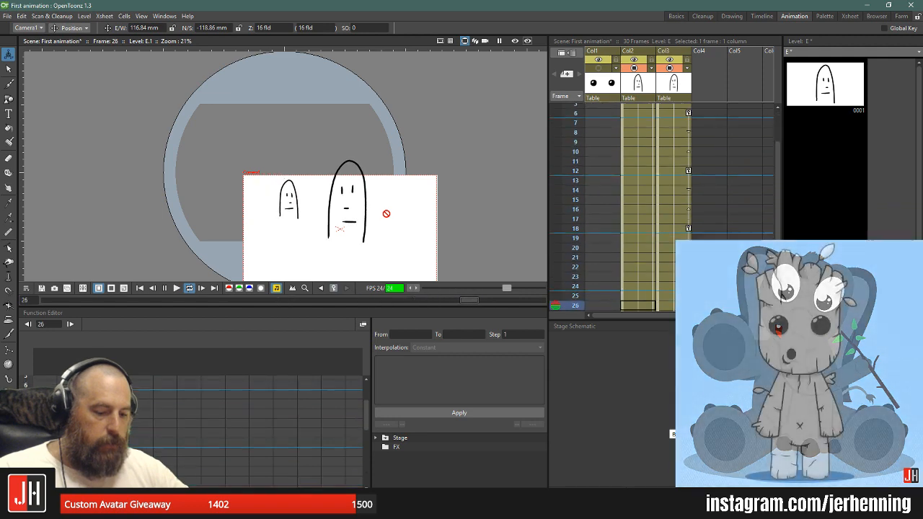
pyautogui.press('l')
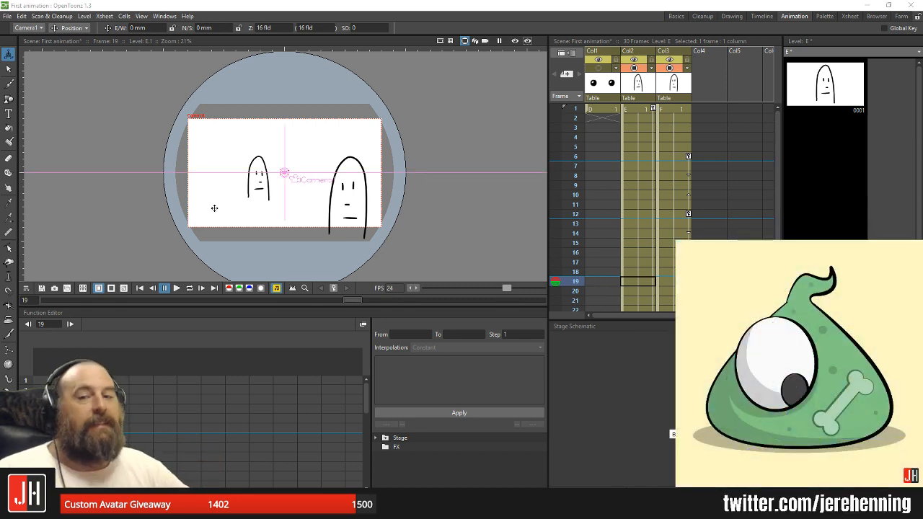
# - Show the Table, Camera1 and column nodes in the Stage Schematic
pyautogui.scroll(3, 238, 152)
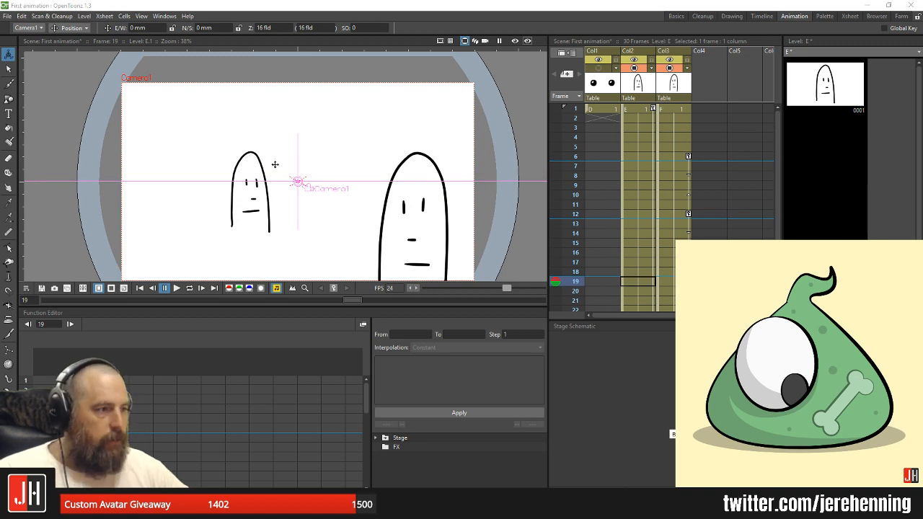
pyautogui.scroll(-2, 278, 160)
pyautogui.scroll(1, 282, 165)
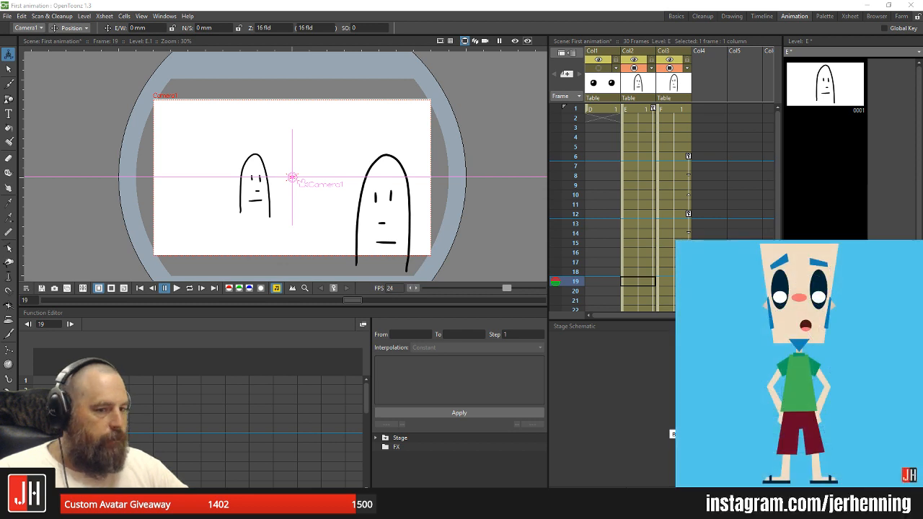
pyautogui.moveTo(695, 364); pyautogui.dragTo(581, 358)
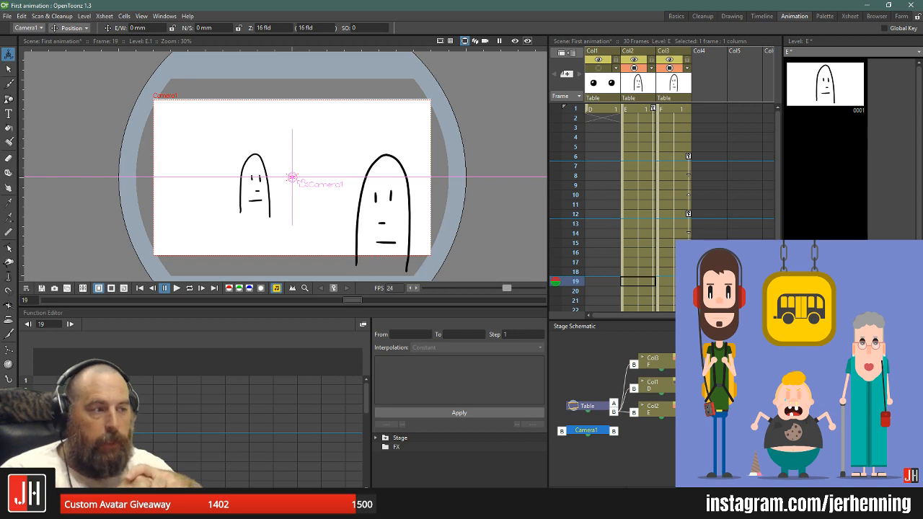
# - Load the COHH Running.tnz scene from the testing project's scenes folder
pyautogui.click(7, 16)
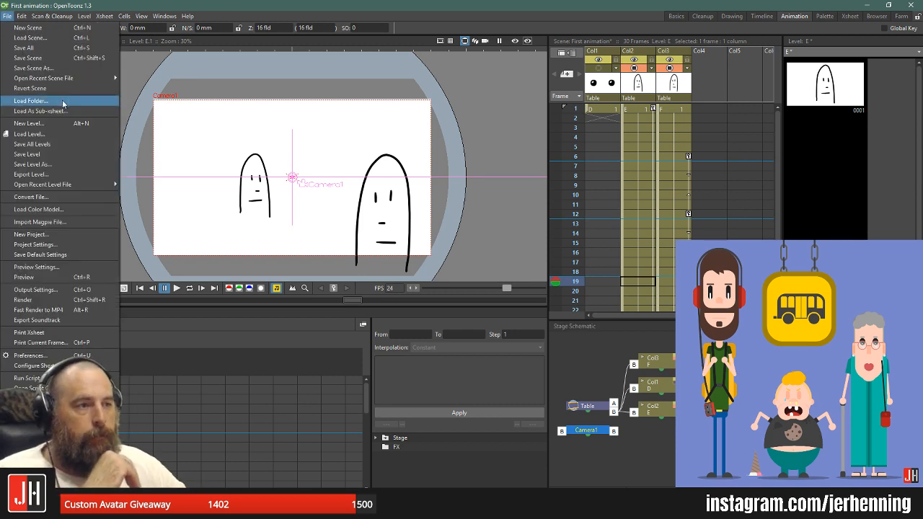
pyautogui.click(75, 38)
pyautogui.doubleClick(474, 190)
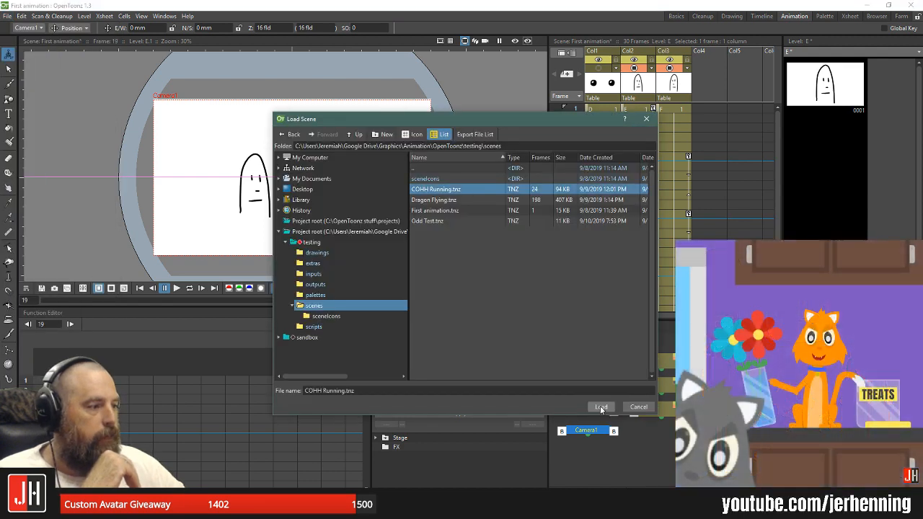
pyautogui.click(481, 266)
pyautogui.click(480, 277)
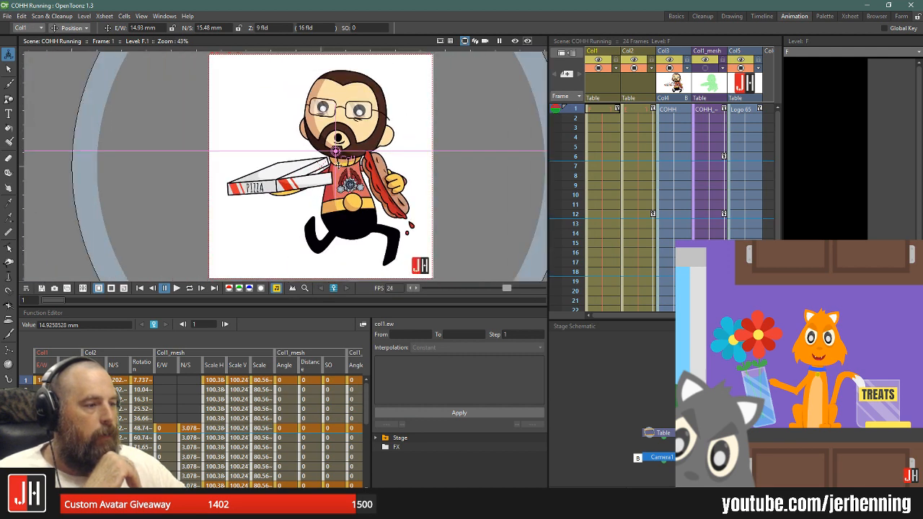
# - Play the running character animation in a loop, stop it and review the keyframes across its Xsheet columns
pyautogui.press('l')
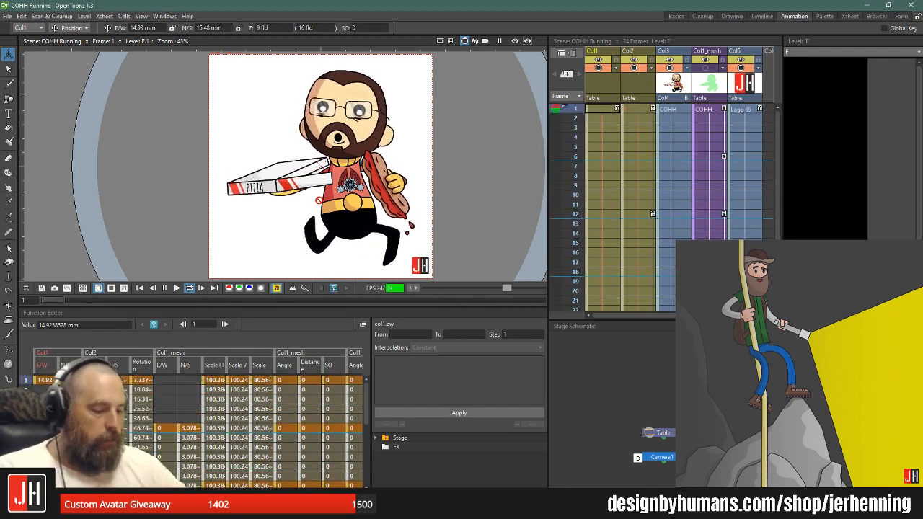
pyautogui.press('p')
pyautogui.scroll(-4, 661, 220)
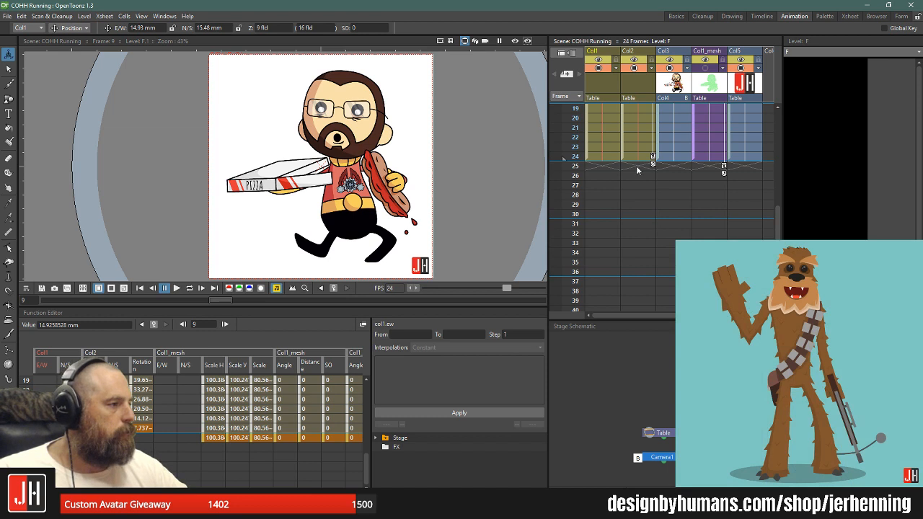
pyautogui.scroll(4, 613, 162)
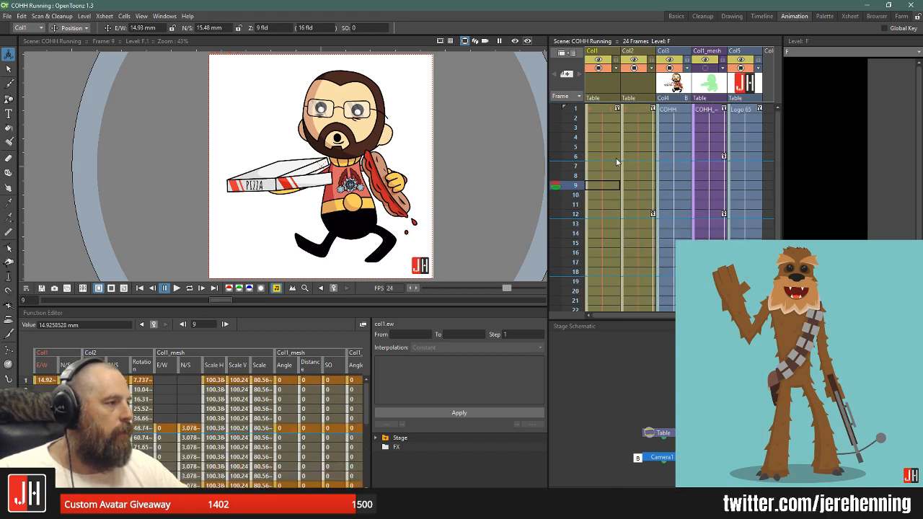
# - Turn off the first column's visibility in the camera stand view
pyautogui.click(608, 79)
pyautogui.click(599, 69)
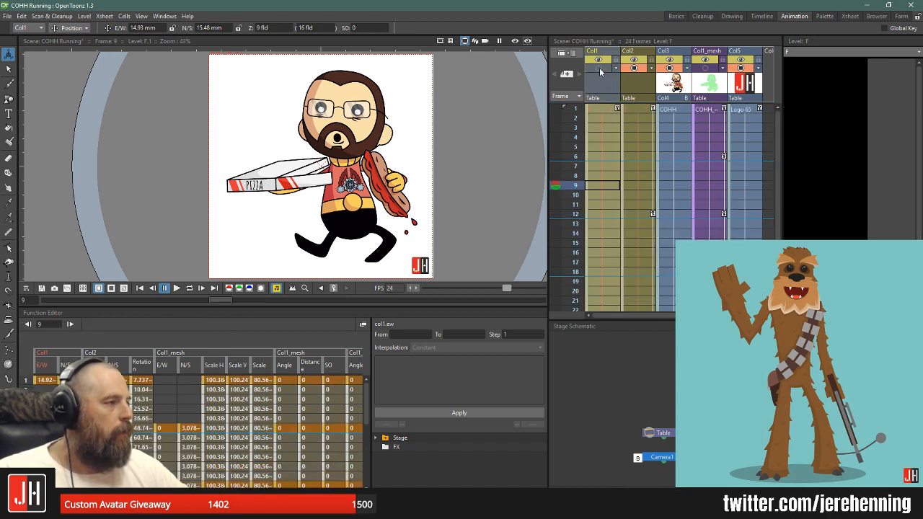
# - Delete the first two columns of the Xsheet, leaving the COHH, mesh and logo columns
pyautogui.press('Delete')
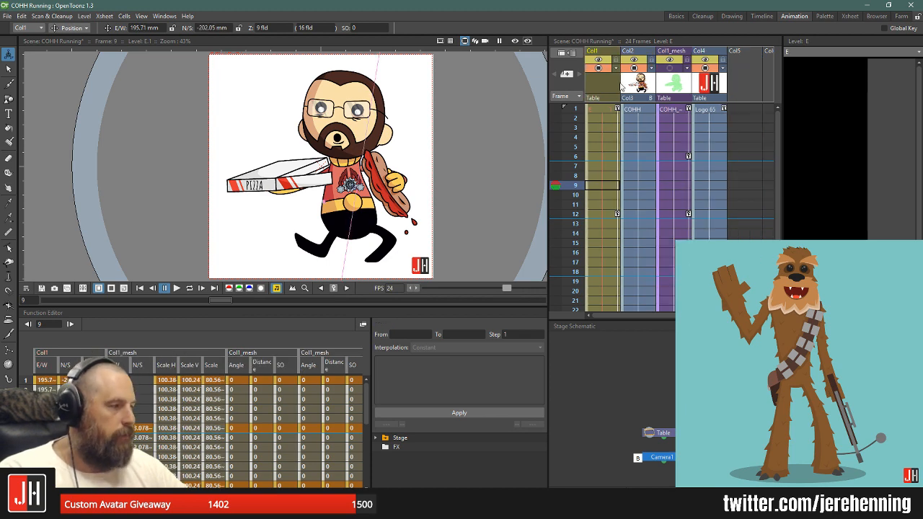
pyautogui.click(608, 89)
pyautogui.press('Delete')
pyautogui.scroll(-2, 615, 108)
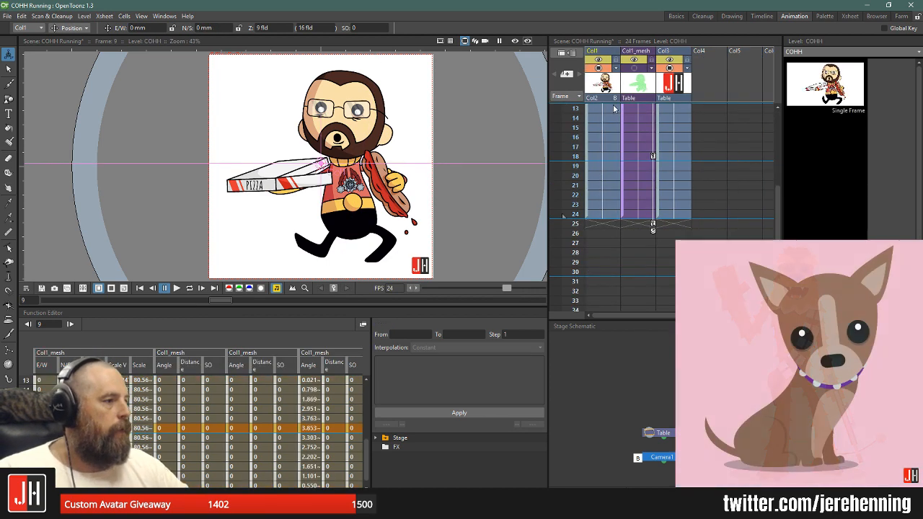
pyautogui.scroll(1, 619, 100)
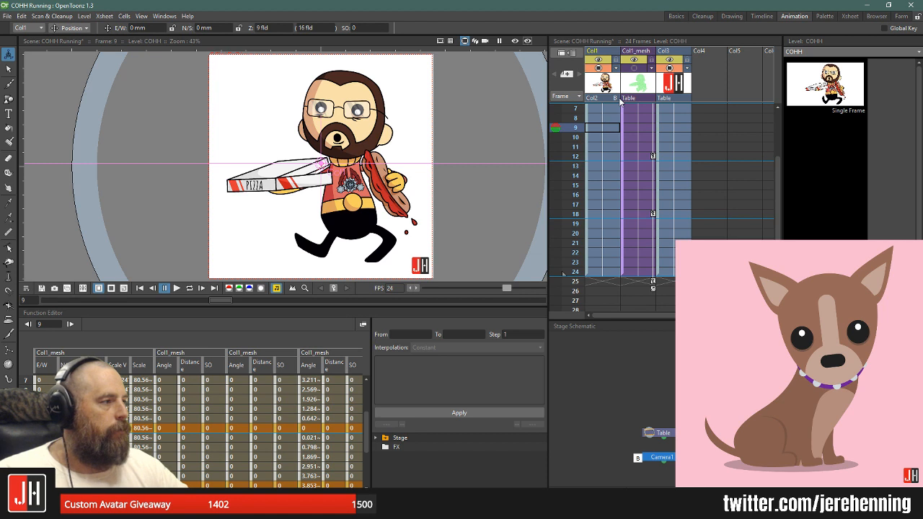
# - Select the frame 24 cells of all three columns and extend them to frame 36
pyautogui.click(603, 271)
pyautogui.moveTo(603, 272); pyautogui.dragTo(681, 310)
pyautogui.scroll(-2, 689, 215)
pyautogui.moveTo(683, 198); pyautogui.dragTo(681, 266)
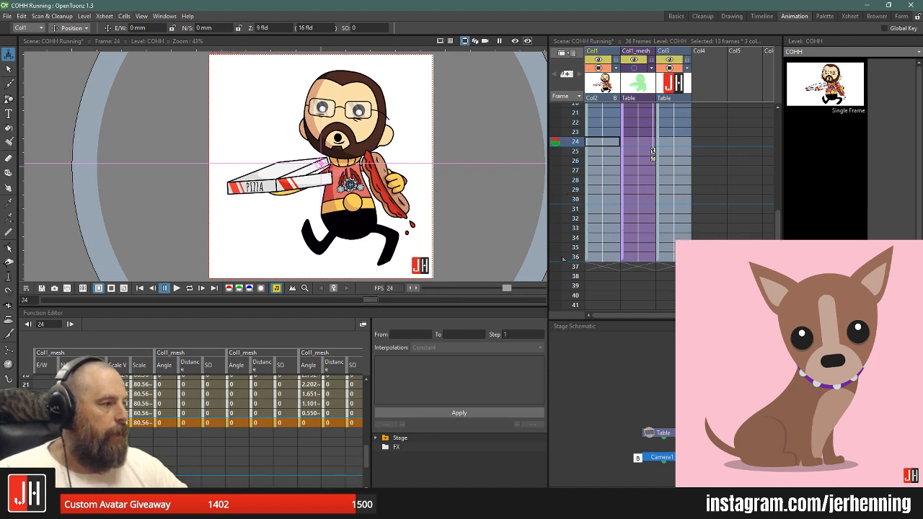
# - Try changing the COHH column's depth to about 27.4 fld at frame 36, then undo it
pyautogui.scroll(4, 660, 198)
pyautogui.click(644, 87)
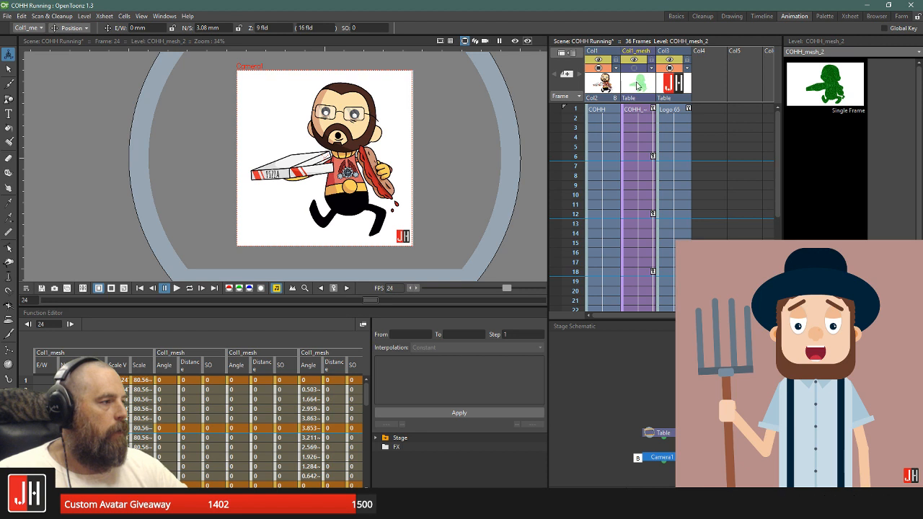
pyautogui.click(648, 113)
pyautogui.scroll(-4, 650, 137)
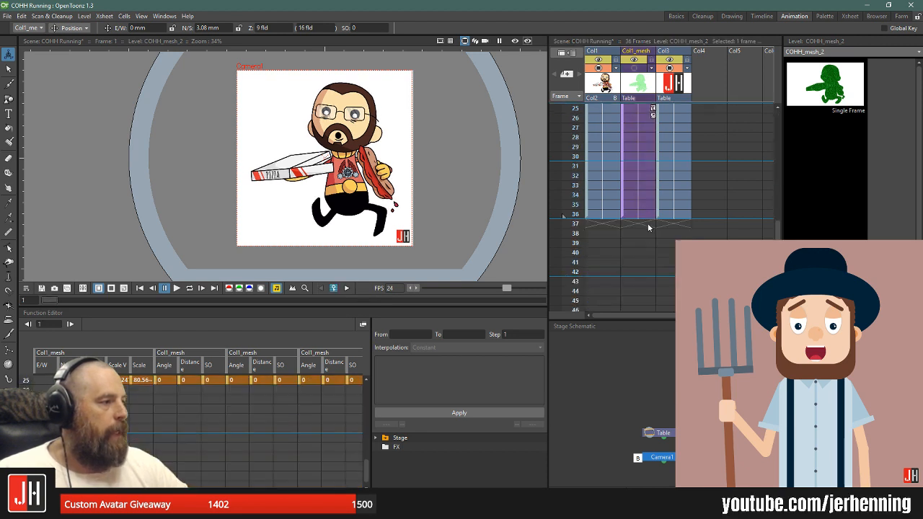
pyautogui.click(646, 217)
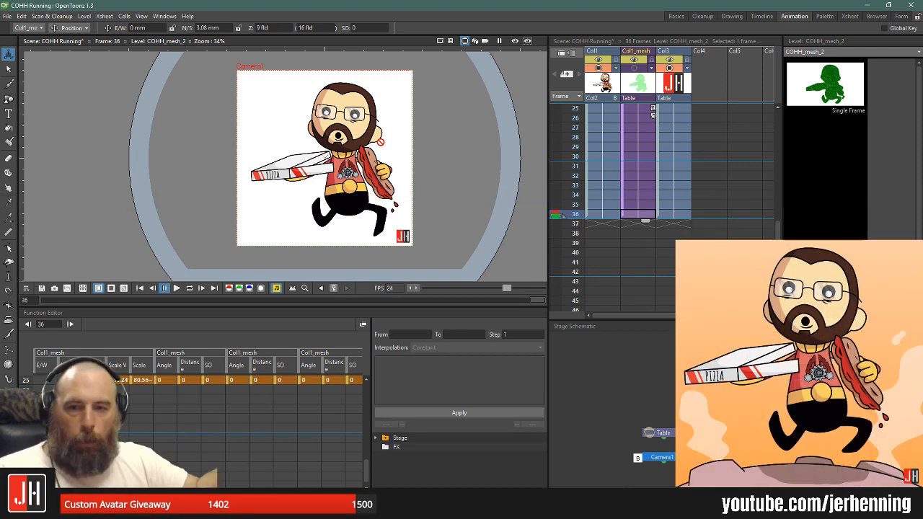
pyautogui.click(603, 215)
pyautogui.moveTo(344, 171); pyautogui.dragTo(349, 65)
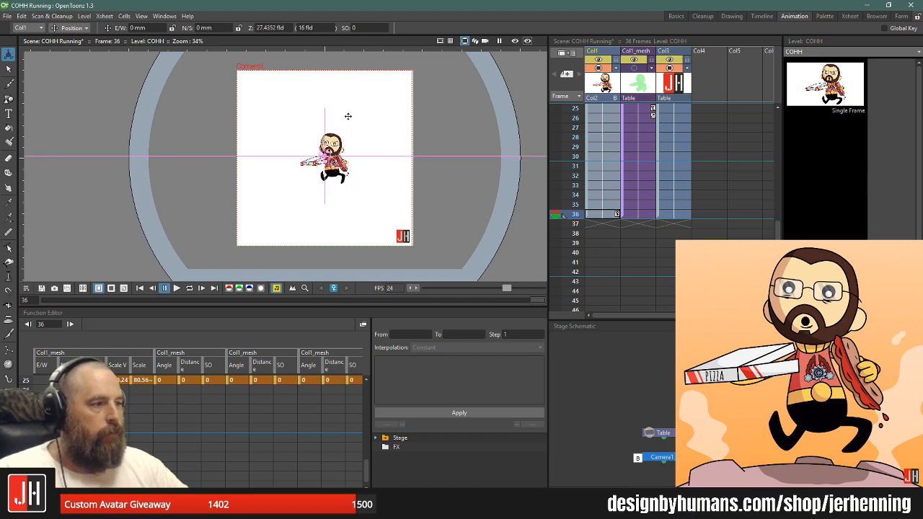
pyautogui.press('l')
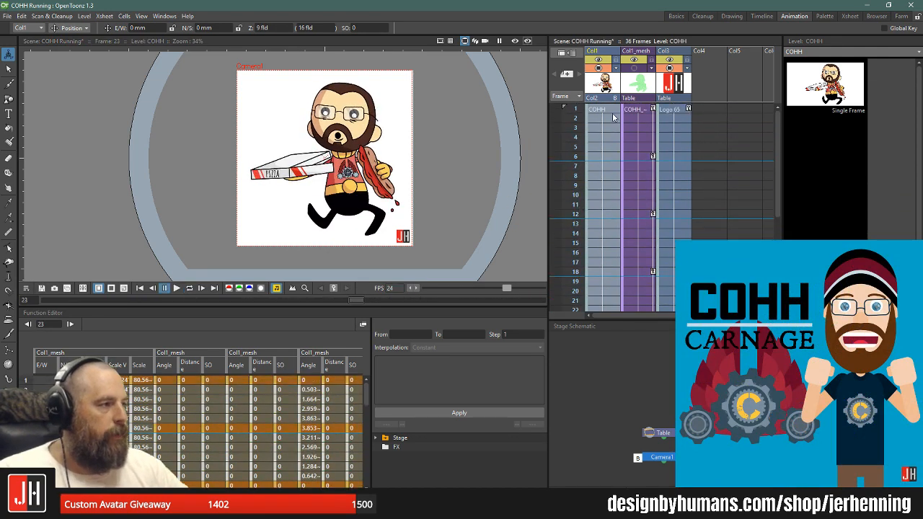
# - Keyframe the COHH column at frame 1 and change its depth to about 4.3 fld at frame 36
pyautogui.click(614, 112)
pyautogui.scroll(-5, 594, 289)
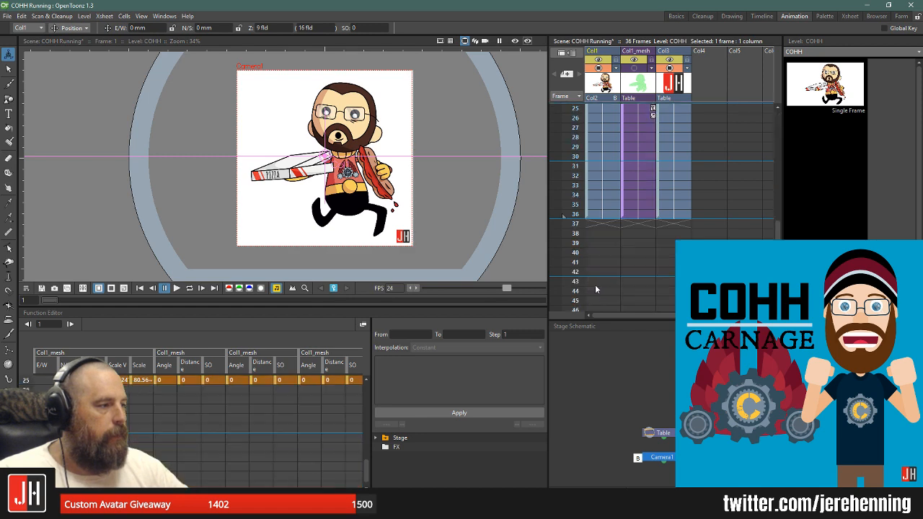
pyautogui.click(612, 215)
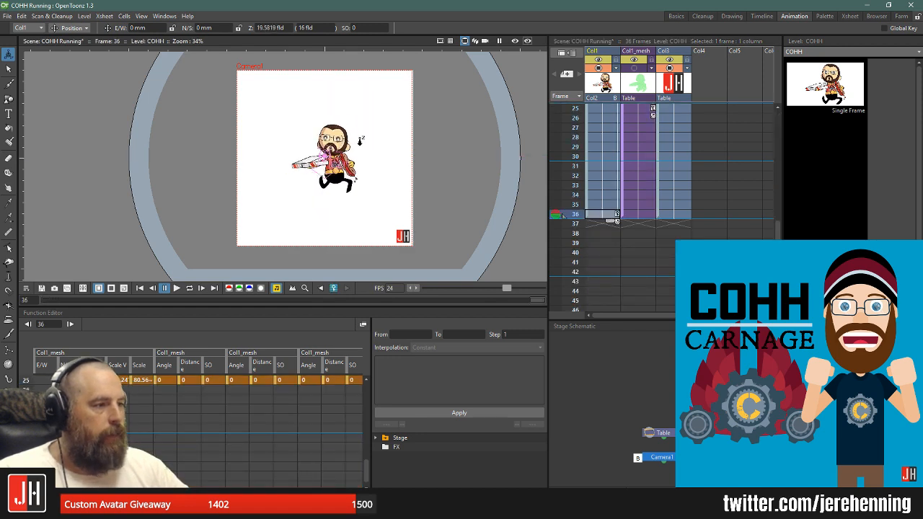
pyautogui.moveTo(360, 94); pyautogui.dragTo(407, 249)
pyautogui.moveTo(405, 200); pyautogui.dragTo(409, 178)
# - Switch the viewer to the 3D view and shift the COHH character's depth to about 20.5 fld
pyautogui.click(475, 41)
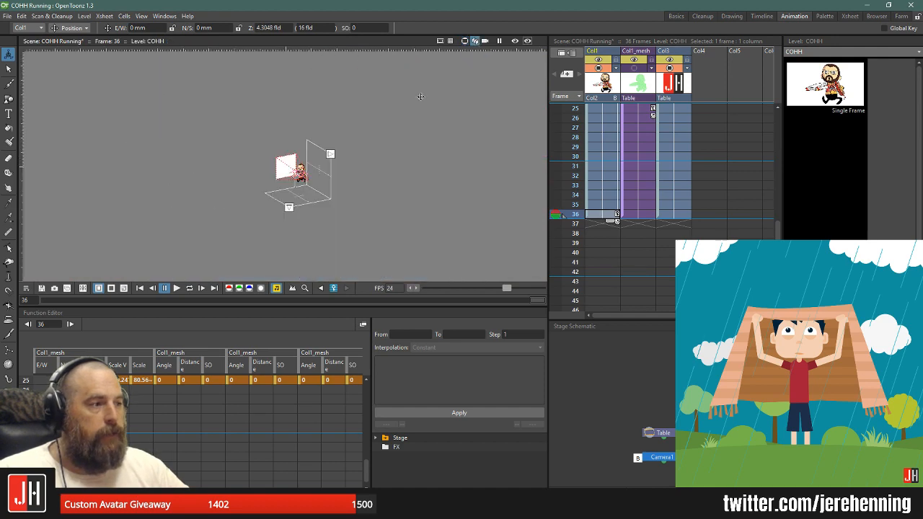
pyautogui.scroll(11, 291, 173)
pyautogui.moveTo(316, 184); pyautogui.dragTo(233, 135)
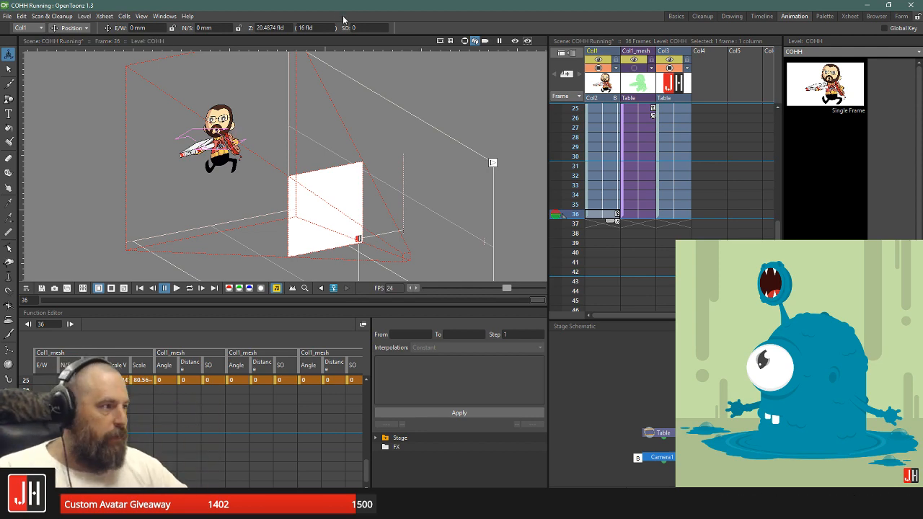
# - Load First animation.tnz from the testing project's scenes folder, discarding the current changes, and return to the camera stand view
pyautogui.click(8, 17)
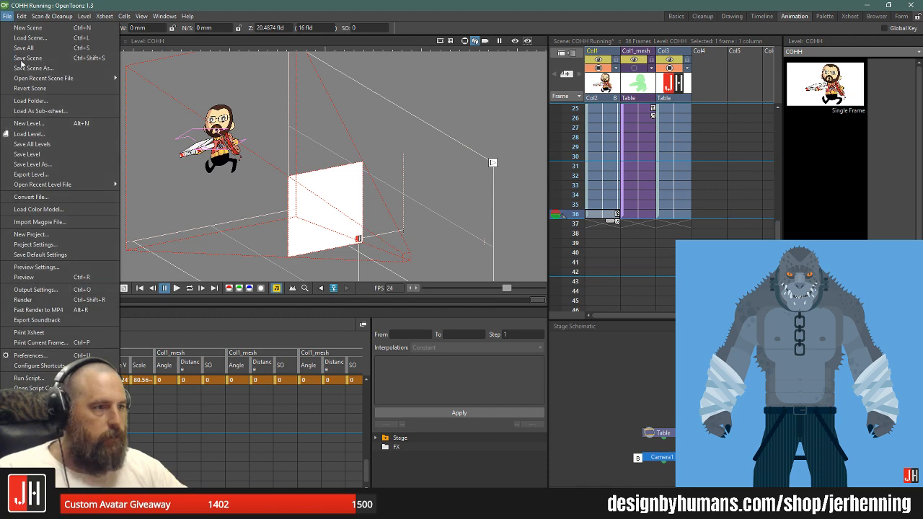
pyautogui.click(36, 38)
pyautogui.click(464, 210)
pyautogui.click(592, 404)
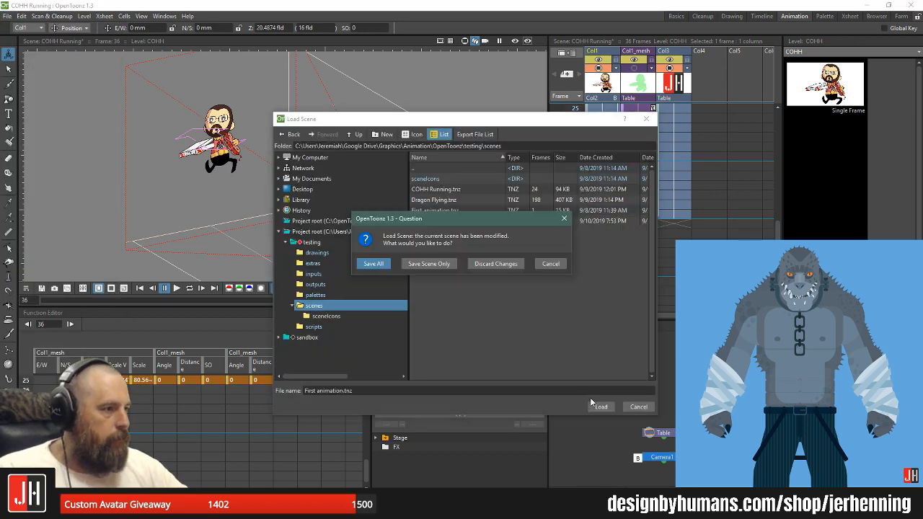
pyautogui.click(495, 264)
pyautogui.click(466, 41)
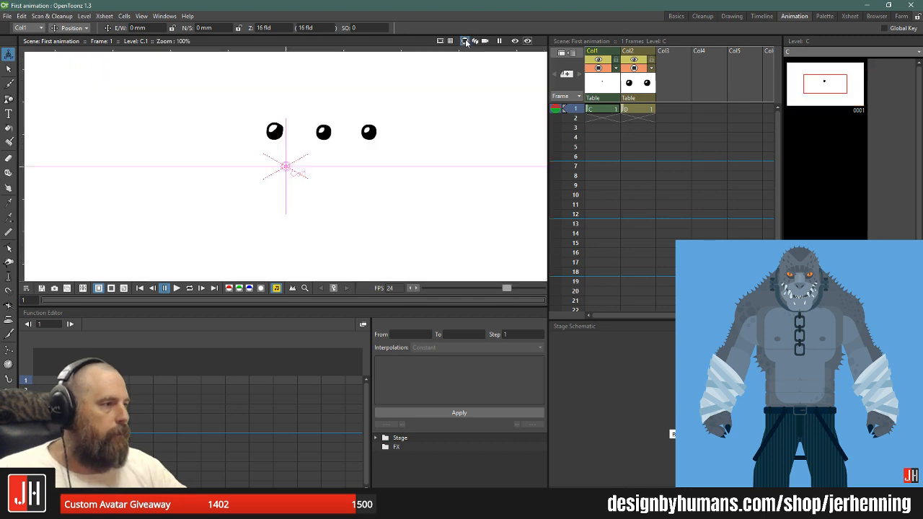
# - Turn off the two-eyed column's camera stand visibility and delete the column holding the single eye
pyautogui.scroll(-2, 320, 137)
pyautogui.click(634, 68)
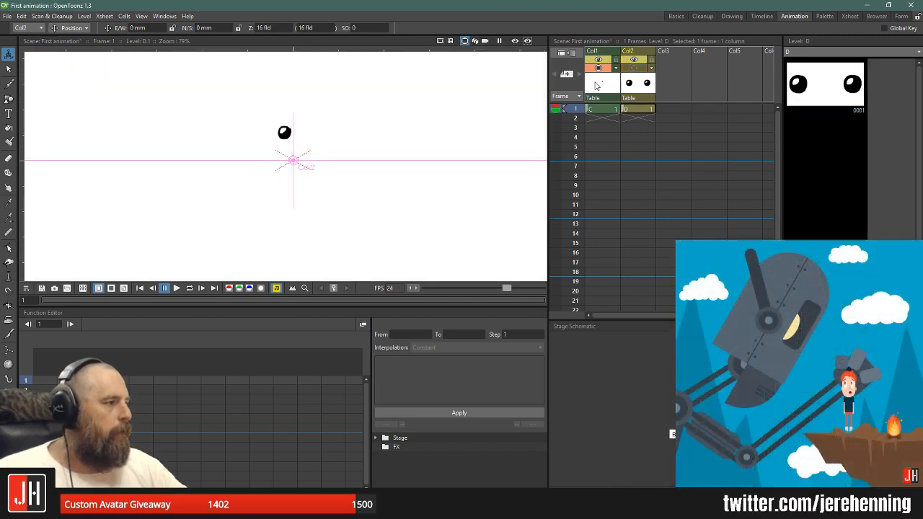
pyautogui.click(597, 87)
pyautogui.press('Delete')
# - Draw a tall, narrow rectangle in the empty second column, crossing the camera frame near its left edge
pyautogui.click(636, 84)
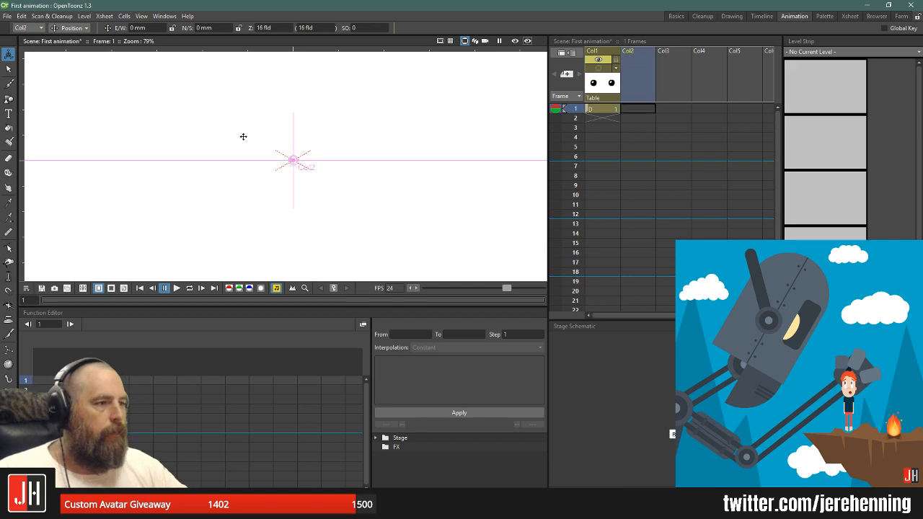
pyautogui.scroll(-5, 267, 134)
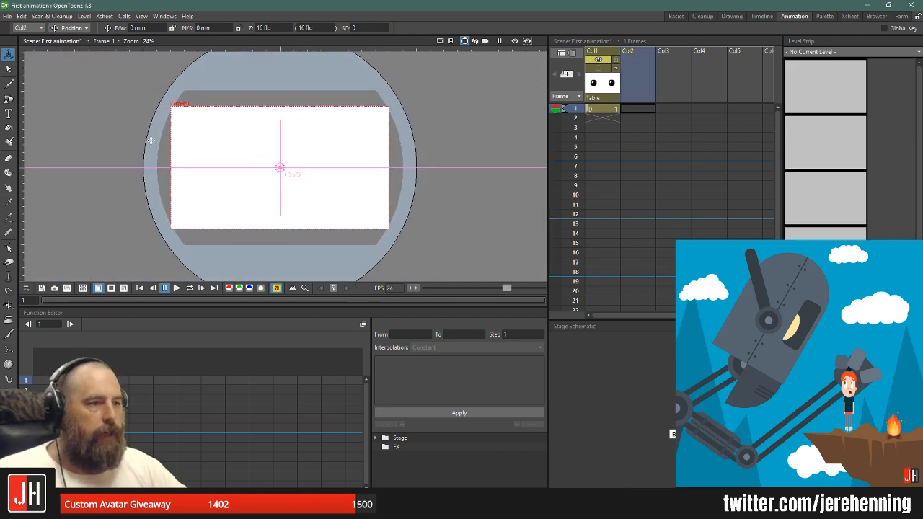
pyautogui.click(10, 101)
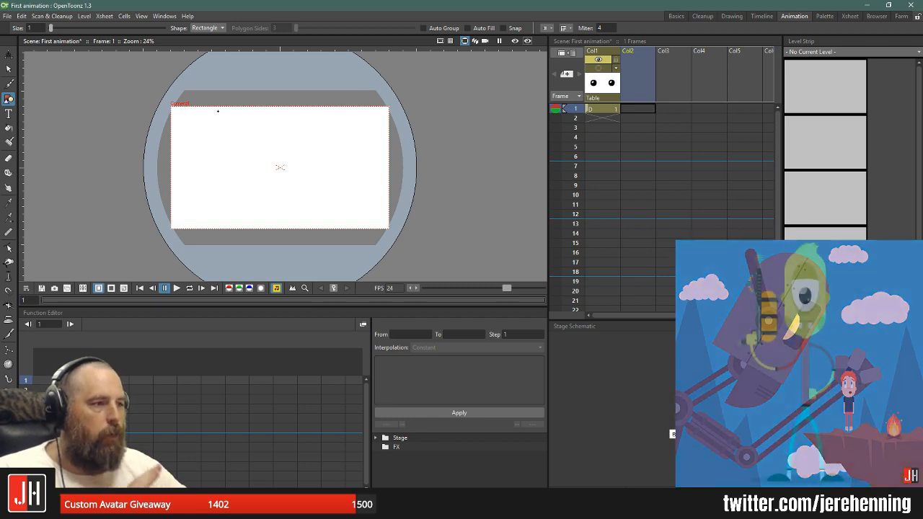
pyautogui.scroll(-1, 217, 109)
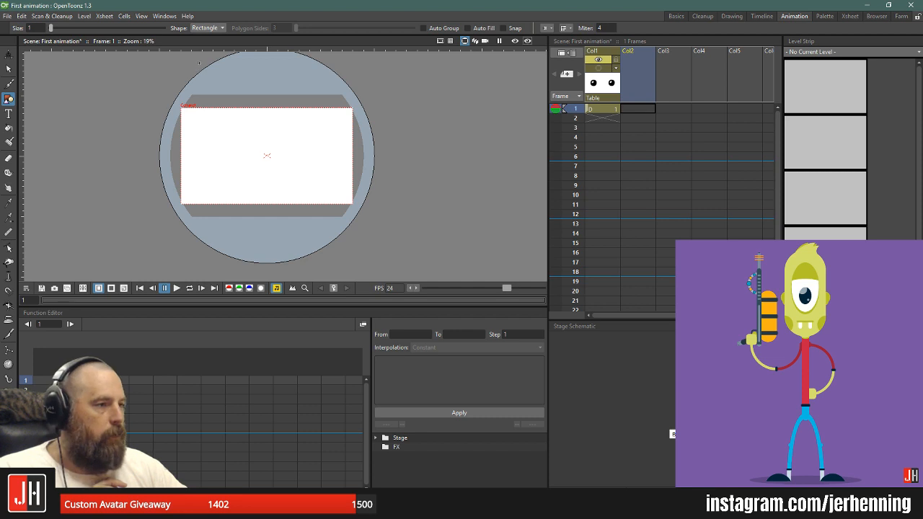
pyautogui.moveTo(193, 68); pyautogui.dragTo(211, 270)
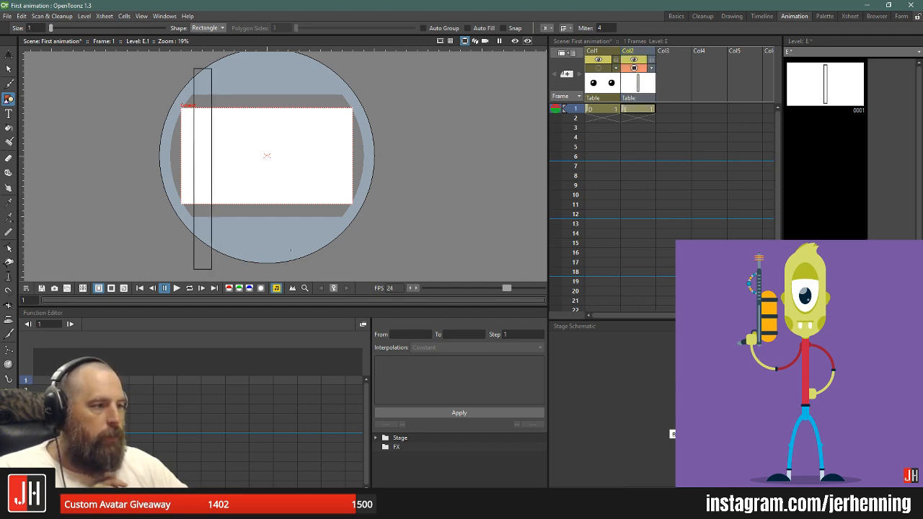
# - Switch to the Basics room and add a dark brown style (RGB 104, 58, 26) to the rectangle level's palette
pyautogui.click(676, 16)
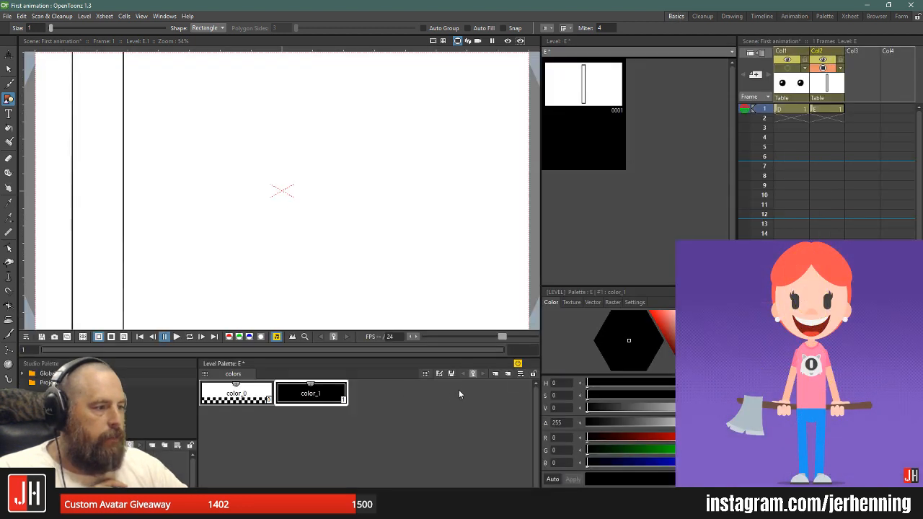
pyautogui.click(496, 373)
pyautogui.click(661, 332)
pyautogui.moveTo(648, 335); pyautogui.dragTo(644, 339)
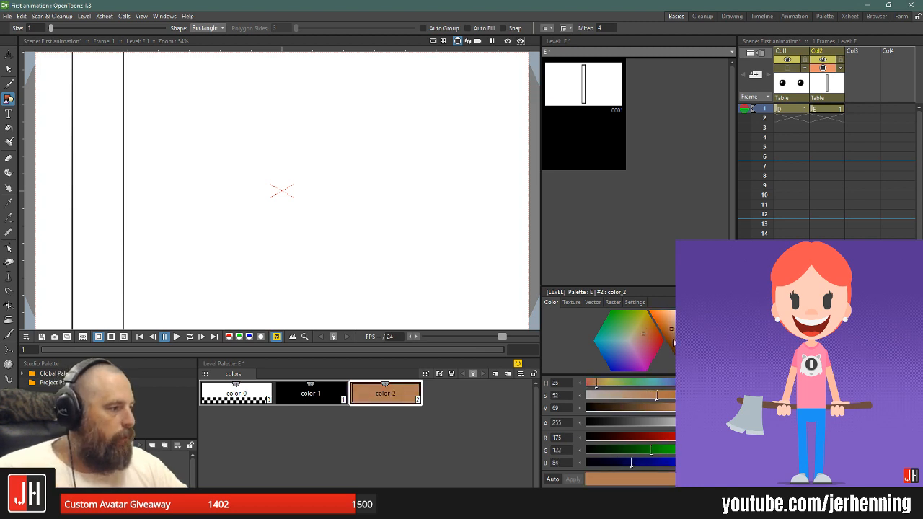
pyautogui.click(673, 347)
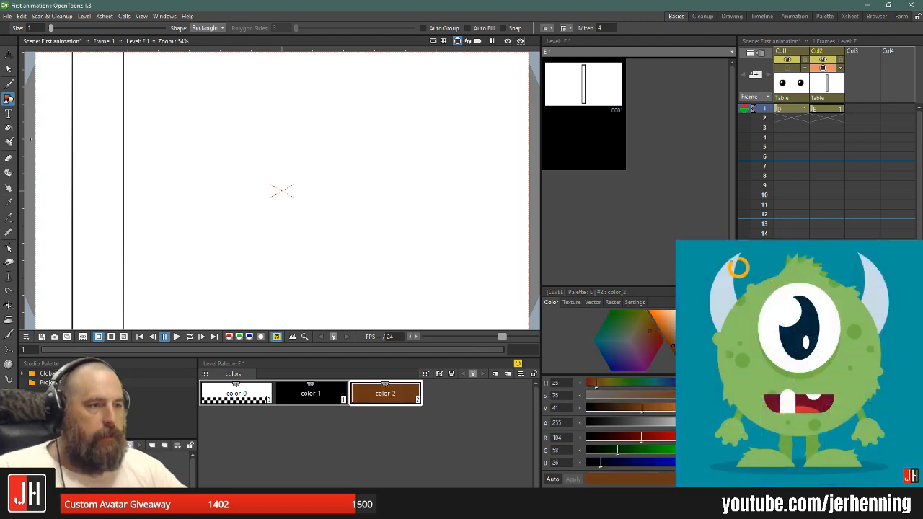
# - Fill the tall rectangle with the brown color_2 style
pyautogui.click(9, 128)
pyautogui.click(116, 139)
pyautogui.scroll(-4, 117, 140)
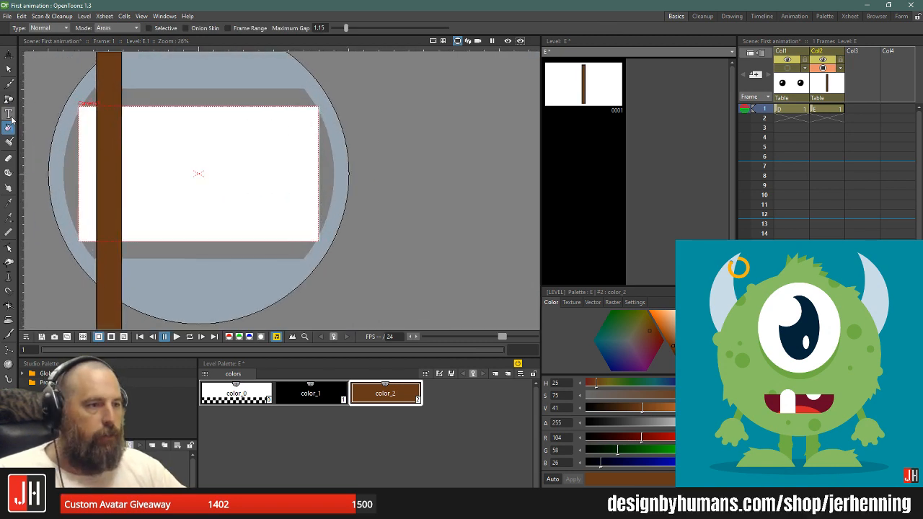
# - Select the whole brown rectangle in the second column with a freehand selection around it
pyautogui.click(870, 83)
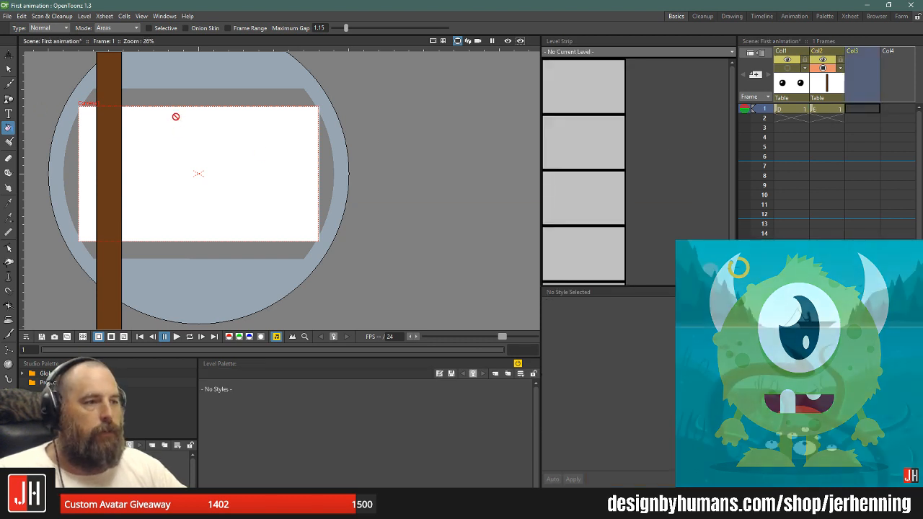
pyautogui.click(9, 69)
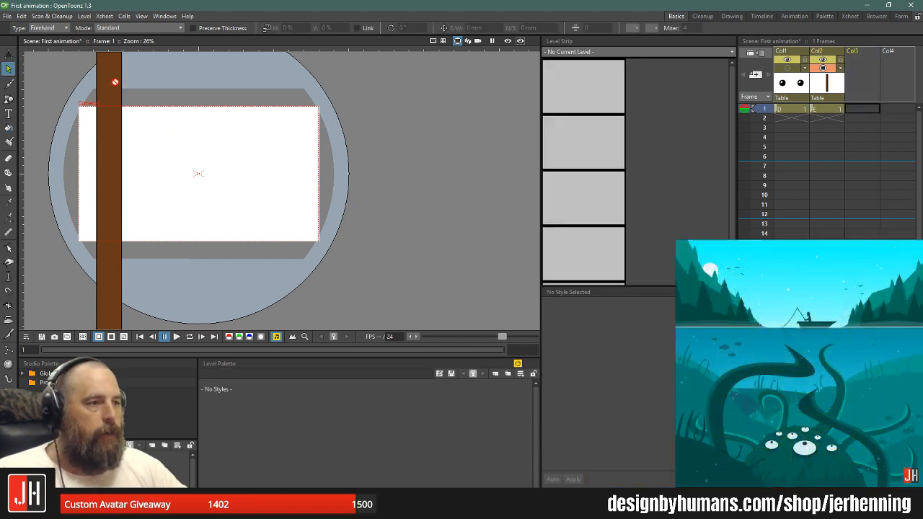
pyautogui.click(871, 75)
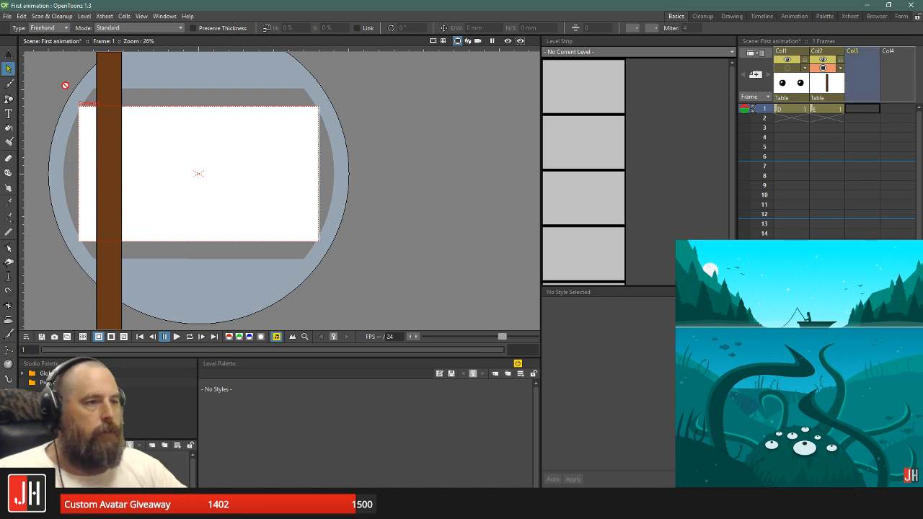
pyautogui.scroll(-1, 47, 104)
pyautogui.click(9, 101)
pyautogui.click(8, 69)
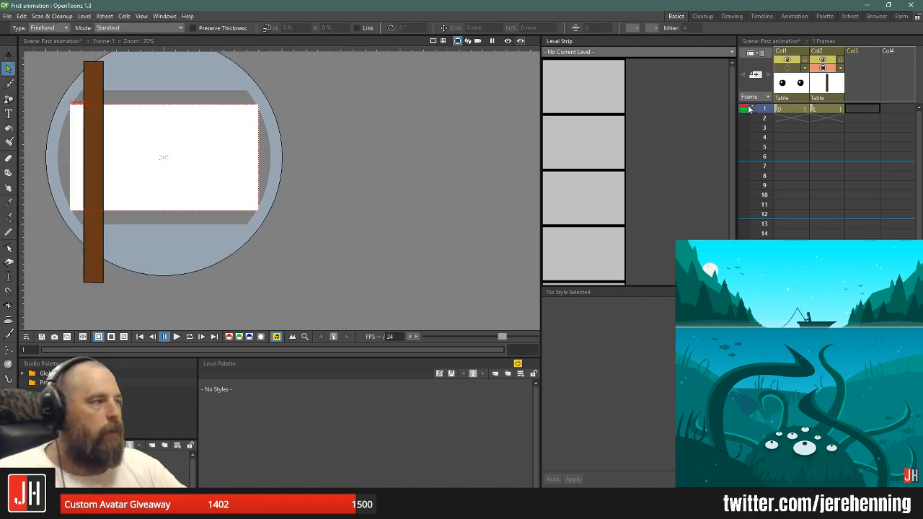
pyautogui.click(827, 109)
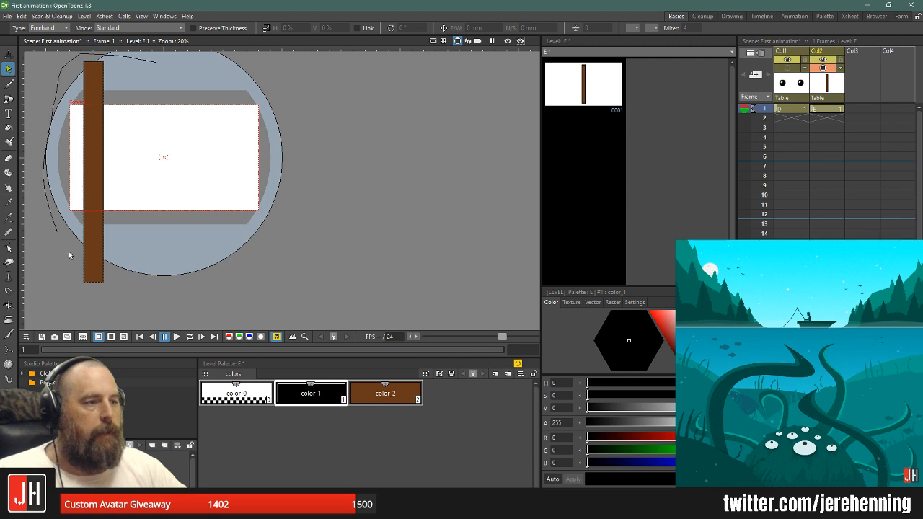
pyautogui.moveTo(85, 271); pyautogui.dragTo(86, 269)
pyautogui.moveTo(143, 73); pyautogui.dragTo(231, 93)
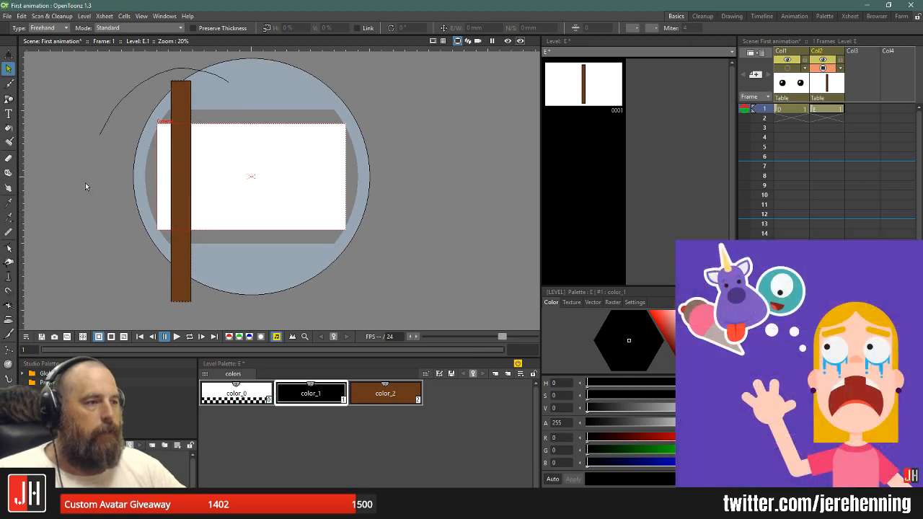
pyautogui.moveTo(187, 327)
pyautogui.mouseDown()
pyautogui.moveTo(305, 135)
pyautogui.moveTo(210, 69)
pyautogui.mouseUp()
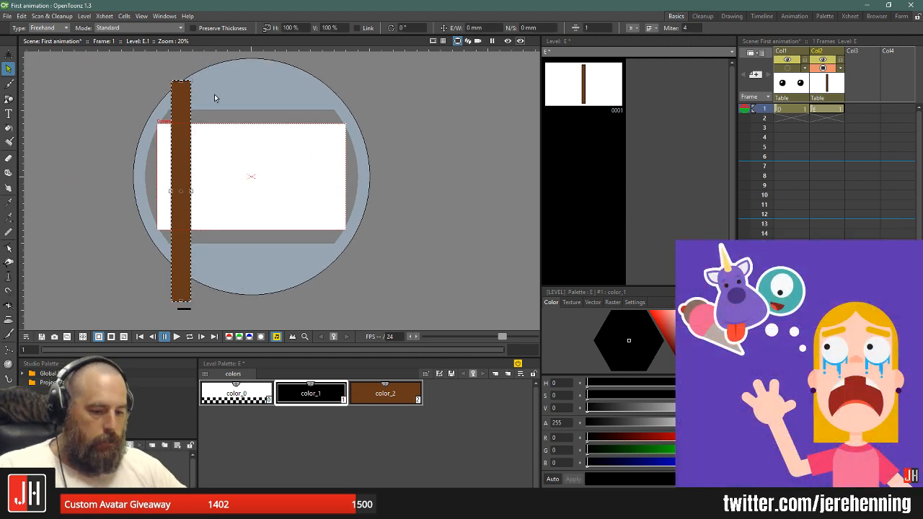
pyautogui.click(857, 66)
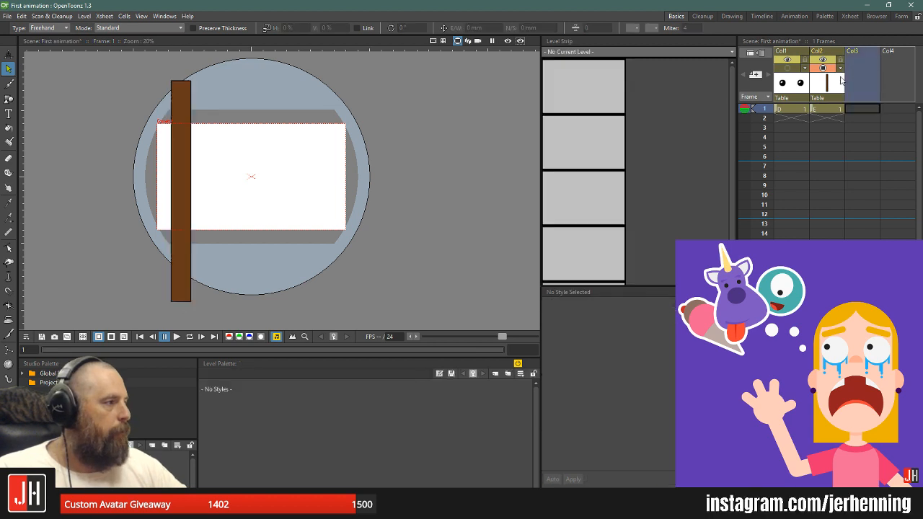
pyautogui.click(9, 85)
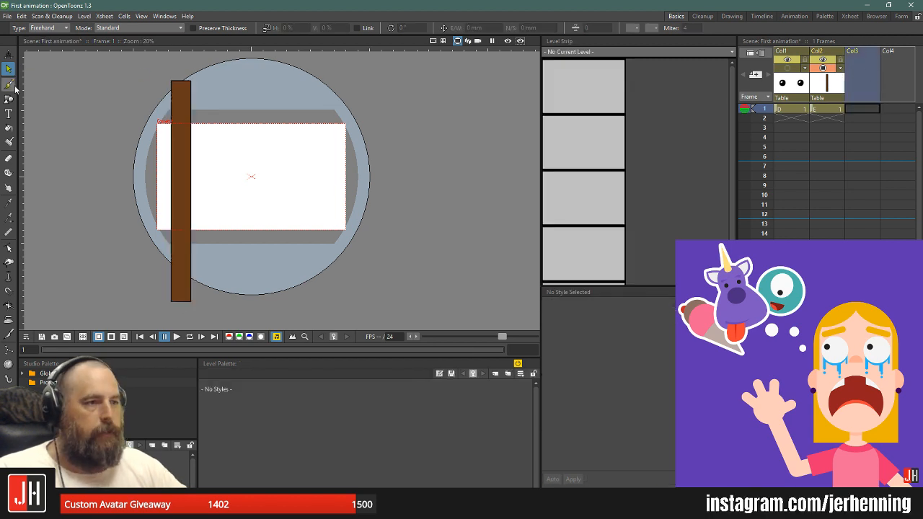
pyautogui.moveTo(406, 107); pyautogui.dragTo(412, 165)
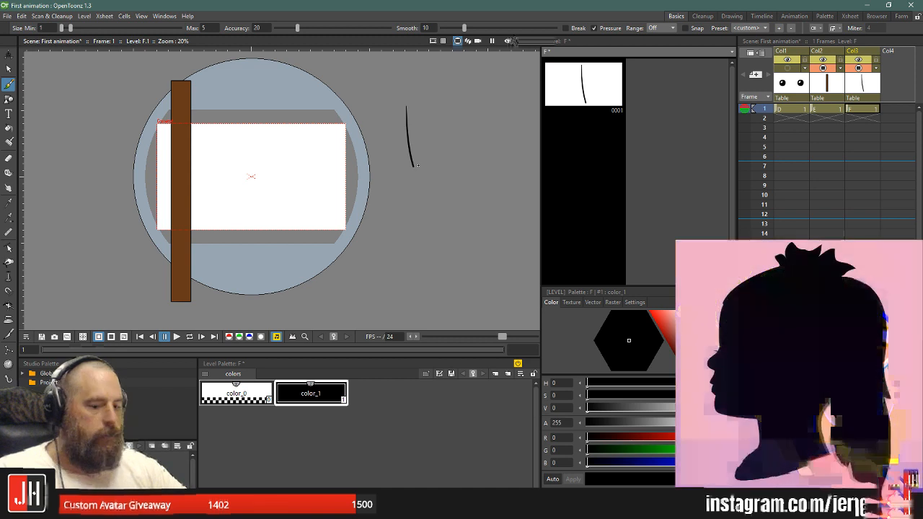
pyautogui.hotkey('ctrl', 'z')
pyautogui.scroll(1, 270, 177)
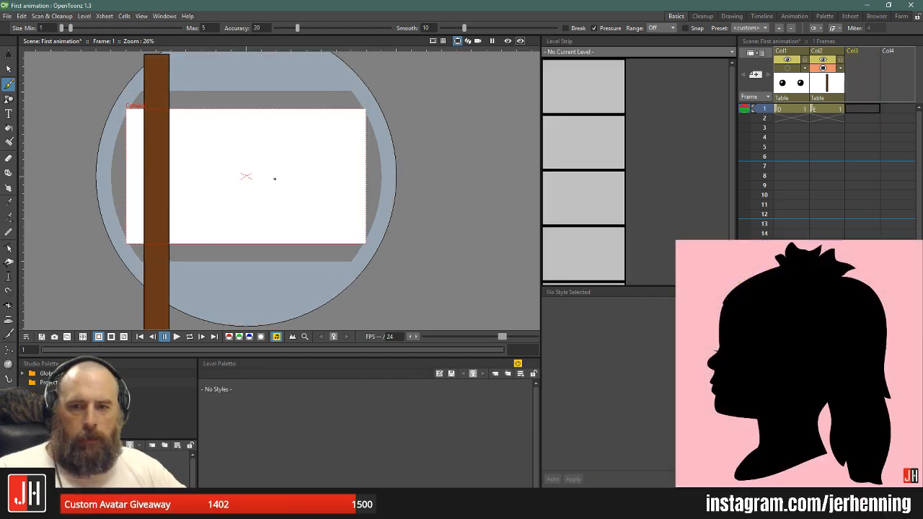
# - Draw a tall, narrow rectangle in the empty third column, crossing the camera frame just beyond its centre
pyautogui.click(860, 83)
pyautogui.scroll(-1, 264, 137)
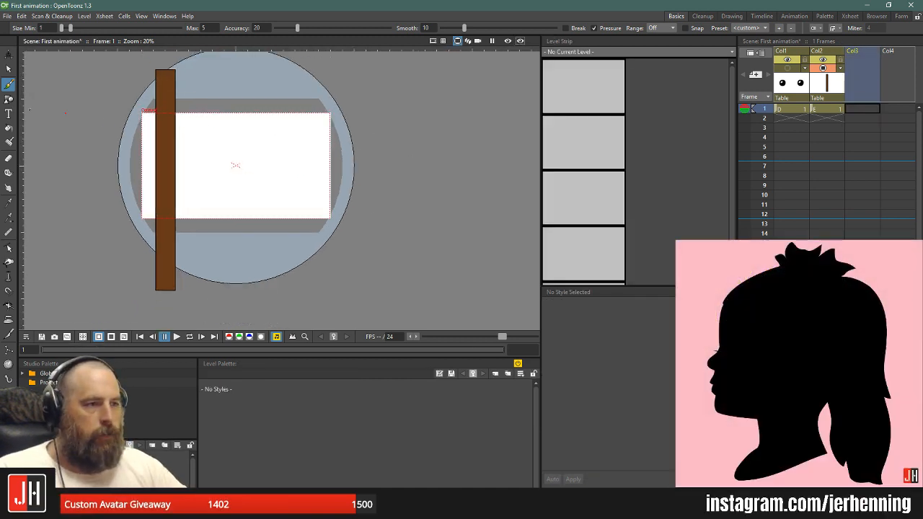
pyautogui.press('g')
pyautogui.moveTo(248, 68); pyautogui.dragTo(272, 295)
pyautogui.scroll(3, 217, 205)
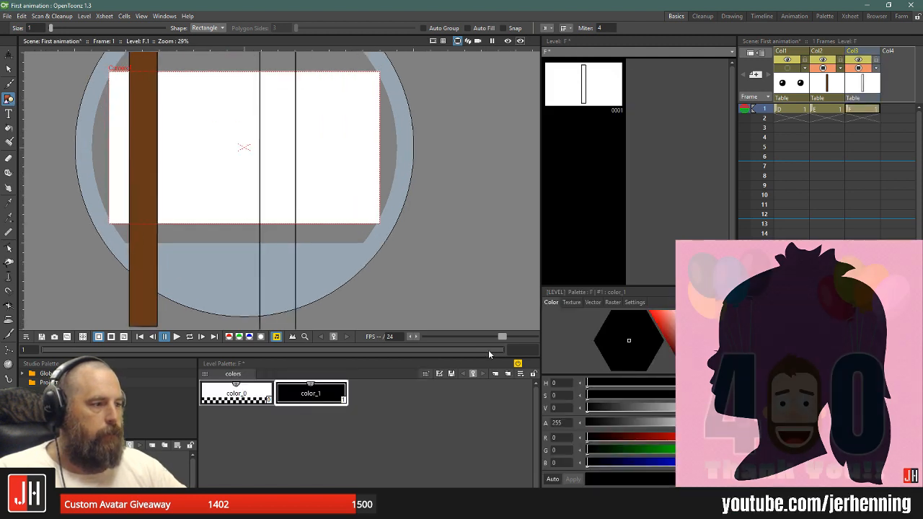
# - Add a style to the new rectangle's palette, sample the first bar's brown (RGB 104, 58, 26) for it, and fill the rectangle
pyautogui.click(495, 374)
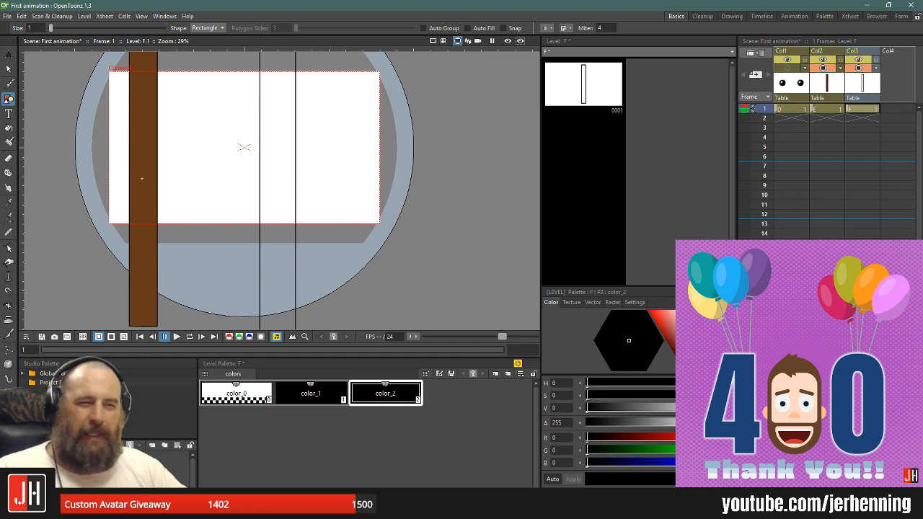
pyautogui.press('r')
pyautogui.click(151, 173)
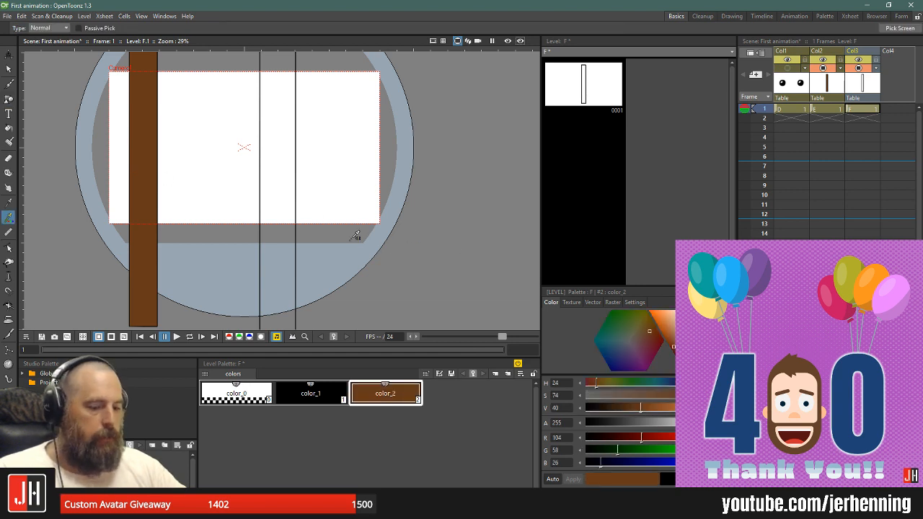
pyautogui.press('f')
pyautogui.click(280, 148)
pyautogui.scroll(-2, 293, 176)
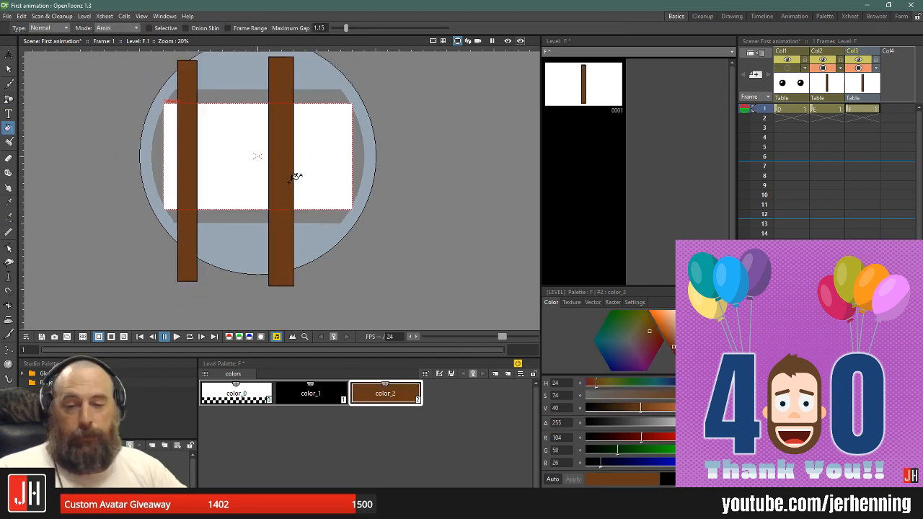
pyautogui.scroll(-3, 296, 178)
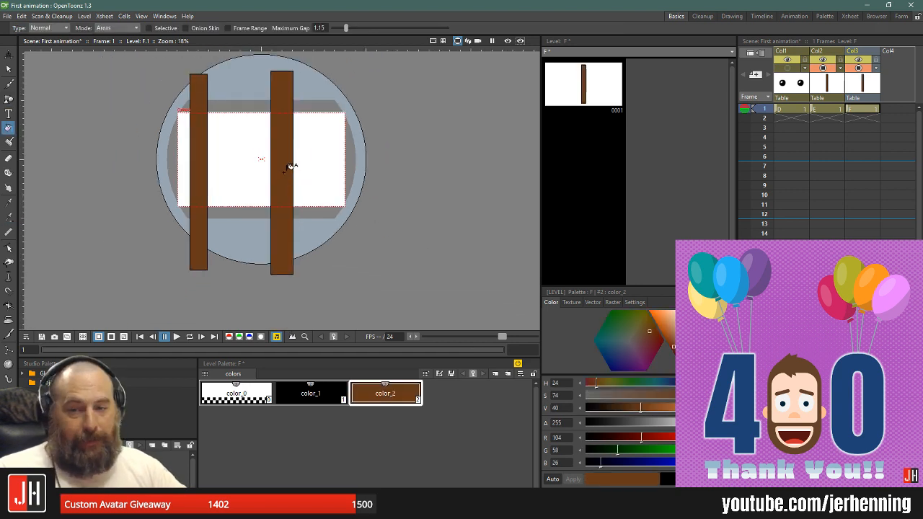
# - Set the Animate tool to All and scale the third column's bar to about 140.76%, offset to about -40.06 mm E/W and 18.36 mm N/S
pyautogui.click(8, 55)
pyautogui.click(71, 28)
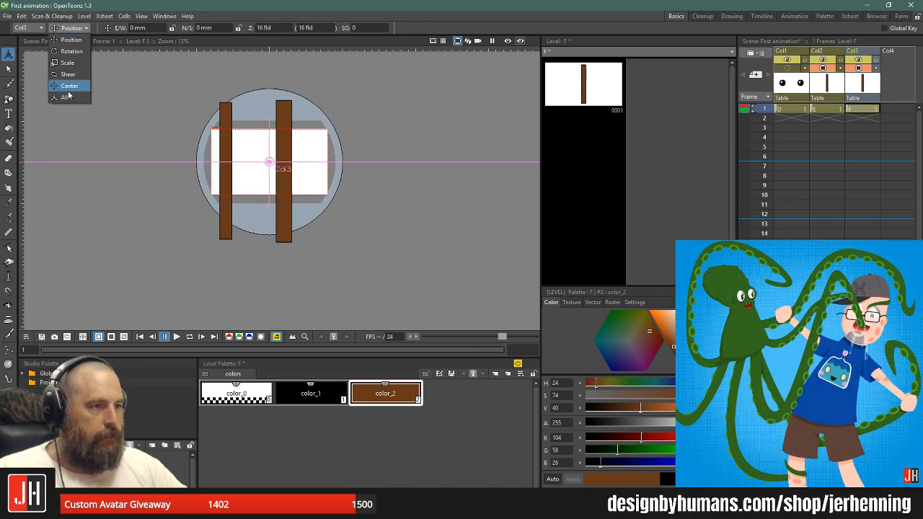
pyautogui.click(65, 97)
pyautogui.moveTo(256, 180); pyautogui.dragTo(285, 210)
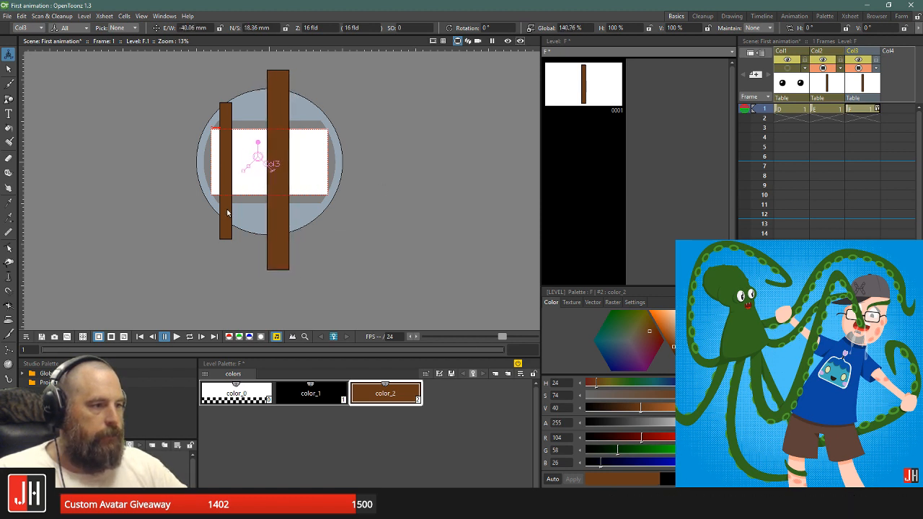
# - Move the second column's bar to about 15.02 mm E/W and 10.02 mm N/S
pyautogui.click(831, 87)
pyautogui.moveTo(230, 205); pyautogui.dragTo(234, 202)
pyautogui.scroll(1, 251, 143)
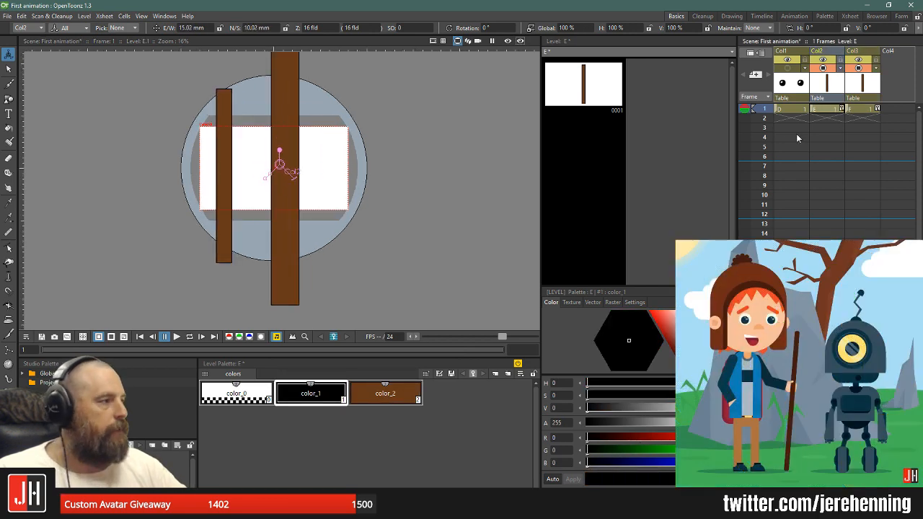
# - Draw a very narrow, tall rectangle in the empty fourth column, crossing the right part of the camera frame
pyautogui.click(901, 88)
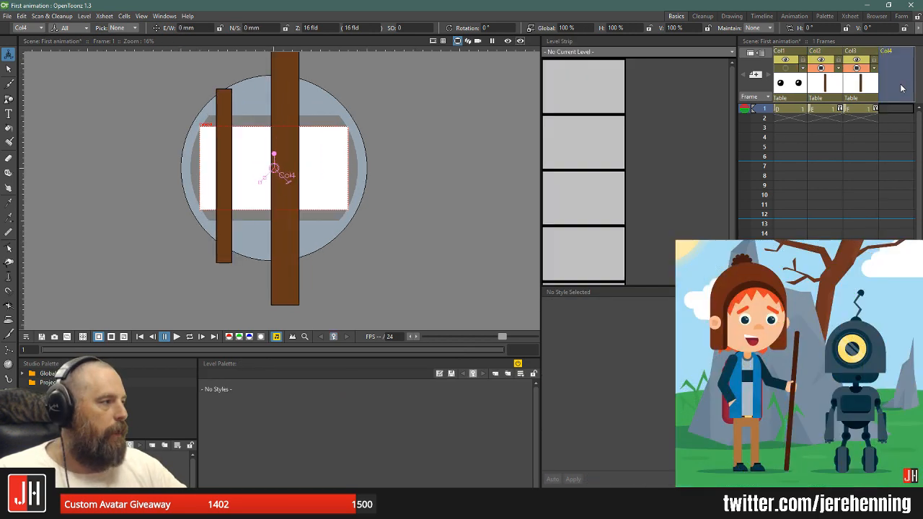
pyautogui.click(8, 99)
pyautogui.moveTo(320, 69); pyautogui.dragTo(331, 319)
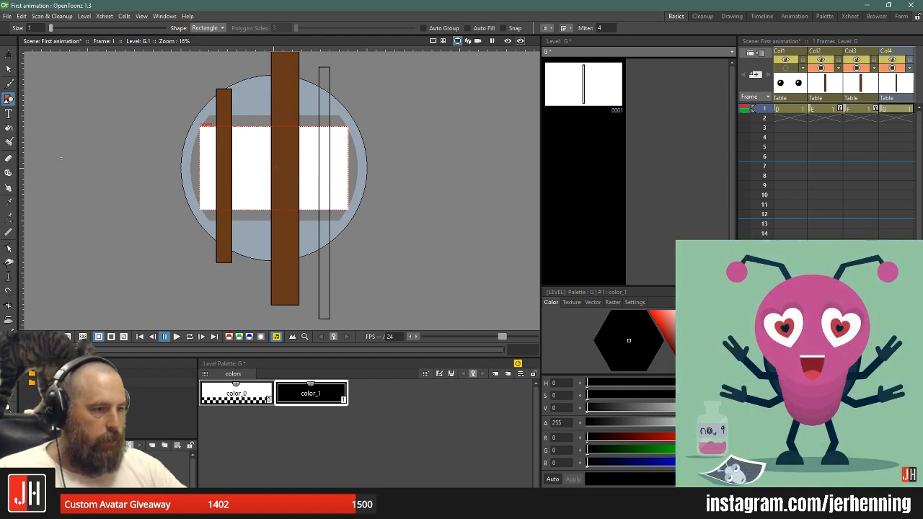
# - Fill the narrow rectangle with a new style sampled from the brown bar, and move its column to about 18.38 mm E/W and 19.7 mm N/S
pyautogui.click(496, 374)
pyautogui.press('r')
pyautogui.click(290, 167)
pyautogui.click(329, 182)
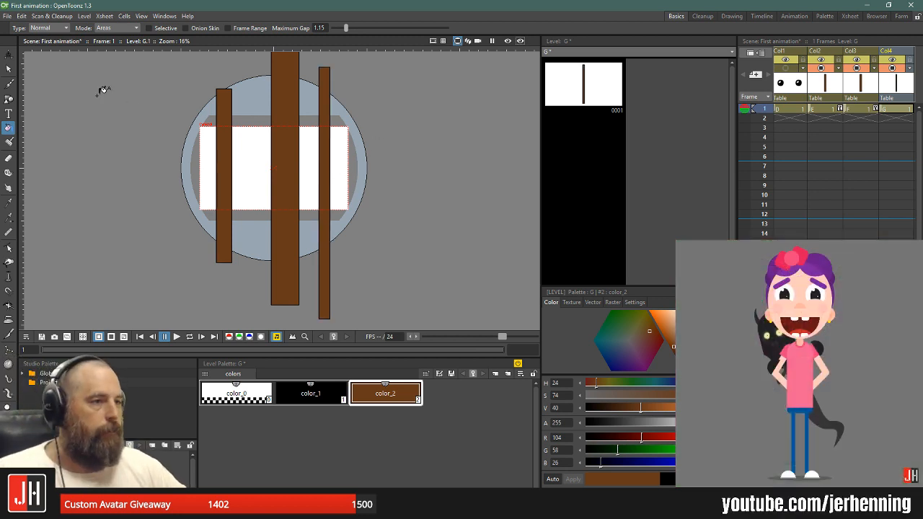
pyautogui.click(8, 55)
pyautogui.moveTo(314, 193); pyautogui.dragTo(321, 186)
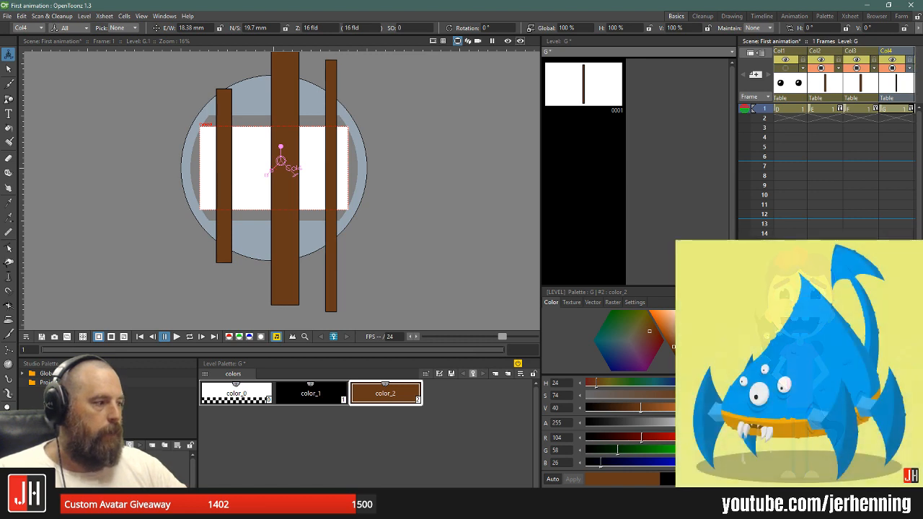
# - Duplicate the narrow bar's column into a fifth column, and place the copy between the left and wide bars, scaled to about 52.2%
pyautogui.moveTo(829, 482); pyautogui.dragTo(851, 482)
pyautogui.click(885, 108)
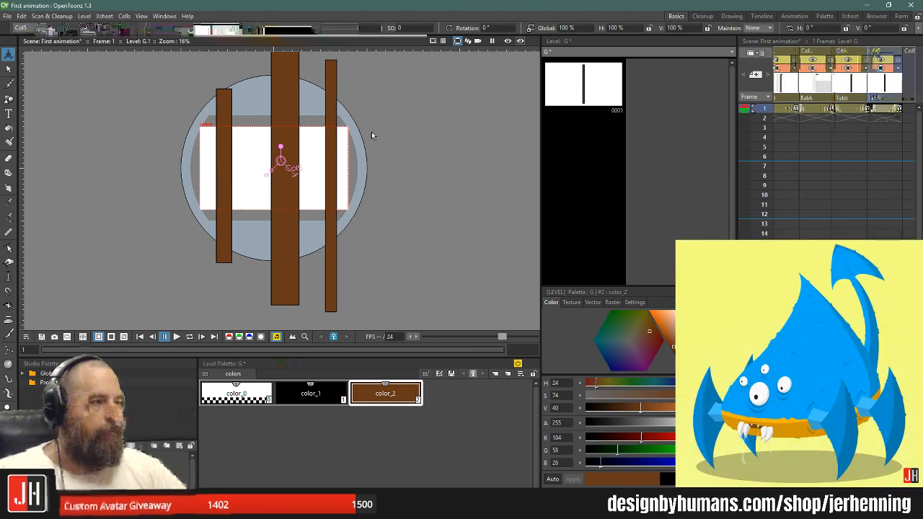
pyautogui.moveTo(321, 165); pyautogui.dragTo(254, 166)
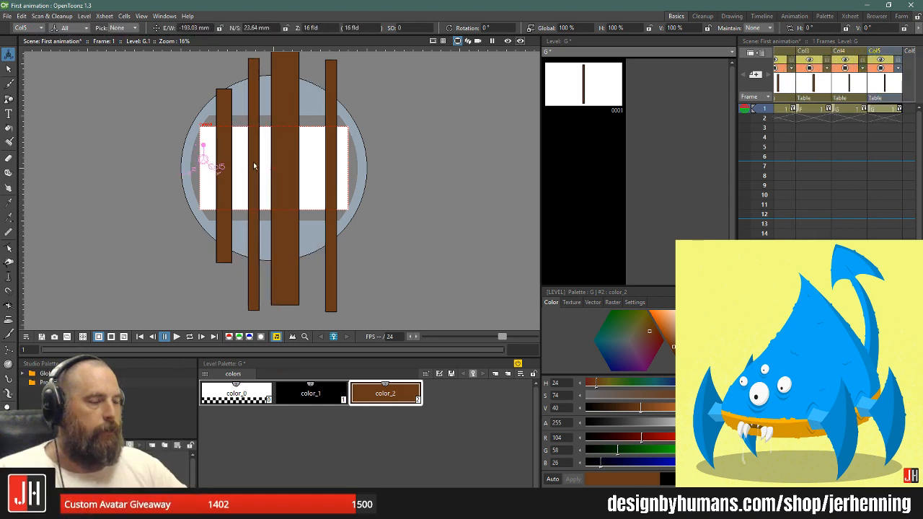
pyautogui.moveTo(190, 177); pyautogui.dragTo(254, 164)
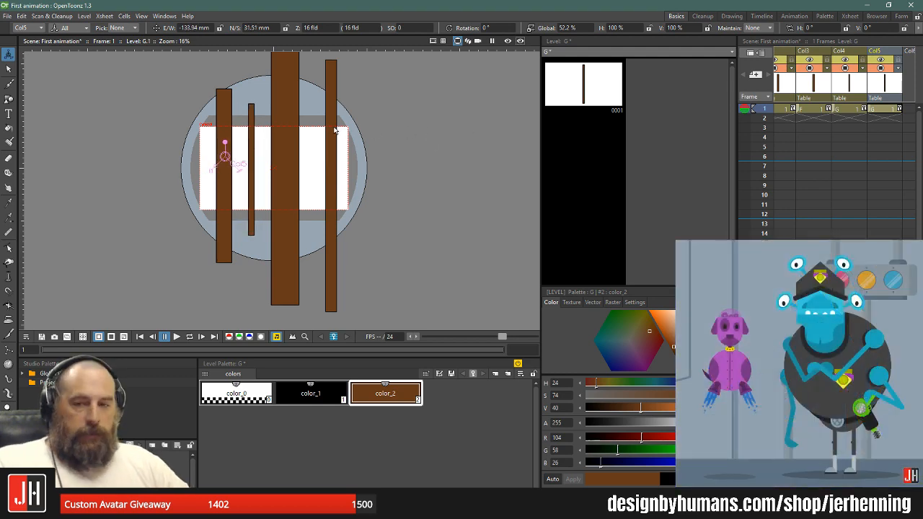
# - Switch to the 3D view and toggle the second column's visibility off and on to identify its bar
pyautogui.click(468, 41)
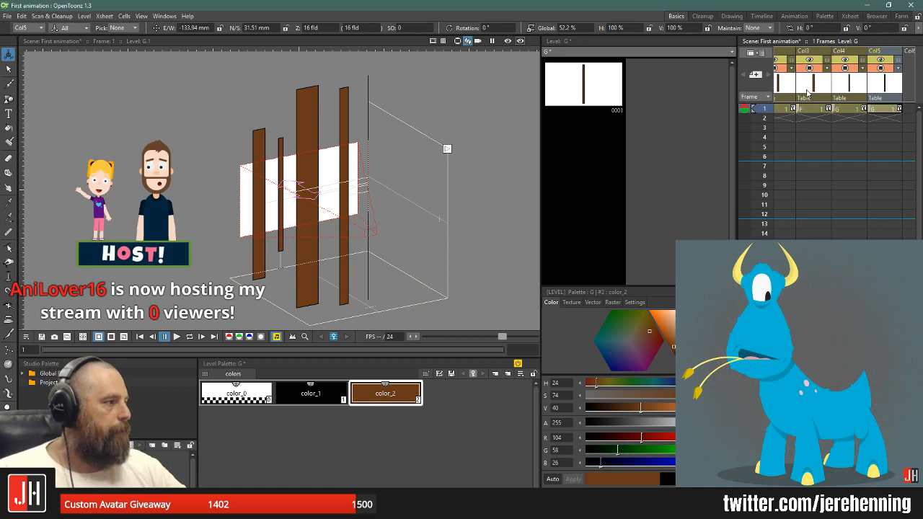
pyautogui.click(784, 88)
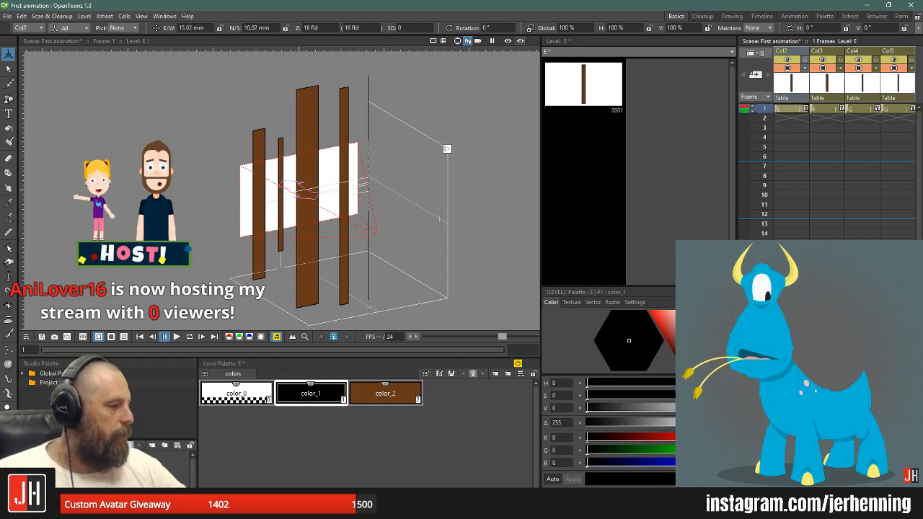
pyautogui.hscroll(-1, 844, 173)
pyautogui.click(823, 69)
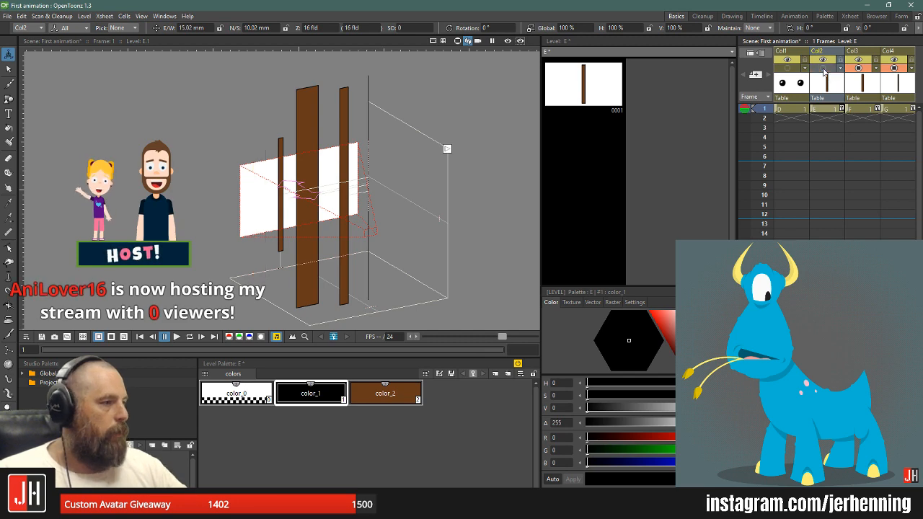
pyautogui.click(823, 69)
# - Reorder the columns so the wide bar's level F sits in Col2 and the left bar's level E in Col3
pyautogui.click(859, 69)
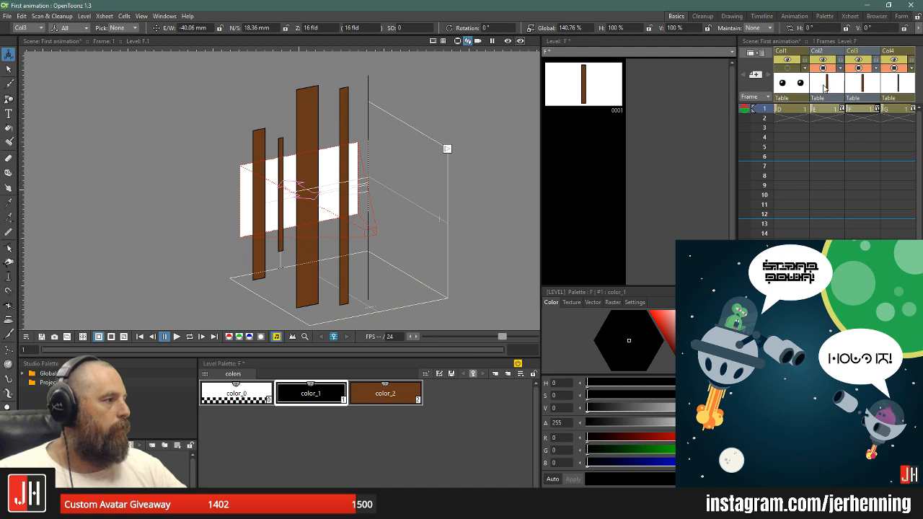
pyautogui.click(833, 56)
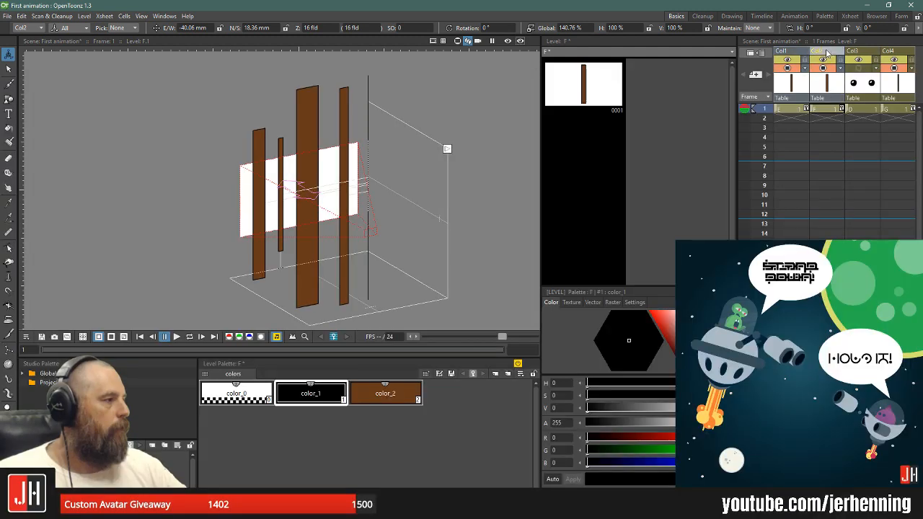
pyautogui.moveTo(829, 52); pyautogui.dragTo(860, 55)
pyautogui.click(792, 84)
pyautogui.click(860, 78)
pyautogui.moveTo(861, 55); pyautogui.dragTo(829, 58)
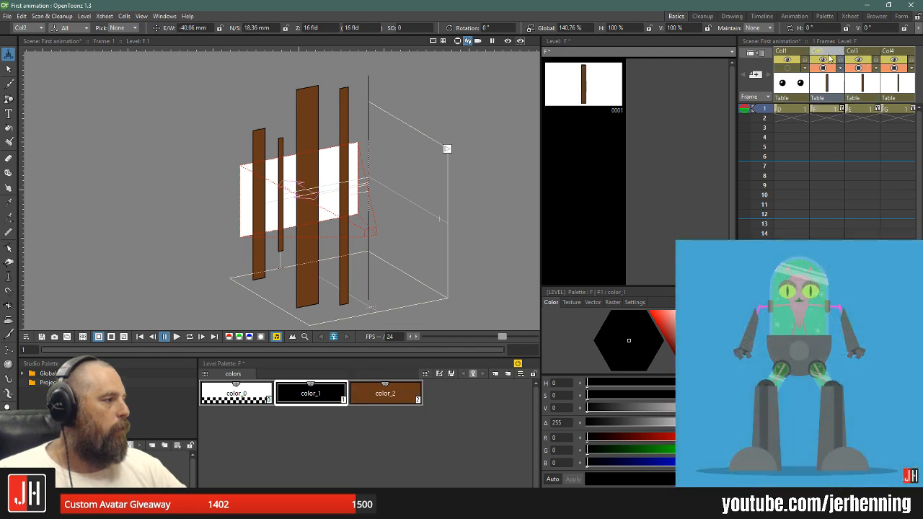
# - Check which bar is in Col2 by toggling its visibility, and move it in the 3D view to about 37.79 mm E/W, -38.55 mm N/S
pyautogui.click(823, 69)
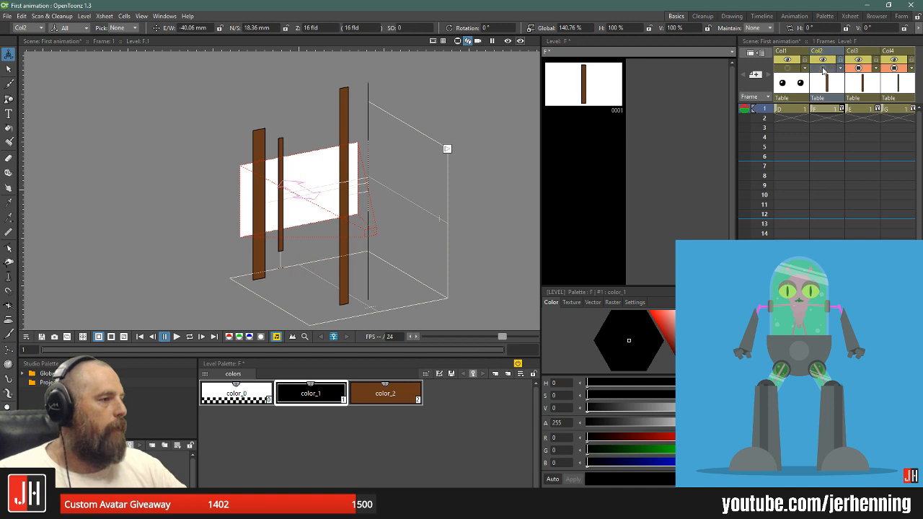
pyautogui.click(823, 68)
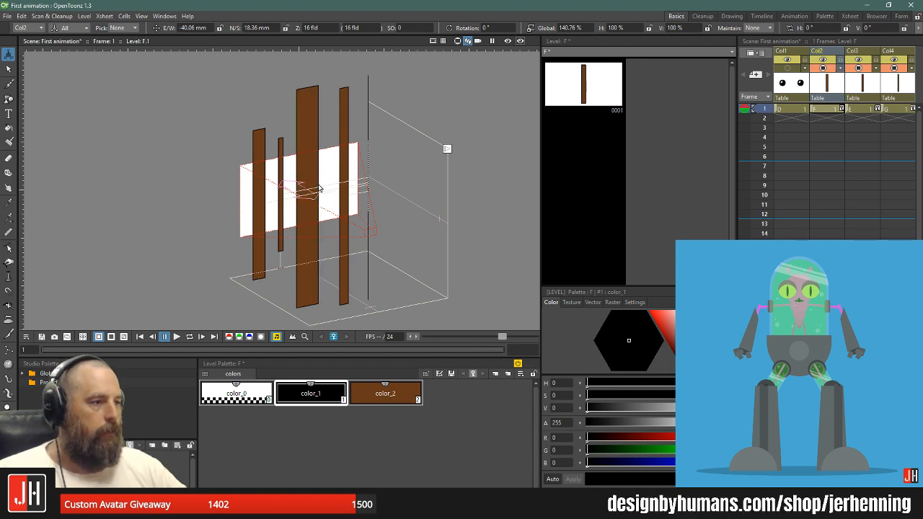
pyautogui.moveTo(314, 166); pyautogui.dragTo(337, 182)
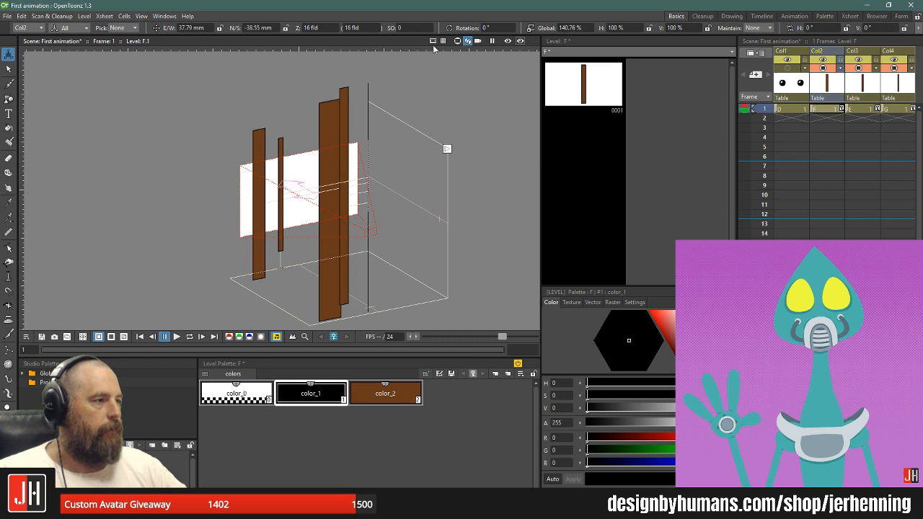
pyautogui.rightClick(437, 106)
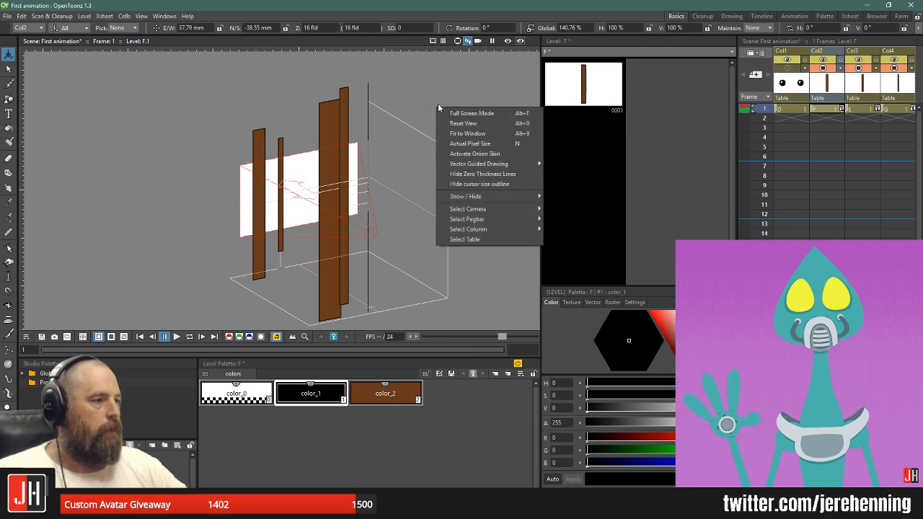
pyautogui.moveTo(437, 101); pyautogui.dragTo(400, 111)
# - Return to the camera stand view and move the wide bar to about -52.82 mm E/W and -28.04 mm N/S
pyautogui.click(457, 41)
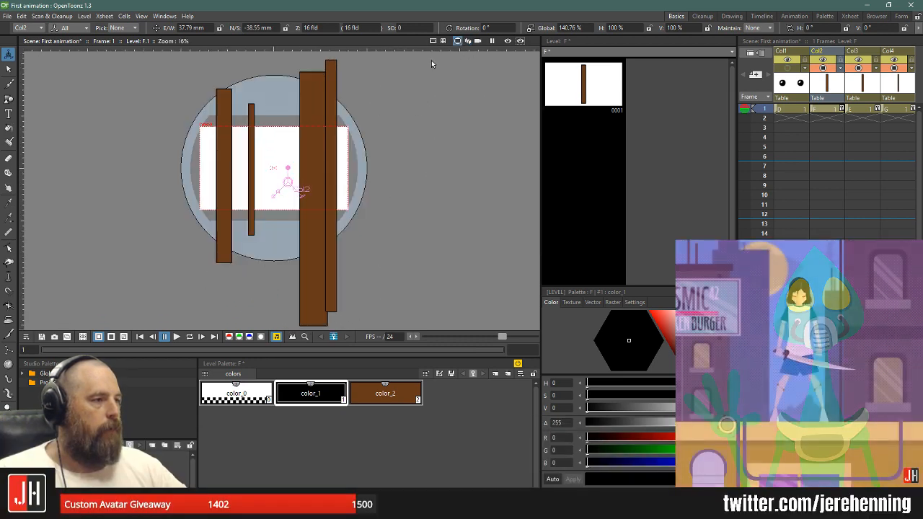
pyautogui.moveTo(312, 114); pyautogui.dragTo(276, 106)
pyautogui.moveTo(287, 153); pyautogui.dragTo(288, 157)
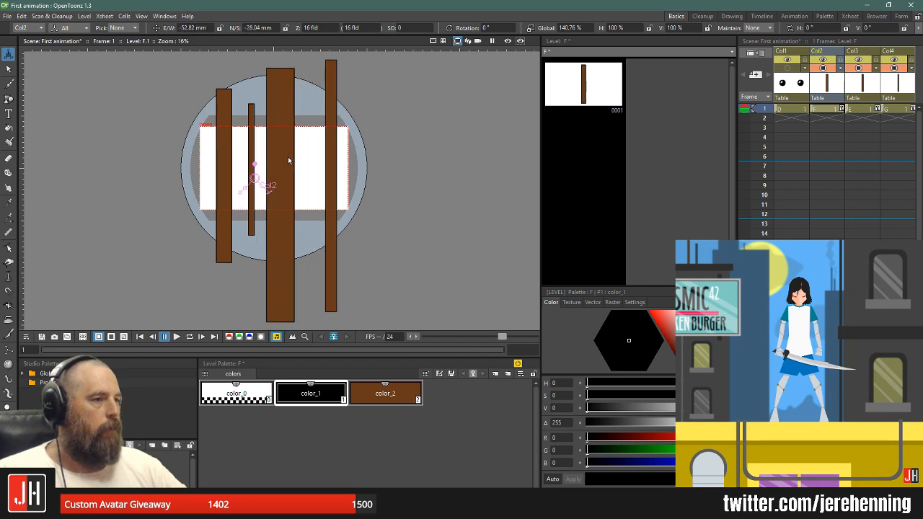
# - Set the Animate tool to Position and shift the wide bar's depth to about Z 12.45 fld
pyautogui.click(8, 69)
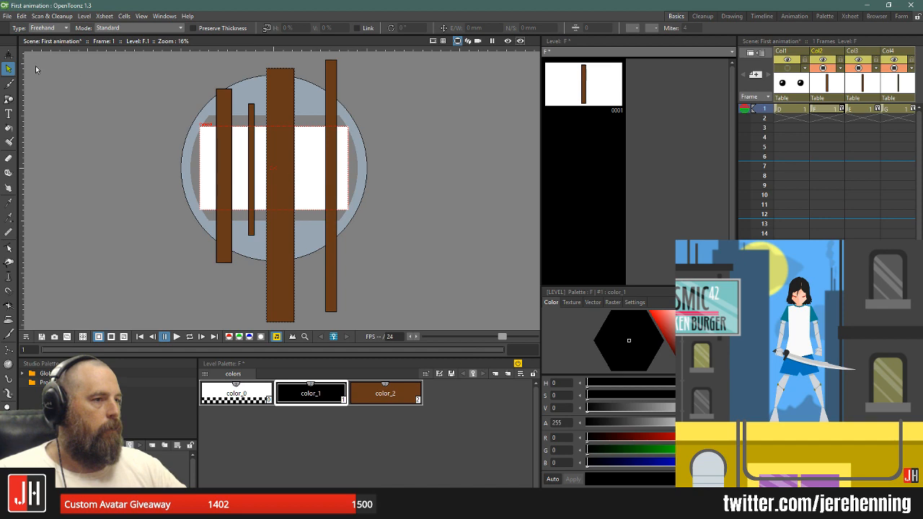
pyautogui.press('a')
pyautogui.click(68, 28)
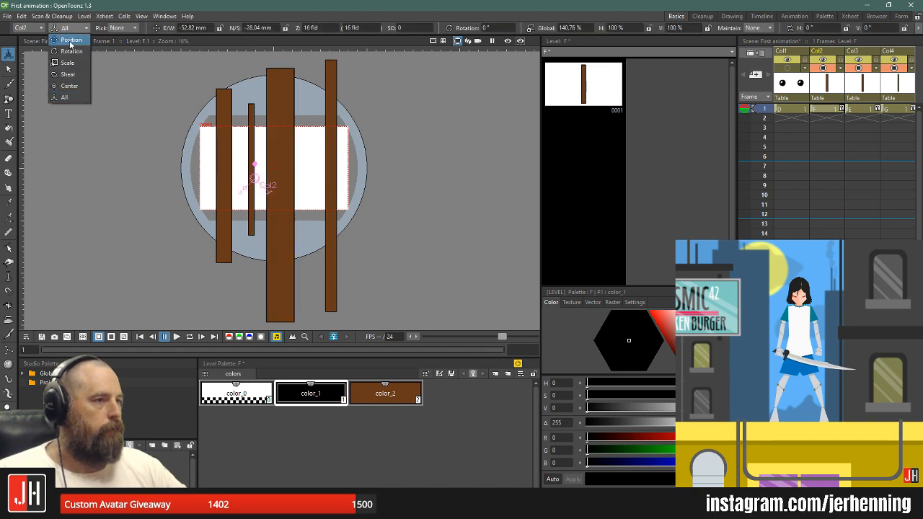
pyautogui.click(70, 44)
pyautogui.moveTo(295, 190); pyautogui.dragTo(309, 218)
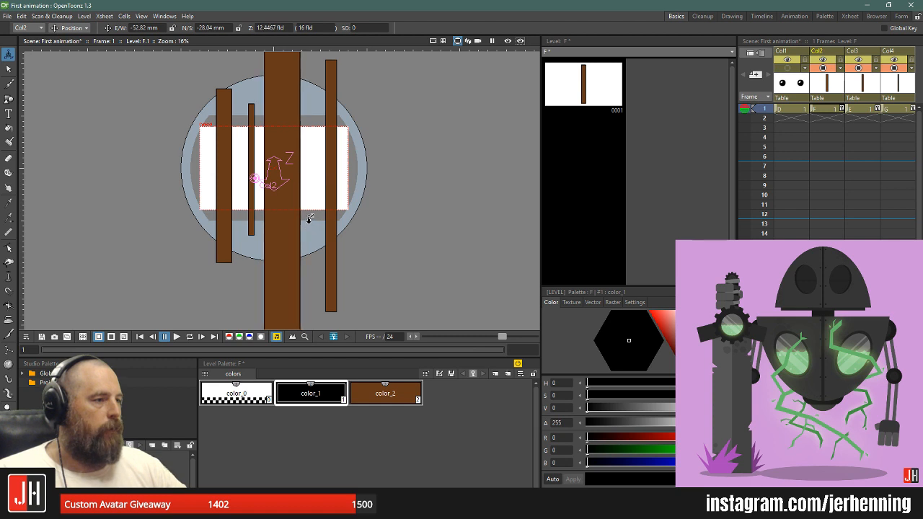
# - Shift the depths of the bars in Col3, Col4 and Col5, with Col4 at about Z 18.75 fld and Col5 at about Z 19.30 fld
pyautogui.click(848, 109)
pyautogui.moveTo(338, 191)
pyautogui.mouseDown()
pyautogui.moveTo(333, 174)
pyautogui.moveTo(342, 203)
pyautogui.mouseUp()
pyautogui.click(885, 109)
pyautogui.moveTo(335, 157); pyautogui.dragTo(332, 132)
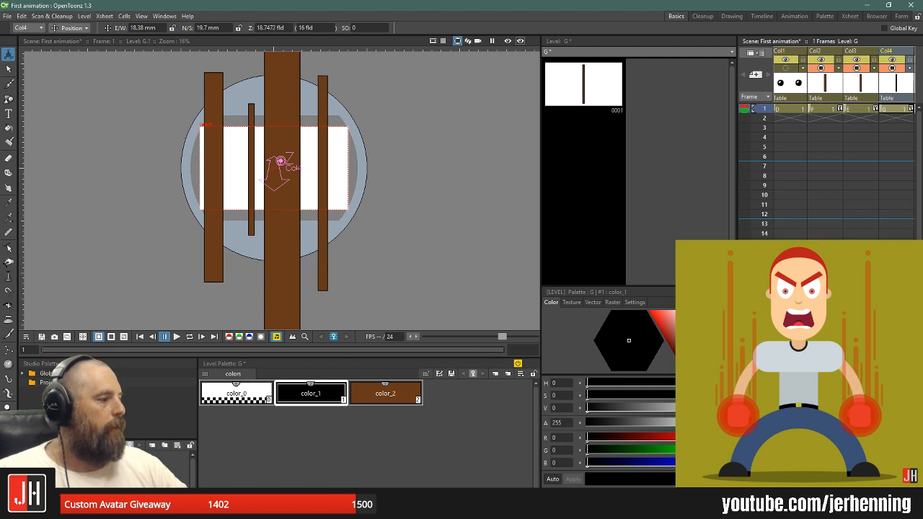
pyautogui.hscroll(2, 876, 110)
pyautogui.click(868, 110)
pyautogui.moveTo(247, 178); pyautogui.dragTo(244, 163)
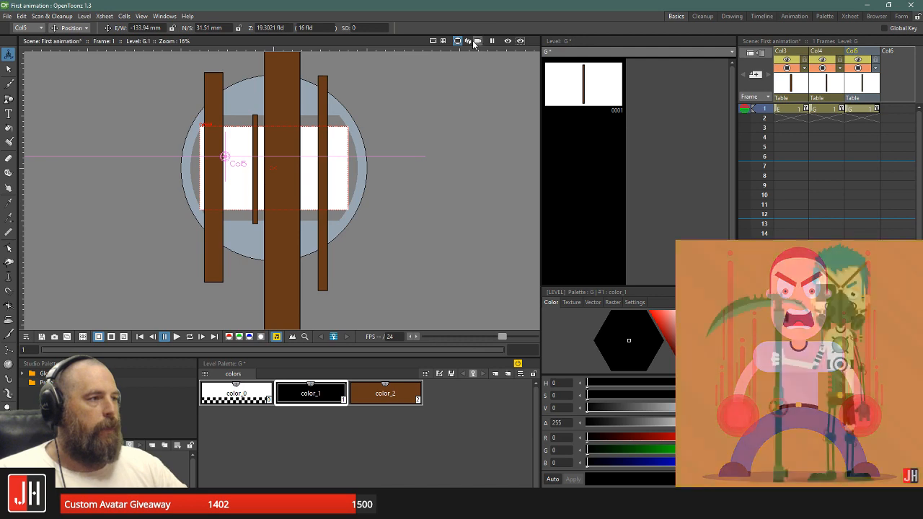
# - Inspect the depth spacing of the bars in the 3D view and return to the camera stand view
pyautogui.click(467, 41)
pyautogui.moveTo(207, 154); pyautogui.dragTo(254, 154)
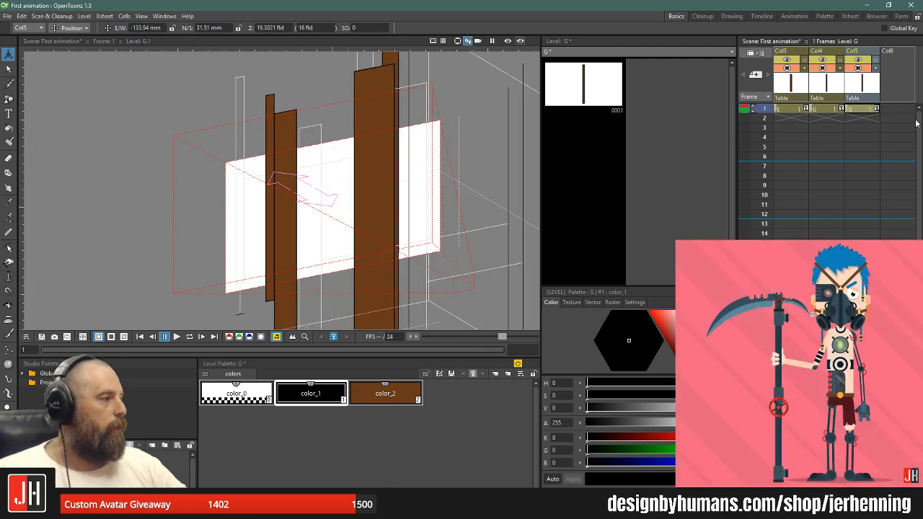
pyautogui.click(457, 41)
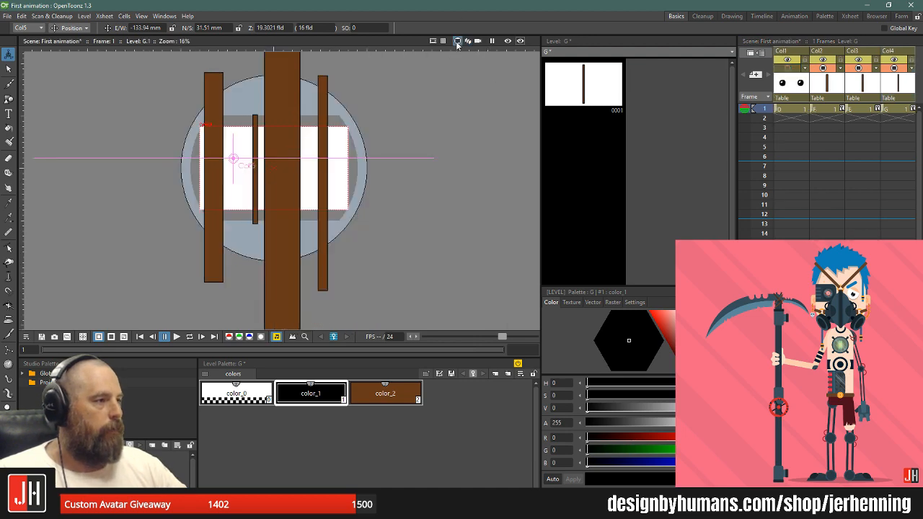
pyautogui.moveTo(822, 483); pyautogui.dragTo(862, 482)
# - Draw a circle in the empty column Col6 with the Geometric tool, in the open area beside the leftmost bar
pyautogui.click(912, 84)
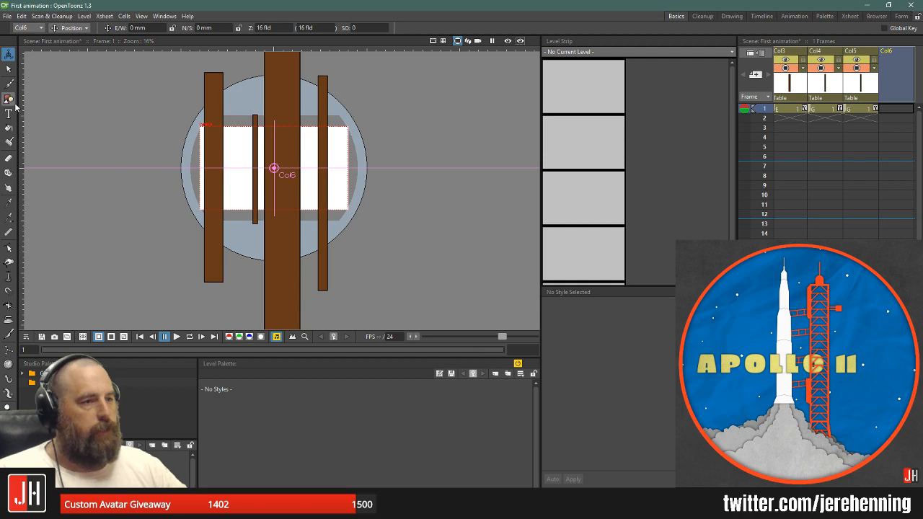
pyautogui.click(9, 100)
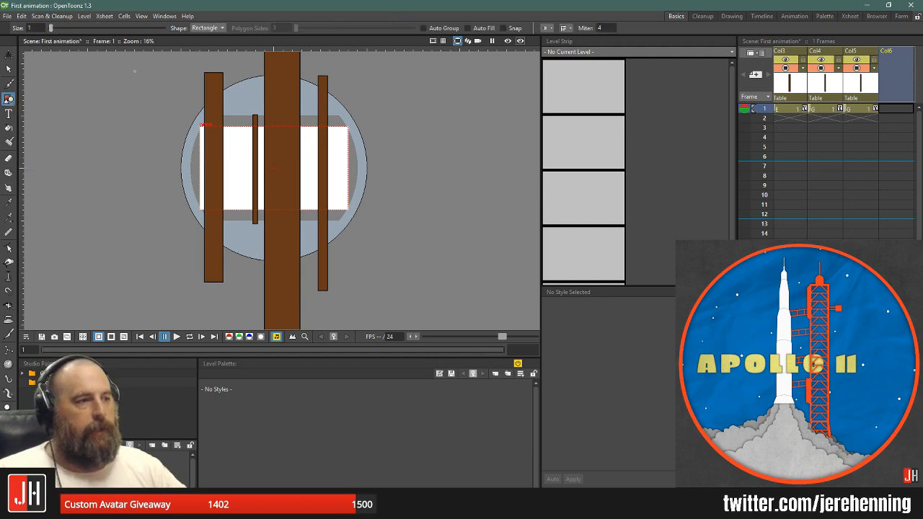
pyautogui.click(217, 27)
pyautogui.click(206, 44)
pyautogui.moveTo(127, 109); pyautogui.dragTo(142, 145)
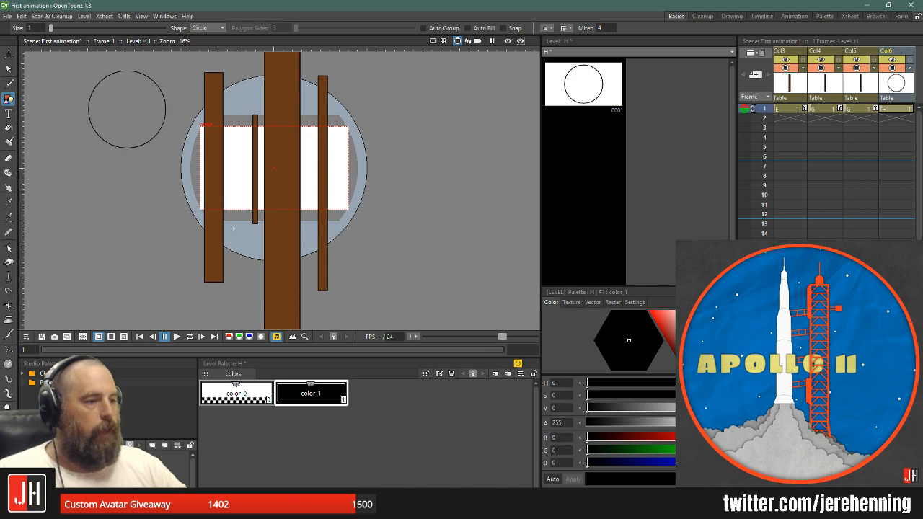
# - Add a green style of about R 85, G 188, B 107 to the circle's palette and fill the circle with it
pyautogui.click(474, 376)
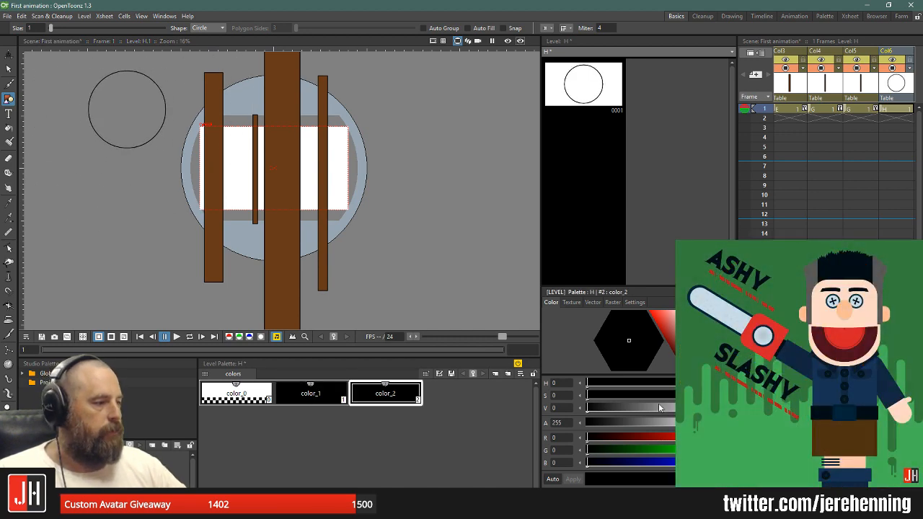
pyautogui.click(664, 325)
pyautogui.click(625, 334)
pyautogui.moveTo(625, 334); pyautogui.dragTo(626, 330)
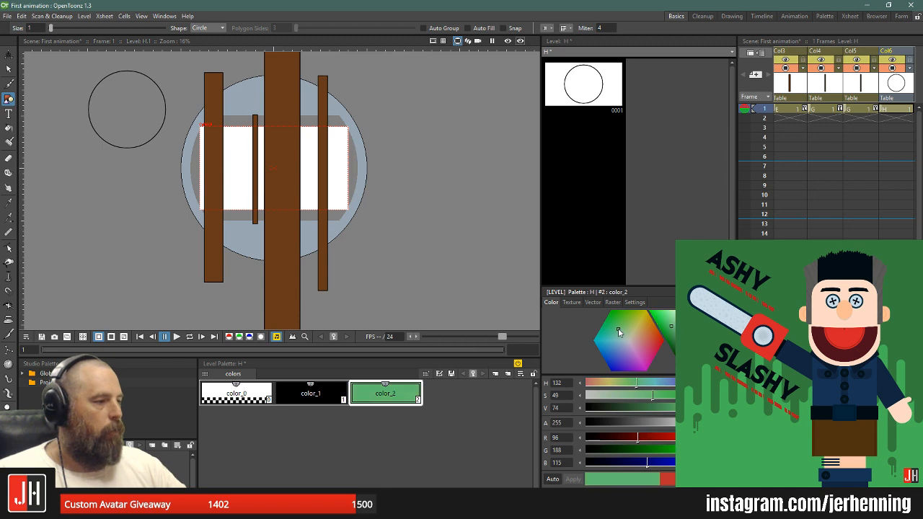
pyautogui.press('f')
pyautogui.click(130, 122)
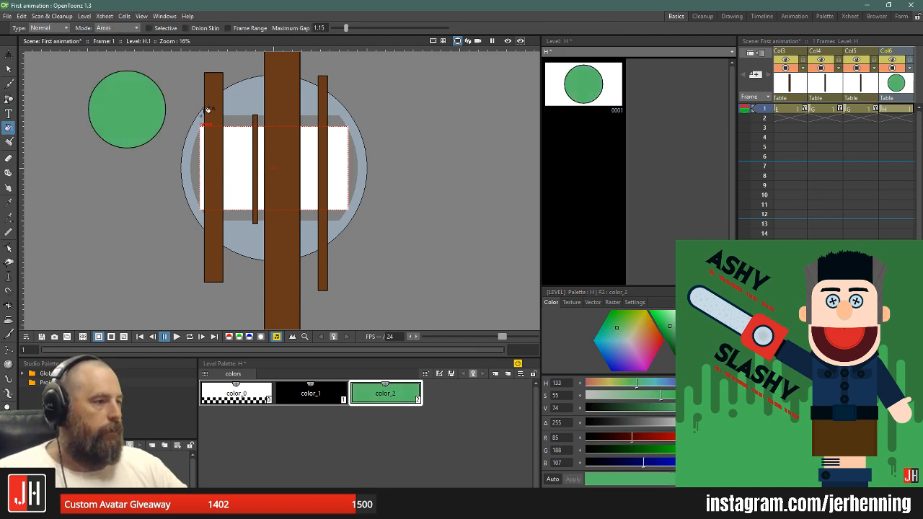
# - Reorder the circle's column to Col4 and move the circle to about 65.66 mm E/W and -162.83 mm N/S
pyautogui.moveTo(883, 55); pyautogui.dragTo(840, 68)
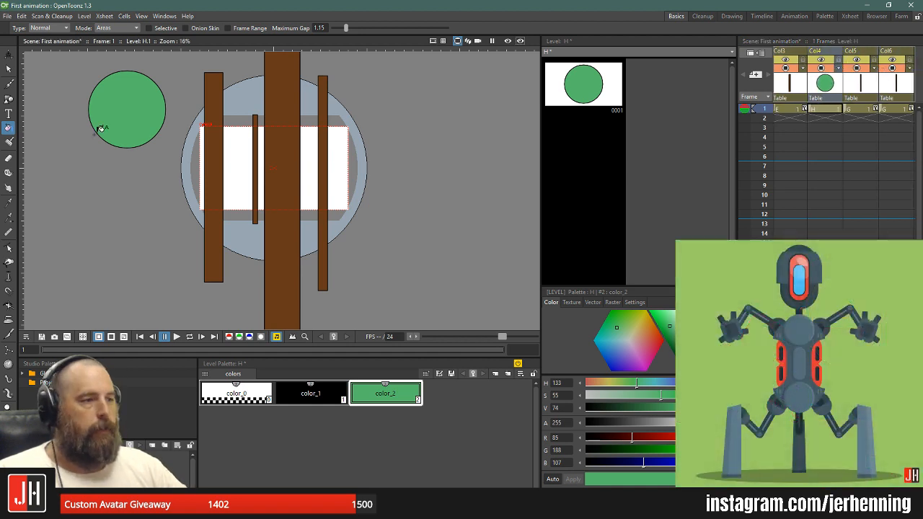
pyautogui.click(8, 55)
pyautogui.moveTo(127, 103); pyautogui.dragTo(160, 157)
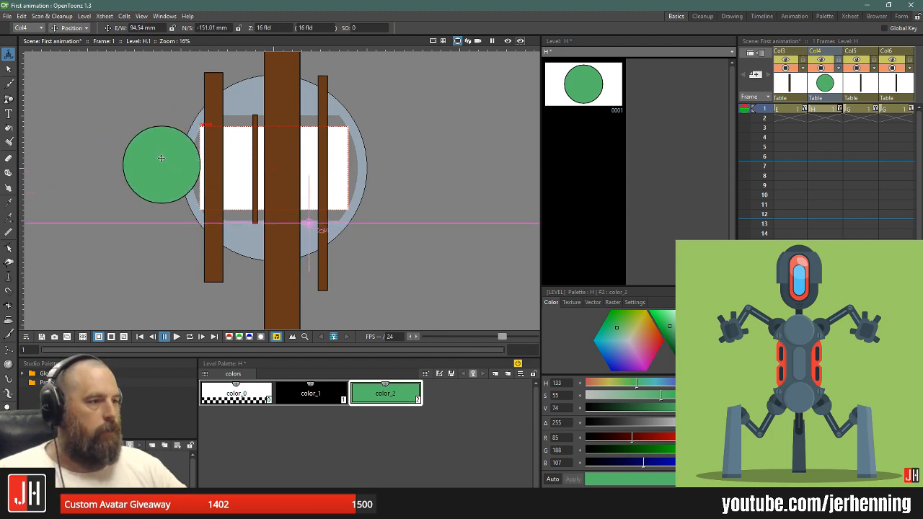
pyautogui.moveTo(161, 158); pyautogui.dragTo(138, 166)
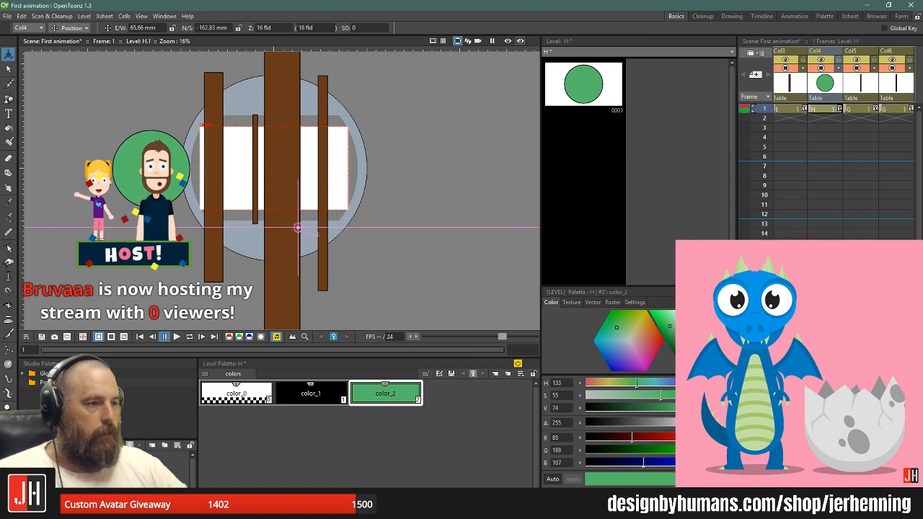
# - Set the Animate tool to All, scale the circle to about 54.92%, and move it to about -38.08 mm E/W, -122.12 mm N/S
pyautogui.click(75, 28)
pyautogui.click(63, 96)
pyautogui.moveTo(284, 242); pyautogui.dragTo(290, 239)
pyautogui.moveTo(241, 195); pyautogui.dragTo(185, 191)
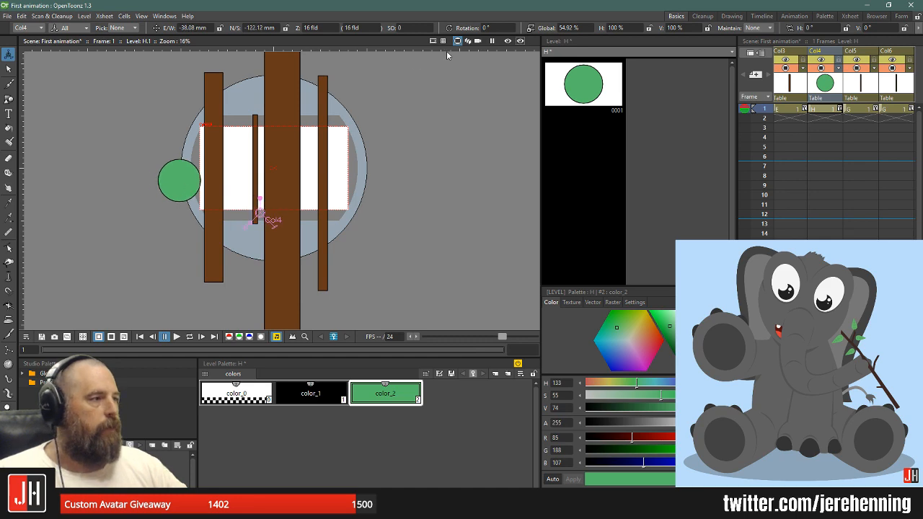
# - Shift the circle's depth to about Z 12.19 fld in the 3D view using Position mode, and return to the camera stand view
pyautogui.click(469, 42)
pyautogui.scroll(4, 225, 225)
pyautogui.scroll(-3, 232, 221)
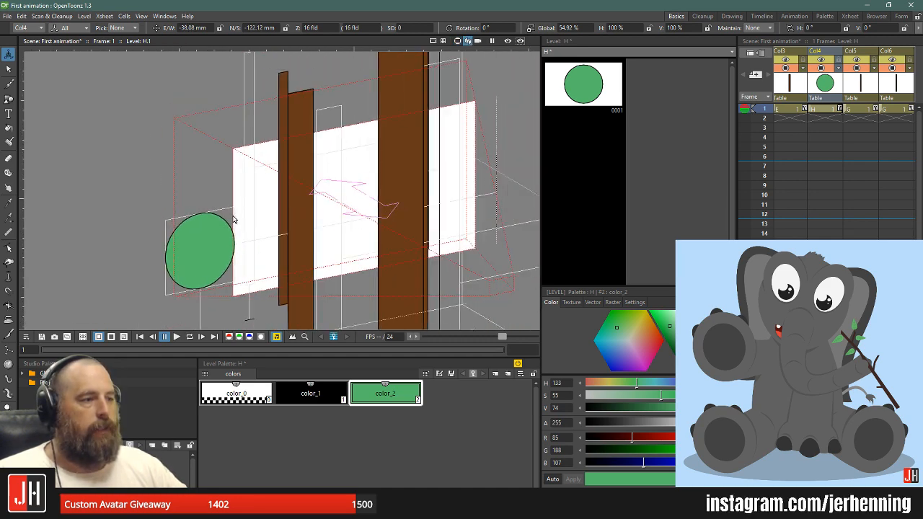
pyautogui.click(84, 27)
pyautogui.click(68, 35)
pyautogui.moveTo(201, 241); pyautogui.dragTo(266, 214)
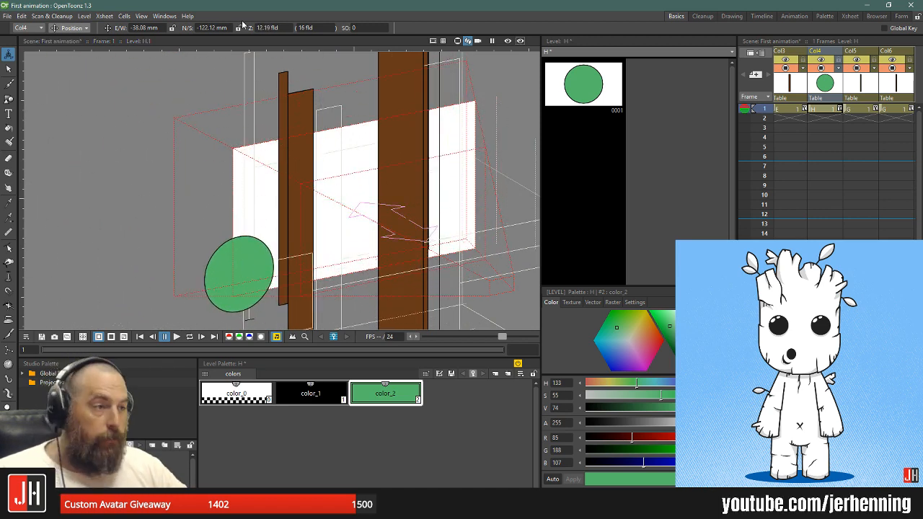
pyautogui.click(457, 40)
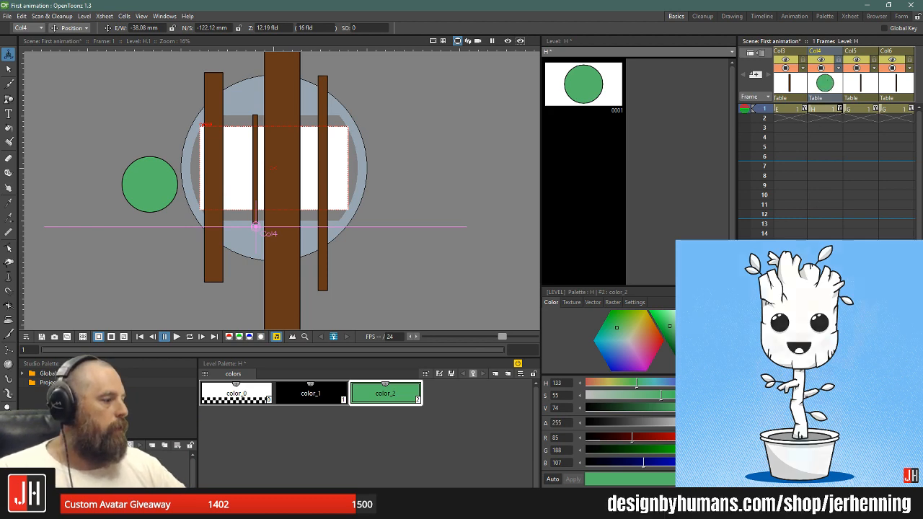
# - Extend the frame 1 cells of columns Col2 through Col6 to frame 24
pyautogui.hscroll(-2, 844, 173)
pyautogui.click(835, 110)
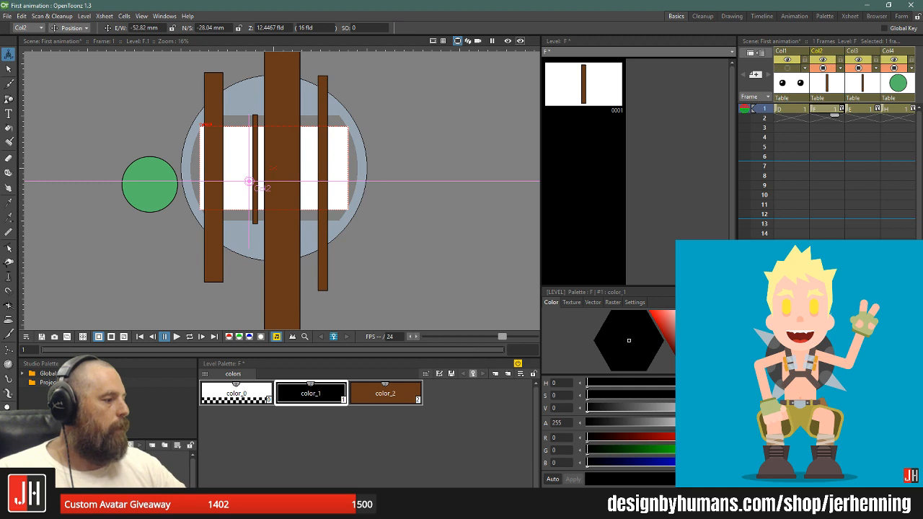
pyautogui.hscroll(3, 835, 114)
pyautogui.moveTo(870, 119); pyautogui.dragTo(870, 239)
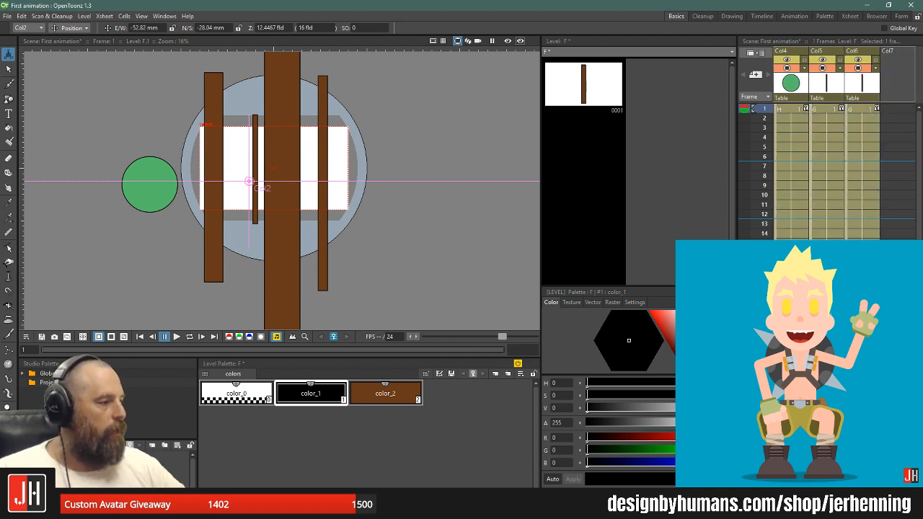
# - Animate the circle from its frame 1 key to about 461.13 mm E/W at frame 24, past the rightmost bar
pyautogui.click(794, 85)
pyautogui.click(800, 109)
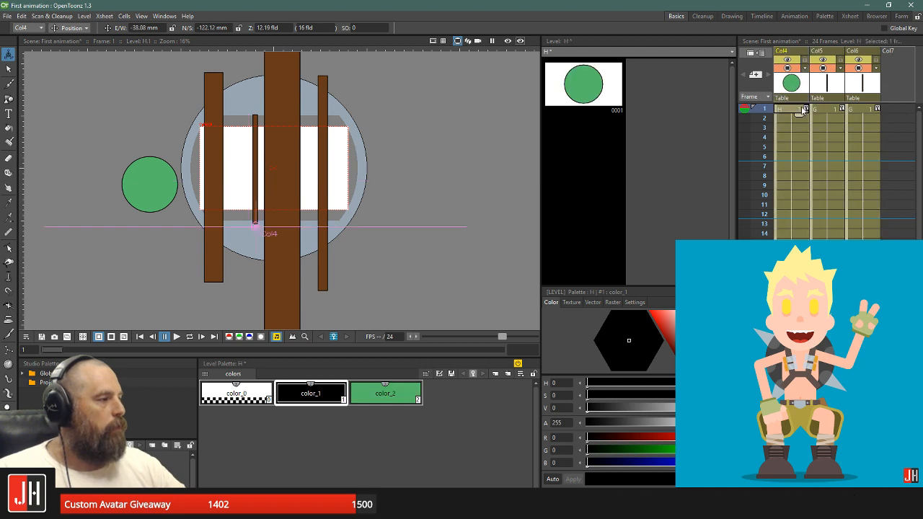
pyautogui.moveTo(381, 138); pyautogui.dragTo(400, 139)
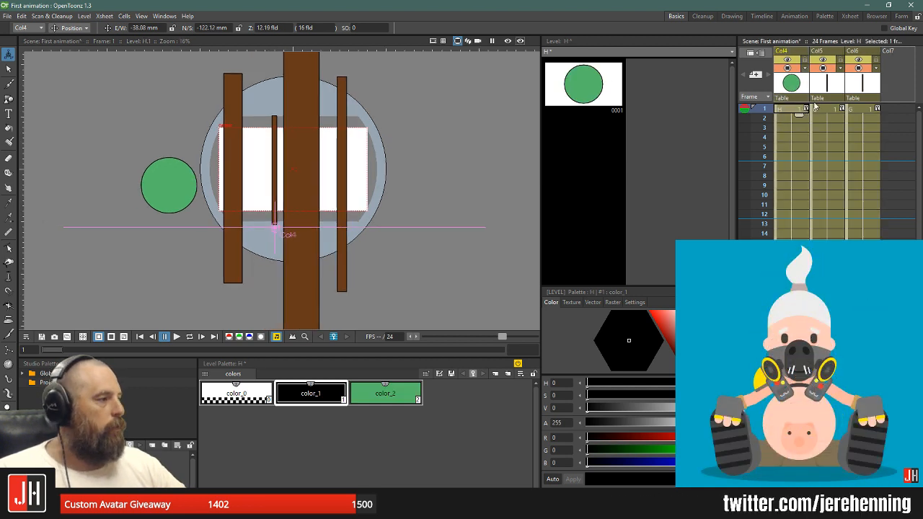
pyautogui.click(793, 84)
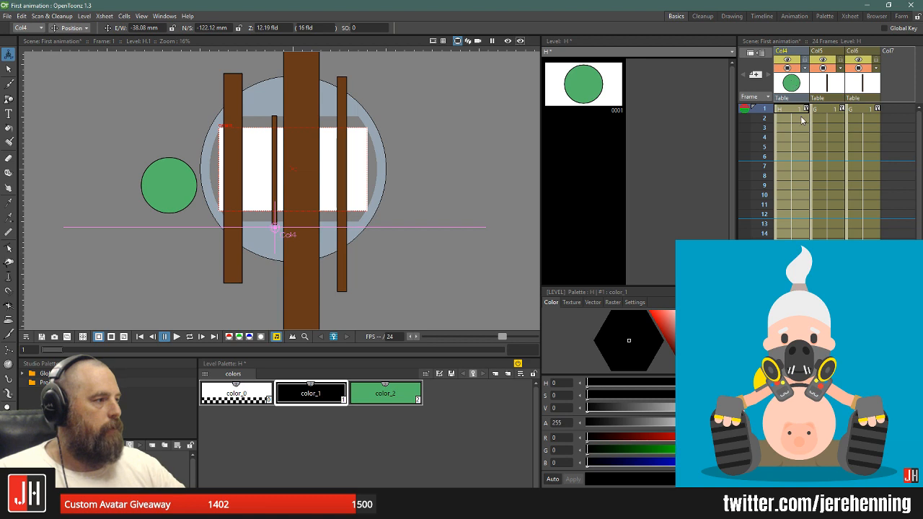
pyautogui.click(799, 110)
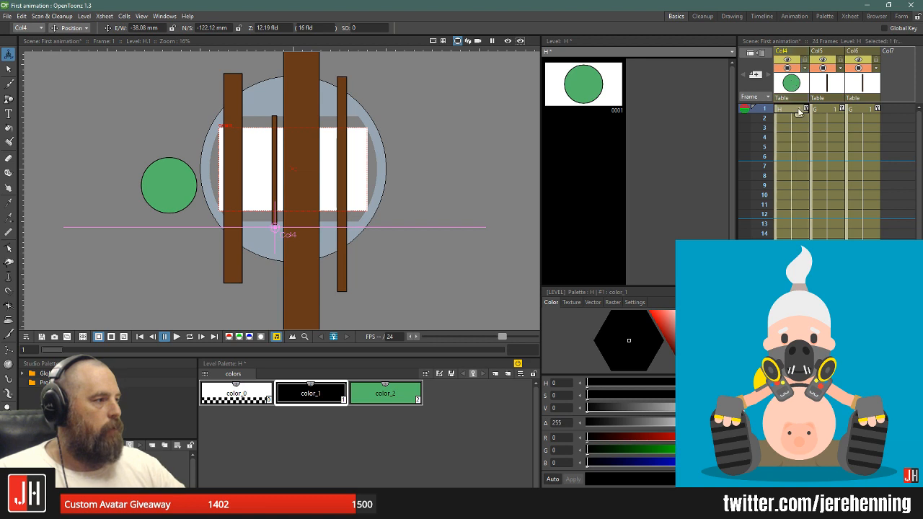
pyautogui.click(333, 337)
pyautogui.click(791, 330)
pyautogui.moveTo(180, 191); pyautogui.dragTo(419, 171)
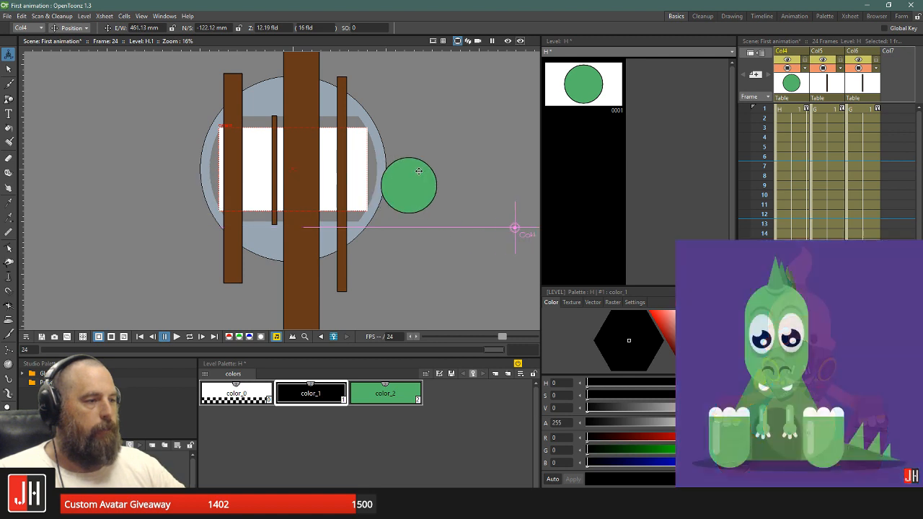
# - Loop the animation to check how the circle travels past the bars, and stop the playback
pyautogui.press('l')
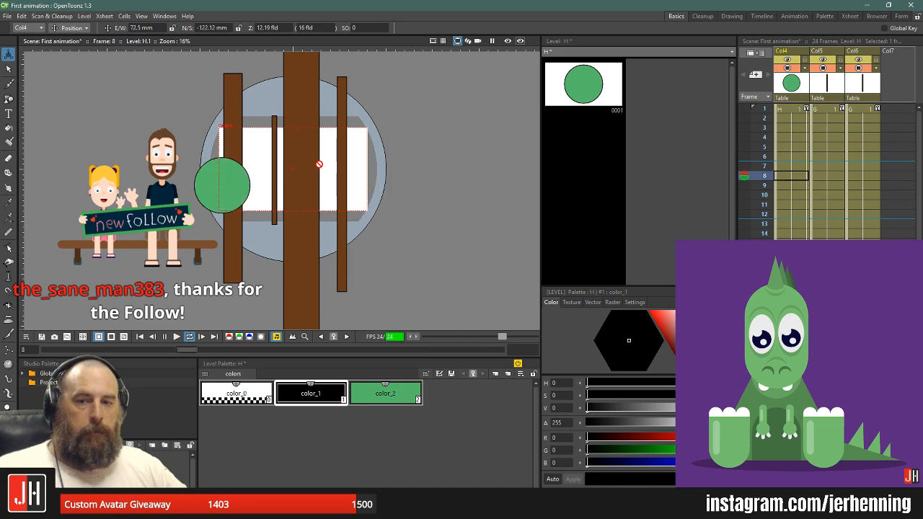
pyautogui.scroll(2, 319, 165)
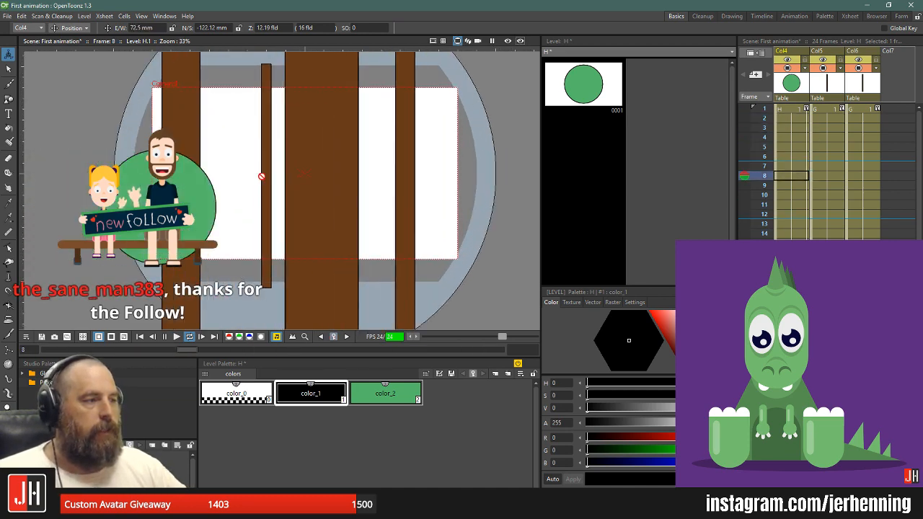
pyautogui.scroll(-1, 261, 176)
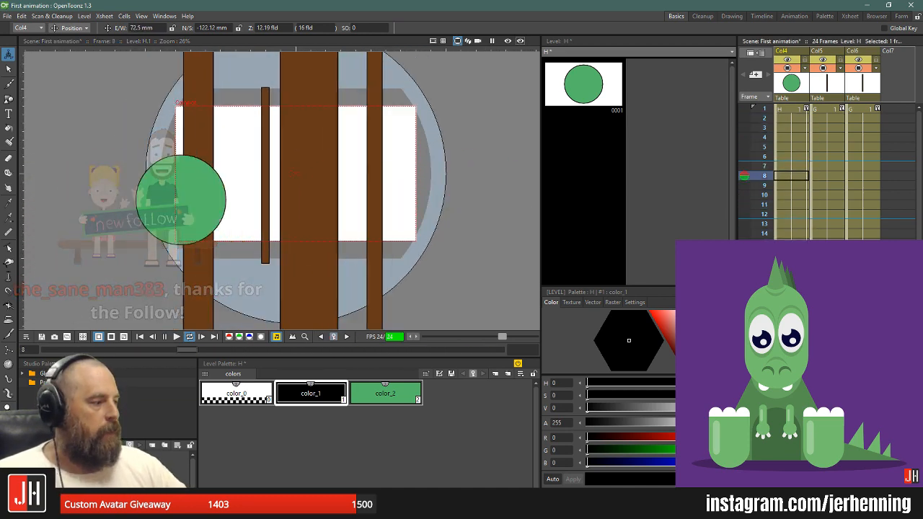
pyautogui.scroll(-1, 308, 165)
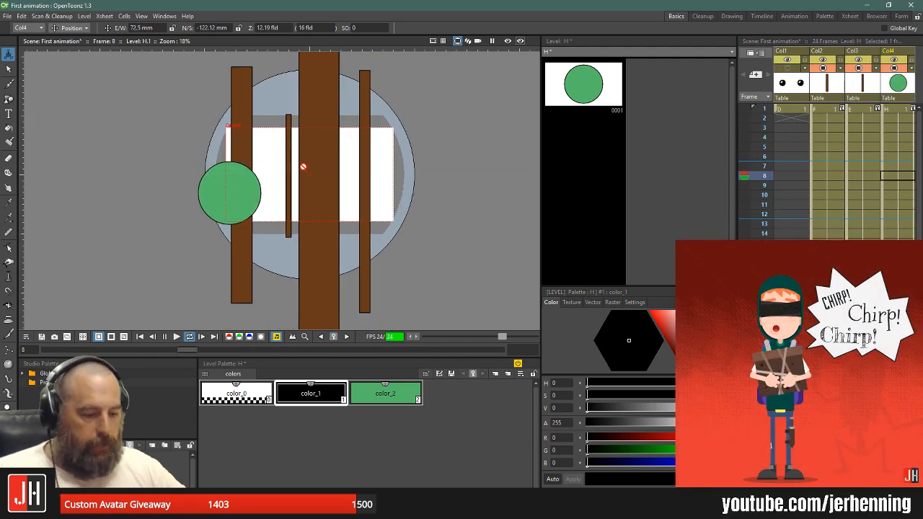
pyautogui.press('l')
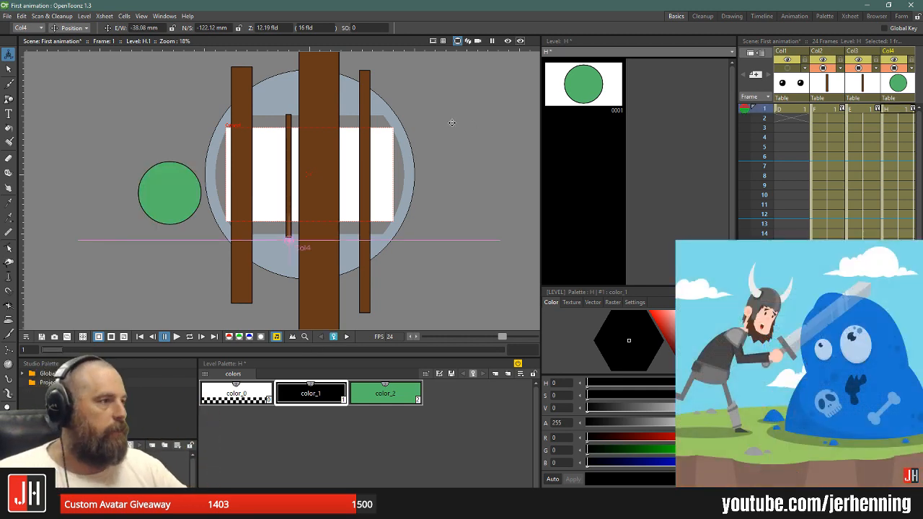
# - Shift the circle's depth to about Z 14.3 fld in the 3D view, and replay the animation in the camera stand view
pyautogui.click(469, 42)
pyautogui.scroll(4, 374, 245)
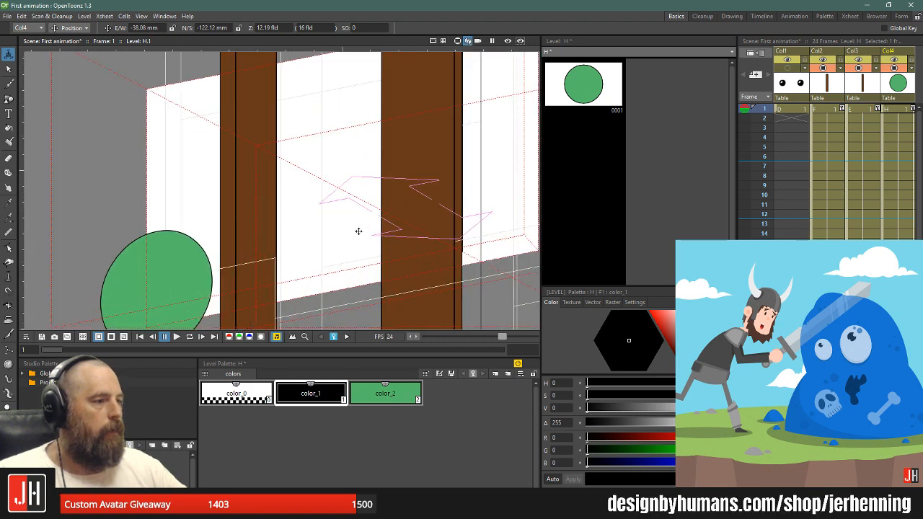
pyautogui.moveTo(195, 249); pyautogui.dragTo(215, 162)
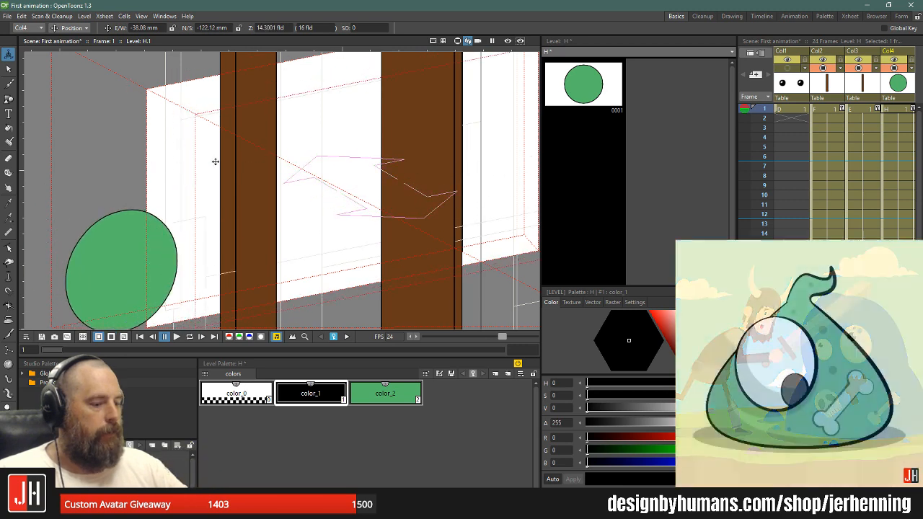
pyautogui.click(458, 43)
pyautogui.press('l')
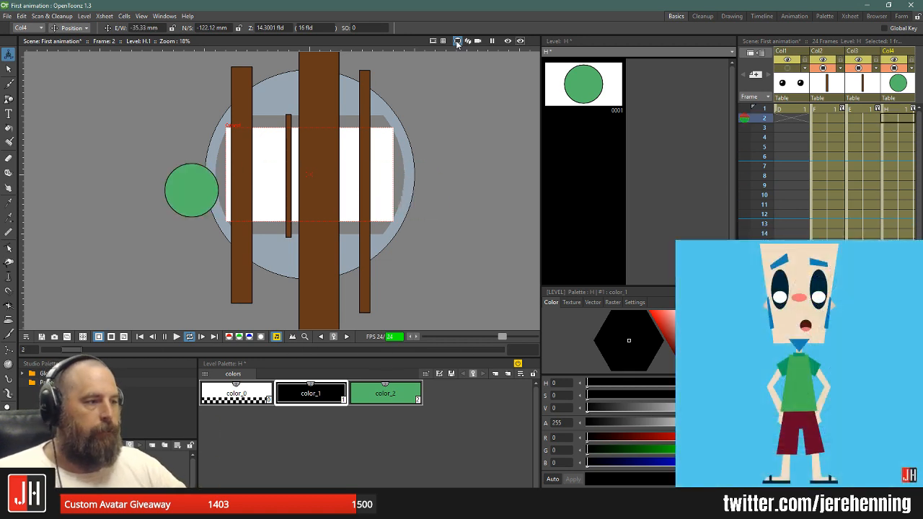
pyautogui.press('p')
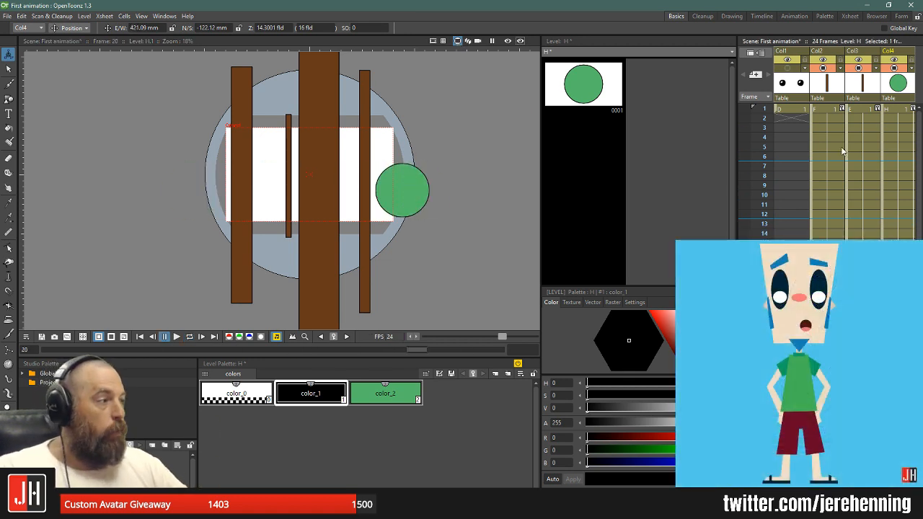
# - Extend the cells of columns Col2 through Col6 to frame 48, and move the circle's end key from frame 24 to frame 48
pyautogui.moveTo(815, 481)
pyautogui.mouseDown()
pyautogui.moveTo(829, 482)
pyautogui.moveTo(821, 482)
pyautogui.mouseUp()
pyautogui.moveTo(736, 331); pyautogui.dragTo(639, 330)
pyautogui.click(651, 330)
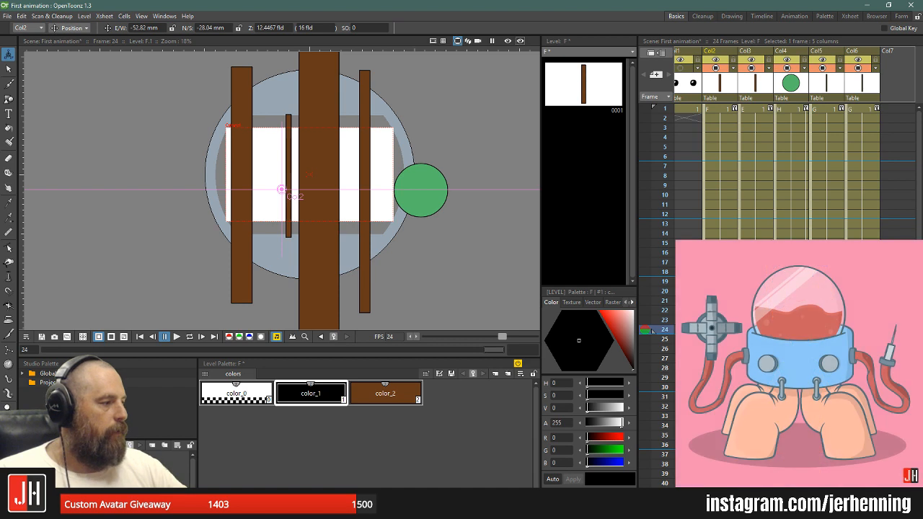
pyautogui.scroll(-4, 652, 433)
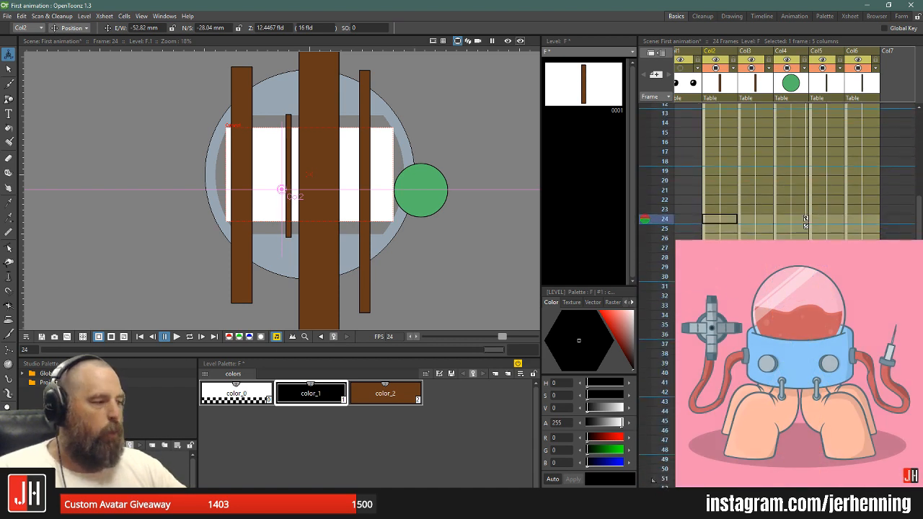
pyautogui.scroll(4, 817, 214)
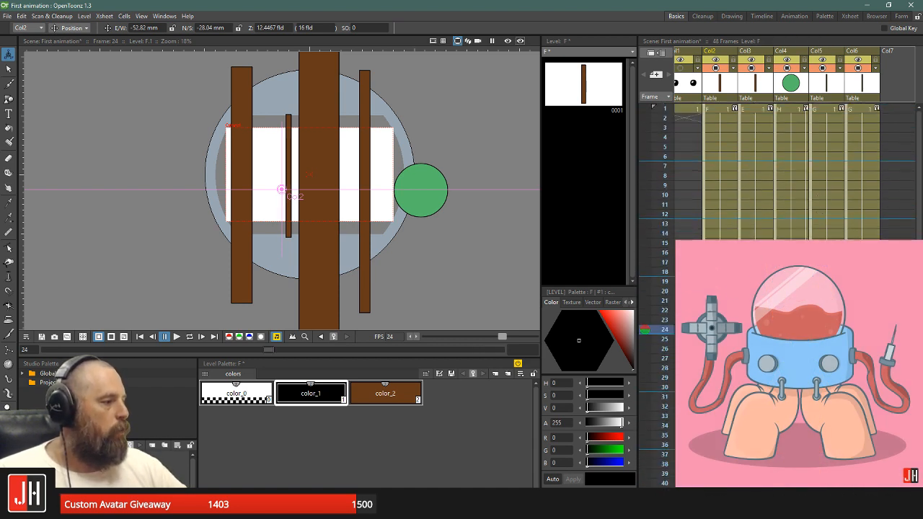
pyautogui.scroll(-5, 653, 441)
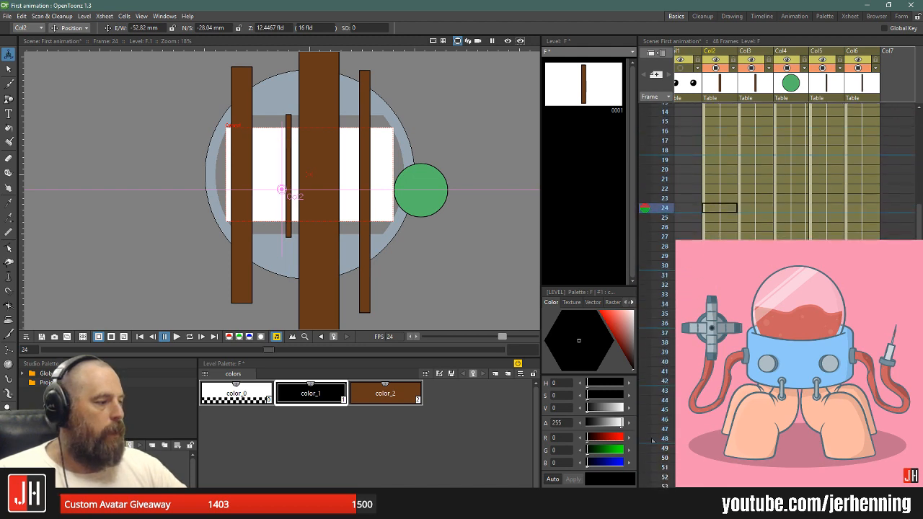
pyautogui.scroll(5, 786, 211)
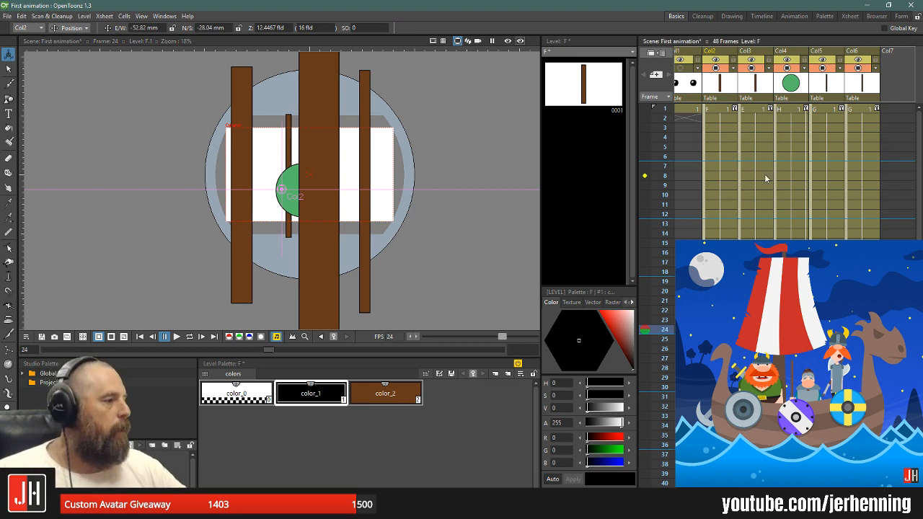
# - Move the circle back to about 259.83 mm E/W at frame 37, behind the wide centre bar, and loop the animation
pyautogui.moveTo(663, 128); pyautogui.dragTo(672, 321)
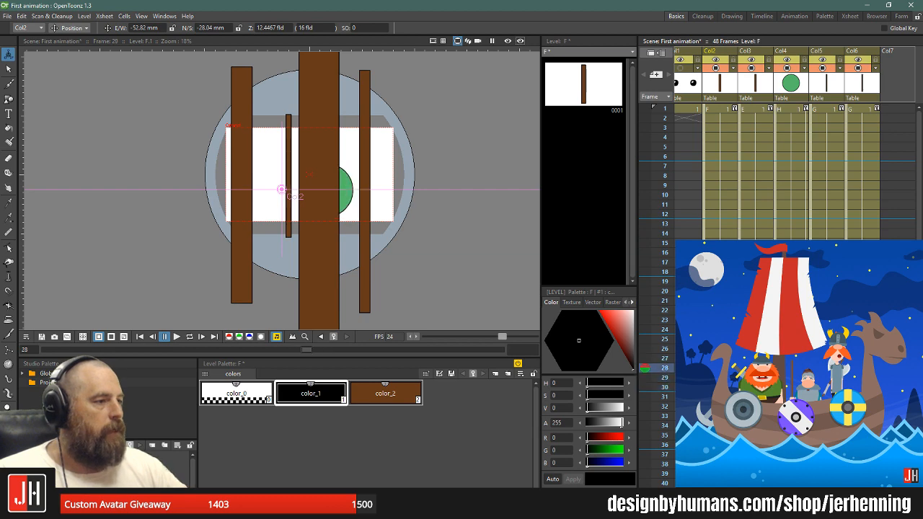
pyautogui.click(791, 368)
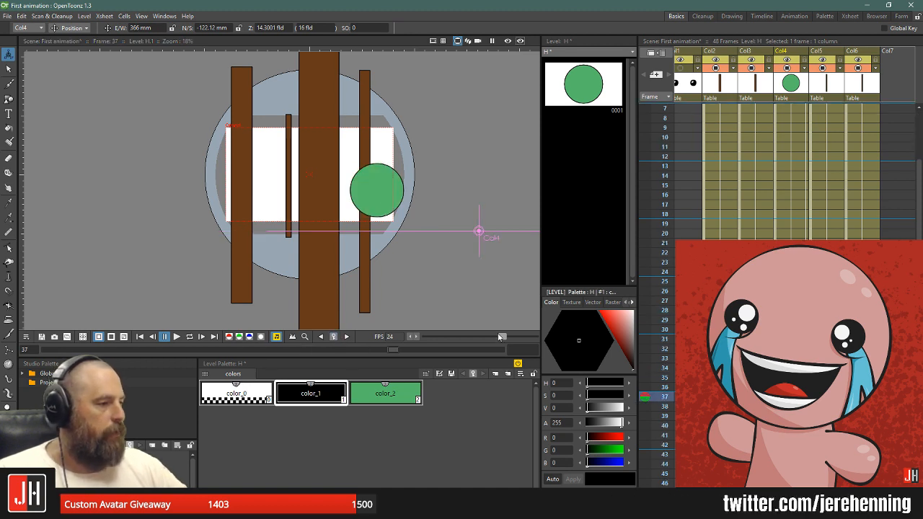
pyautogui.moveTo(386, 197); pyautogui.dragTo(334, 197)
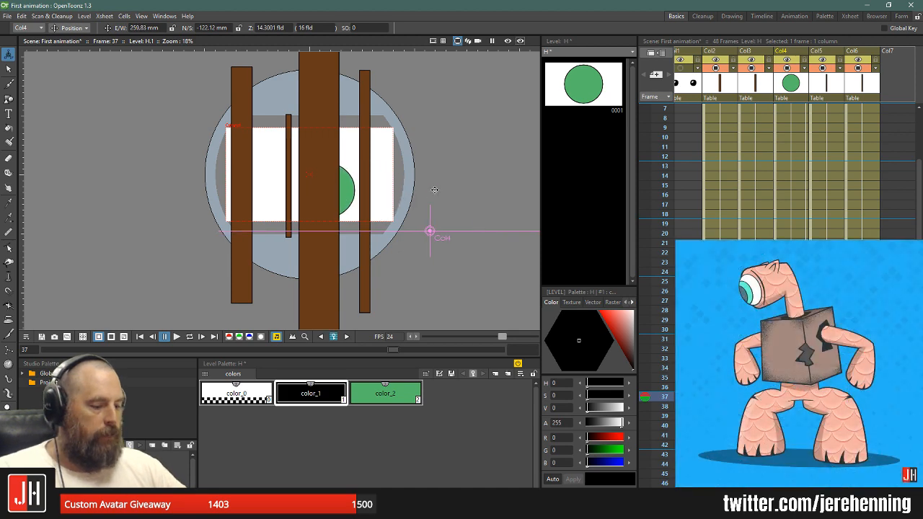
pyautogui.press('l')
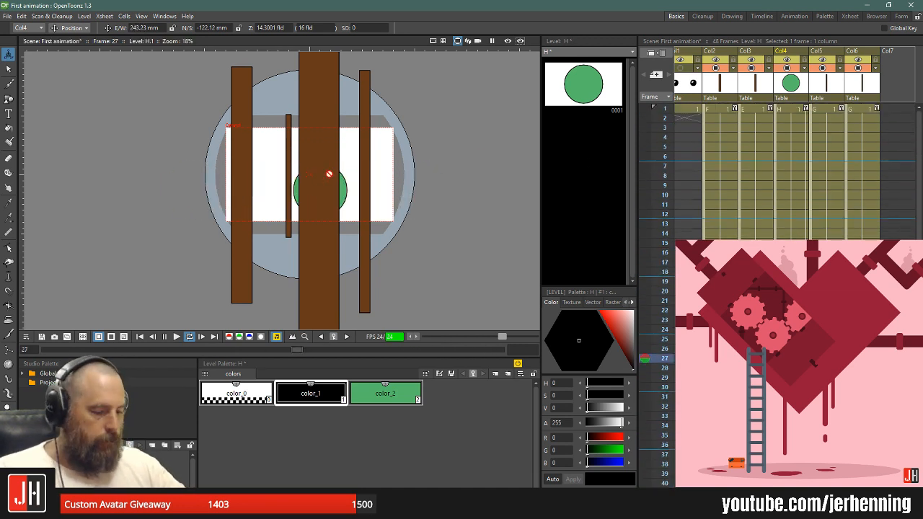
pyautogui.press('l')
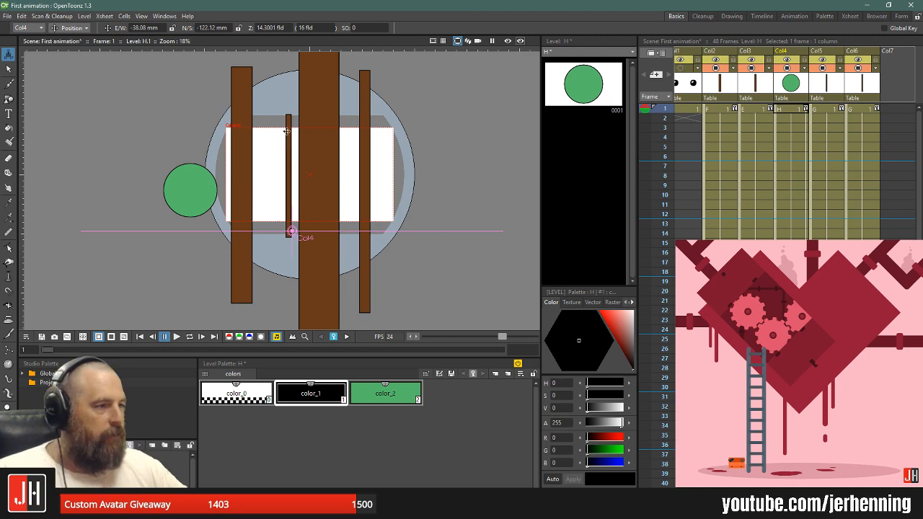
# - Make Camera1 the object being edited, with frame 1 of the circle's column Col4 current
pyautogui.scroll(2, 288, 198)
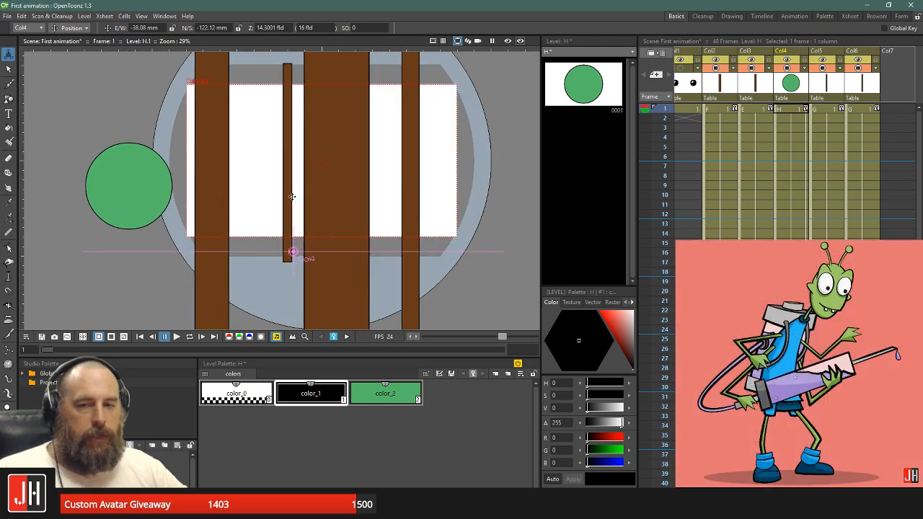
pyautogui.scroll(-1, 288, 193)
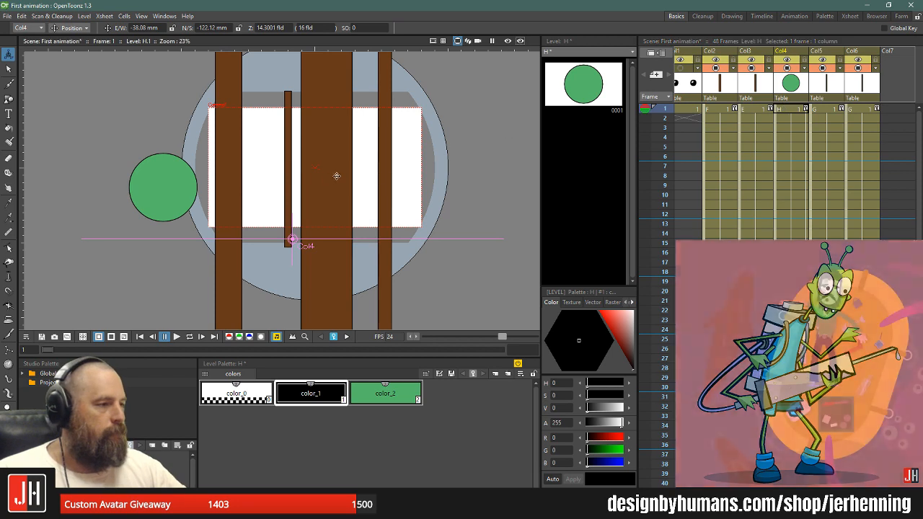
pyautogui.click(693, 113)
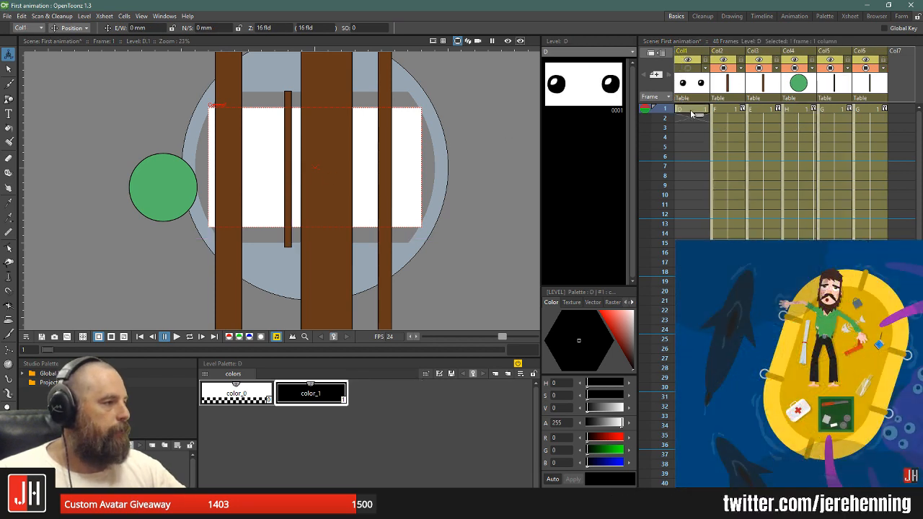
pyautogui.rightClick(374, 187)
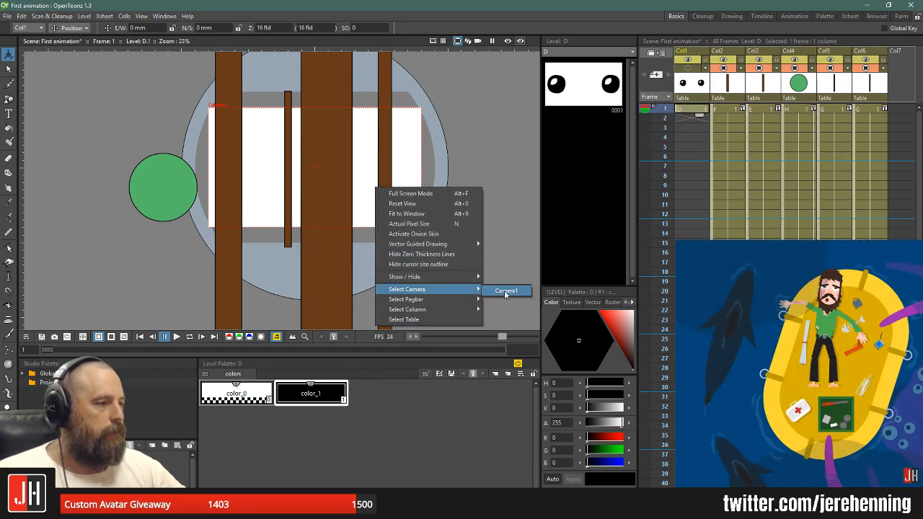
pyautogui.click(506, 291)
pyautogui.scroll(-1, 352, 174)
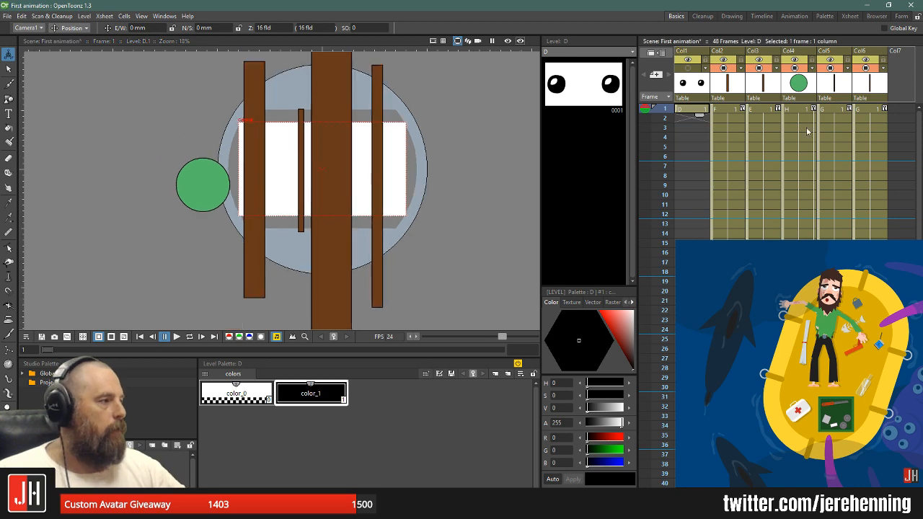
pyautogui.click(796, 109)
pyautogui.rightClick(368, 196)
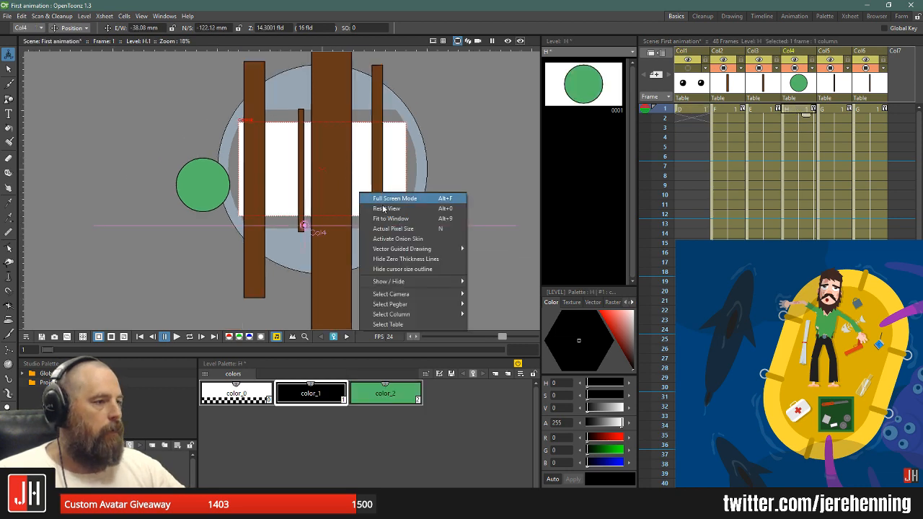
pyautogui.click(486, 294)
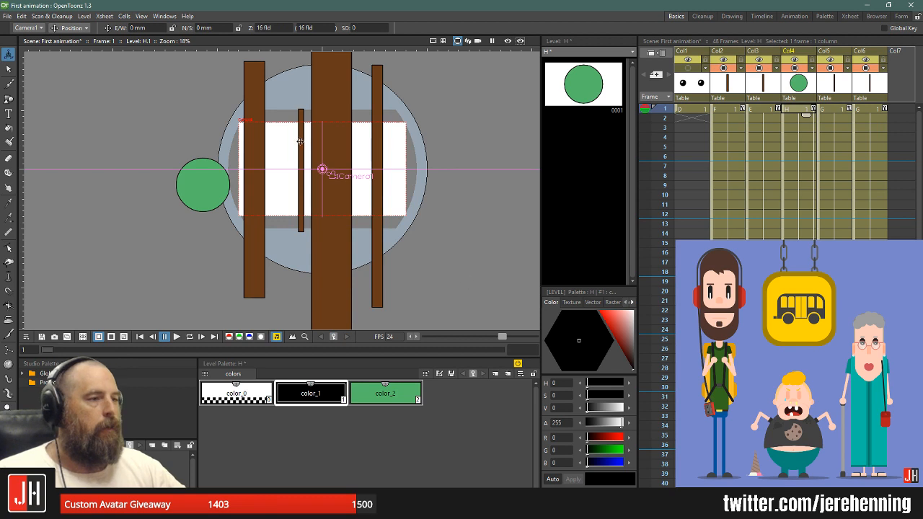
# - Try shifting Camera1 across the bars at frame 1, undo the moves, and replay the animation
pyautogui.moveTo(320, 171); pyautogui.dragTo(358, 217)
pyautogui.hotkey('ctrl', 'z')
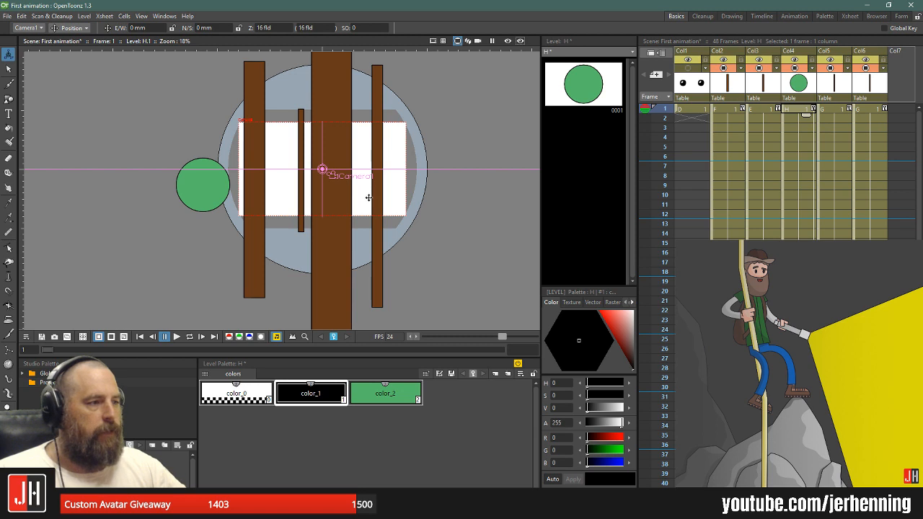
pyautogui.moveTo(369, 198); pyautogui.dragTo(301, 201)
pyautogui.press('l')
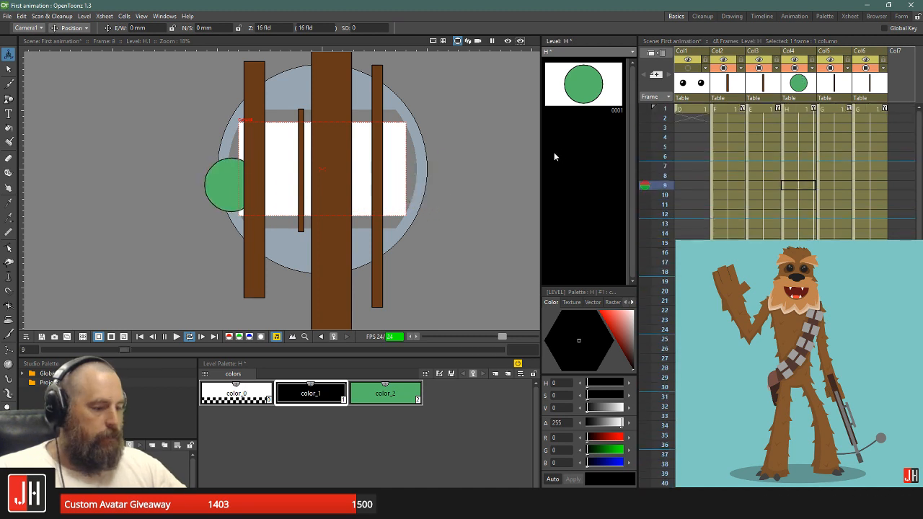
pyautogui.press('l')
pyautogui.hotkey('alt', ',')
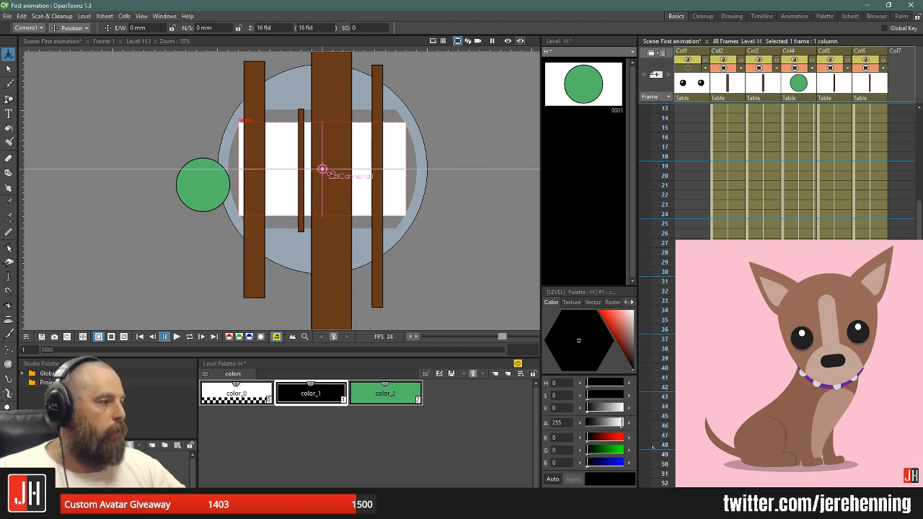
# - Try moving Camera1 to about -115.3 mm E/W at frame 48, play the animation, and undo the move
pyautogui.click(653, 446)
pyautogui.moveTo(321, 184); pyautogui.dragTo(290, 186)
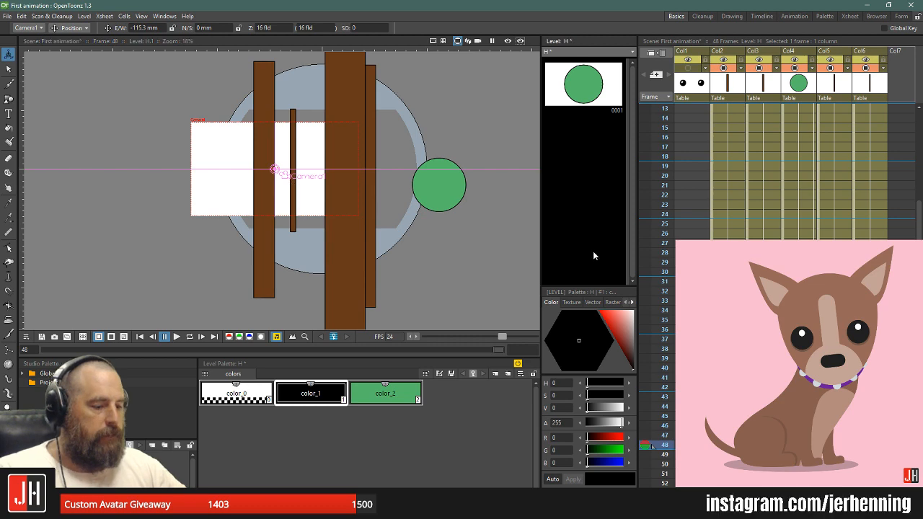
pyautogui.press('l')
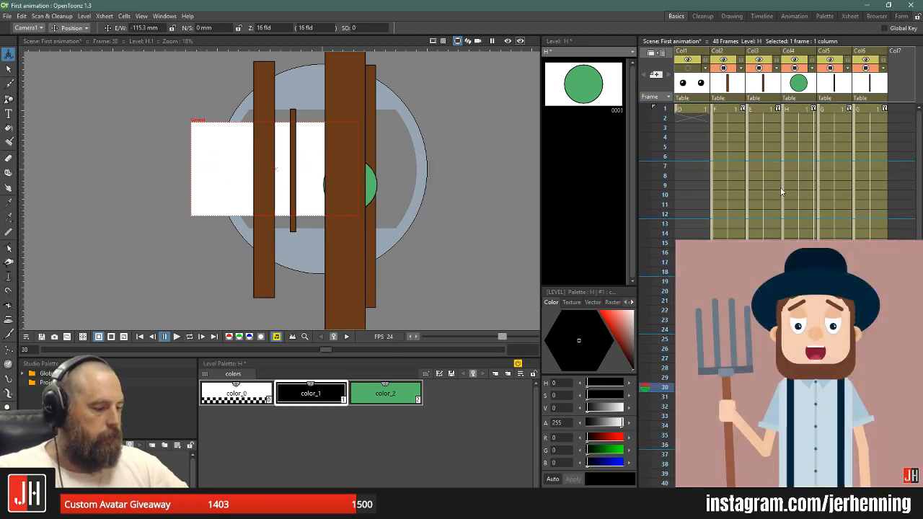
pyautogui.hotkey('ctrl', 'z')
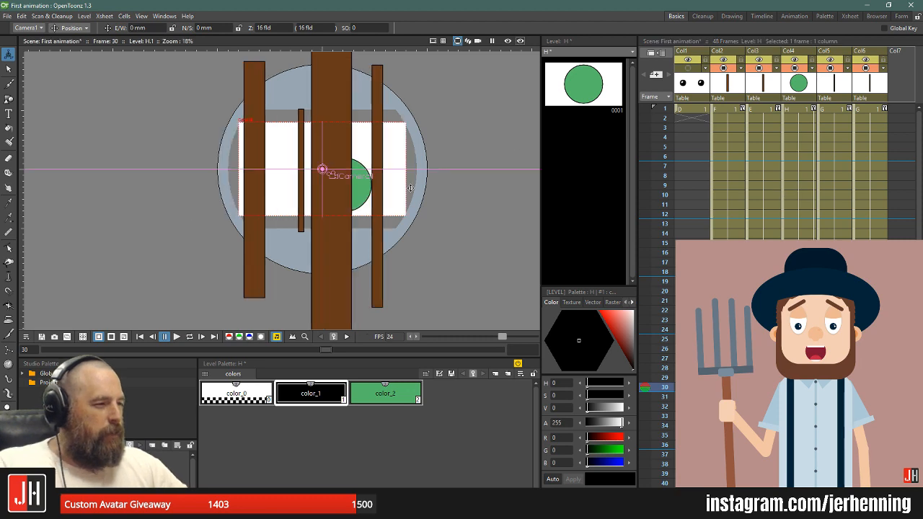
# - Shift Camera1 to about -8.26 mm E/W and -5.16 mm N/S, try a depth of about Z 26 fld, and undo the depth change
pyautogui.scroll(1, 410, 183)
pyautogui.moveTo(319, 166); pyautogui.dragTo(405, 397)
pyautogui.scroll(7, 319, 165)
pyautogui.scroll(-8, 319, 165)
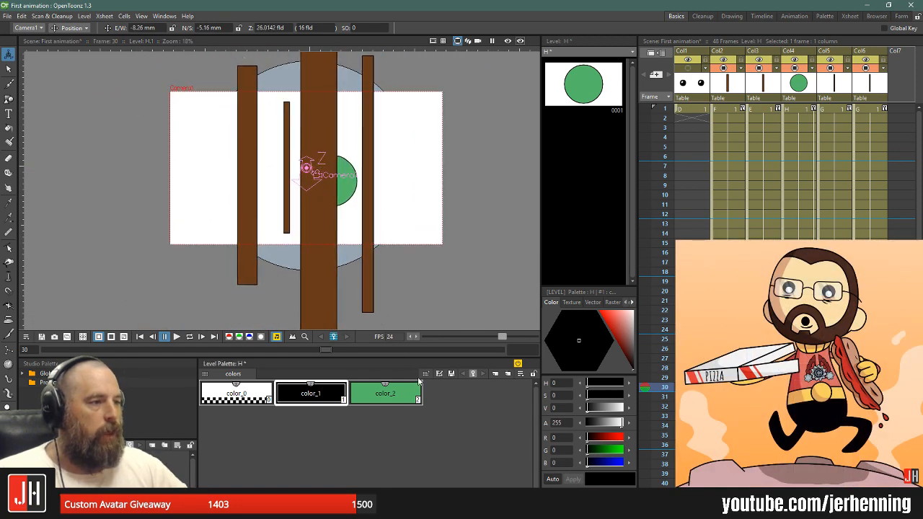
pyautogui.hotkey('ctrl', 'z')
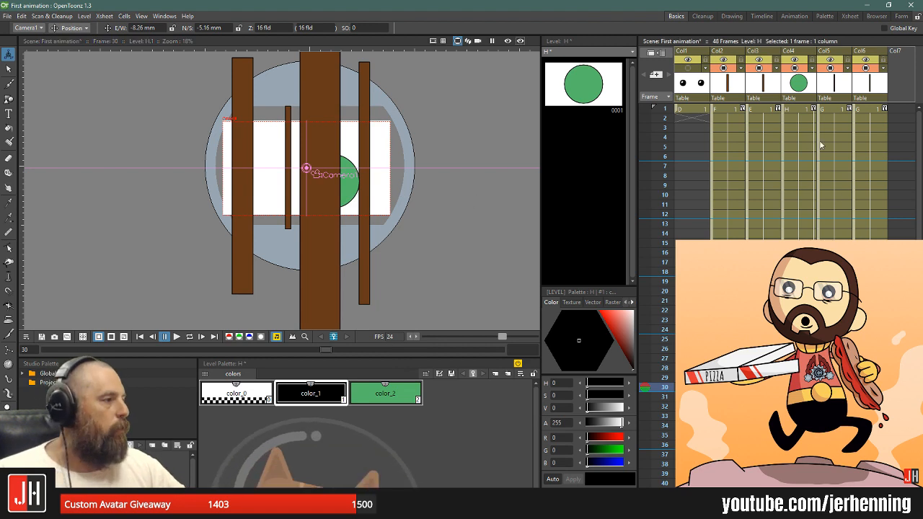
# - Animate Camera1's depth from a Z 16 fld key at frame 1 to a larger Z at frame 48
pyautogui.click(806, 109)
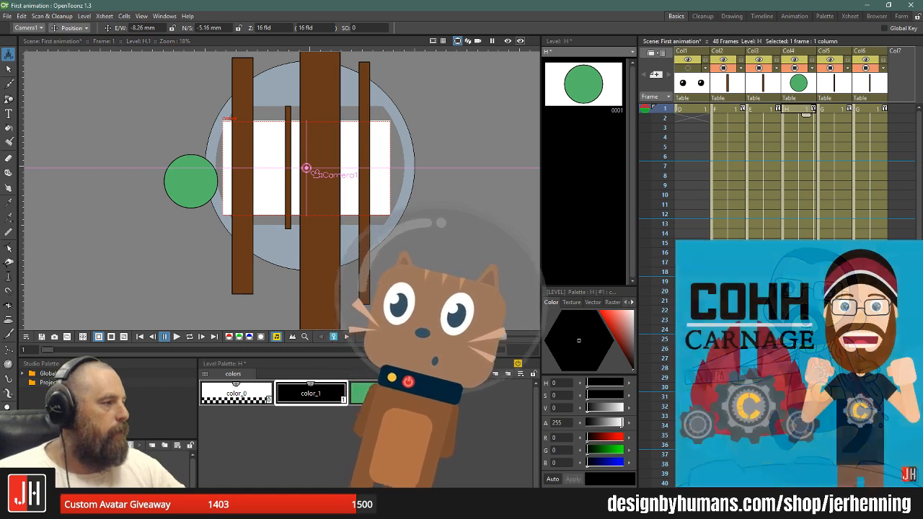
pyautogui.scroll(-5, 813, 192)
pyautogui.click(652, 273)
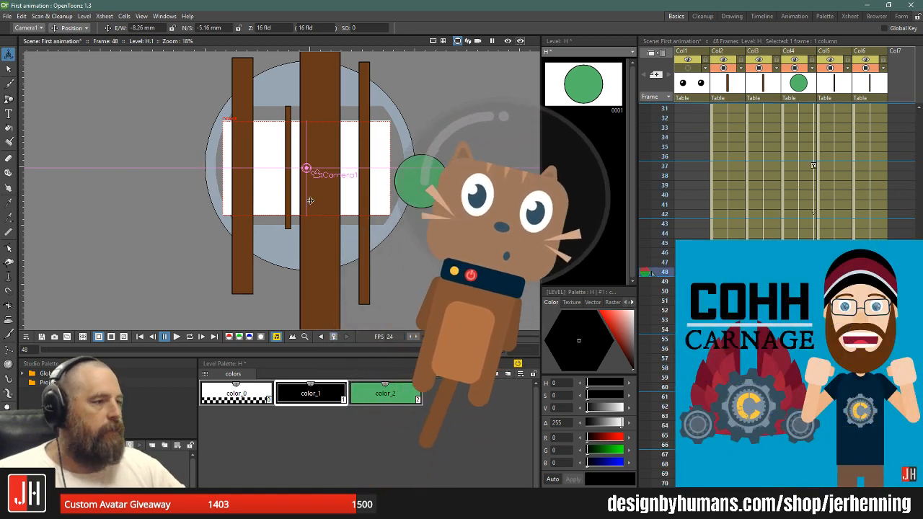
pyautogui.moveTo(314, 163); pyautogui.dragTo(357, 312)
# - Play the depth move in the camera view and the camera stand view, and return to frame 1
pyautogui.press('l')
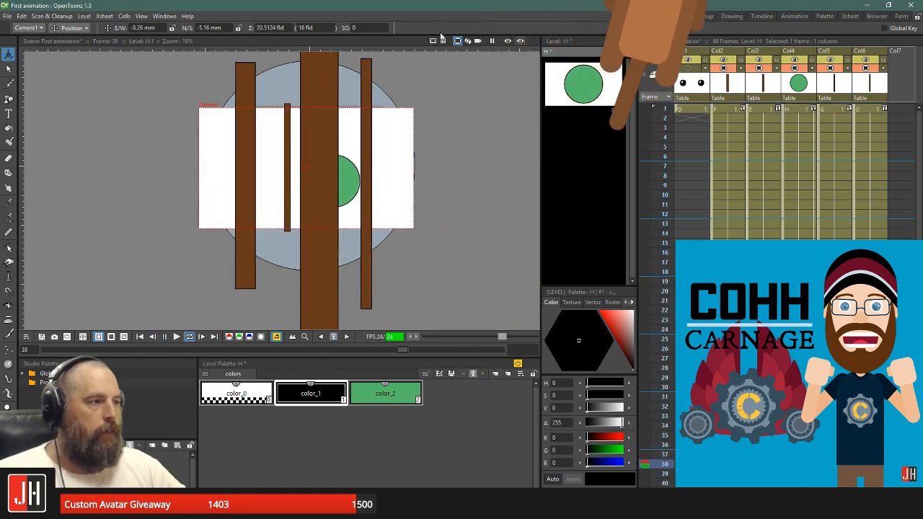
pyautogui.click(478, 41)
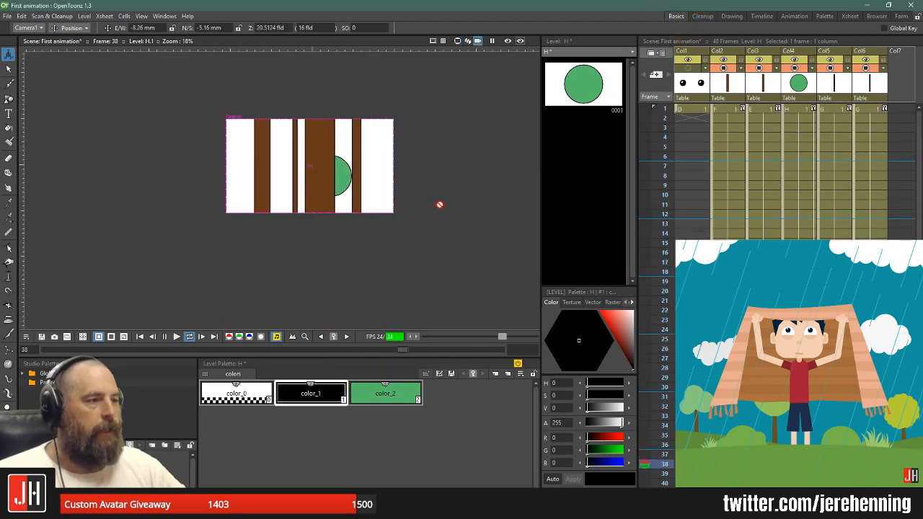
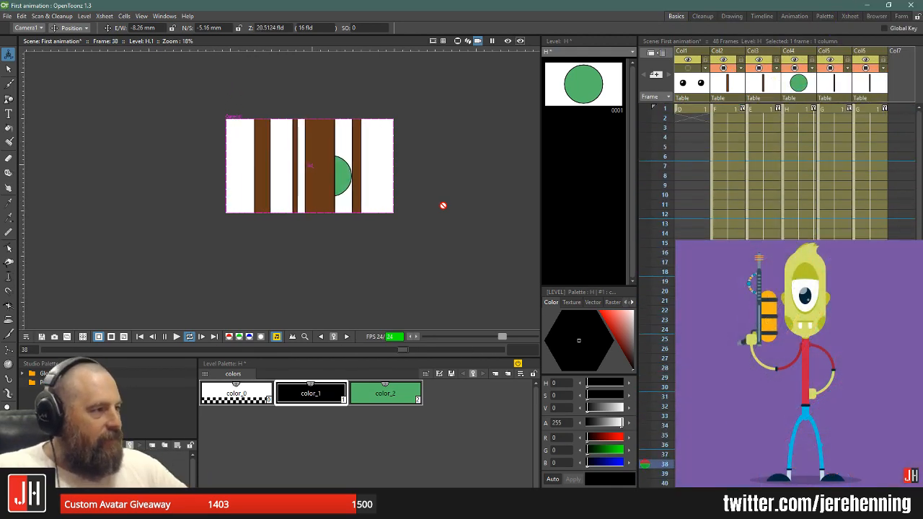
pyautogui.click(457, 41)
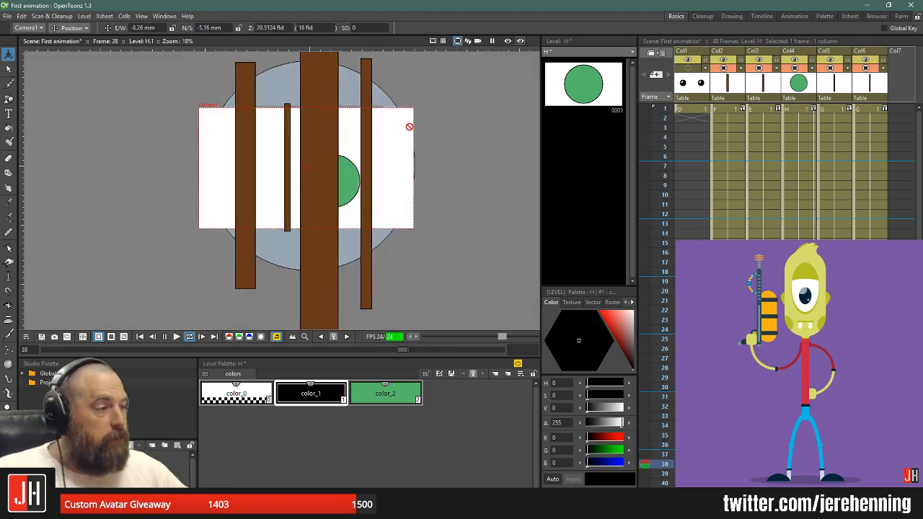
pyautogui.press('p')
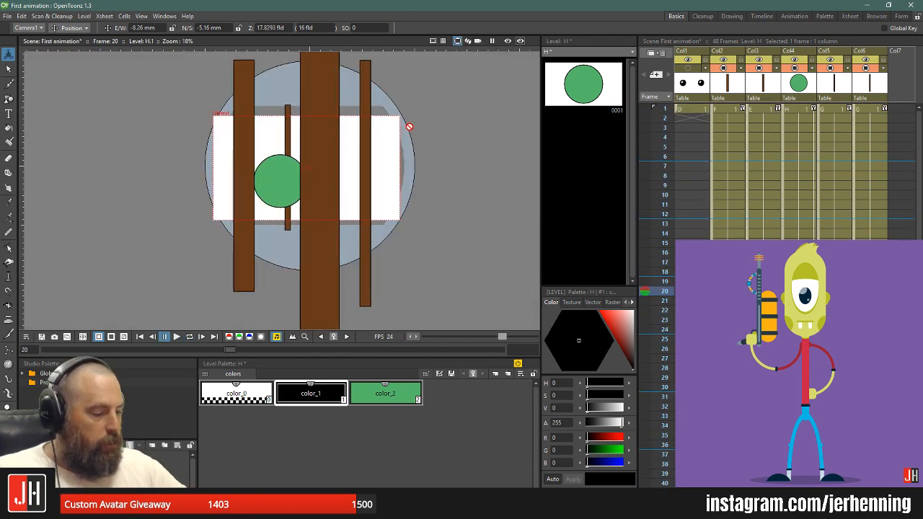
pyautogui.press('Home')
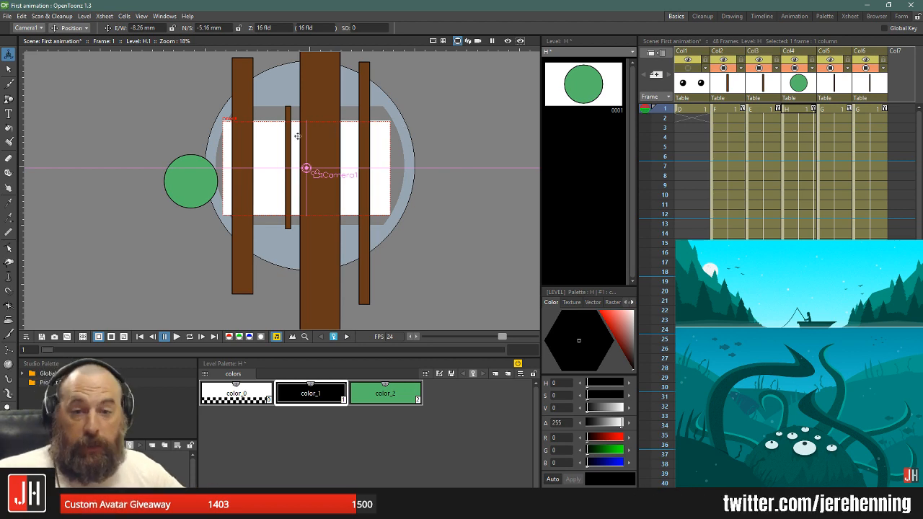
pyautogui.scroll(-1, 296, 147)
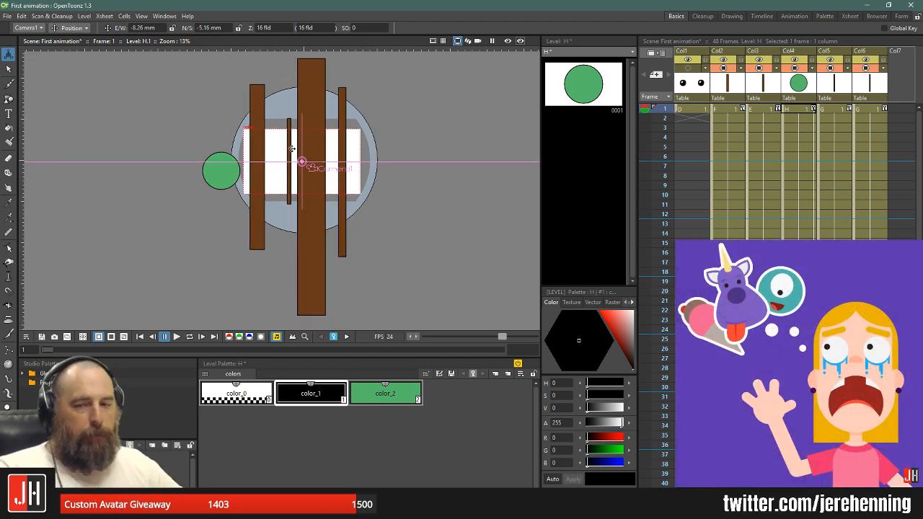
pyautogui.scroll(3, 289, 148)
pyautogui.scroll(-2, 286, 150)
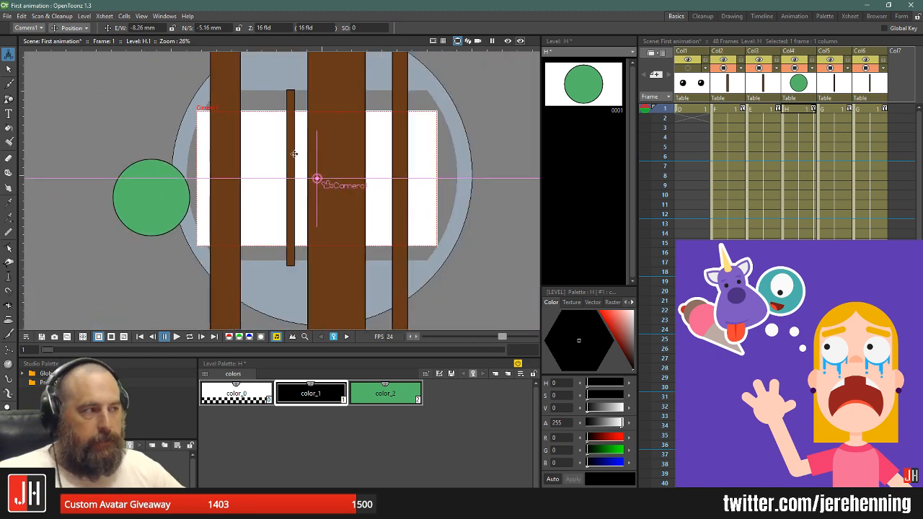
pyautogui.scroll(-1, 294, 154)
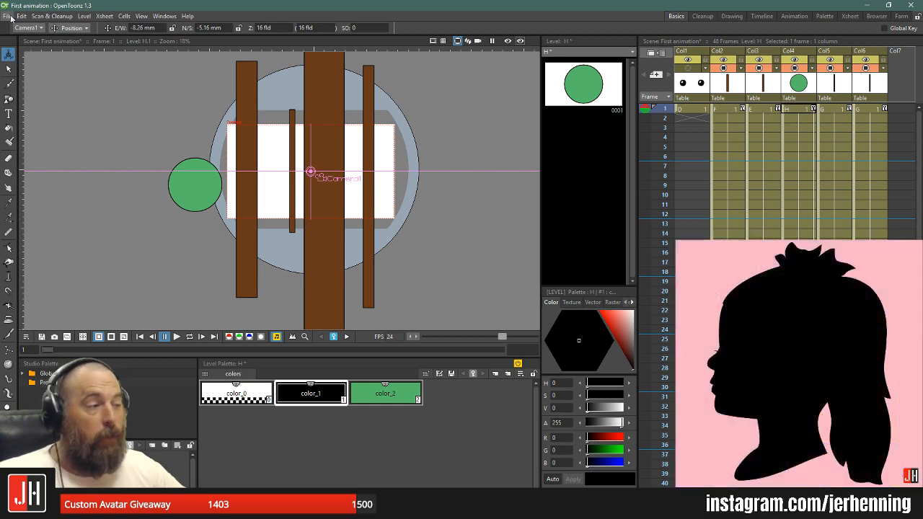
pyautogui.click(10, 17)
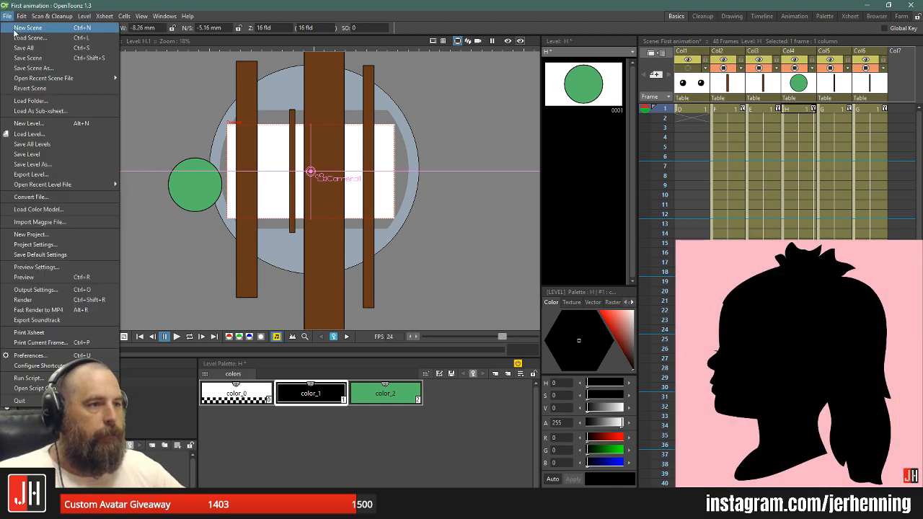
pyautogui.click(17, 39)
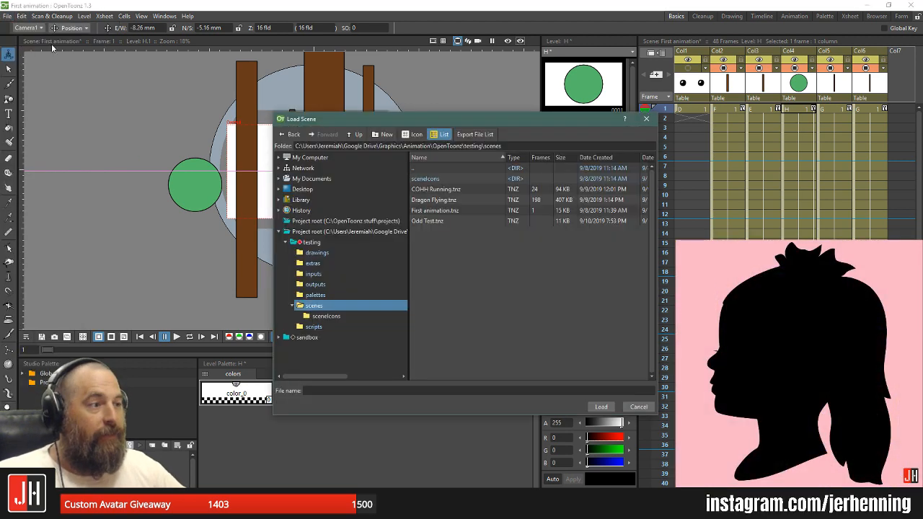
pyautogui.click(645, 119)
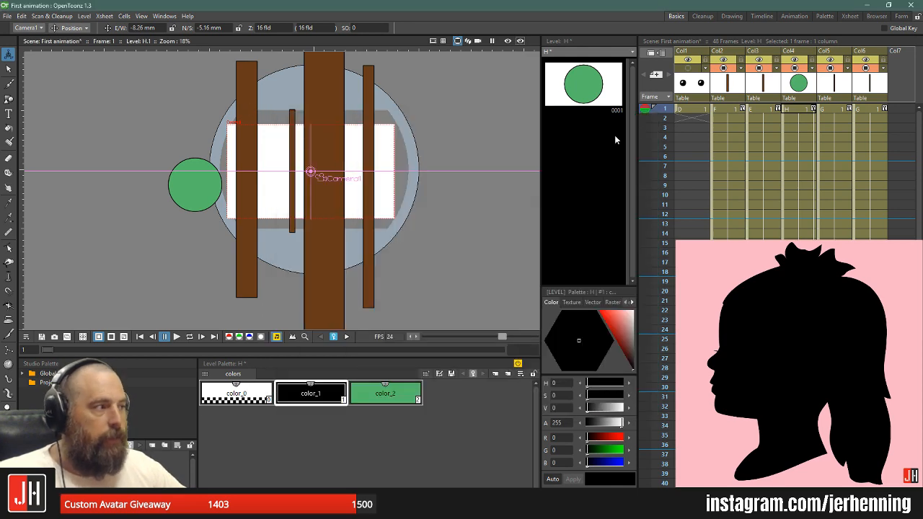
# - Load Dragon Flying.tnz from the scenes folder into Col7 at frame 1 and play the animation
pyautogui.click(900, 110)
pyautogui.rightClick(900, 111)
pyautogui.click(865, 116)
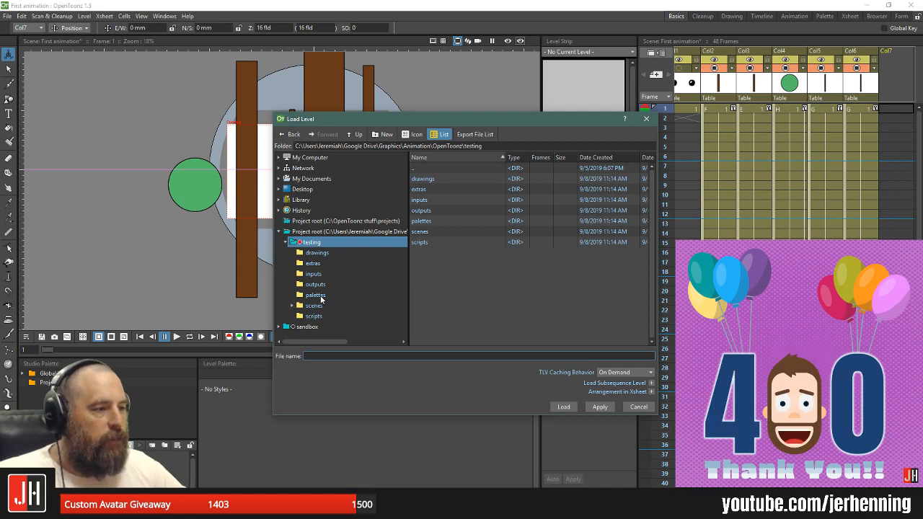
pyautogui.click(343, 307)
pyautogui.click(465, 203)
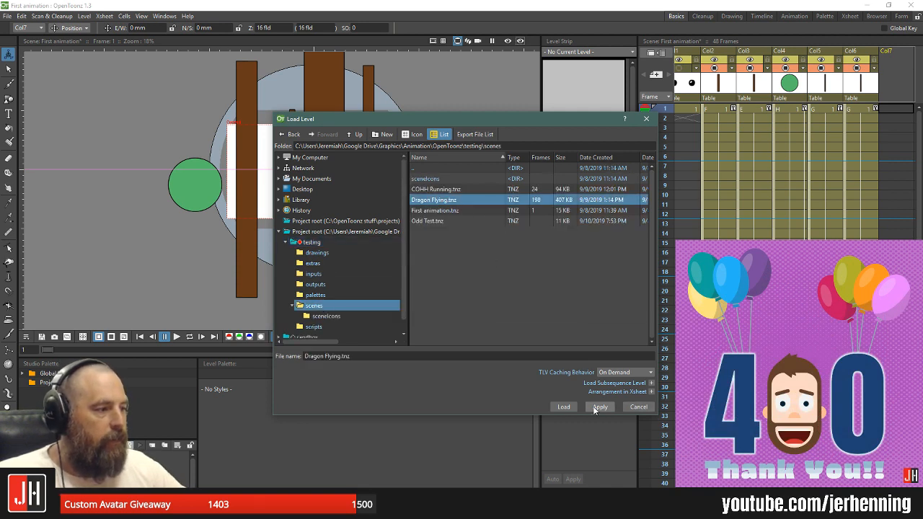
pyautogui.click(565, 407)
pyautogui.click(461, 269)
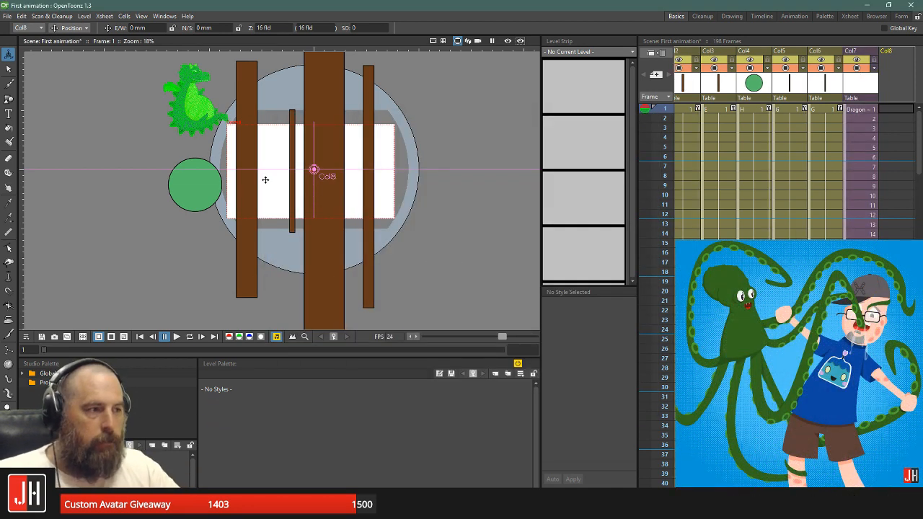
pyautogui.press('p')
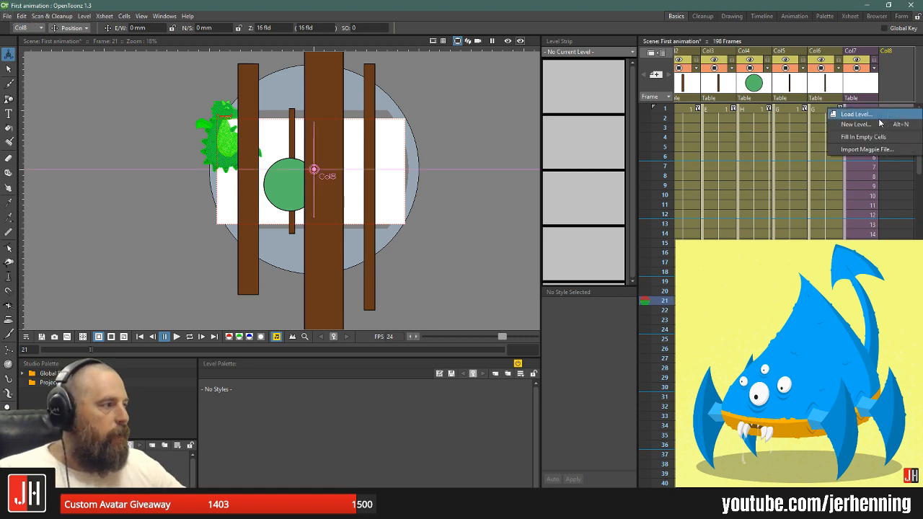
# - Load COHH Running.tnz into Col8, keeping the sub-xsheet's original camera settings
pyautogui.click(858, 116)
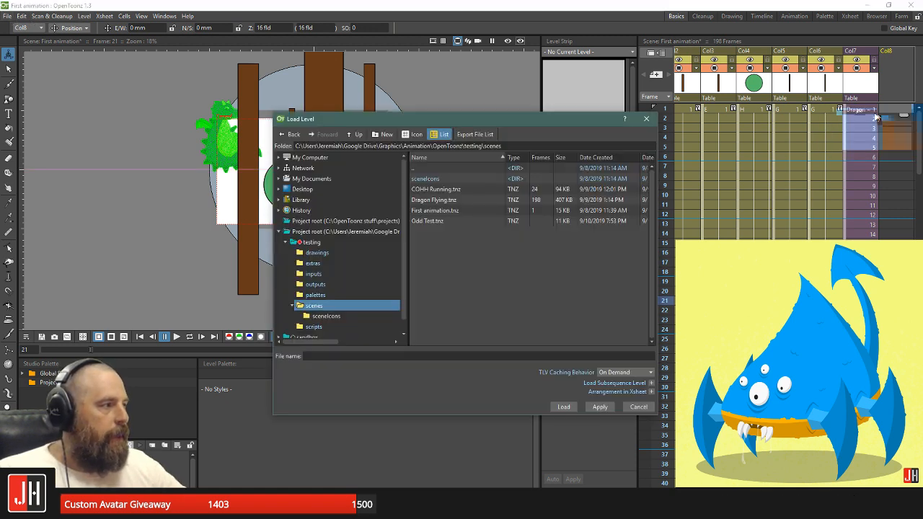
pyautogui.click(600, 406)
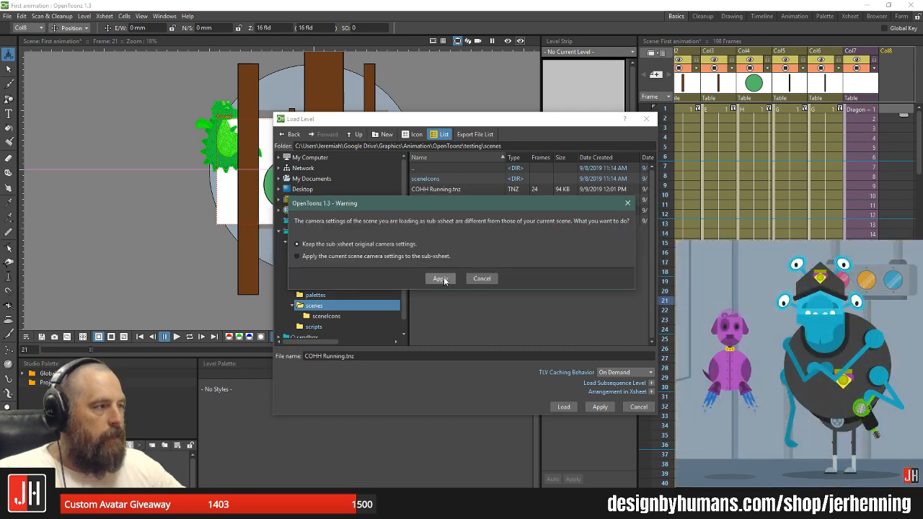
pyautogui.click(440, 280)
# - Select all the COHH Running cells in Col8 and move them up to start at frame 1
pyautogui.click(860, 301)
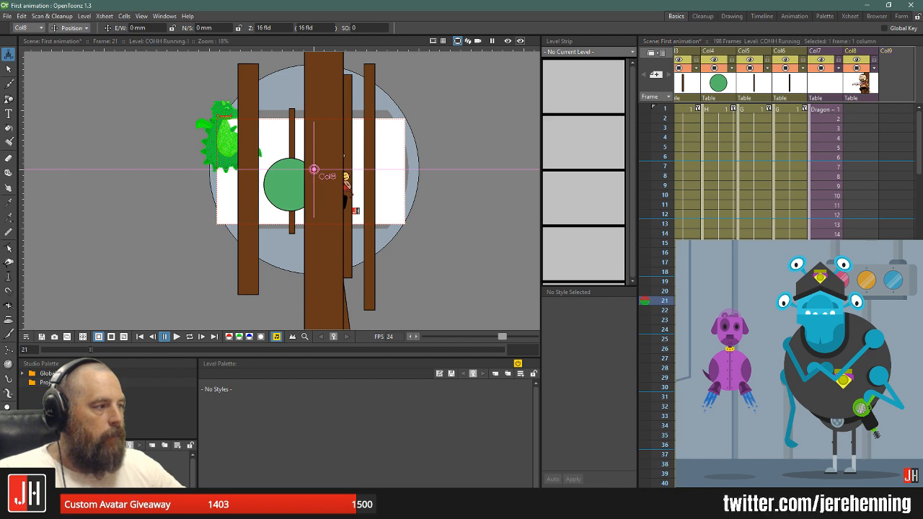
pyautogui.scroll(-4, 861, 301)
pyautogui.keyDown('shift'); pyautogui.click(861, 291); pyautogui.keyUp('shift')
pyautogui.scroll(4, 860, 252)
pyautogui.moveTo(847, 302); pyautogui.dragTo(853, 111)
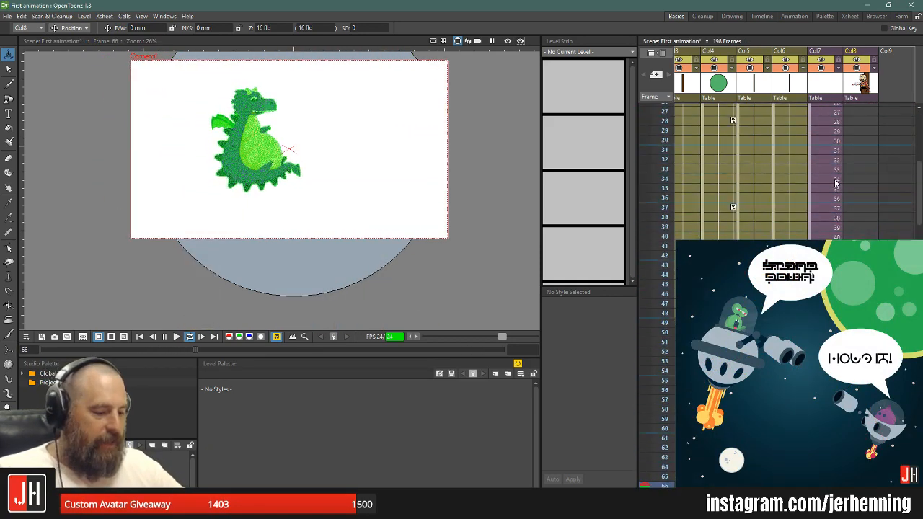
# - Place the COHH Running character at about 162.51 mm E/W and -8.13 mm N/S at frame 1 and play the animation
pyautogui.press('l')
pyautogui.scroll(6, 844, 178)
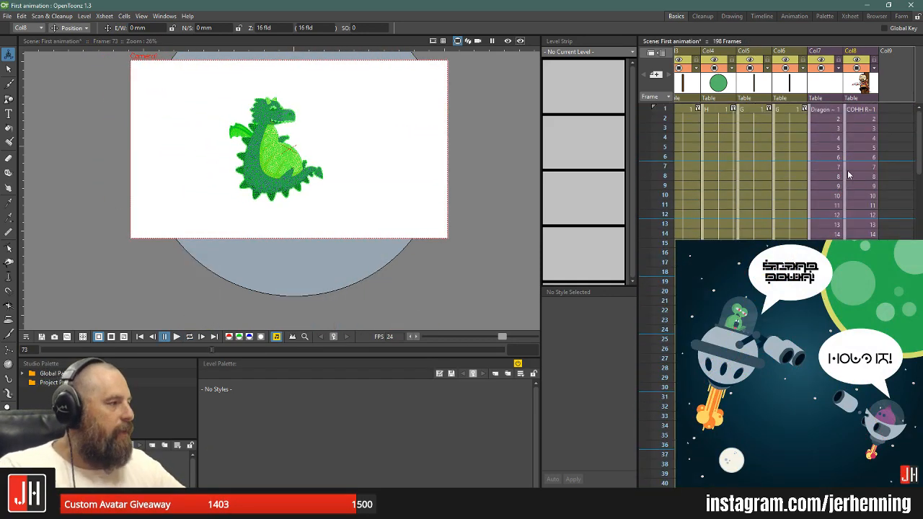
pyautogui.click(865, 112)
pyautogui.moveTo(417, 154); pyautogui.dragTo(408, 163)
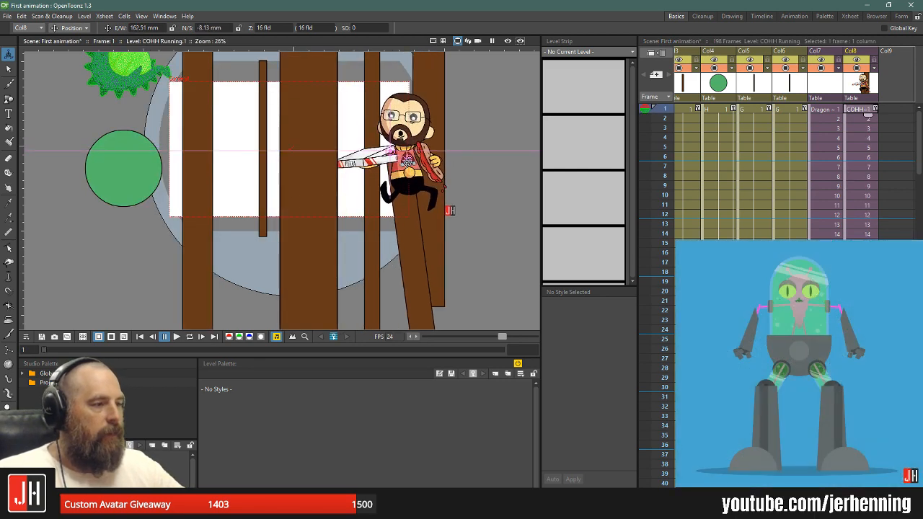
pyautogui.press('p')
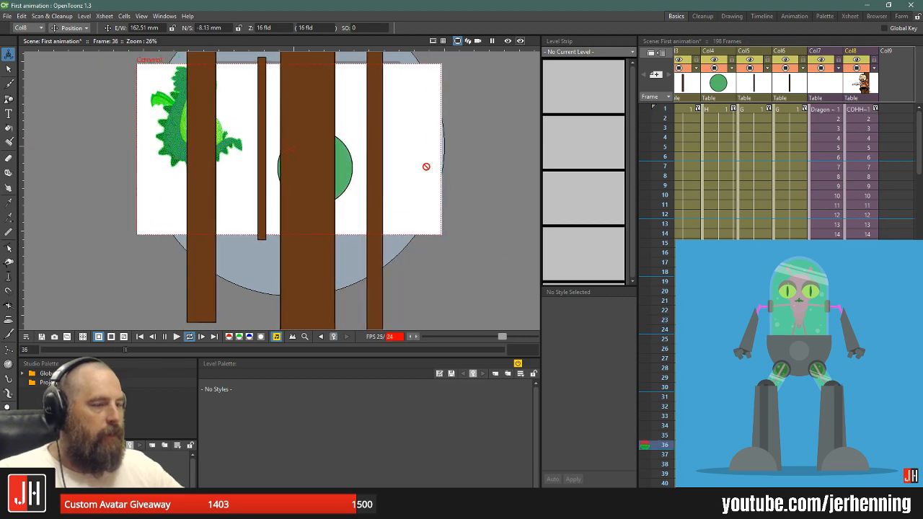
# - Load the saved scene First animation.tnz, discarding the changes to the current scene
pyautogui.click(7, 17)
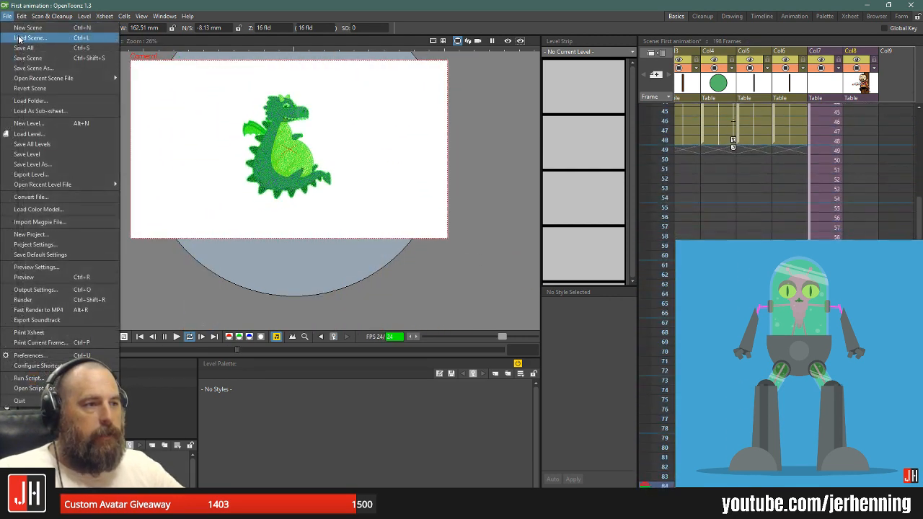
pyautogui.click(29, 37)
pyautogui.click(430, 210)
pyautogui.click(601, 406)
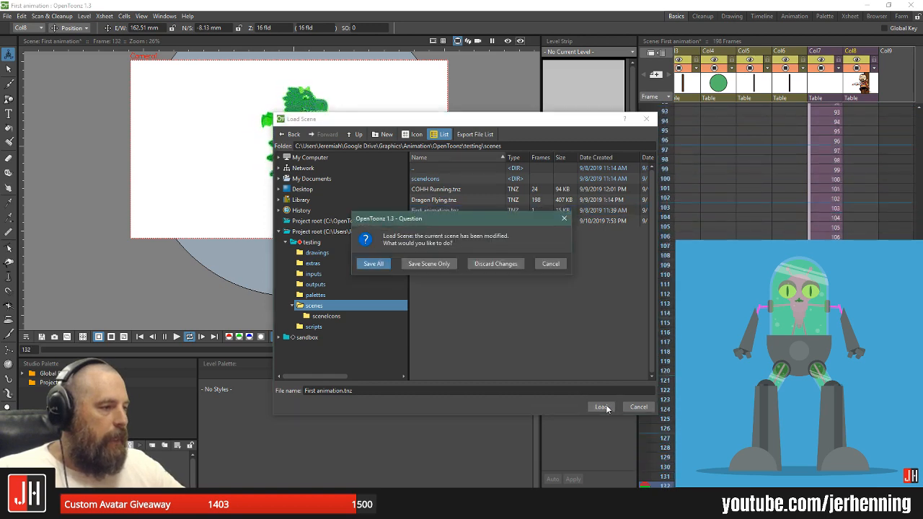
pyautogui.click(496, 264)
pyautogui.click(482, 285)
# - Examine the three drawn eyes in the viewer at several zoom levels
pyautogui.scroll(-9, 398, 218)
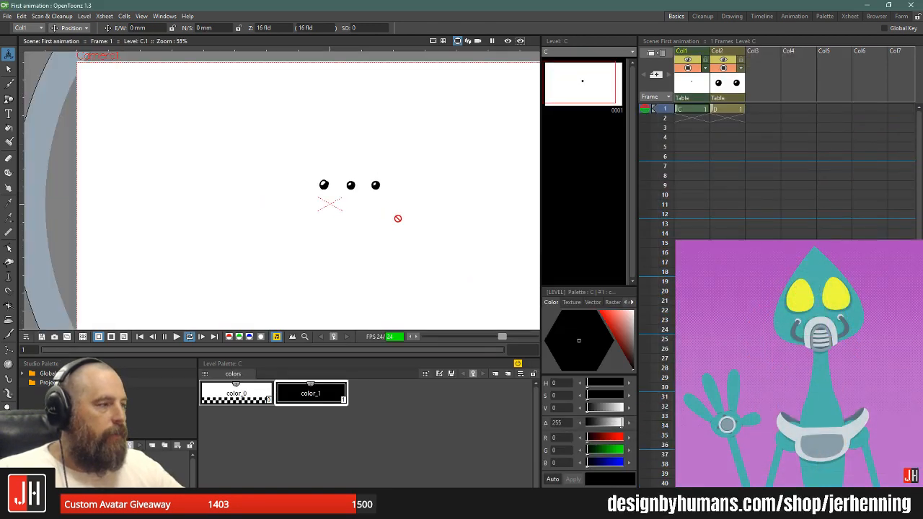
pyautogui.scroll(4, 336, 202)
pyautogui.scroll(-3, 338, 205)
pyautogui.scroll(1, 369, 209)
pyautogui.scroll(2, 356, 171)
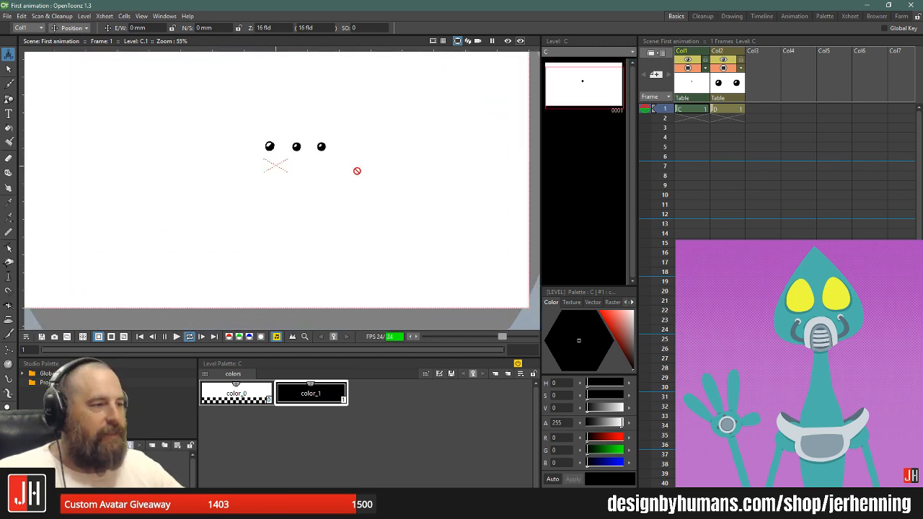
pyautogui.scroll(4, 266, 154)
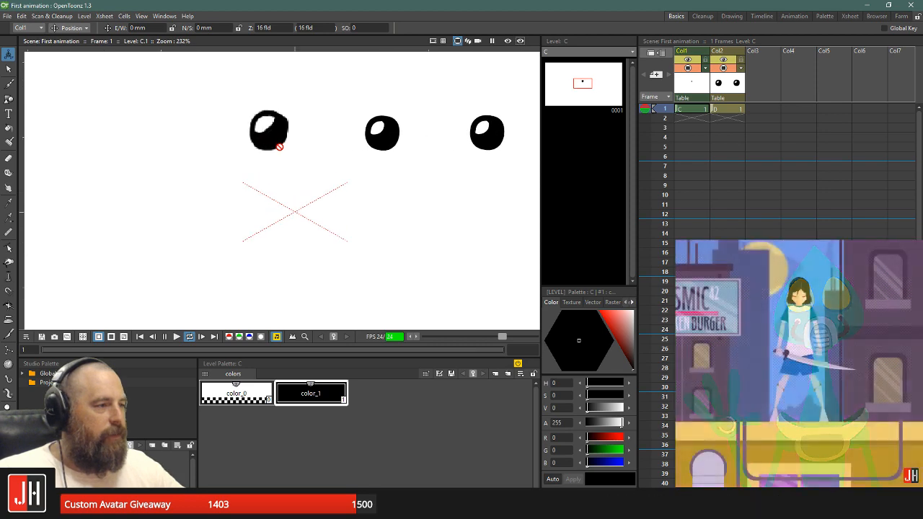
pyautogui.scroll(-2, 283, 151)
pyautogui.scroll(5, 286, 186)
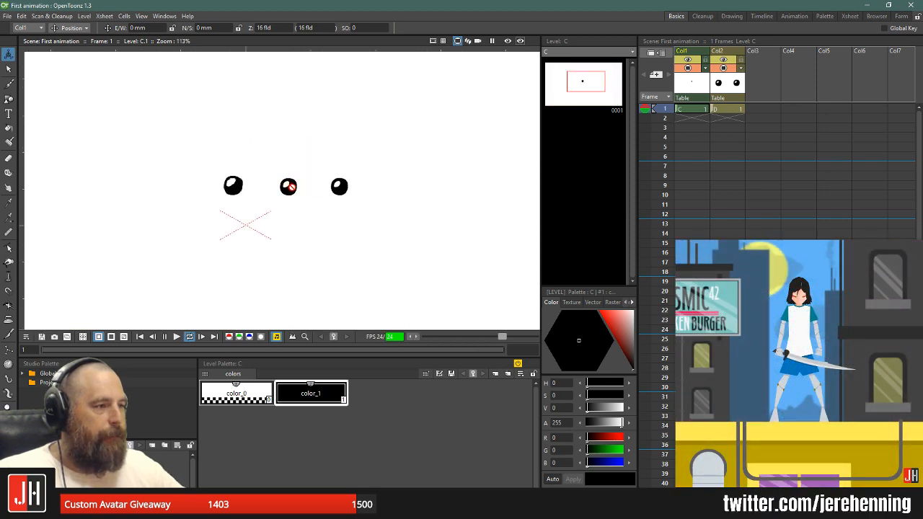
# - Try to work on the eyes in Col2 and Col1 with the Selection and Animate tools
pyautogui.click(725, 83)
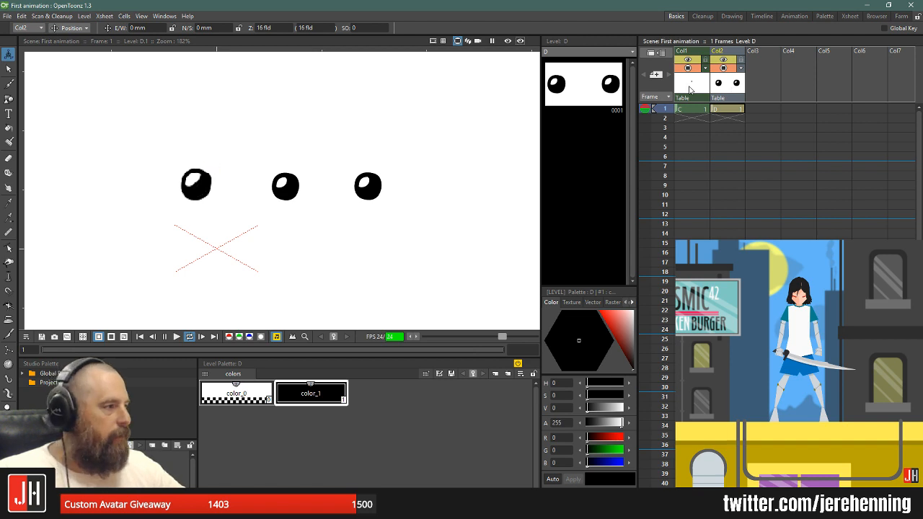
pyautogui.click(9, 69)
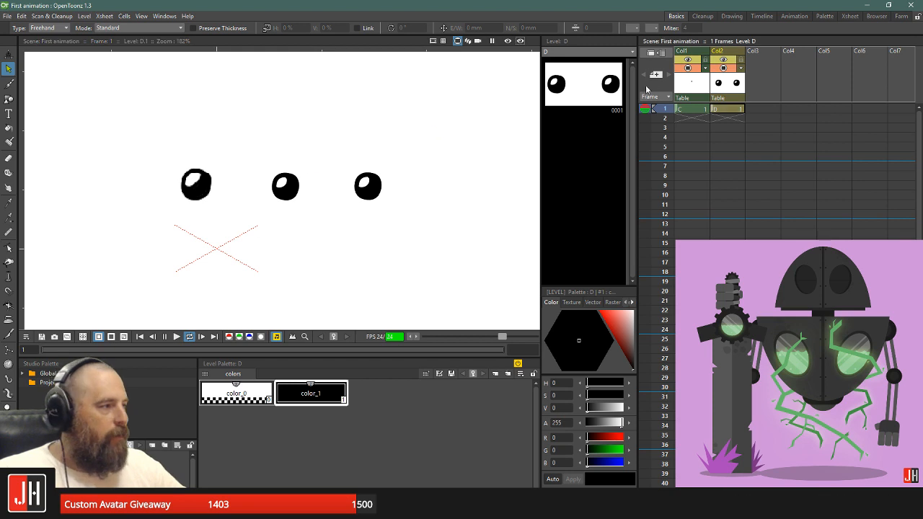
pyautogui.click(687, 89)
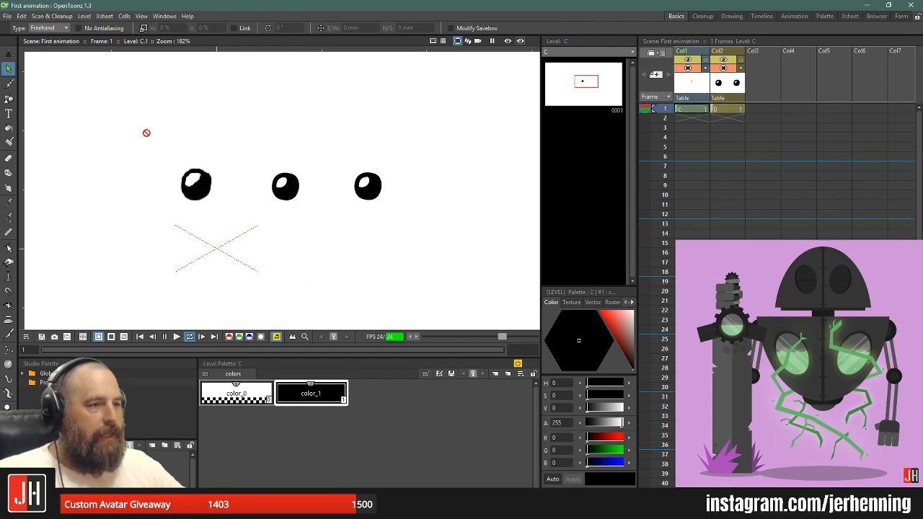
pyautogui.click(8, 55)
pyautogui.scroll(-5, 257, 145)
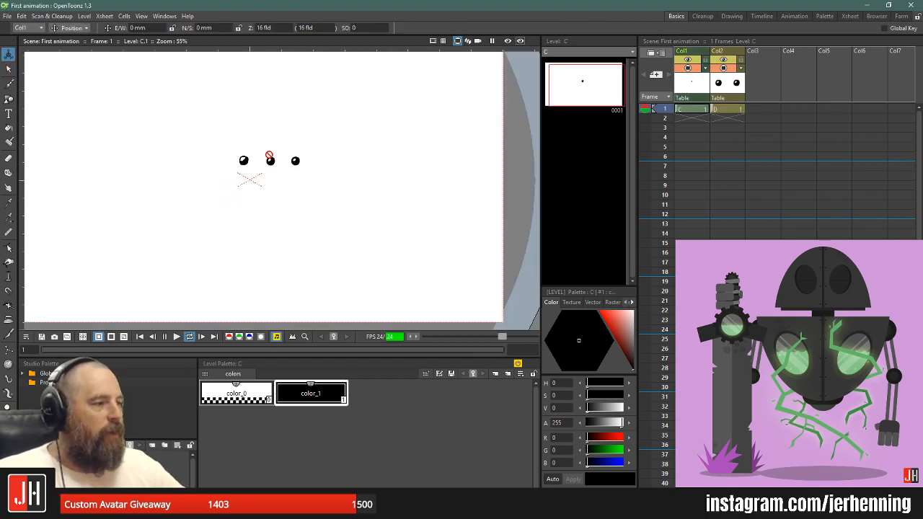
pyautogui.click(722, 85)
pyautogui.scroll(-3, 285, 149)
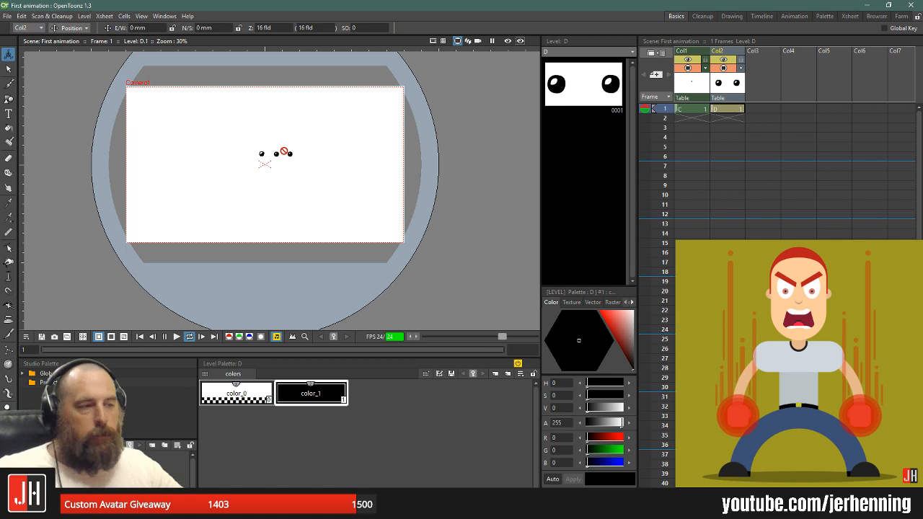
pyautogui.scroll(2, 285, 151)
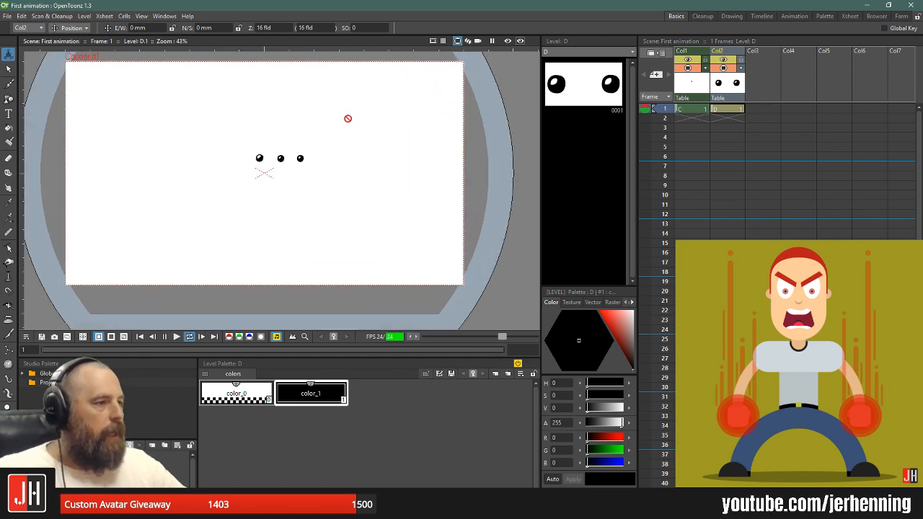
pyautogui.scroll(1, 290, 139)
# - Quit and restart OpenToonz, and reopen the First animation scene from the startup window
pyautogui.click(7, 16)
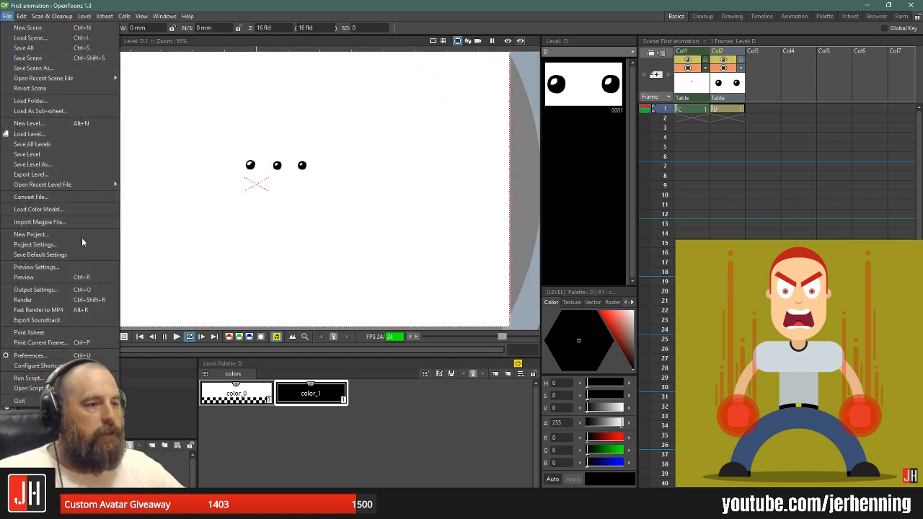
pyautogui.click(19, 401)
pyautogui.scroll(-2, 367, 251)
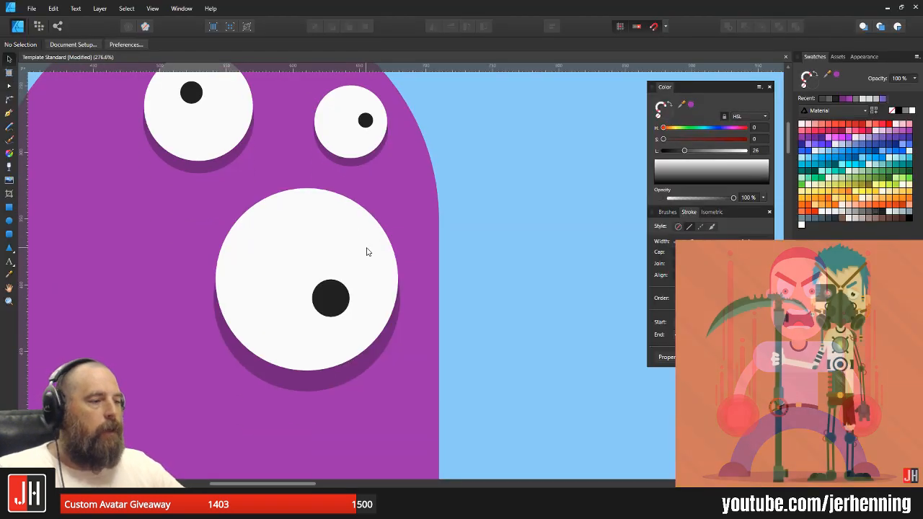
pyautogui.scroll(-5, 366, 252)
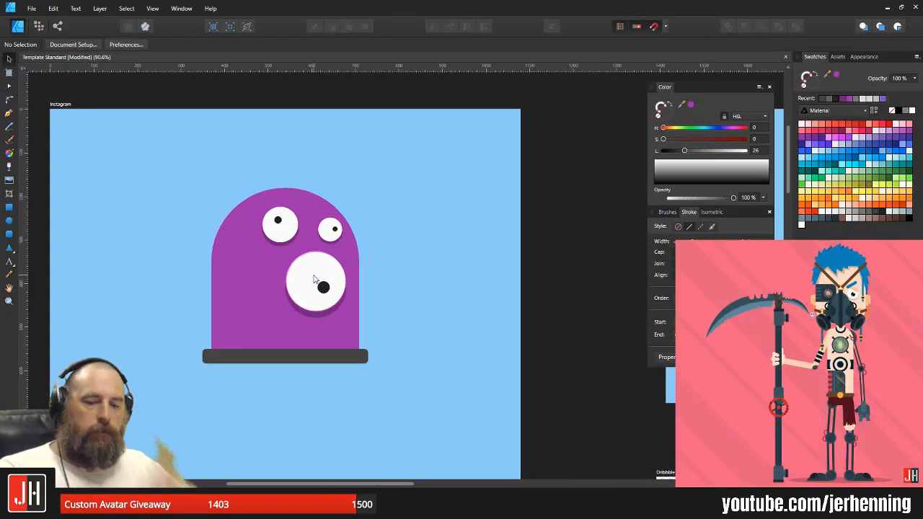
pyautogui.press('super')
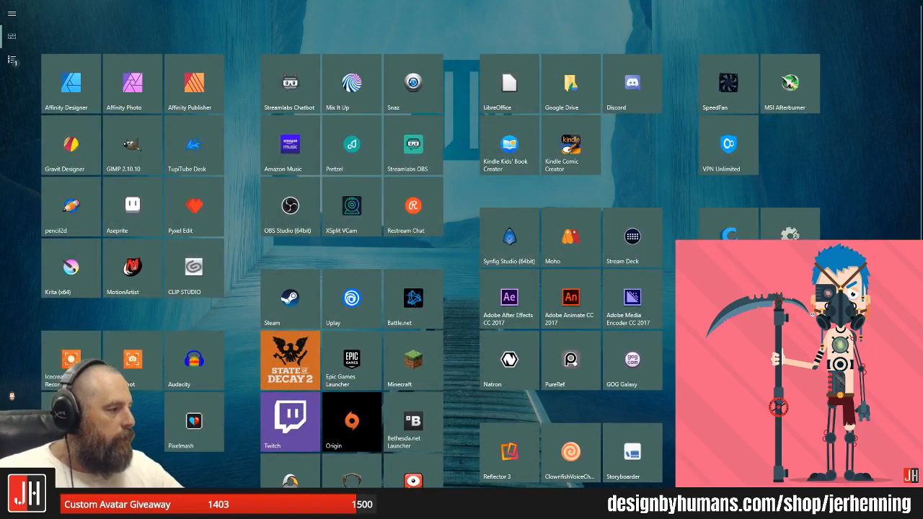
pyautogui.click(133, 421)
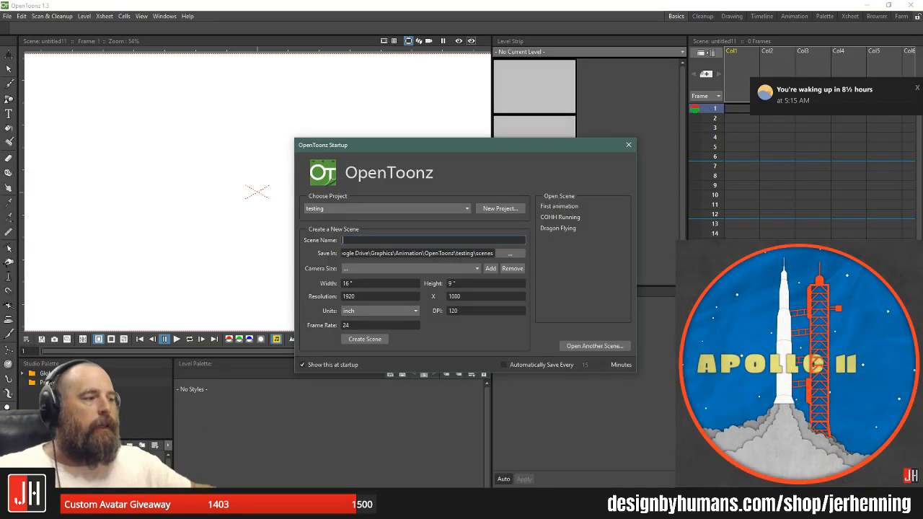
pyautogui.click(580, 209)
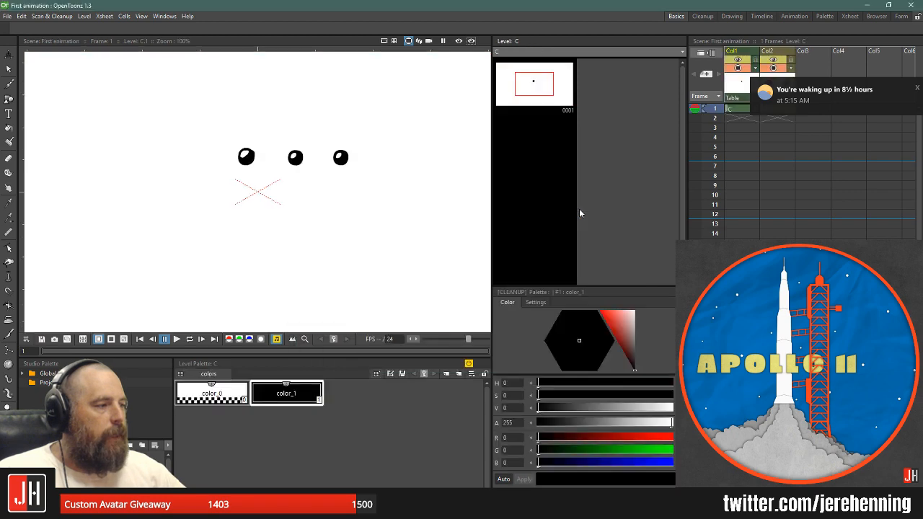
# - Move the single eye on the Col1 level farther left with the Selection tool and deselect it
pyautogui.click(8, 68)
pyautogui.moveTo(267, 130)
pyautogui.mouseDown()
pyautogui.moveTo(200, 171)
pyautogui.moveTo(261, 123)
pyautogui.moveTo(181, 167)
pyautogui.moveTo(151, 153)
pyautogui.mouseUp()
pyautogui.scroll(2, 246, 155)
pyautogui.click(328, 118)
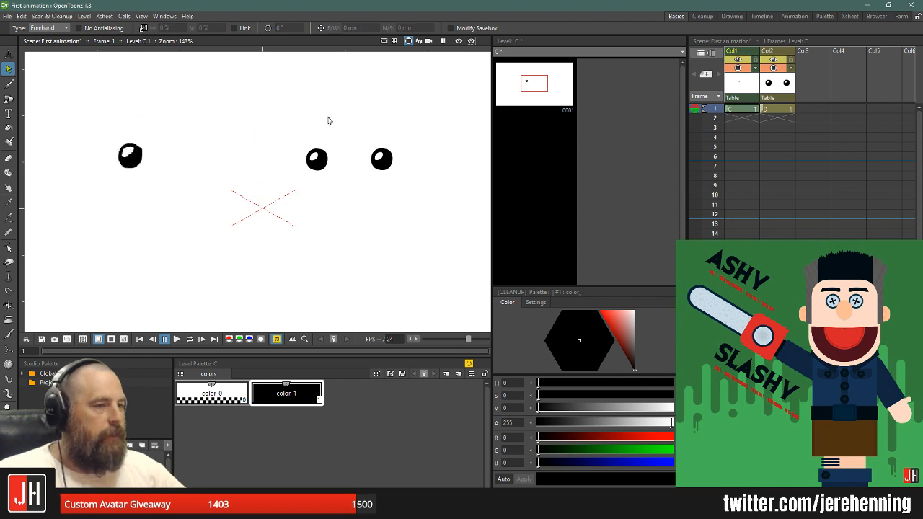
pyautogui.scroll(-1, 330, 117)
# - Try a freehand brush stroke below the eyes on the Col2 level and undo it
pyautogui.click(769, 84)
pyautogui.click(9, 84)
pyautogui.moveTo(284, 245)
pyautogui.mouseDown()
pyautogui.moveTo(308, 77)
pyautogui.moveTo(415, 227)
pyautogui.mouseUp()
pyautogui.hotkey('ctrl', 'z')
pyautogui.moveTo(404, 174); pyautogui.dragTo(346, 211)
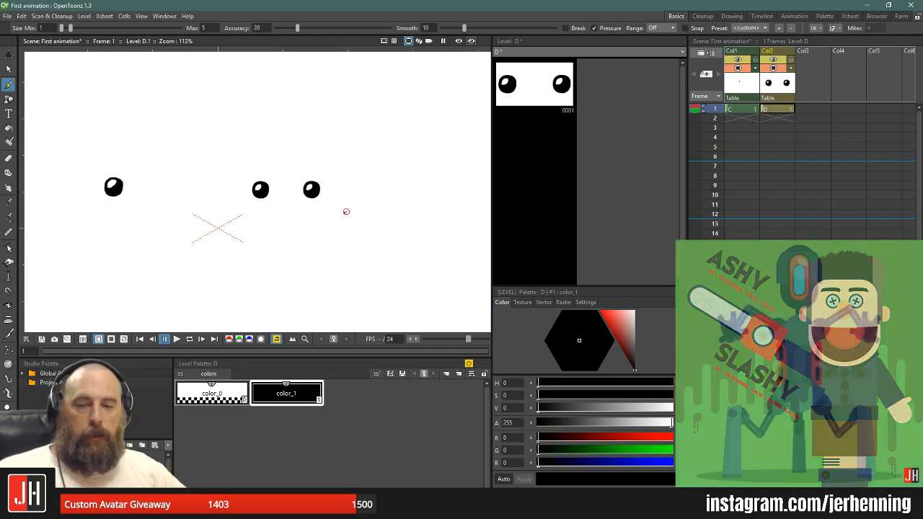
# - Try several freehand brush strokes around and below the pair of eyes on the Col2 level, undoing each one
pyautogui.moveTo(240, 247)
pyautogui.mouseDown()
pyautogui.moveTo(246, 155)
pyautogui.moveTo(324, 226)
pyautogui.mouseUp()
pyautogui.hotkey('ctrl', 'z')
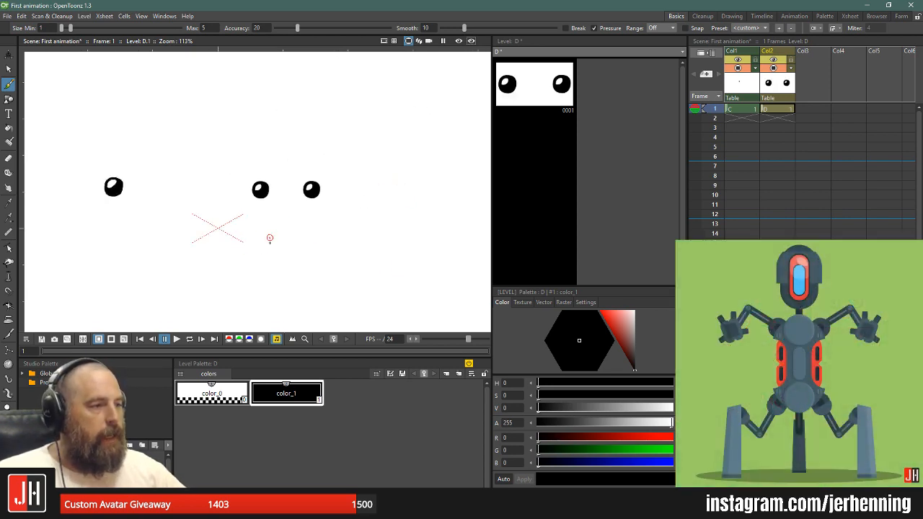
pyautogui.moveTo(238, 139)
pyautogui.mouseDown()
pyautogui.moveTo(331, 202)
pyautogui.moveTo(309, 249)
pyautogui.mouseUp()
pyautogui.hotkey('ctrl', 'z')
pyautogui.moveTo(246, 236)
pyautogui.mouseDown()
pyautogui.moveTo(395, 199)
pyautogui.moveTo(366, 282)
pyautogui.mouseUp()
pyautogui.hotkey('ctrl', 'z')
pyautogui.scroll(3, 260, 181)
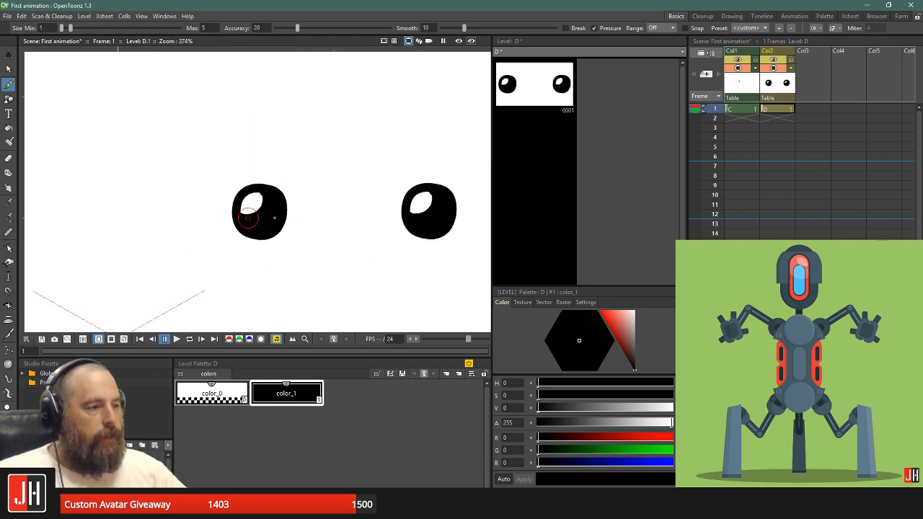
pyautogui.scroll(-2, 281, 216)
pyautogui.scroll(-3, 282, 216)
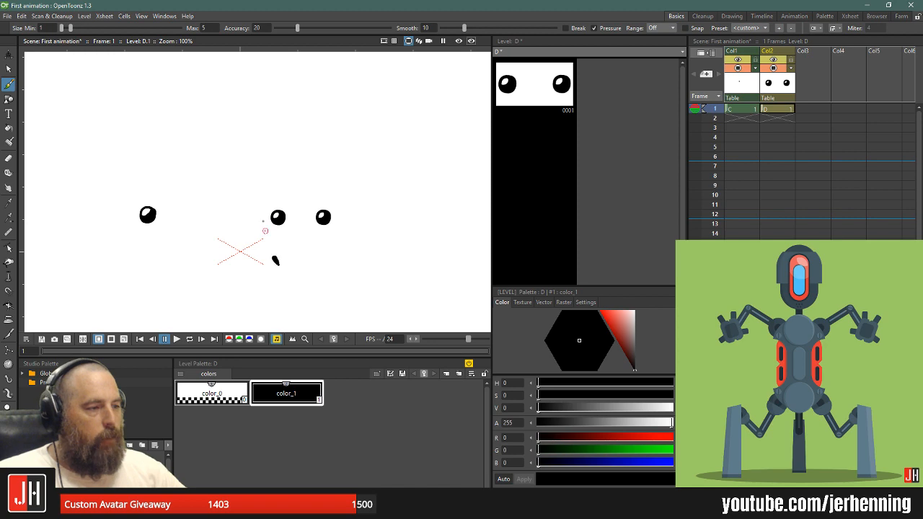
pyautogui.moveTo(277, 264)
pyautogui.mouseDown()
pyautogui.moveTo(378, 166)
pyautogui.moveTo(378, 276)
pyautogui.mouseUp()
pyautogui.hotkey('ctrl', 'z')
pyautogui.hotkey('ctrl', 'y')
pyautogui.hotkey('ctrl', 'z')
# - Paint two slanted eyebrows above the pair of eyes and a short slanted mouth below, and undo a wide curved stroke beneath them
pyautogui.moveTo(263, 203)
pyautogui.mouseDown()
pyautogui.moveTo(287, 195)
pyautogui.moveTo(354, 207)
pyautogui.mouseUp()
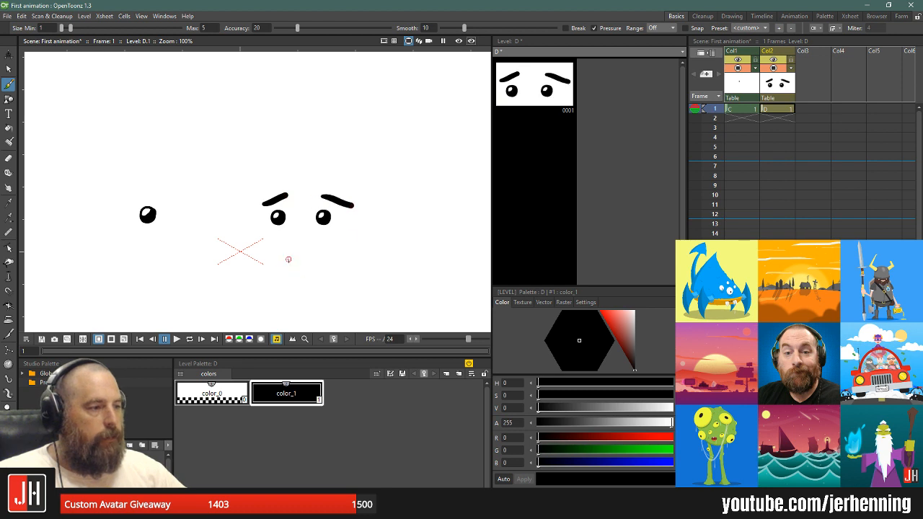
pyautogui.moveTo(292, 273); pyautogui.dragTo(321, 264)
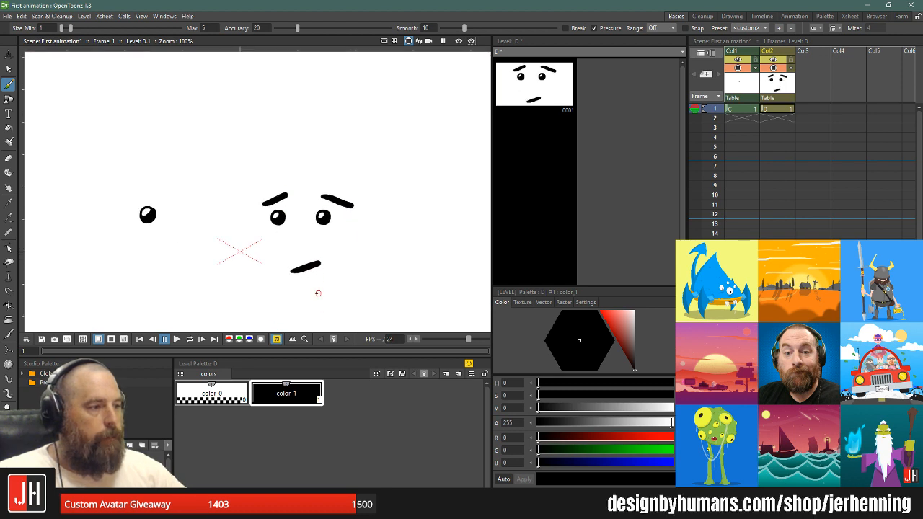
pyautogui.moveTo(254, 295)
pyautogui.mouseDown()
pyautogui.moveTo(299, 310)
pyautogui.moveTo(393, 292)
pyautogui.mouseUp()
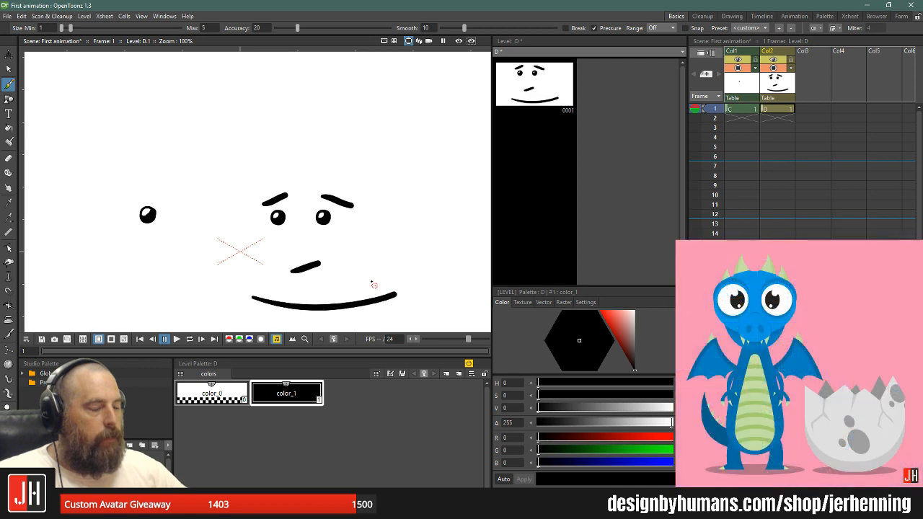
pyautogui.hotkey('ctrl', 'z')
# - Paint four brush strokes crossing each other like a hash sign in the empty area above and right of the face
pyautogui.scroll(-2, 345, 251)
pyautogui.scroll(2, 209, 170)
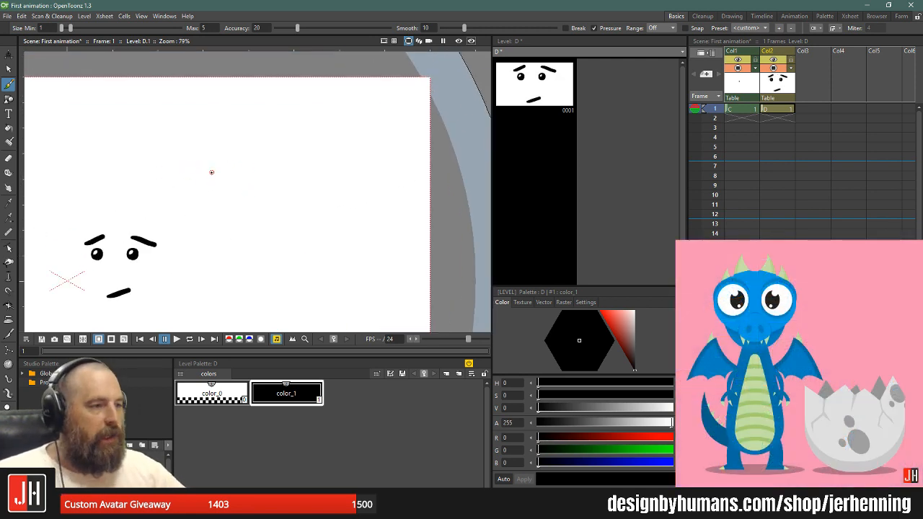
pyautogui.moveTo(250, 165); pyautogui.dragTo(302, 151)
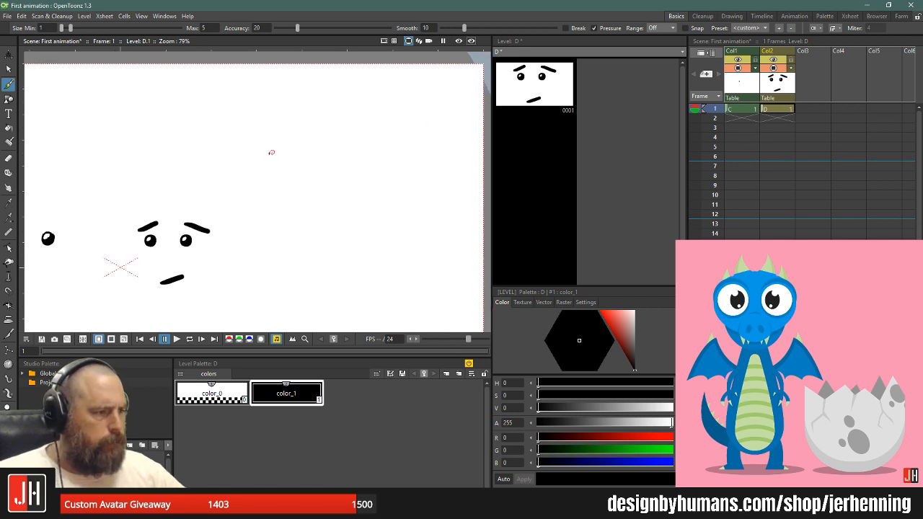
pyautogui.moveTo(264, 173)
pyautogui.mouseDown()
pyautogui.moveTo(333, 126)
pyautogui.moveTo(323, 132)
pyautogui.moveTo(340, 172)
pyautogui.moveTo(303, 191)
pyautogui.mouseUp()
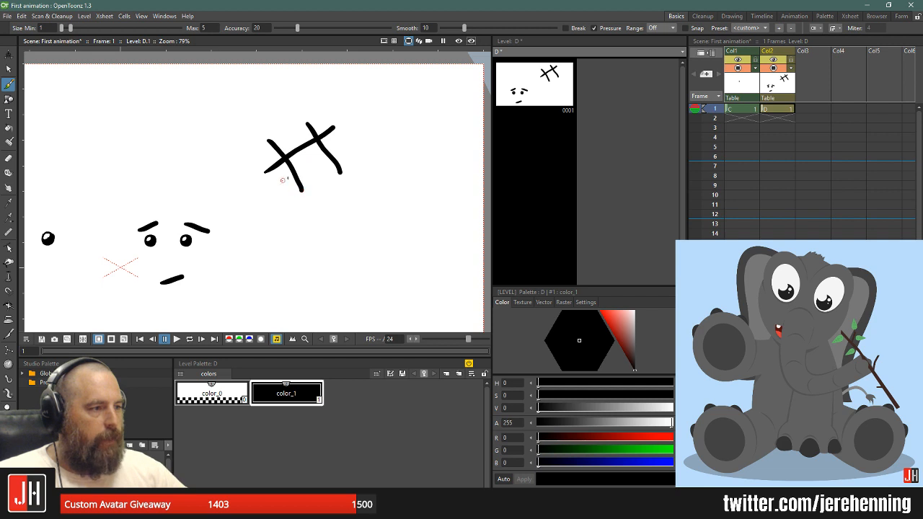
pyautogui.moveTo(355, 143); pyautogui.dragTo(356, 144)
# - Set the Selection tool's type to Rectangular and select the four crossing strokes
pyautogui.press('s')
pyautogui.hotkey('ctrl', 'a')
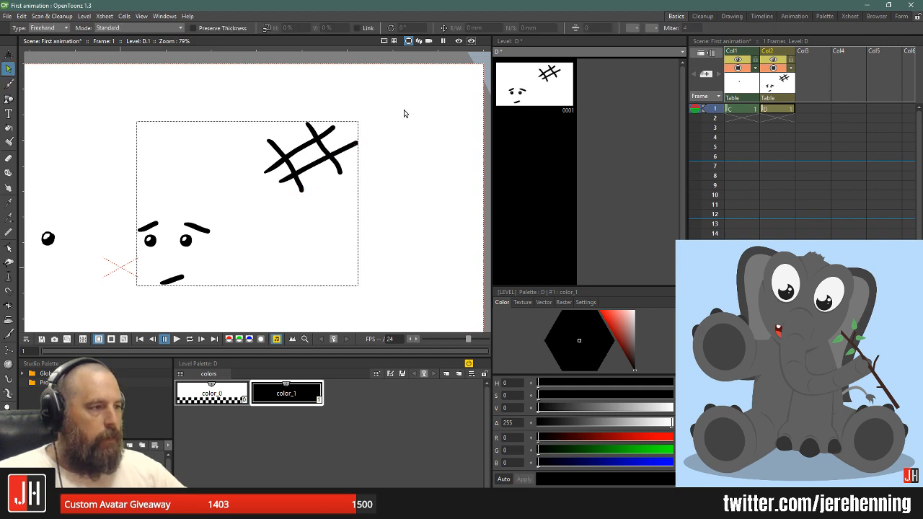
pyautogui.moveTo(243, 199); pyautogui.dragTo(303, 209)
pyautogui.click(48, 28)
pyautogui.click(47, 35)
pyautogui.moveTo(227, 86); pyautogui.dragTo(385, 218)
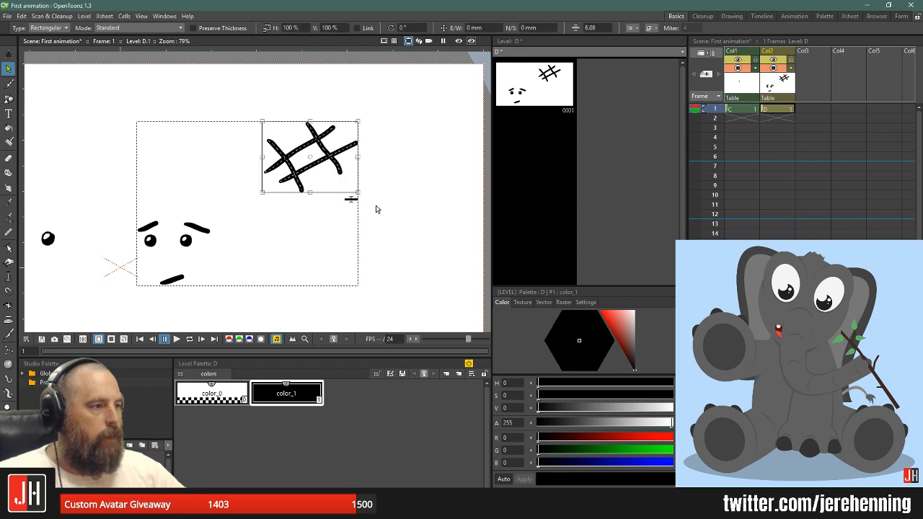
# - Trim the overhanging ends of the selected crossing strokes to leave a closed four-sided outline, and deselect it
pyautogui.rightClick(333, 149)
pyautogui.click(351, 158)
pyautogui.scroll(4, 322, 170)
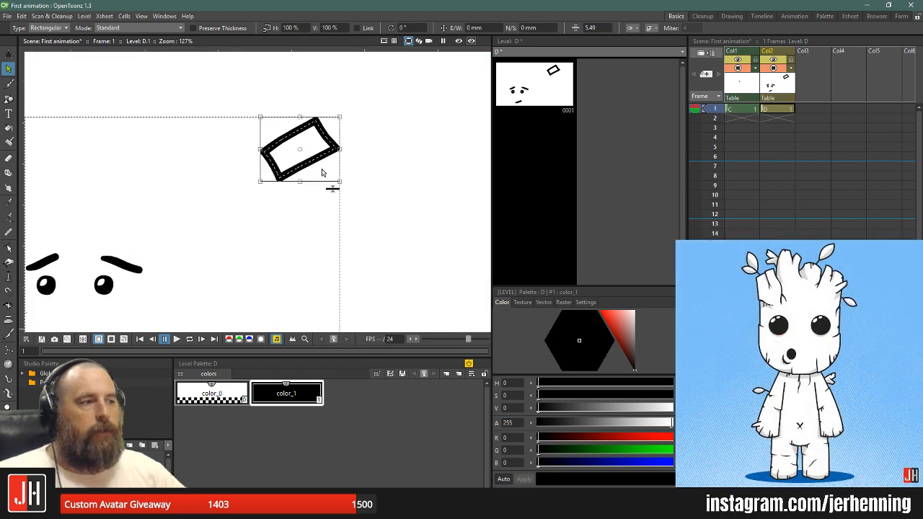
pyautogui.click(387, 167)
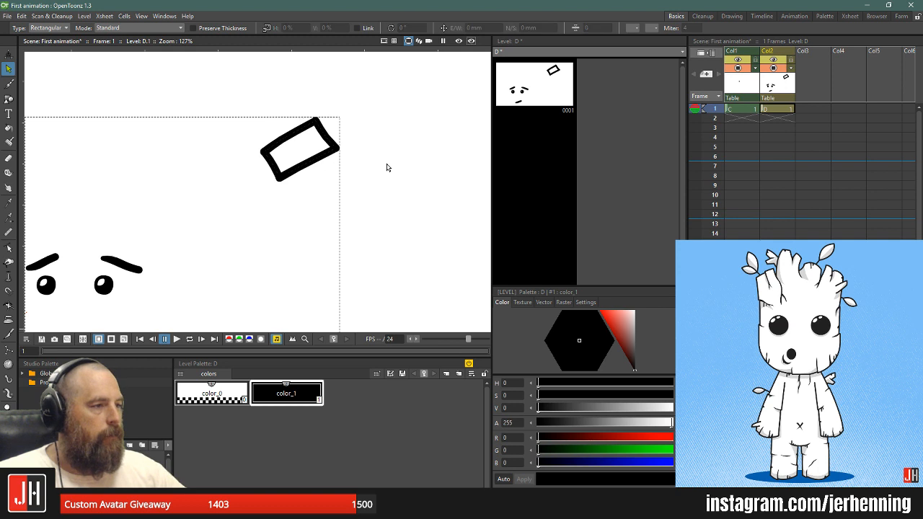
# - Scale the tilted rectangle up to 217.7% and rotate it by -28.62° so its edges lie level
pyautogui.scroll(-3, 377, 177)
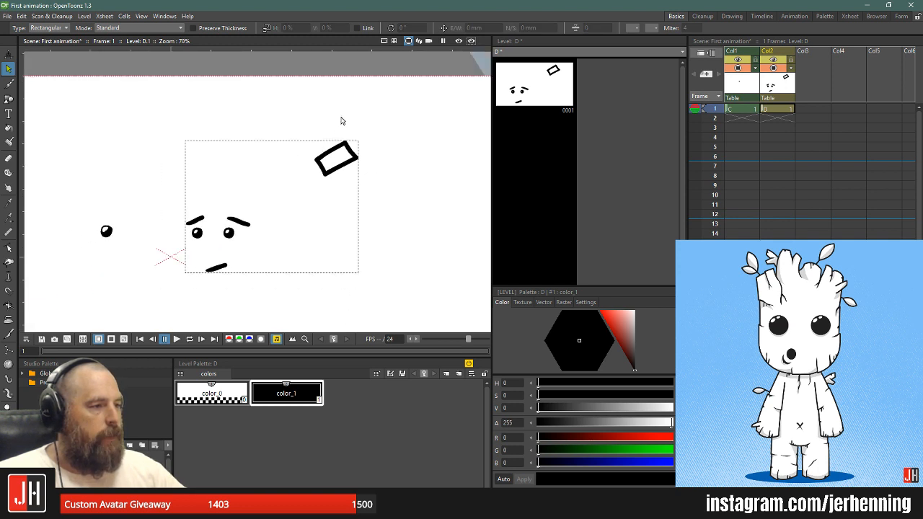
pyautogui.moveTo(284, 109); pyautogui.dragTo(405, 224)
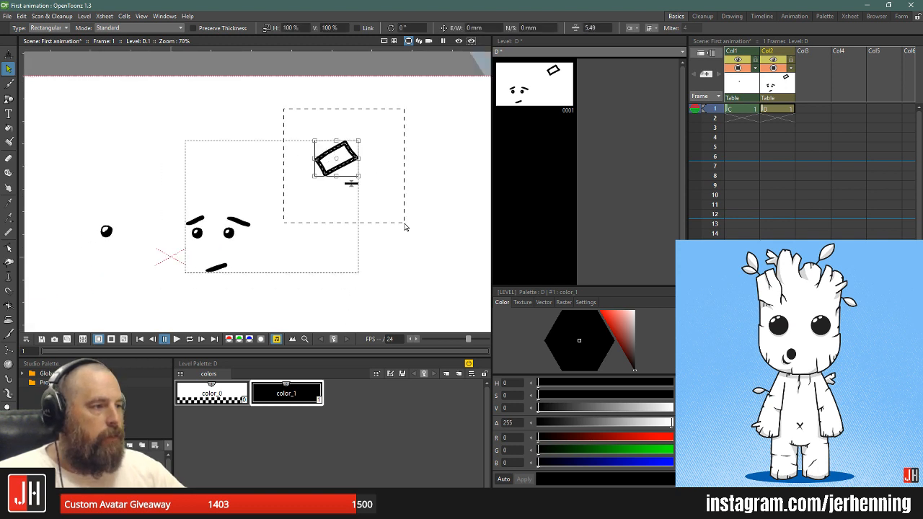
pyautogui.scroll(1, 345, 157)
pyautogui.moveTo(341, 138)
pyautogui.mouseDown()
pyautogui.moveTo(368, 211)
pyautogui.moveTo(464, 124)
pyautogui.moveTo(367, 138)
pyautogui.moveTo(431, 171)
pyautogui.moveTo(456, 148)
pyautogui.mouseUp()
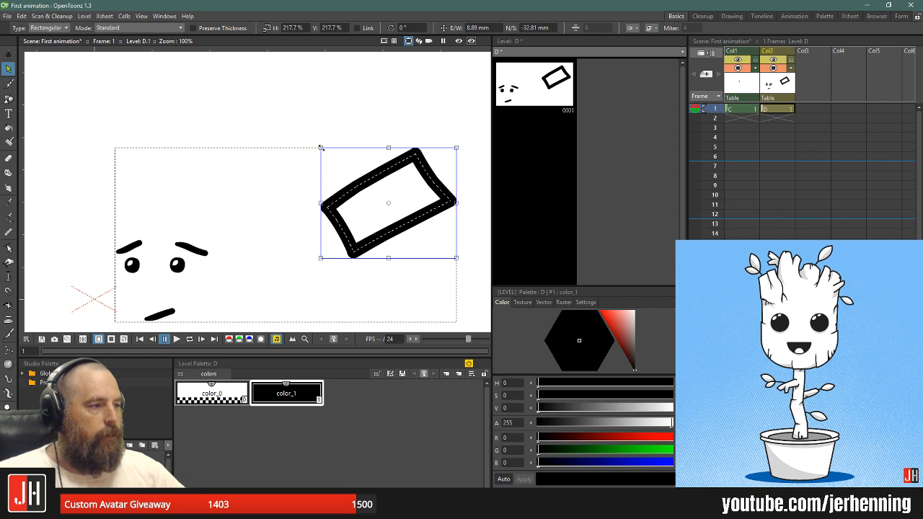
pyautogui.moveTo(319, 145); pyautogui.dragTo(349, 122)
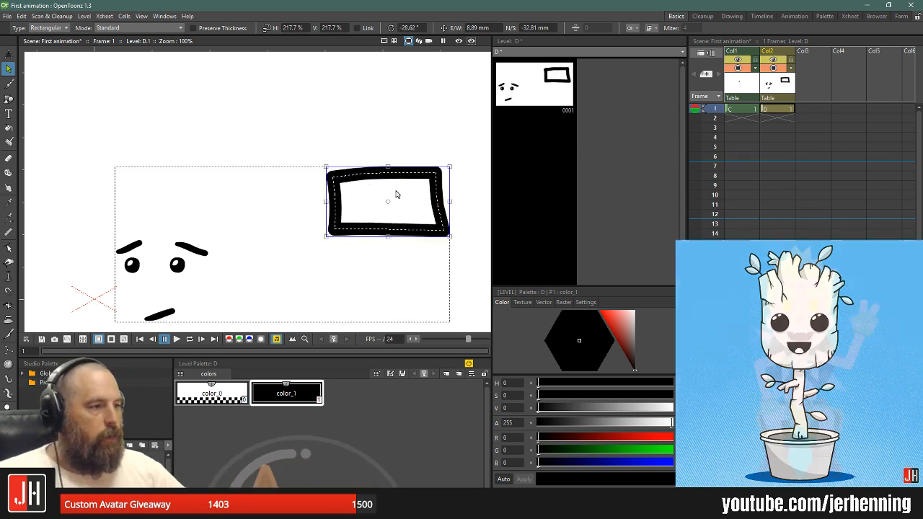
# - Move the whole rectangle by -50.8 mm horizontally and 37.25 mm vertically, placing it above the face
pyautogui.click(386, 193)
pyautogui.click(375, 172)
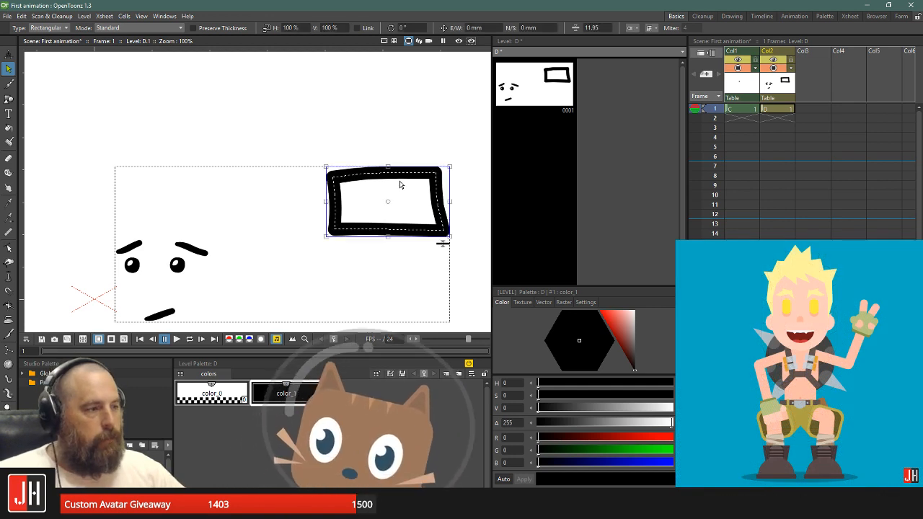
pyautogui.moveTo(393, 174); pyautogui.dragTo(277, 90)
pyautogui.scroll(-2, 289, 137)
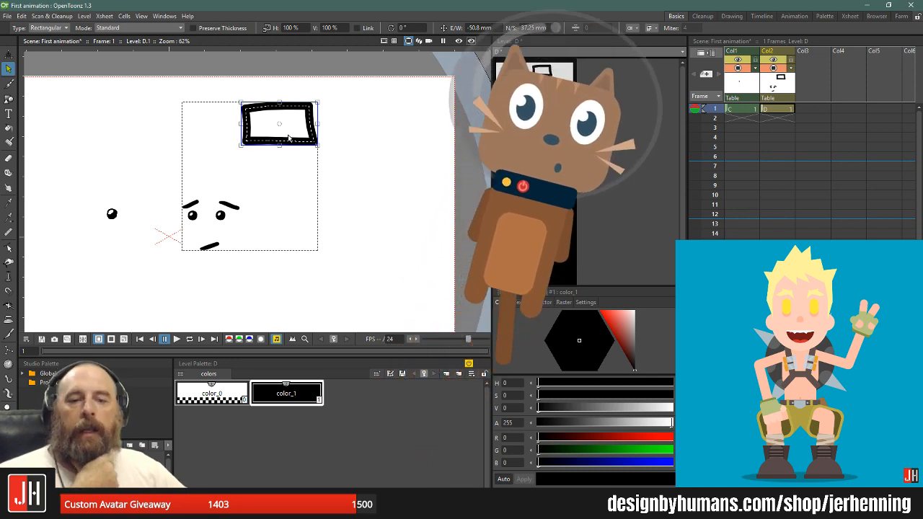
pyautogui.scroll(2, 262, 142)
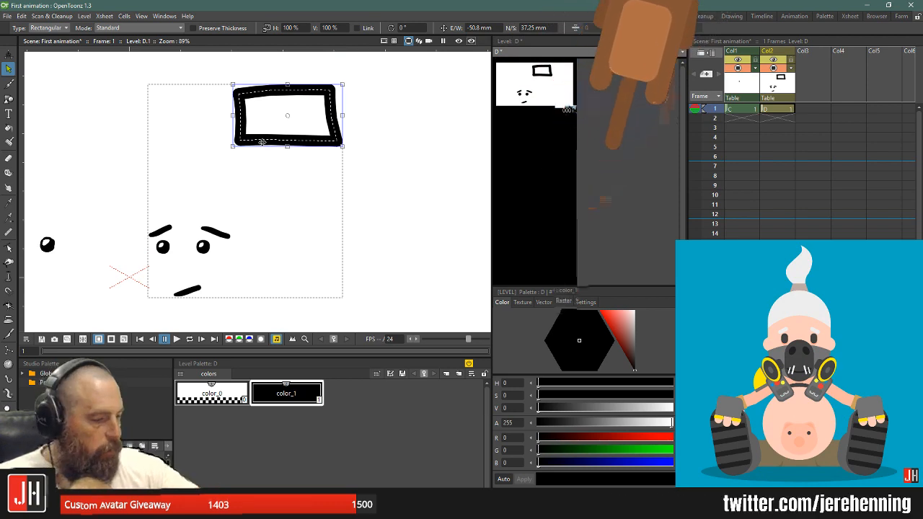
pyautogui.scroll(-3, 262, 142)
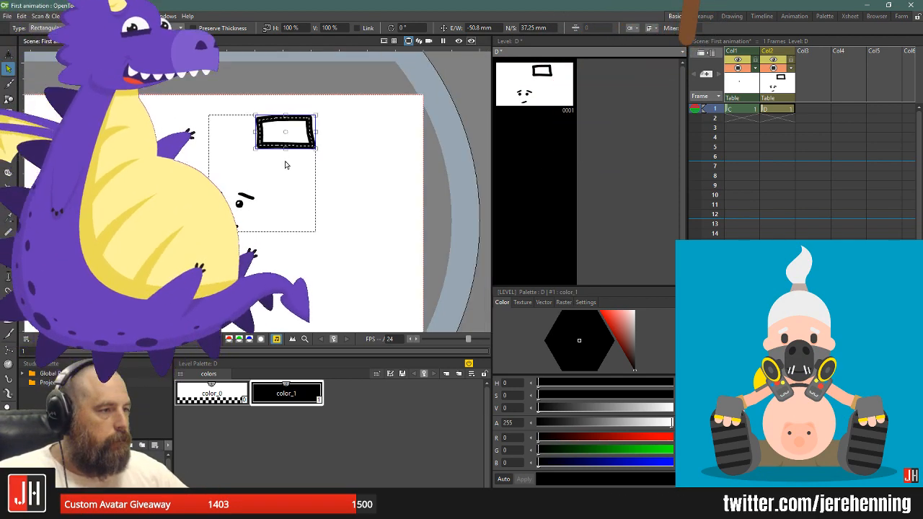
# - Delete the rectangle above the face
pyautogui.moveTo(262, 142); pyautogui.dragTo(301, 159)
pyautogui.click(329, 175)
pyautogui.click(331, 164)
pyautogui.press('Delete')
# - Delete the face's mouth stroke and both eyebrows, keeping only the two eyes
pyautogui.scroll(2, 292, 205)
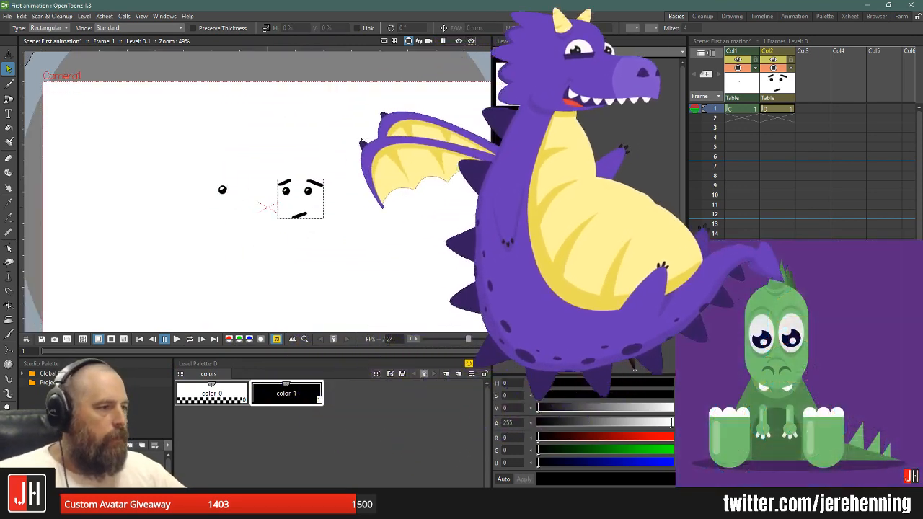
pyautogui.scroll(1, 302, 227)
pyautogui.click(303, 228)
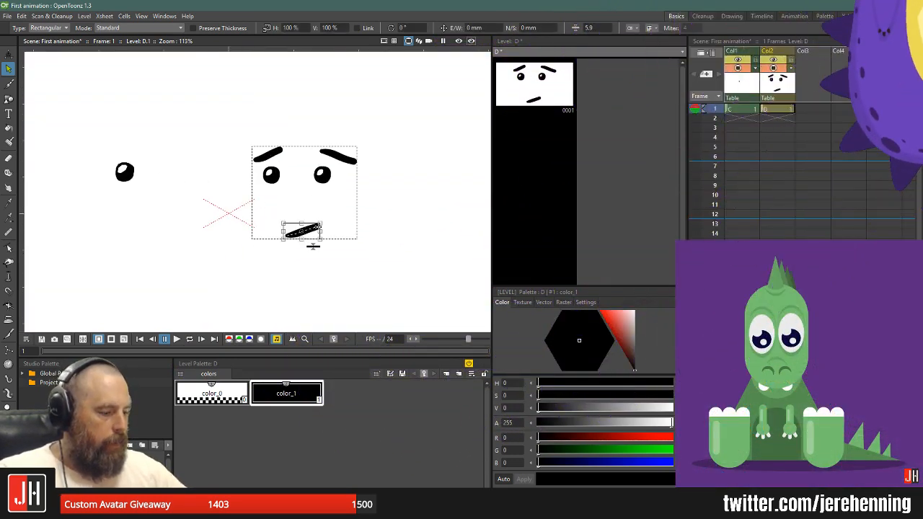
pyautogui.press('Delete')
pyautogui.click(336, 156)
pyautogui.press('Delete')
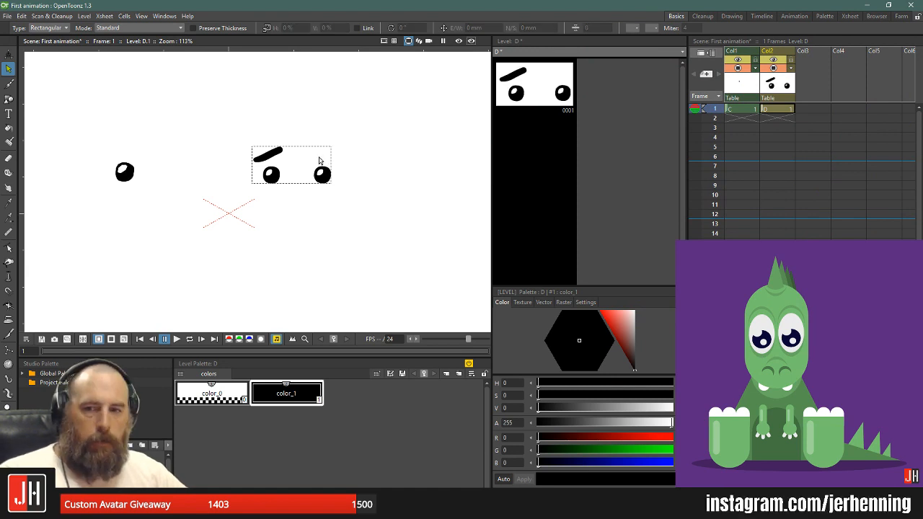
pyautogui.click(272, 155)
pyautogui.press('Delete')
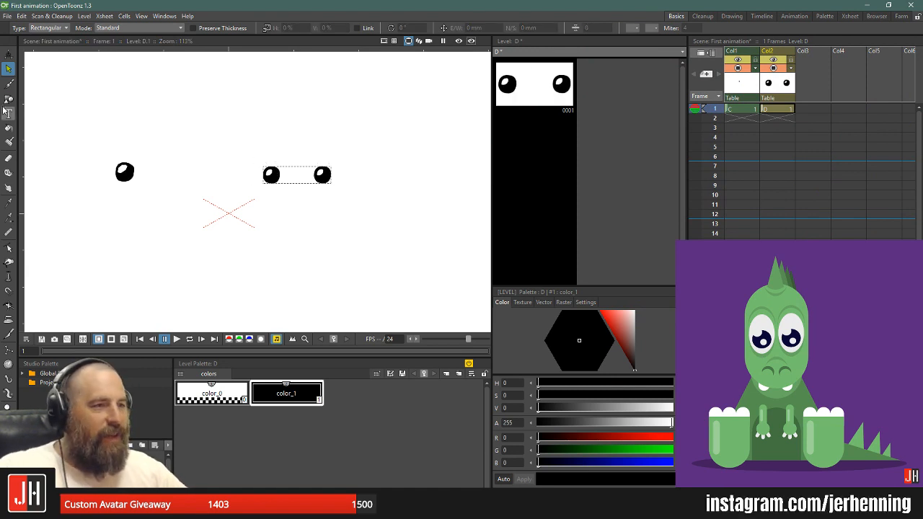
# - Draw two angry eyebrows with the Brush tool, slanting down toward the middle above the eyes
pyautogui.click(8, 84)
pyautogui.scroll(1, 313, 160)
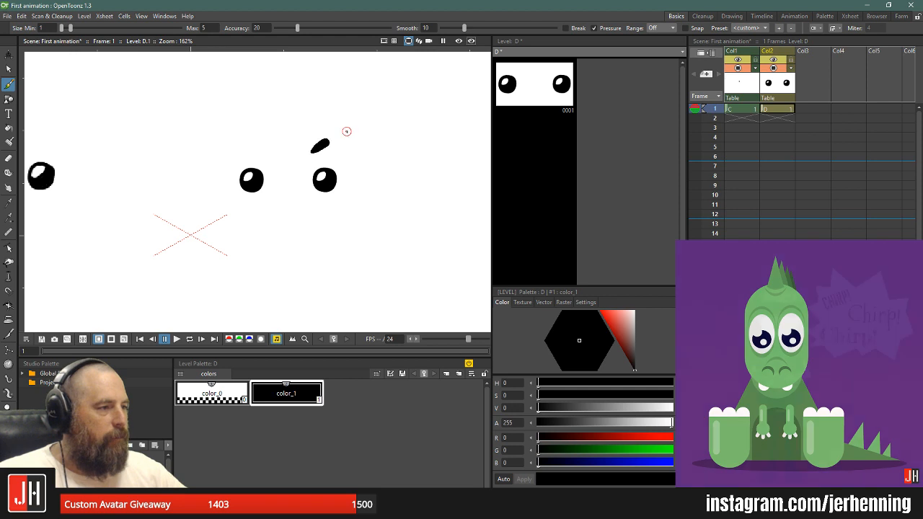
pyautogui.moveTo(342, 132); pyautogui.dragTo(350, 131)
pyautogui.moveTo(253, 151); pyautogui.dragTo(238, 125)
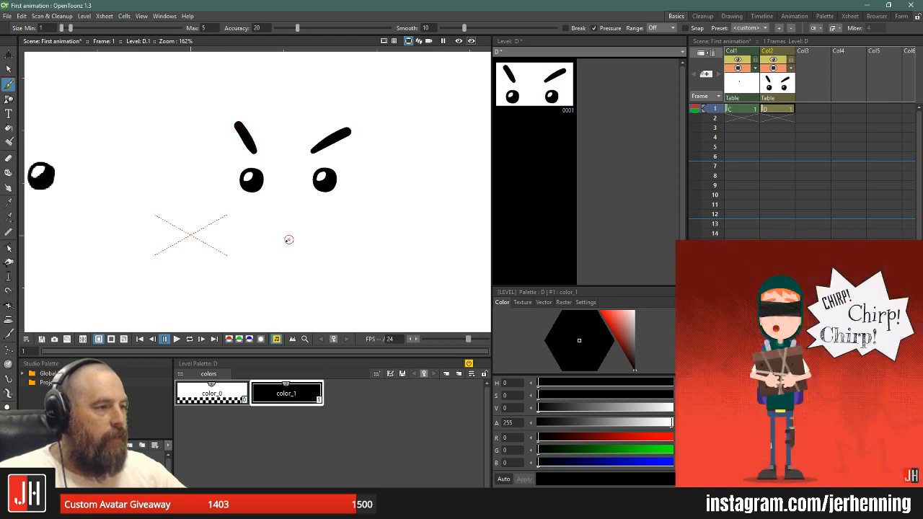
pyautogui.moveTo(226, 283); pyautogui.dragTo(335, 280)
pyautogui.hotkey('ctrl', 'z')
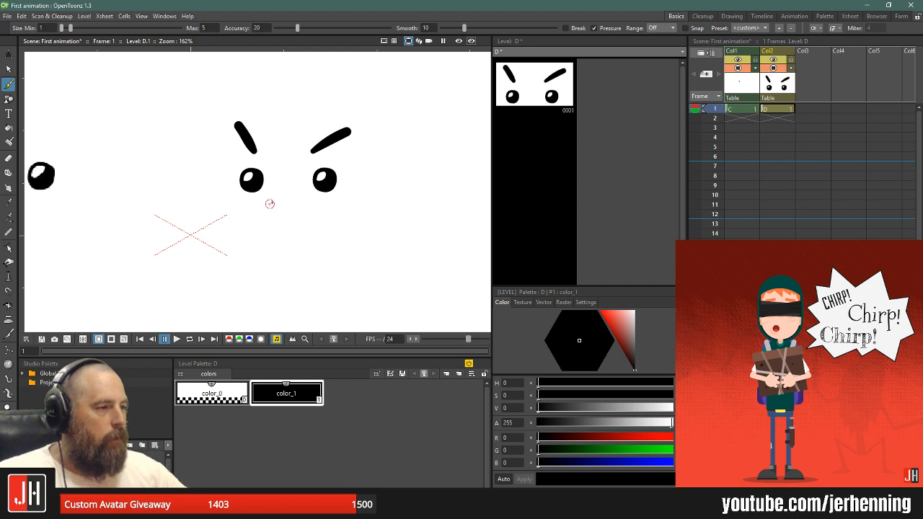
# - Move the right eye together with its eyebrow farther away from the left eye
pyautogui.press('s')
pyautogui.moveTo(358, 103); pyautogui.dragTo(377, 196)
pyautogui.click(381, 96)
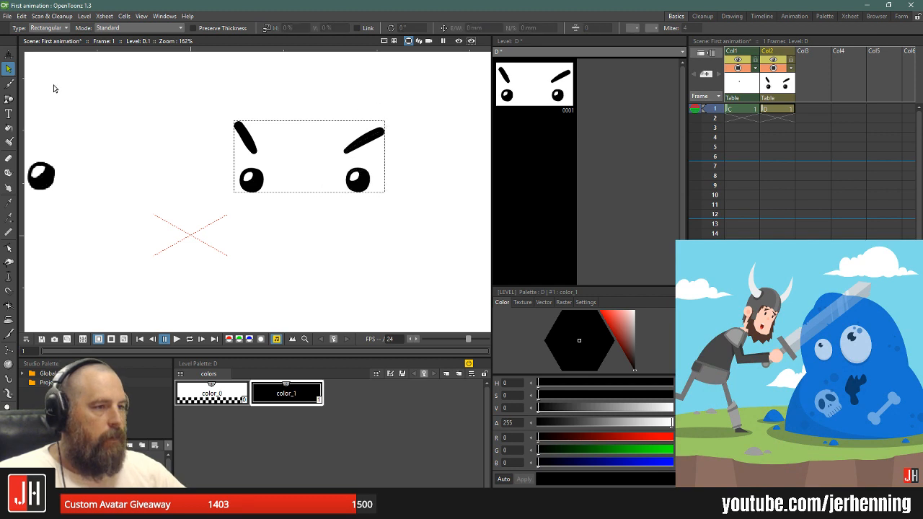
# - Draw a closed, open-grin mouth between the eyes, with a flat upper edge and a rounded lower curve
pyautogui.click(9, 84)
pyautogui.moveTo(282, 187); pyautogui.dragTo(328, 189)
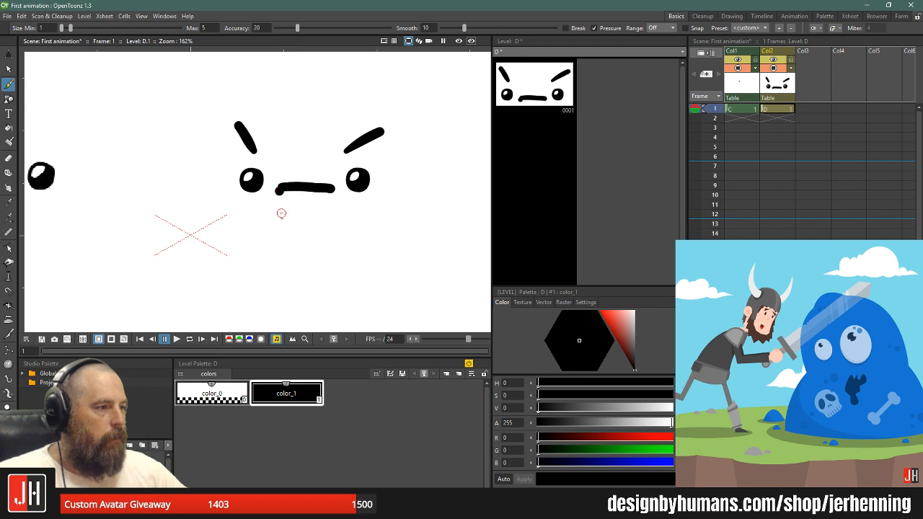
pyautogui.moveTo(278, 187)
pyautogui.mouseDown()
pyautogui.moveTo(279, 204)
pyautogui.moveTo(311, 233)
pyautogui.mouseUp()
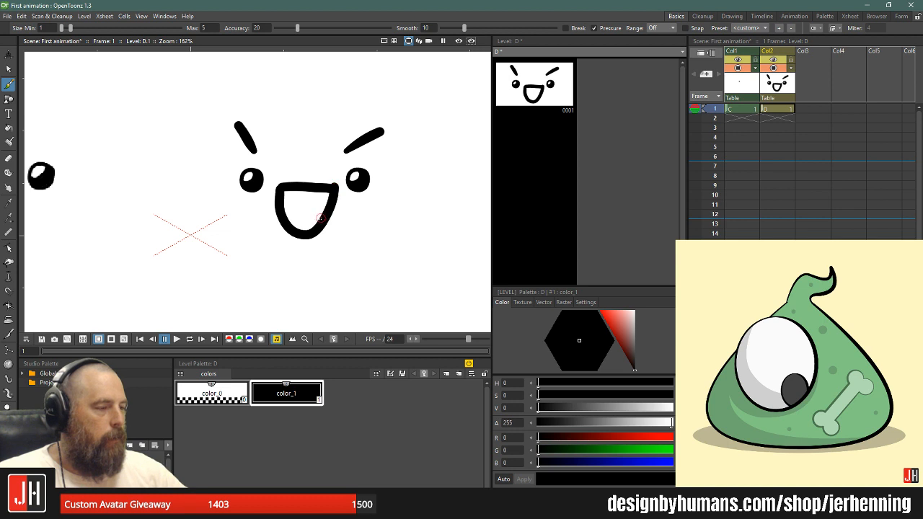
pyautogui.scroll(3, 324, 209)
pyautogui.hotkey('ctrl', 'z')
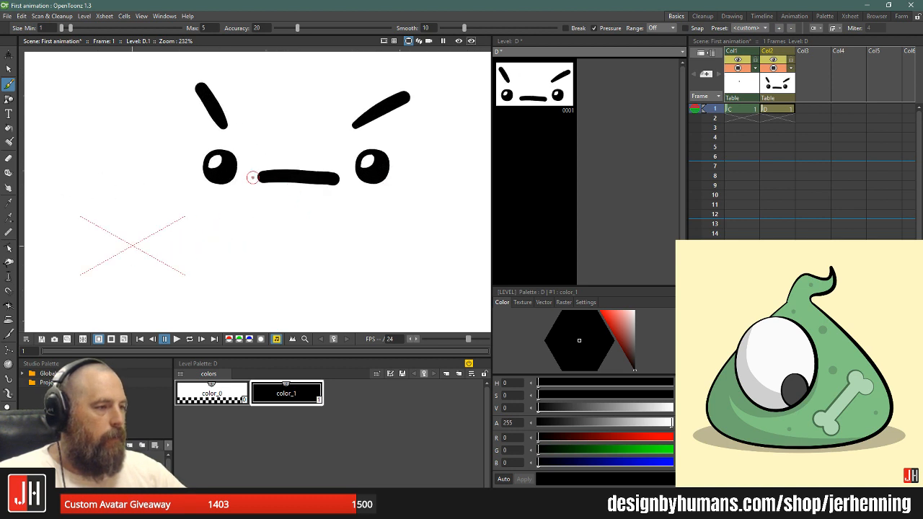
pyautogui.moveTo(262, 178)
pyautogui.mouseDown()
pyautogui.moveTo(276, 225)
pyautogui.moveTo(297, 231)
pyautogui.moveTo(333, 180)
pyautogui.mouseUp()
pyautogui.scroll(-4, 311, 195)
pyautogui.scroll(2, 251, 235)
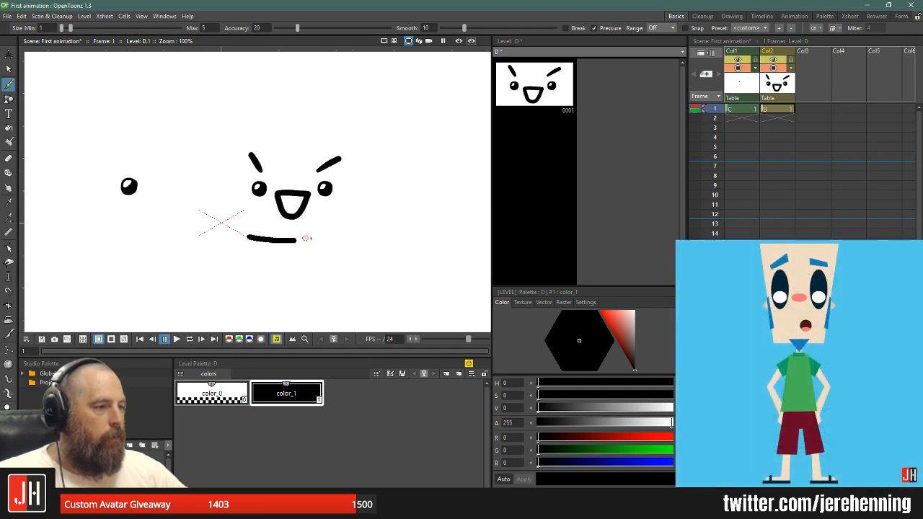
pyautogui.hotkey('ctrl', 'z')
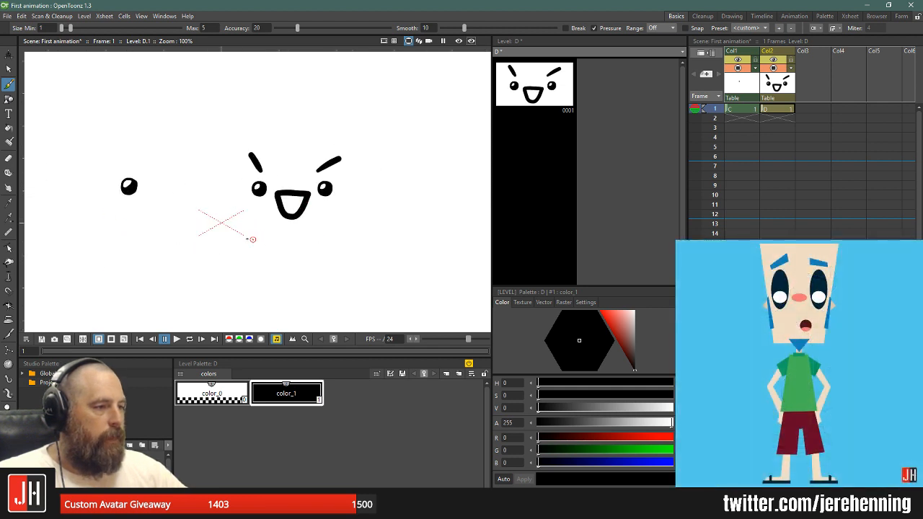
pyautogui.moveTo(247, 242); pyautogui.dragTo(359, 242)
pyautogui.hotkey('ctrl', 'z')
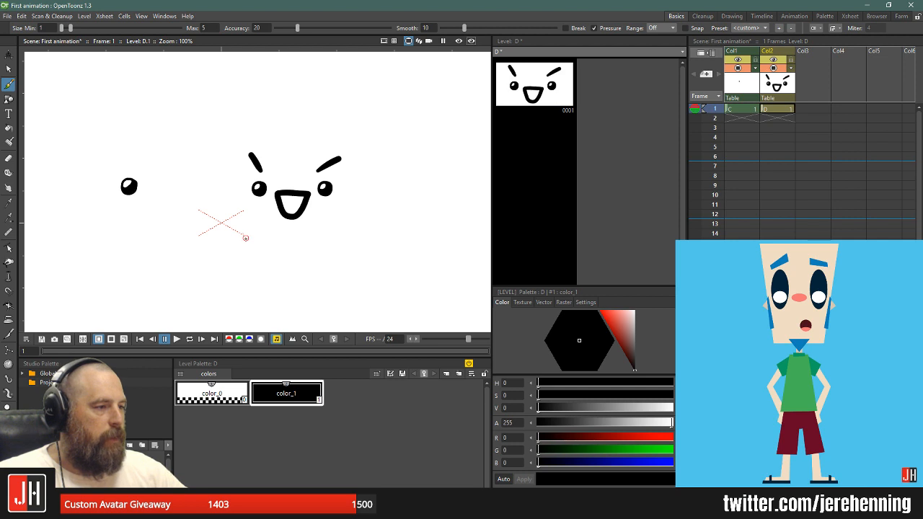
# - Draw a closed head outline around the face, with a slightly curved base line and a domed top
pyautogui.moveTo(287, 246)
pyautogui.mouseDown()
pyautogui.moveTo(346, 234)
pyautogui.moveTo(290, 254)
pyautogui.moveTo(365, 244)
pyautogui.mouseUp()
pyautogui.hotkey('ctrl', 'z')
pyautogui.moveTo(245, 248); pyautogui.dragTo(238, 211)
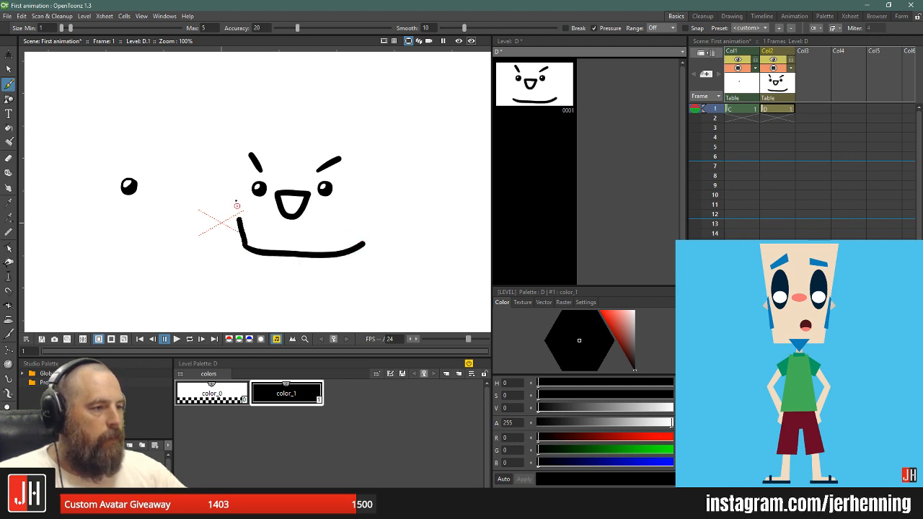
pyautogui.moveTo(240, 135)
pyautogui.mouseDown()
pyautogui.moveTo(258, 109)
pyautogui.moveTo(313, 102)
pyautogui.moveTo(349, 122)
pyautogui.moveTo(362, 159)
pyautogui.mouseUp()
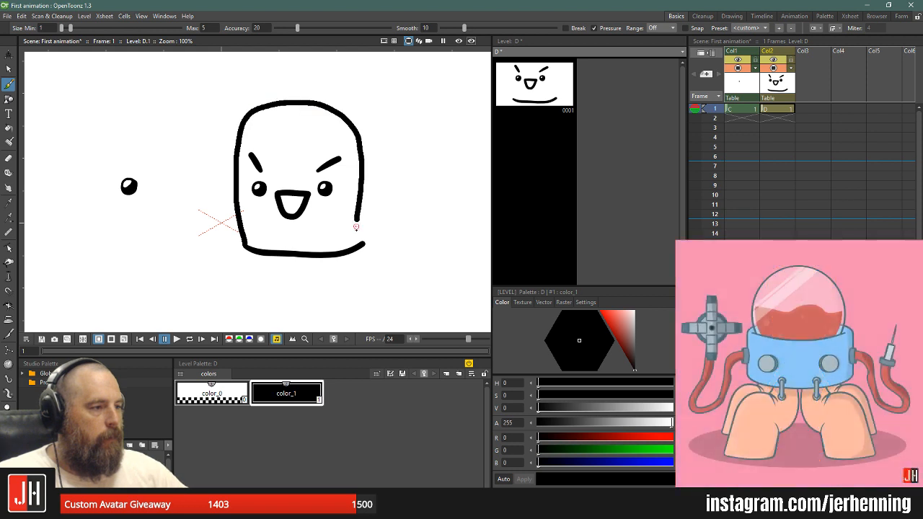
pyautogui.scroll(3, 364, 246)
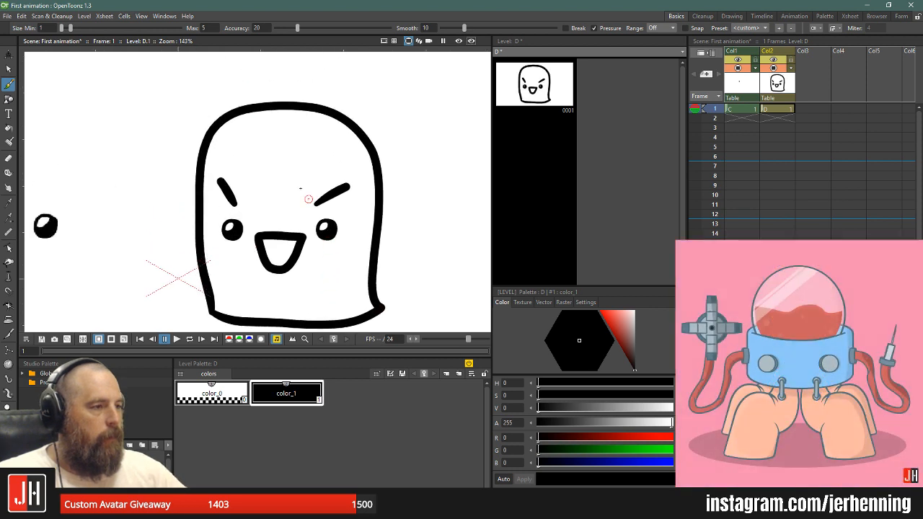
pyautogui.scroll(2, 270, 170)
pyautogui.scroll(-3, 325, 183)
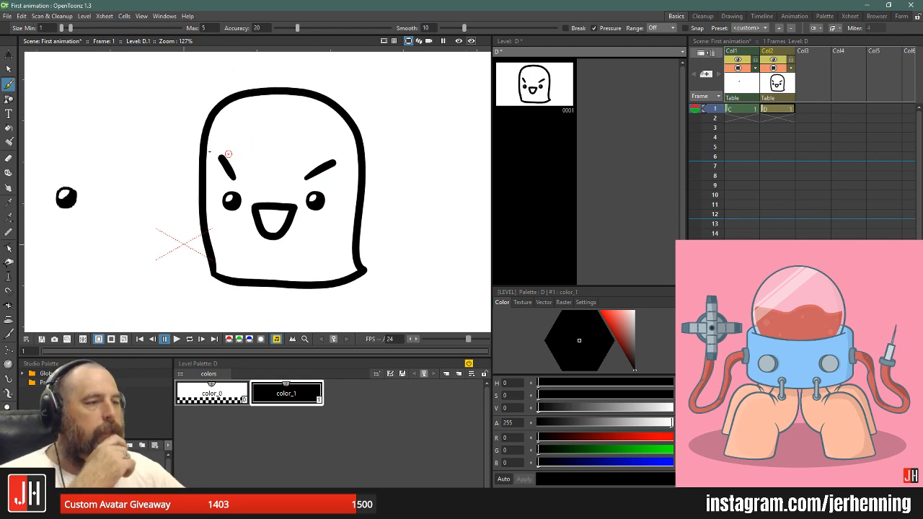
# - Add a new style to the level palette and set it to green, RGB 100, 170, 49
pyautogui.click(447, 375)
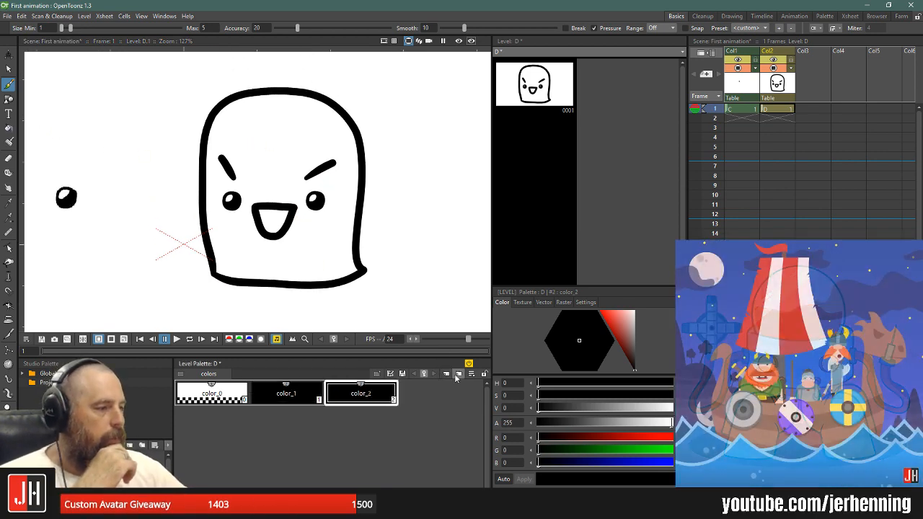
pyautogui.click(625, 330)
pyautogui.moveTo(580, 326); pyautogui.dragTo(578, 324)
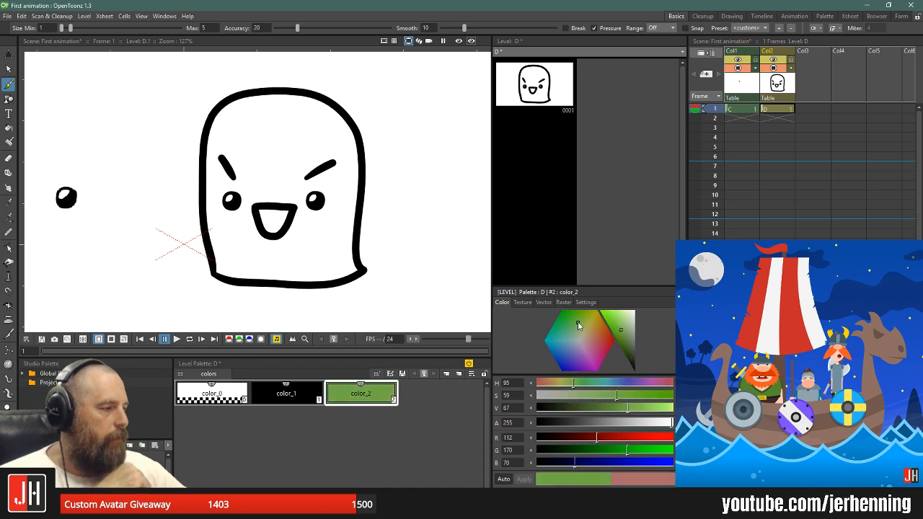
pyautogui.click(617, 330)
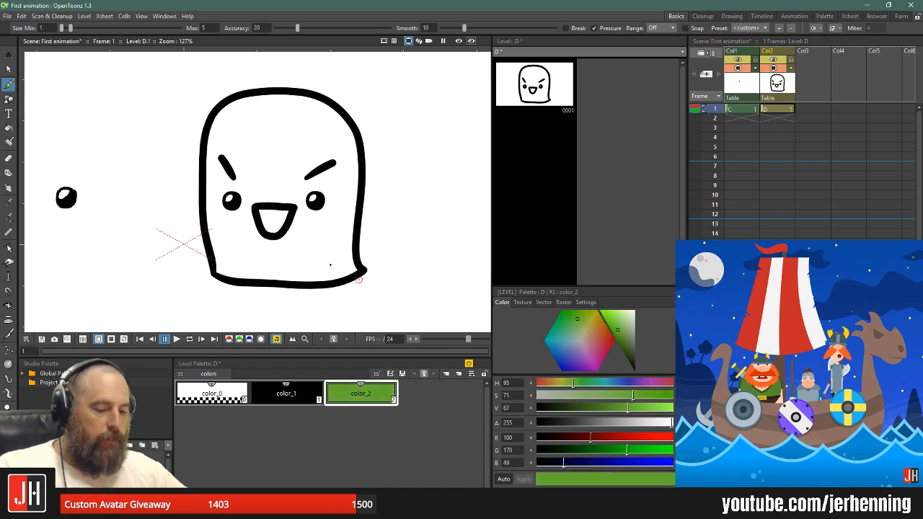
# - Fill the head area around the facial features with the green style
pyautogui.press('f')
pyautogui.click(289, 141)
pyautogui.scroll(4, 282, 199)
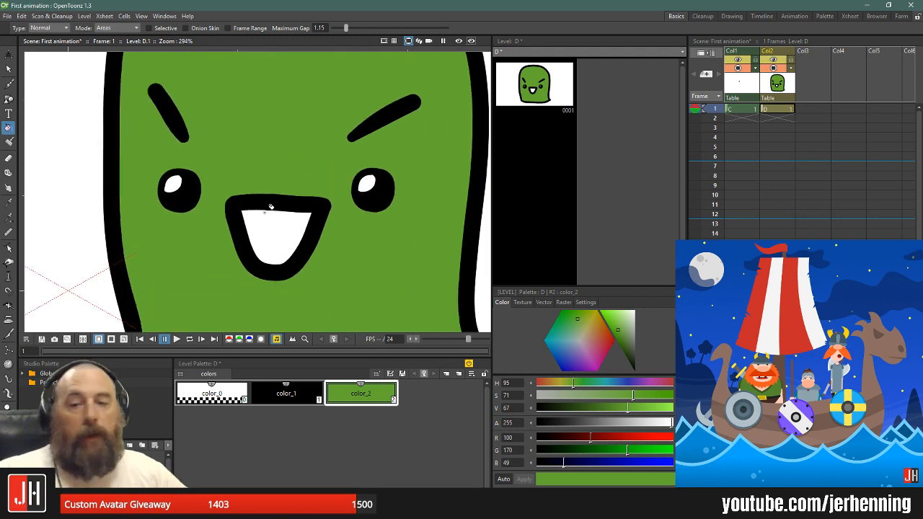
pyautogui.scroll(-5, 273, 213)
pyautogui.scroll(4, 272, 220)
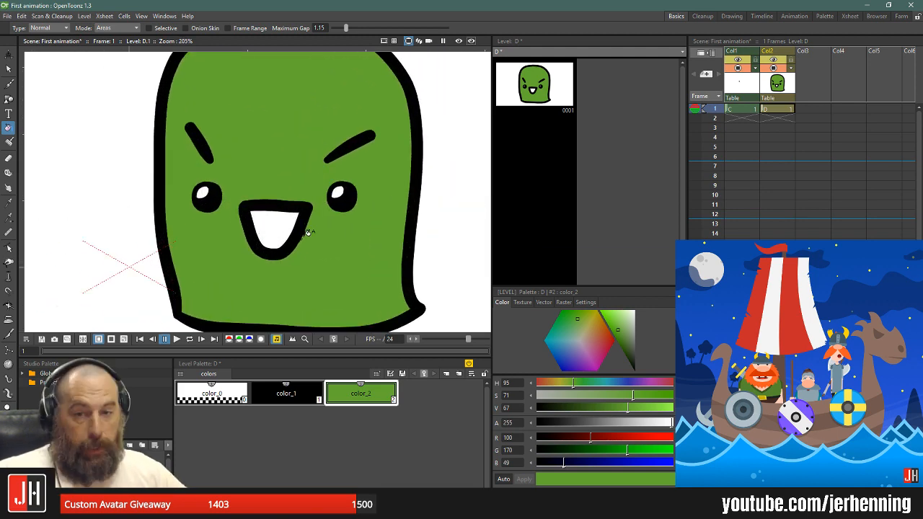
# - Add another palette style and set it to red, RGB 168, 52, 58, keeping the head's style green
pyautogui.click(606, 345)
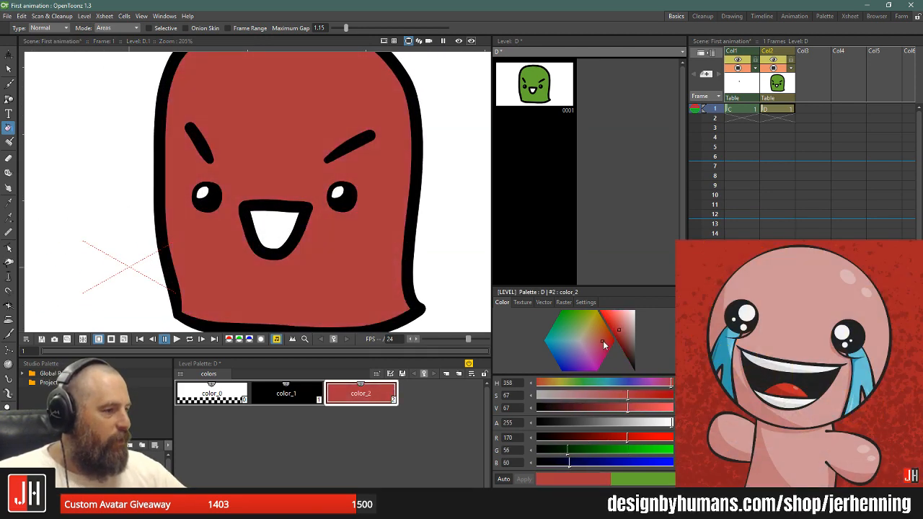
pyautogui.hotkey('ctrl', 'z')
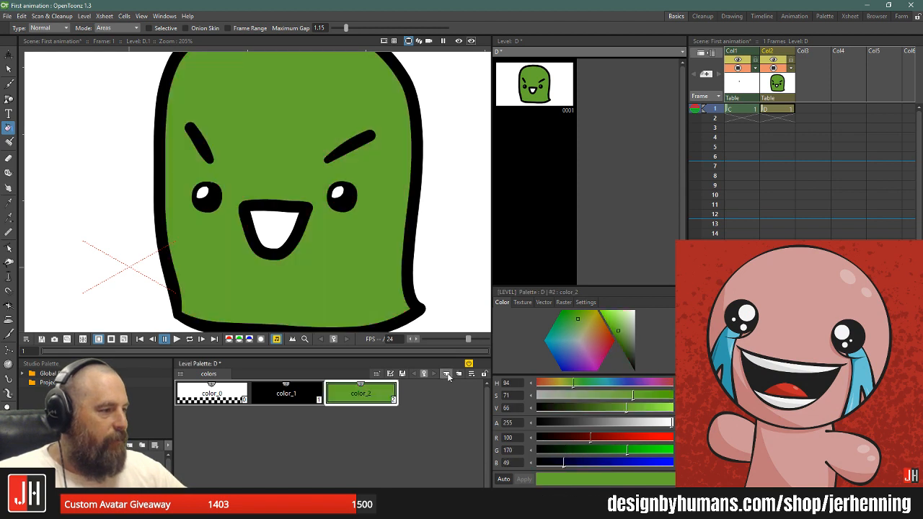
pyautogui.click(448, 376)
pyautogui.click(602, 344)
pyautogui.moveTo(602, 344); pyautogui.dragTo(603, 342)
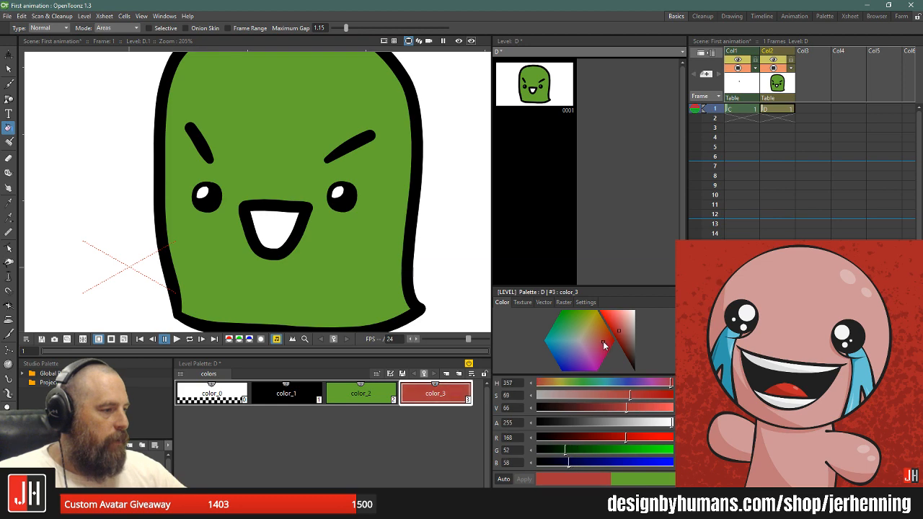
# - Fill the inside of the mouth with the red style
pyautogui.click(287, 222)
pyautogui.scroll(-3, 286, 221)
pyautogui.scroll(3, 119, 210)
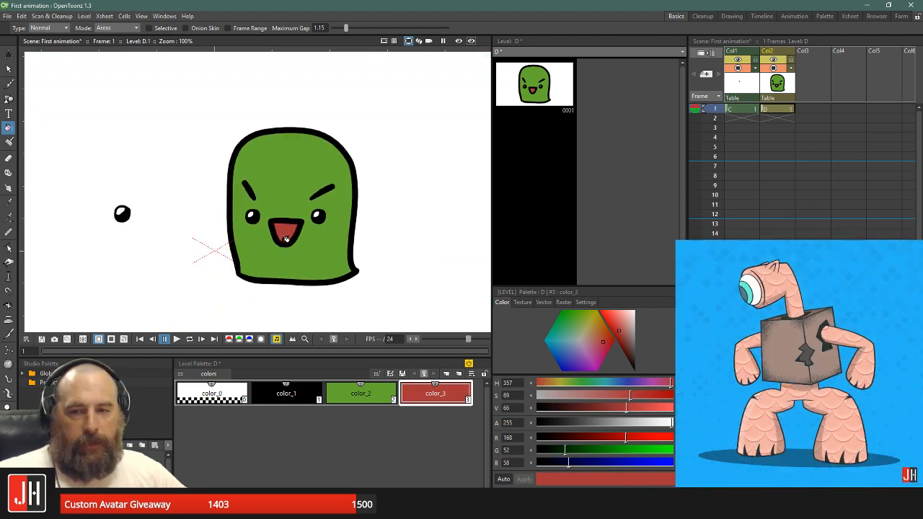
# - Draw a large closed crescent around the head's left and lower sides in column 3, frame 1, and fill it with black color_1
pyautogui.click(8, 84)
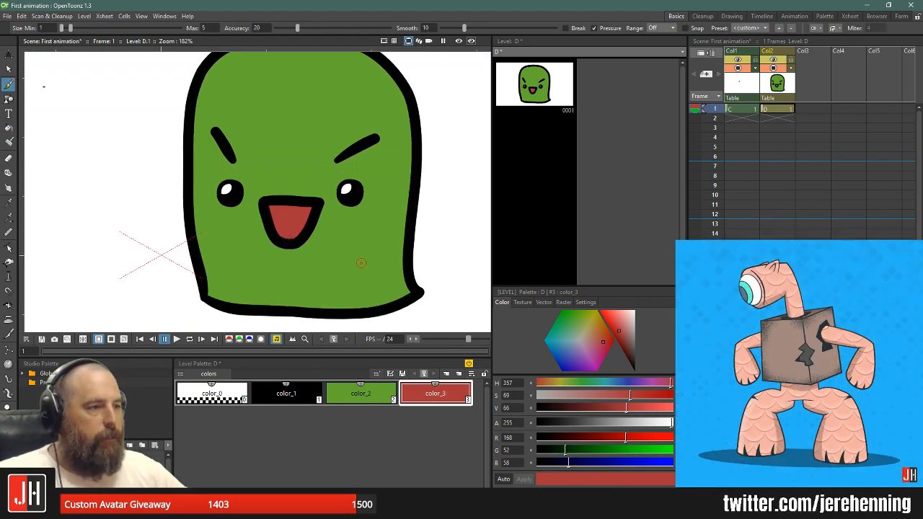
pyautogui.scroll(-4, 314, 189)
pyautogui.scroll(3, 308, 191)
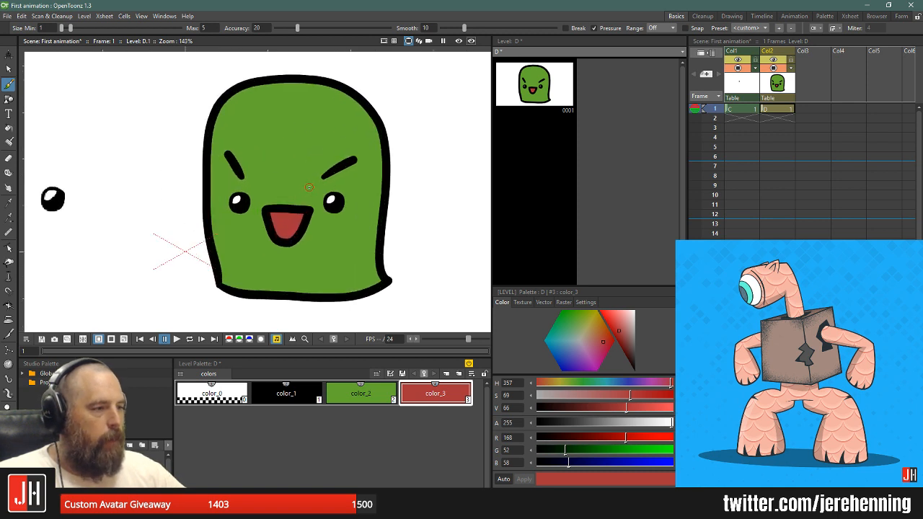
pyautogui.click(804, 97)
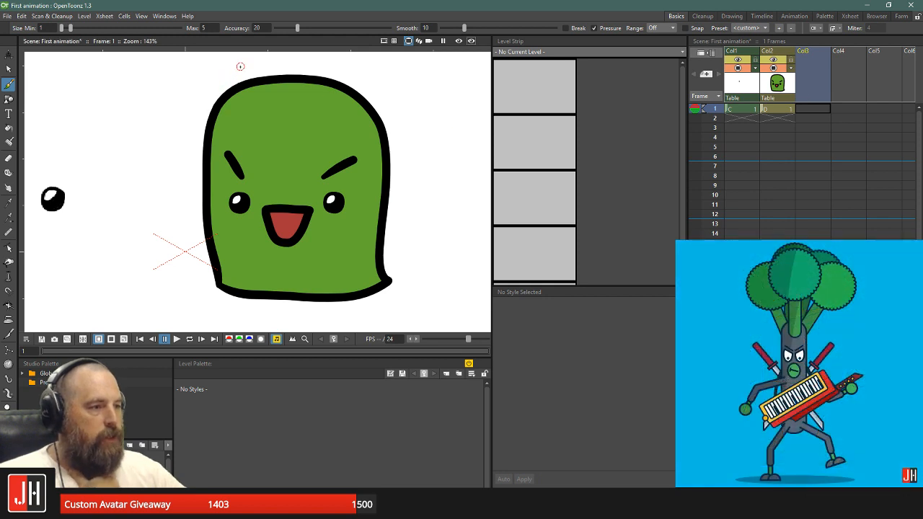
pyautogui.moveTo(240, 66)
pyautogui.mouseDown()
pyautogui.moveTo(235, 193)
pyautogui.moveTo(262, 236)
pyautogui.moveTo(329, 268)
pyautogui.moveTo(410, 254)
pyautogui.moveTo(391, 295)
pyautogui.moveTo(343, 318)
pyautogui.moveTo(191, 306)
pyautogui.moveTo(132, 258)
pyautogui.moveTo(167, 127)
pyautogui.moveTo(245, 60)
pyautogui.mouseUp()
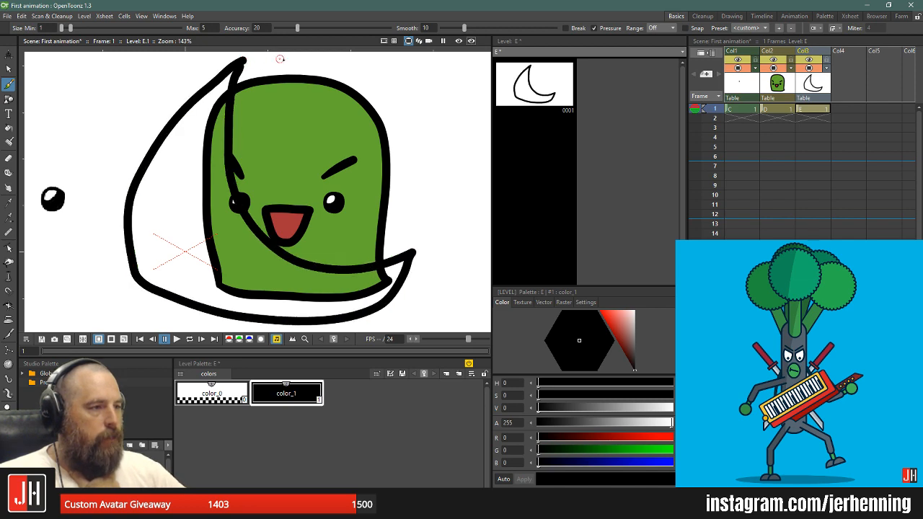
pyautogui.click(9, 128)
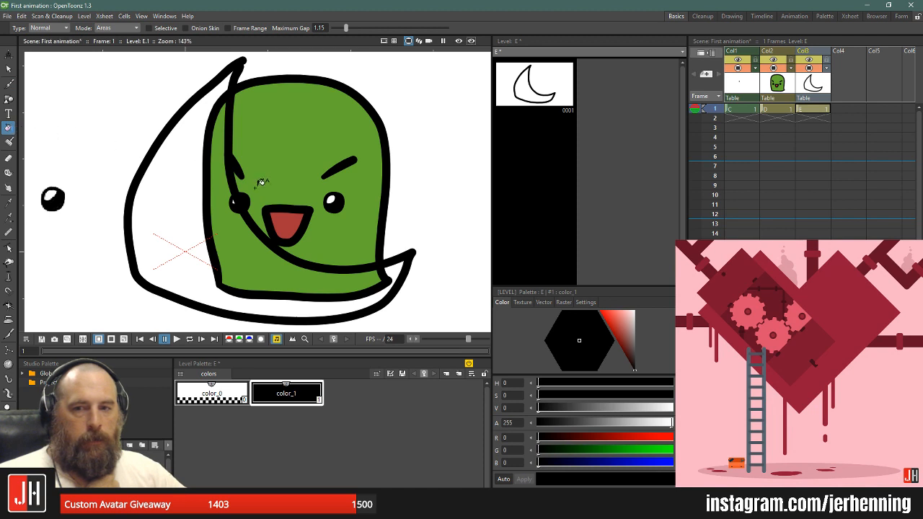
pyautogui.click(191, 167)
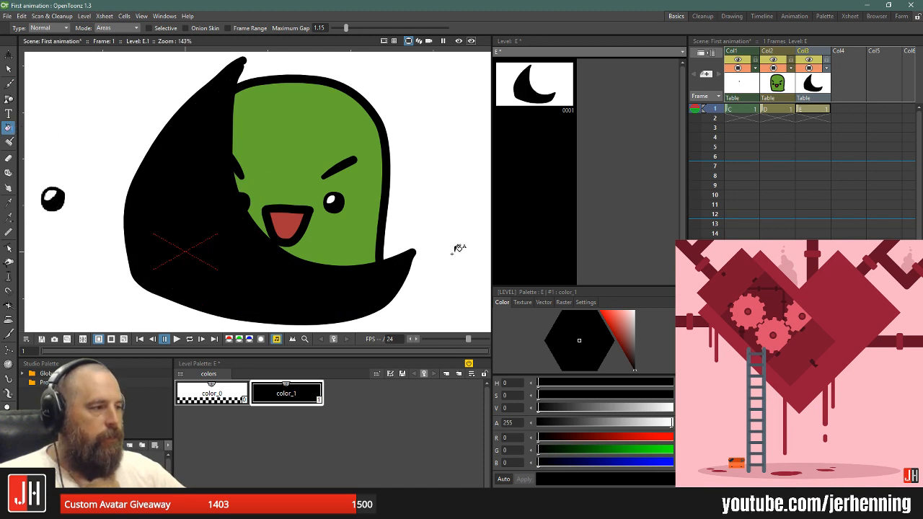
# - Switch to the Animation room, show the FX schematic and activate the Animate tool
pyautogui.click(795, 16)
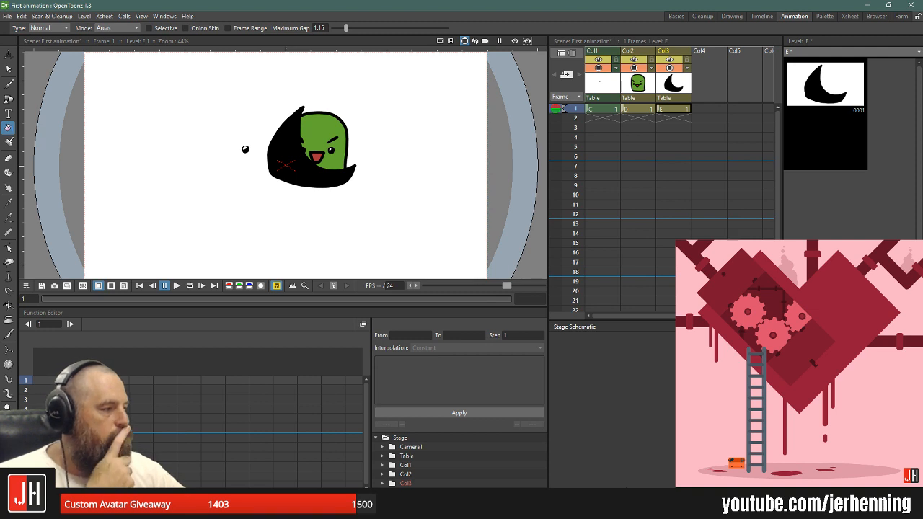
pyautogui.click(915, 505)
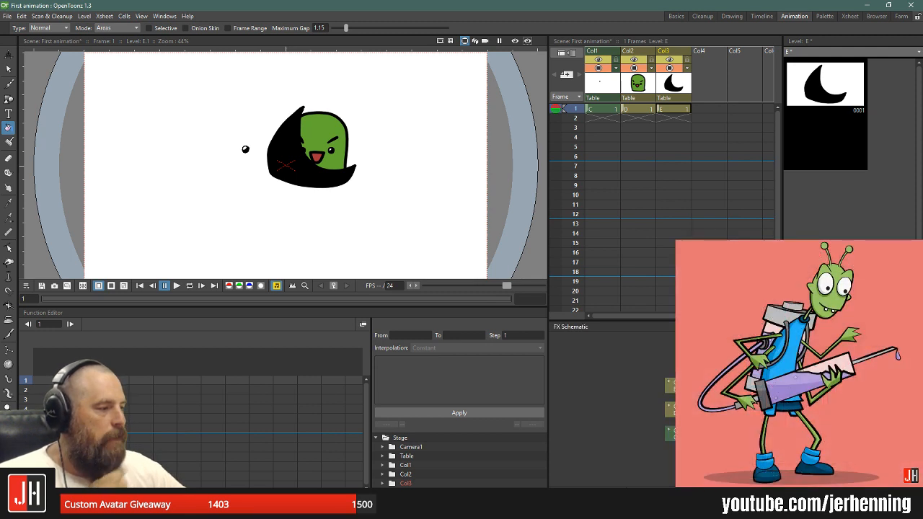
pyautogui.press('a')
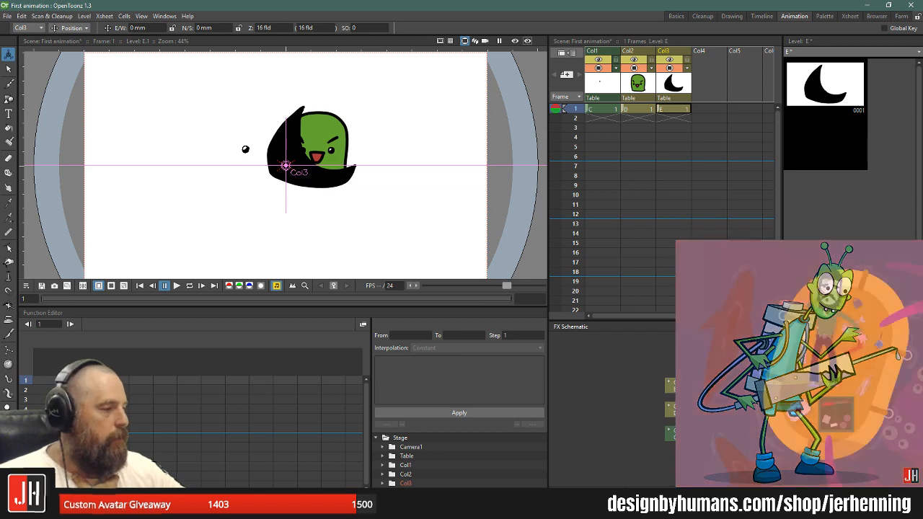
# - Preview the scene with the crescent level and with the head level selected, returning to the normal view each time
pyautogui.click(514, 42)
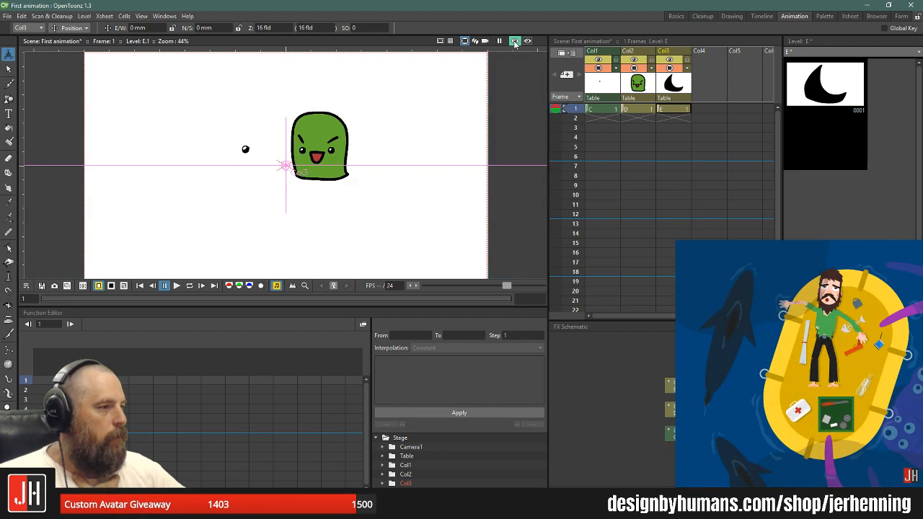
pyautogui.click(514, 41)
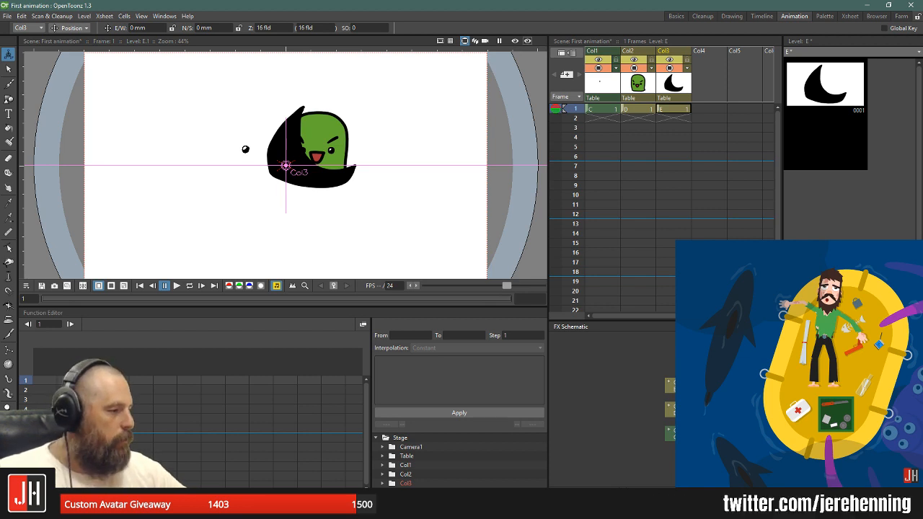
pyautogui.click(638, 109)
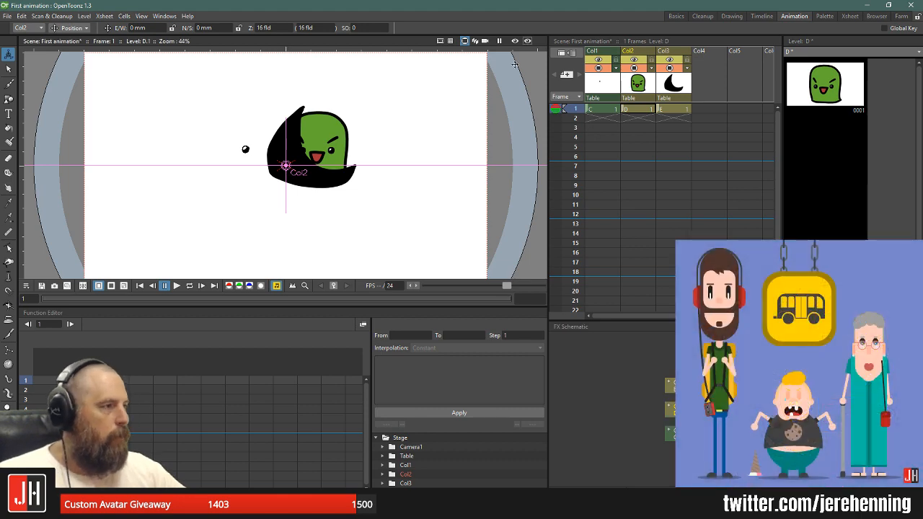
pyautogui.click(515, 42)
pyautogui.click(515, 43)
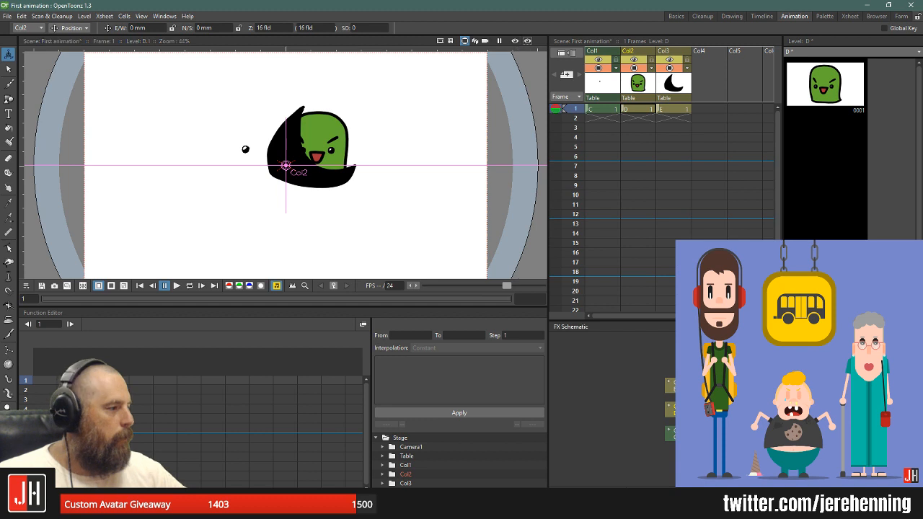
# - Spread out the Col3 and Col2 nodes in the FX schematic, link Col3's output to clip the crescent to the head, and preview the composite
pyautogui.click(673, 109)
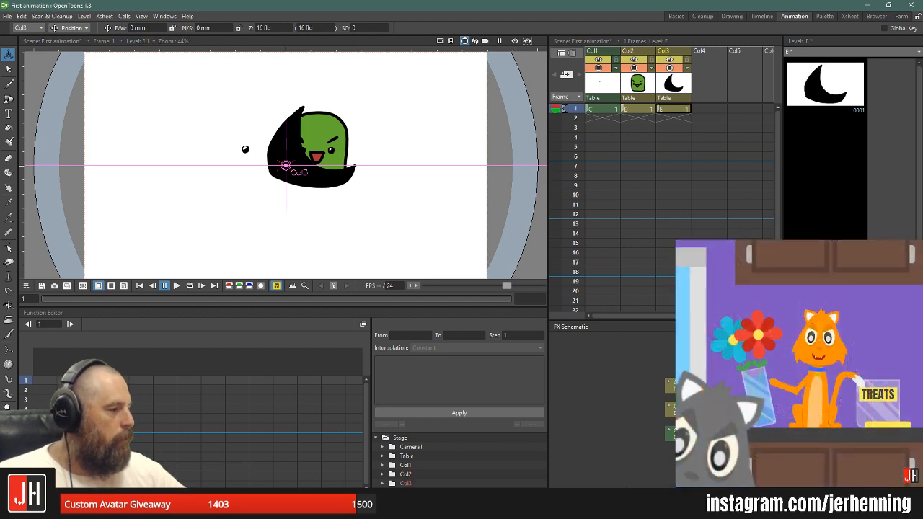
pyautogui.scroll(3, 729, 388)
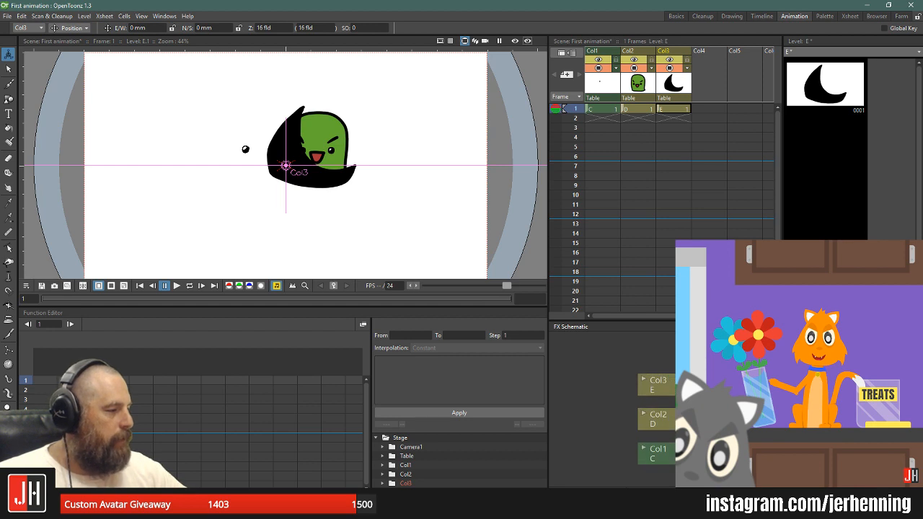
pyautogui.moveTo(672, 390); pyautogui.dragTo(643, 360)
pyautogui.moveTo(672, 427); pyautogui.dragTo(643, 405)
pyautogui.moveTo(666, 360); pyautogui.dragTo(722, 375)
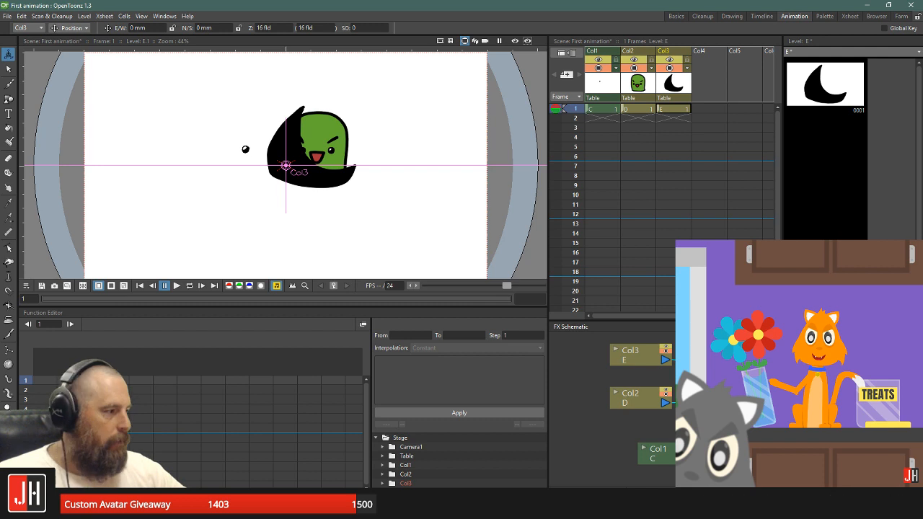
pyautogui.click(666, 404)
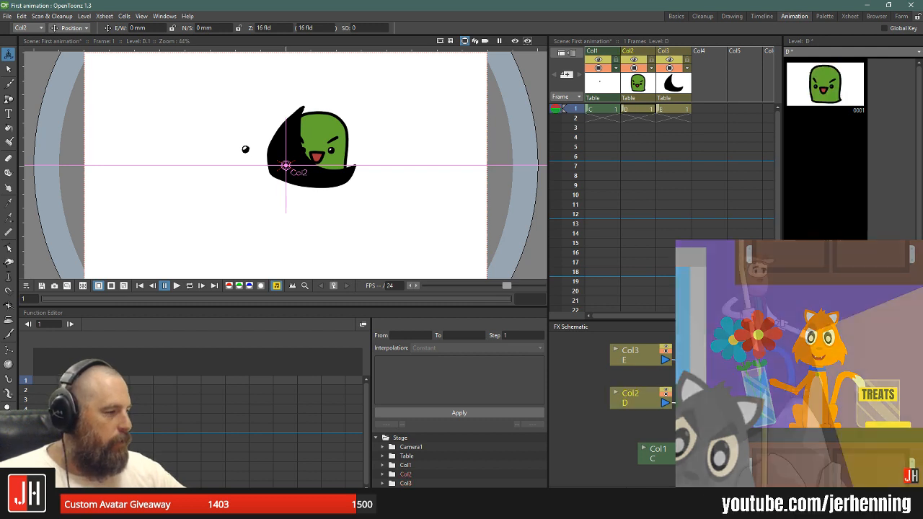
pyautogui.click(515, 42)
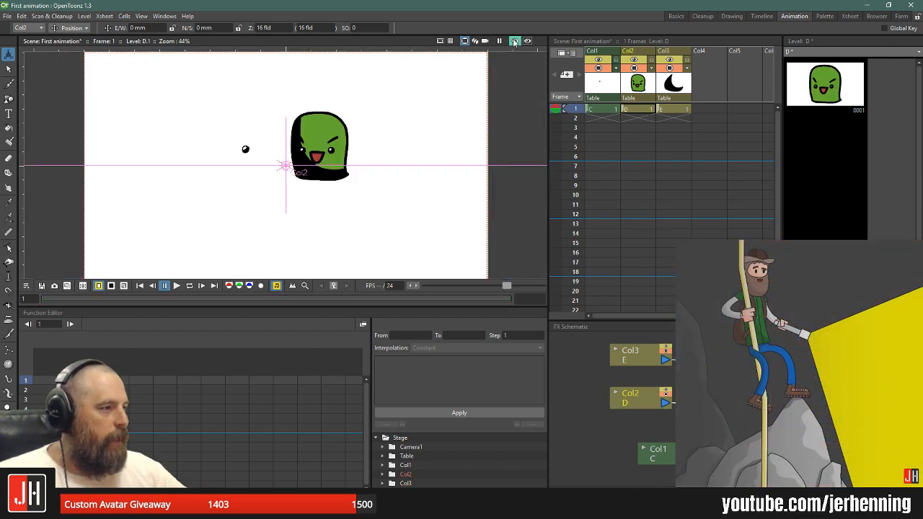
pyautogui.scroll(3, 271, 142)
pyautogui.scroll(-3, 271, 142)
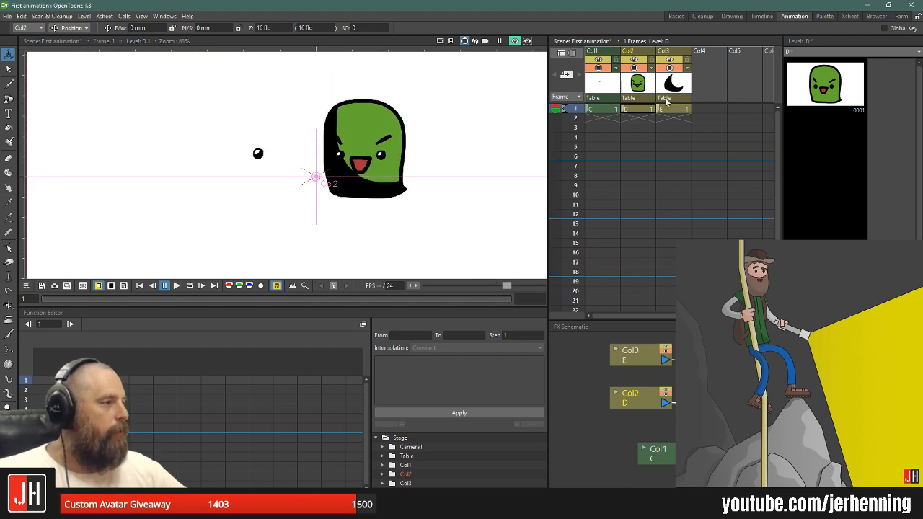
# - Set the opacity of column 3, the crescent shadow, to 25% and refresh the preview
pyautogui.click(687, 69)
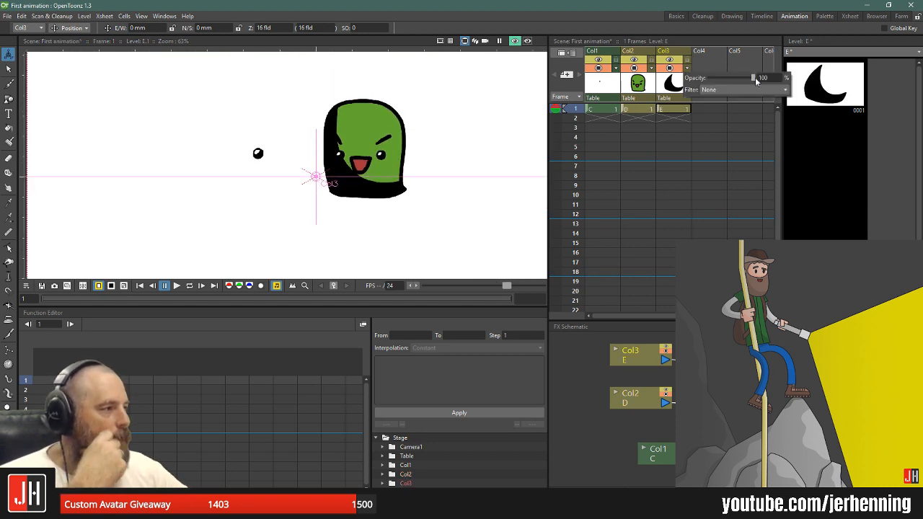
pyautogui.moveTo(752, 77); pyautogui.dragTo(720, 83)
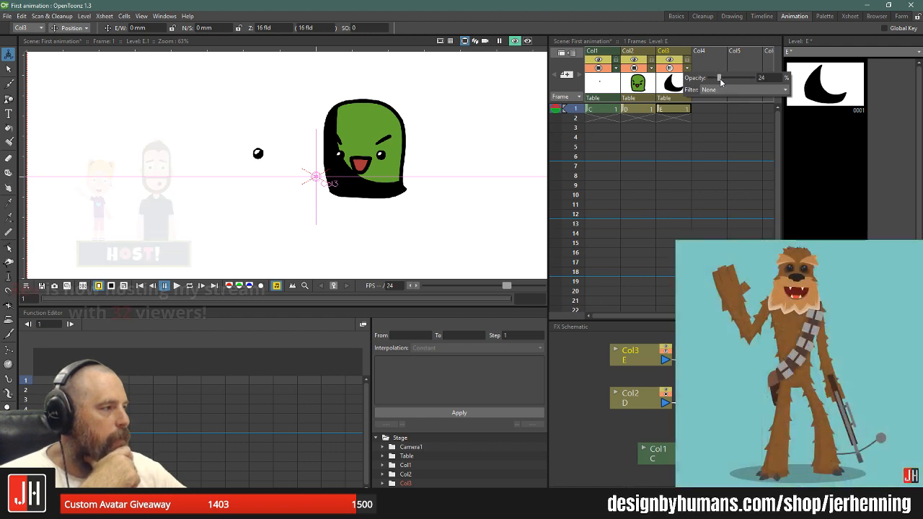
pyautogui.moveTo(720, 82); pyautogui.dragTo(721, 89)
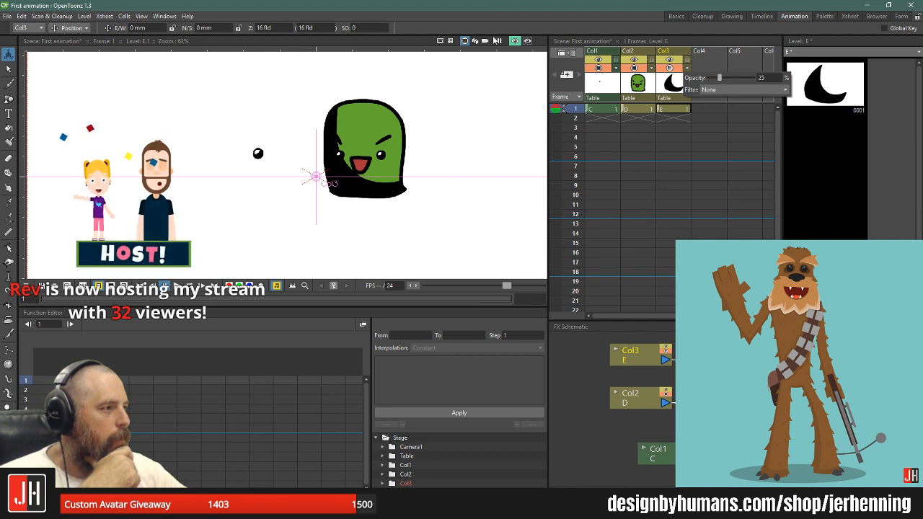
pyautogui.click(517, 43)
pyautogui.click(516, 44)
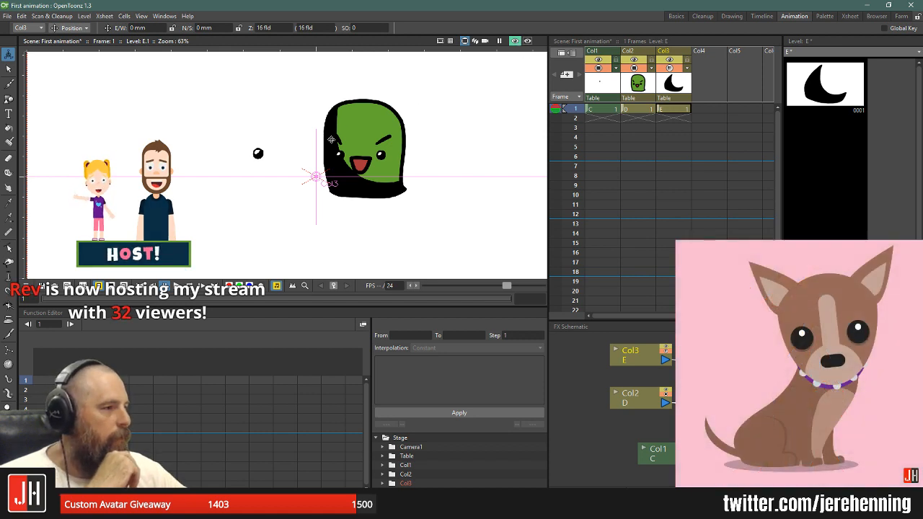
# - Examine the previewed head and its clipped shadow at several zoom levels
pyautogui.scroll(4, 360, 135)
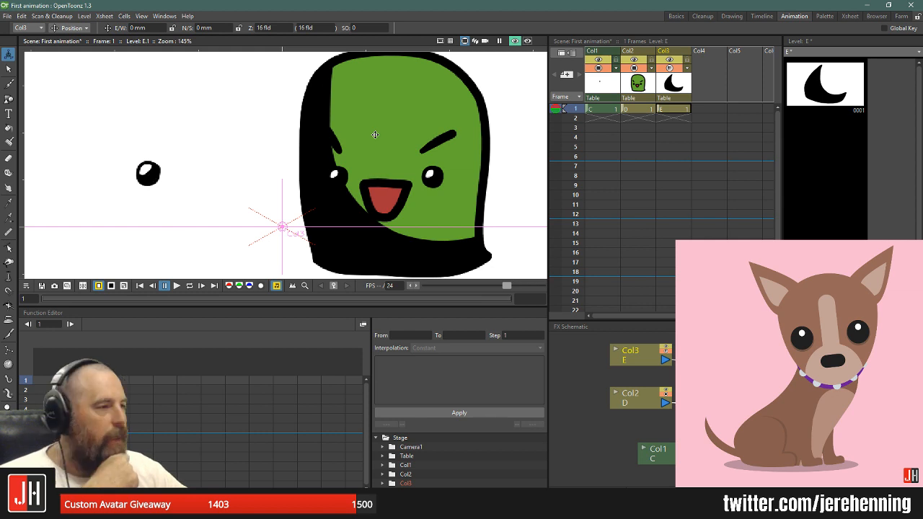
pyautogui.scroll(-4, 370, 132)
pyautogui.scroll(2, 377, 134)
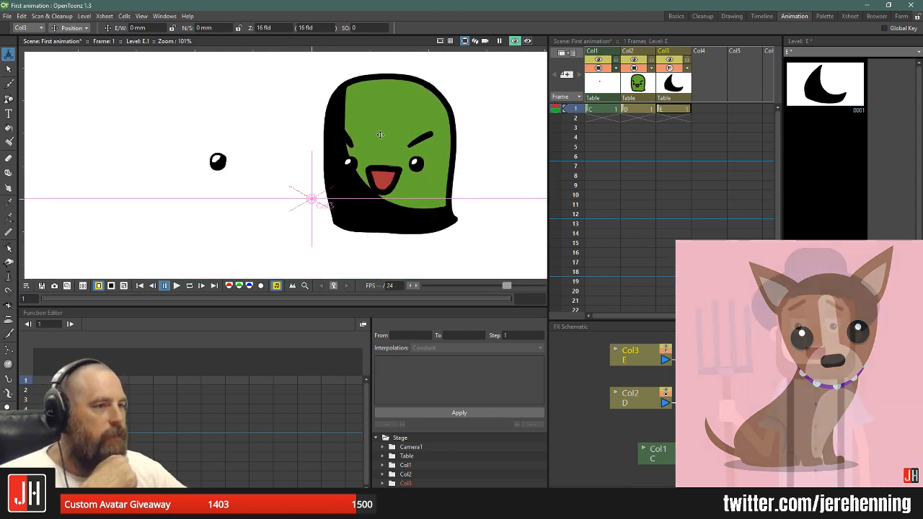
pyautogui.scroll(-4, 377, 132)
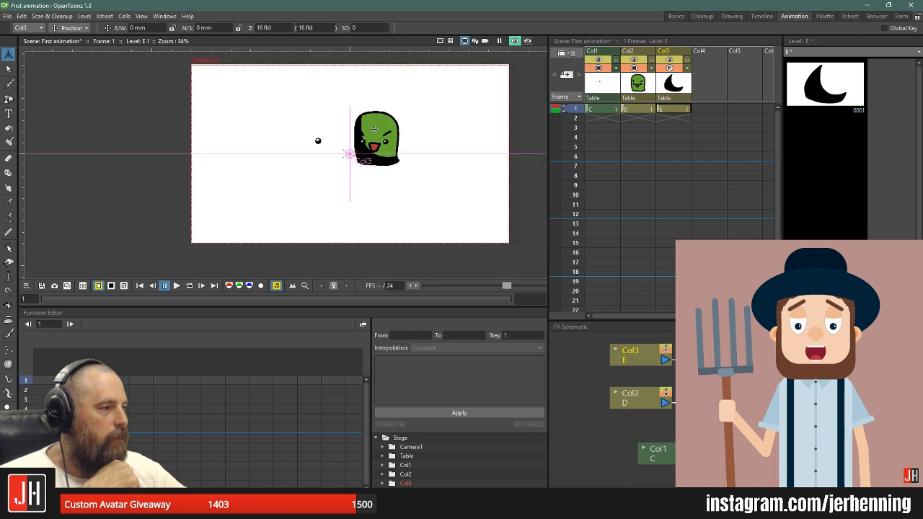
pyautogui.scroll(3, 374, 130)
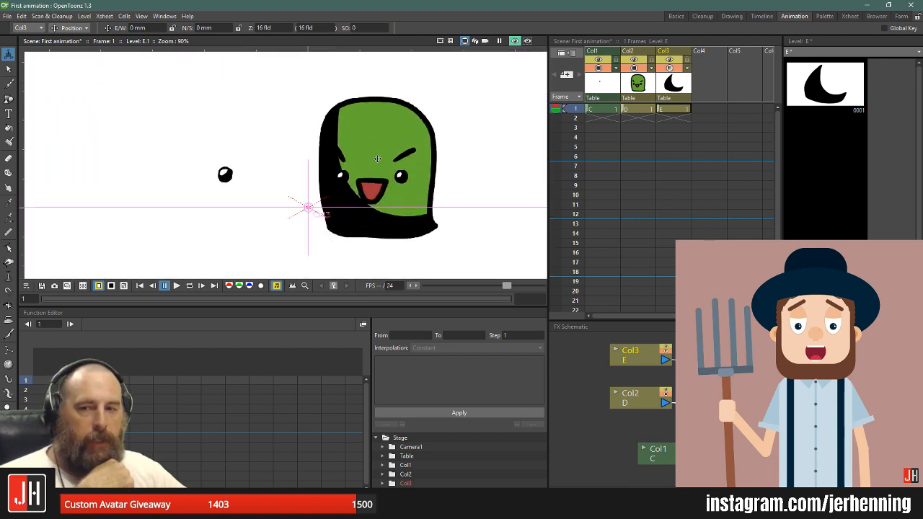
pyautogui.scroll(-2, 374, 158)
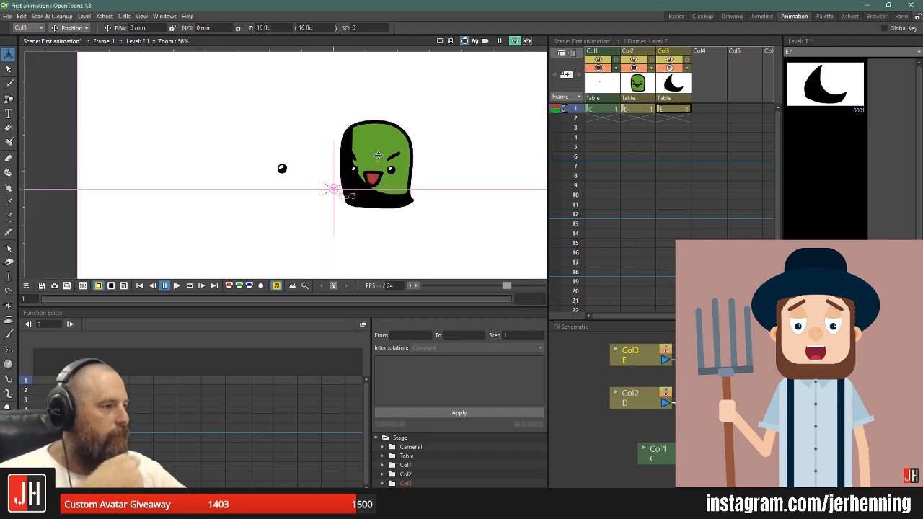
pyautogui.scroll(-2, 381, 156)
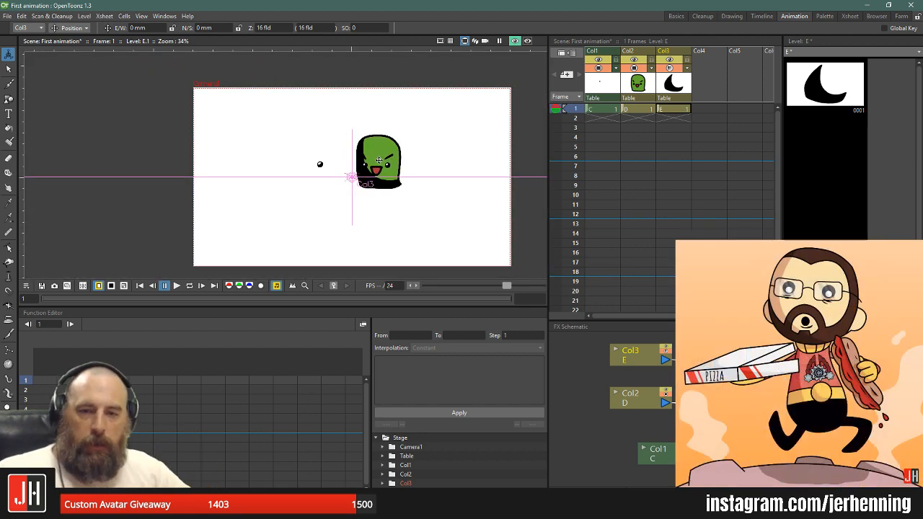
pyautogui.scroll(2, 388, 161)
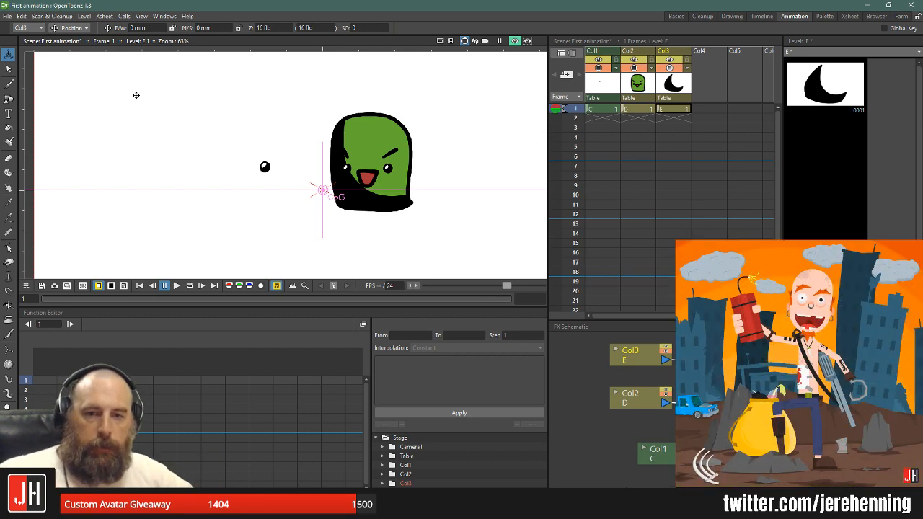
pyautogui.scroll(-1, 354, 101)
pyautogui.scroll(2, 354, 101)
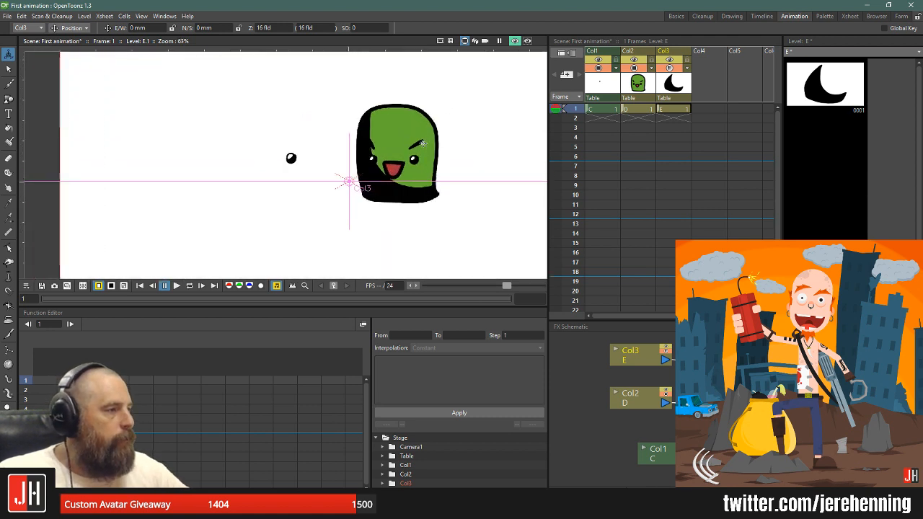
# - Compare the crescent shadow in the normal camera view with the rendered preview, ending in the normal view
pyautogui.click(528, 41)
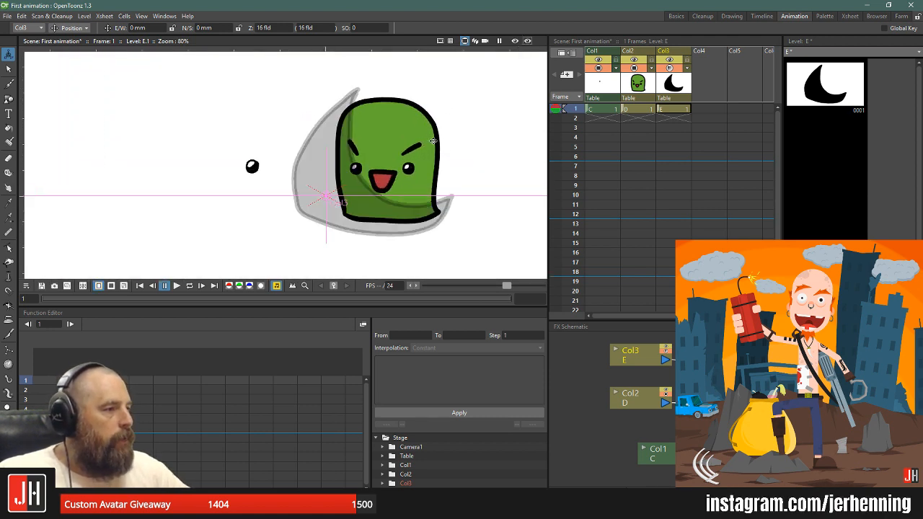
pyautogui.click(517, 42)
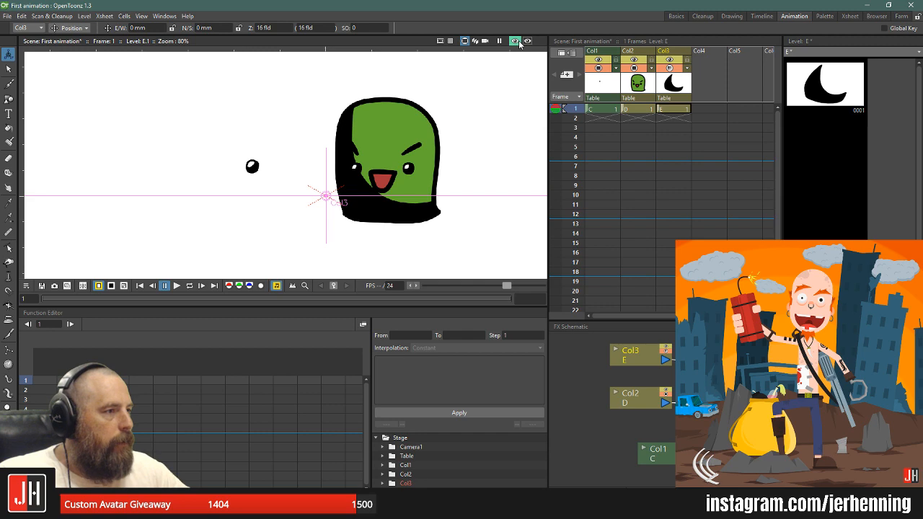
pyautogui.click(519, 42)
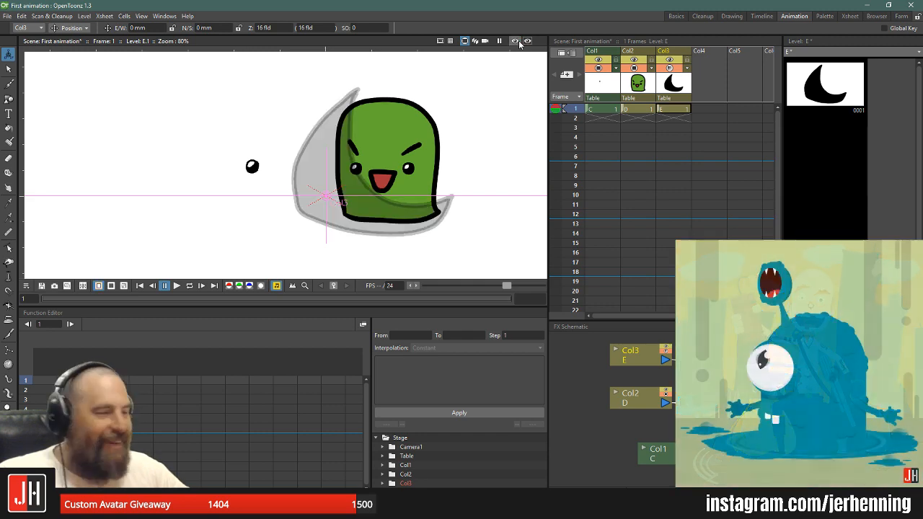
pyautogui.click(519, 43)
pyautogui.click(528, 42)
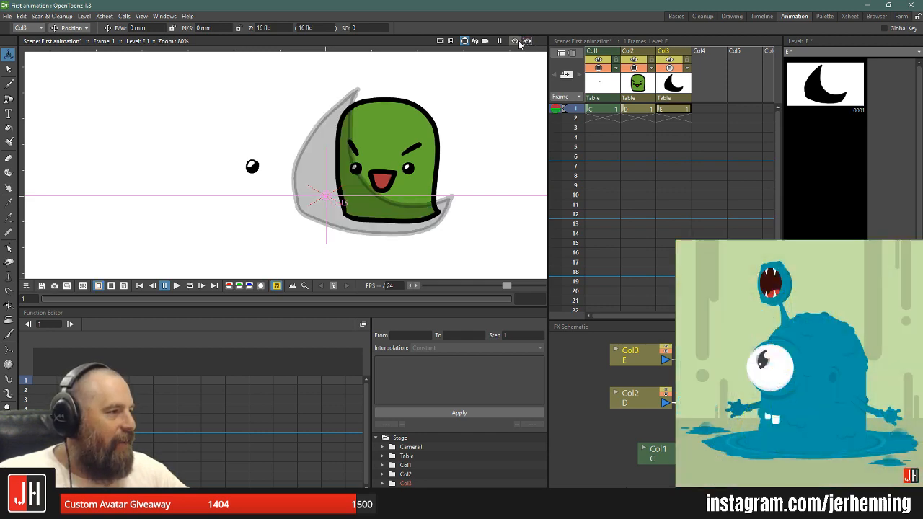
# - Turn on the rendered preview and examine how the dark crescent shadow is clipped to the green head
pyautogui.click(515, 41)
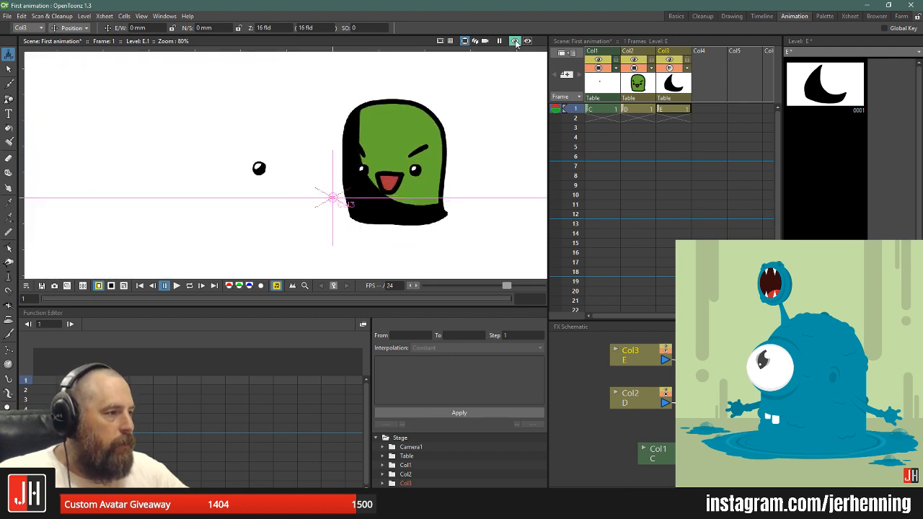
pyautogui.scroll(3, 426, 195)
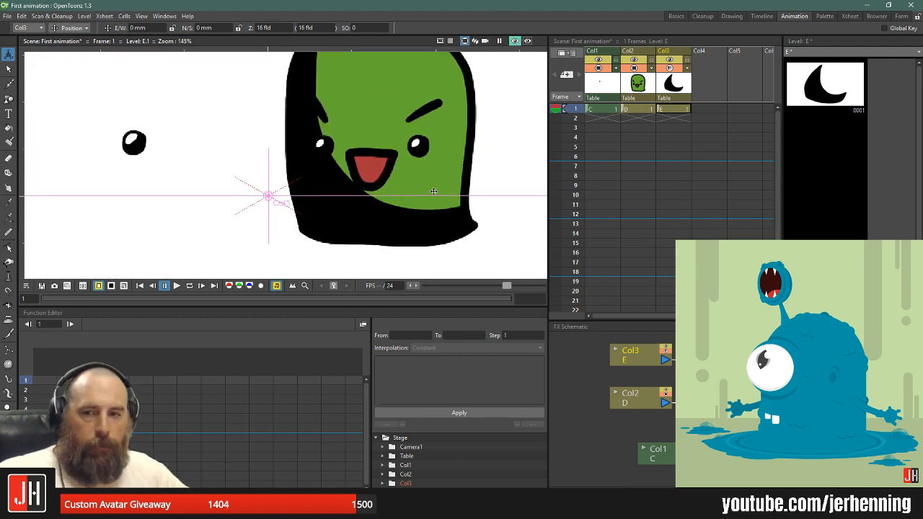
pyautogui.scroll(-4, 434, 190)
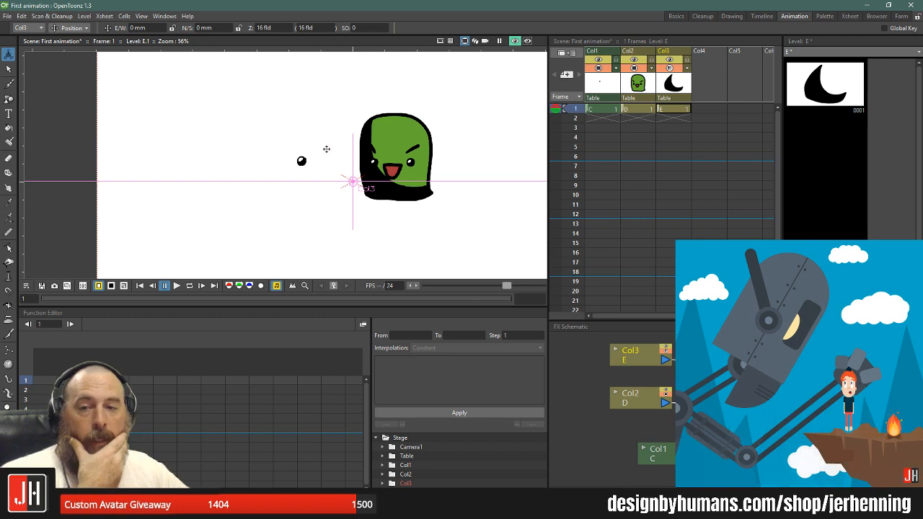
pyautogui.scroll(2, 334, 151)
pyautogui.scroll(-4, 335, 152)
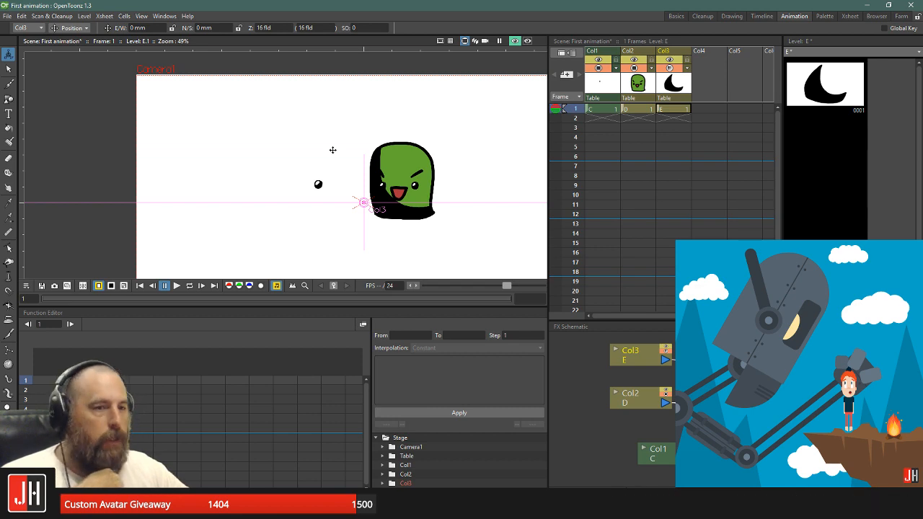
# - Switch to Affinity Designer and examine the purple three-eyed monster on the Instagram artboard
pyautogui.hotkey('alt', 'Tab')
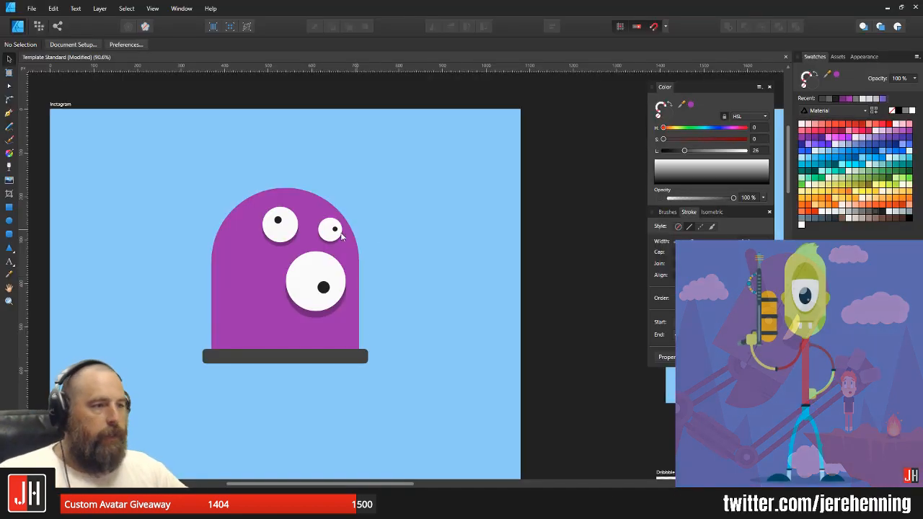
pyautogui.moveTo(312, 185); pyautogui.dragTo(357, 178)
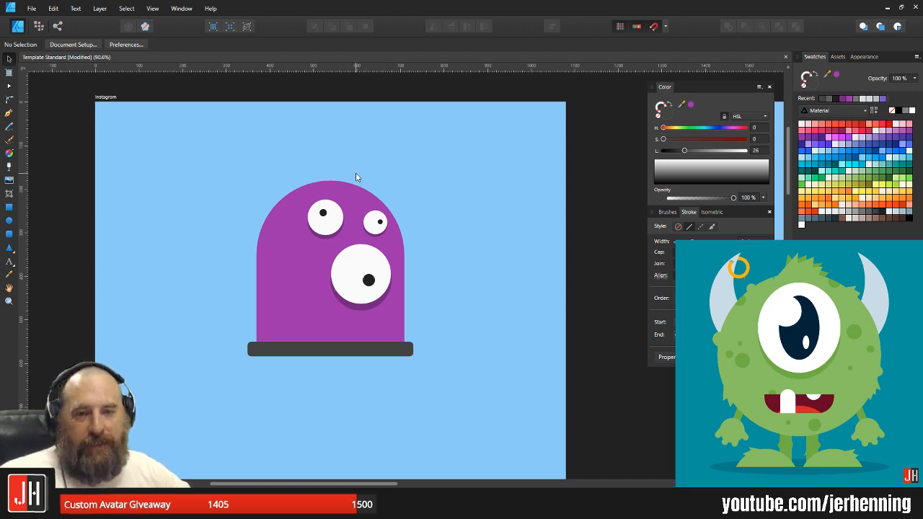
pyautogui.scroll(3, 316, 208)
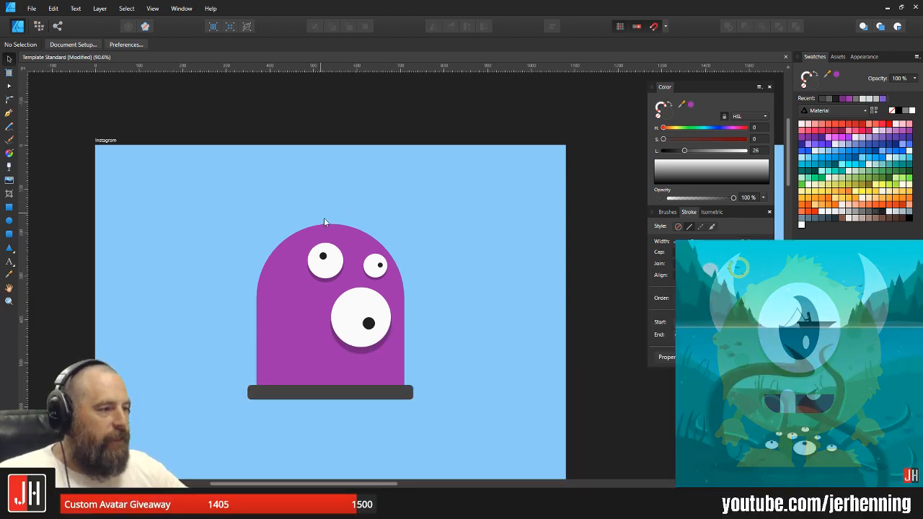
pyautogui.moveTo(346, 242); pyautogui.dragTo(383, 139)
pyautogui.scroll(2, 377, 202)
pyautogui.moveTo(394, 205); pyautogui.dragTo(395, 171)
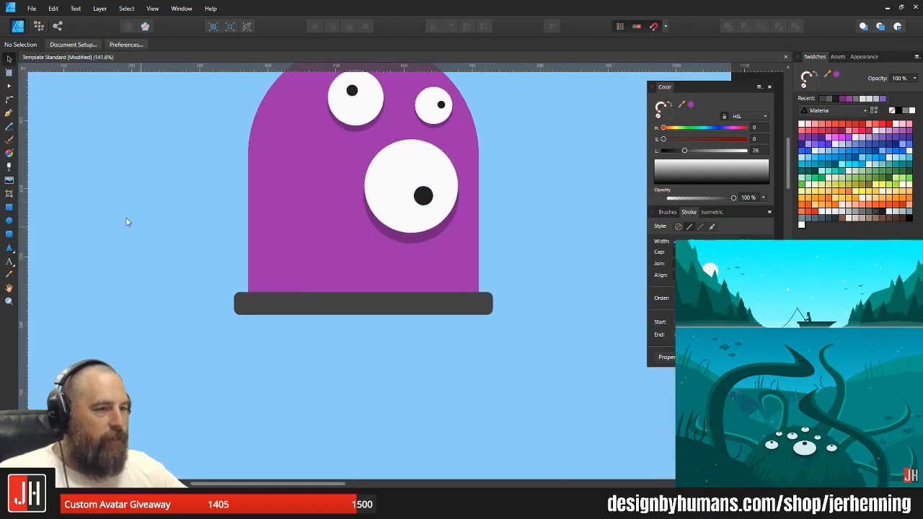
pyautogui.scroll(-4, 268, 225)
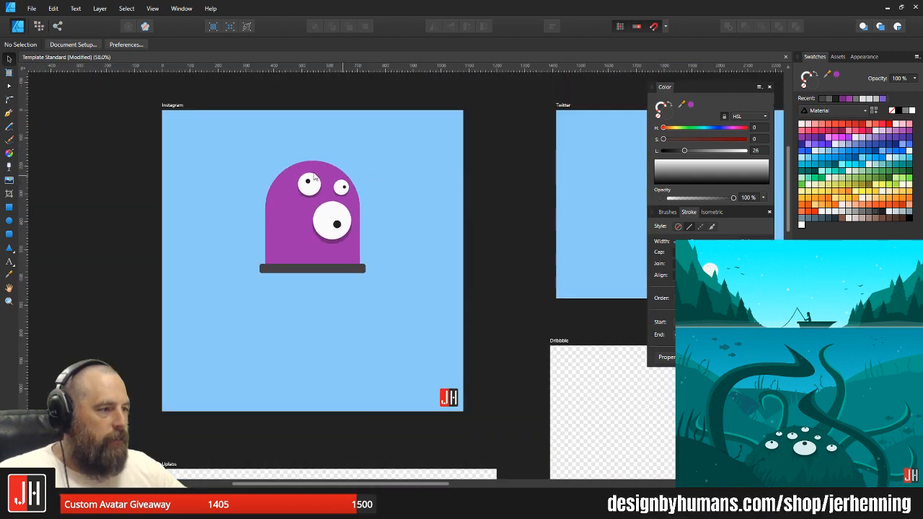
# - Select the parts of the purple monster to inspect how it is built, and clear the selection
pyautogui.moveTo(240, 90); pyautogui.dragTo(414, 311)
pyautogui.scroll(2, 350, 227)
pyautogui.scroll(1, 418, 125)
pyautogui.moveTo(407, 115); pyautogui.dragTo(391, 134)
pyautogui.moveTo(327, 198); pyautogui.dragTo(336, 180)
pyautogui.click(450, 184)
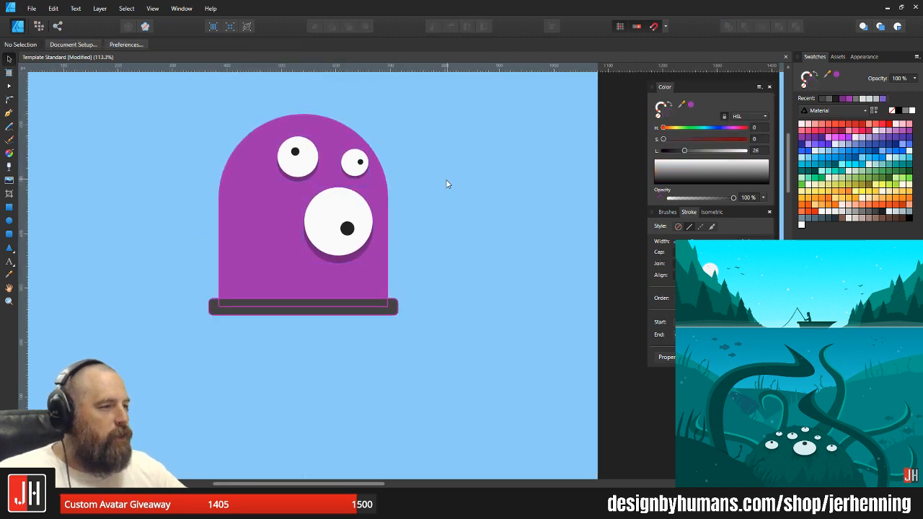
pyautogui.scroll(-3, 413, 249)
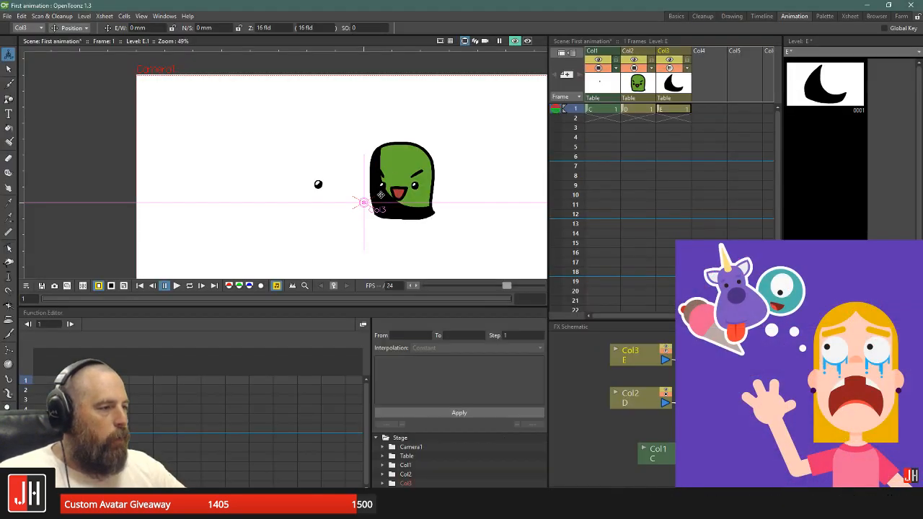
# - Load the scene COHH Running.tnz from the scenes folder, discarding the changes to the current scene
pyautogui.click(7, 16)
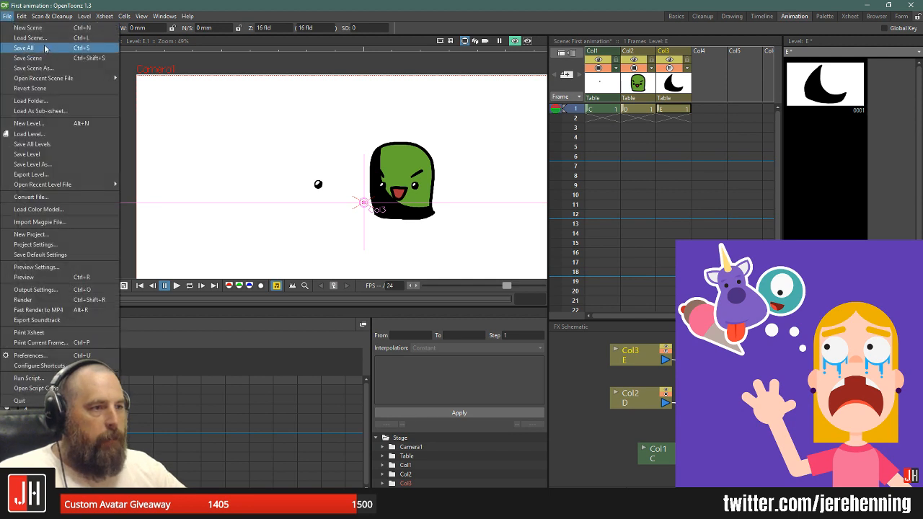
pyautogui.click(69, 48)
pyautogui.click(437, 189)
pyautogui.click(602, 406)
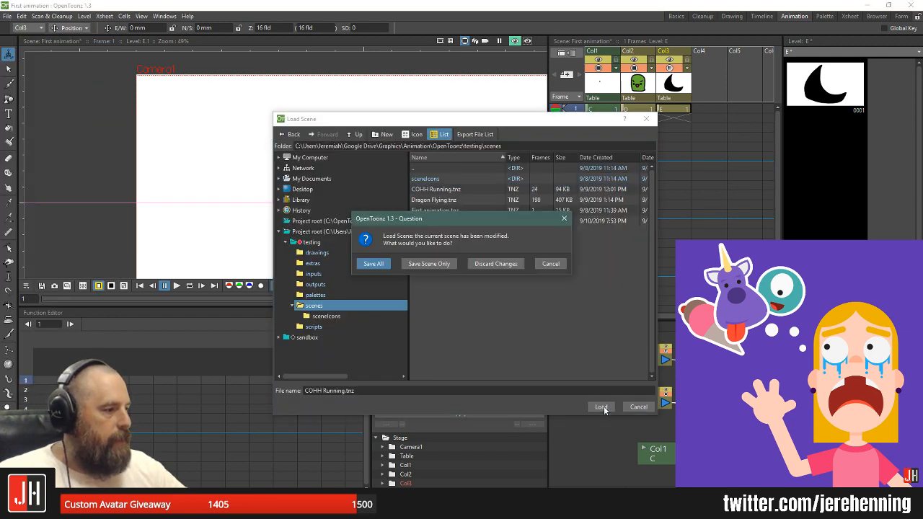
pyautogui.click(490, 264)
pyautogui.click(486, 282)
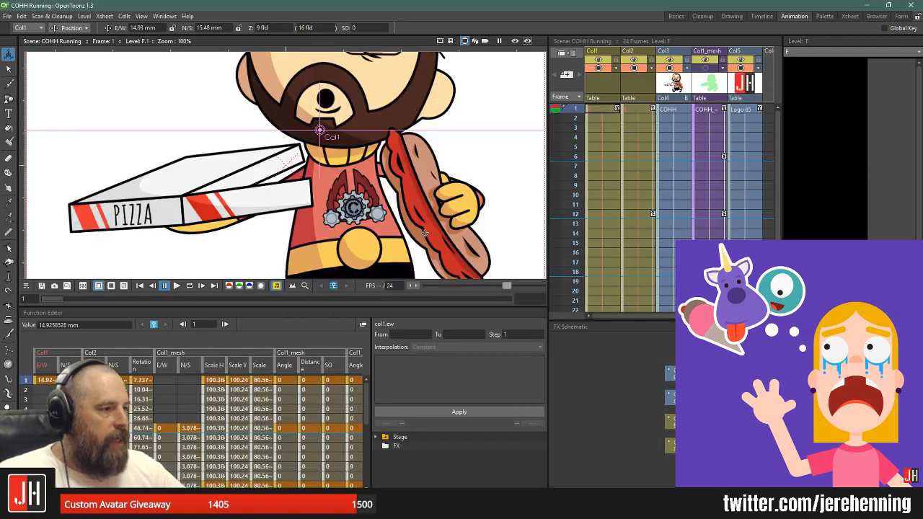
# - Play the running pizza character's animation in a loop and examine it within the whole camera frame
pyautogui.press('l')
pyautogui.scroll(-3, 390, 166)
pyautogui.moveTo(390, 165)
pyautogui.mouseDown()
pyautogui.moveTo(379, 132)
pyautogui.moveTo(390, 153)
pyautogui.mouseUp()
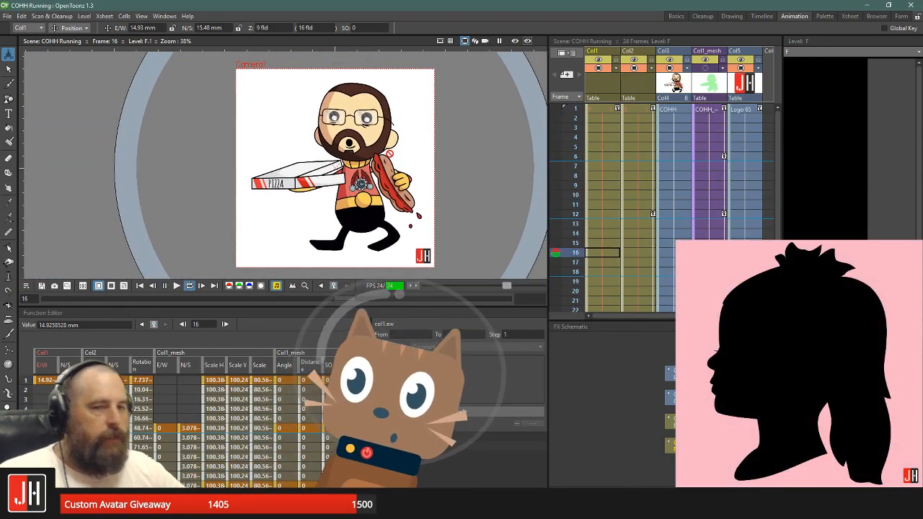
pyautogui.scroll(1, 386, 152)
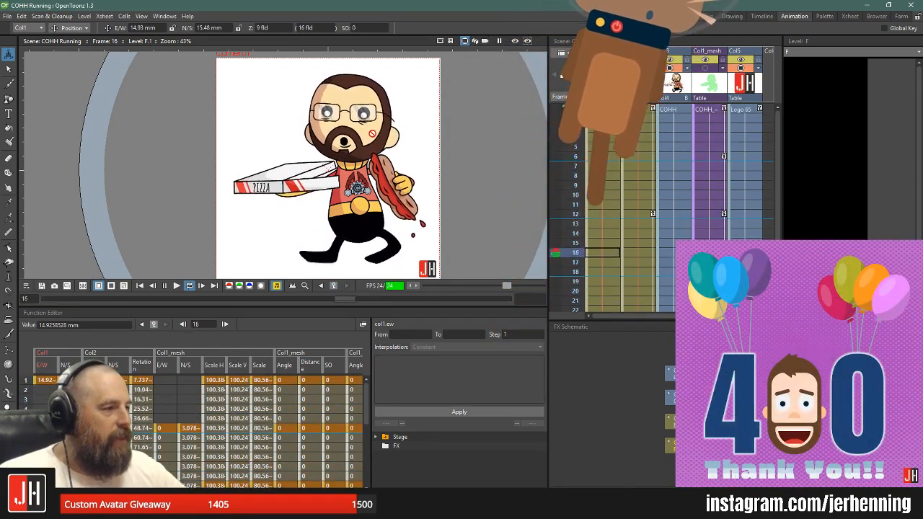
pyautogui.press('l')
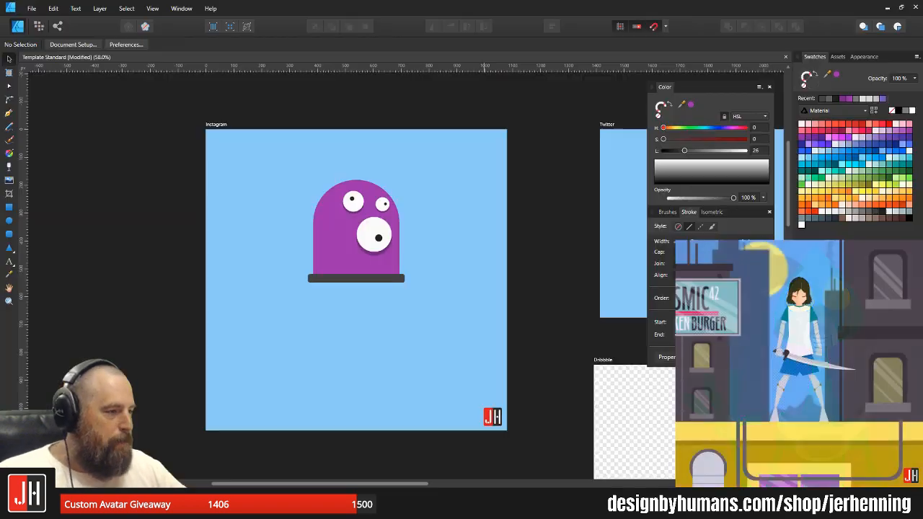
# - Select the purple monster's three eyes together to show they are separate objects, and clear the selection
pyautogui.scroll(3, 411, 222)
pyautogui.scroll(2, 288, 191)
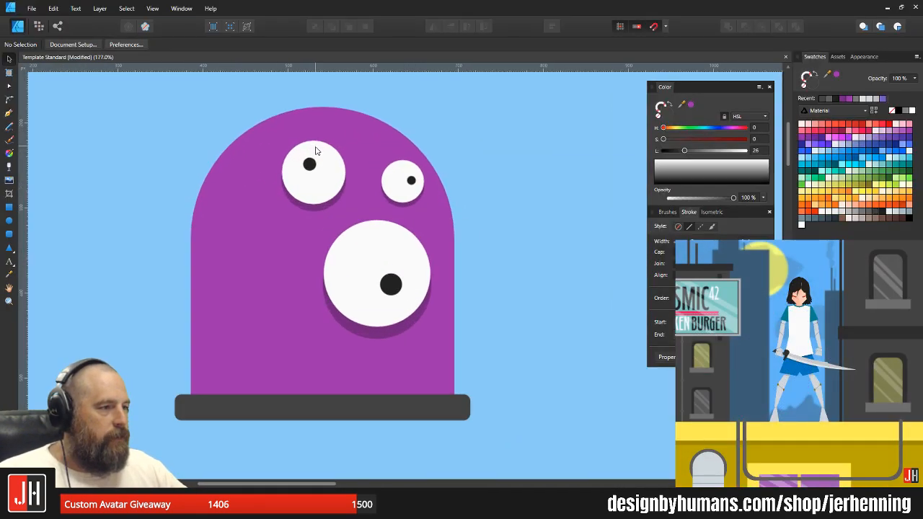
pyautogui.moveTo(257, 93); pyautogui.dragTo(498, 364)
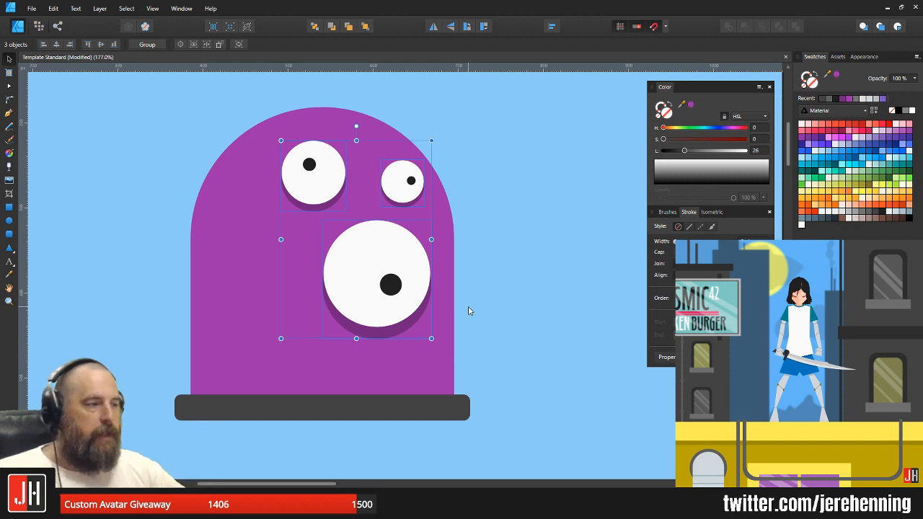
pyautogui.click(490, 232)
pyautogui.scroll(1, 422, 193)
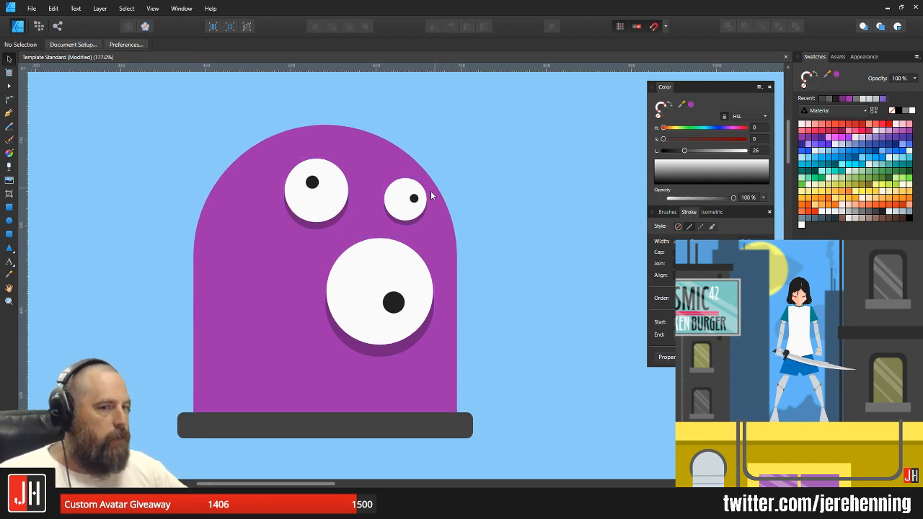
# - Reposition the purple monster's three eyes, moving the large and the small eye slightly lower on the body, and deselect them
pyautogui.click(323, 200)
pyautogui.moveTo(326, 205); pyautogui.dragTo(327, 198)
pyautogui.moveTo(393, 303); pyautogui.dragTo(386, 327)
pyautogui.moveTo(409, 215); pyautogui.dragTo(409, 226)
pyautogui.click(482, 208)
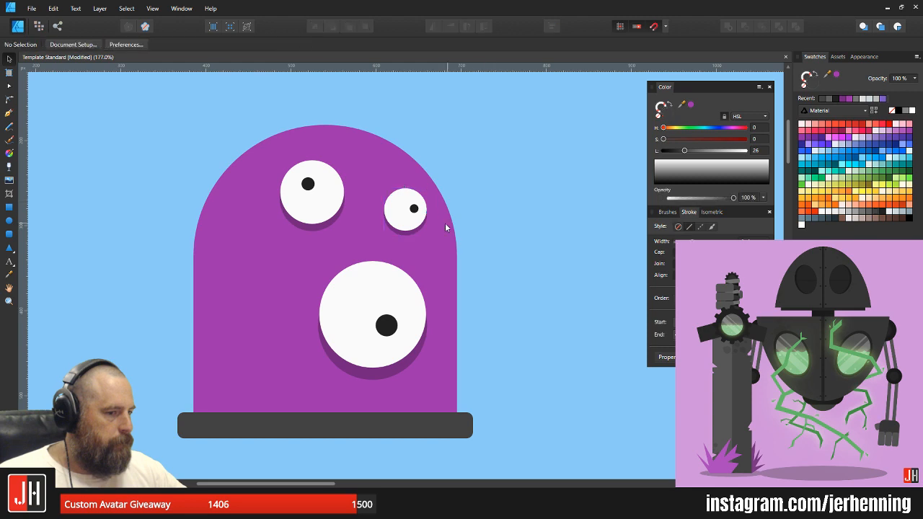
pyautogui.scroll(-2, 462, 218)
pyautogui.scroll(3, 423, 233)
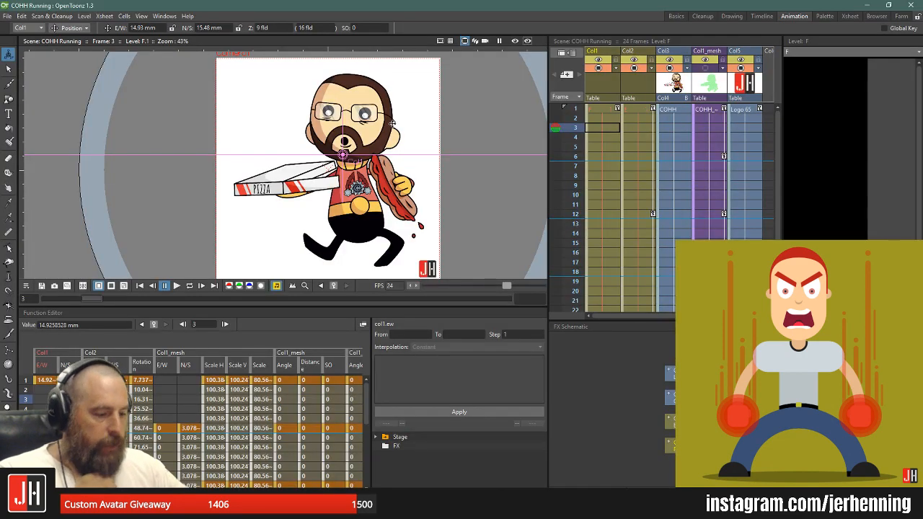
# - Restart the looped playback of the COHH Running animation
pyautogui.moveTo(381, 153); pyautogui.dragTo(366, 147)
pyautogui.press('l')
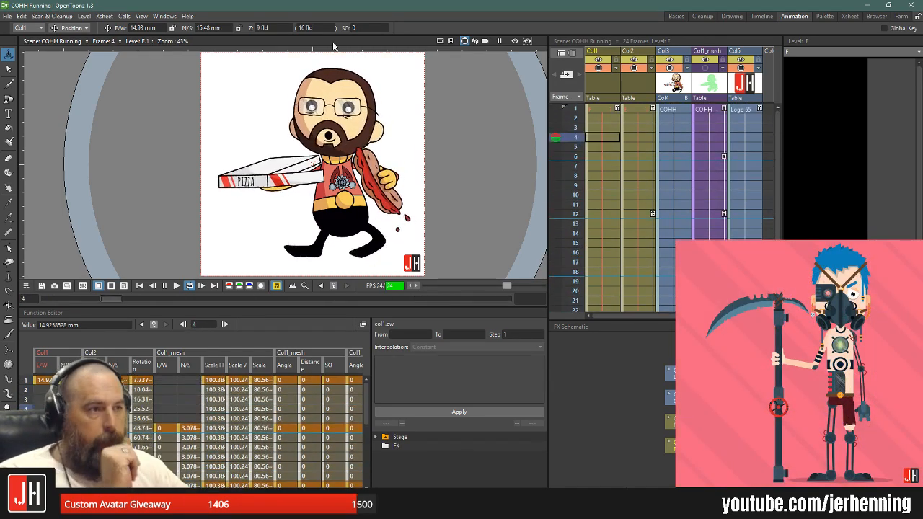
# - Load the scene First animation.tnz from the scenes folder
pyautogui.click(8, 17)
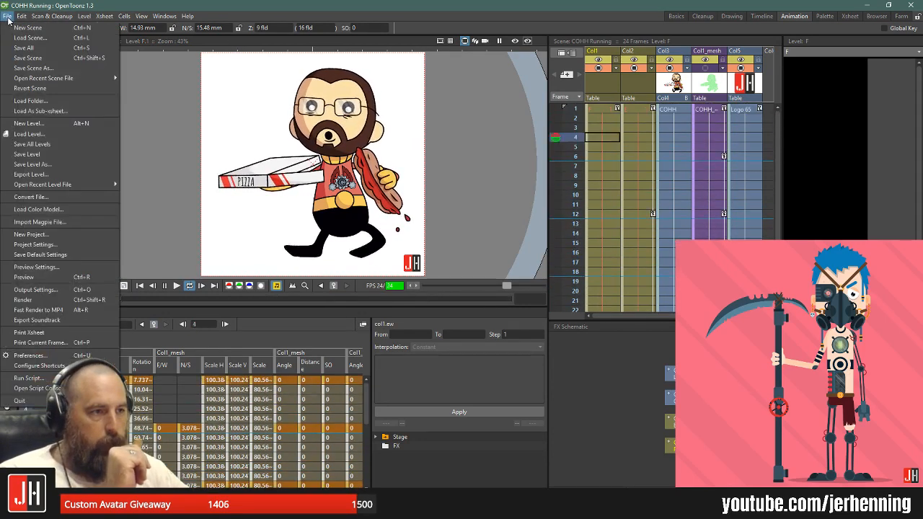
pyautogui.click(30, 37)
pyautogui.click(435, 210)
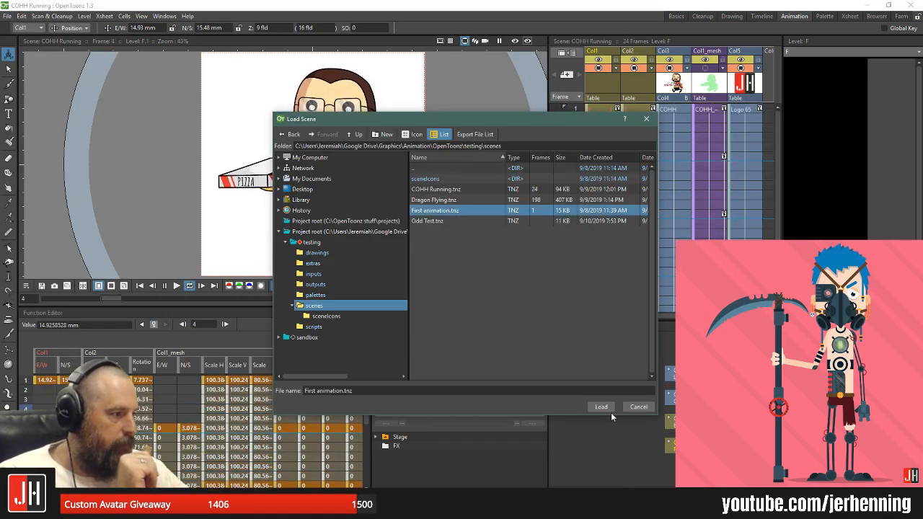
pyautogui.click(604, 406)
pyautogui.scroll(-2, 416, 227)
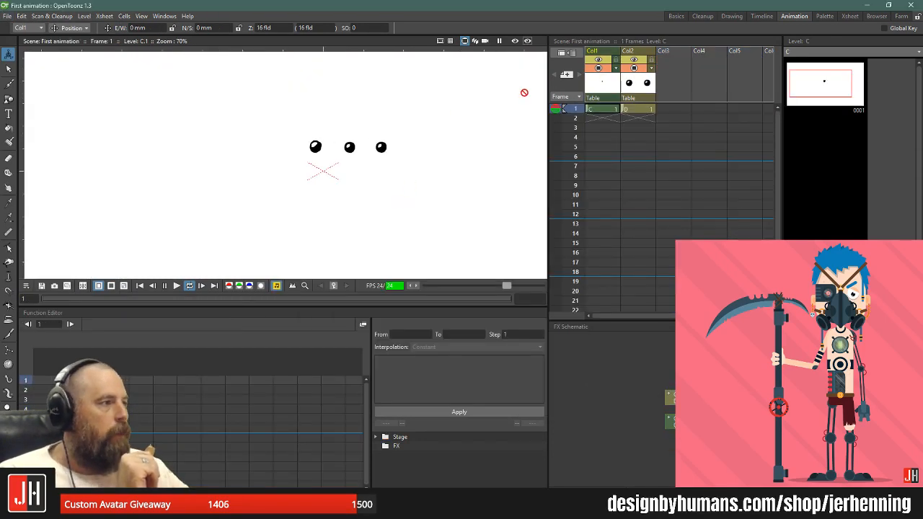
# - Hide the drawings of columns 1 and 2 from the camera view and select the empty column 3
pyautogui.click(598, 68)
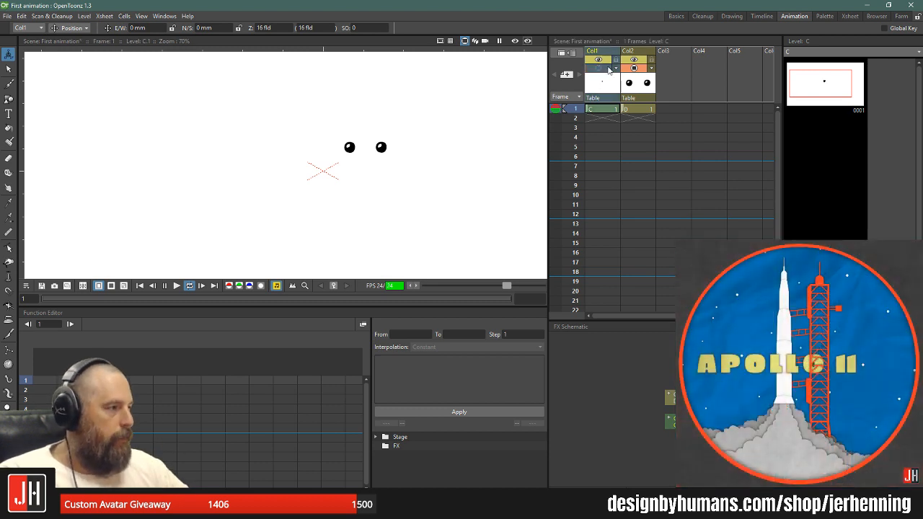
pyautogui.click(633, 69)
pyautogui.click(685, 80)
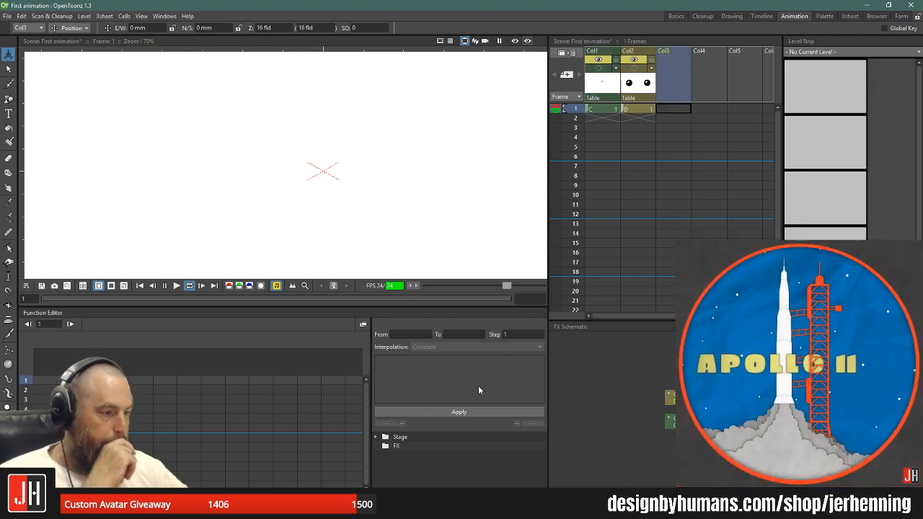
# - Switch to Affinity Designer and open the Chewbacca document from the Complete artwork's 2019 folder
pyautogui.hotkey('alt', 'Tab')
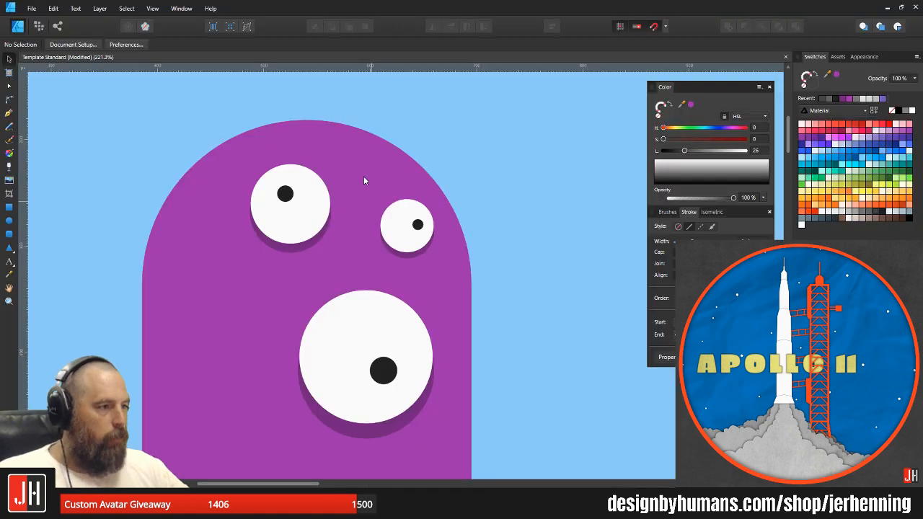
pyautogui.scroll(-5, 360, 160)
pyautogui.click(36, 9)
pyautogui.click(39, 53)
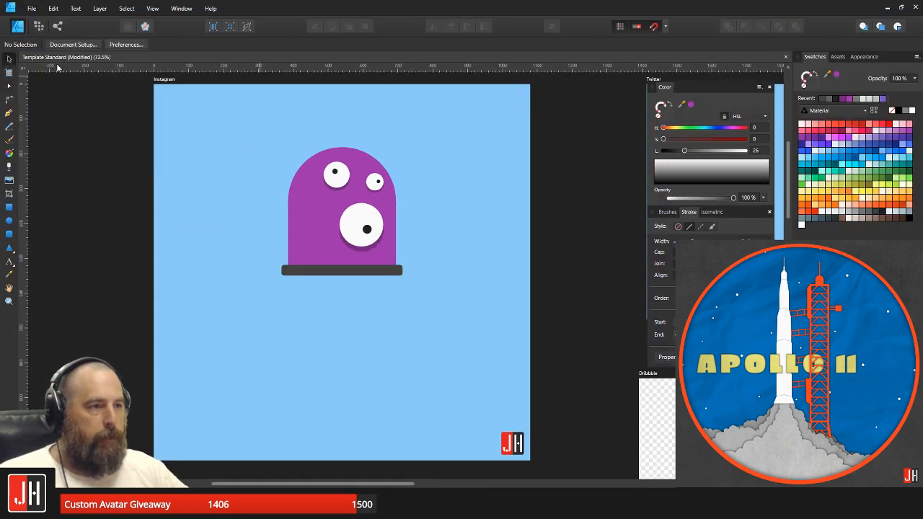
pyautogui.doubleClick(431, 172)
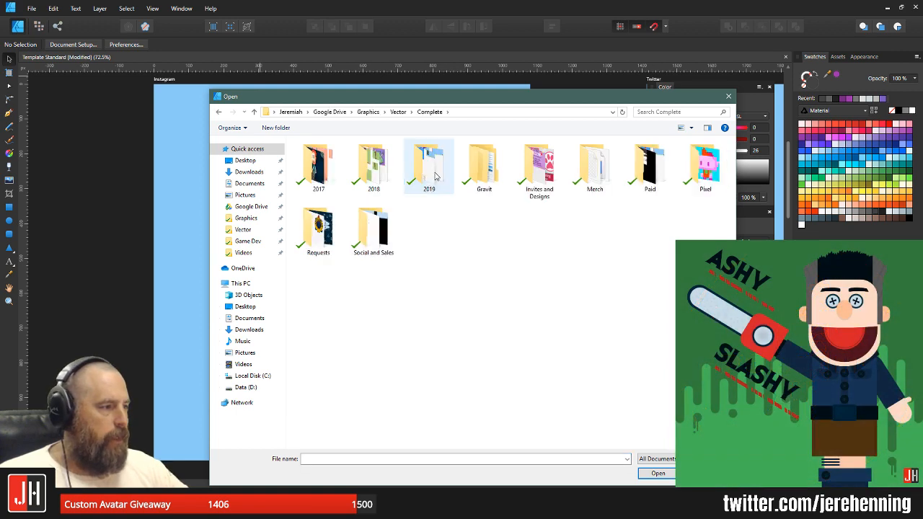
pyautogui.doubleClick(435, 175)
pyautogui.doubleClick(692, 287)
# - Try shifting the Chewbacca figure on the Instagram artboard and undo the move
pyautogui.moveTo(349, 151); pyautogui.dragTo(368, 226)
pyautogui.scroll(5, 368, 226)
pyautogui.scroll(-3, 385, 207)
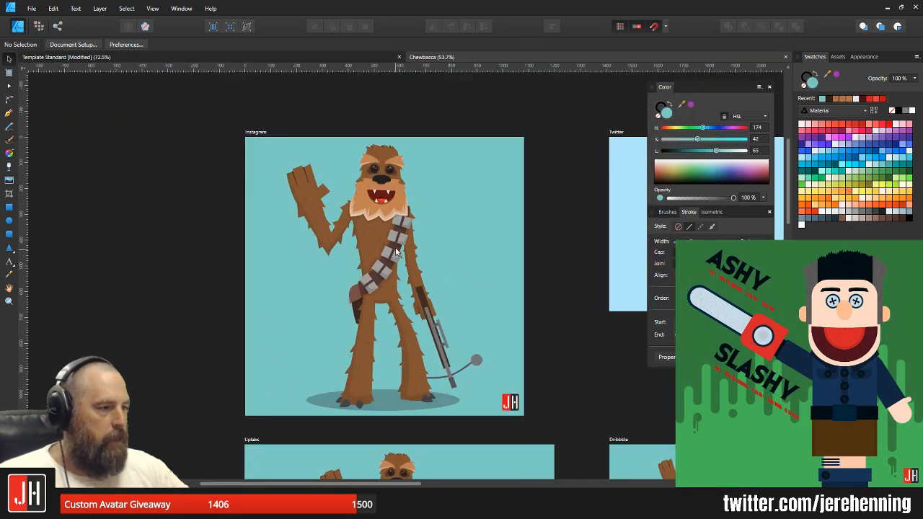
pyautogui.click(393, 249)
pyautogui.moveTo(379, 228)
pyautogui.mouseDown()
pyautogui.moveTo(357, 227)
pyautogui.moveTo(404, 226)
pyautogui.moveTo(393, 228)
pyautogui.mouseUp()
pyautogui.hotkey('ctrl', 'z')
pyautogui.click(483, 247)
pyautogui.scroll(-3, 462, 238)
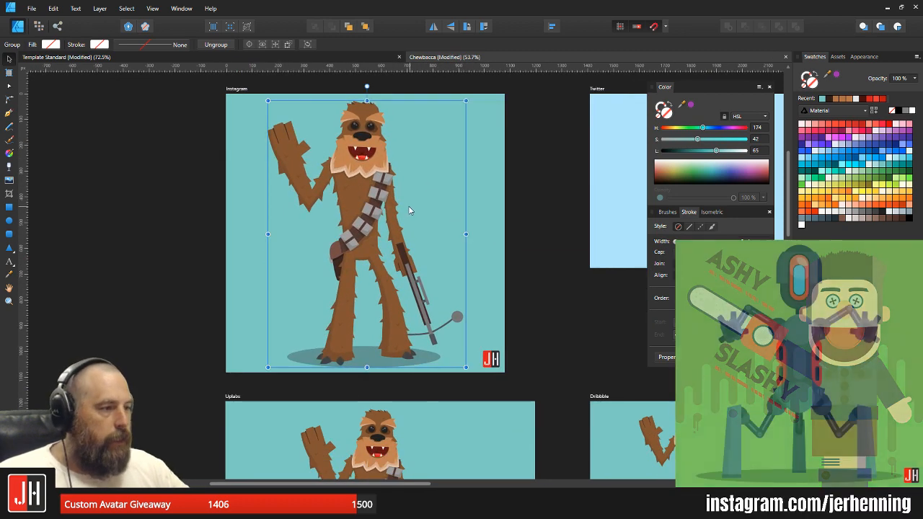
# - Pull the Chewbacca figure's mouth, chin fur and other body pieces apart to show its separate layers
pyautogui.moveTo(492, 363); pyautogui.dragTo(463, 310)
pyautogui.scroll(7, 358, 144)
pyautogui.moveTo(353, 112); pyautogui.dragTo(640, 206)
pyautogui.doubleClick(388, 177)
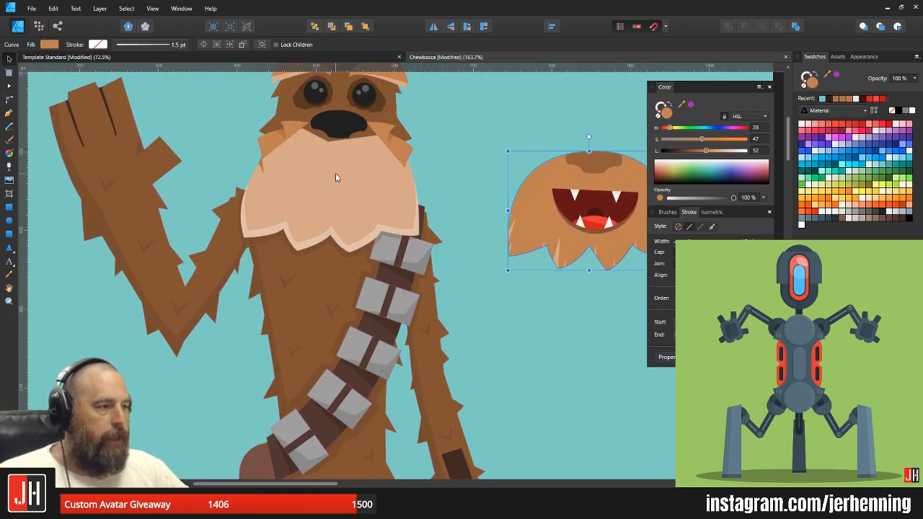
pyautogui.moveTo(411, 175); pyautogui.dragTo(601, 132)
pyautogui.moveTo(330, 225); pyautogui.dragTo(630, 375)
pyautogui.moveTo(431, 344); pyautogui.dragTo(466, 277)
pyautogui.moveTo(407, 275); pyautogui.dragTo(605, 253)
# - Undo all moves of the separated Chewbacca pieces, including one more trial move
pyautogui.hotkey('ctrl', 'z')
pyautogui.hotkey('ctrl', 'z')
pyautogui.hotkey('ctrl', 'z')
pyautogui.hotkey('ctrl', 'z')
pyautogui.moveTo(548, 264); pyautogui.dragTo(520, 251)
pyautogui.hotkey('ctrl', 'z')
pyautogui.hotkey('ctrl', 'z')
pyautogui.scroll(-5, 533, 318)
pyautogui.hotkey('ctrl', 'z')
# - Select the complete Chewbacca figure together with its ground shadow on the Instagram artboard
pyautogui.moveTo(283, 102); pyautogui.dragTo(593, 444)
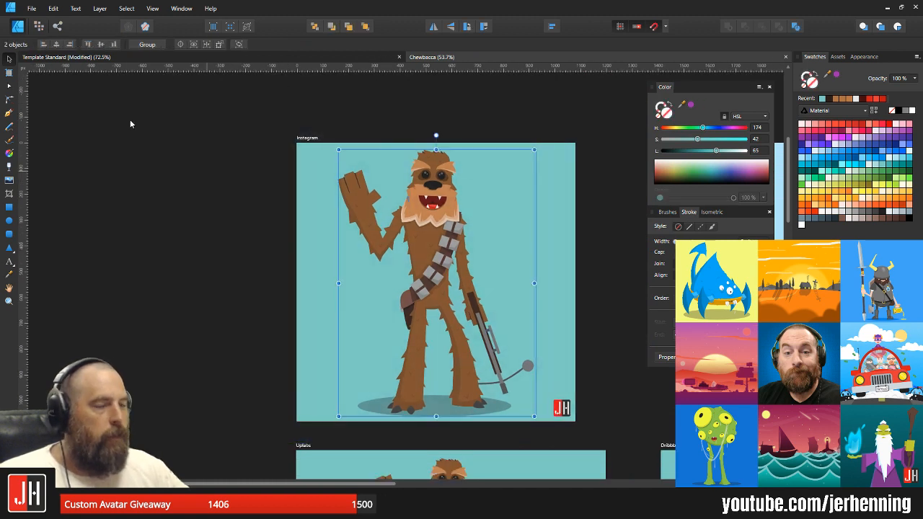
# - Copy the complete Chewbacca figure with its ground shadow and create a new document from the clipboard
pyautogui.click(33, 9)
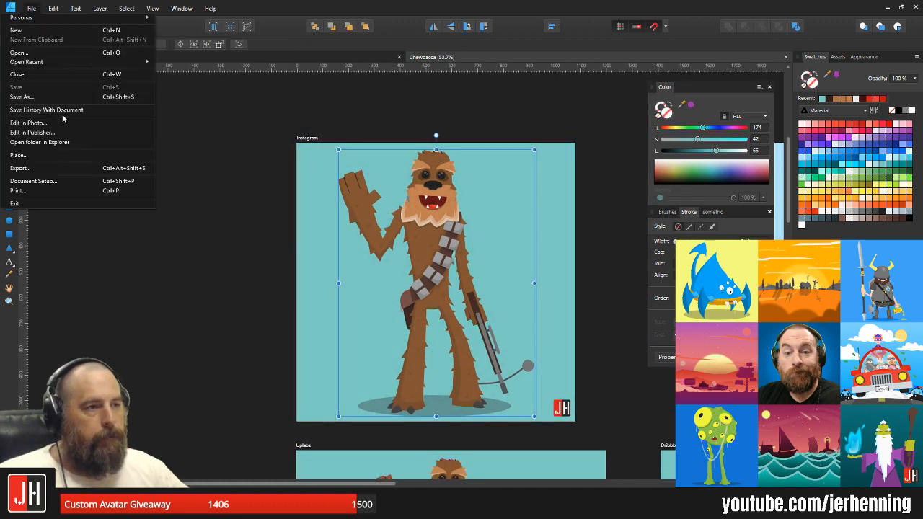
pyautogui.click(527, 114)
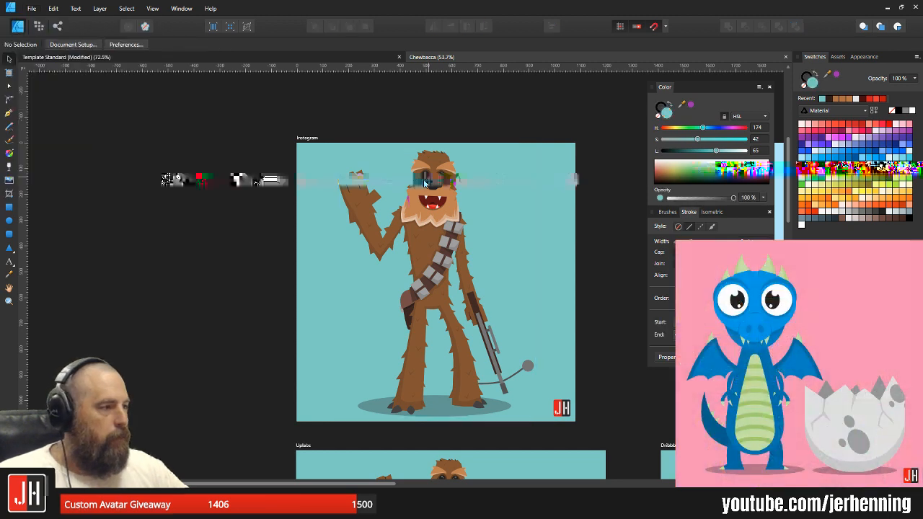
pyautogui.click(424, 184)
pyautogui.hotkey('ctrl', 'c')
pyautogui.click(32, 8)
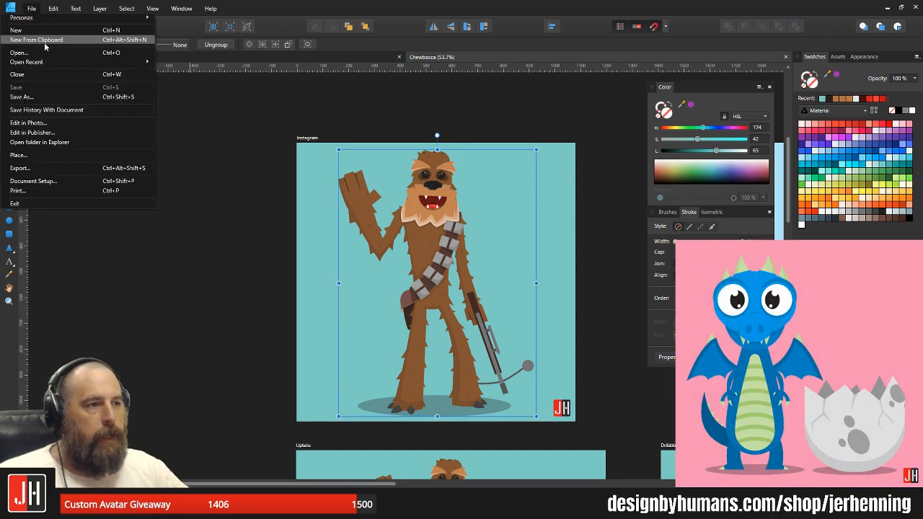
pyautogui.click(43, 35)
# - Export the whole Chewbacca document as a PNG named Chewie to the Desktop
pyautogui.click(32, 9)
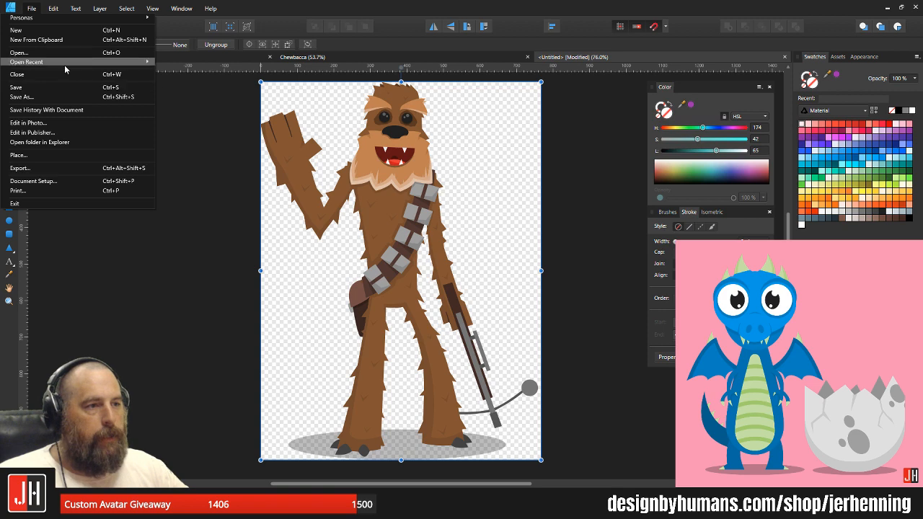
pyautogui.click(83, 168)
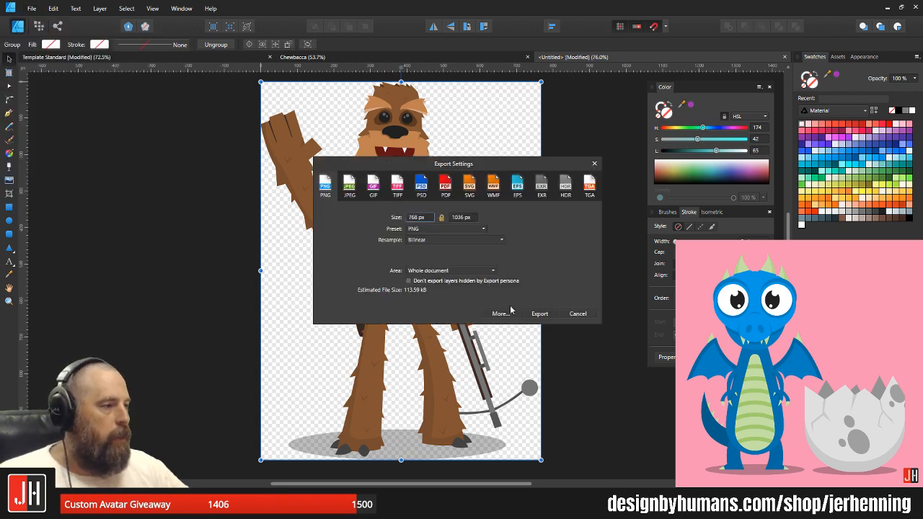
pyautogui.click(540, 314)
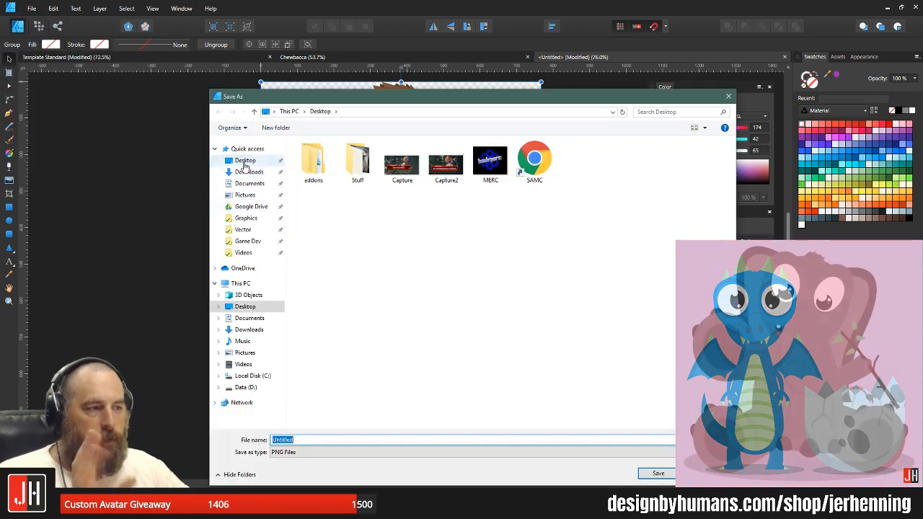
pyautogui.click(350, 440)
pyautogui.write('Chewie')
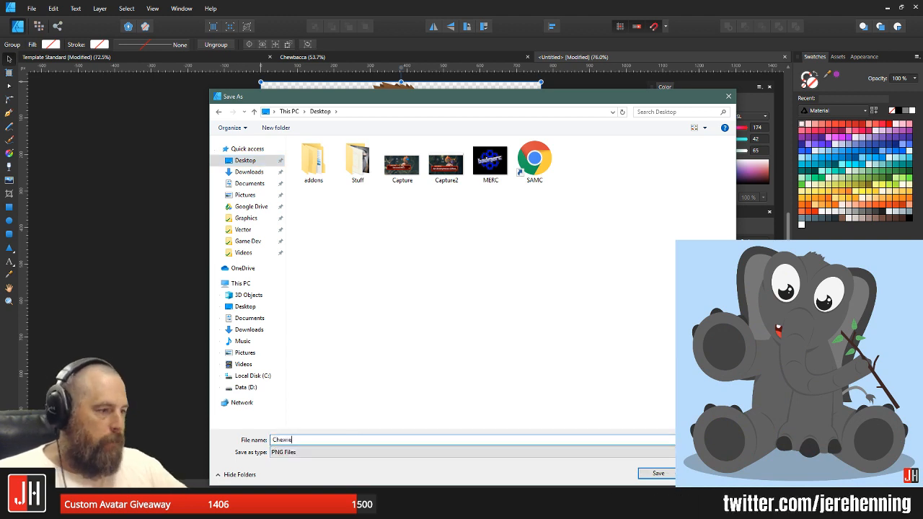
pyautogui.click(658, 474)
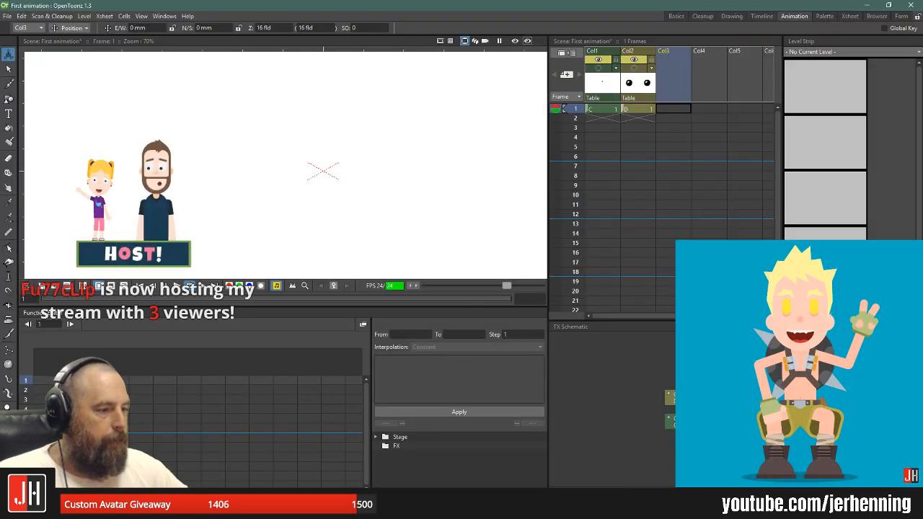
# - Load the Chewie image from the Desktop into the OpenToonz First animation scene, keeping its original location
pyautogui.press('super+e')
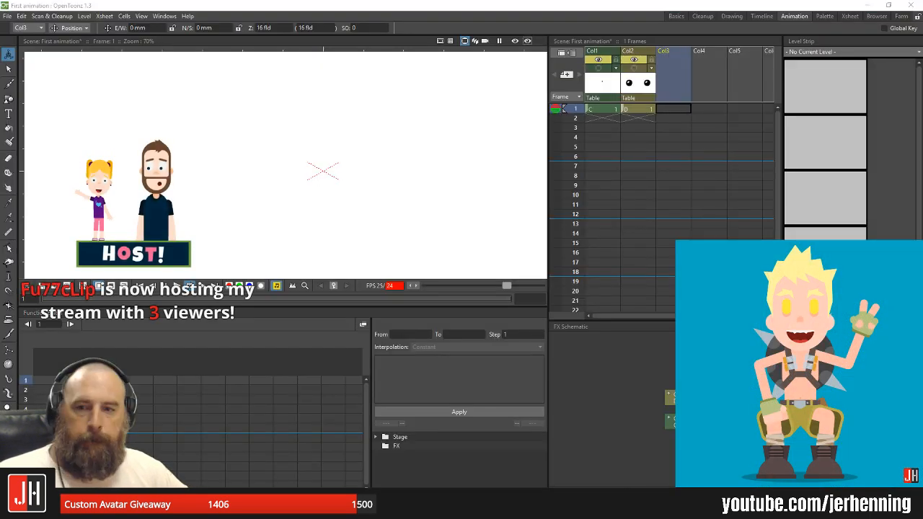
pyautogui.click(187, 218)
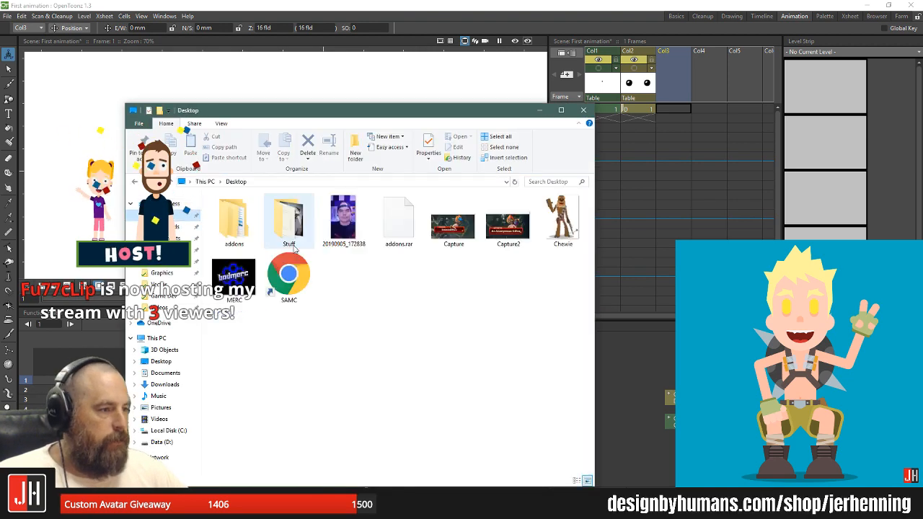
pyautogui.moveTo(563, 223); pyautogui.dragTo(312, 92)
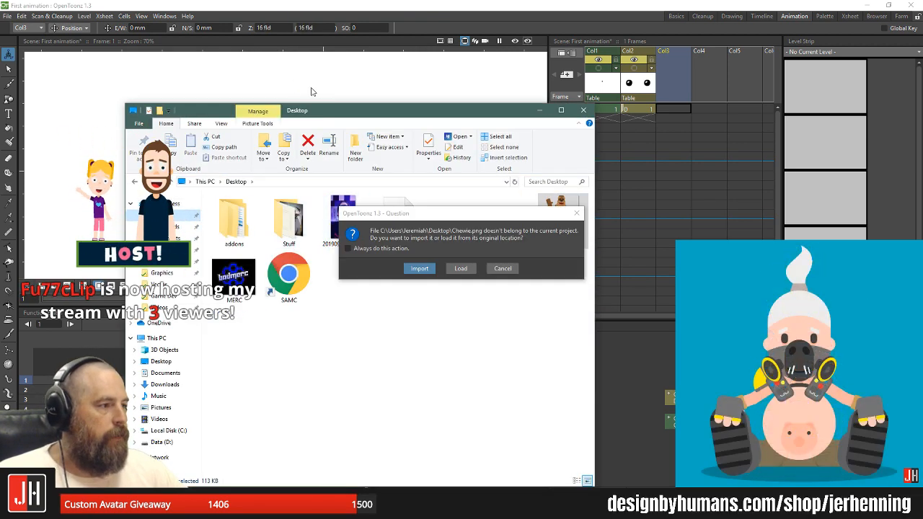
pyautogui.click(464, 269)
pyautogui.click(508, 23)
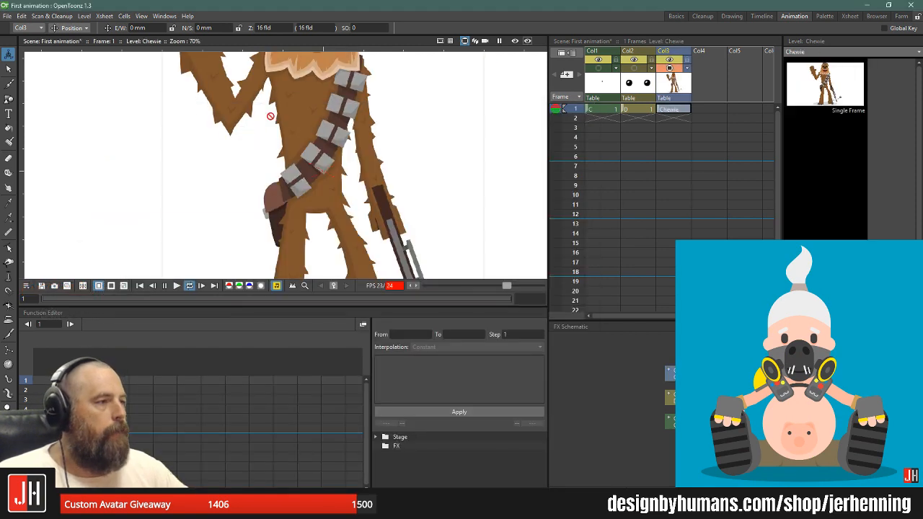
pyautogui.scroll(-10, 307, 101)
pyautogui.scroll(4, 316, 99)
pyautogui.scroll(-2, 322, 95)
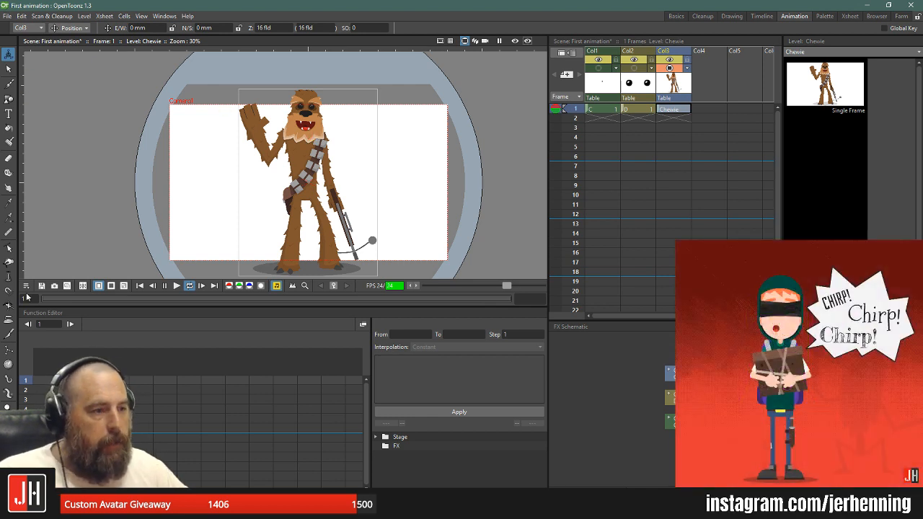
# - Generate a deformation mesh over the Chewie image with the default settings, checking the preview before applying
pyautogui.click(9, 394)
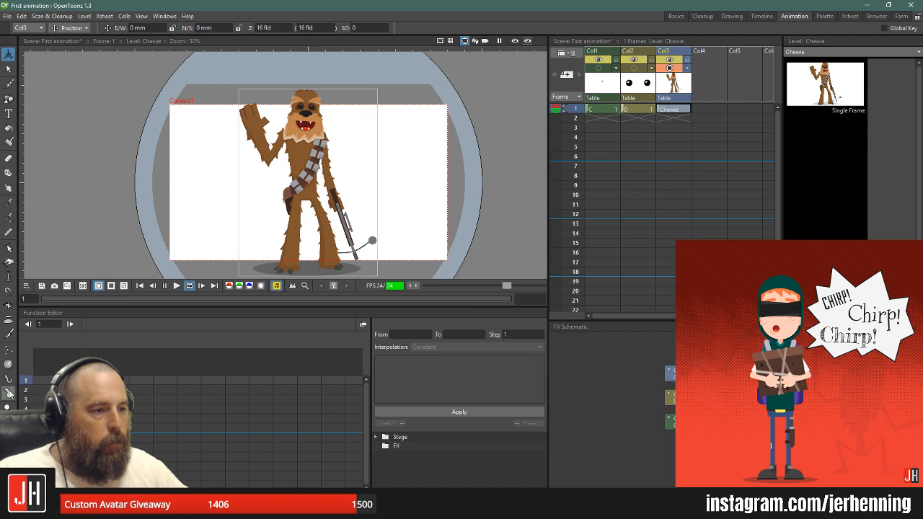
pyautogui.click(38, 27)
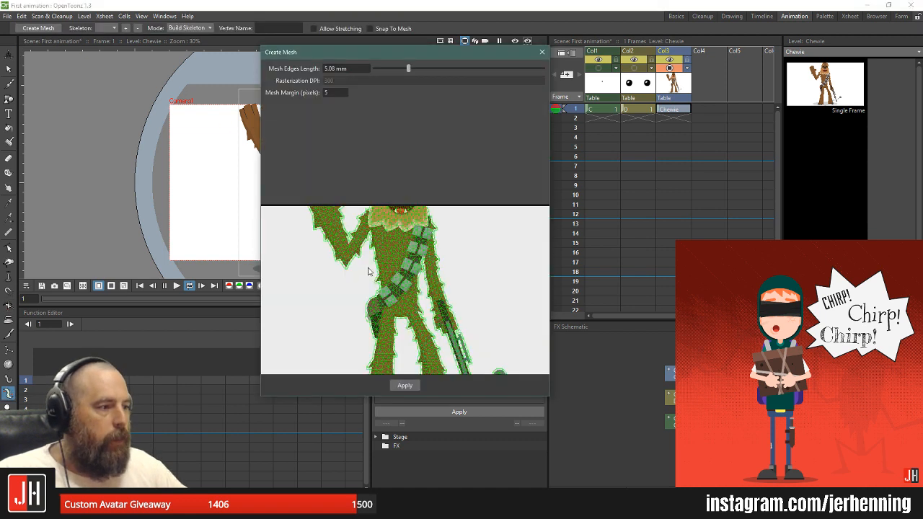
pyautogui.scroll(-5, 368, 273)
pyautogui.scroll(5, 385, 273)
pyautogui.scroll(-4, 397, 272)
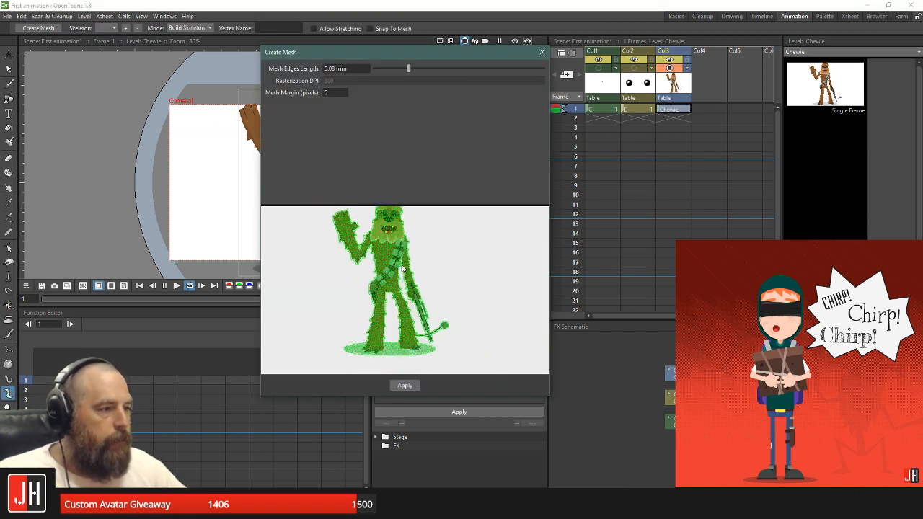
pyautogui.scroll(6, 401, 263)
pyautogui.moveTo(399, 244); pyautogui.dragTo(427, 264)
pyautogui.moveTo(429, 318); pyautogui.dragTo(430, 256)
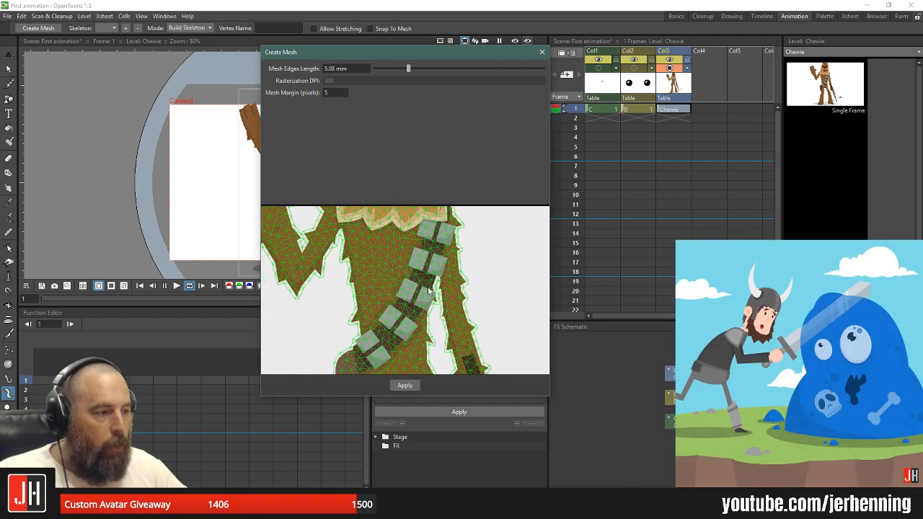
pyautogui.click(405, 386)
pyautogui.scroll(-2, 310, 130)
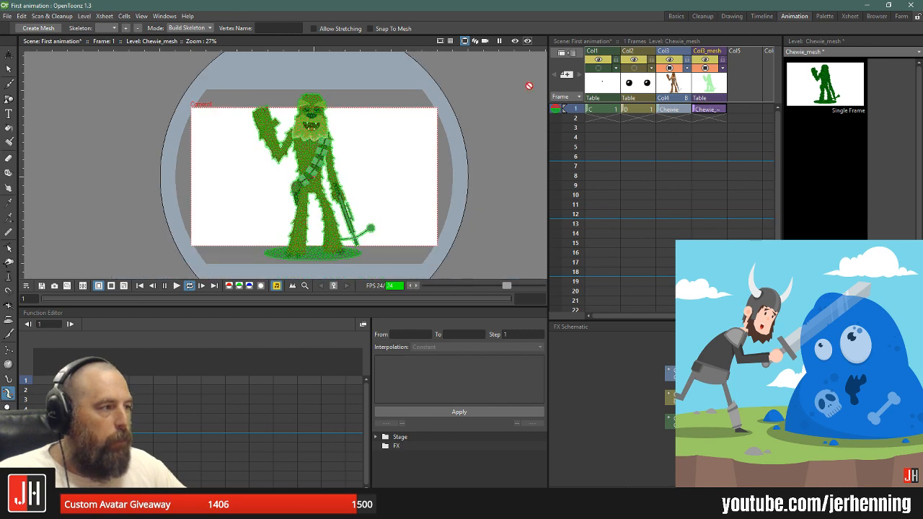
pyautogui.scroll(1, 322, 119)
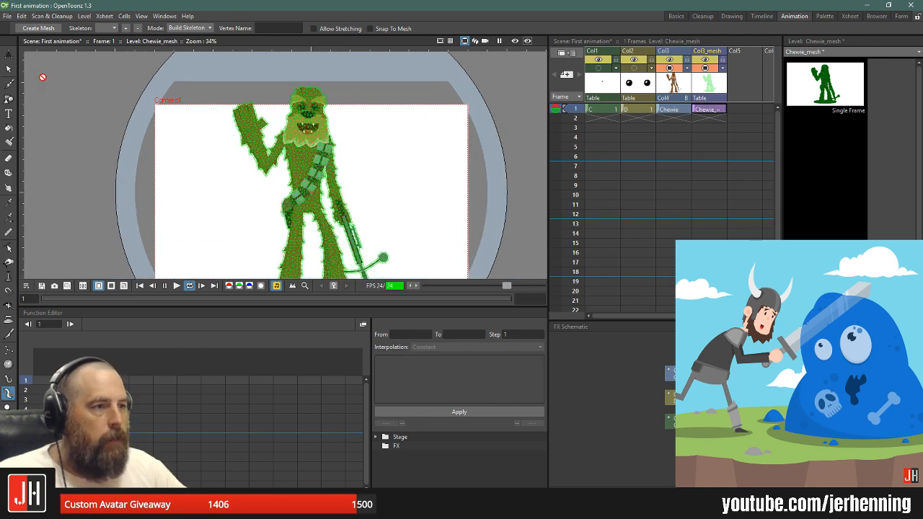
# - Set the Animate tool to All mode and select the Chewie image column beside the mesh column
pyautogui.click(8, 55)
pyautogui.click(72, 27)
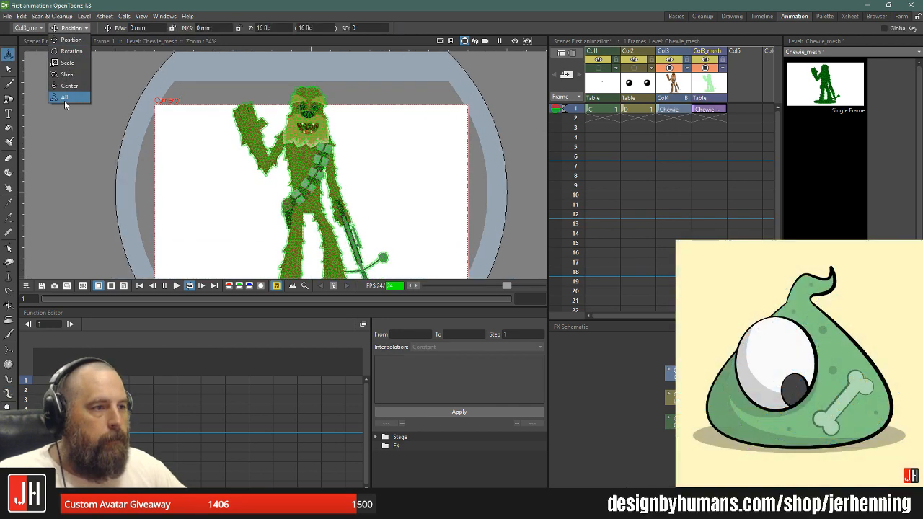
pyautogui.click(69, 96)
pyautogui.moveTo(387, 234); pyautogui.dragTo(438, 270)
pyautogui.scroll(-3, 364, 142)
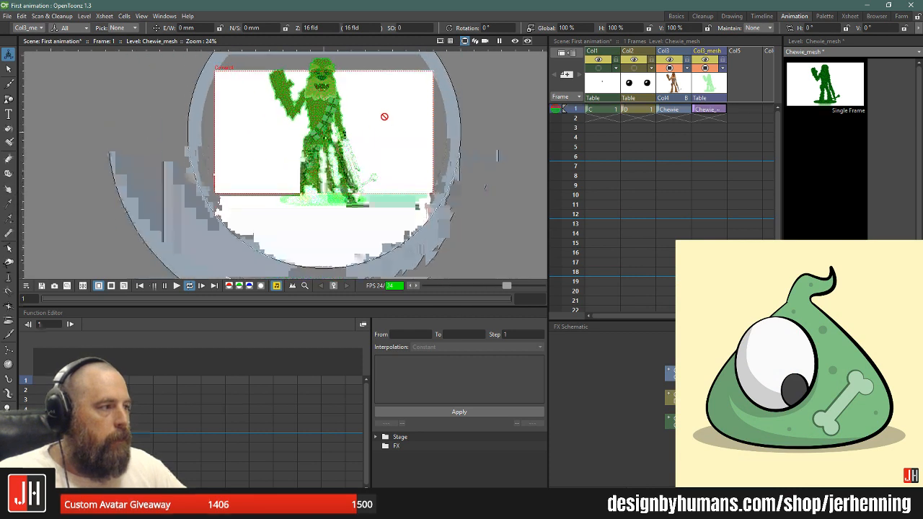
pyautogui.click(680, 85)
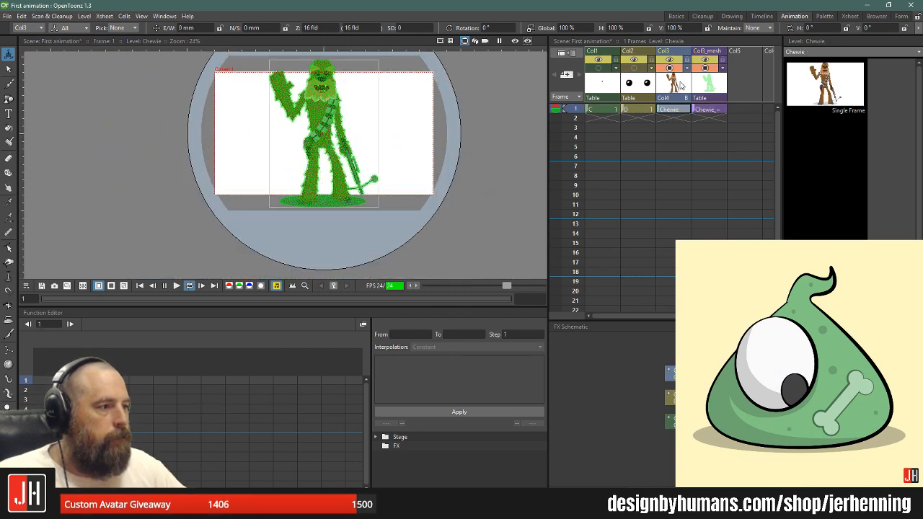
pyautogui.scroll(2, 336, 122)
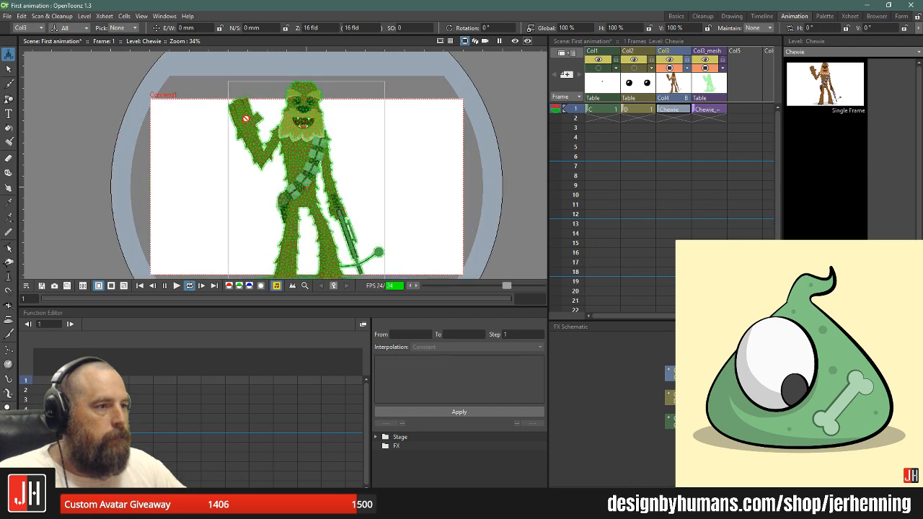
# - Quit OpenToonz and discard the changes to the current scene
pyautogui.click(7, 16)
pyautogui.click(37, 400)
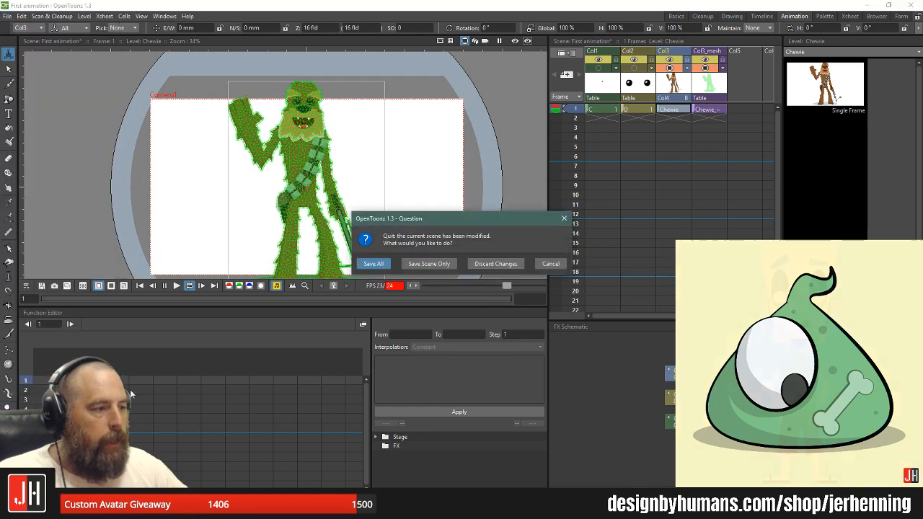
pyautogui.click(486, 263)
pyautogui.click(478, 273)
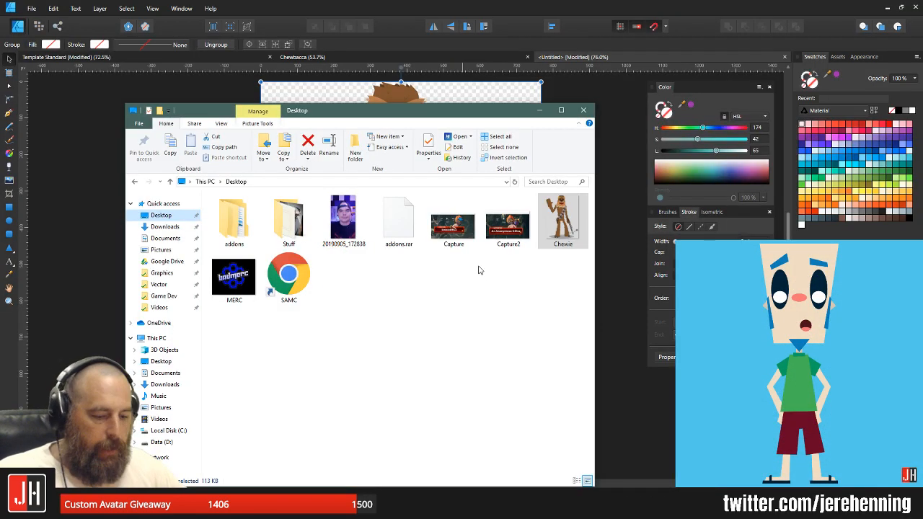
# - Relaunch OpenToonz and dismiss the startup dialog to work in the empty untitled scene
pyautogui.press('super')
pyautogui.press('super')
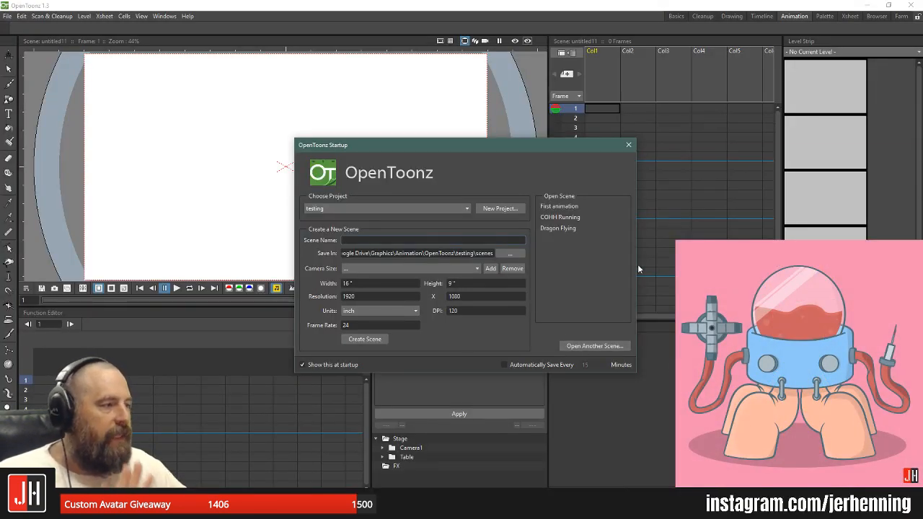
pyautogui.click(629, 146)
pyautogui.scroll(-3, 351, 140)
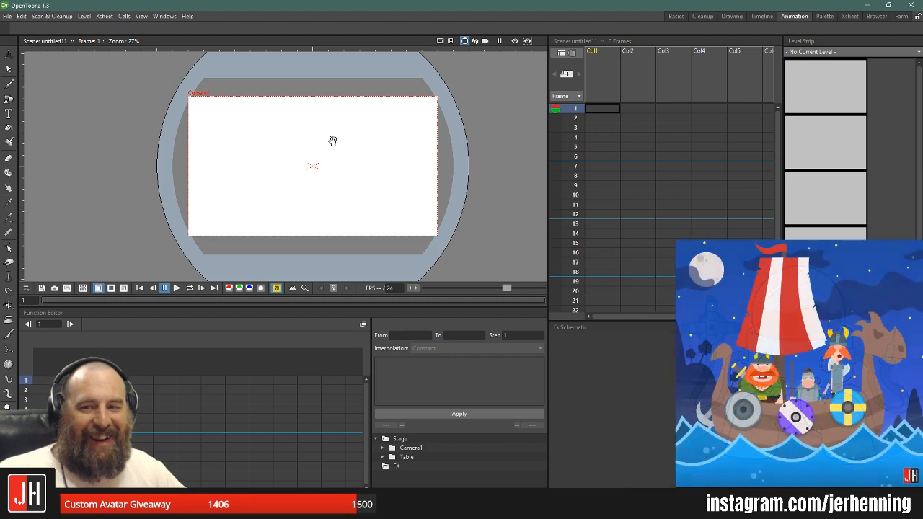
pyautogui.scroll(1, 274, 169)
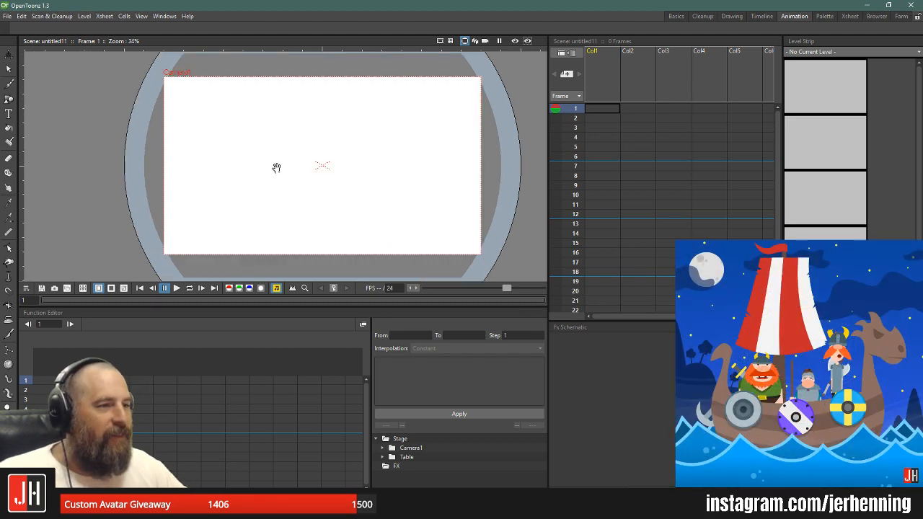
pyautogui.scroll(-1, 260, 138)
pyautogui.moveTo(270, 155)
pyautogui.mouseDown()
pyautogui.moveTo(257, 171)
pyautogui.moveTo(278, 159)
pyautogui.mouseUp()
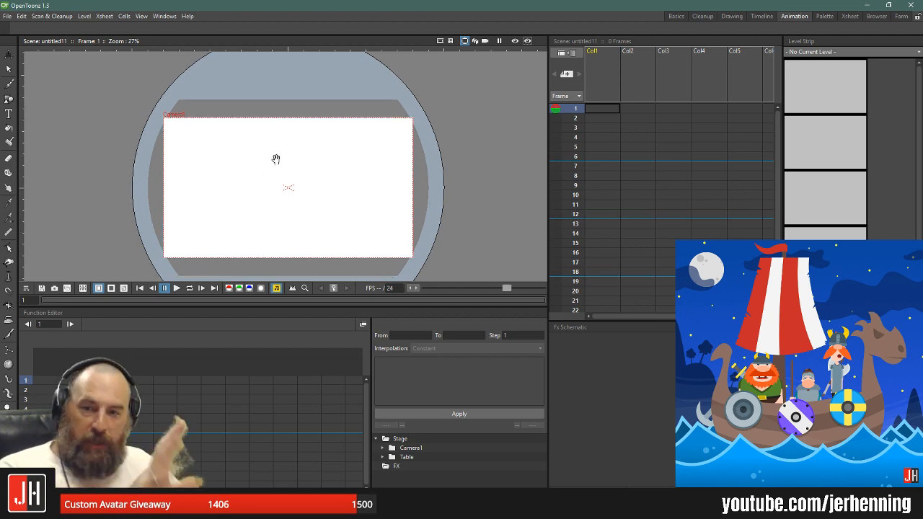
# - Load the Chewie image from the Desktop into the empty OpenToonz scene, keeping its original location
pyautogui.hotkey('alt', 'Tab')
pyautogui.moveTo(567, 222); pyautogui.dragTo(292, 97)
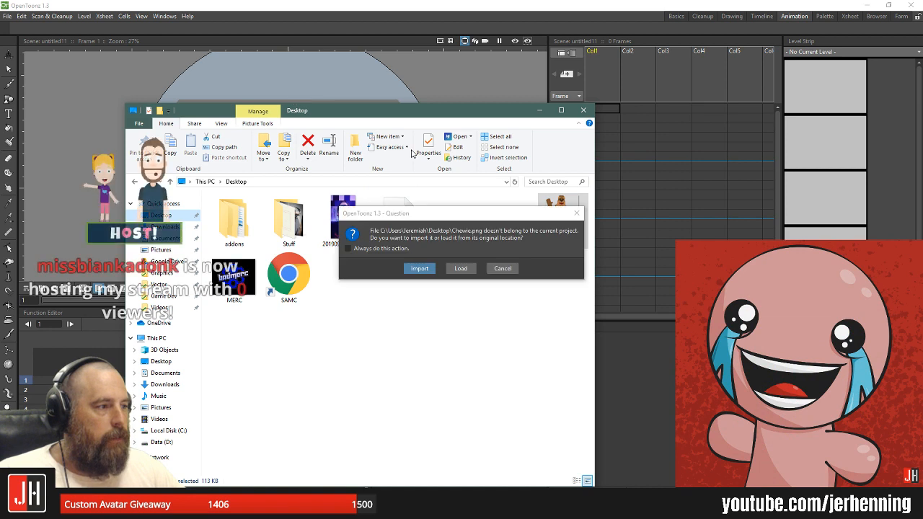
pyautogui.click(460, 269)
pyautogui.click(155, 66)
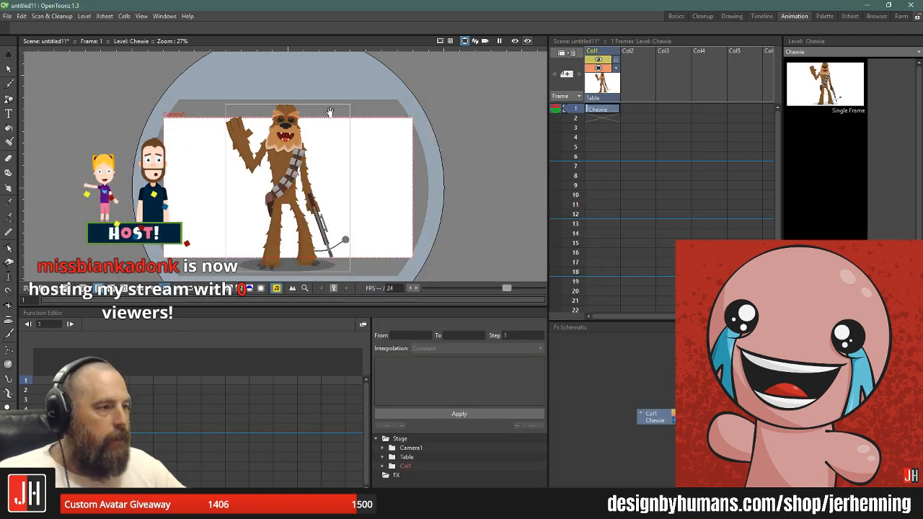
pyautogui.scroll(4, 290, 163)
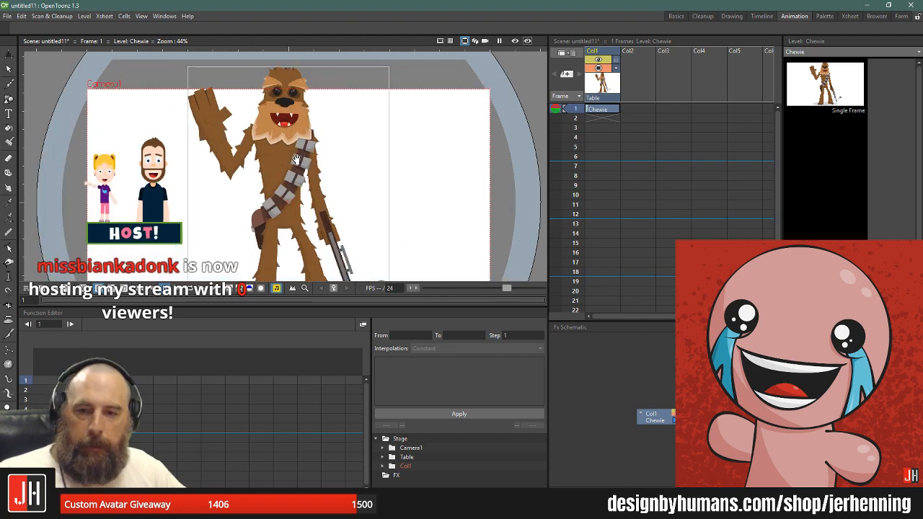
pyautogui.scroll(-2, 292, 158)
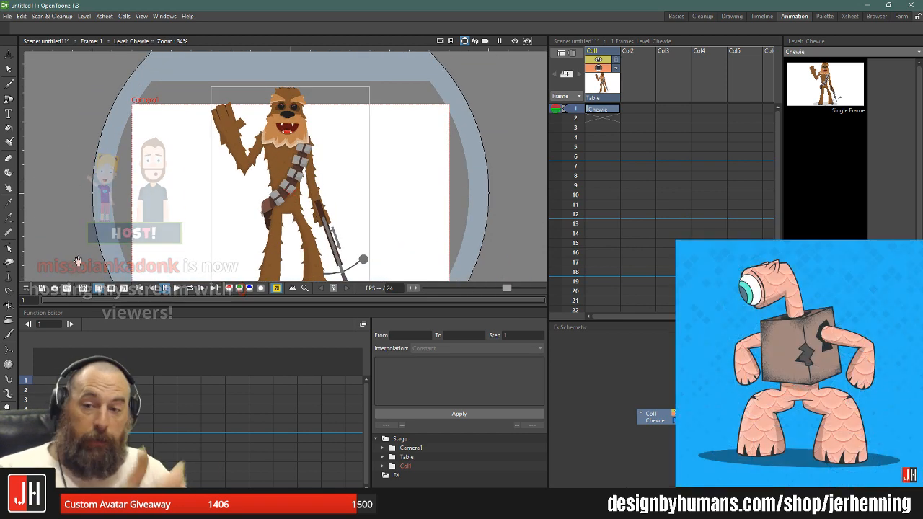
# - Create a mesh for the Chewie level with the Plastic tool, using the default mesh settings
pyautogui.click(8, 393)
pyautogui.click(47, 28)
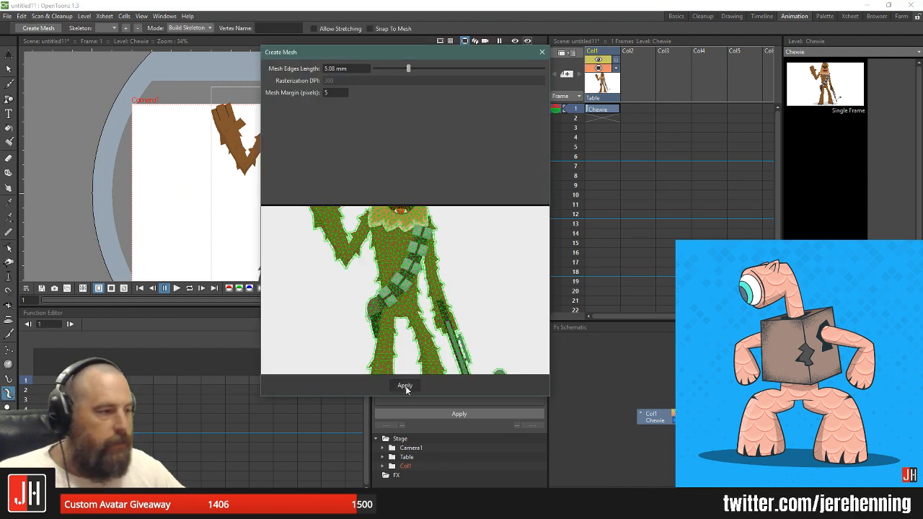
pyautogui.click(405, 386)
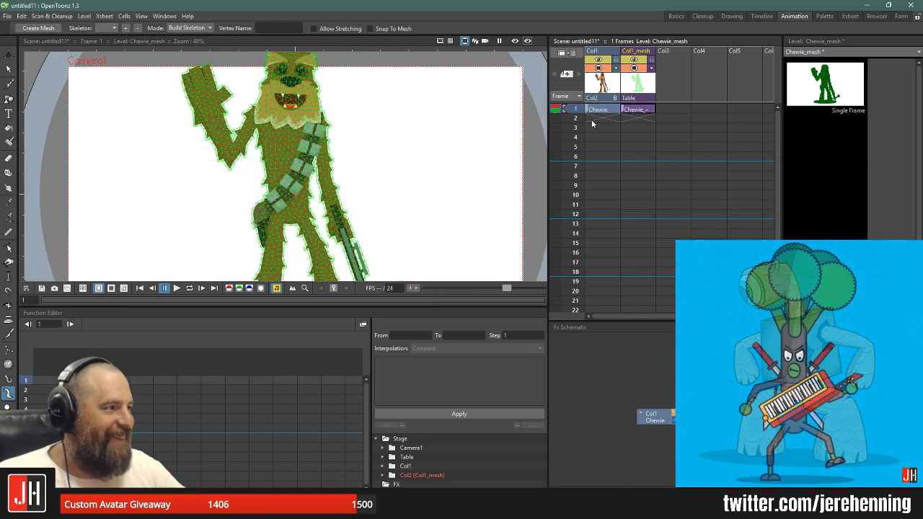
# - Scale the Chewie mesh column down uniformly to about 63.1% with the Animate tool set to All
pyautogui.click(9, 54)
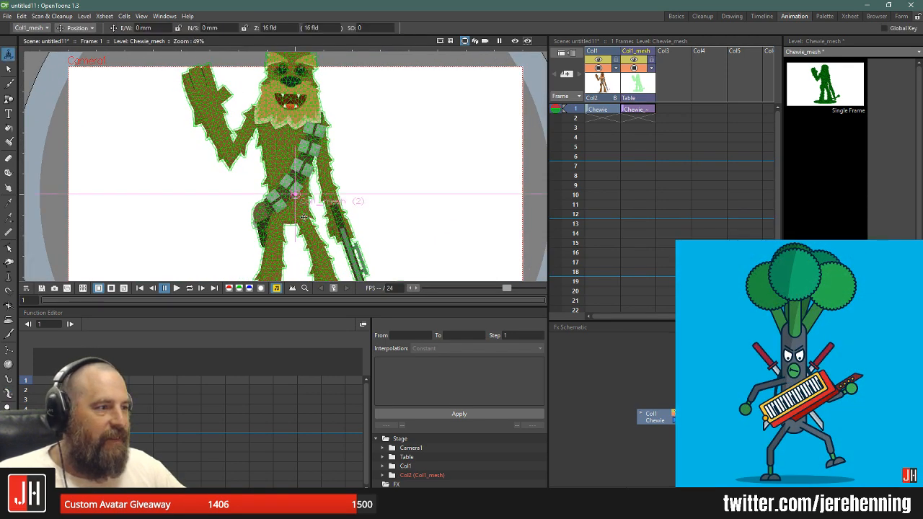
pyautogui.click(90, 28)
pyautogui.click(87, 105)
pyautogui.moveTo(282, 211); pyautogui.dragTo(287, 207)
pyautogui.scroll(-3, 323, 177)
pyautogui.scroll(7, 287, 206)
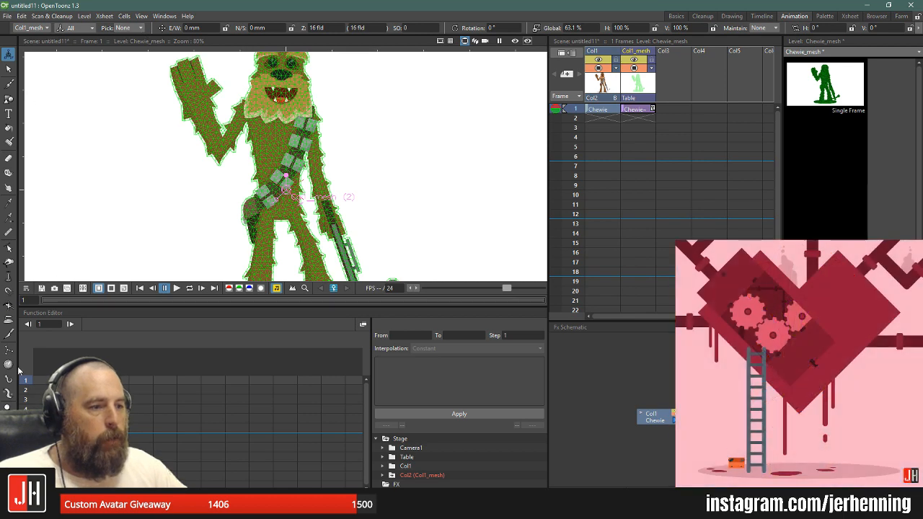
# - Build the spine of a Plastic skeleton on the Chewie mesh, from a root at the waist through the neck to the head
pyautogui.click(8, 395)
pyautogui.scroll(-2, 287, 156)
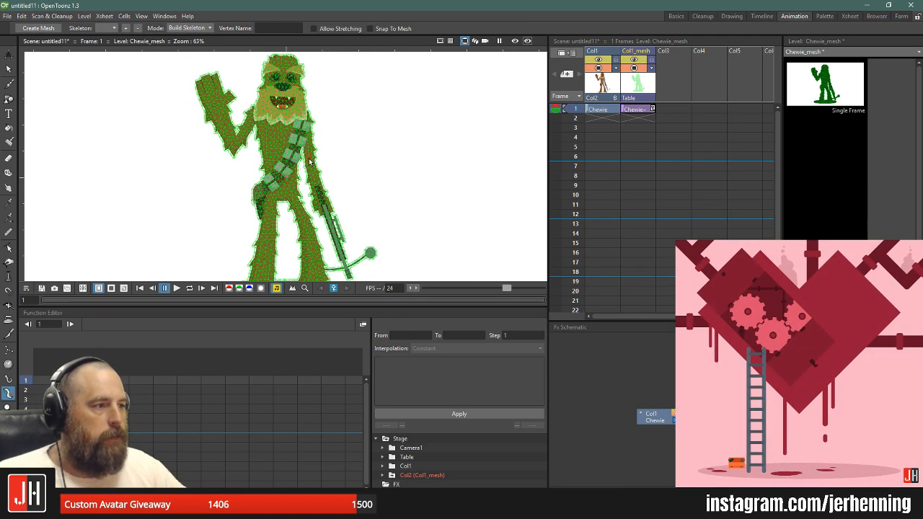
pyautogui.scroll(1, 290, 157)
pyautogui.scroll(-2, 304, 145)
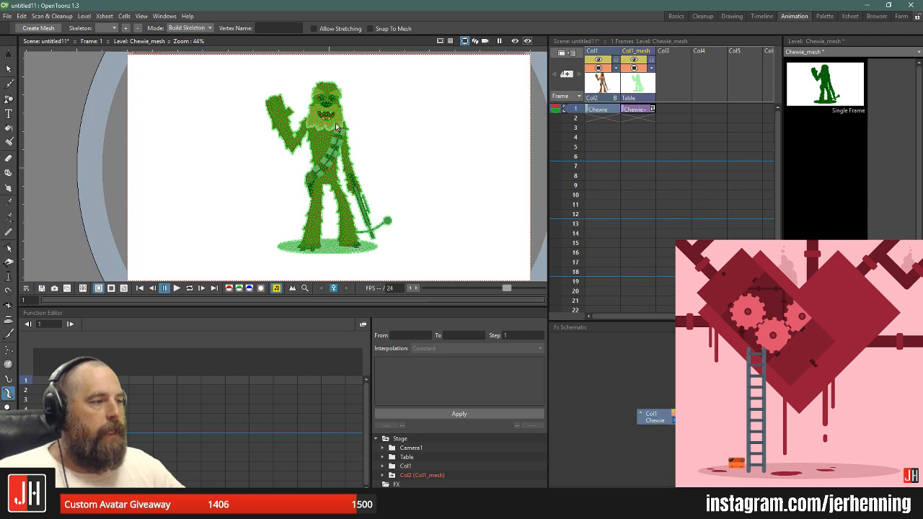
pyautogui.scroll(1, 334, 145)
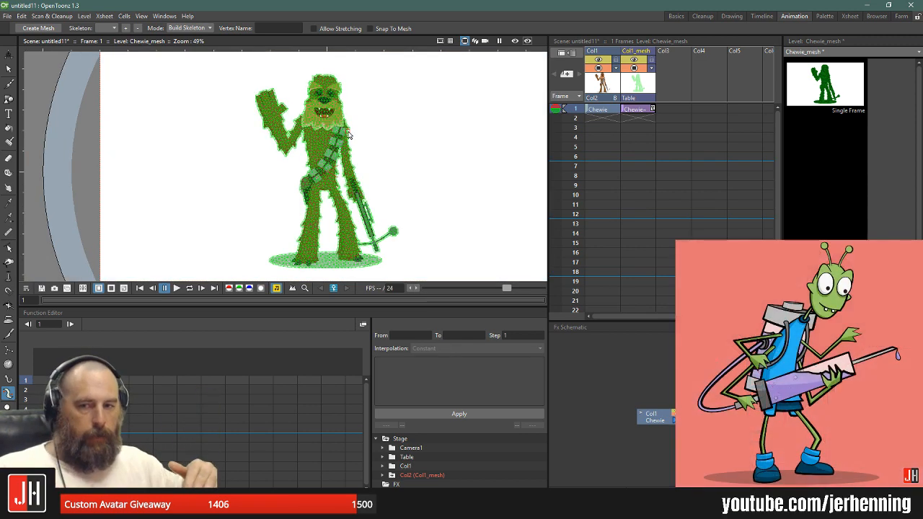
pyautogui.scroll(2, 328, 180)
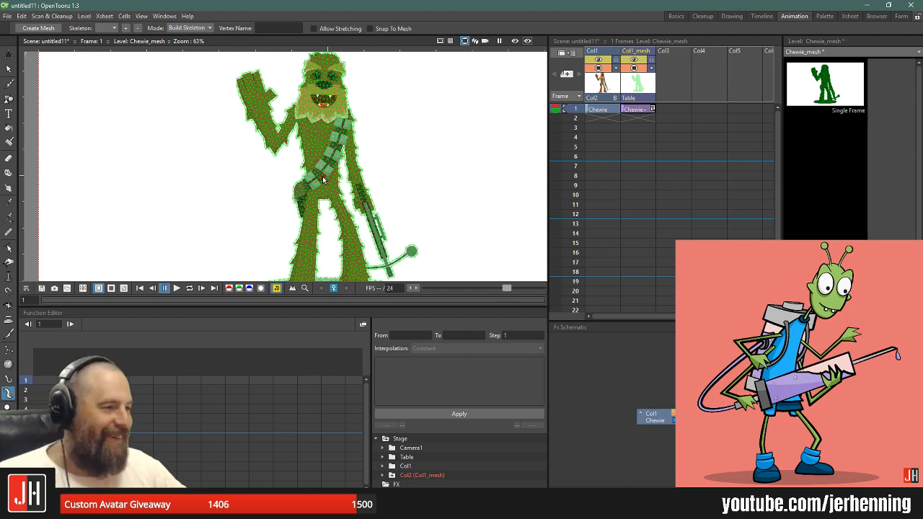
pyautogui.click(323, 180)
pyautogui.click(323, 133)
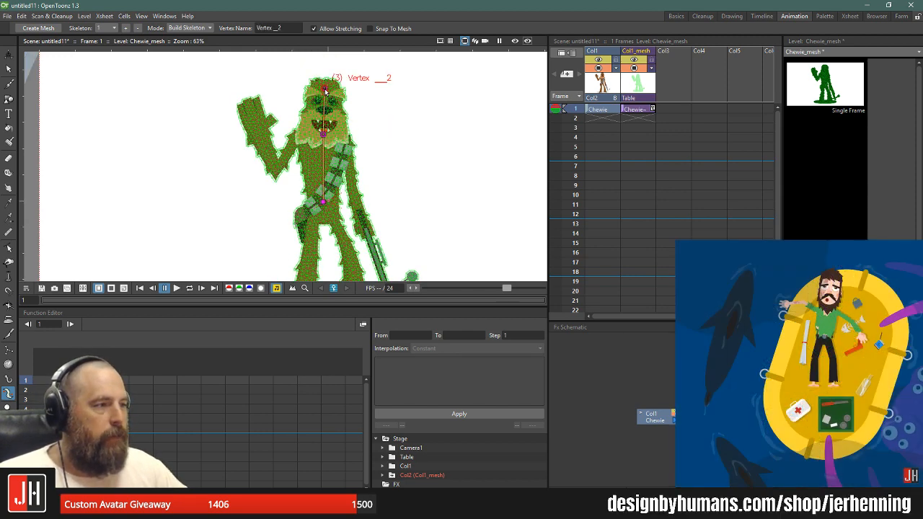
# - Add skeleton vertices branching from the neck along the raised arm to its hand and along the lowered arm holding the crossbow
pyautogui.scroll(2, 325, 90)
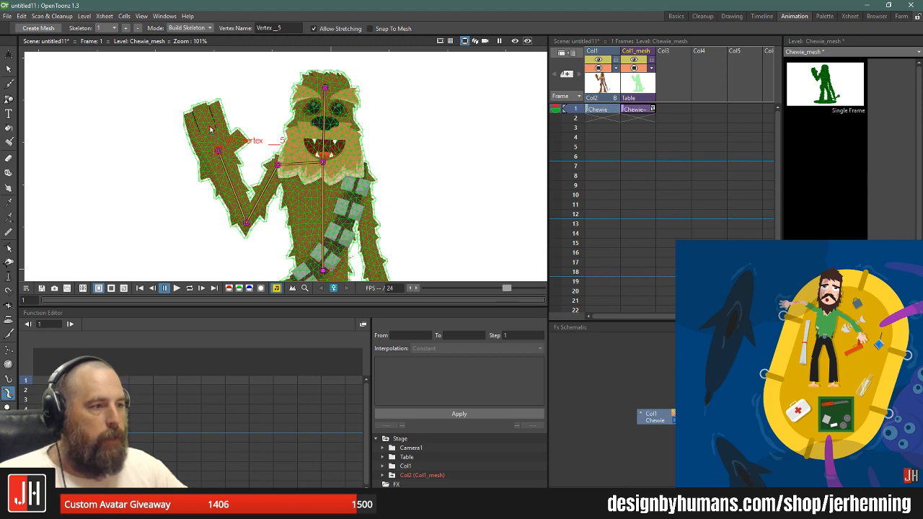
pyautogui.click(358, 175)
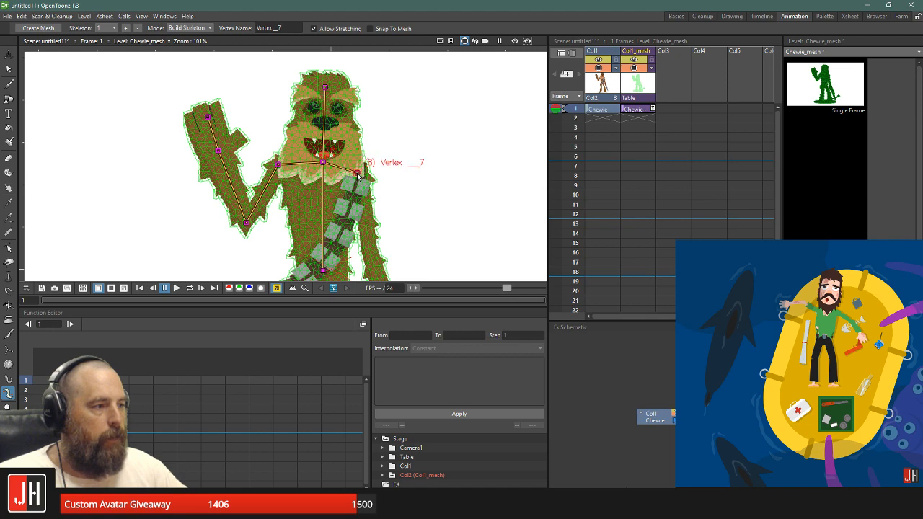
pyautogui.moveTo(380, 249); pyautogui.dragTo(408, 189)
# - Add skeleton bones for both legs, branching from the root at the waist down to the feet
pyautogui.moveTo(308, 238); pyautogui.dragTo(358, 219)
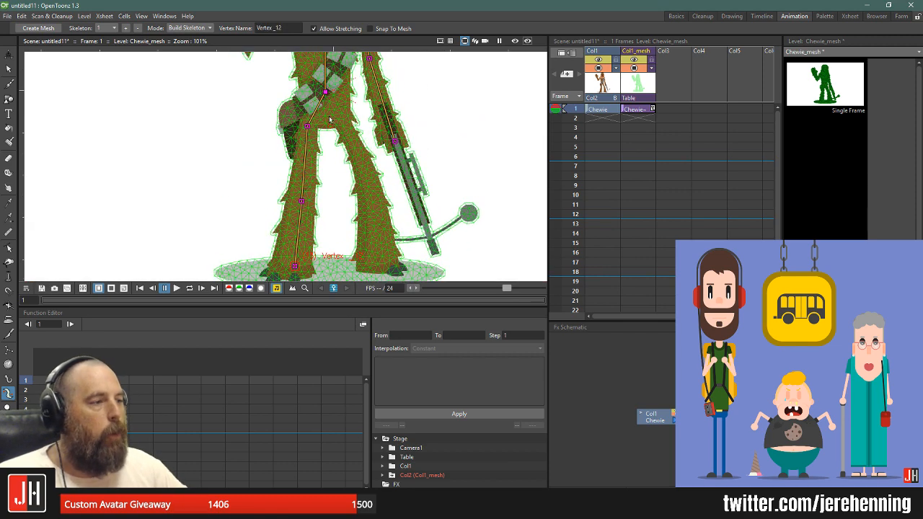
pyautogui.click(350, 135)
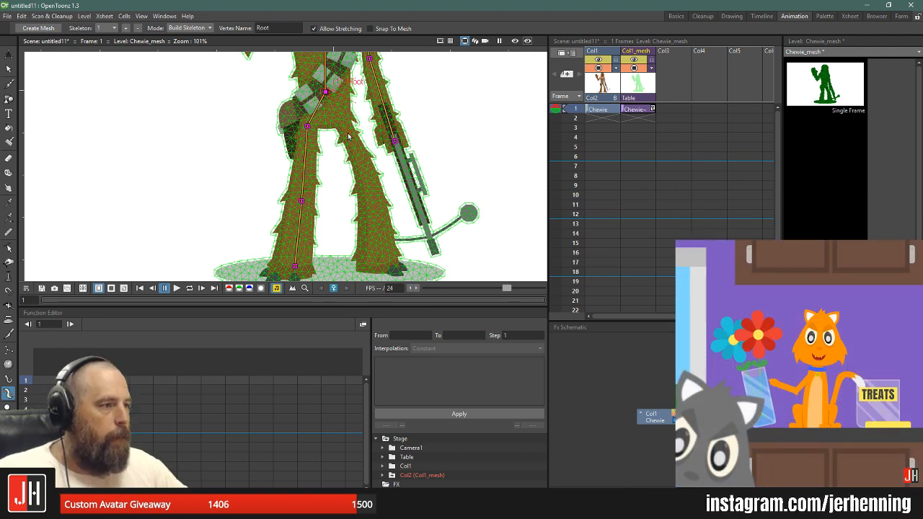
pyautogui.scroll(-4, 384, 238)
# - Switch the Plastic tool to Animate mode, test moving the head vertex and undo the test
pyautogui.click(201, 29)
pyautogui.click(184, 44)
pyautogui.scroll(2, 361, 98)
pyautogui.moveTo(362, 97); pyautogui.dragTo(365, 97)
pyautogui.hotkey('ctrl', 'z')
pyautogui.scroll(2, 294, 126)
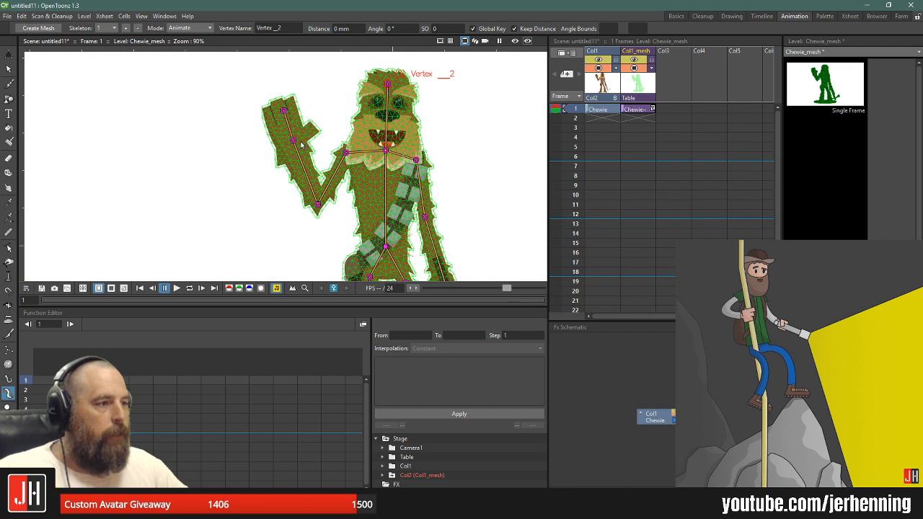
# - Try bending the raised arm at the wrist and elbow vertices to test the mesh deformation
pyautogui.moveTo(294, 142)
pyautogui.mouseDown()
pyautogui.moveTo(282, 145)
pyautogui.moveTo(301, 132)
pyautogui.moveTo(268, 165)
pyautogui.moveTo(302, 240)
pyautogui.moveTo(280, 154)
pyautogui.mouseUp()
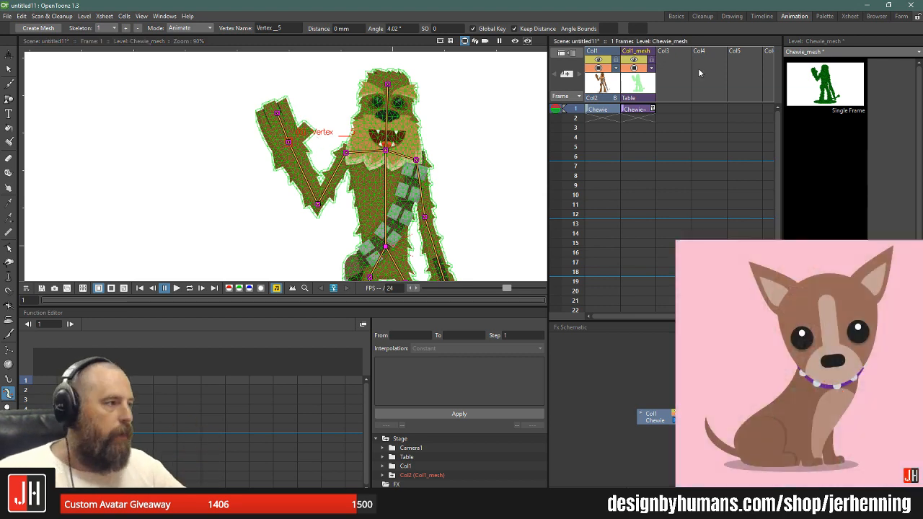
pyautogui.scroll(-4, 364, 180)
pyautogui.scroll(4, 360, 177)
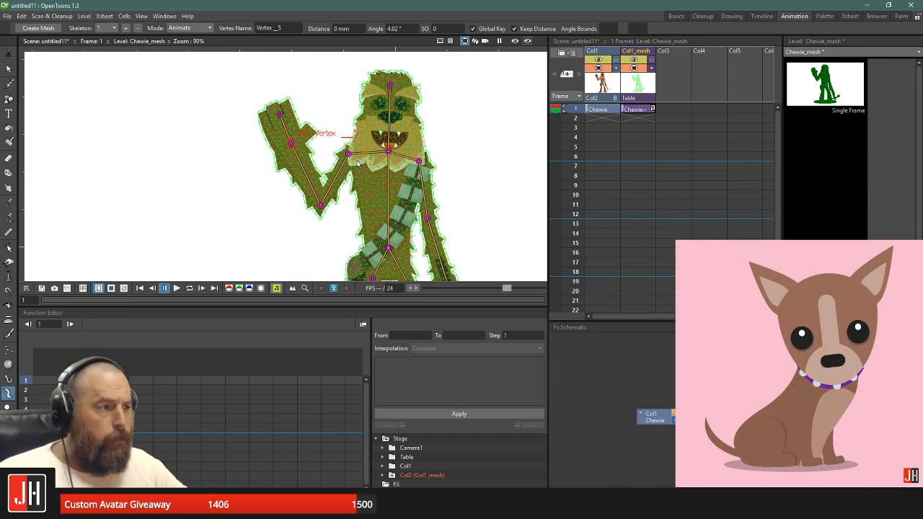
pyautogui.hotkey('ctrl', 'z')
pyautogui.moveTo(321, 207); pyautogui.dragTo(331, 215)
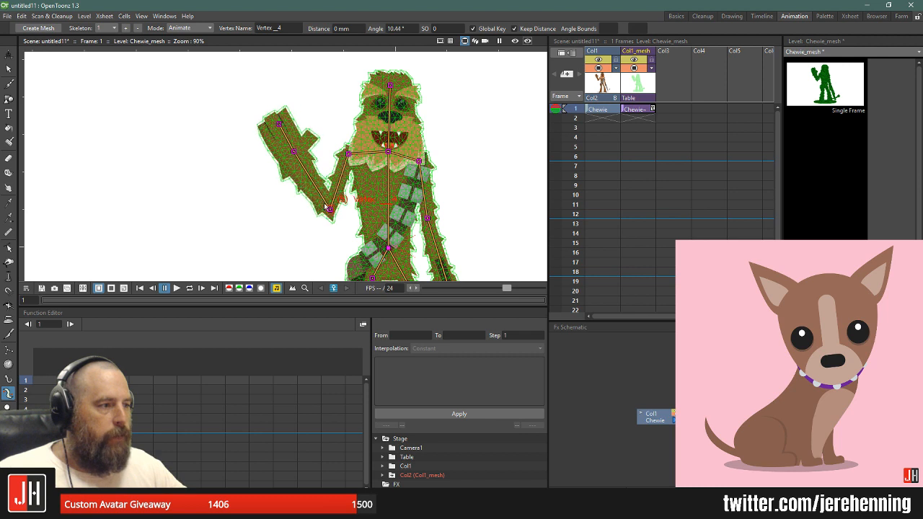
pyautogui.moveTo(296, 153)
pyautogui.mouseDown()
pyautogui.moveTo(285, 149)
pyautogui.moveTo(295, 141)
pyautogui.mouseUp()
# - Extend the Chewie image and mesh columns to 24 frames and key the raised forearm swung outward at frame 6
pyautogui.moveTo(610, 110); pyautogui.dragTo(633, 277)
pyautogui.scroll(1, 647, 155)
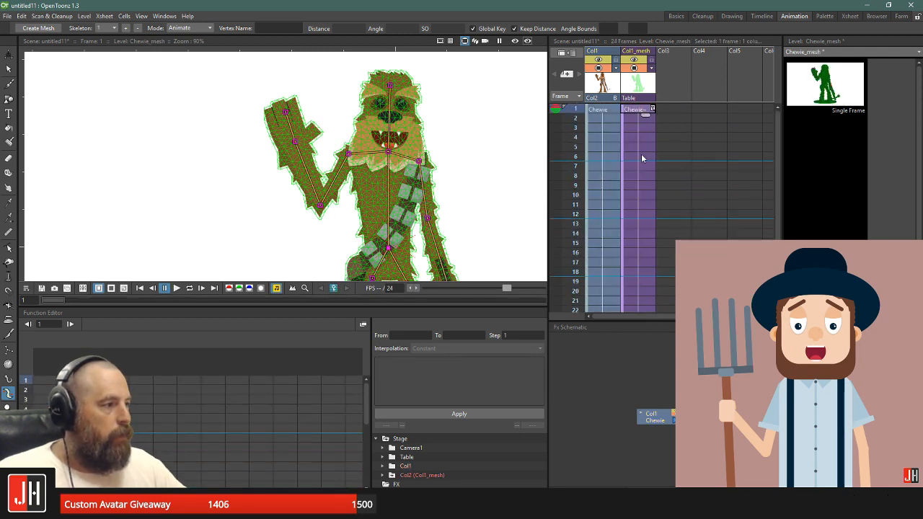
pyautogui.click(645, 157)
pyautogui.moveTo(301, 168); pyautogui.dragTo(285, 173)
# - Copy the frame 1 keyframe of the mesh column to frames 12 and 24, and the frame 6 keyframe to frame 18
pyautogui.click(654, 109)
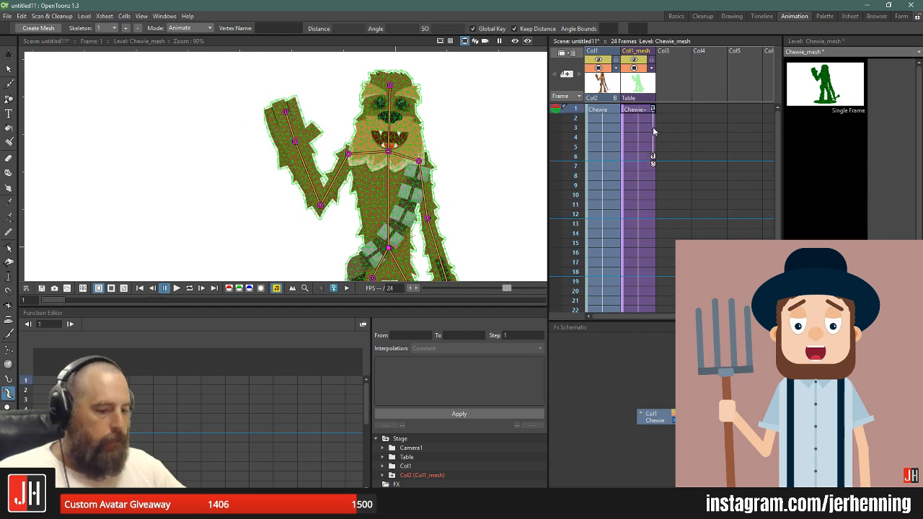
pyautogui.click(646, 214)
pyautogui.hotkey('ctrl', 'v')
pyautogui.click(653, 157)
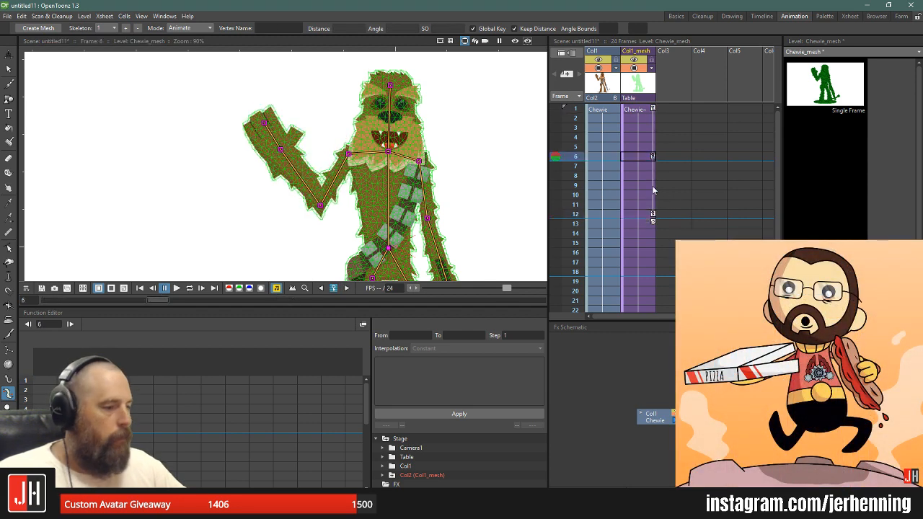
pyautogui.click(645, 271)
pyautogui.hotkey('ctrl', 'v')
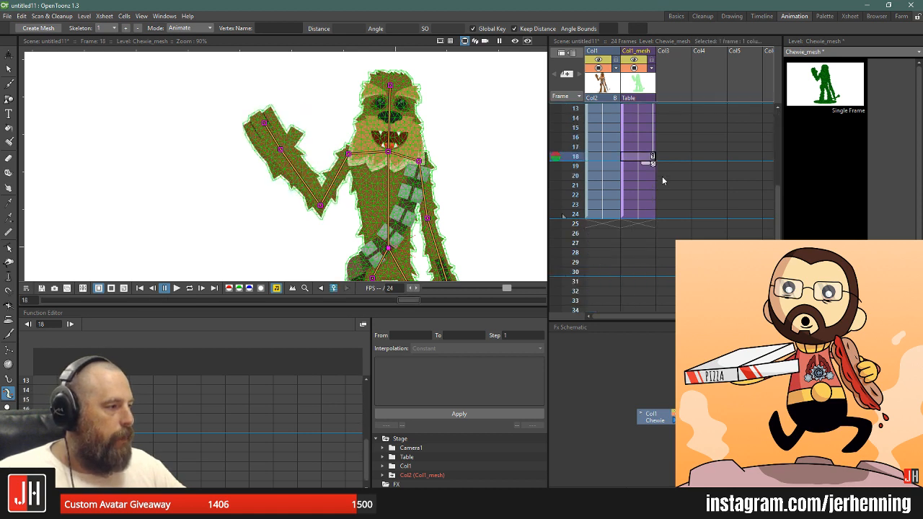
pyautogui.click(654, 109)
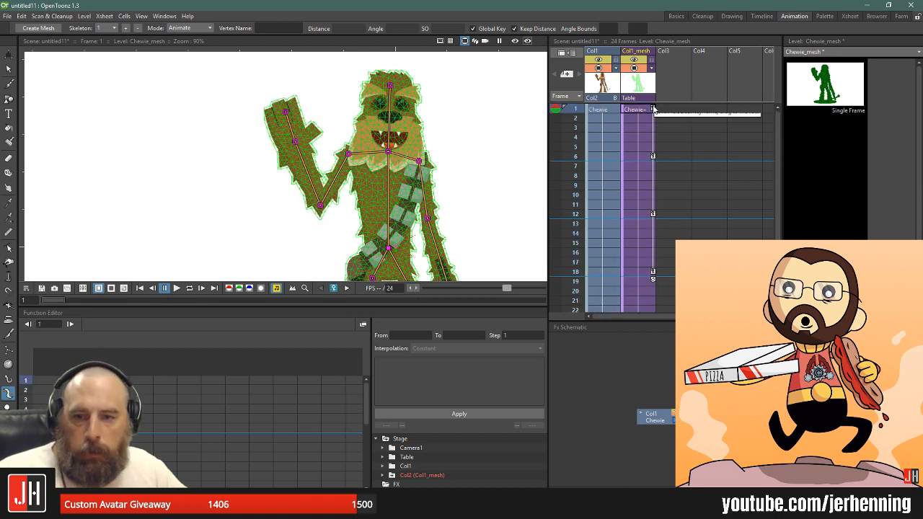
pyautogui.scroll(-2, 658, 278)
pyautogui.click(647, 272)
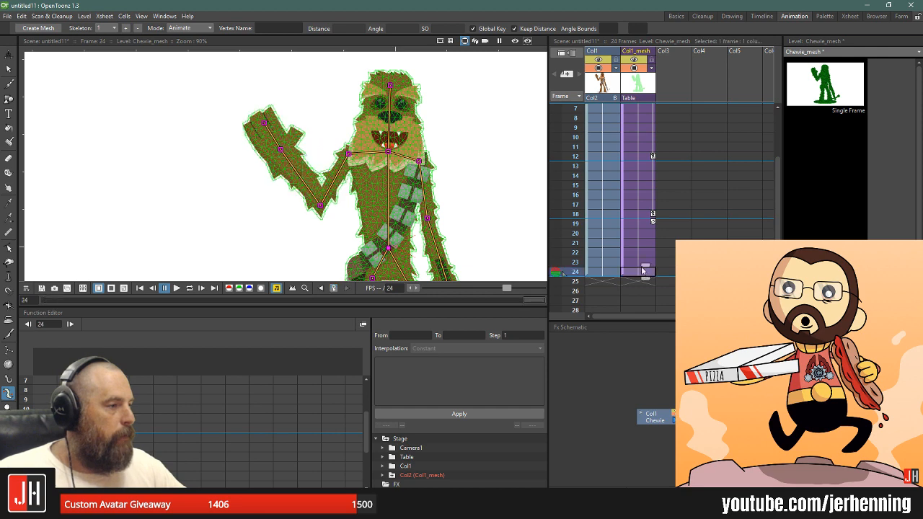
# - Hide the mesh overlay in the viewer and play the 24-frame waving animation in a loop
pyautogui.scroll(-1, 377, 181)
pyautogui.click(634, 68)
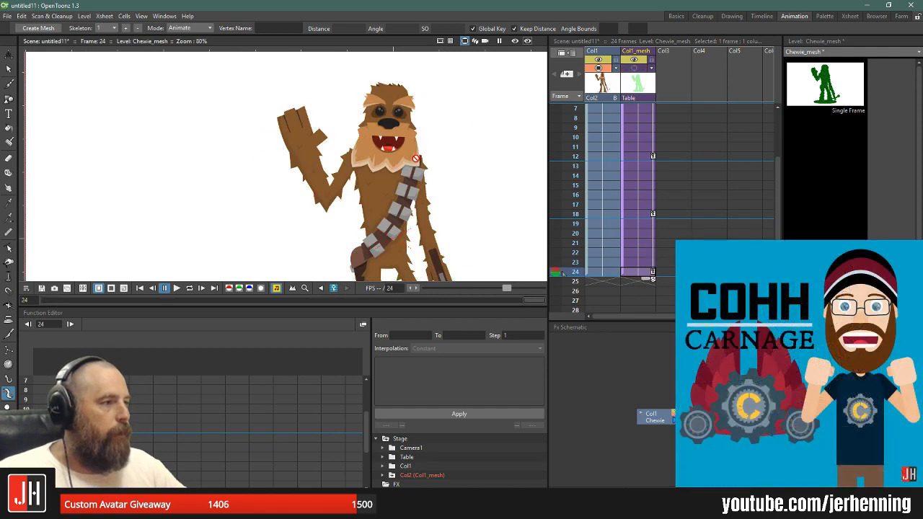
pyautogui.scroll(-3, 444, 173)
pyautogui.moveTo(445, 173); pyautogui.dragTo(408, 158)
pyautogui.press('l')
pyautogui.scroll(1, 409, 157)
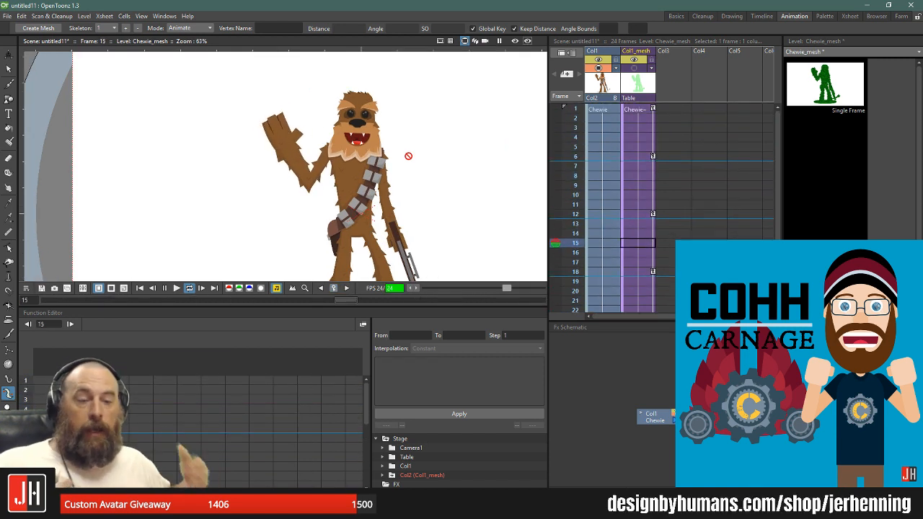
# - Examine the looping arm wave both close up and with more of the figure in view
pyautogui.scroll(7, 340, 183)
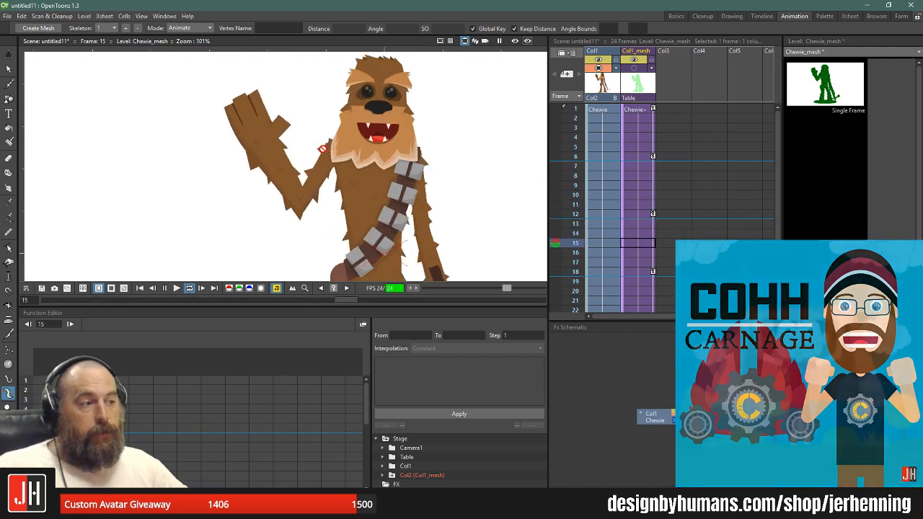
pyautogui.scroll(-4, 348, 183)
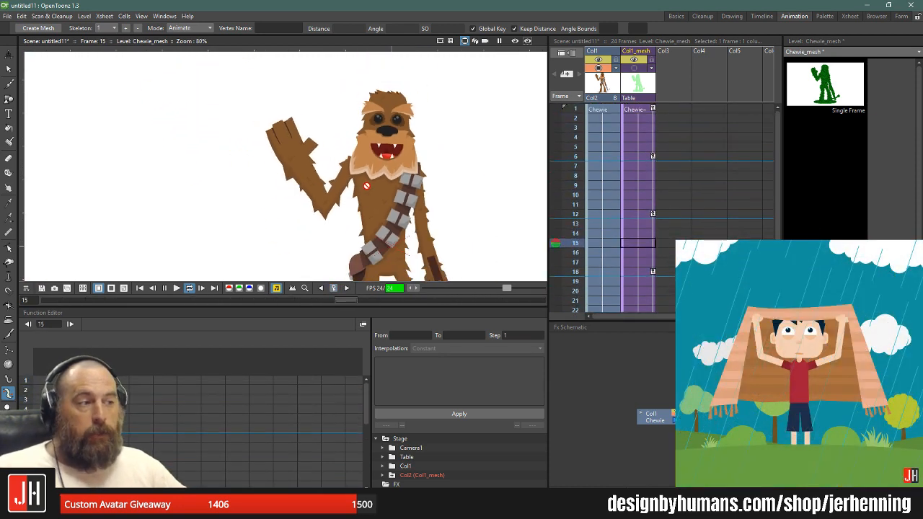
pyautogui.scroll(4, 358, 183)
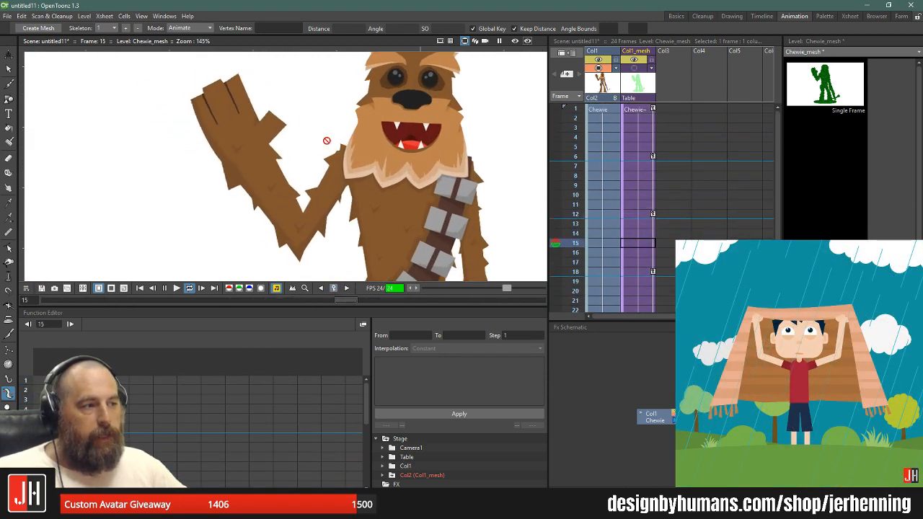
pyautogui.scroll(-2, 379, 180)
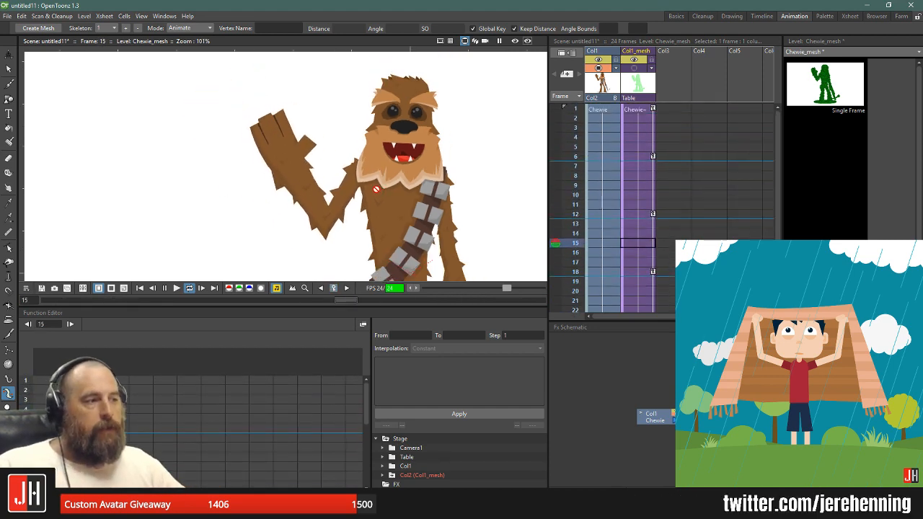
pyautogui.scroll(-2, 379, 191)
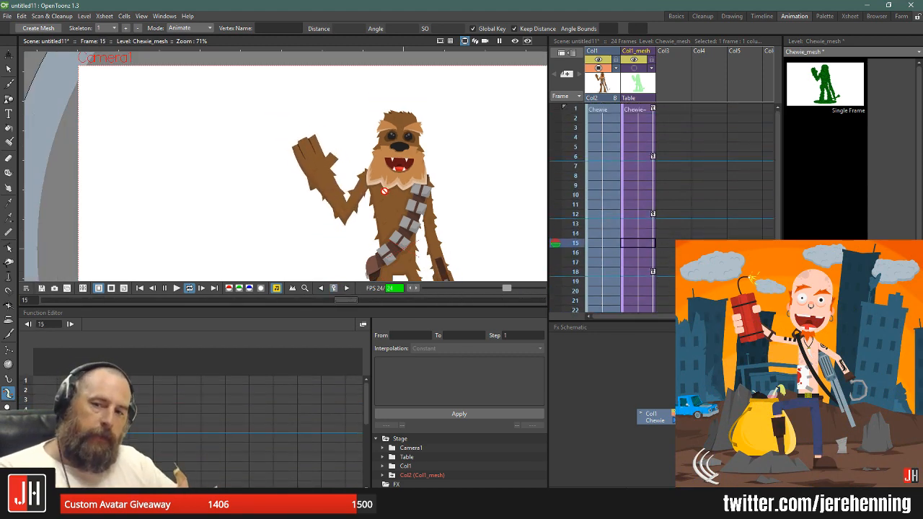
pyautogui.scroll(-1, 385, 191)
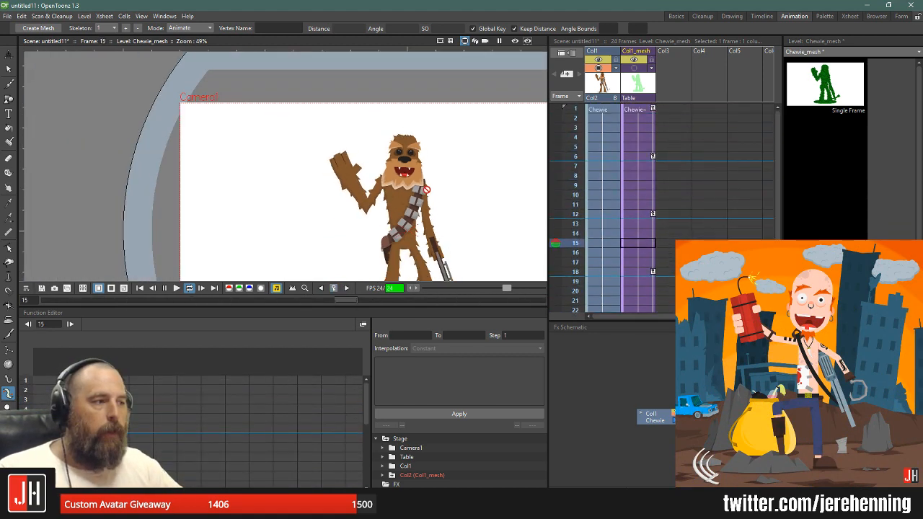
pyautogui.scroll(1, 379, 164)
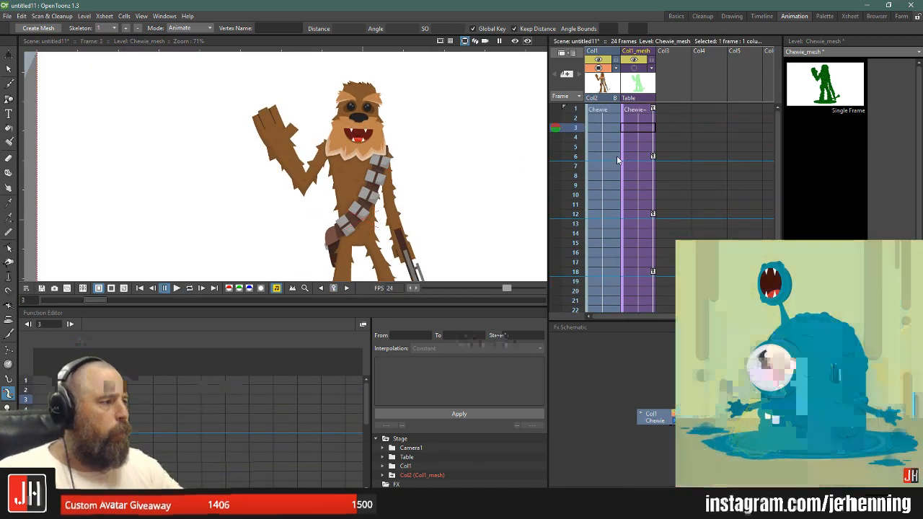
# - Show the mesh again and, at frame 6, rotate the neck vertex to about 0.81° for a slight body lean
pyautogui.click(613, 156)
pyautogui.click(638, 157)
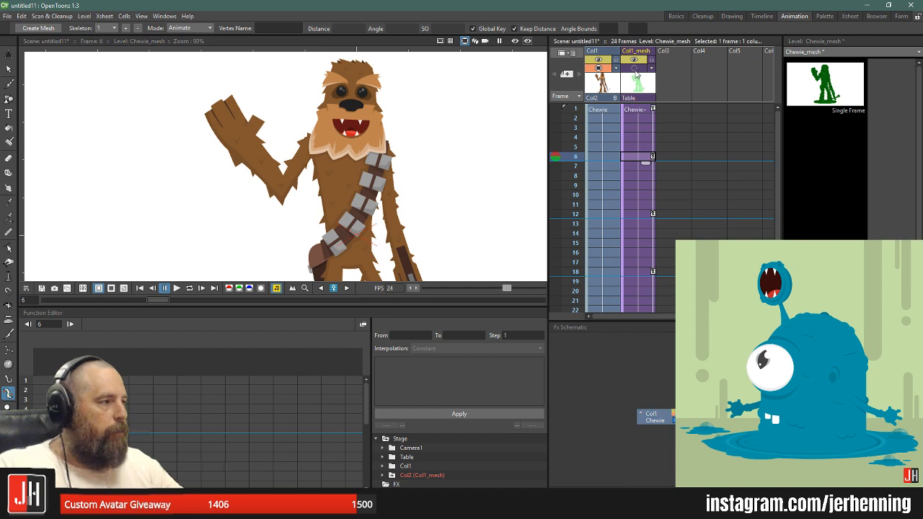
pyautogui.click(634, 68)
pyautogui.click(350, 141)
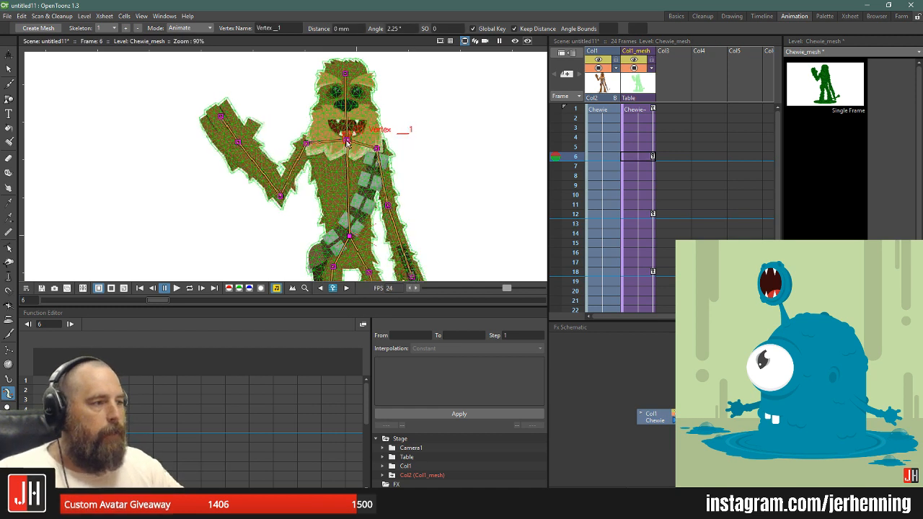
pyautogui.hotkey('ctrl', 'z')
pyautogui.moveTo(350, 143); pyautogui.dragTo(349, 142)
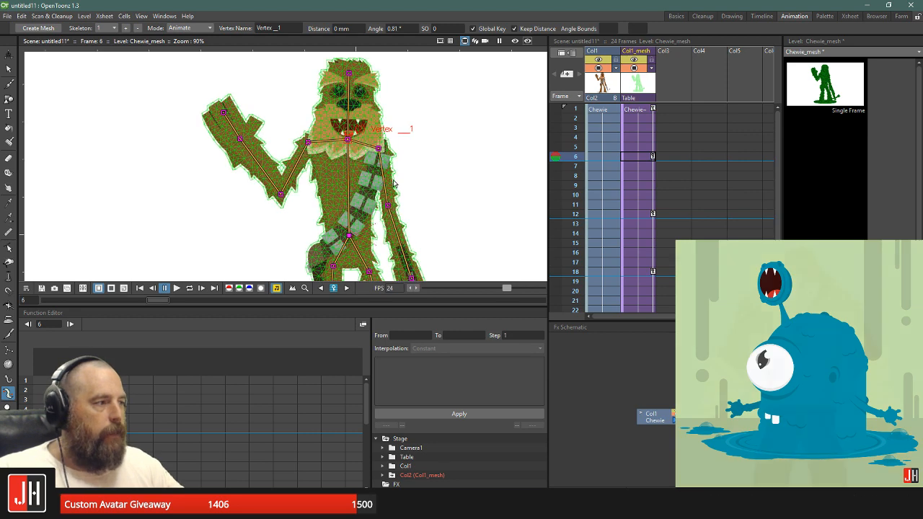
# - Copy the revised frame 6 keyframe of the mesh column over the one at frame 18
pyautogui.click(653, 158)
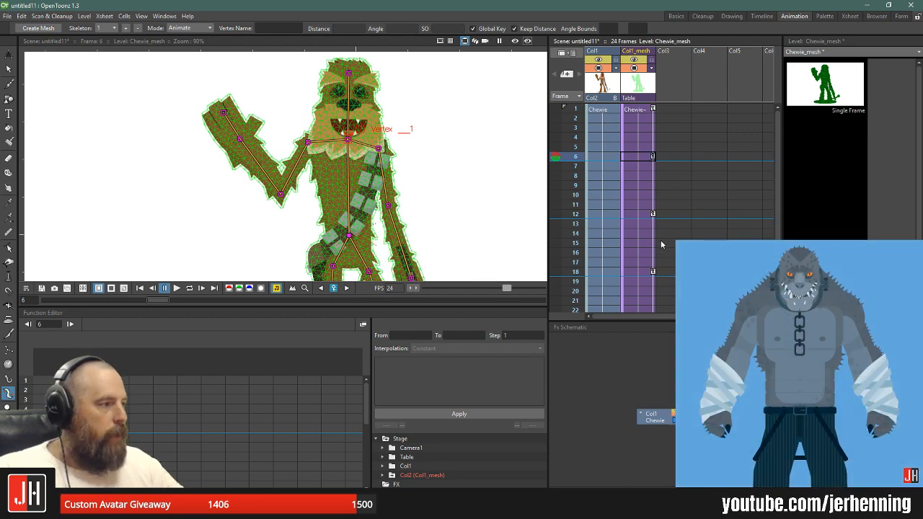
pyautogui.click(654, 273)
pyautogui.scroll(-3, 398, 208)
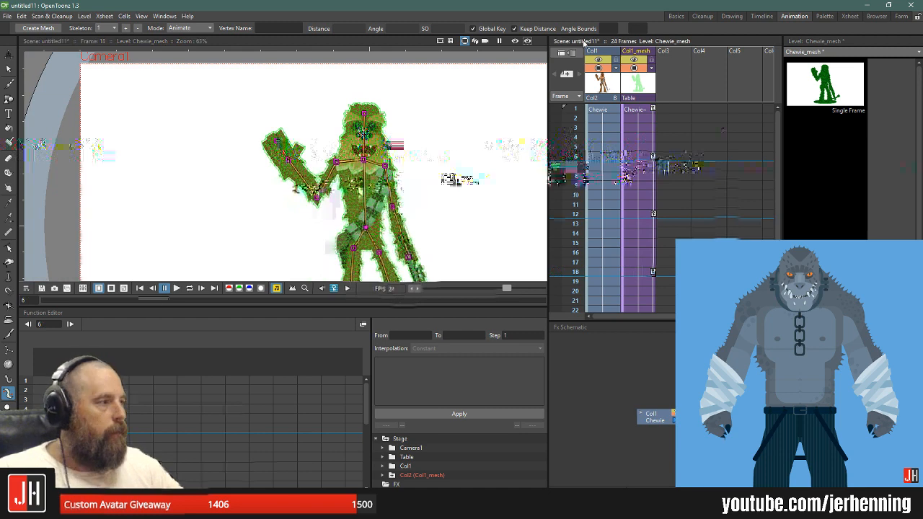
# - Hide the mesh overlay in the viewer and review the looping wave both close up and with the whole figure in view
pyautogui.click(634, 67)
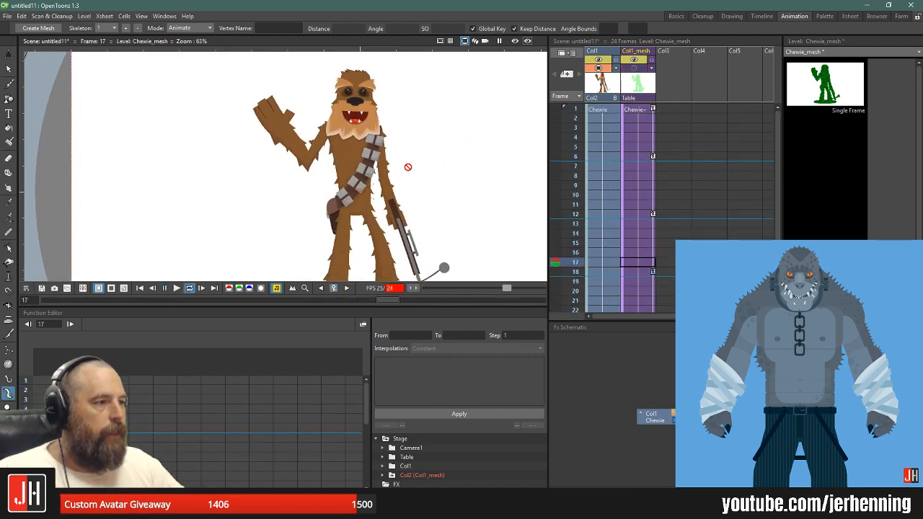
pyautogui.scroll(3, 412, 168)
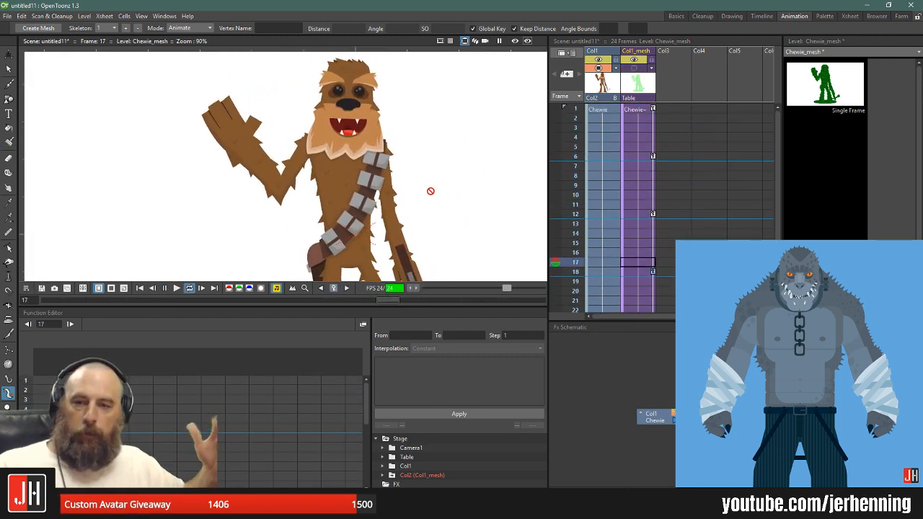
pyautogui.scroll(-3, 437, 212)
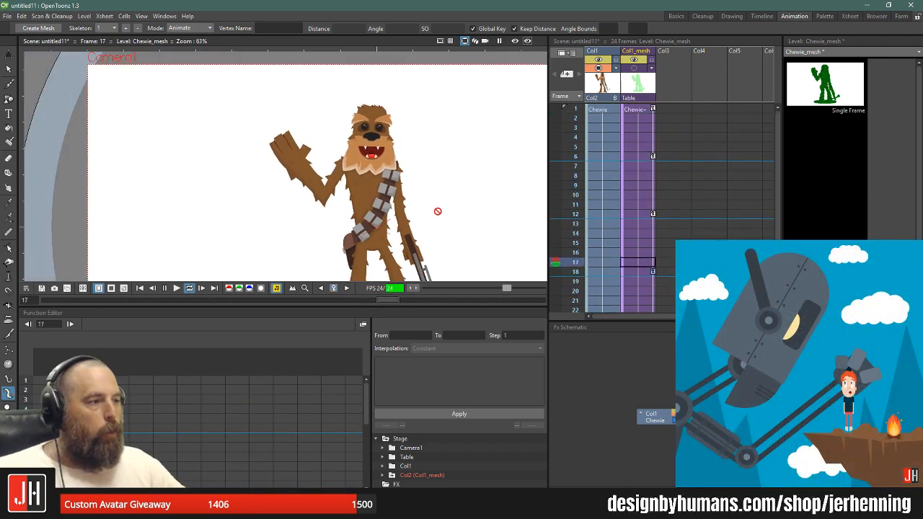
pyautogui.scroll(-1, 419, 188)
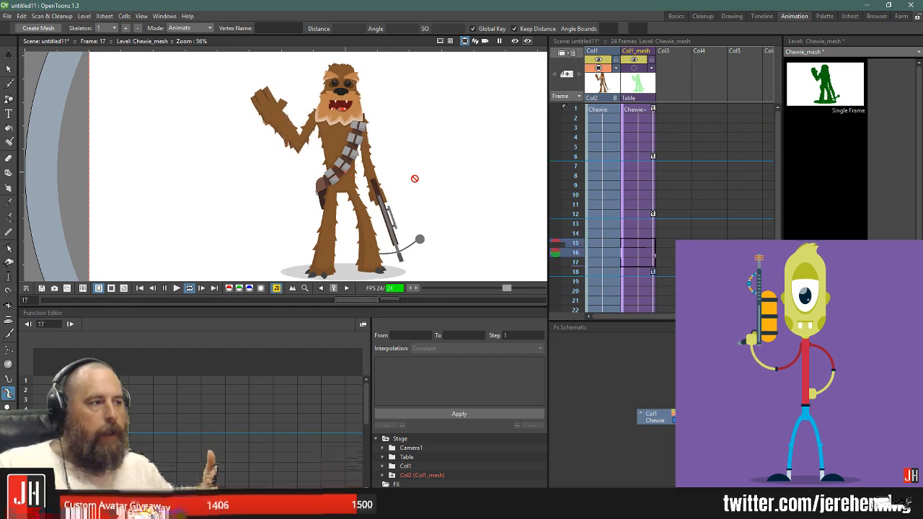
# - Load the COHH Running scene, discarding the current scene's changes, and examine its looping run animation close up and at full size
pyautogui.click(7, 16)
pyautogui.click(18, 37)
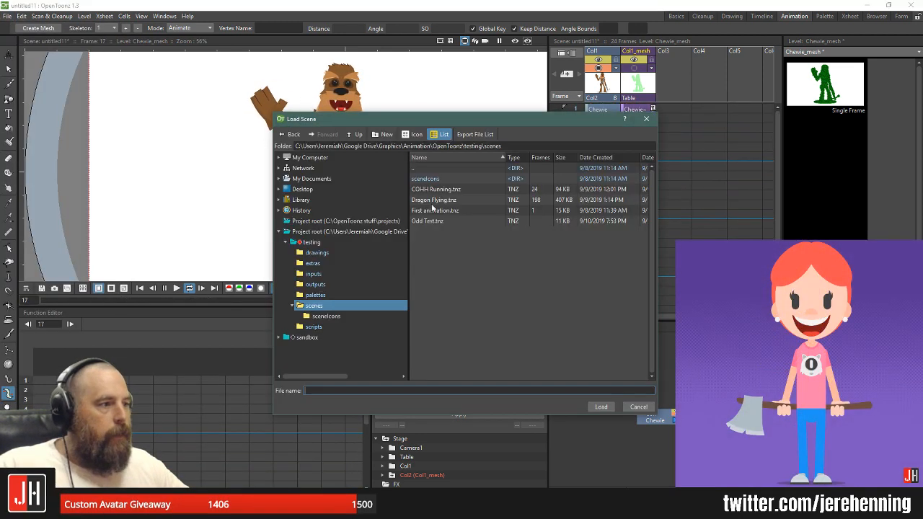
pyautogui.click(435, 189)
pyautogui.click(601, 406)
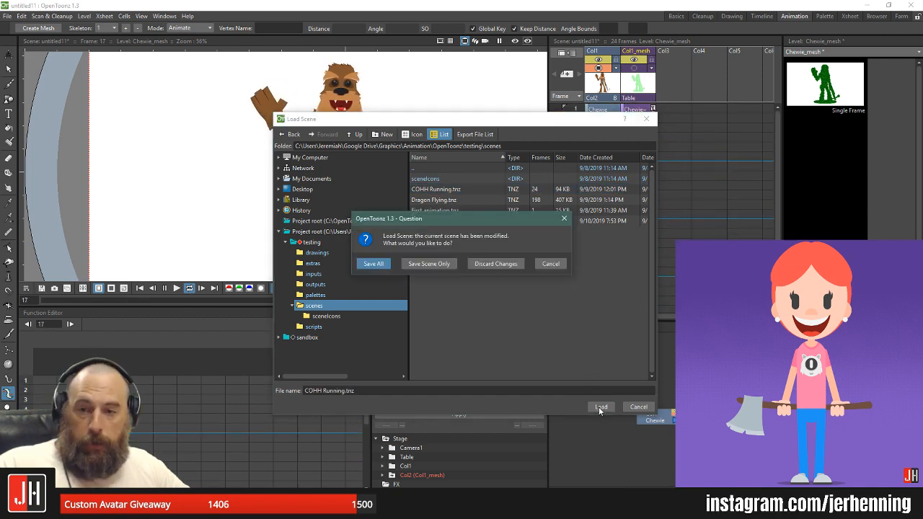
pyautogui.click(491, 264)
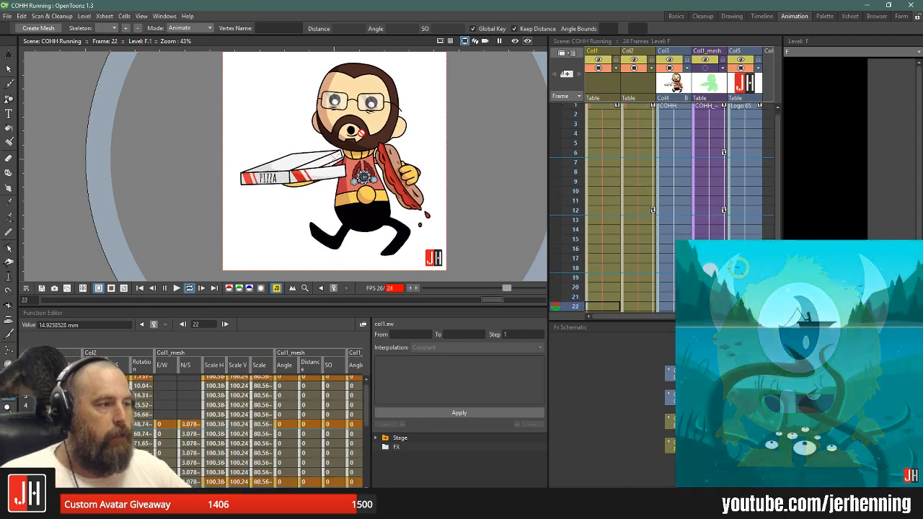
pyautogui.scroll(2, 437, 244)
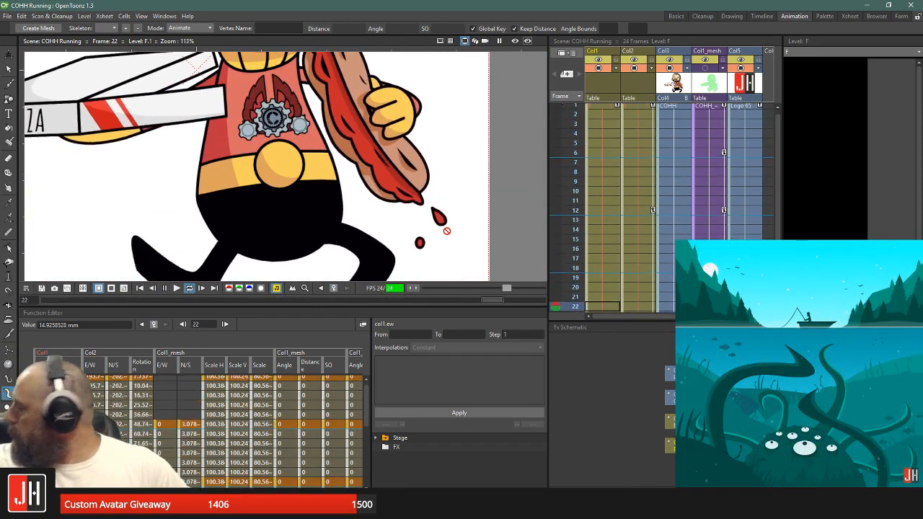
pyautogui.scroll(-4, 447, 230)
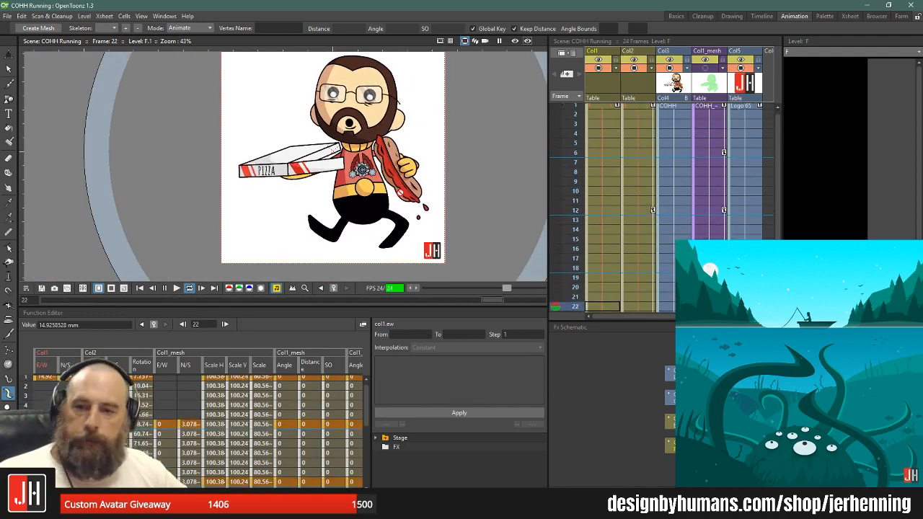
pyautogui.scroll(1, 373, 182)
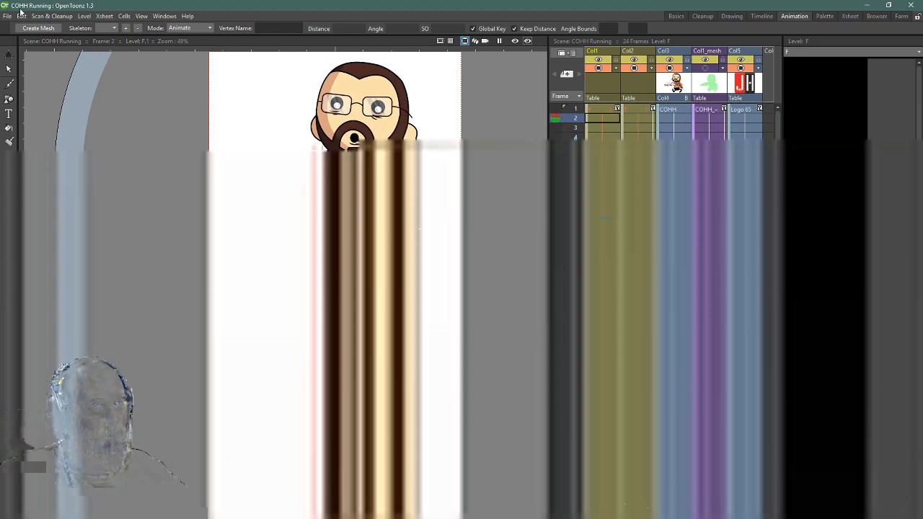
# - Load the Dragon Flying scene from the testing project's scenes folder
pyautogui.click(7, 16)
pyautogui.click(21, 16)
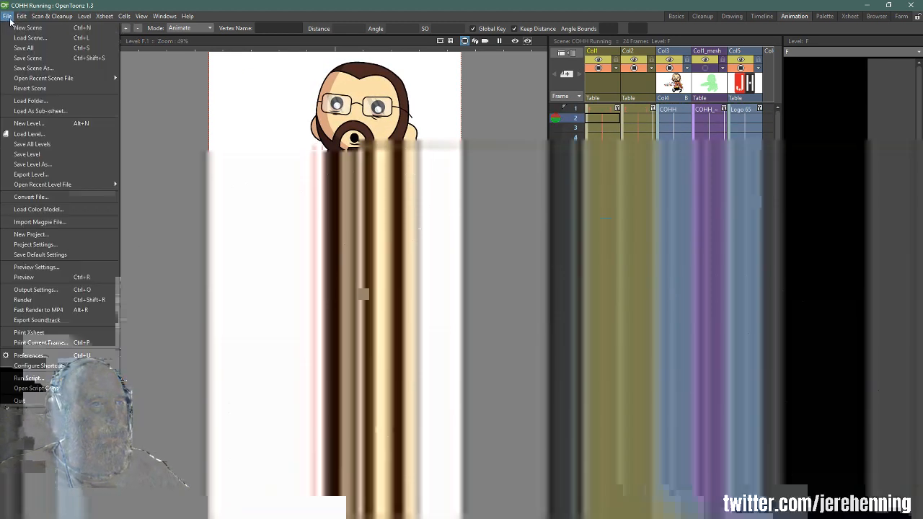
pyautogui.click(8, 16)
pyautogui.click(26, 37)
pyautogui.click(462, 200)
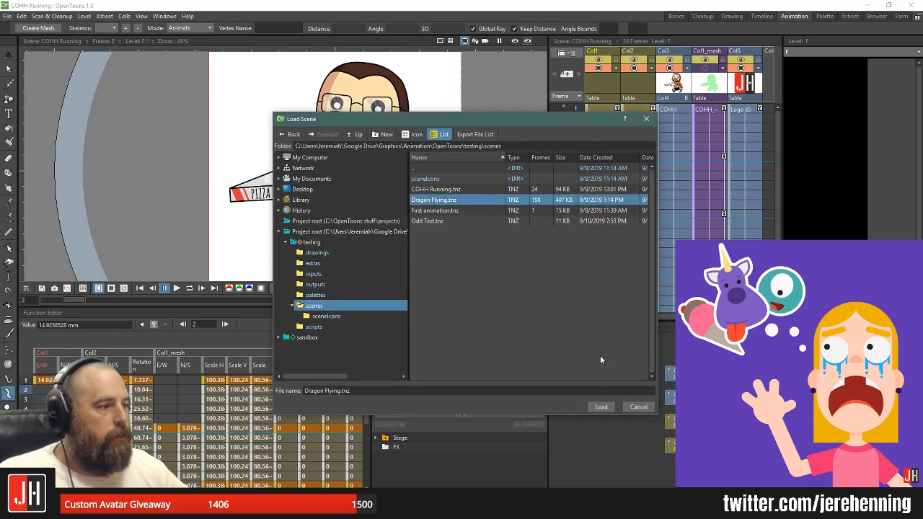
pyautogui.click(603, 406)
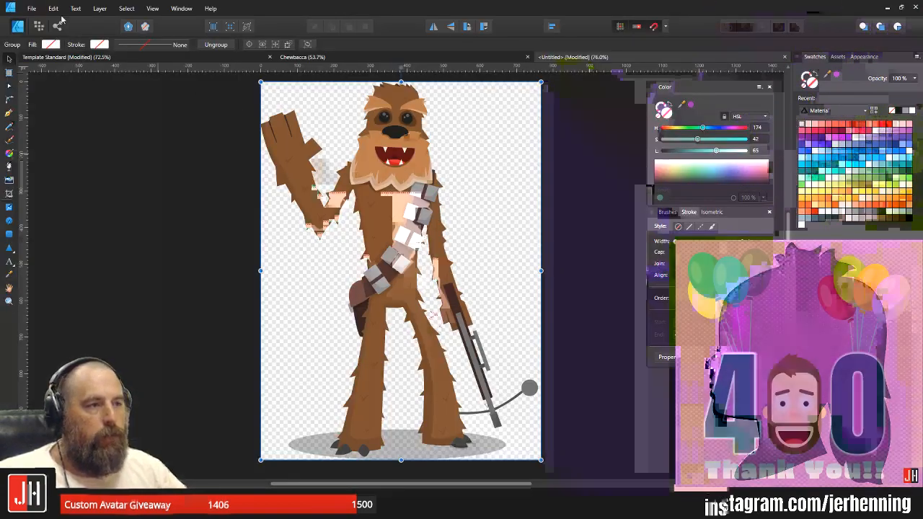
# - In Affinity Designer, open the Dragon artwork from the 2019 folder and view the whole dragon on its Instagram artboard
pyautogui.click(31, 8)
pyautogui.click(34, 52)
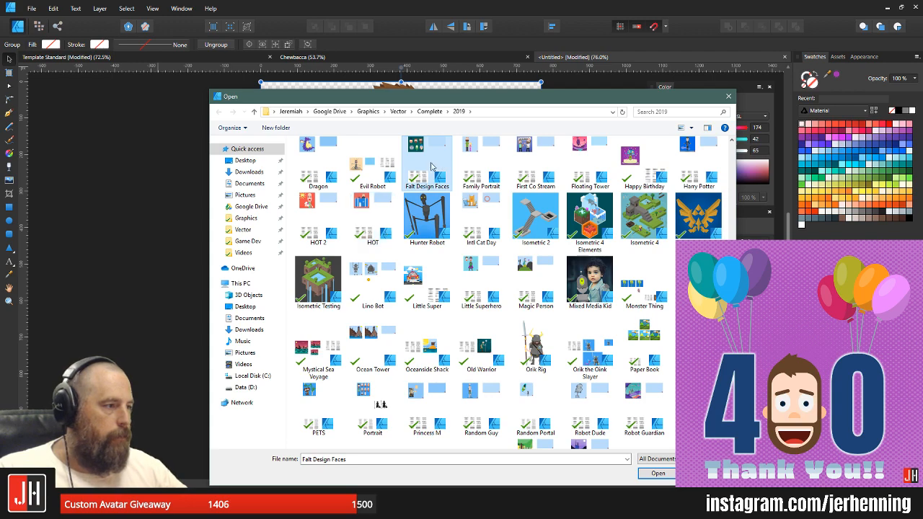
pyautogui.click(474, 164)
pyautogui.scroll(5, 505, 195)
pyautogui.click(467, 239)
pyautogui.write('dr')
pyautogui.press('Return')
pyautogui.scroll(7, 342, 195)
pyautogui.moveTo(365, 180); pyautogui.dragTo(385, 228)
pyautogui.scroll(-3, 385, 228)
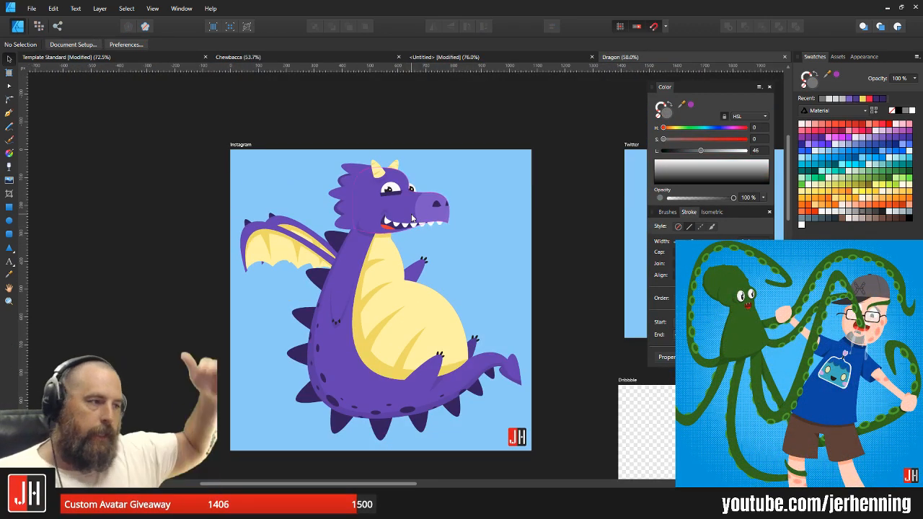
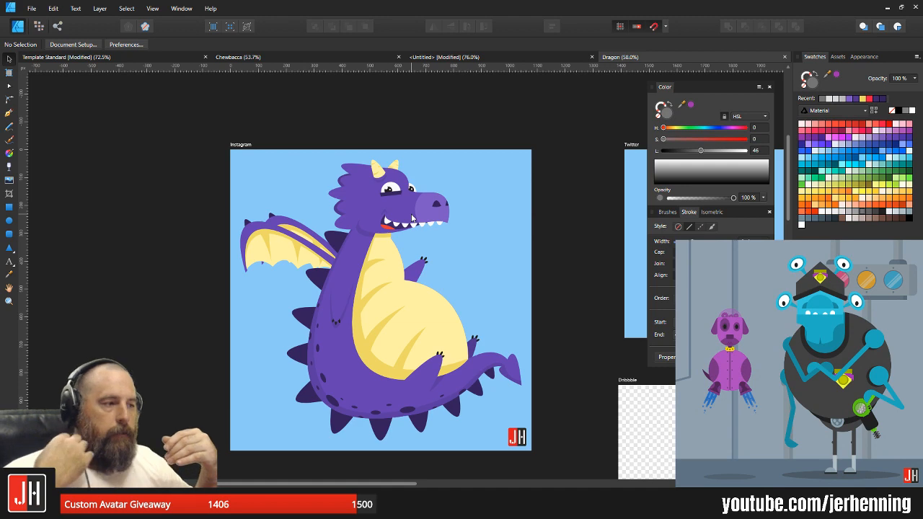
# - Close the untitled document without saving, as well as the Chewbacca and Dragon files, leaving only Template Standard open
pyautogui.click(591, 57)
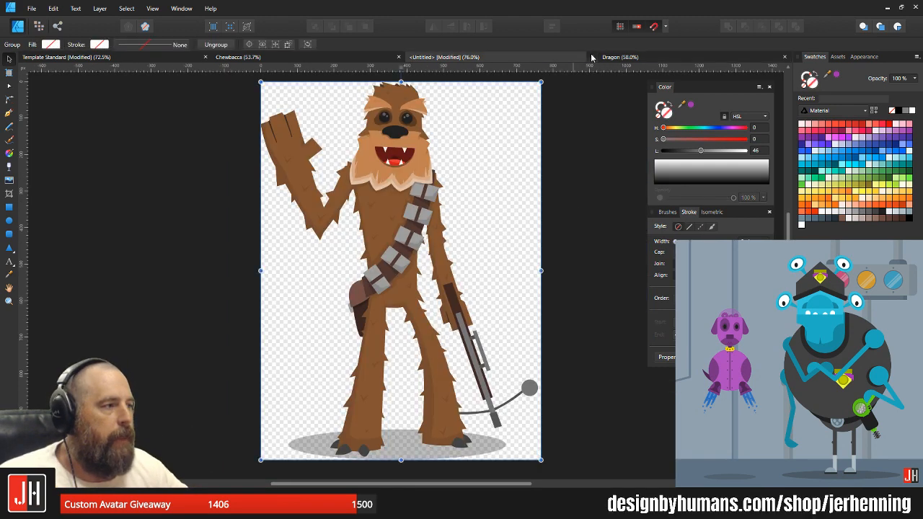
pyautogui.click(457, 262)
pyautogui.click(337, 58)
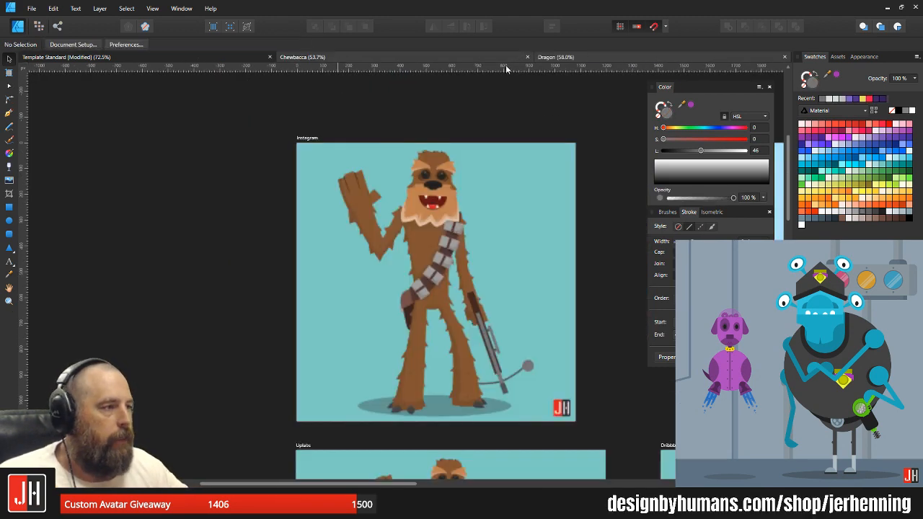
pyautogui.click(528, 57)
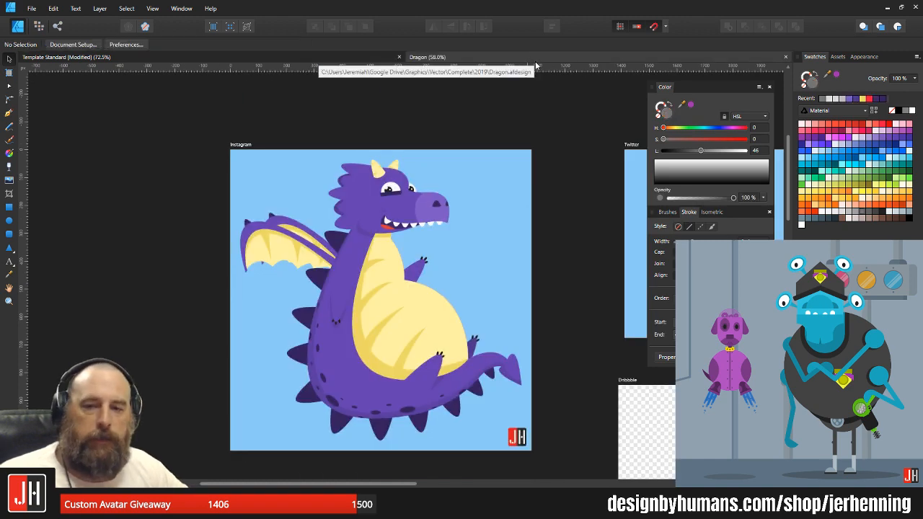
pyautogui.click(786, 57)
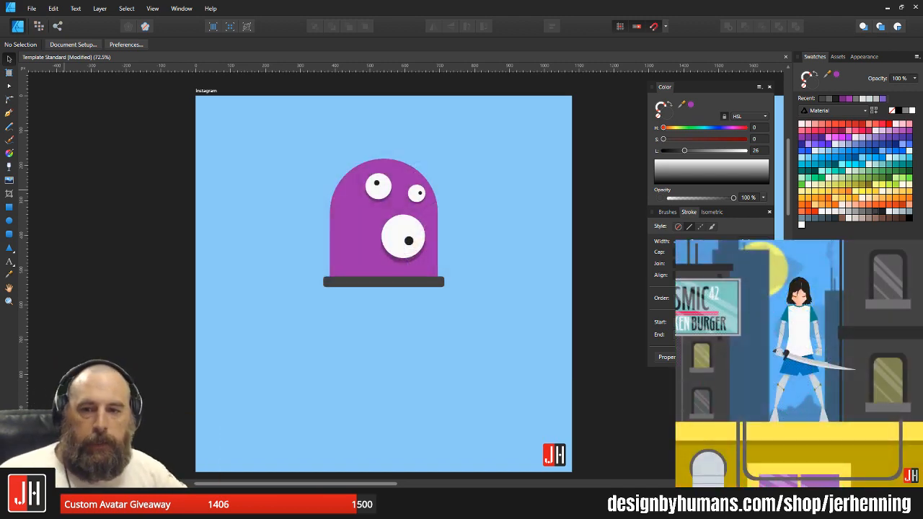
# - Browse the 2018 folder of completed vector artwork for another example character
pyautogui.click(31, 8)
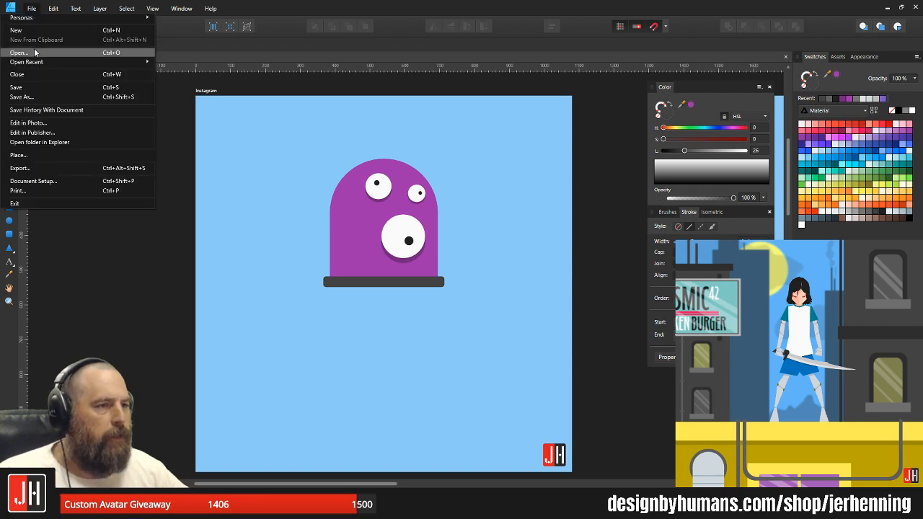
pyautogui.click(37, 50)
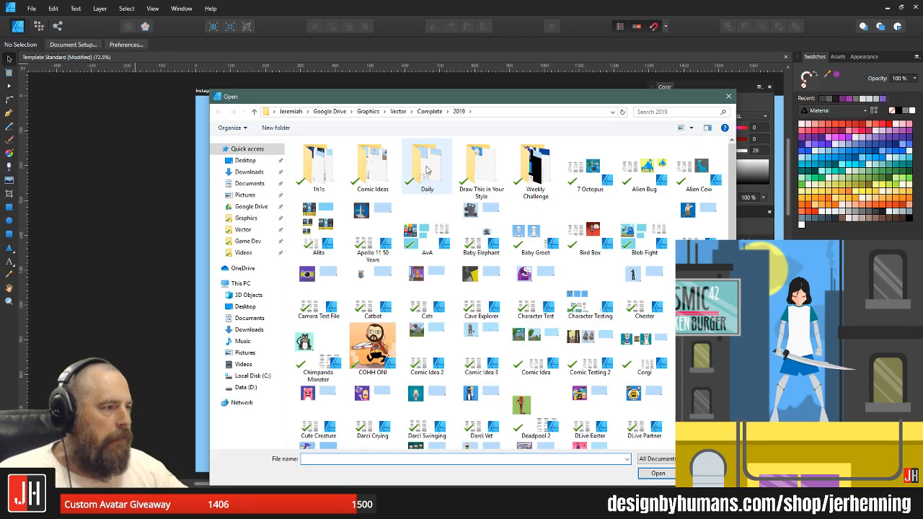
pyautogui.click(432, 112)
pyautogui.doubleClick(373, 166)
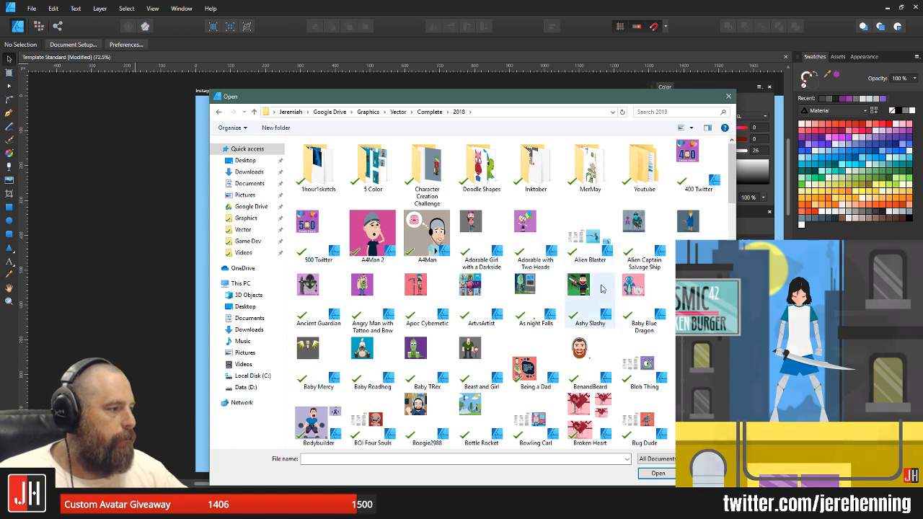
pyautogui.click(602, 287)
pyautogui.press('p')
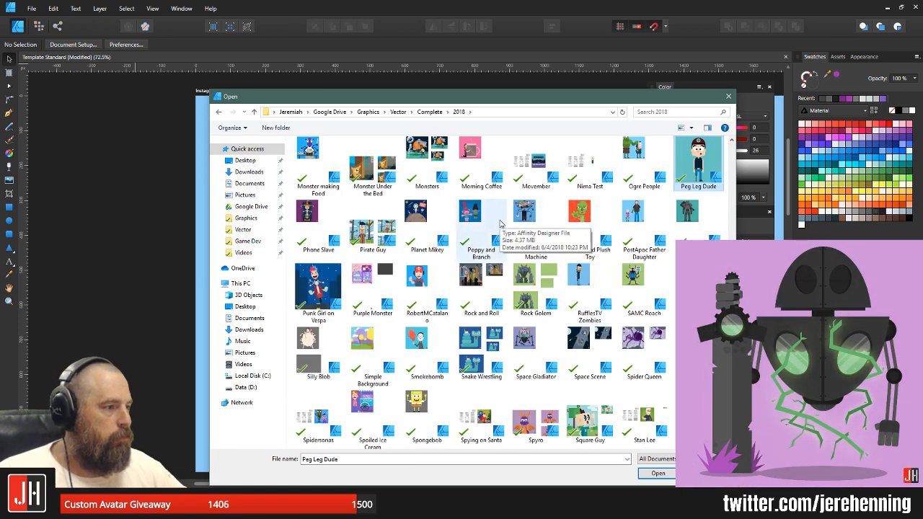
pyautogui.scroll(6, 502, 226)
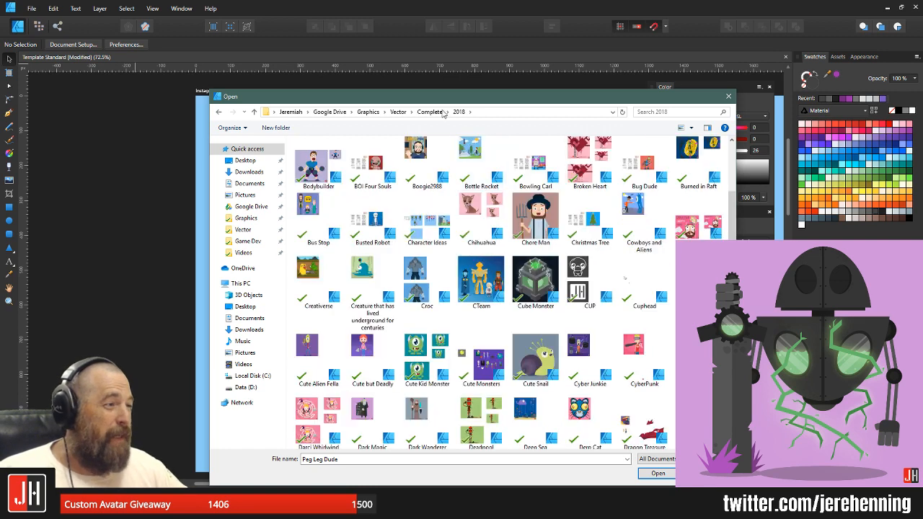
# - Open the Pennywise artwork from the 2017 folder of completed vector work
pyautogui.click(429, 112)
pyautogui.doubleClick(319, 170)
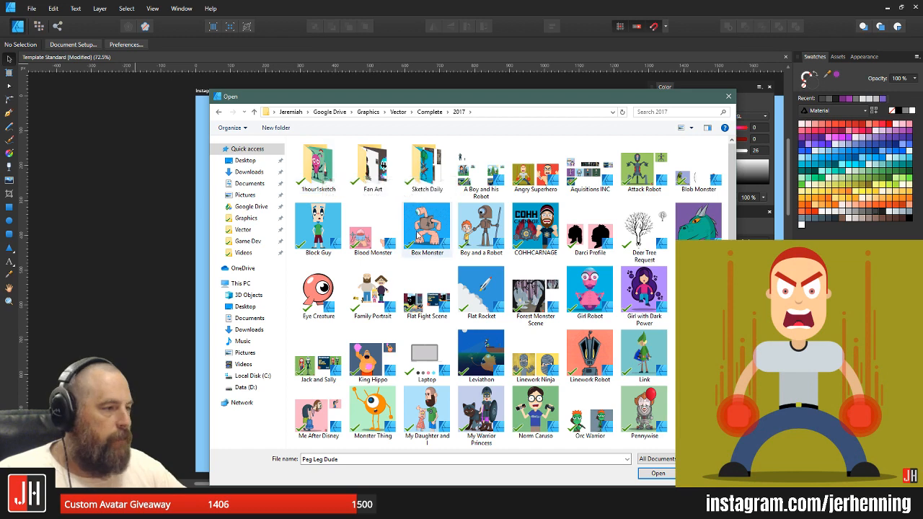
pyautogui.doubleClick(644, 412)
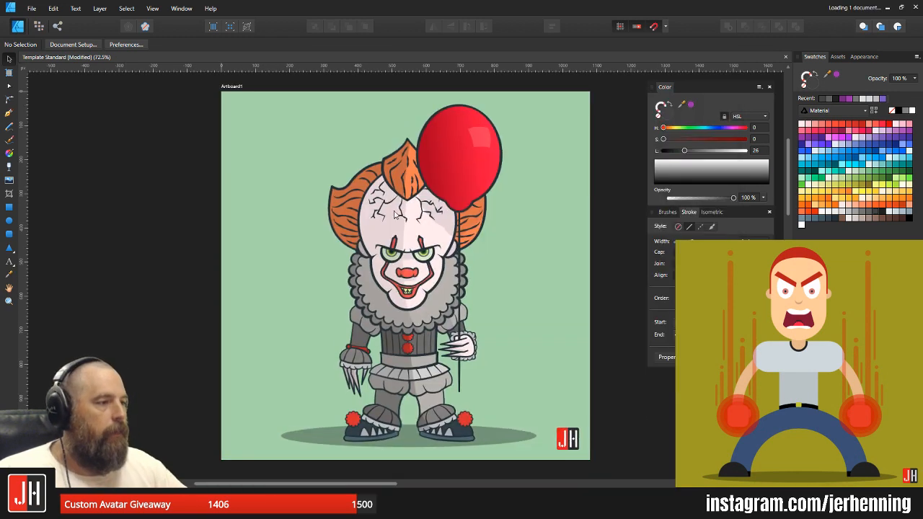
# - Examine the Pennywise clown's face, outlines and balloon close up and at full size, and close the file
pyautogui.scroll(3, 405, 332)
pyautogui.moveTo(407, 332); pyautogui.dragTo(387, 245)
pyautogui.scroll(-3, 396, 243)
pyautogui.moveTo(443, 237); pyautogui.dragTo(439, 267)
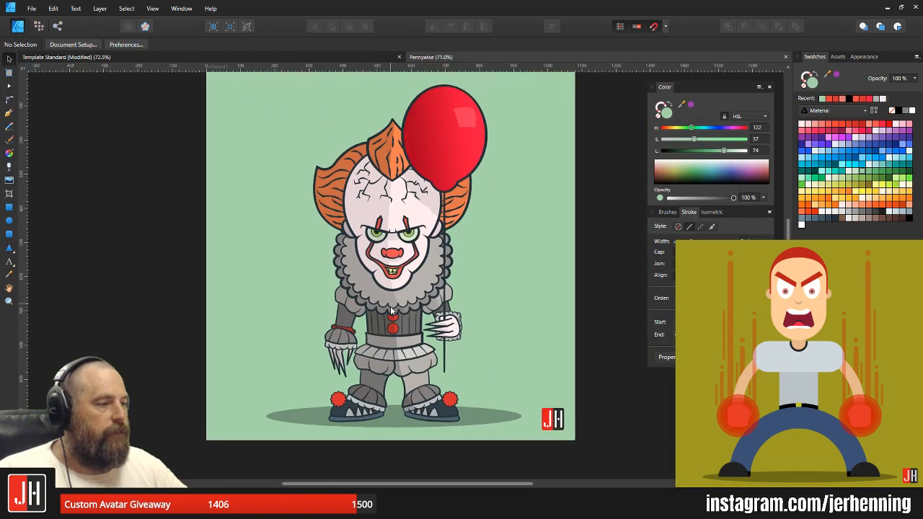
pyautogui.scroll(2, 391, 306)
pyautogui.scroll(-3, 420, 261)
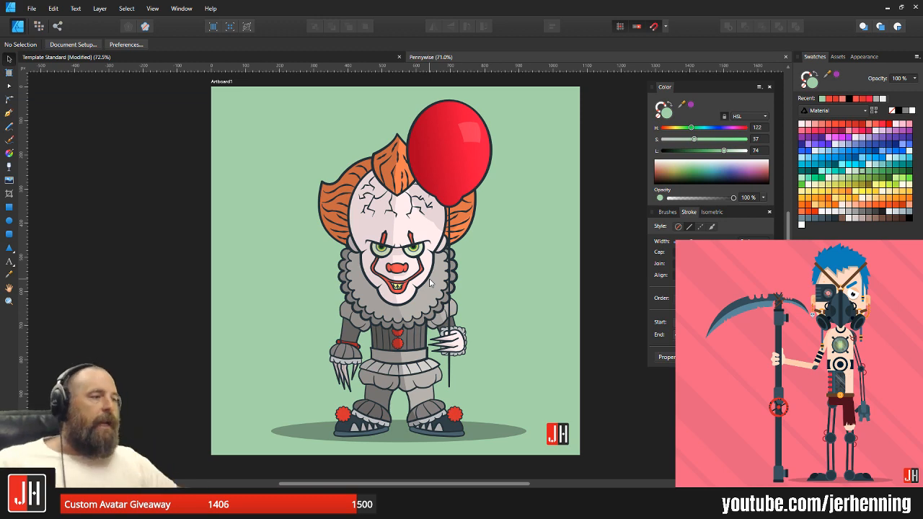
pyautogui.scroll(6, 430, 283)
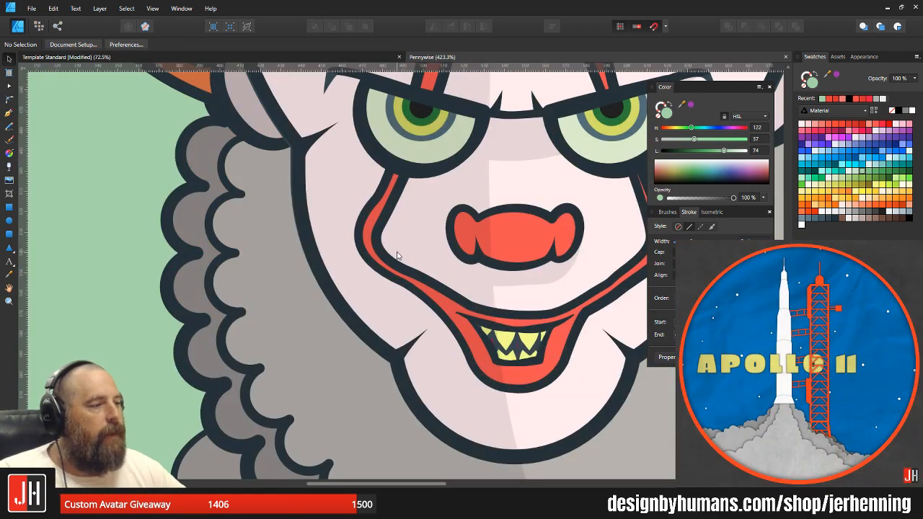
pyautogui.scroll(-4, 396, 255)
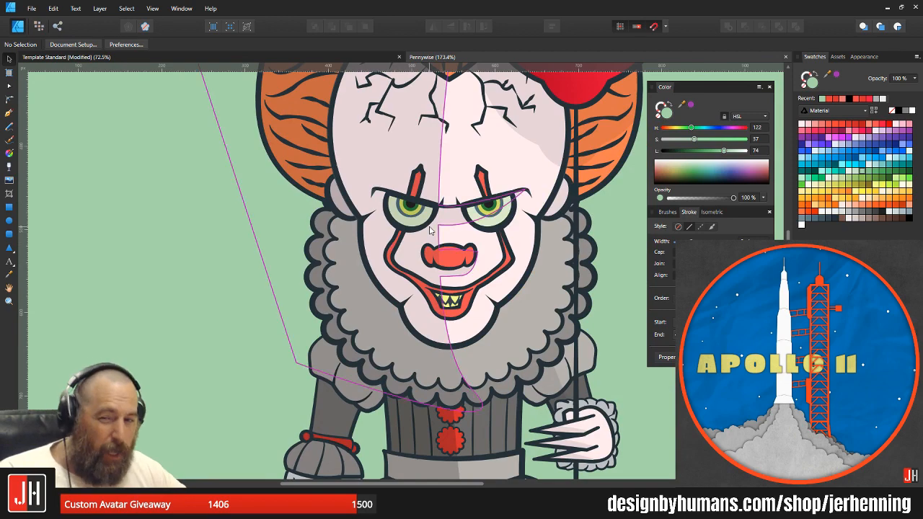
pyautogui.scroll(-4, 430, 229)
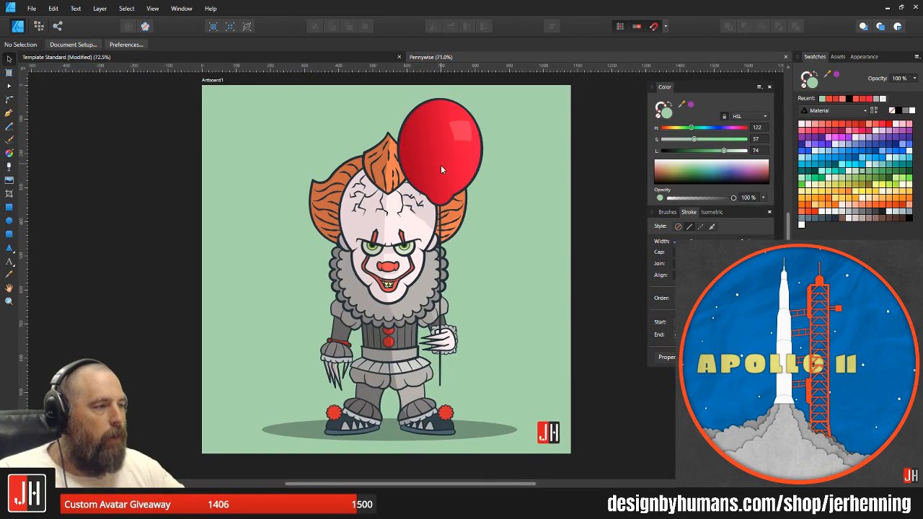
pyautogui.scroll(5, 444, 162)
pyautogui.scroll(-4, 476, 170)
pyautogui.scroll(1, 503, 179)
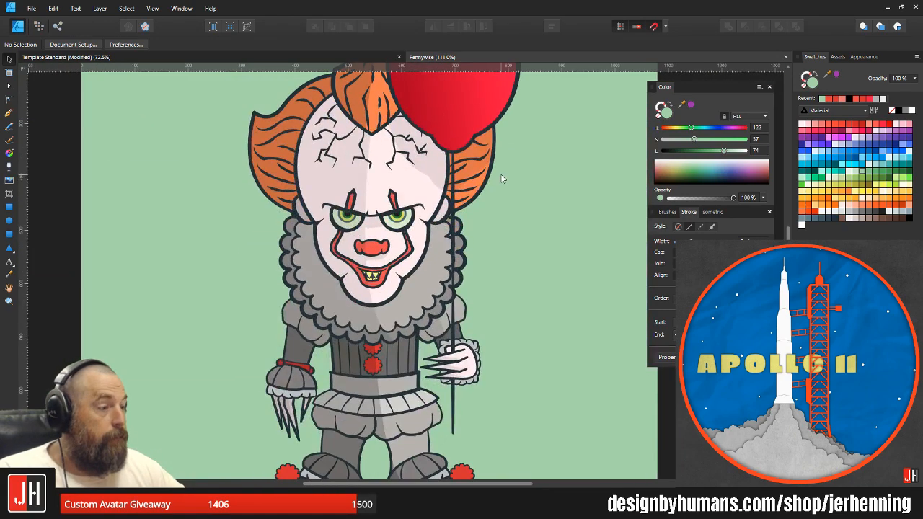
pyautogui.scroll(-2, 502, 179)
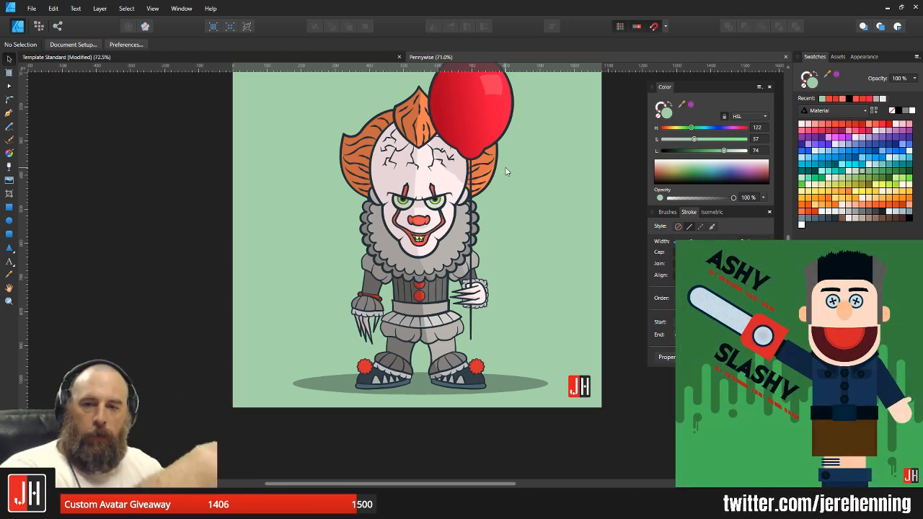
pyautogui.click(785, 57)
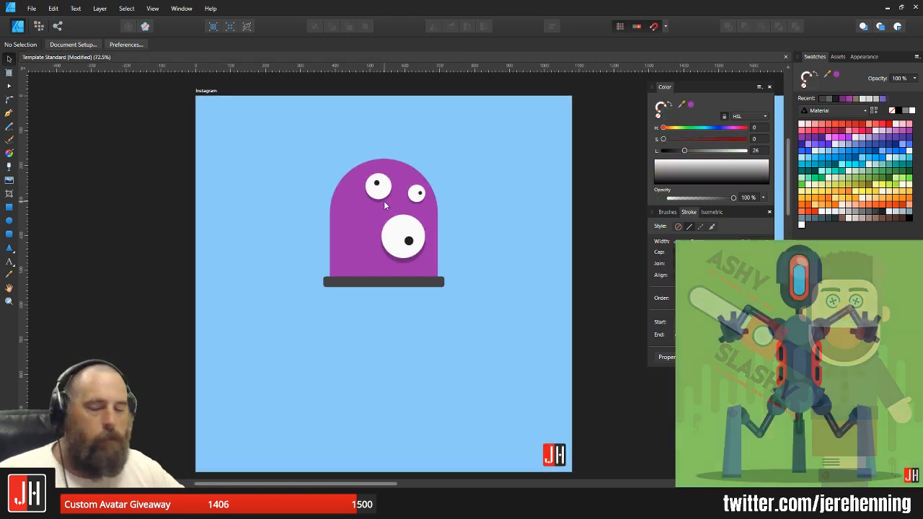
# - Open the Lego people Backup artwork from the 2018 folder of completed vector work
pyautogui.moveTo(390, 206); pyautogui.dragTo(378, 186)
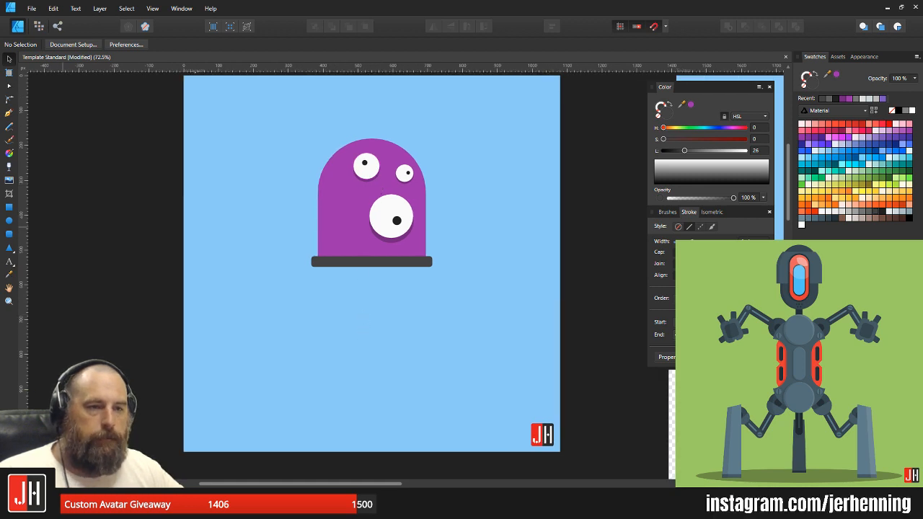
pyautogui.click(37, 8)
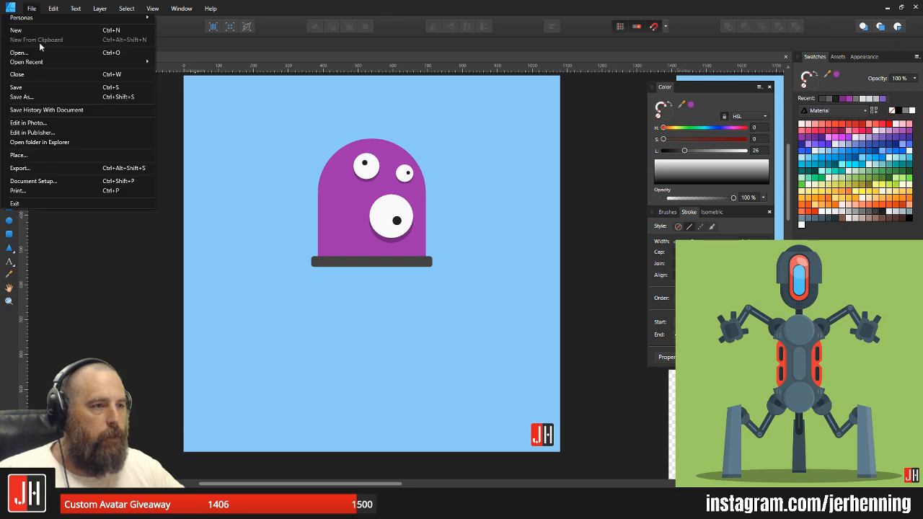
pyautogui.click(43, 53)
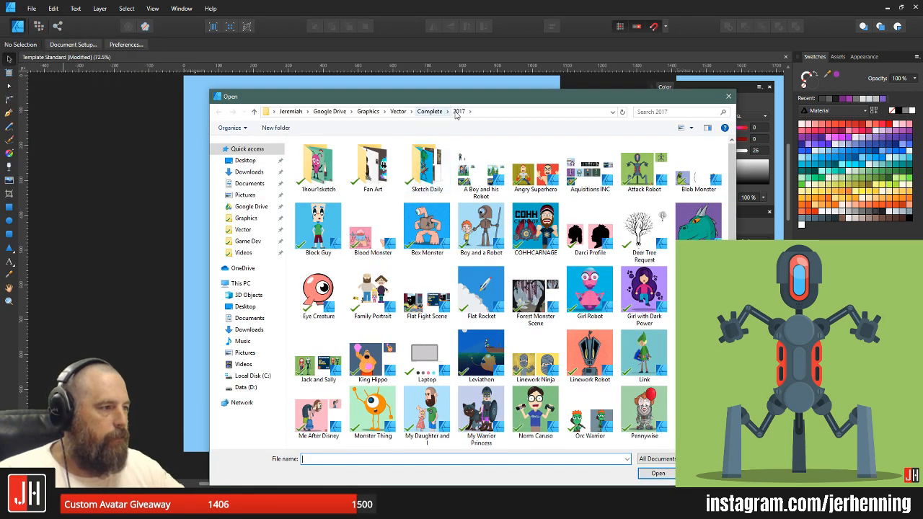
pyautogui.click(433, 112)
pyautogui.doubleClick(382, 176)
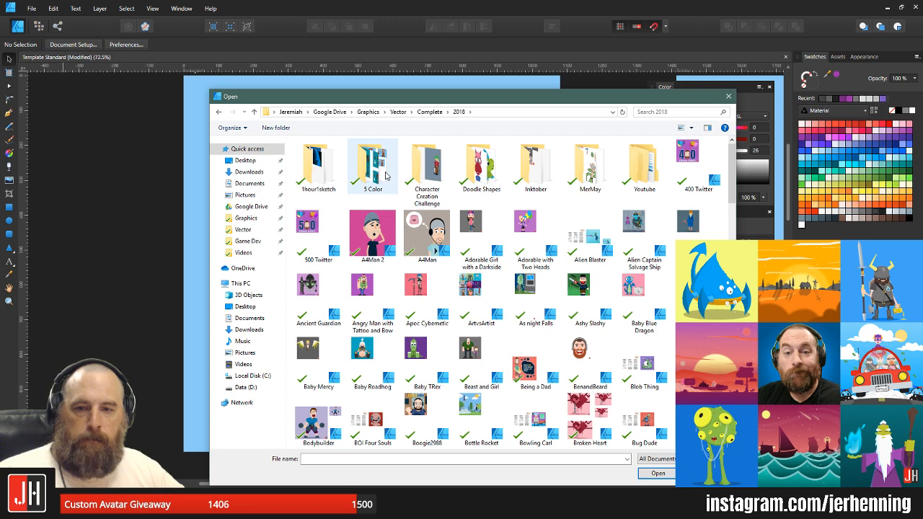
pyautogui.click(424, 235)
pyautogui.doubleClick(424, 235)
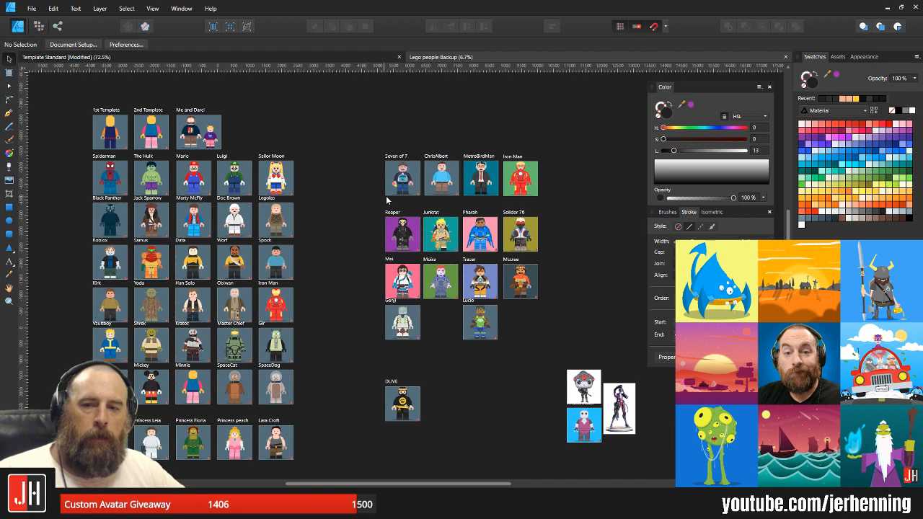
# - Examine the main grid of Lego characters, from Spiderman, The Hulk and Mario down to Data and Worf close up
pyautogui.moveTo(386, 197); pyautogui.dragTo(393, 219)
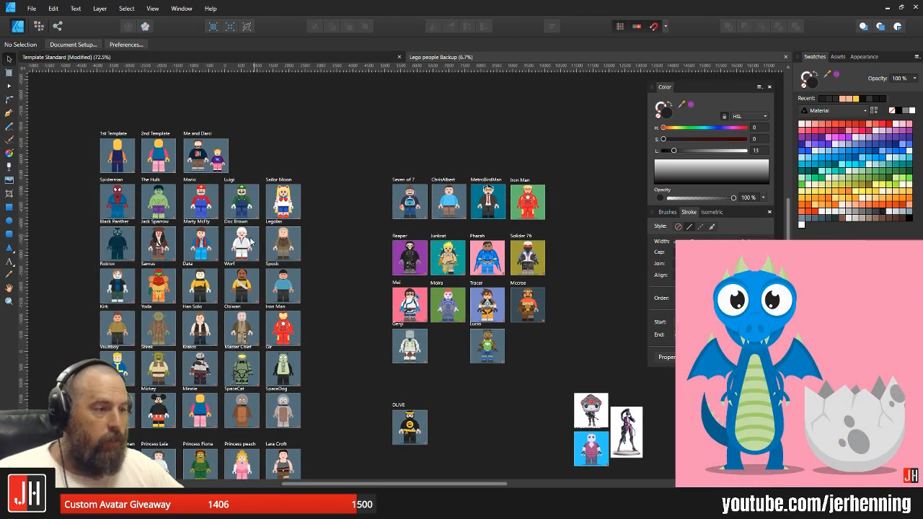
pyautogui.scroll(5, 260, 243)
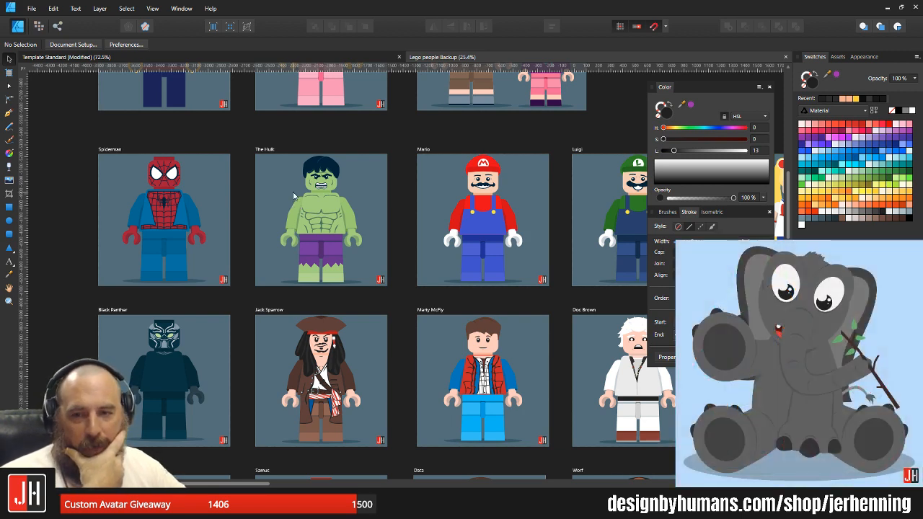
pyautogui.scroll(-1, 328, 189)
pyautogui.hscroll(3, 328, 189)
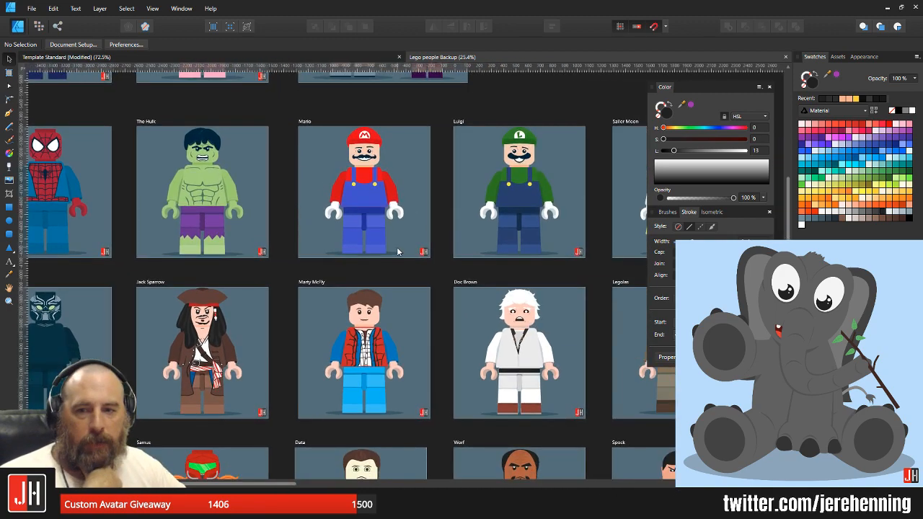
pyautogui.moveTo(513, 329); pyautogui.dragTo(469, 261)
pyautogui.scroll(-3, 469, 261)
pyautogui.moveTo(466, 368); pyautogui.dragTo(429, 289)
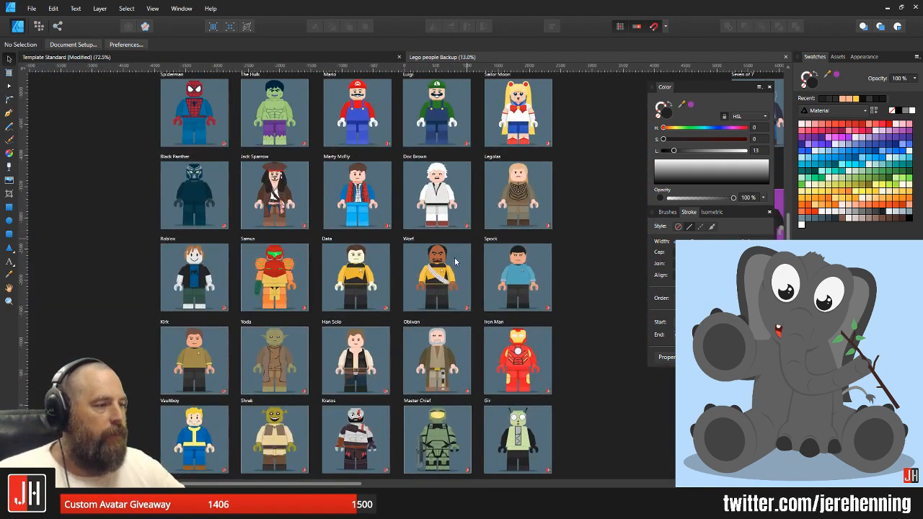
pyautogui.scroll(5, 429, 289)
pyautogui.scroll(1, 429, 287)
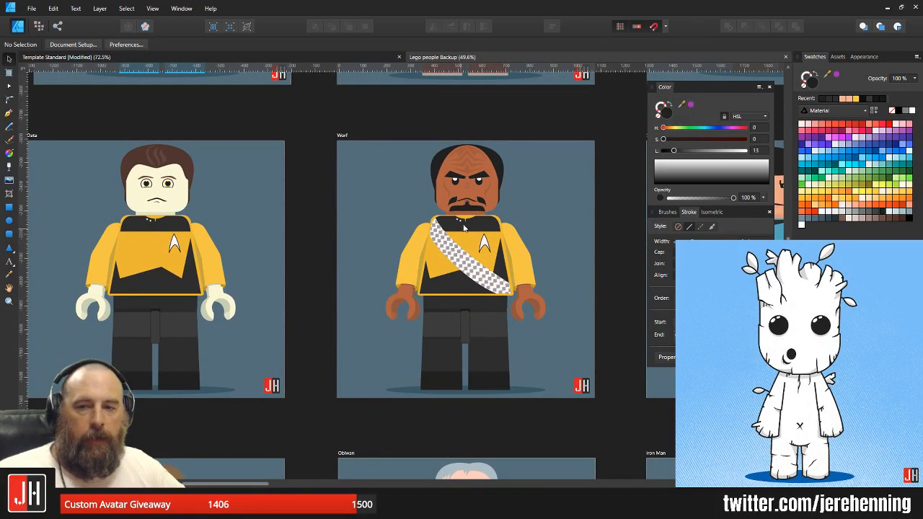
pyautogui.scroll(-1, 462, 231)
pyautogui.scroll(-1, 465, 242)
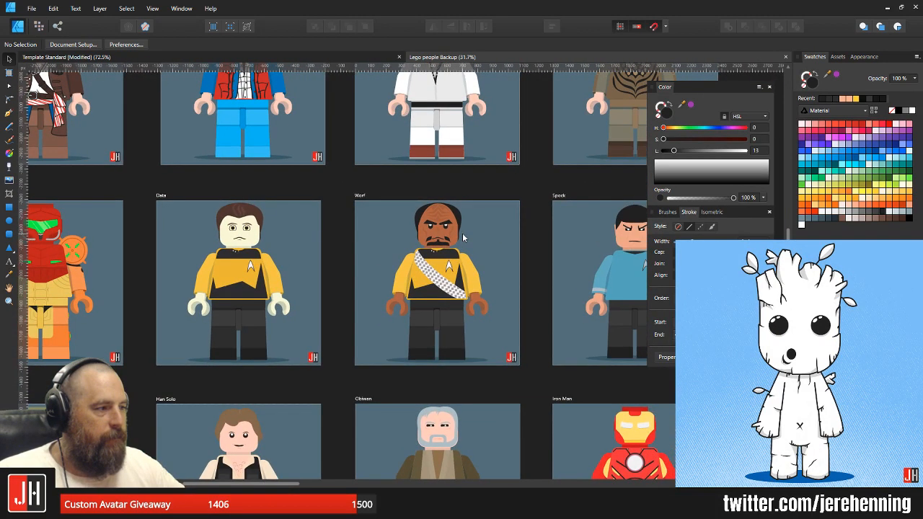
pyautogui.moveTo(463, 237); pyautogui.dragTo(414, 236)
pyautogui.scroll(3, 389, 252)
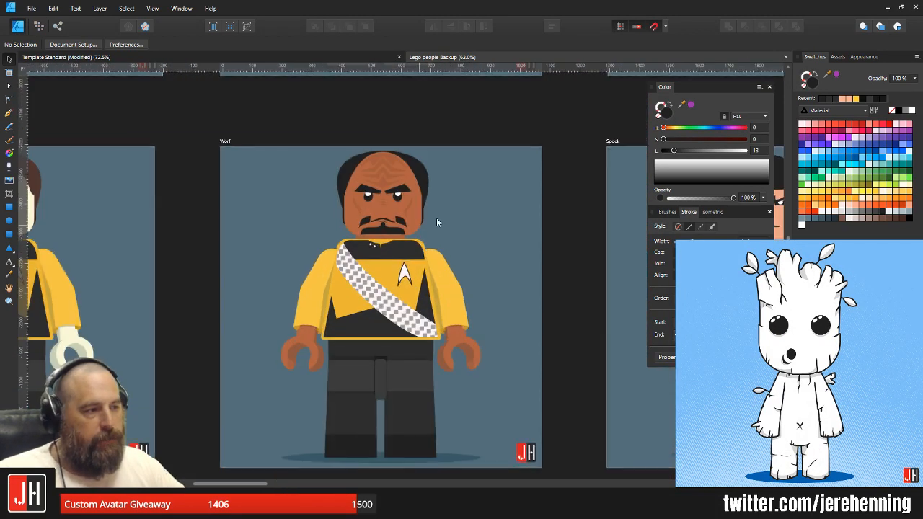
# - Examine the Kratos and Master Chief Lego characters close up
pyautogui.moveTo(344, 316); pyautogui.dragTo(392, 260)
pyautogui.scroll(-3, 376, 301)
pyautogui.moveTo(395, 349); pyautogui.dragTo(415, 121)
pyautogui.moveTo(394, 311); pyautogui.dragTo(450, 203)
pyautogui.scroll(4, 259, 296)
pyautogui.moveTo(259, 297); pyautogui.dragTo(303, 221)
pyautogui.scroll(-1, 354, 216)
pyautogui.moveTo(345, 189); pyautogui.dragTo(331, 217)
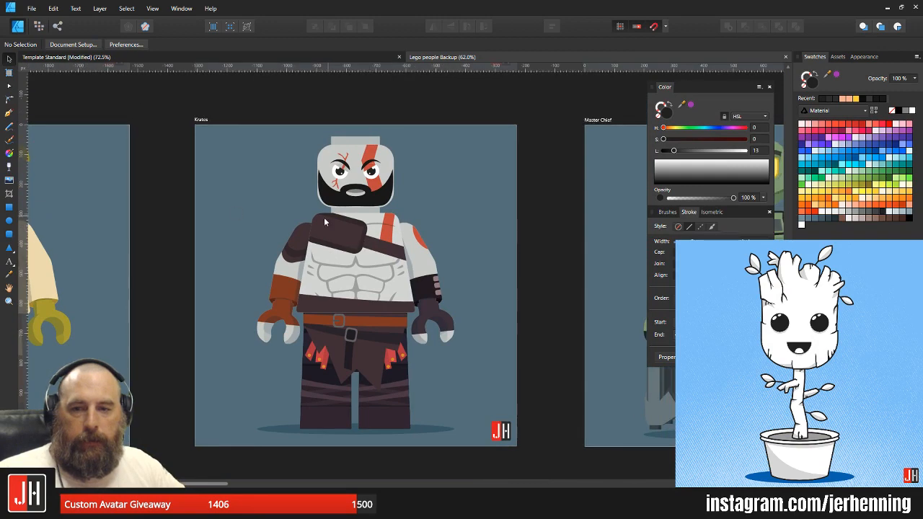
pyautogui.scroll(-2, 331, 223)
pyautogui.moveTo(572, 218); pyautogui.dragTo(453, 228)
pyautogui.scroll(1, 447, 196)
pyautogui.moveTo(531, 246); pyautogui.dragTo(489, 243)
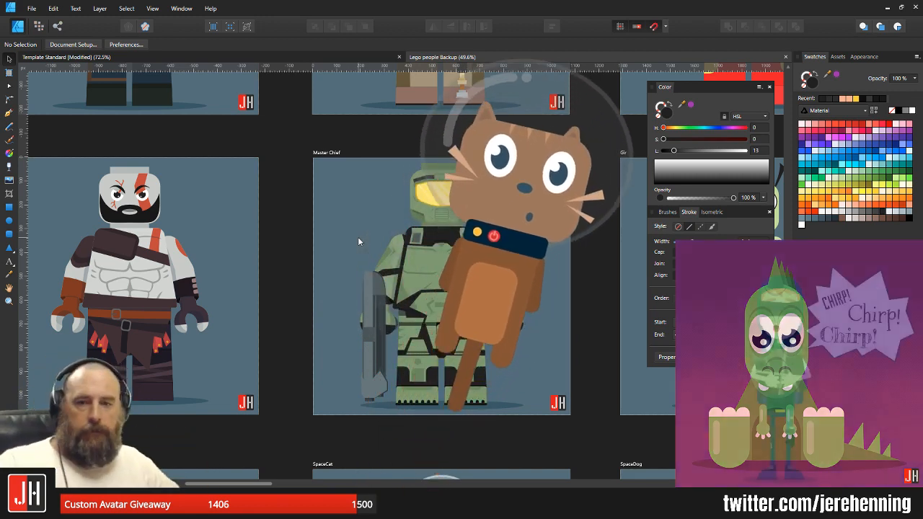
# - Examine the lower rows of Lego characters, and the Reaper and Junkrat figures close up
pyautogui.scroll(-4, 404, 224)
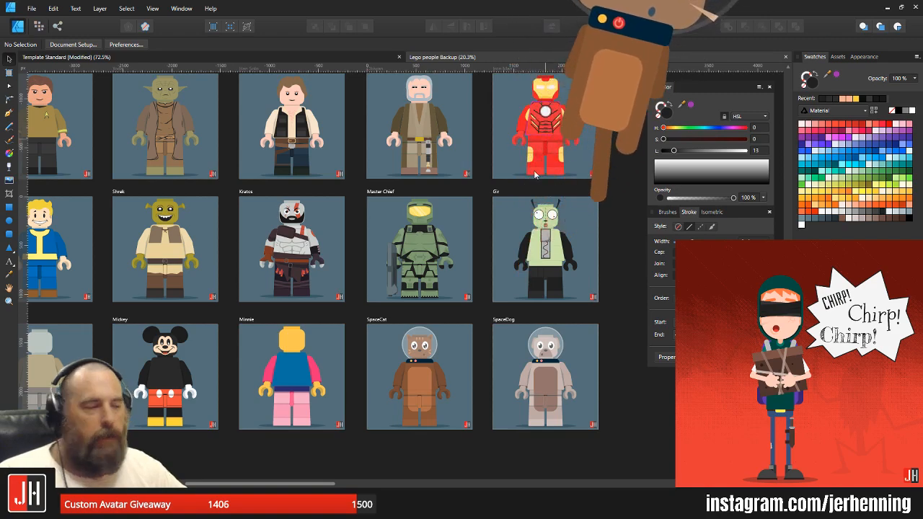
pyautogui.moveTo(535, 209); pyautogui.dragTo(474, 171)
pyautogui.scroll(-3, 496, 210)
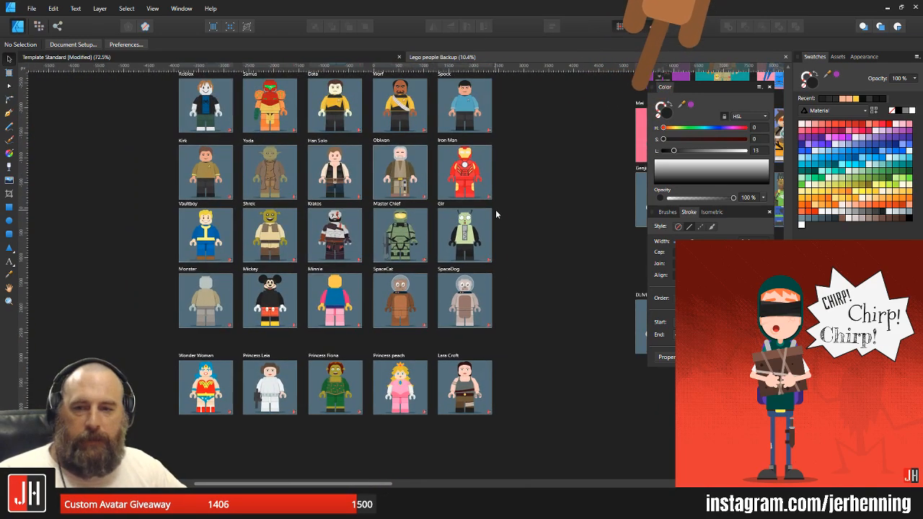
pyautogui.moveTo(603, 126); pyautogui.dragTo(407, 293)
pyautogui.scroll(3, 468, 229)
pyautogui.moveTo(556, 245); pyautogui.dragTo(641, 268)
pyautogui.scroll(3, 399, 187)
pyautogui.scroll(4, 197, 210)
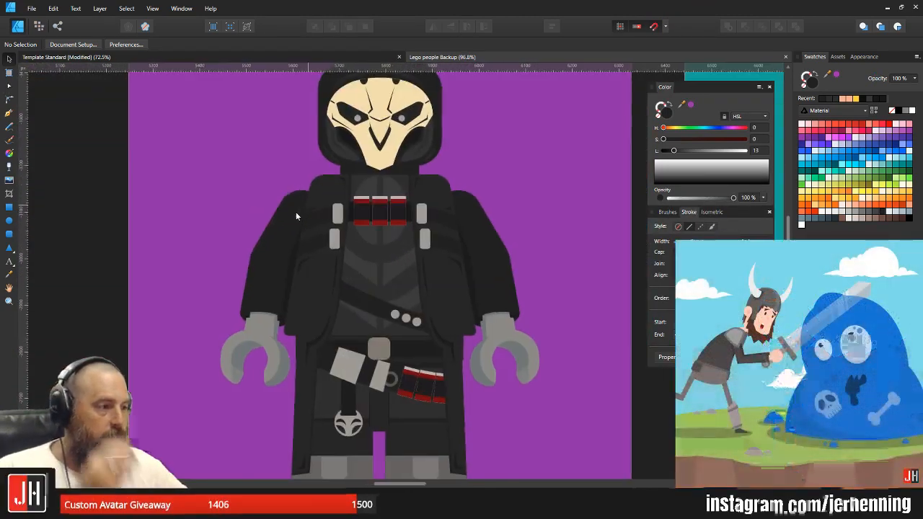
pyautogui.moveTo(312, 197); pyautogui.dragTo(271, 215)
pyautogui.scroll(-5, 271, 215)
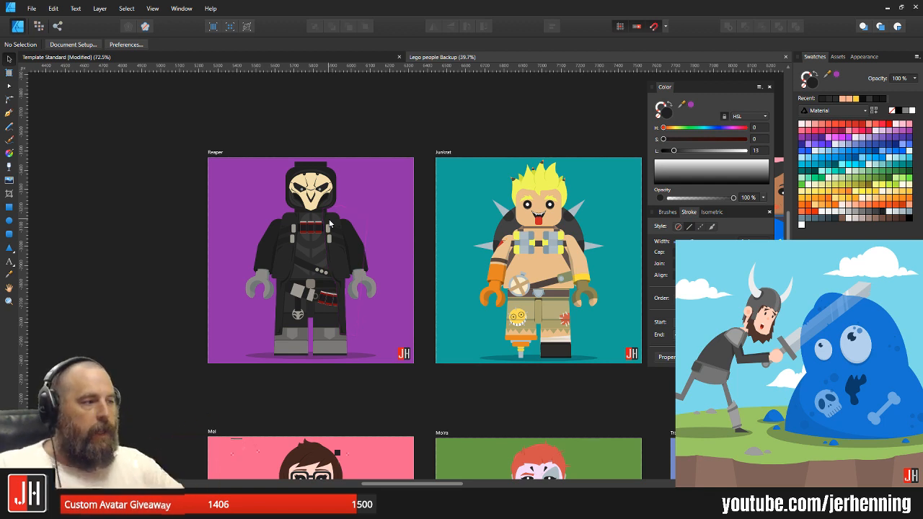
pyautogui.scroll(2, 350, 215)
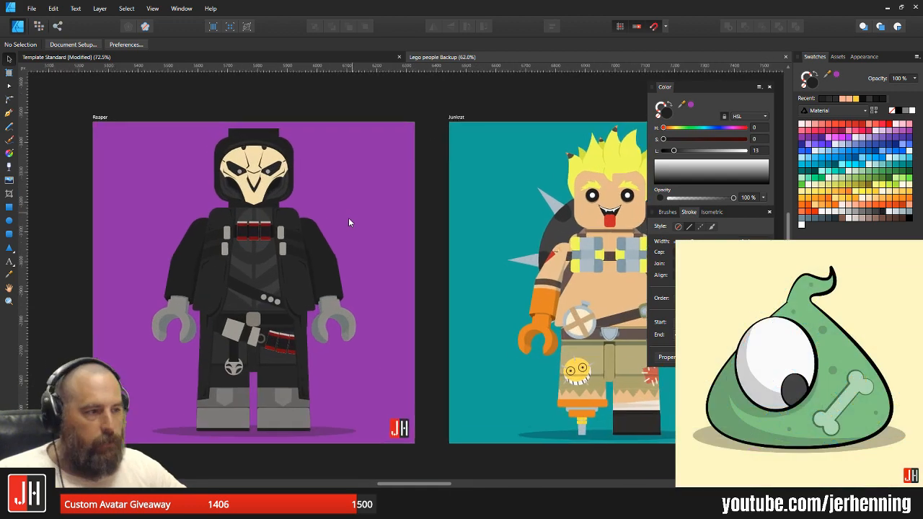
pyautogui.scroll(-2, 361, 255)
pyautogui.hscroll(4, 383, 230)
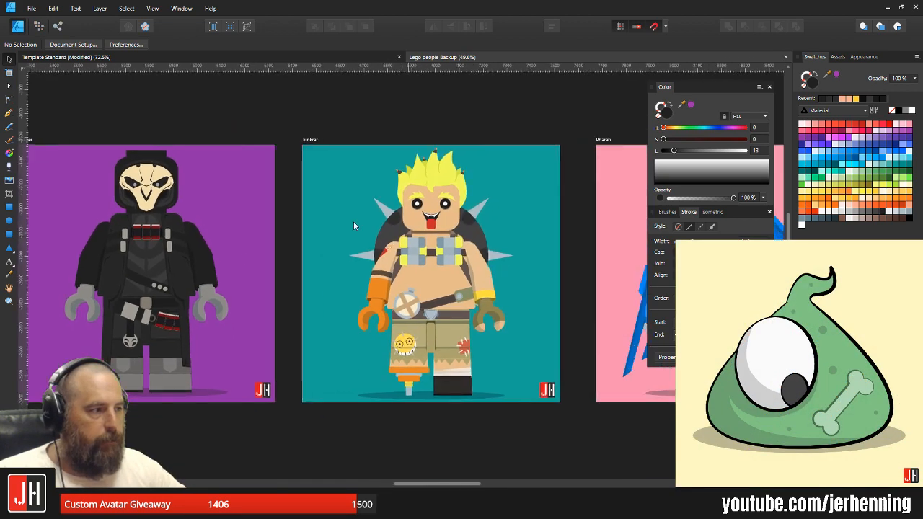
pyautogui.scroll(1, 380, 235)
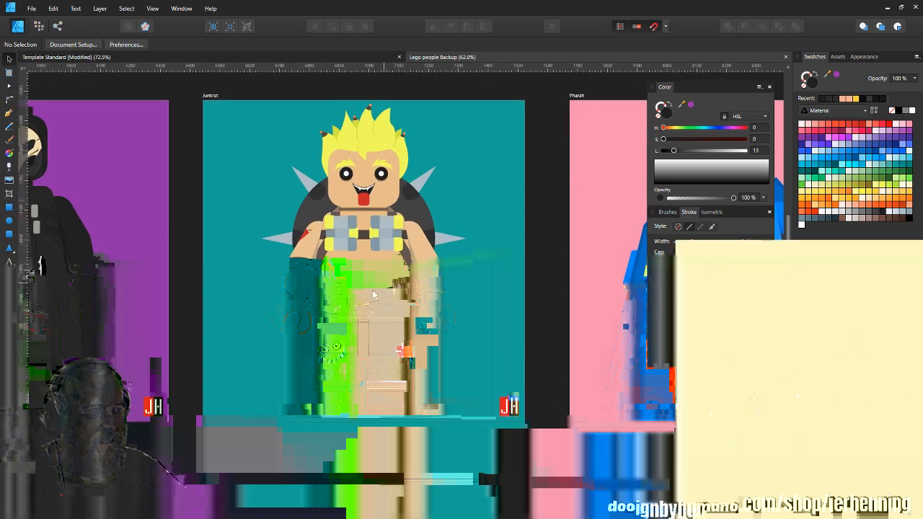
pyautogui.scroll(6, 333, 412)
pyautogui.scroll(-5, 344, 411)
pyautogui.scroll(-4, 346, 409)
# - Examine the Mei, Moira and Tracer Lego characters and the details of Genji's armor
pyautogui.moveTo(478, 245); pyautogui.dragTo(253, 175)
pyautogui.moveTo(479, 358); pyautogui.dragTo(494, 213)
pyautogui.moveTo(440, 317); pyautogui.dragTo(494, 222)
pyautogui.moveTo(311, 193); pyautogui.dragTo(438, 172)
pyautogui.scroll(1, 440, 173)
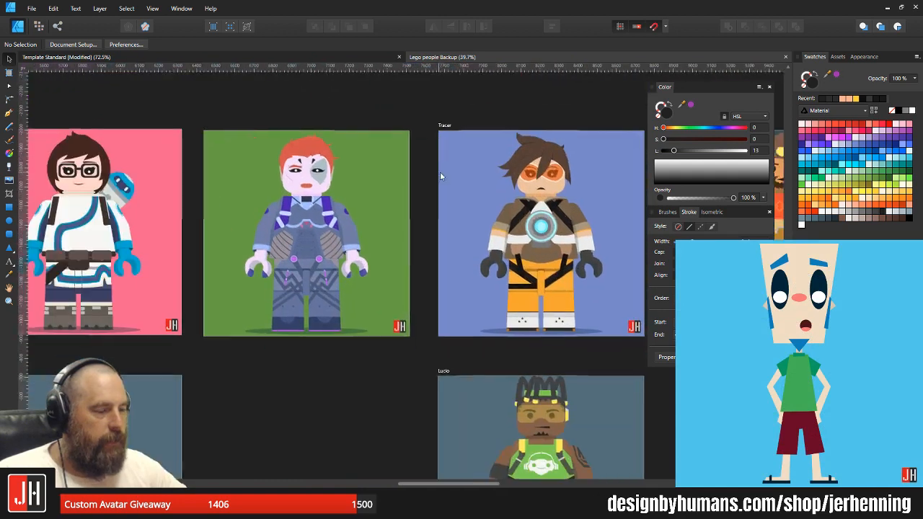
pyautogui.moveTo(67, 171); pyautogui.dragTo(205, 158)
pyautogui.moveTo(218, 260); pyautogui.dragTo(230, 204)
pyautogui.moveTo(239, 300); pyautogui.dragTo(260, 217)
pyautogui.scroll(3, 246, 321)
pyautogui.moveTo(274, 301); pyautogui.dragTo(277, 228)
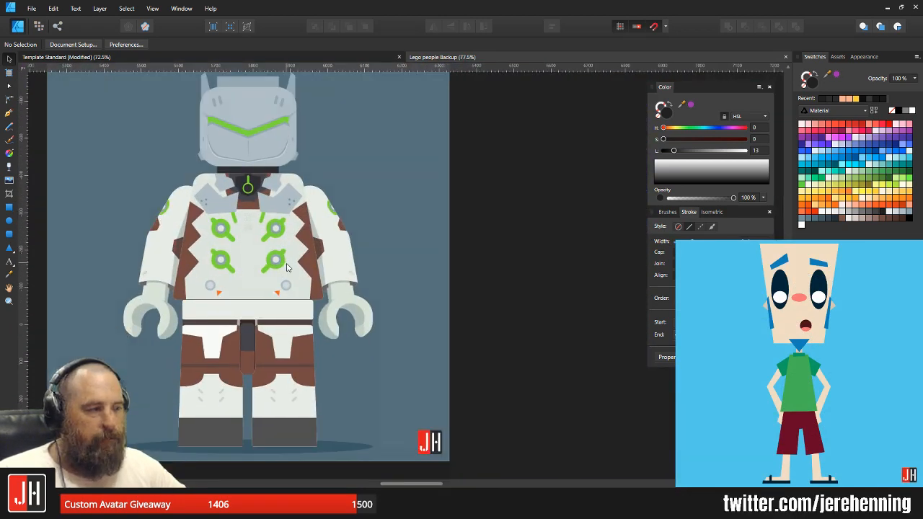
# - Examine the Widowmaker Lego character beside its reference images, and close the Lego people Backup file
pyautogui.scroll(-2, 291, 279)
pyautogui.moveTo(570, 266); pyautogui.dragTo(262, 255)
pyautogui.scroll(-3, 289, 256)
pyautogui.moveTo(399, 297); pyautogui.dragTo(207, 260)
pyautogui.scroll(-5, 208, 260)
pyautogui.moveTo(339, 353); pyautogui.dragTo(313, 289)
pyautogui.scroll(4, 313, 288)
pyautogui.scroll(4, 317, 300)
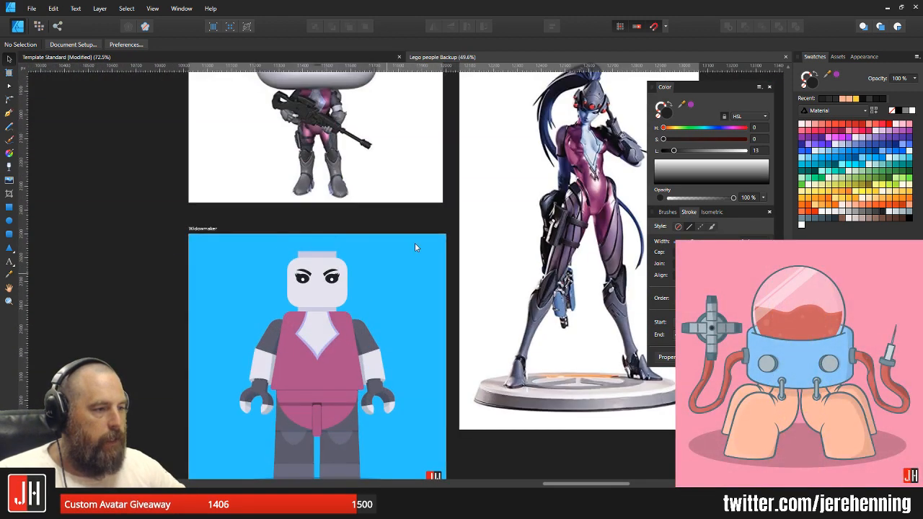
pyautogui.scroll(-3, 404, 260)
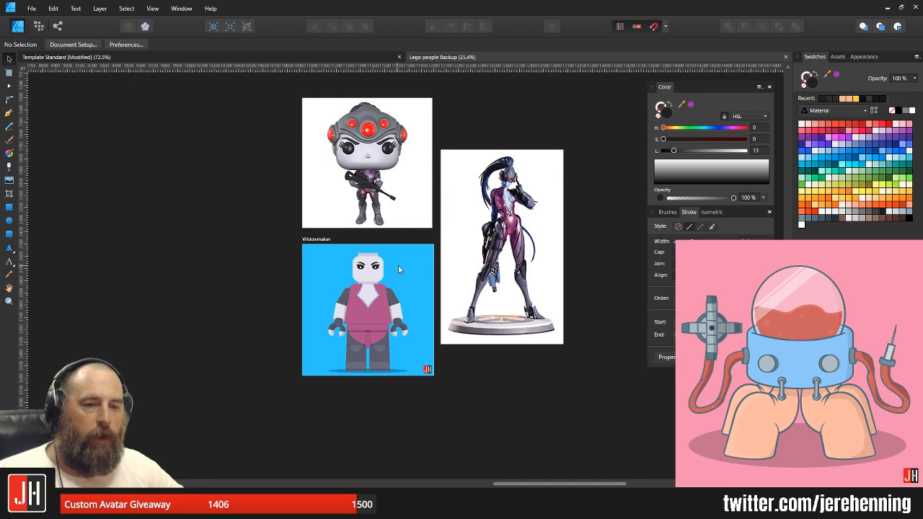
pyautogui.scroll(-3, 422, 269)
pyautogui.moveTo(422, 269); pyautogui.dragTo(471, 274)
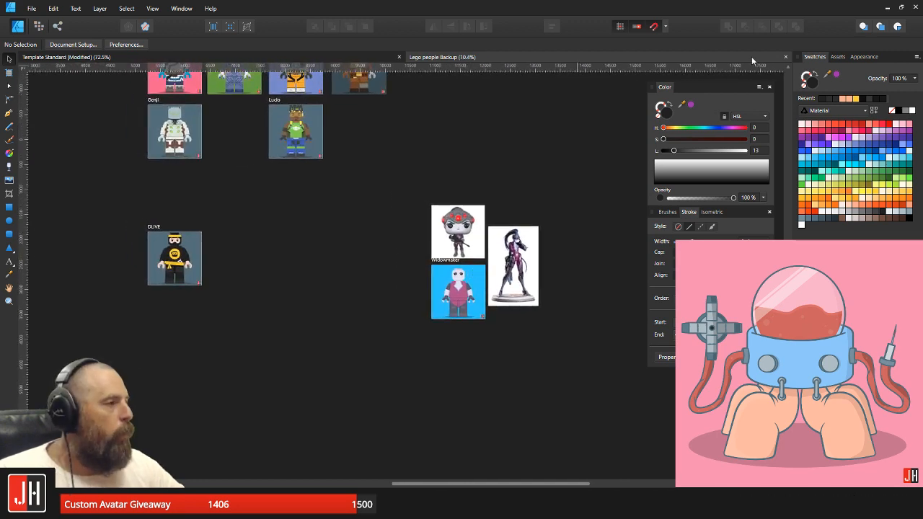
pyautogui.click(785, 57)
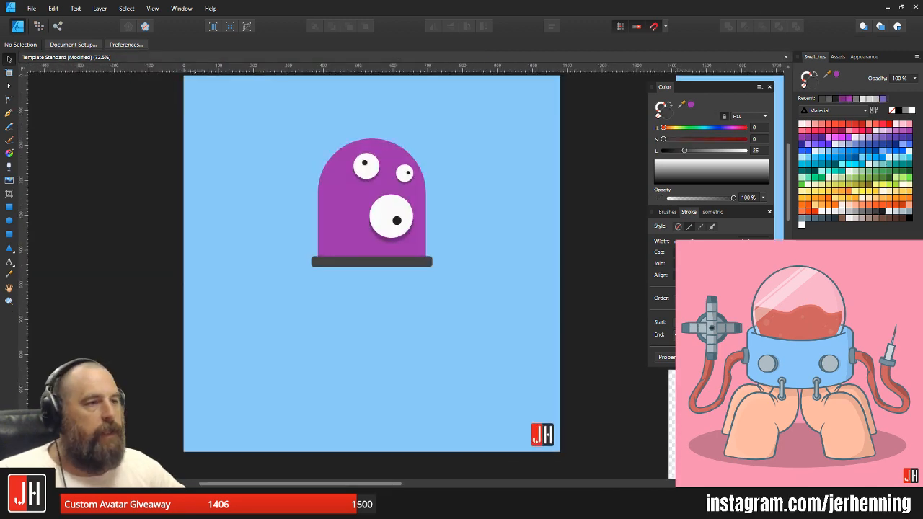
# - Open the Scene 4, Scene 6 and Scene 7 artworks together from the 2019 folder of completed vector work
pyautogui.click(32, 8)
pyautogui.click(47, 59)
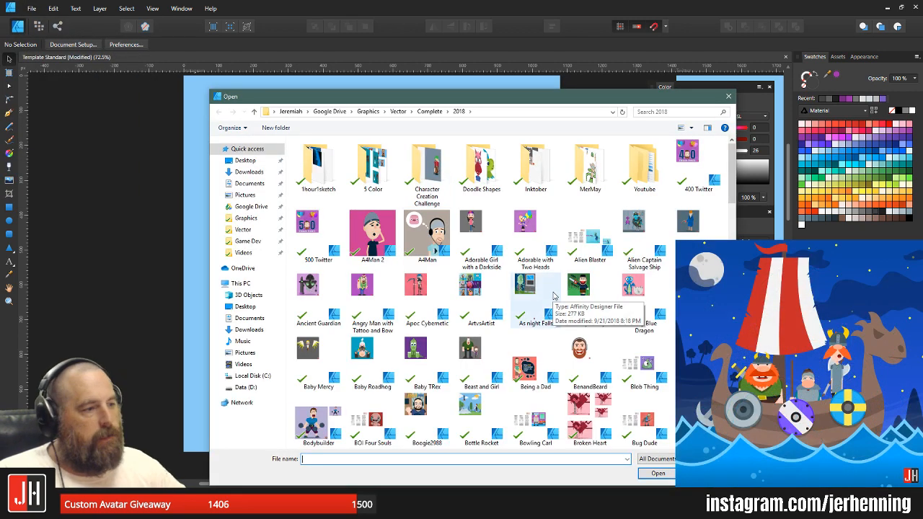
pyautogui.click(431, 112)
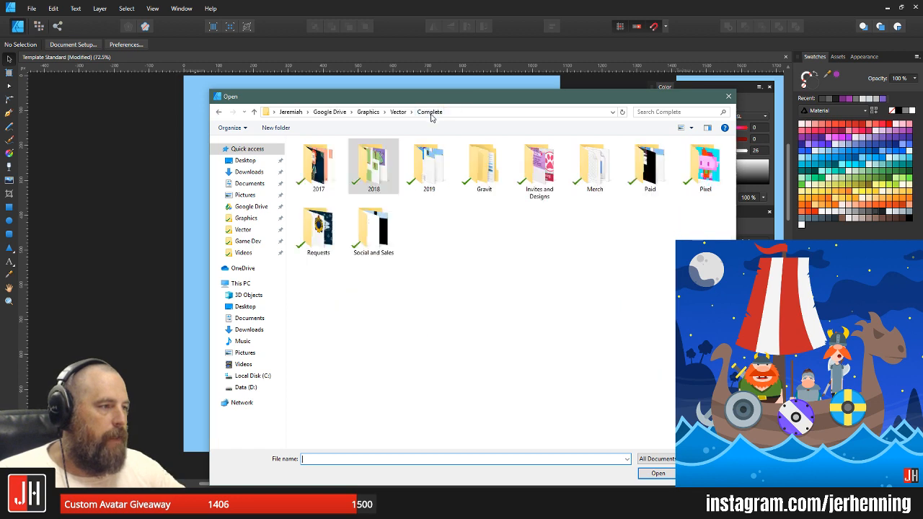
pyautogui.doubleClick(433, 171)
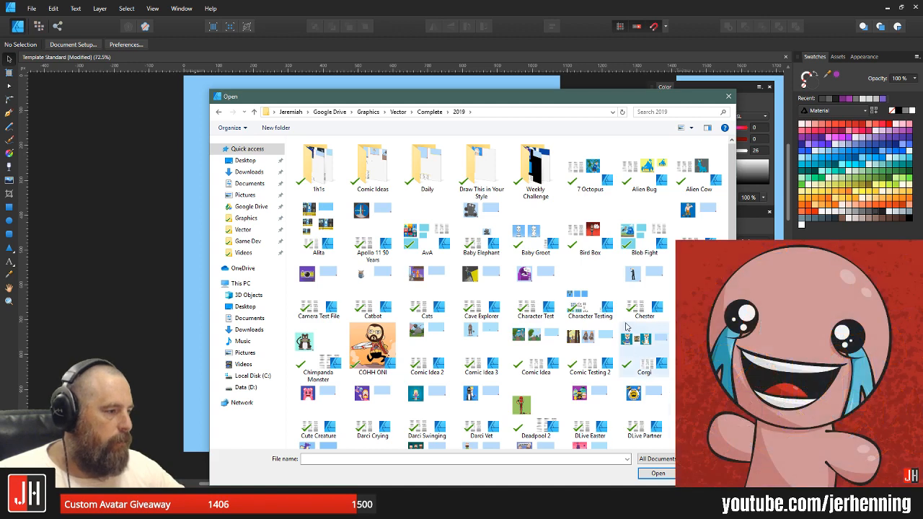
pyautogui.scroll(-3, 624, 328)
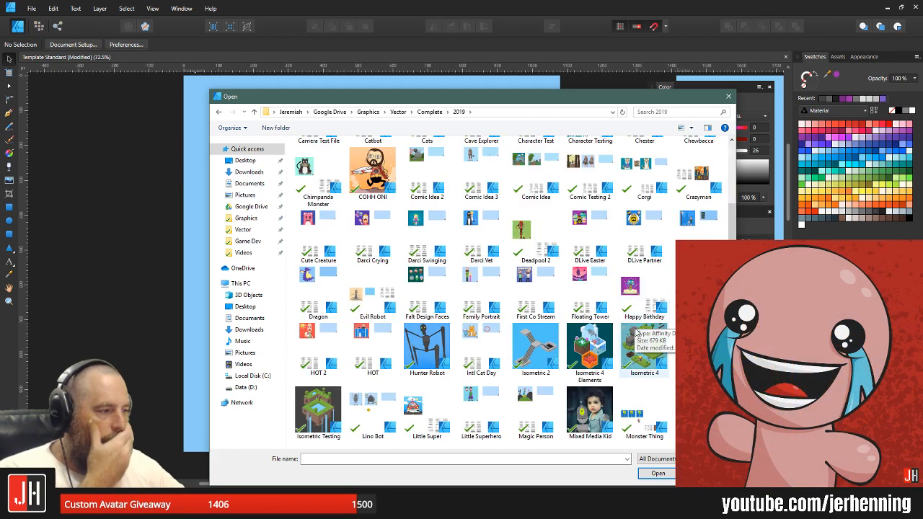
pyautogui.scroll(-6, 632, 358)
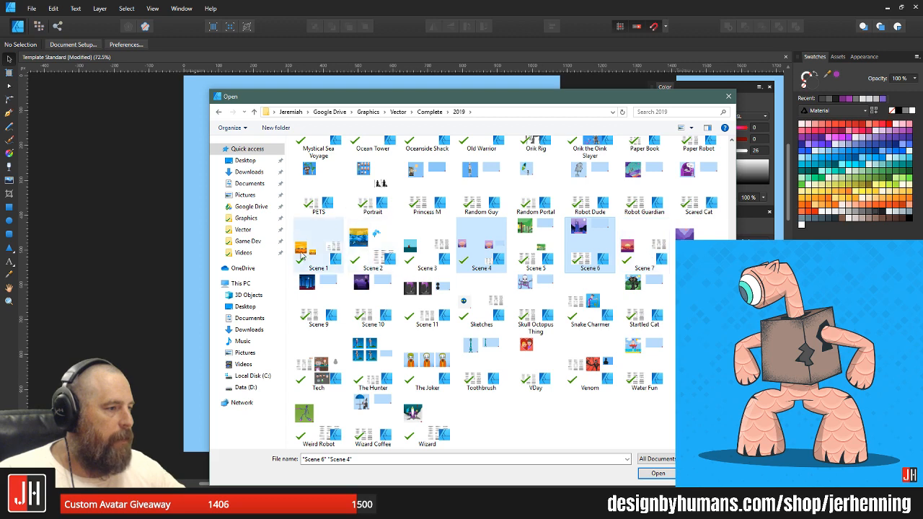
pyautogui.keyDown('ctrl'); pyautogui.click(302, 254); pyautogui.keyUp('ctrl')
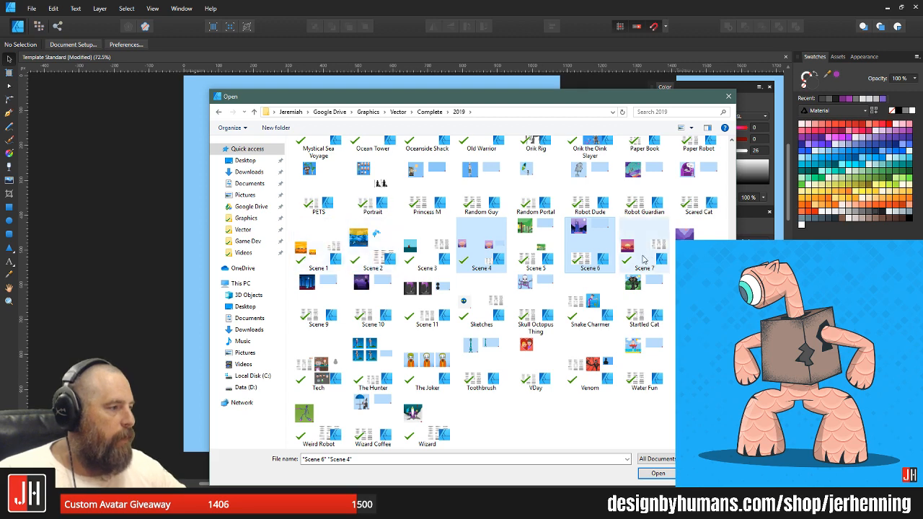
pyautogui.click(657, 473)
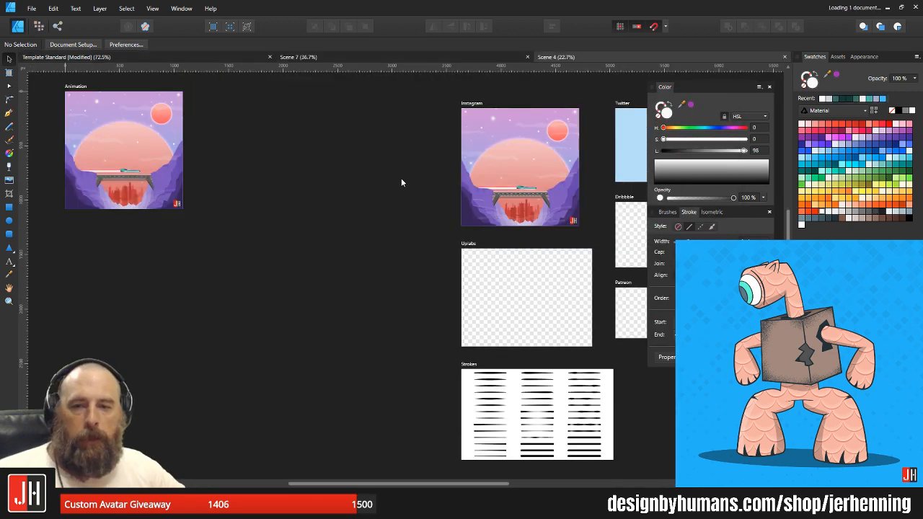
pyautogui.scroll(5, 288, 196)
pyautogui.click(290, 203)
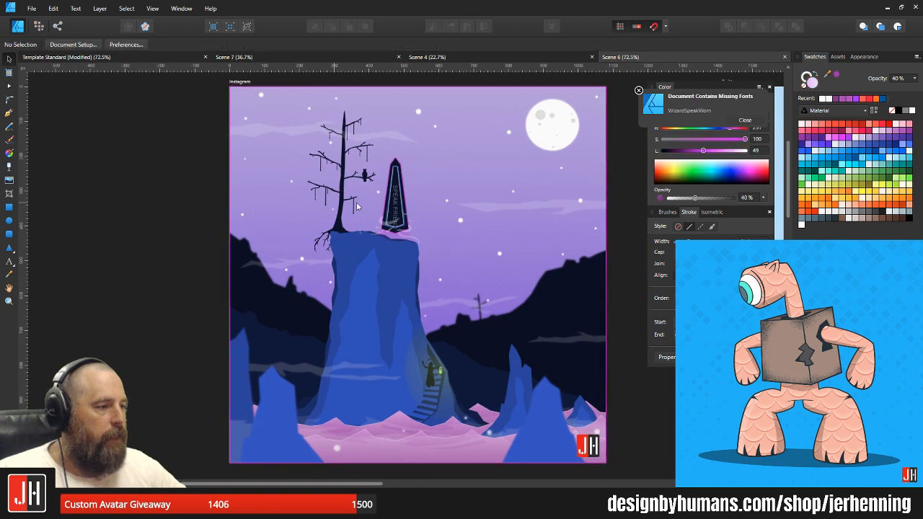
# - Examine the Scene 6, Scene 4 and Scene 7 illustrations in turn
pyautogui.moveTo(445, 157); pyautogui.dragTo(404, 159)
pyautogui.moveTo(425, 267); pyautogui.dragTo(414, 255)
pyautogui.scroll(1, 399, 197)
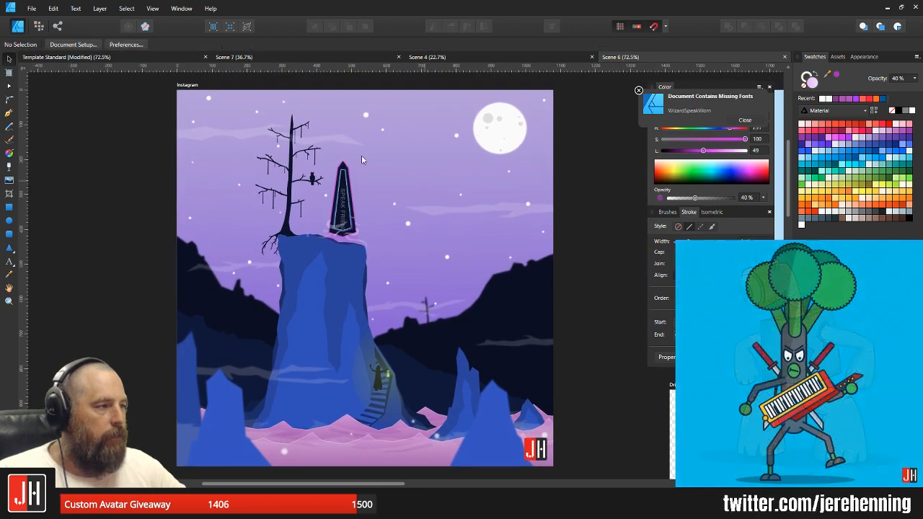
pyautogui.click(521, 57)
pyautogui.scroll(5, 406, 175)
pyautogui.moveTo(429, 194); pyautogui.dragTo(421, 225)
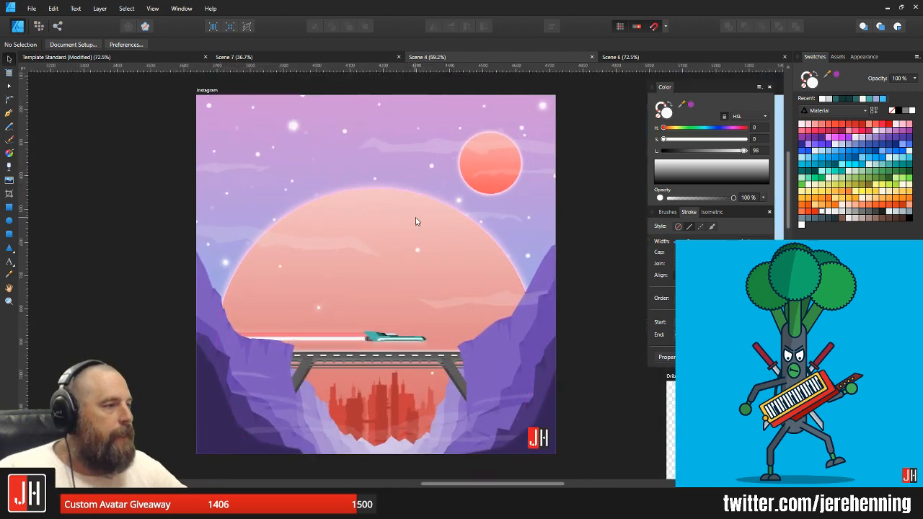
pyautogui.click(338, 54)
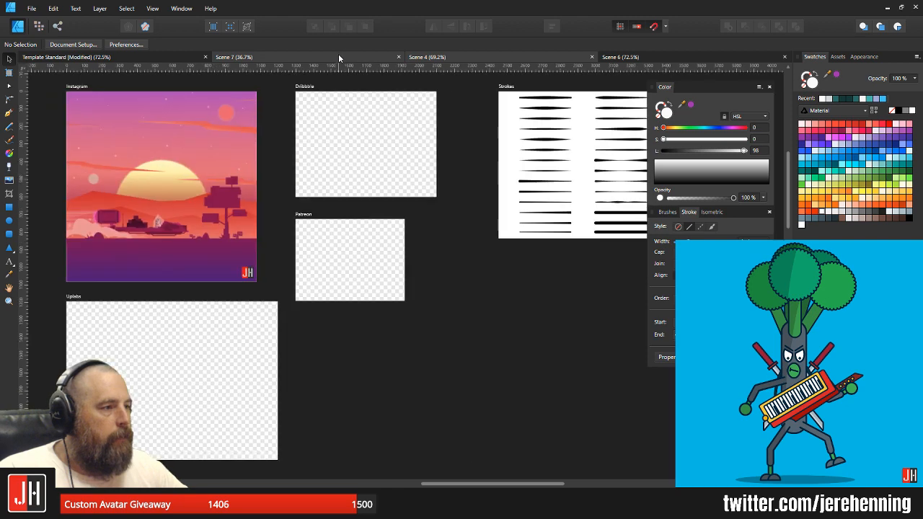
pyautogui.scroll(5, 403, 226)
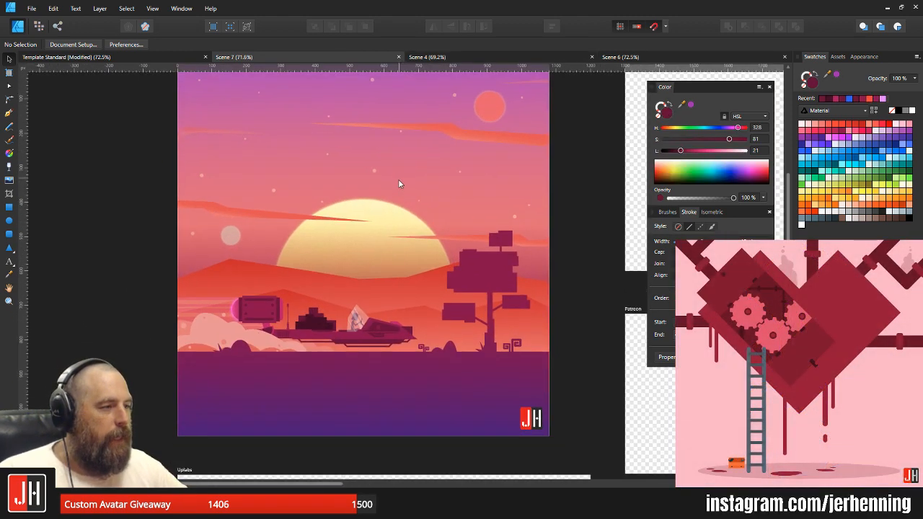
pyautogui.moveTo(410, 196); pyautogui.dragTo(404, 199)
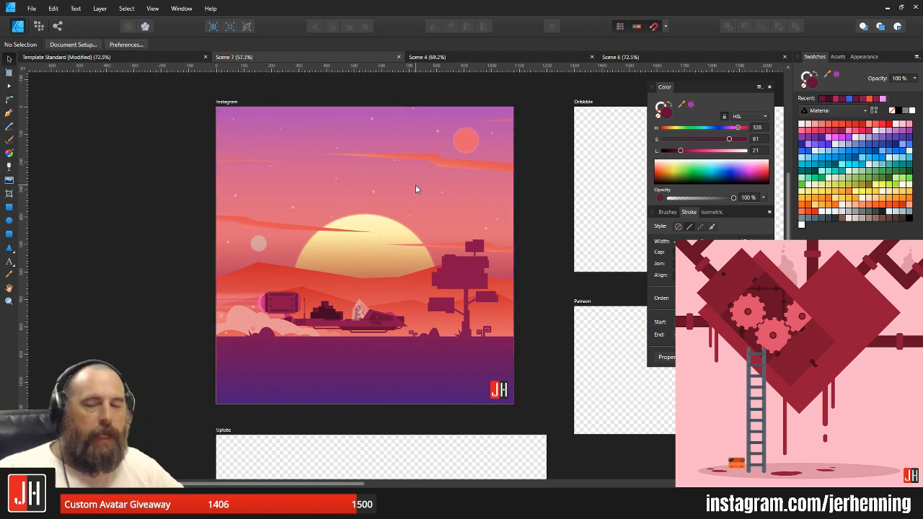
# - Close the Scene 7, Scene 4 and Scene 6 files and return to the purple monster in the Template Standard document
pyautogui.click(399, 57)
pyautogui.click(526, 56)
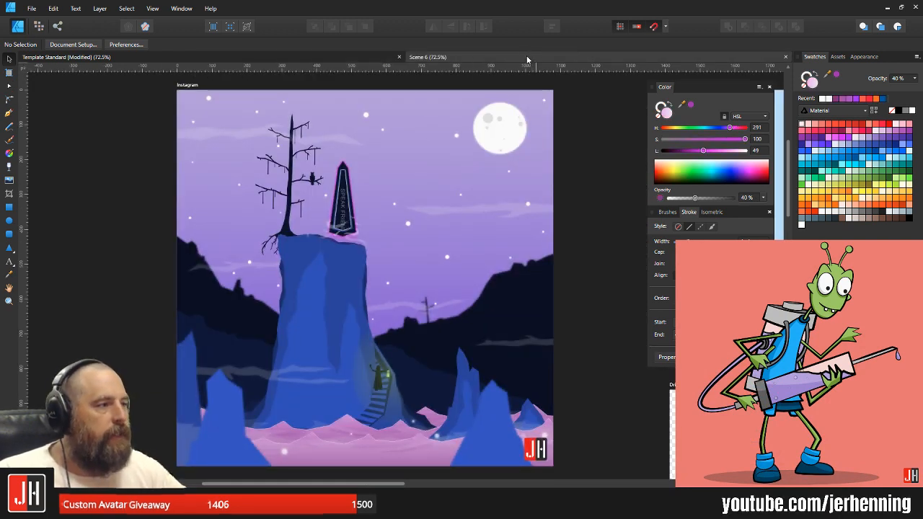
pyautogui.click(786, 56)
pyautogui.moveTo(418, 162); pyautogui.dragTo(415, 186)
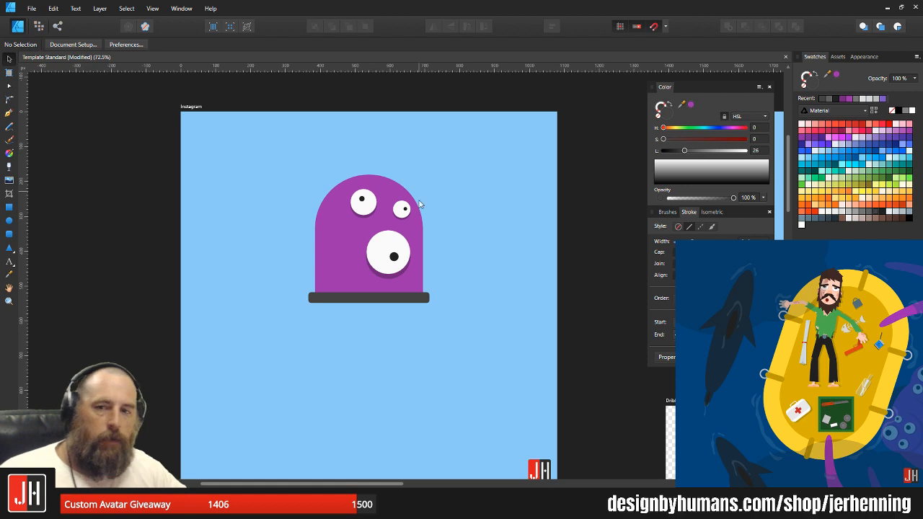
pyautogui.moveTo(417, 212); pyautogui.dragTo(433, 191)
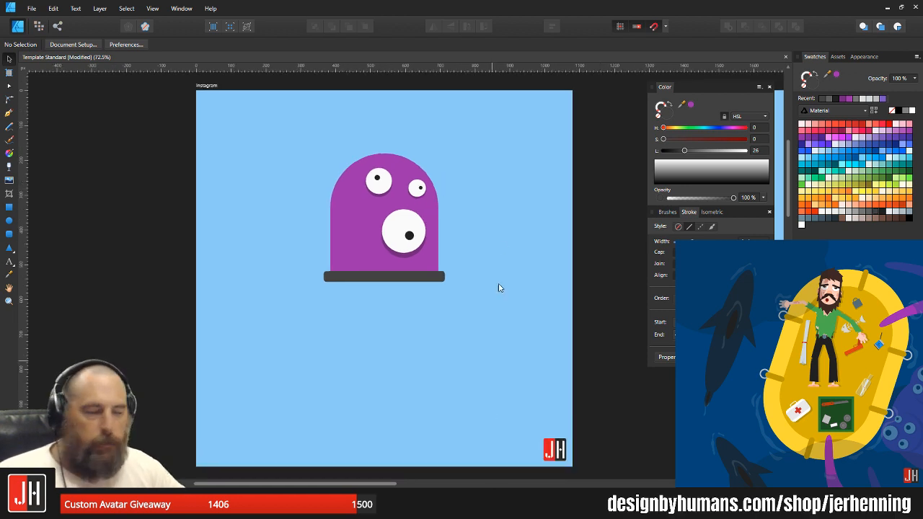
# - Draw a large dark gray rounded rectangle overlapping the lower part of the purple monster
pyautogui.scroll(2, 340, 226)
pyautogui.scroll(2, 375, 278)
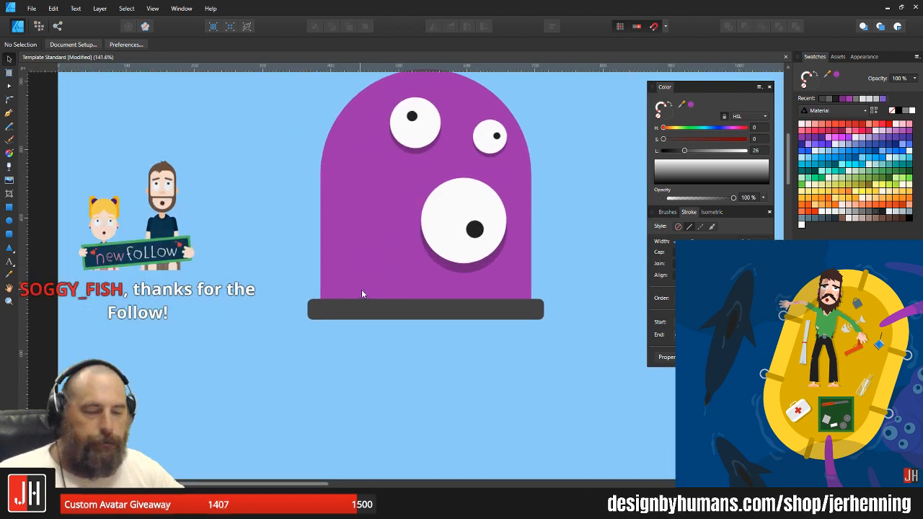
pyautogui.moveTo(284, 199); pyautogui.dragTo(243, 140)
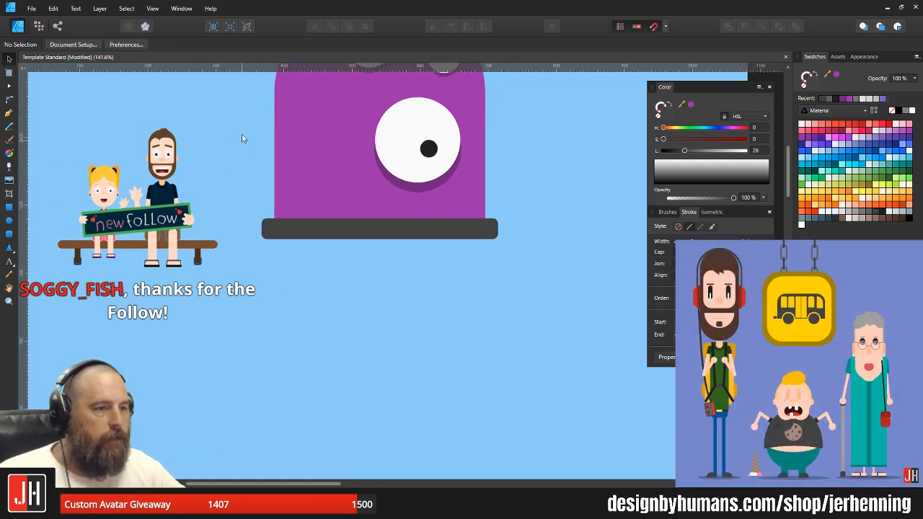
pyautogui.click(11, 235)
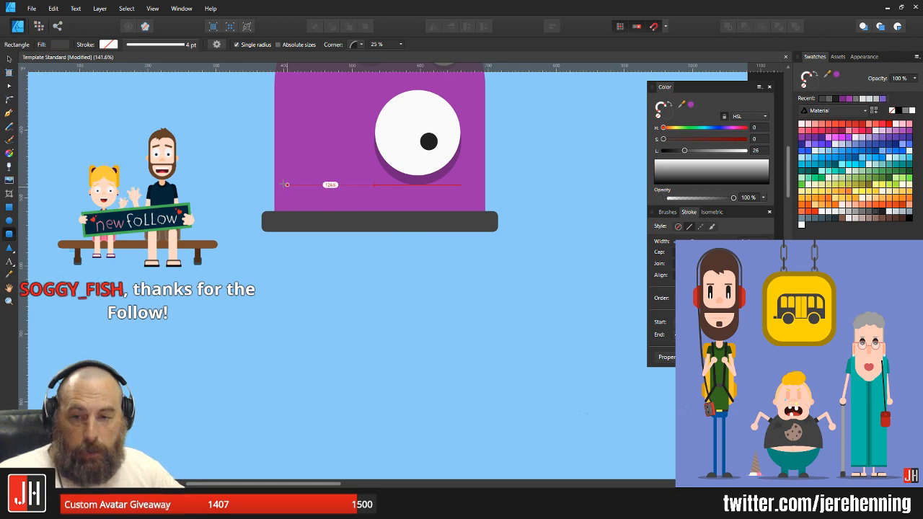
pyautogui.moveTo(280, 170); pyautogui.dragTo(285, 196)
pyautogui.moveTo(340, 274)
pyautogui.mouseDown()
pyautogui.moveTo(478, 433)
pyautogui.moveTo(473, 428)
pyautogui.mouseUp()
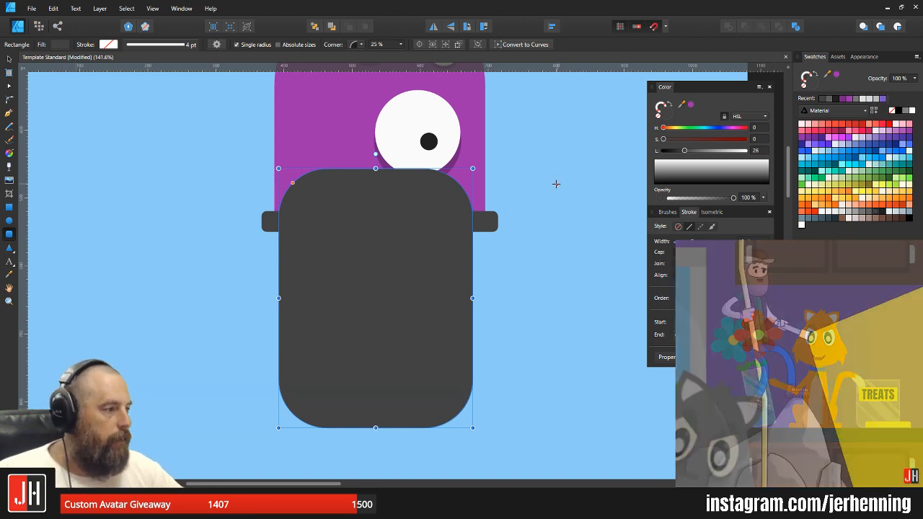
# - Center the gray rounded rectangle under the monster and resize it to about the width of the monster's body
pyautogui.press('v')
pyautogui.moveTo(446, 227); pyautogui.dragTo(446, 220)
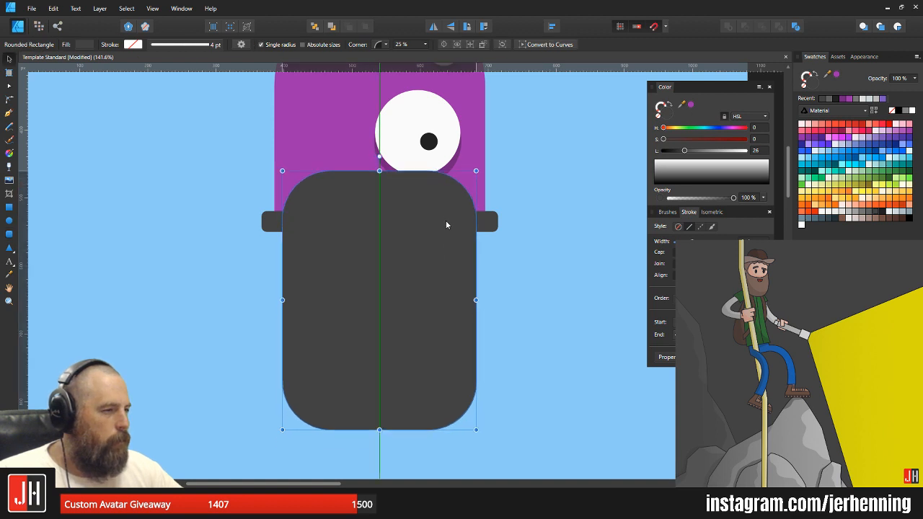
pyautogui.moveTo(476, 171); pyautogui.dragTo(449, 197)
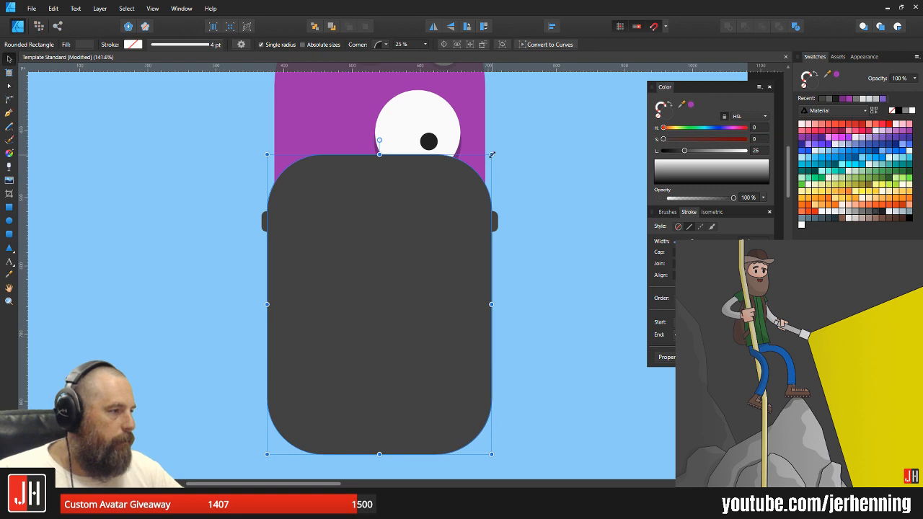
pyautogui.moveTo(491, 154); pyautogui.dragTo(481, 165)
pyautogui.moveTo(433, 237); pyautogui.dragTo(446, 219)
# - Clear the purple monster and the gray rounded rectangle off the Instagram artboard
pyautogui.hotkey('ctrl', '0')
pyautogui.moveTo(324, 116); pyautogui.dragTo(418, 233)
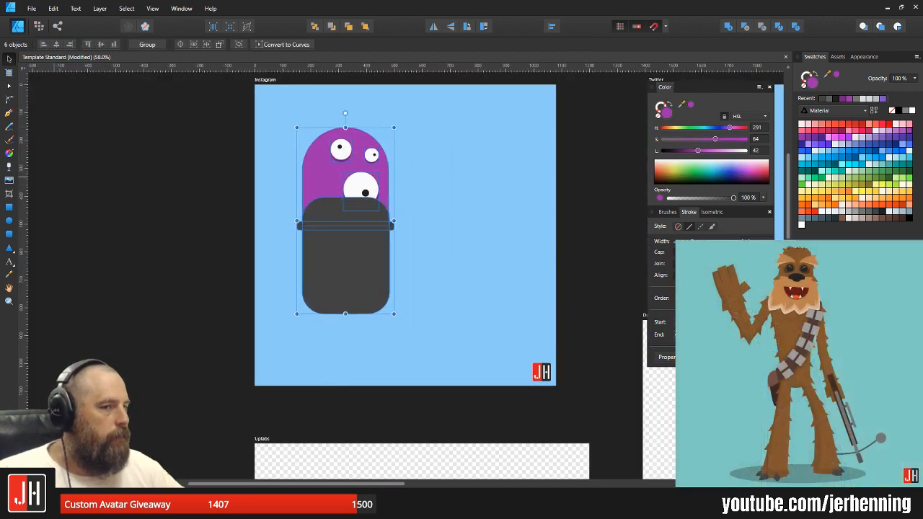
pyautogui.hotkey('ctrl', 'd')
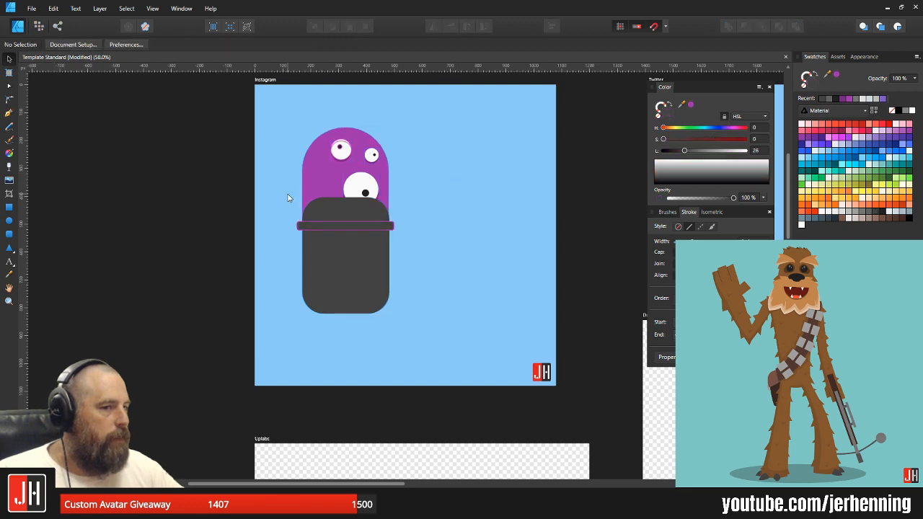
pyautogui.hotkey('ctrl', '0')
pyautogui.scroll(3, 299, 148)
pyautogui.moveTo(181, 97); pyautogui.dragTo(466, 390)
pyautogui.moveTo(338, 268); pyautogui.dragTo(120, 255)
pyautogui.hotkey('ctrl', 'd')
pyautogui.scroll(2, 404, 280)
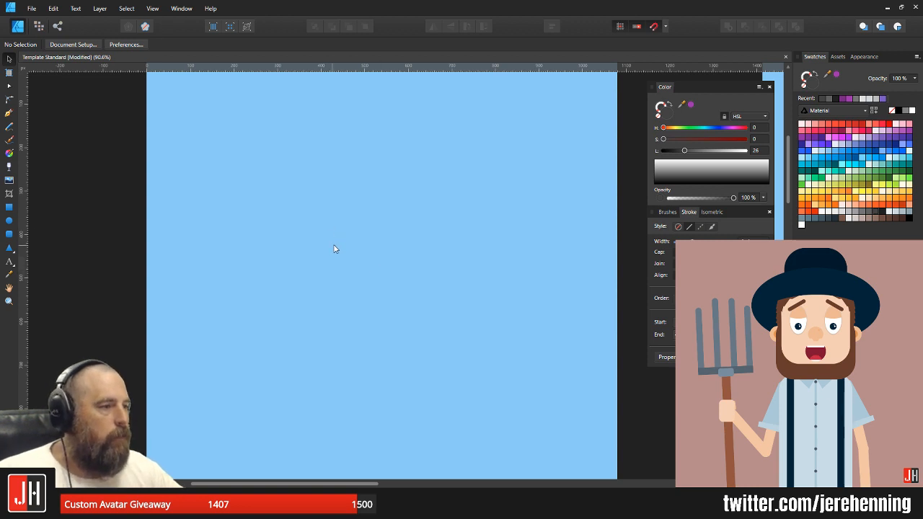
# - Draw a tall rounded rectangle on the empty artboard with a pale peach fill and 50% corner rounding
pyautogui.scroll(3, 332, 249)
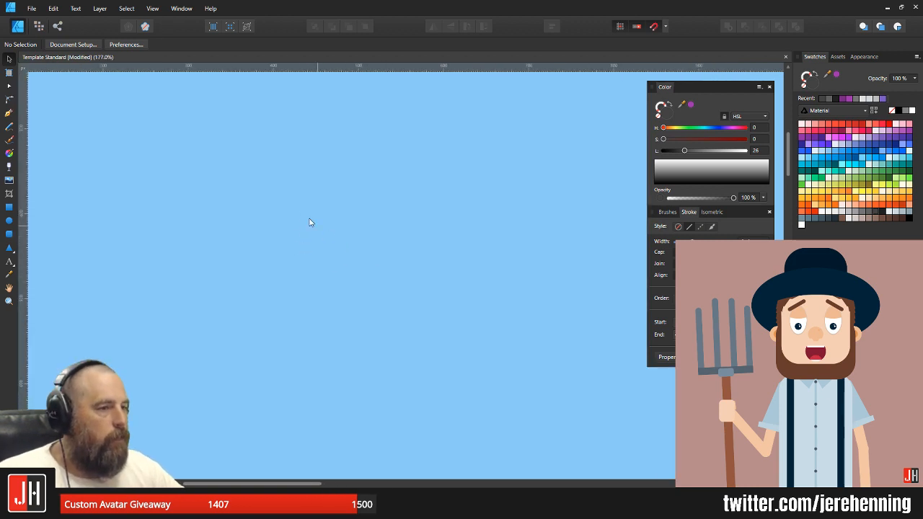
pyautogui.click(10, 234)
pyautogui.moveTo(383, 143)
pyautogui.mouseDown()
pyautogui.moveTo(454, 339)
pyautogui.moveTo(543, 437)
pyautogui.mouseUp()
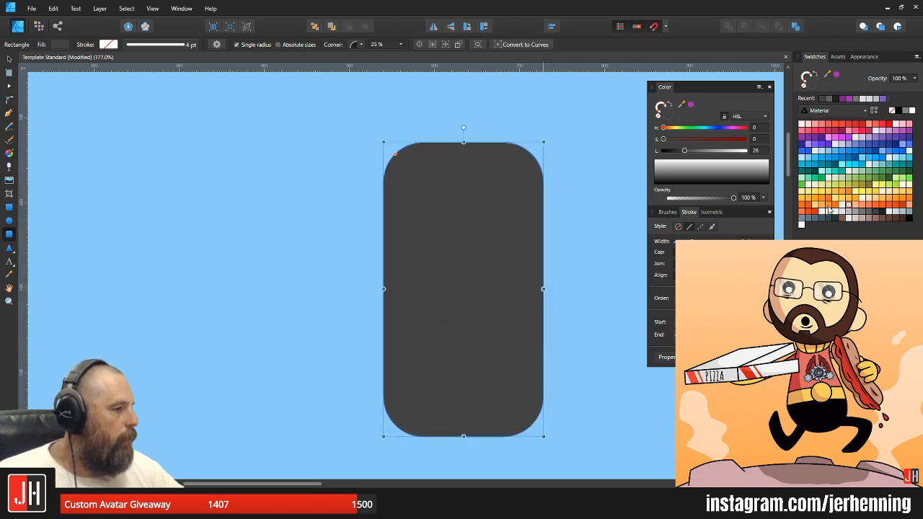
pyautogui.click(845, 207)
pyautogui.moveTo(393, 153); pyautogui.dragTo(509, 278)
# - Shrink the peach capsule to a smaller head shape and adjust its position
pyautogui.moveTo(545, 143); pyautogui.dragTo(522, 197)
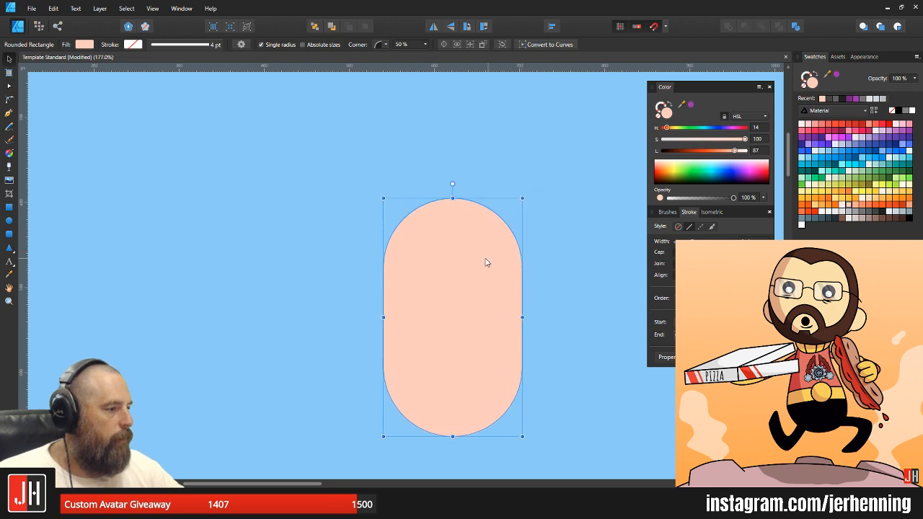
pyautogui.moveTo(489, 258); pyautogui.dragTo(413, 199)
pyautogui.click(487, 202)
# - Draw a small circular eye on the peach head, fill it with near-black and adjust its size
pyautogui.scroll(2, 393, 205)
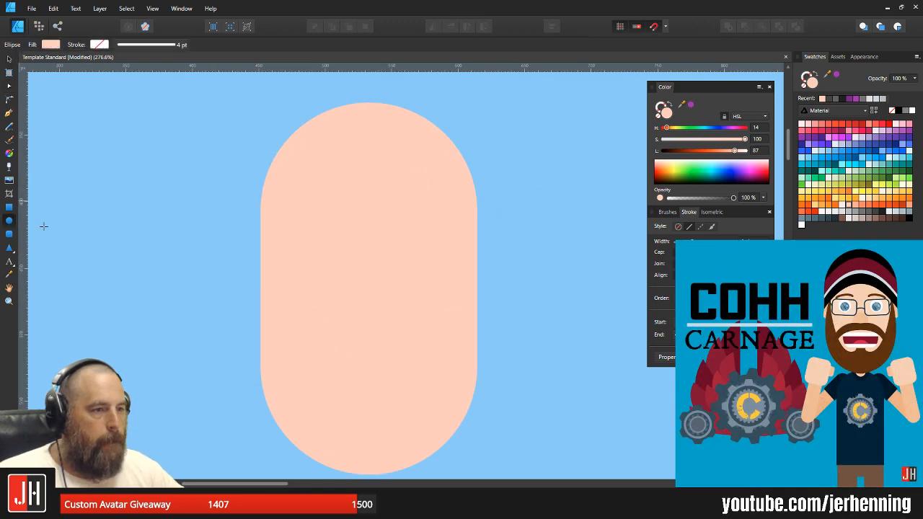
pyautogui.click(10, 221)
pyautogui.scroll(2, 324, 216)
pyautogui.moveTo(301, 204)
pyautogui.mouseDown()
pyautogui.moveTo(380, 289)
pyautogui.moveTo(358, 261)
pyautogui.mouseUp()
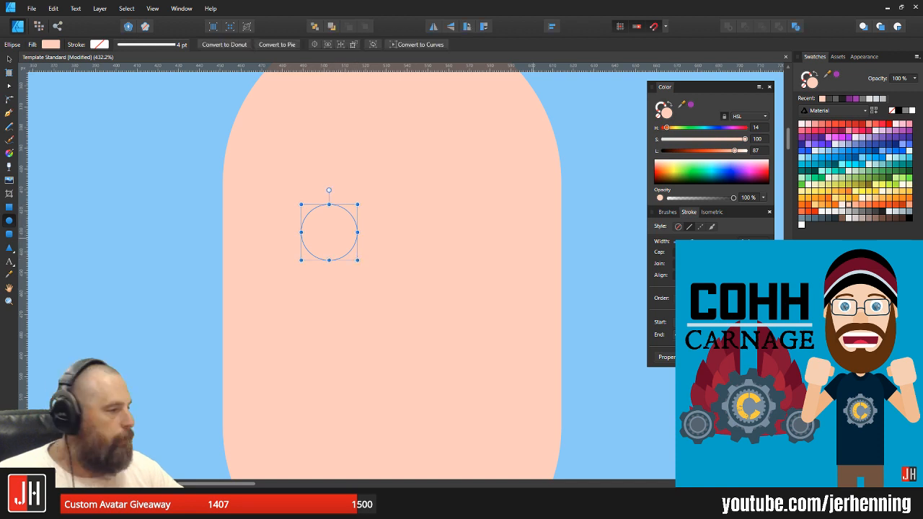
pyautogui.click(881, 215)
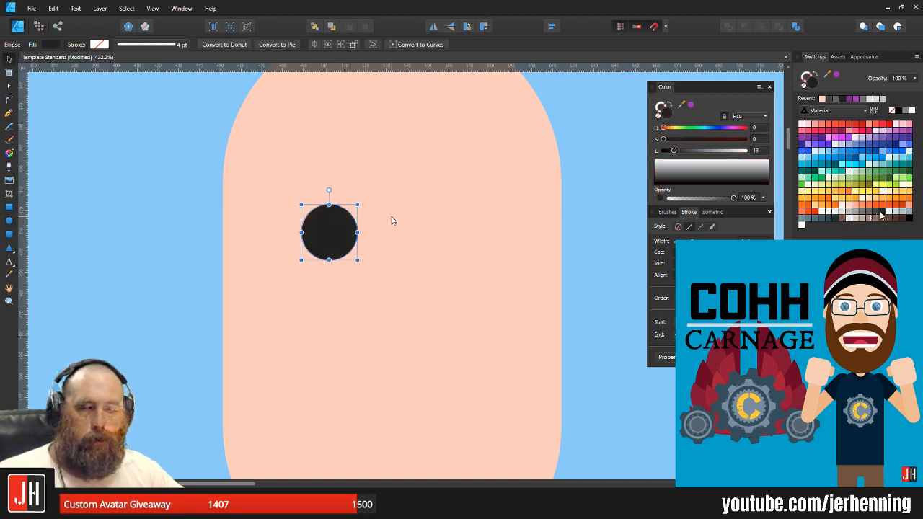
pyautogui.moveTo(357, 204); pyautogui.dragTo(367, 193)
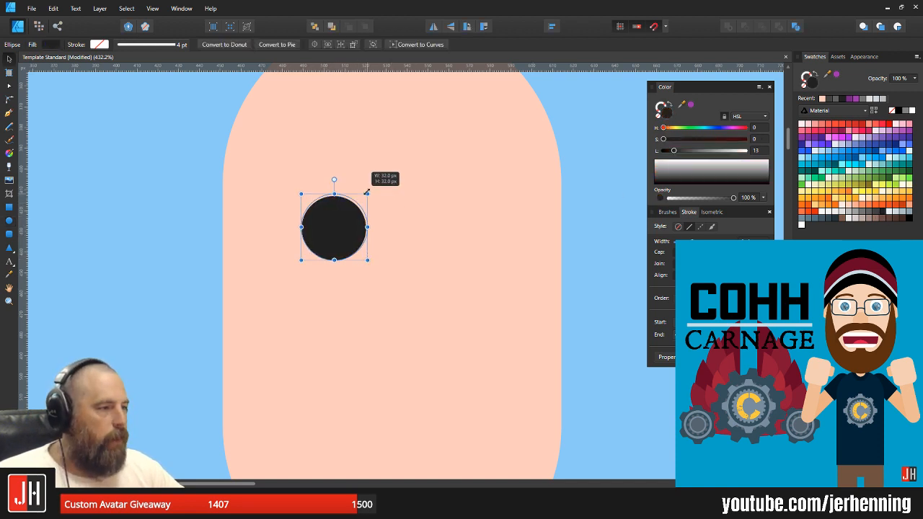
# - Duplicate the eye onto the opposite side of the face and lower both eyes together
pyautogui.moveTo(332, 232); pyautogui.dragTo(314, 241)
pyautogui.moveTo(351, 200); pyautogui.dragTo(477, 250)
pyautogui.keyDown('shift'); pyautogui.click(328, 253); pyautogui.keyUp('shift')
pyautogui.moveTo(327, 252); pyautogui.dragTo(327, 278)
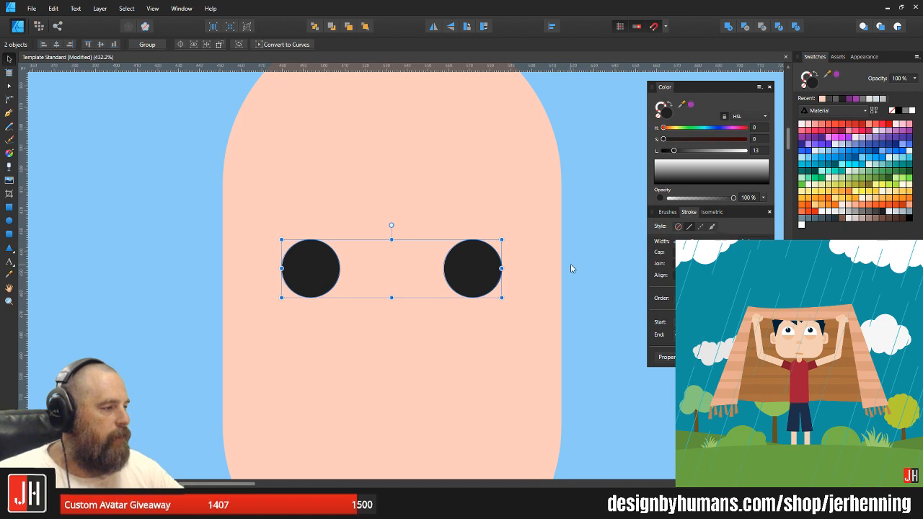
# - Shrink both eyes slightly and space them farther apart on the head
pyautogui.click(571, 265)
pyautogui.moveTo(473, 269); pyautogui.dragTo(495, 272)
pyautogui.keyDown('shift'); pyautogui.click(326, 260); pyautogui.keyUp('shift')
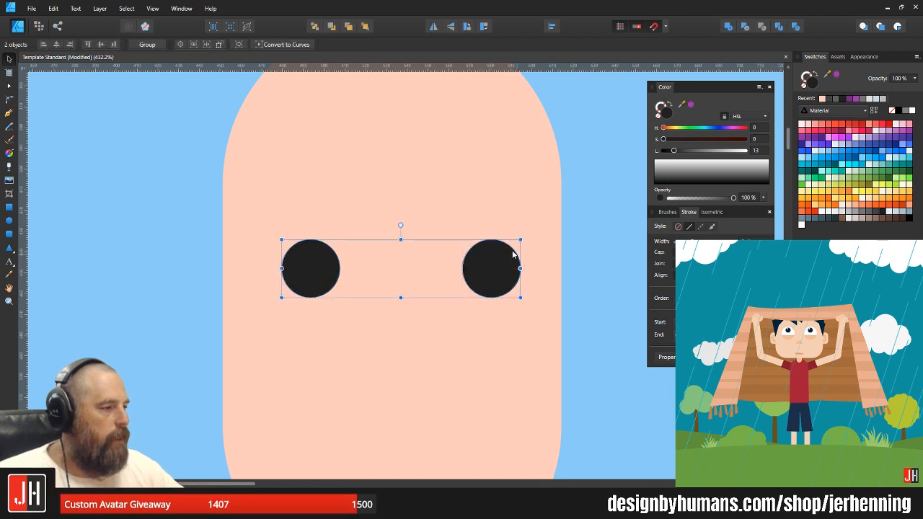
pyautogui.moveTo(520, 240); pyautogui.dragTo(503, 244)
pyautogui.click(469, 283)
pyautogui.moveTo(476, 282); pyautogui.dragTo(486, 282)
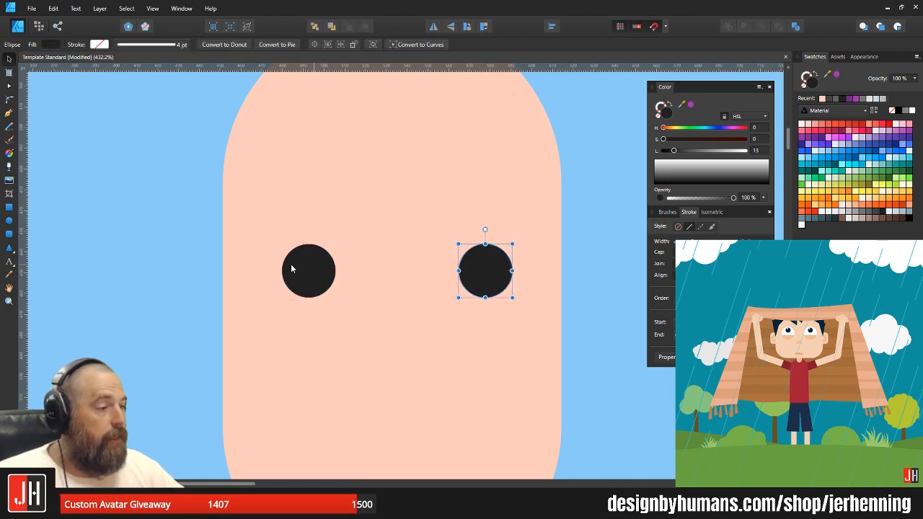
pyautogui.keyDown('shift'); pyautogui.click(316, 271); pyautogui.keyUp('shift')
pyautogui.scroll(-3, 321, 281)
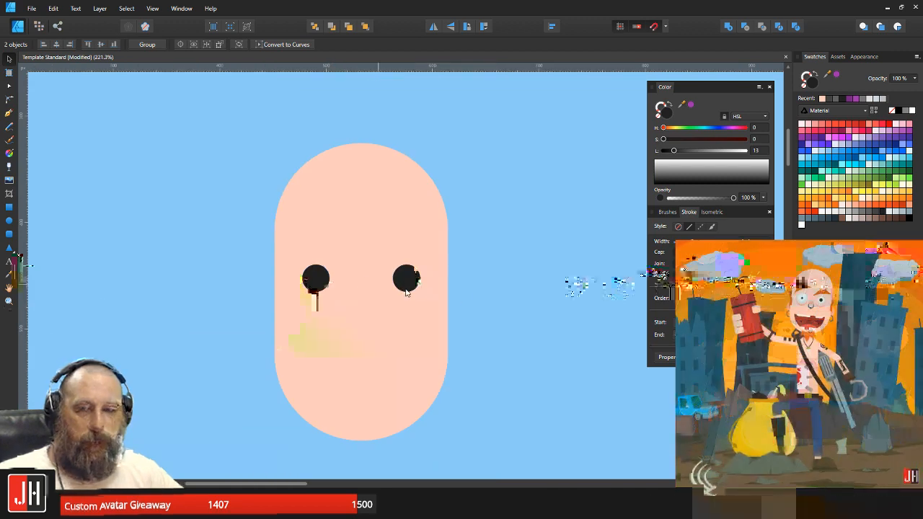
pyautogui.click(509, 254)
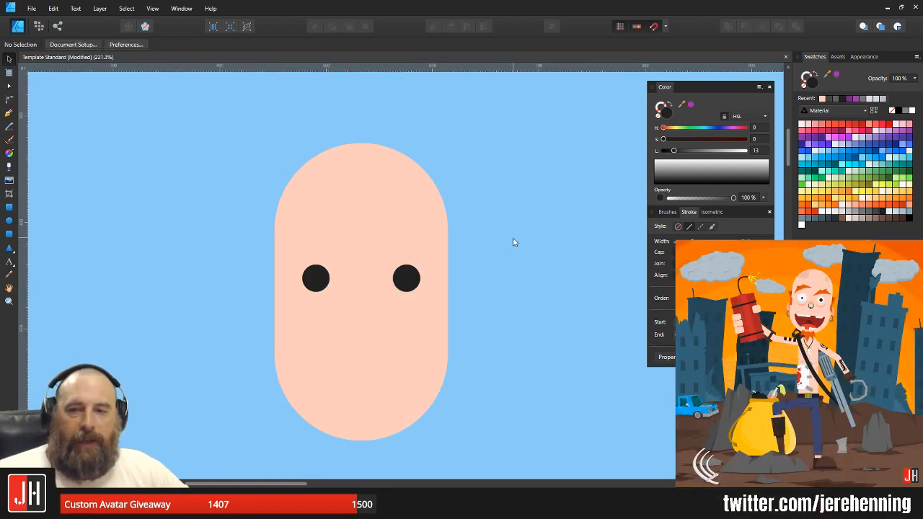
# - Make a half-circle smiling mouth by subtracting a rectangle from a near-black circle, and place it between the eyes
pyautogui.scroll(4, 410, 258)
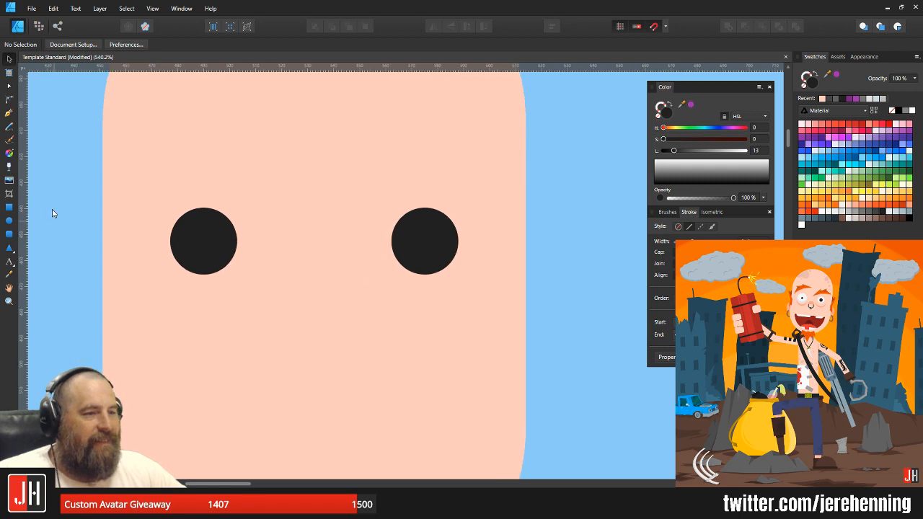
pyautogui.click(9, 220)
pyautogui.moveTo(247, 278); pyautogui.dragTo(446, 476)
pyautogui.click(7, 207)
pyautogui.moveTo(188, 235); pyautogui.dragTo(503, 378)
pyautogui.keyDown('shift'); pyautogui.click(423, 406); pyautogui.keyUp('shift')
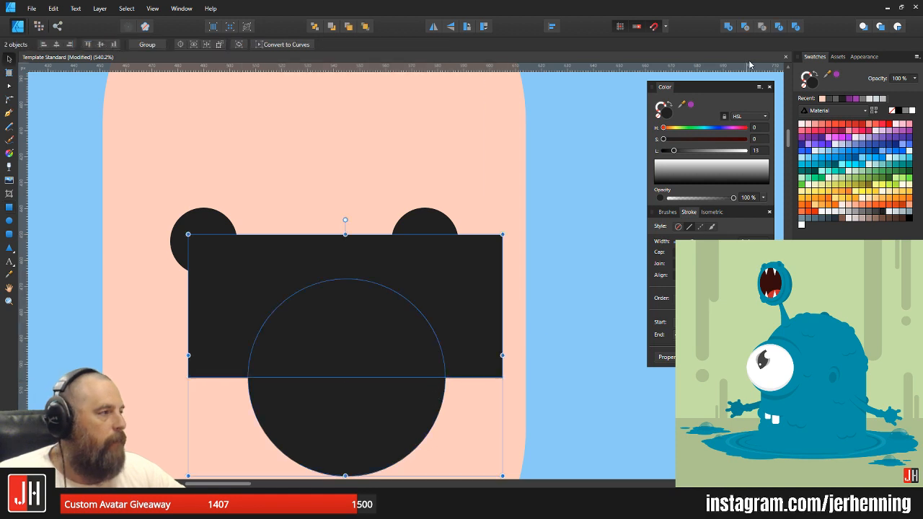
pyautogui.click(753, 27)
pyautogui.moveTo(311, 432); pyautogui.dragTo(322, 313)
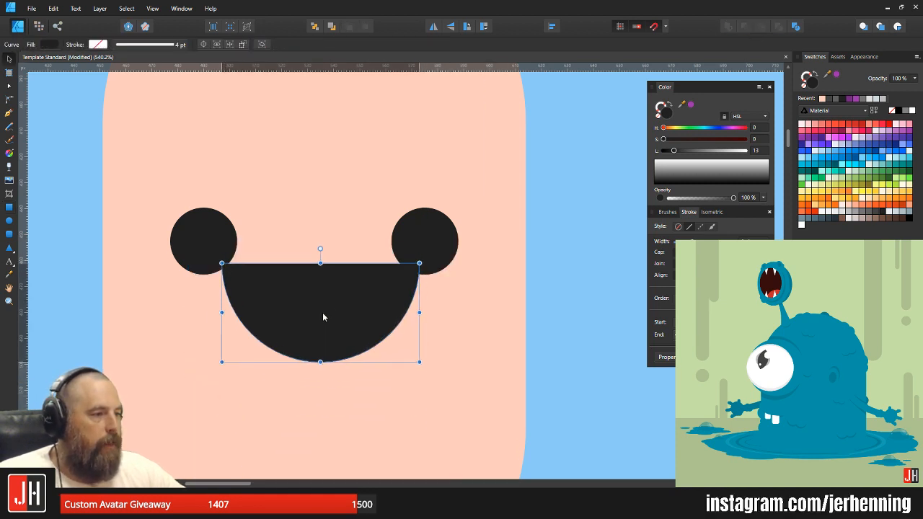
# - Space the eyes wider around the mouth, and center the eyes and mouth together on the head
pyautogui.moveTo(422, 245); pyautogui.dragTo(474, 243)
pyautogui.keyDown('shift'); pyautogui.click(194, 240); pyautogui.keyUp('shift')
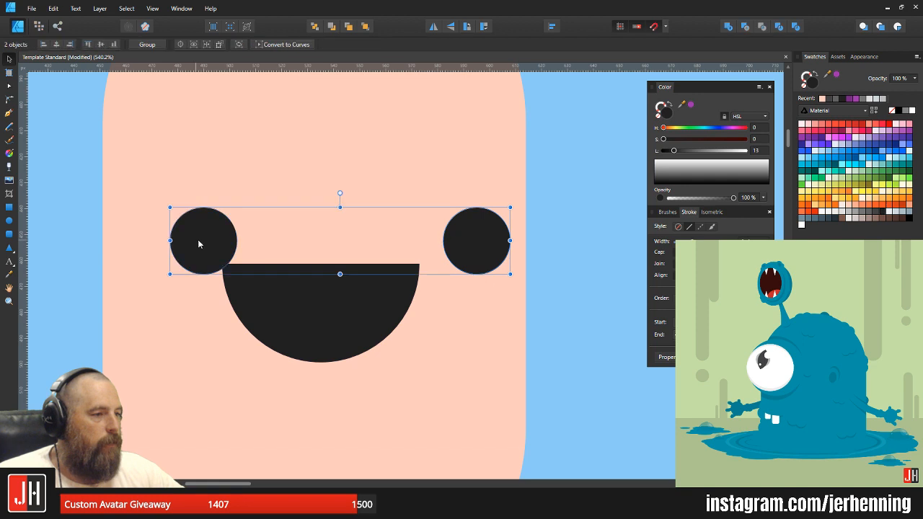
pyautogui.moveTo(200, 242); pyautogui.dragTo(195, 239)
pyautogui.keyDown('shift'); pyautogui.click(309, 295); pyautogui.keyUp('shift')
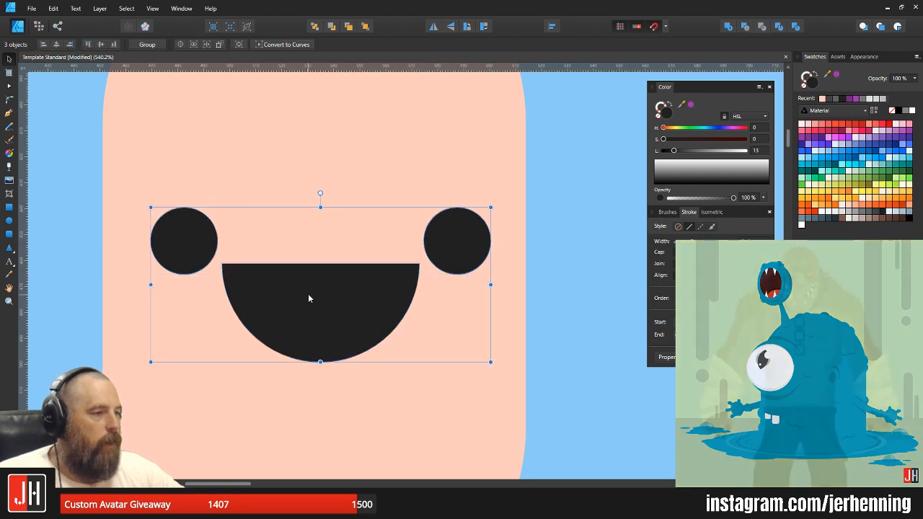
pyautogui.moveTo(308, 296); pyautogui.dragTo(298, 305)
pyautogui.click(586, 288)
pyautogui.scroll(-5, 484, 303)
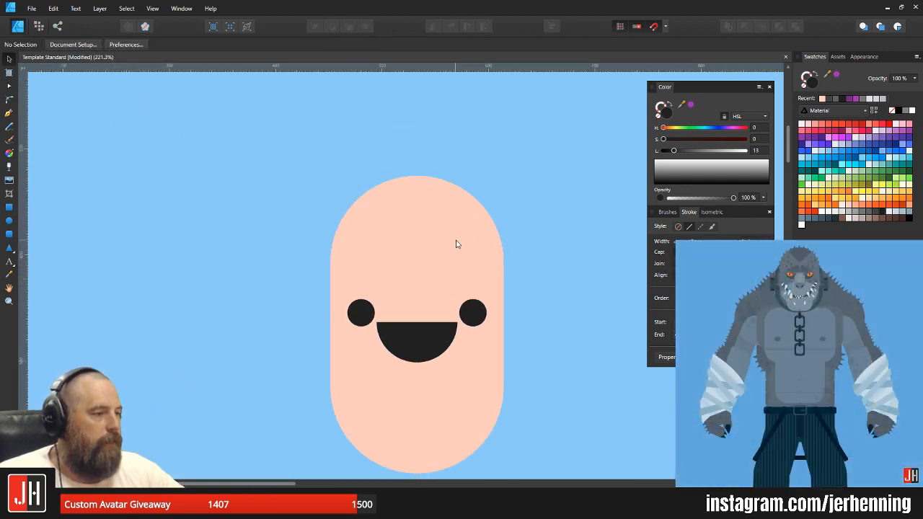
# - Shorten the peach capsule head by raising its lower edge closer to the mouth
pyautogui.click(443, 406)
pyautogui.moveTo(416, 473); pyautogui.dragTo(416, 409)
pyautogui.click(561, 324)
pyautogui.scroll(-3, 519, 355)
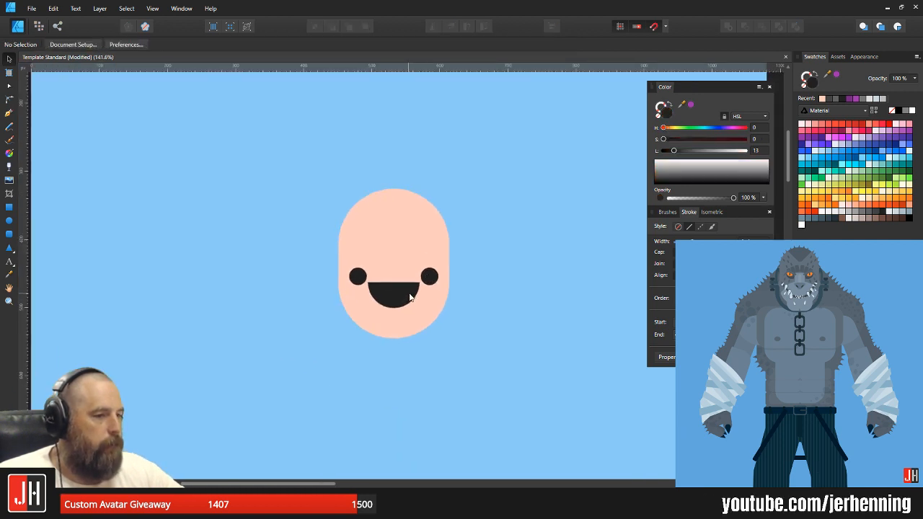
pyautogui.moveTo(435, 260); pyautogui.dragTo(410, 275)
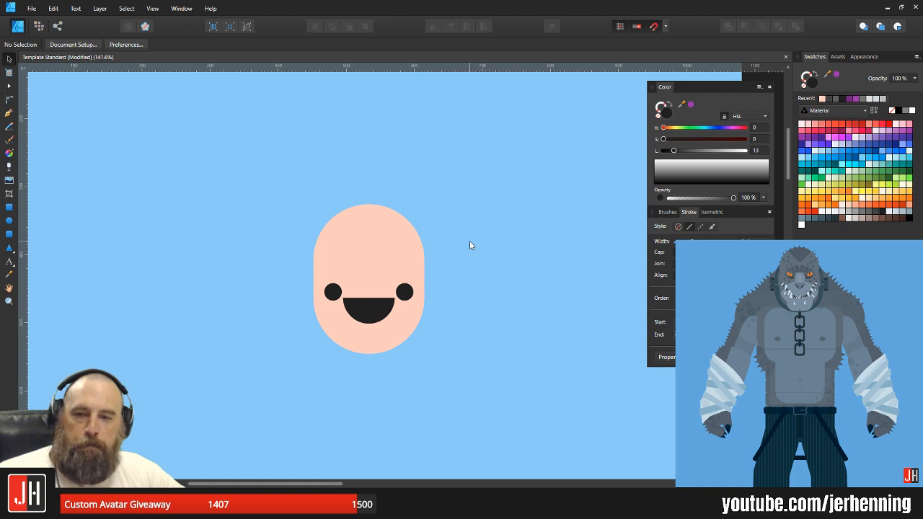
# - Shift both eyes slightly sideways together so they sit evenly on either side of the mouth
pyautogui.click(403, 235)
pyautogui.scroll(4, 354, 243)
pyautogui.moveTo(490, 315); pyautogui.dragTo(498, 303)
pyautogui.scroll(4, 407, 373)
pyautogui.click(482, 302)
pyautogui.keyDown('shift'); pyautogui.click(226, 300); pyautogui.keyUp('shift')
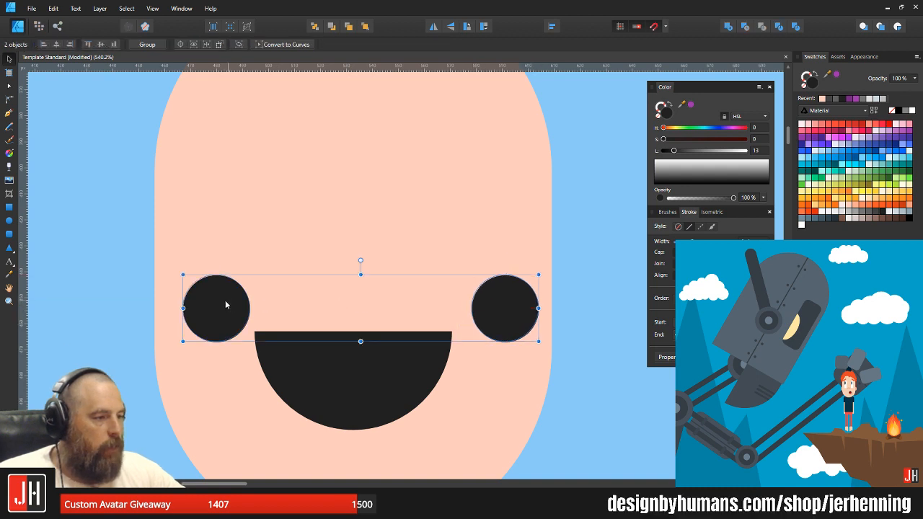
pyautogui.moveTo(227, 300); pyautogui.dragTo(222, 300)
# - Try placing the mouth slightly lower on the face
pyautogui.click(381, 369)
pyautogui.moveTo(381, 369); pyautogui.dragTo(377, 368)
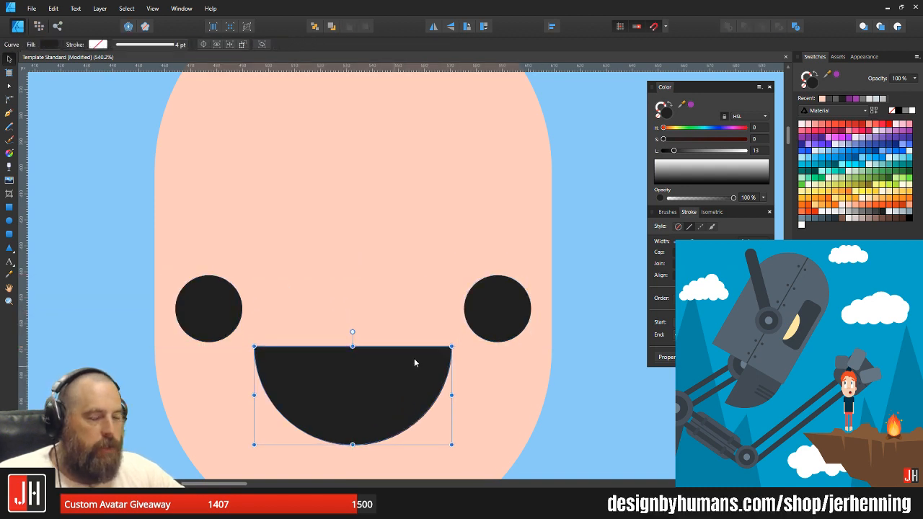
pyautogui.scroll(-2, 401, 363)
pyautogui.scroll(4, 410, 354)
pyautogui.scroll(-4, 388, 337)
pyautogui.scroll(-1, 393, 354)
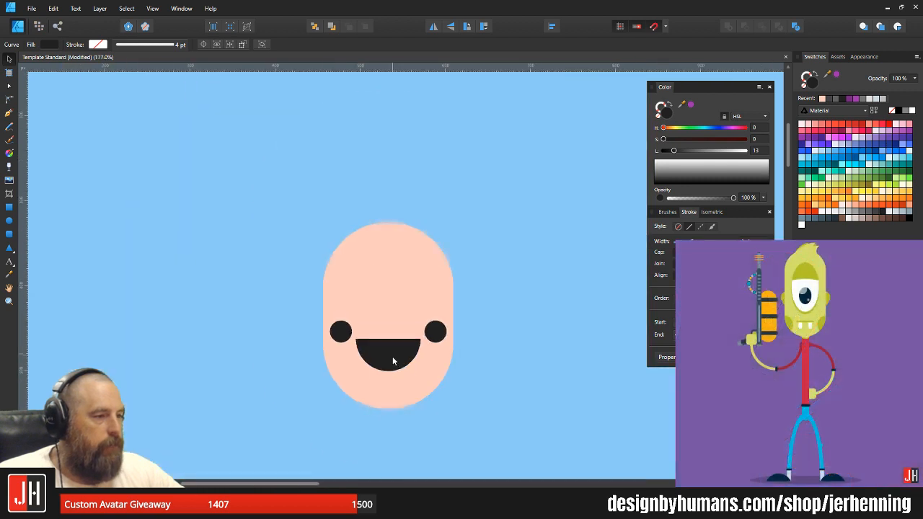
# - Align the eyes and mouth together on the head's vertical centre line
pyautogui.moveTo(264, 299); pyautogui.dragTo(510, 408)
pyautogui.scroll(1, 469, 396)
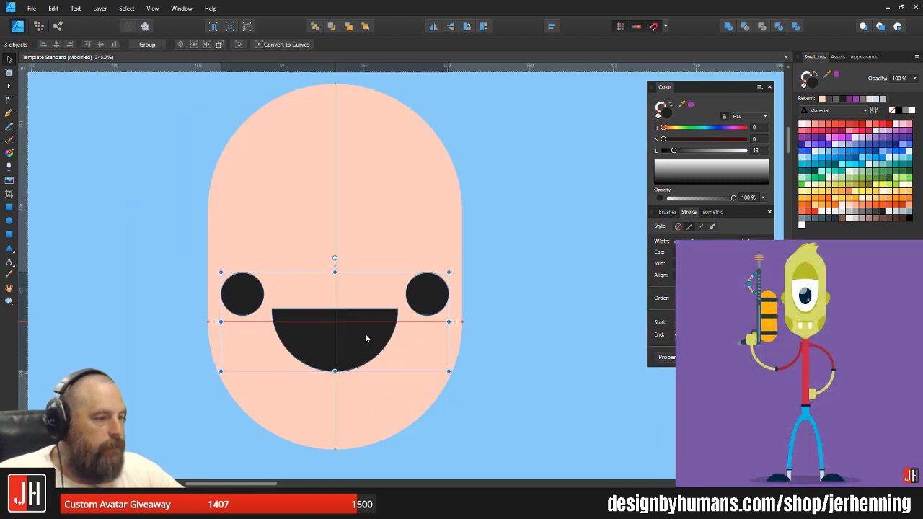
pyautogui.click(529, 324)
# - Draw a small white ellipse beside the left eye as a highlight and tilt it clockwise
pyautogui.scroll(2, 257, 273)
pyautogui.click(10, 221)
pyautogui.moveTo(171, 293); pyautogui.dragTo(200, 331)
pyautogui.click(825, 219)
pyautogui.scroll(2, 280, 305)
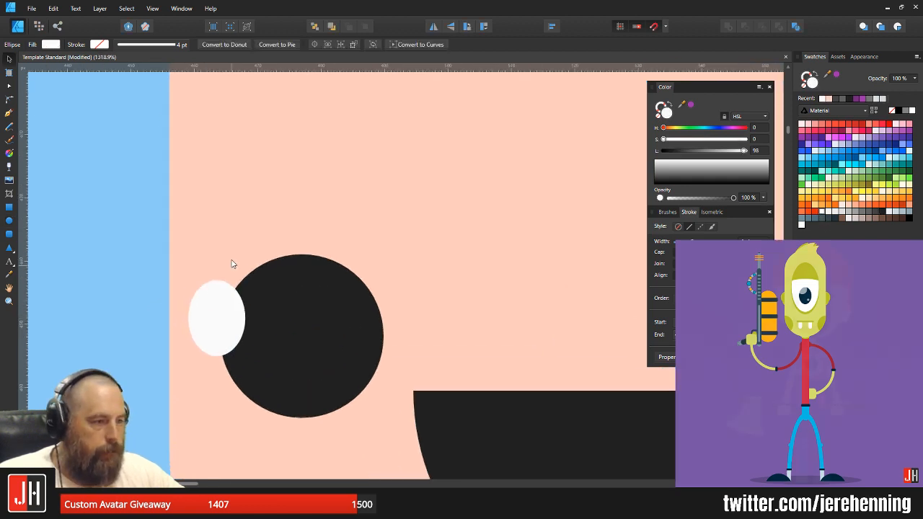
pyautogui.moveTo(217, 264); pyautogui.dragTo(276, 258)
# - Place the white highlight on the upper left of the left eye and put a matching copy on the right eye
pyautogui.moveTo(236, 311); pyautogui.dragTo(505, 301)
pyautogui.moveTo(416, 302); pyautogui.dragTo(357, 302)
pyautogui.scroll(-3, 61, 308)
pyautogui.press('Escape')
pyautogui.scroll(-1, 435, 352)
pyautogui.scroll(-6, 435, 352)
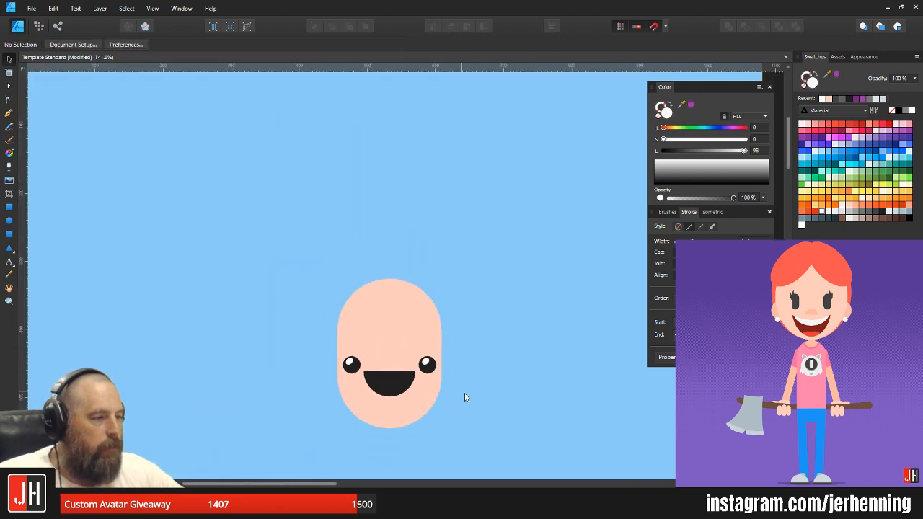
pyautogui.scroll(3, 463, 390)
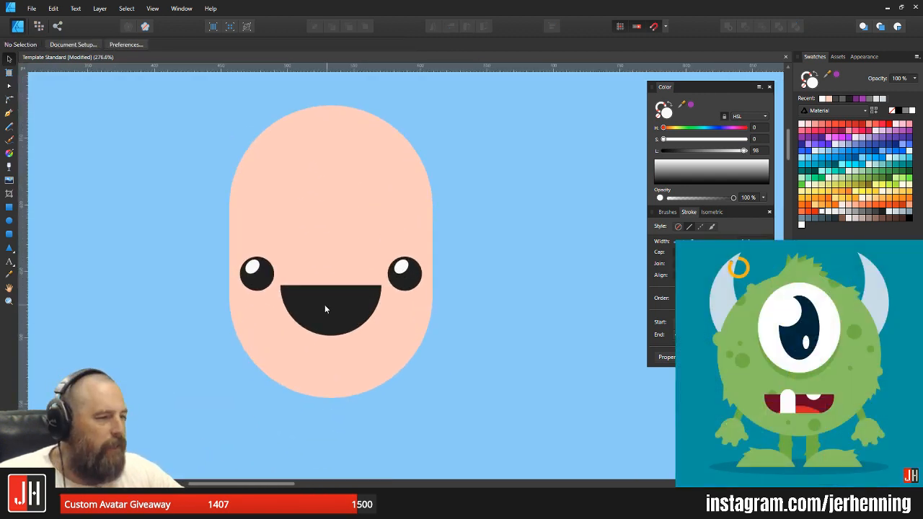
# - Recolour the mouth dark red with HSL values 0, 66, 25
pyautogui.scroll(4, 326, 309)
pyautogui.click(338, 300)
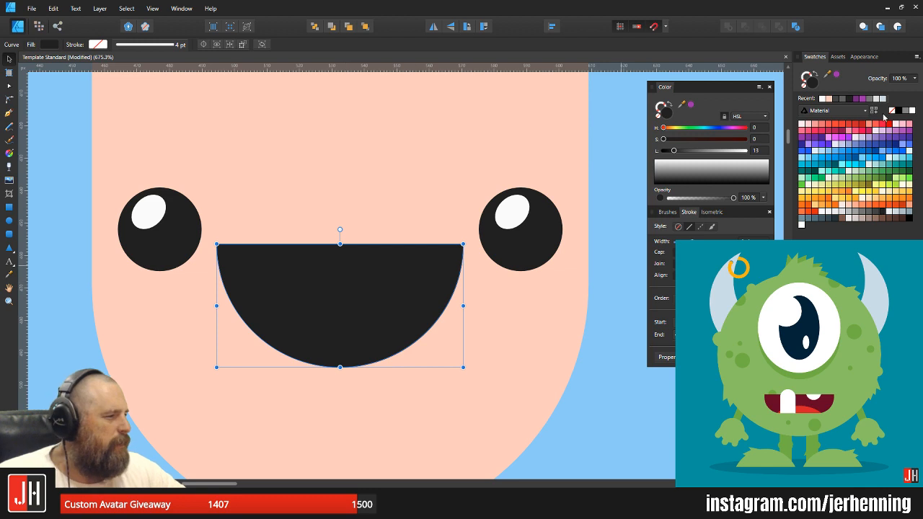
pyautogui.click(855, 127)
pyautogui.moveTo(701, 155); pyautogui.dragTo(684, 151)
pyautogui.scroll(-4, 426, 222)
pyautogui.hotkey('ctrl', 'd')
# - Move the eyes, highlights and mouth together slightly lower on the head
pyautogui.moveTo(231, 197); pyautogui.dragTo(570, 370)
pyautogui.moveTo(377, 281); pyautogui.dragTo(381, 297)
pyautogui.click(537, 283)
# - Draw a circle overlapping the lower part of the mouth and fill it bright red
pyautogui.scroll(2, 393, 315)
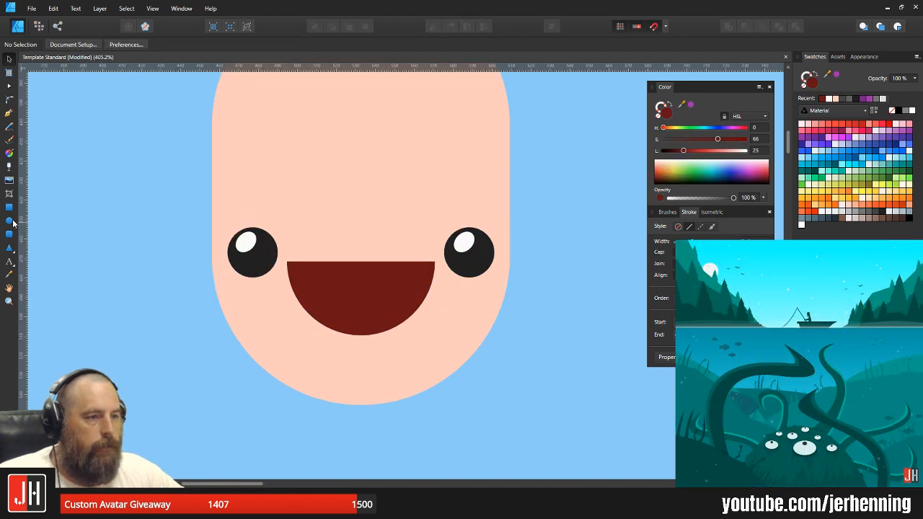
pyautogui.moveTo(311, 307); pyautogui.dragTo(448, 446)
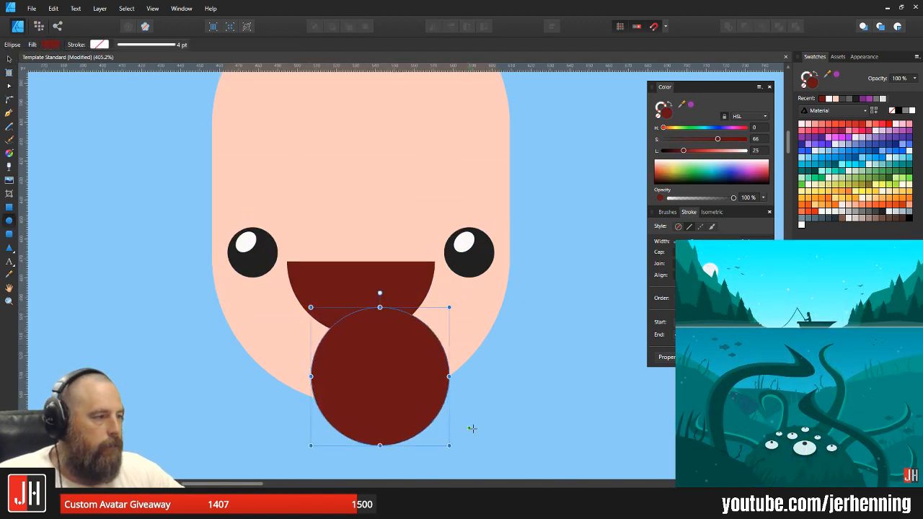
pyautogui.click(839, 127)
# - Paste the red circle inside the mouth as a tongue and offset it toward the mouth's lower right
pyautogui.press('Delete')
pyautogui.press('v')
pyautogui.click(400, 282)
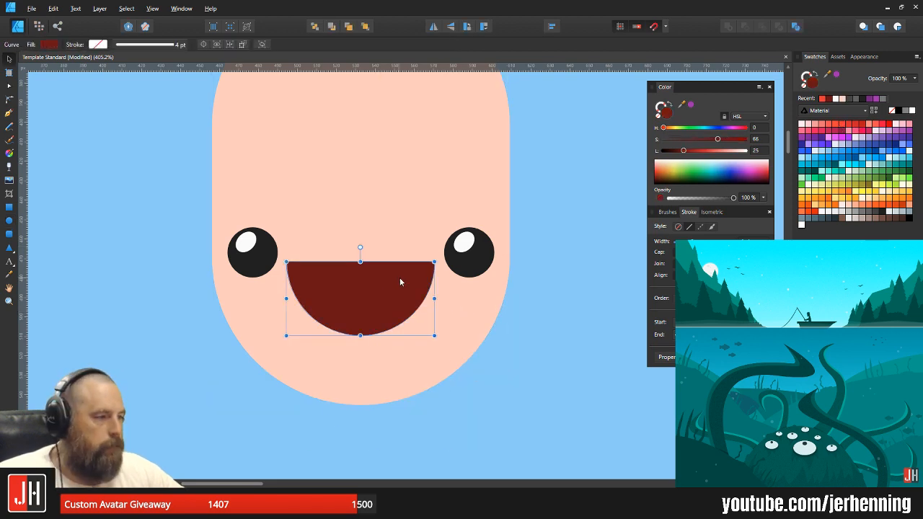
pyautogui.hotkey('ctrl', 'alt', 'v')
pyautogui.scroll(3, 406, 337)
pyautogui.moveTo(383, 342)
pyautogui.mouseDown()
pyautogui.moveTo(349, 350)
pyautogui.moveTo(391, 343)
pyautogui.mouseUp()
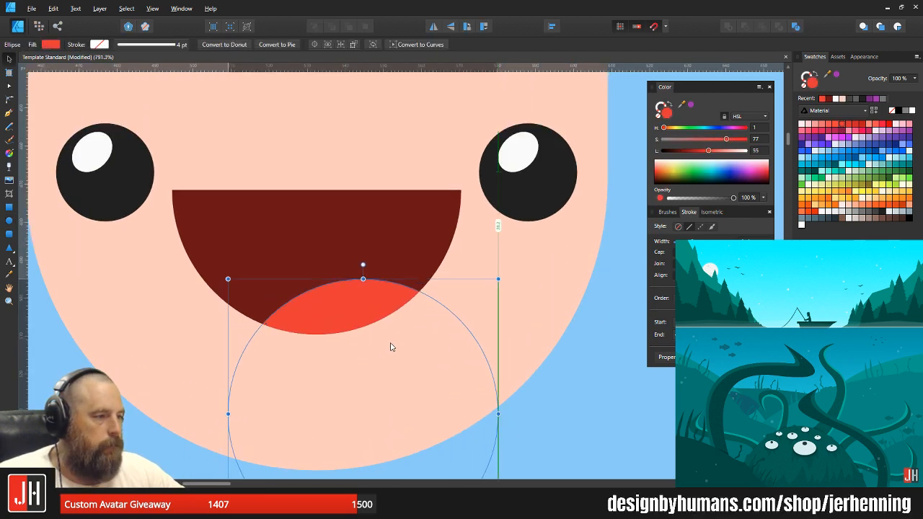
pyautogui.scroll(-4, 416, 346)
pyautogui.click(530, 374)
# - Draw a rectangle across the top of the mouth and fill it with the white sampled from the eye highlight
pyautogui.scroll(2, 499, 369)
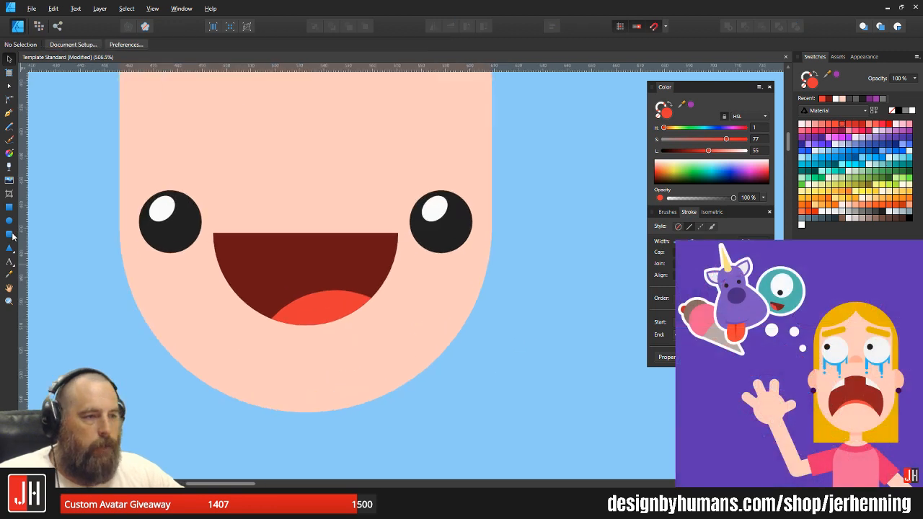
pyautogui.click(9, 207)
pyautogui.scroll(1, 249, 195)
pyautogui.moveTo(181, 202)
pyautogui.mouseDown()
pyautogui.moveTo(482, 278)
pyautogui.moveTo(458, 277)
pyautogui.mouseUp()
pyautogui.press('i')
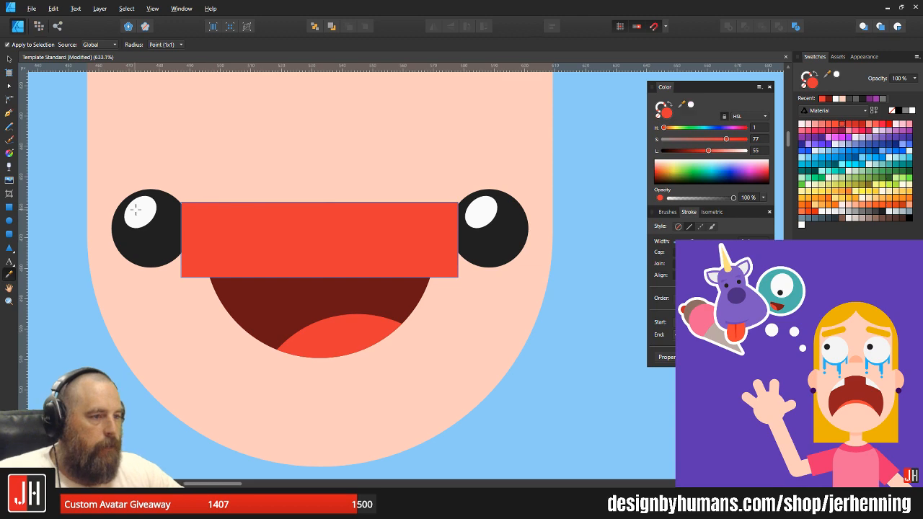
pyautogui.click(135, 210)
# - Paste the white rectangle inside the mouth, raise it into a narrow strip of upper teeth, and save the document
pyautogui.hotkey('ctrl', 'x')
pyautogui.press('v')
pyautogui.click(312, 269)
pyautogui.hotkey('ctrl', 'alt', 'v')
pyautogui.moveTo(346, 255)
pyautogui.mouseDown()
pyautogui.moveTo(337, 252)
pyautogui.moveTo(345, 246)
pyautogui.mouseUp()
pyautogui.click(543, 379)
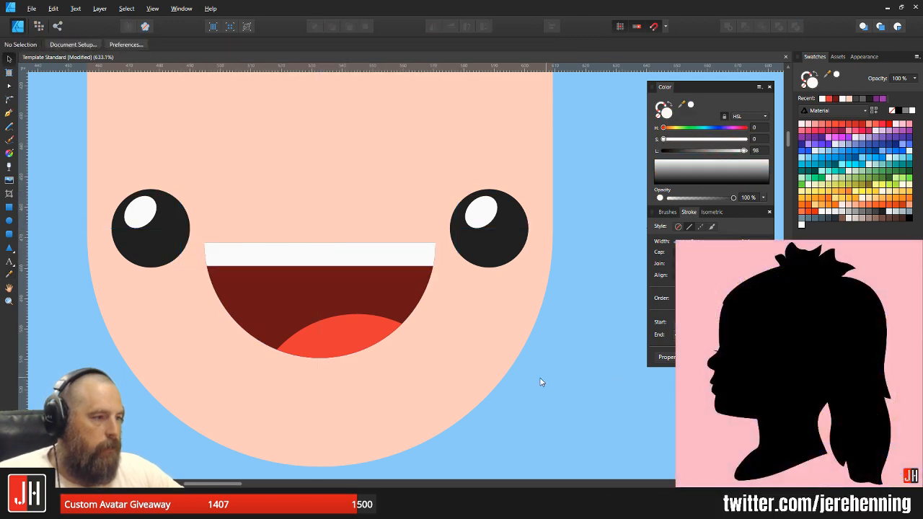
pyautogui.hotkey('ctrl', 's')
# - Narrow the head evenly on both sides to about 149 px wide and save the document
pyautogui.scroll(-7, 525, 384)
pyautogui.moveTo(485, 371); pyautogui.dragTo(326, 309)
pyautogui.scroll(3, 326, 309)
pyautogui.moveTo(322, 257); pyautogui.dragTo(332, 317)
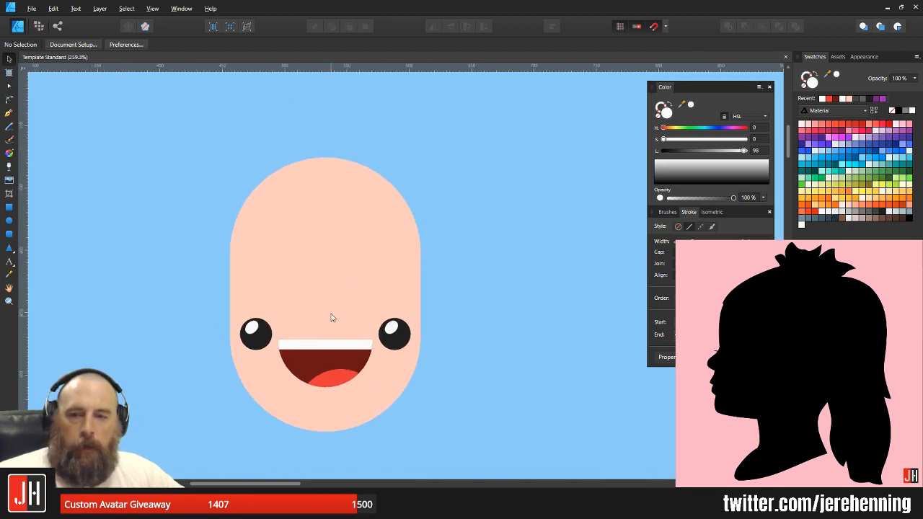
pyautogui.scroll(2, 331, 320)
pyautogui.click(380, 264)
pyautogui.moveTo(464, 294); pyautogui.dragTo(462, 294)
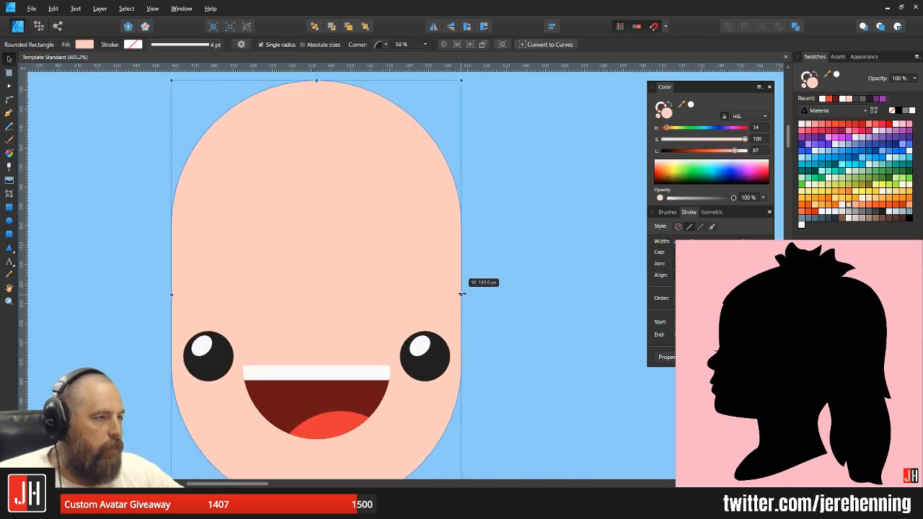
pyautogui.click(495, 274)
pyautogui.scroll(-3, 416, 292)
pyautogui.hotkey('ctrl', 's')
# - Open the Character document from the client folder with the golden-haired fighter thumbnail under Complete > Paid
pyautogui.click(33, 11)
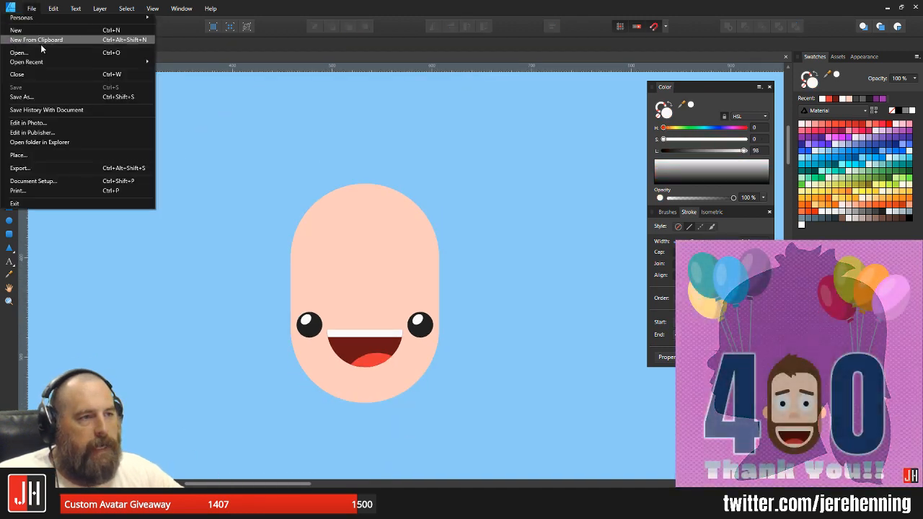
pyautogui.click(40, 38)
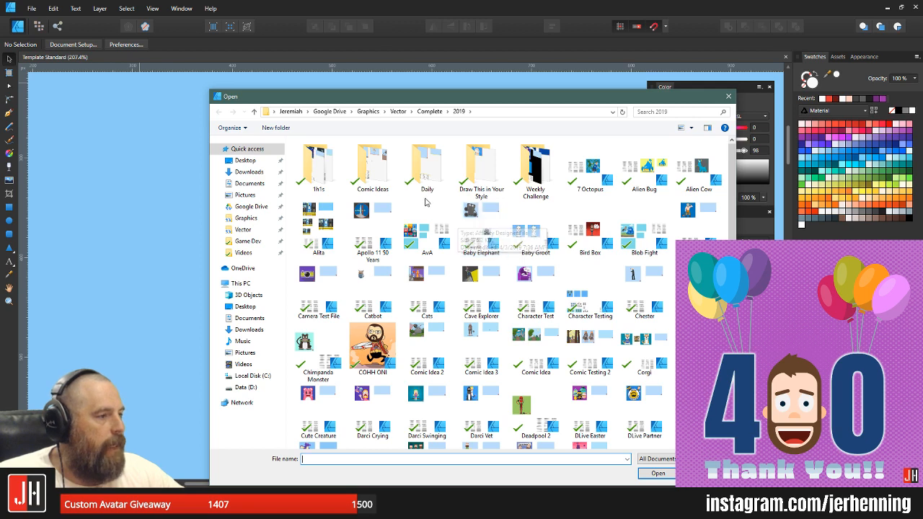
pyautogui.click(432, 109)
pyautogui.doubleClick(662, 176)
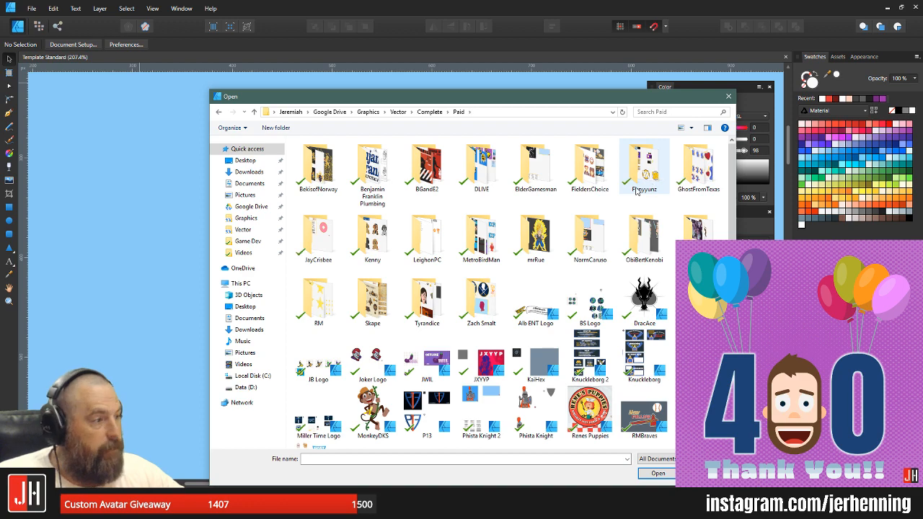
pyautogui.doubleClick(535, 241)
pyautogui.doubleClick(342, 158)
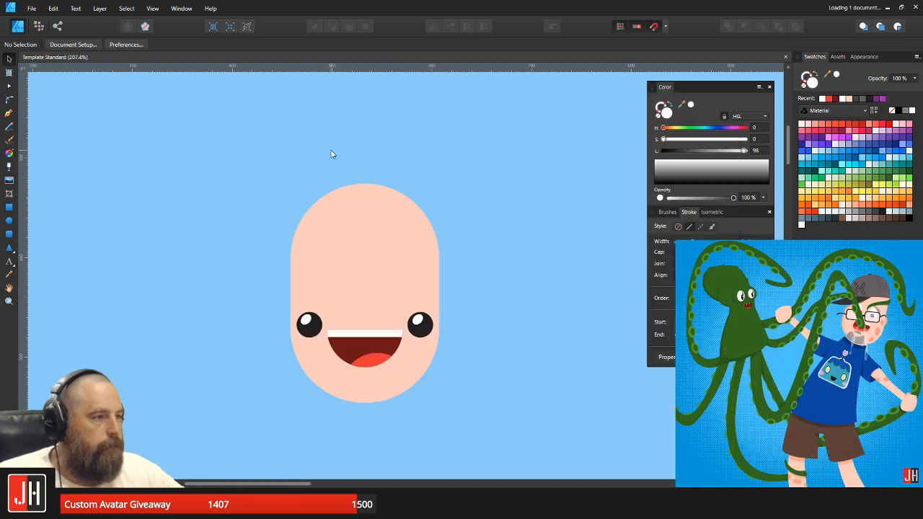
# - Examine the golden-haired fighter on the first artboard, including the hair, face, outfit and flame aura
pyautogui.scroll(4, 344, 267)
pyautogui.moveTo(353, 266); pyautogui.dragTo(594, 216)
pyautogui.moveTo(278, 232); pyautogui.dragTo(490, 213)
pyautogui.scroll(-1, 411, 217)
pyautogui.scroll(3, 412, 217)
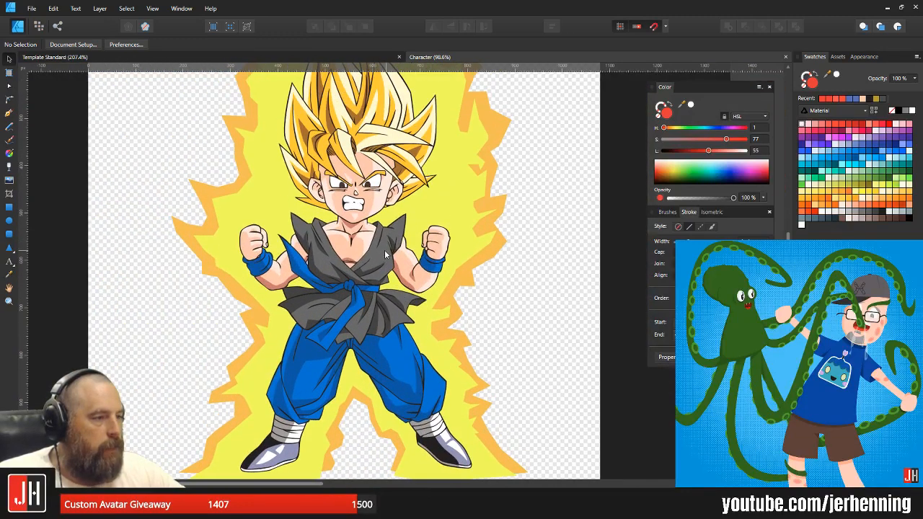
pyautogui.moveTo(367, 295)
pyautogui.mouseDown()
pyautogui.moveTo(356, 204)
pyautogui.moveTo(356, 292)
pyautogui.mouseUp()
pyautogui.moveTo(352, 197); pyautogui.dragTo(339, 300)
pyautogui.scroll(-2, 349, 252)
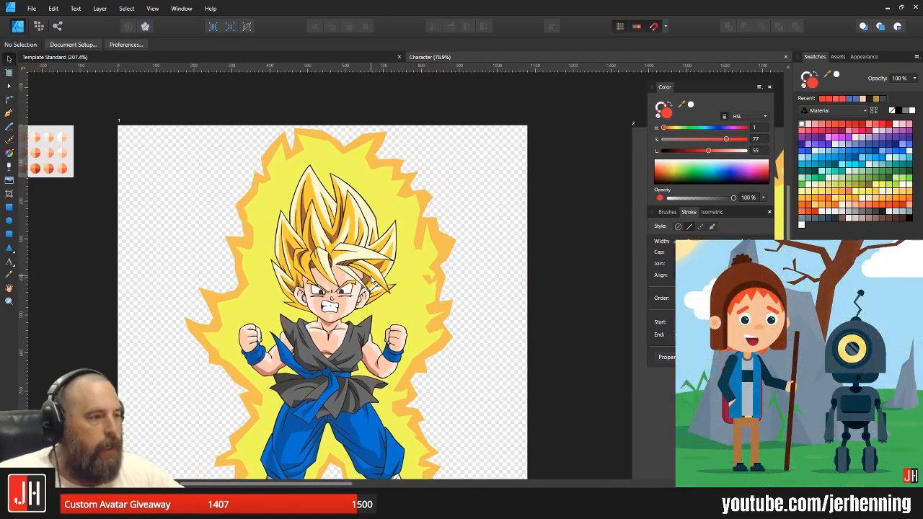
# - Examine the second artboard's version of the fighter with its glowing aura on a dark background
pyautogui.moveTo(577, 300); pyautogui.dragTo(423, 229)
pyautogui.moveTo(640, 262); pyautogui.dragTo(308, 237)
pyautogui.moveTo(556, 257); pyautogui.dragTo(365, 259)
pyautogui.scroll(3, 215, 339)
pyautogui.scroll(1, 214, 340)
pyautogui.moveTo(148, 263); pyautogui.dragTo(347, 282)
pyautogui.scroll(-3, 346, 282)
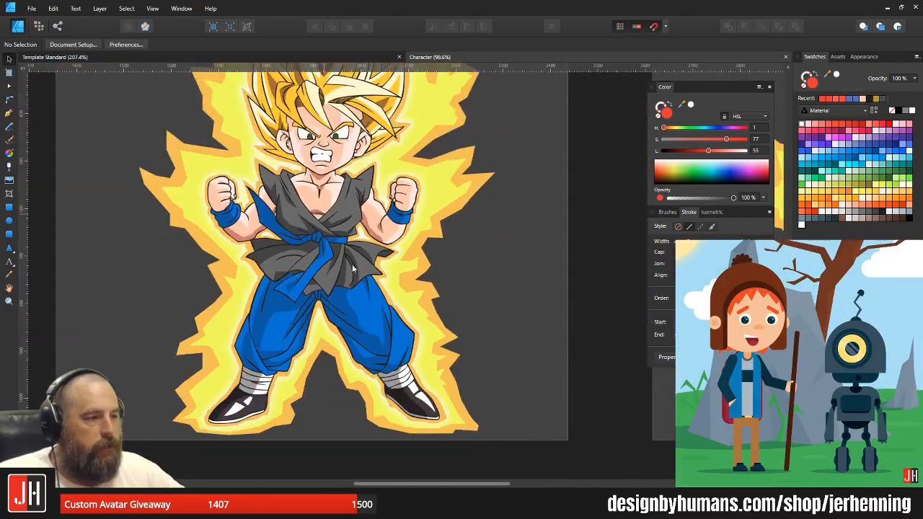
# - Examine the armoured fighter on the third artboard, including the torn sleeve, armour shading and face
pyautogui.moveTo(628, 249); pyautogui.dragTo(292, 278)
pyautogui.scroll(3, 296, 241)
pyautogui.moveTo(466, 260); pyautogui.dragTo(307, 268)
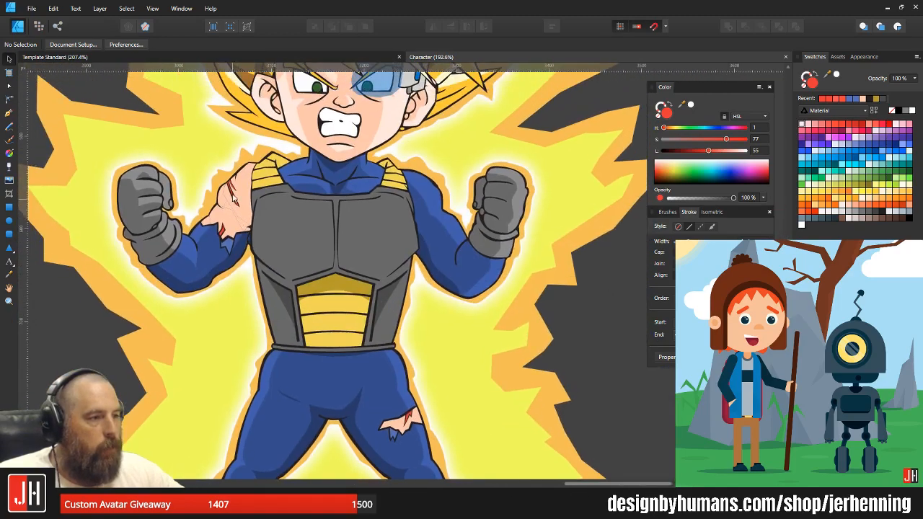
pyautogui.scroll(6, 241, 193)
pyautogui.scroll(-8, 250, 193)
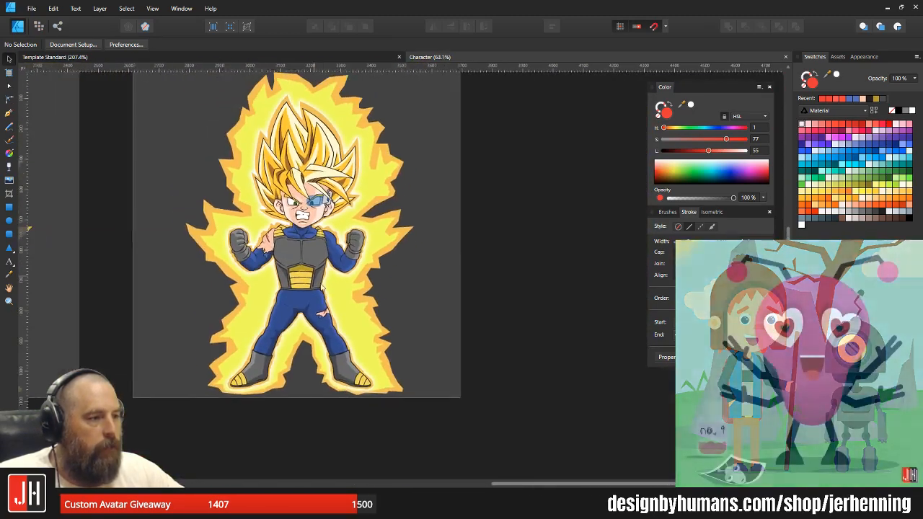
pyautogui.scroll(4, 314, 320)
pyautogui.scroll(1, 315, 316)
pyautogui.moveTo(321, 143); pyautogui.dragTo(363, 249)
pyautogui.scroll(-3, 363, 249)
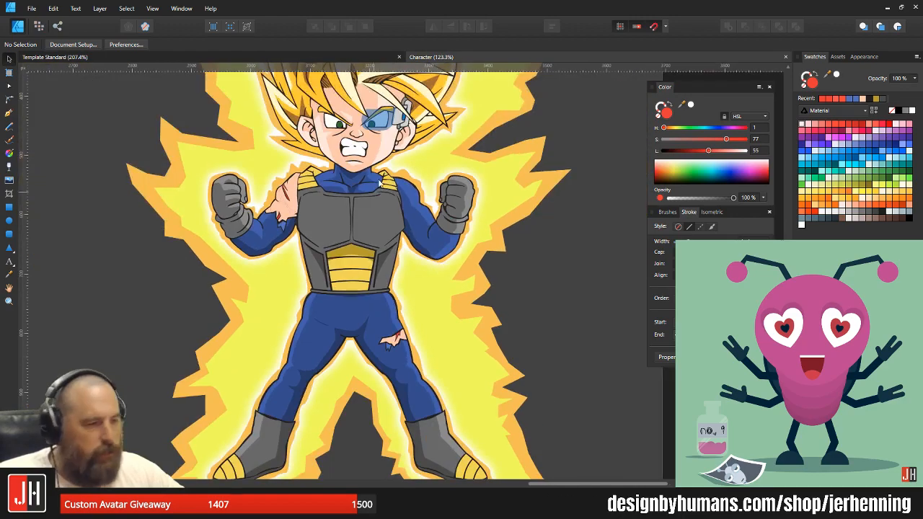
# - Inspect the blue eyepiece lens on the armoured fighter and compare the three character artboards
pyautogui.moveTo(375, 162); pyautogui.dragTo(381, 253)
pyautogui.scroll(7, 405, 204)
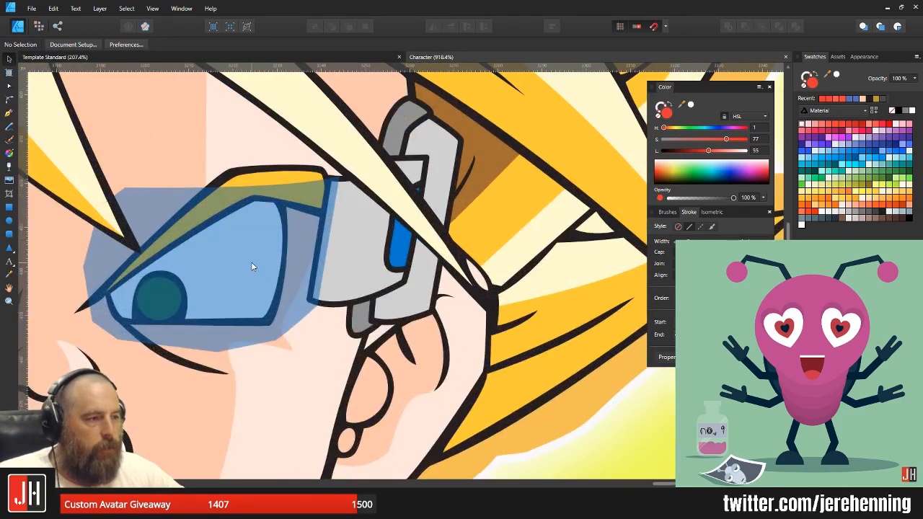
pyautogui.click(281, 257)
pyautogui.scroll(-8, 280, 253)
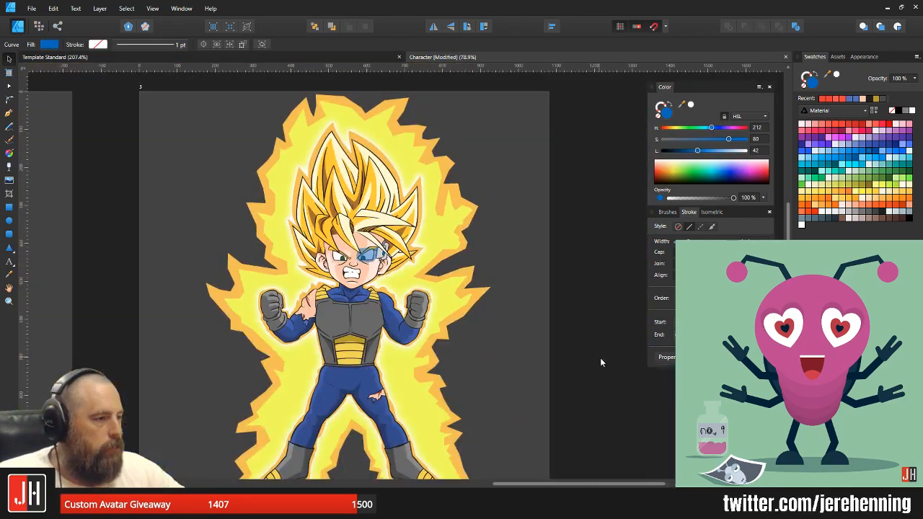
pyautogui.click(584, 360)
pyautogui.scroll(4, 299, 184)
pyautogui.scroll(-7, 390, 204)
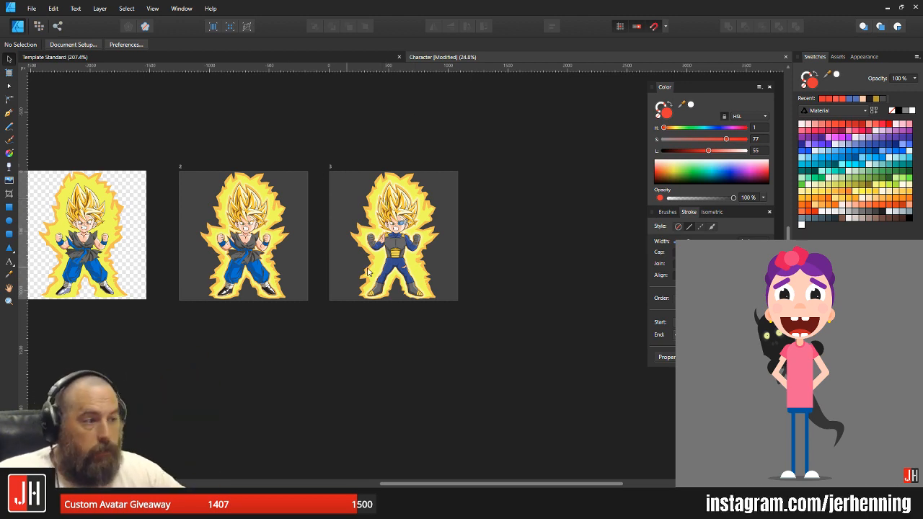
pyautogui.scroll(6, 353, 271)
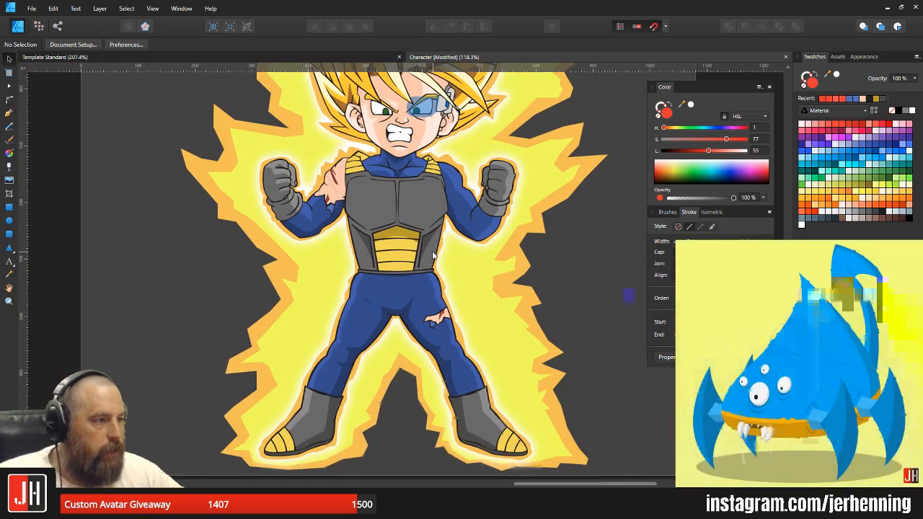
pyautogui.scroll(3, 433, 256)
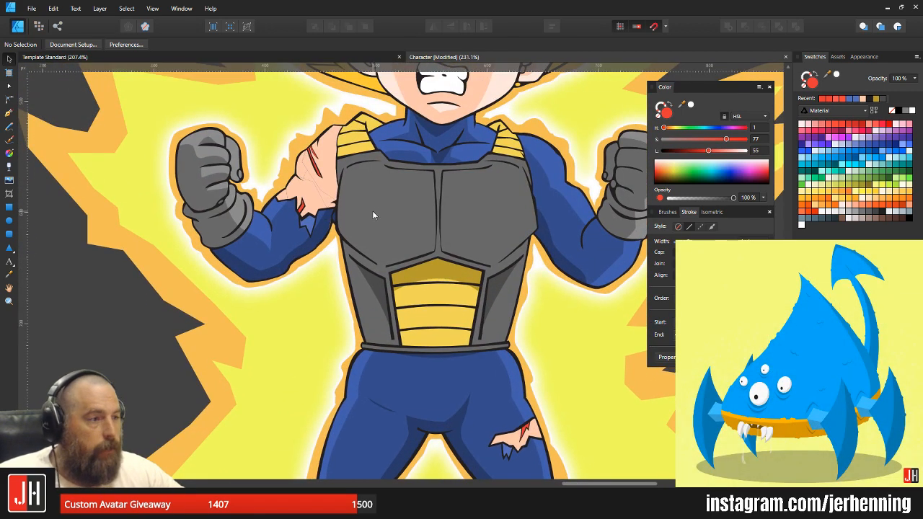
# - Move the armoured fighter's dark line-art outline off the coloured shapes into the empty space to its right
pyautogui.click(397, 195)
pyautogui.moveTo(361, 210); pyautogui.dragTo(137, 229)
pyautogui.moveTo(137, 229); pyautogui.dragTo(437, 283)
pyautogui.scroll(-3, 462, 274)
pyautogui.moveTo(515, 209); pyautogui.dragTo(341, 292)
pyautogui.moveTo(355, 256); pyautogui.dragTo(681, 235)
pyautogui.scroll(2, 246, 233)
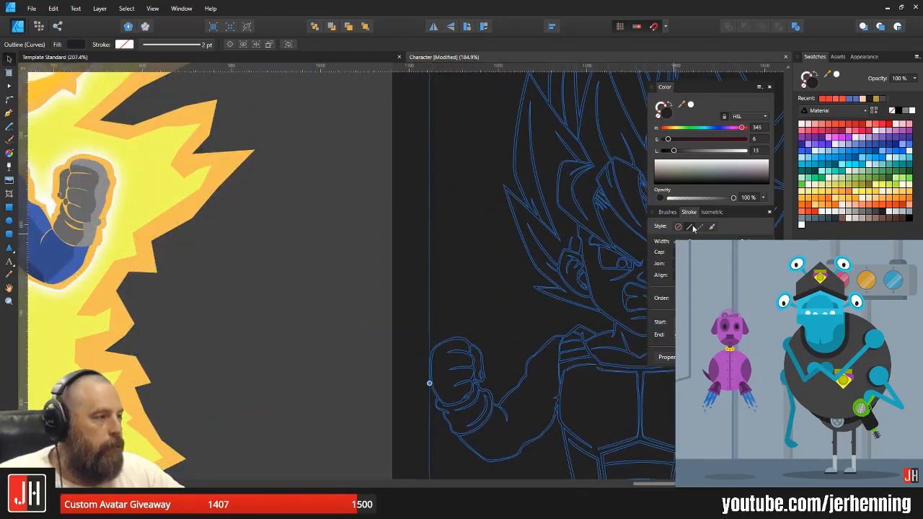
# - Recolour the detached line-art outline bright blue and move it slightly up and to the right in the empty space
pyautogui.click(835, 158)
pyautogui.scroll(-4, 545, 248)
pyautogui.moveTo(642, 321); pyautogui.dragTo(482, 323)
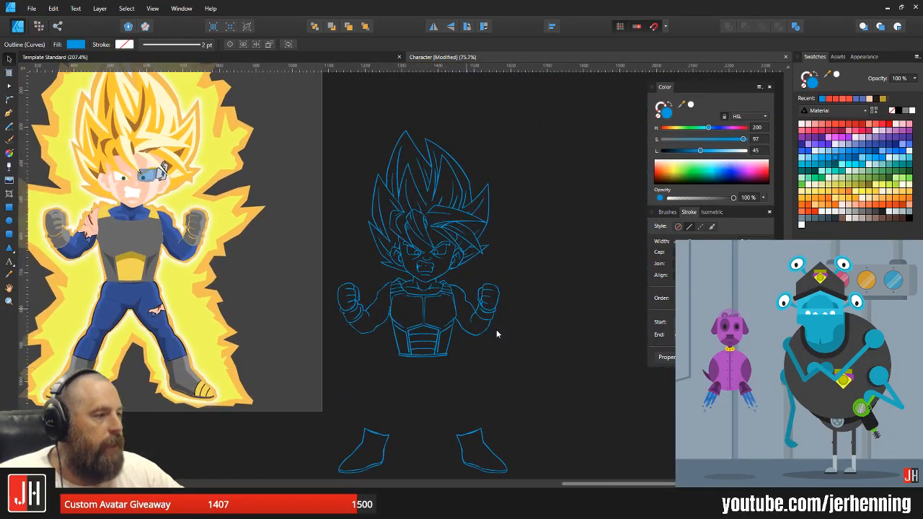
pyautogui.moveTo(428, 302); pyautogui.dragTo(456, 257)
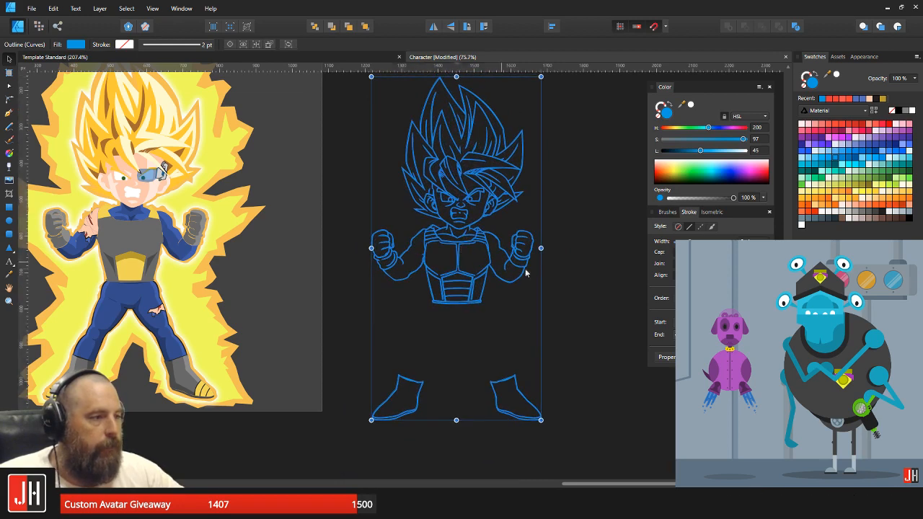
# - Undo the outline's recolouring and moves until it is back over the armoured fighter's coloured shapes
pyautogui.hotkey('ctrl', 'z')
pyautogui.hotkey('ctrl', 'z')
pyautogui.hotkey('ctrl', 'z')
pyautogui.hotkey('ctrl', 'z')
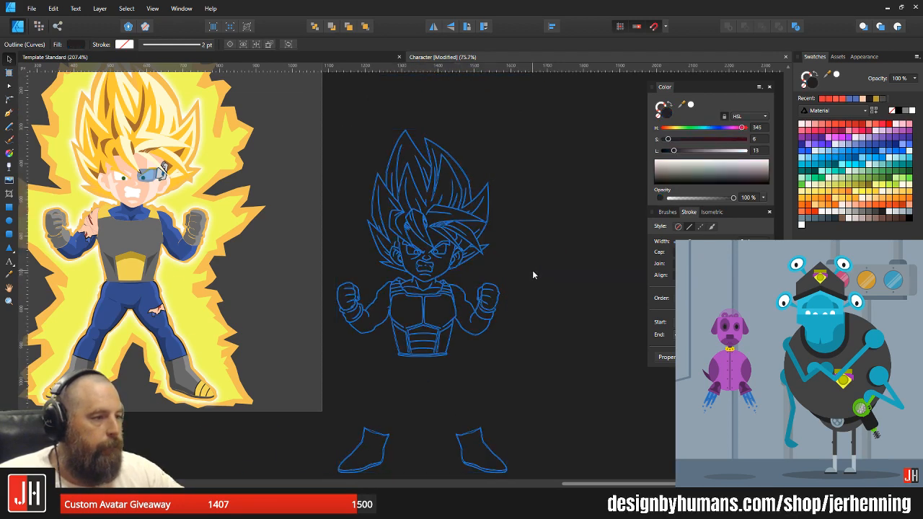
pyautogui.hotkey('ctrl', 'z')
pyautogui.hotkey('ctrl', 'z')
pyautogui.hotkey('ctrl', 'z')
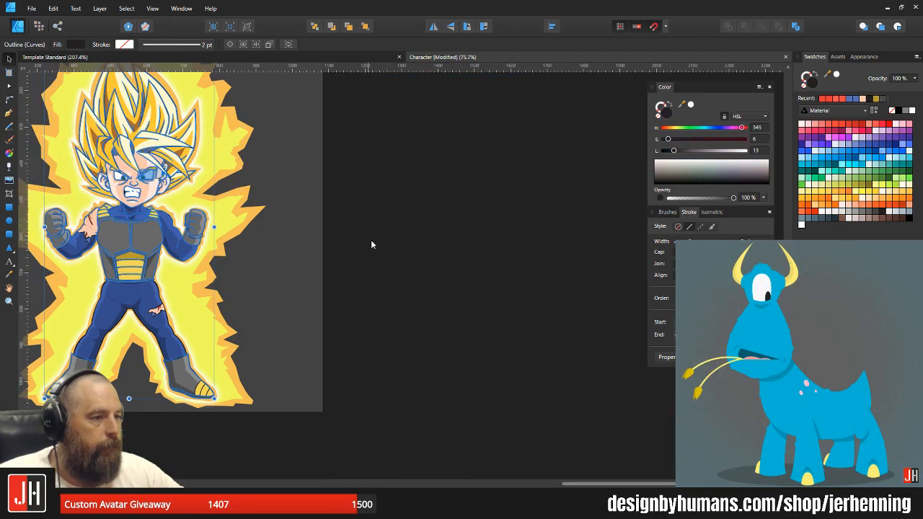
# - Try pulling a single skin-coloured shape off the fighter on the second artboard, and undo the move
pyautogui.scroll(5, 150, 191)
pyautogui.moveTo(282, 156); pyautogui.dragTo(447, 231)
pyautogui.scroll(-10, 446, 230)
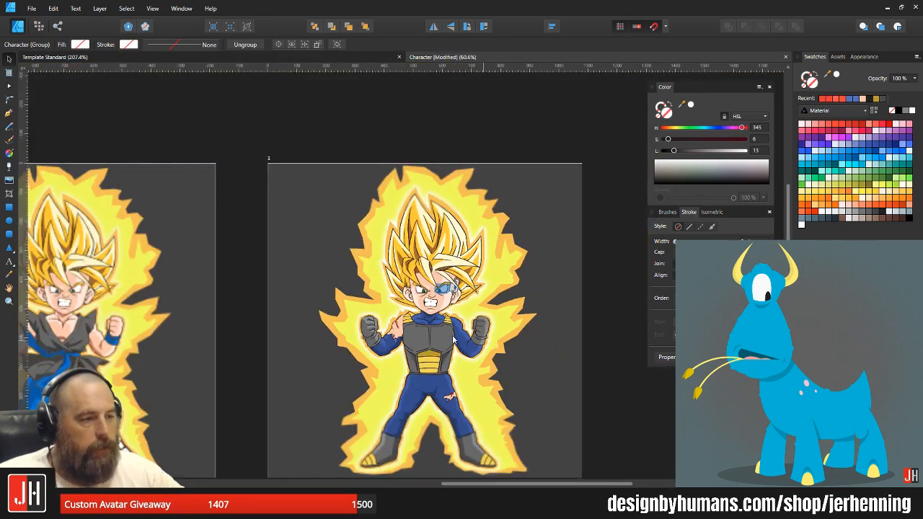
pyautogui.hscroll(-5, 562, 331)
pyautogui.scroll(7, 325, 282)
pyautogui.doubleClick(345, 287)
pyautogui.moveTo(352, 275); pyautogui.dragTo(535, 208)
pyautogui.hotkey('ctrl', 'z')
# - Look over all three fighter artboards together and close the Character document to return to the capsule head template
pyautogui.scroll(-12, 535, 208)
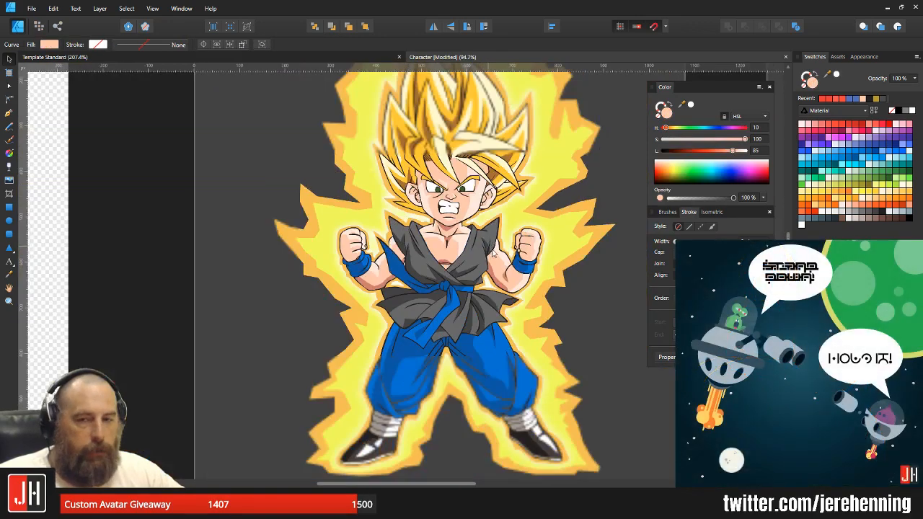
pyautogui.moveTo(571, 361); pyautogui.dragTo(380, 326)
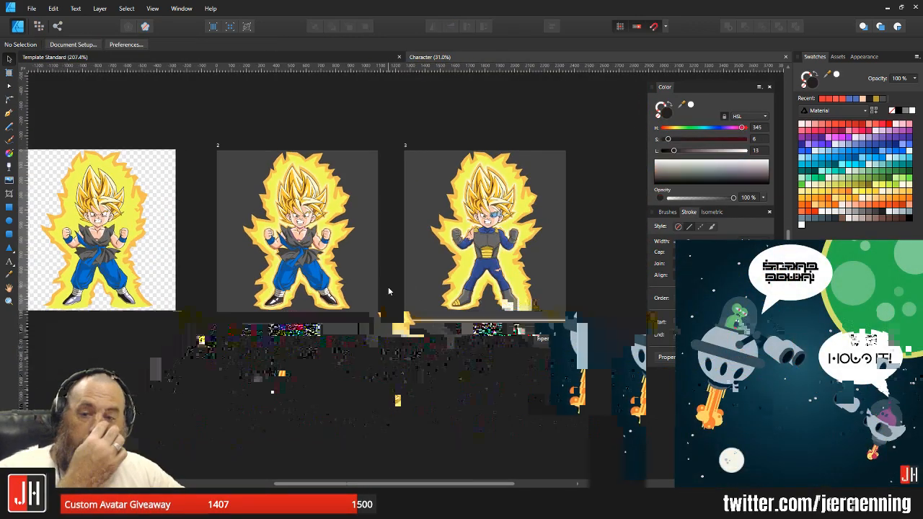
pyautogui.click(786, 57)
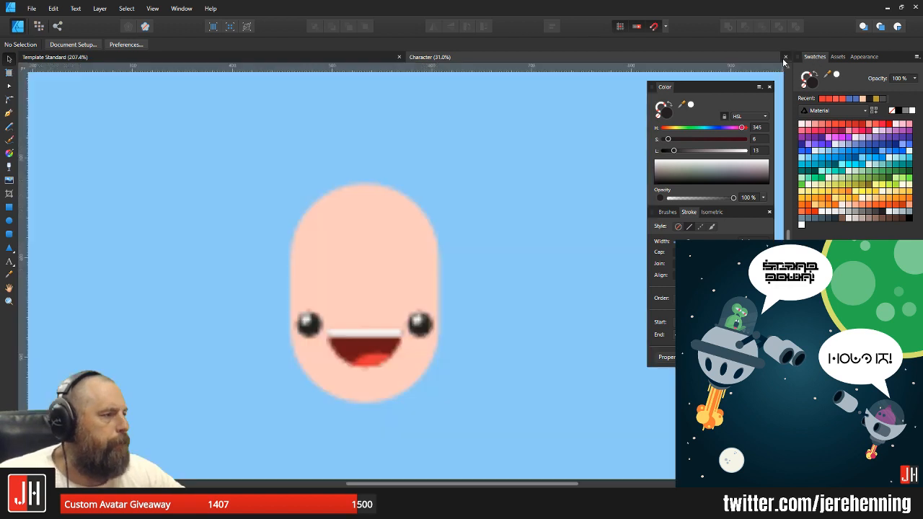
# - Narrow the pink rounded head shape slightly, equally from both sides
pyautogui.scroll(4, 402, 274)
pyautogui.click(403, 233)
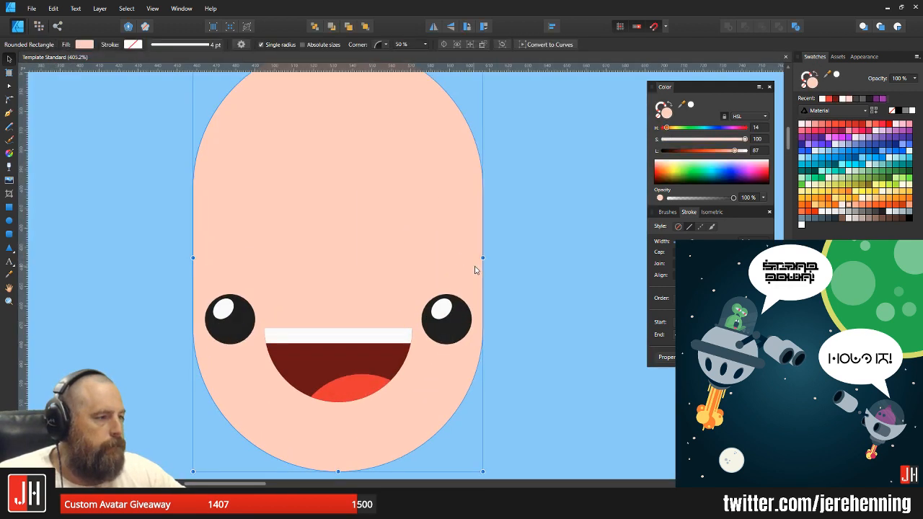
pyautogui.moveTo(481, 259); pyautogui.dragTo(480, 263)
pyautogui.click(523, 297)
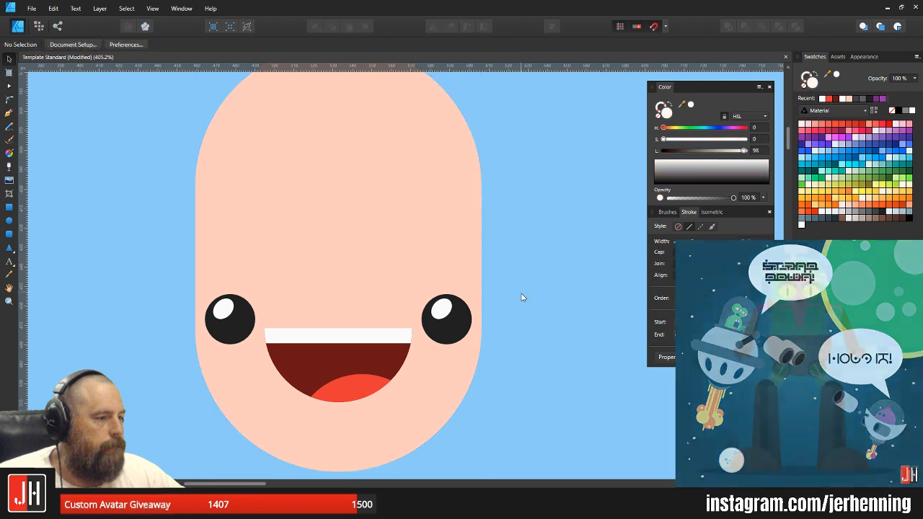
# - Select the eyes and mouth together and scale them down slightly around their centre
pyautogui.scroll(-1, 520, 296)
pyautogui.moveTo(88, 199); pyautogui.dragTo(538, 409)
pyautogui.moveTo(473, 283); pyautogui.dragTo(463, 286)
pyautogui.moveTo(447, 320)
pyautogui.mouseDown()
pyautogui.moveTo(449, 311)
pyautogui.moveTo(448, 321)
pyautogui.mouseUp()
pyautogui.click(519, 329)
# - Shorten the head shape slightly by lowering its top edge
pyautogui.scroll(-1, 518, 328)
pyautogui.moveTo(519, 329); pyautogui.dragTo(453, 369)
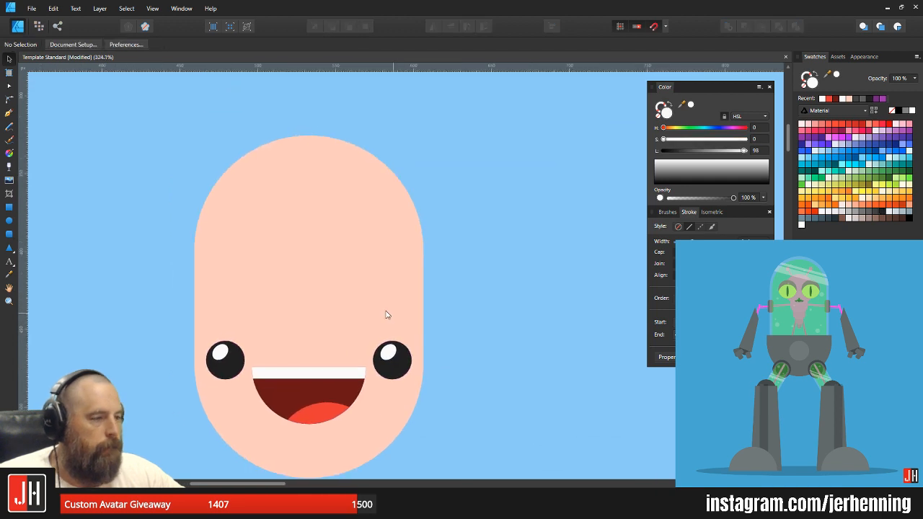
pyautogui.click(329, 203)
pyautogui.moveTo(309, 136); pyautogui.dragTo(308, 147)
# - Draw a circle for the left ear, fill it with the sampled skin colour and send it behind the head
pyautogui.press('m')
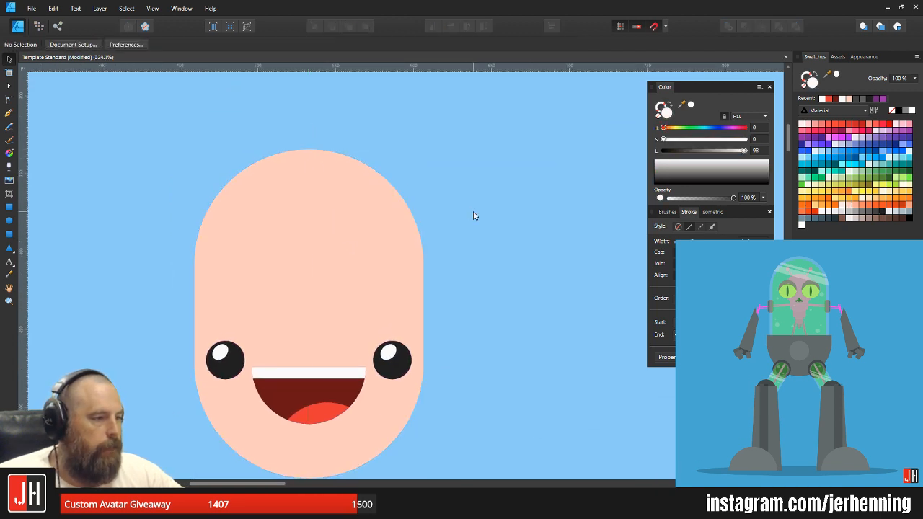
pyautogui.scroll(1, 185, 339)
pyautogui.moveTo(176, 317); pyautogui.dragTo(243, 396)
pyautogui.press('i')
pyautogui.click(355, 286)
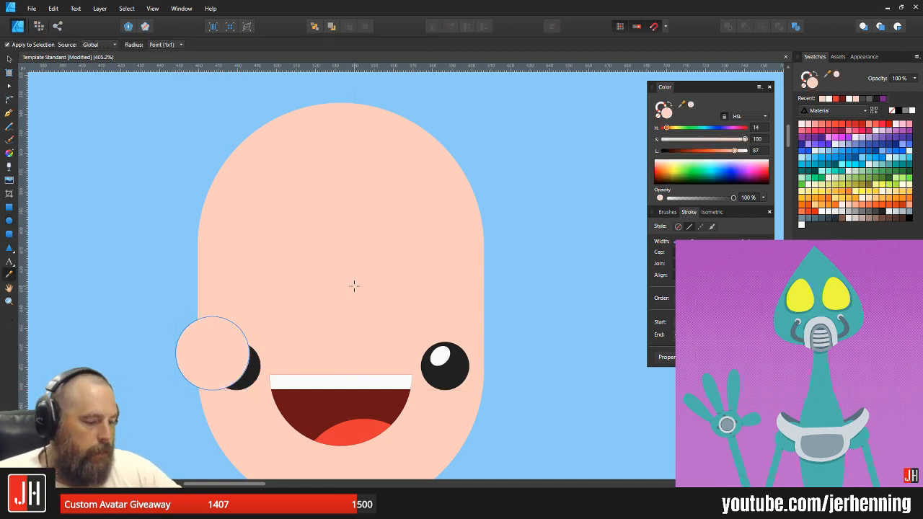
pyautogui.hotkey('ctrl', 'shift', '[')
# - Duplicate the ear onto the right side of the head and raise both ears slightly
pyautogui.press('v')
pyautogui.moveTo(208, 350); pyautogui.dragTo(475, 367)
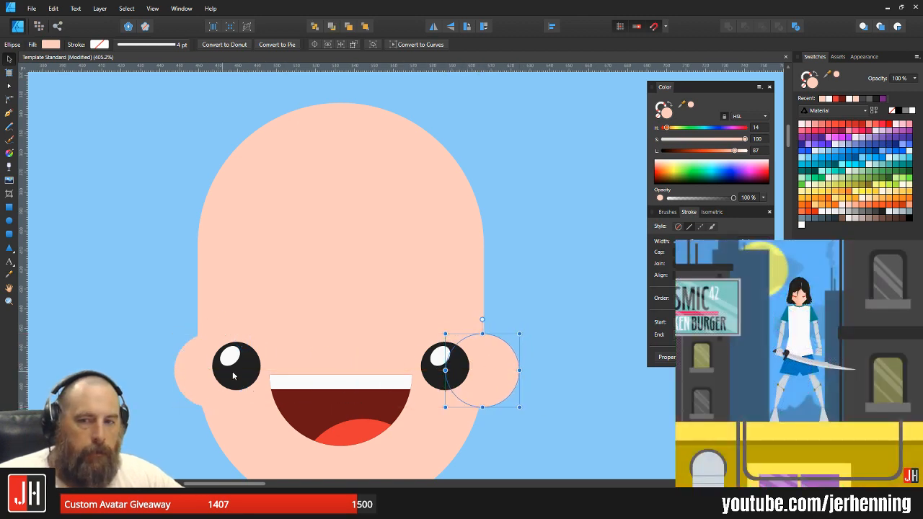
pyautogui.keyDown('shift'); pyautogui.click(181, 369); pyautogui.keyUp('shift')
pyautogui.moveTo(182, 368); pyautogui.dragTo(183, 353)
pyautogui.click(581, 274)
pyautogui.scroll(-4, 468, 354)
pyautogui.moveTo(426, 360); pyautogui.dragTo(404, 322)
pyautogui.scroll(3, 404, 322)
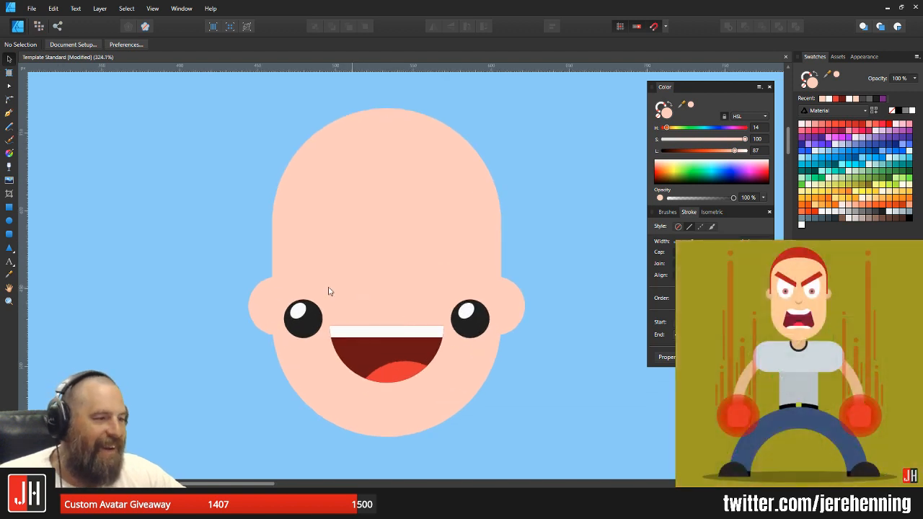
# - Select both ears and scale them down slightly so they protrude less from the head
pyautogui.click(261, 303)
pyautogui.keyDown('shift'); pyautogui.click(516, 306); pyautogui.keyUp('shift')
pyautogui.moveTo(516, 307); pyautogui.dragTo(512, 309)
pyautogui.click(552, 264)
pyautogui.scroll(2, 453, 327)
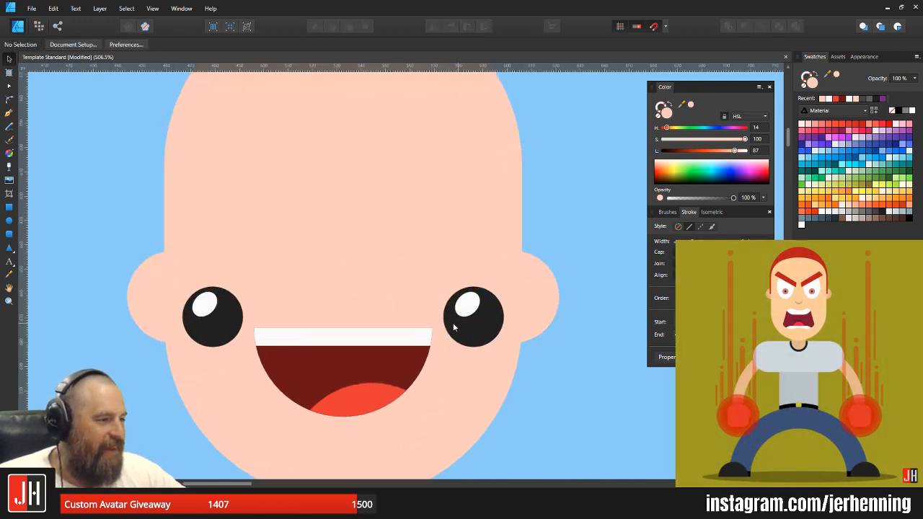
pyautogui.click(147, 300)
pyautogui.keyDown('shift'); pyautogui.click(522, 277); pyautogui.keyUp('shift')
pyautogui.moveTo(560, 252); pyautogui.dragTo(475, 286)
pyautogui.click(585, 217)
# - Move the eyes and mouth up together, keeping them centred on the head
pyautogui.scroll(-3, 482, 285)
pyautogui.moveTo(488, 405); pyautogui.dragTo(276, 279)
pyautogui.moveTo(388, 340); pyautogui.dragTo(385, 321)
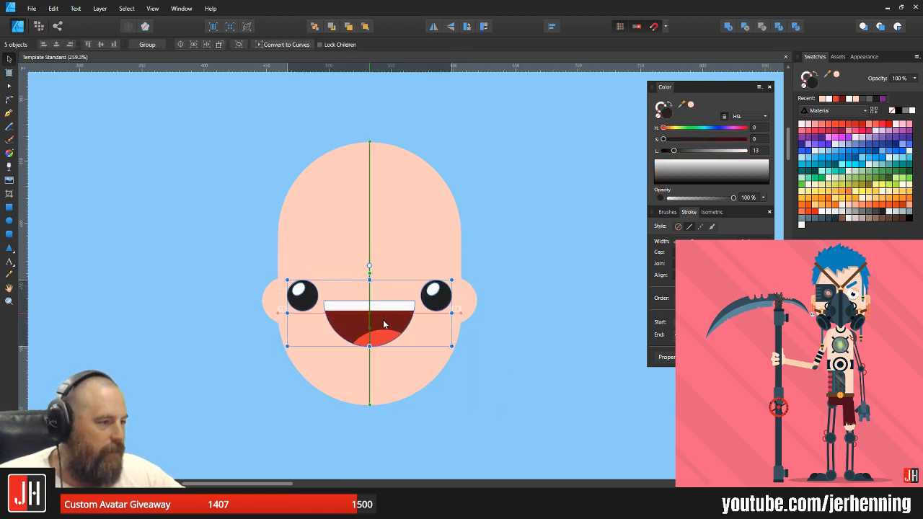
pyautogui.click(536, 287)
pyautogui.scroll(3, 318, 292)
pyautogui.moveTo(263, 260); pyautogui.dragTo(518, 430)
pyautogui.keyDown('shift'); pyautogui.click(228, 319); pyautogui.keyUp('shift')
pyautogui.moveTo(514, 276); pyautogui.dragTo(487, 292)
pyautogui.click(574, 247)
pyautogui.moveTo(207, 175); pyautogui.dragTo(439, 358)
pyautogui.click(259, 307)
pyautogui.hotkey('ctrl', 'z')
pyautogui.hotkey('ctrl', 'z')
pyautogui.hotkey('ctrl', 'z')
# - Clear the selection and save the document
pyautogui.click(549, 400)
pyautogui.scroll(-3, 549, 404)
pyautogui.scroll(2, 422, 354)
pyautogui.hotkey('ctrl', 's')
# - Draw a rounded rectangle for the beard over the lower face and fill it with a dark brown swatch
pyautogui.moveTo(236, 242); pyautogui.dragTo(285, 249)
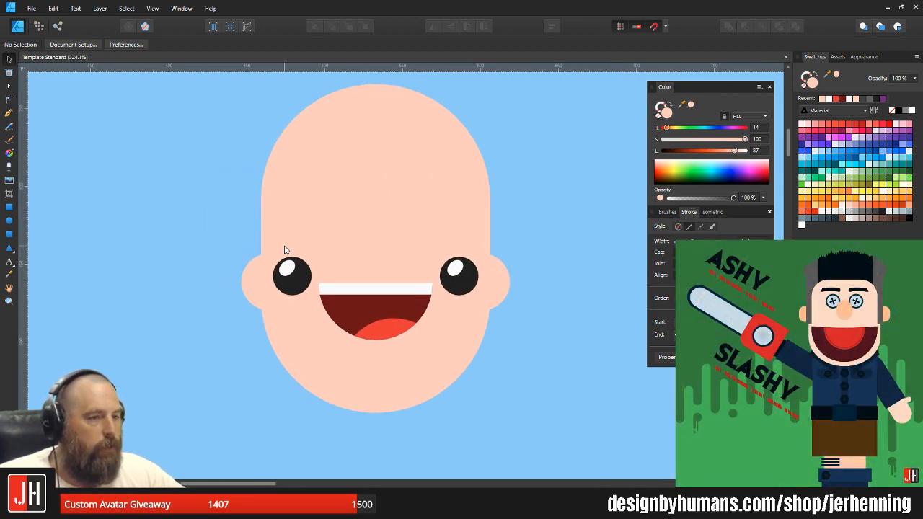
pyautogui.scroll(-2, 333, 231)
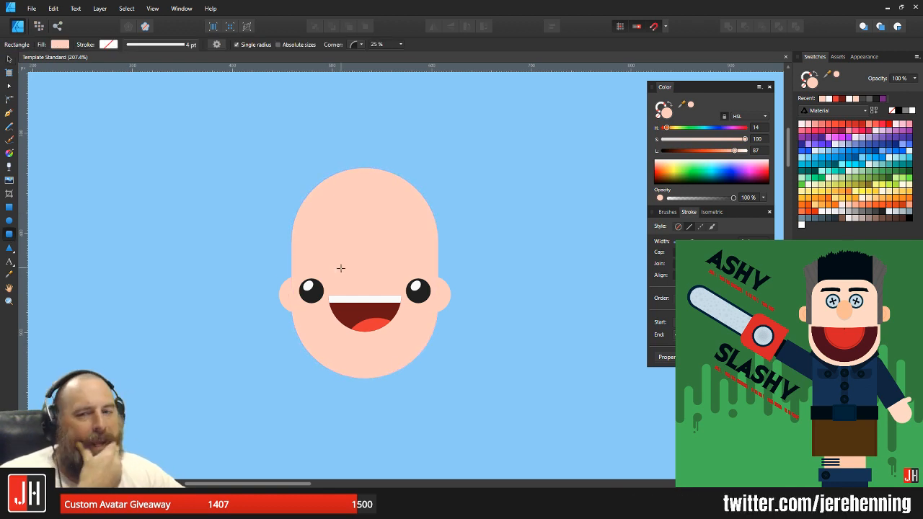
pyautogui.moveTo(414, 218); pyautogui.dragTo(354, 233)
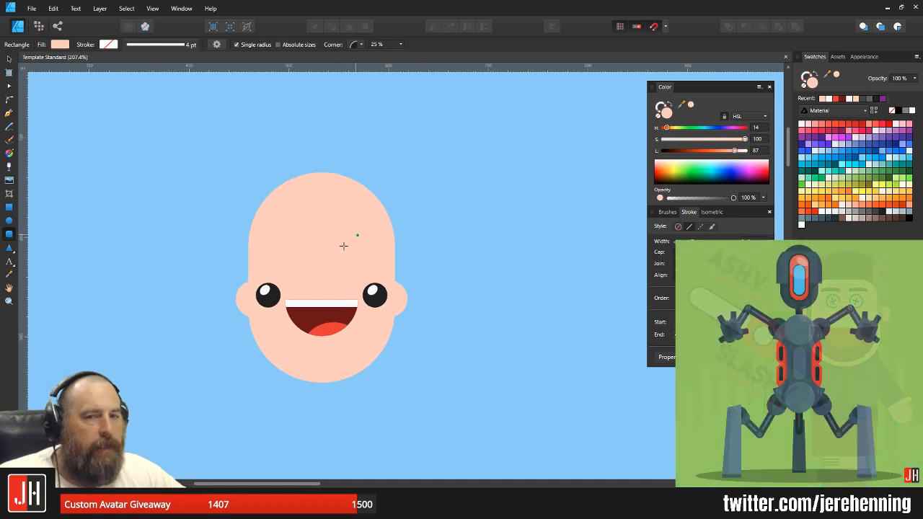
pyautogui.moveTo(263, 314); pyautogui.dragTo(388, 462)
pyautogui.scroll(2, 354, 411)
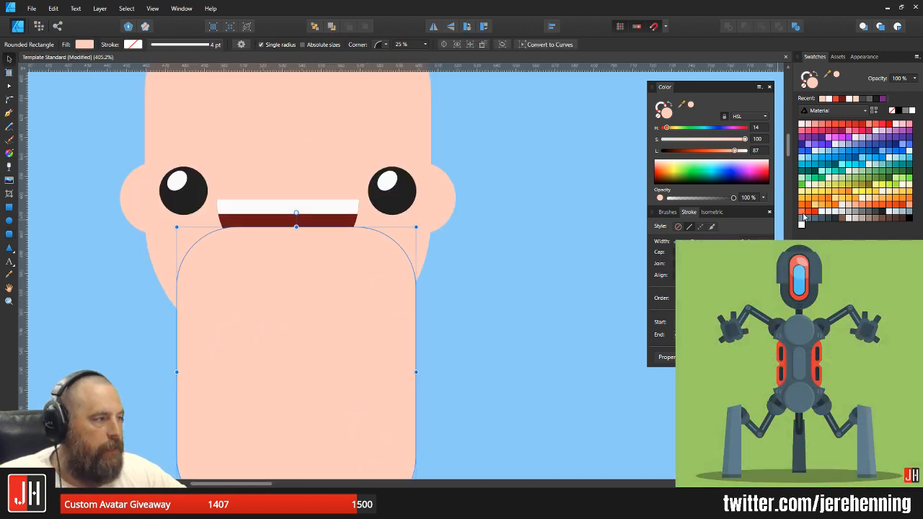
pyautogui.click(893, 222)
# - Bring the mouth in front of the brown beard shape
pyautogui.scroll(-2, 374, 294)
pyautogui.moveTo(373, 294); pyautogui.dragTo(363, 283)
pyautogui.moveTo(458, 334); pyautogui.dragTo(266, 237)
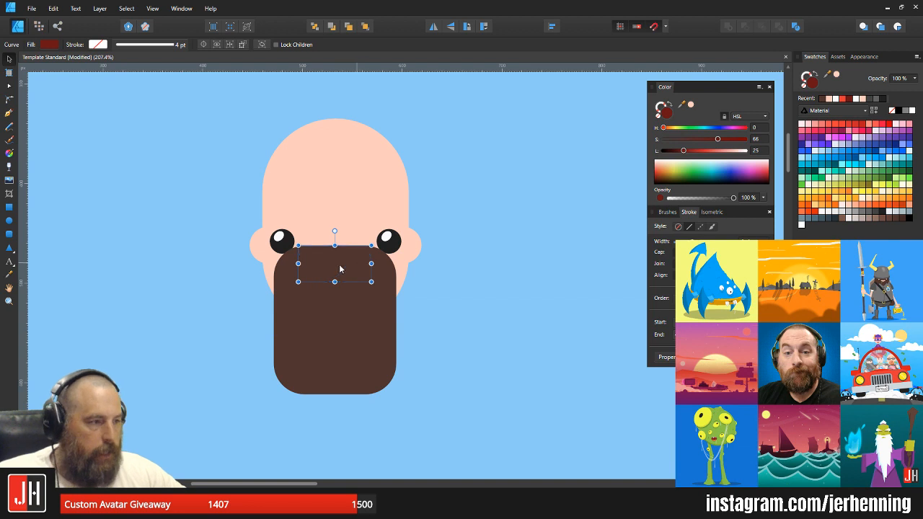
pyautogui.hotkey('ctrl', 'shift', ']')
pyautogui.scroll(4, 340, 264)
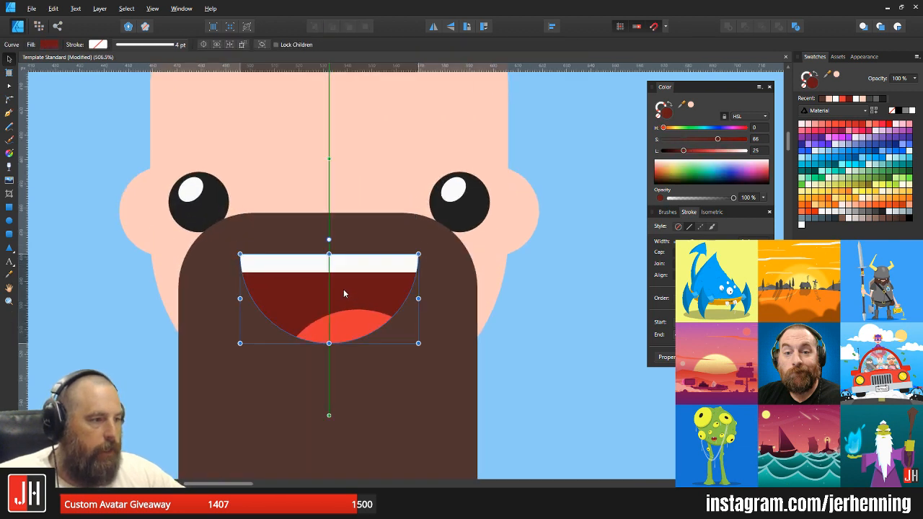
# - Move the beard up slightly together with the mouth
pyautogui.click(432, 257)
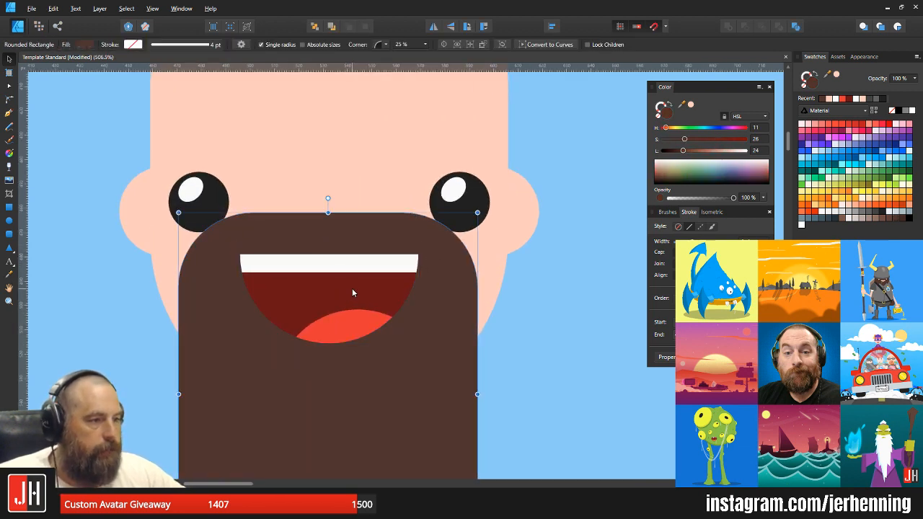
pyautogui.click(548, 321)
pyautogui.moveTo(397, 376)
pyautogui.mouseDown()
pyautogui.moveTo(397, 352)
pyautogui.moveTo(395, 369)
pyautogui.mouseUp()
# - Select both eyes with their highlights and move them up slightly above the beard
pyautogui.moveTo(399, 292); pyautogui.dragTo(390, 352)
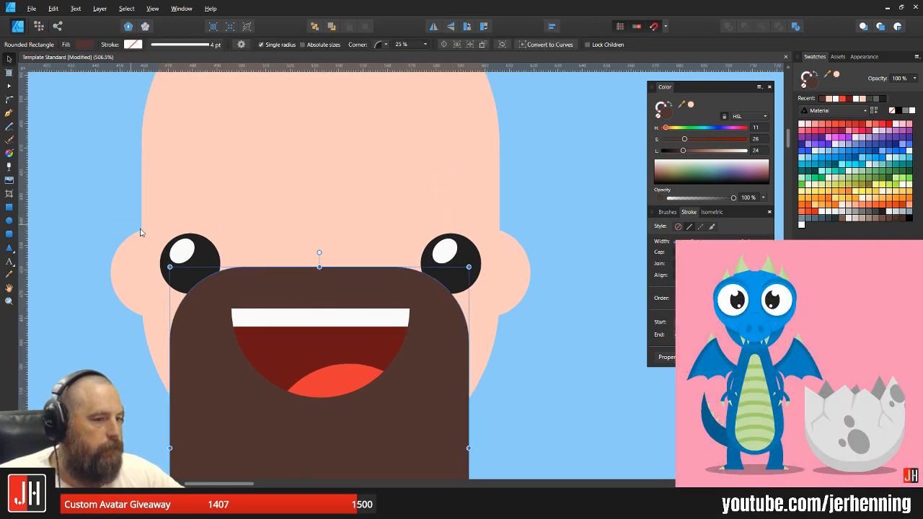
pyautogui.moveTo(94, 158); pyautogui.dragTo(497, 308)
pyautogui.moveTo(454, 256); pyautogui.dragTo(454, 249)
pyautogui.click(567, 222)
# - Shorten the beard by raising its bottom edge
pyautogui.scroll(-5, 442, 323)
pyautogui.moveTo(444, 324); pyautogui.dragTo(402, 305)
pyautogui.scroll(3, 370, 301)
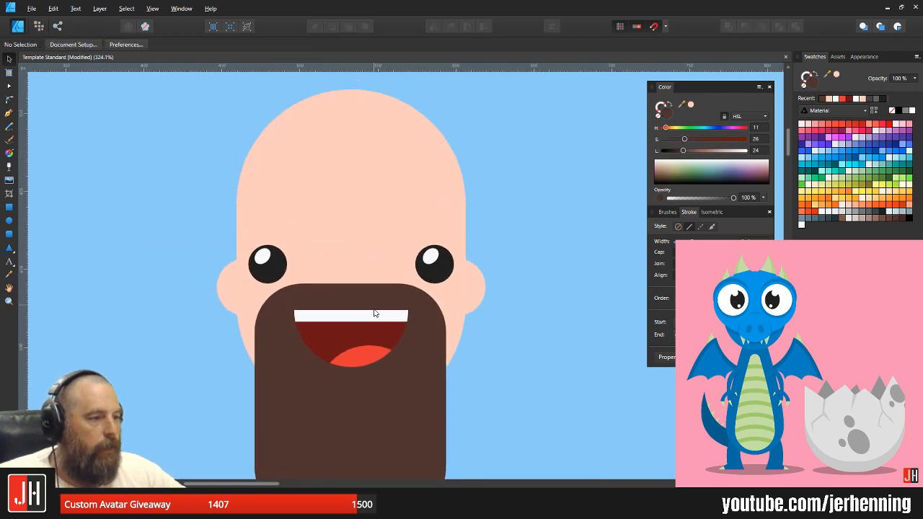
pyautogui.click(375, 418)
pyautogui.scroll(-3, 388, 348)
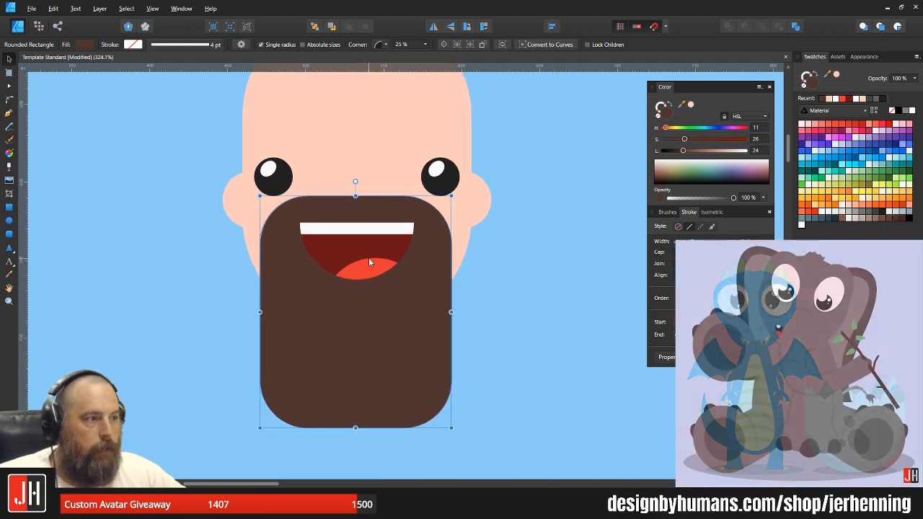
pyautogui.moveTo(355, 428); pyautogui.dragTo(364, 406)
pyautogui.click(507, 283)
# - Bring the two eyes slightly closer together and raise them a little
pyautogui.scroll(-4, 462, 337)
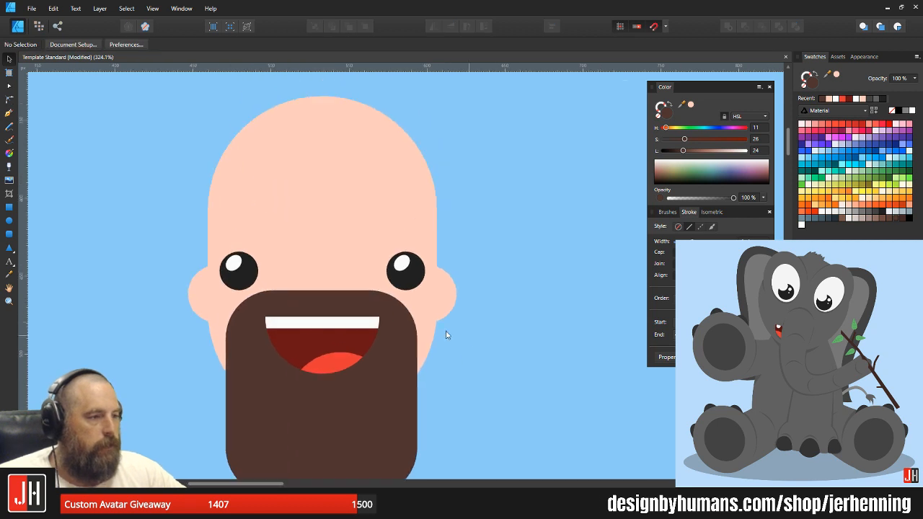
pyautogui.scroll(5, 357, 294)
pyautogui.moveTo(118, 228); pyautogui.dragTo(282, 333)
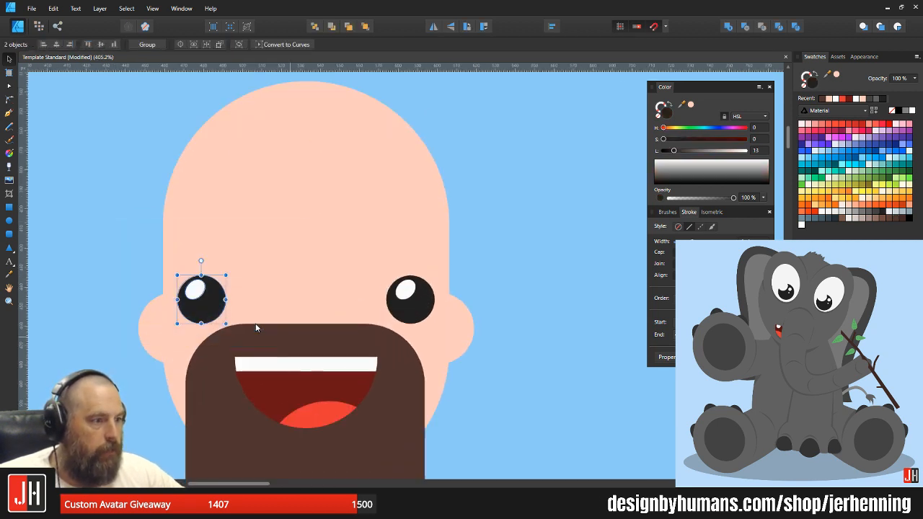
pyautogui.moveTo(85, 224); pyautogui.dragTo(433, 330)
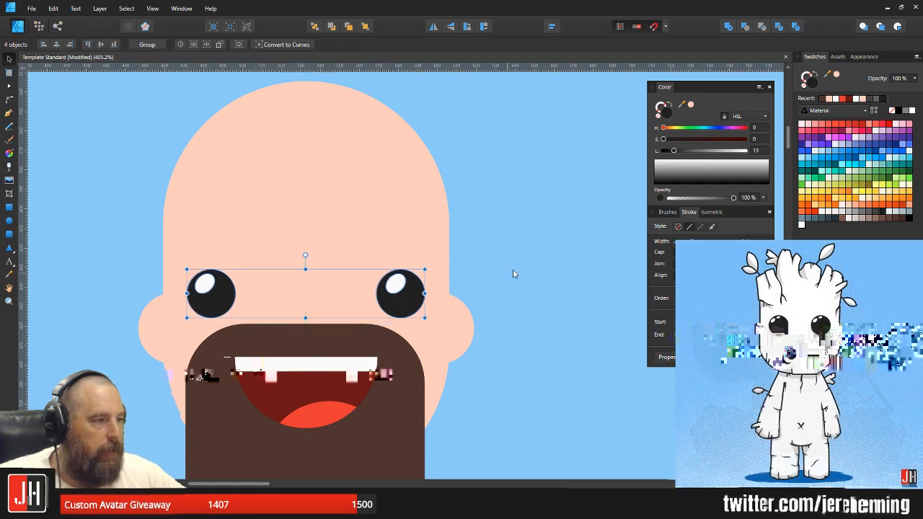
pyautogui.click(513, 272)
pyautogui.scroll(-4, 374, 310)
# - Draw a tall rectangle over the left ear, fill it with the sampled skin colour and lower its lightness to 82
pyautogui.scroll(4, 252, 331)
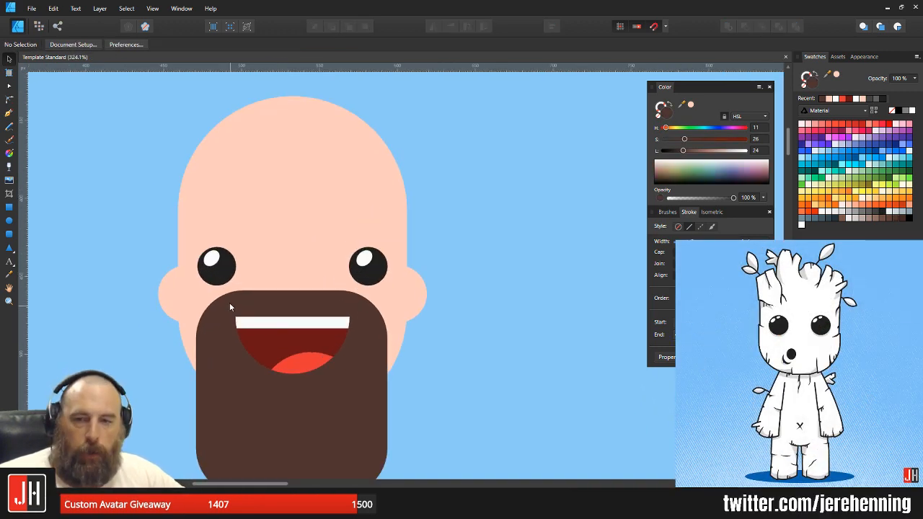
pyautogui.scroll(2, 231, 308)
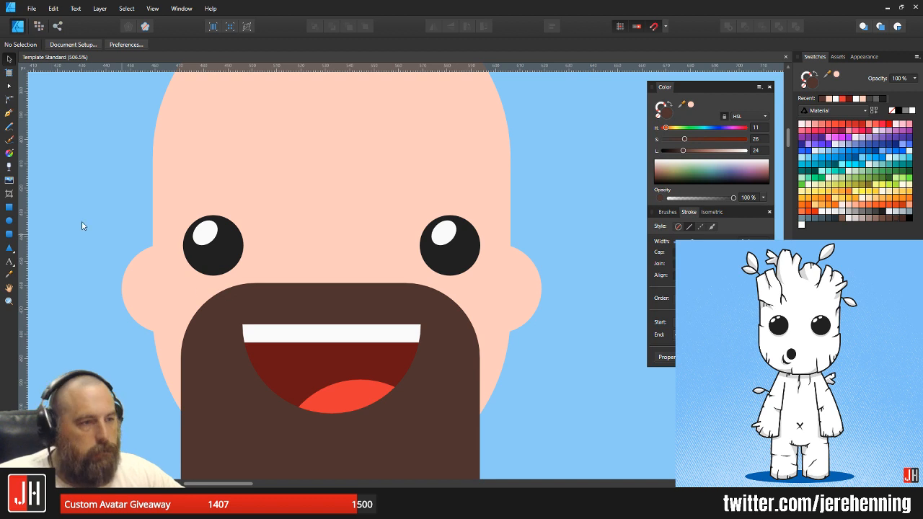
pyautogui.moveTo(142, 216)
pyautogui.mouseDown()
pyautogui.moveTo(192, 385)
pyautogui.moveTo(205, 393)
pyautogui.mouseUp()
pyautogui.press('i')
pyautogui.click(339, 193)
pyautogui.press('v')
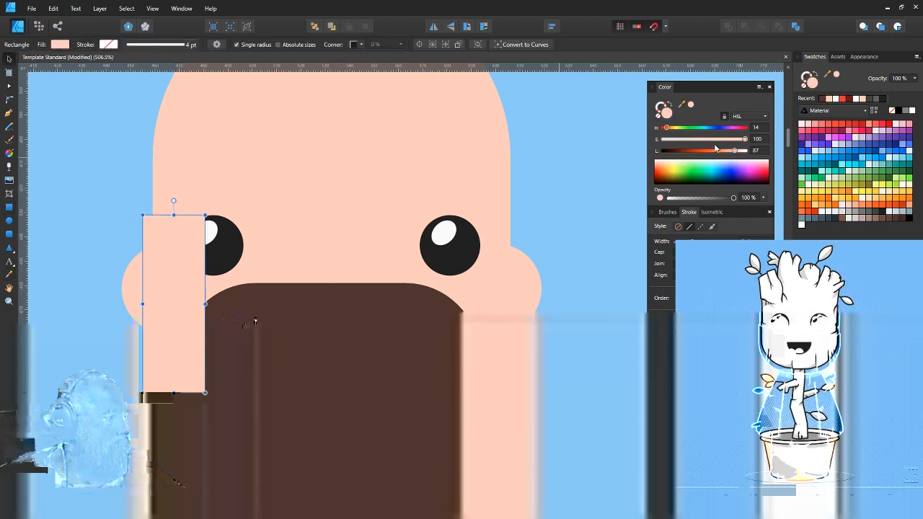
pyautogui.moveTo(735, 152); pyautogui.dragTo(731, 153)
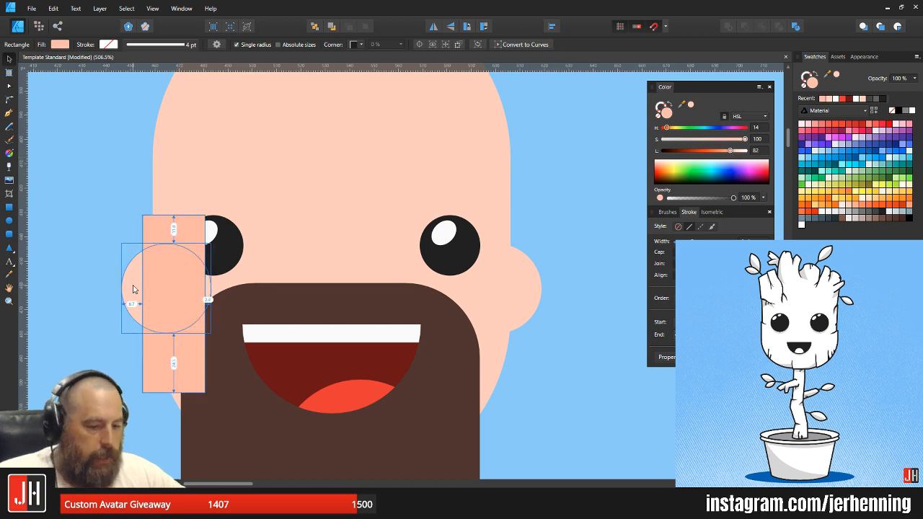
# - Clip the darker rectangle inside the left ear circle as inner shading
pyautogui.hotkey('ctrl', 'x')
pyautogui.press('i')
pyautogui.hotkey('ctrl', 'v')
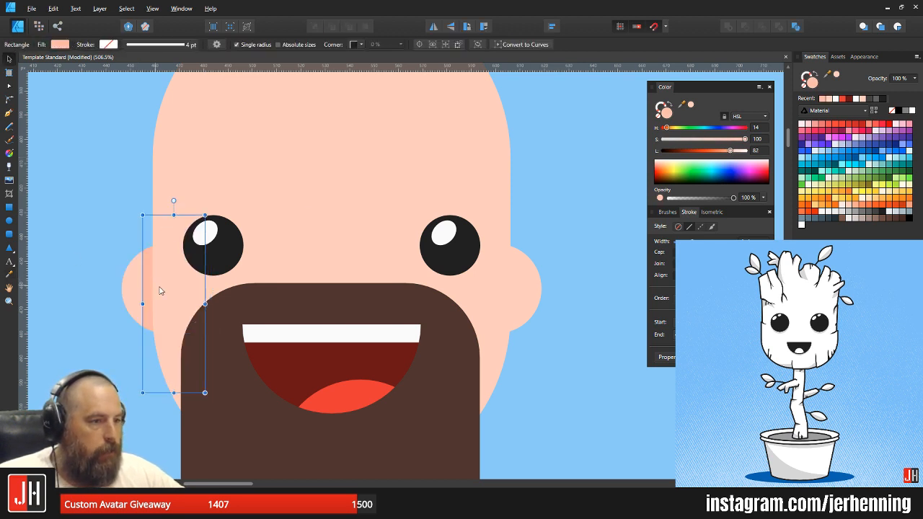
# - Reposition the ear's shading rectangle and rotate it slightly so its edge slants across the ear
pyautogui.scroll(3, 160, 266)
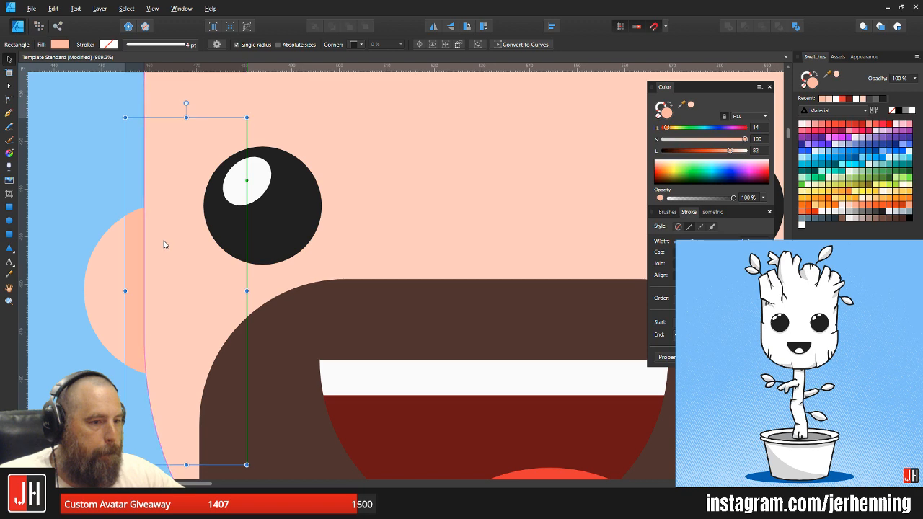
pyautogui.moveTo(173, 205); pyautogui.dragTo(188, 250)
pyautogui.moveTo(202, 148); pyautogui.dragTo(192, 150)
pyautogui.scroll(-3, 194, 240)
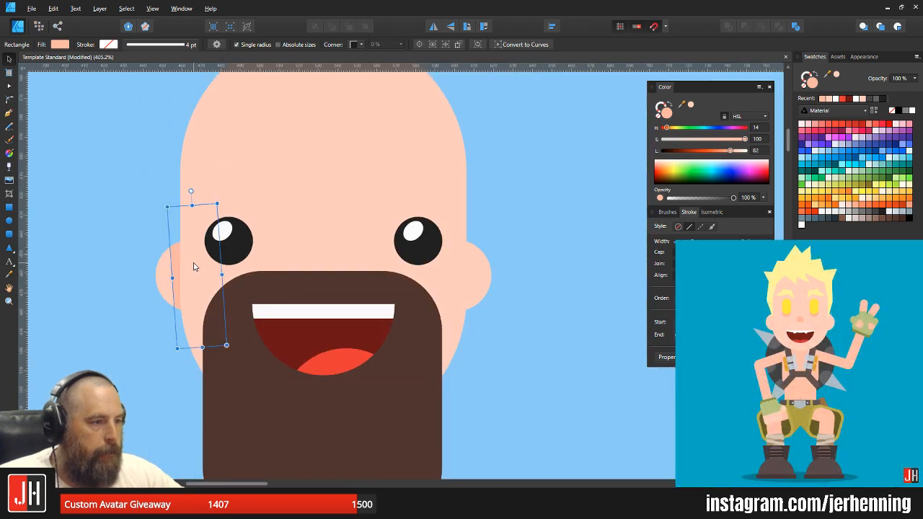
# - Delete the unshaded right ear, and try copying the left ear over to the right side
pyautogui.click(490, 273)
pyautogui.press('Delete')
pyautogui.moveTo(164, 279); pyautogui.dragTo(536, 278)
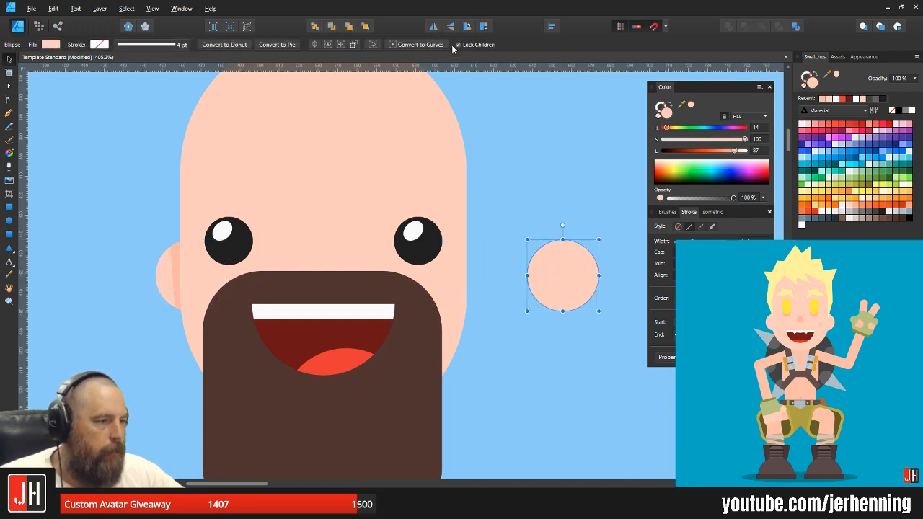
pyautogui.press('Delete')
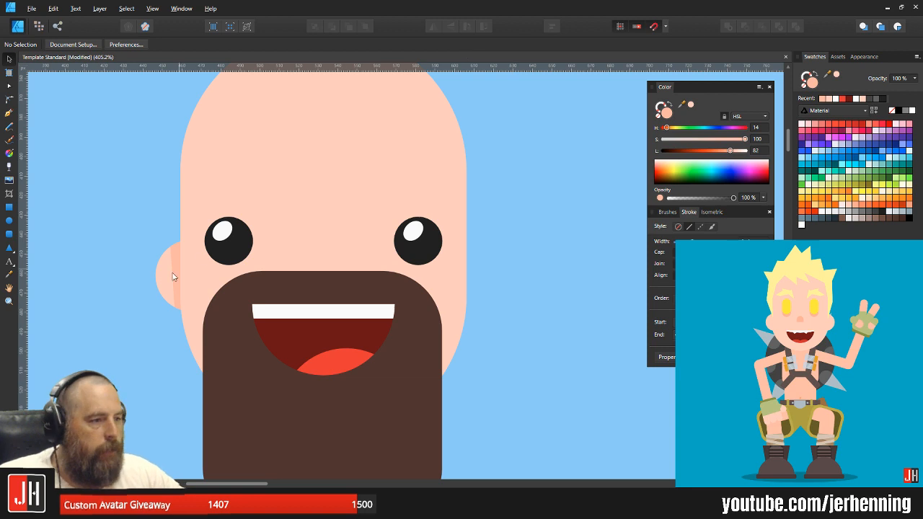
# - Duplicate the shaded left ear to the right side, flip it horizontally and align it against the head
pyautogui.click(176, 275)
pyautogui.moveTo(204, 280); pyautogui.dragTo(479, 280)
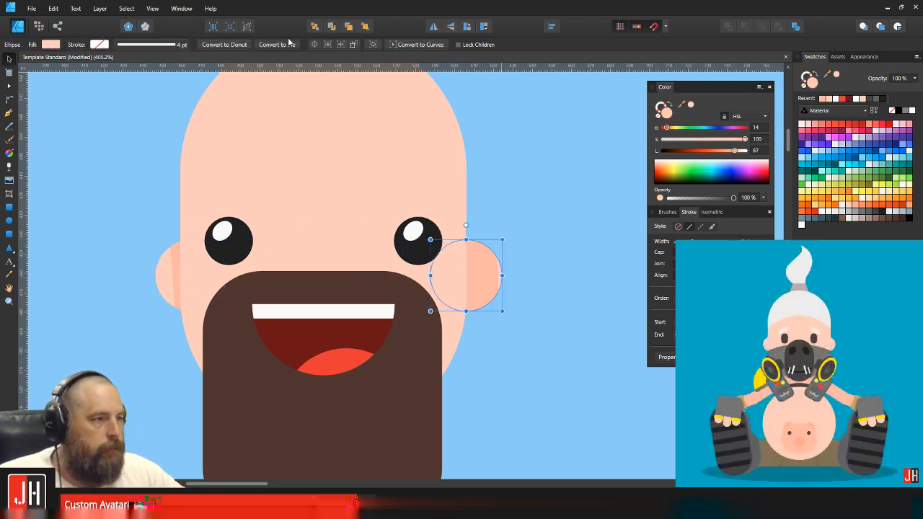
pyautogui.click(433, 27)
pyautogui.scroll(3, 483, 294)
pyautogui.moveTo(484, 265); pyautogui.dragTo(467, 264)
pyautogui.scroll(-5, 476, 279)
pyautogui.keyDown('shift'); pyautogui.click(277, 276); pyautogui.keyUp('shift')
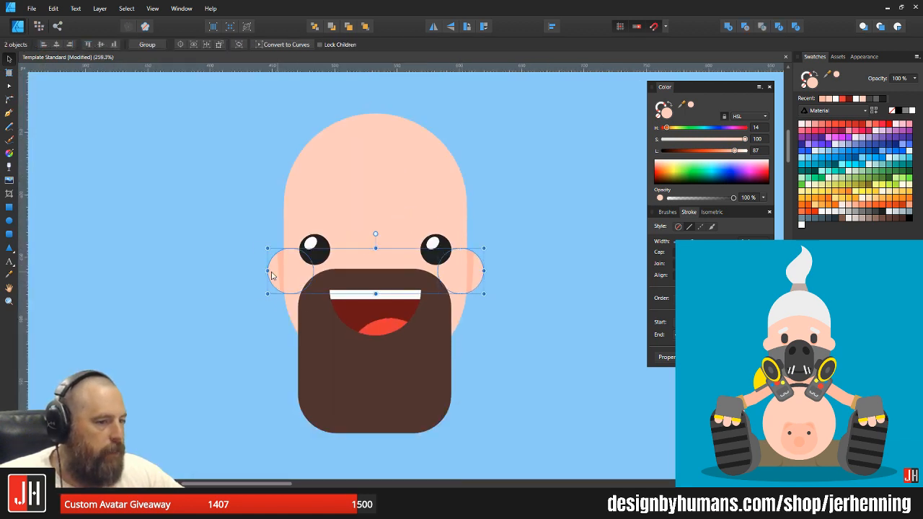
pyautogui.hotkey('ctrl', 'd')
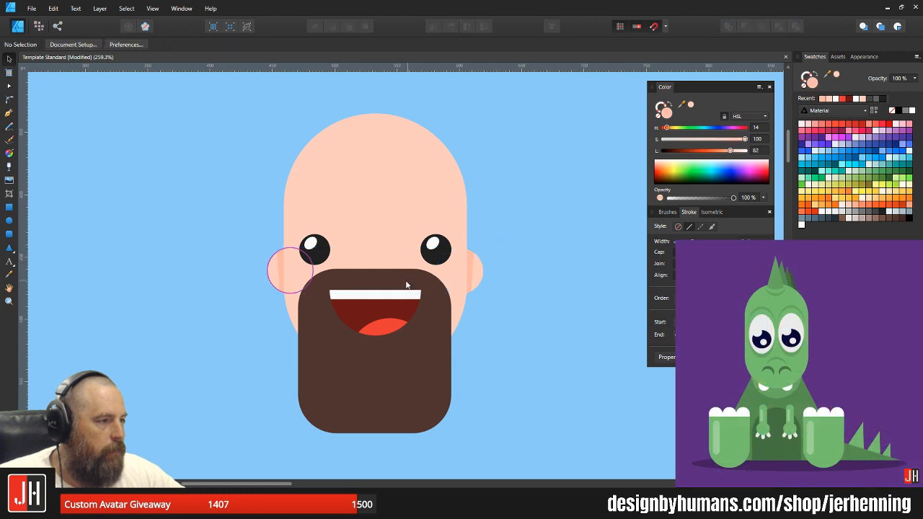
# - Select the whole bearded head, move it up and scale it up proportionally
pyautogui.scroll(3, 411, 278)
pyautogui.scroll(-9, 375, 258)
pyautogui.moveTo(302, 234); pyautogui.dragTo(488, 482)
pyautogui.moveTo(378, 357); pyautogui.dragTo(368, 299)
pyautogui.moveTo(406, 206); pyautogui.dragTo(437, 170)
pyautogui.hotkey('ctrl', 'd')
pyautogui.scroll(4, 409, 277)
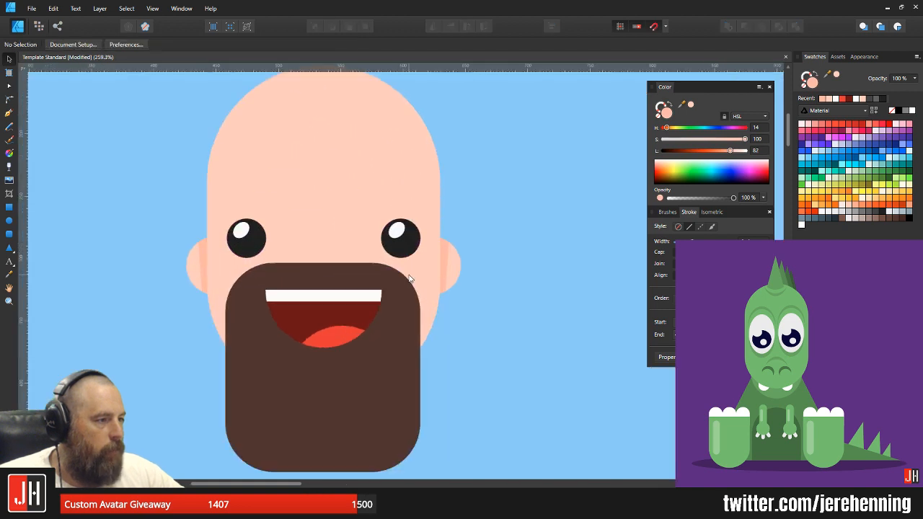
# - Select all parts of the bearded head together and move the head slightly higher on the artboard
pyautogui.click(355, 397)
pyautogui.moveTo(435, 334); pyautogui.dragTo(467, 280)
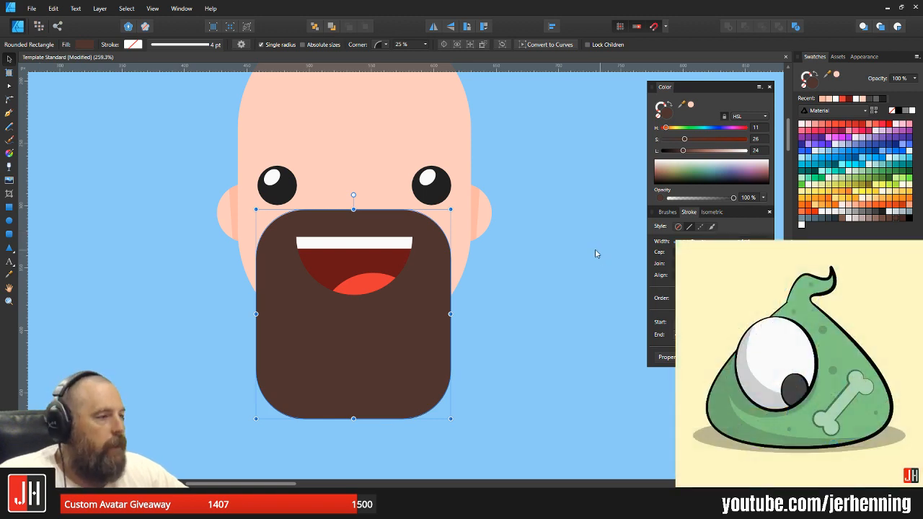
pyautogui.click(523, 253)
pyautogui.scroll(-3, 481, 214)
pyautogui.moveTo(336, 206); pyautogui.dragTo(484, 473)
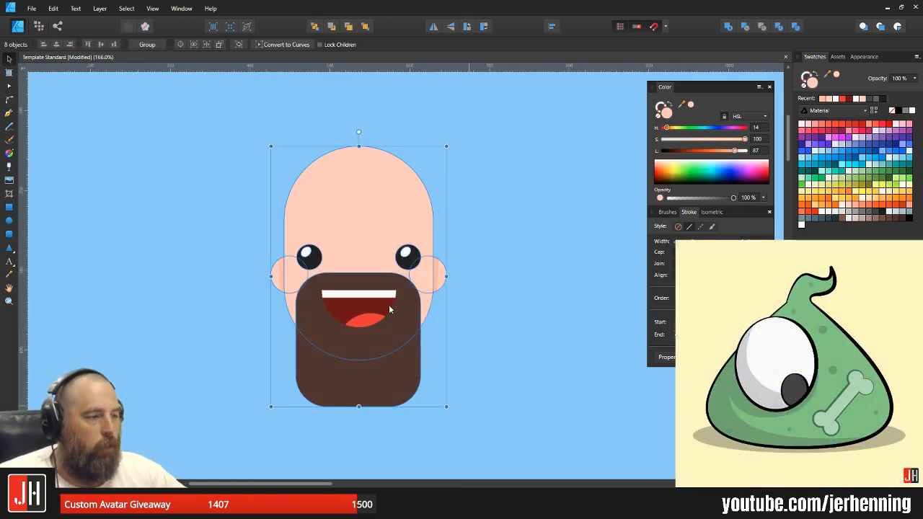
pyautogui.moveTo(359, 261); pyautogui.dragTo(362, 236)
pyautogui.click(480, 236)
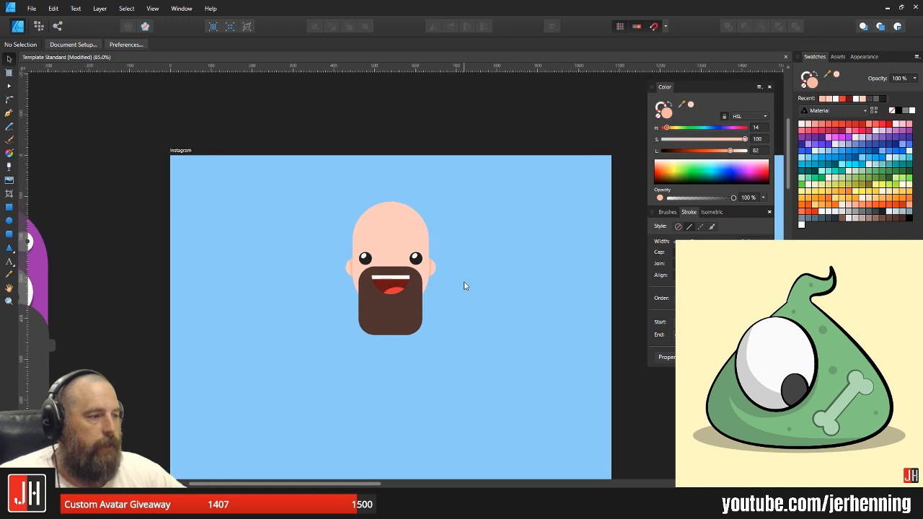
# - Draw a rounded rectangle eyebrow above the left eye and fill it with the beard's sampled brown
pyautogui.scroll(6, 464, 286)
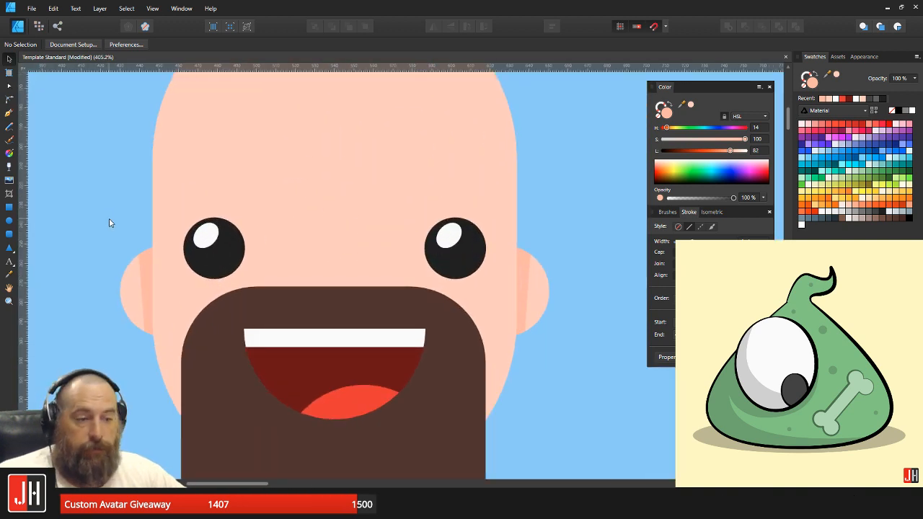
pyautogui.moveTo(133, 208); pyautogui.dragTo(176, 244)
pyautogui.click(15, 238)
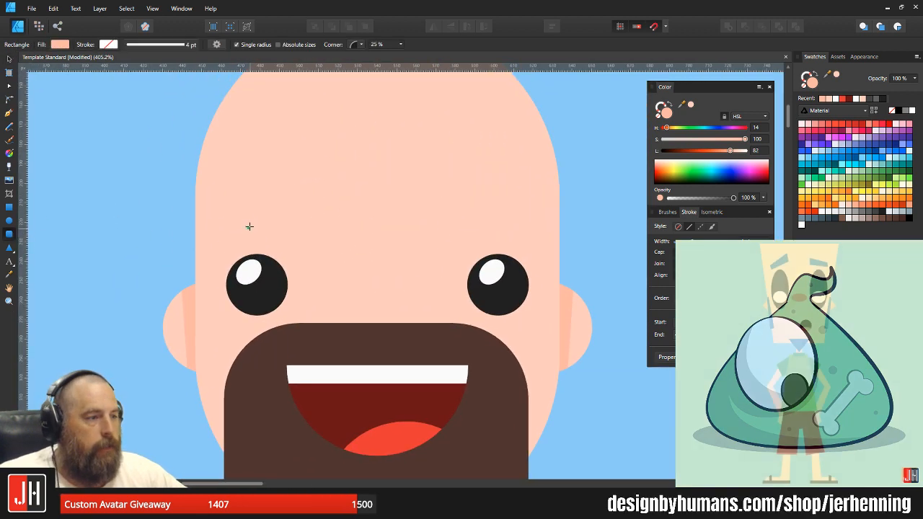
pyautogui.moveTo(242, 208); pyautogui.dragTo(497, 241)
pyautogui.press('i')
pyautogui.click(360, 329)
pyautogui.press('v')
# - Duplicate the brown eyebrow above the right eye, then select both eyebrows and shift them slightly to centre them on the face
pyautogui.scroll(4, 270, 225)
pyautogui.scroll(-3, 261, 240)
pyautogui.scroll(-1, 263, 246)
pyautogui.keyDown('shift'); pyautogui.click(281, 235); pyautogui.keyUp('shift')
pyautogui.moveTo(286, 231); pyautogui.dragTo(279, 231)
pyautogui.press('super')
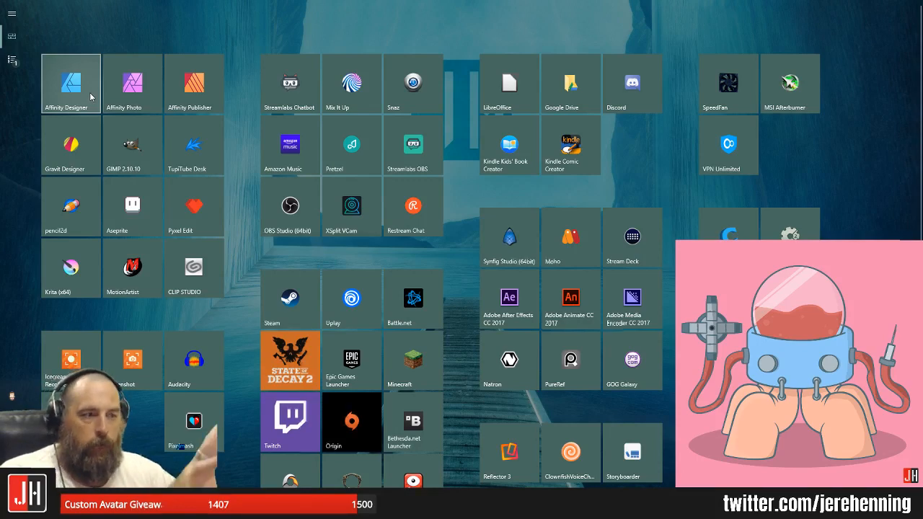
pyautogui.press('super')
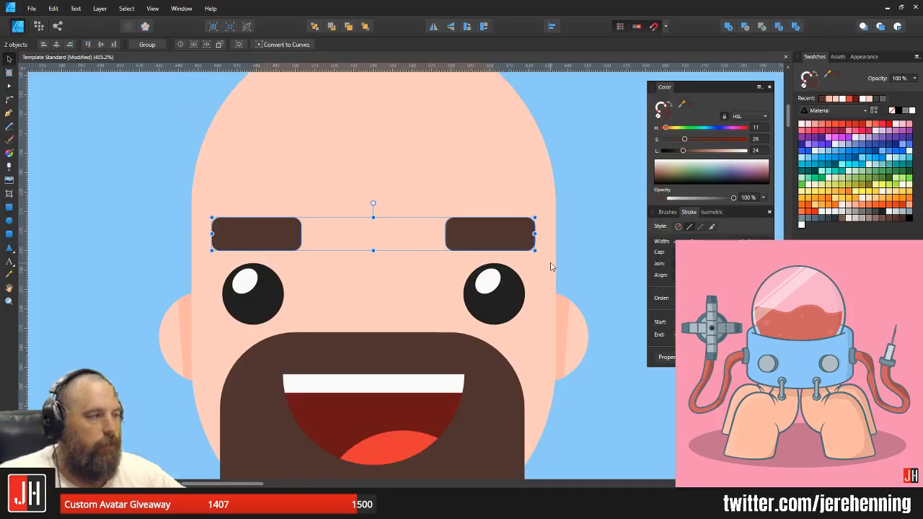
# - Narrow the head shape slightly to a width of about 183 px, keeping it centred on the face
pyautogui.scroll(-5, 552, 267)
pyautogui.click(598, 262)
pyautogui.moveTo(598, 262); pyautogui.dragTo(551, 261)
pyautogui.scroll(3, 477, 268)
pyautogui.click(417, 265)
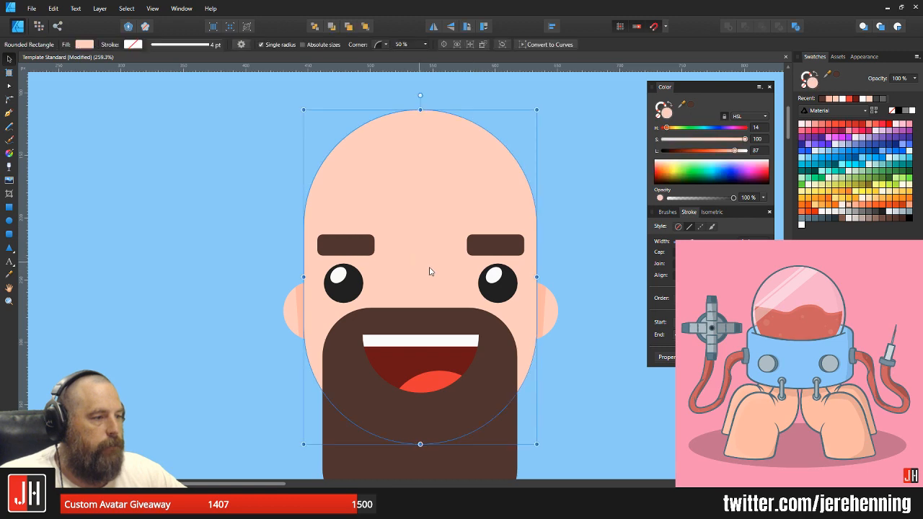
pyautogui.scroll(3, 482, 318)
pyautogui.moveTo(588, 239); pyautogui.dragTo(583, 240)
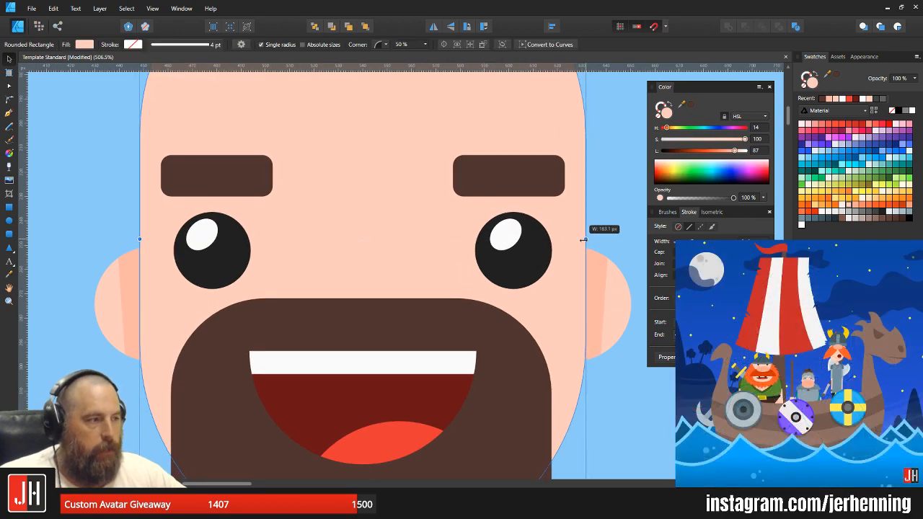
pyautogui.scroll(-3, 488, 289)
pyautogui.scroll(1, 299, 288)
# - Select both ears, nudge them to fit against the narrowed head, and save the document
pyautogui.click(320, 293)
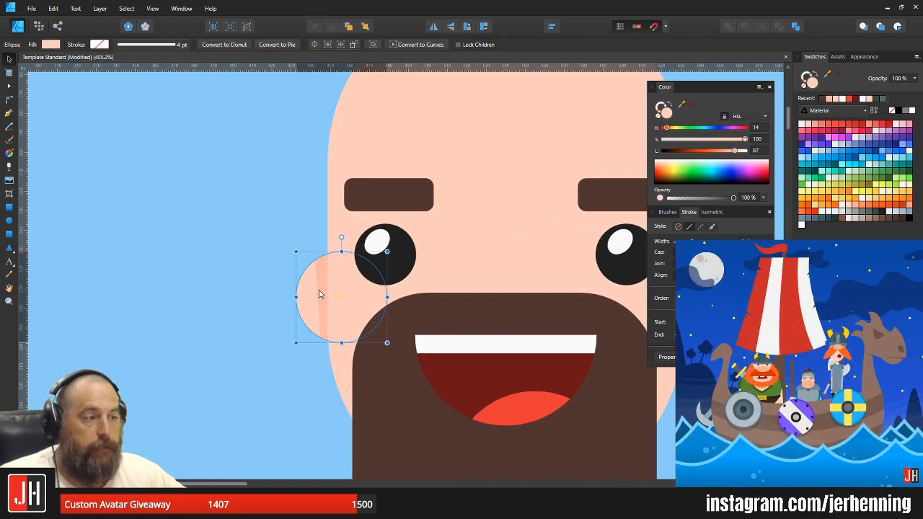
pyautogui.hscroll(3, 461, 292)
pyautogui.keyDown('shift'); pyautogui.click(605, 291); pyautogui.keyUp('shift')
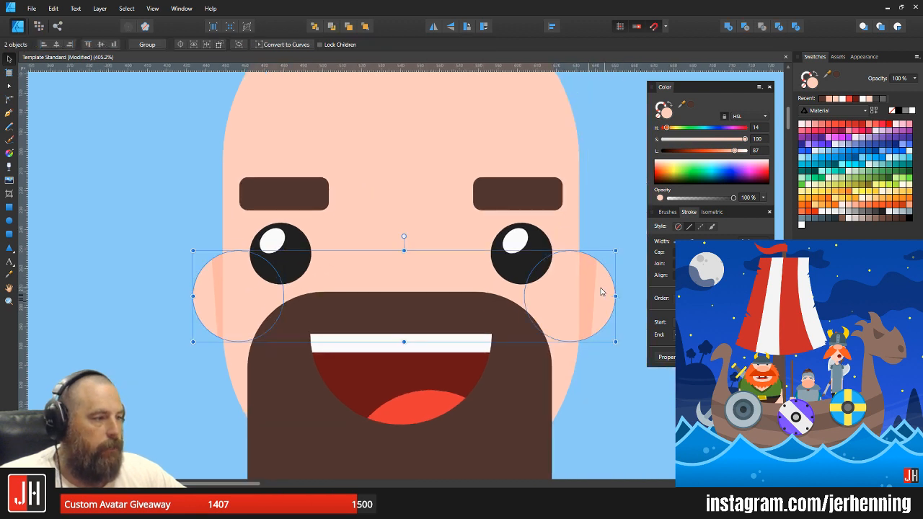
pyautogui.moveTo(602, 291); pyautogui.dragTo(599, 293)
pyautogui.scroll(-4, 552, 310)
pyautogui.click(577, 355)
pyautogui.moveTo(577, 357); pyautogui.dragTo(495, 339)
pyautogui.scroll(2, 458, 340)
pyautogui.hotkey('ctrl', 's')
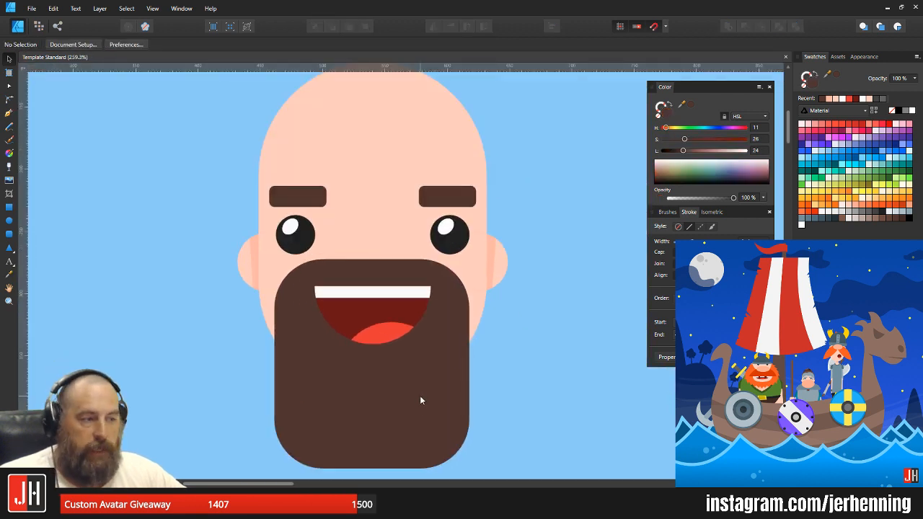
pyautogui.click(422, 398)
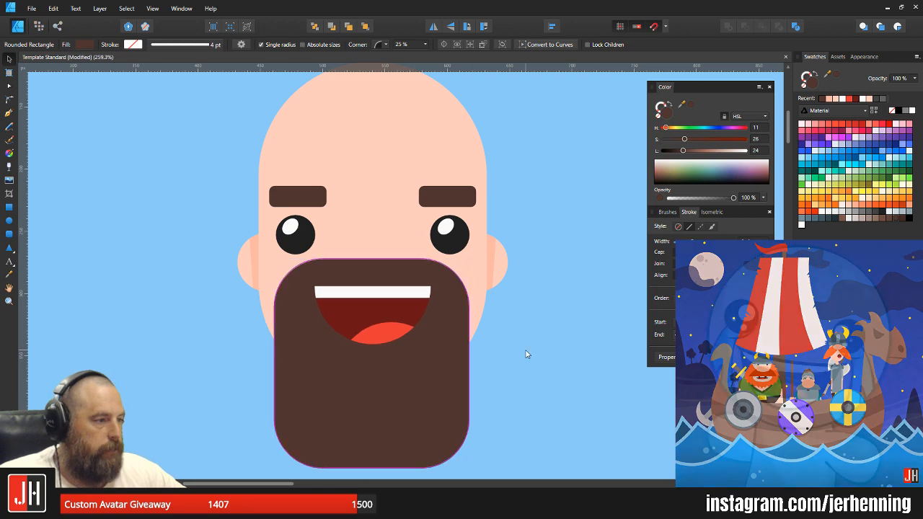
pyautogui.click(527, 354)
pyautogui.scroll(-1, 483, 289)
pyautogui.moveTo(484, 251); pyautogui.dragTo(474, 261)
pyautogui.scroll(3, 411, 253)
pyautogui.moveTo(415, 259); pyautogui.dragTo(396, 304)
pyautogui.scroll(-5, 391, 302)
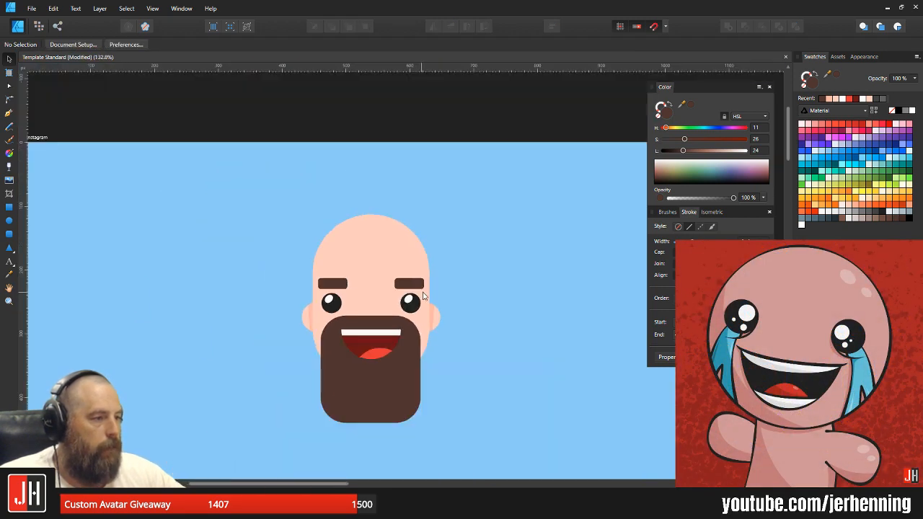
pyautogui.scroll(2, 349, 295)
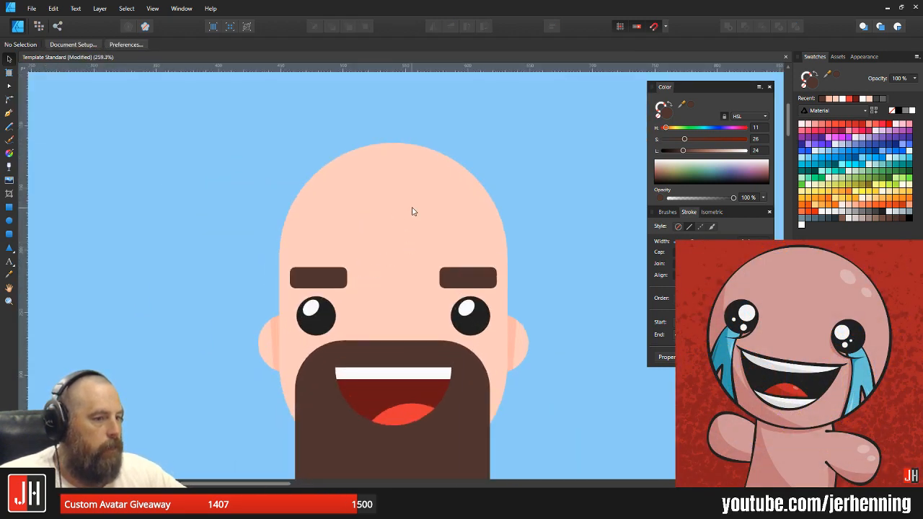
pyautogui.moveTo(412, 211); pyautogui.dragTo(386, 230)
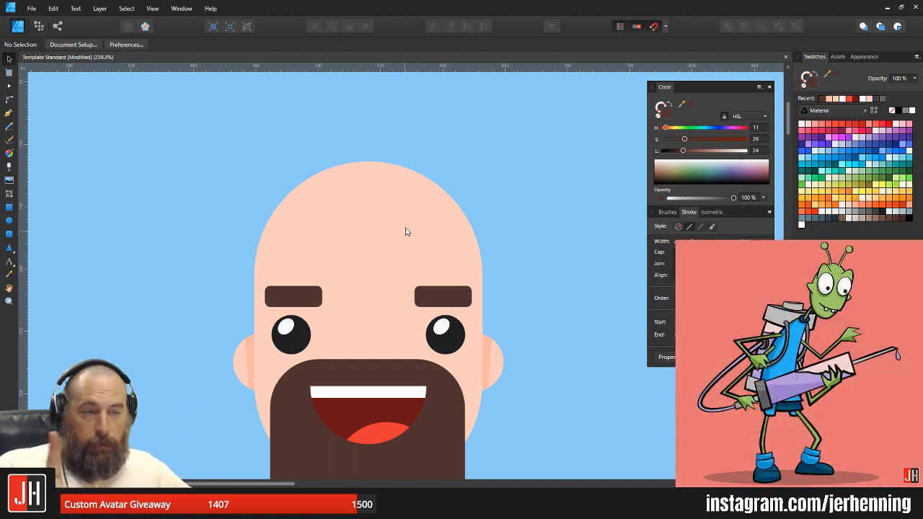
# - Create a new 3000 × 3000 px web document with a transparent background
pyautogui.click(32, 8)
pyautogui.click(29, 22)
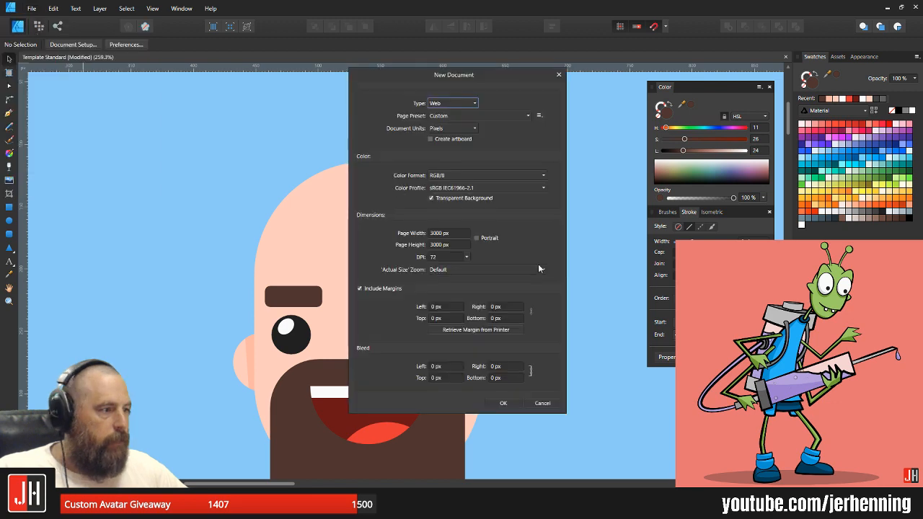
pyautogui.click(503, 403)
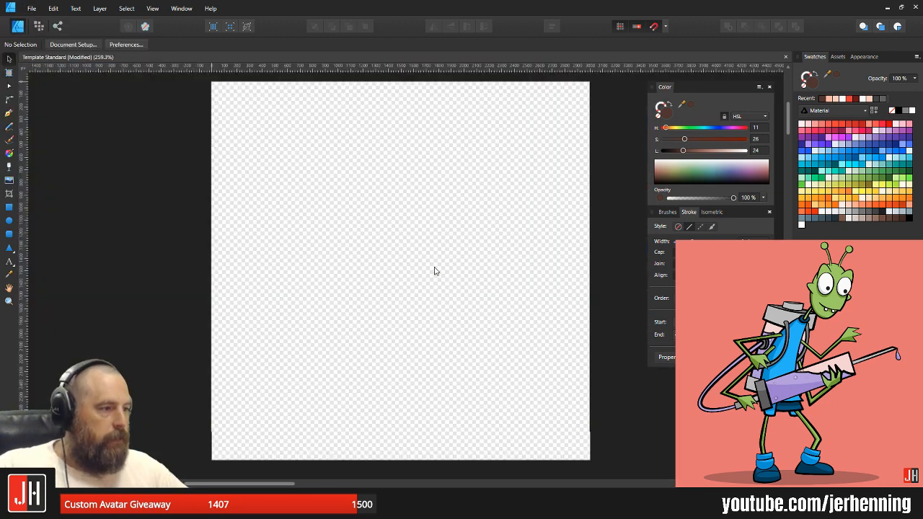
# - Draw a circle, scale it down, centre it on the page and fill it with purple
pyautogui.click(9, 220)
pyautogui.moveTo(308, 163); pyautogui.dragTo(532, 383)
pyautogui.press('v')
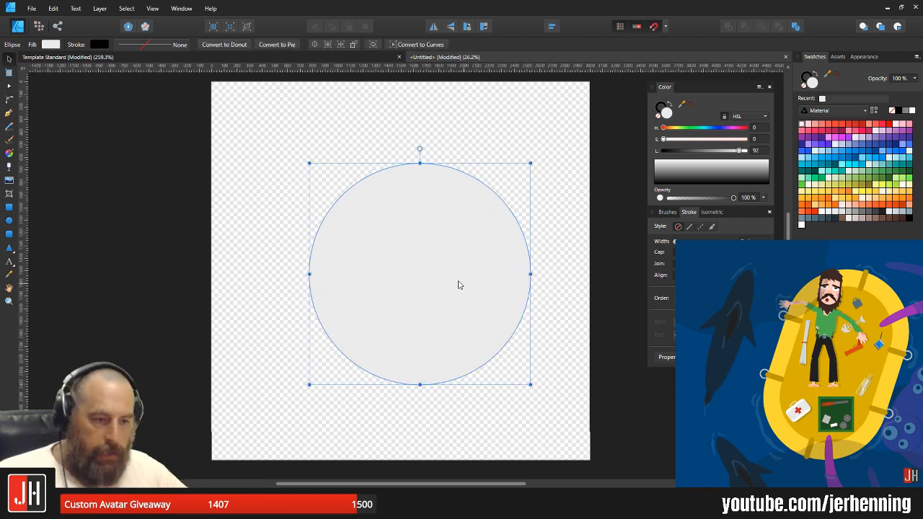
pyautogui.moveTo(532, 162); pyautogui.dragTo(465, 229)
pyautogui.moveTo(408, 283); pyautogui.dragTo(418, 248)
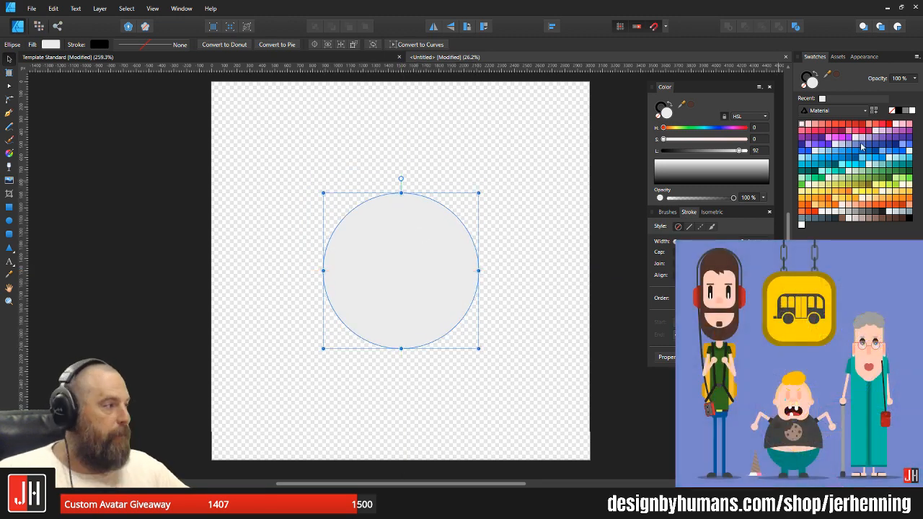
pyautogui.click(909, 132)
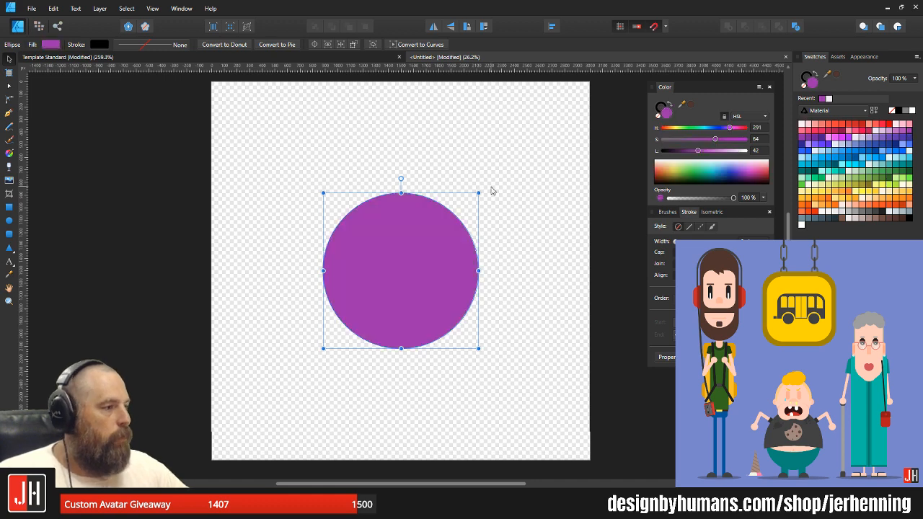
pyautogui.click(490, 217)
# - Resize the purple circle and reshape its outline with nodes into a blob with a tall rounded peak
pyautogui.scroll(1, 480, 261)
pyautogui.click(406, 259)
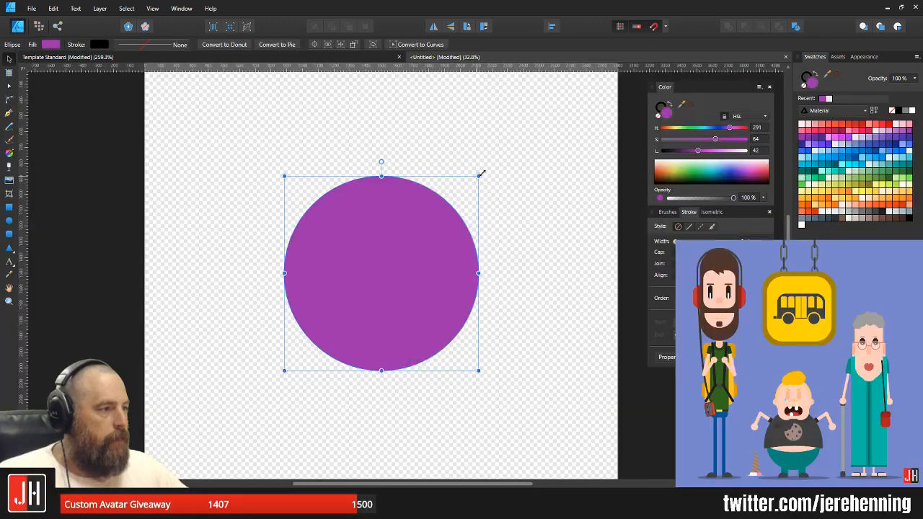
pyautogui.moveTo(478, 176); pyautogui.dragTo(440, 206)
pyautogui.press('a')
pyautogui.moveTo(307, 171); pyautogui.dragTo(323, 253)
pyautogui.press('v')
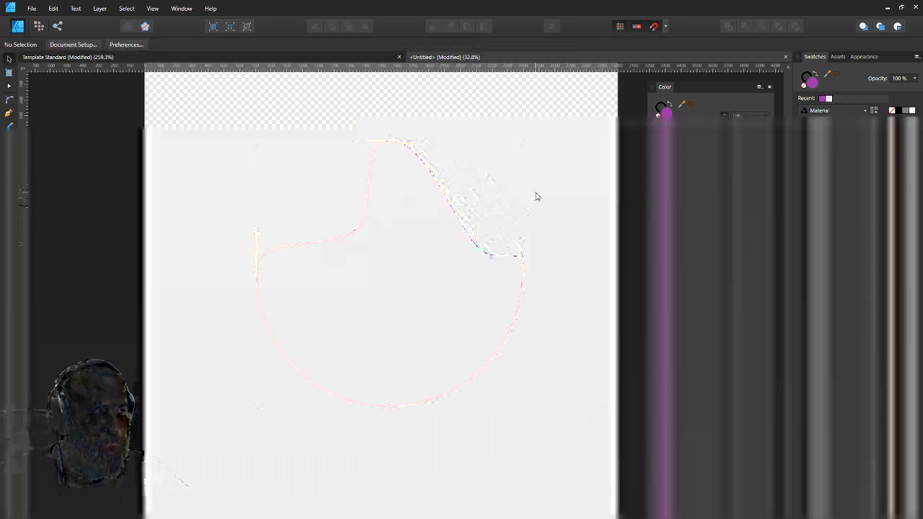
# - Paint grainy shading inside the blob's right edge with a 300 px brush in the purple darkened to lightness 35
pyautogui.click(39, 27)
pyautogui.click(10, 167)
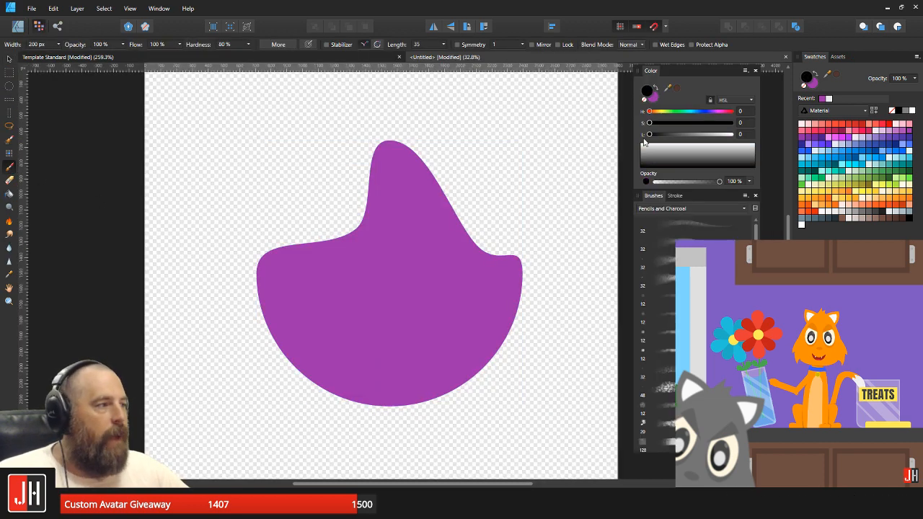
pyautogui.moveTo(684, 136); pyautogui.dragTo(679, 137)
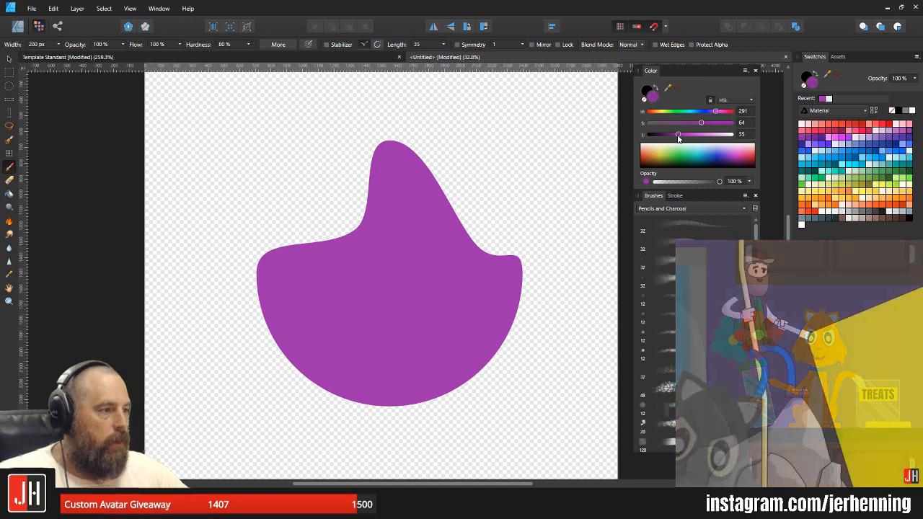
pyautogui.moveTo(502, 318); pyautogui.dragTo(505, 318)
pyautogui.press('v')
pyautogui.click(475, 299)
pyautogui.press('b')
pyautogui.moveTo(493, 268)
pyautogui.mouseDown()
pyautogui.moveTo(473, 367)
pyautogui.moveTo(503, 277)
pyautogui.moveTo(442, 367)
pyautogui.moveTo(488, 139)
pyautogui.moveTo(549, 194)
pyautogui.moveTo(559, 225)
pyautogui.moveTo(532, 199)
pyautogui.moveTo(516, 210)
pyautogui.moveTo(504, 300)
pyautogui.moveTo(501, 232)
pyautogui.moveTo(514, 257)
pyautogui.mouseUp()
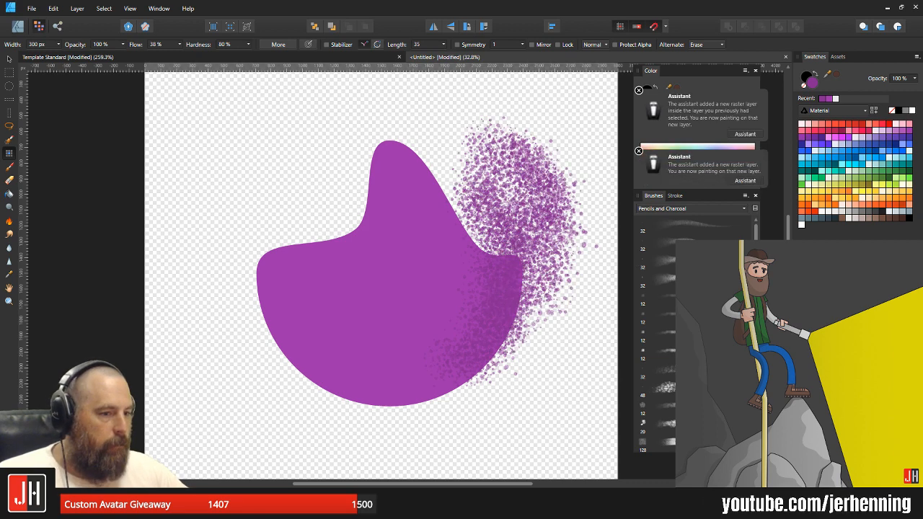
pyautogui.hotkey('ctrl', 'z')
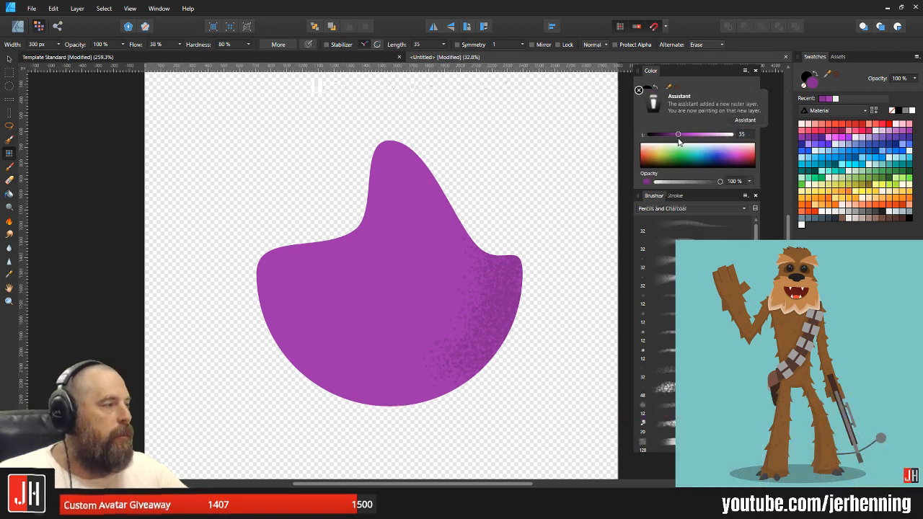
# - Darken the brush colour to lightness 31 and paint grainy shading along the blob's left and lower edges
pyautogui.moveTo(678, 135); pyautogui.dragTo(677, 136)
pyautogui.moveTo(289, 262)
pyautogui.mouseDown()
pyautogui.moveTo(319, 374)
pyautogui.moveTo(343, 372)
pyautogui.moveTo(279, 347)
pyautogui.moveTo(295, 337)
pyautogui.moveTo(387, 393)
pyautogui.moveTo(280, 292)
pyautogui.moveTo(324, 226)
pyautogui.moveTo(277, 287)
pyautogui.moveTo(292, 230)
pyautogui.moveTo(391, 360)
pyautogui.moveTo(322, 353)
pyautogui.moveTo(425, 393)
pyautogui.moveTo(458, 381)
pyautogui.moveTo(490, 322)
pyautogui.moveTo(294, 282)
pyautogui.moveTo(361, 360)
pyautogui.moveTo(416, 371)
pyautogui.mouseUp()
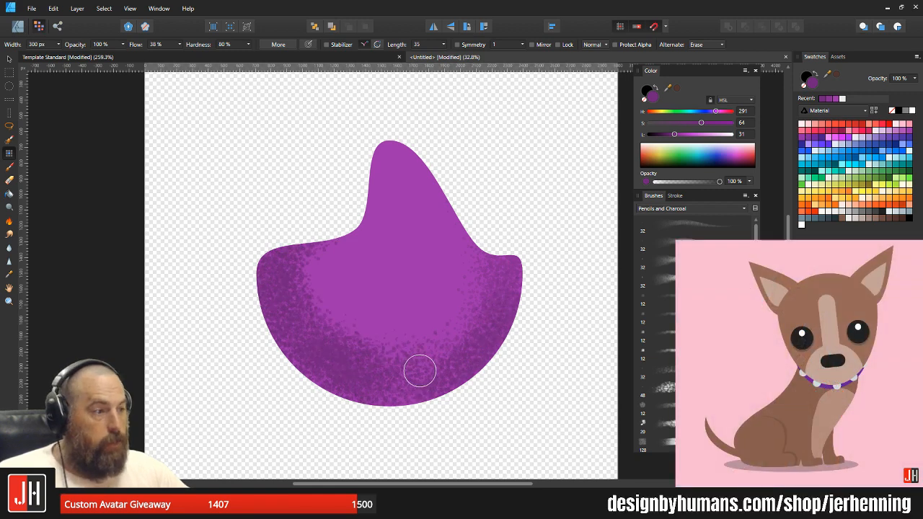
pyautogui.scroll(-1, 298, 268)
# - Enlarge the textured blob as a vector shape and pull a new node on its lower-right edge inward
pyautogui.click(19, 27)
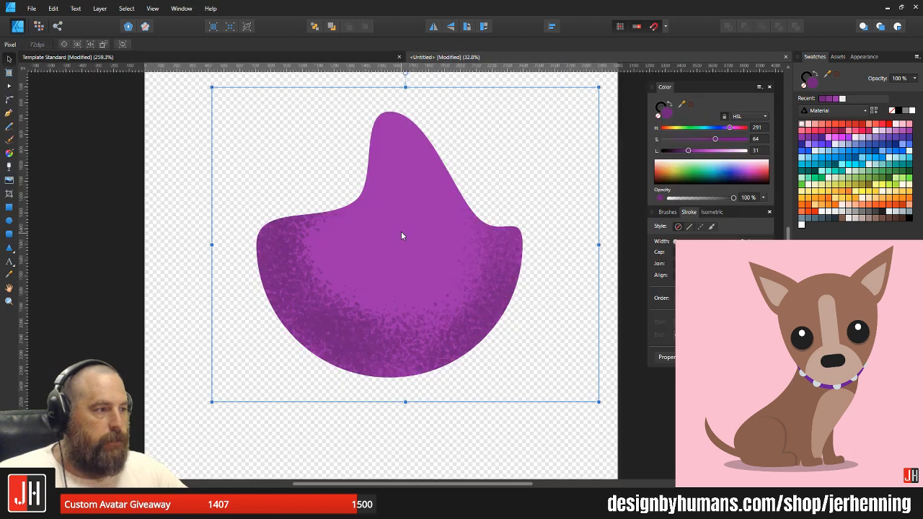
pyautogui.moveTo(518, 113); pyautogui.dragTo(564, 68)
pyautogui.press('a')
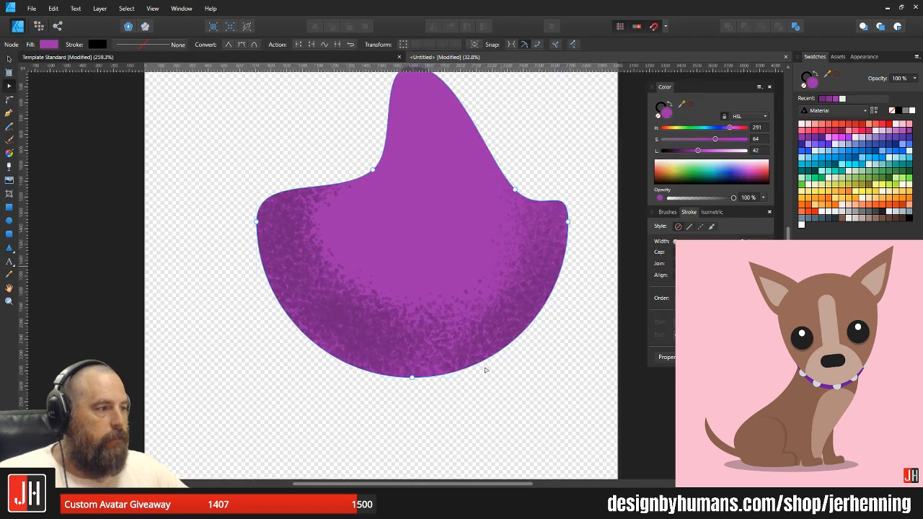
pyautogui.click(475, 360)
pyautogui.moveTo(475, 361); pyautogui.dragTo(465, 304)
pyautogui.press('v')
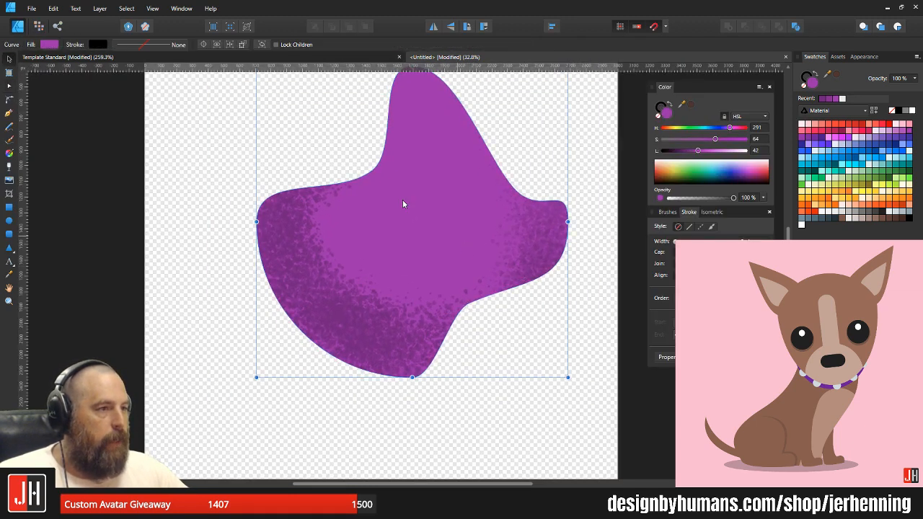
# - Close the untitled practice document without saving it and return to the avatar template
pyautogui.click(39, 28)
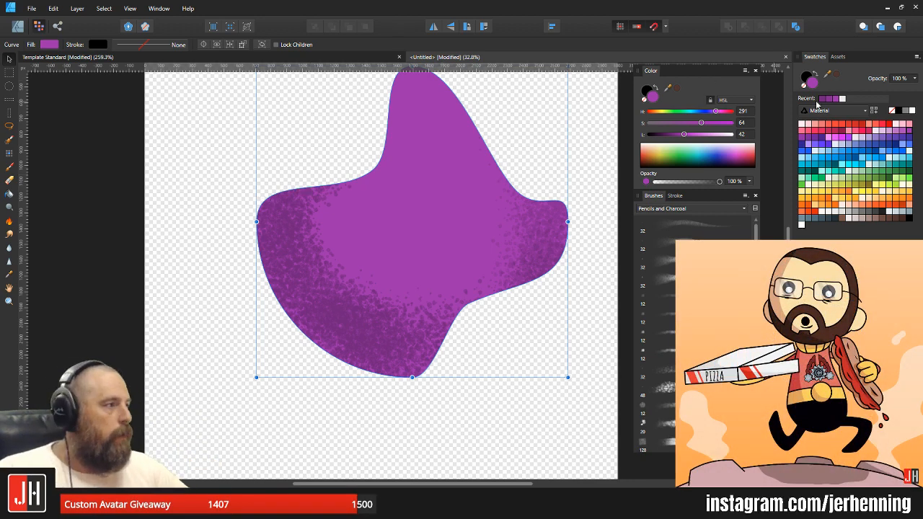
pyautogui.click(786, 57)
pyautogui.click(470, 233)
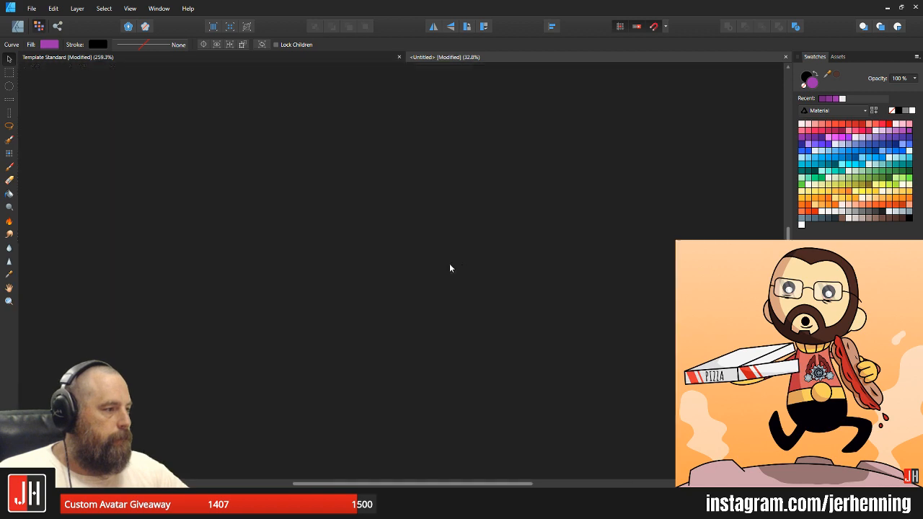
pyautogui.moveTo(497, 220); pyautogui.dragTo(466, 229)
pyautogui.scroll(-4, 463, 233)
pyautogui.scroll(3, 436, 328)
pyautogui.moveTo(454, 326); pyautogui.dragTo(449, 257)
pyautogui.scroll(-2, 461, 254)
pyautogui.moveTo(264, 109); pyautogui.dragTo(514, 391)
pyautogui.click(489, 249)
# - Draw a wide brown rounded rectangle for the body across the lower beard, extending well past both sides of the head
pyautogui.scroll(1, 448, 345)
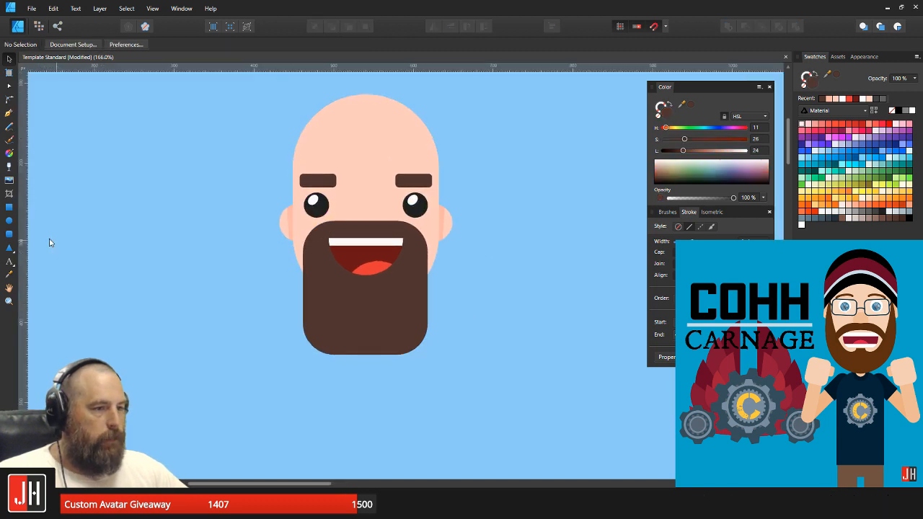
pyautogui.click(9, 234)
pyautogui.moveTo(219, 281); pyautogui.dragTo(572, 413)
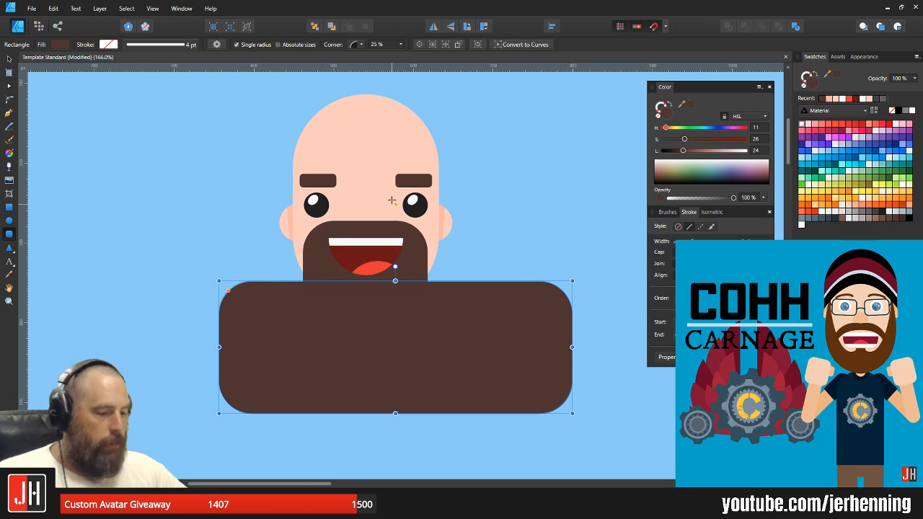
# - Give the body rectangle the head's skin colour, place it behind the beard, and make it slightly smaller and higher
pyautogui.moveTo(381, 154); pyautogui.dragTo(375, 141)
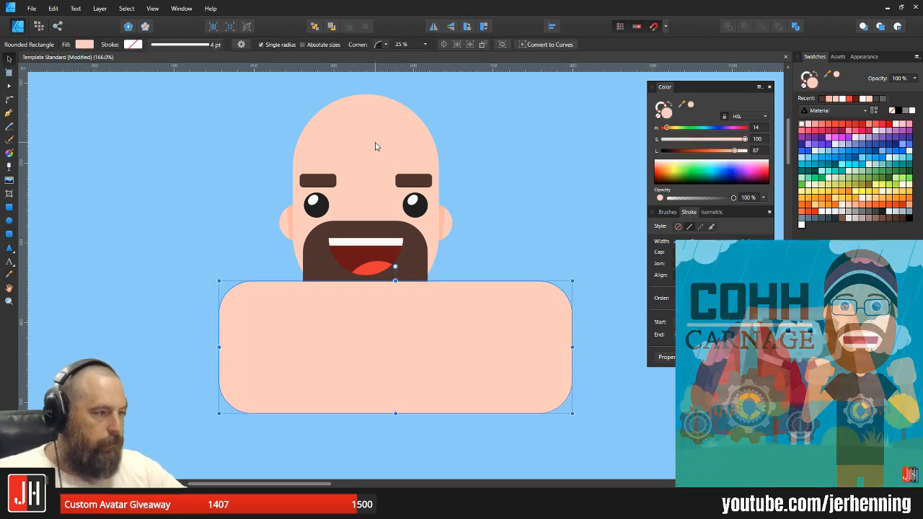
pyautogui.hotkey('ctrl', '[')
pyautogui.moveTo(470, 324); pyautogui.dragTo(435, 313)
pyautogui.moveTo(542, 405); pyautogui.dragTo(512, 394)
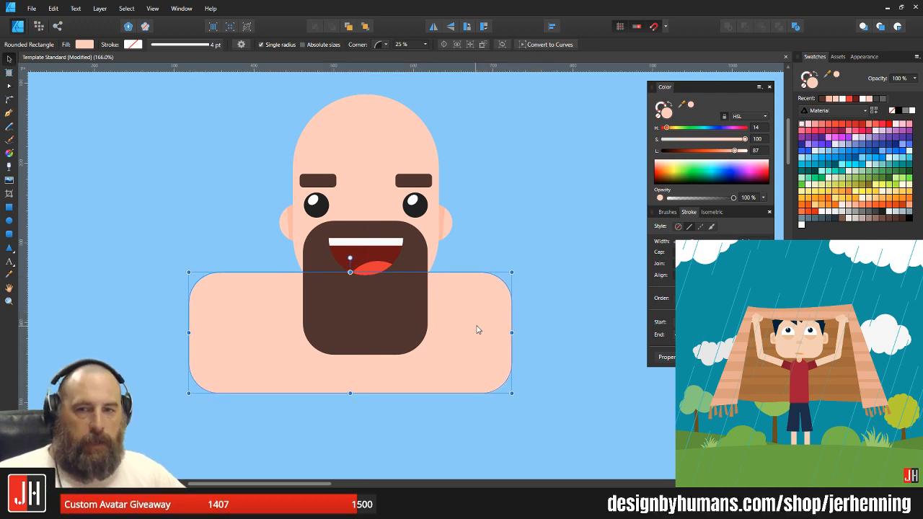
# - Centre the body shape horizontally under the head and nudge it up slightly
pyautogui.moveTo(467, 311)
pyautogui.mouseDown()
pyautogui.moveTo(488, 315)
pyautogui.moveTo(482, 308)
pyautogui.mouseUp()
pyautogui.click(469, 272)
pyautogui.scroll(-5, 470, 272)
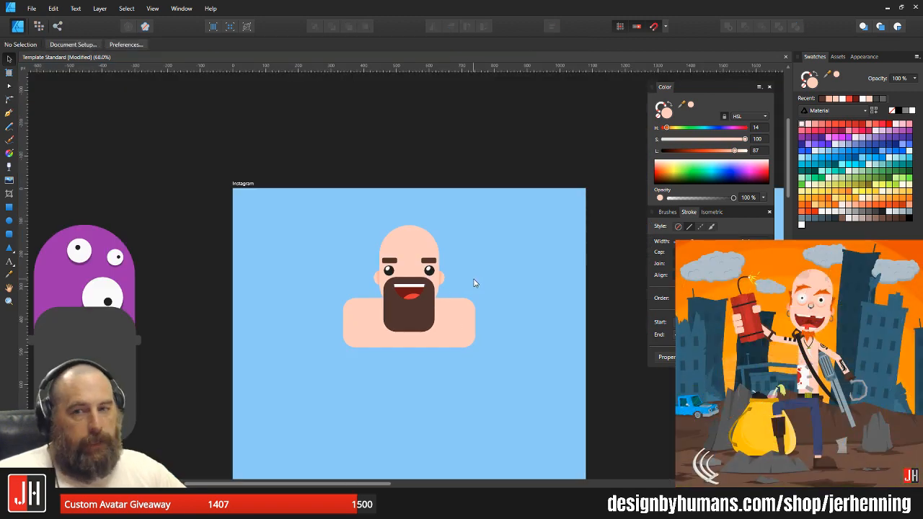
pyautogui.scroll(3, 472, 291)
pyautogui.click(467, 256)
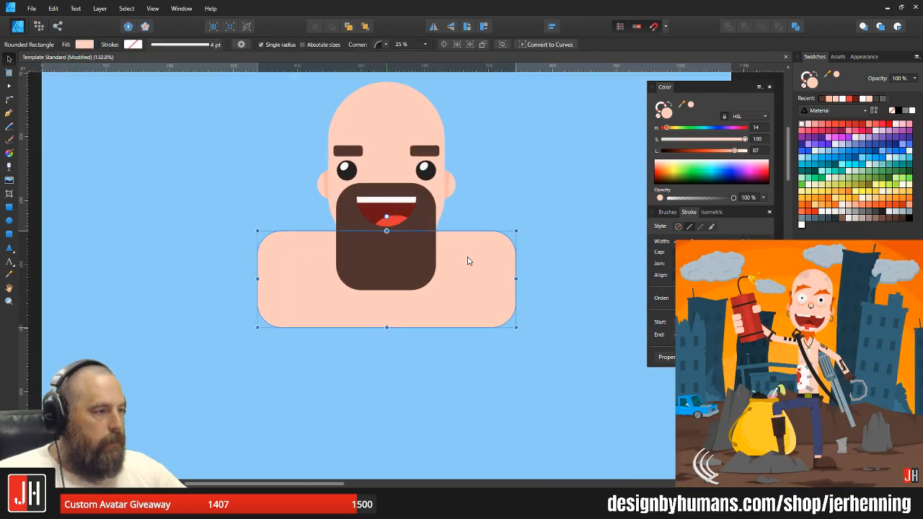
pyautogui.click(480, 215)
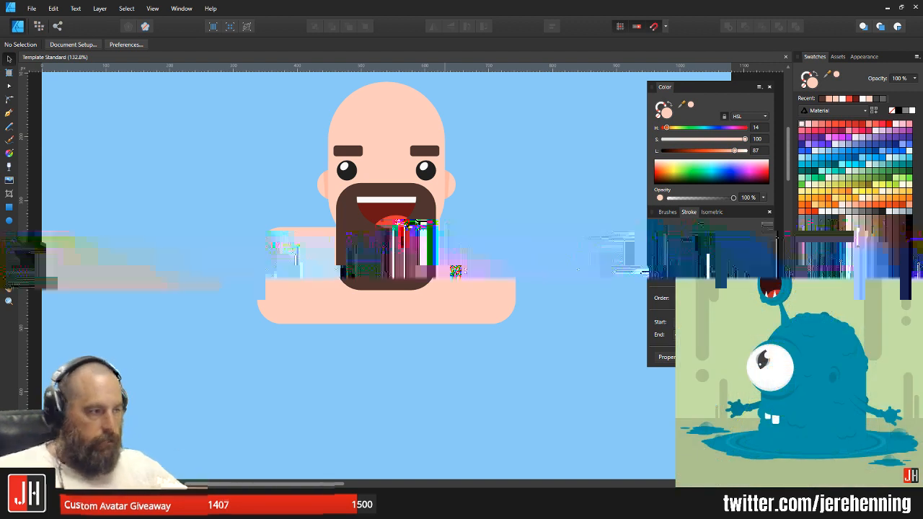
# - Round the body rectangle's corners fully so it becomes a pill shape, and save the document
pyautogui.click(466, 260)
pyautogui.press('c')
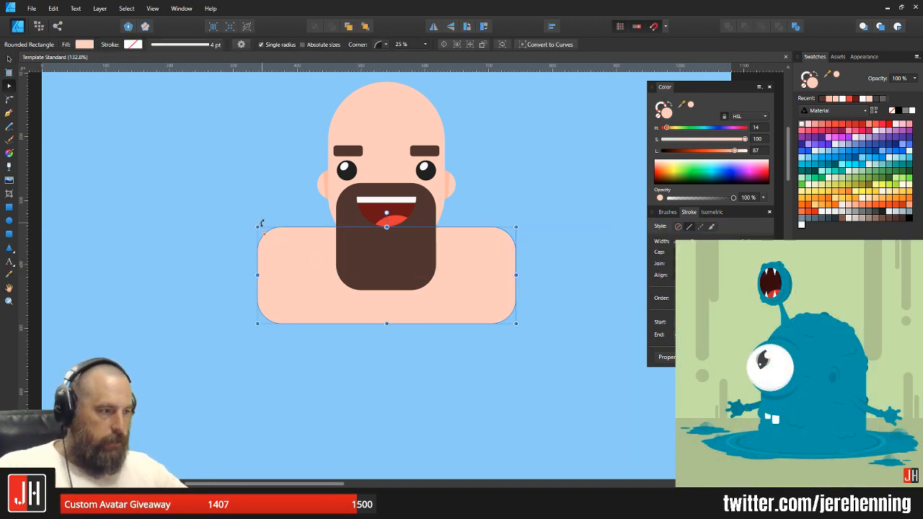
pyautogui.moveTo(265, 233); pyautogui.dragTo(532, 220)
pyautogui.moveTo(486, 242); pyautogui.dragTo(419, 258)
pyautogui.click(502, 201)
pyautogui.hotkey('ctrl', 's')
# - Reduce the body pill's height slightly from its lower edge
pyautogui.scroll(-2, 435, 246)
pyautogui.scroll(1, 418, 283)
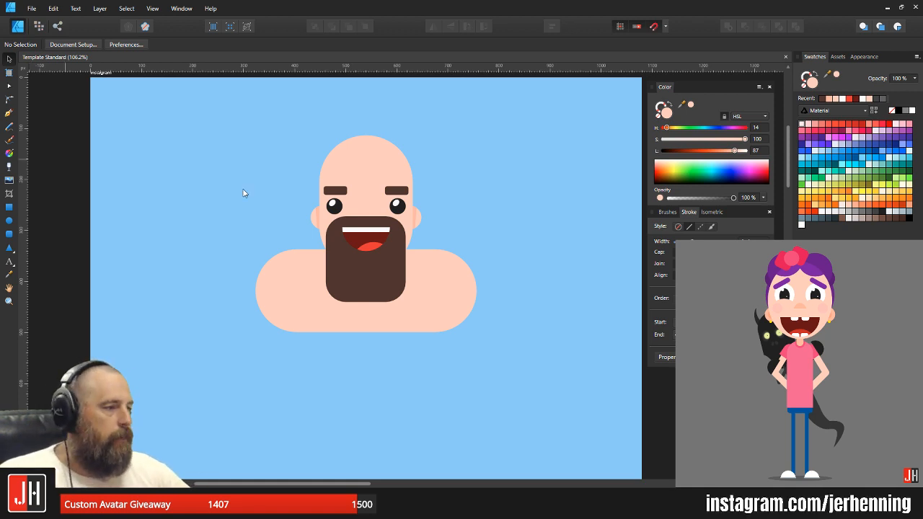
pyautogui.click(440, 286)
pyautogui.moveTo(365, 332); pyautogui.dragTo(366, 325)
pyautogui.click(530, 237)
# - Draw a large skin-coloured circle over the body and duplicate it twice into a vertical stack of three overlapping circles
pyautogui.moveTo(530, 237); pyautogui.dragTo(528, 108)
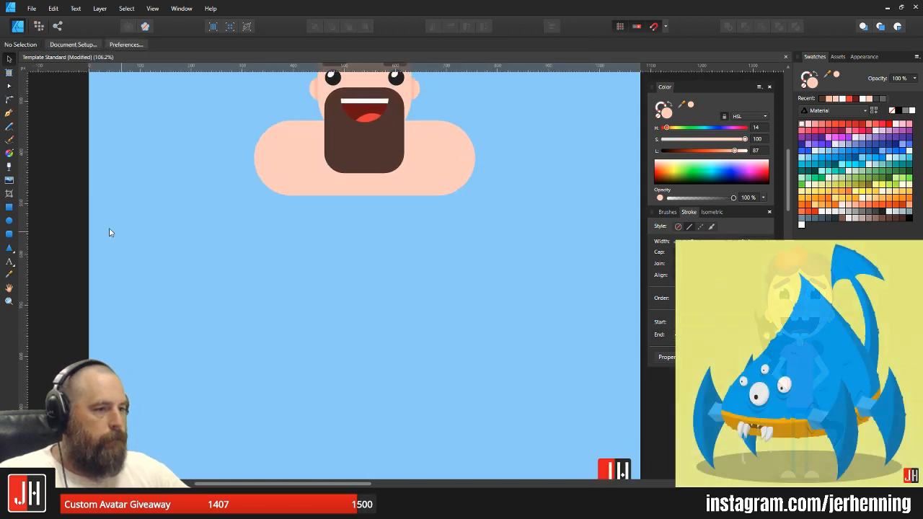
pyautogui.click(11, 222)
pyautogui.moveTo(264, 244)
pyautogui.mouseDown()
pyautogui.moveTo(400, 380)
pyautogui.moveTo(522, 465)
pyautogui.mouseUp()
pyautogui.press('v')
pyautogui.moveTo(405, 348)
pyautogui.mouseDown()
pyautogui.moveTo(408, 161)
pyautogui.moveTo(422, 485)
pyautogui.mouseUp()
pyautogui.scroll(-3, 421, 434)
pyautogui.moveTo(421, 425); pyautogui.dragTo(423, 447)
pyautogui.keyDown('shift'); pyautogui.click(423, 290); pyautogui.keyUp('shift')
pyautogui.moveTo(423, 299); pyautogui.dragTo(423, 300)
pyautogui.keyDown('shift'); pyautogui.click(425, 387); pyautogui.keyUp('shift')
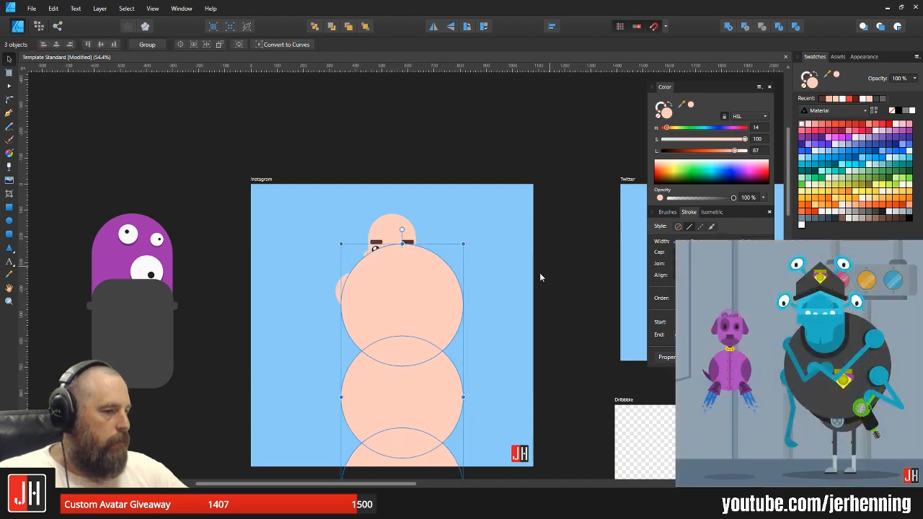
# - Adjust the spacing of the upper and lower circles so both overlap the middle circle by similar amounts
pyautogui.click(422, 302)
pyautogui.moveTo(426, 288); pyautogui.dragTo(428, 304)
pyautogui.keyDown('shift'); pyautogui.click(434, 455); pyautogui.keyUp('shift')
pyautogui.moveTo(435, 455); pyautogui.dragTo(436, 446)
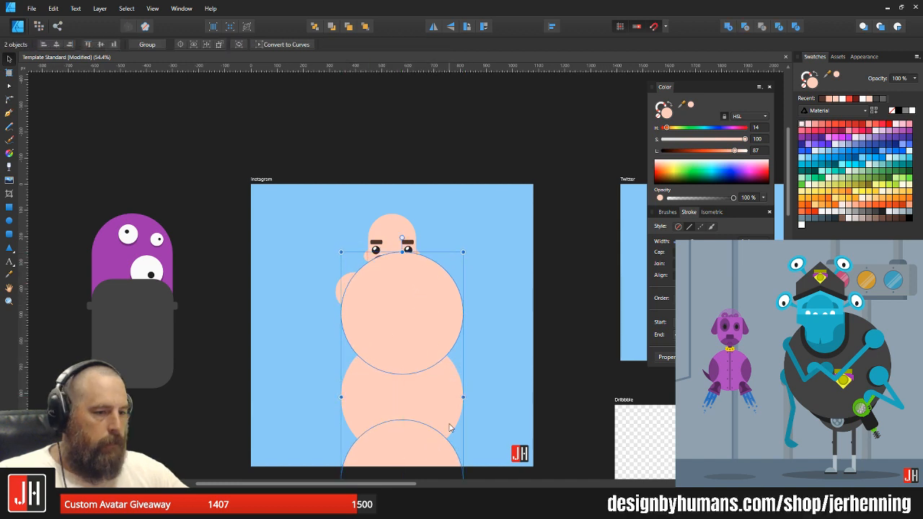
pyautogui.click(493, 366)
pyautogui.click(440, 349)
pyautogui.keyDown('shift'); pyautogui.click(432, 462); pyautogui.keyUp('shift')
pyautogui.click(537, 244)
pyautogui.click(417, 313)
pyautogui.moveTo(417, 313); pyautogui.dragTo(419, 304)
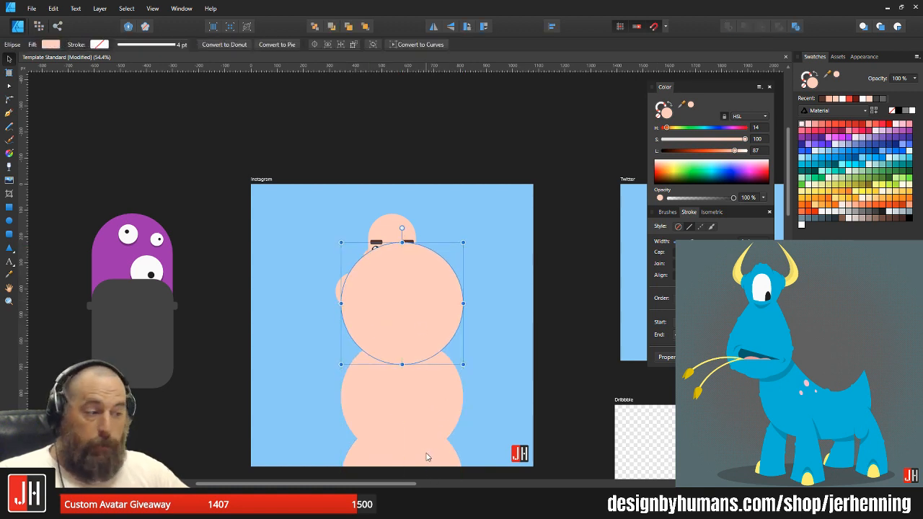
pyautogui.keyDown('shift'); pyautogui.click(422, 457); pyautogui.keyUp('shift')
pyautogui.moveTo(420, 455)
pyautogui.mouseDown()
pyautogui.moveTo(420, 442)
pyautogui.moveTo(419, 452)
pyautogui.mouseUp()
pyautogui.click(460, 373)
# - Scale down the stack of three circles together and move it to the right of the head
pyautogui.scroll(-2, 448, 363)
pyautogui.click(431, 379)
pyautogui.click(435, 307)
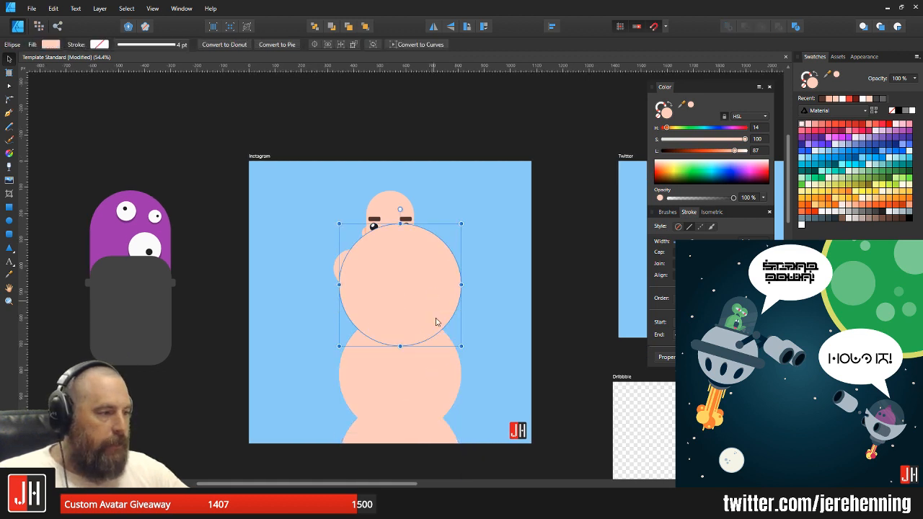
pyautogui.keyDown('shift'); pyautogui.click(440, 440); pyautogui.keyUp('shift')
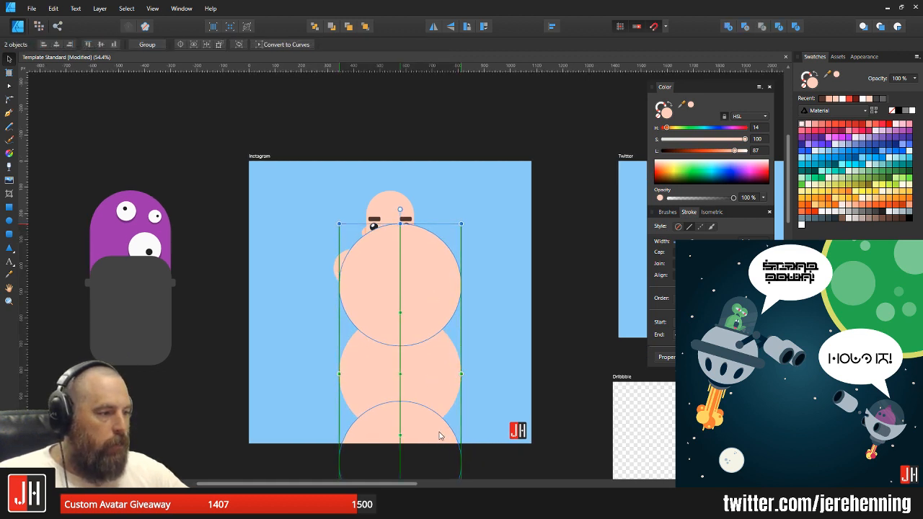
pyautogui.moveTo(423, 308); pyautogui.dragTo(501, 300)
pyautogui.hotkey('ctrl', 'z')
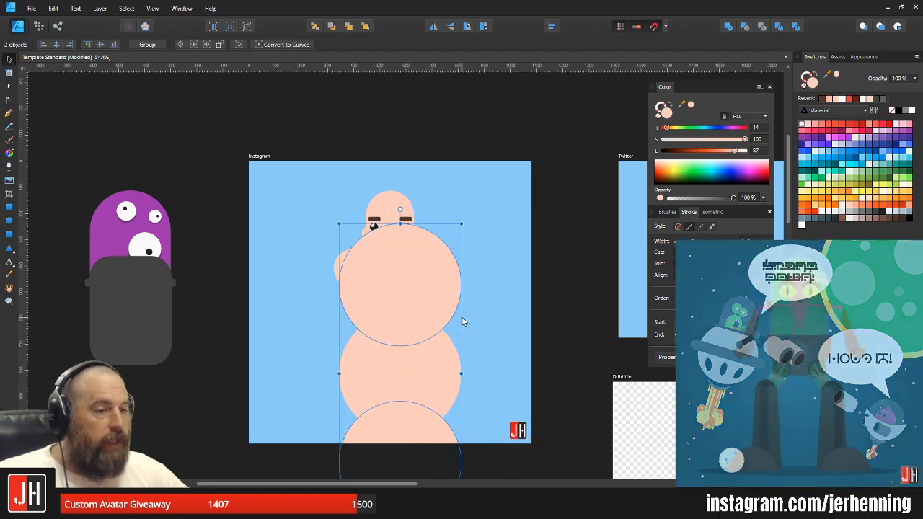
pyautogui.scroll(-1, 476, 347)
pyautogui.keyDown('shift'); pyautogui.click(426, 298); pyautogui.keyUp('shift')
pyautogui.moveTo(427, 299); pyautogui.dragTo(497, 203)
pyautogui.moveTo(538, 114); pyautogui.dragTo(515, 166)
pyautogui.moveTo(476, 218); pyautogui.dragTo(495, 207)
pyautogui.click(554, 231)
# - Subtract the upper and lower circles from the middle circle to form a double-bladed axe head
pyautogui.scroll(3, 513, 261)
pyautogui.click(495, 200)
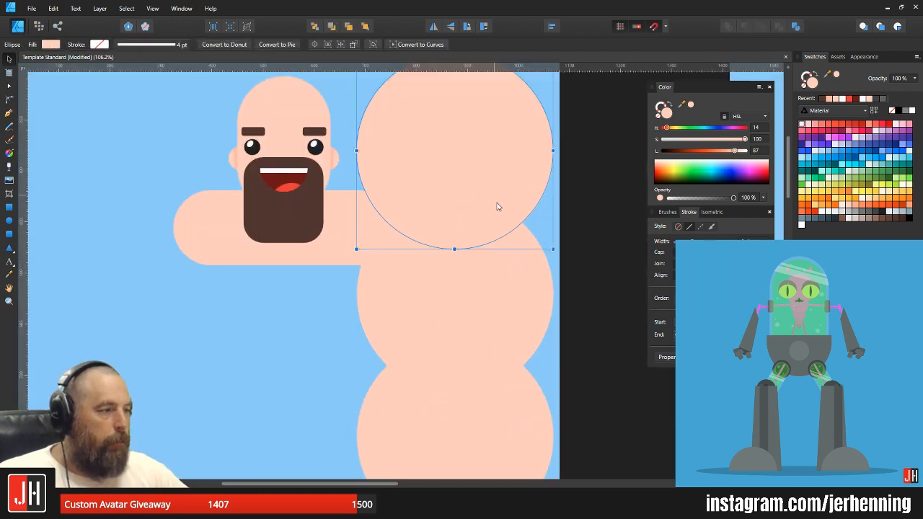
pyautogui.click(505, 306)
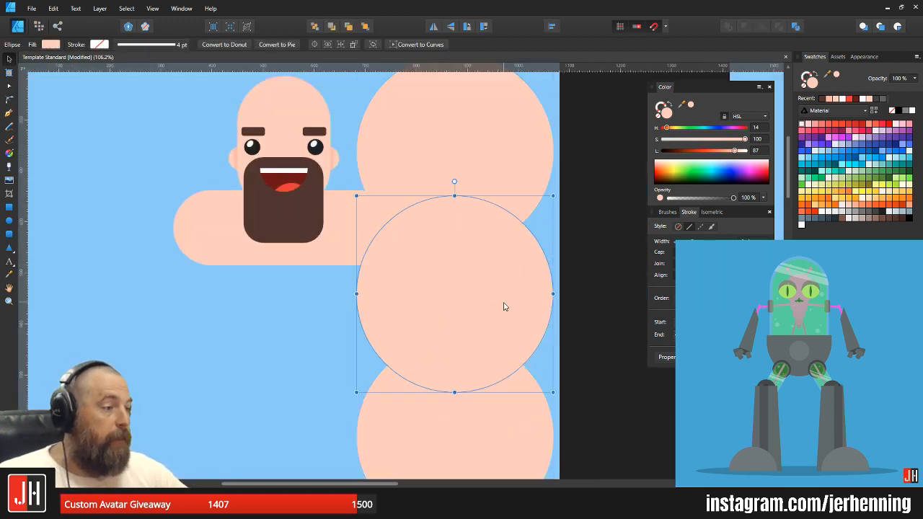
pyautogui.click(488, 143)
pyautogui.keyDown('shift'); pyautogui.click(505, 429); pyautogui.keyUp('shift')
pyautogui.moveTo(455, 198)
pyautogui.mouseDown()
pyautogui.moveTo(457, 185)
pyautogui.moveTo(455, 201)
pyautogui.mouseUp()
pyautogui.scroll(-3, 474, 240)
pyautogui.keyDown('shift'); pyautogui.click(488, 274); pyautogui.keyUp('shift')
pyautogui.click(747, 27)
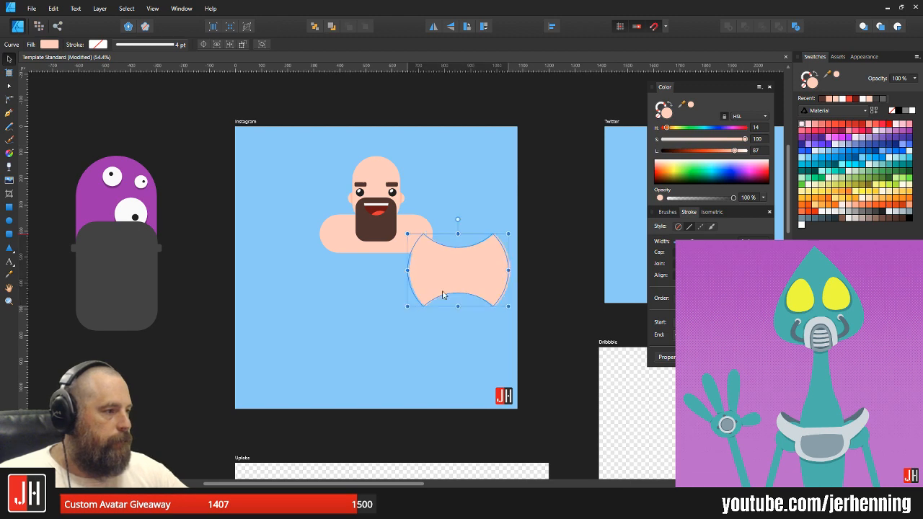
# - Move the axe head below the body, tilt its blades up and down, and fill it with grey of lightness 46
pyautogui.moveTo(455, 283); pyautogui.dragTo(382, 322)
pyautogui.moveTo(376, 280); pyautogui.dragTo(440, 337)
pyautogui.click(877, 215)
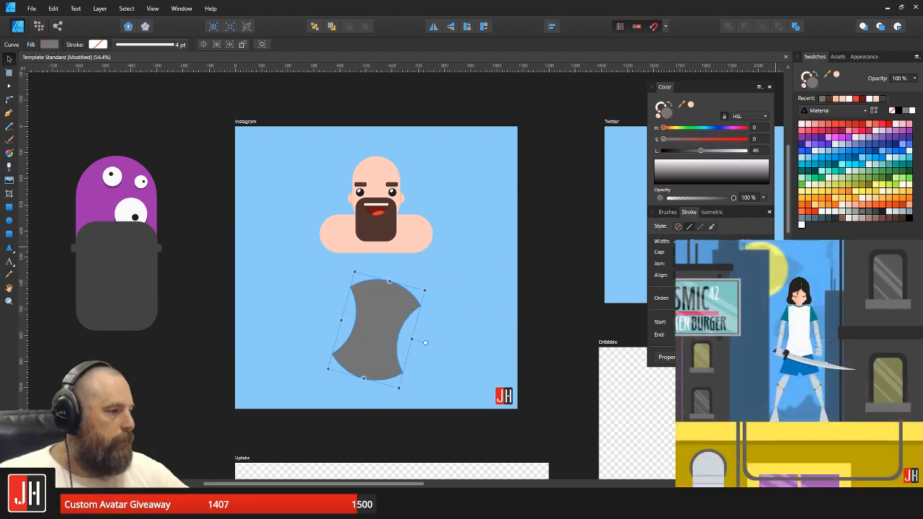
pyautogui.click(469, 311)
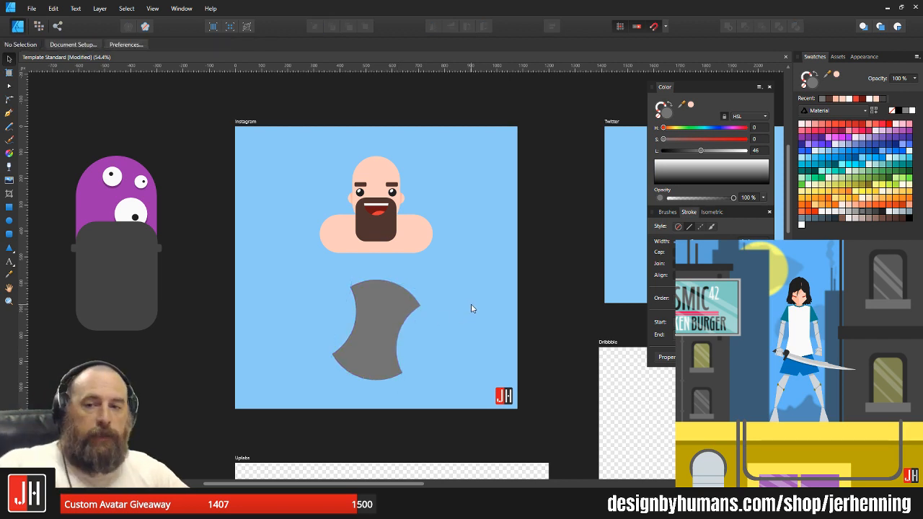
# - Browse the completed 2019 designs folder for a reference file, and close the file browser without opening anything
pyautogui.click(32, 10)
pyautogui.click(44, 54)
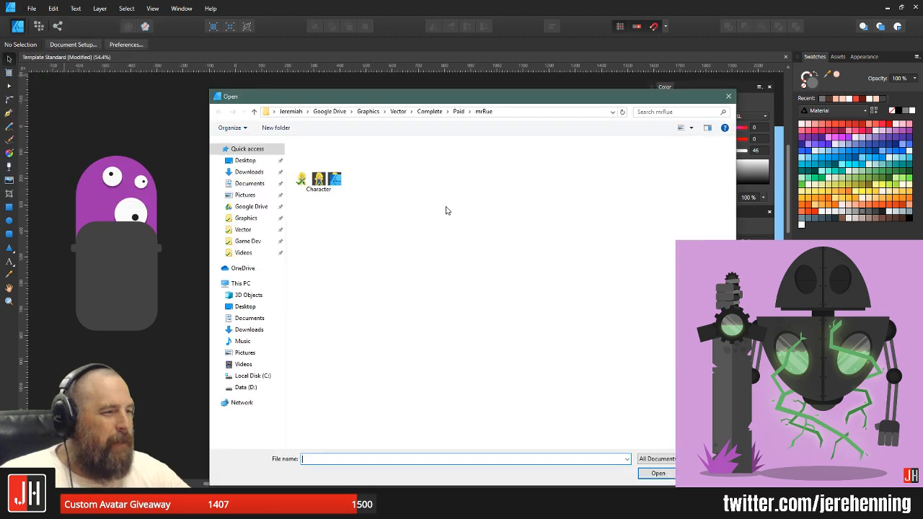
pyautogui.click(430, 112)
pyautogui.doubleClick(428, 168)
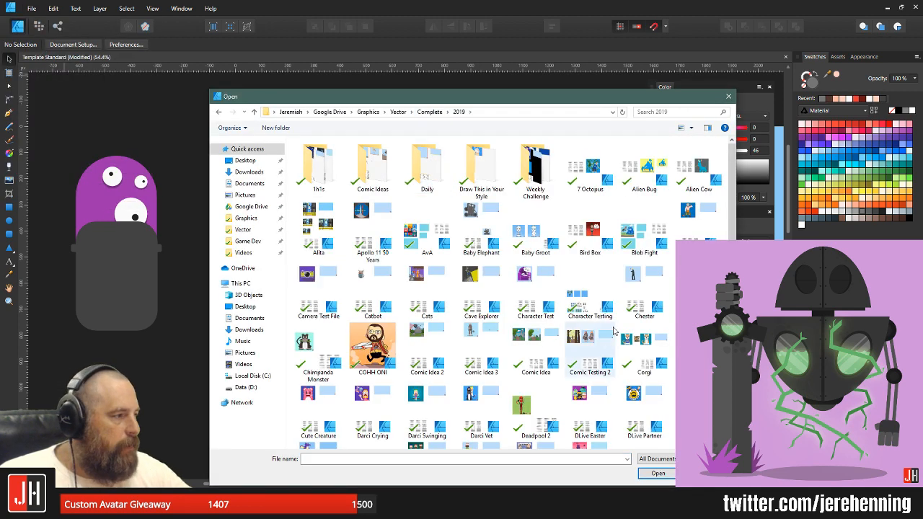
pyautogui.scroll(-5, 611, 332)
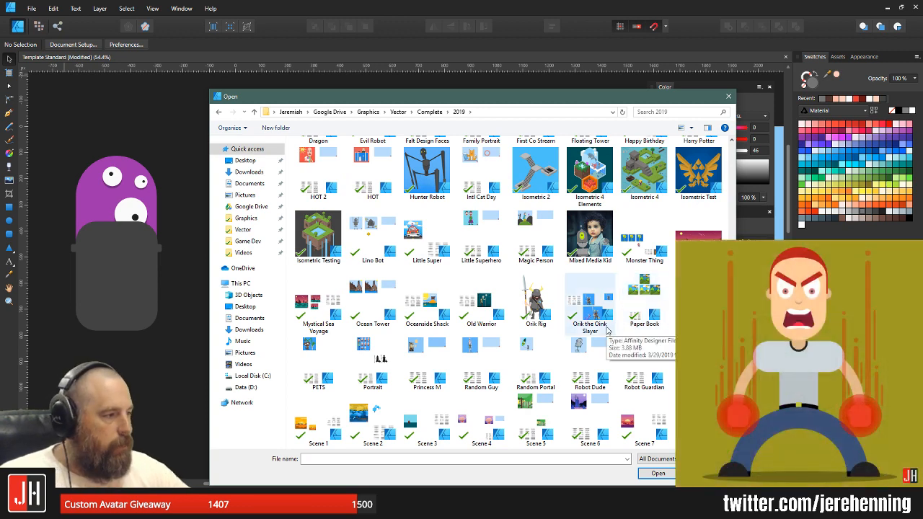
pyautogui.scroll(-3, 607, 330)
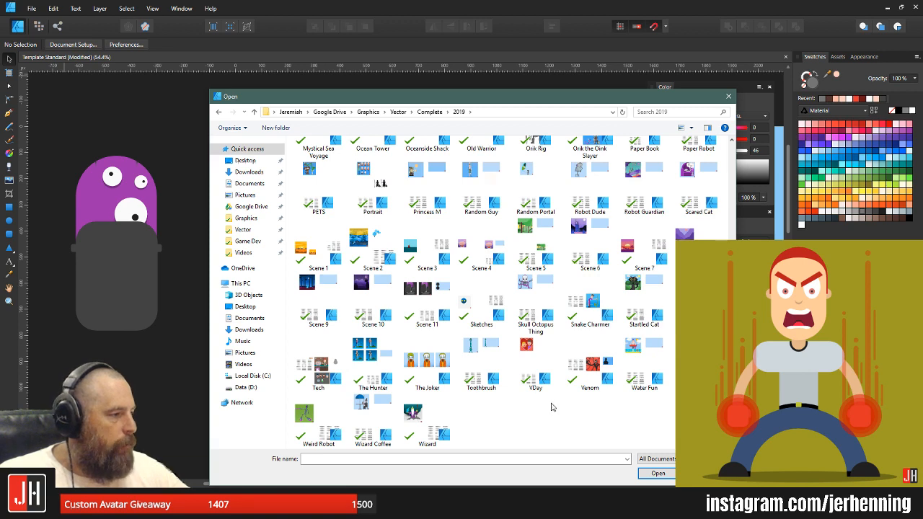
pyautogui.scroll(5, 552, 403)
pyautogui.scroll(3, 552, 402)
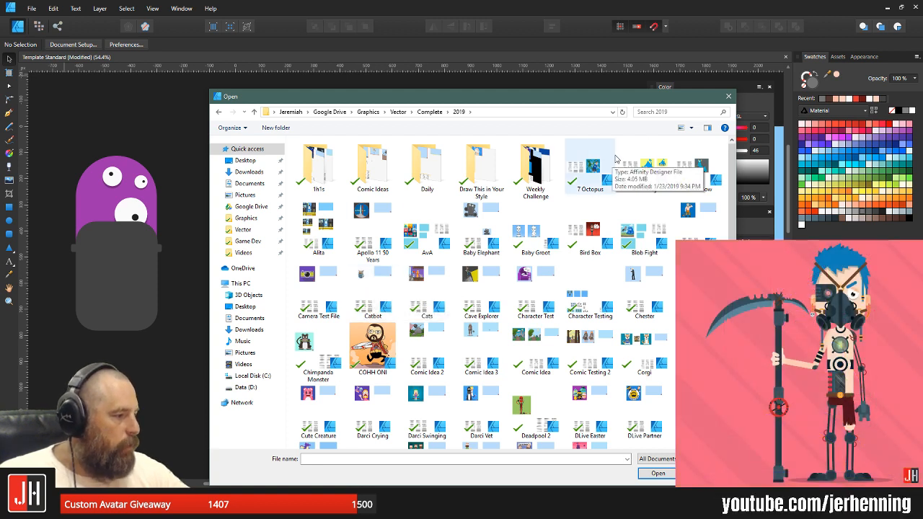
pyautogui.click(729, 99)
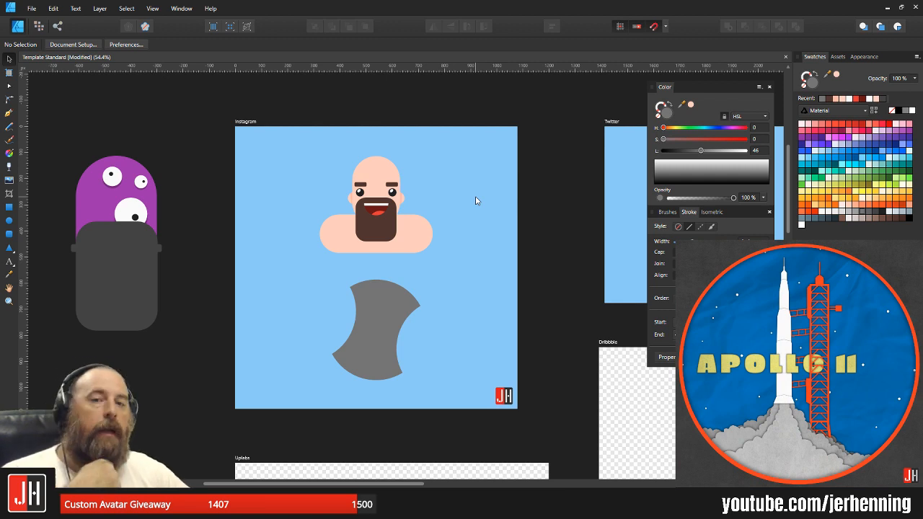
# - Enlarge the axe head slightly, straighten it upright, and move it to the lower-right area of the Instagram artboard
pyautogui.click(388, 329)
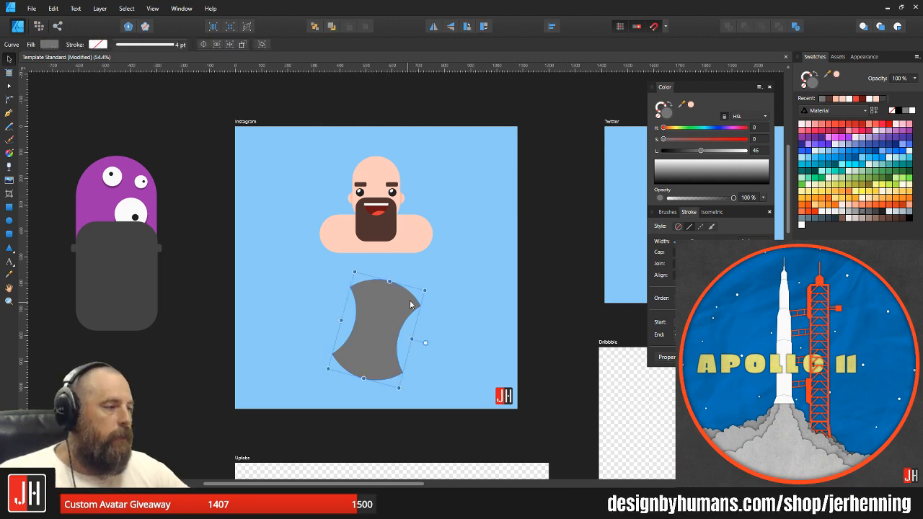
pyautogui.moveTo(424, 290); pyautogui.dragTo(432, 285)
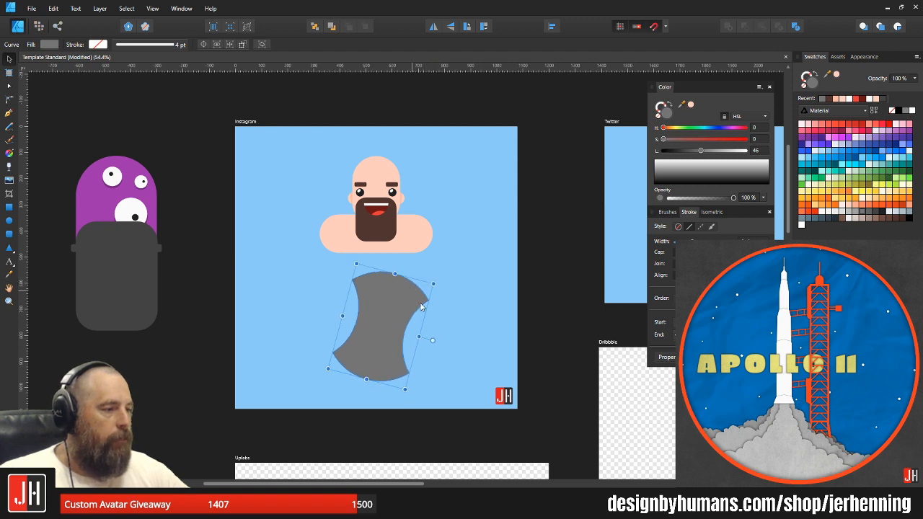
pyautogui.moveTo(433, 340); pyautogui.dragTo(440, 328)
pyautogui.moveTo(407, 310); pyautogui.dragTo(446, 305)
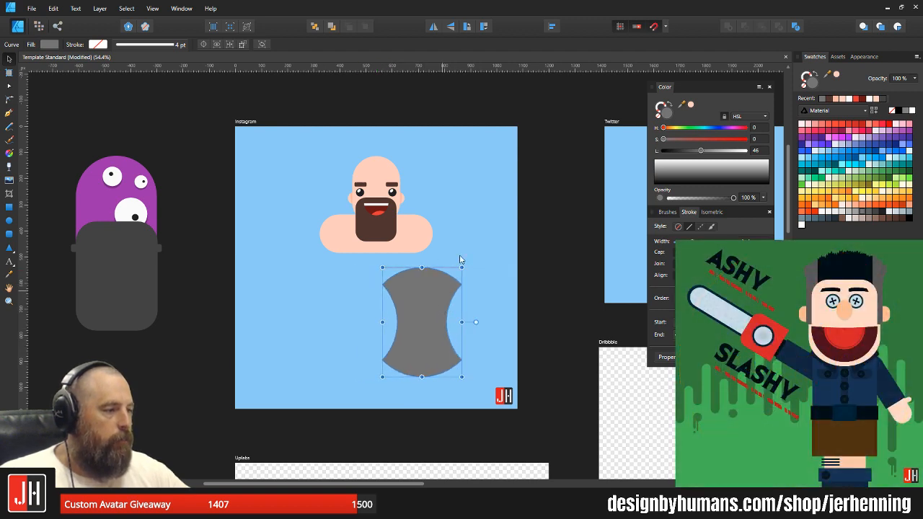
pyautogui.click(469, 236)
# - Draw a long, thin horizontal handle with 50% rounded corners across the middle of the axe head
pyautogui.scroll(2, 412, 313)
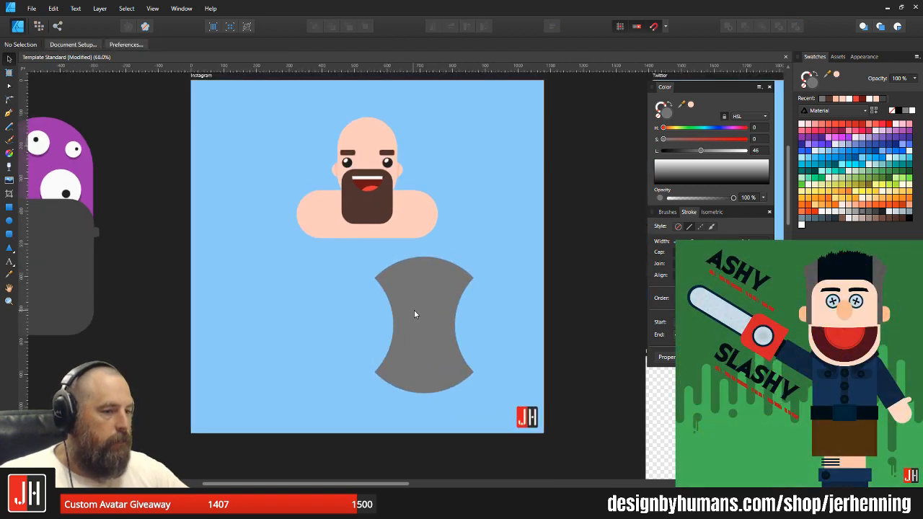
pyautogui.click(9, 233)
pyautogui.moveTo(223, 308); pyautogui.dragTo(525, 318)
pyautogui.scroll(3, 402, 338)
pyautogui.moveTo(122, 294); pyautogui.dragTo(181, 321)
pyautogui.press('v')
pyautogui.moveTo(433, 301); pyautogui.dragTo(407, 318)
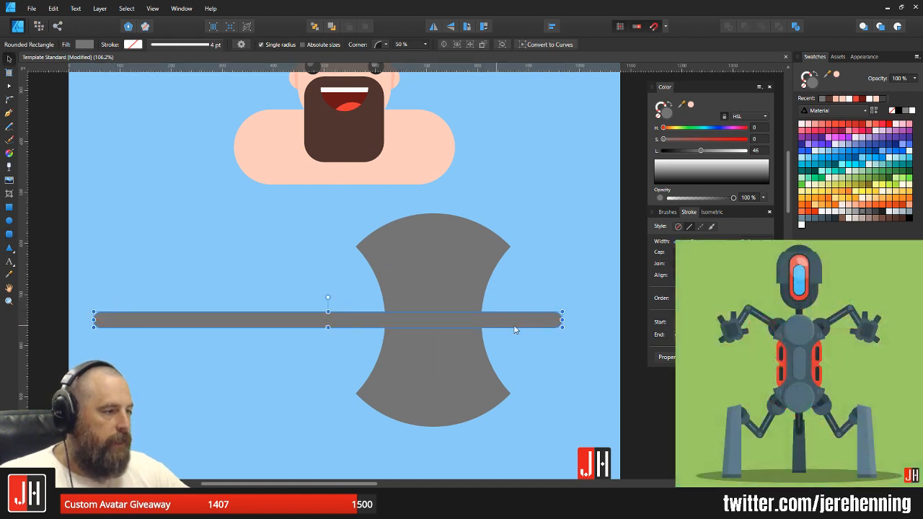
# - Slim the axe handle, shift it left, and fill it with the dark brown of hue 11, saturation 26, lightness 24
pyautogui.moveTo(562, 328); pyautogui.dragTo(554, 326)
pyautogui.moveTo(511, 321); pyautogui.dragTo(495, 321)
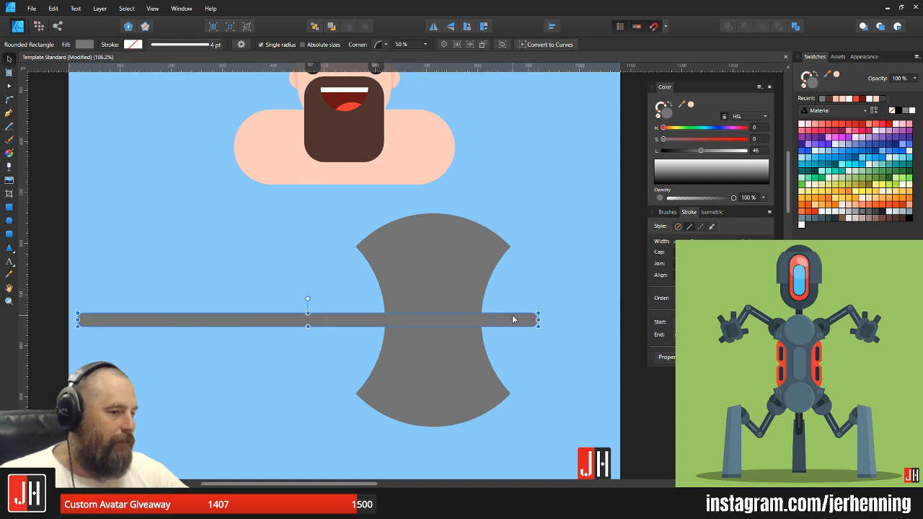
pyautogui.click(897, 220)
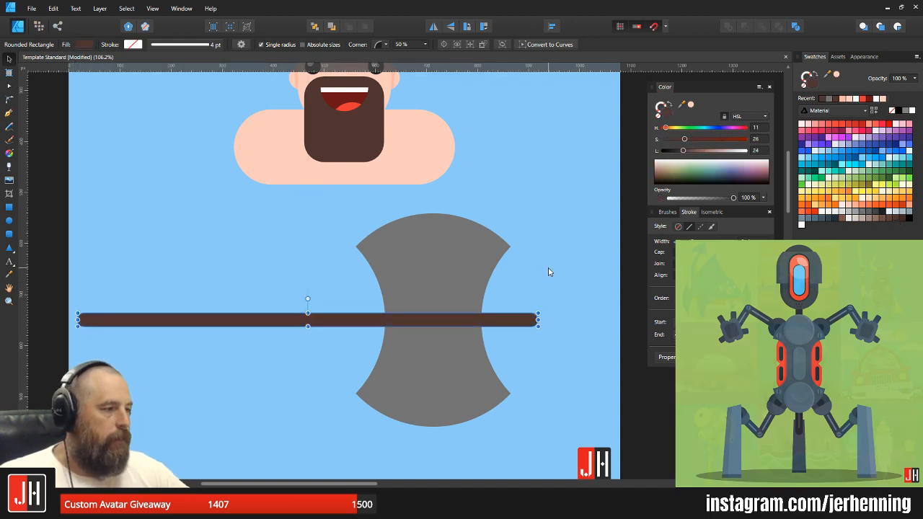
pyautogui.click(554, 266)
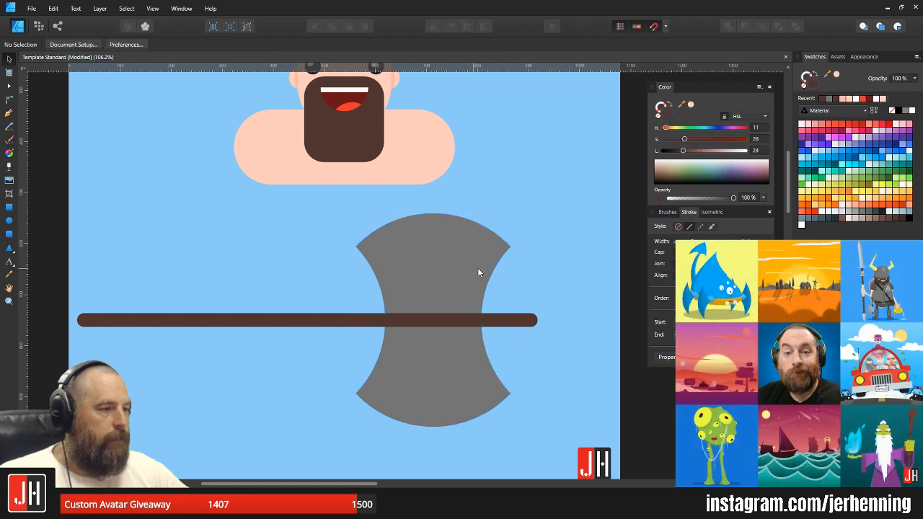
# - Create a smaller copy of the axe head centred inside the original to form an inner blade outline
pyautogui.click(445, 256)
pyautogui.scroll(3, 447, 256)
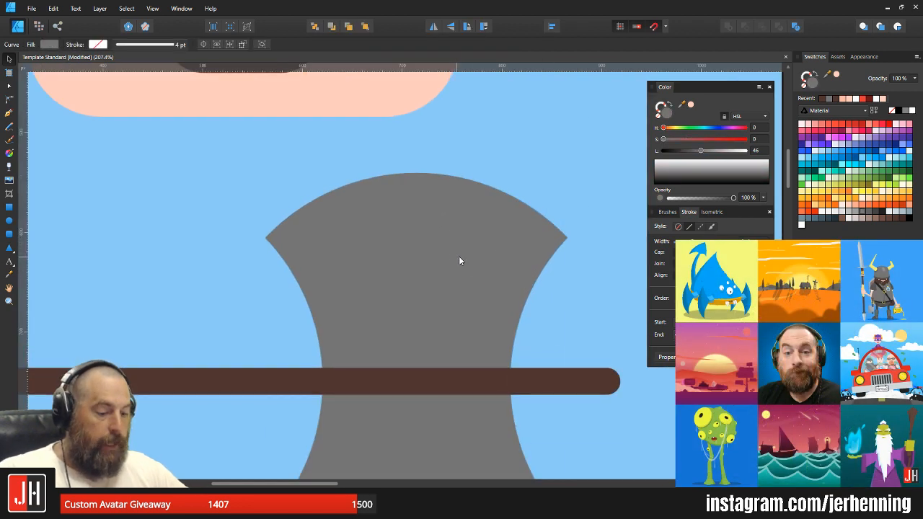
pyautogui.moveTo(565, 172); pyautogui.dragTo(540, 206)
pyautogui.moveTo(484, 242); pyautogui.dragTo(486, 238)
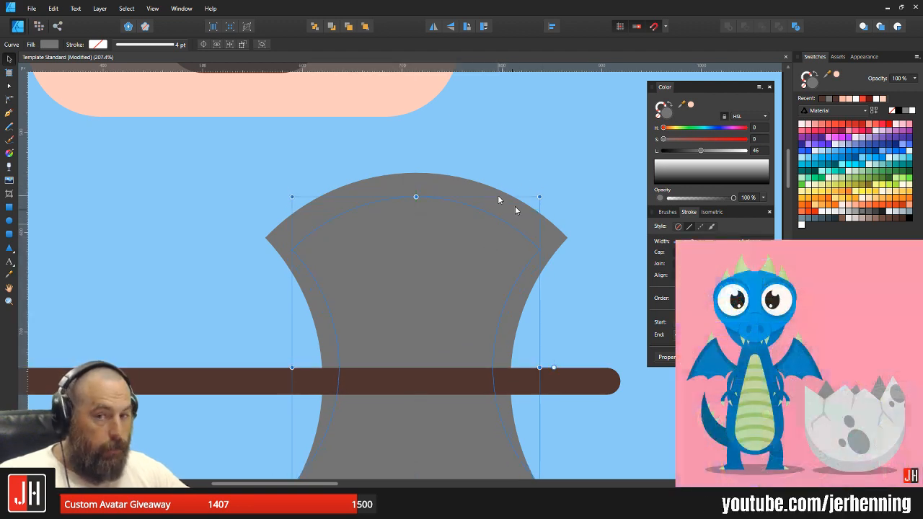
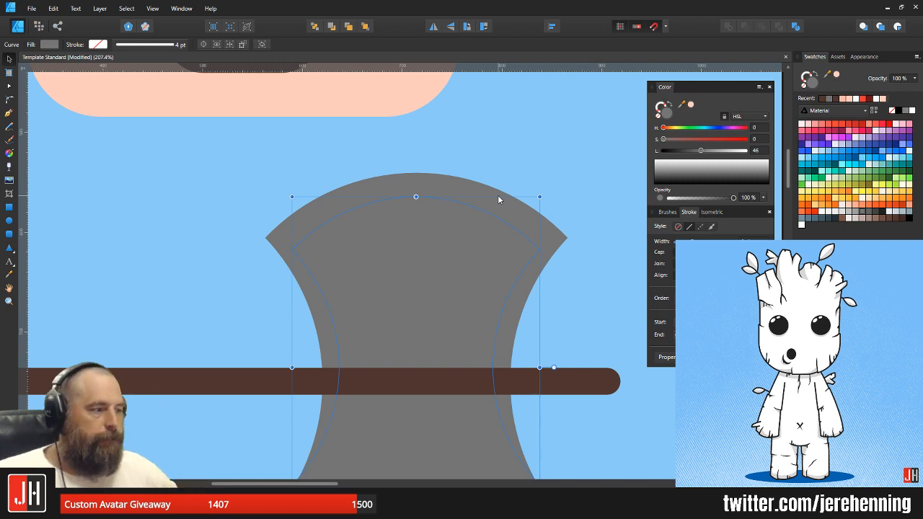
# - Nudge the inner blade copy up towards the axe head's upper edge and cut away its lower half along the handle's centre line using a rectangle
pyautogui.moveTo(469, 242); pyautogui.dragTo(469, 234)
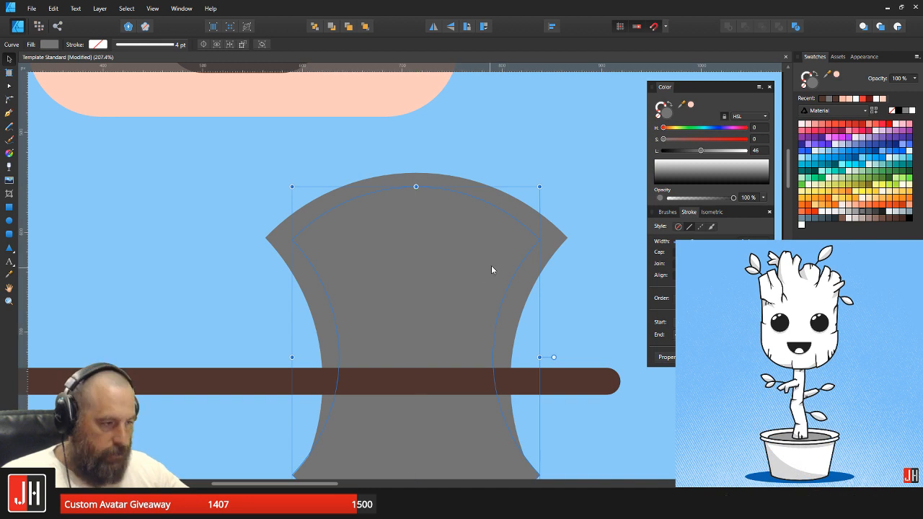
pyautogui.moveTo(491, 268); pyautogui.dragTo(492, 263)
pyautogui.click(9, 207)
pyautogui.scroll(-2, 312, 384)
pyautogui.moveTo(275, 378); pyautogui.dragTo(496, 472)
pyautogui.press('v')
pyautogui.keyDown('shift'); pyautogui.click(423, 312); pyautogui.keyUp('shift')
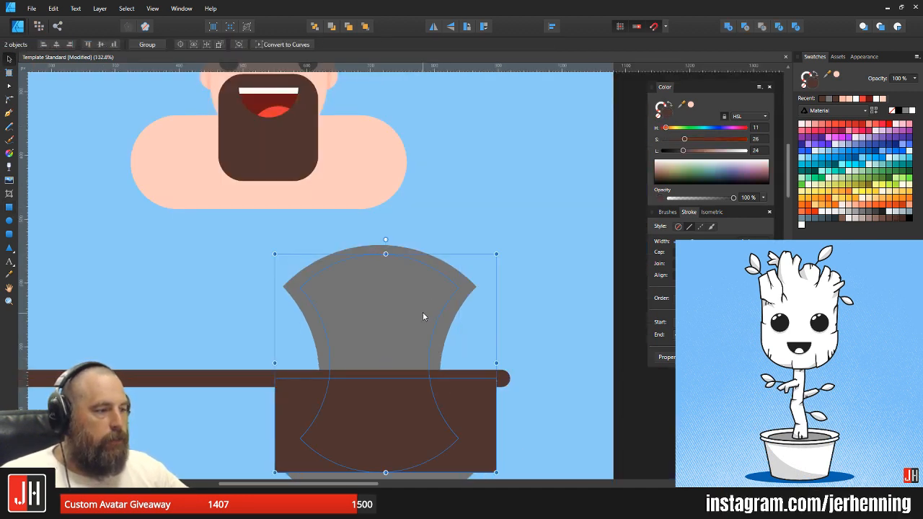
pyautogui.click(761, 27)
pyautogui.scroll(2, 488, 291)
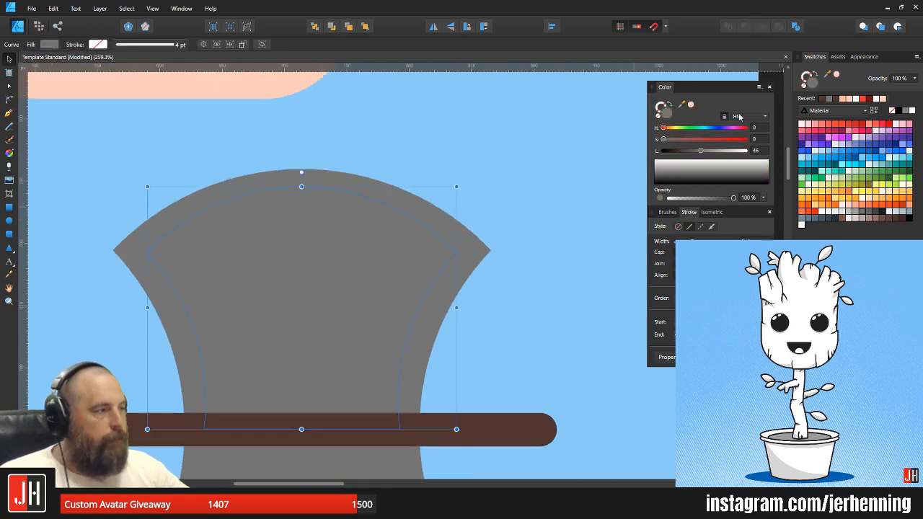
# - Darken the half inner blade to lightness 36 and place a vertically flipped duplicate of it against its underside to complete the inner blade
pyautogui.moveTo(700, 151); pyautogui.dragTo(693, 151)
pyautogui.moveTo(543, 241); pyautogui.dragTo(563, 137)
pyautogui.scroll(-2, 505, 184)
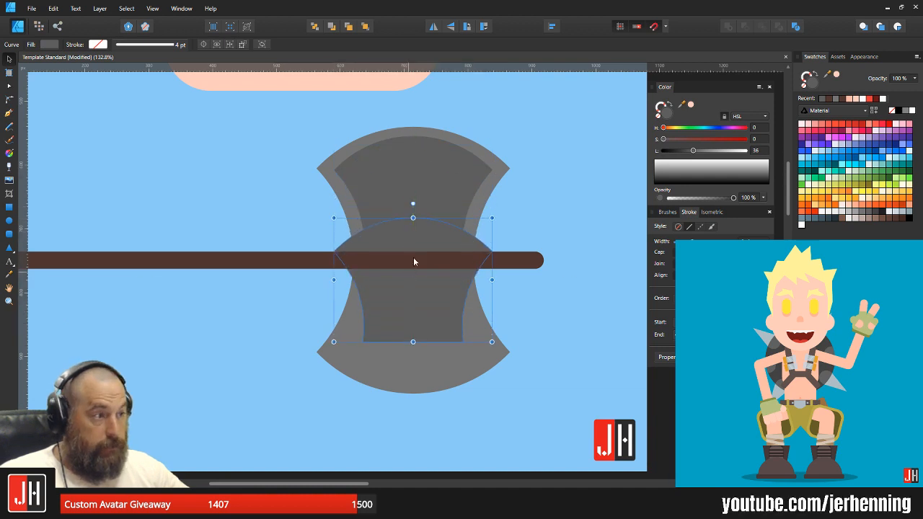
pyautogui.click(483, 26)
pyautogui.moveTo(425, 227); pyautogui.dragTo(424, 275)
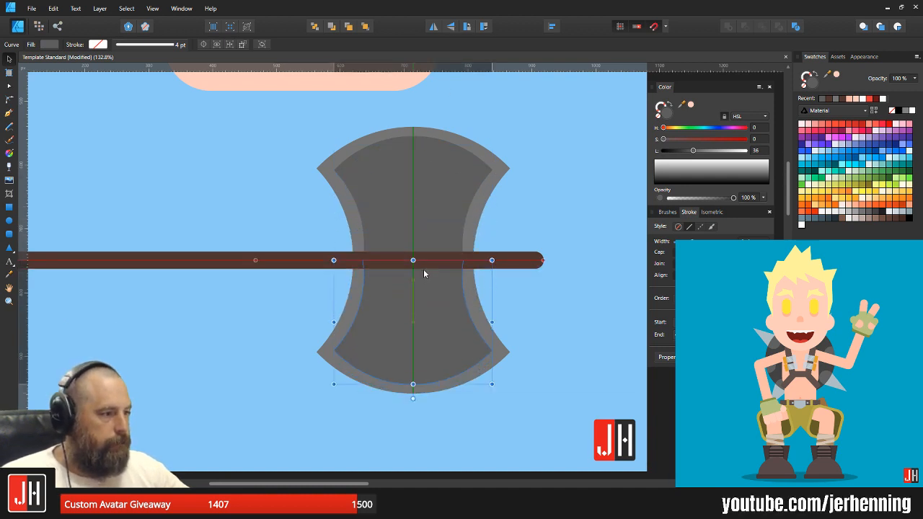
pyautogui.keyDown('shift'); pyautogui.click(417, 207); pyautogui.keyUp('shift')
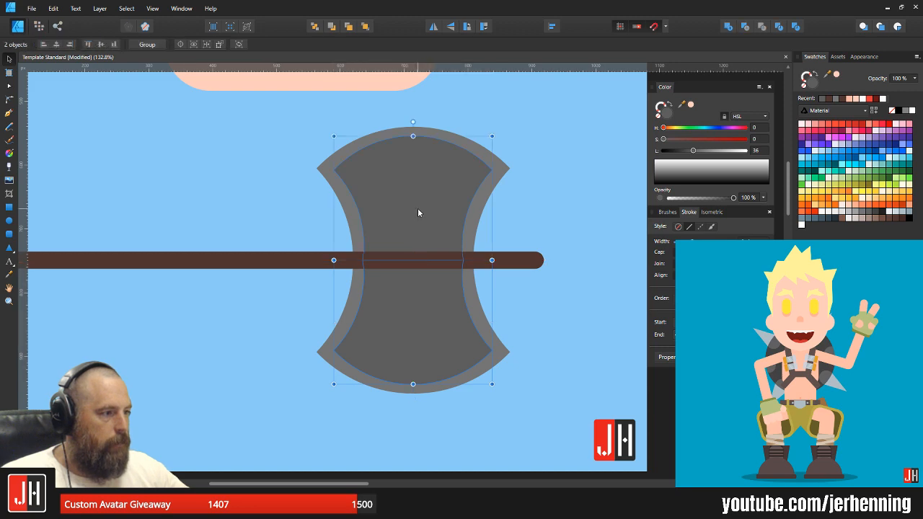
# - Deselect everything and save the document
pyautogui.click(531, 210)
pyautogui.hotkey('ctrl', 's')
pyautogui.scroll(-8, 503, 225)
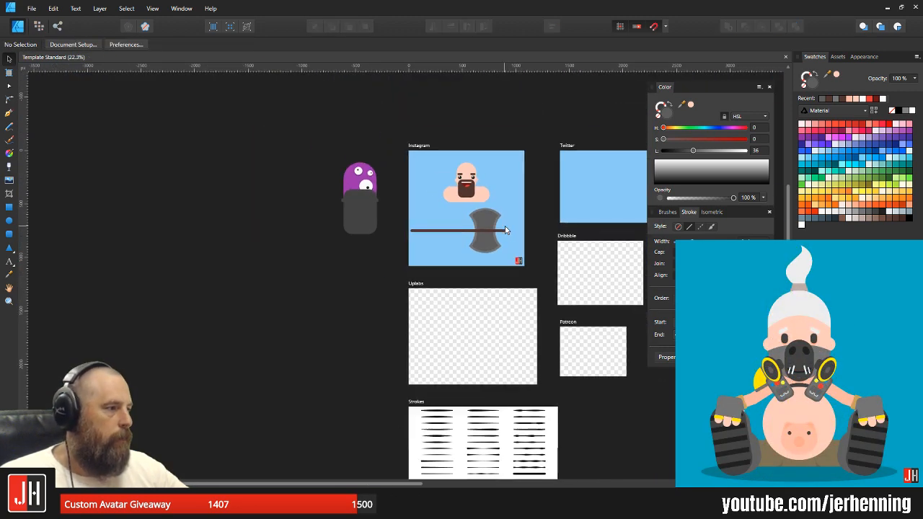
pyautogui.scroll(3, 487, 229)
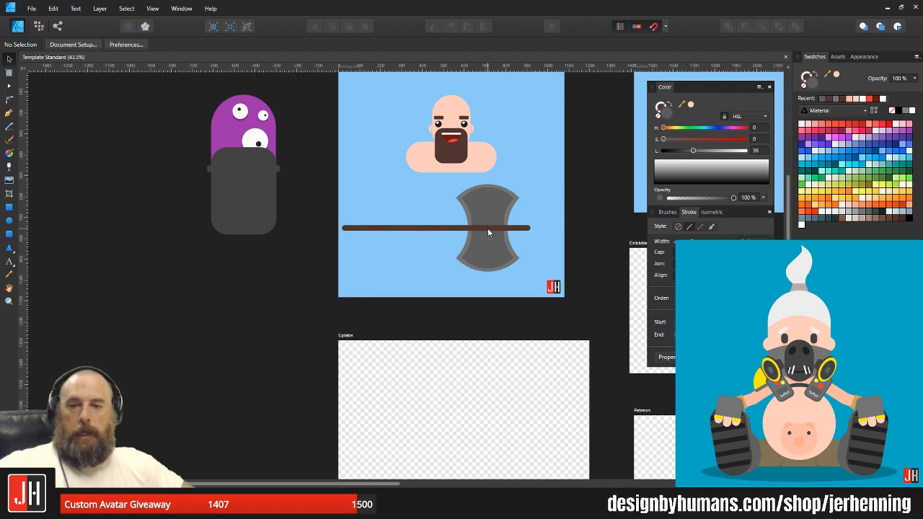
pyautogui.scroll(3, 487, 228)
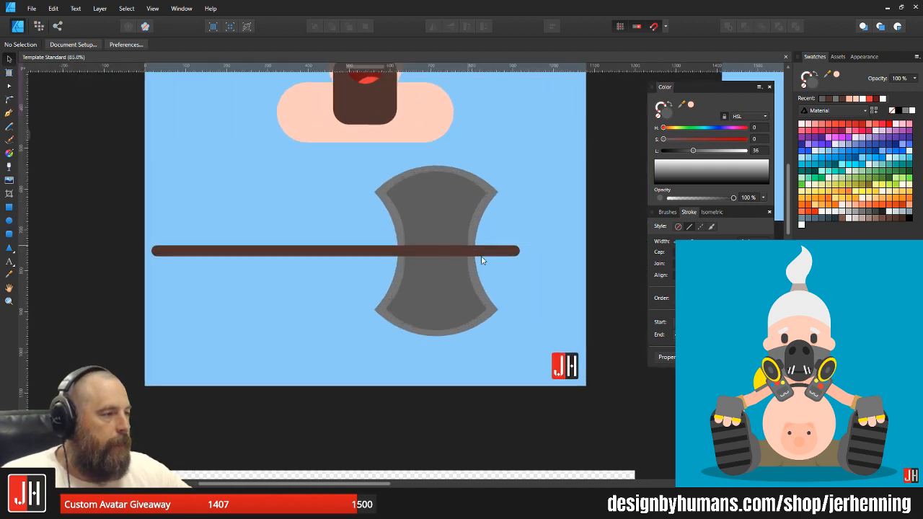
# - Scale down the outer axe head and both inner blade halves together, keeping them centred on the handle
pyautogui.click(339, 256)
pyautogui.scroll(3, 402, 254)
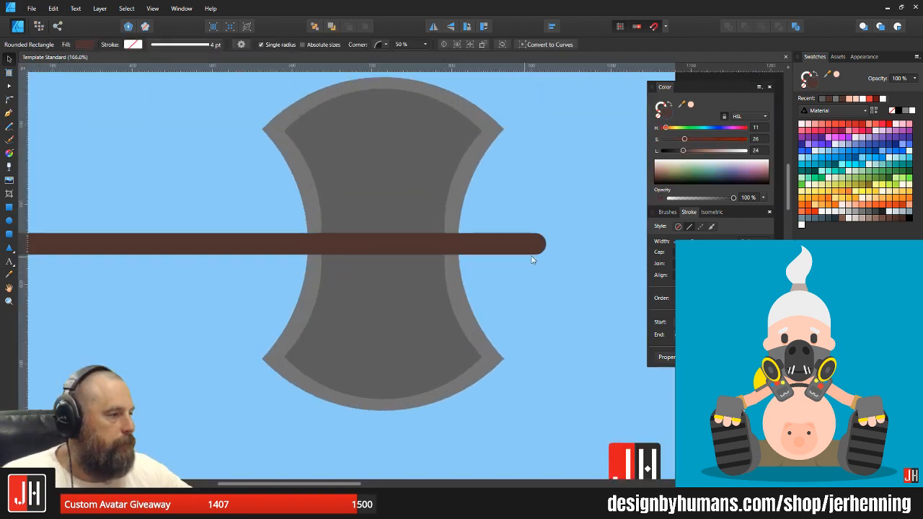
pyautogui.scroll(-1, 505, 241)
pyautogui.scroll(-2, 482, 216)
pyautogui.moveTo(551, 440); pyautogui.dragTo(320, 85)
pyautogui.moveTo(497, 129); pyautogui.dragTo(469, 158)
pyautogui.scroll(3, 455, 209)
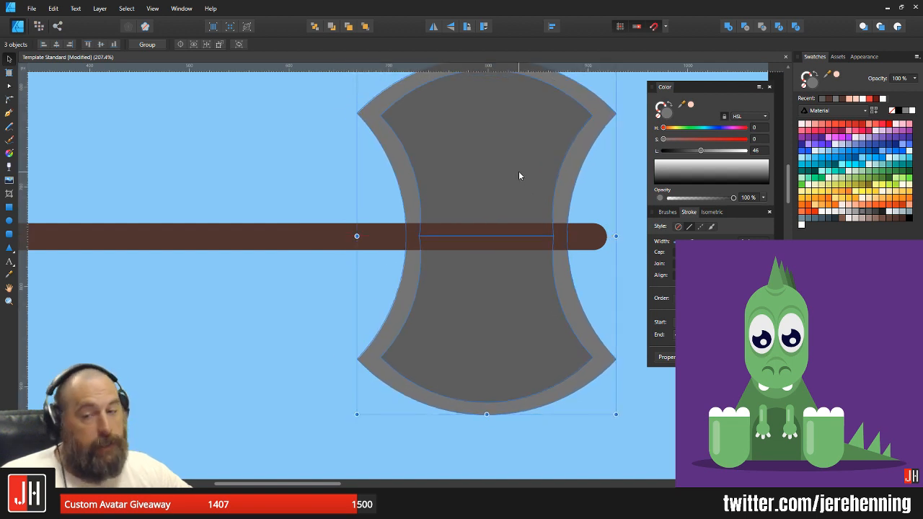
# - Make the brown axe handle thinner around its centre line
pyautogui.scroll(-3, 520, 172)
pyautogui.click(411, 211)
pyautogui.scroll(3, 476, 208)
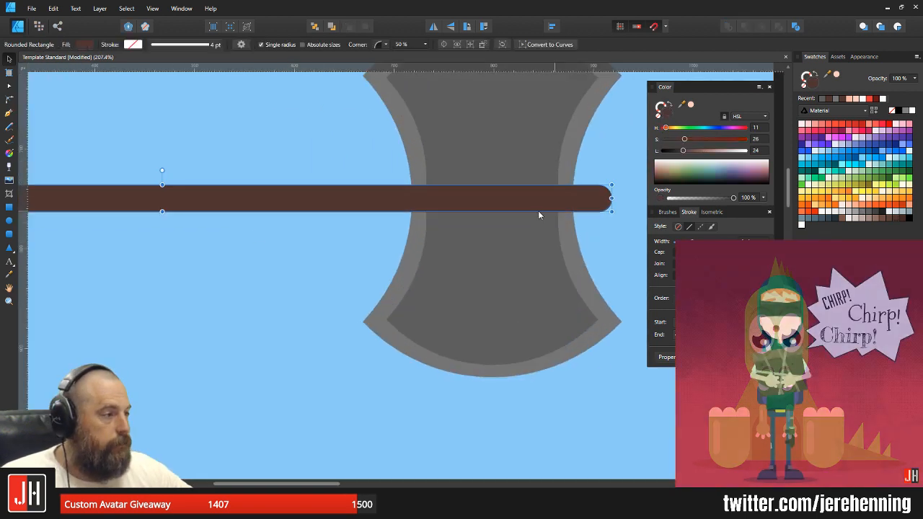
pyautogui.moveTo(163, 212); pyautogui.dragTo(163, 208)
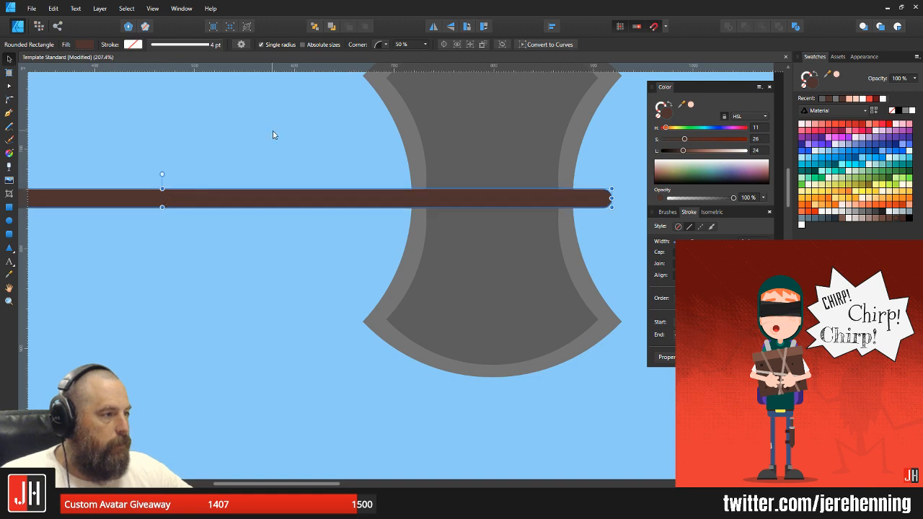
# - Extend the blade end of the handle so it projects slightly beyond the axe head's outer blade tips
pyautogui.scroll(-3, 288, 151)
pyautogui.scroll(3, 469, 192)
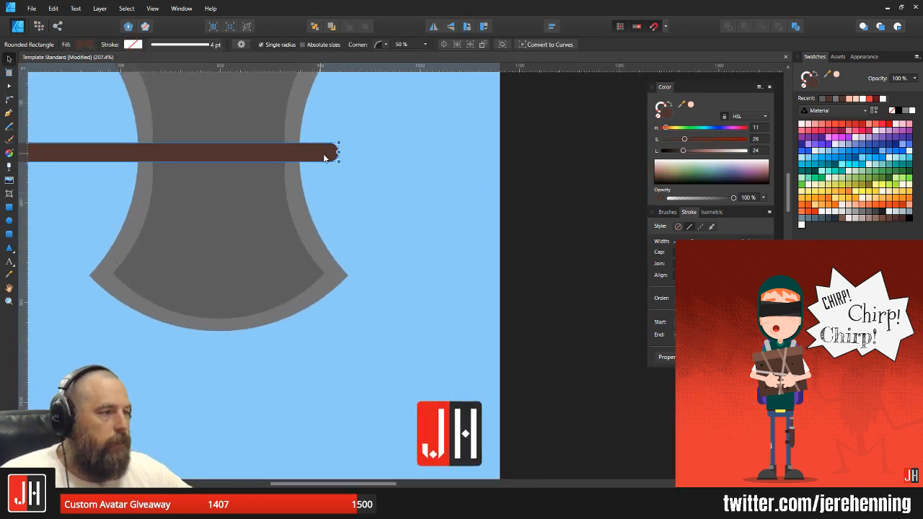
pyautogui.moveTo(338, 152); pyautogui.dragTo(354, 152)
pyautogui.click(361, 200)
pyautogui.scroll(-4, 388, 210)
pyautogui.moveTo(363, 186); pyautogui.dragTo(406, 243)
pyautogui.moveTo(161, 219); pyautogui.dragTo(494, 359)
pyautogui.click(480, 321)
# - Draw a long, thin rounded rectangle near the axe head and turn it into a shallow diagonal strap across the handle
pyautogui.scroll(4, 390, 240)
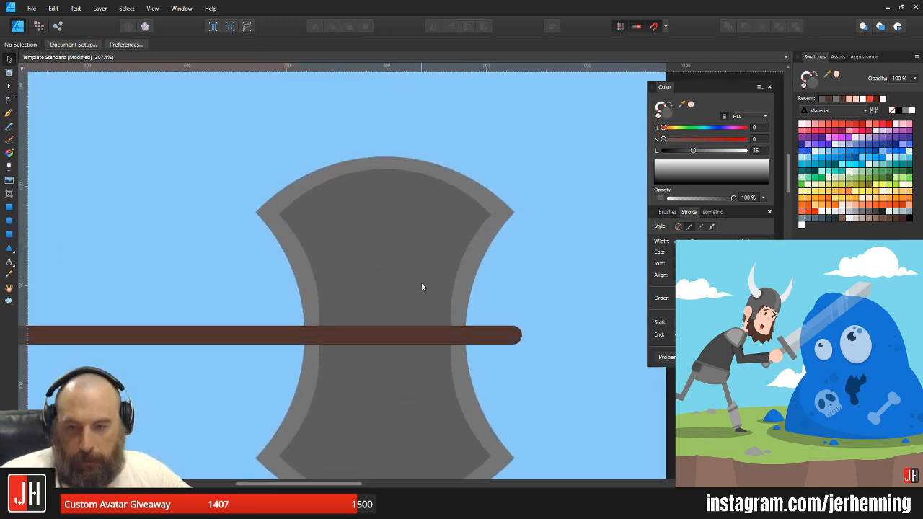
pyautogui.moveTo(412, 283); pyautogui.dragTo(413, 252)
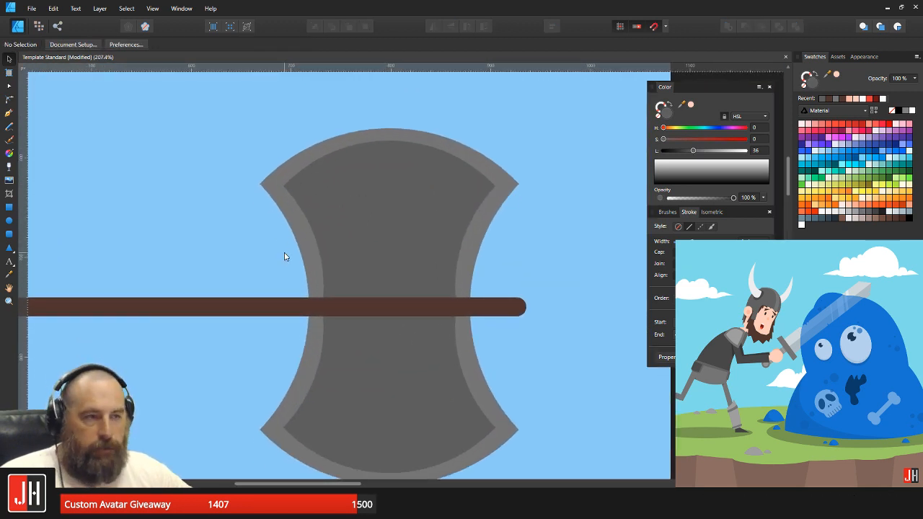
pyautogui.click(8, 234)
pyautogui.moveTo(275, 259); pyautogui.dragTo(283, 436)
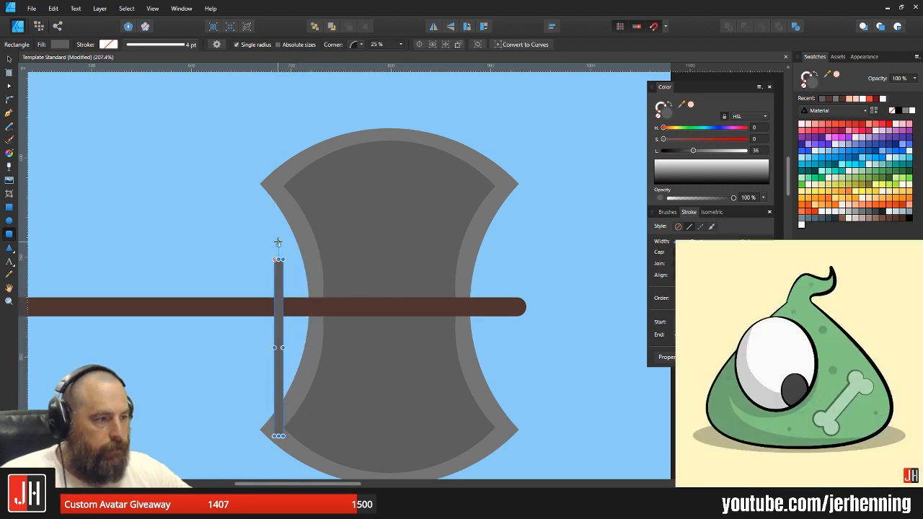
pyautogui.moveTo(277, 245); pyautogui.dragTo(353, 312)
pyautogui.press('v')
# - Round the ends of the diagonal strap fully with a 50% corner radius
pyautogui.scroll(8, 305, 294)
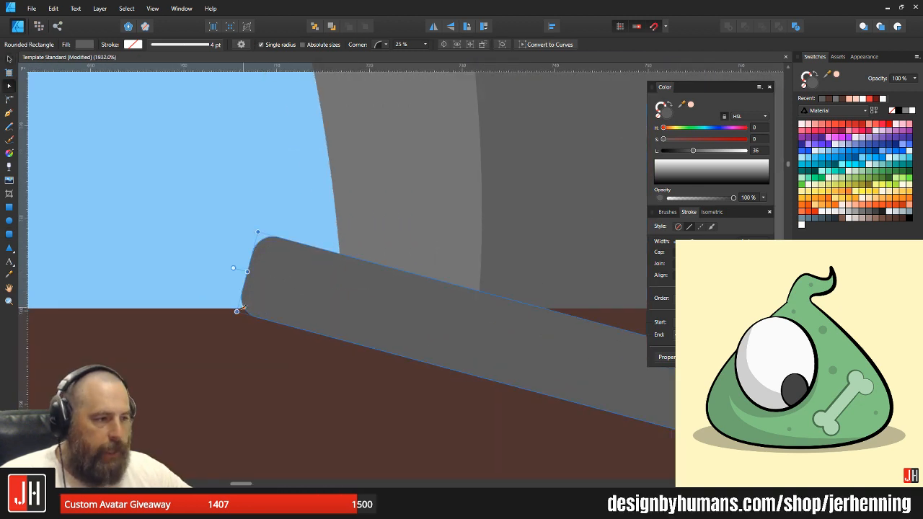
pyautogui.moveTo(252, 308); pyautogui.dragTo(342, 296)
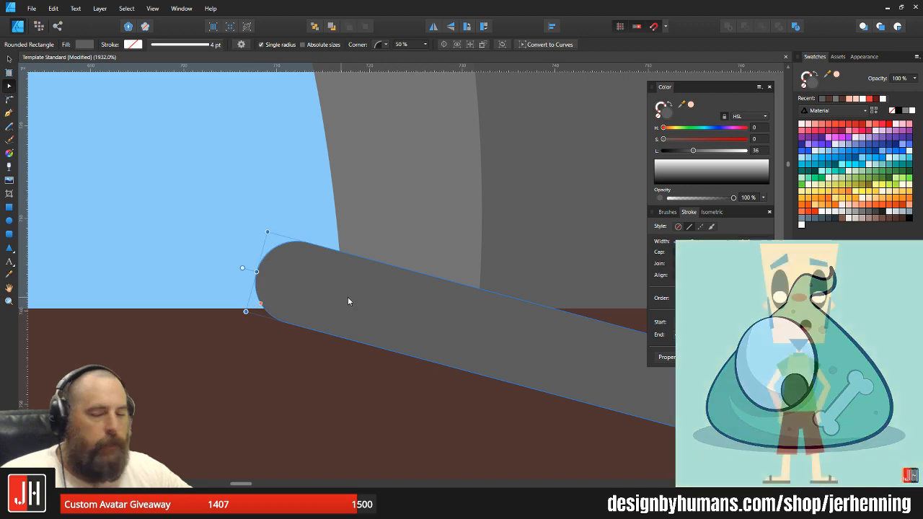
pyautogui.press('v')
# - Flatten the strap's angle and reposition it so it crosses the handle centrally and spans the axe head's narrow waist
pyautogui.scroll(-5, 372, 293)
pyautogui.moveTo(463, 296)
pyautogui.mouseDown()
pyautogui.moveTo(449, 293)
pyautogui.moveTo(464, 296)
pyautogui.mouseUp()
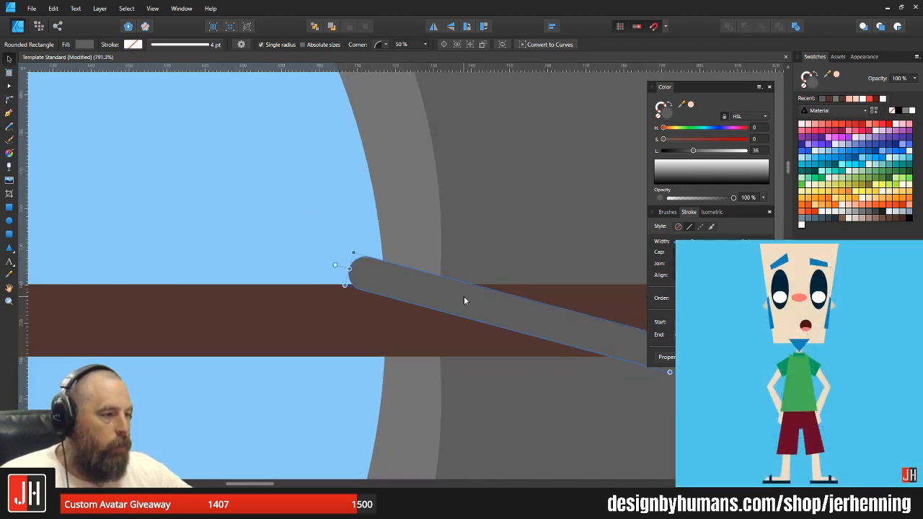
pyautogui.moveTo(621, 334); pyautogui.dragTo(339, 264)
pyautogui.scroll(-3, 367, 271)
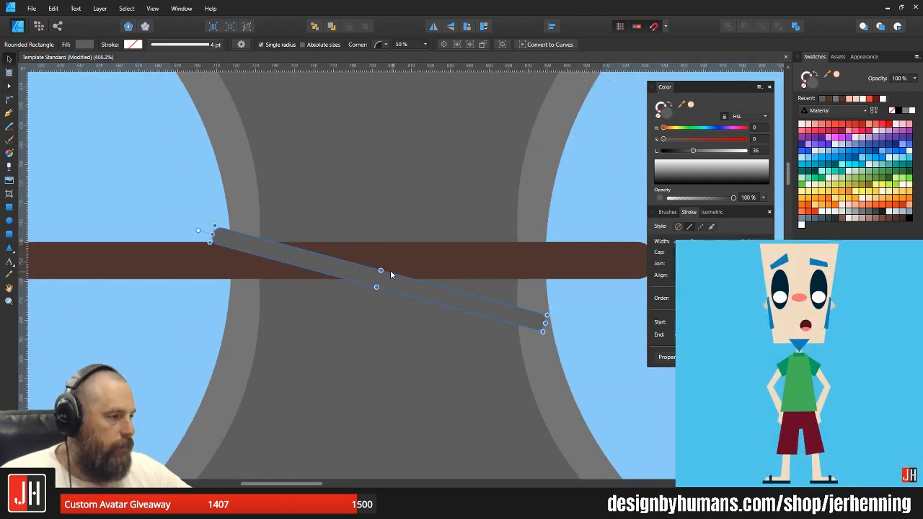
pyautogui.moveTo(197, 229); pyautogui.dragTo(194, 242)
pyautogui.moveTo(259, 250); pyautogui.dragTo(273, 238)
pyautogui.moveTo(203, 224); pyautogui.dragTo(203, 231)
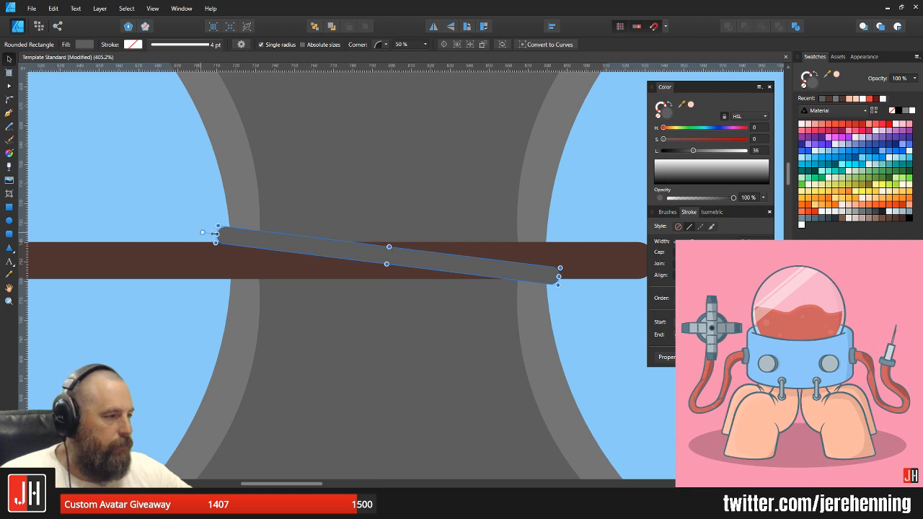
pyautogui.moveTo(326, 258); pyautogui.dragTo(327, 258)
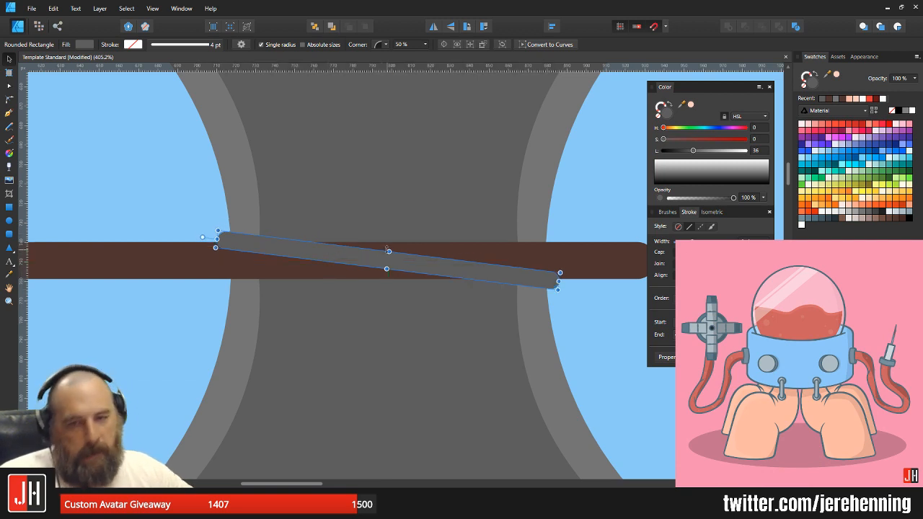
# - Fill the strap with the brown of hue 15, saturation 25, lightness 34, and lay a mirrored duplicate over it to form a crossed binding
pyautogui.click(881, 218)
pyautogui.hotkey('ctrl', 'd')
pyautogui.click(455, 269)
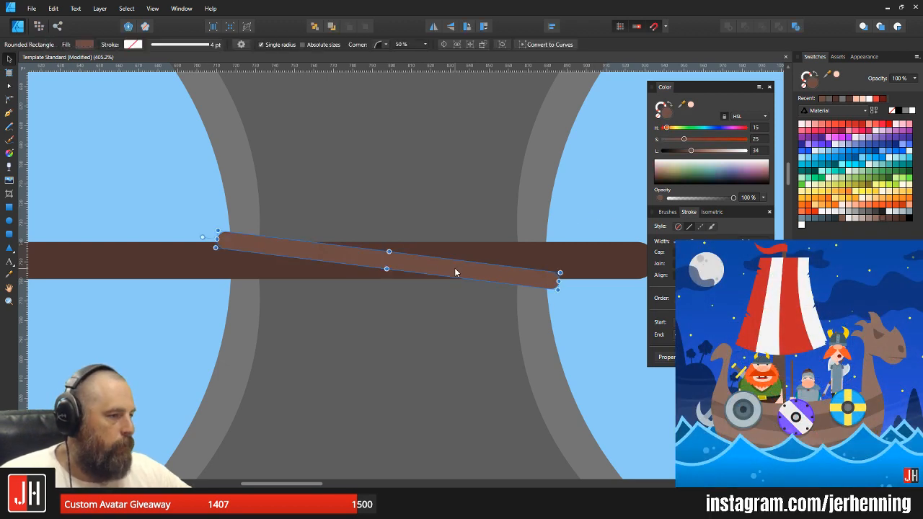
pyautogui.moveTo(455, 269); pyautogui.dragTo(456, 250)
pyautogui.click(456, 29)
pyautogui.moveTo(451, 215); pyautogui.dragTo(453, 249)
pyautogui.hotkey('ctrl', 'd')
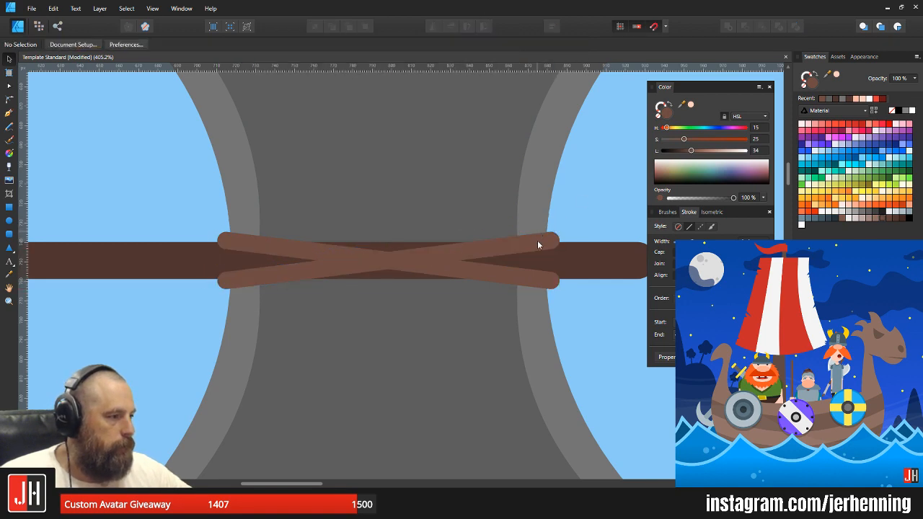
# - Group the blades, handle and crossed straps into a single axe object
pyautogui.scroll(-10, 538, 233)
pyautogui.scroll(3, 569, 259)
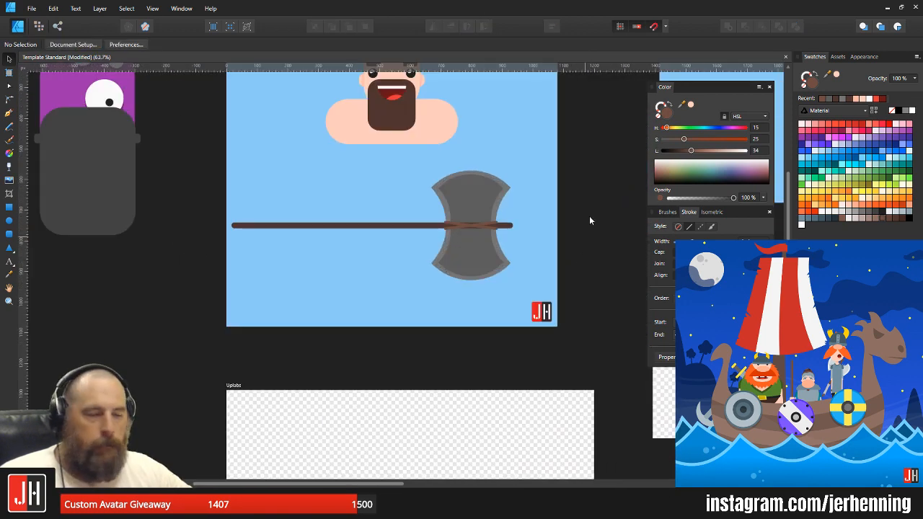
pyautogui.moveTo(589, 155); pyautogui.dragTo(243, 315)
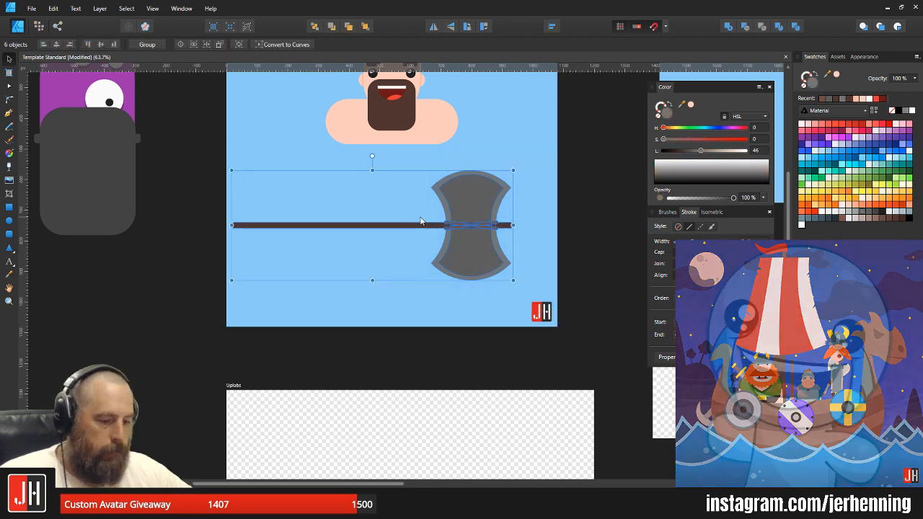
pyautogui.hotkey('ctrl', 'g')
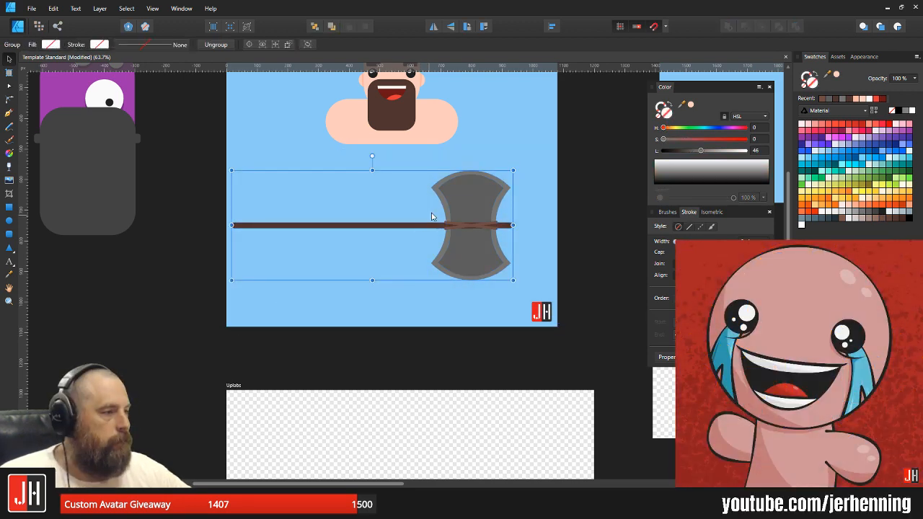
# - Rotate the axe group about 15 degrees clockwise and scale it down proportionally
pyautogui.moveTo(373, 156); pyautogui.dragTo(395, 147)
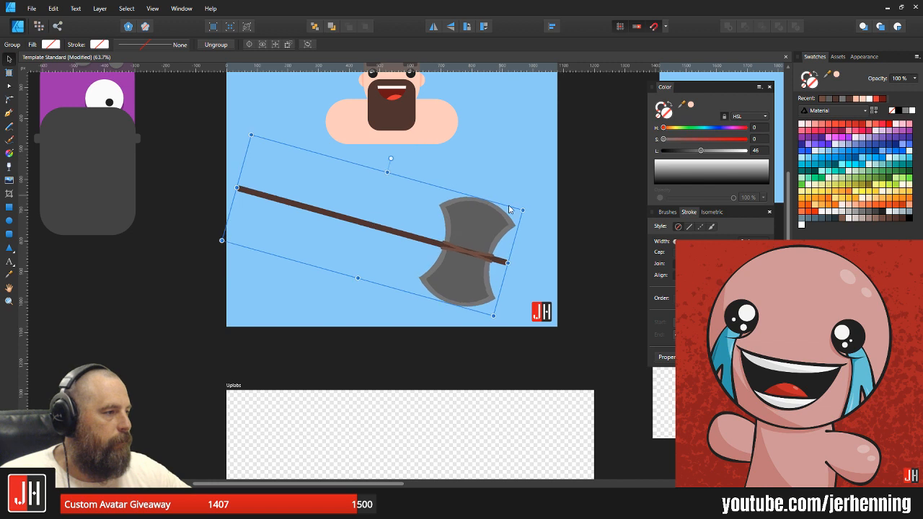
pyautogui.moveTo(521, 210); pyautogui.dragTo(487, 210)
pyautogui.click(615, 205)
# - Draw a tall rounded rectangle with 50% corners beside the body as an arm and fill it with the skin tone sampled from the body
pyautogui.scroll(3, 375, 253)
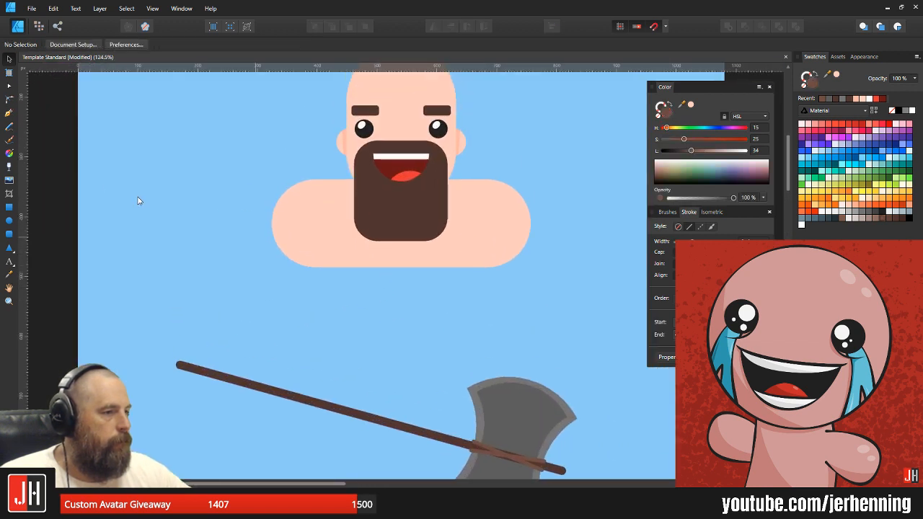
pyautogui.click(10, 235)
pyautogui.moveTo(220, 221); pyautogui.dragTo(284, 171)
pyautogui.moveTo(261, 140)
pyautogui.mouseDown()
pyautogui.moveTo(405, 412)
pyautogui.moveTo(388, 465)
pyautogui.mouseUp()
pyautogui.moveTo(267, 148); pyautogui.dragTo(367, 154)
pyautogui.press('i')
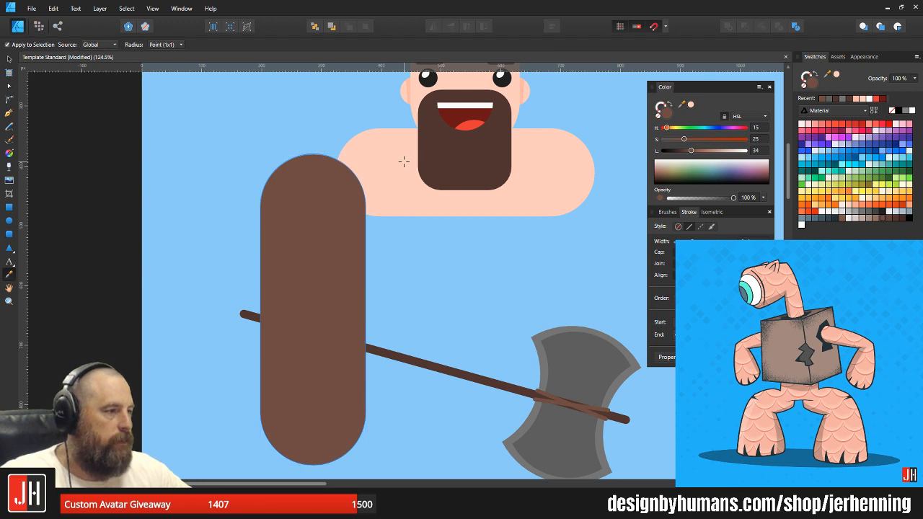
pyautogui.click(403, 162)
pyautogui.press('v')
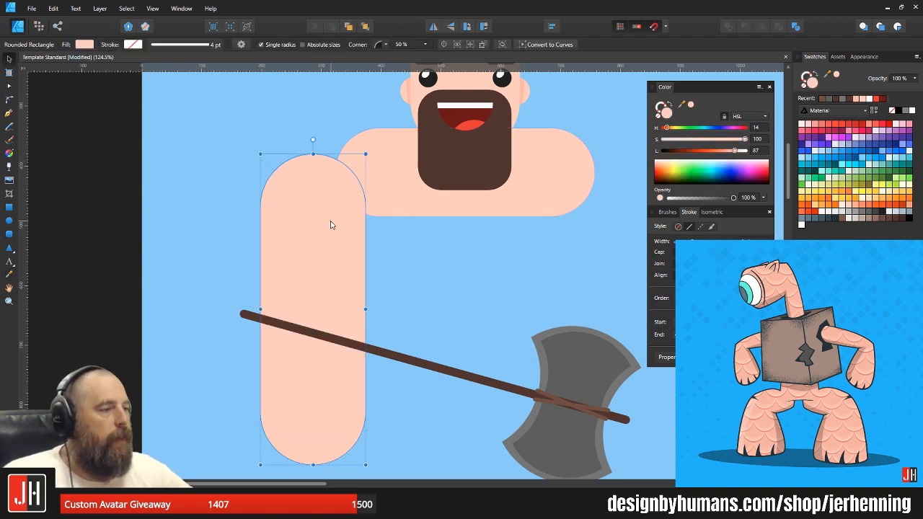
# - Align the arm's top with one end of the shoulders and place a duplicate at the opposite end to form a matching pair
pyautogui.moveTo(333, 226); pyautogui.dragTo(389, 201)
pyautogui.click(466, 249)
pyautogui.moveTo(383, 242); pyautogui.dragTo(553, 246)
pyautogui.moveTo(588, 188); pyautogui.dragTo(466, 233)
pyautogui.scroll(-3, 481, 229)
pyautogui.click(518, 233)
pyautogui.scroll(3, 449, 273)
# - Draw a large skin-coloured rounded rectangle with 25% corners between the arms, starting over the lower beard, as the torso
pyautogui.click(335, 213)
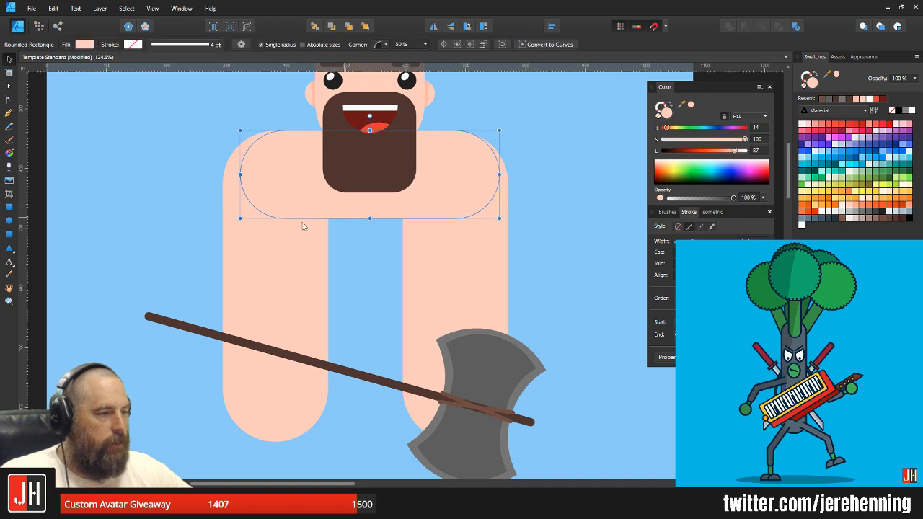
pyautogui.click(121, 187)
pyautogui.click(10, 233)
pyautogui.moveTo(275, 175); pyautogui.dragTo(463, 368)
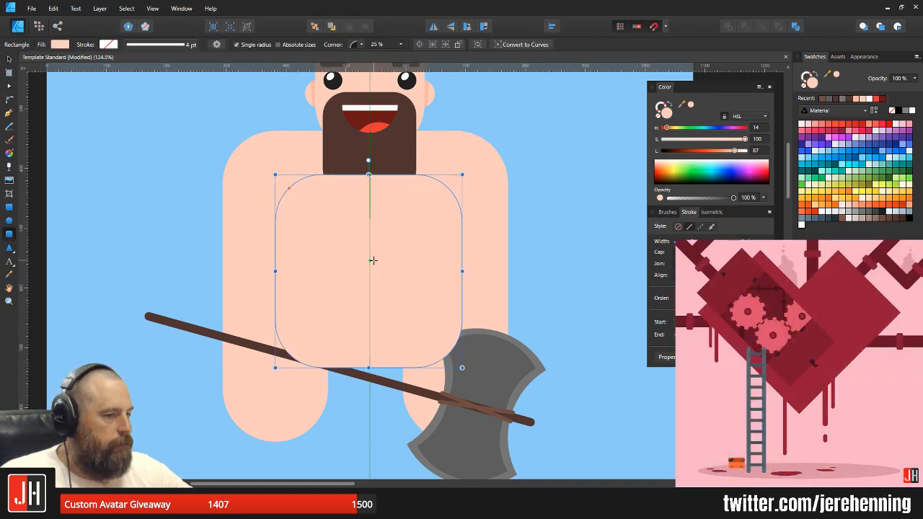
# - Move the torso behind the beard in the stacking order and shift it up closer to the shoulders
pyautogui.press('v')
pyautogui.hotkey('ctrl', 'x')
pyautogui.click(315, 261)
pyautogui.hotkey('ctrl', 'v')
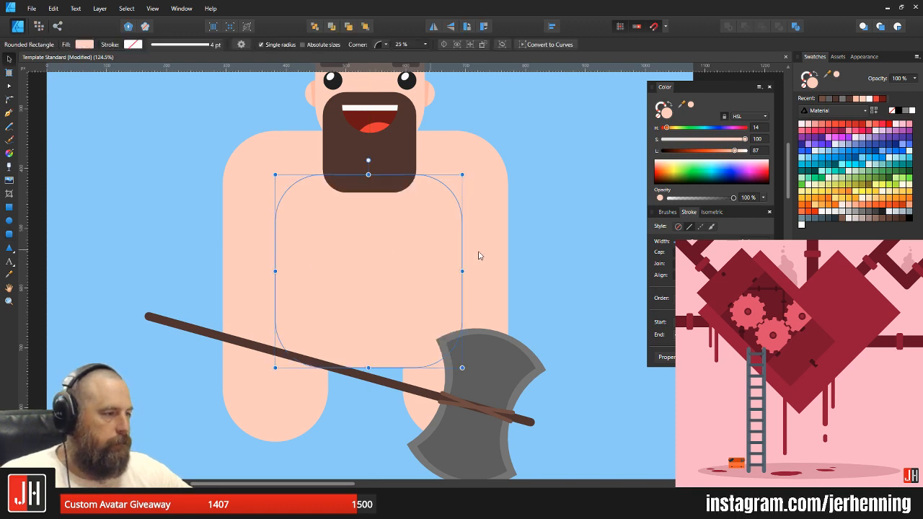
pyautogui.moveTo(404, 254); pyautogui.dragTo(404, 231)
pyautogui.click(438, 149)
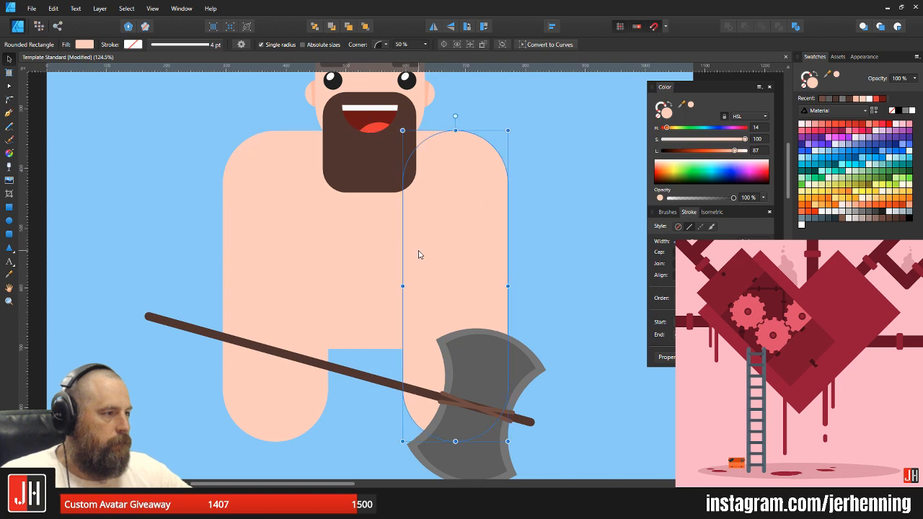
pyautogui.click(360, 257)
pyautogui.moveTo(361, 257); pyautogui.dragTo(371, 247)
pyautogui.click(527, 233)
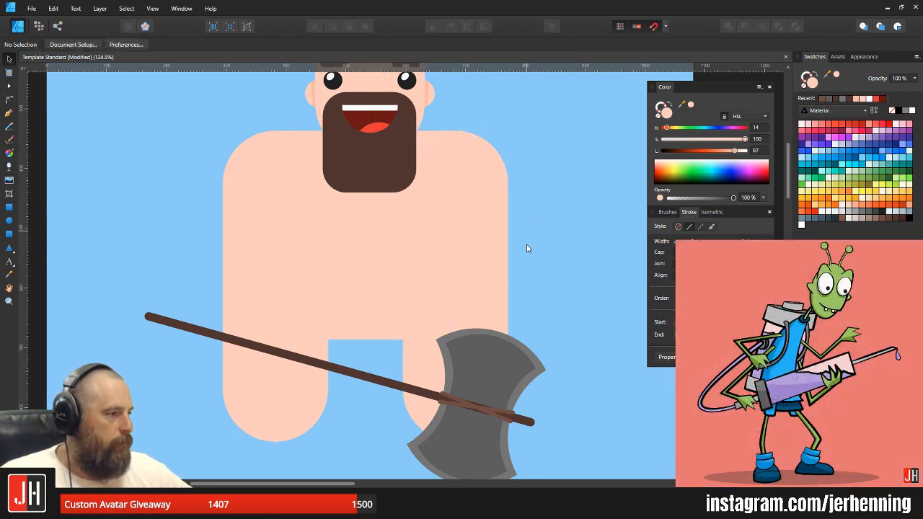
# - Delete both arm shapes from the sides of the torso
pyautogui.hotkey('ctrl', '0')
pyautogui.scroll(1, 462, 279)
pyautogui.click(354, 386)
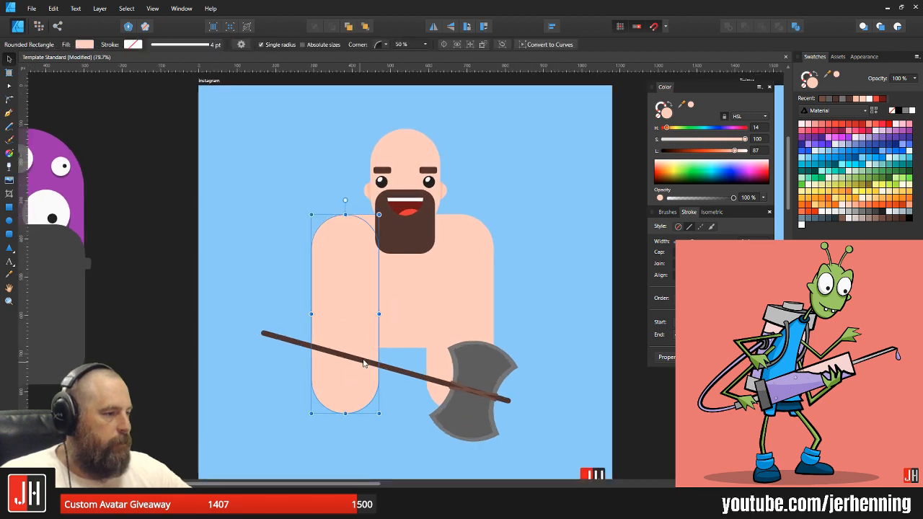
pyautogui.press('Delete')
pyautogui.click(478, 272)
pyautogui.press('Delete')
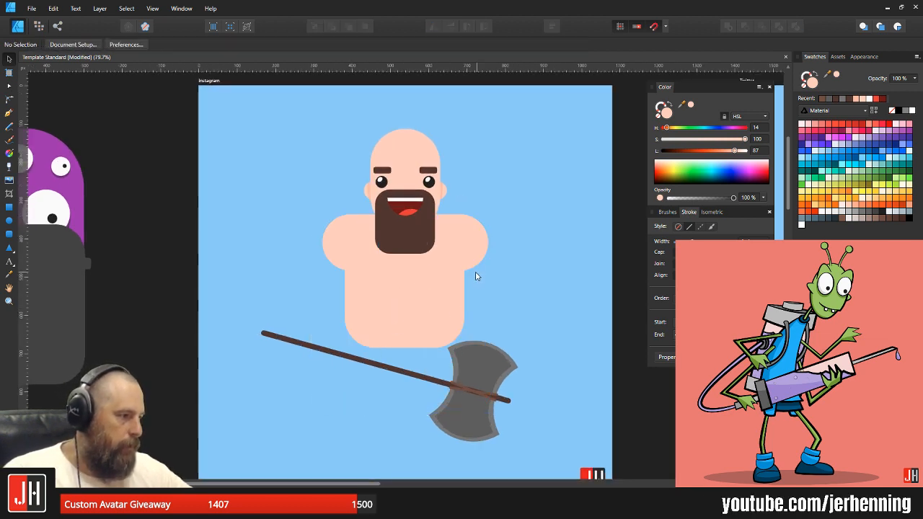
# - Narrow the torso symmetrically and raise it slightly beneath the shoulders
pyautogui.click(435, 298)
pyautogui.moveTo(465, 286); pyautogui.dragTo(428, 292)
pyautogui.scroll(2, 454, 237)
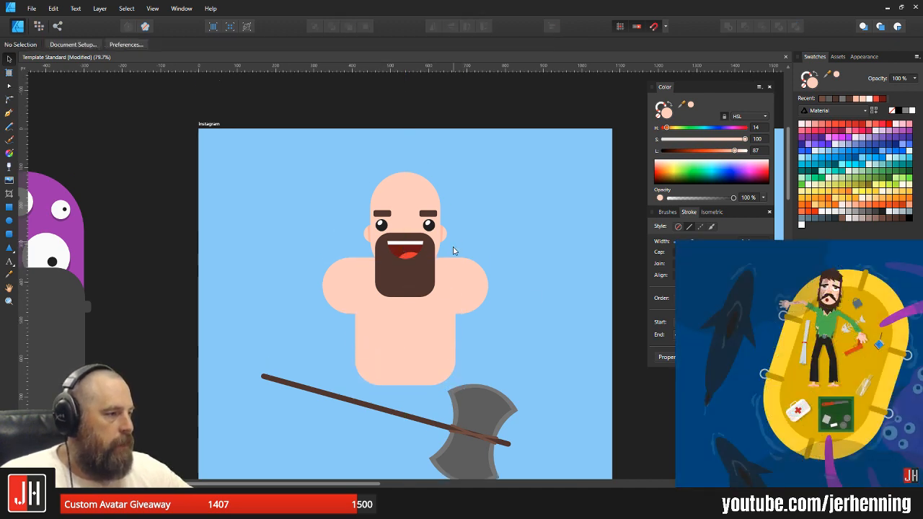
# - Fine-tune the height of the rounded shoulder shape so it is slightly thicker
pyautogui.scroll(5, 461, 274)
pyautogui.click(481, 282)
pyautogui.moveTo(341, 314); pyautogui.dragTo(341, 319)
pyautogui.scroll(-4, 416, 282)
pyautogui.click(536, 274)
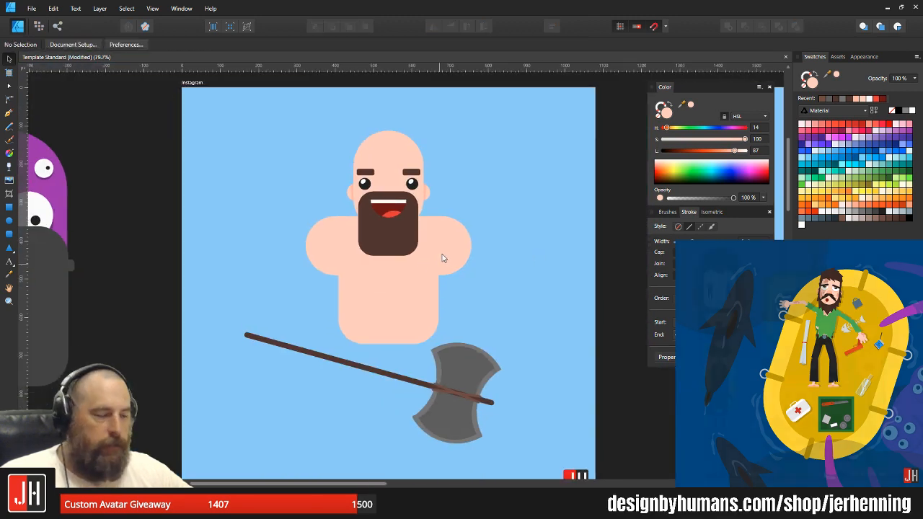
pyautogui.click(433, 257)
pyautogui.scroll(3, 425, 260)
pyautogui.moveTo(361, 273); pyautogui.dragTo(362, 268)
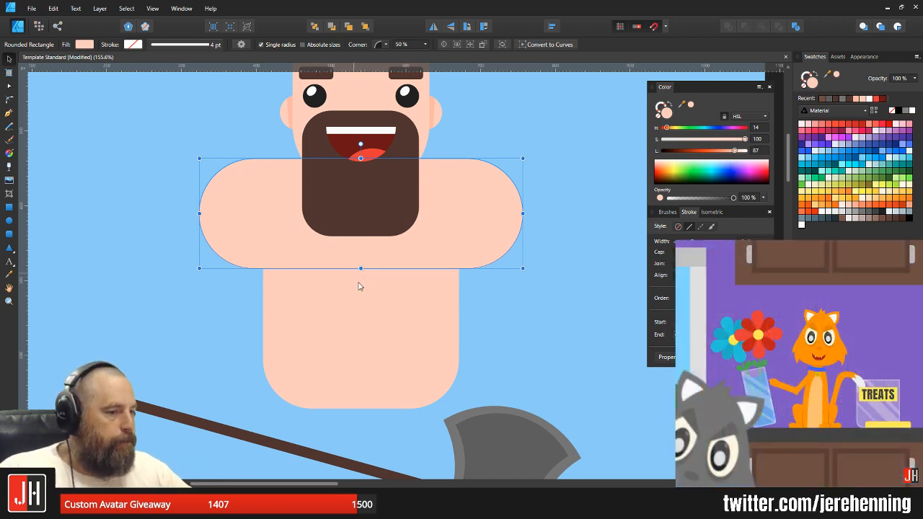
# - Narrow the torso a little further on both sides, keeping it centred under the beard
pyautogui.scroll(-1, 355, 278)
pyautogui.click(483, 336)
pyautogui.scroll(1, 382, 302)
pyautogui.click(360, 300)
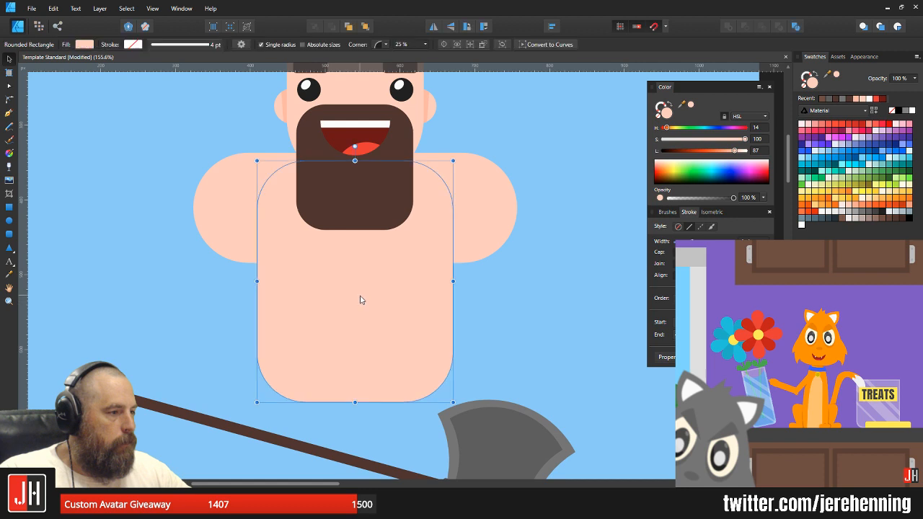
pyautogui.moveTo(453, 280); pyautogui.dragTo(445, 280)
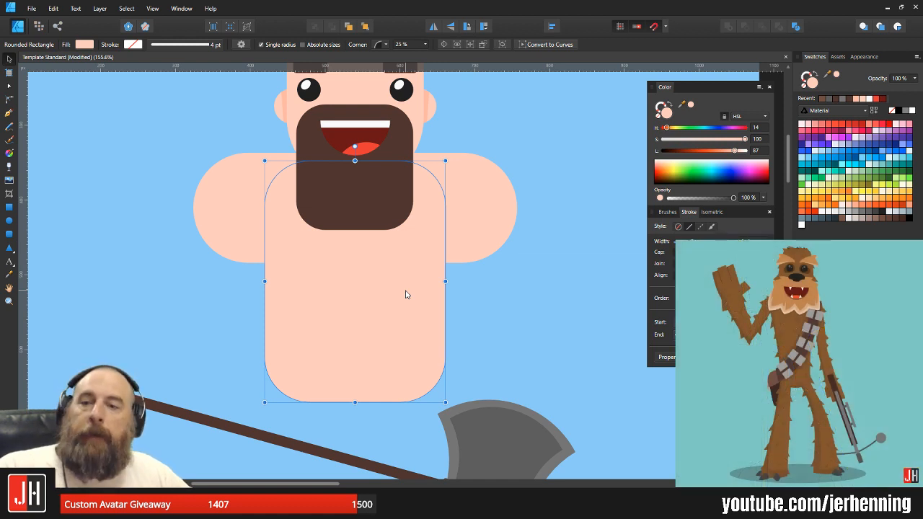
pyautogui.moveTo(407, 290); pyautogui.dragTo(394, 252)
pyautogui.hotkey('ctrl', '0')
# - Draw a rectangle across the torso's lower end and subtract it to give the torso a flat bottom edge
pyautogui.click(9, 208)
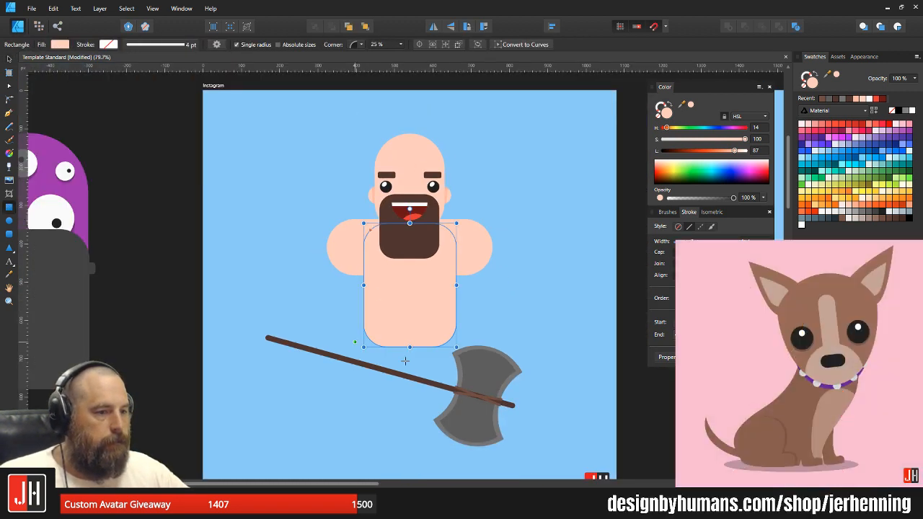
pyautogui.moveTo(347, 324); pyautogui.dragTo(498, 392)
pyautogui.press('v')
pyautogui.keyDown('shift'); pyautogui.click(449, 307); pyautogui.keyUp('shift')
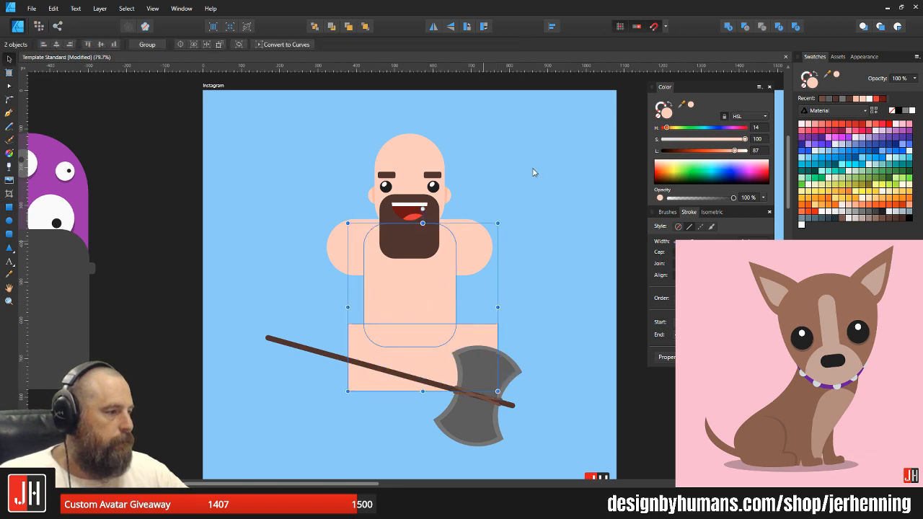
pyautogui.click(740, 28)
pyautogui.scroll(3, 447, 290)
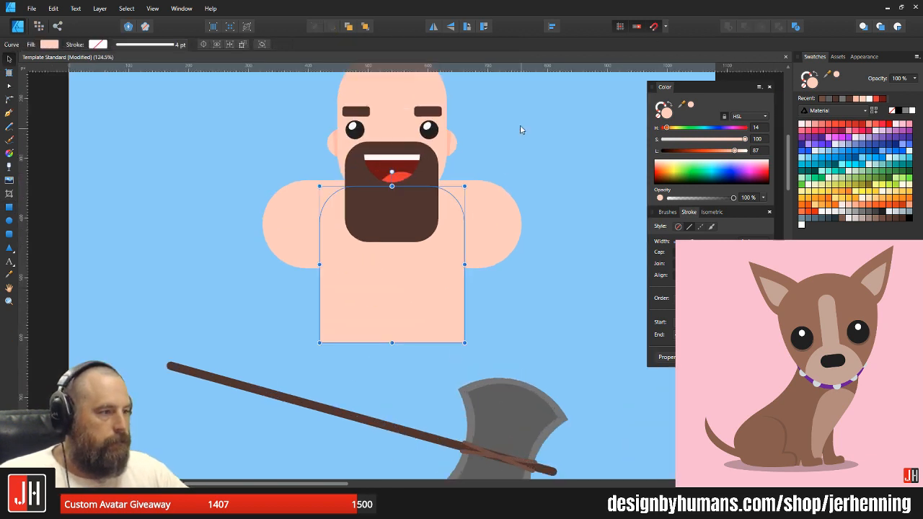
# - Scale the flat-bottomed torso down slightly and move it up so it stays centred below the shoulders
pyautogui.moveTo(465, 188); pyautogui.dragTo(451, 205)
pyautogui.moveTo(422, 255); pyautogui.dragTo(429, 246)
pyautogui.click(482, 280)
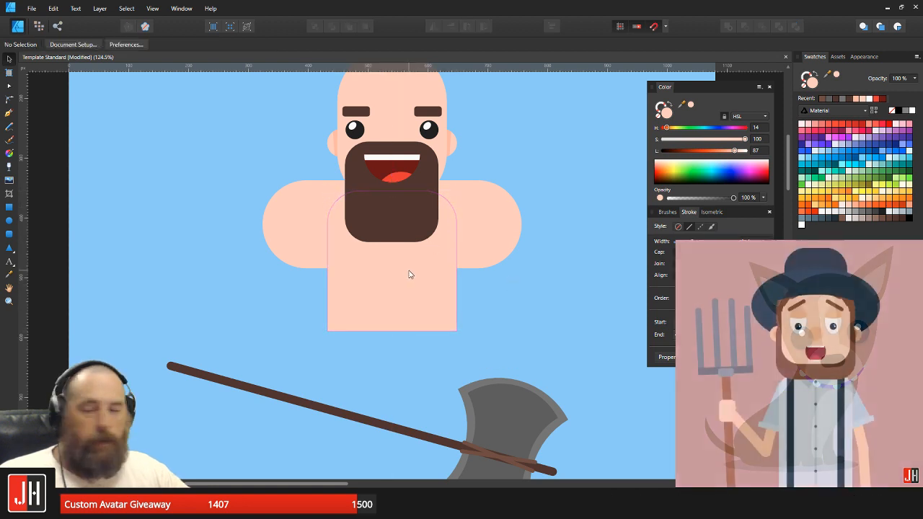
pyautogui.moveTo(411, 273)
pyautogui.mouseDown()
pyautogui.moveTo(415, 298)
pyautogui.moveTo(409, 287)
pyautogui.mouseUp()
pyautogui.click(499, 301)
pyautogui.click(498, 300)
pyautogui.moveTo(466, 280); pyautogui.dragTo(442, 296)
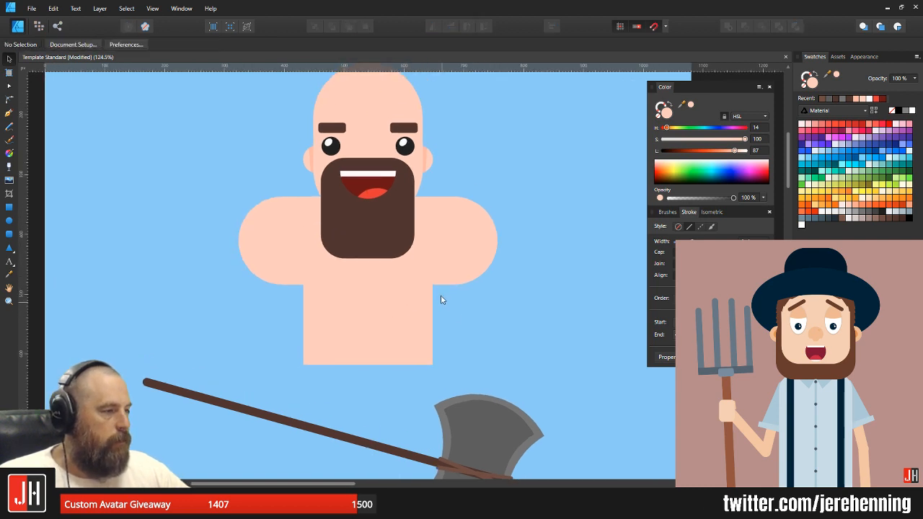
pyautogui.click(398, 314)
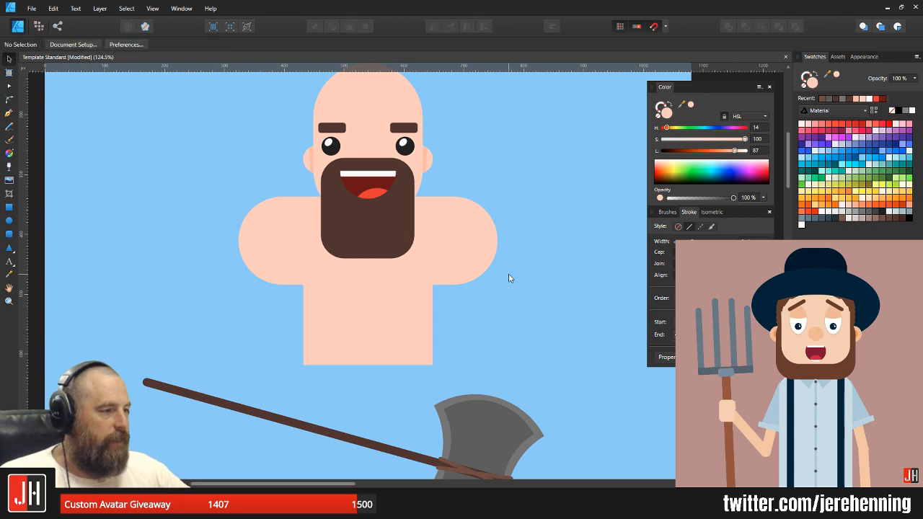
# - Draw a rectangle in a darker skin tone with lightness 80, nest it inside the torso and position it as a shadow under the shoulders
pyautogui.scroll(3, 344, 283)
pyautogui.press('m')
pyautogui.moveTo(255, 254); pyautogui.dragTo(533, 309)
pyautogui.moveTo(736, 151); pyautogui.dragTo(733, 153)
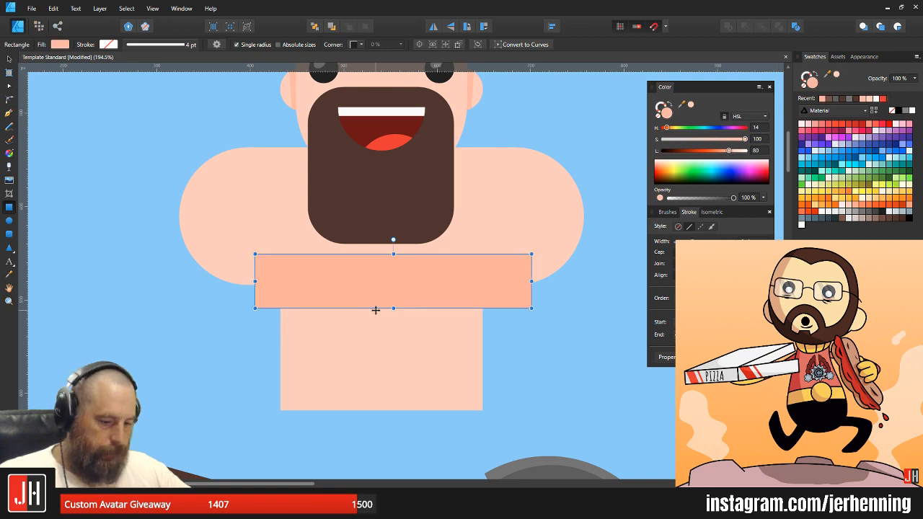
pyautogui.hotkey('ctrl', 'x')
pyautogui.press('v')
pyautogui.click(400, 327)
pyautogui.hotkey('ctrl', 'alt', 'v')
pyautogui.moveTo(429, 287); pyautogui.dragTo(417, 279)
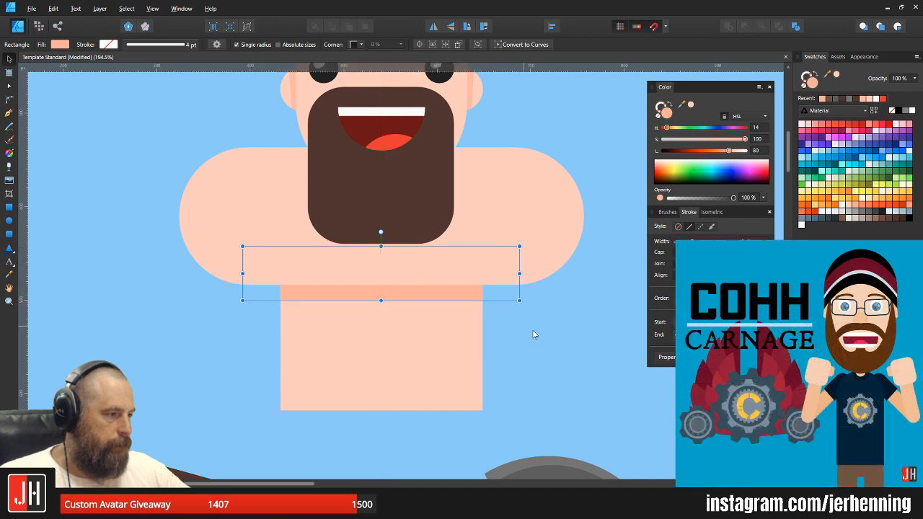
# - Narrow the shaded torso symmetrically below the shoulders
pyautogui.click(525, 328)
pyautogui.scroll(-4, 505, 354)
pyautogui.scroll(3, 489, 301)
pyautogui.scroll(-2, 428, 341)
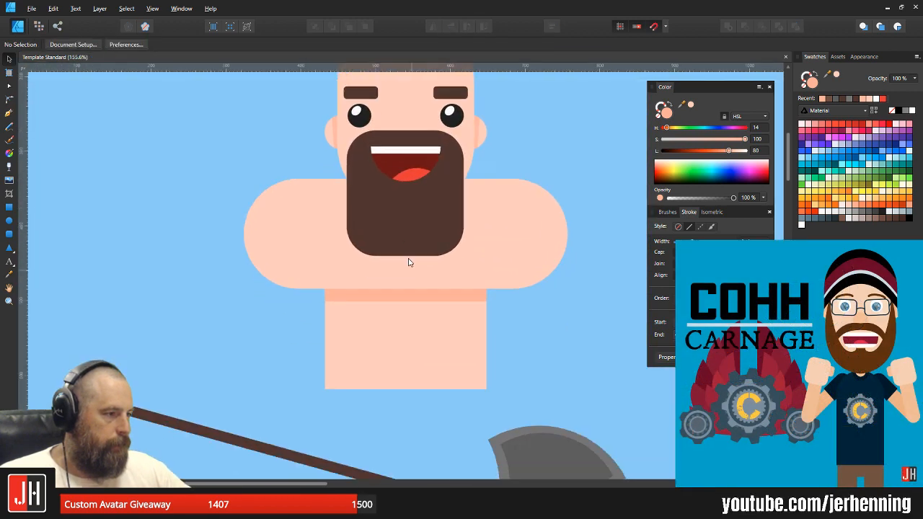
pyautogui.click(433, 313)
pyautogui.moveTo(467, 286); pyautogui.dragTo(460, 287)
pyautogui.click(489, 298)
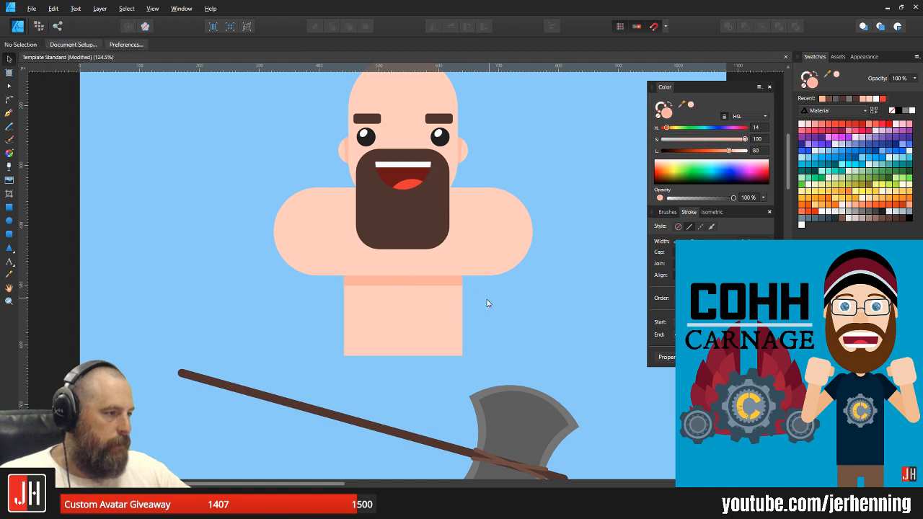
# - Select the whole figure without the axe and move it up slightly
pyautogui.scroll(-2, 488, 310)
pyautogui.scroll(2, 437, 285)
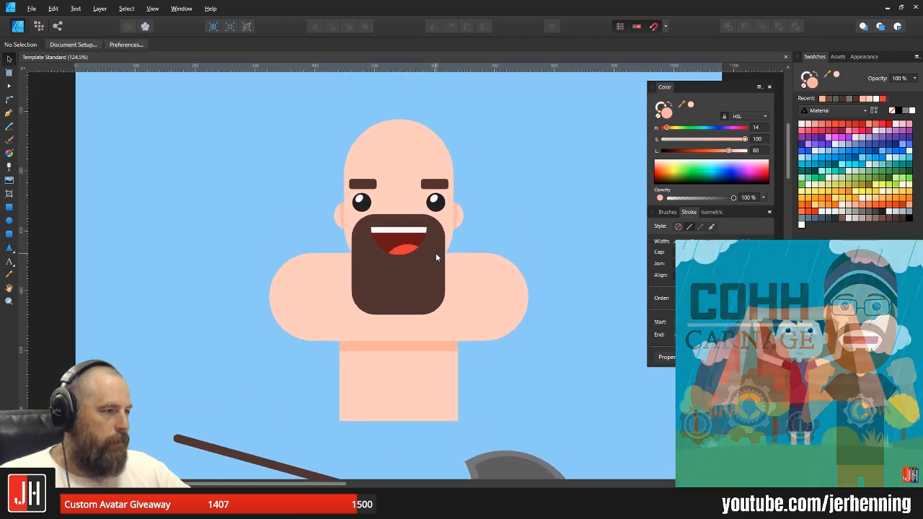
pyautogui.scroll(-2, 436, 253)
pyautogui.moveTo(293, 137); pyautogui.dragTo(526, 394)
pyautogui.moveTo(385, 268); pyautogui.dragTo(388, 250)
pyautogui.hotkey('ctrl', 'd')
pyautogui.scroll(3, 345, 262)
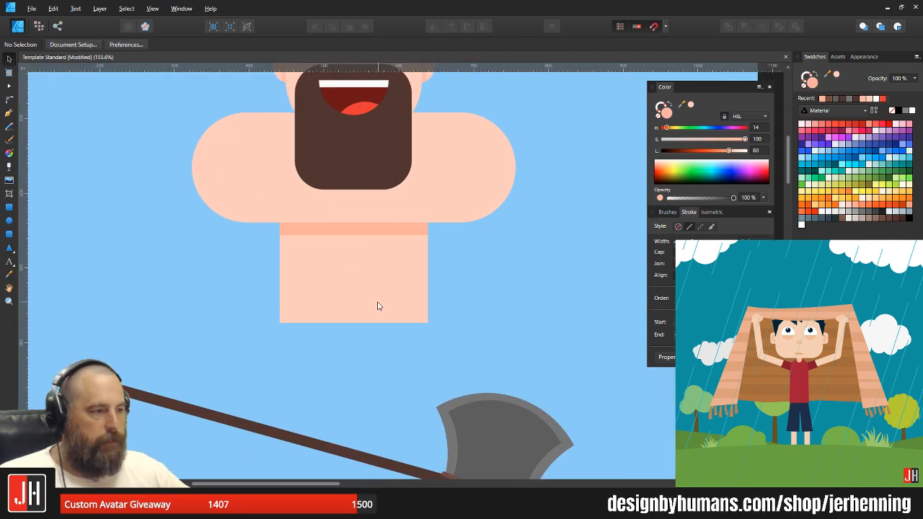
pyautogui.moveTo(378, 307); pyautogui.dragTo(373, 290)
pyautogui.click(351, 290)
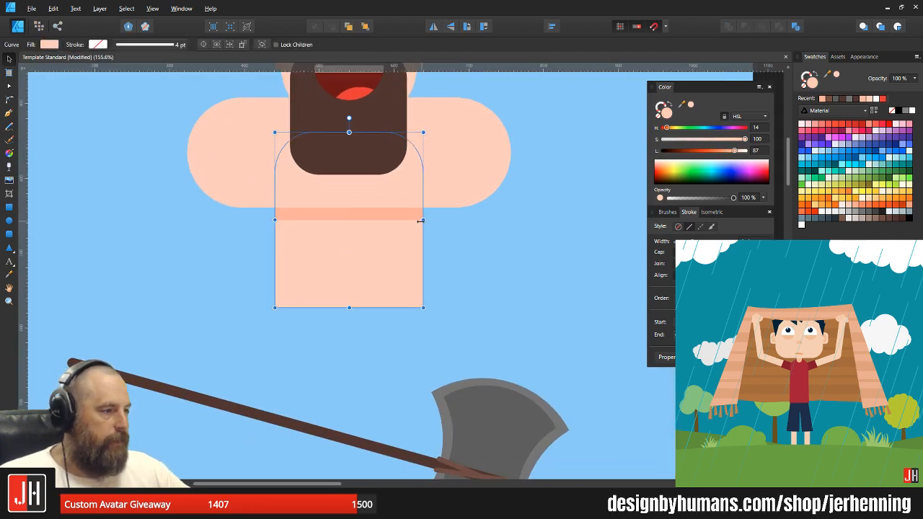
pyautogui.hotkey('ctrl', 'd')
pyautogui.scroll(-3, 470, 278)
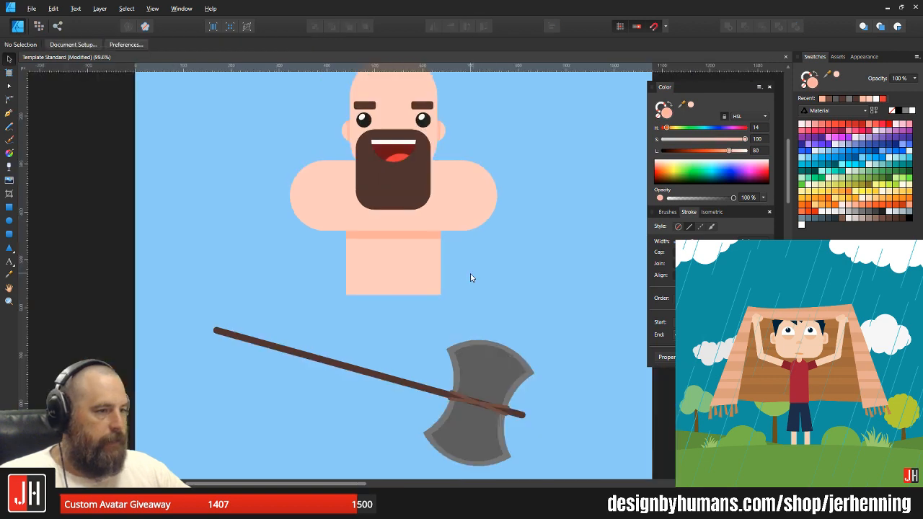
# - Draw a tall rounded rectangle with 50% corners as an arm and place it behind one end of the shoulders
pyautogui.press('m')
pyautogui.moveTo(312, 166); pyautogui.dragTo(379, 374)
pyautogui.moveTo(317, 168); pyautogui.dragTo(366, 230)
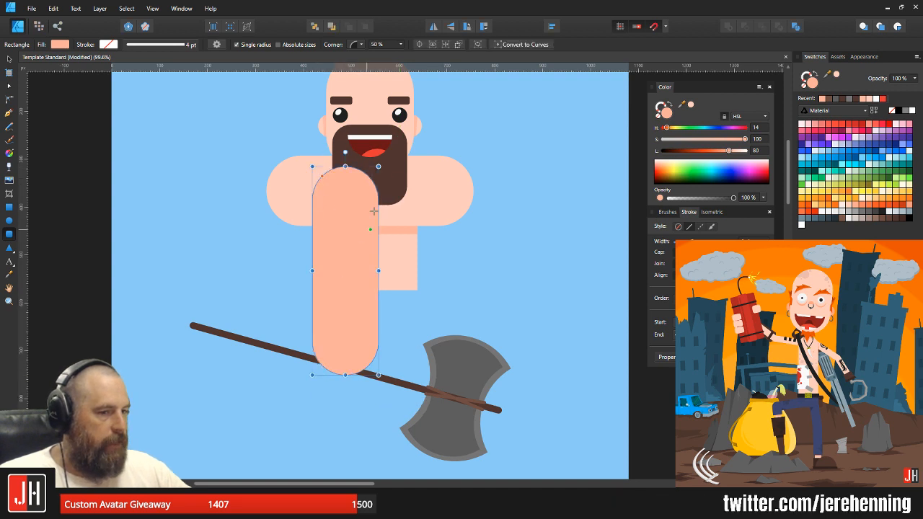
pyautogui.moveTo(378, 167)
pyautogui.mouseDown()
pyautogui.moveTo(371, 158)
pyautogui.moveTo(386, 158)
pyautogui.mouseUp()
pyautogui.press('v')
pyautogui.moveTo(356, 191); pyautogui.dragTo(314, 191)
pyautogui.hotkey('ctrl', 'shift', '[')
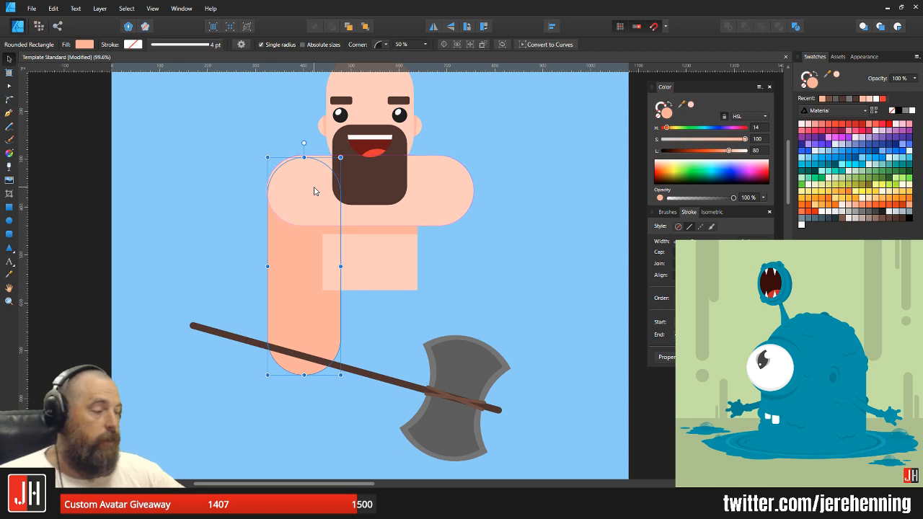
# - Fill the arm with the body's lighter skin tone and align it with the shoulder's outer edge
pyautogui.press('c')
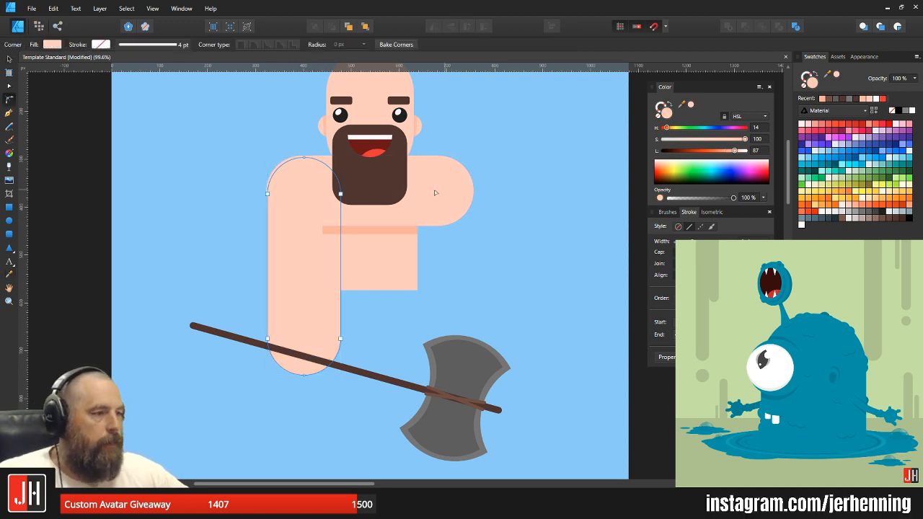
pyautogui.press('v')
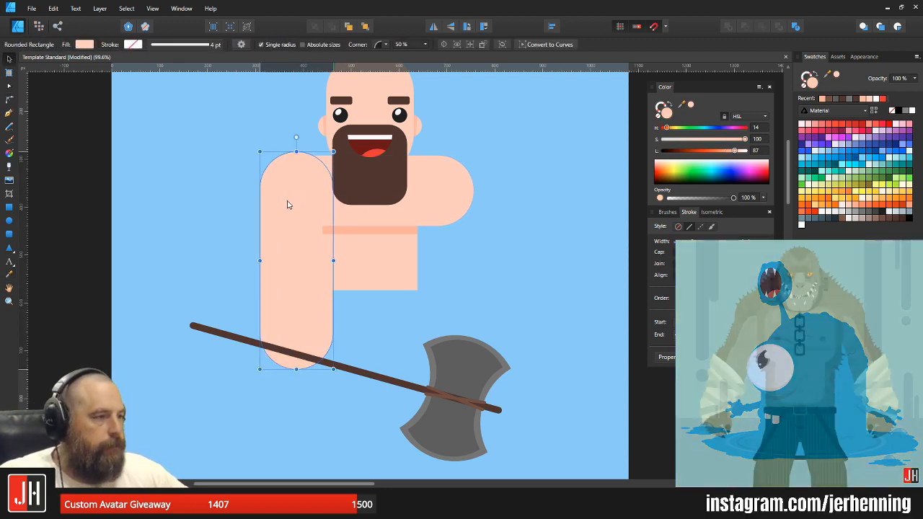
pyautogui.hotkey('ctrl', 'd')
pyautogui.click(297, 225)
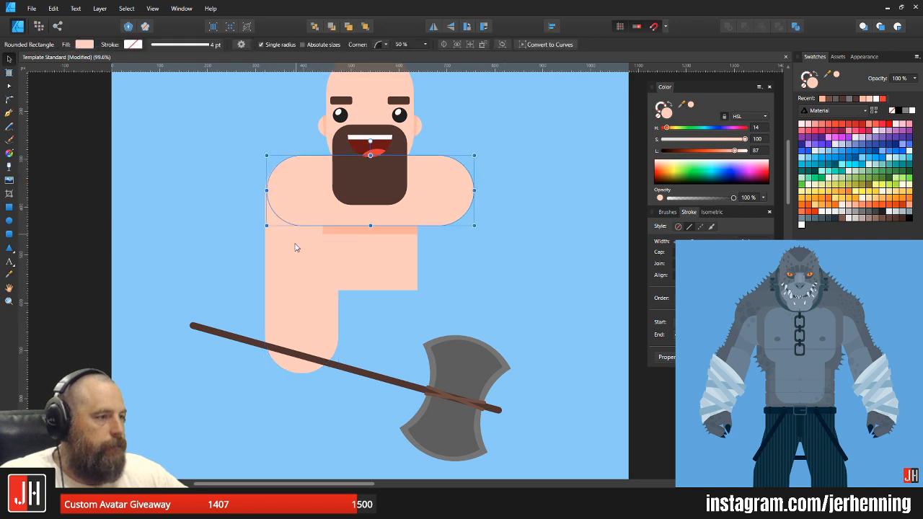
# - Shorten the arm from its lower end and place a duplicate at the opposite end of the shoulders
pyautogui.click(308, 335)
pyautogui.moveTo(302, 373); pyautogui.dragTo(302, 351)
pyautogui.moveTo(339, 251); pyautogui.dragTo(451, 262)
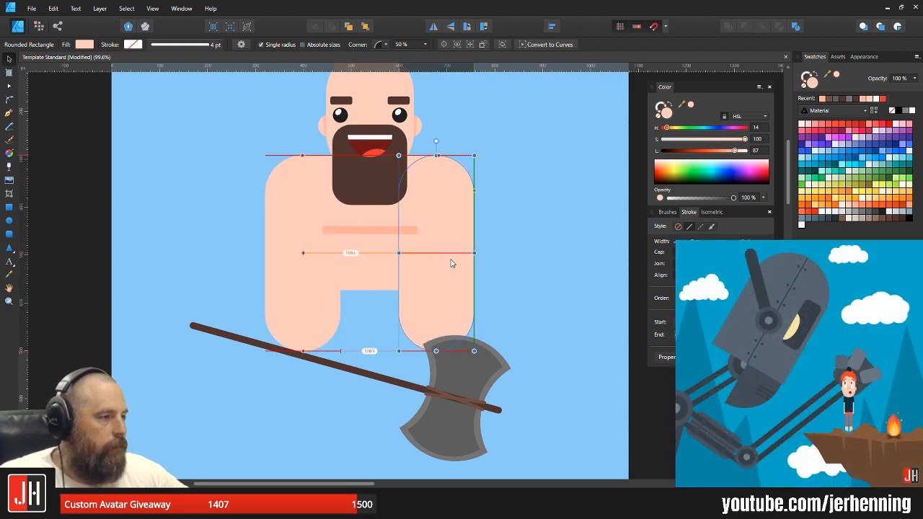
pyautogui.click(540, 239)
pyautogui.scroll(2, 387, 289)
pyautogui.scroll(-2, 374, 306)
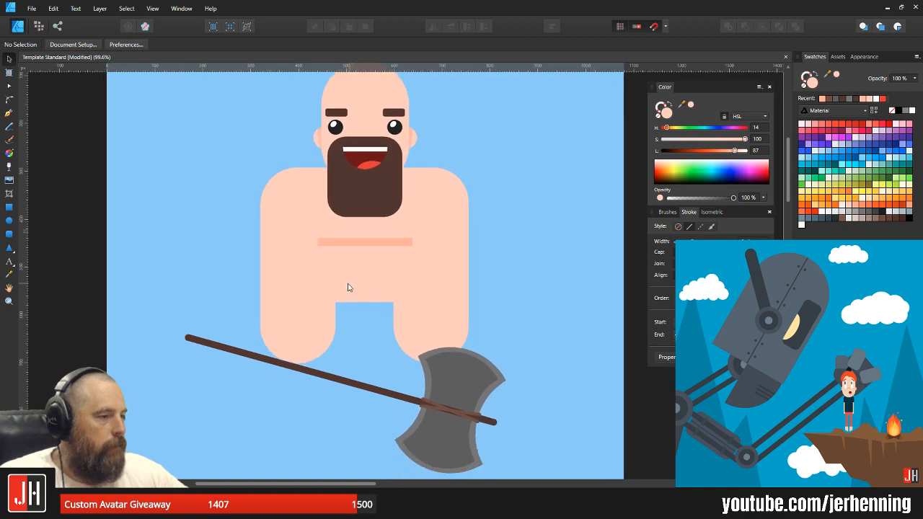
pyautogui.scroll(2, 351, 287)
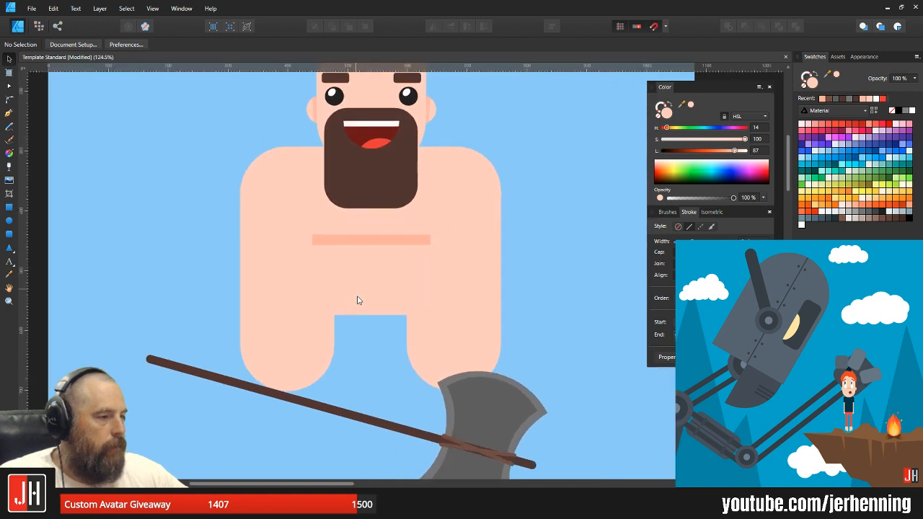
# - Draw a near-black rectangle, nest it inside one arm and position it to cover only the arm's rounded lower end
pyautogui.click(9, 207)
pyautogui.moveTo(202, 322); pyautogui.dragTo(441, 481)
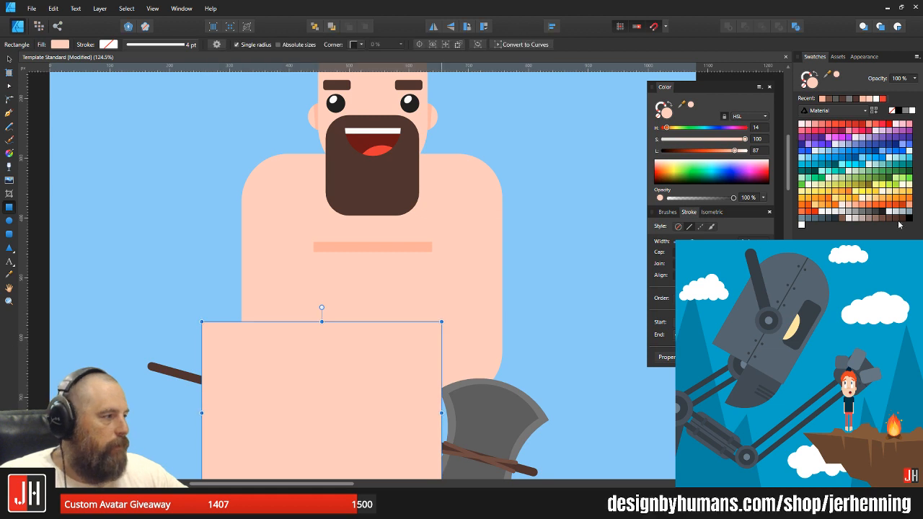
pyautogui.click(886, 215)
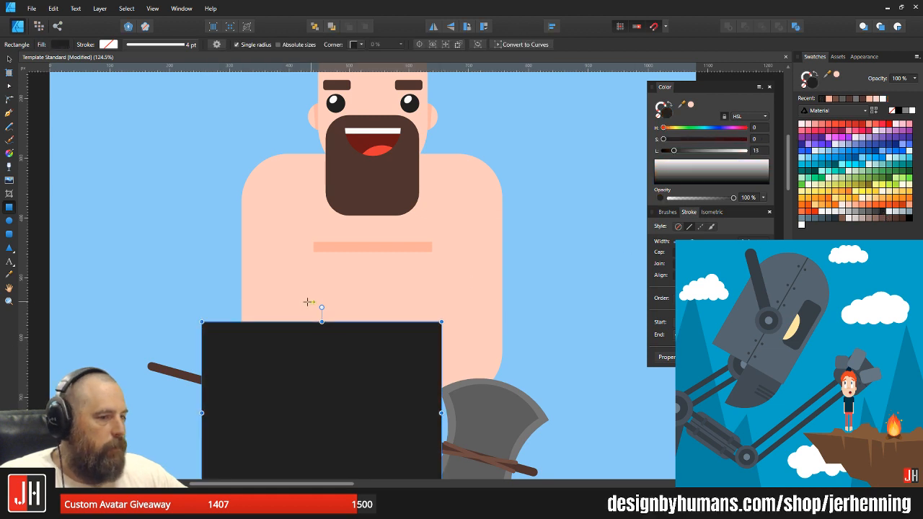
pyautogui.press('Delete')
pyautogui.click(263, 294)
pyautogui.hotkey('ctrl', 'alt', 'v')
pyautogui.moveTo(305, 326); pyautogui.dragTo(271, 339)
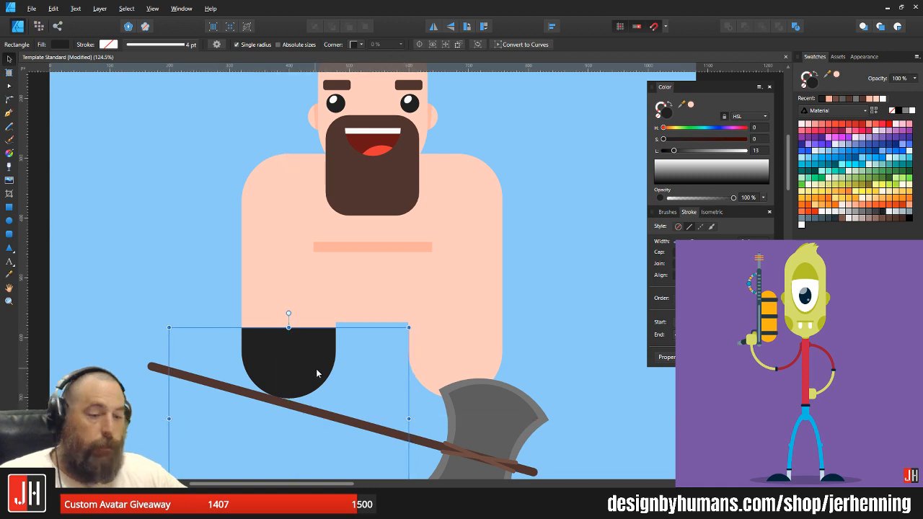
# - Trim the near-black rectangle nested in the arm along its lower and inner sides so it fits closely around the arm's rounded end
pyautogui.moveTo(329, 471); pyautogui.dragTo(363, 383)
pyautogui.moveTo(323, 425); pyautogui.dragTo(322, 316)
pyautogui.moveTo(442, 277); pyautogui.dragTo(376, 276)
pyautogui.click(415, 251)
pyautogui.moveTo(414, 232); pyautogui.dragTo(361, 371)
pyautogui.scroll(-3, 363, 373)
pyautogui.moveTo(355, 416); pyautogui.dragTo(353, 375)
pyautogui.scroll(3, 353, 376)
pyautogui.moveTo(370, 337); pyautogui.dragTo(320, 352)
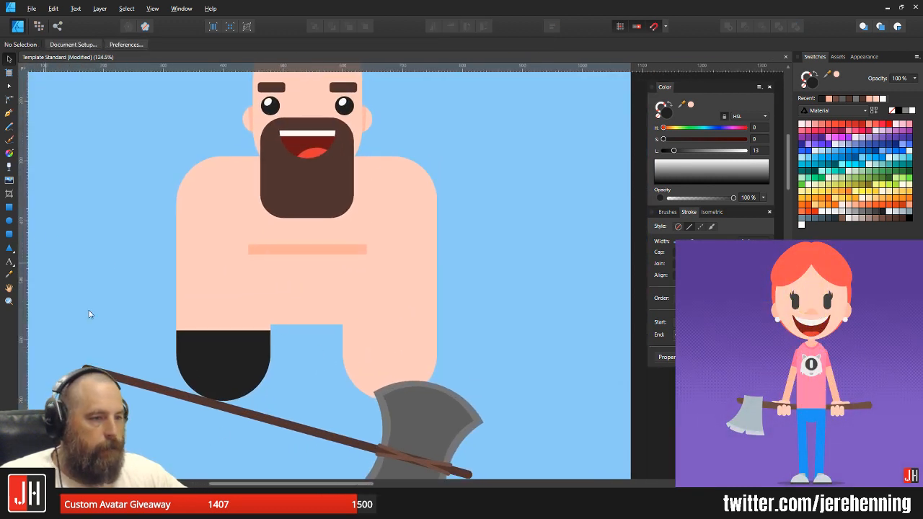
# - Delete the plain arm and replace it with a duplicate of the dark-ended arm aligned to the opposite end of the shoulders
pyautogui.click(232, 370)
pyautogui.click(415, 349)
pyautogui.press('Delete')
pyautogui.moveTo(219, 357); pyautogui.dragTo(362, 340)
pyautogui.click(470, 328)
pyautogui.scroll(-2, 401, 339)
pyautogui.scroll(2, 273, 309)
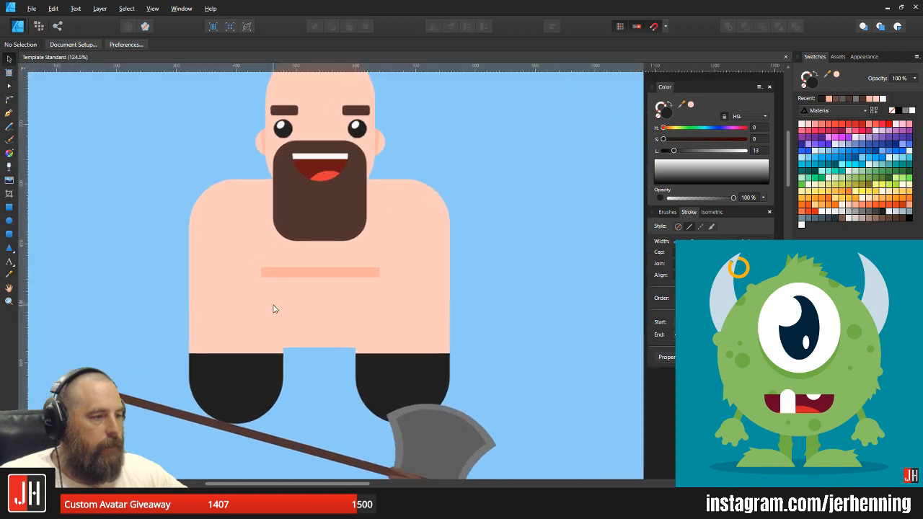
# - Fill both arms with the darker skin tone, HSL 14, 100, 80, leaving their dark ends as they are
pyautogui.click(303, 256)
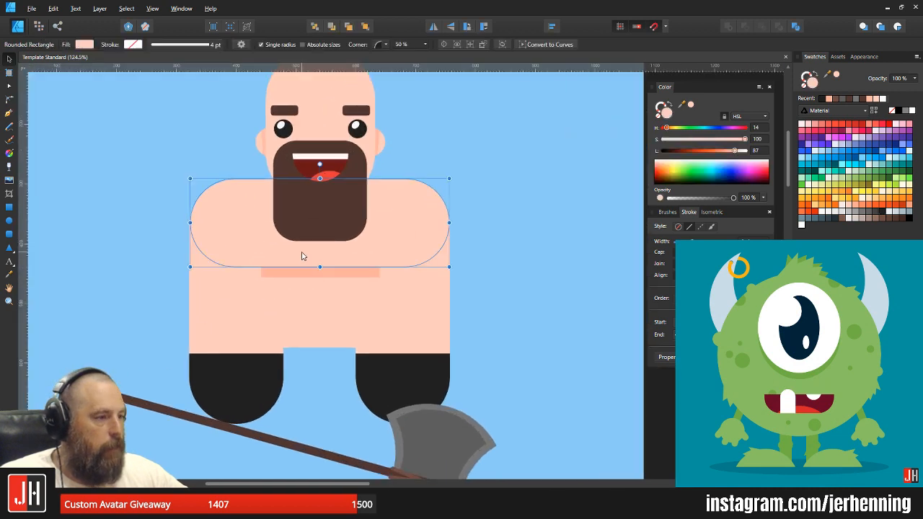
pyautogui.click(309, 327)
pyautogui.click(227, 327)
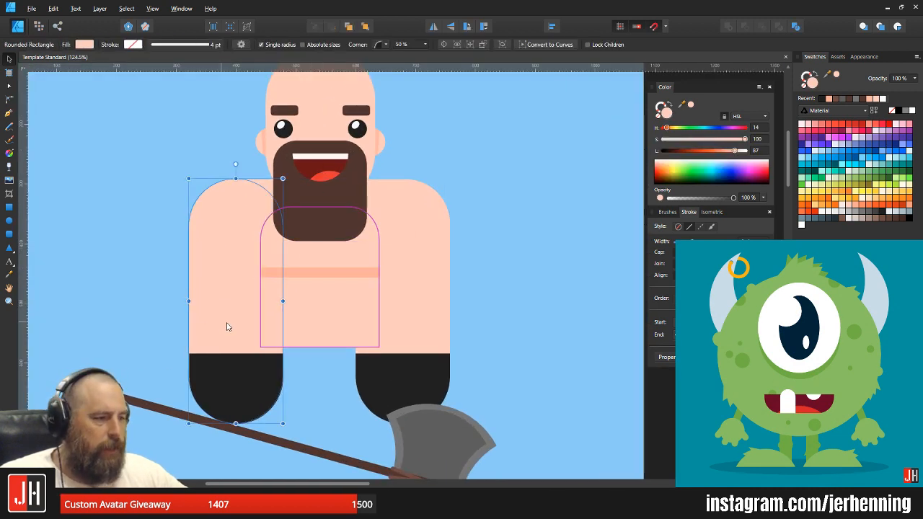
pyautogui.keyDown('shift'); pyautogui.click(433, 342); pyautogui.keyUp('shift')
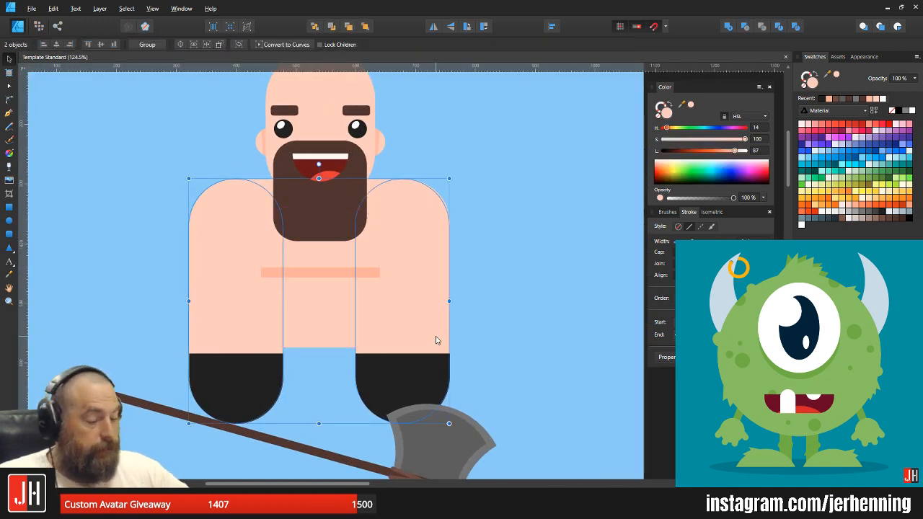
pyautogui.click(577, 322)
pyautogui.click(298, 298)
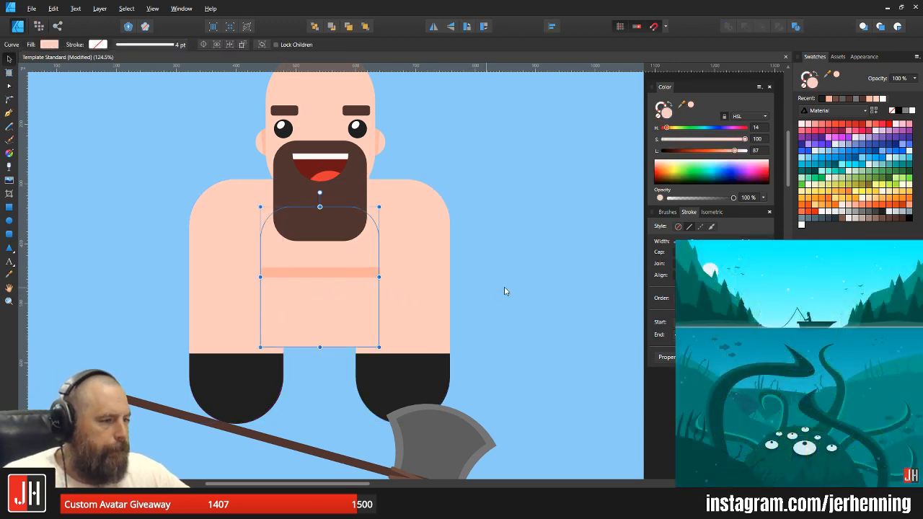
pyautogui.click(505, 289)
pyautogui.click(279, 309)
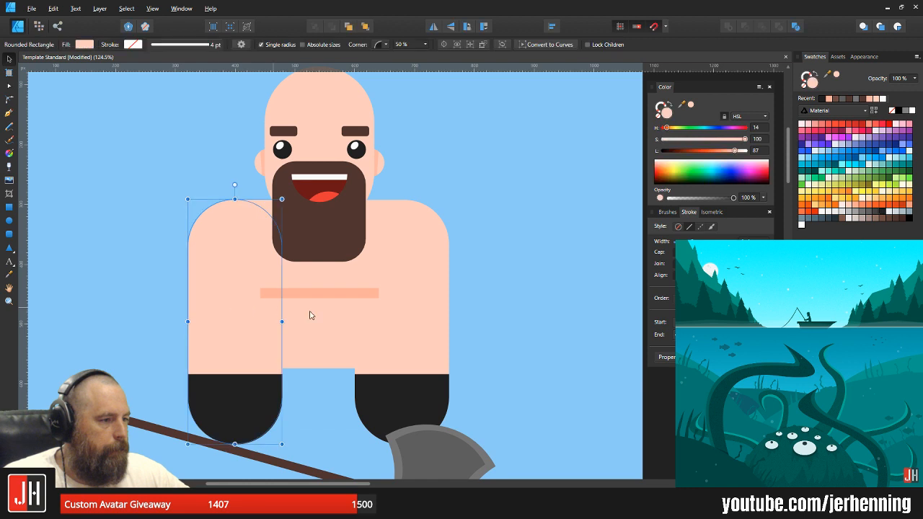
pyautogui.keyDown('shift'); pyautogui.click(417, 307); pyautogui.keyUp('shift')
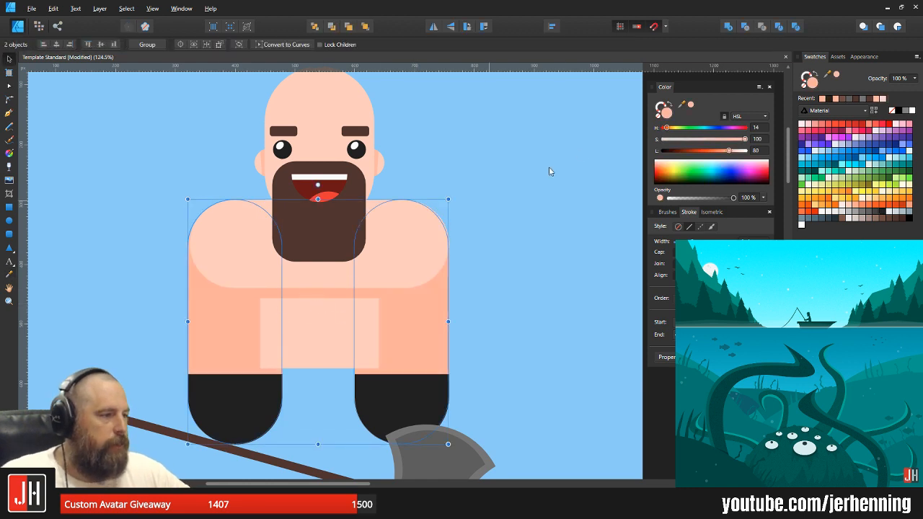
pyautogui.click(528, 231)
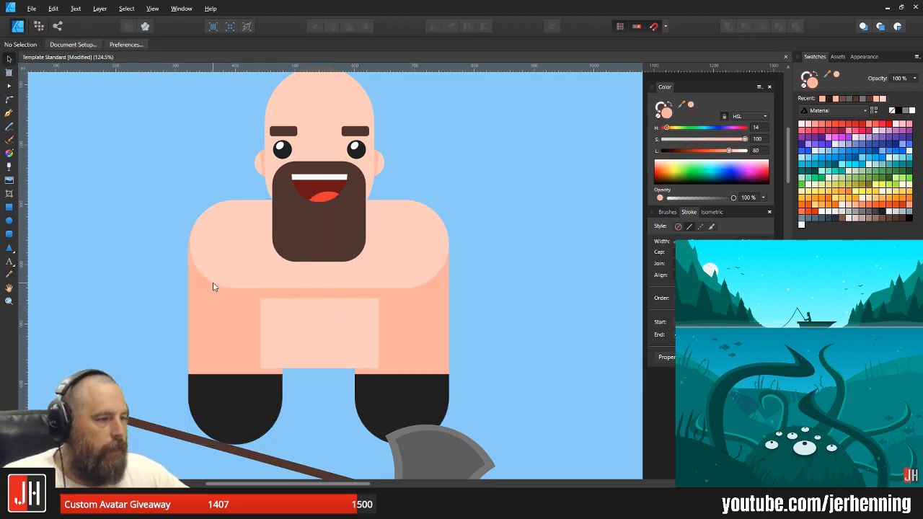
pyautogui.scroll(-1, 473, 313)
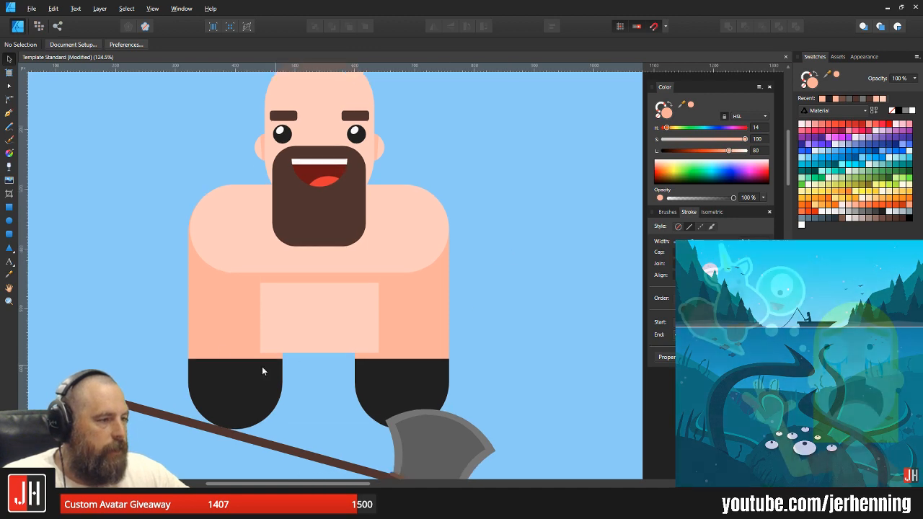
# - Try to restack the axe relative to the arms by cutting it and pasting it back in place
pyautogui.click(253, 325)
pyautogui.scroll(-2, 268, 320)
pyautogui.moveTo(288, 405); pyautogui.dragTo(307, 383)
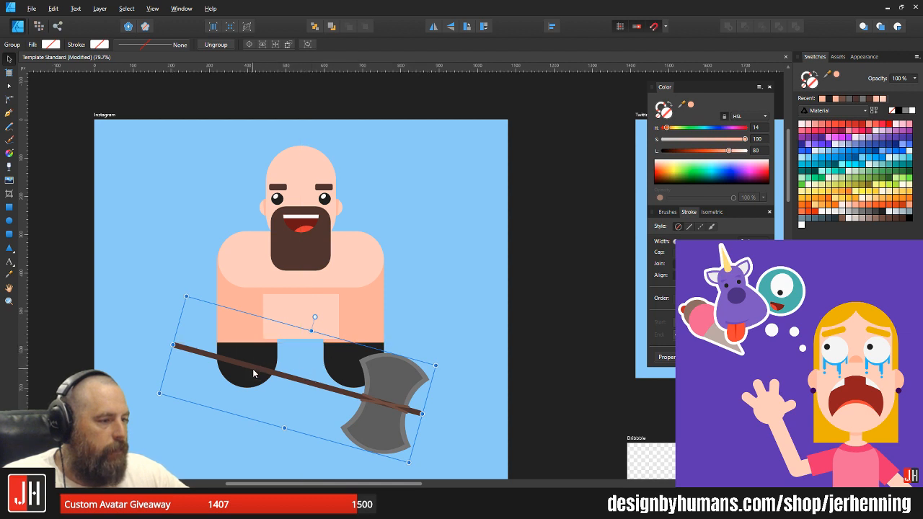
pyautogui.hotkey('ctrl', 'x')
pyautogui.click(352, 365)
pyautogui.hotkey('ctrl', 'v')
pyautogui.click(460, 359)
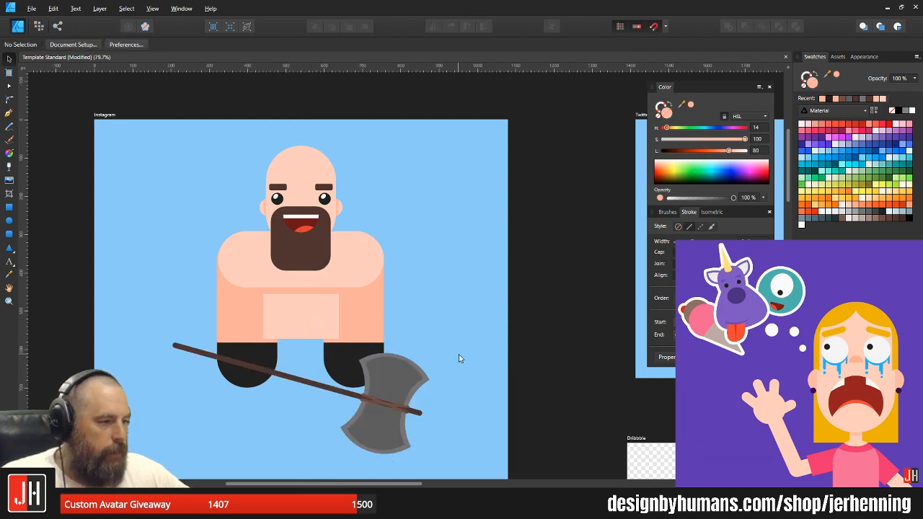
# - Cut the axe and paste it just above the arm near the blades, with its handle passing behind the other arm
pyautogui.click(346, 363)
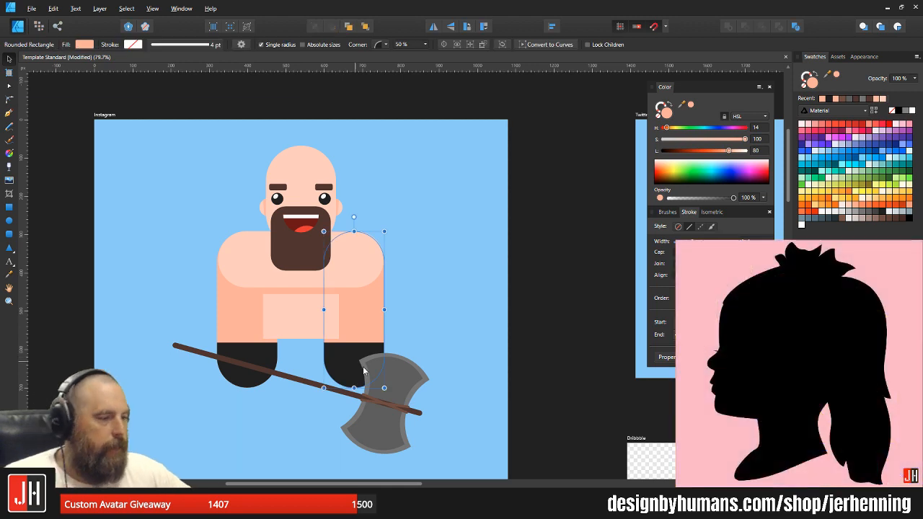
pyautogui.click(312, 383)
pyautogui.hotkey('ctrl', 'x')
pyautogui.doubleClick(346, 368)
pyautogui.hotkey('ctrl', 'v')
pyautogui.click(426, 358)
pyautogui.hotkey('ctrl', 'z')
pyautogui.hotkey('ctrl', 'z')
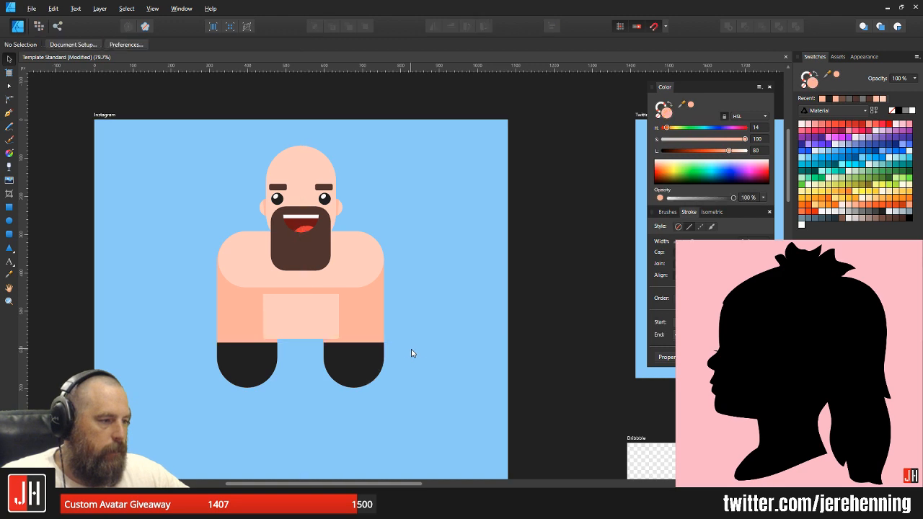
pyautogui.click(365, 356)
pyautogui.hotkey('ctrl', 'v')
pyautogui.click(431, 342)
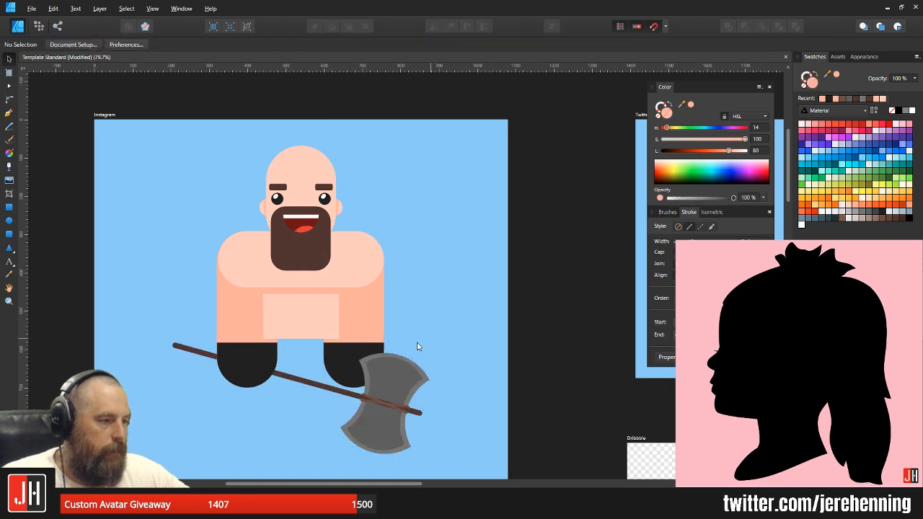
# - Move the axe outward until its blades clear the outer edge of the nearby arm
pyautogui.scroll(3, 333, 369)
pyautogui.moveTo(397, 395); pyautogui.dragTo(476, 390)
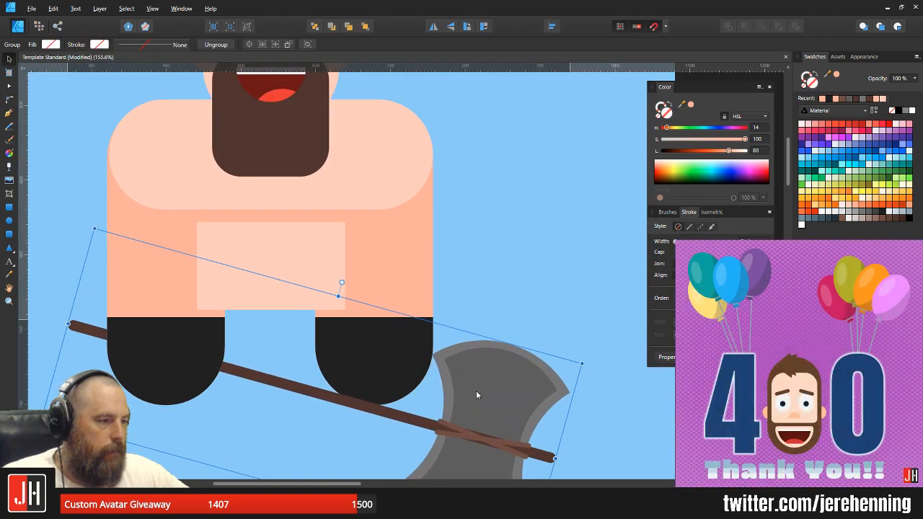
pyautogui.scroll(-3, 537, 398)
pyautogui.moveTo(536, 398); pyautogui.dragTo(497, 401)
pyautogui.click(466, 325)
pyautogui.scroll(-3, 440, 345)
pyautogui.moveTo(432, 350); pyautogui.dragTo(379, 316)
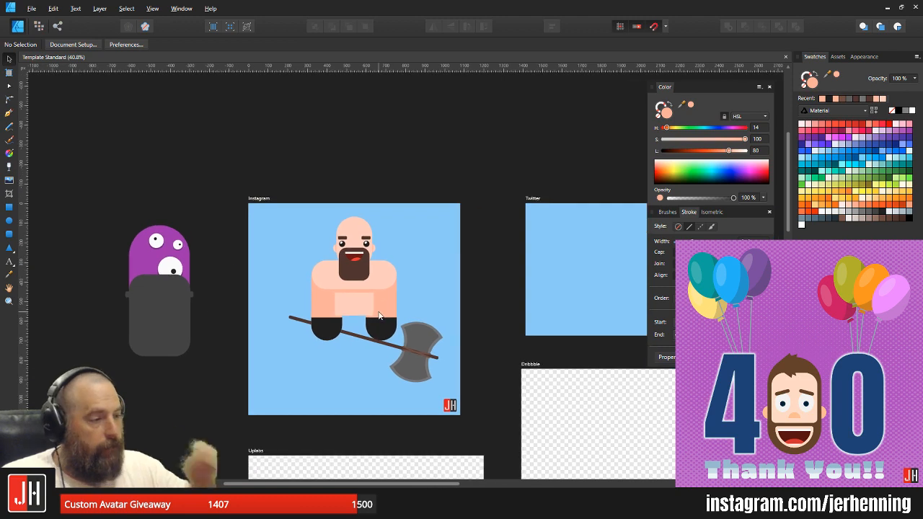
# - Lengthen the torso downward with Lock Children on, so its lower edge overlaps the arms' dark ends
pyautogui.scroll(6, 379, 316)
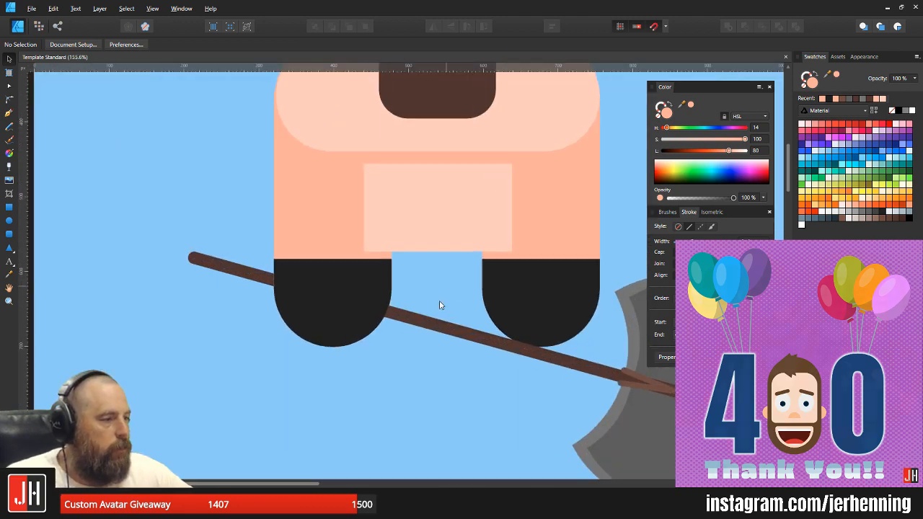
pyautogui.click(425, 270)
pyautogui.moveTo(406, 312); pyautogui.dragTo(404, 332)
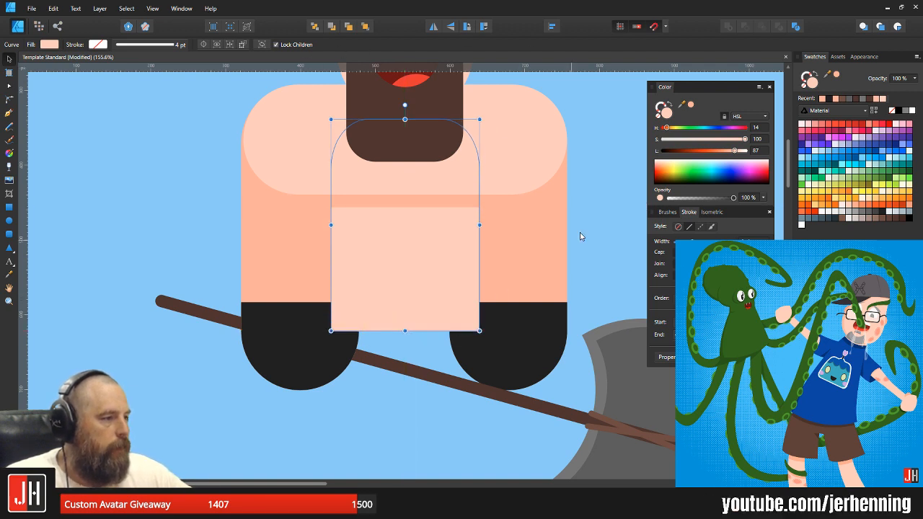
pyautogui.click(570, 239)
pyautogui.moveTo(570, 235); pyautogui.dragTo(551, 246)
# - Draw a thin rounded rectangle with 25% corners as a belt across the torso's lower edge and fill it brown, HSL 14, 26, 29
pyautogui.click(9, 235)
pyautogui.scroll(3, 285, 334)
pyautogui.moveTo(288, 338); pyautogui.dragTo(543, 368)
pyautogui.scroll(-4, 542, 368)
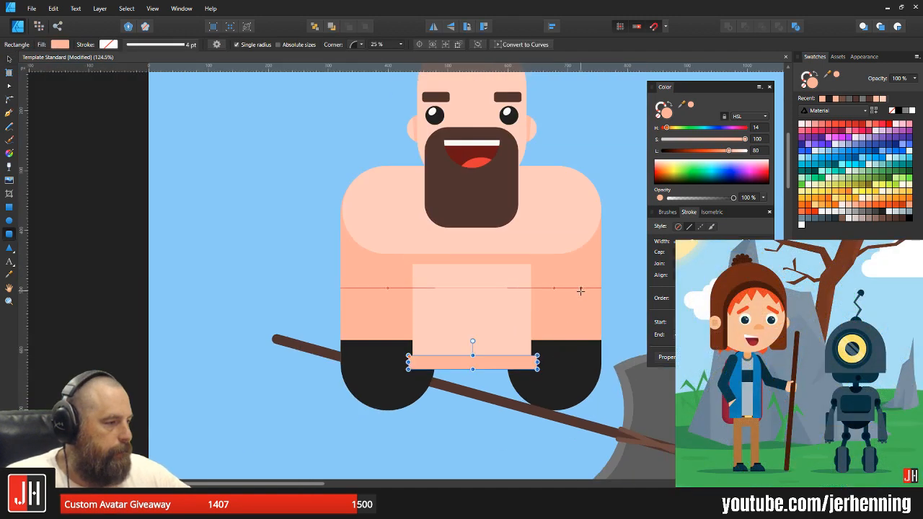
pyautogui.click(889, 220)
pyautogui.scroll(2, 528, 398)
pyautogui.press('v')
pyautogui.click(466, 447)
pyautogui.moveTo(465, 447); pyautogui.dragTo(395, 354)
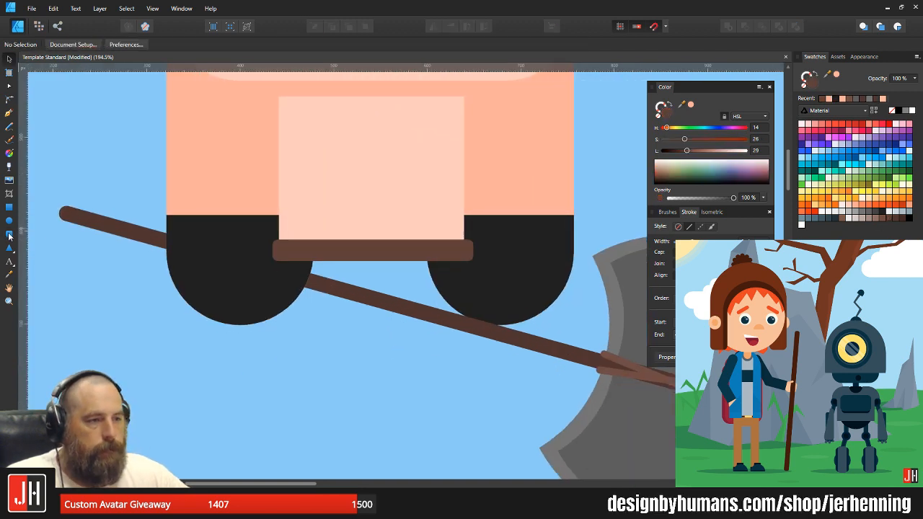
# - Draw a rectangle as wide as the torso for the trousers, place it behind the belt and darken its fill to lightness 19
pyautogui.click(10, 207)
pyautogui.moveTo(280, 256); pyautogui.dragTo(464, 419)
pyautogui.press('v')
pyautogui.moveTo(404, 327); pyautogui.dragTo(406, 319)
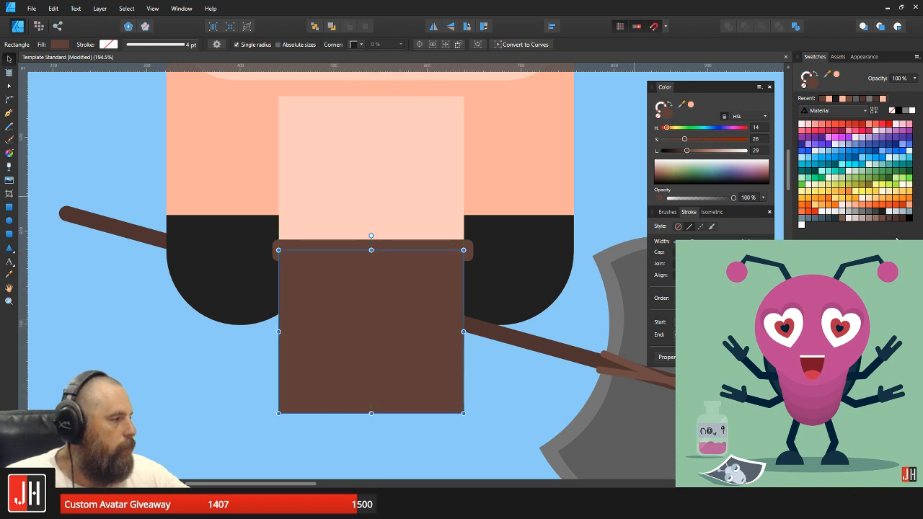
pyautogui.moveTo(686, 151); pyautogui.dragTo(679, 150)
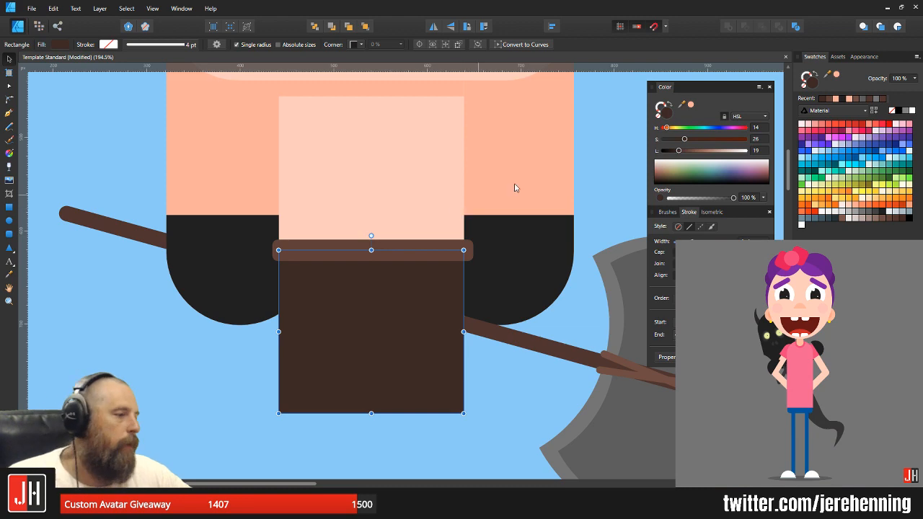
pyautogui.click(629, 162)
pyautogui.scroll(-8, 515, 223)
pyautogui.scroll(3, 505, 236)
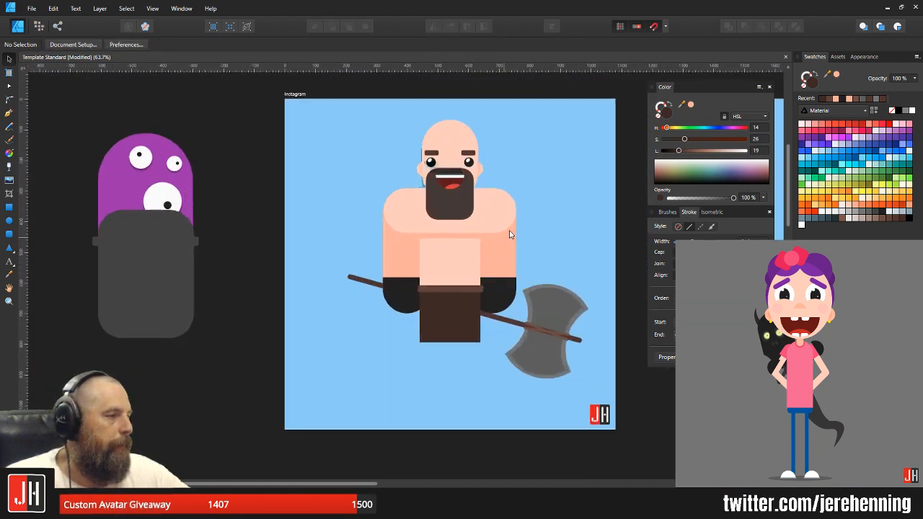
# - Remove the axe from its place and paste it directly above the arm at the handle's plain end
pyautogui.moveTo(506, 236); pyautogui.dragTo(491, 296)
pyautogui.click(504, 389)
pyautogui.scroll(3, 495, 383)
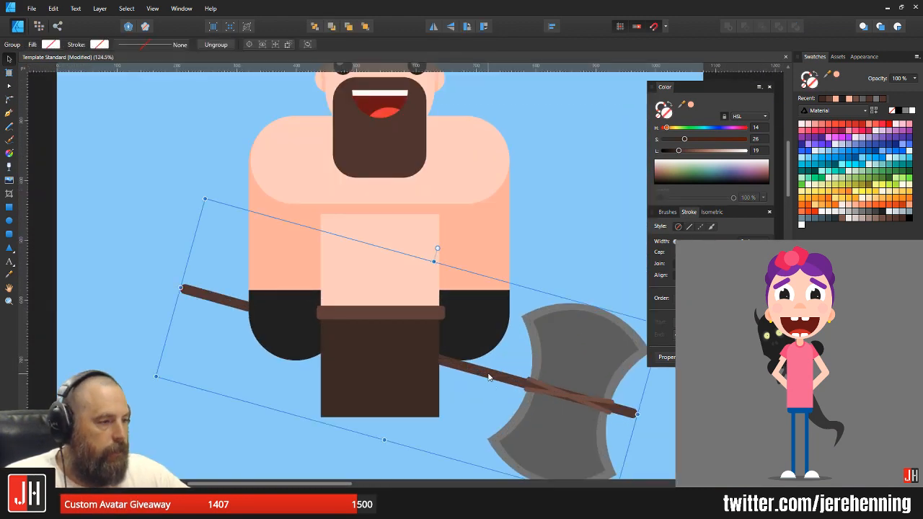
pyautogui.press('Delete')
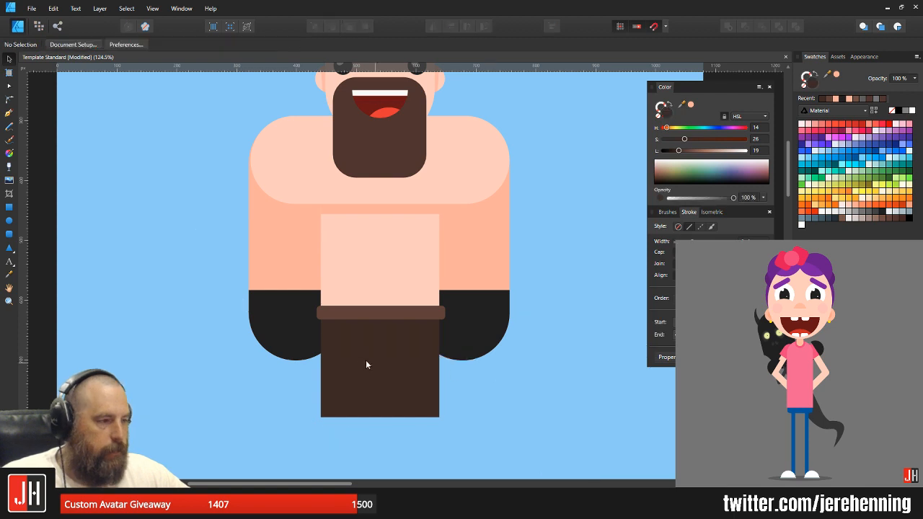
pyautogui.click(307, 340)
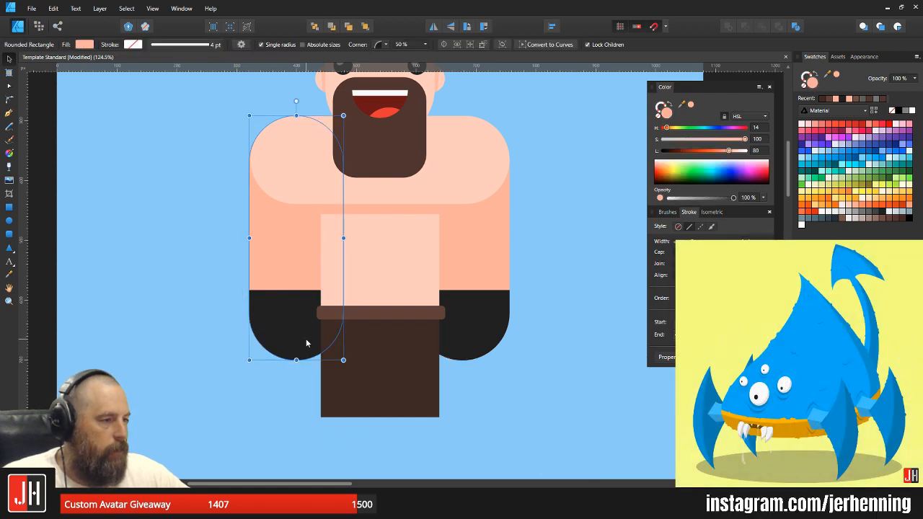
pyautogui.hotkey('ctrl', 'v')
# - Try placing that arm and the axe together in front of the shoulders, torso, belt and trousers
pyautogui.keyDown('shift'); pyautogui.click(284, 281); pyautogui.keyUp('shift')
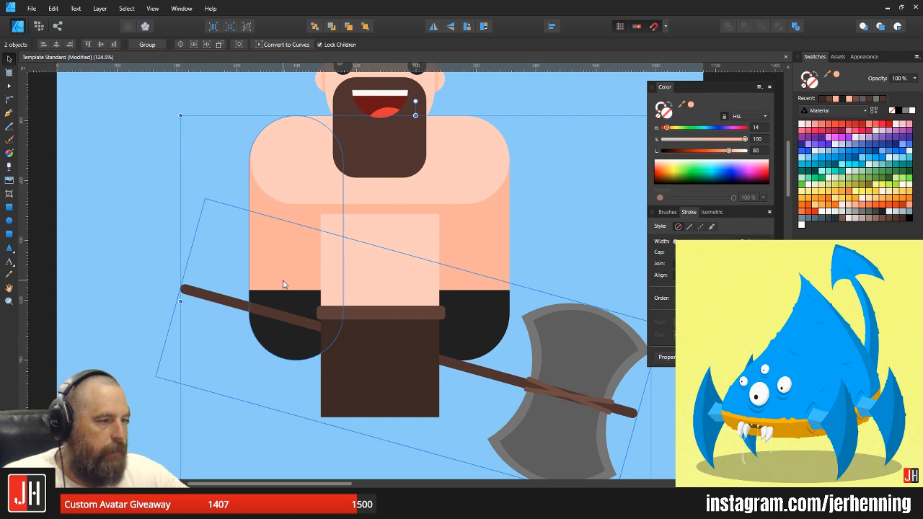
pyautogui.hotkey('ctrl', 'x')
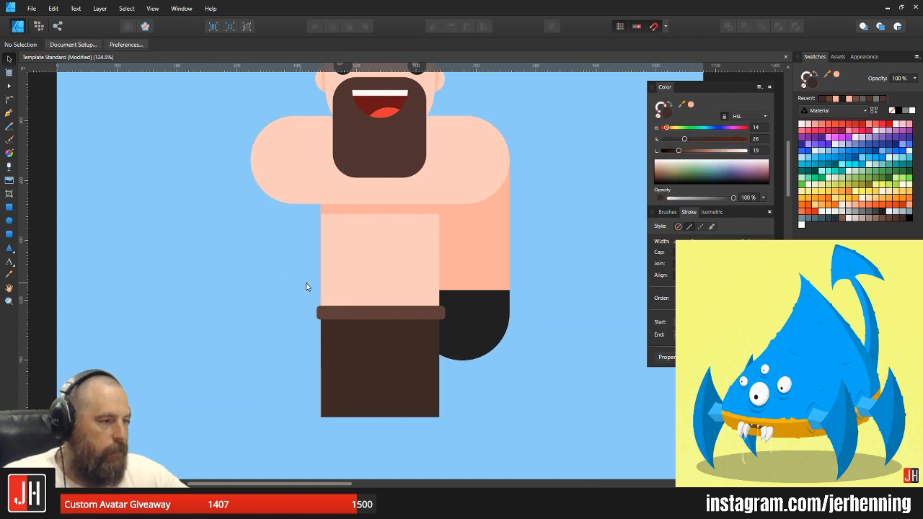
pyautogui.click(291, 193)
pyautogui.hotkey('ctrl', 'v')
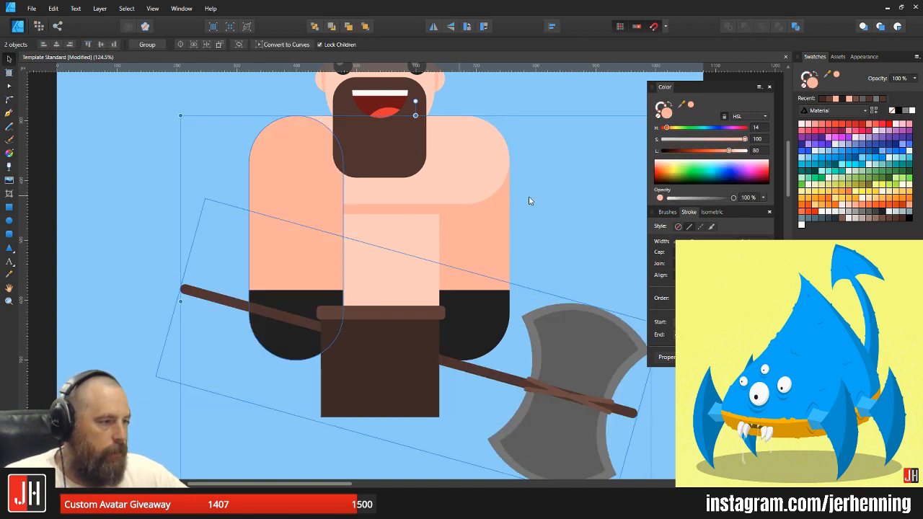
pyautogui.click(529, 238)
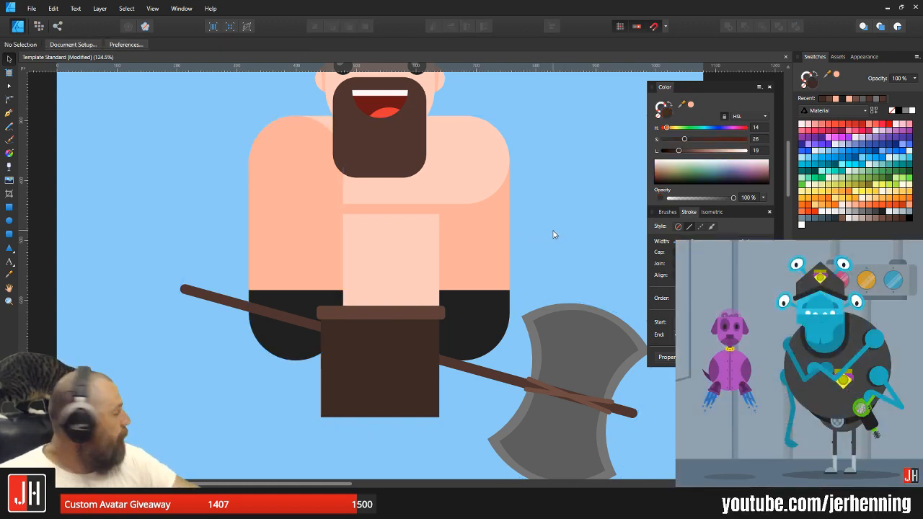
pyautogui.click(498, 375)
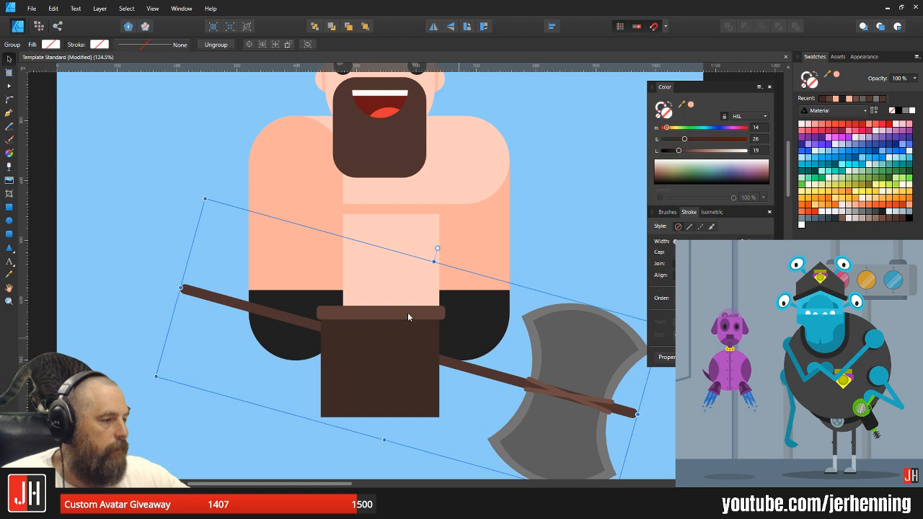
pyautogui.keyDown('shift'); pyautogui.click(302, 249); pyautogui.keyUp('shift')
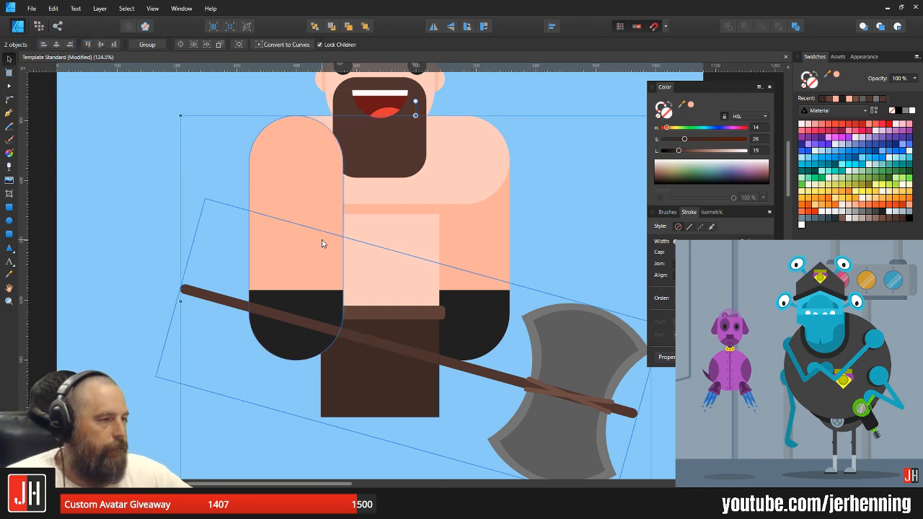
pyautogui.click(424, 348)
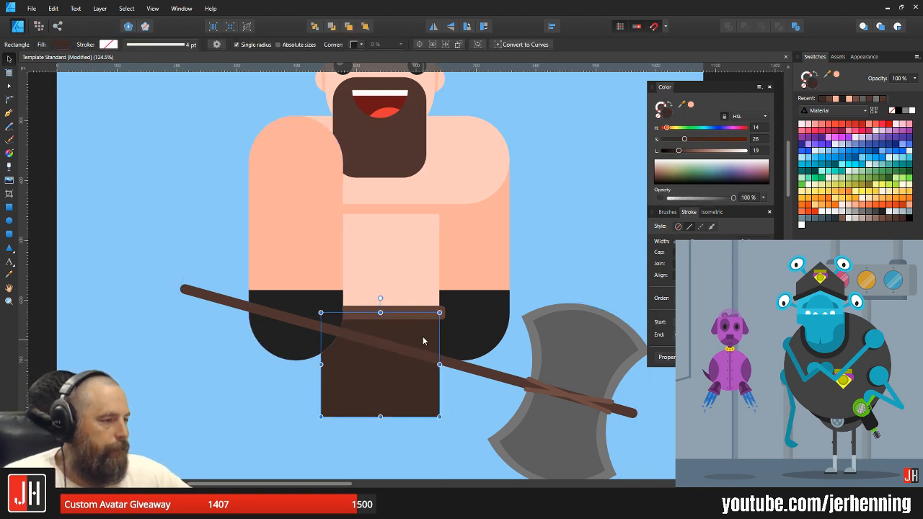
# - Send the arm and the axe together behind the shoulders, torso, belt and trousers
pyautogui.click(308, 279)
pyautogui.keyDown('shift'); pyautogui.click(263, 312); pyautogui.keyUp('shift')
pyautogui.hotkey('ctrl', 'shift', '[')
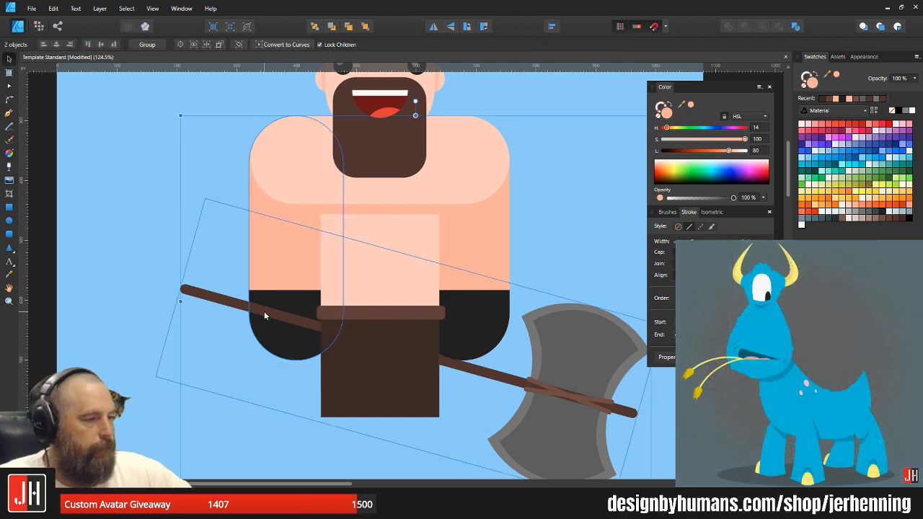
# - Remove the axe from its place, paste it directly above the trousers, and save the document
pyautogui.click(582, 233)
pyautogui.click(465, 371)
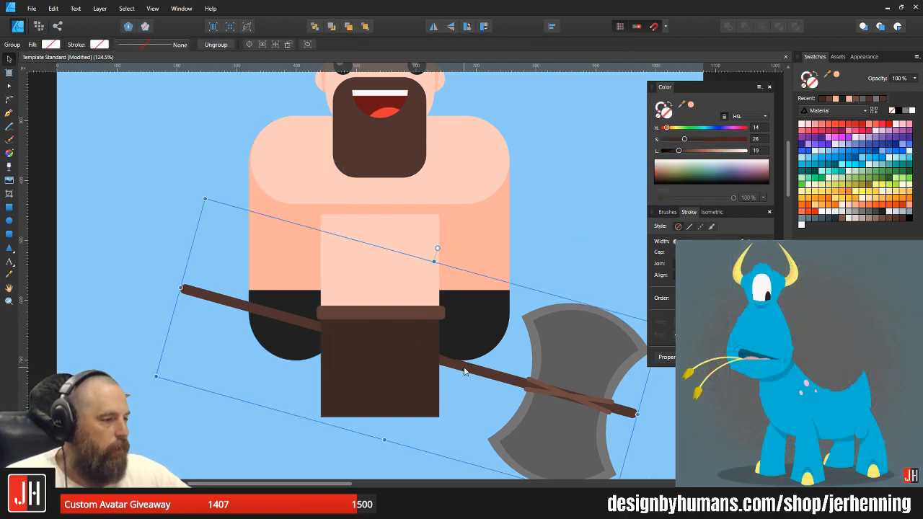
pyautogui.hotkey('ctrl', 'x')
pyautogui.click(373, 360)
pyautogui.hotkey('ctrl', 'v')
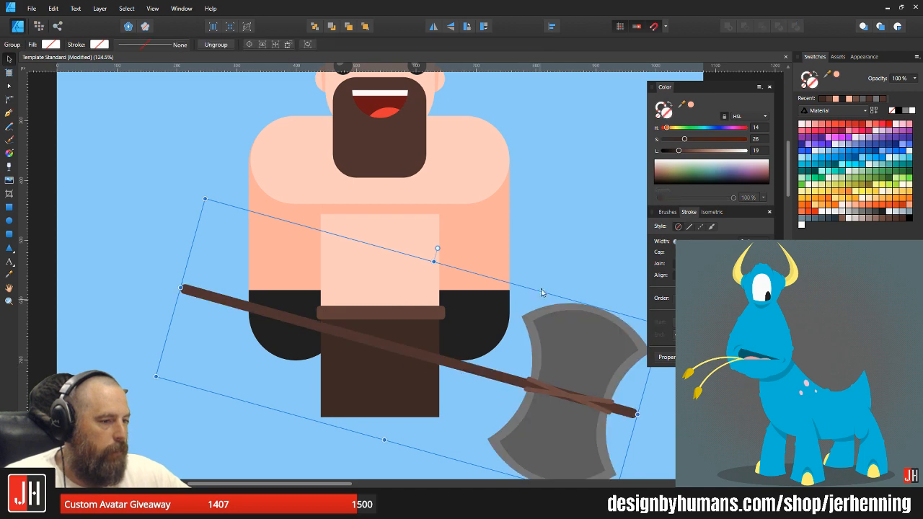
pyautogui.click(525, 248)
pyautogui.hotkey('ctrl', 's')
# - Adjust the torso's lower edge to a height of 270.4 px and move the belt and trousers up slightly over it
pyautogui.scroll(-2, 489, 285)
pyautogui.moveTo(451, 271); pyautogui.dragTo(410, 257)
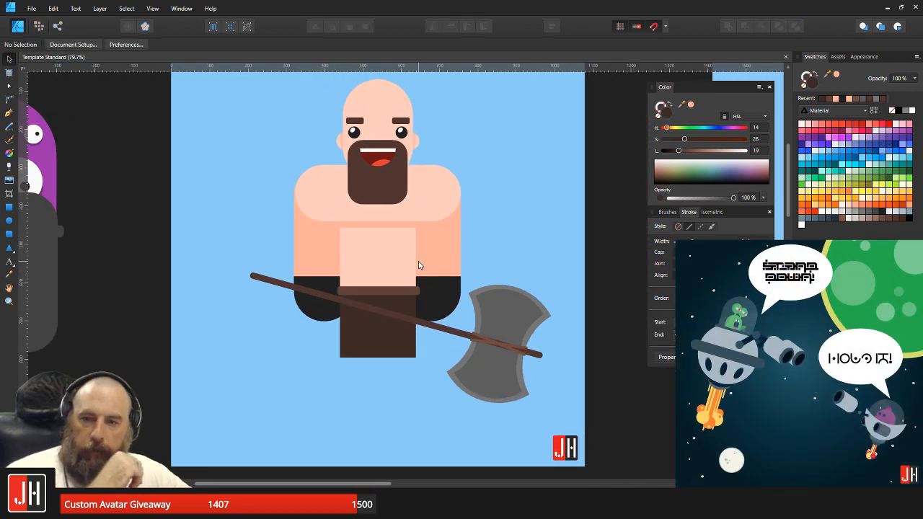
pyautogui.moveTo(384, 257); pyautogui.dragTo(402, 235)
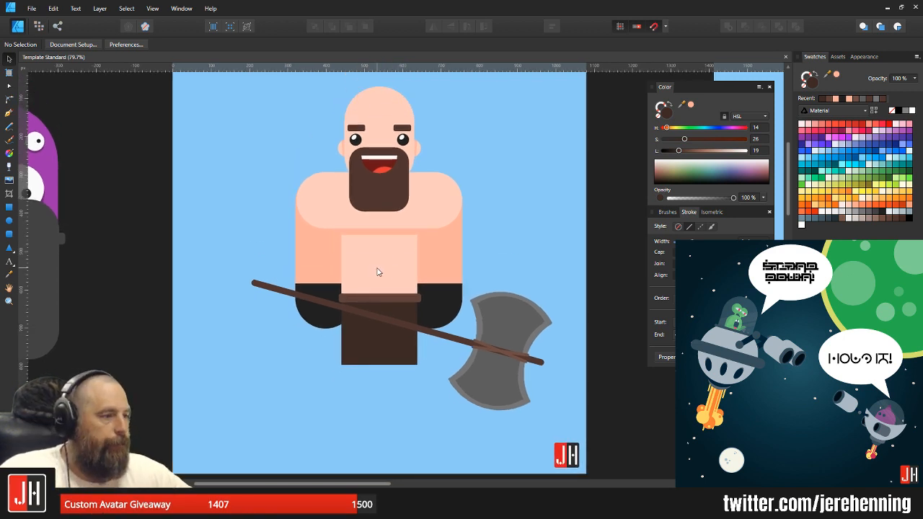
pyautogui.click(380, 275)
pyautogui.scroll(3, 380, 283)
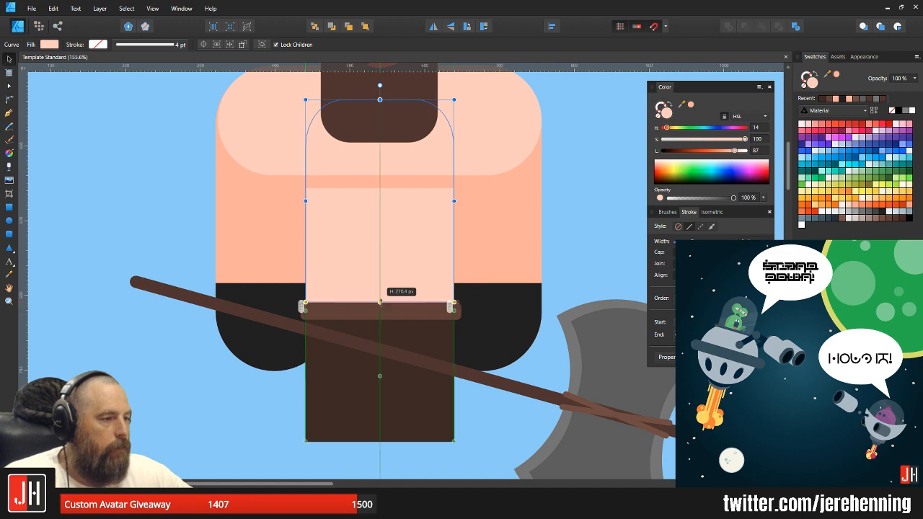
pyautogui.moveTo(474, 449); pyautogui.dragTo(274, 264)
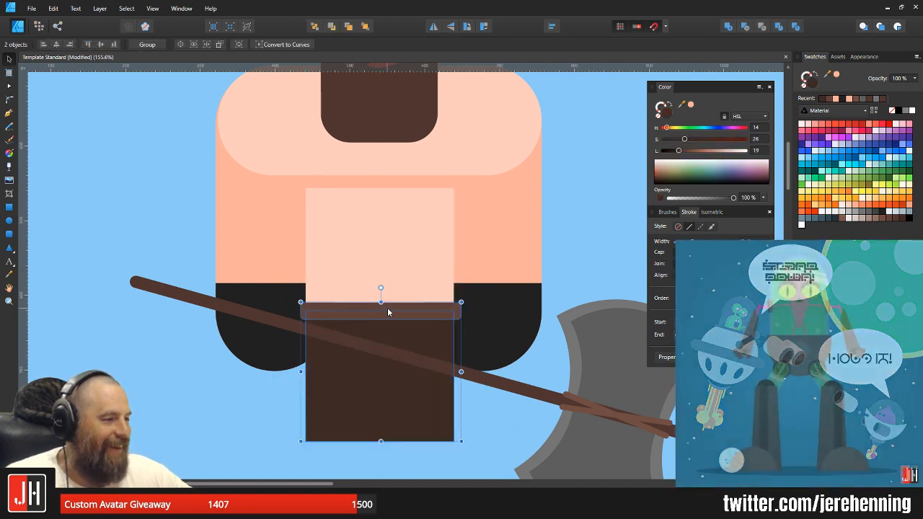
pyautogui.click(599, 264)
pyautogui.scroll(-4, 482, 300)
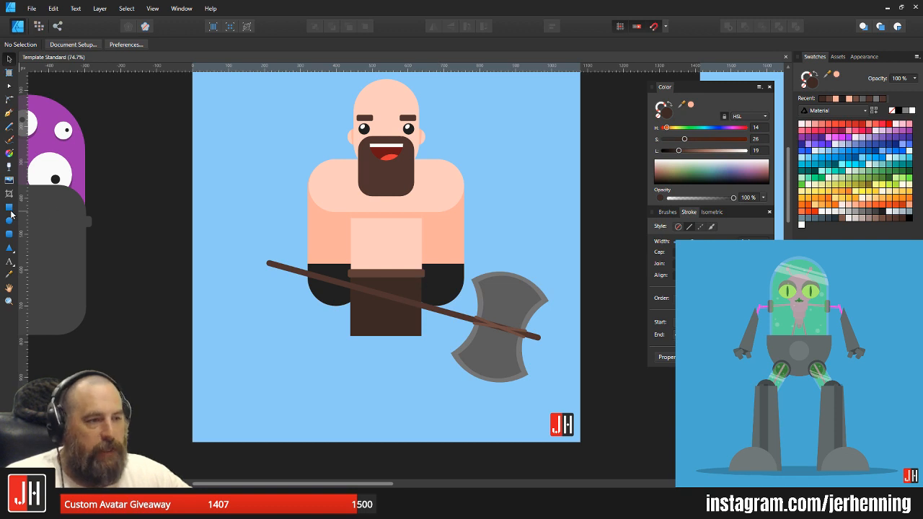
# - Sample the torso's light skin colour onto a narrow trial leg rectangle drawn below the belt, and delete the rectangle
pyautogui.scroll(2, 304, 344)
pyautogui.moveTo(393, 256); pyautogui.dragTo(433, 431)
pyautogui.press('i')
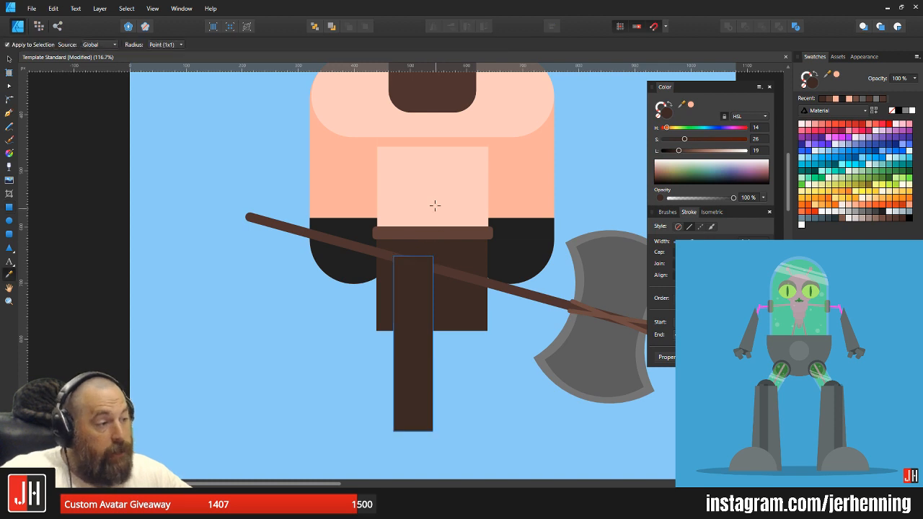
pyautogui.click(435, 206)
pyautogui.press('m')
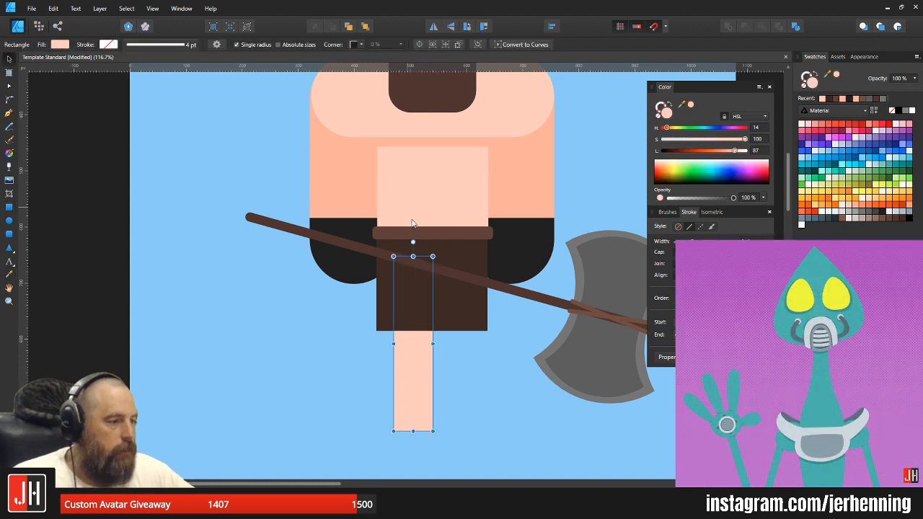
pyautogui.moveTo(418, 360); pyautogui.dragTo(421, 374)
pyautogui.moveTo(433, 274); pyautogui.dragTo(446, 257)
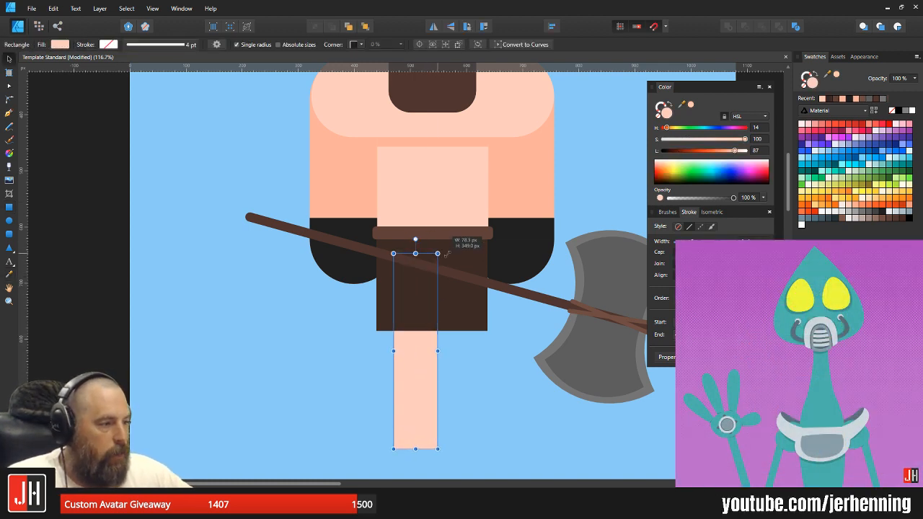
pyautogui.moveTo(436, 332); pyautogui.dragTo(312, 394)
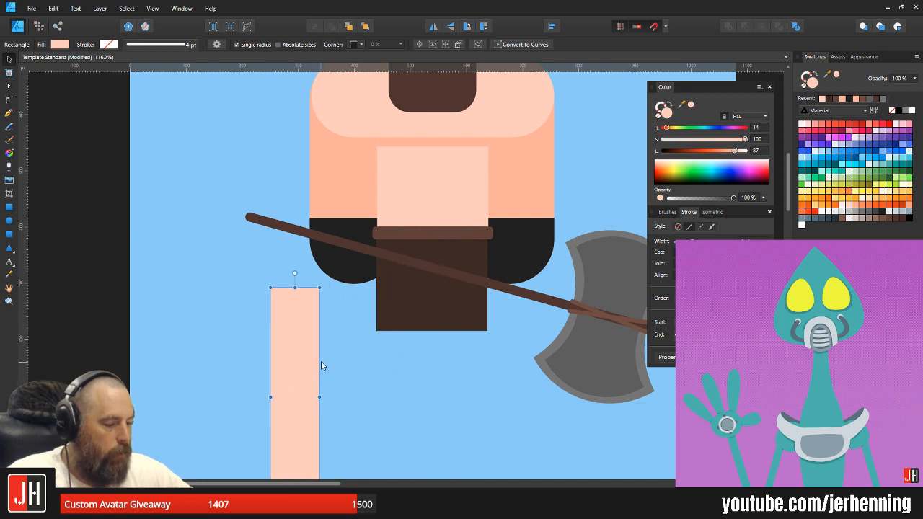
pyautogui.press('Delete')
# - Draw a rounded rectangle about 102 by 226 px as an upper leg and fit it to one half of the trousers
pyautogui.click(10, 235)
pyautogui.moveTo(386, 267); pyautogui.dragTo(443, 393)
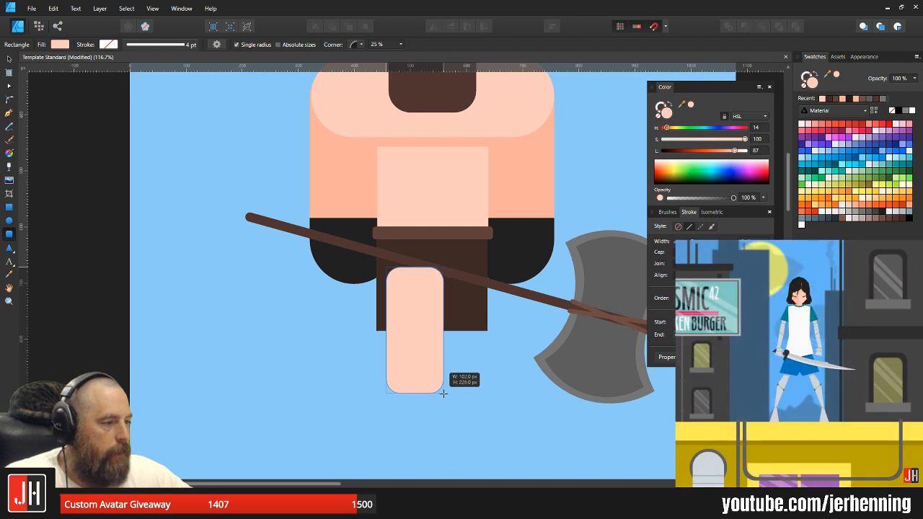
pyautogui.press('v')
pyautogui.moveTo(428, 343); pyautogui.dragTo(420, 329)
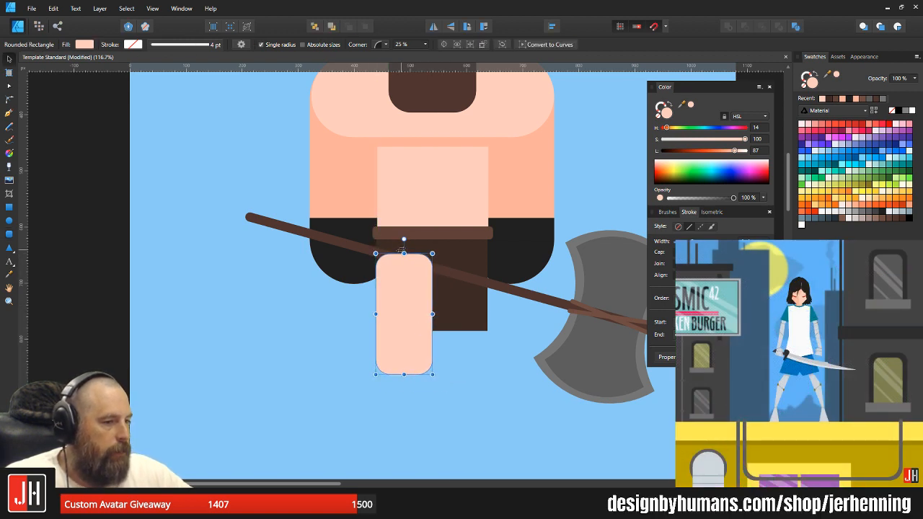
# - Narrow the upper leg, duplicate it side by side, and send both upper legs behind the trousers
pyautogui.moveTo(416, 295); pyautogui.dragTo(463, 300)
pyautogui.keyDown('shift'); pyautogui.click(419, 295); pyautogui.keyUp('shift')
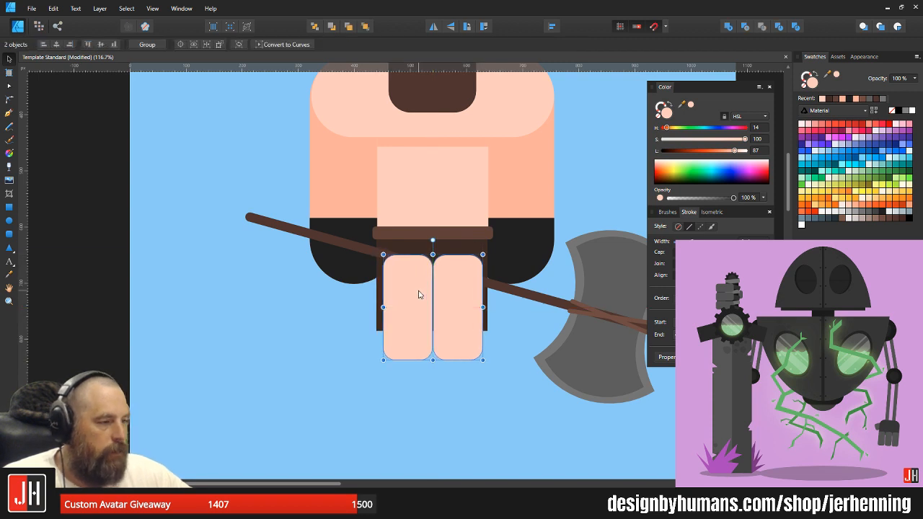
pyautogui.hotkey('ctrl', 'shift', '[')
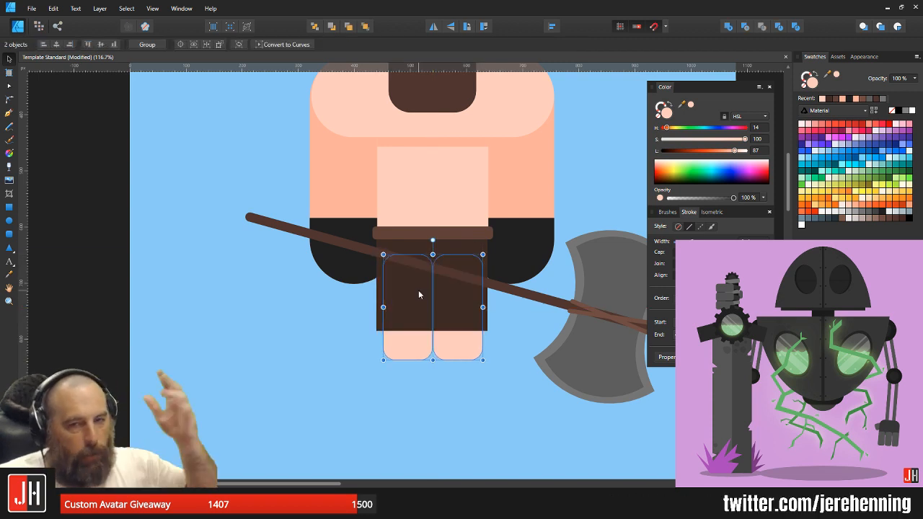
pyautogui.moveTo(433, 277); pyautogui.dragTo(423, 316)
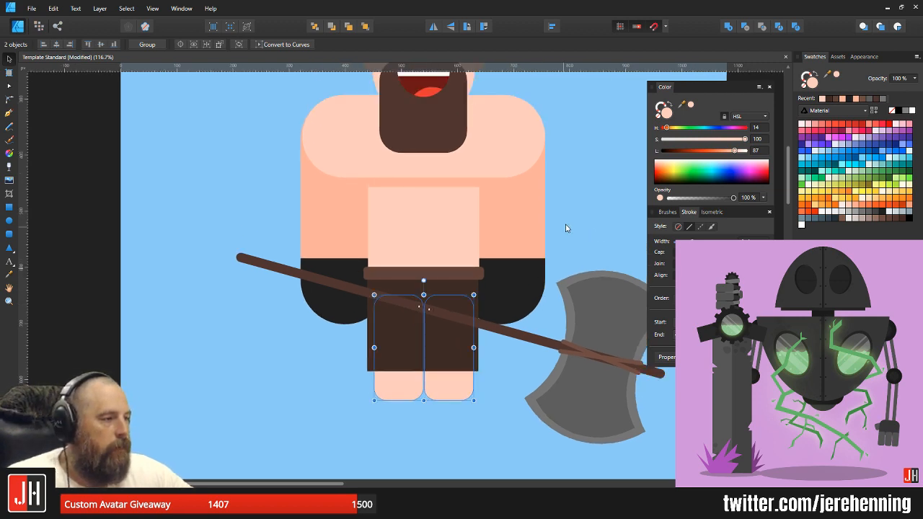
pyautogui.click(564, 226)
# - Draw a narrower skin-coloured rectangle as a lower leg beneath one upper leg and duplicate it beneath the other
pyautogui.scroll(-3, 457, 267)
pyautogui.moveTo(457, 267); pyautogui.dragTo(434, 287)
pyautogui.scroll(7, 427, 337)
pyautogui.moveTo(414, 366); pyautogui.dragTo(448, 328)
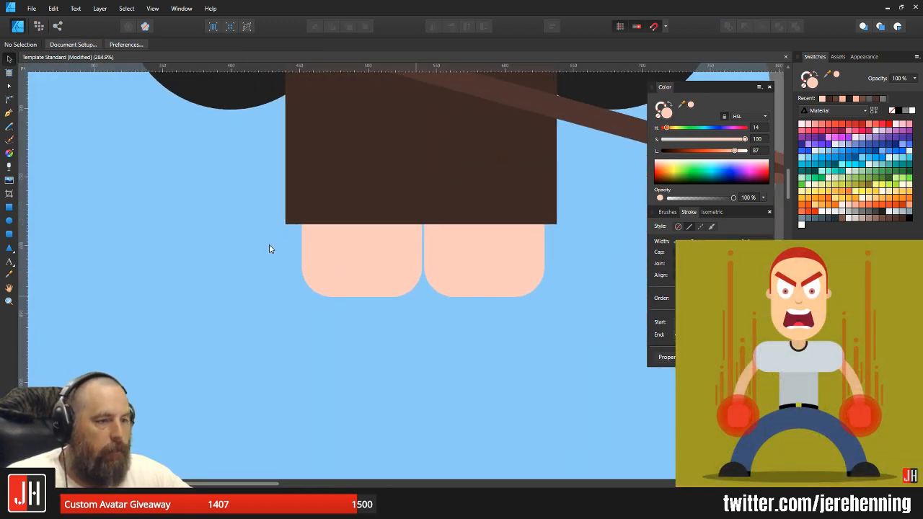
pyautogui.moveTo(321, 236); pyautogui.dragTo(422, 423)
pyautogui.moveTo(387, 293); pyautogui.dragTo(486, 291)
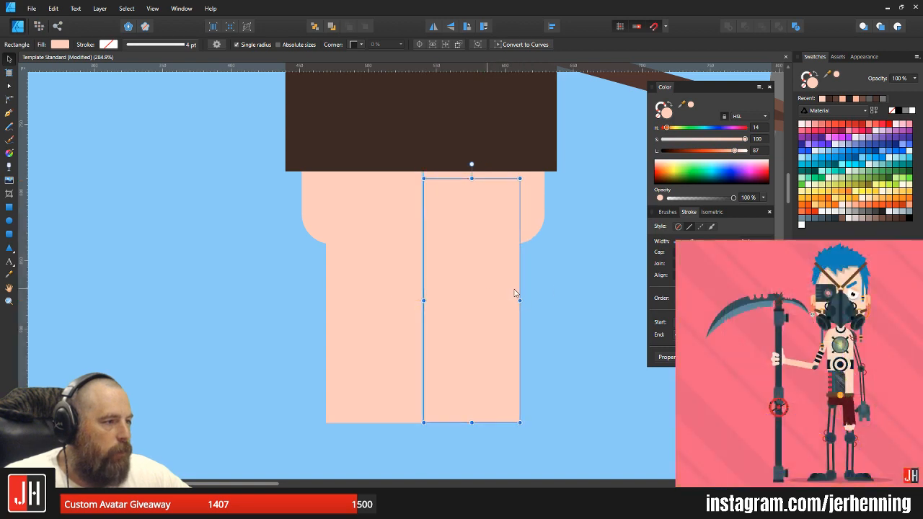
# - Move the upper and lower legs up together so less of them shows below the trousers, and save the document
pyautogui.click(570, 286)
pyautogui.scroll(-7, 503, 331)
pyautogui.moveTo(521, 318); pyautogui.dragTo(487, 360)
pyautogui.scroll(2, 499, 417)
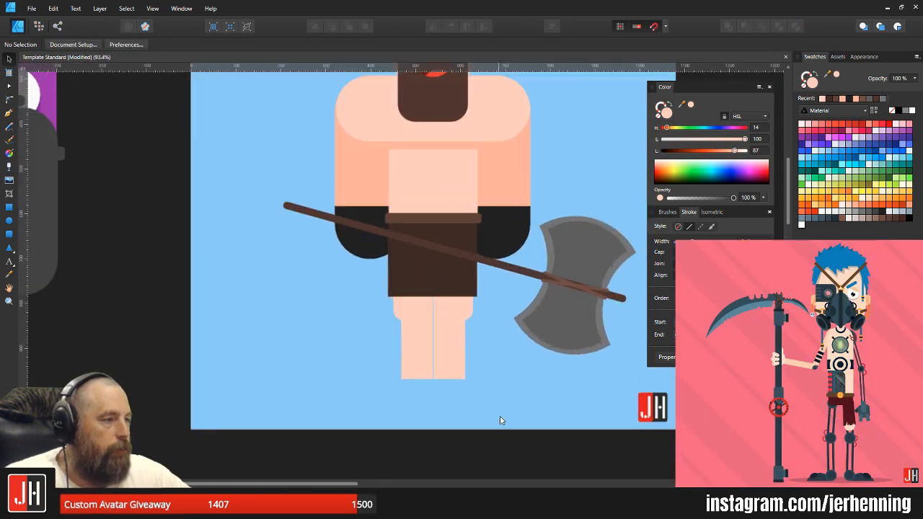
pyautogui.moveTo(517, 422); pyautogui.dragTo(338, 206)
pyautogui.moveTo(470, 280); pyautogui.dragTo(450, 311)
pyautogui.scroll(2, 462, 289)
pyautogui.click(524, 299)
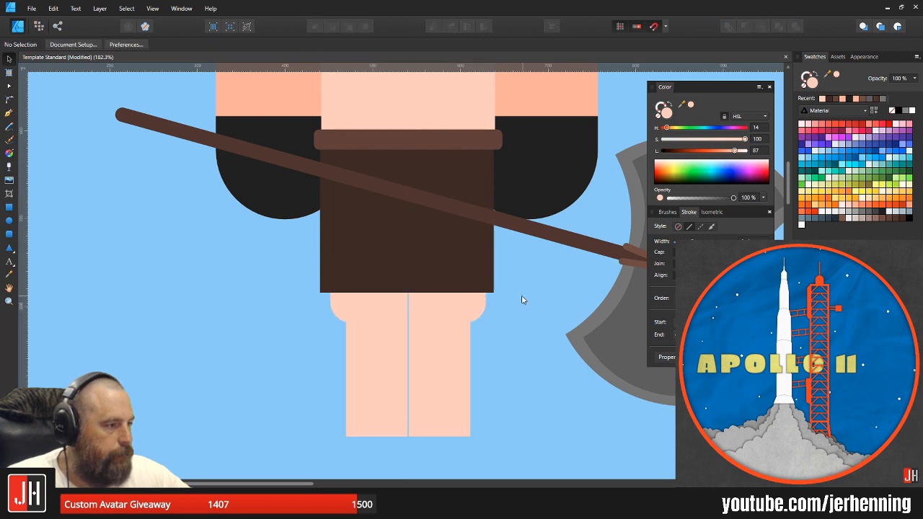
pyautogui.hotkey('ctrl', 's')
# - Examine the proportions of the whole avatar and the legs below the trousers
pyautogui.scroll(-5, 512, 305)
pyautogui.moveTo(511, 307); pyautogui.dragTo(474, 339)
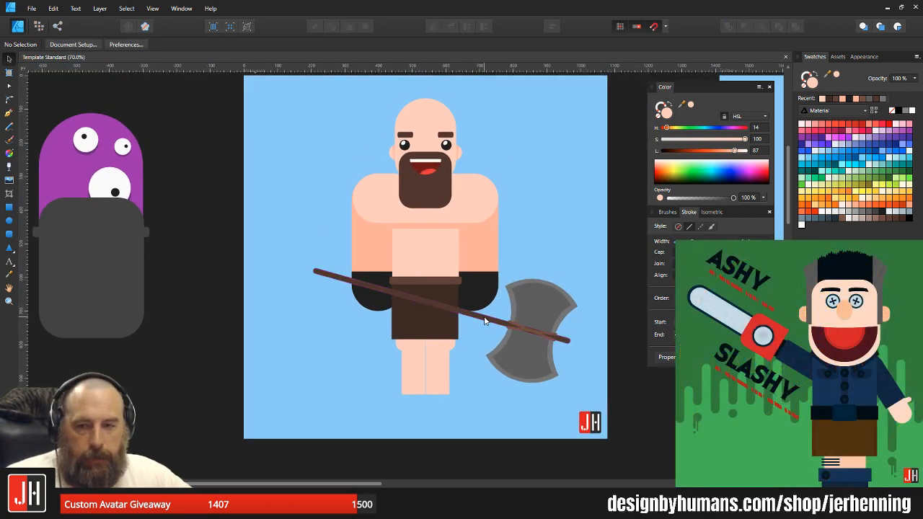
pyautogui.moveTo(475, 316)
pyautogui.mouseDown()
pyautogui.moveTo(465, 287)
pyautogui.moveTo(477, 292)
pyautogui.moveTo(479, 329)
pyautogui.mouseUp()
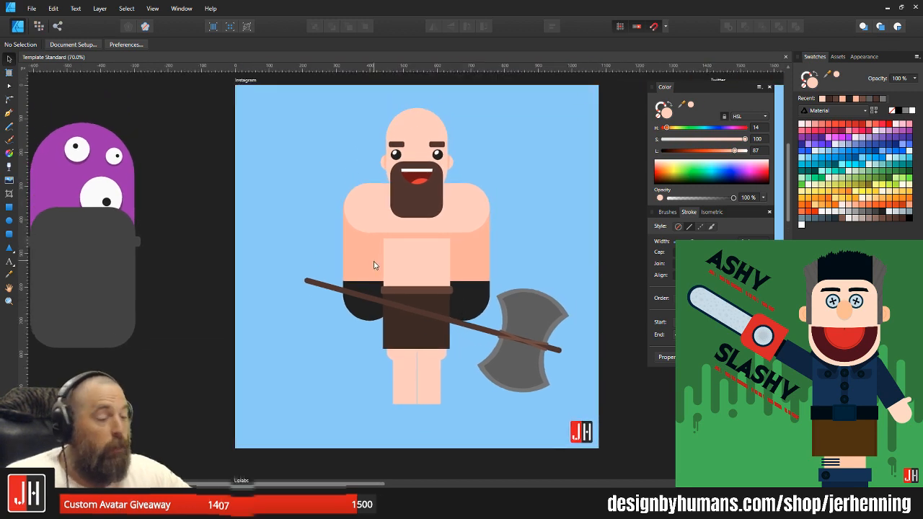
pyautogui.moveTo(433, 264); pyautogui.dragTo(402, 250)
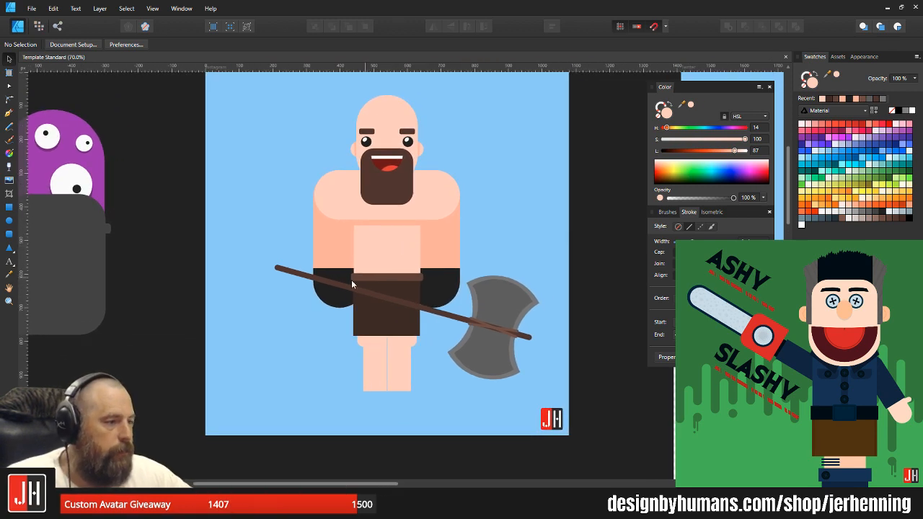
pyautogui.scroll(6, 371, 328)
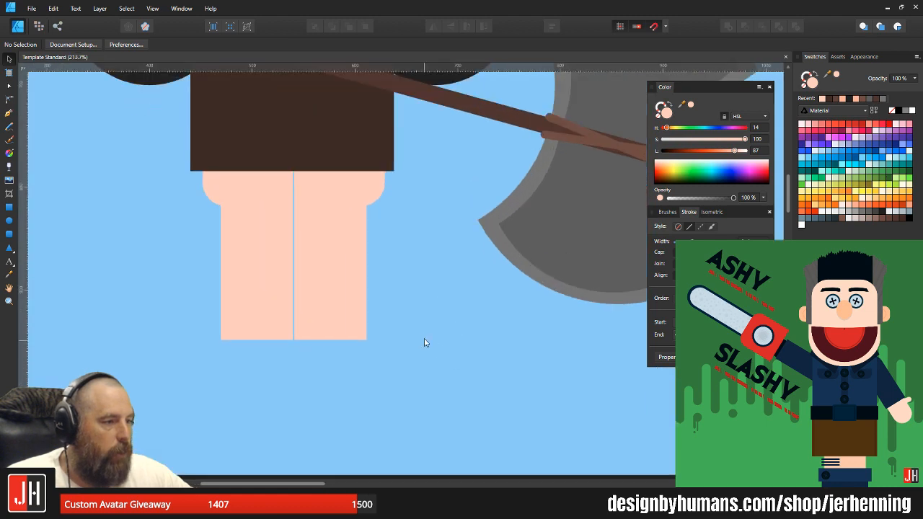
pyautogui.moveTo(410, 334); pyautogui.dragTo(464, 320)
pyautogui.scroll(-5, 444, 290)
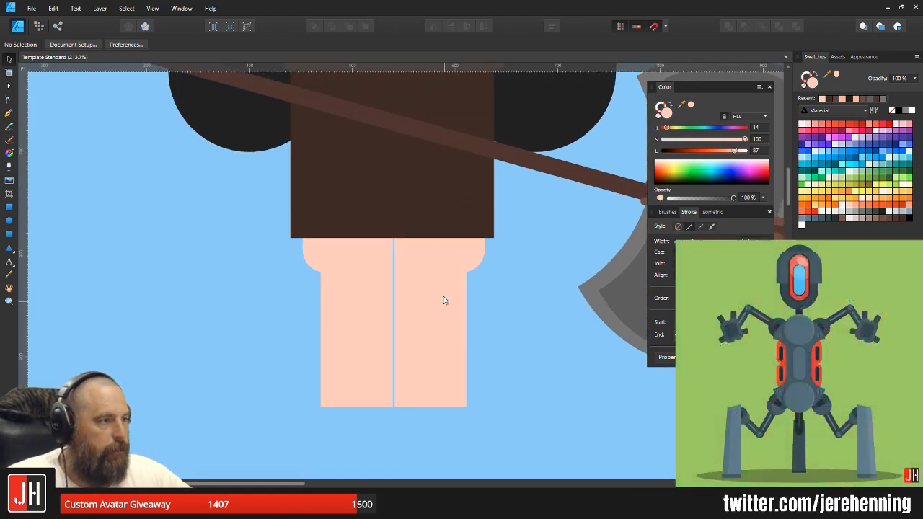
pyautogui.scroll(-2, 470, 303)
# - Move the axe group off the man to the empty area above the Instagram artboard
pyautogui.moveTo(321, 147); pyautogui.dragTo(570, 453)
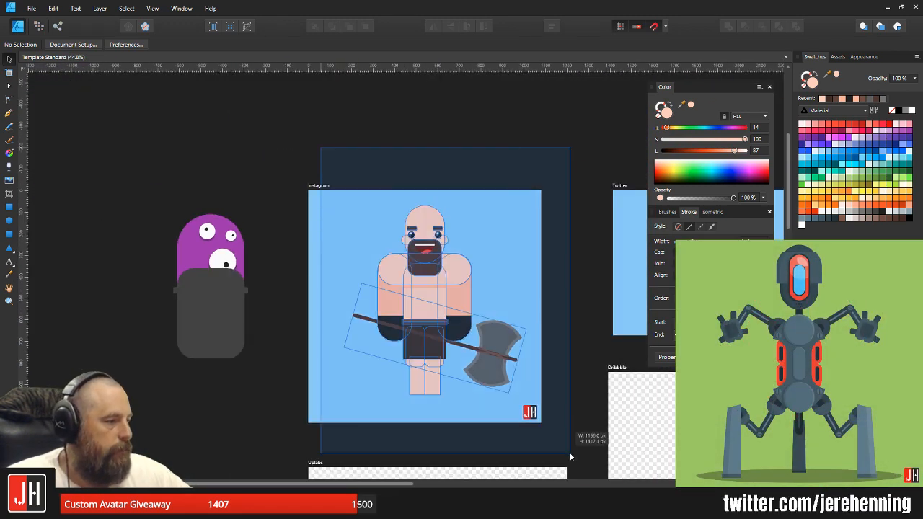
pyautogui.click(524, 285)
pyautogui.moveTo(495, 352); pyautogui.dragTo(582, 136)
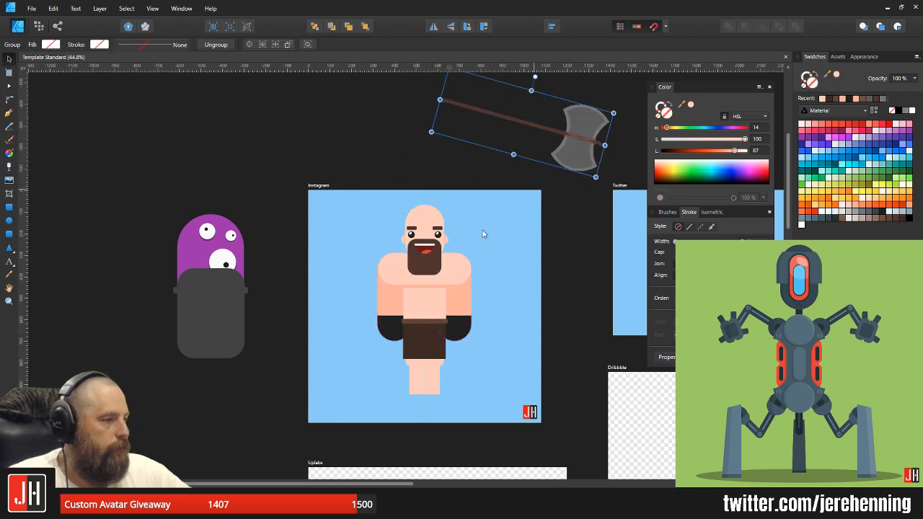
pyautogui.moveTo(329, 164); pyautogui.dragTo(500, 426)
pyautogui.scroll(3, 367, 311)
# - Delete the dark end from the arm on the side nearest the purple character
pyautogui.click(420, 298)
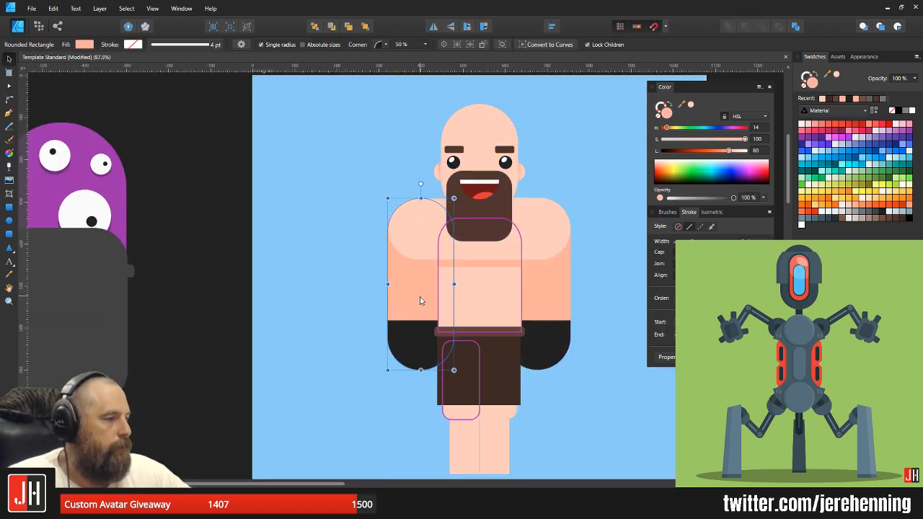
pyautogui.click(420, 338)
pyautogui.press('Delete')
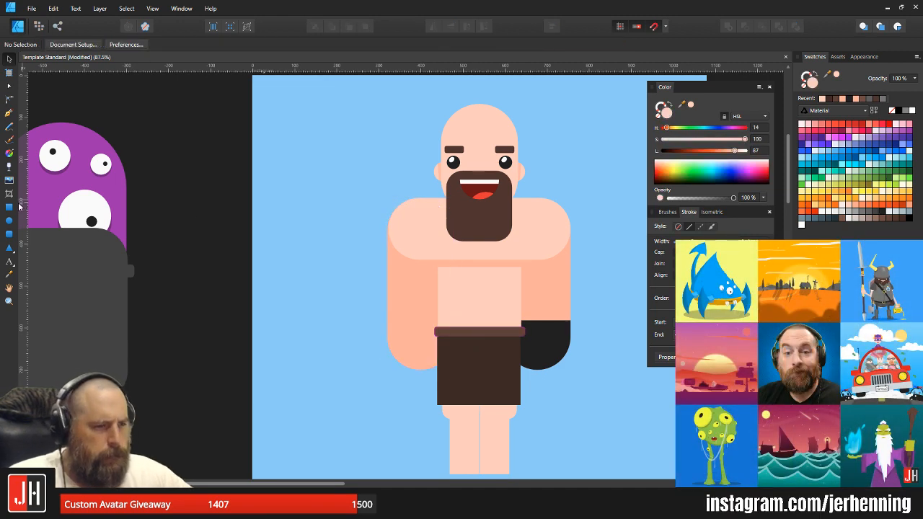
# - Shorten that arm into an upper arm, duplicate it, and rotate the copy outward as a nearly horizontal forearm below the shoulder
pyautogui.click(393, 300)
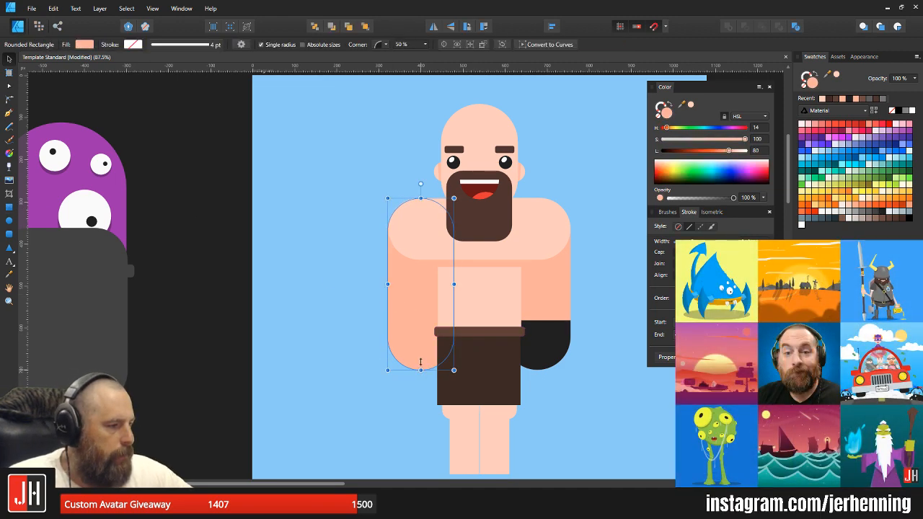
pyautogui.moveTo(416, 293); pyautogui.dragTo(372, 337)
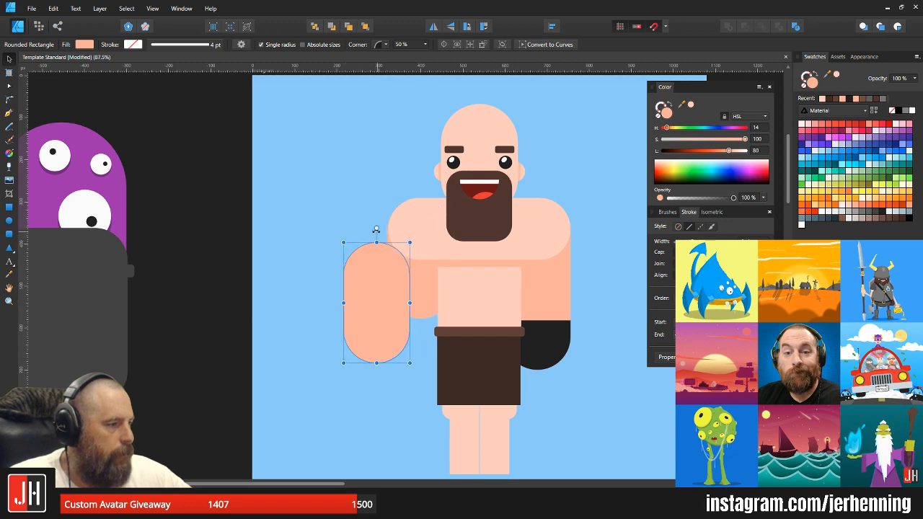
pyautogui.moveTo(347, 261); pyautogui.dragTo(343, 313)
pyautogui.scroll(4, 399, 292)
pyautogui.moveTo(417, 309); pyautogui.dragTo(456, 279)
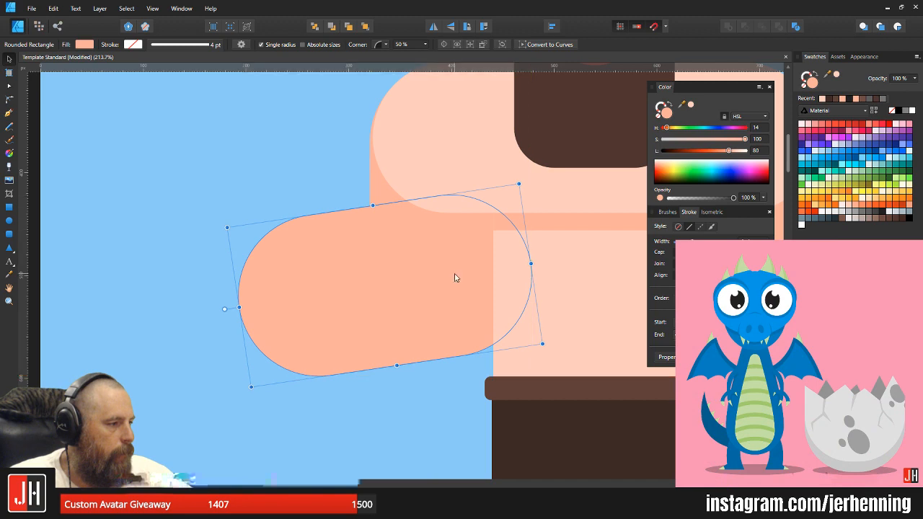
pyautogui.scroll(-8, 456, 285)
pyautogui.click(458, 331)
pyautogui.scroll(5, 474, 309)
pyautogui.scroll(2, 534, 333)
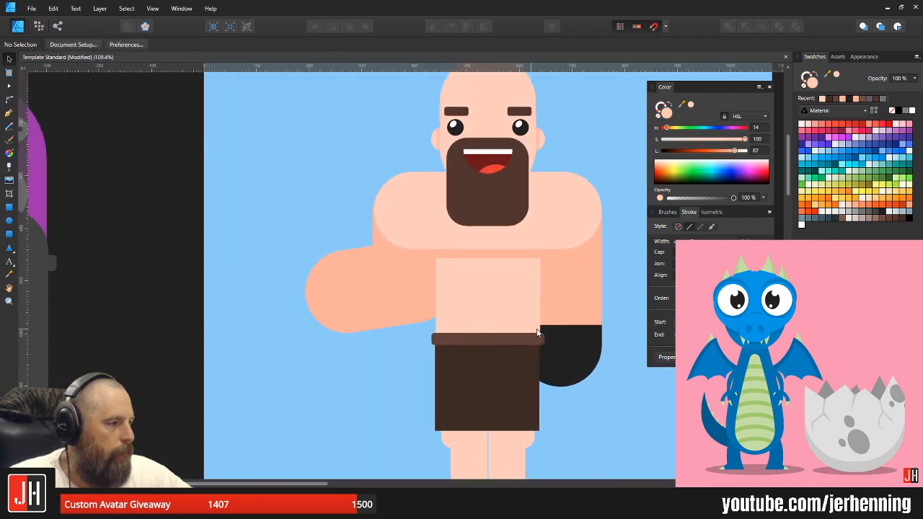
# - Copy the other arm's dark end into the outer end of the forearm and rotate it to -82.3° to match the forearm
pyautogui.click(585, 356)
pyautogui.click(353, 272)
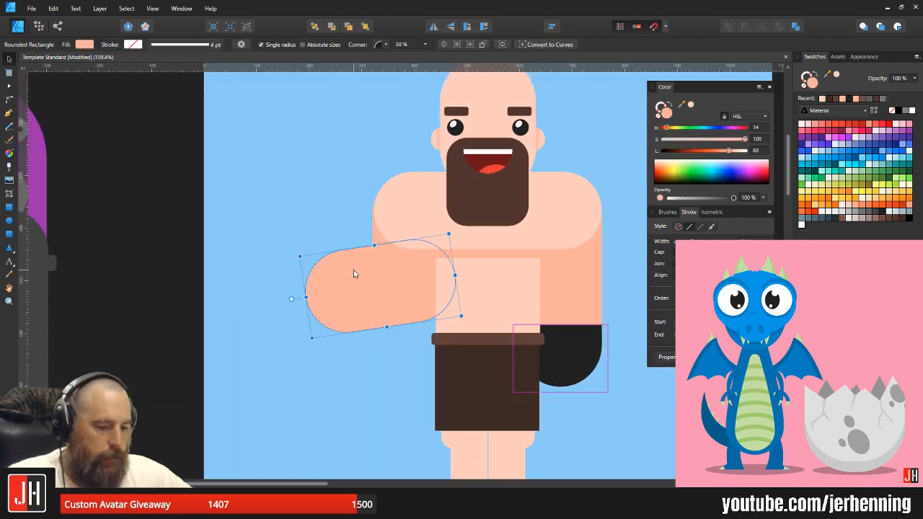
pyautogui.click(548, 361)
pyautogui.moveTo(549, 360); pyautogui.dragTo(310, 287)
pyautogui.moveTo(334, 234); pyautogui.dragTo(342, 306)
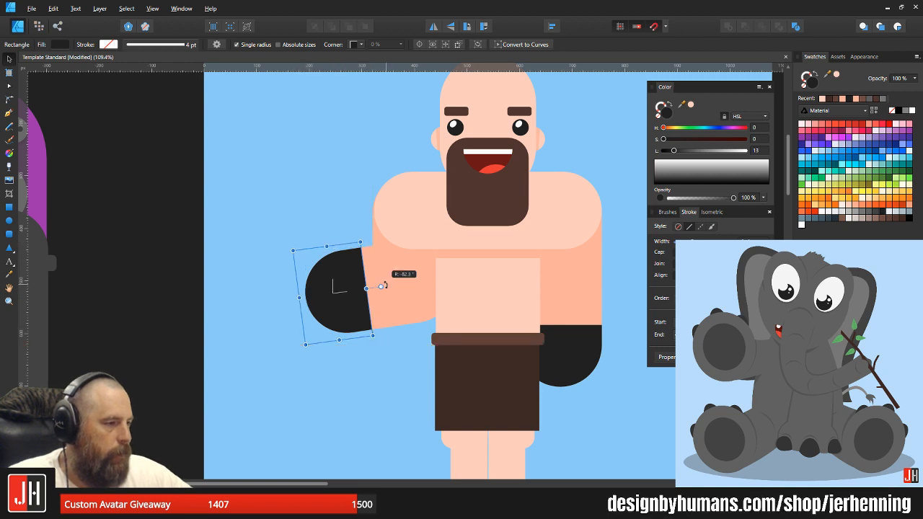
# - Draw a small upright rounded rectangle with 50% corners beside the raised hand and fill it with the hand's dark colour
pyautogui.click(334, 209)
pyautogui.scroll(3, 346, 224)
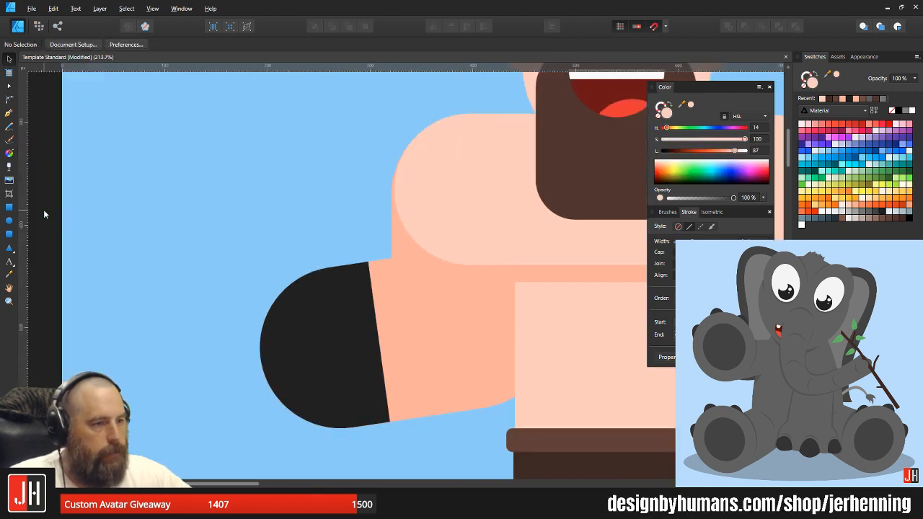
pyautogui.click(9, 234)
pyautogui.moveTo(262, 209); pyautogui.dragTo(314, 316)
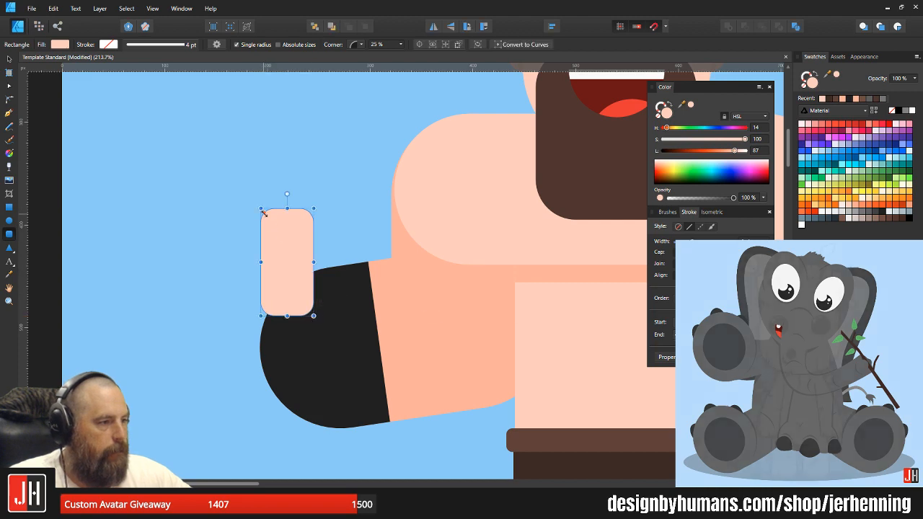
pyautogui.moveTo(264, 214); pyautogui.dragTo(352, 323)
pyautogui.press('i')
pyautogui.click(348, 297)
pyautogui.press('v')
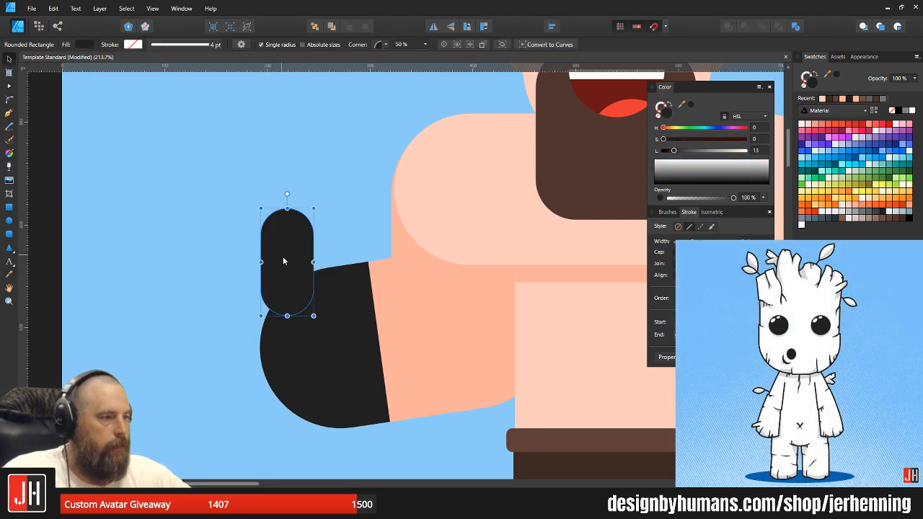
# - Move the dark rounded shape onto the hand's upper edge and tilt it slightly outward as a thumb
pyautogui.moveTo(282, 260); pyautogui.dragTo(329, 260)
pyautogui.moveTo(336, 194); pyautogui.dragTo(344, 233)
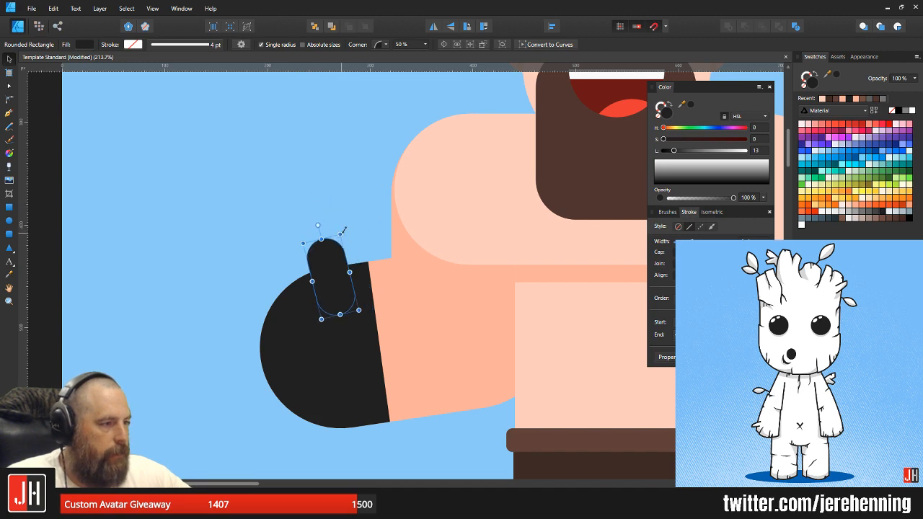
pyautogui.click(331, 227)
# - Move the axe group onto the man and rotate it to run diagonally behind his body, with the blades beside his head
pyautogui.scroll(-10, 339, 264)
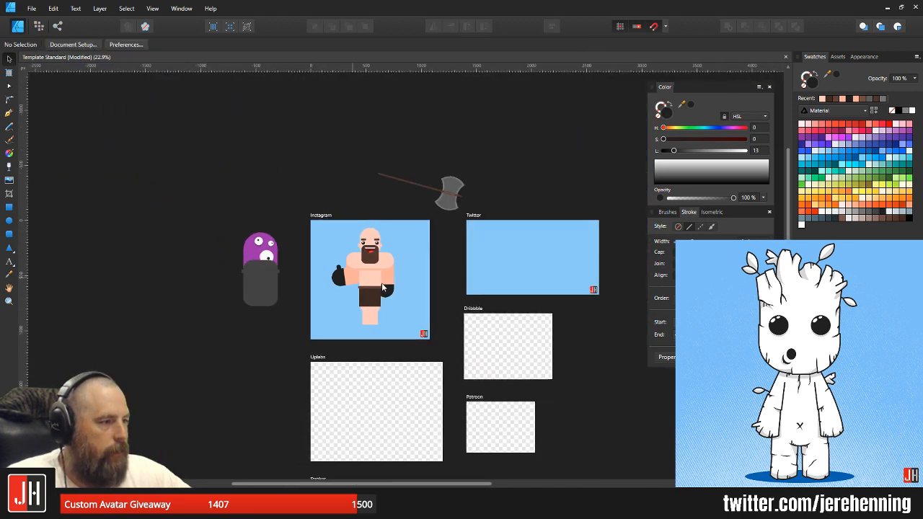
pyautogui.scroll(5, 371, 266)
pyautogui.scroll(4, 469, 247)
pyautogui.click(554, 215)
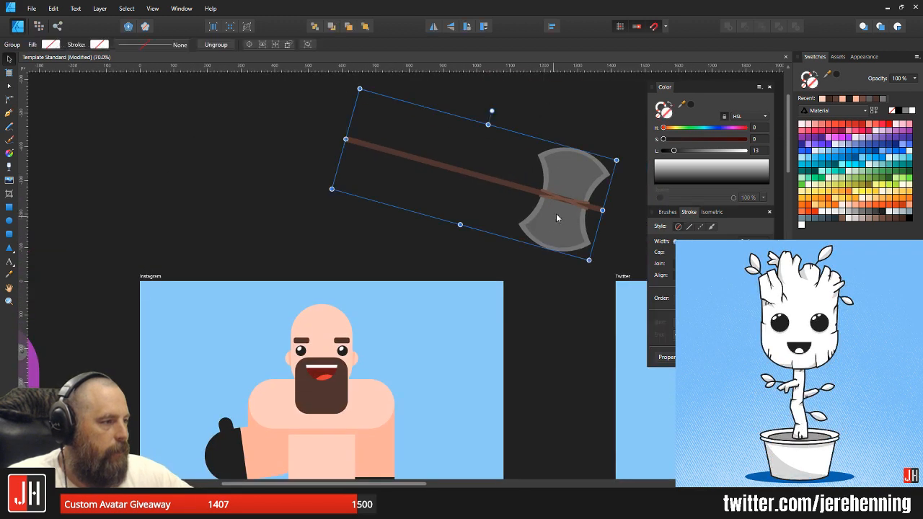
pyautogui.moveTo(554, 215); pyautogui.dragTo(431, 393)
pyautogui.moveTo(367, 287); pyautogui.dragTo(299, 339)
pyautogui.scroll(-4, 299, 339)
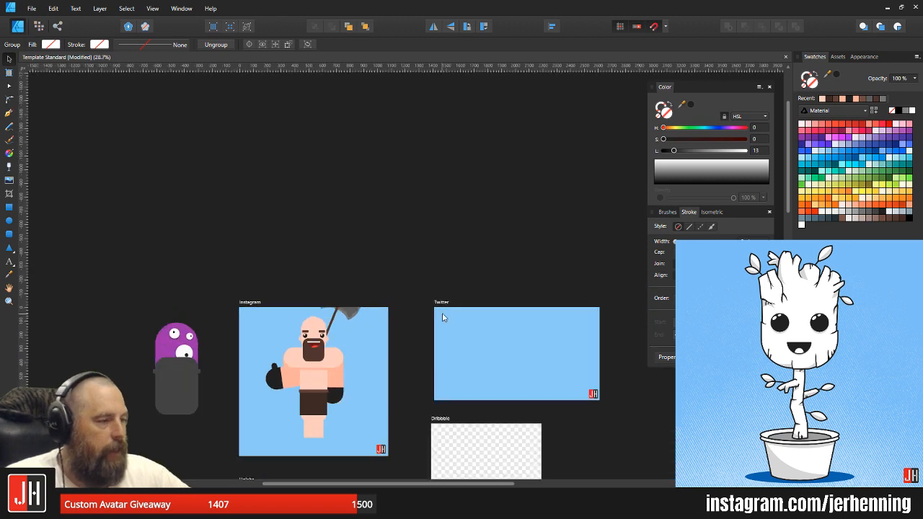
pyautogui.moveTo(344, 310); pyautogui.dragTo(334, 351)
# - Fine-tune the axe's tilt and position so the blades clear the head and the handle emerges below the opposite trouser edge
pyautogui.scroll(3, 345, 329)
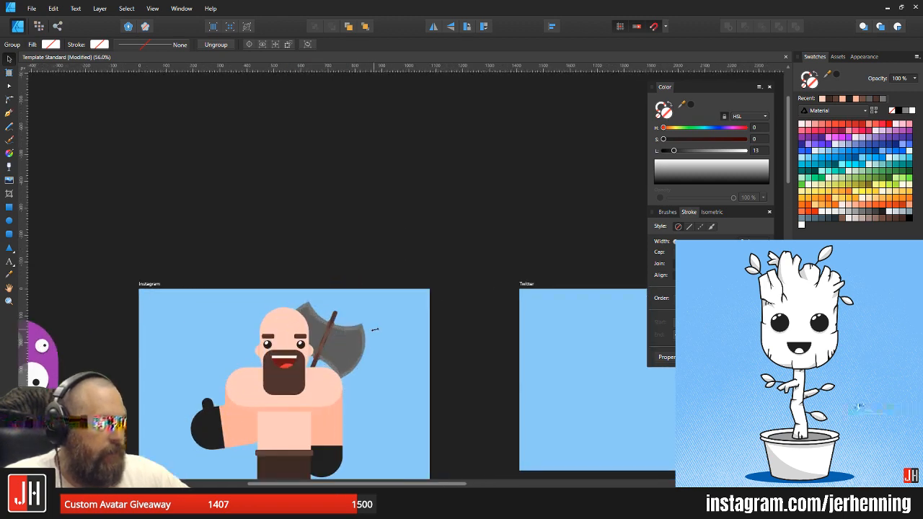
pyautogui.moveTo(375, 329); pyautogui.dragTo(402, 305)
pyautogui.moveTo(363, 340)
pyautogui.mouseDown()
pyautogui.moveTo(395, 298)
pyautogui.moveTo(367, 331)
pyautogui.mouseUp()
pyautogui.scroll(2, 386, 279)
pyautogui.scroll(-5, 446, 357)
pyautogui.click(433, 373)
pyautogui.scroll(2, 385, 384)
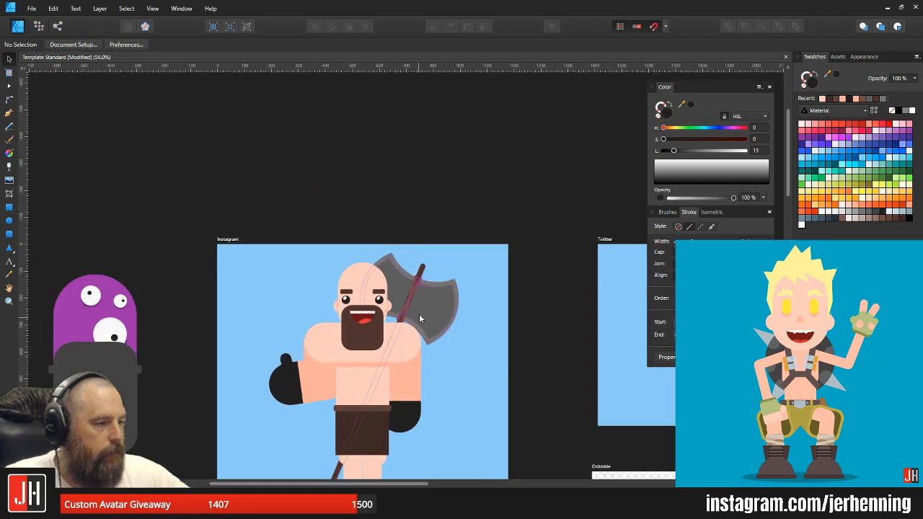
pyautogui.click(418, 320)
pyautogui.moveTo(456, 287); pyautogui.dragTo(467, 283)
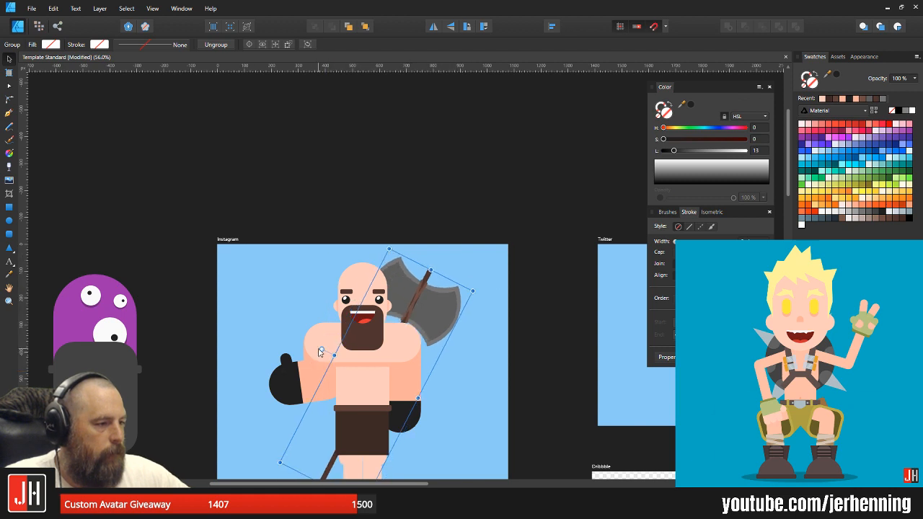
# - Select the whole man with his axe, enlarge them together and reposition them so the legs run off the Instagram artboard's lower edge
pyautogui.click(451, 367)
pyautogui.scroll(-2, 455, 337)
pyautogui.moveTo(312, 203); pyautogui.dragTo(502, 455)
pyautogui.moveTo(498, 271); pyautogui.dragTo(486, 239)
pyautogui.hotkey('ctrl', 'z')
pyautogui.moveTo(442, 286); pyautogui.dragTo(431, 314)
pyautogui.moveTo(476, 268); pyautogui.dragTo(488, 252)
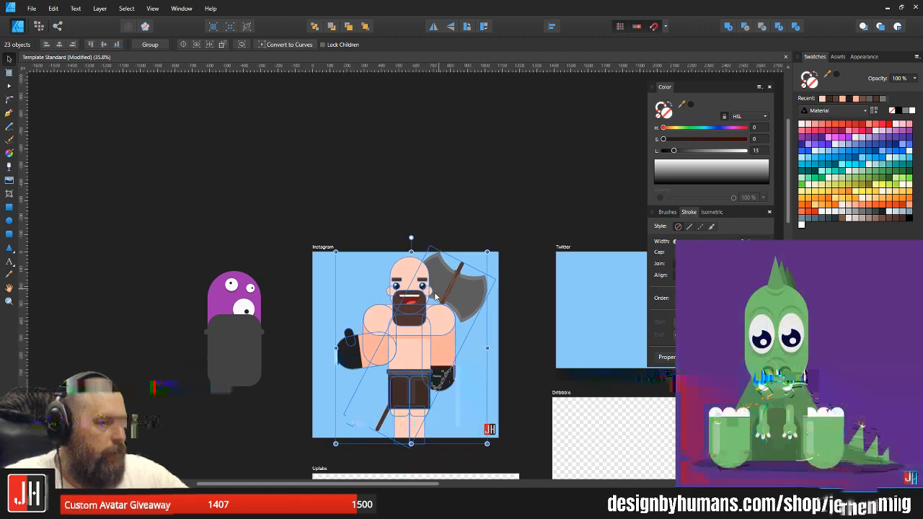
pyautogui.click(466, 214)
# - Draw a small horizontal rounded rectangle with 50% corners on the belly and fill it with the darker skin tone of the arms
pyautogui.scroll(5, 424, 292)
pyautogui.scroll(-2, 425, 291)
pyautogui.scroll(3, 409, 300)
pyautogui.scroll(-5, 414, 300)
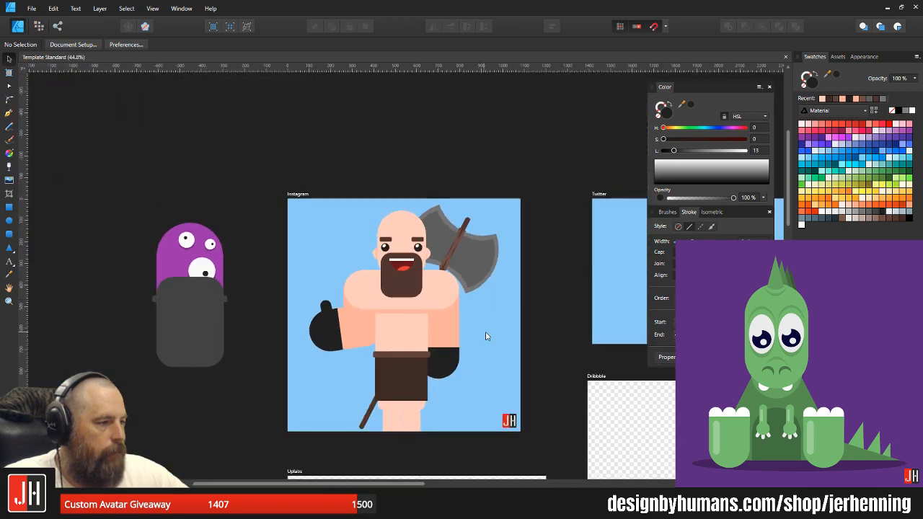
pyautogui.scroll(5, 394, 358)
pyautogui.click(9, 234)
pyautogui.scroll(2, 430, 301)
pyautogui.moveTo(311, 318); pyautogui.dragTo(350, 329)
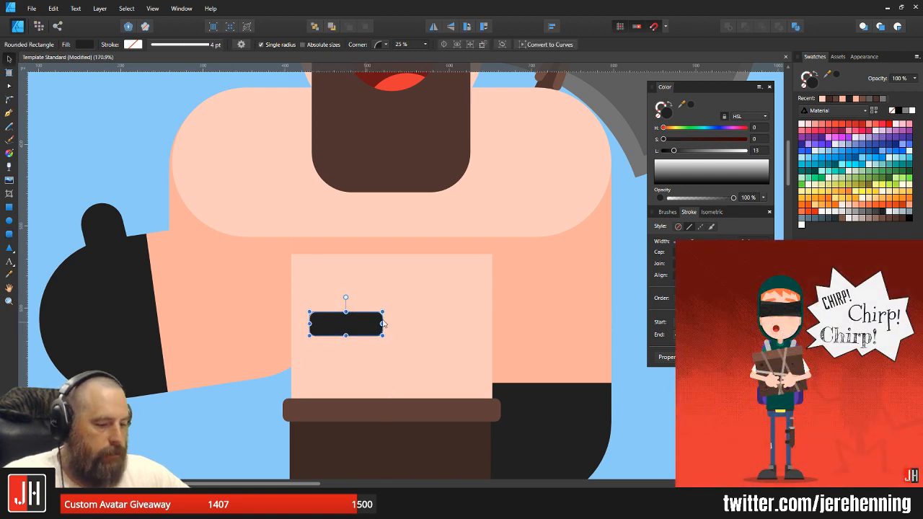
pyautogui.press('i')
pyautogui.click(520, 296)
pyautogui.press('v')
# - Duplicate the rounded belly shape into two columns of three as abdominal muscles and place the set above the belt
pyautogui.scroll(4, 305, 332)
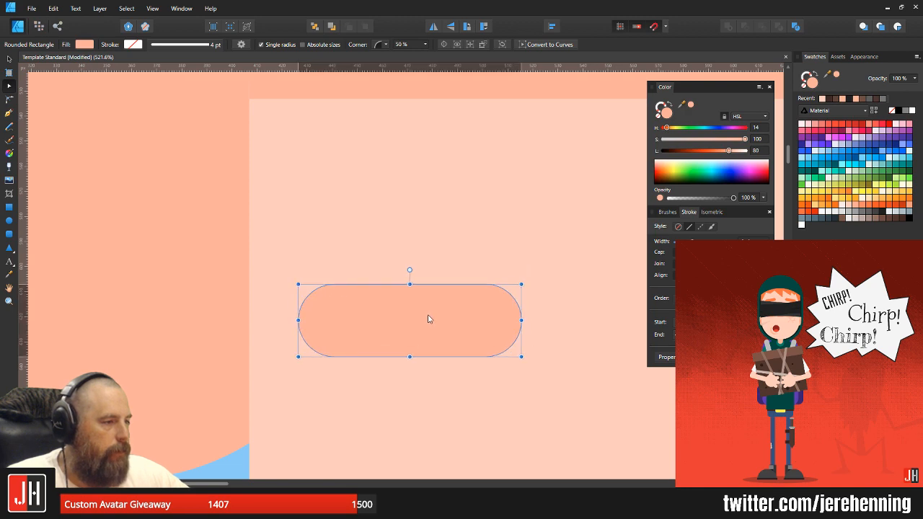
pyautogui.scroll(-3, 429, 319)
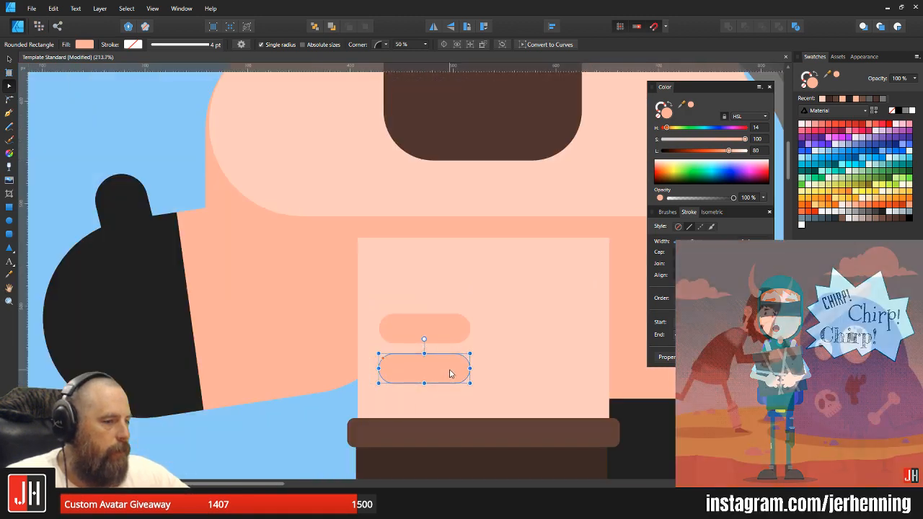
pyautogui.moveTo(448, 373); pyautogui.dragTo(449, 411)
pyautogui.keyDown('shift'); pyautogui.click(451, 371); pyautogui.keyUp('shift')
pyautogui.keyDown('shift'); pyautogui.click(450, 332); pyautogui.keyUp('shift')
pyautogui.moveTo(451, 335); pyautogui.dragTo(497, 368)
pyautogui.hscroll(1, 453, 318)
pyautogui.keyDown('shift'); pyautogui.click(452, 317); pyautogui.keyUp('shift')
pyautogui.click(435, 317)
pyautogui.click(435, 318)
pyautogui.keyDown('shift'); pyautogui.click(520, 313); pyautogui.keyUp('shift')
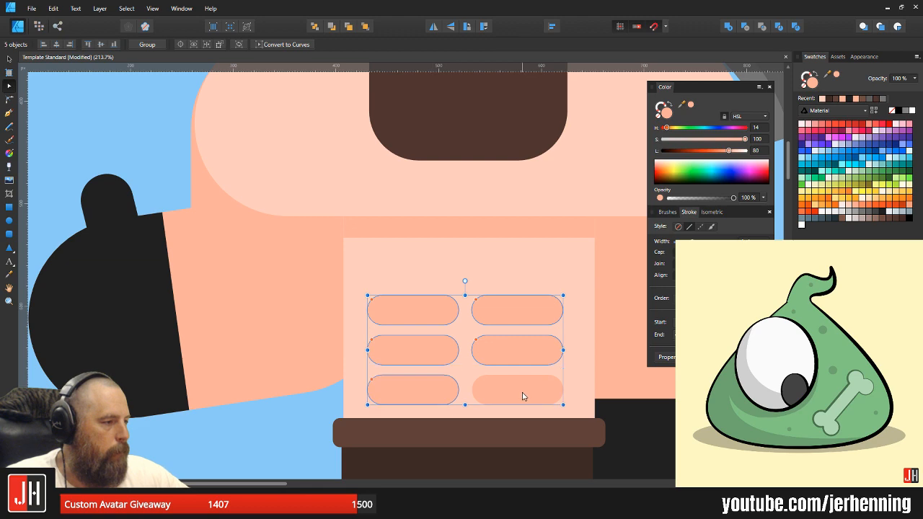
pyautogui.moveTo(523, 353); pyautogui.dragTo(525, 356)
pyautogui.scroll(-9, 522, 361)
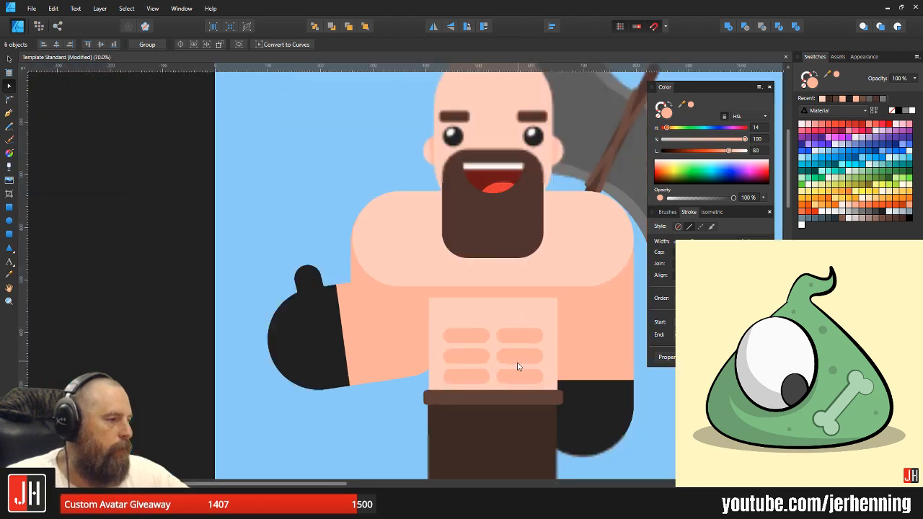
# - Nudge the six abdominal muscle shapes slightly upward on the belly, leaving the belt in place
pyautogui.press('Escape')
pyautogui.scroll(6, 580, 368)
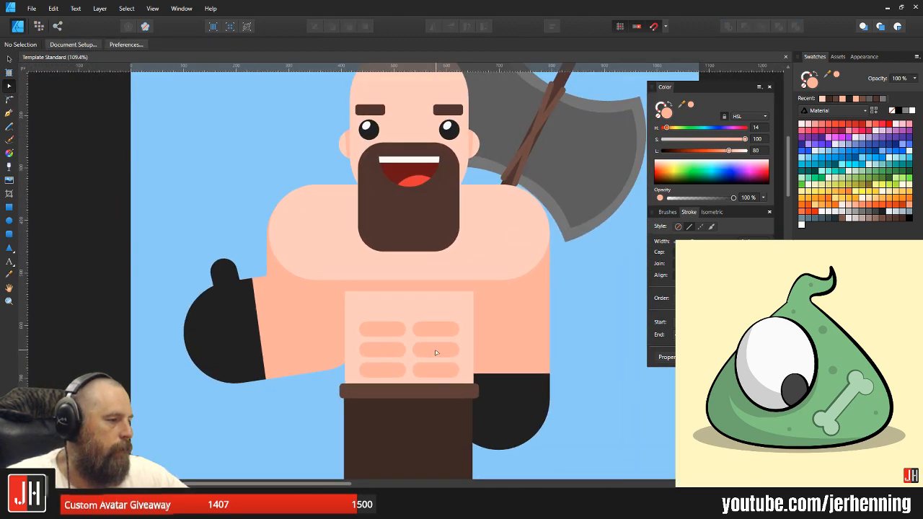
pyautogui.moveTo(610, 423); pyautogui.dragTo(322, 288)
pyautogui.scroll(2, 387, 354)
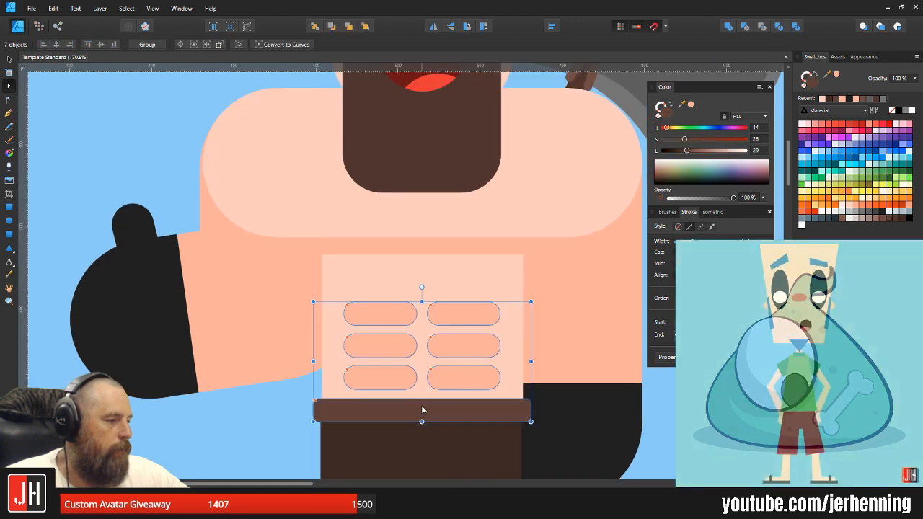
pyautogui.moveTo(449, 378); pyautogui.dragTo(450, 371)
pyautogui.scroll(-8, 449, 370)
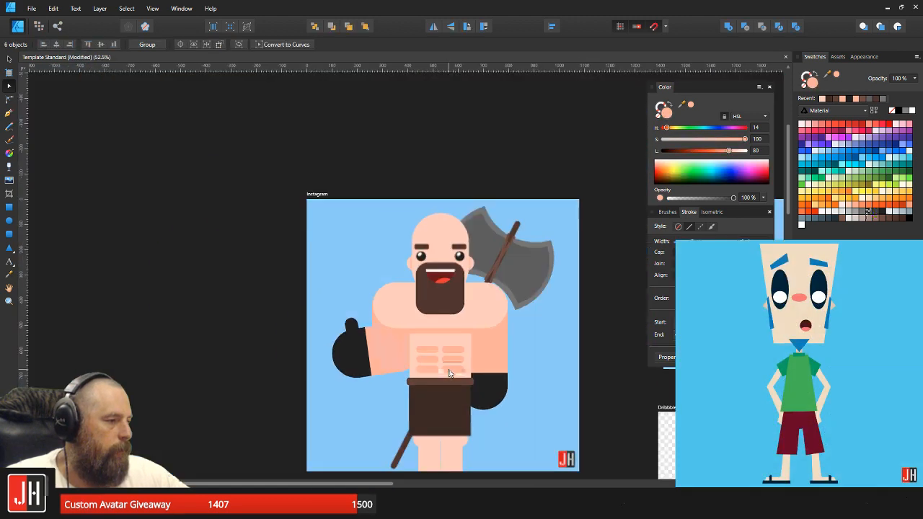
pyautogui.press('Escape')
pyautogui.moveTo(455, 360); pyautogui.dragTo(434, 395)
pyautogui.scroll(2, 407, 357)
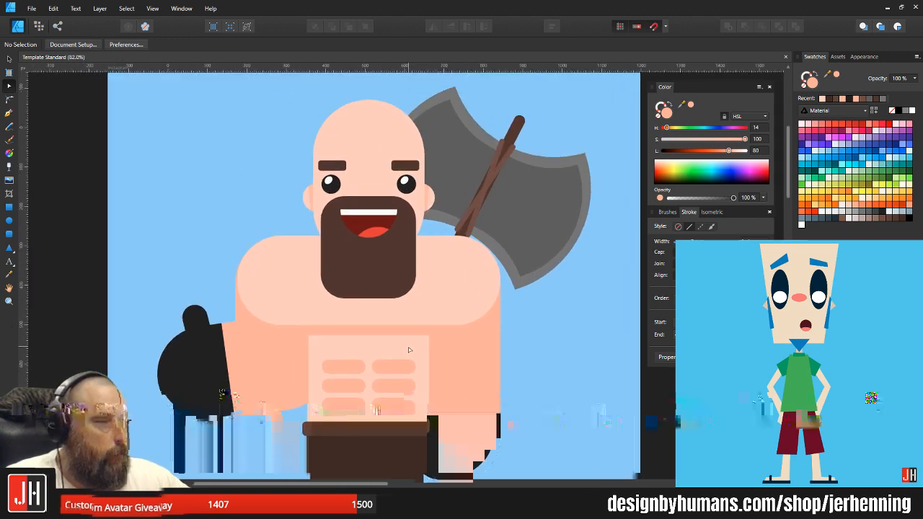
# - Draw a wide rectangle in the darker skin tone across both legs at the trouser hem and cut it to the clipboard
pyautogui.scroll(-7, 414, 349)
pyautogui.scroll(8, 414, 406)
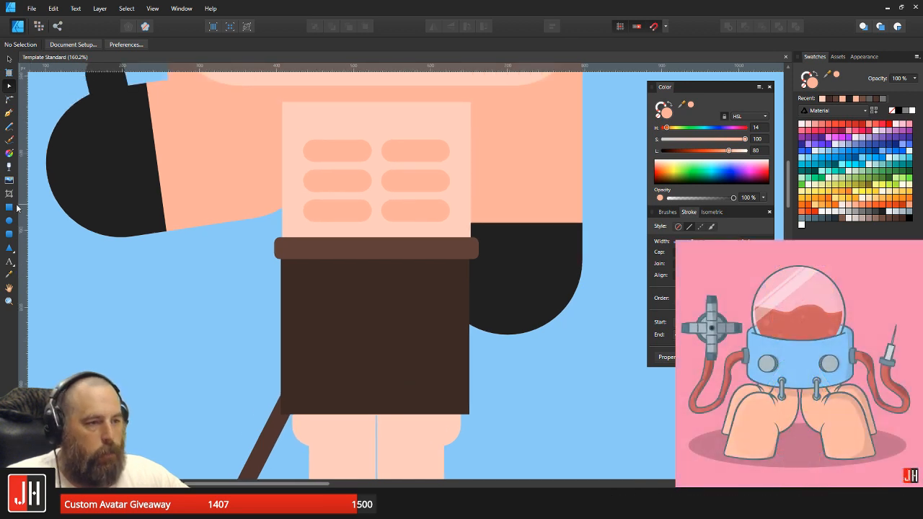
pyautogui.press('m')
pyautogui.scroll(3, 391, 422)
pyautogui.moveTo(190, 311); pyautogui.dragTo(560, 369)
pyautogui.press('v')
pyautogui.hotkey('ctrl', 'x')
# - Try to paste the shadow strip inside the straight lower-leg rectangle
pyautogui.click(314, 343)
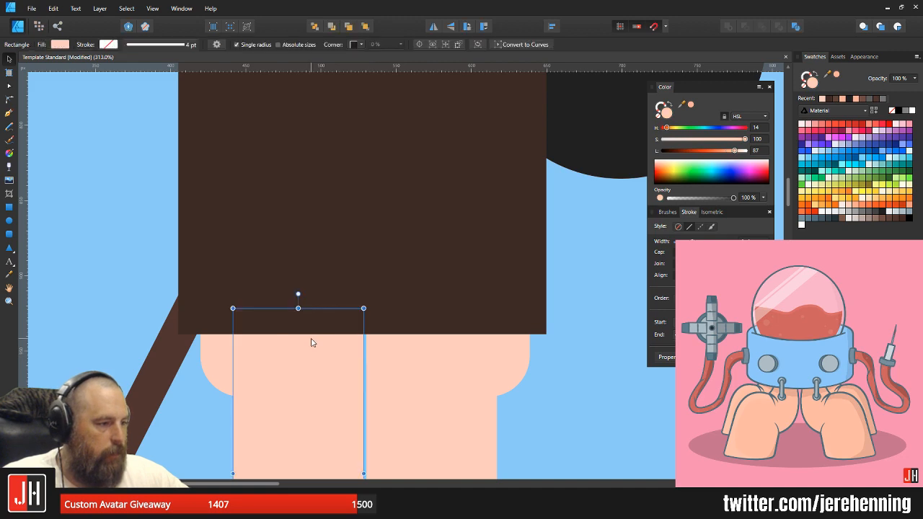
pyautogui.hotkey('ctrl', 'alt', 'v')
pyautogui.click(445, 360)
pyautogui.hotkey('ctrl', 'z')
pyautogui.hotkey('ctrl', 'z')
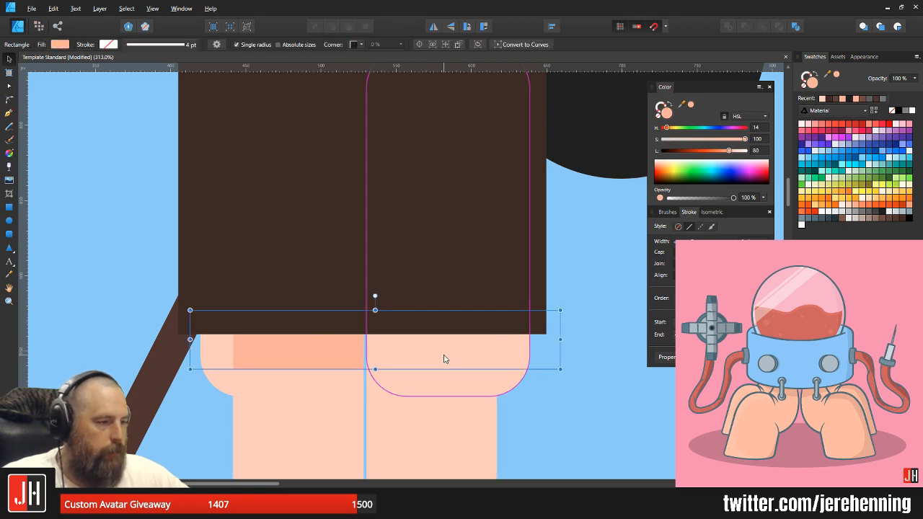
pyautogui.keyDown('shift'); pyautogui.click(425, 416); pyautogui.keyUp('shift')
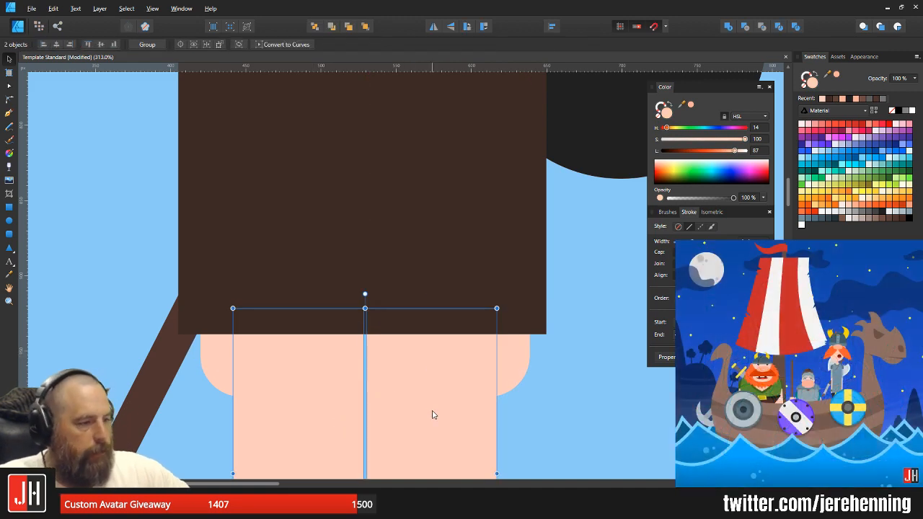
# - Paste the shadow strip inside the rounded thigh nearest the axe handle and shift it up to a narrow band under the hem
pyautogui.click(216, 351)
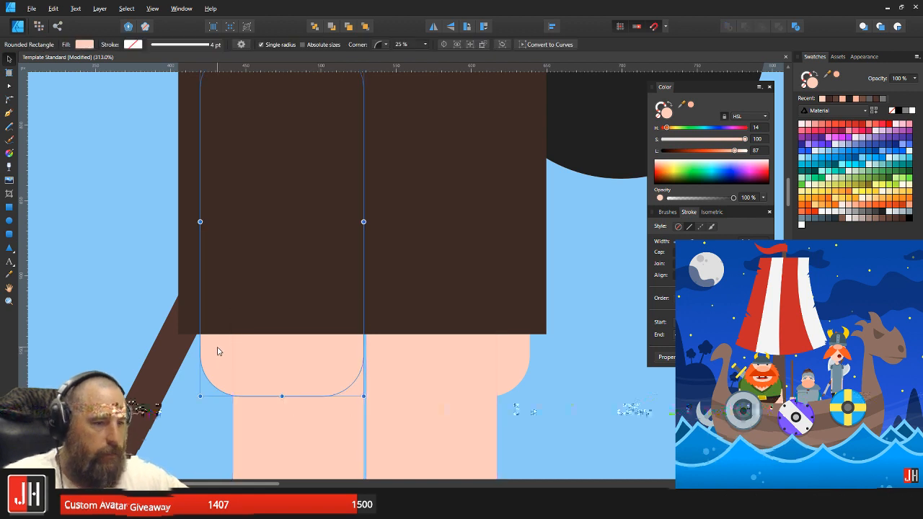
pyautogui.hotkey('ctrl', 'alt', 'v')
pyautogui.moveTo(310, 351); pyautogui.dragTo(289, 336)
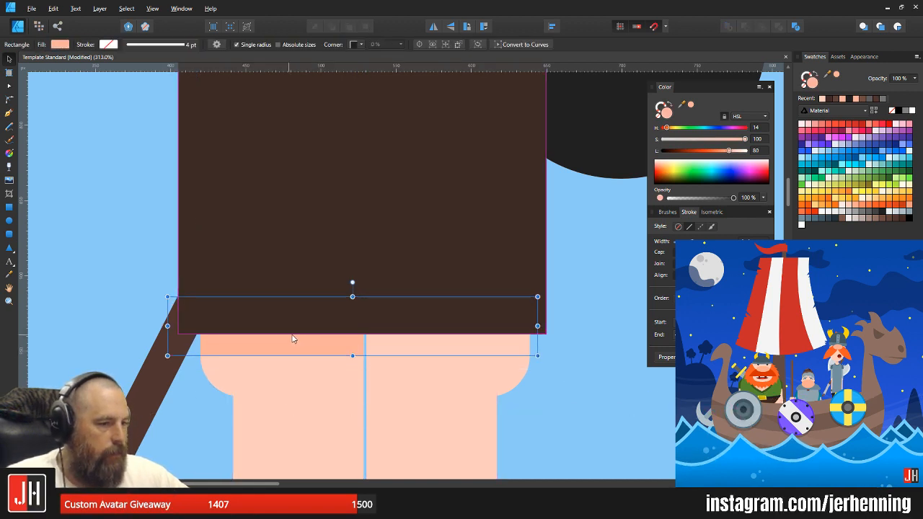
pyautogui.click(483, 369)
pyautogui.hotkey('ctrl', 'x')
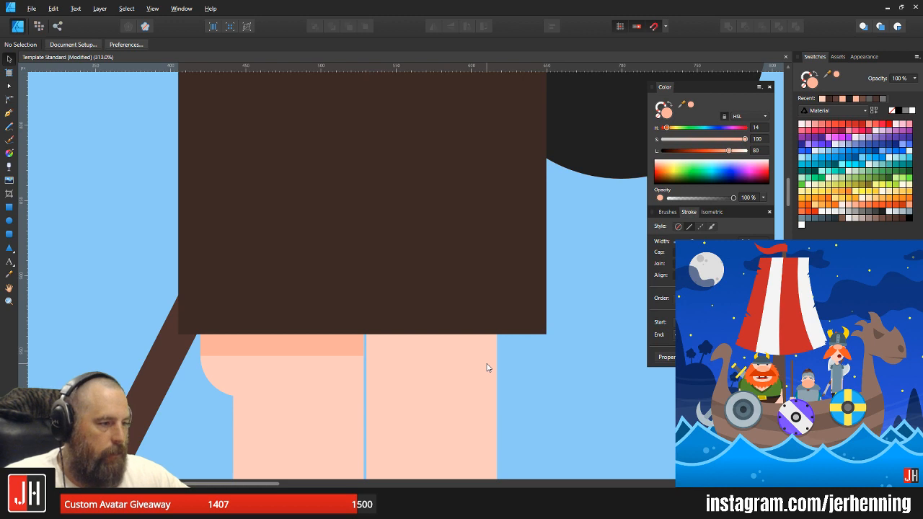
pyautogui.hotkey('ctrl', 'z')
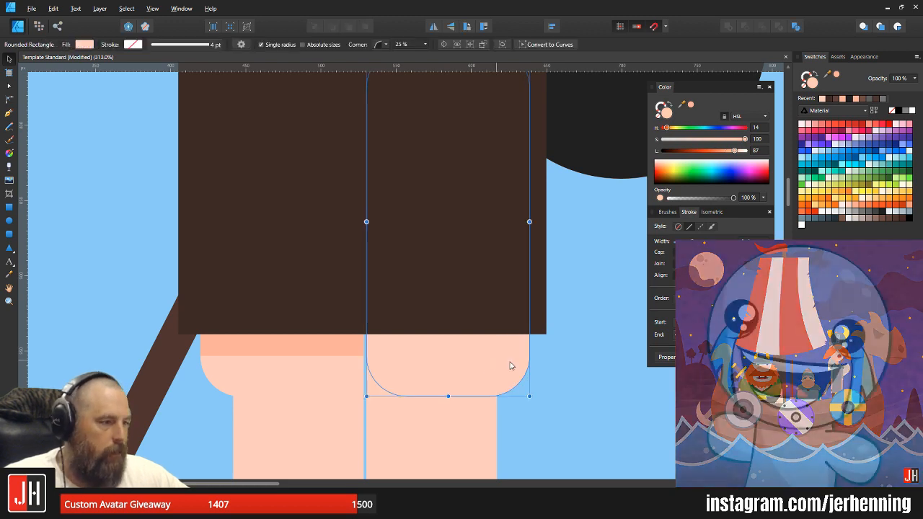
# - Copy the shadow strip from the finished thigh and paste it inside the other rounded thigh
pyautogui.click(556, 379)
pyautogui.click(340, 351)
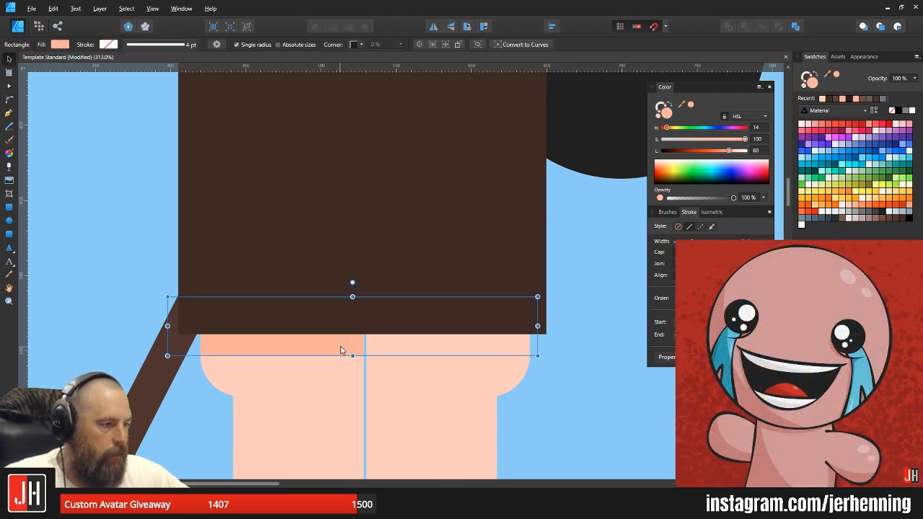
pyautogui.click(462, 354)
pyautogui.hotkey('ctrl', 'alt', 'v')
pyautogui.click(567, 387)
# - Delete the purple character lying beside the Instagram artboard
pyautogui.scroll(-3, 501, 412)
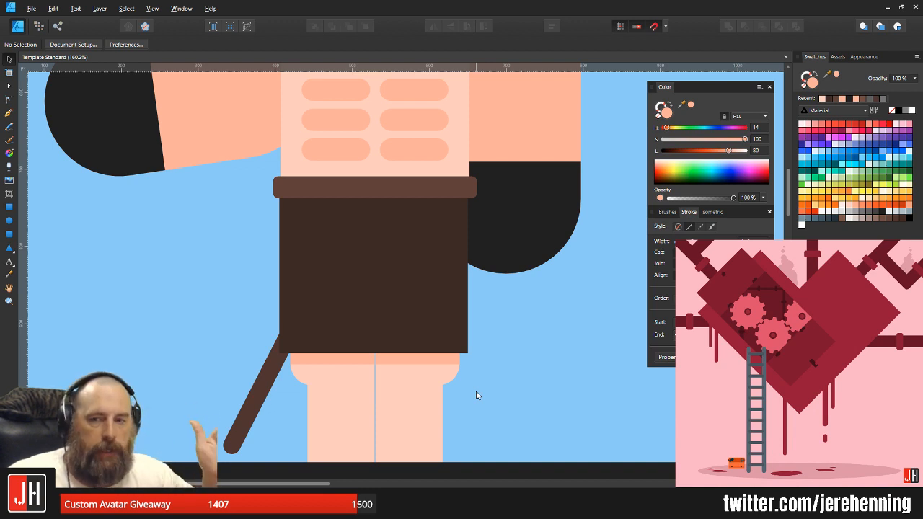
pyautogui.scroll(-6, 513, 318)
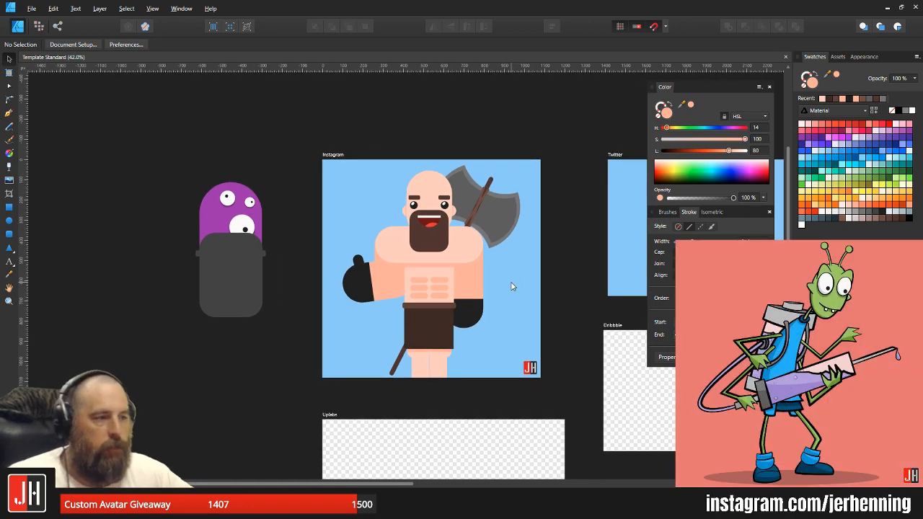
pyautogui.moveTo(106, 130); pyautogui.dragTo(281, 342)
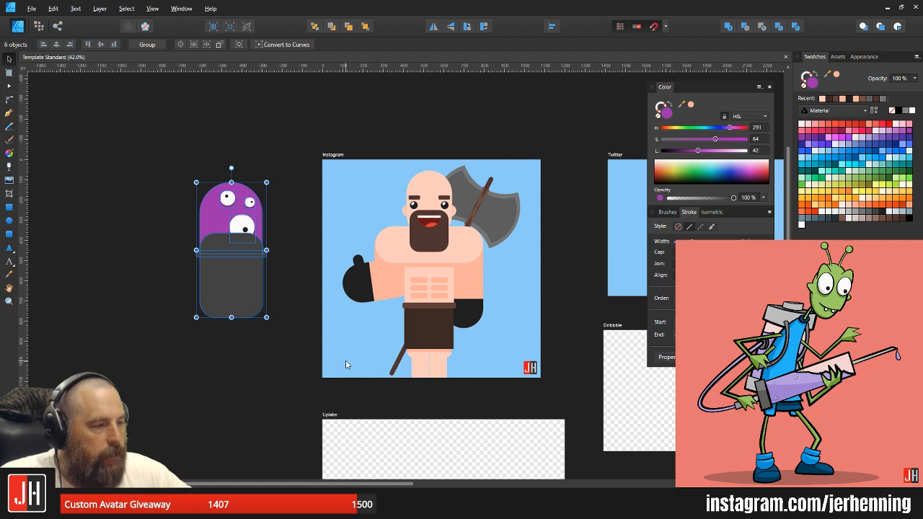
pyautogui.press('Delete')
# - Look over the dragon mesh in OpenToonz's Dragon Flying scene and return to the avatar drawing in Affinity Designer
pyautogui.scroll(5, 474, 272)
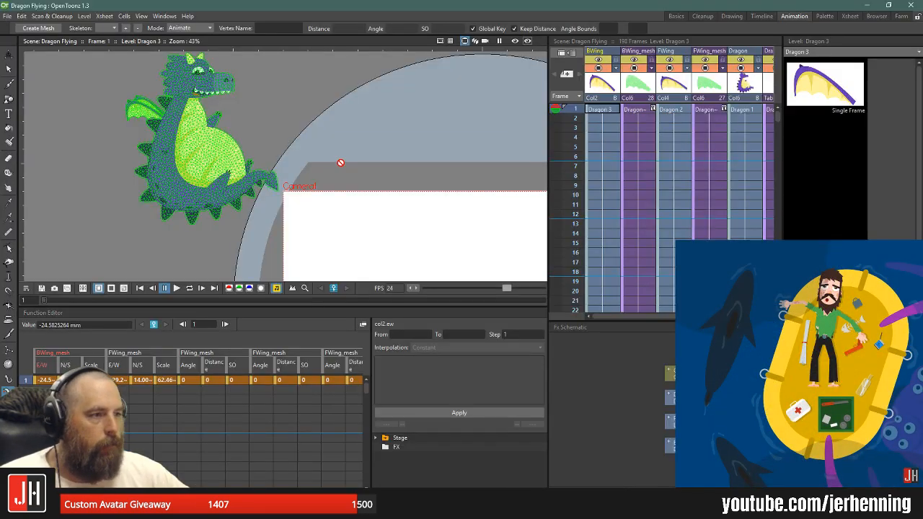
pyautogui.scroll(-3, 341, 163)
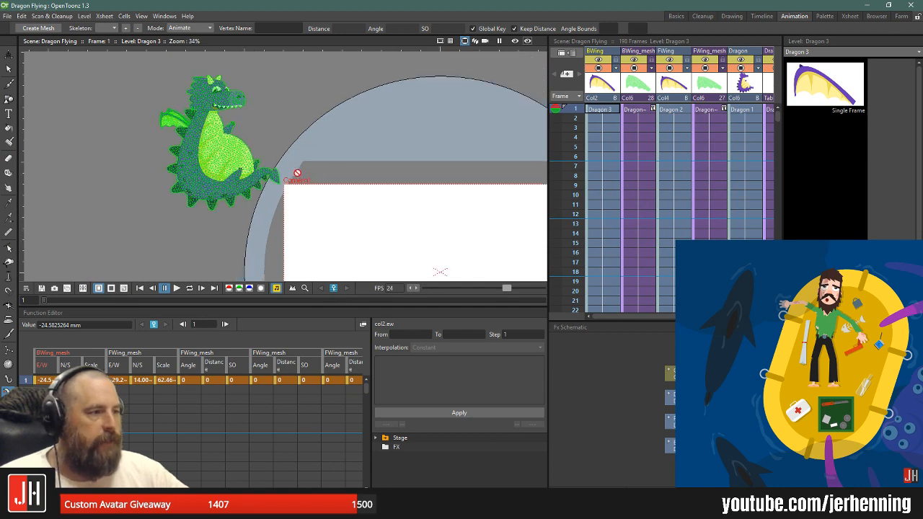
pyautogui.press('l')
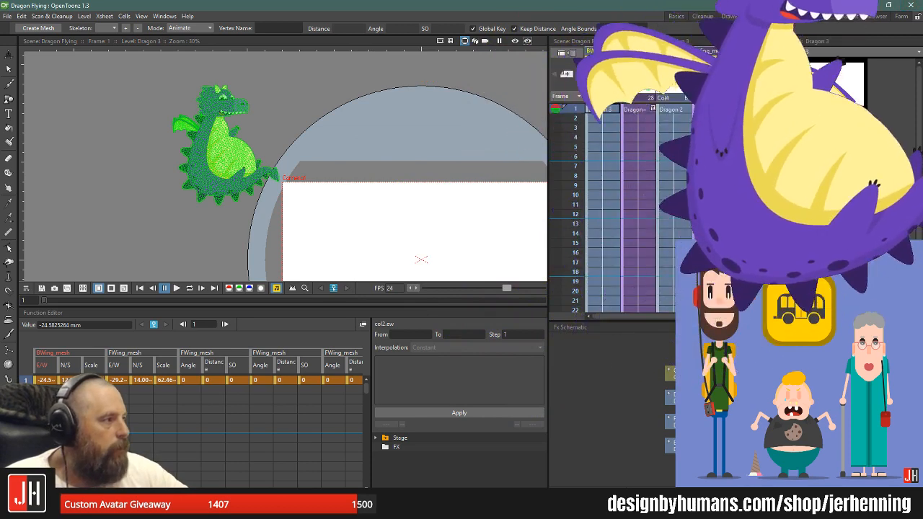
pyautogui.hotkey('alt', 'Tab')
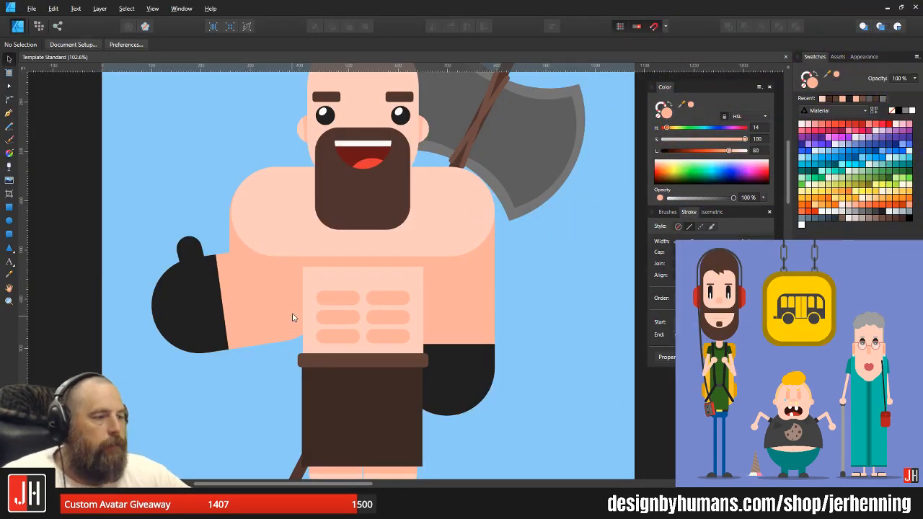
# - Examine the whole axe-bearing figure on the Instagram artboard, from the head down to the legs
pyautogui.scroll(-5, 292, 318)
pyautogui.scroll(8, 328, 352)
pyautogui.moveTo(346, 315); pyautogui.dragTo(361, 365)
pyautogui.moveTo(371, 294); pyautogui.dragTo(379, 359)
pyautogui.scroll(-3, 364, 316)
pyautogui.moveTo(375, 189); pyautogui.dragTo(380, 256)
pyautogui.scroll(2, 330, 211)
pyautogui.moveTo(342, 176); pyautogui.dragTo(356, 244)
pyautogui.scroll(-4, 339, 290)
pyautogui.scroll(-1, 356, 249)
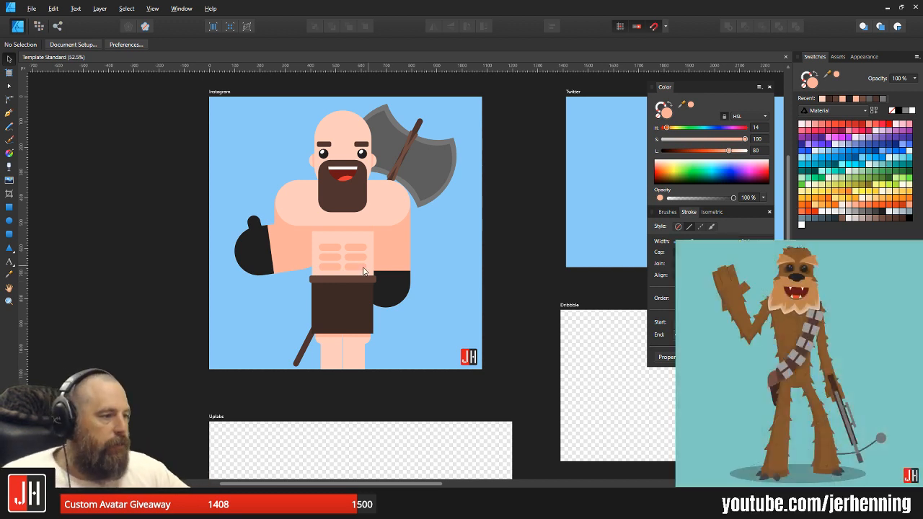
# - Draw a wide rectangle across the belt's lower edge, fill it with the skirt's sampled brown, and darken it to lightness 14
pyautogui.scroll(8, 334, 288)
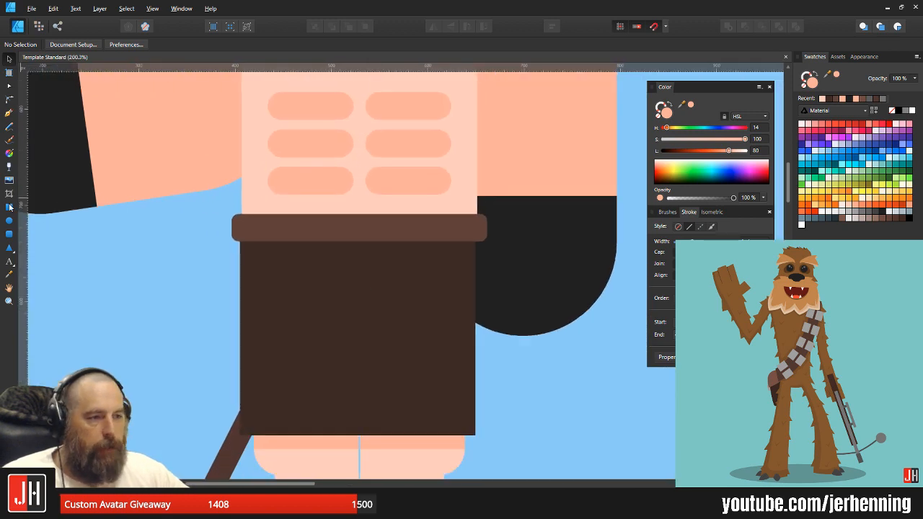
pyautogui.click(9, 207)
pyautogui.moveTo(214, 230); pyautogui.dragTo(558, 271)
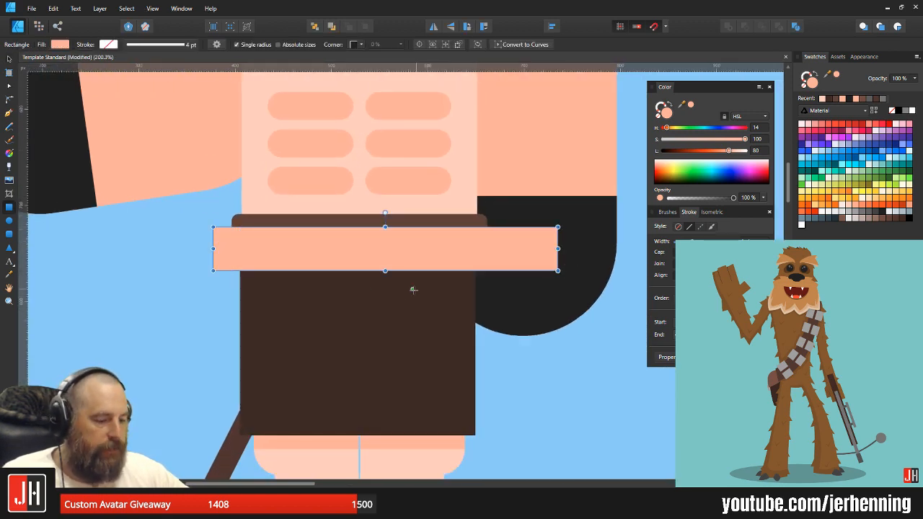
pyautogui.press('i')
pyautogui.click(417, 287)
pyautogui.press('m')
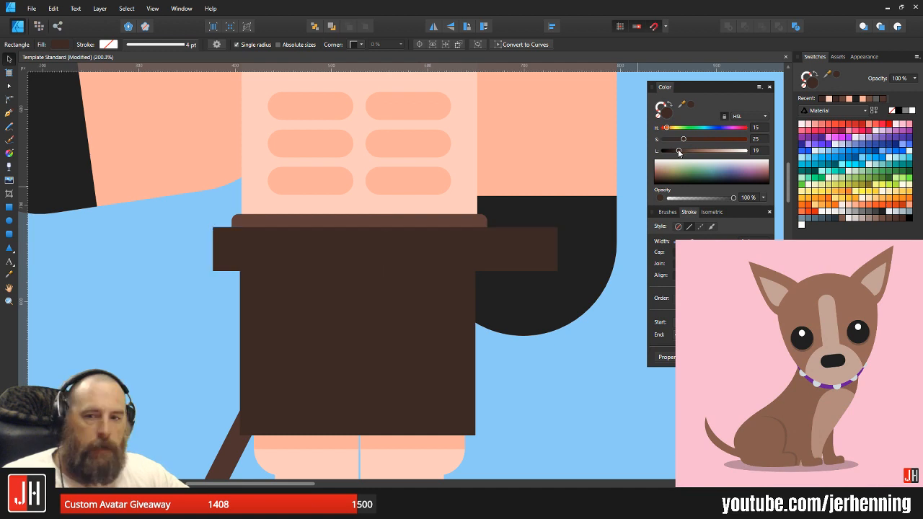
pyautogui.moveTo(672, 154); pyautogui.dragTo(678, 154)
# - Paste the dark strip inside the skirt rectangle and centre it as a narrow shadow directly below the belt
pyautogui.hotkey('ctrl', 'x')
pyautogui.click(429, 269)
pyautogui.hotkey('ctrl', 'alt', 'v')
pyautogui.moveTo(414, 254); pyautogui.dragTo(394, 244)
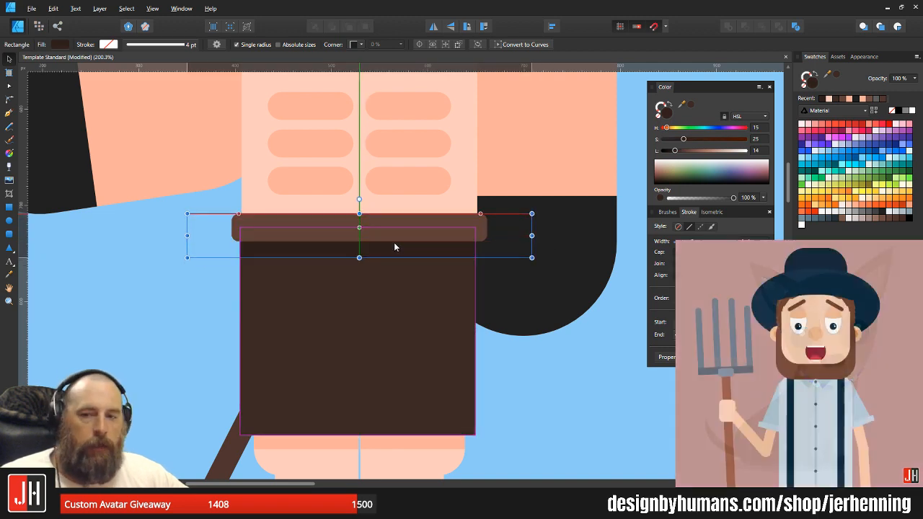
pyautogui.hotkey('ctrl', '0')
pyautogui.hotkey('ctrl', 'd')
pyautogui.keyDown('ctrl'); pyautogui.scroll(-3, 478, 324); pyautogui.keyUp('ctrl')
pyautogui.keyDown('ctrl'); pyautogui.scroll(6, 461, 324); pyautogui.keyUp('ctrl')
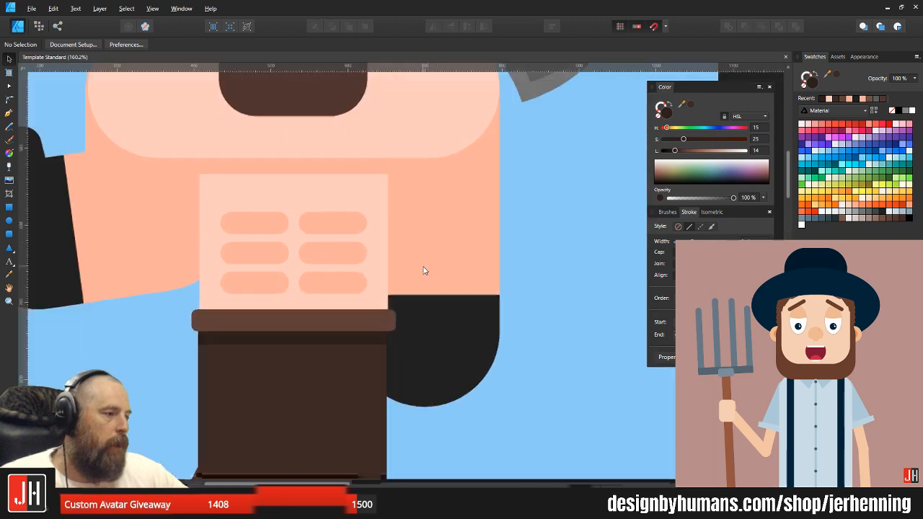
pyautogui.hotkey('ctrl', '0')
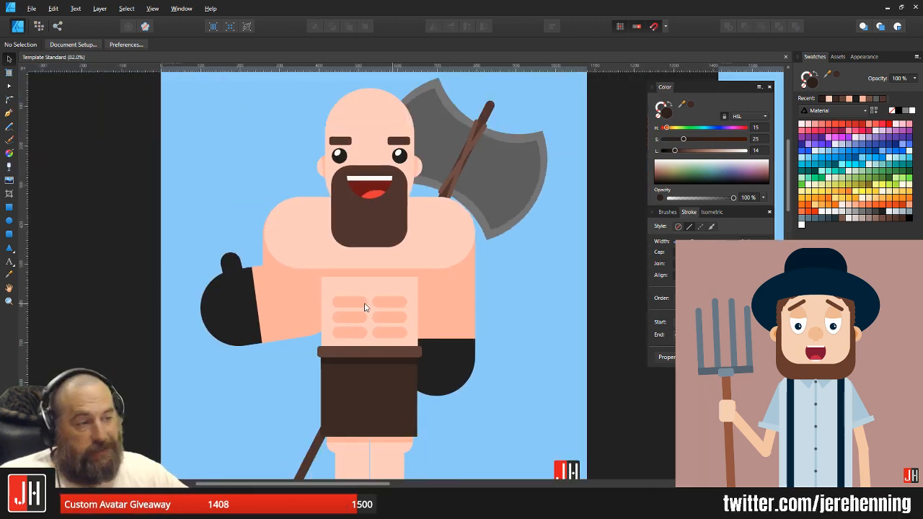
# - Draw a circular buckle slightly taller than the belt at its middle and fill it with pale yellow
pyautogui.scroll(-3, 353, 300)
pyautogui.scroll(4, 440, 292)
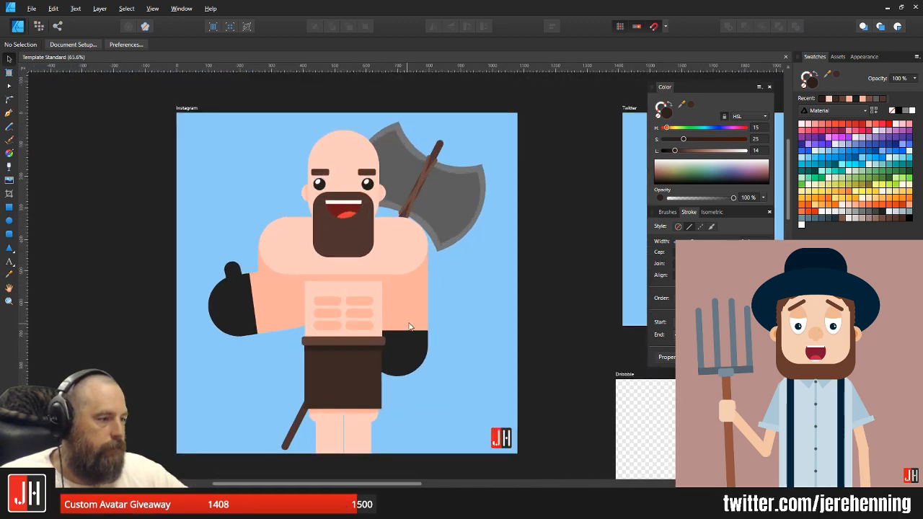
pyautogui.scroll(-1, 385, 372)
pyautogui.scroll(5, 383, 372)
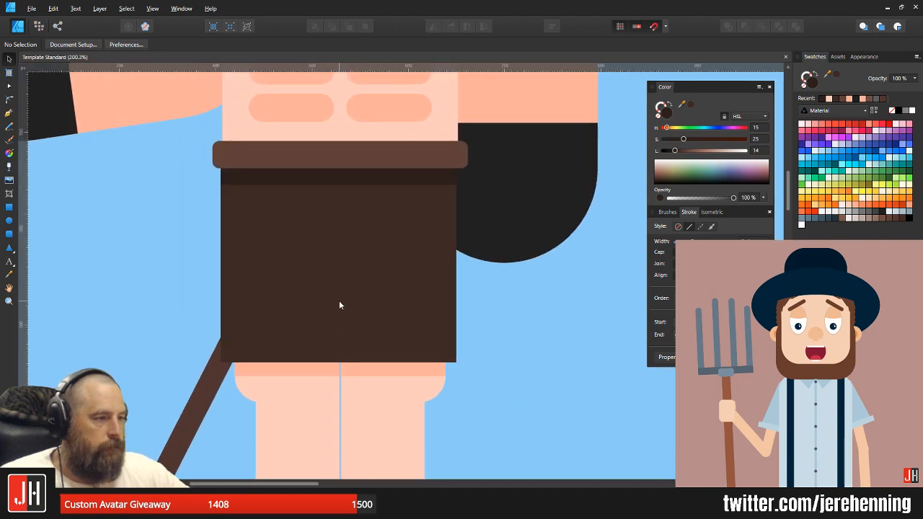
pyautogui.scroll(1, 352, 330)
pyautogui.scroll(2, 231, 260)
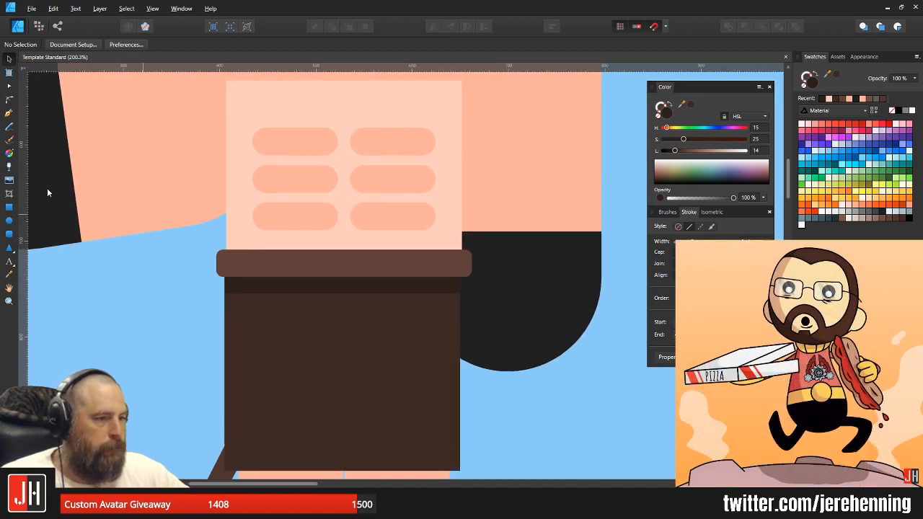
pyautogui.click(9, 220)
pyautogui.scroll(1, 313, 265)
pyautogui.moveTo(316, 226)
pyautogui.mouseDown()
pyautogui.moveTo(398, 305)
pyautogui.moveTo(382, 292)
pyautogui.mouseUp()
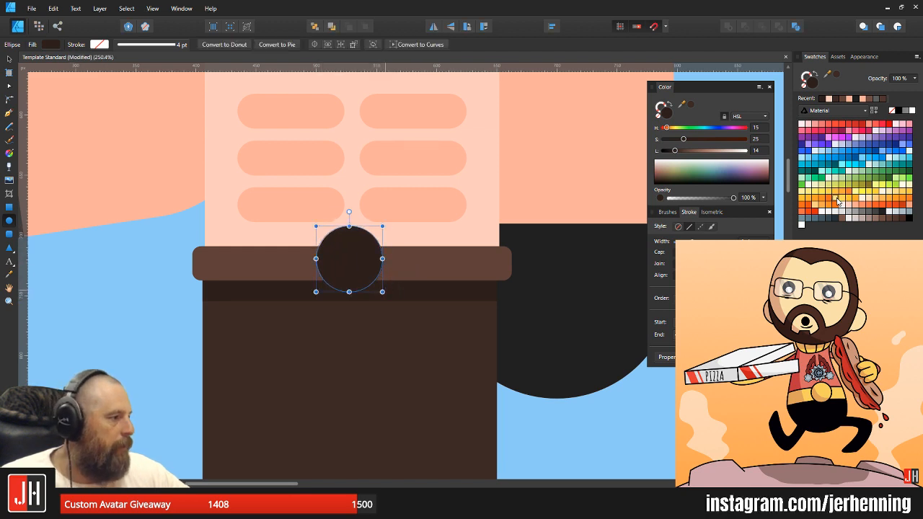
pyautogui.click(837, 201)
pyautogui.scroll(3, 351, 259)
pyautogui.press('Delete')
pyautogui.press('v')
pyautogui.click(363, 272)
pyautogui.hotkey('ctrl', 'z')
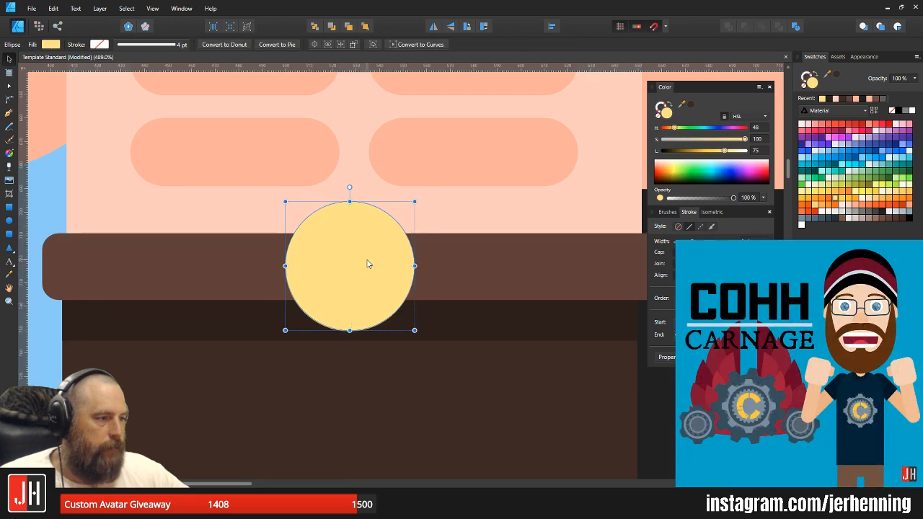
# - Add a smaller concentric copy of the buckle circle and darken its fill to gold with lightness 42
pyautogui.moveTo(412, 206); pyautogui.dragTo(405, 218)
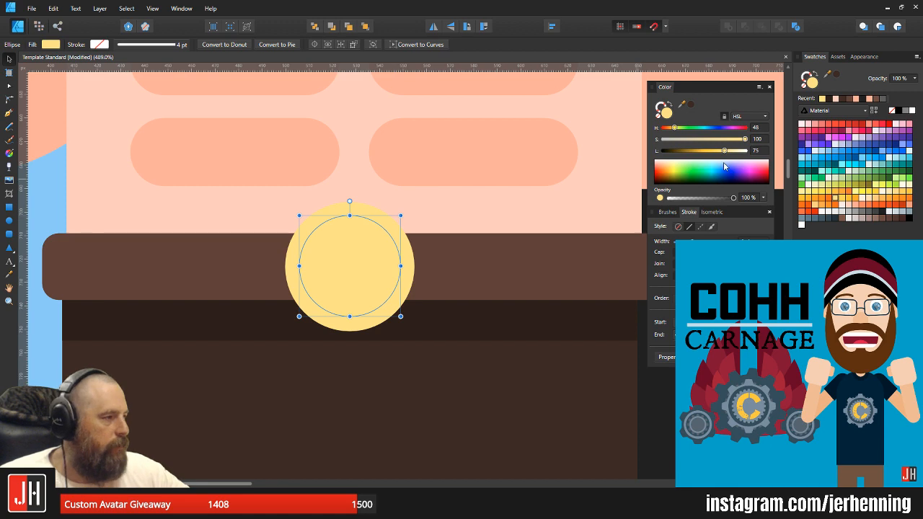
pyautogui.moveTo(725, 153); pyautogui.dragTo(697, 158)
pyautogui.scroll(-10, 451, 256)
pyautogui.hotkey('ctrl', 'd')
pyautogui.scroll(10, 456, 262)
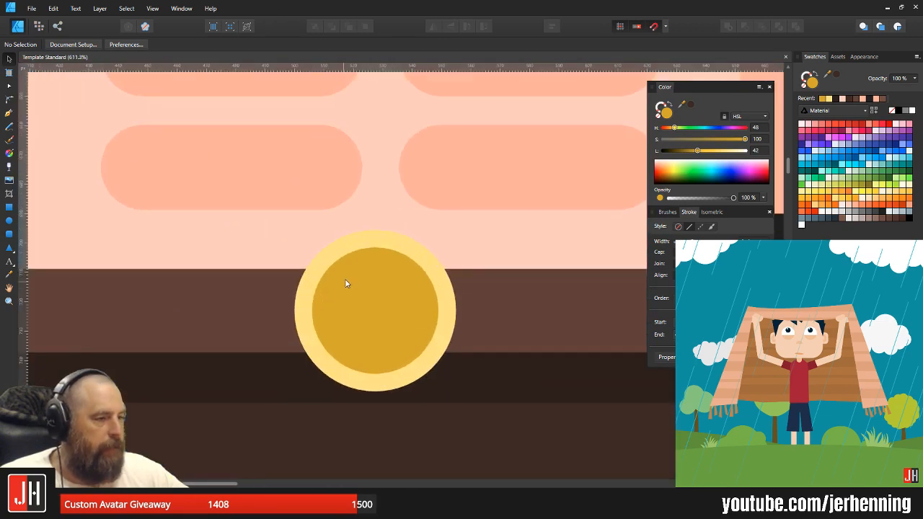
pyautogui.scroll(-8, 344, 285)
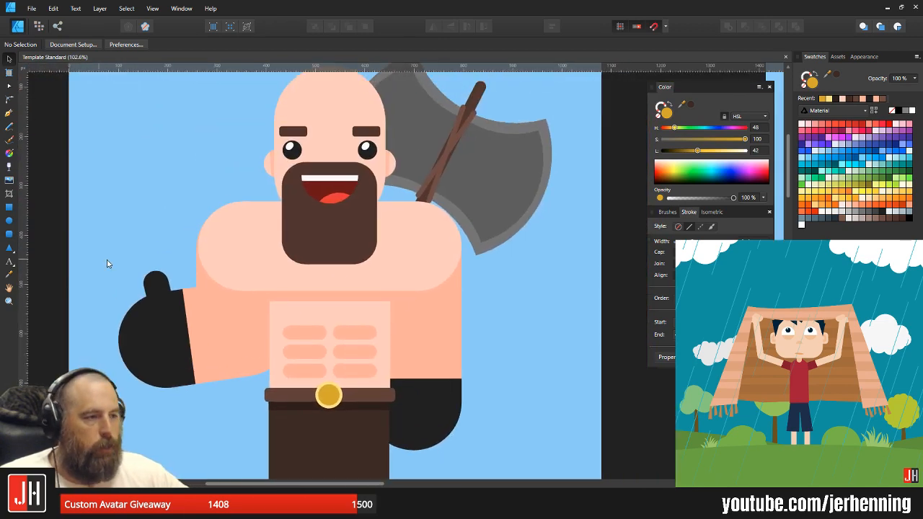
pyautogui.scroll(-4, 344, 256)
pyautogui.scroll(3, 409, 285)
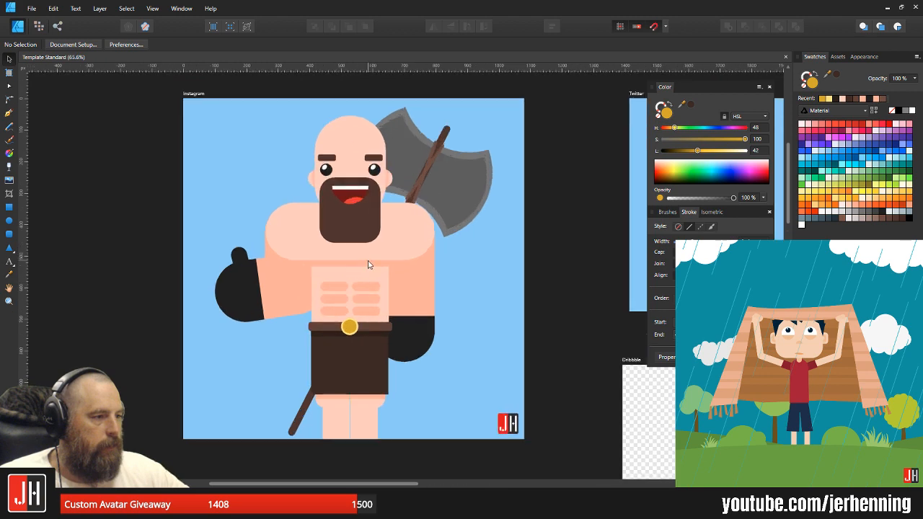
# - Draw a tall, narrow rounded-rectangle strap from the beard to the belt, behind both, filled with the skirt's sampled dark brown
pyautogui.scroll(-1, 348, 249)
pyautogui.moveTo(223, 119); pyautogui.dragTo(437, 421)
pyautogui.click(459, 382)
pyautogui.scroll(3, 339, 255)
pyautogui.moveTo(296, 249); pyautogui.dragTo(282, 260)
pyautogui.click(10, 235)
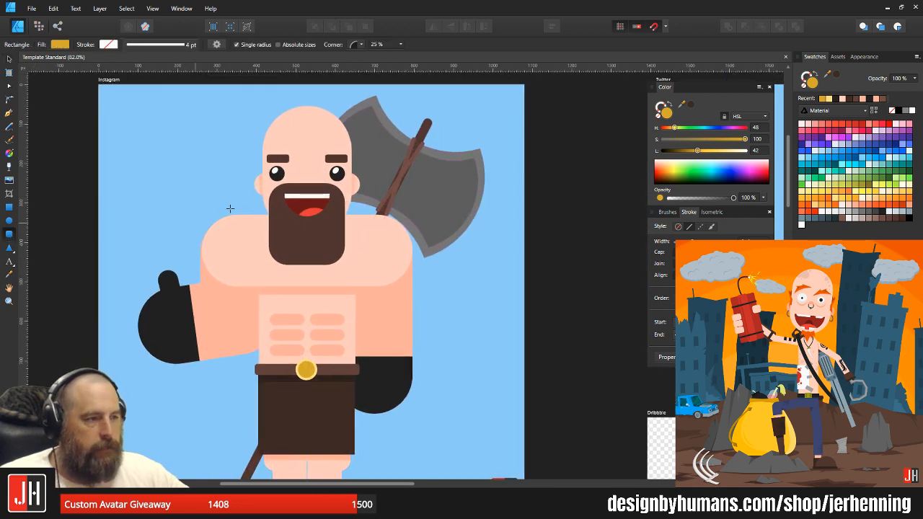
pyautogui.moveTo(249, 197); pyautogui.dragTo(264, 391)
pyautogui.press('i')
pyautogui.click(291, 413)
pyautogui.press('v')
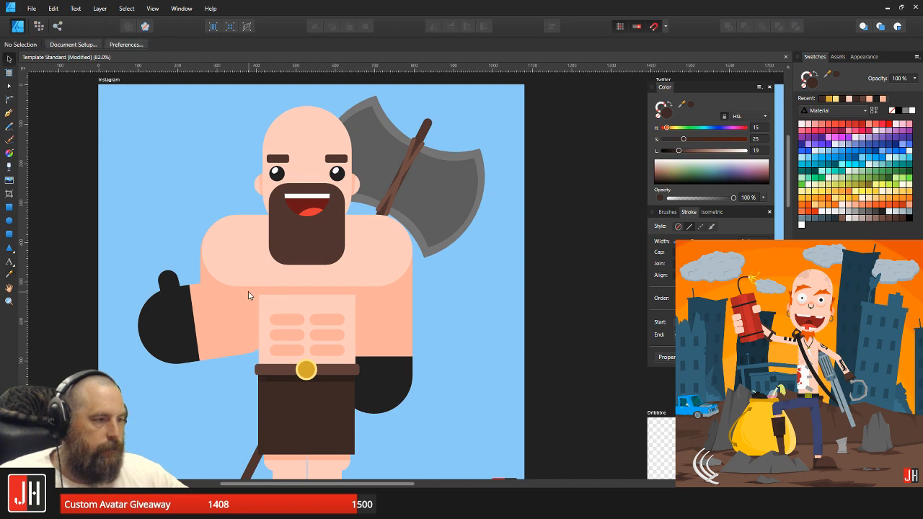
pyautogui.scroll(1, 251, 296)
pyautogui.moveTo(271, 247); pyautogui.dragTo(276, 245)
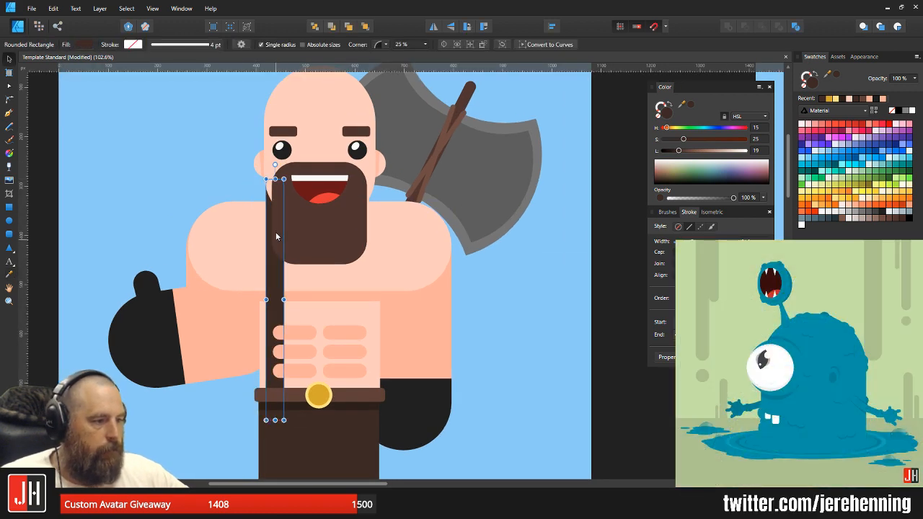
# - Try removing the abdominal muscle shapes from the torso, and undo the deletion
pyautogui.click(312, 336)
pyautogui.keyDown('shift'); pyautogui.click(350, 338); pyautogui.keyUp('shift')
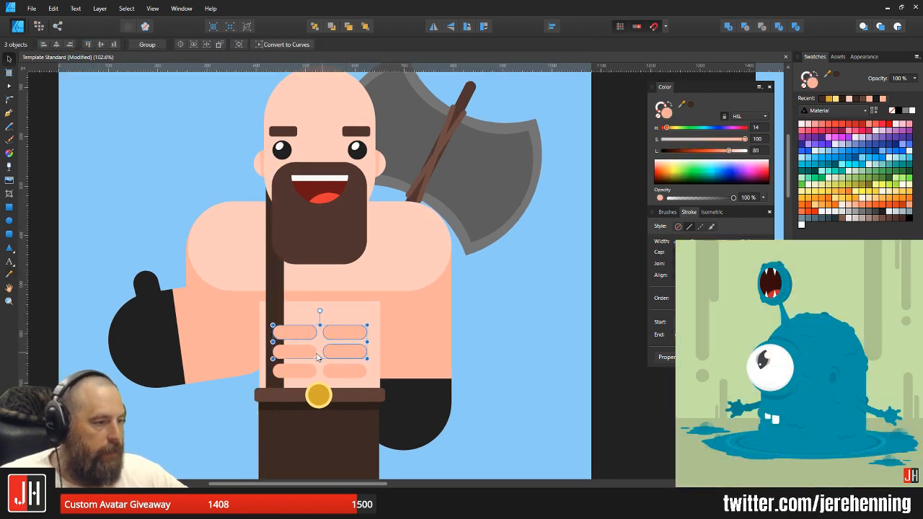
pyautogui.press('Delete')
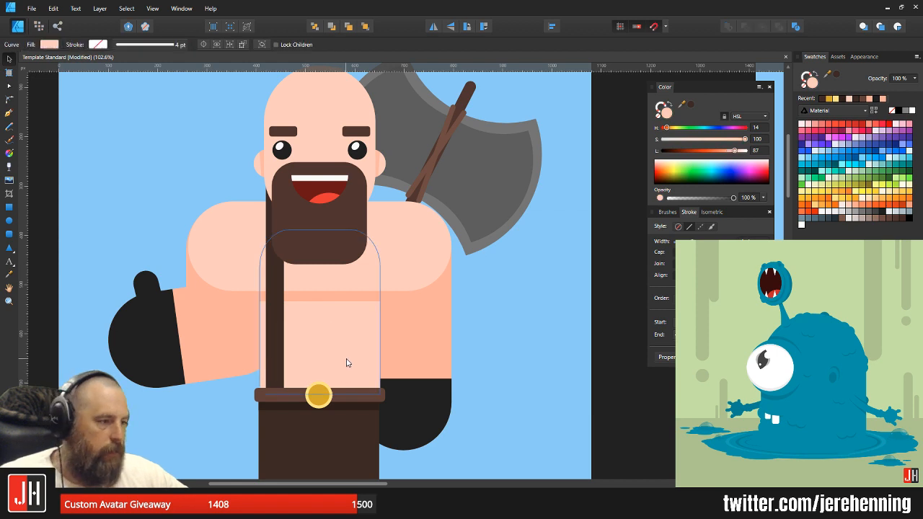
pyautogui.hotkey('ctrl', 'z')
pyautogui.hotkey('ctrl', 'z')
pyautogui.hotkey('ctrl', 'z')
pyautogui.hotkey('ctrl', 'z')
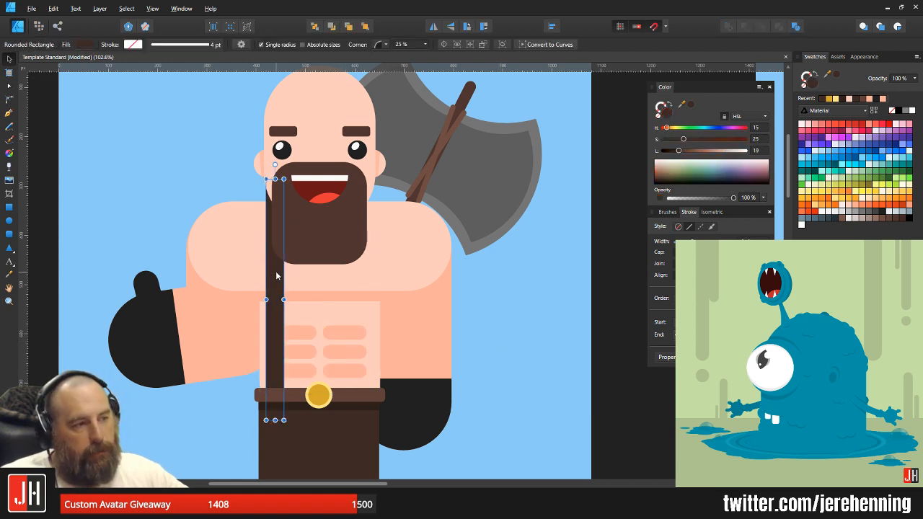
# - Tilt the strap and move it so it runs diagonally from the shoulder on the thumbs-up side to the belt buckle
pyautogui.moveTo(264, 165); pyautogui.dragTo(234, 167)
pyautogui.moveTo(246, 226); pyautogui.dragTo(254, 231)
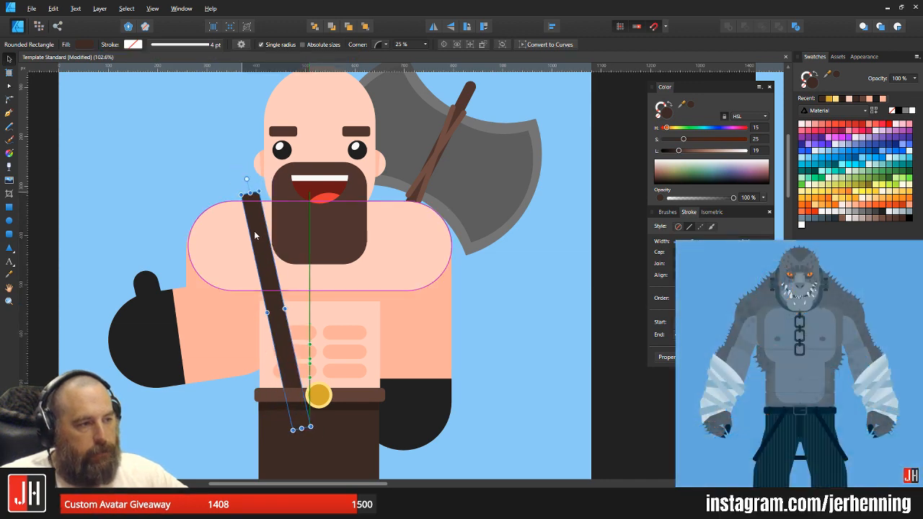
pyautogui.scroll(5, 247, 212)
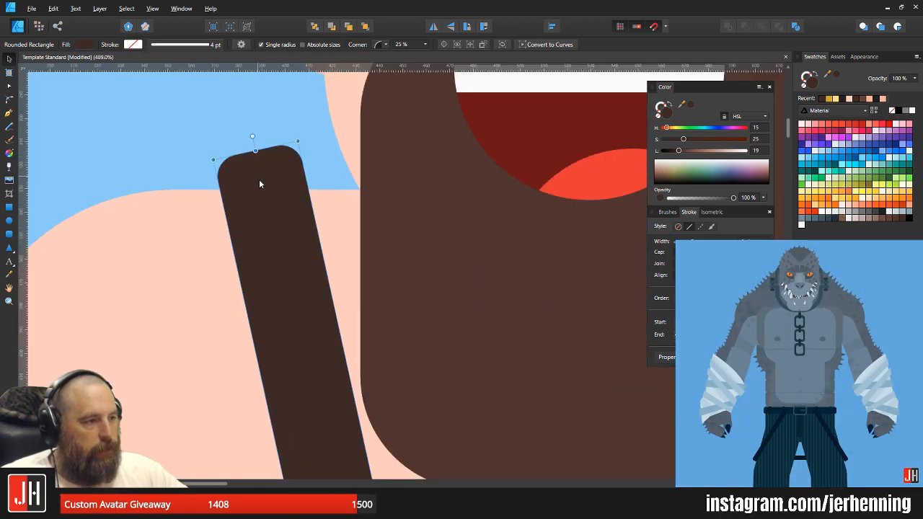
pyautogui.scroll(-7, 264, 186)
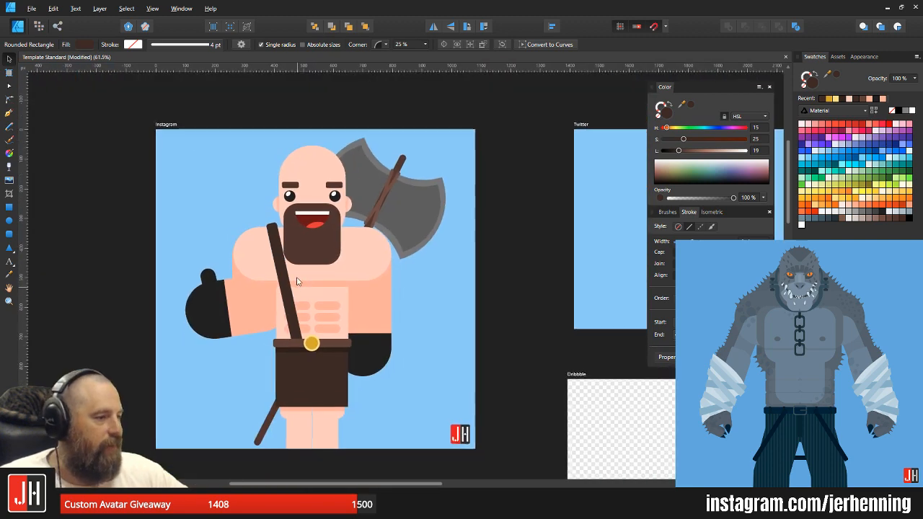
pyautogui.scroll(2, 293, 315)
pyautogui.click(298, 314)
pyautogui.scroll(-5, 298, 315)
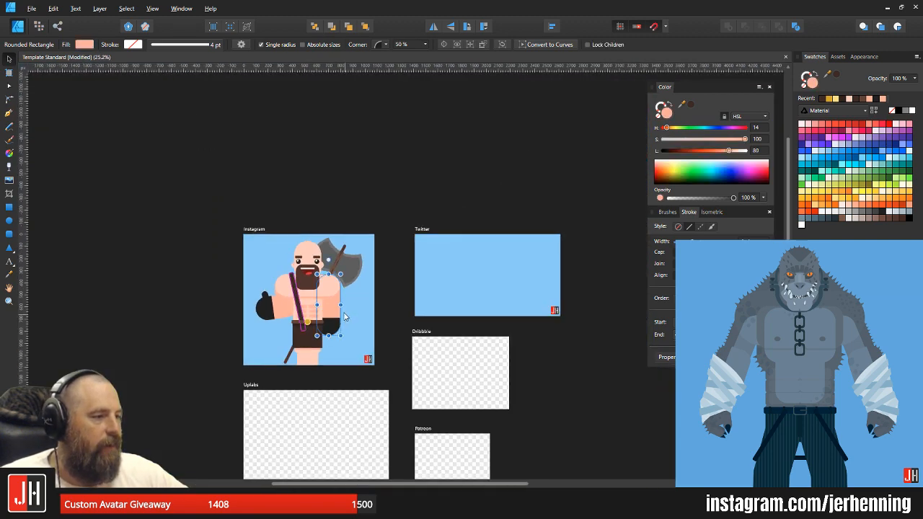
pyautogui.click(371, 303)
pyautogui.scroll(2, 336, 320)
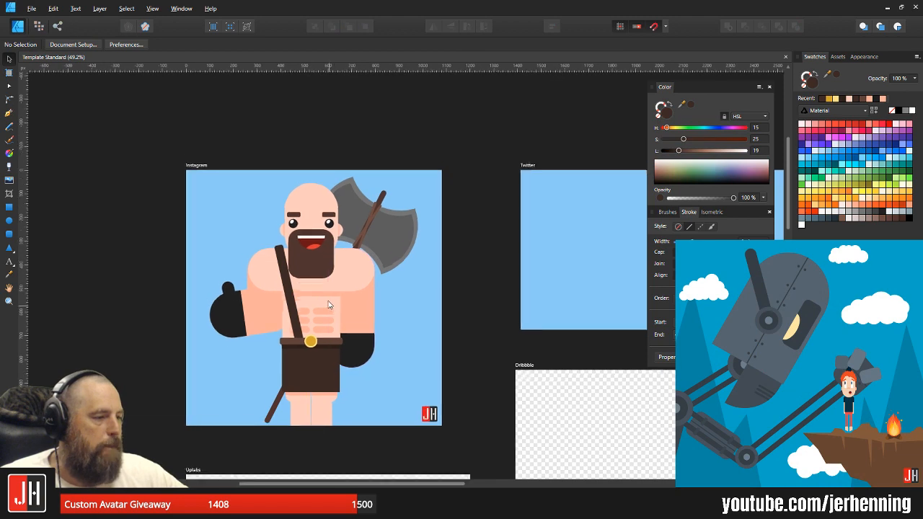
# - Draw a thin, upright dark brown rounded rectangle down the middle of the forehead between the eyebrows
pyautogui.scroll(1, 329, 310)
pyautogui.scroll(2, 325, 231)
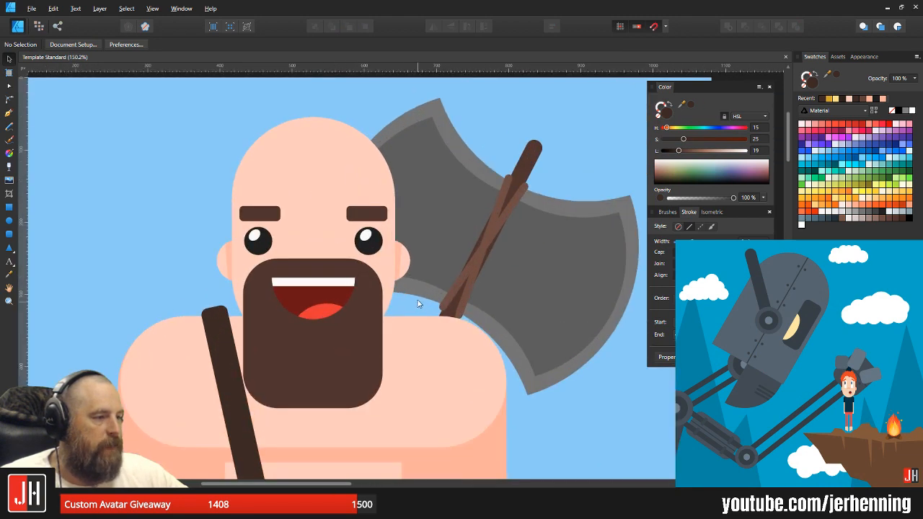
pyautogui.scroll(-2, 349, 281)
pyautogui.scroll(2, 297, 234)
pyautogui.scroll(2, 270, 221)
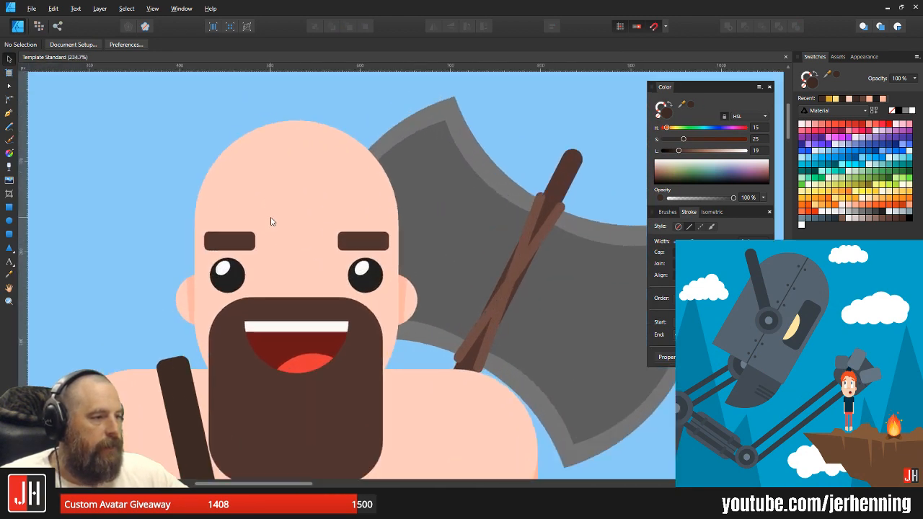
pyautogui.click(9, 231)
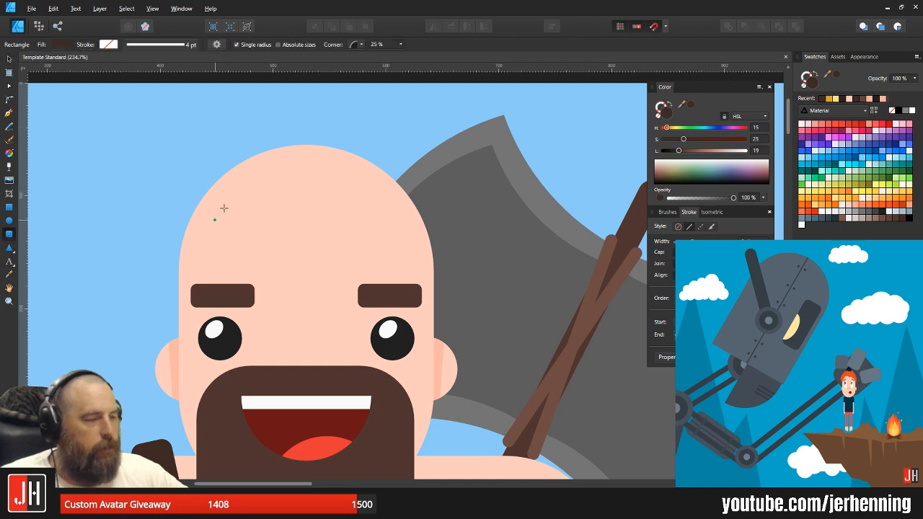
pyautogui.moveTo(299, 211); pyautogui.dragTo(313, 339)
pyautogui.scroll(3, 306, 155)
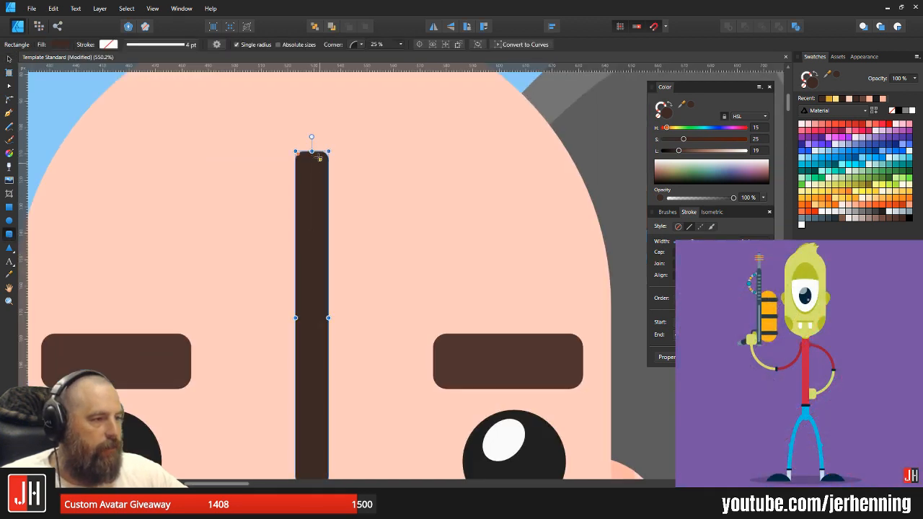
# - Shorten the dark brown forehead bar, round its ends to 50%, tilt it diagonally and move it across the eye on the axe side
pyautogui.moveTo(298, 153); pyautogui.dragTo(346, 259)
pyautogui.moveTo(328, 152); pyautogui.dragTo(201, 315)
pyautogui.moveTo(461, 349); pyautogui.dragTo(384, 241)
pyautogui.press('v')
pyautogui.moveTo(259, 297); pyautogui.dragTo(430, 359)
# - Place the bar behind the eye and recolour it as a scar, using the sampled skin tone darkened to lightness 75
pyautogui.hotkey('ctrl', 'x')
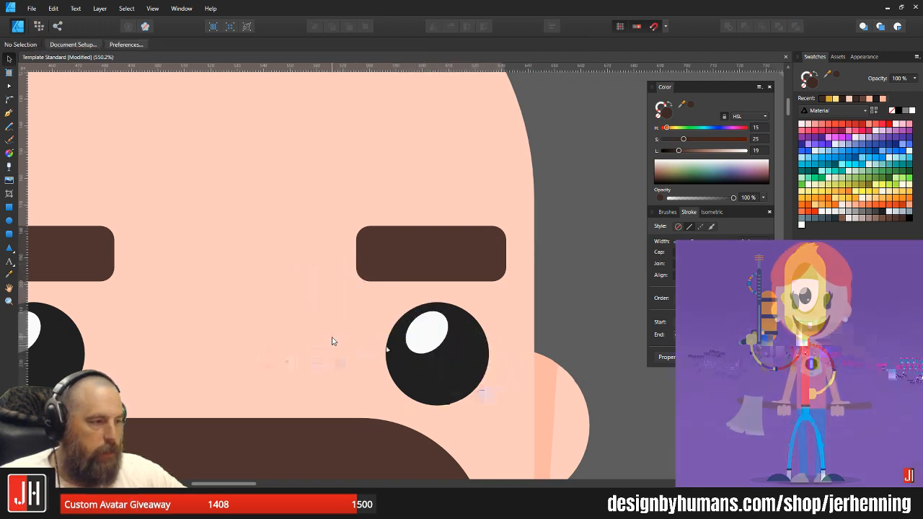
pyautogui.click(333, 339)
pyautogui.hotkey('ctrl', 'v')
pyautogui.moveTo(379, 322)
pyautogui.mouseDown()
pyautogui.moveTo(369, 324)
pyautogui.moveTo(384, 321)
pyautogui.mouseUp()
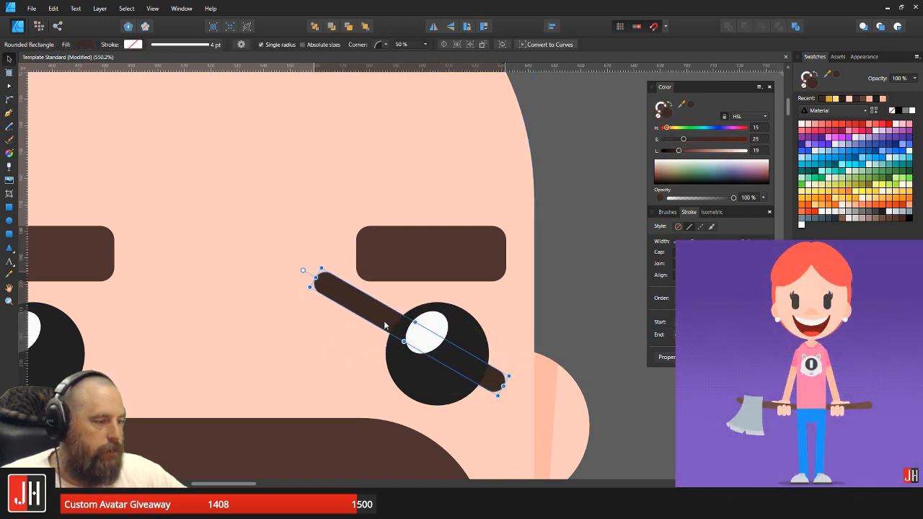
pyautogui.click(314, 200)
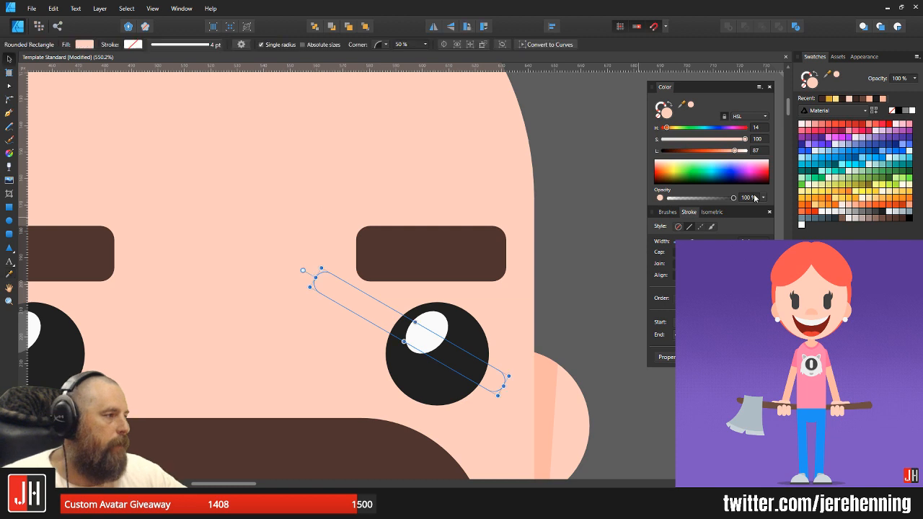
pyautogui.moveTo(735, 150); pyautogui.dragTo(724, 153)
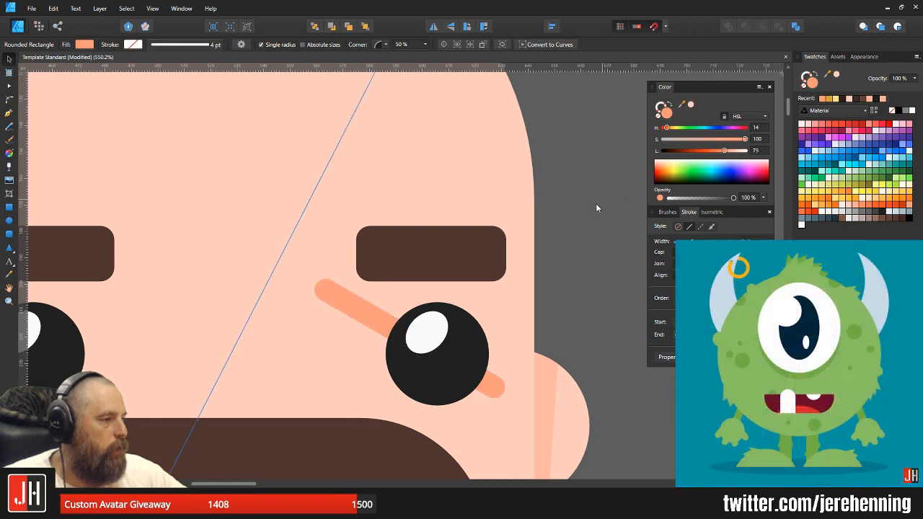
# - Add two smaller, thinner copies of the scar bar beside the eye, rotated to different angles so one crosses the main bar
pyautogui.click(603, 200)
pyautogui.scroll(-8, 530, 291)
pyautogui.click(573, 218)
pyautogui.scroll(8, 509, 289)
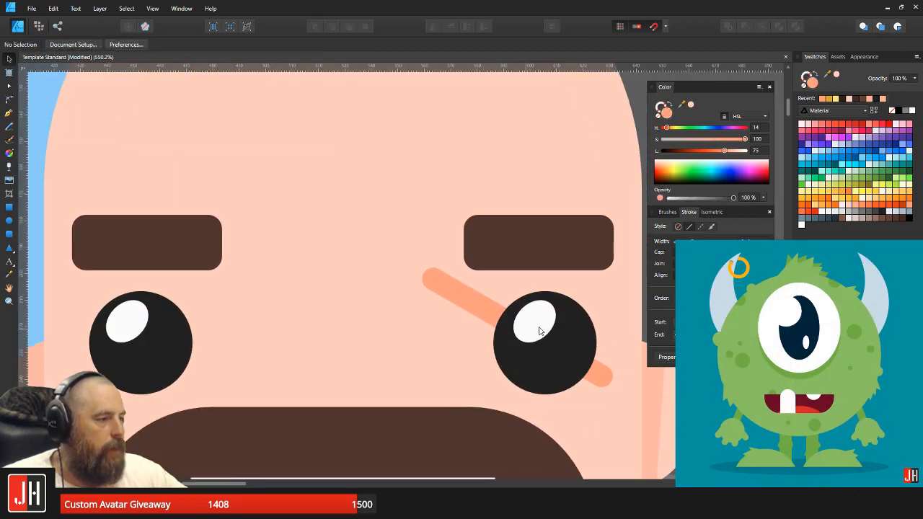
pyautogui.moveTo(532, 332); pyautogui.dragTo(433, 323)
pyautogui.click(368, 294)
pyautogui.keyDown('ctrl'); pyautogui.moveTo(366, 297); pyautogui.dragTo(302, 297); pyautogui.keyUp('ctrl')
pyautogui.moveTo(249, 259); pyautogui.dragTo(443, 226)
pyautogui.moveTo(426, 272); pyautogui.dragTo(384, 311)
# - Delete the scar bars around the eye on the axe side
pyautogui.scroll(-10, 397, 316)
pyautogui.click(536, 377)
pyautogui.scroll(3, 422, 332)
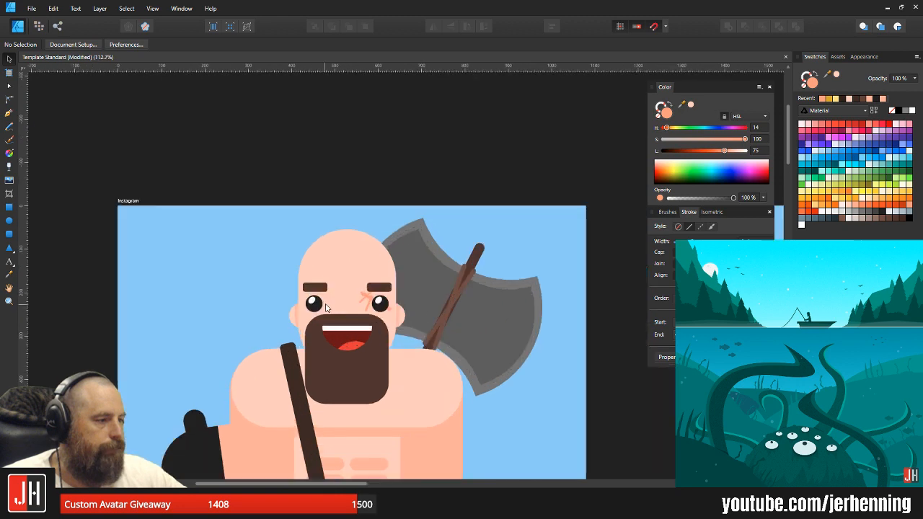
pyautogui.scroll(8, 337, 303)
pyautogui.click(487, 289)
pyautogui.keyDown('shift'); pyautogui.click(488, 257); pyautogui.keyUp('shift')
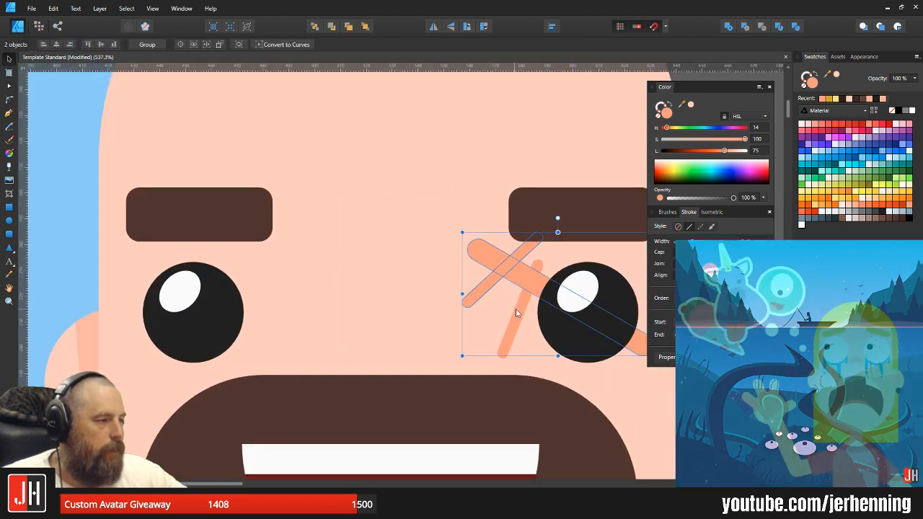
pyautogui.press('Delete')
pyautogui.scroll(-10, 549, 310)
pyautogui.moveTo(530, 331); pyautogui.dragTo(396, 266)
pyautogui.scroll(6, 401, 326)
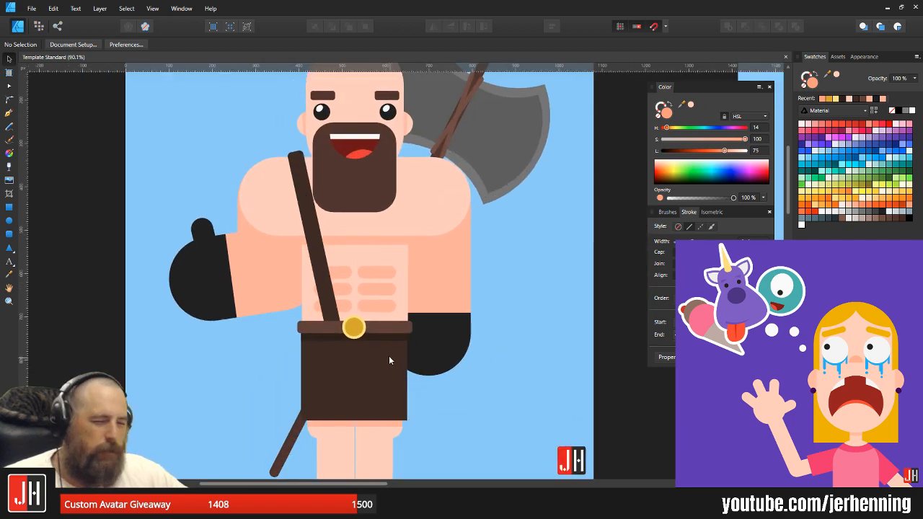
pyautogui.scroll(-2, 407, 293)
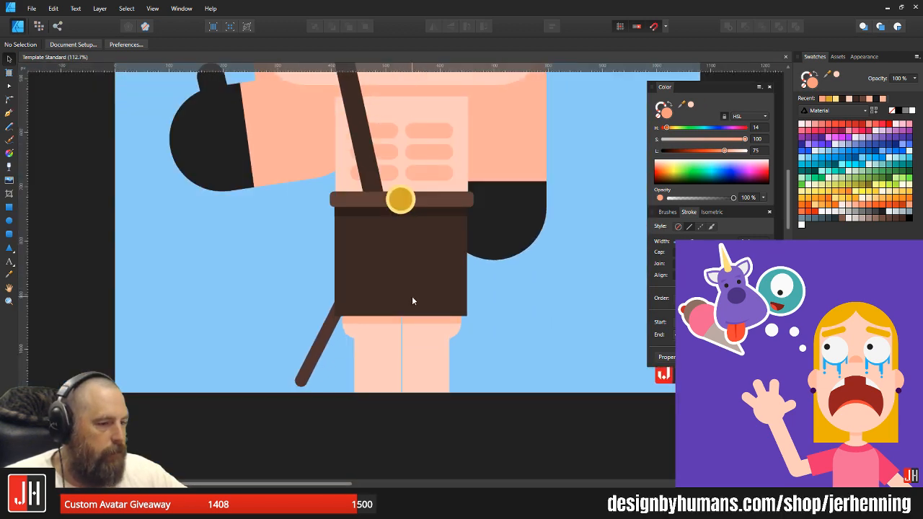
# - Draw a closed Pen tool shape over the outer rim of the axe's right blade, its inner side curved along the cutting edge
pyautogui.scroll(6, 421, 277)
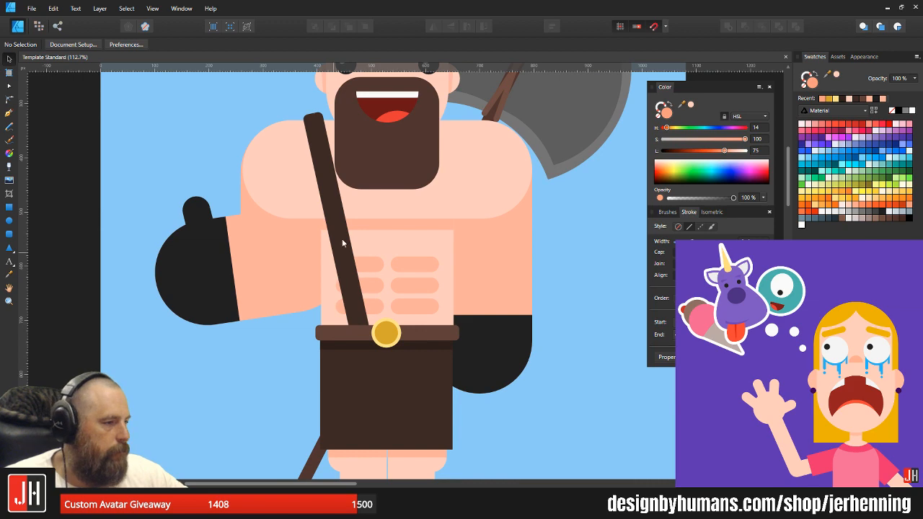
pyautogui.moveTo(430, 200); pyautogui.dragTo(411, 265)
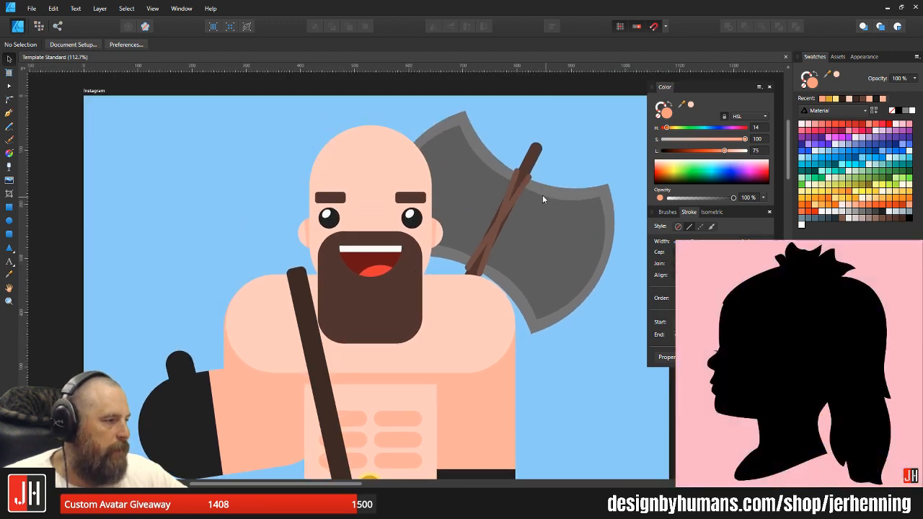
pyautogui.scroll(6, 552, 151)
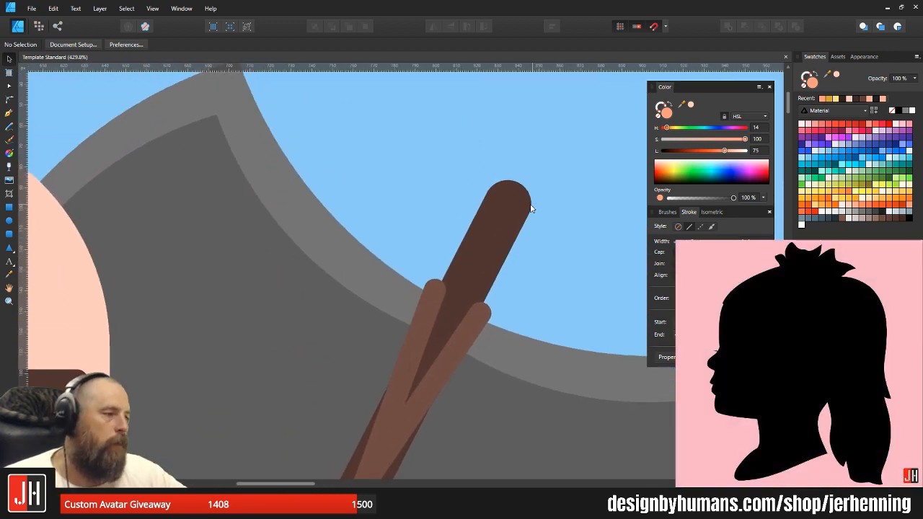
pyautogui.scroll(-8, 430, 291)
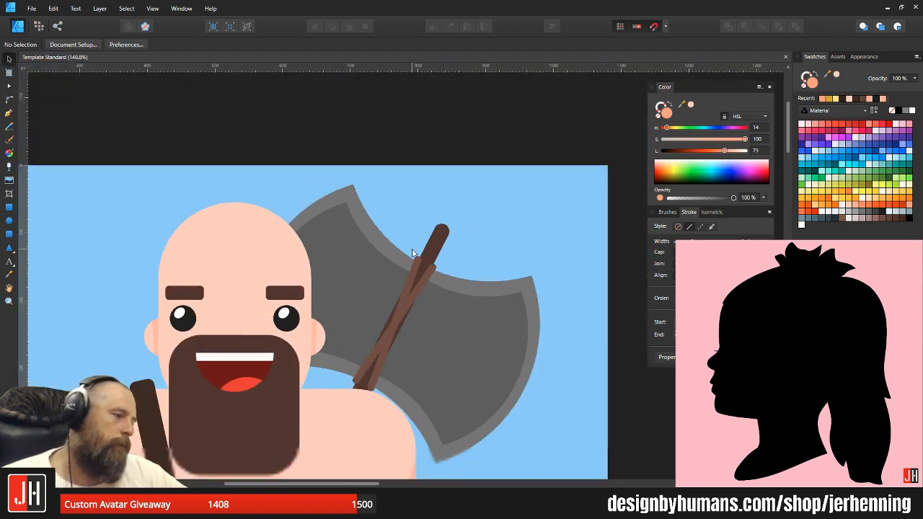
pyautogui.scroll(3, 436, 305)
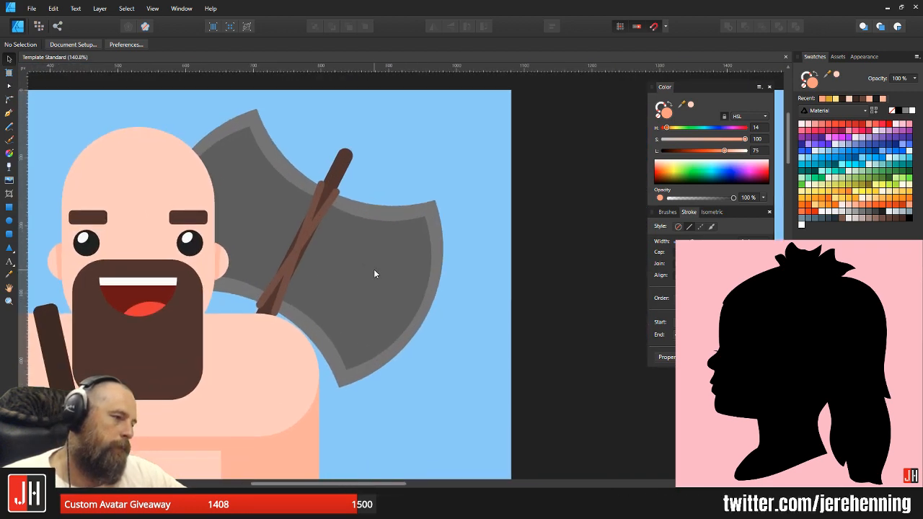
pyautogui.moveTo(376, 265); pyautogui.dragTo(384, 255)
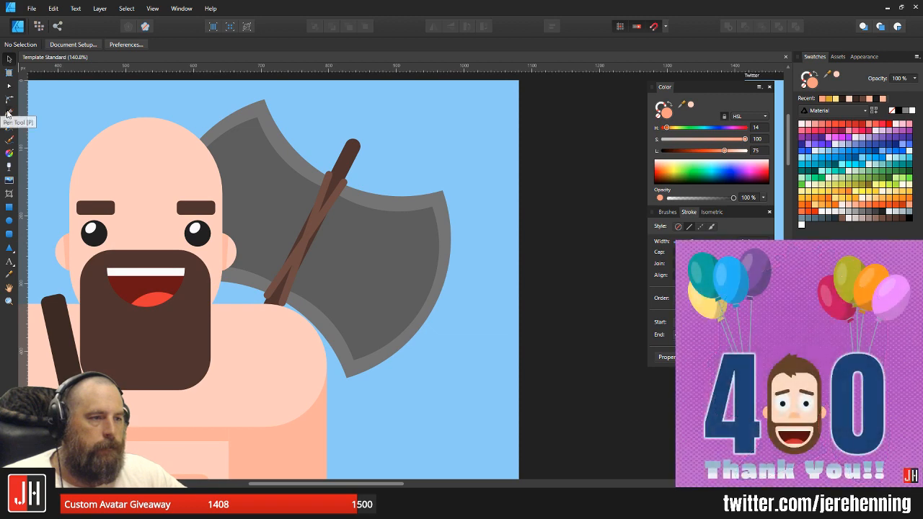
pyautogui.click(7, 113)
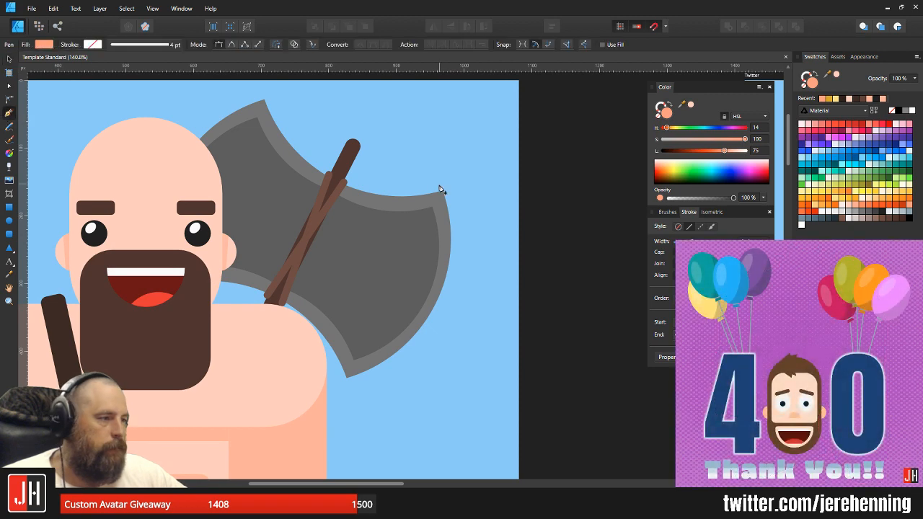
pyautogui.moveTo(339, 375); pyautogui.dragTo(195, 421)
pyautogui.click(340, 375)
pyautogui.click(339, 417)
pyautogui.click(488, 342)
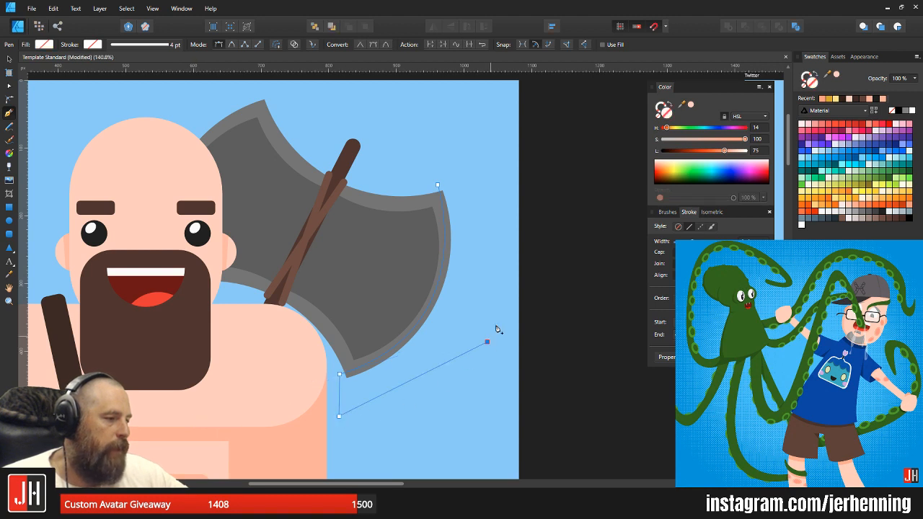
pyautogui.click(497, 162)
pyautogui.click(438, 187)
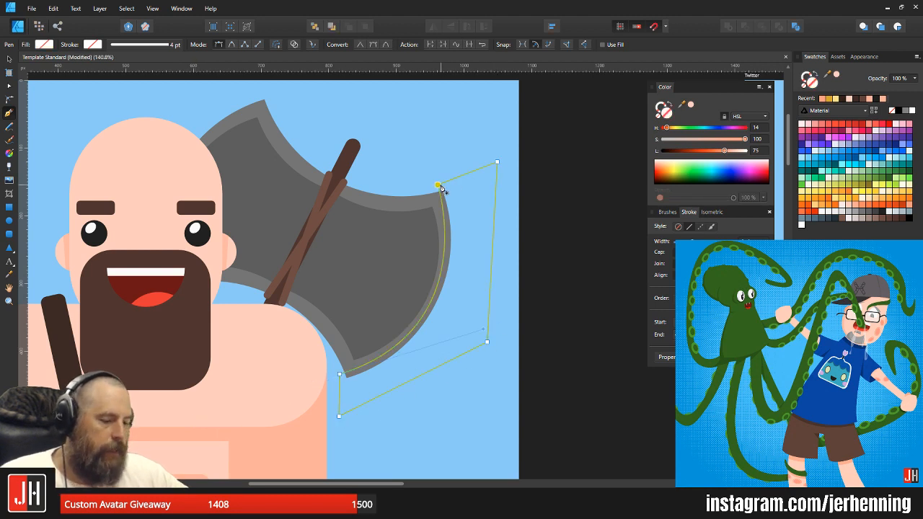
# - Fill the cutting-edge shape with the grey sampled from the blade's border, lightened to a lightness of 55
pyautogui.press('i')
pyautogui.click(445, 221)
pyautogui.press('v')
pyautogui.moveTo(701, 151); pyautogui.dragTo(707, 150)
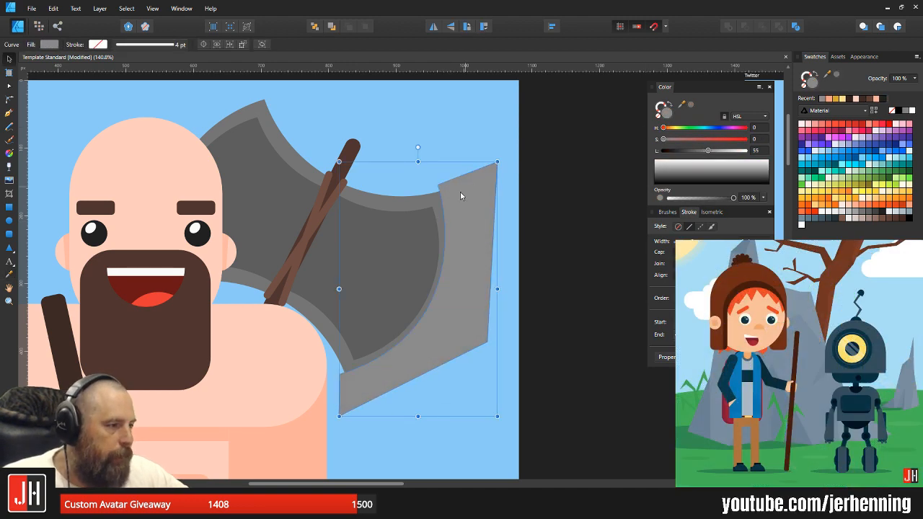
# - Paste the cutting-edge shape inside the axe blade's border so it is clipped to the blade outline
pyautogui.hotkey('ctrl', 'x')
pyautogui.click(438, 200)
pyautogui.hotkey('ctrl', 'alt', 'v')
pyautogui.click(545, 182)
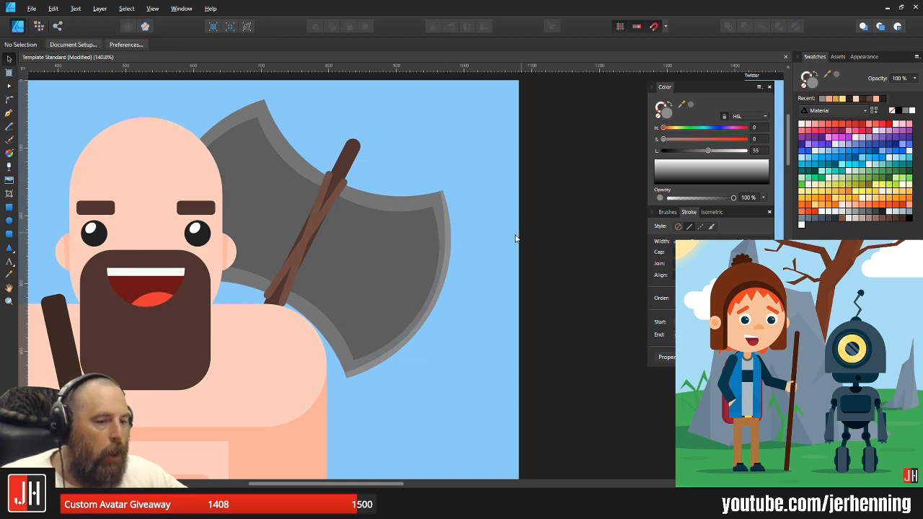
pyautogui.scroll(-4, 520, 236)
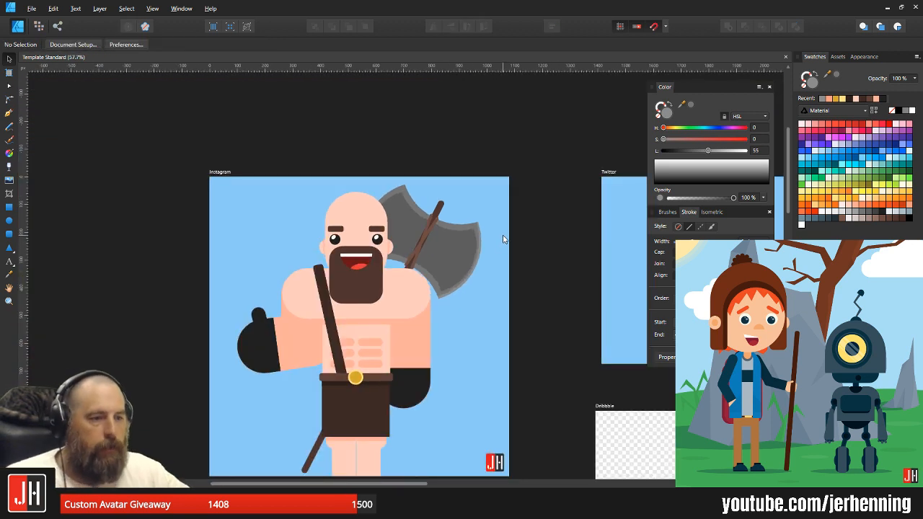
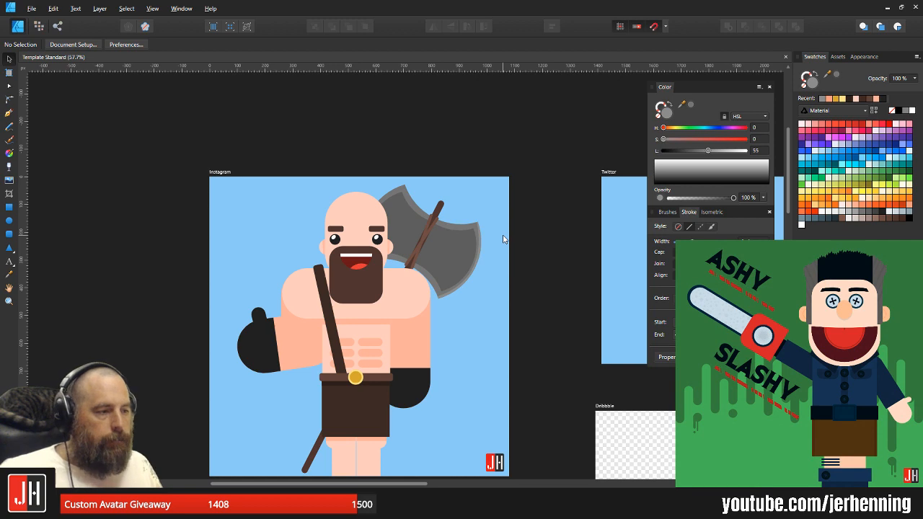
# - Convert the dark brown kilt rectangle below the belt to curves
pyautogui.moveTo(421, 383); pyautogui.dragTo(414, 234)
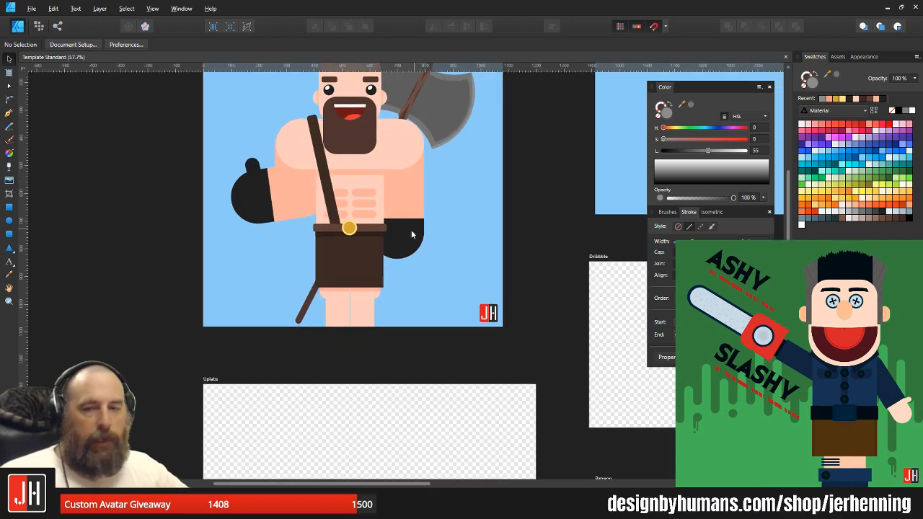
pyautogui.scroll(2, 373, 282)
pyautogui.scroll(2, 374, 282)
pyautogui.click(357, 274)
pyautogui.scroll(2, 258, 299)
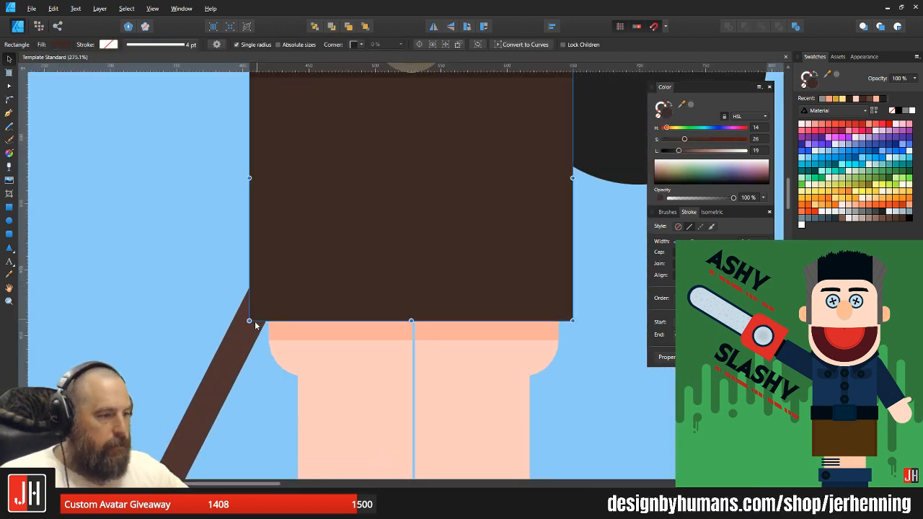
pyautogui.hotkey('ctrl', 'Return')
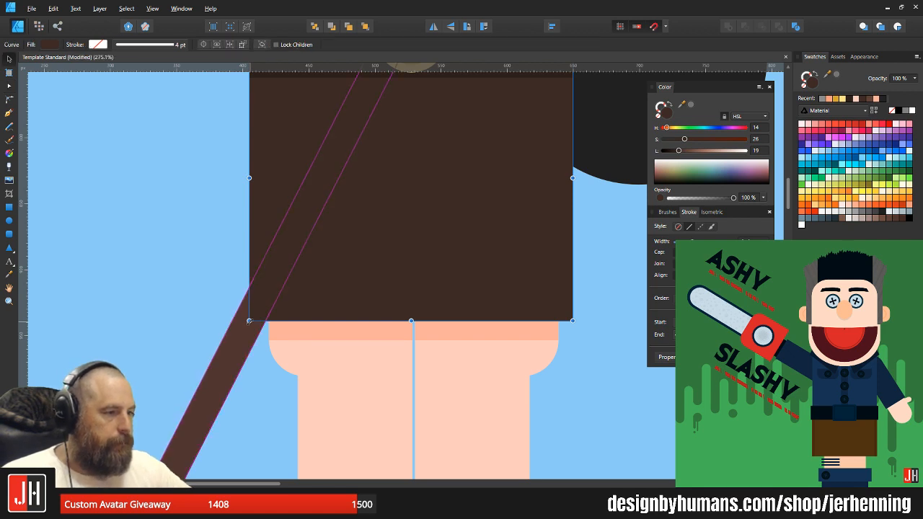
# - Move the kilt's two lower corner nodes outward so its sides flare evenly toward the hem
pyautogui.moveTo(250, 324); pyautogui.dragTo(222, 324)
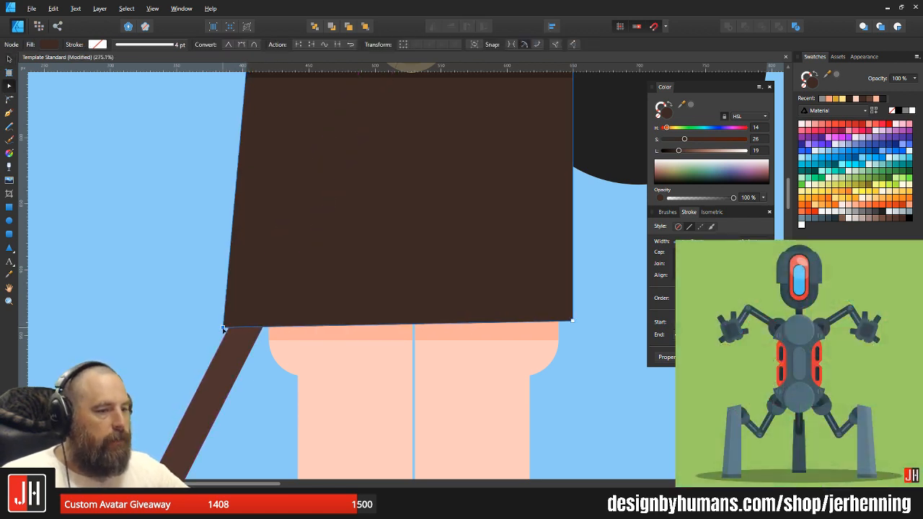
pyautogui.moveTo(317, 282); pyautogui.dragTo(276, 328)
pyautogui.moveTo(532, 368); pyautogui.dragTo(559, 370)
pyautogui.press('v')
pyautogui.click(570, 385)
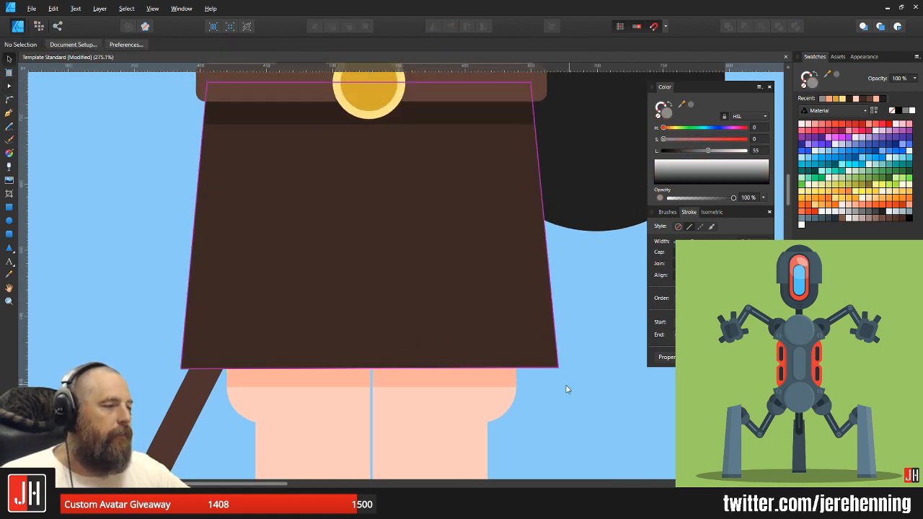
pyautogui.scroll(-8, 483, 402)
pyautogui.scroll(5, 505, 398)
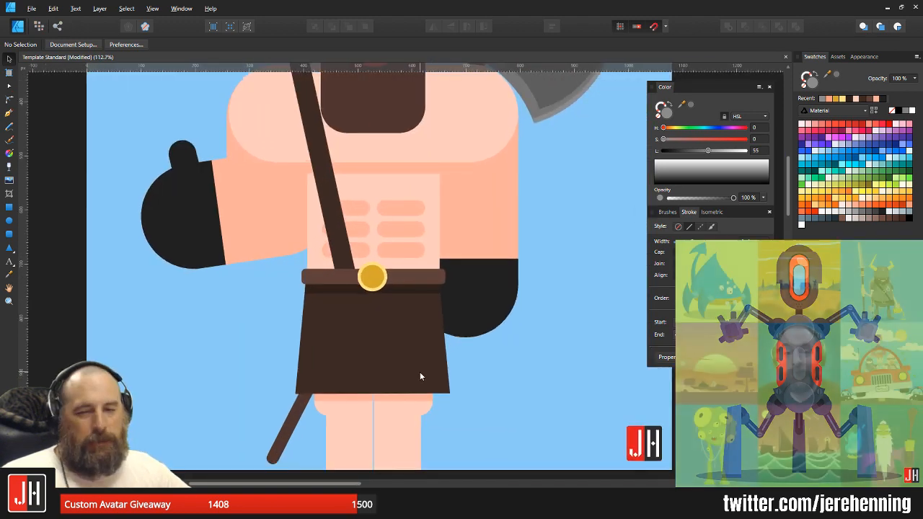
# - Draw a narrow pointed pleat with the Pen tool near the kilt's left side, extending slightly below the hem
pyautogui.press('p')
pyautogui.click(312, 394)
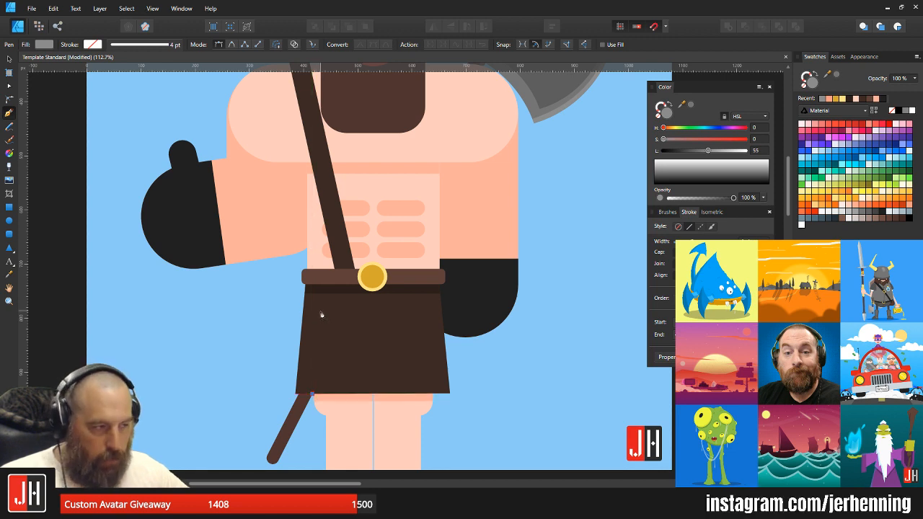
pyautogui.click(324, 308)
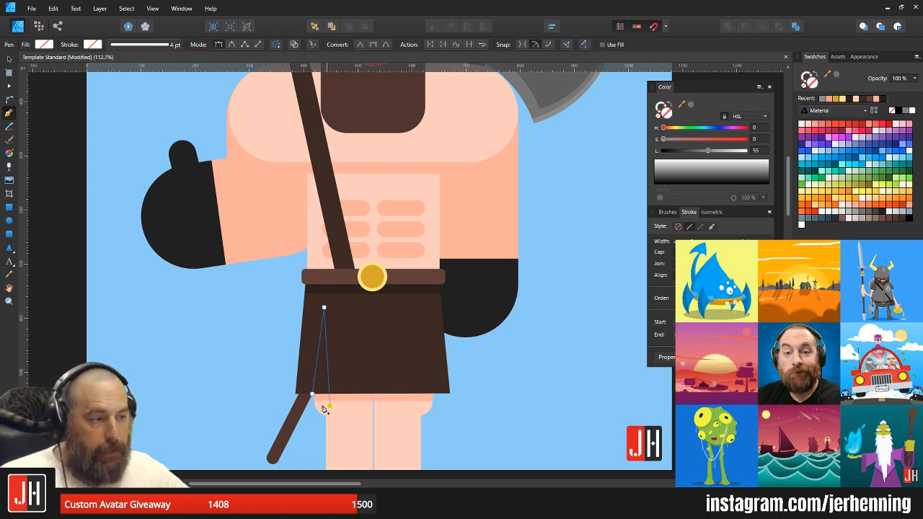
pyautogui.click(313, 405)
pyautogui.click(312, 394)
# - Fill the pleat with the darker brown of the shadow under the belt and shift its top node left to centre it
pyautogui.press('i')
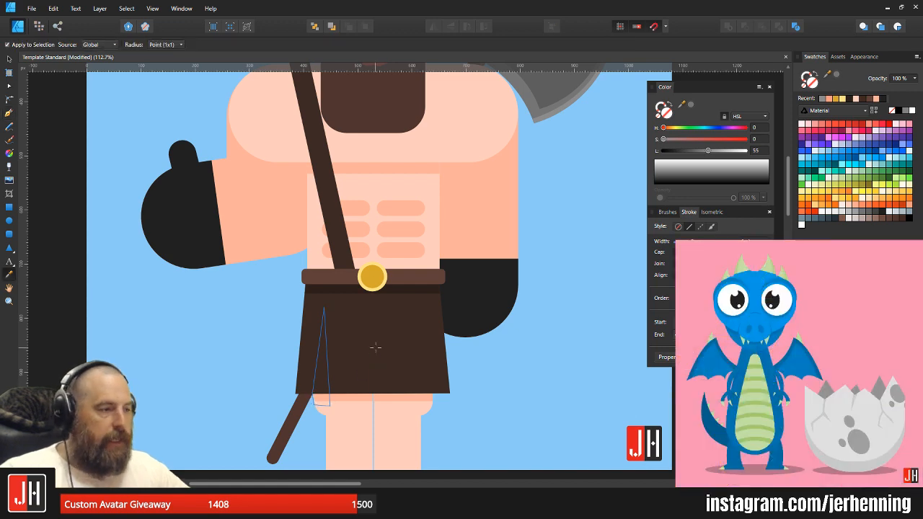
pyautogui.click(354, 309)
pyautogui.click(347, 288)
pyautogui.press('v')
pyautogui.scroll(3, 339, 365)
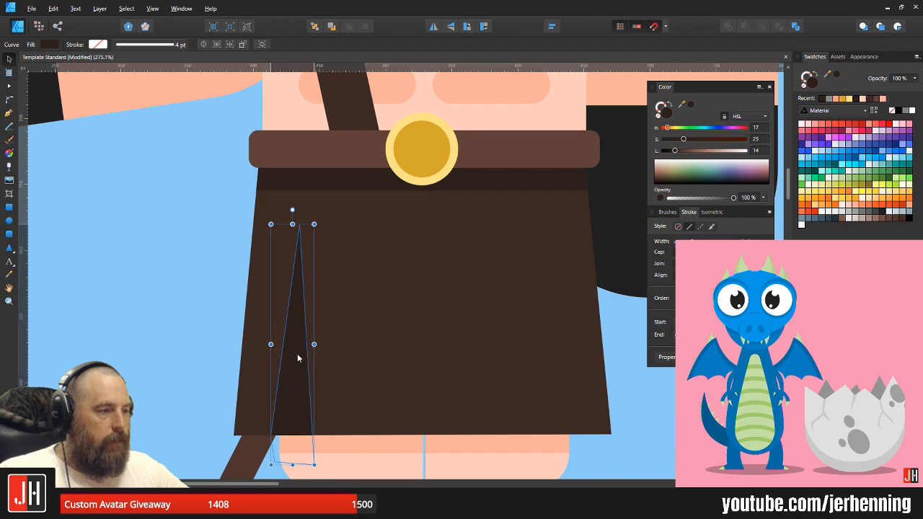
pyautogui.press('a')
pyautogui.moveTo(299, 224); pyautogui.dragTo(293, 225)
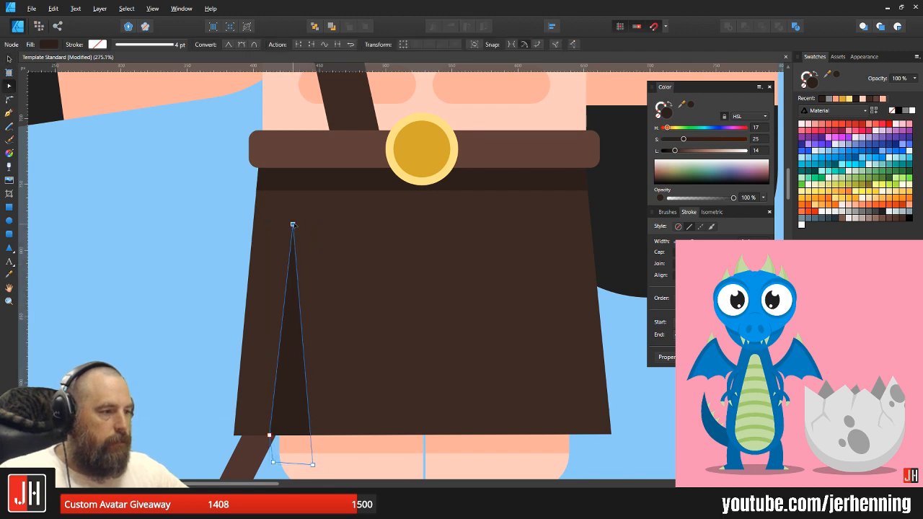
# - Duplicate the pleat across the kilt to make five in total and space them evenly in the horizontal direction
pyautogui.press('v')
pyautogui.moveTo(295, 333); pyautogui.dragTo(556, 344)
pyautogui.keyDown('shift'); pyautogui.click(498, 348); pyautogui.keyUp('shift')
pyautogui.keyDown('shift'); pyautogui.click(437, 351); pyautogui.keyUp('shift')
pyautogui.keyDown('shift'); pyautogui.click(359, 351); pyautogui.keyUp('shift')
pyautogui.keyDown('shift'); pyautogui.click(290, 356); pyautogui.keyUp('shift')
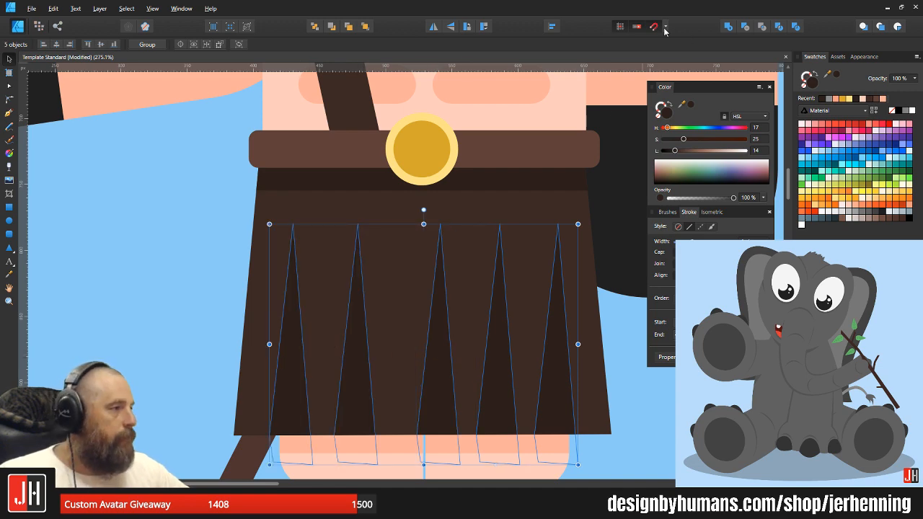
pyautogui.click(552, 26)
pyautogui.click(593, 58)
pyautogui.click(562, 147)
# - Group the five pleats, nudge the group slightly left on the kilt and save the document
pyautogui.hotkey('ctrl', 'g')
pyautogui.moveTo(426, 294); pyautogui.dragTo(423, 293)
pyautogui.hotkey('ctrl', 'd')
pyautogui.scroll(-8, 431, 293)
pyautogui.hotkey('ctrl', 's')
# - Duplicate the black circle of the character's left-hand eye and offset the copy slightly downward
pyautogui.scroll(3, 502, 312)
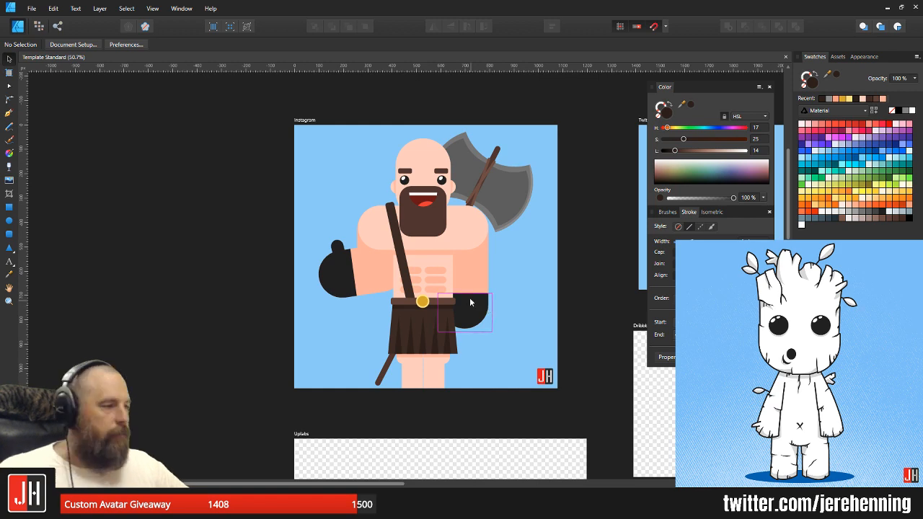
pyautogui.scroll(2, 426, 226)
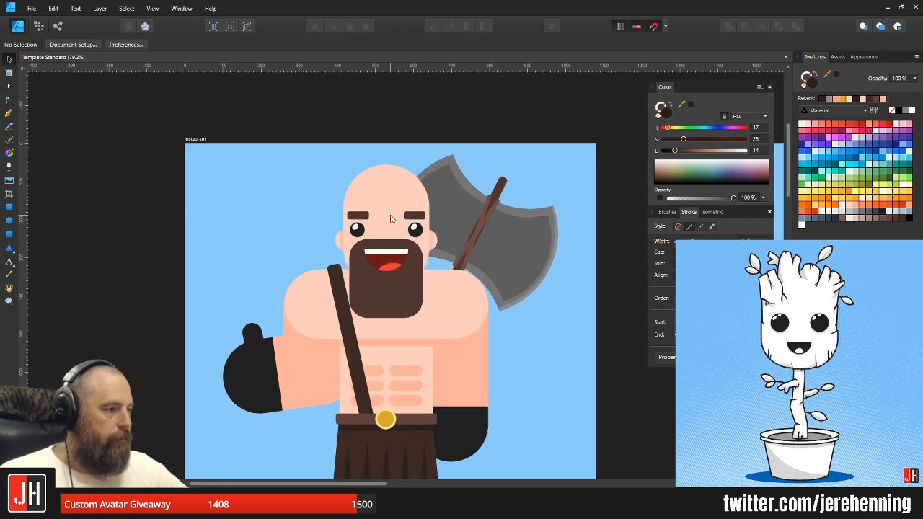
pyautogui.scroll(5, 391, 220)
pyautogui.scroll(3, 299, 262)
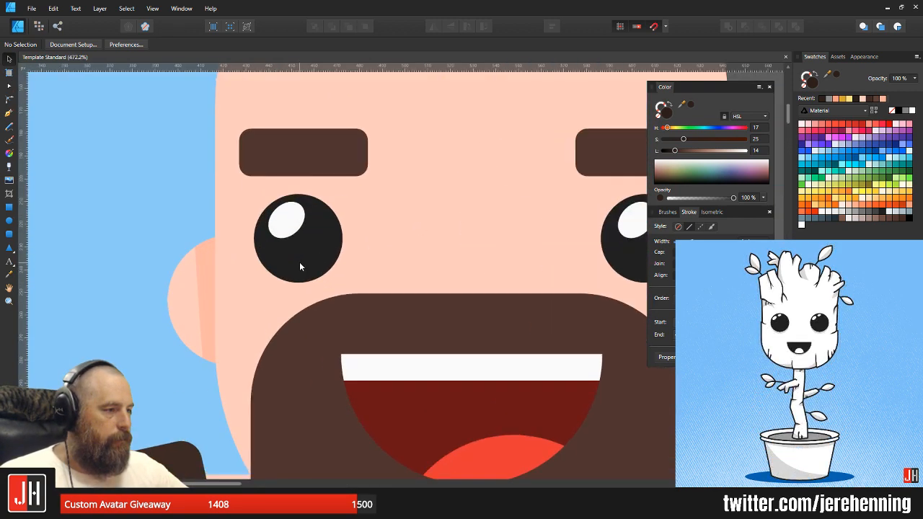
pyautogui.click(310, 240)
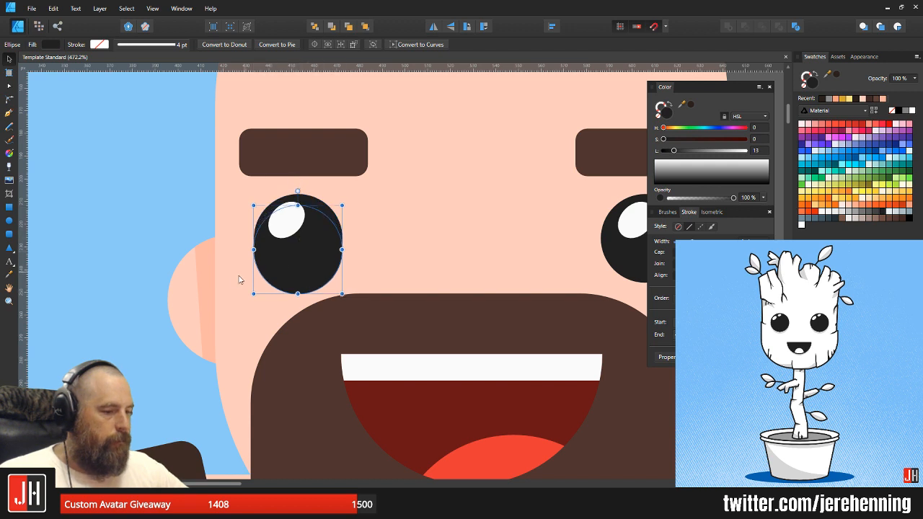
# - Fill the eye circle copy with the sampled skin tone darkened to a lightness of 78 and place it behind the eye
pyautogui.press('i')
pyautogui.click(214, 261)
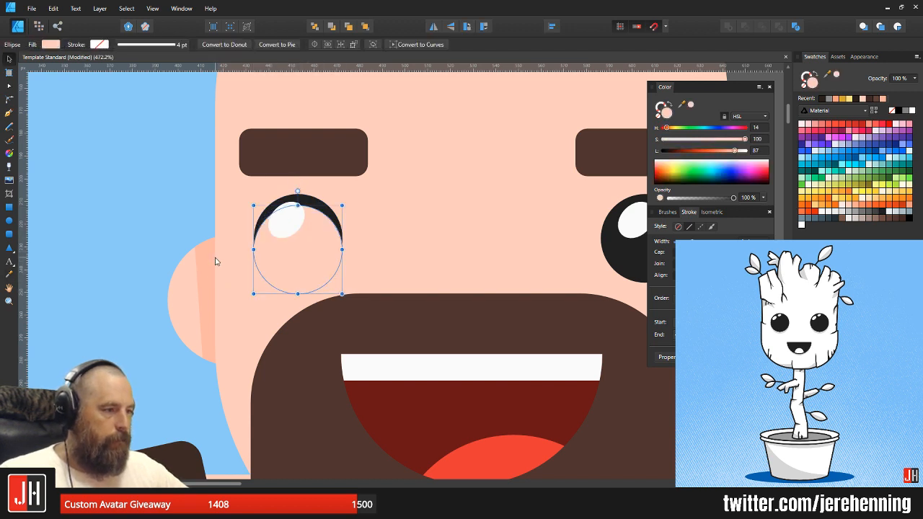
pyautogui.moveTo(735, 150); pyautogui.dragTo(726, 150)
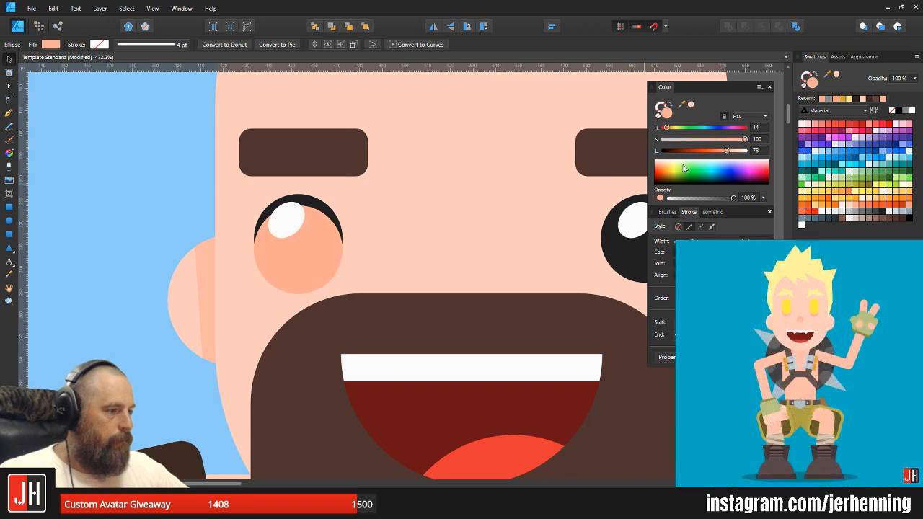
pyautogui.hotkey('ctrl', '[')
pyautogui.scroll(1, 226, 223)
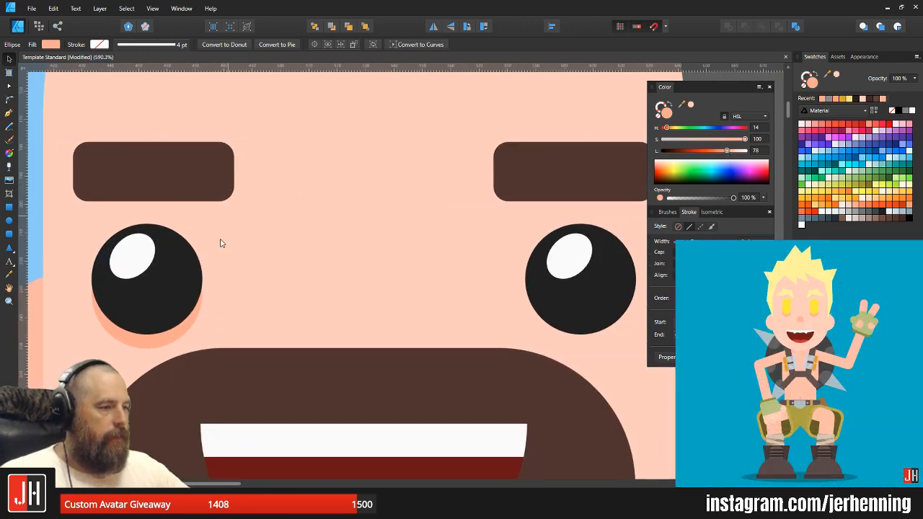
# - Copy the skin-toned shadow under the other eye and save the document
pyautogui.moveTo(180, 287); pyautogui.dragTo(601, 272)
pyautogui.scroll(-10, 600, 273)
pyautogui.click(476, 139)
pyautogui.moveTo(477, 139); pyautogui.dragTo(260, 60)
pyautogui.scroll(-2, 397, 200)
pyautogui.hotkey('ctrl', 's')
pyautogui.scroll(3, 433, 264)
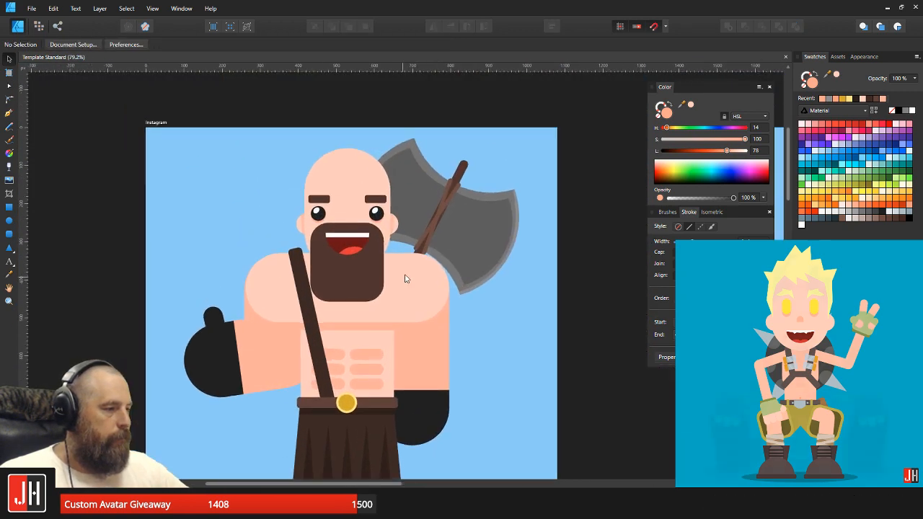
pyautogui.scroll(2, 403, 270)
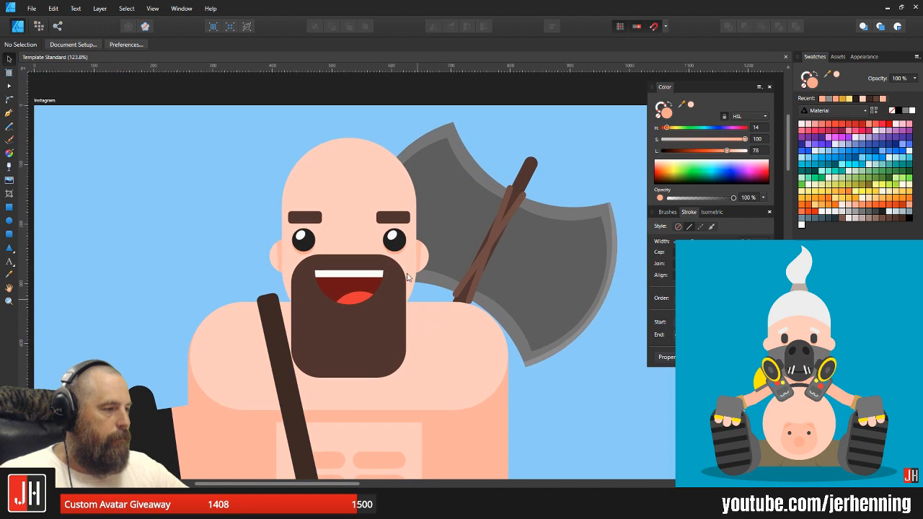
pyautogui.scroll(3, 320, 160)
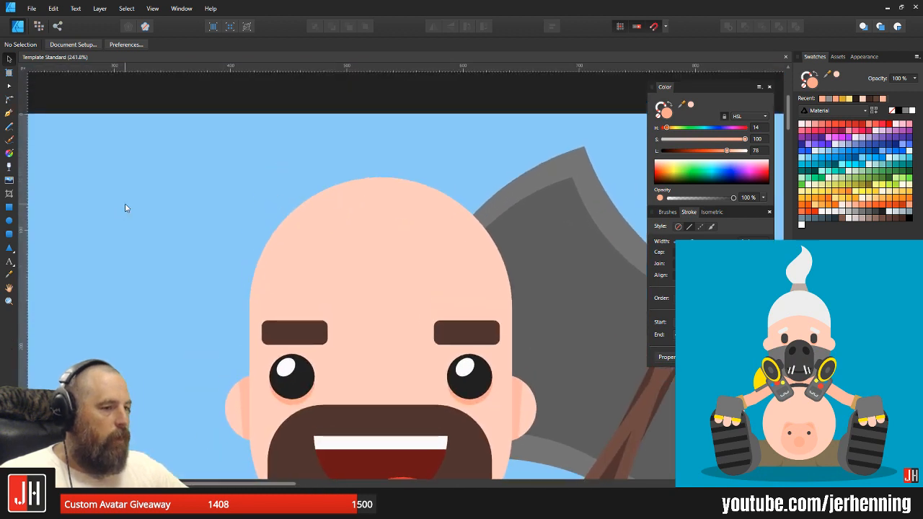
# - Draw a rounded-rectangle helmet band across the forehead, slightly wider than the head, and fill it with very light grey, lightness 96
pyautogui.click(10, 233)
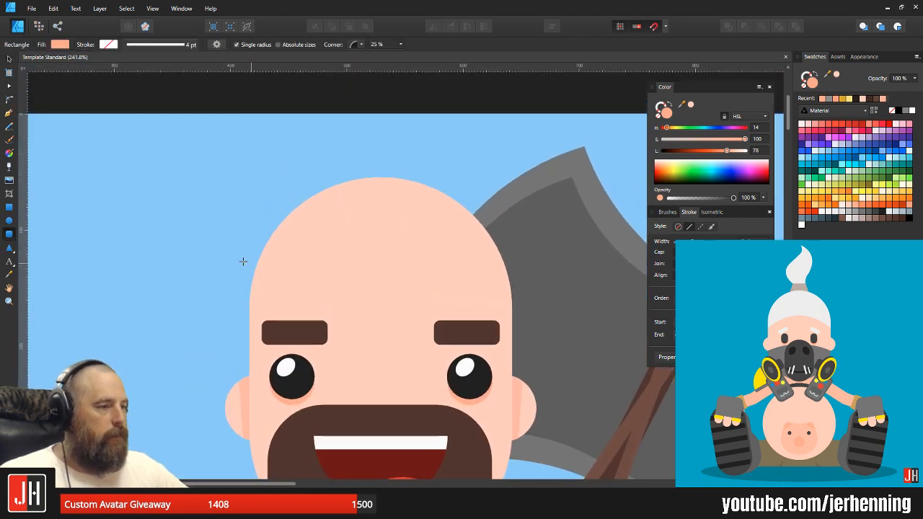
pyautogui.moveTo(229, 262); pyautogui.dragTo(529, 294)
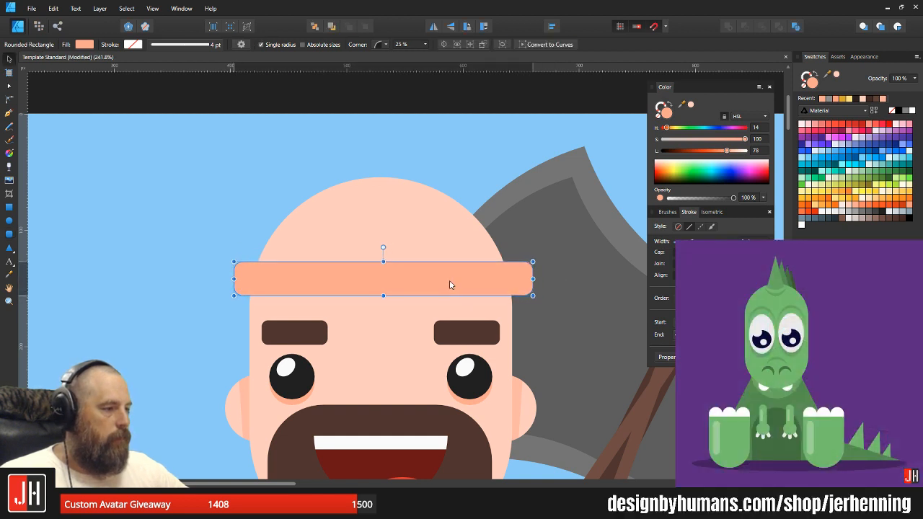
pyautogui.moveTo(448, 285); pyautogui.dragTo(450, 286)
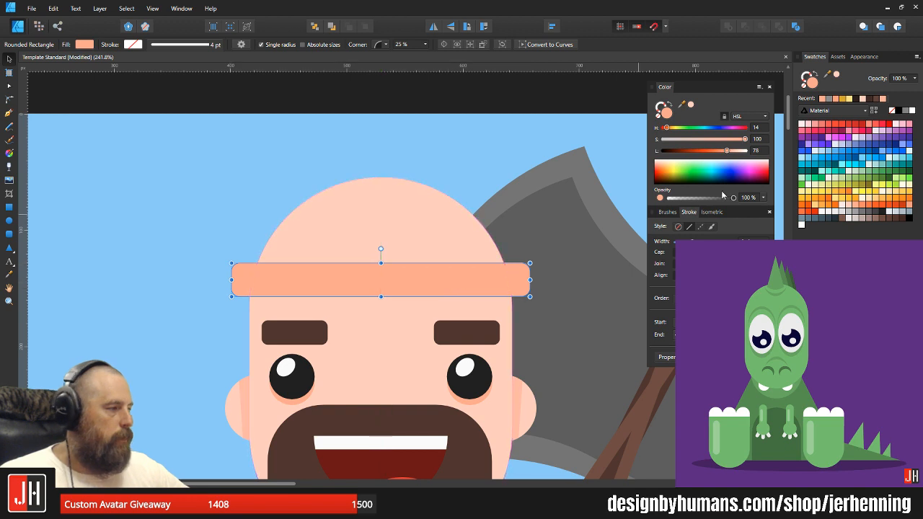
pyautogui.click(865, 216)
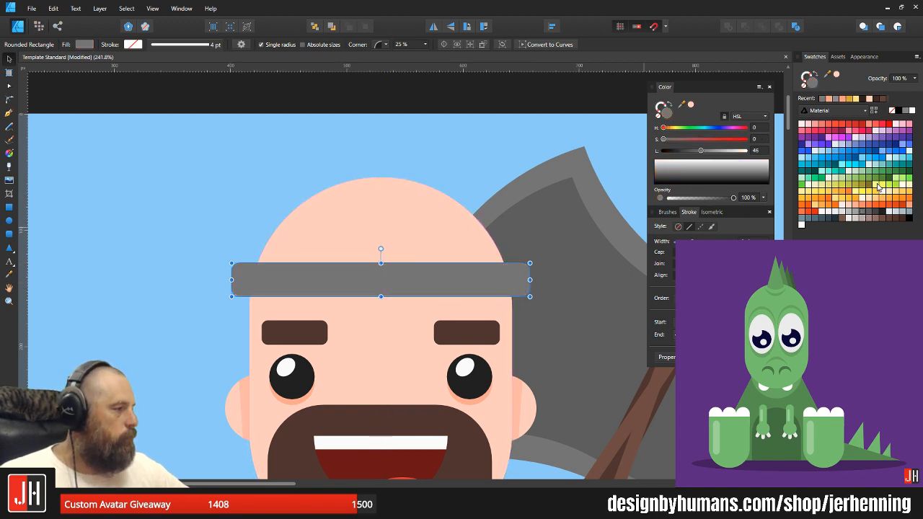
pyautogui.click(830, 215)
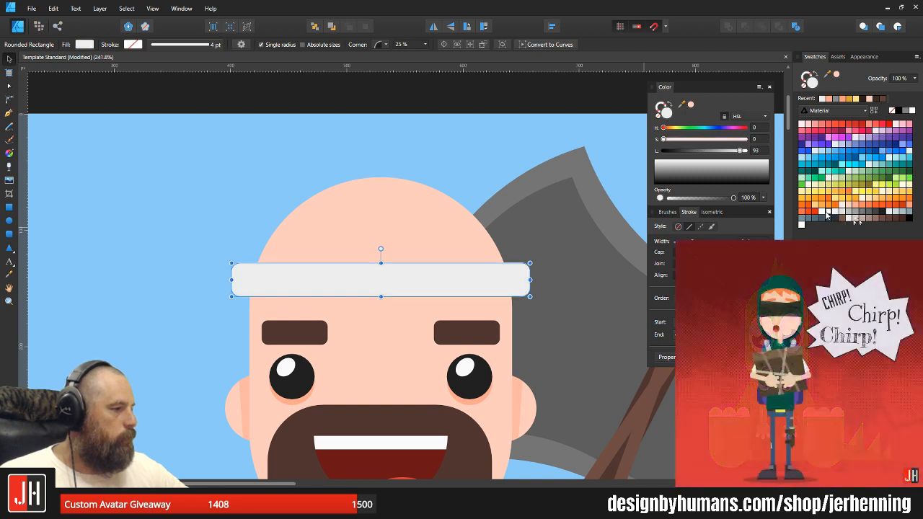
pyautogui.click(511, 156)
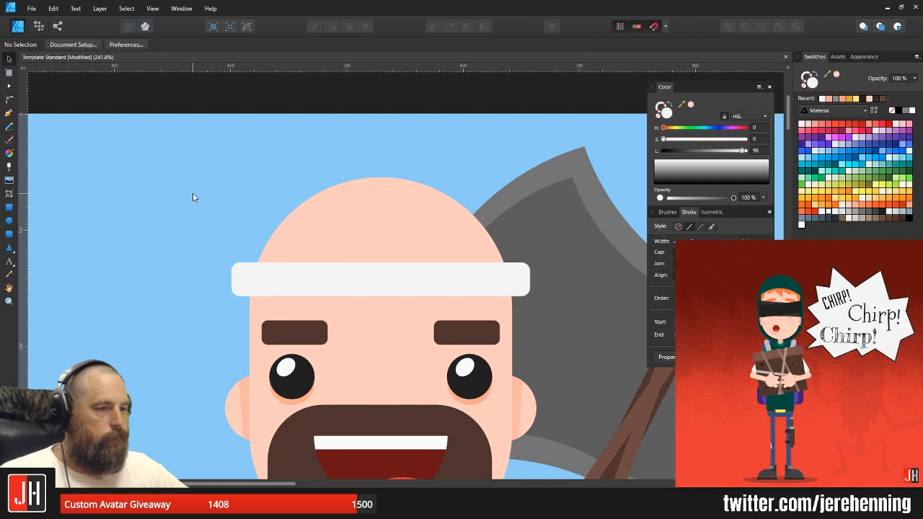
# - Build a half-circle helmet dome by drawing a circle over the head and subtracting a rectangle from its lower half
pyautogui.click(9, 220)
pyautogui.moveTo(240, 173); pyautogui.dragTo(535, 469)
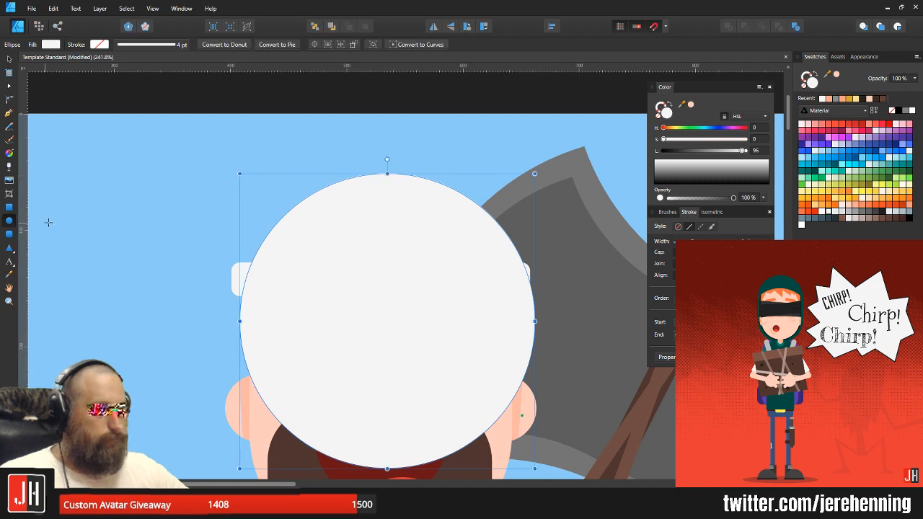
pyautogui.moveTo(231, 321); pyautogui.dragTo(592, 505)
pyautogui.press('v')
pyautogui.keyDown('shift'); pyautogui.click(471, 280); pyautogui.keyUp('shift')
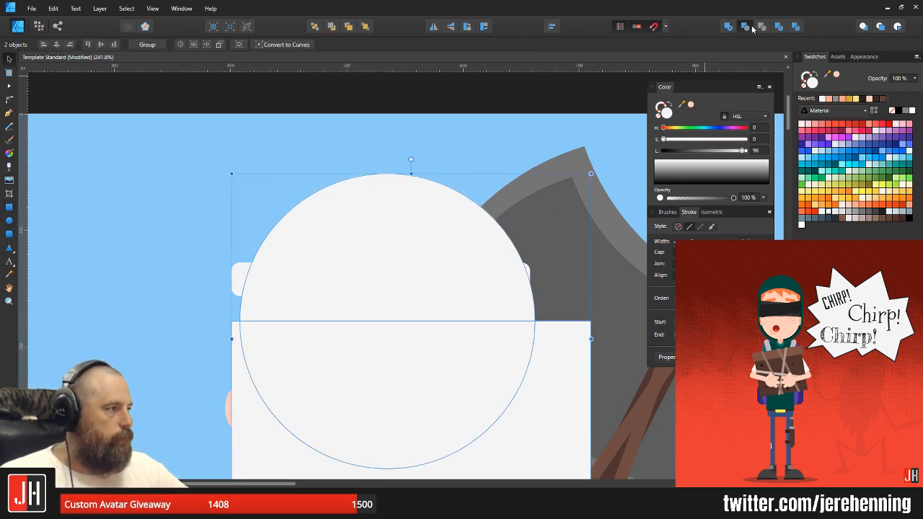
pyautogui.click(747, 27)
# - Place the dome on the helmet band, behind it, scale it slightly narrower than the band and centre it horizontally
pyautogui.moveTo(429, 227); pyautogui.dragTo(420, 189)
pyautogui.hotkey('ctrl', 'x')
pyautogui.hotkey('ctrl', 'v')
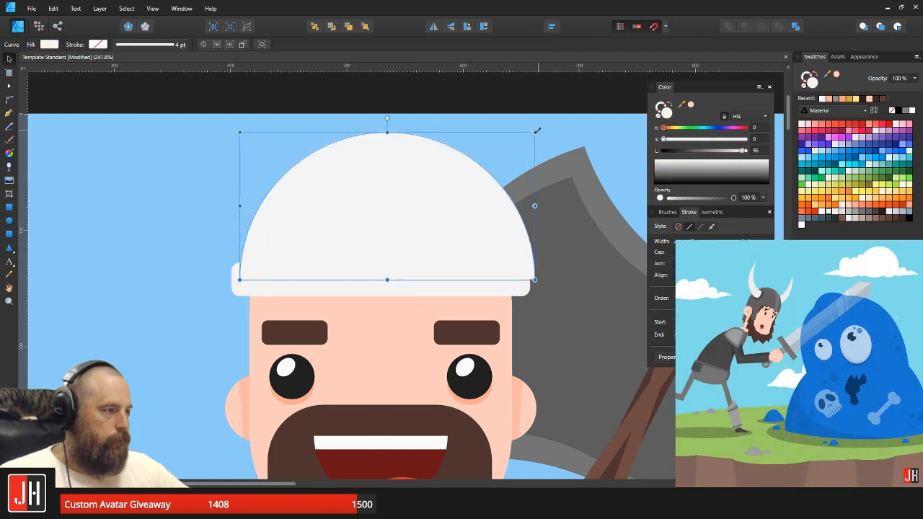
pyautogui.moveTo(537, 131); pyautogui.dragTo(540, 139)
pyautogui.moveTo(411, 233); pyautogui.dragTo(416, 226)
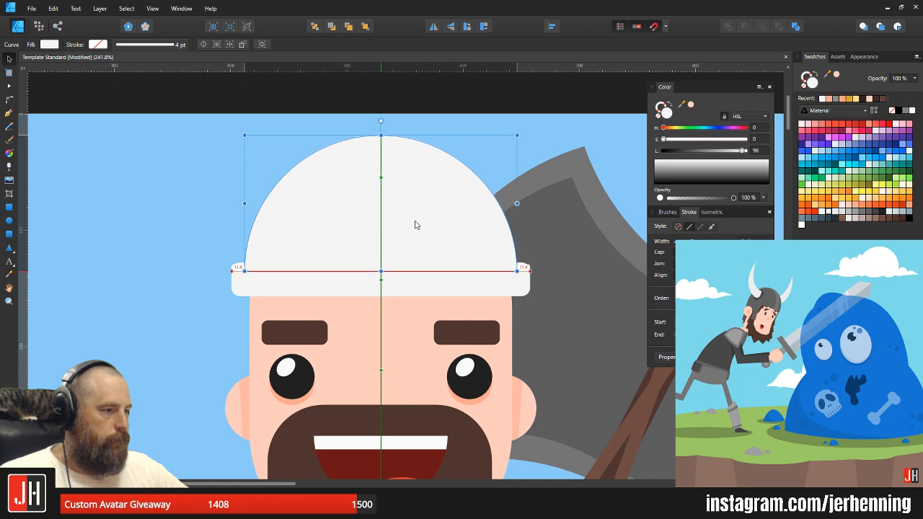
pyautogui.click(459, 107)
pyautogui.scroll(-3, 419, 177)
pyautogui.scroll(2, 422, 189)
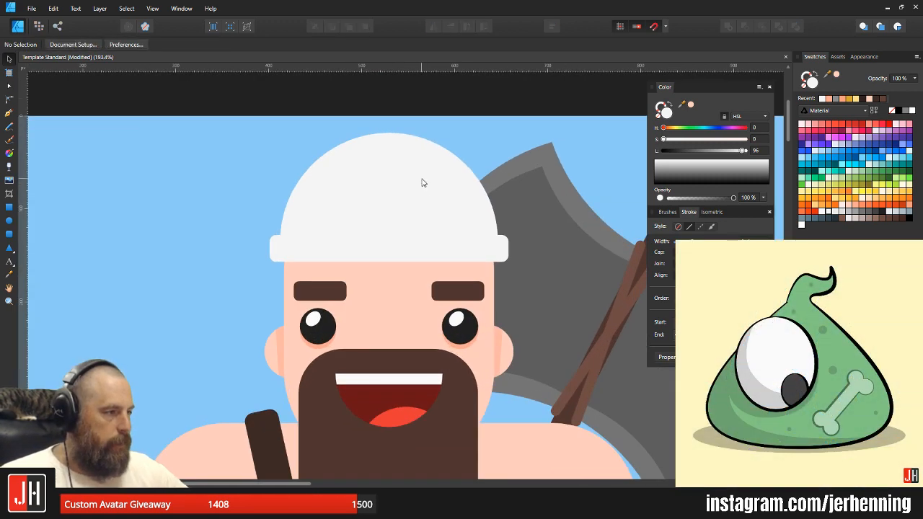
# - Enlarge the helmet dome slightly and darken its fill to a grey with a lightness of 69
pyautogui.click(423, 183)
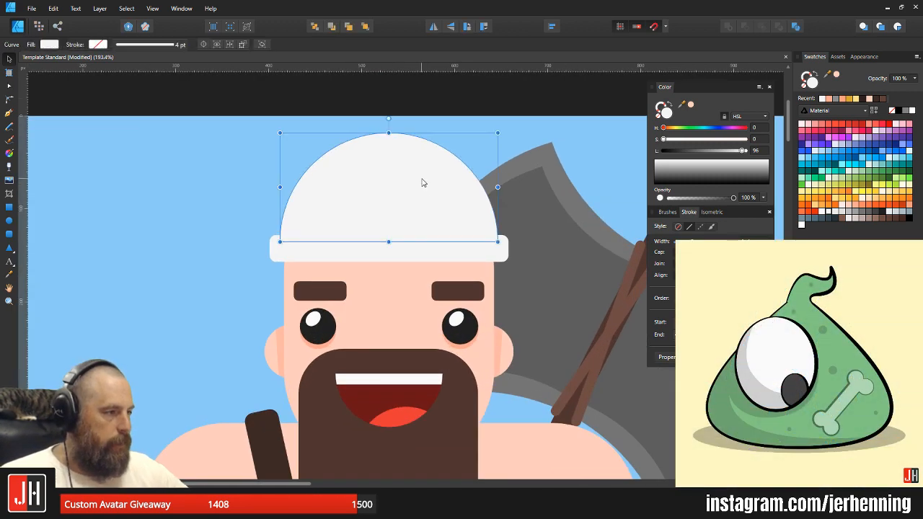
pyautogui.scroll(2, 426, 182)
pyautogui.moveTo(536, 106); pyautogui.dragTo(542, 104)
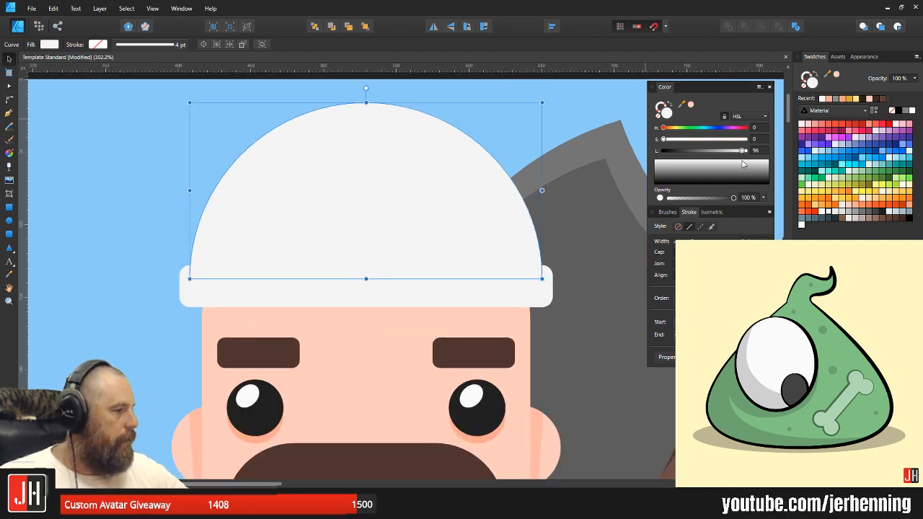
pyautogui.moveTo(743, 152); pyautogui.dragTo(719, 158)
pyautogui.scroll(-10, 524, 186)
pyautogui.moveTo(404, 148); pyautogui.dragTo(567, 349)
pyautogui.scroll(3, 526, 320)
pyautogui.moveTo(503, 196); pyautogui.dragTo(503, 206)
pyautogui.hotkey('ctrl', 'd')
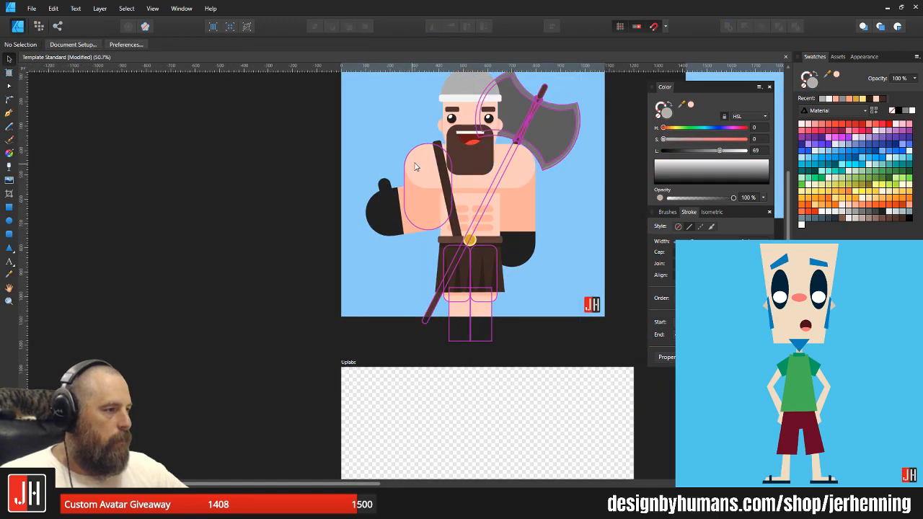
# - Move the helmet band and dome together slightly down towards the eyebrows
pyautogui.scroll(10, 481, 214)
pyautogui.click(422, 254)
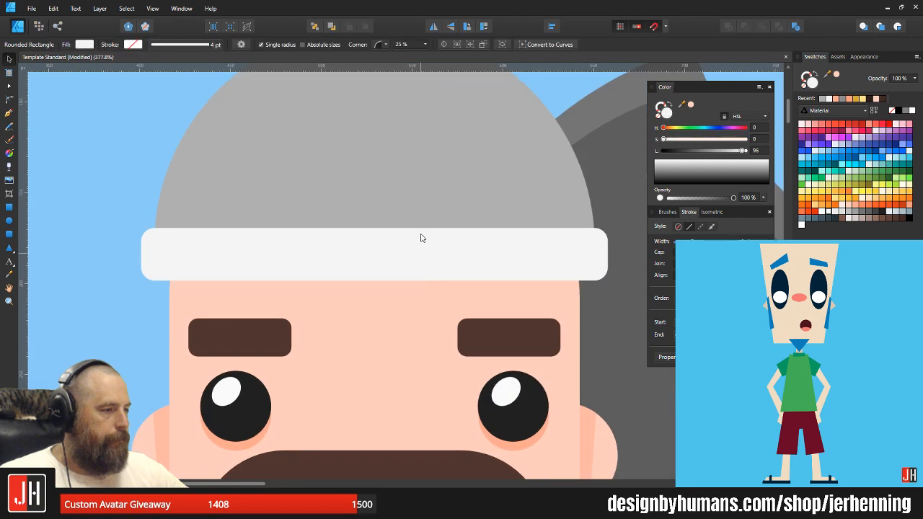
pyautogui.keyDown('shift'); pyautogui.click(432, 181); pyautogui.keyUp('shift')
pyautogui.scroll(-3, 438, 181)
pyautogui.hotkey('ctrl', 'd')
pyautogui.scroll(-10, 441, 184)
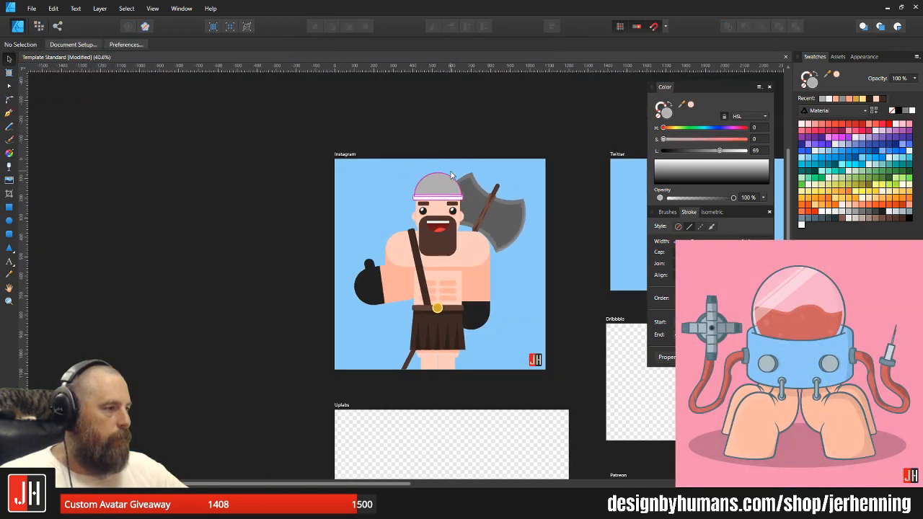
# - Draw a nose guard as a vertical rounded rectangle in the dome's grey, centred between the eyes and placed behind the helmet band
pyautogui.scroll(8, 452, 176)
pyautogui.click(427, 205)
pyautogui.scroll(3, 433, 216)
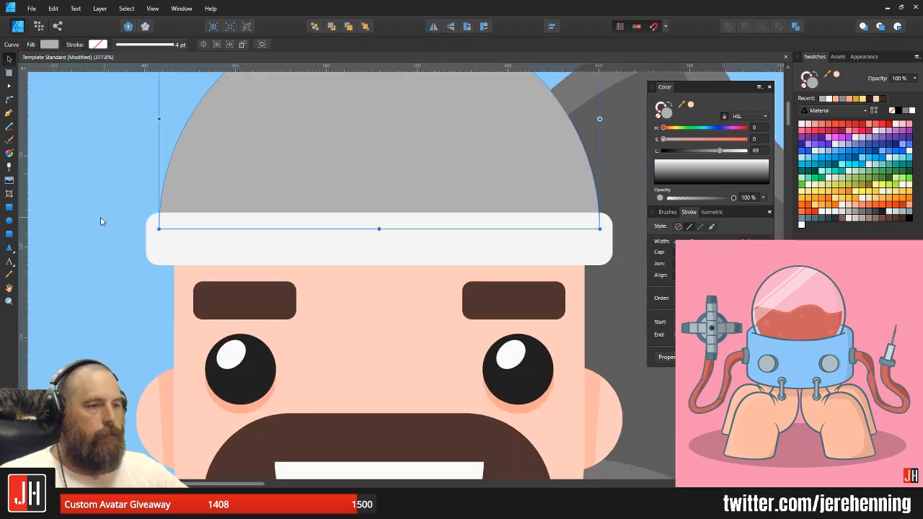
pyautogui.hotkey('ctrl', 'd')
pyautogui.press('m')
pyautogui.moveTo(333, 218)
pyautogui.mouseDown()
pyautogui.moveTo(421, 390)
pyautogui.moveTo(409, 397)
pyautogui.mouseUp()
pyautogui.moveTo(367, 253); pyautogui.dragTo(376, 254)
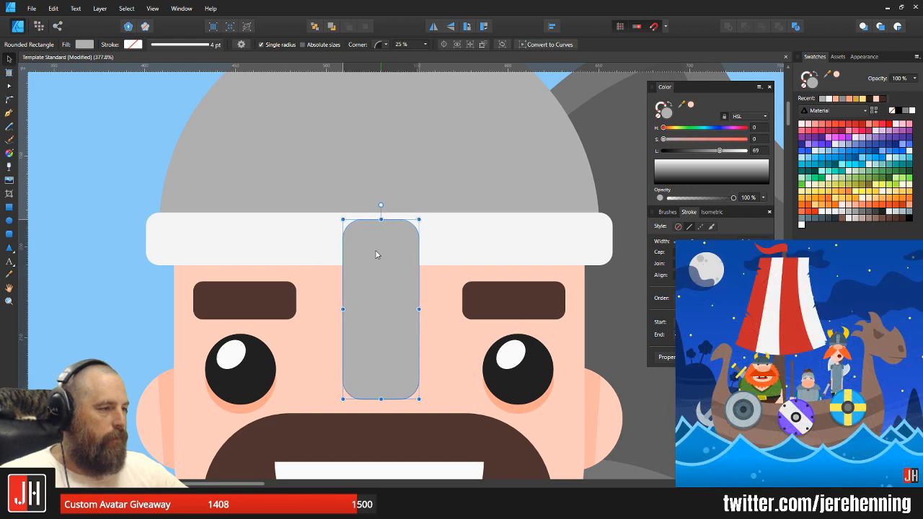
pyautogui.hotkey('ctrl', 'z')
pyautogui.hotkey('ctrl', 'shift', 'z')
pyautogui.moveTo(411, 305); pyautogui.dragTo(395, 284)
pyautogui.scroll(-11, 397, 283)
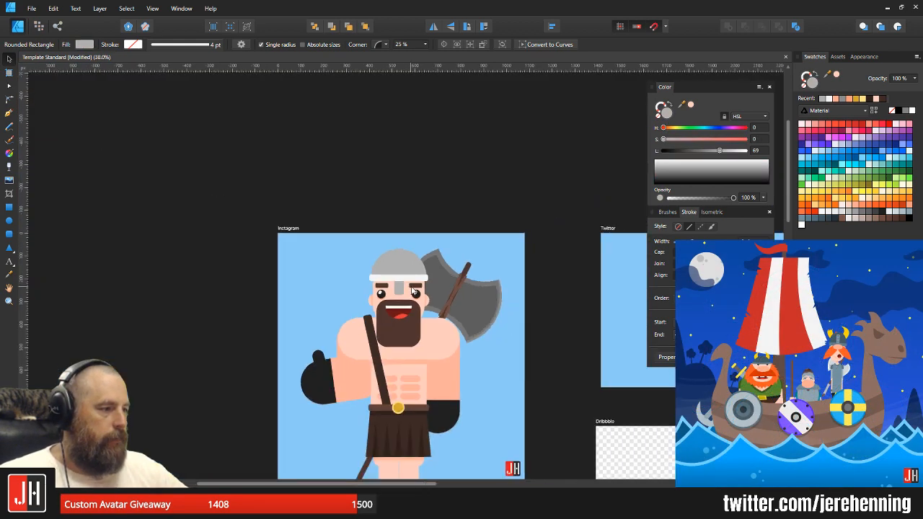
# - Lower the nose guard slightly on the face and save the document
pyautogui.click(454, 204)
pyautogui.scroll(4, 408, 275)
pyautogui.scroll(8, 379, 310)
pyautogui.click(448, 257)
pyautogui.moveTo(447, 257); pyautogui.dragTo(450, 291)
pyautogui.scroll(-9, 450, 291)
pyautogui.click(516, 192)
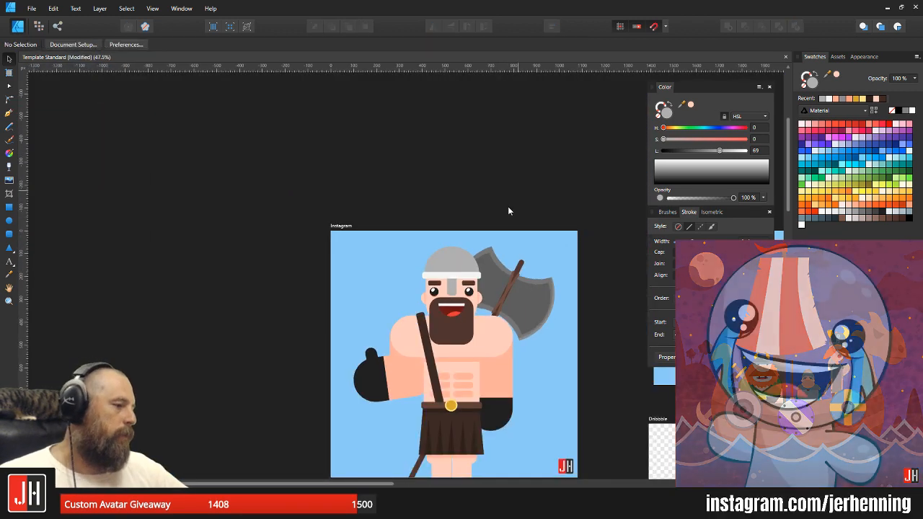
pyautogui.scroll(5, 423, 299)
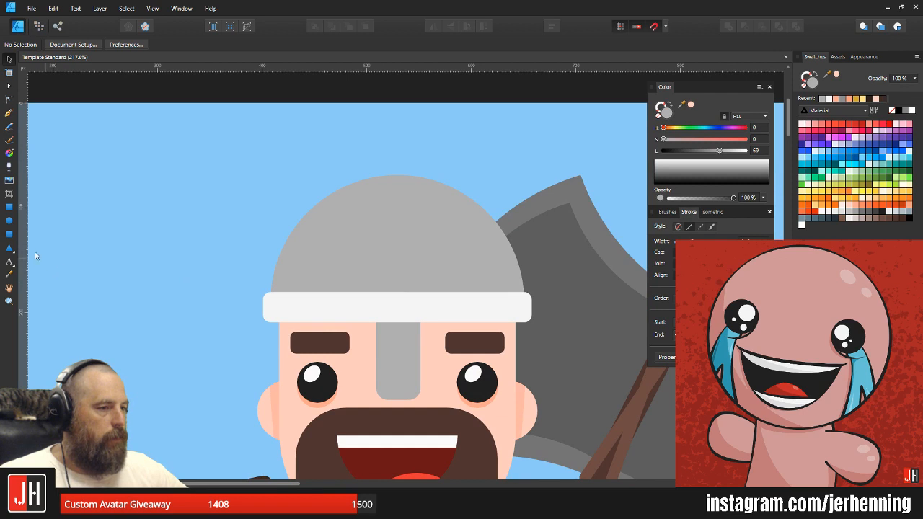
# - Draw a rounded-rectangle horn mount with lightness 54, tilt it along the dome's edge and place a mirrored copy on the opposite side
pyautogui.click(9, 234)
pyautogui.moveTo(271, 195); pyautogui.dragTo(295, 266)
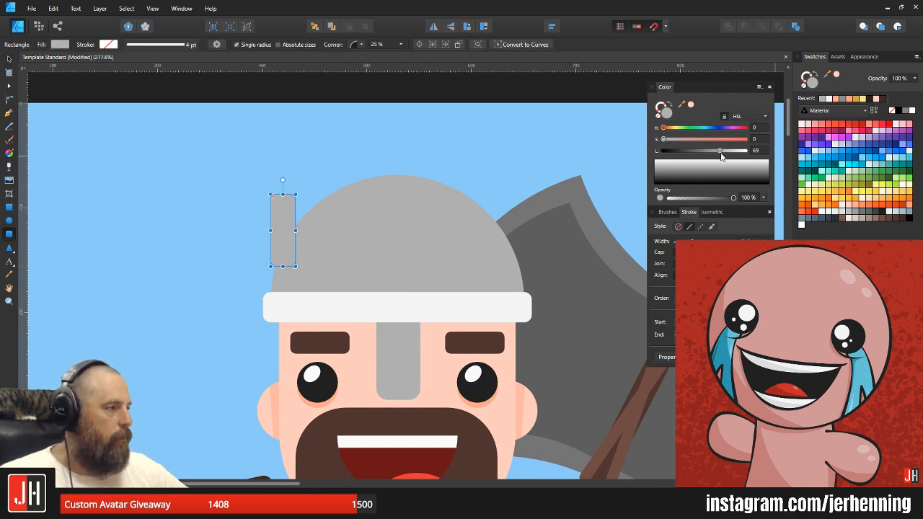
pyautogui.moveTo(719, 151); pyautogui.dragTo(706, 152)
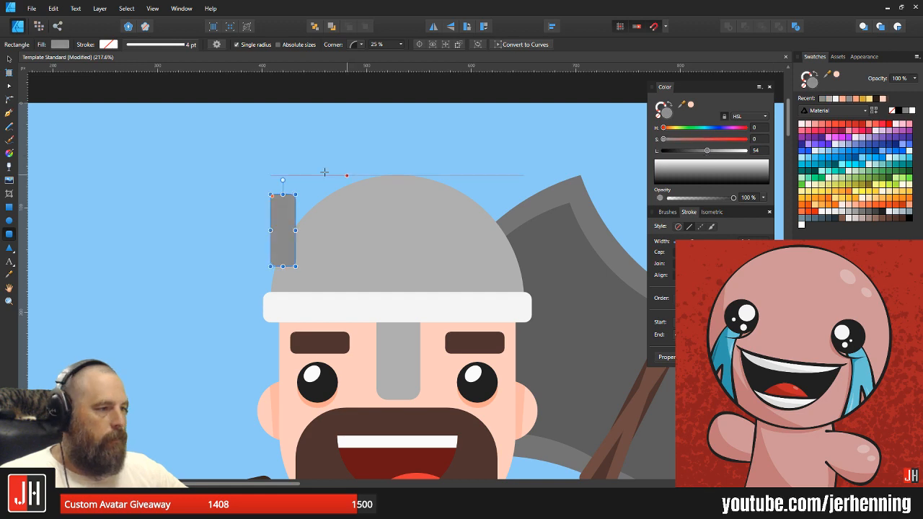
pyautogui.moveTo(282, 180); pyautogui.dragTo(493, 223)
pyautogui.click(443, 27)
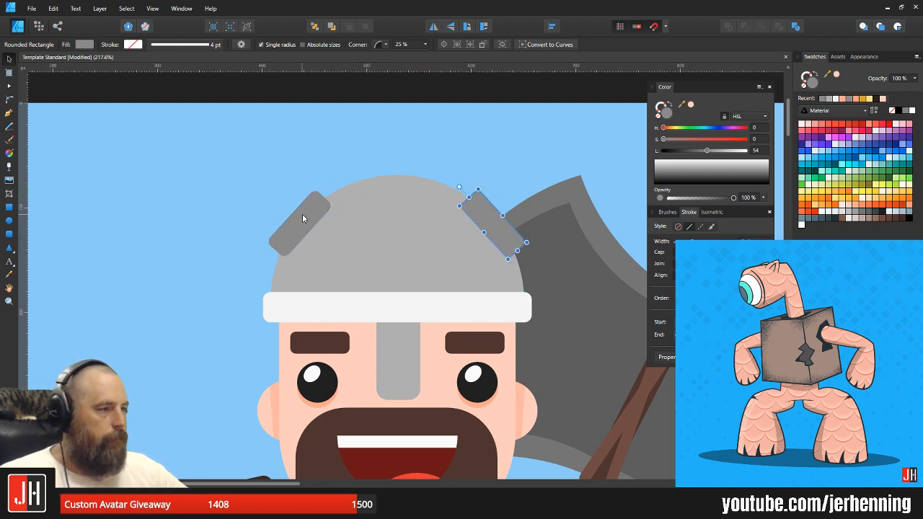
# - Select both horn mounts and centre the pair horizontally on the helmet dome
pyautogui.keyDown('shift'); pyautogui.click(303, 215); pyautogui.keyUp('shift')
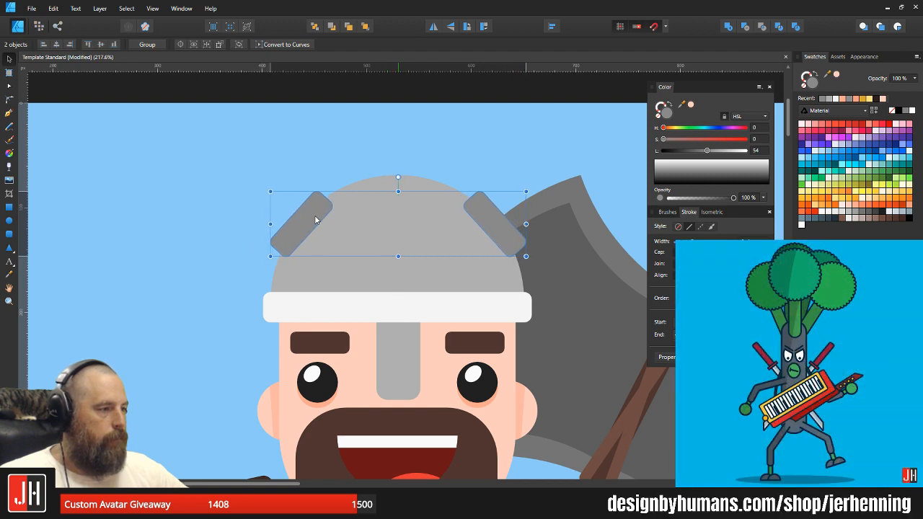
pyautogui.moveTo(315, 215); pyautogui.dragTo(316, 216)
pyautogui.click(406, 126)
pyautogui.scroll(-8, 414, 160)
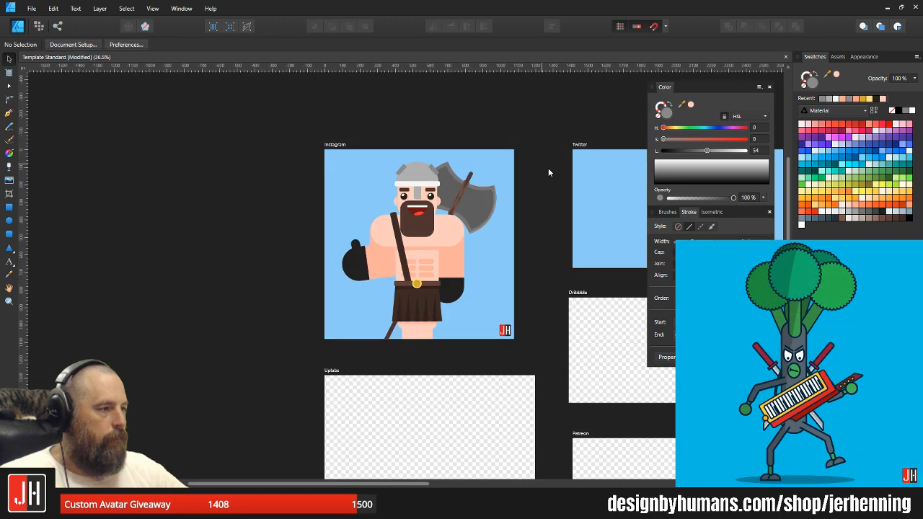
# - Draw a curved, pointed horn rising from the horn mount beside the thumbs-up arm with the Pen tool and fill it bright yellow
pyautogui.scroll(8, 427, 183)
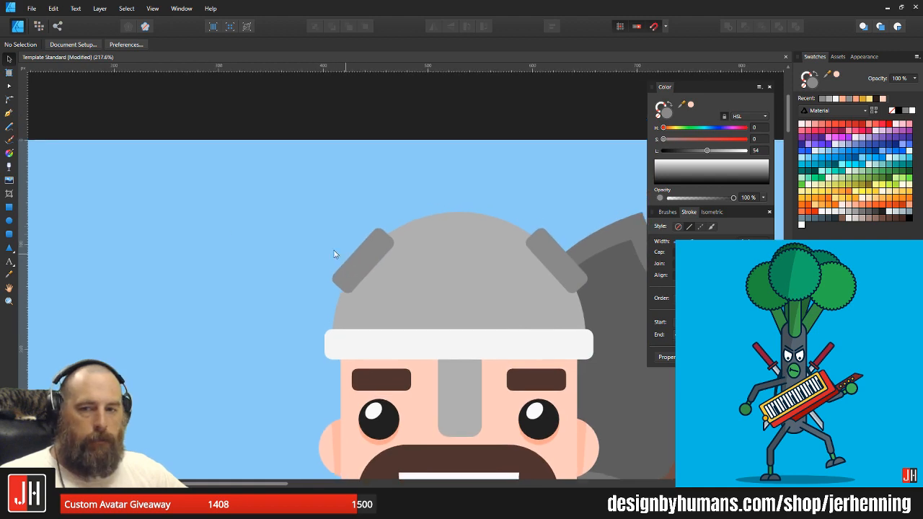
pyautogui.moveTo(204, 206); pyautogui.dragTo(199, 227)
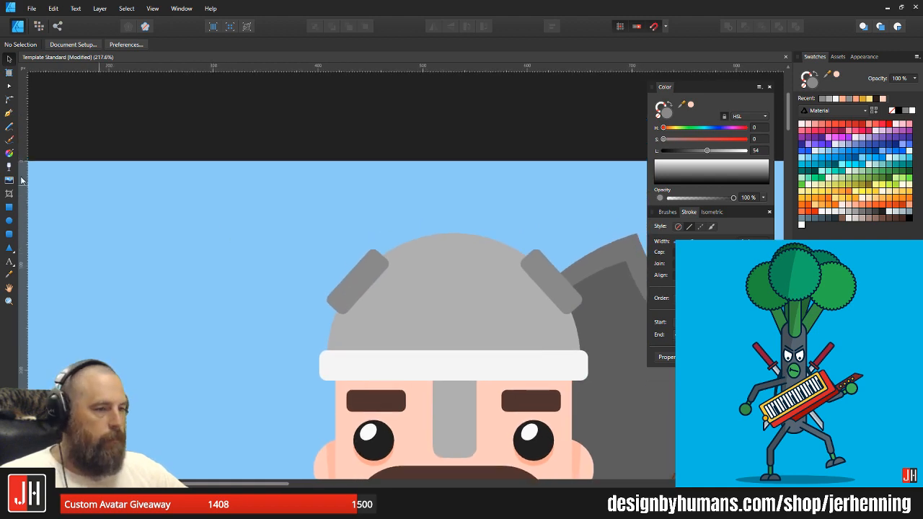
pyautogui.click(9, 113)
pyautogui.click(368, 260)
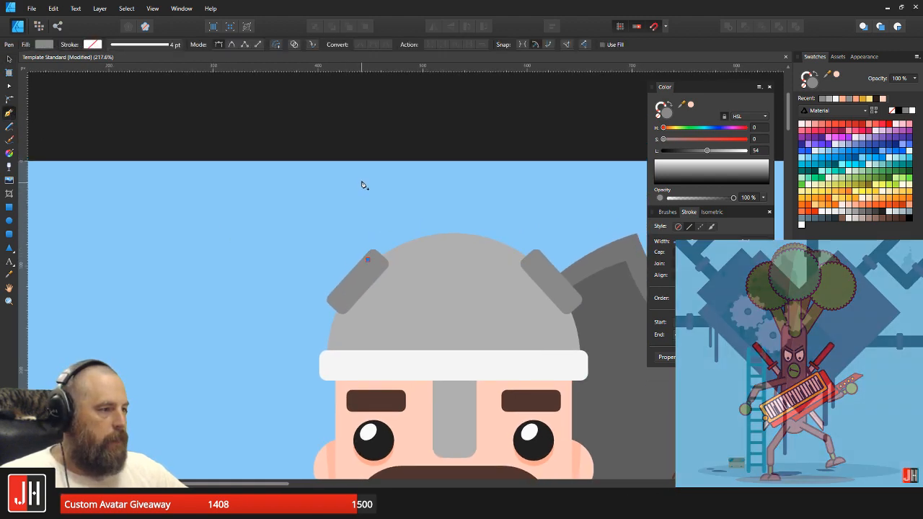
pyautogui.moveTo(422, 160); pyautogui.dragTo(440, 149)
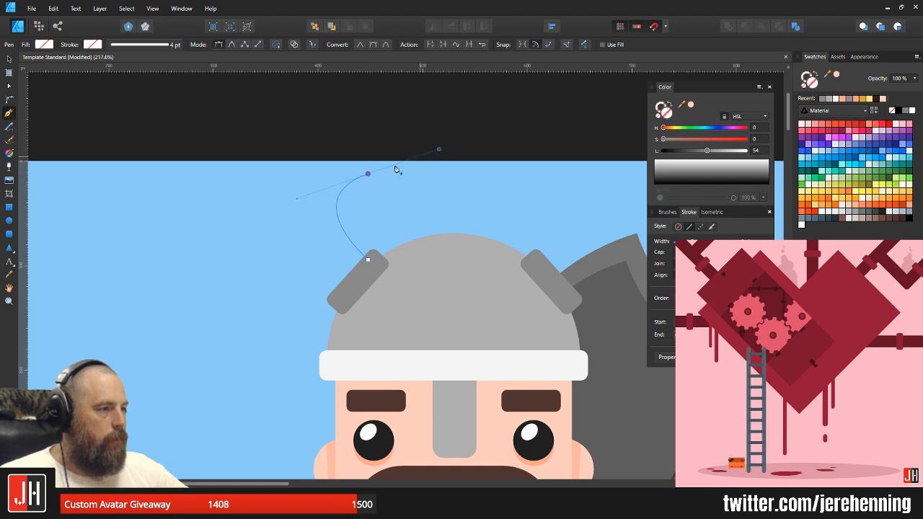
pyautogui.moveTo(329, 297); pyautogui.dragTo(414, 375)
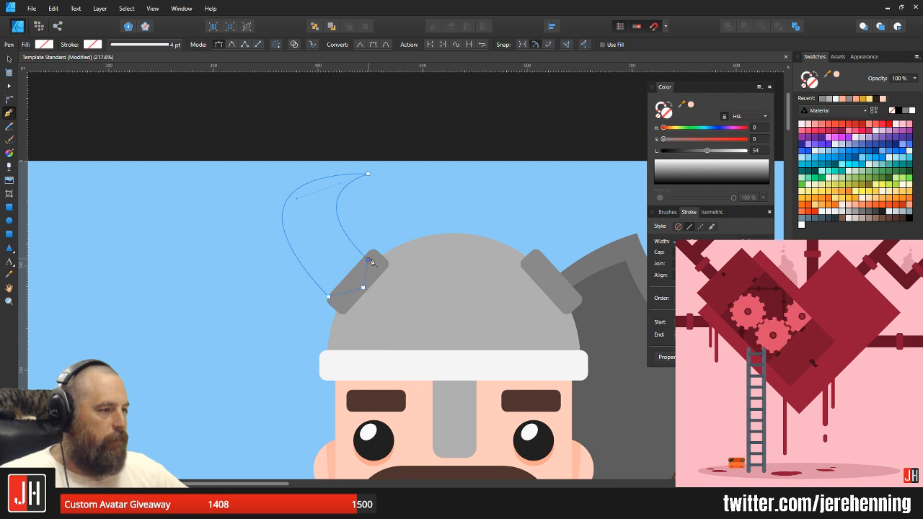
pyautogui.click(861, 193)
pyautogui.press('v')
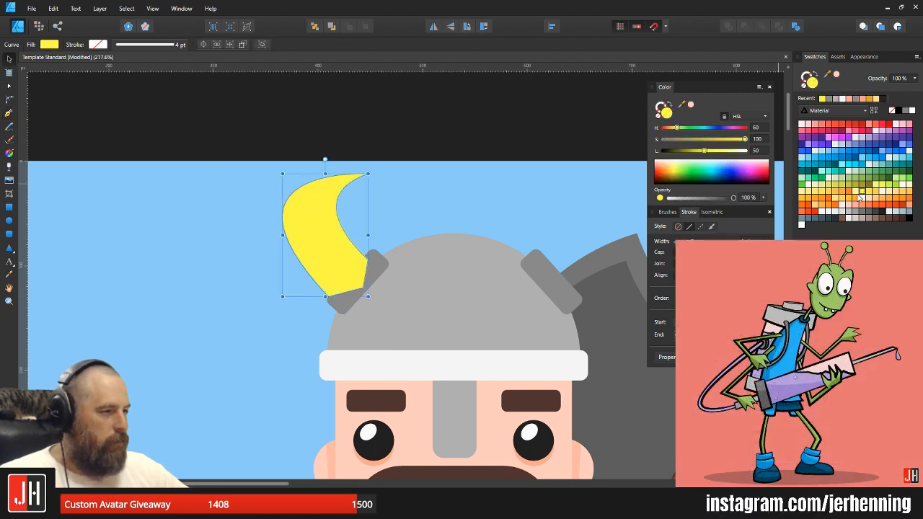
# - Place the yellow horn behind its grey mount
pyautogui.press('p')
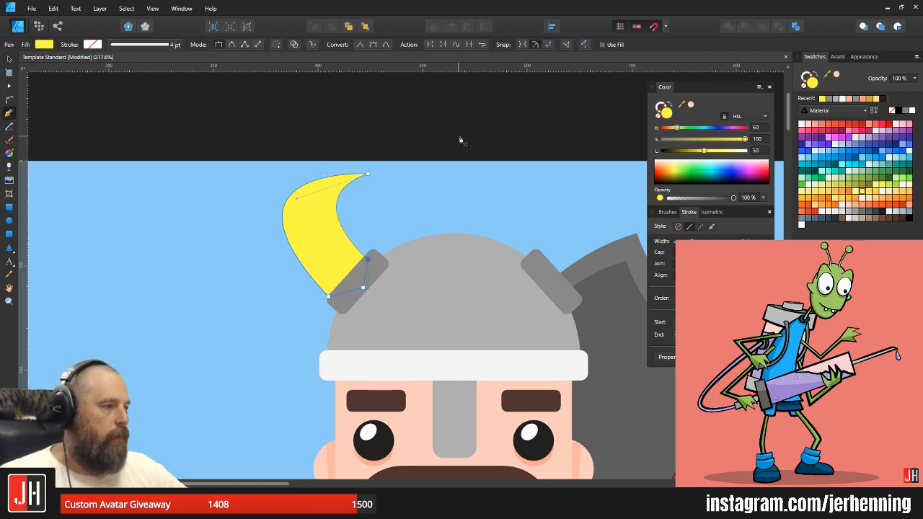
pyautogui.press('v')
pyautogui.click(482, 125)
pyautogui.moveTo(477, 133); pyautogui.dragTo(403, 169)
pyautogui.scroll(-7, 401, 189)
pyautogui.scroll(4, 401, 209)
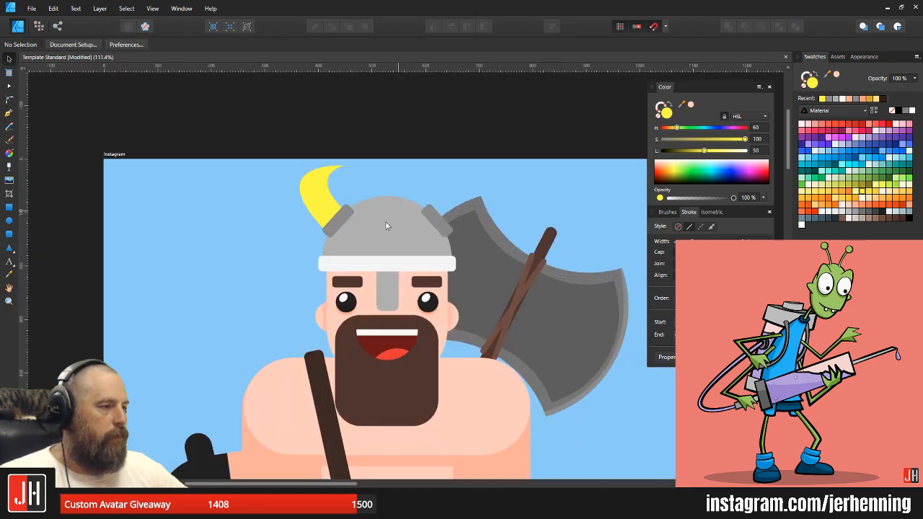
# - Copy the yellow horn, flip it horizontally and align it with the horn mount on the axe side
pyautogui.moveTo(321, 211); pyautogui.dragTo(451, 195)
pyautogui.scroll(3, 456, 213)
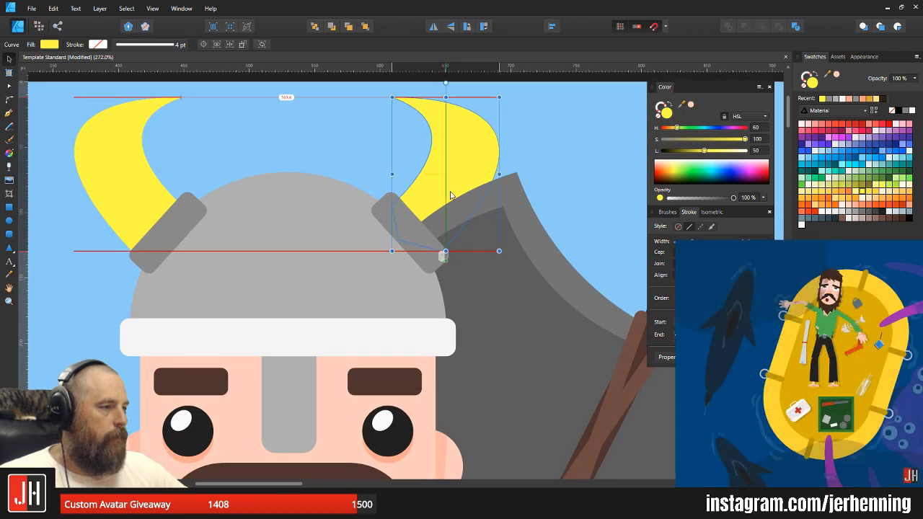
# - Place the axe-side yellow horn in front of the axe head but behind its grey mount, and save the document
pyautogui.hotkey('ctrl', 'x')
pyautogui.click(471, 210)
pyautogui.hotkey('ctrl', 'v')
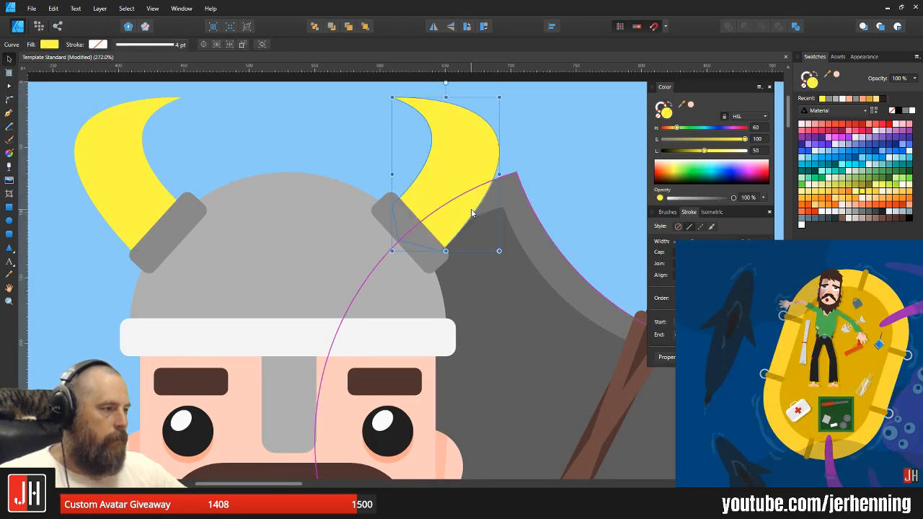
pyautogui.scroll(-6, 472, 210)
pyautogui.click(506, 160)
pyautogui.hotkey('ctrl', 's')
# - Examine the whole warrior and the helmet, horns and beard up close to decide where shading is missing
pyautogui.scroll(4, 451, 220)
pyautogui.scroll(-5, 395, 224)
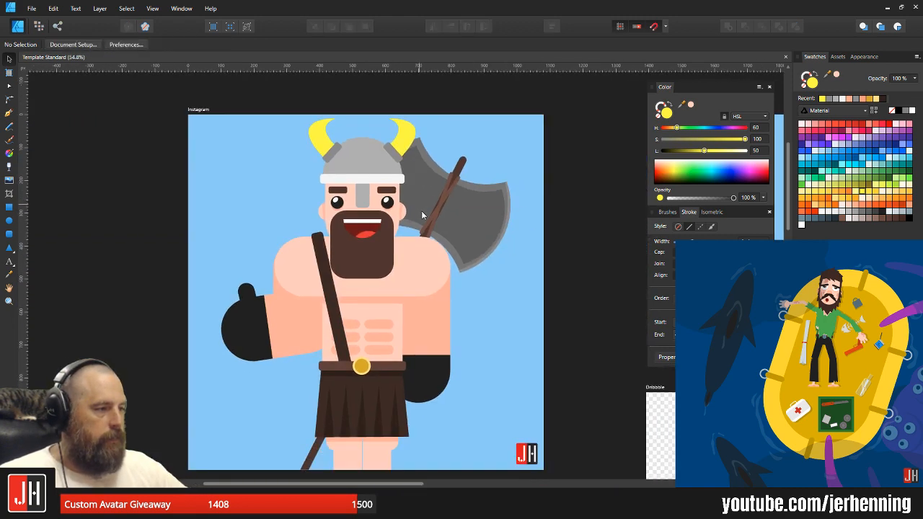
pyautogui.scroll(-3, 421, 209)
pyautogui.scroll(3, 419, 232)
pyautogui.moveTo(424, 236); pyautogui.dragTo(405, 241)
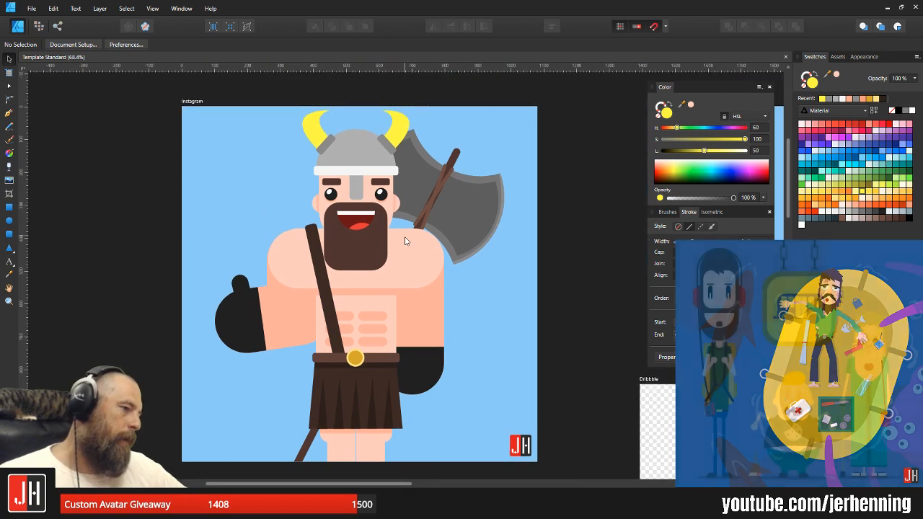
pyautogui.scroll(3, 283, 314)
pyautogui.scroll(-5, 319, 236)
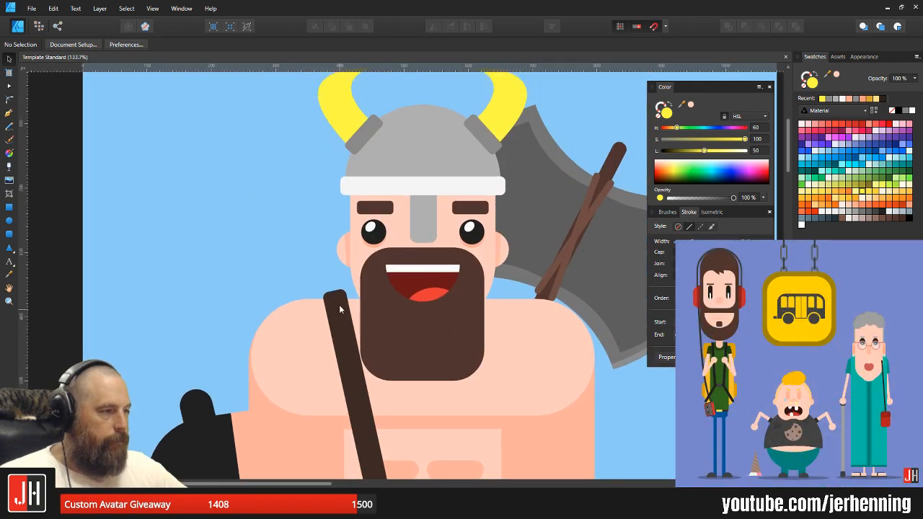
pyautogui.scroll(2, 353, 297)
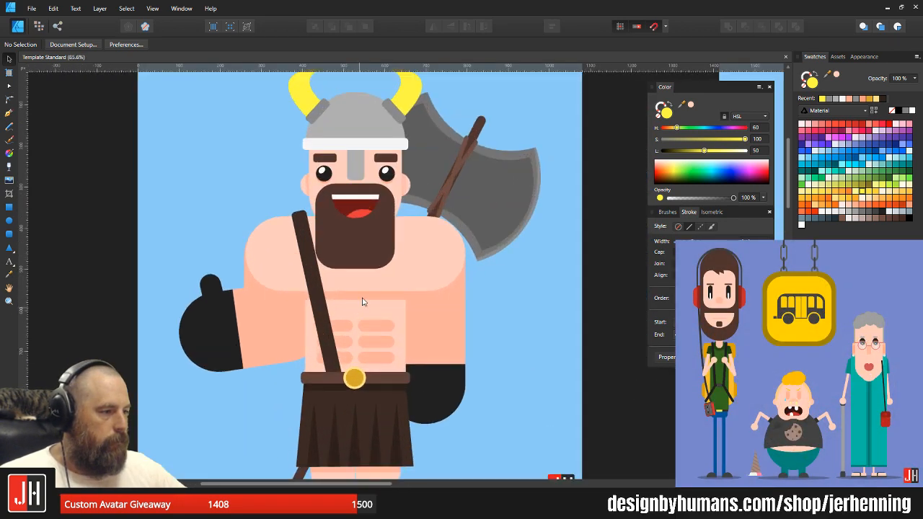
pyautogui.scroll(1, 363, 314)
pyautogui.scroll(-1, 365, 221)
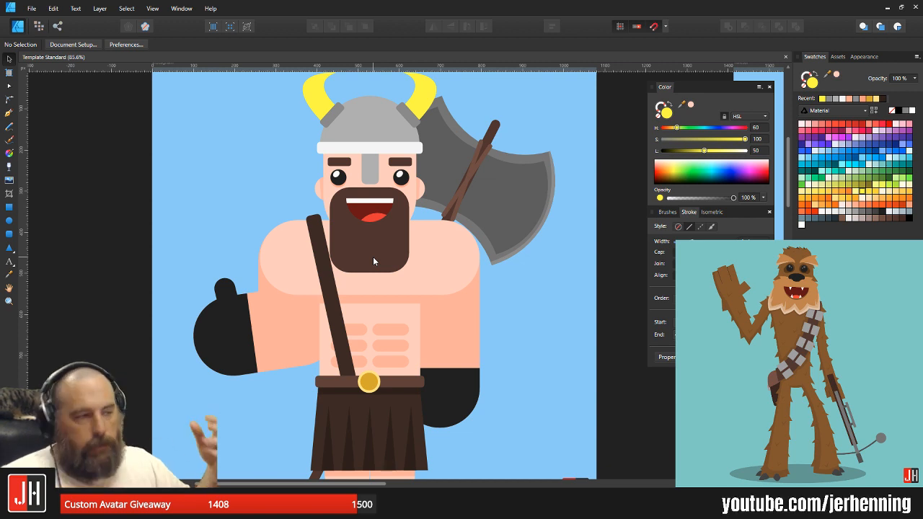
# - Draw a closed shape with the Pen tool whose curved upper edge sweeps down across the helmet dome from the thumbs-up side
pyautogui.scroll(5, 384, 253)
pyautogui.scroll(5, 319, 153)
pyautogui.click(9, 113)
pyautogui.scroll(2, 318, 170)
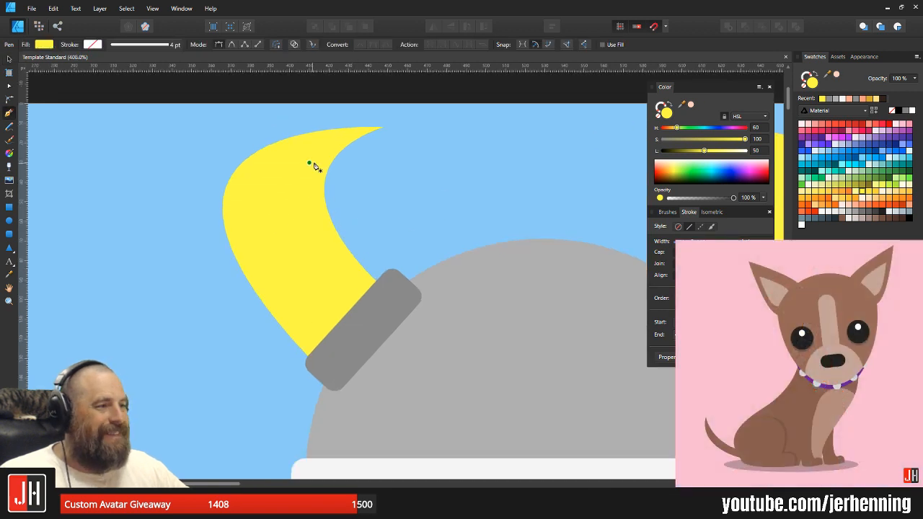
pyautogui.scroll(1, 326, 161)
pyautogui.scroll(-2, 326, 161)
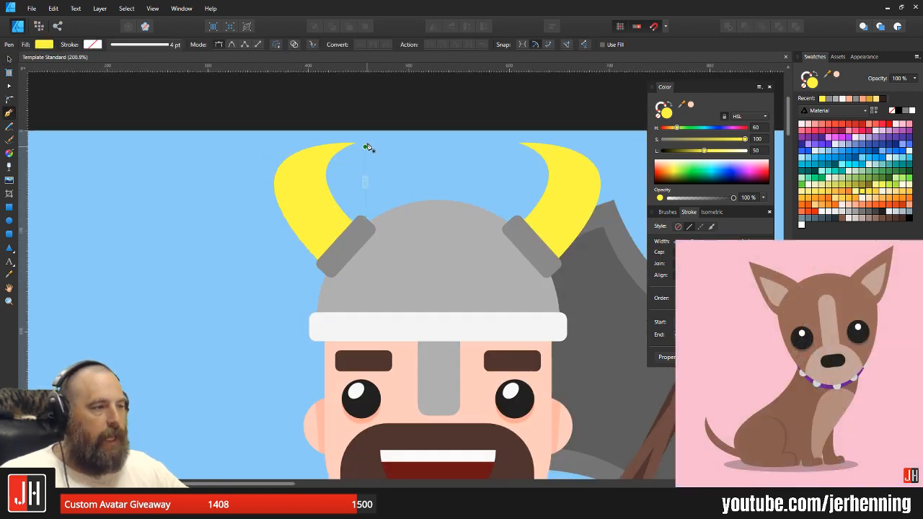
pyautogui.moveTo(401, 217); pyautogui.dragTo(369, 187)
pyautogui.click(309, 186)
pyautogui.moveTo(441, 274); pyautogui.dragTo(550, 265)
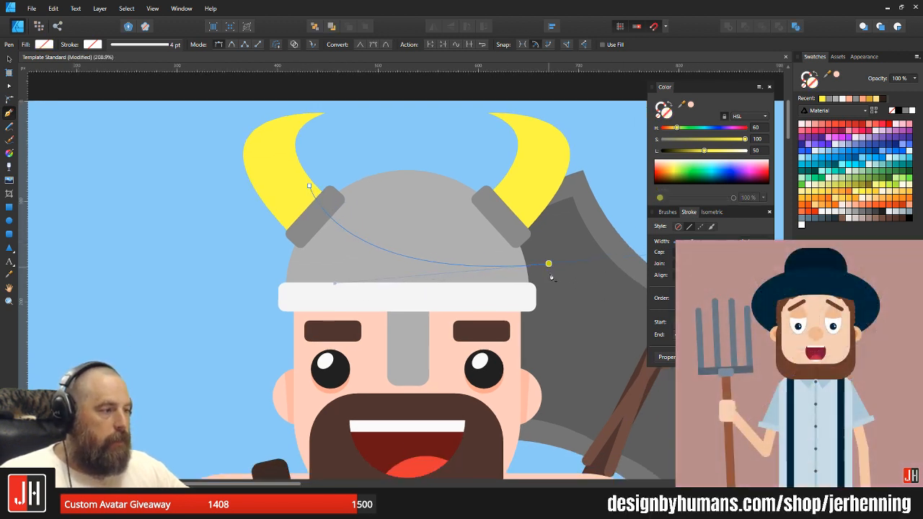
pyautogui.click(554, 335)
pyautogui.moveTo(230, 231); pyautogui.dragTo(308, 189)
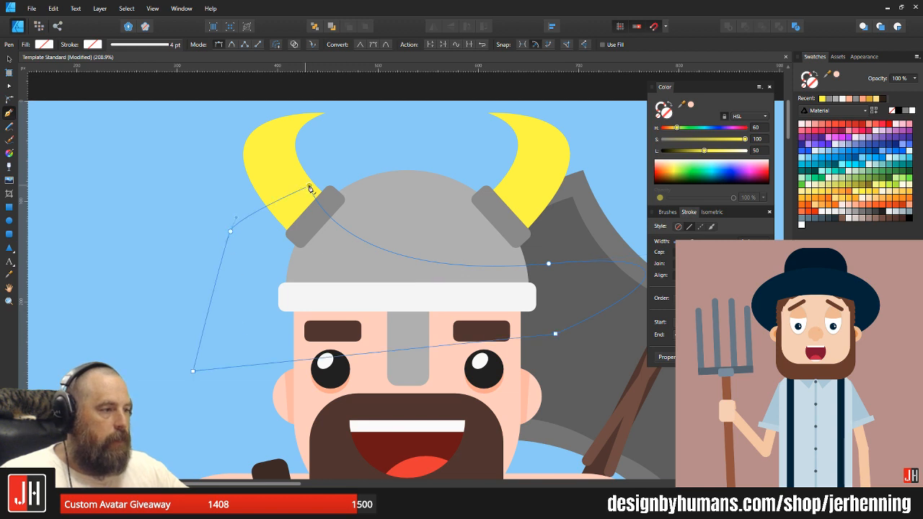
# - Fill the shape with the helmet grey darkened to lightness 61 and clip it inside the helmet dome as a shadow
pyautogui.press('i')
pyautogui.click(412, 214)
pyautogui.press('v')
pyautogui.moveTo(720, 151); pyautogui.dragTo(715, 154)
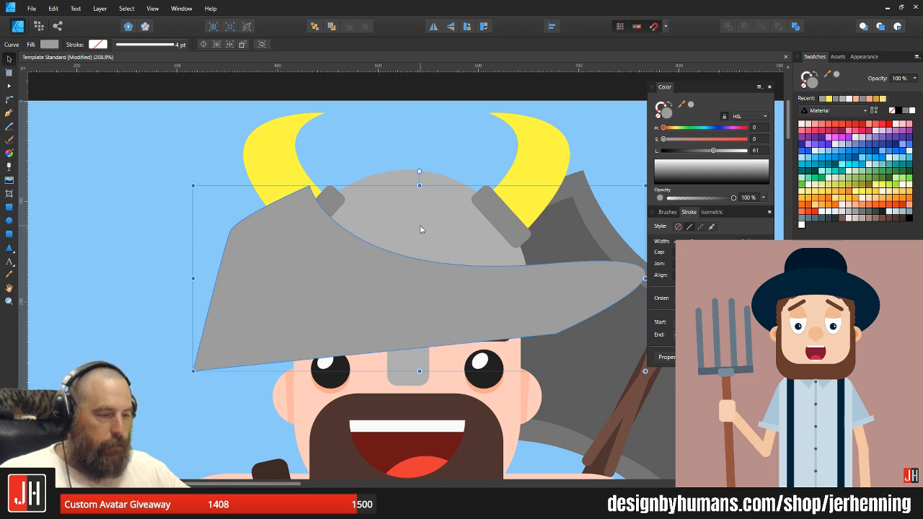
pyautogui.hotkey('ctrl', 'x')
pyautogui.click(422, 226)
pyautogui.hotkey('ctrl', 'alt', 'v')
pyautogui.click(153, 249)
# - Recolour both horn mounts with the off-white of the helmet band
pyautogui.scroll(2, 352, 228)
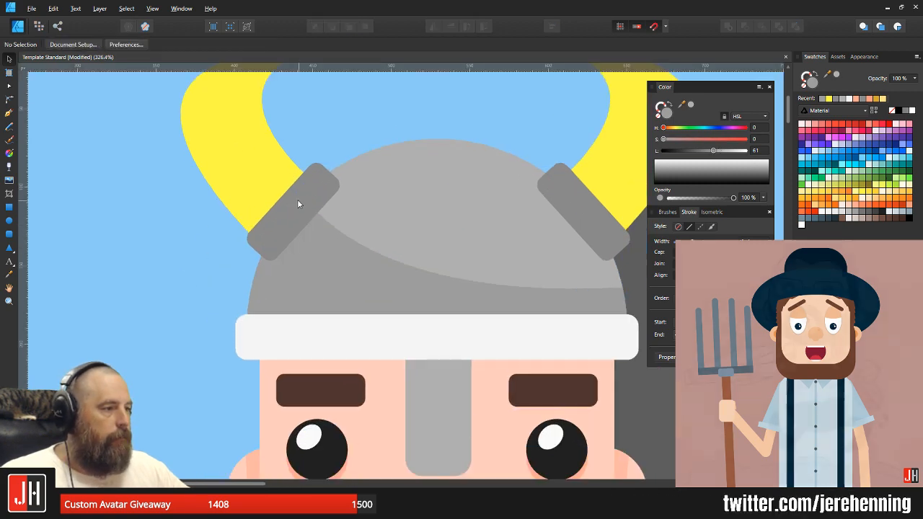
pyautogui.click(301, 200)
pyautogui.keyDown('shift'); pyautogui.click(569, 202); pyautogui.keyUp('shift')
pyautogui.moveTo(569, 202); pyautogui.dragTo(524, 229)
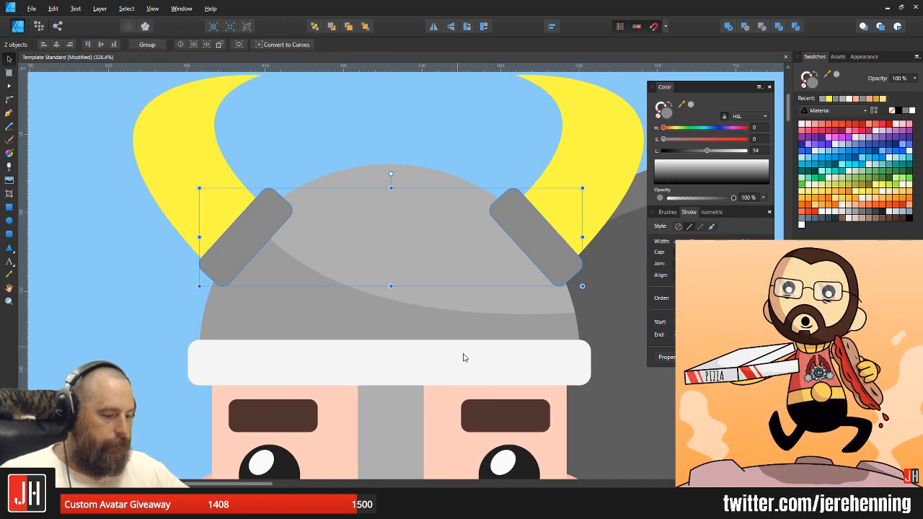
pyautogui.press('i')
pyautogui.click(459, 378)
pyautogui.press('v')
pyautogui.scroll(-9, 459, 267)
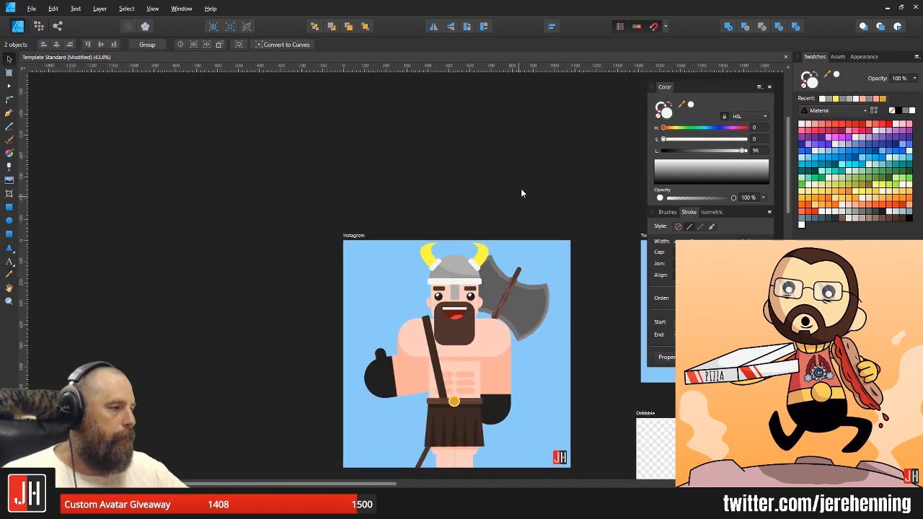
pyautogui.click(519, 193)
pyautogui.scroll(9, 457, 271)
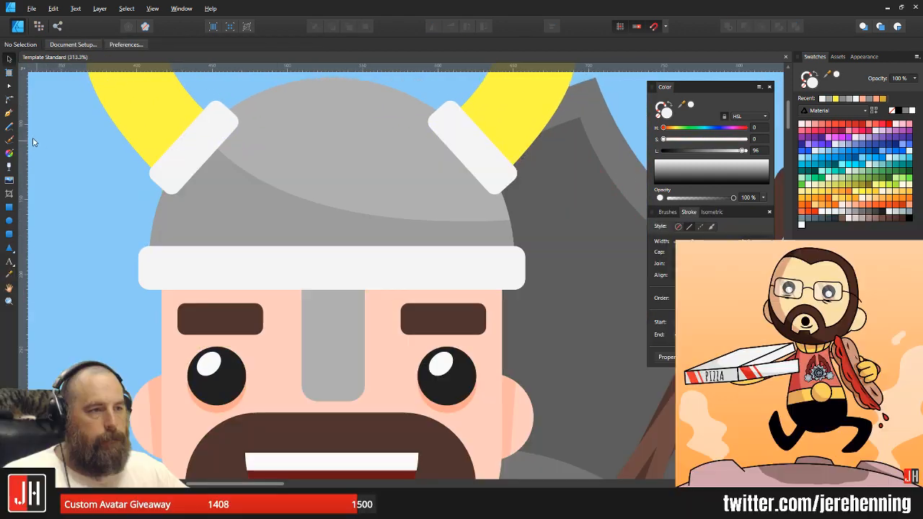
pyautogui.click(8, 113)
pyautogui.click(126, 234)
pyautogui.moveTo(555, 273); pyautogui.dragTo(721, 259)
pyautogui.hotkey('ctrl', 'z')
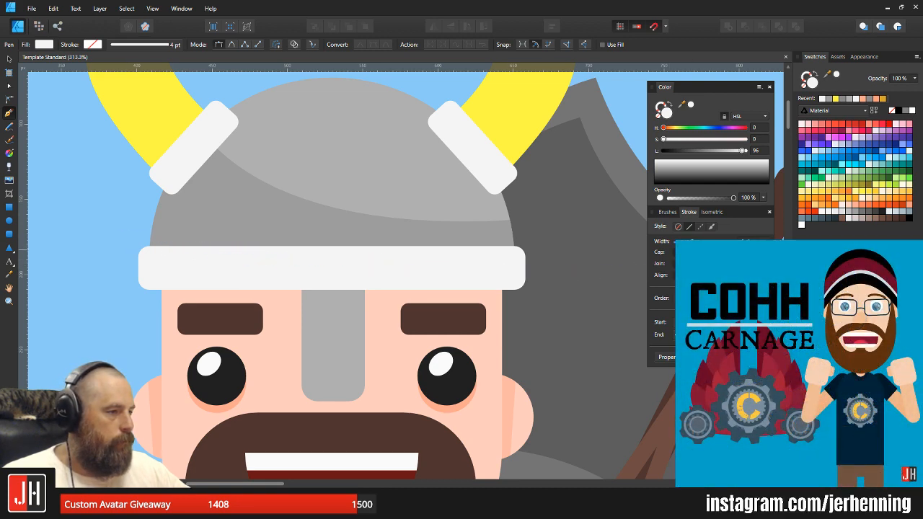
# - Draw a closed shape with the Pen tool over the helmet band, its shallow curved upper edge running along the band's length
pyautogui.scroll(-5, 523, 284)
pyautogui.moveTo(556, 271); pyautogui.dragTo(491, 277)
pyautogui.scroll(3, 450, 293)
pyautogui.moveTo(377, 296); pyautogui.dragTo(488, 264)
pyautogui.scroll(-2, 108, 250)
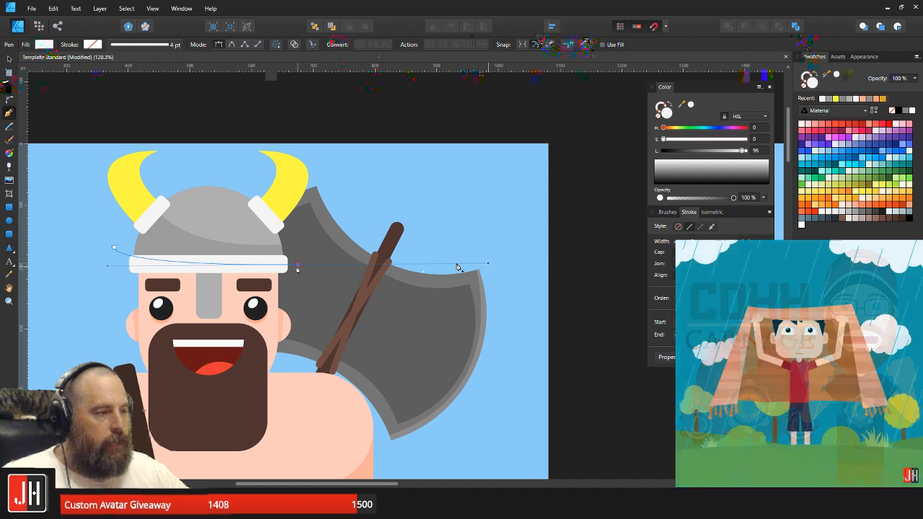
pyautogui.click(289, 296)
pyautogui.click(114, 292)
pyautogui.click(114, 247)
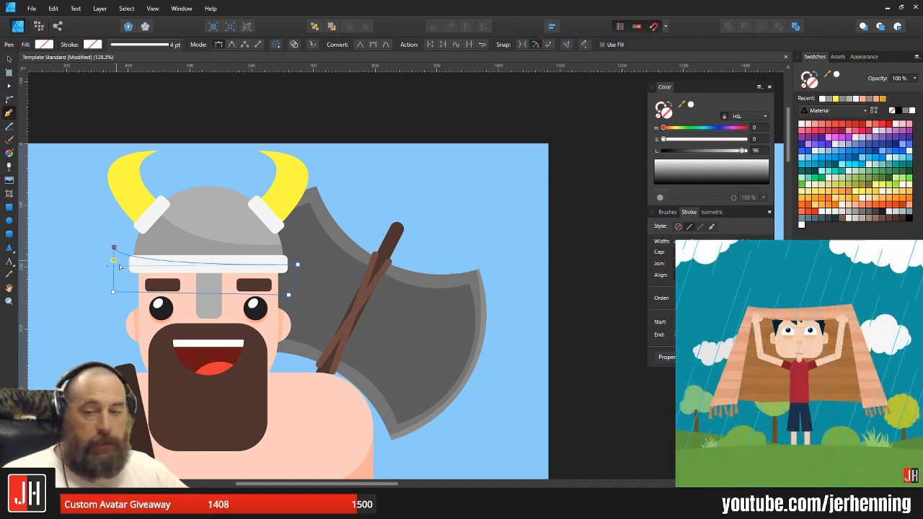
# - Fill the band shape with the band's off-white darkened to lightness 88 and clip it inside the helmet band
pyautogui.scroll(2, 122, 267)
pyautogui.press('i')
pyautogui.click(357, 259)
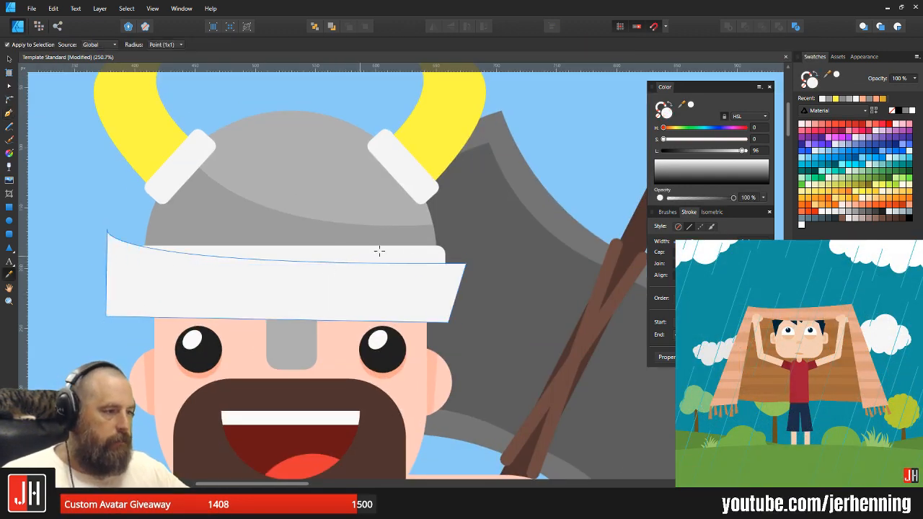
pyautogui.press('v')
pyautogui.moveTo(743, 150); pyautogui.dragTo(735, 153)
pyautogui.hotkey('ctrl', 'x')
pyautogui.click(378, 261)
pyautogui.hotkey('ctrl', 'alt', 'v')
# - Reshape the upper curve of the helmet band's shadow so it bows slightly lower on the thumbs-up side
pyautogui.scroll(2, 231, 274)
pyautogui.doubleClick(240, 268)
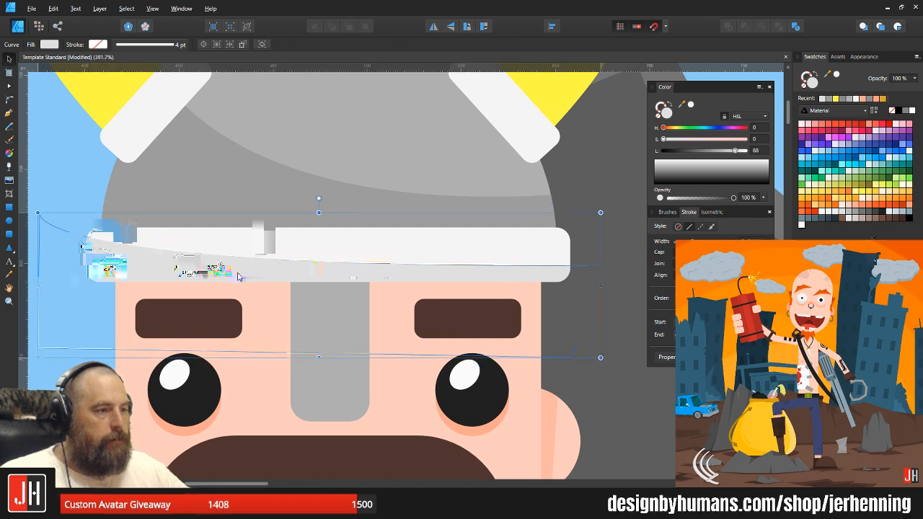
pyautogui.press('a')
pyautogui.moveTo(173, 257); pyautogui.dragTo(177, 267)
pyautogui.press('v')
pyautogui.scroll(-10, 224, 286)
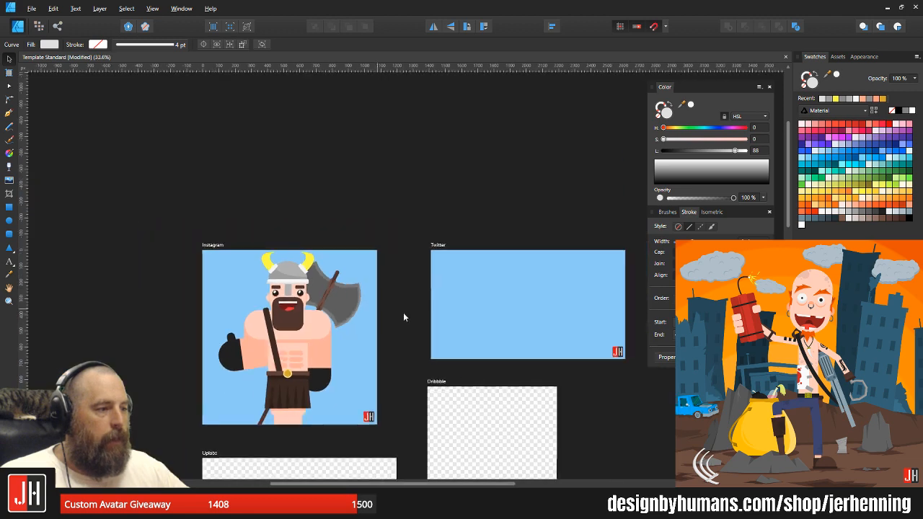
pyautogui.click(403, 312)
# - Draw a closed shape with the Pen tool whose edge curves down and across the beard, covering its thumbs-up side and lower part
pyautogui.scroll(9, 316, 309)
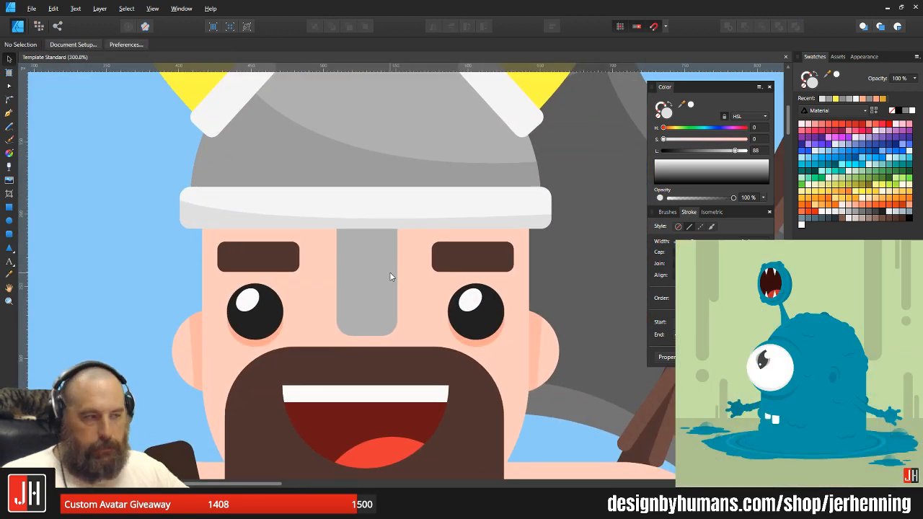
pyautogui.moveTo(387, 280); pyautogui.dragTo(373, 212)
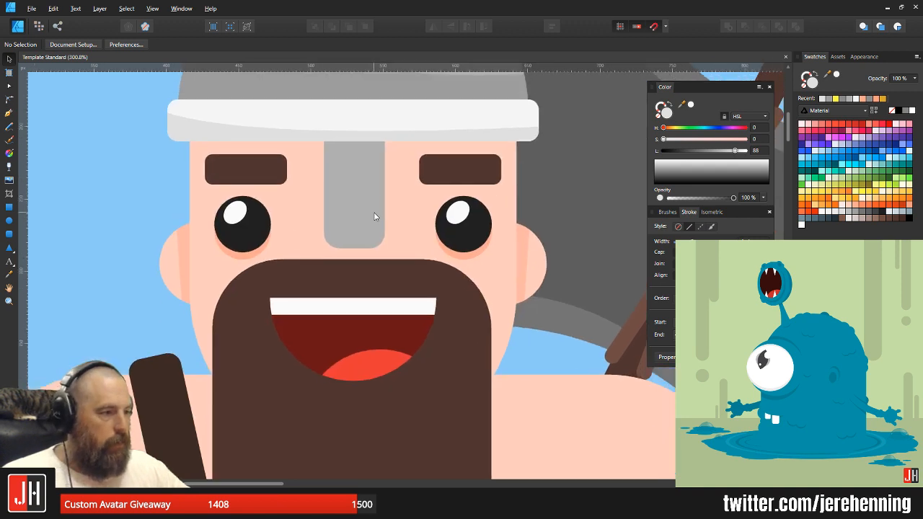
pyautogui.scroll(-3, 374, 216)
pyautogui.press('p')
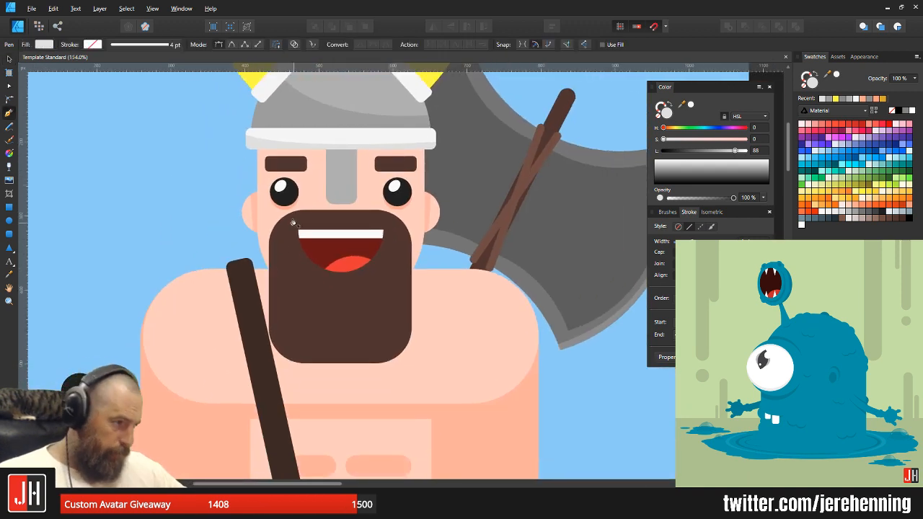
pyautogui.click(281, 214)
pyautogui.moveTo(432, 331); pyautogui.dragTo(616, 286)
pyautogui.keyDown('alt'); pyautogui.click(432, 331); pyautogui.keyUp('alt')
pyautogui.click(403, 401)
pyautogui.moveTo(196, 394); pyautogui.dragTo(236, 257)
# - Fill the shape with the beard brown darkened to lightness 19 and clip it inside the beard as a shadow
pyautogui.press('i')
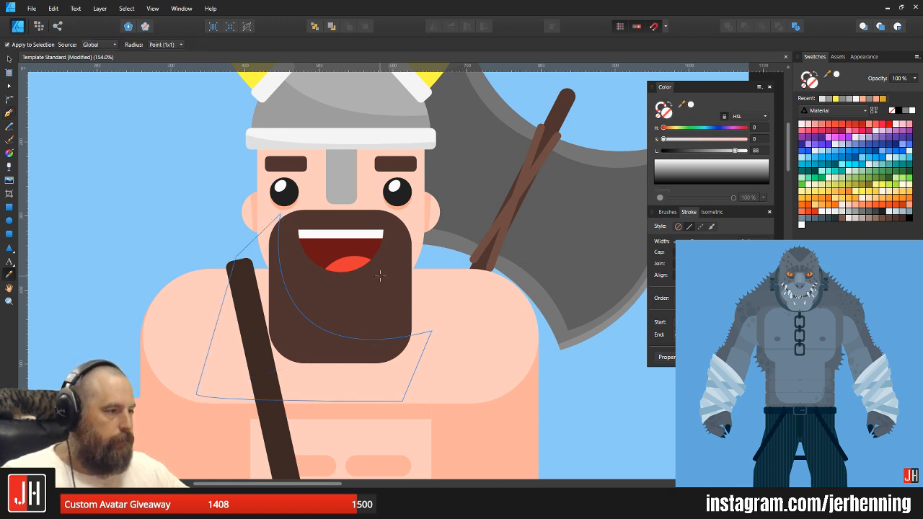
pyautogui.click(381, 274)
pyautogui.press('v')
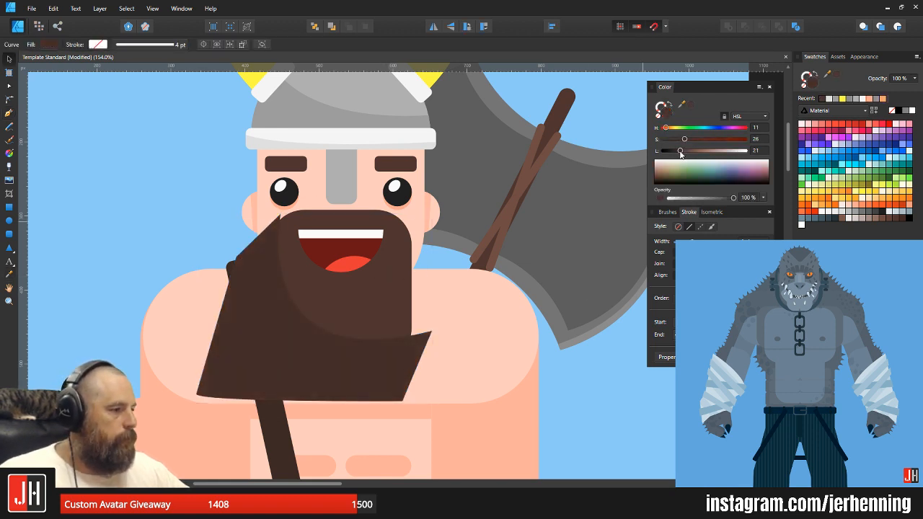
pyautogui.click(355, 305)
pyautogui.press('Delete')
pyautogui.hotkey('ctrl', 'alt', 'v')
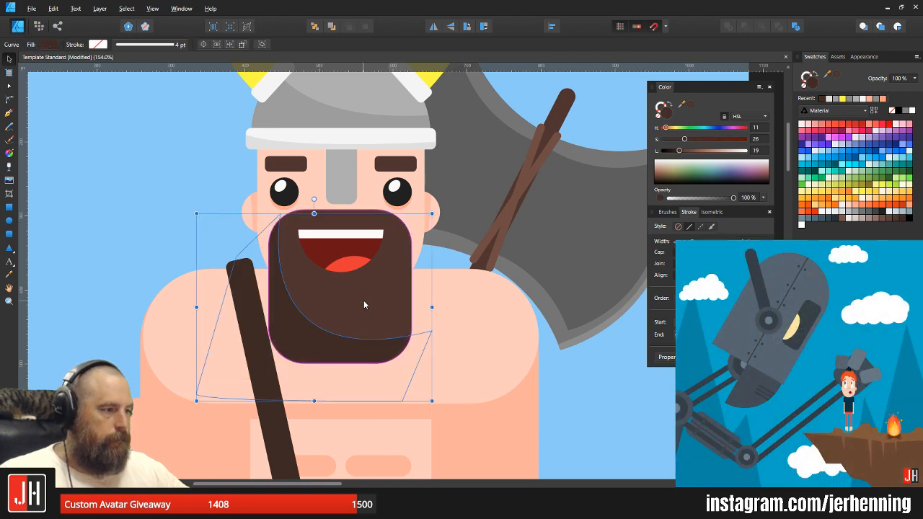
pyautogui.scroll(-7, 368, 301)
pyautogui.click(431, 323)
# - Bend the beard shadow's curved edge slightly outward with the Node tool to make the shadow narrower at the lower corner
pyautogui.scroll(5, 371, 297)
pyautogui.scroll(2, 371, 296)
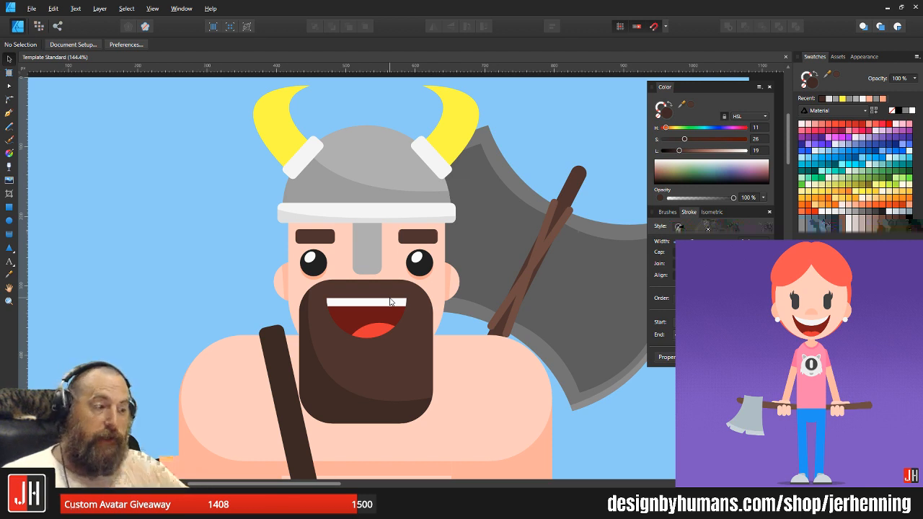
pyautogui.scroll(5, 396, 316)
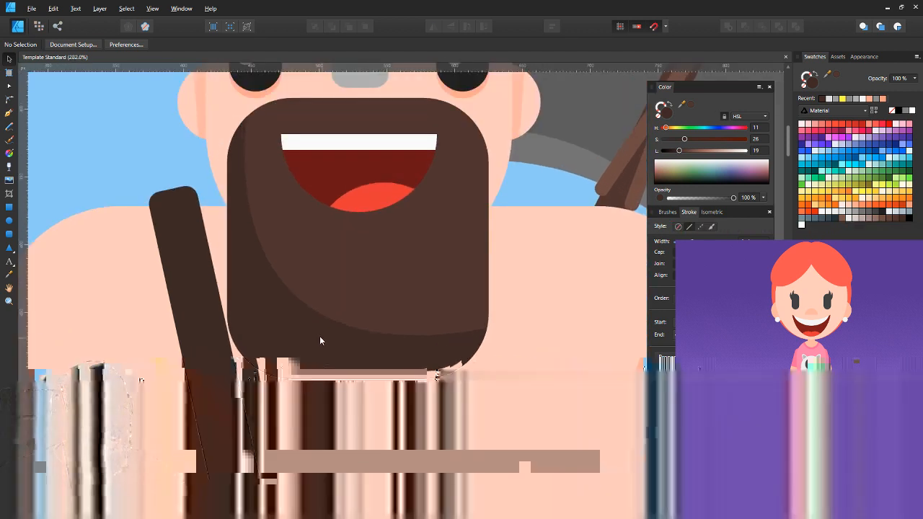
pyautogui.press('a')
pyautogui.click(319, 337)
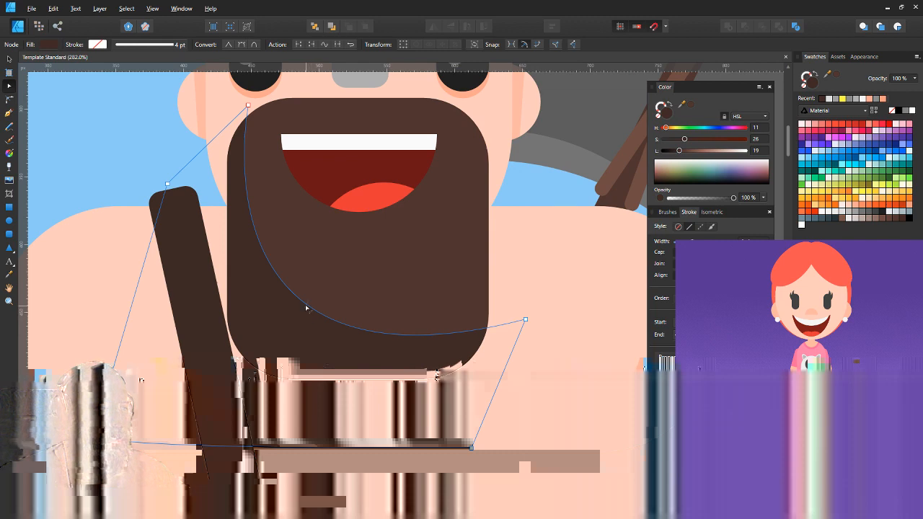
pyautogui.moveTo(305, 324); pyautogui.dragTo(310, 322)
pyautogui.press('v')
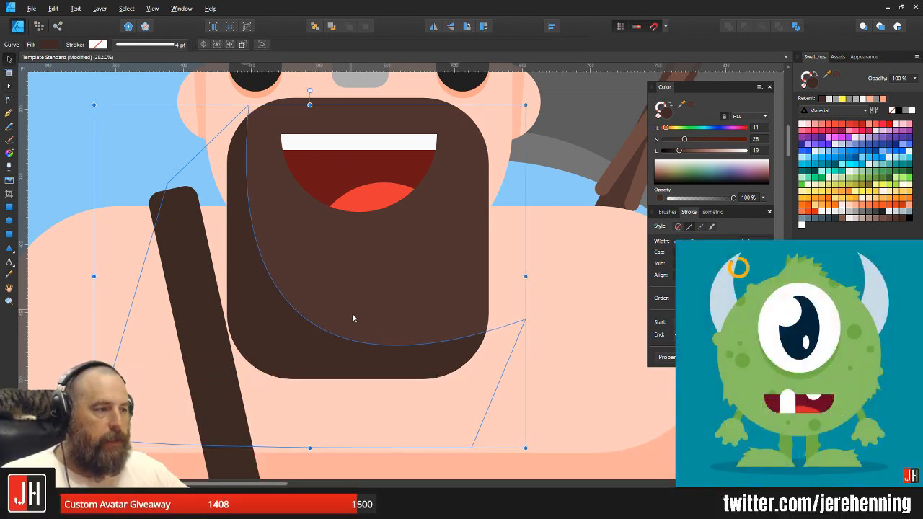
pyautogui.scroll(-10, 352, 315)
pyautogui.press('Escape')
pyautogui.scroll(4, 373, 330)
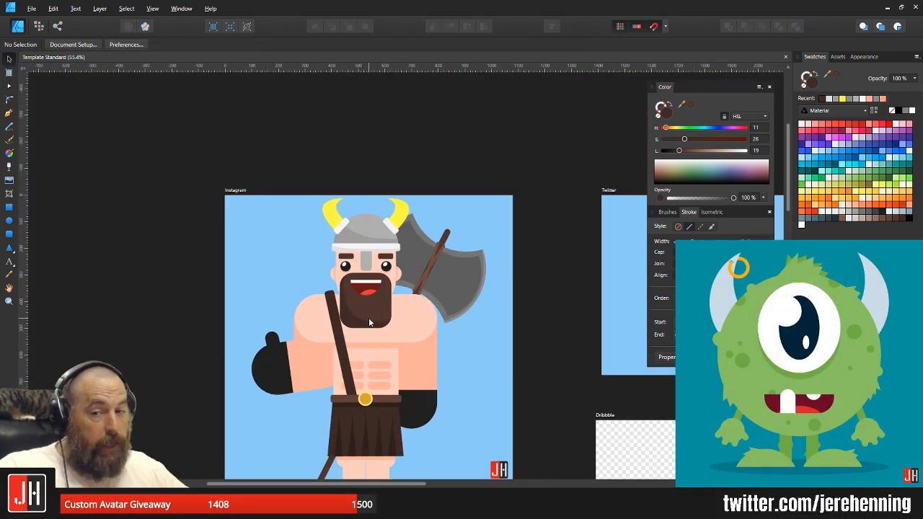
# - Duplicate the mouth slightly below the original and delete the tongue and the teeth rectangle inside the copy
pyautogui.scroll(11, 368, 275)
pyautogui.click(360, 287)
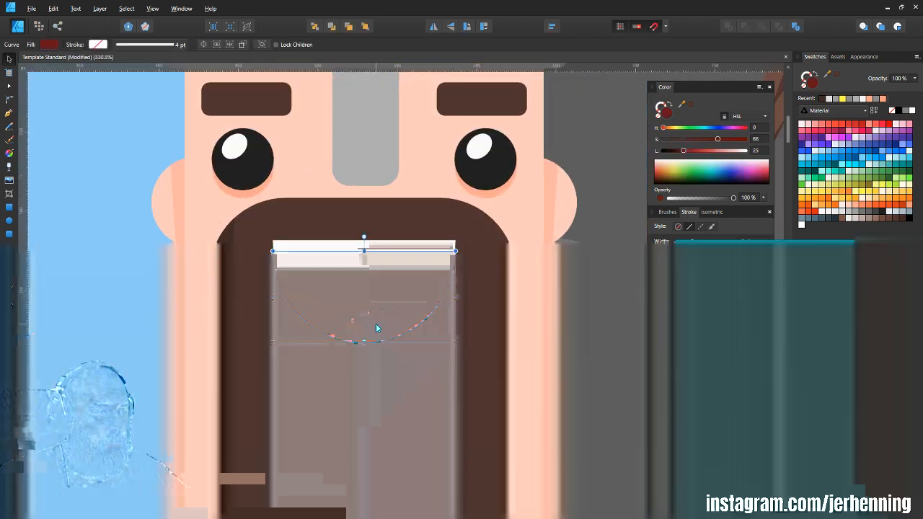
pyautogui.doubleClick(376, 324)
pyautogui.press('Delete')
pyautogui.click(373, 264)
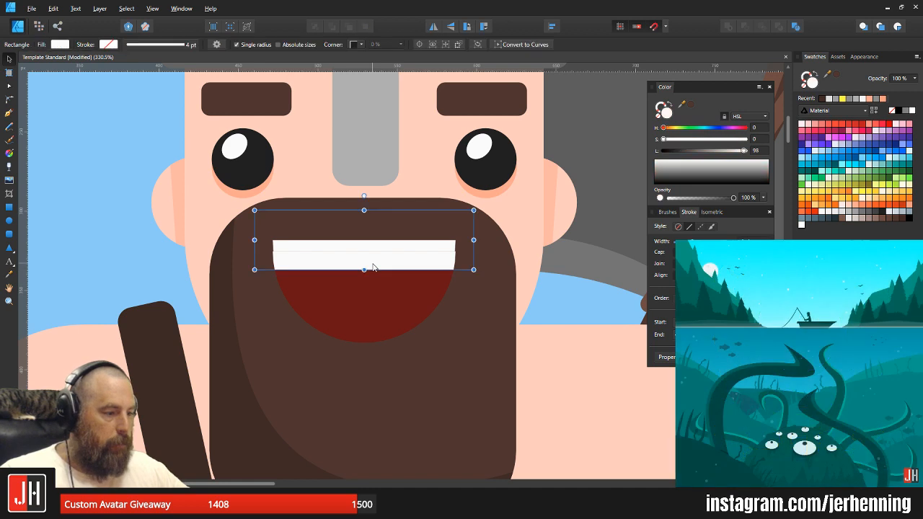
pyautogui.press('Delete')
pyautogui.click(366, 286)
pyautogui.doubleClick(366, 288)
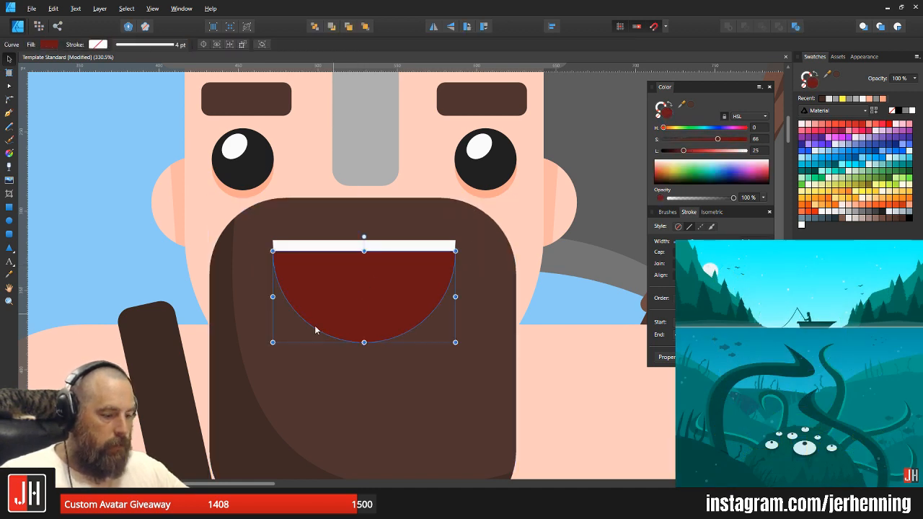
# - Fill the emptied mouth copy with the brown sampled from the beard shadow and place it behind the original mouth
pyautogui.press('i')
pyautogui.click(238, 344)
pyautogui.hotkey('ctrl', 'z')
pyautogui.hotkey('ctrl', 'z')
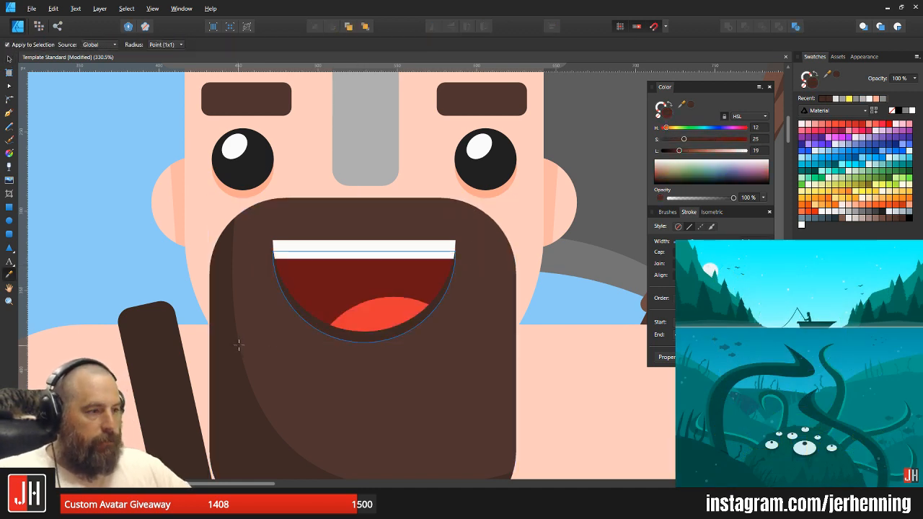
pyautogui.press('v')
pyautogui.click(466, 273)
# - Save the document and delete the dark brown shadow shape behind the mouth
pyautogui.scroll(-8, 469, 274)
pyautogui.click(546, 449)
pyautogui.hotkey('ctrl', 's')
pyautogui.scroll(4, 448, 297)
pyautogui.scroll(4, 446, 298)
pyautogui.click(432, 274)
pyautogui.press('Delete')
pyautogui.scroll(-7, 414, 294)
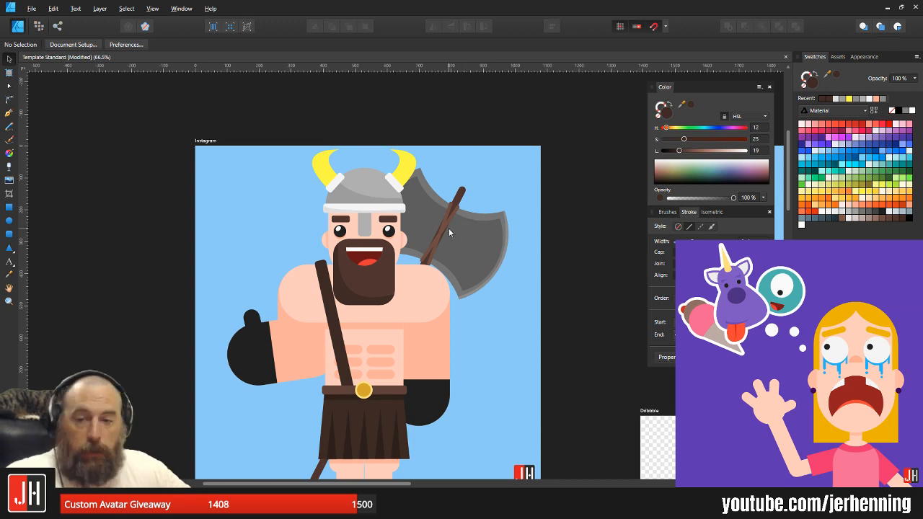
pyautogui.scroll(-1, 361, 202)
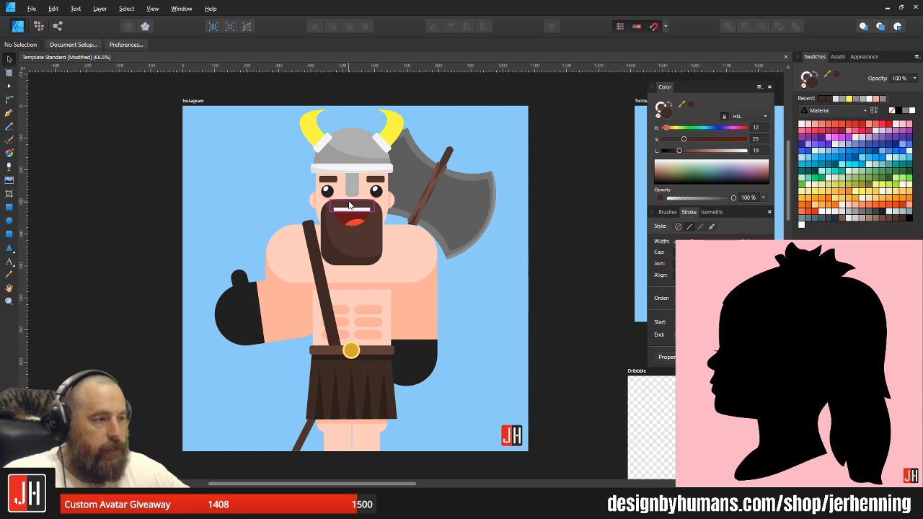
pyautogui.scroll(3, 374, 238)
pyautogui.moveTo(376, 178); pyautogui.dragTo(392, 253)
# - Open Affinity Publisher and close its welcome window
pyautogui.press('super')
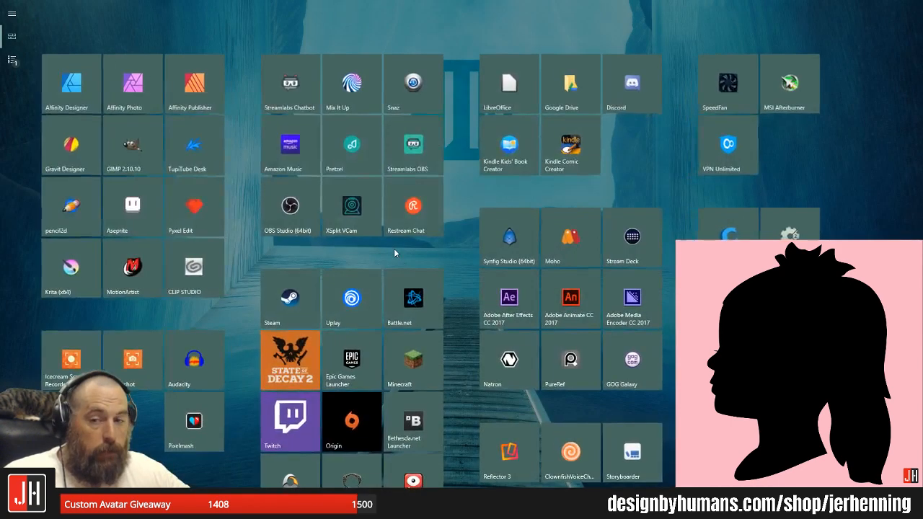
pyautogui.press('super')
pyautogui.press('super')
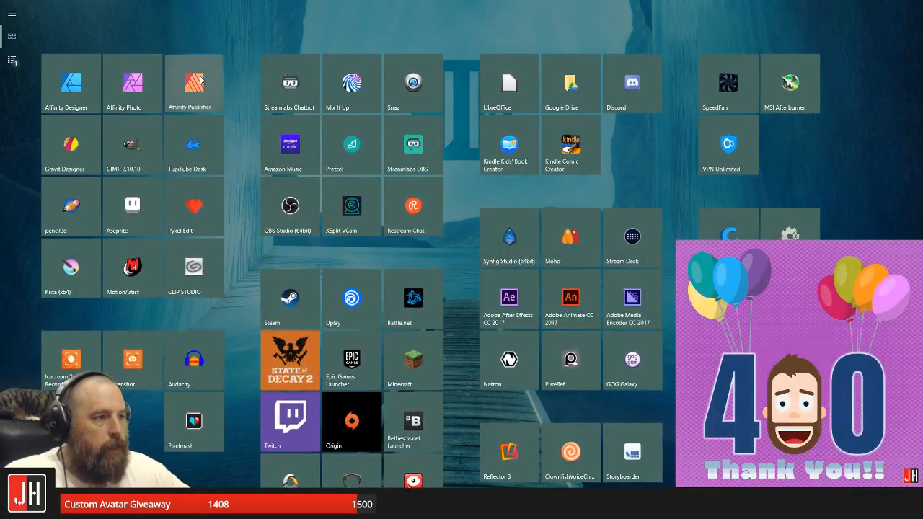
pyautogui.press('super')
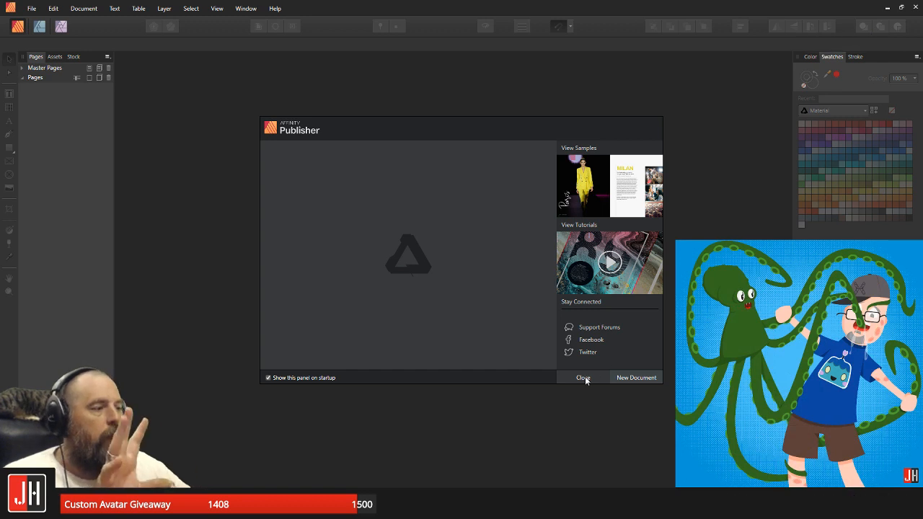
pyautogui.click(582, 378)
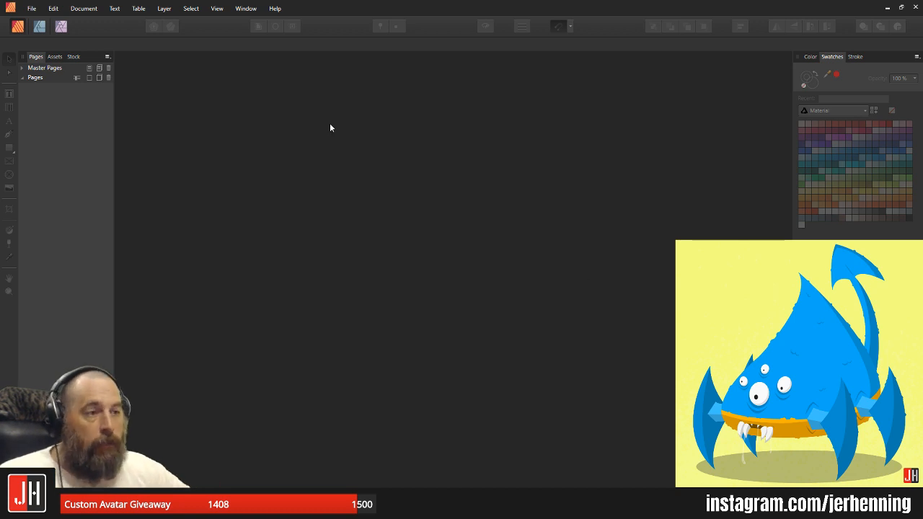
# - Create a new one-page A4 print document with the default settings in Affinity Publisher
pyautogui.click(32, 8)
pyautogui.click(37, 31)
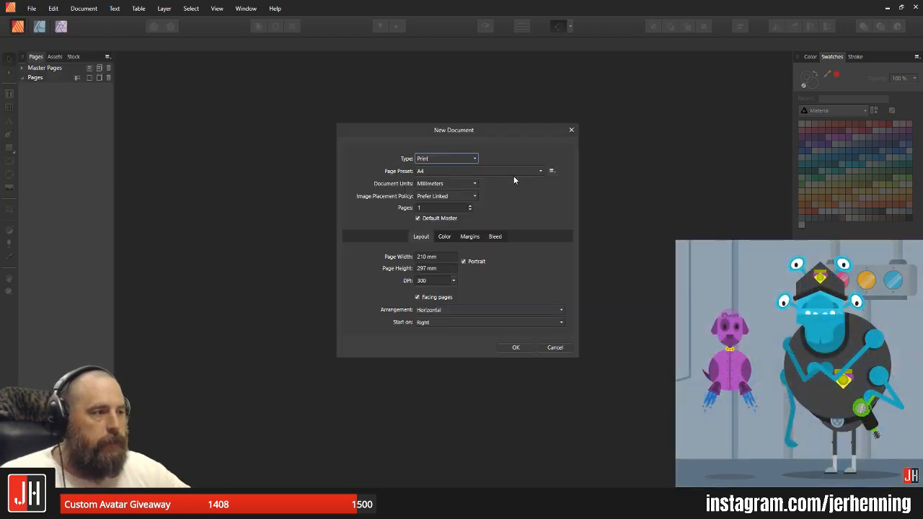
pyautogui.click(526, 347)
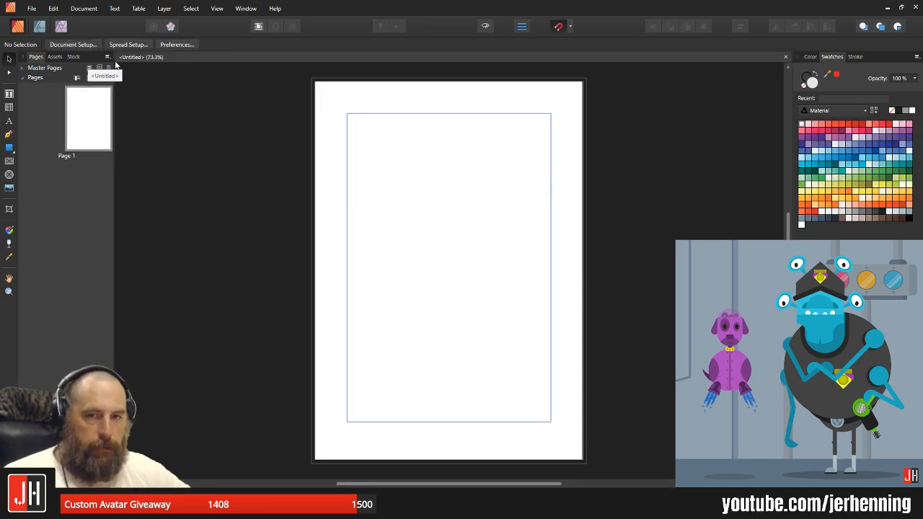
# - View the blank document in the Designer and Photo personas, and close Affinity Publisher to return to Affinity Designer
pyautogui.click(39, 26)
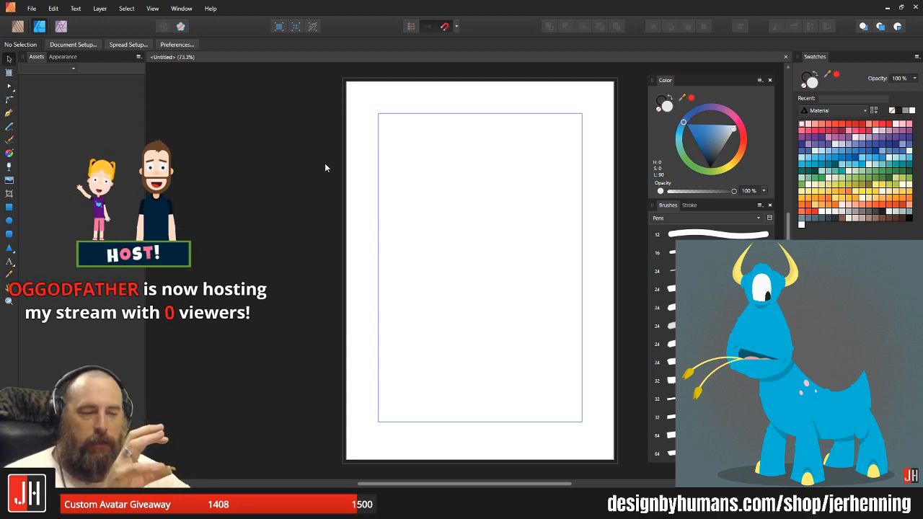
pyautogui.moveTo(518, 157); pyautogui.dragTo(491, 157)
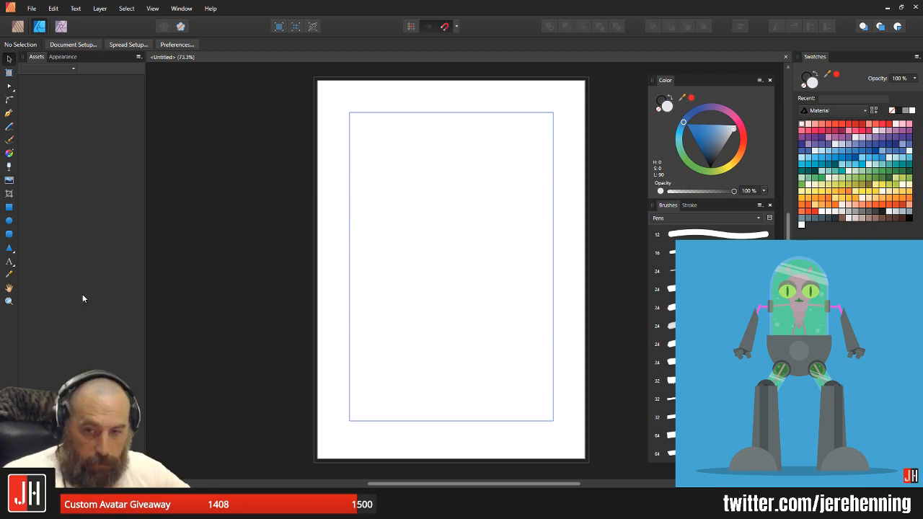
pyautogui.click(61, 27)
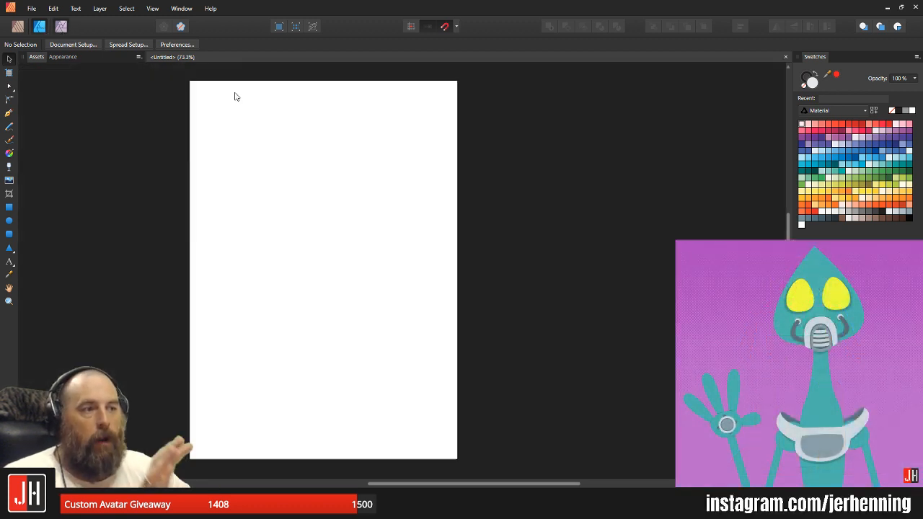
pyautogui.moveTo(282, 204); pyautogui.dragTo(369, 209)
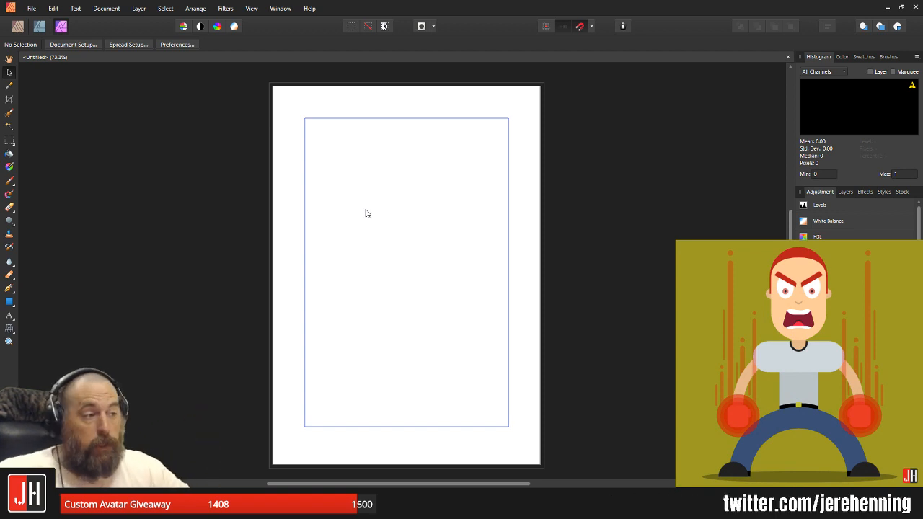
pyautogui.click(917, 6)
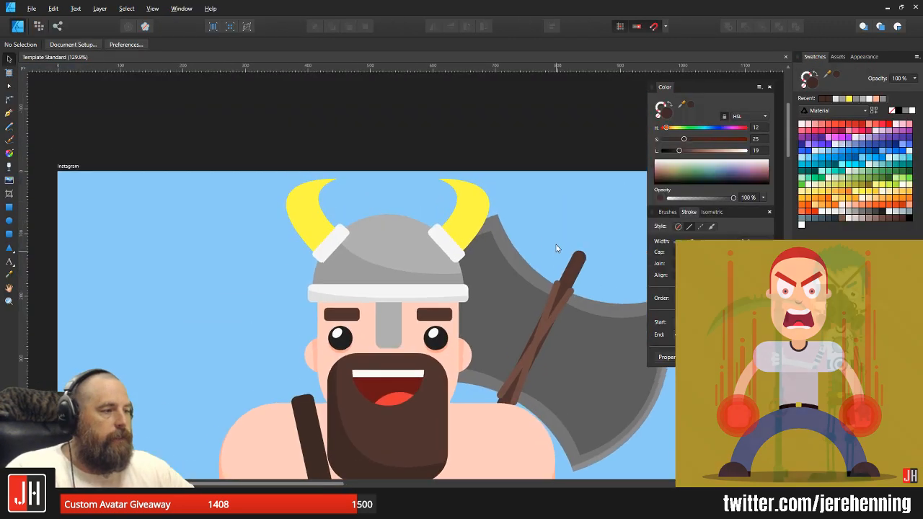
# - Draw a wide dark brown ellipse across the lower part of the Instagram artboard, extending past both sides, and place it behind the warrior
pyautogui.scroll(-5, 542, 245)
pyautogui.moveTo(547, 254); pyautogui.dragTo(419, 166)
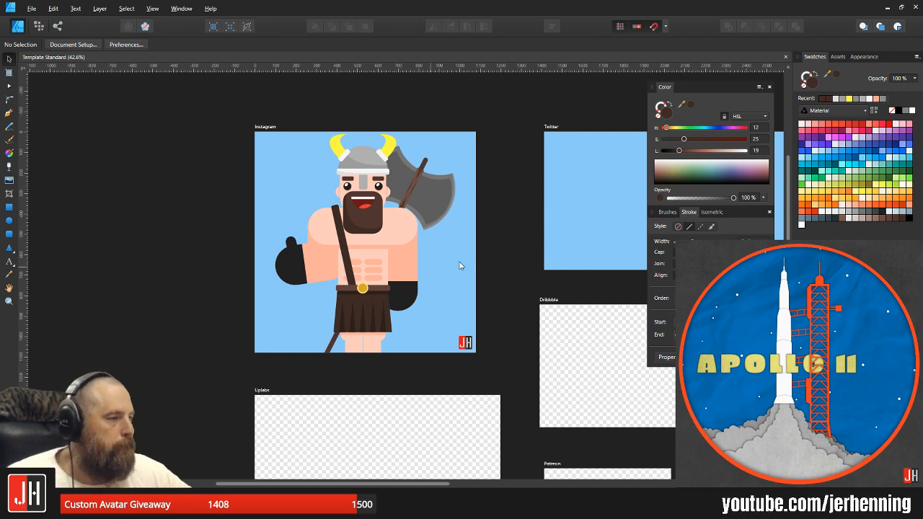
pyautogui.scroll(4, 431, 241)
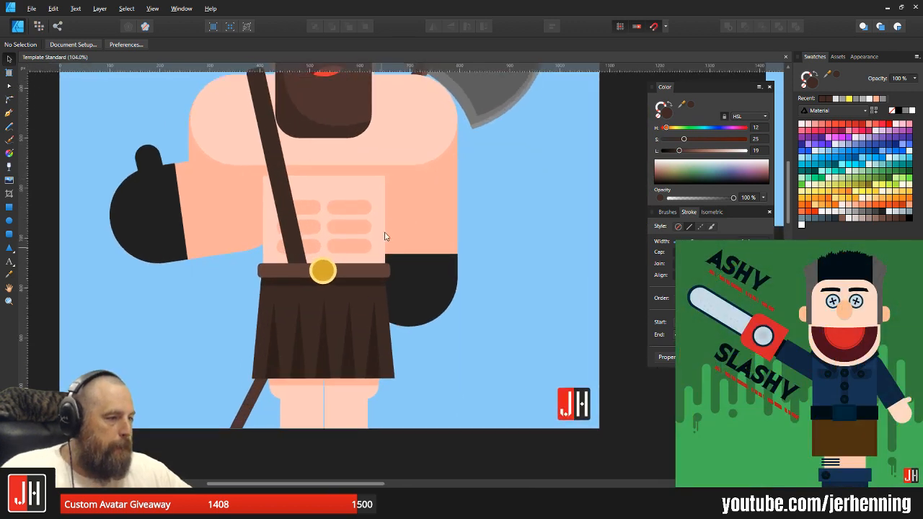
pyautogui.scroll(-4, 388, 199)
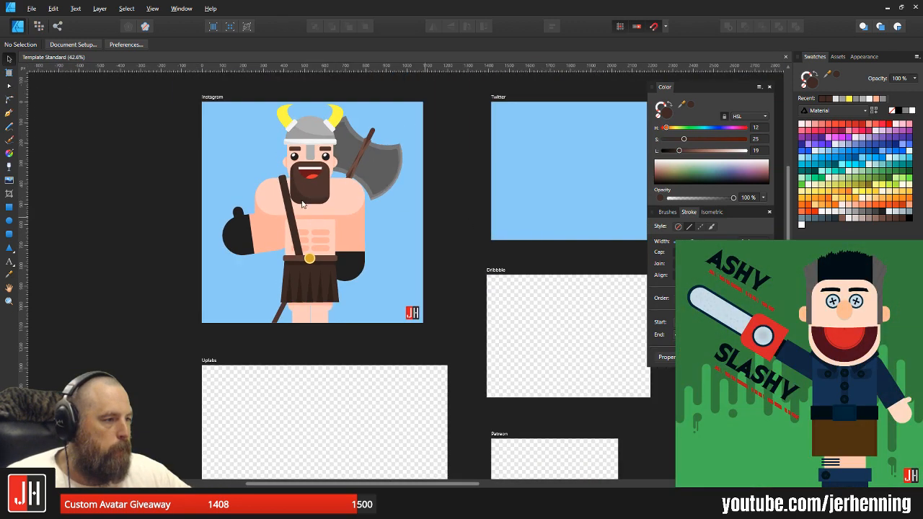
pyautogui.scroll(3, 395, 217)
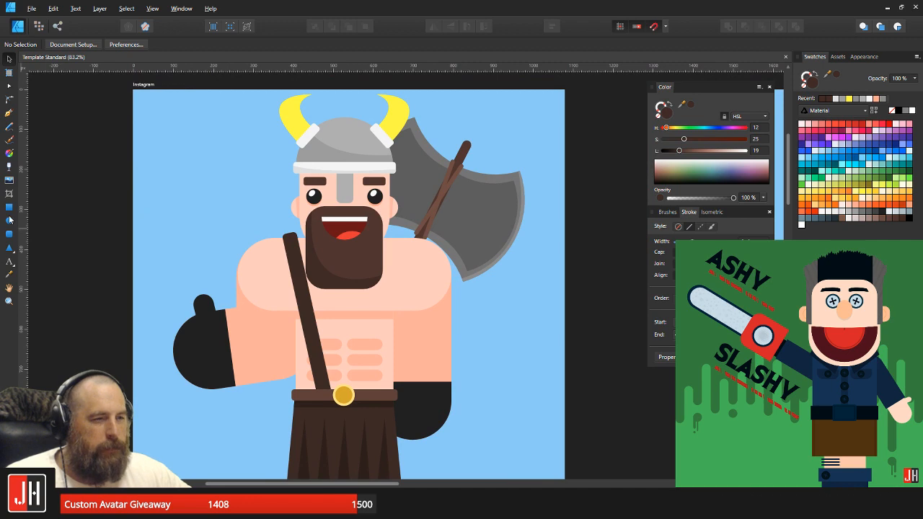
pyautogui.click(9, 221)
pyautogui.scroll(-3, 334, 300)
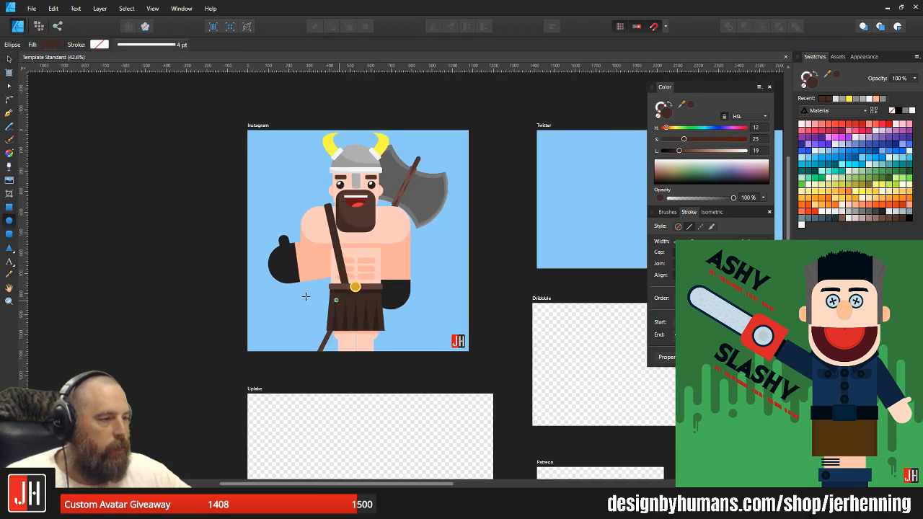
pyautogui.moveTo(193, 257); pyautogui.dragTo(511, 393)
pyautogui.hotkey('ctrl', '[')
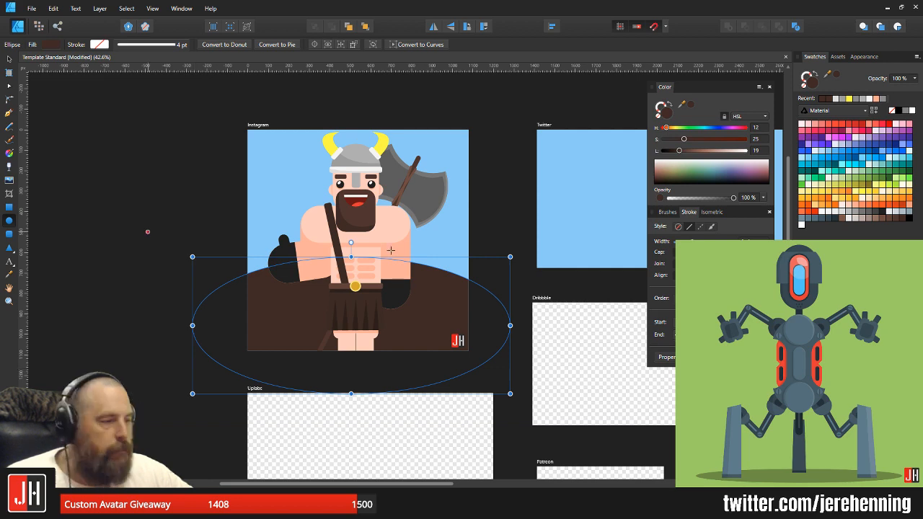
# - Move the ellipse down and reduce its height so it forms a low hill behind the warrior's skirt
pyautogui.press('v')
pyautogui.moveTo(434, 275); pyautogui.dragTo(440, 305)
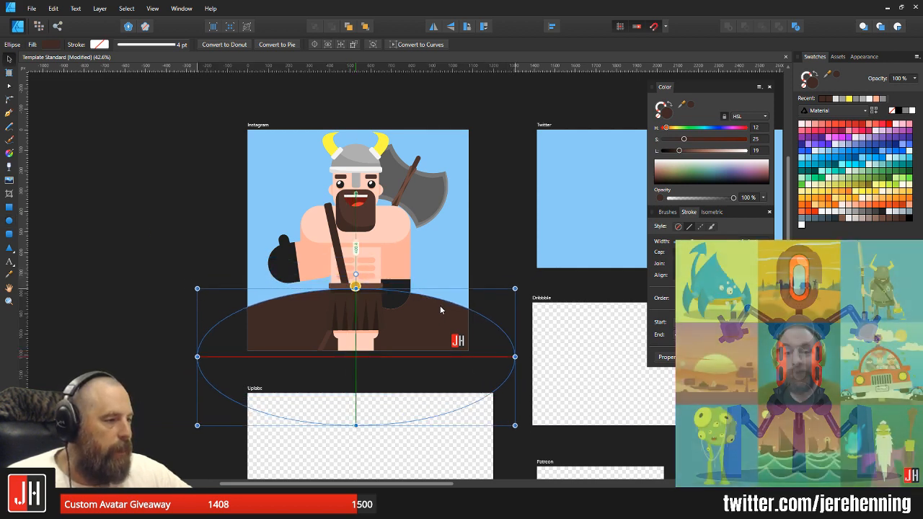
pyautogui.moveTo(356, 288); pyautogui.dragTo(369, 329)
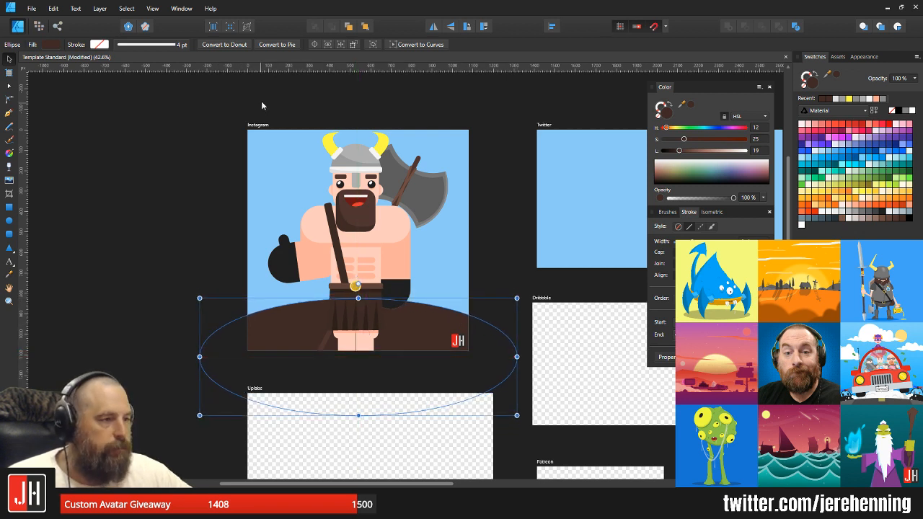
# - Group all the parts of the warrior and his axe, and scale the group down slightly within the Instagram artboard
pyautogui.click(242, 107)
pyautogui.moveTo(235, 100); pyautogui.dragTo(467, 397)
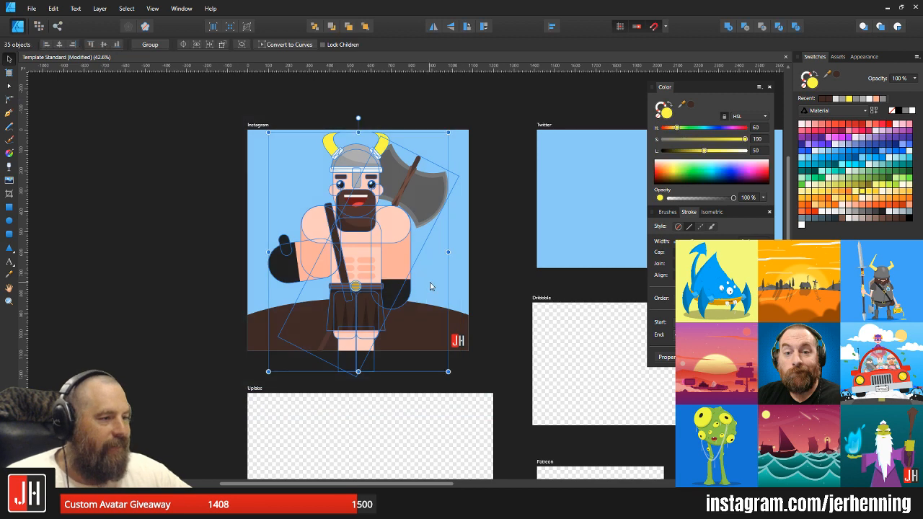
pyautogui.hotkey('ctrl', 'g')
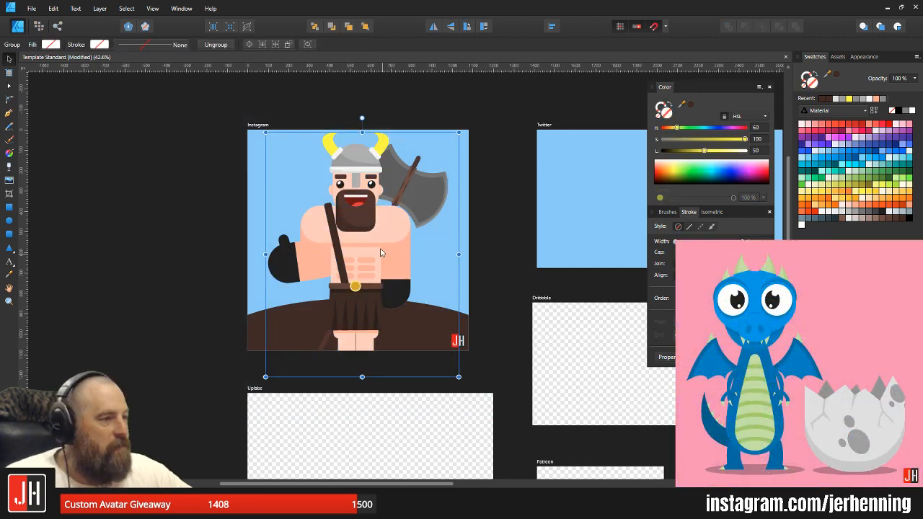
pyautogui.moveTo(459, 133); pyautogui.dragTo(453, 140)
pyautogui.moveTo(396, 190); pyautogui.dragTo(397, 190)
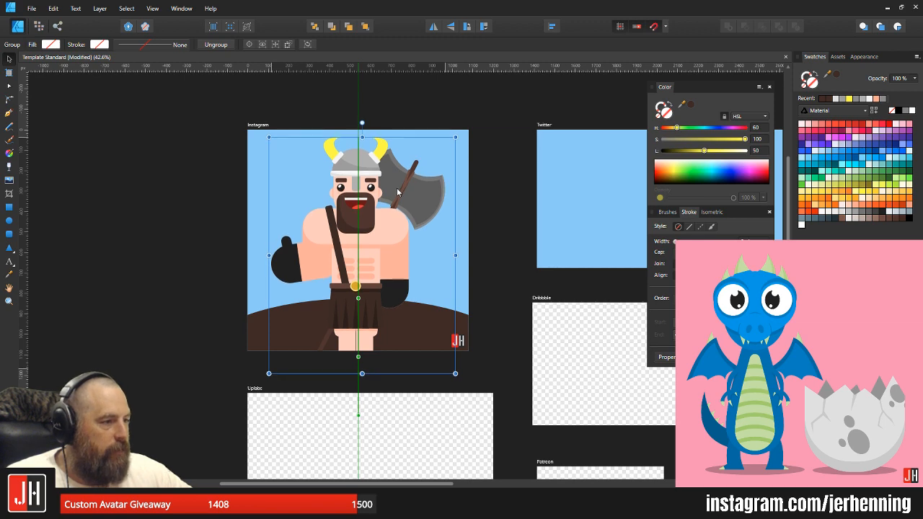
pyautogui.click(487, 214)
# - Lower the hill slightly, align its centre with the warrior's body, and fill it with a near-black green, HSL 103, 56, 4
pyautogui.moveTo(418, 318); pyautogui.dragTo(418, 328)
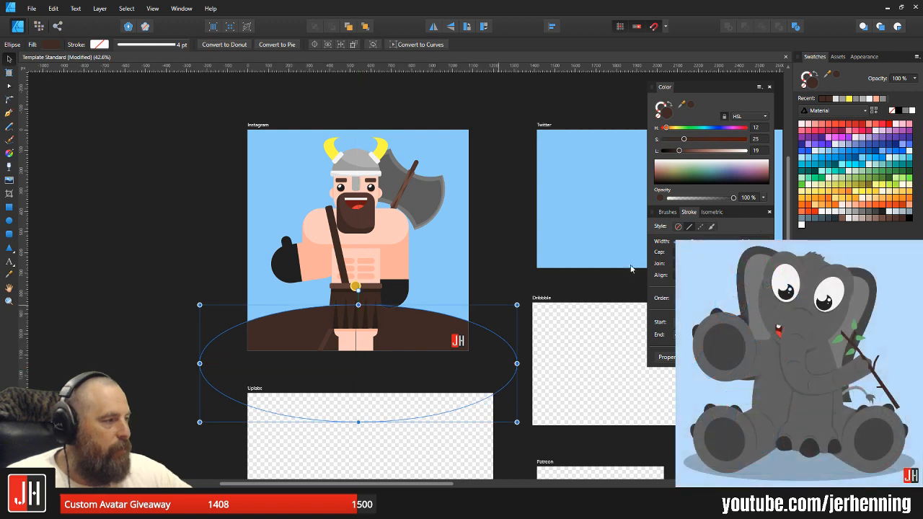
pyautogui.click(888, 181)
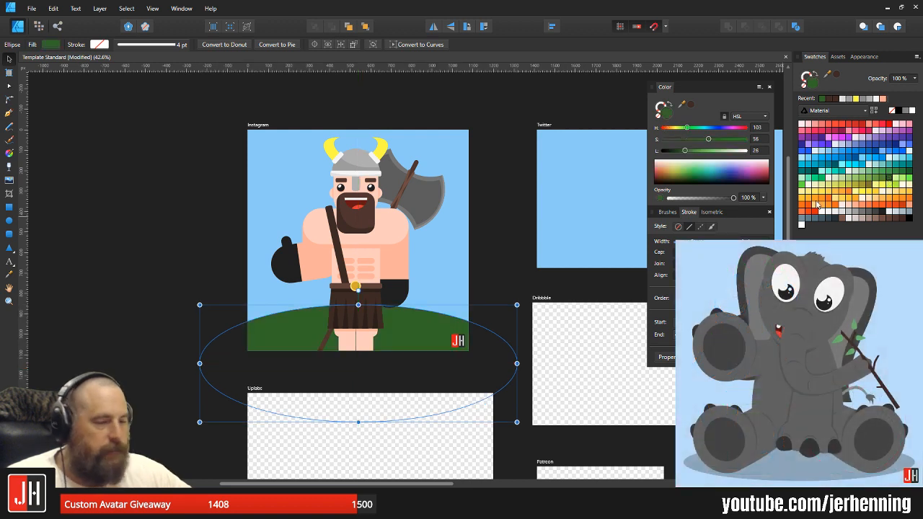
pyautogui.moveTo(686, 153); pyautogui.dragTo(666, 154)
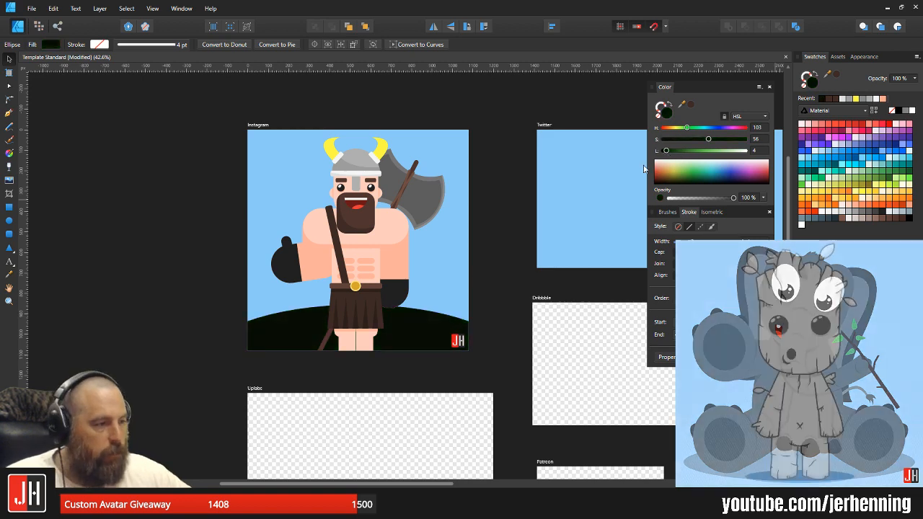
pyautogui.moveTo(414, 320); pyautogui.dragTo(413, 323)
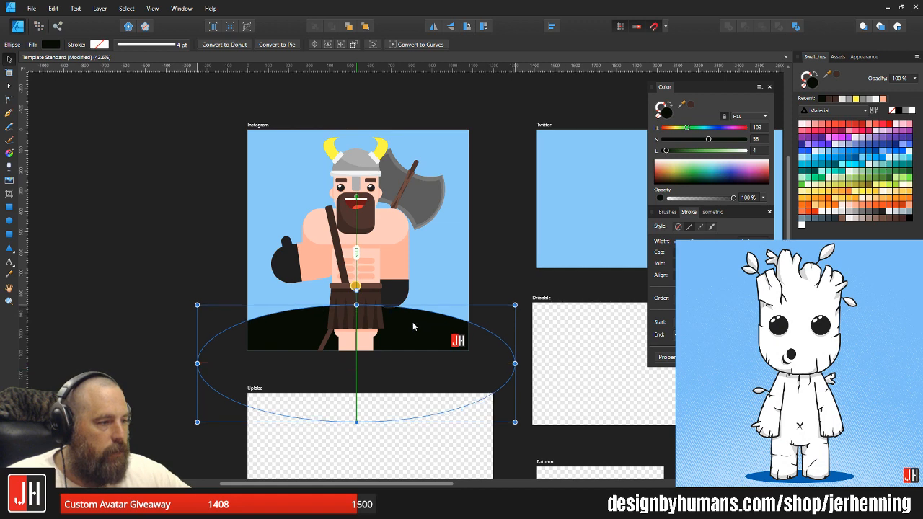
pyautogui.hotkey('ctrl', 'd')
# - Fill the hill ellipse with a dark grey swatch, HSL 0, 0, 26
pyautogui.scroll(-2, 378, 256)
pyautogui.scroll(3, 377, 256)
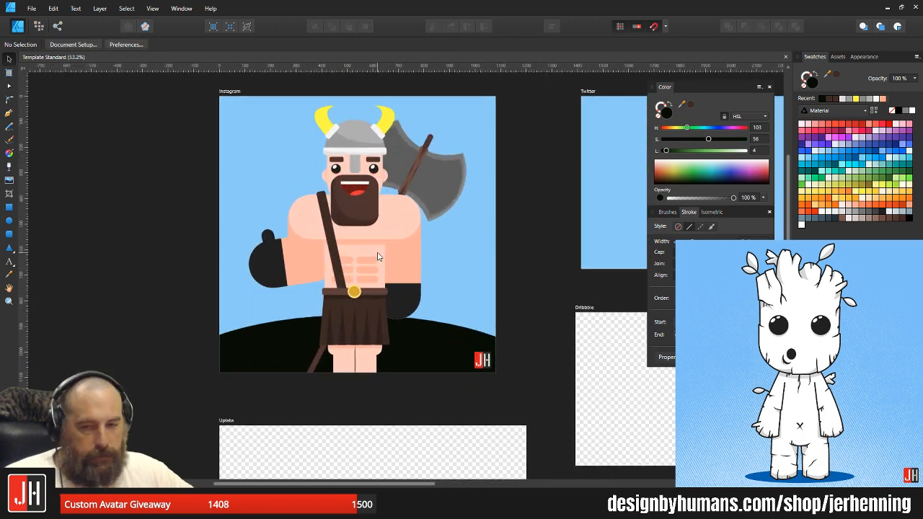
pyautogui.click(451, 336)
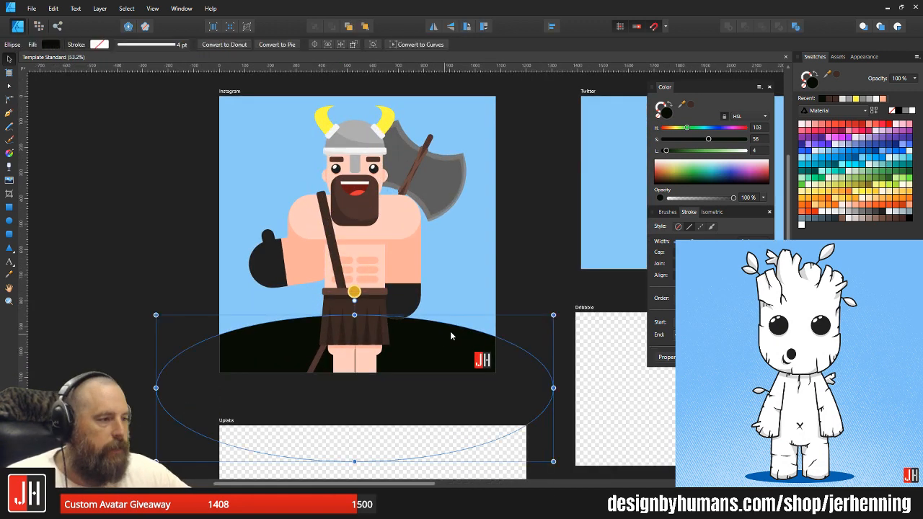
pyautogui.click(876, 217)
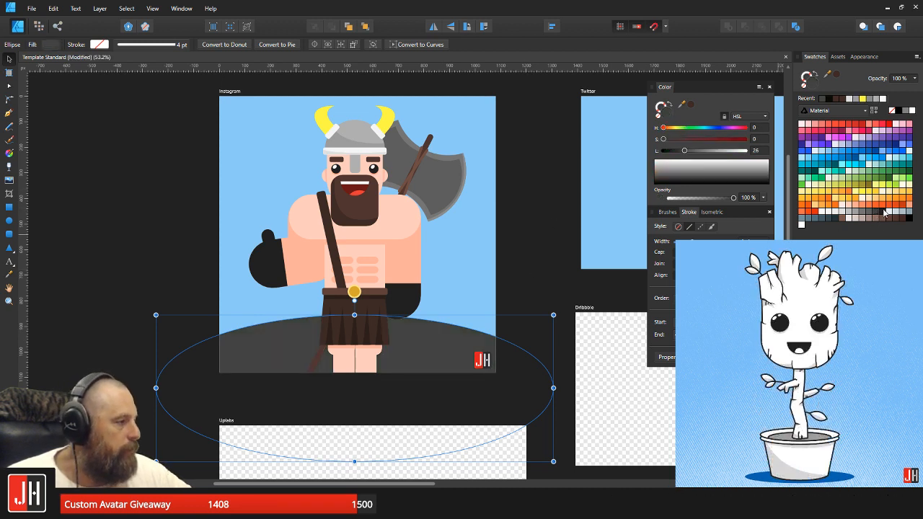
# - Fill the hill ellipse with a near-black swatch, HSL 0, 0, 13, and make it semi-transparent over the blue sky
pyautogui.click(885, 211)
pyautogui.click(819, 210)
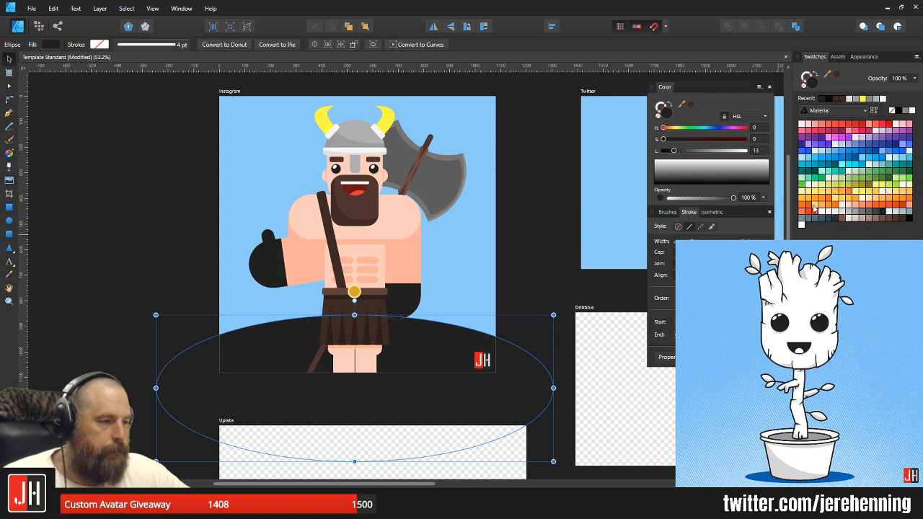
pyautogui.click(498, 256)
pyautogui.click(412, 346)
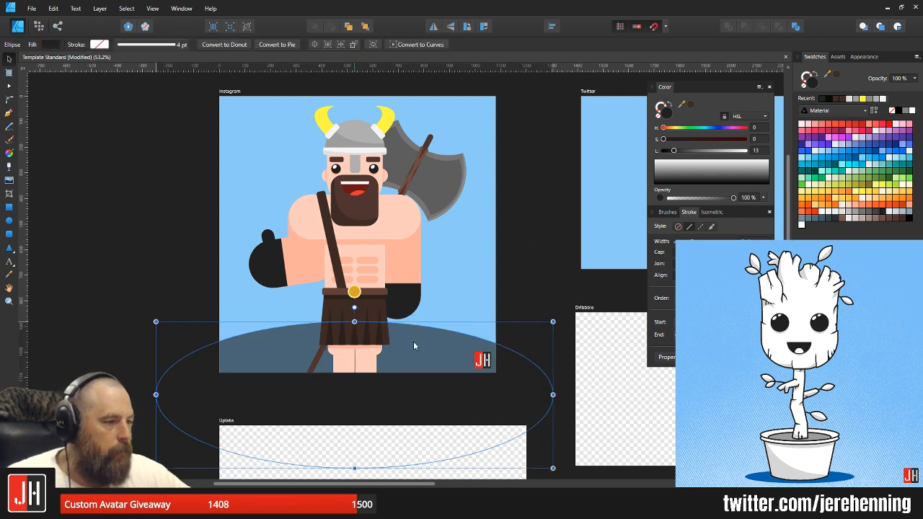
pyautogui.click(142, 307)
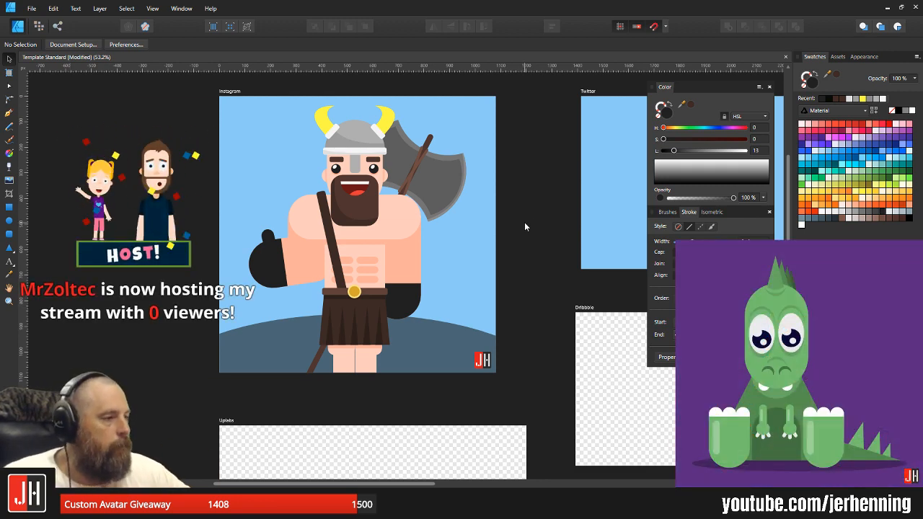
# - Move the hill lower so its crest sits behind the lower part of the skirt, and save the document
pyautogui.click(356, 318)
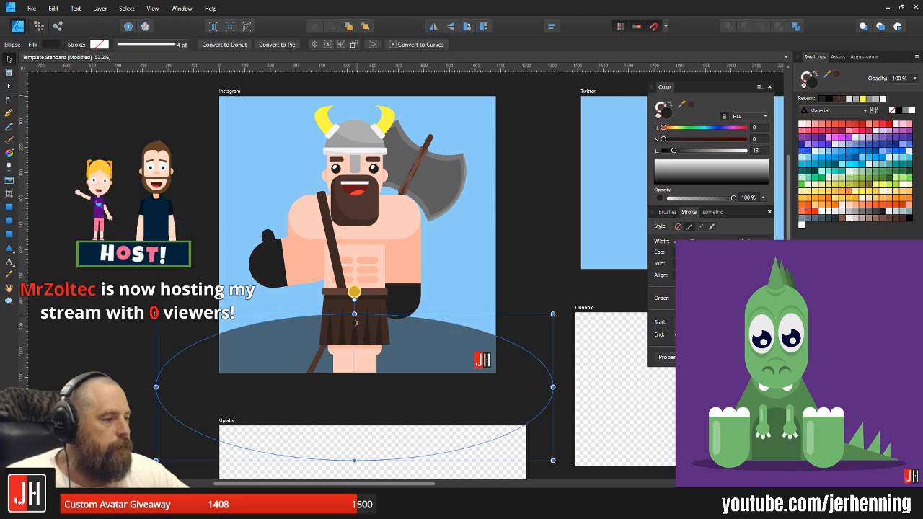
pyautogui.click(517, 301)
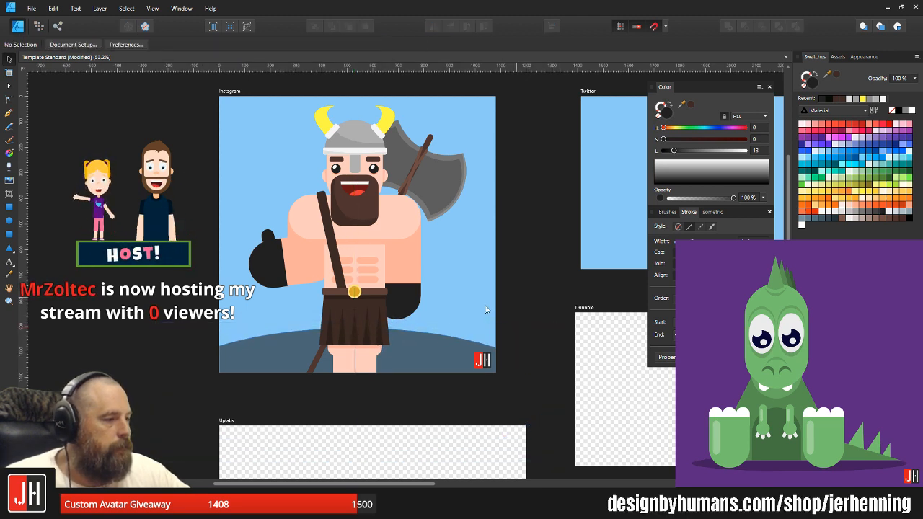
pyautogui.hotkey('ctrl', 's')
pyautogui.scroll(1, 351, 320)
pyautogui.moveTo(351, 316); pyautogui.dragTo(364, 349)
pyautogui.click(265, 371)
pyautogui.click(177, 214)
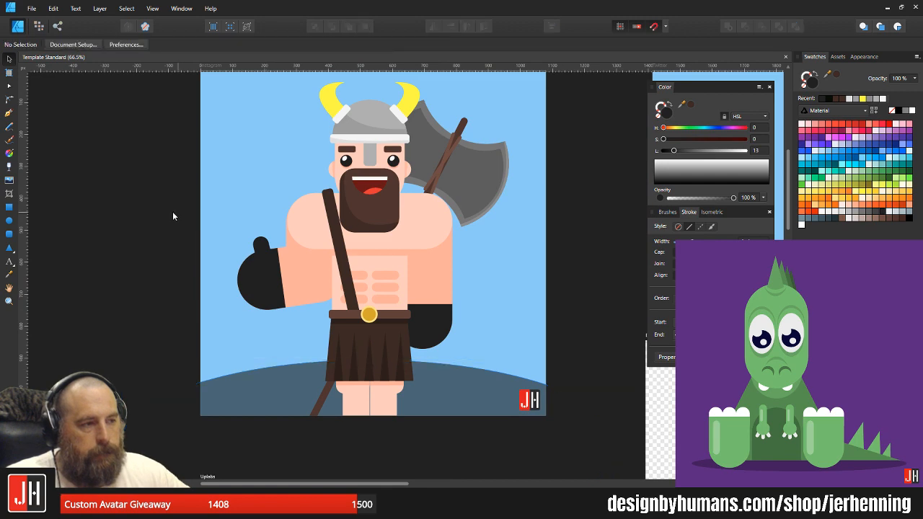
pyautogui.scroll(1, 129, 215)
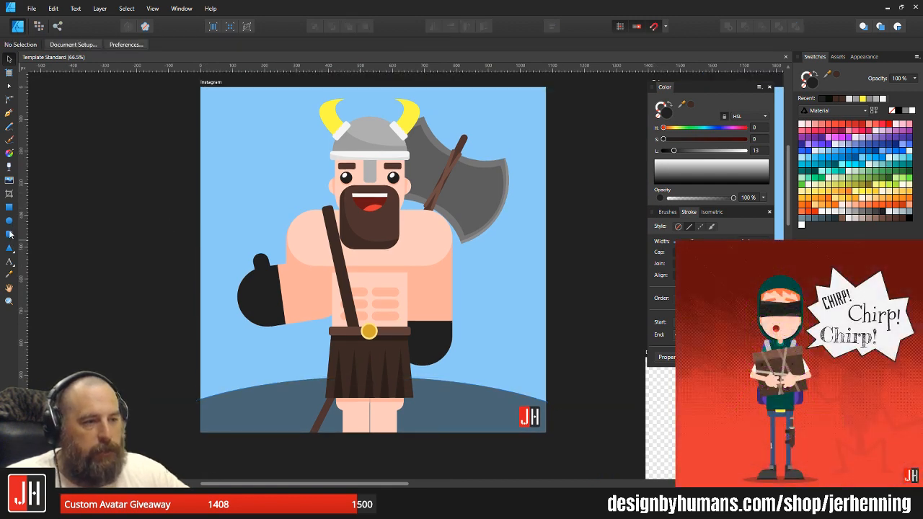
# - Draw a tall upright rectangle on the empty canvas beside the Instagram artboard and fill it red, HSL 348, 100, 55
pyautogui.click(9, 210)
pyautogui.moveTo(76, 195); pyautogui.dragTo(228, 213)
pyautogui.moveTo(200, 173); pyautogui.dragTo(270, 371)
pyautogui.moveTo(247, 260); pyautogui.dragTo(303, 266)
pyautogui.moveTo(330, 181); pyautogui.dragTo(258, 285)
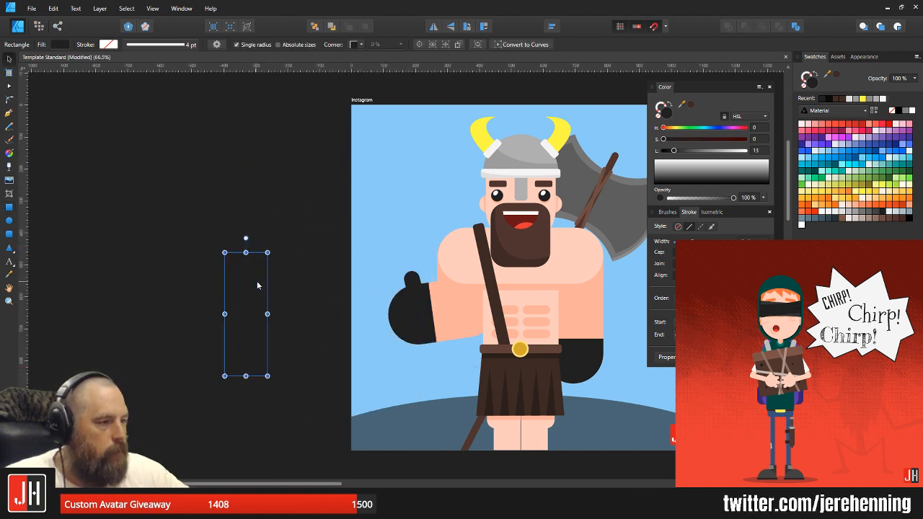
pyautogui.click(884, 127)
pyautogui.hotkey('ctrl', 'd')
pyautogui.scroll(2, 233, 299)
# - Duplicate the red rectangle as a second tower, and turn another copy sideways as the wall joining both towers at their base
pyautogui.moveTo(257, 282); pyautogui.dragTo(83, 279)
pyautogui.moveTo(239, 274); pyautogui.dragTo(452, 278)
pyautogui.moveTo(287, 264); pyautogui.dragTo(332, 264)
pyautogui.moveTo(336, 214); pyautogui.dragTo(382, 373)
pyautogui.click(456, 319)
pyautogui.click(315, 302)
pyautogui.click(404, 383)
pyautogui.click(292, 314)
pyautogui.moveTo(292, 313); pyautogui.dragTo(287, 307)
pyautogui.click(465, 302)
pyautogui.moveTo(465, 301); pyautogui.dragTo(454, 296)
pyautogui.click(356, 372)
pyautogui.moveTo(365, 381); pyautogui.dragTo(367, 381)
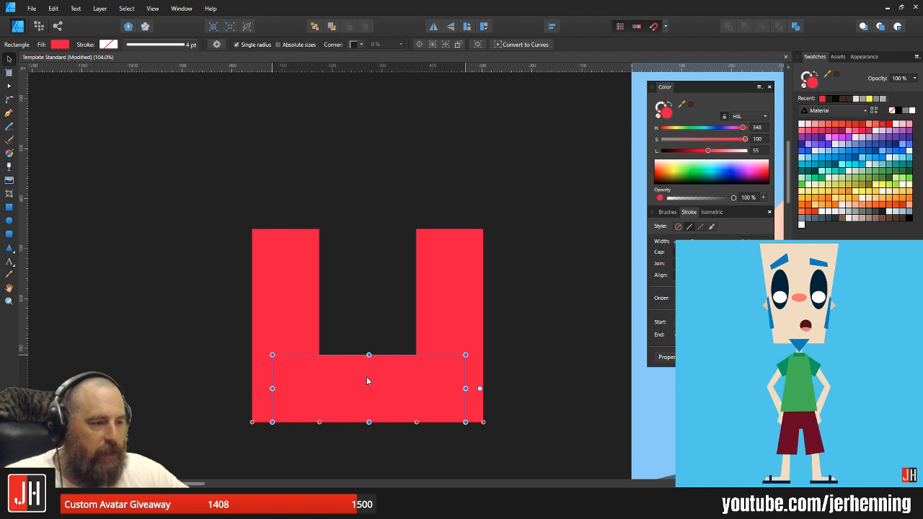
# - Select both towers and shorten them together from their upper edges
pyautogui.click(389, 215)
pyautogui.click(299, 264)
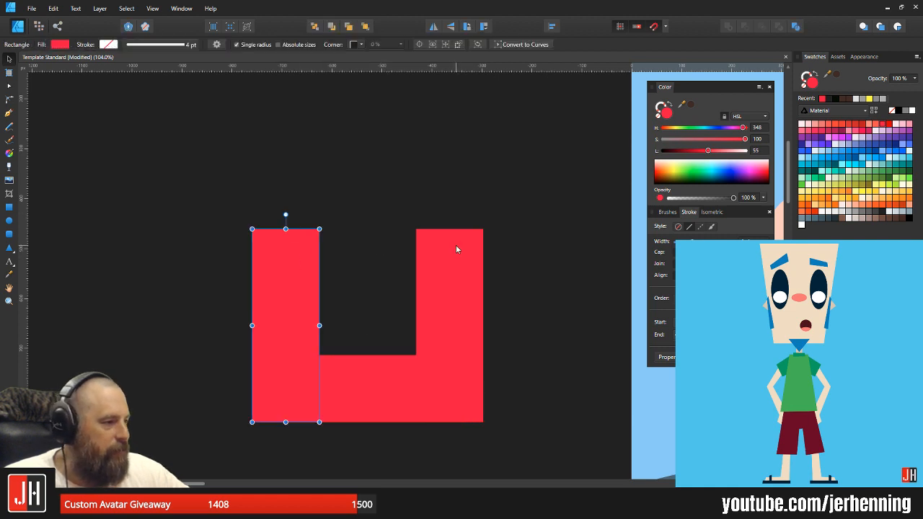
pyautogui.hotkey('ctrl', 'a')
pyautogui.moveTo(367, 229); pyautogui.dragTo(367, 268)
pyautogui.click(422, 232)
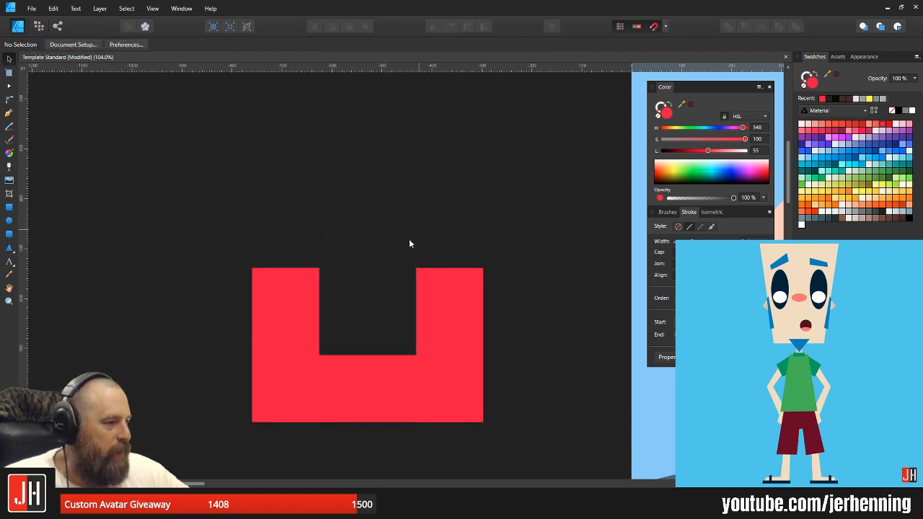
pyautogui.scroll(-4, 426, 256)
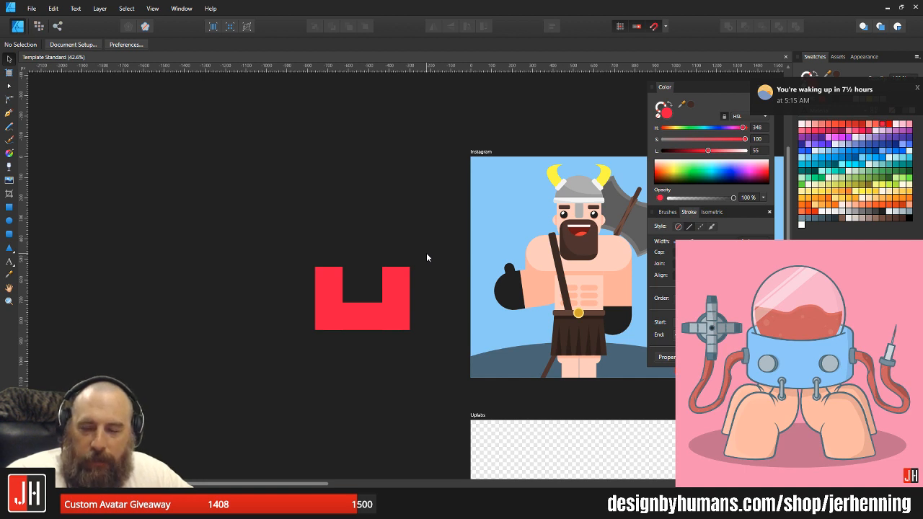
# - Draw a small rectangular battlement on the left tower's upper edge and duplicate it into a row of three evenly spaced blocks
pyautogui.moveTo(384, 273)
pyautogui.mouseDown()
pyautogui.moveTo(398, 254)
pyautogui.moveTo(392, 272)
pyautogui.mouseUp()
pyautogui.scroll(5, 373, 288)
pyautogui.click(391, 295)
pyautogui.hotkey('ctrl', 'd')
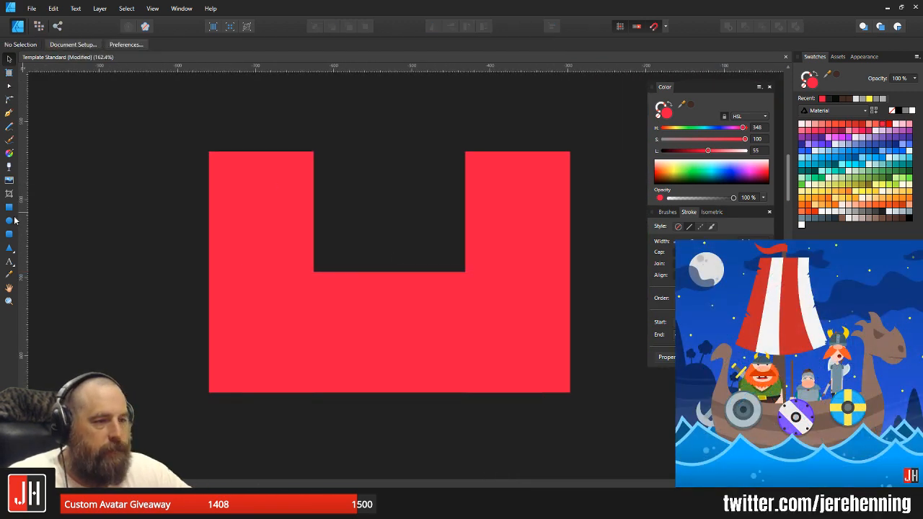
pyautogui.click(10, 207)
pyautogui.scroll(2, 197, 152)
pyautogui.moveTo(196, 149); pyautogui.dragTo(285, 174)
pyautogui.press('v')
pyautogui.click(215, 166)
pyautogui.keyDown('shift'); pyautogui.click(279, 163); pyautogui.keyUp('shift')
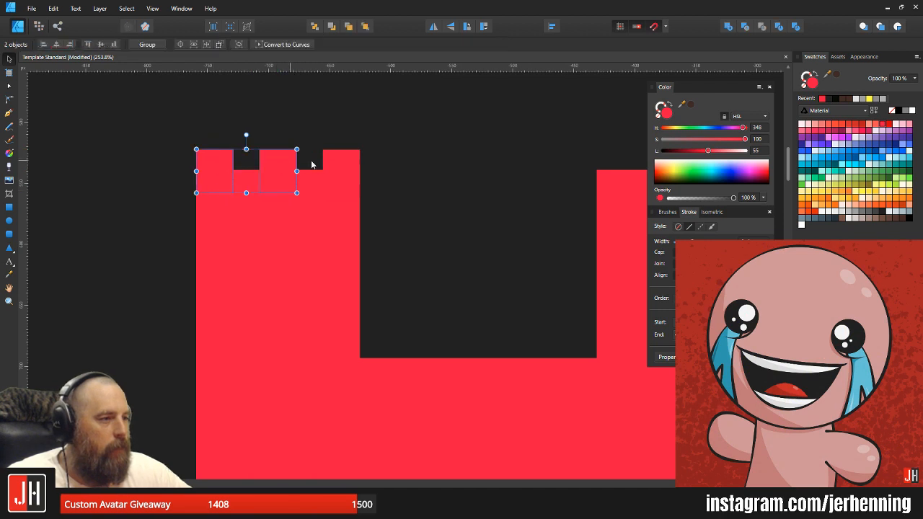
# - Copy the row of three battlements onto the right tower and onto the middle wall between the towers
pyautogui.moveTo(361, 167); pyautogui.dragTo(630, 176)
pyautogui.scroll(-4, 539, 195)
pyautogui.click(519, 189)
pyautogui.keyDown('shift'); pyautogui.click(549, 189); pyautogui.keyUp('shift')
pyautogui.moveTo(552, 194); pyautogui.dragTo(448, 279)
pyautogui.scroll(6, 448, 292)
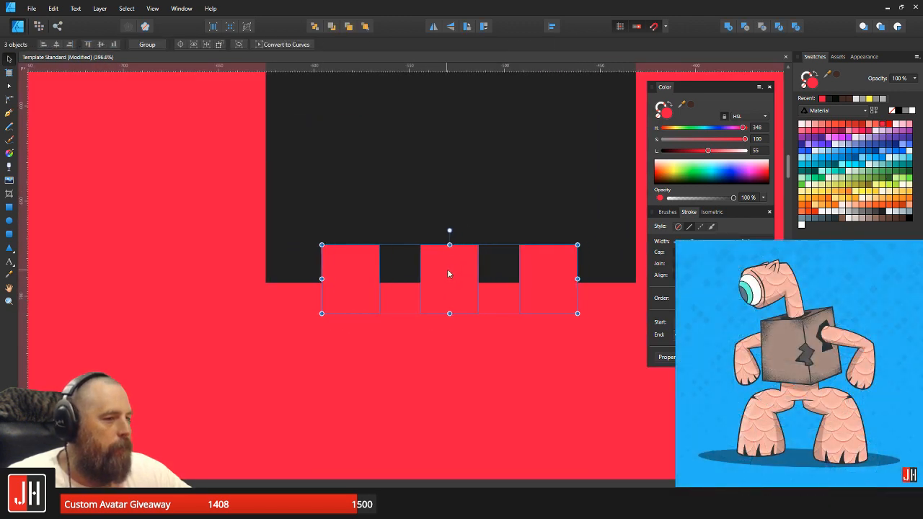
pyautogui.scroll(-4, 443, 279)
# - Fine-tune the position of the three battlements on the upper edge of the middle wall
pyautogui.click(450, 316)
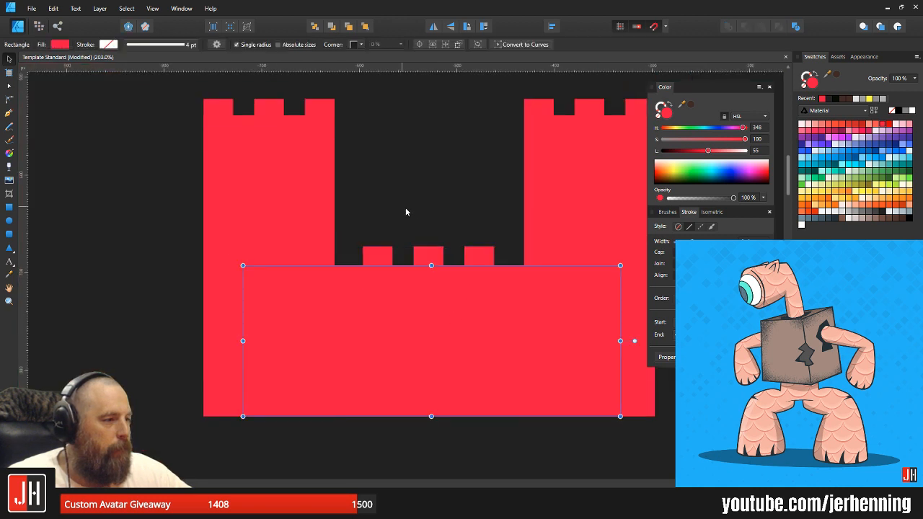
pyautogui.click(358, 211)
pyautogui.moveTo(346, 218); pyautogui.dragTo(511, 293)
pyautogui.scroll(2, 472, 259)
pyautogui.moveTo(473, 261); pyautogui.dragTo(477, 261)
pyautogui.click(451, 196)
pyautogui.scroll(-2, 462, 214)
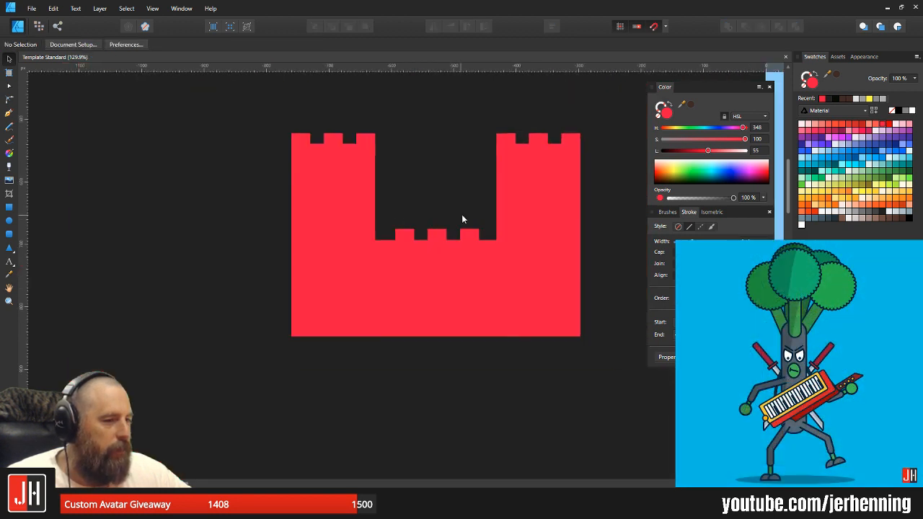
pyautogui.moveTo(430, 241); pyautogui.dragTo(407, 233)
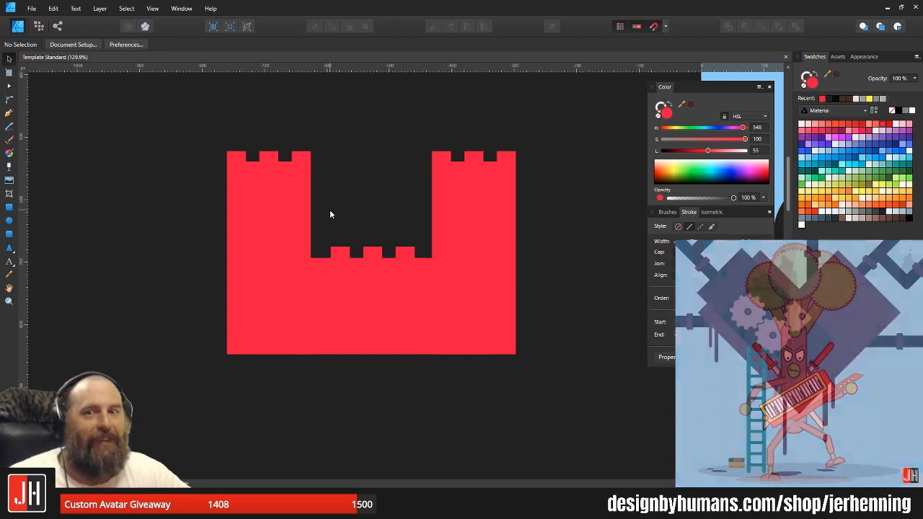
# - Lower the middle battlement slightly on the left tower, the right tower and the middle wall
pyautogui.moveTo(383, 173); pyautogui.dragTo(372, 197)
pyautogui.scroll(7, 249, 176)
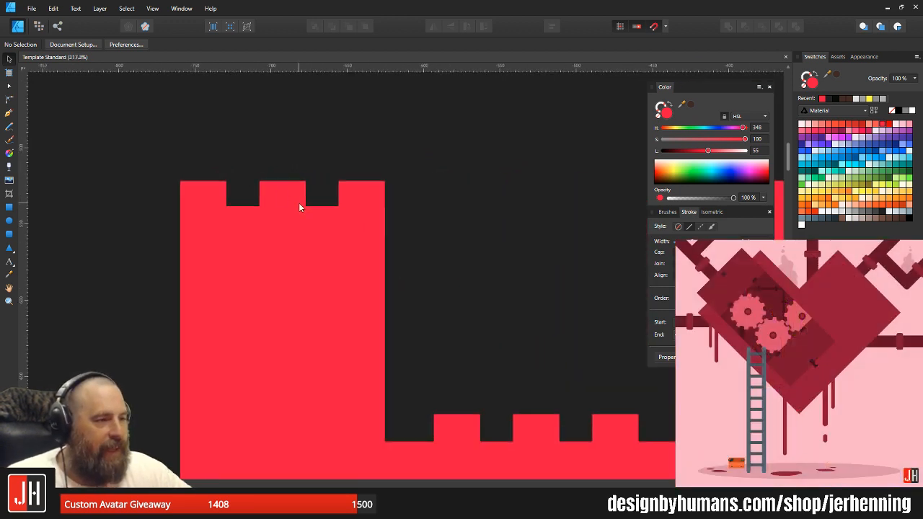
pyautogui.click(287, 184)
pyautogui.moveTo(288, 180); pyautogui.dragTo(286, 188)
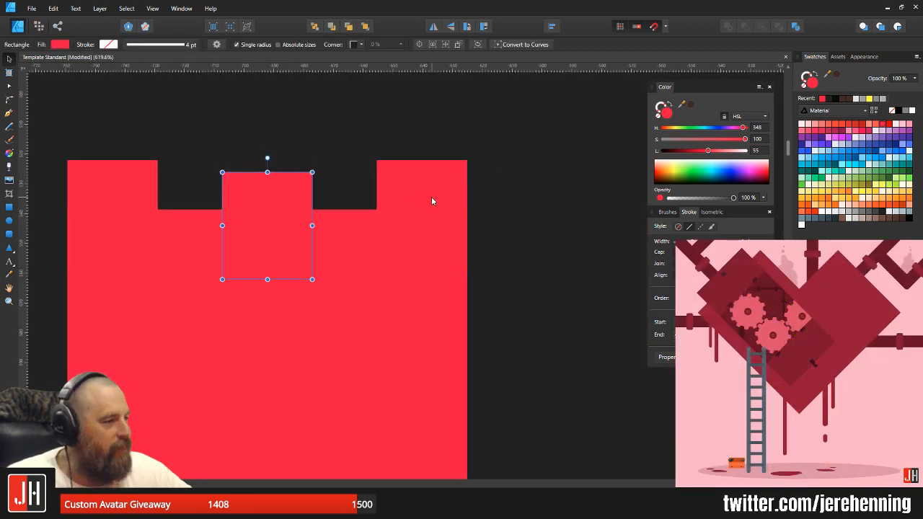
pyautogui.scroll(-5, 433, 197)
pyautogui.scroll(4, 387, 189)
pyautogui.moveTo(393, 185); pyautogui.dragTo(393, 194)
pyautogui.click(396, 144)
pyautogui.scroll(-6, 386, 222)
pyautogui.scroll(5, 386, 228)
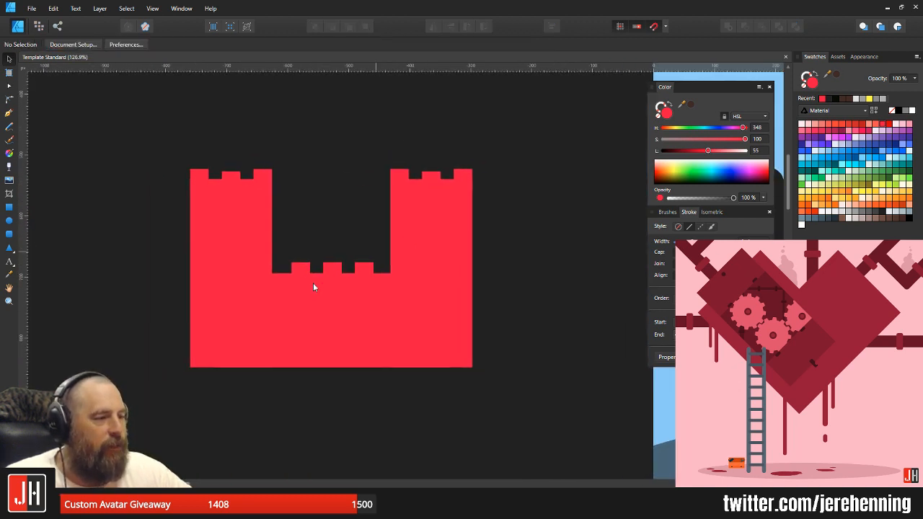
pyautogui.click(384, 246)
pyautogui.click(414, 184)
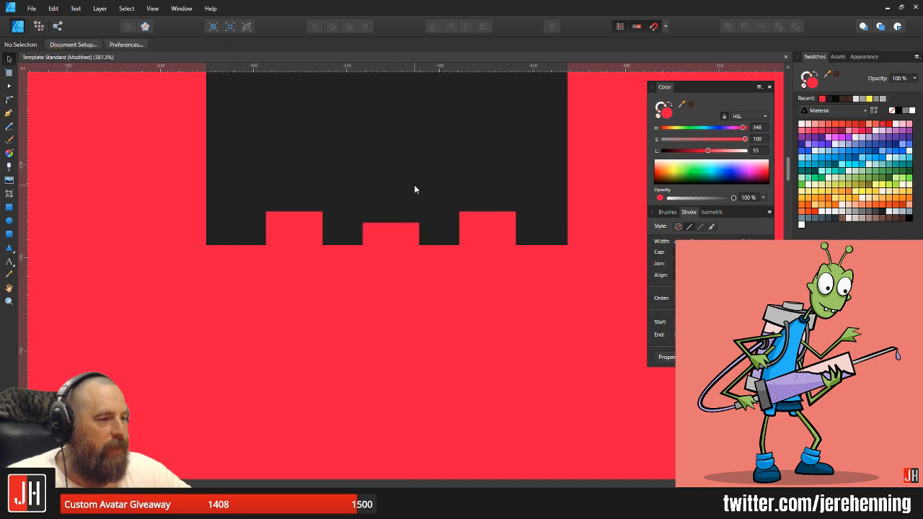
pyautogui.scroll(-5, 377, 212)
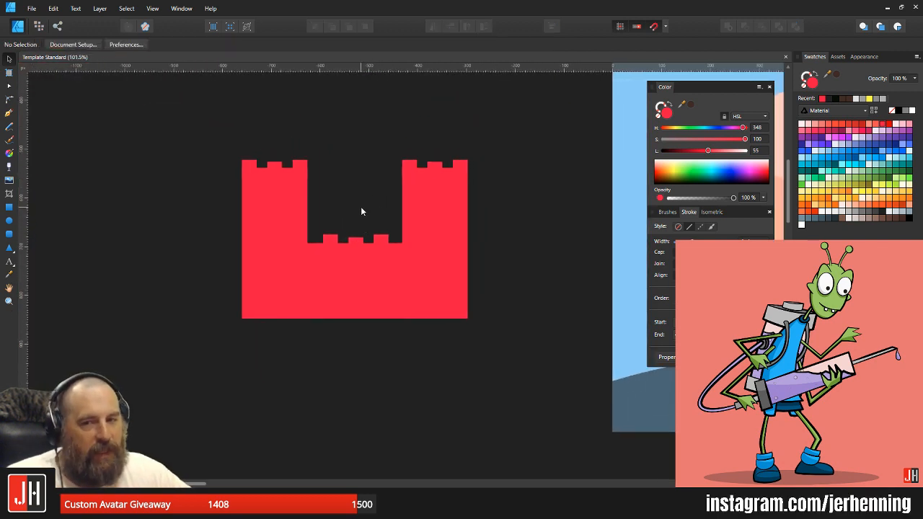
# - Create an arch shape beside the castle by fully rounding a rectangle's corners and subtracting another rectangle from its lower half
pyautogui.scroll(3, 351, 280)
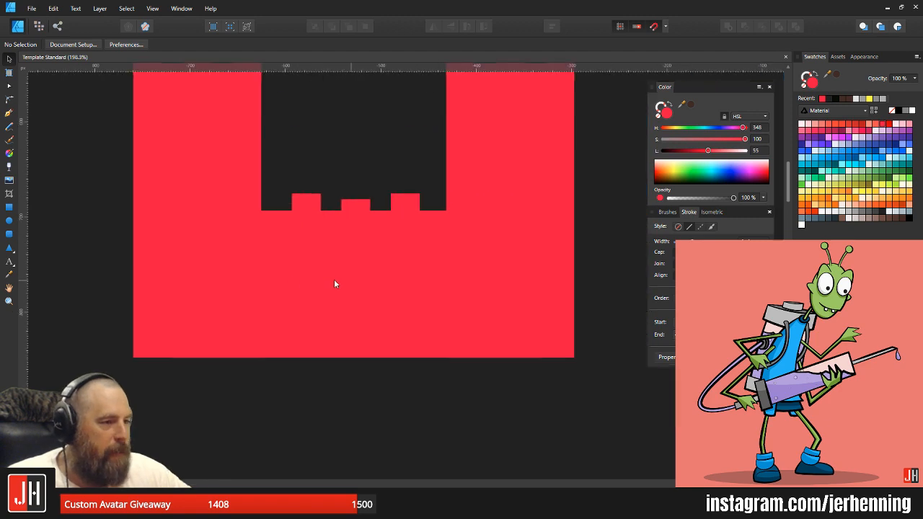
pyautogui.click(9, 234)
pyautogui.hscroll(-3, 82, 195)
pyautogui.moveTo(86, 191); pyautogui.dragTo(190, 435)
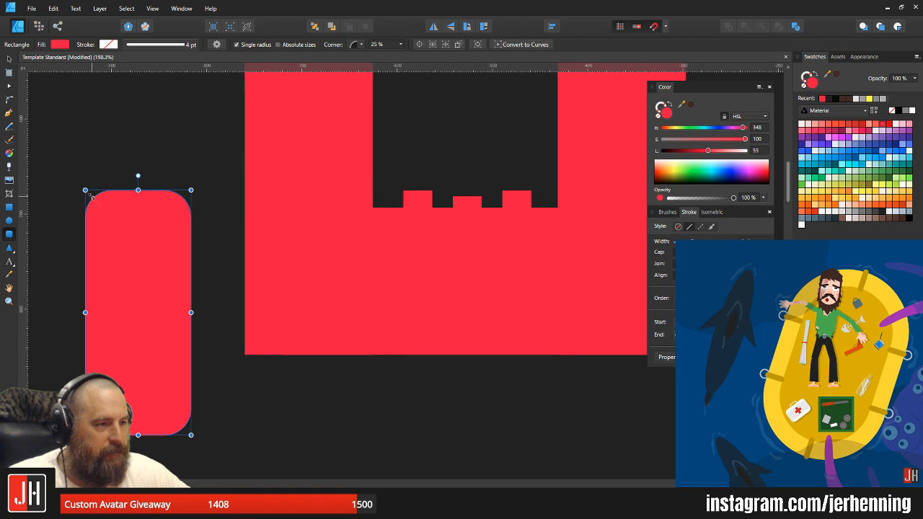
pyautogui.moveTo(92, 196); pyautogui.dragTo(181, 286)
pyautogui.moveTo(193, 194); pyautogui.dragTo(180, 190)
pyautogui.moveTo(74, 312); pyautogui.dragTo(262, 489)
pyautogui.press('v')
pyautogui.keyDown('shift'); pyautogui.click(131, 267); pyautogui.keyUp('shift')
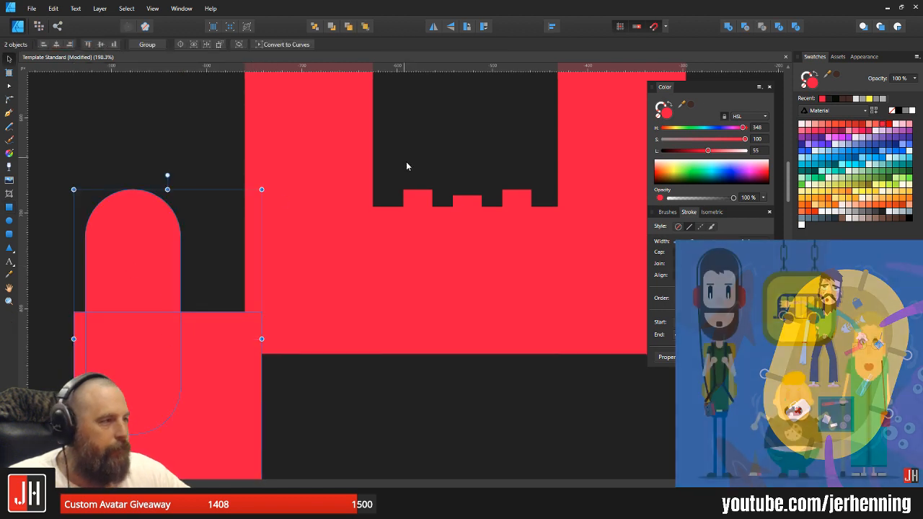
pyautogui.click(747, 27)
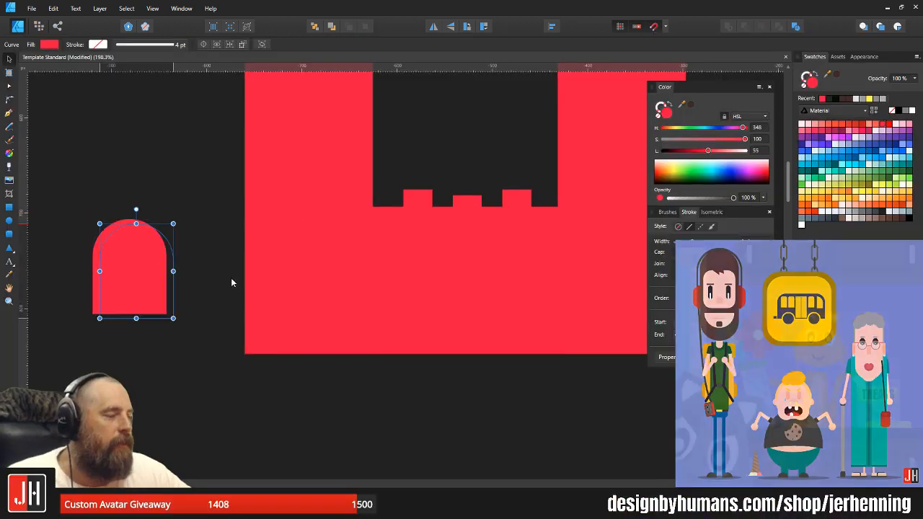
# - Place the arch in the middle of the castle wall near its base and scale it down to doorway size
pyautogui.moveTo(134, 274); pyautogui.dragTo(473, 293)
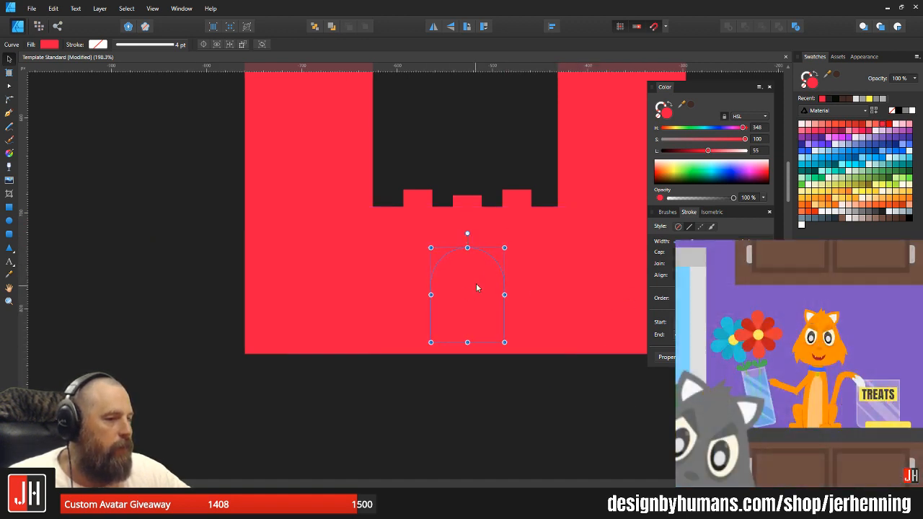
pyautogui.moveTo(505, 249); pyautogui.dragTo(484, 283)
pyautogui.click(515, 423)
pyautogui.moveTo(513, 422); pyautogui.dragTo(502, 420)
pyautogui.moveTo(457, 292); pyautogui.dragTo(458, 292)
pyautogui.keyDown('shift'); pyautogui.click(524, 271); pyautogui.keyUp('shift')
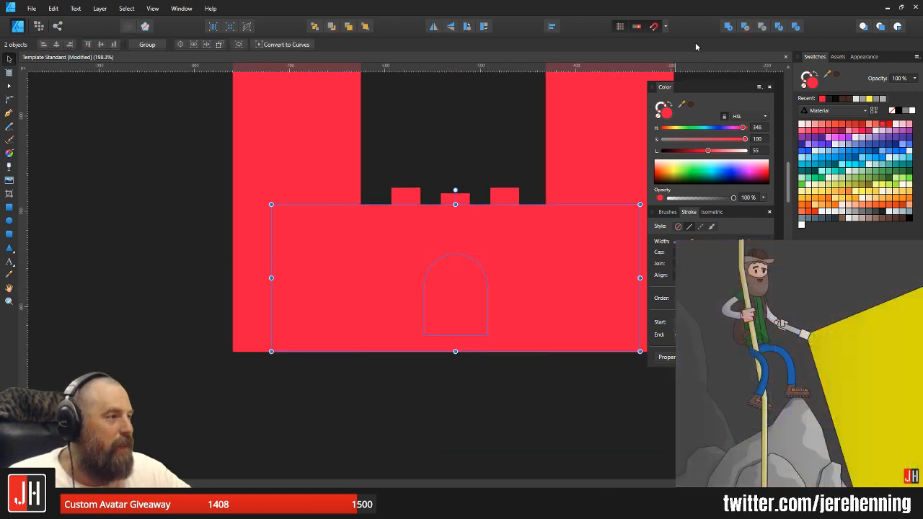
# - Try cutting the doorway out of the middle wall by subtracting the arch from it
pyautogui.click(747, 28)
pyautogui.click(536, 393)
pyautogui.scroll(-4, 537, 393)
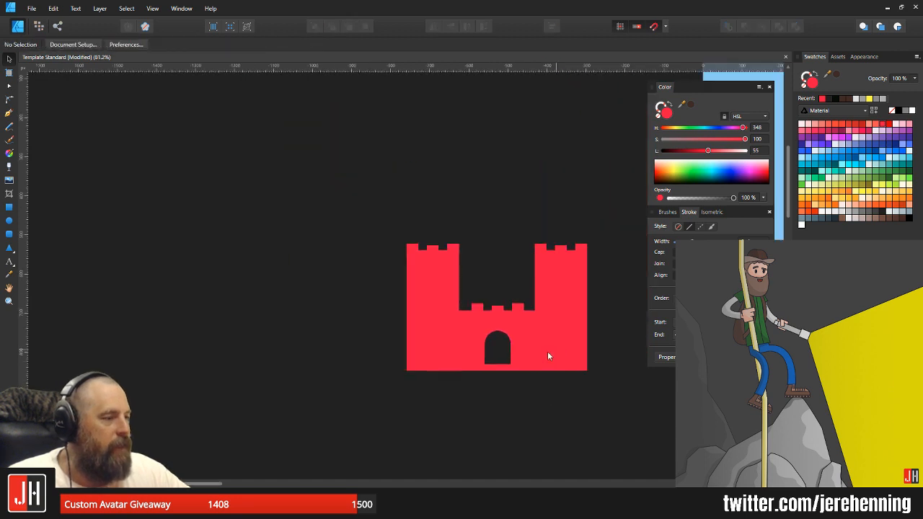
pyautogui.moveTo(525, 349); pyautogui.dragTo(424, 350)
pyautogui.scroll(3, 424, 352)
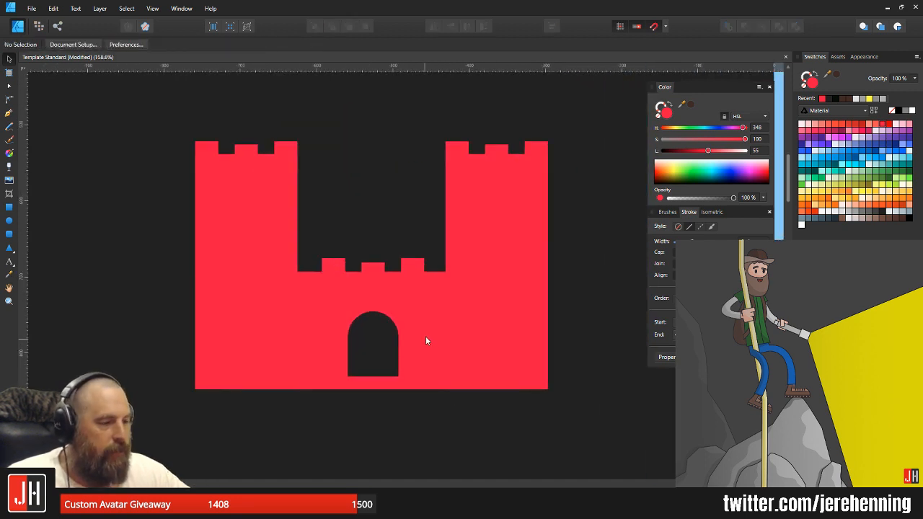
# - Undo the doorway cut-out and fill the separate arch with purple, HSL 262, 52, 47
pyautogui.click(424, 339)
pyautogui.click(390, 420)
pyautogui.moveTo(379, 349); pyautogui.dragTo(293, 320)
pyautogui.click(889, 138)
pyautogui.click(391, 433)
pyautogui.click(376, 354)
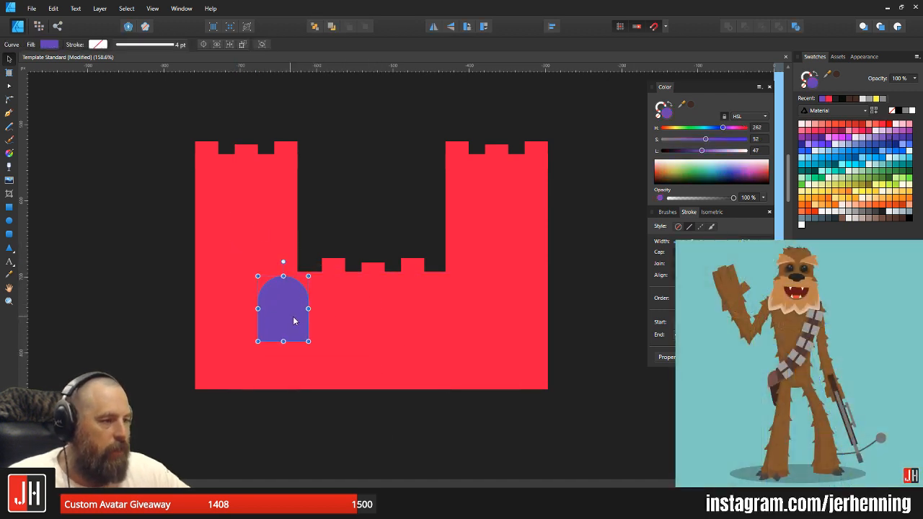
# - Duplicate the purple doorway arch, scale the copy down and place it on the left tower as a window
pyautogui.moveTo(369, 355); pyautogui.dragTo(265, 355)
pyautogui.scroll(4, 282, 342)
pyautogui.moveTo(310, 283); pyautogui.dragTo(252, 362)
pyautogui.moveTo(230, 393); pyautogui.dragTo(203, 235)
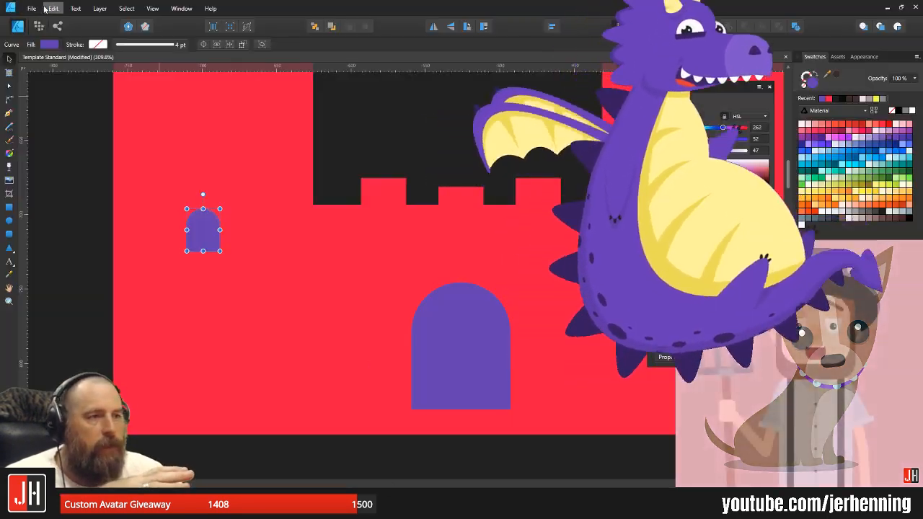
# - Open the Dragon document from the completed vector artwork folders and bring the dragon's head and wing into view
pyautogui.click(31, 8)
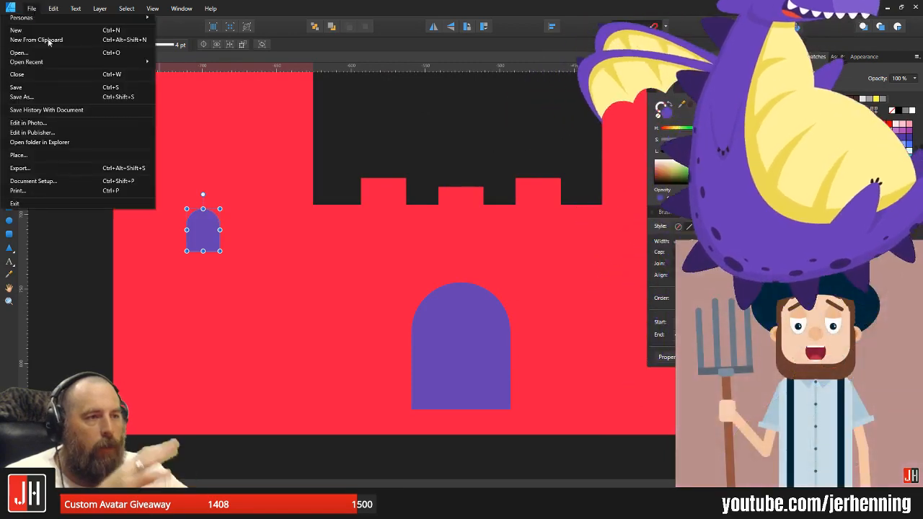
pyautogui.click(50, 53)
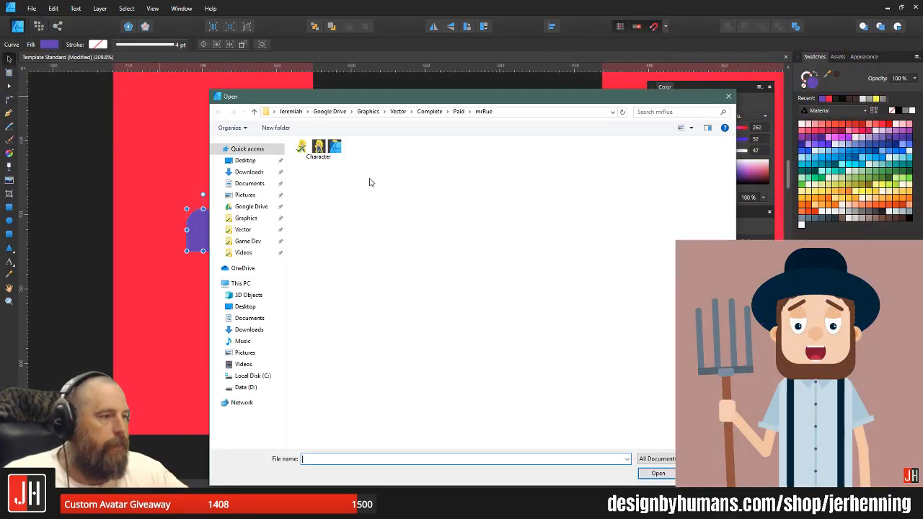
pyautogui.click(431, 112)
pyautogui.doubleClick(430, 166)
pyautogui.click(375, 246)
pyautogui.write('dr')
pyautogui.doubleClick(314, 162)
pyautogui.scroll(5, 438, 149)
pyautogui.moveTo(379, 217); pyautogui.dragTo(406, 240)
pyautogui.scroll(3, 264, 220)
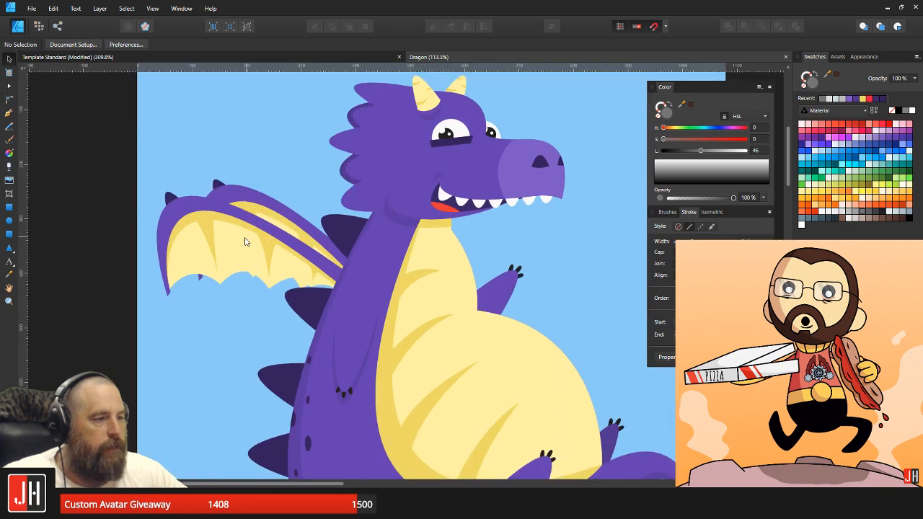
# - Examine the dragon's wing artwork, including its mesh rig in the Dragon Flying scene in OpenToonz
pyautogui.click(250, 239)
pyautogui.scroll(-4, 269, 233)
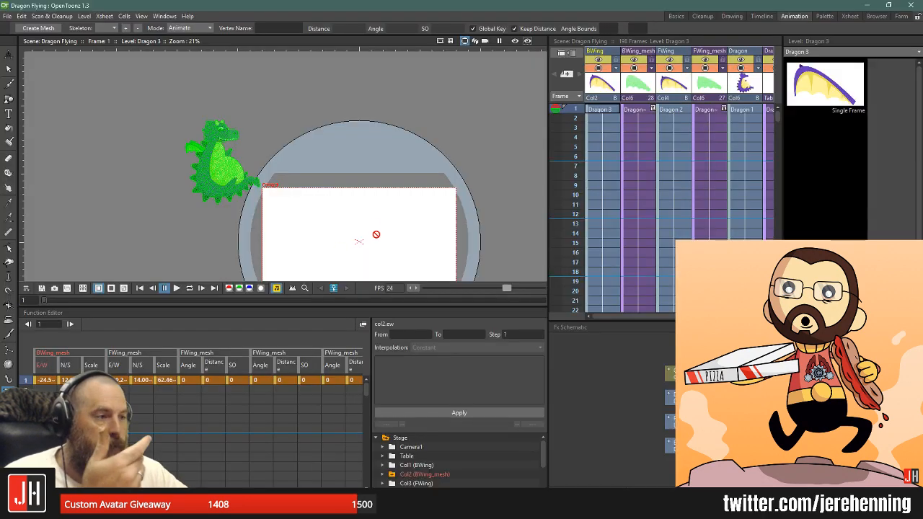
pyautogui.moveTo(339, 161); pyautogui.dragTo(362, 207)
pyautogui.scroll(-4, 327, 173)
pyautogui.scroll(6, 333, 182)
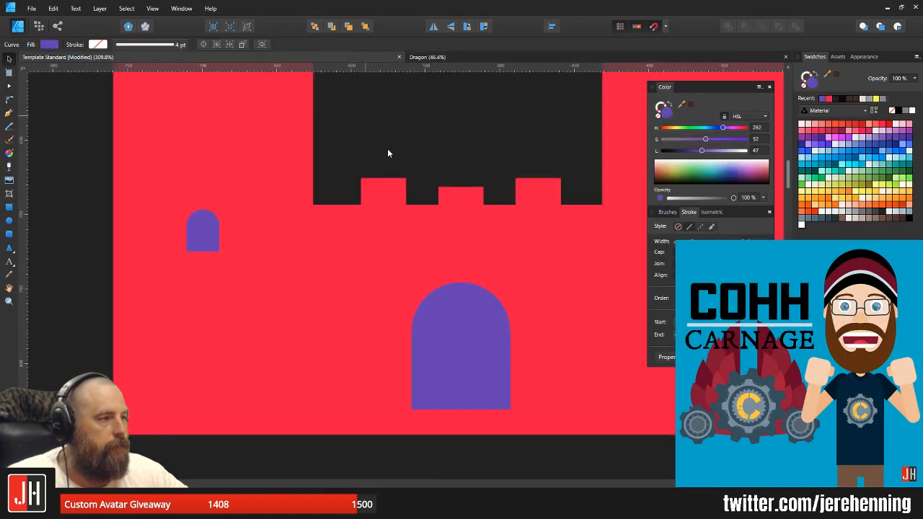
# - Duplicate the left tower's arched window twice straight up the tower, making a column of three windows
pyautogui.scroll(-2, 416, 205)
pyautogui.click(281, 218)
pyautogui.moveTo(294, 224); pyautogui.dragTo(316, 260)
pyautogui.scroll(2, 306, 274)
pyautogui.click(333, 237)
pyautogui.click(316, 262)
pyautogui.moveTo(352, 233); pyautogui.dragTo(351, 315)
pyautogui.moveTo(312, 343); pyautogui.dragTo(312, 250)
pyautogui.hotkey('ctrl', 'j')
# - Select the left tower's three windows and space them evenly along the tower's height
pyautogui.keyDown('shift'); pyautogui.click(312, 251); pyautogui.keyUp('shift')
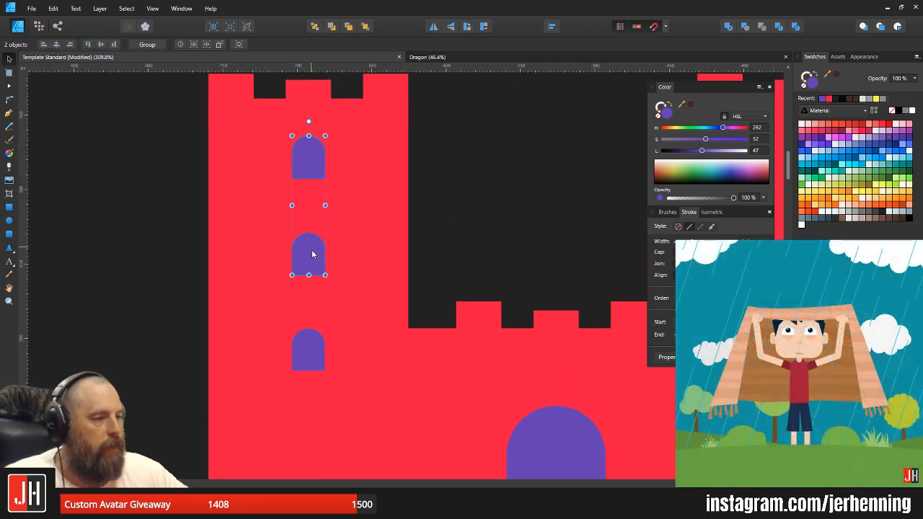
pyautogui.click(553, 28)
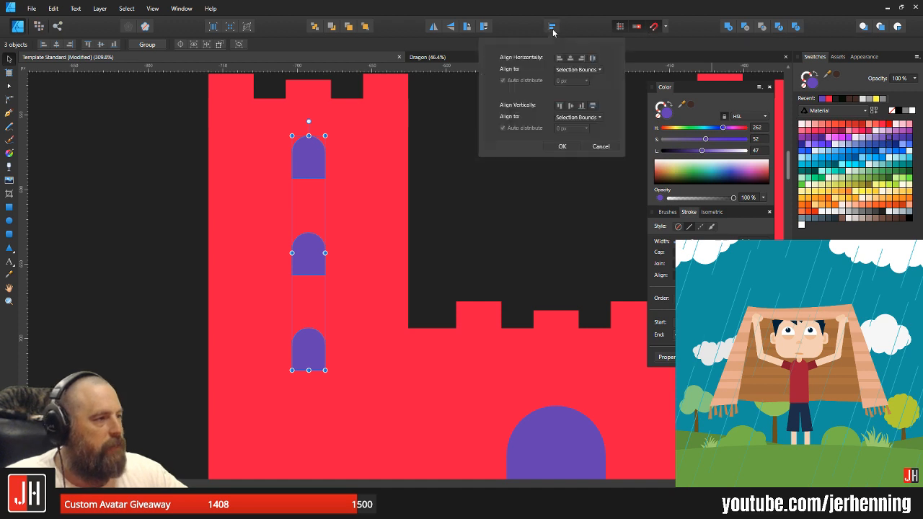
pyautogui.click(560, 148)
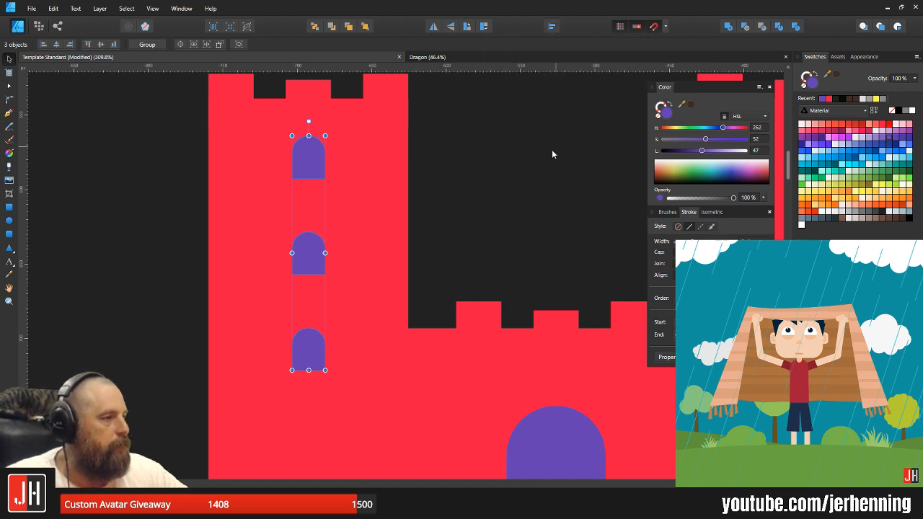
pyautogui.click(364, 189)
pyautogui.click(306, 163)
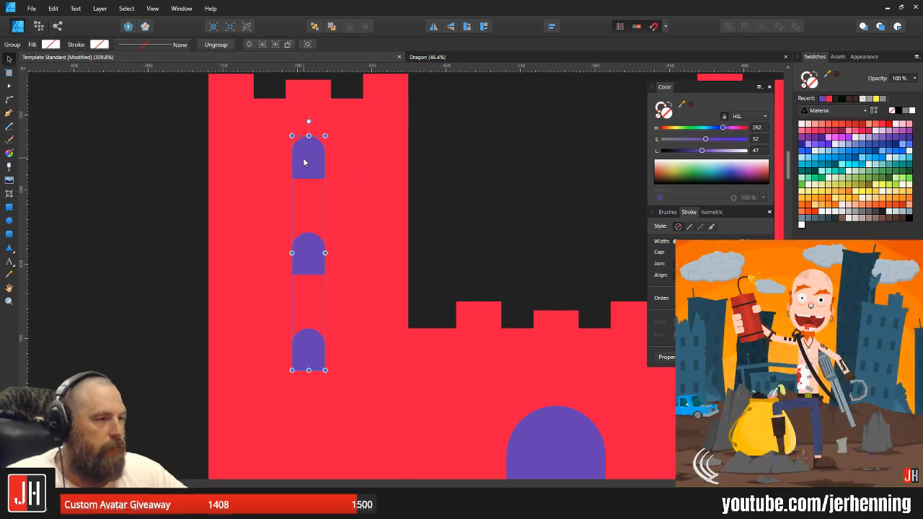
pyautogui.click(476, 165)
# - Copy the left tower's three windows straight across to the matching place on the right tower
pyautogui.click(311, 168)
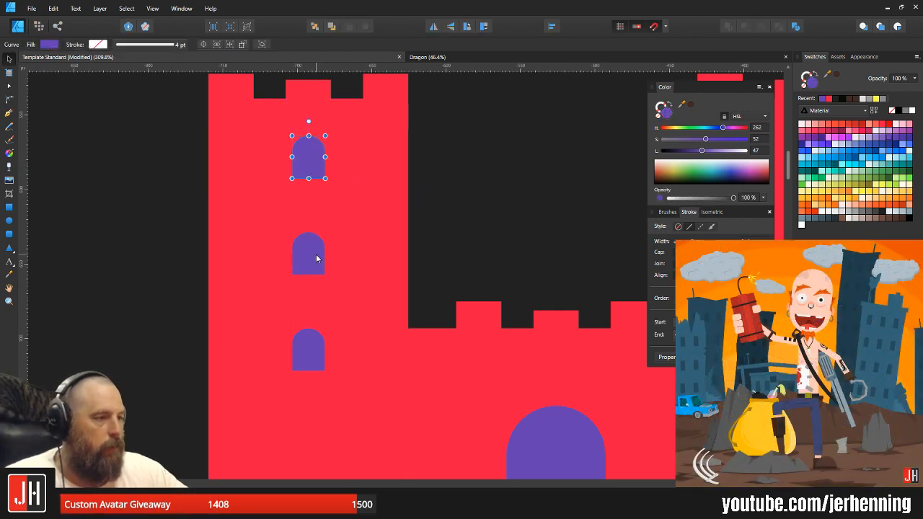
pyautogui.keyDown('shift'); pyautogui.click(316, 254); pyautogui.keyUp('shift')
pyautogui.keyDown('shift'); pyautogui.click(301, 355); pyautogui.keyUp('shift')
pyautogui.keyDown('shift'); pyautogui.click(350, 281); pyautogui.keyUp('shift')
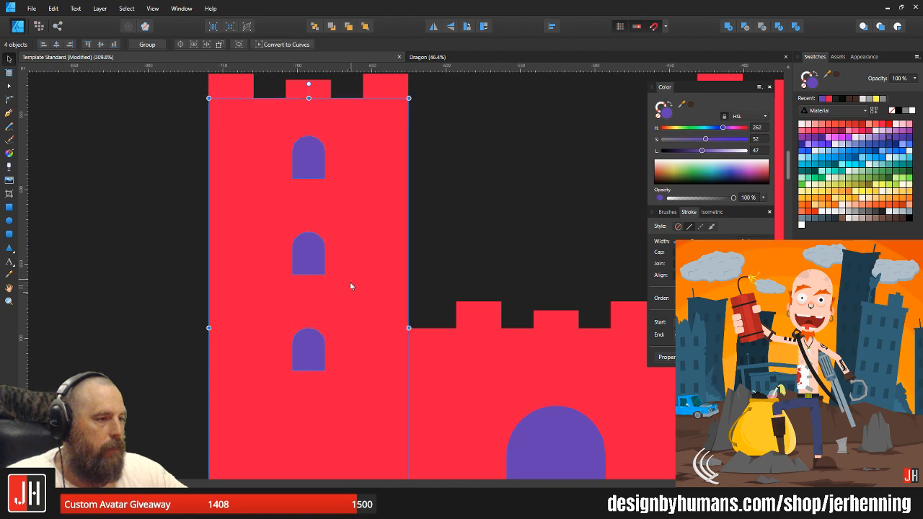
pyautogui.click(312, 165)
pyautogui.keyDown('shift'); pyautogui.click(310, 249); pyautogui.keyUp('shift')
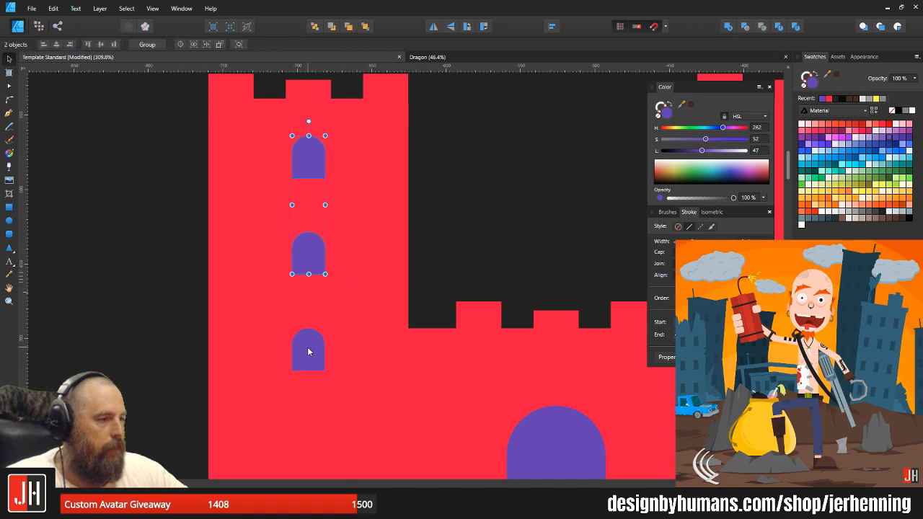
pyautogui.keyDown('shift'); pyautogui.click(318, 346); pyautogui.keyUp('shift')
pyautogui.scroll(-2, 345, 297)
pyautogui.moveTo(291, 219); pyautogui.dragTo(607, 219)
pyautogui.scroll(2, 469, 227)
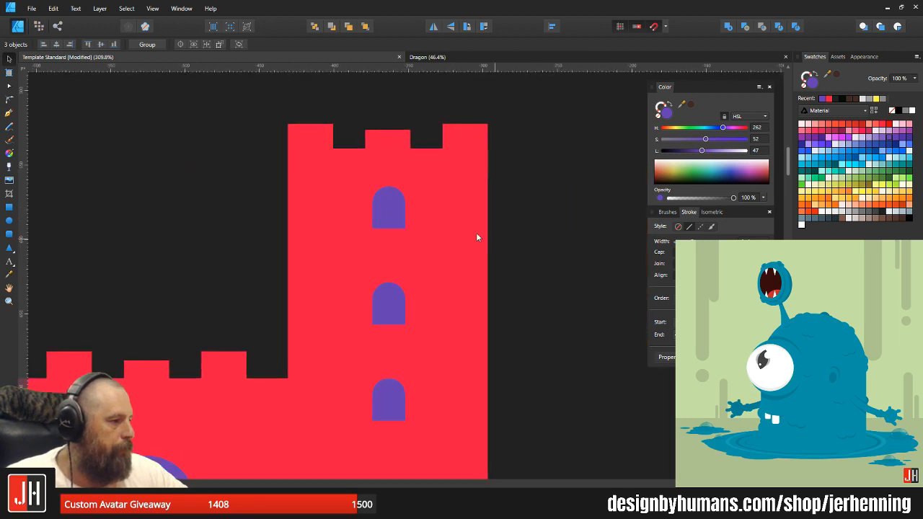
# - Nudge the three copied windows into place and subtract them from the right tower to cut see-through openings
pyautogui.click(429, 210)
pyautogui.click(388, 209)
pyautogui.keyDown('shift'); pyautogui.click(388, 304); pyautogui.keyUp('shift')
pyautogui.keyDown('shift'); pyautogui.click(388, 400); pyautogui.keyUp('shift')
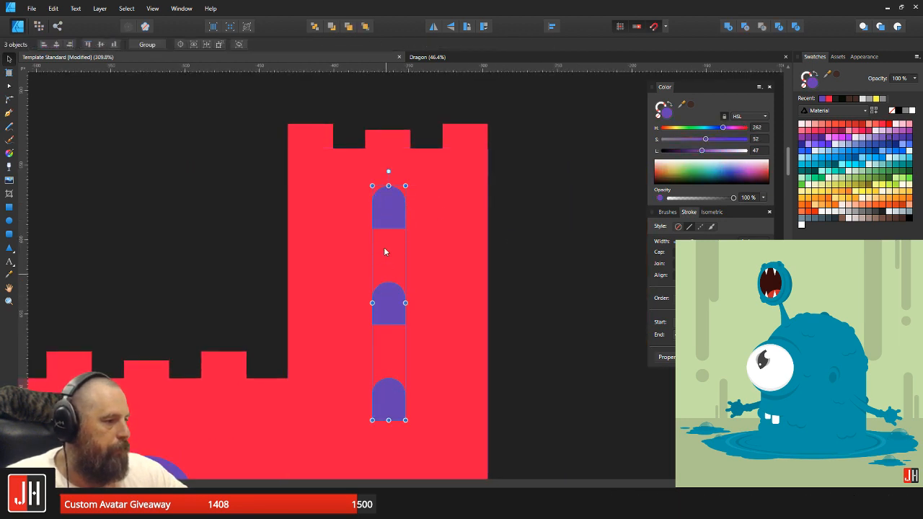
pyautogui.moveTo(381, 220); pyautogui.dragTo(390, 221)
pyautogui.keyDown('shift'); pyautogui.click(444, 227); pyautogui.keyUp('shift')
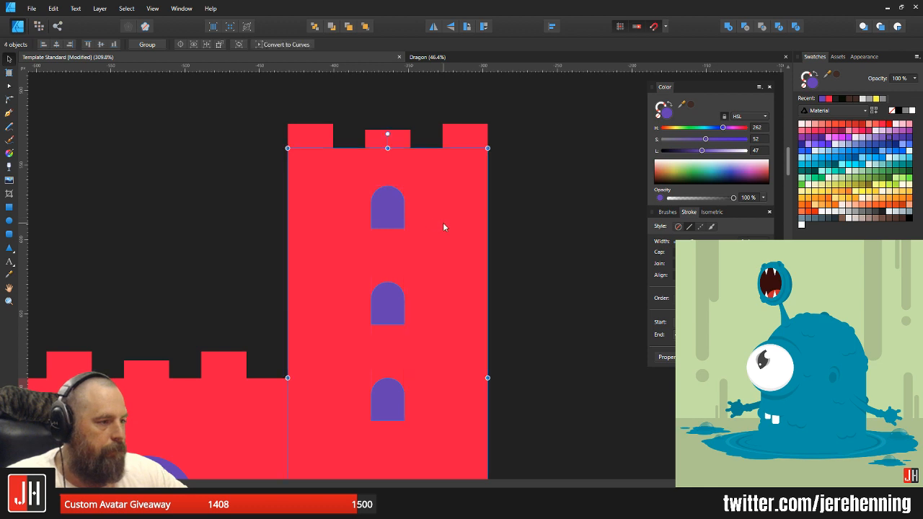
pyautogui.click(745, 26)
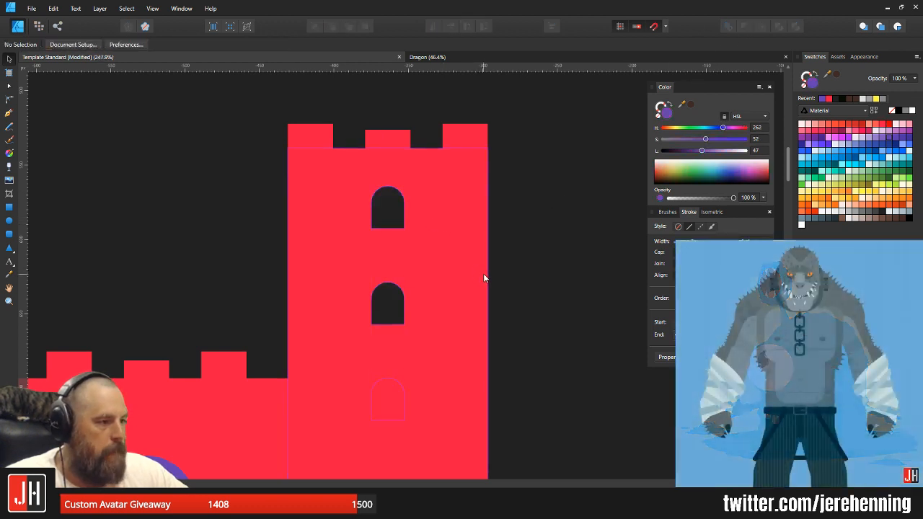
pyautogui.click(518, 250)
# - Narrow the castle's middle wall so it no longer sits behind the towers' lowest windows
pyautogui.scroll(-3, 518, 249)
pyautogui.click(375, 321)
pyautogui.moveTo(475, 352); pyautogui.dragTo(421, 352)
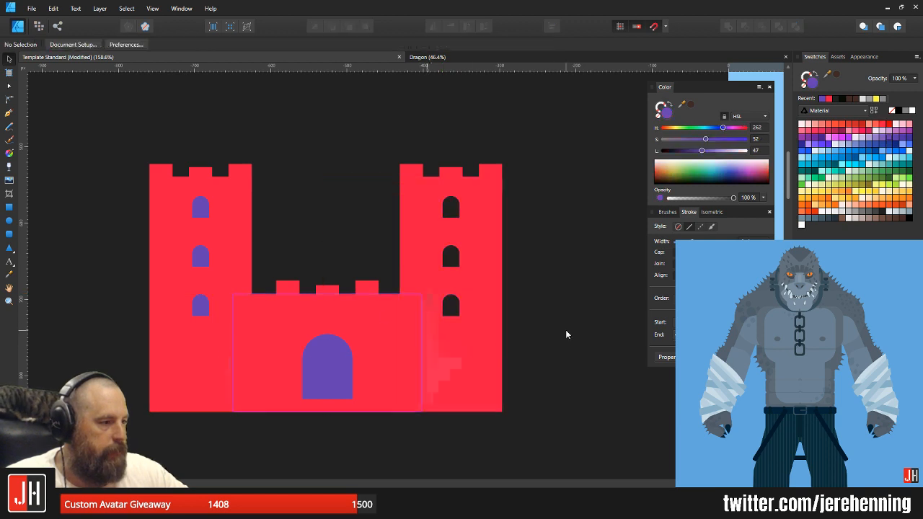
# - Subtract the three purple windows from the left tower to cut see-through openings
pyautogui.scroll(3, 218, 311)
pyautogui.click(189, 296)
pyautogui.keyDown('shift'); pyautogui.click(189, 206); pyautogui.keyUp('shift')
pyautogui.keyDown('shift'); pyautogui.click(193, 113); pyautogui.keyUp('shift')
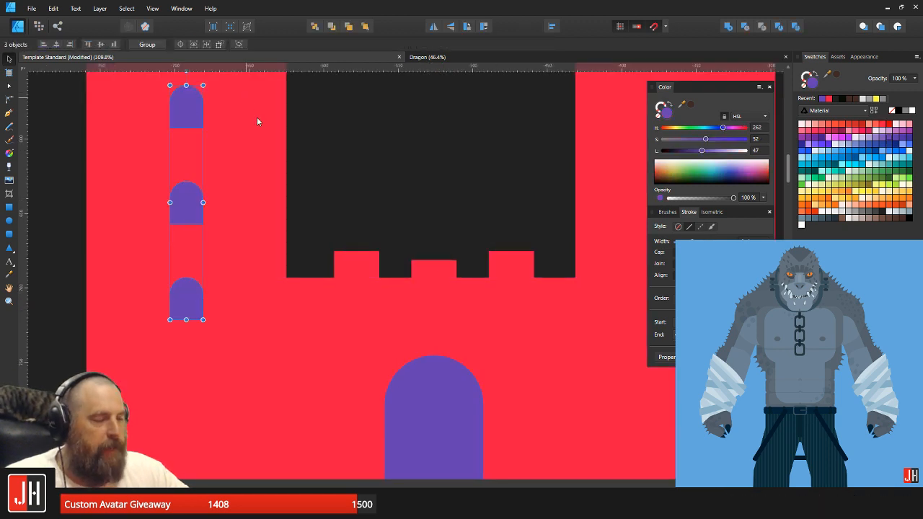
pyautogui.moveTo(247, 100); pyautogui.dragTo(358, 215)
pyautogui.keyDown('shift'); pyautogui.click(359, 214); pyautogui.keyUp('shift')
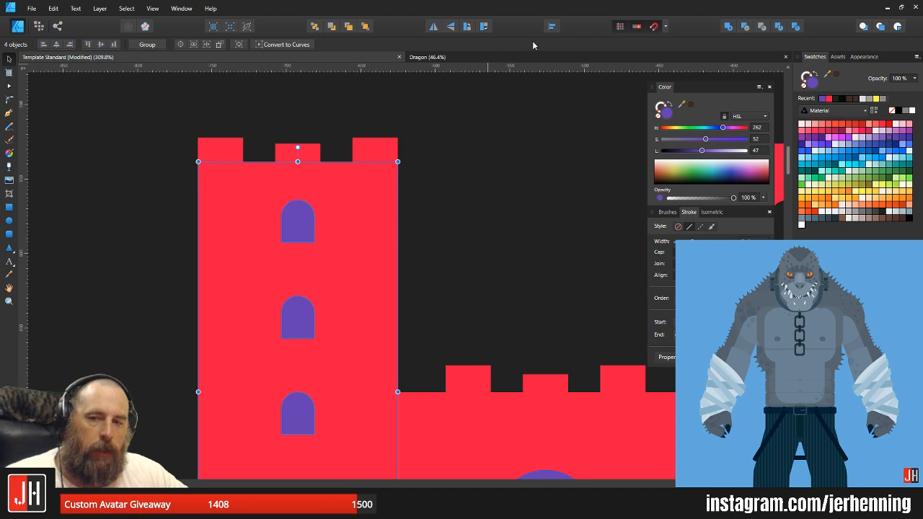
pyautogui.click(746, 27)
# - Subtract the purple doorway arch from the castle's middle wall
pyautogui.scroll(-5, 476, 265)
pyautogui.click(449, 357)
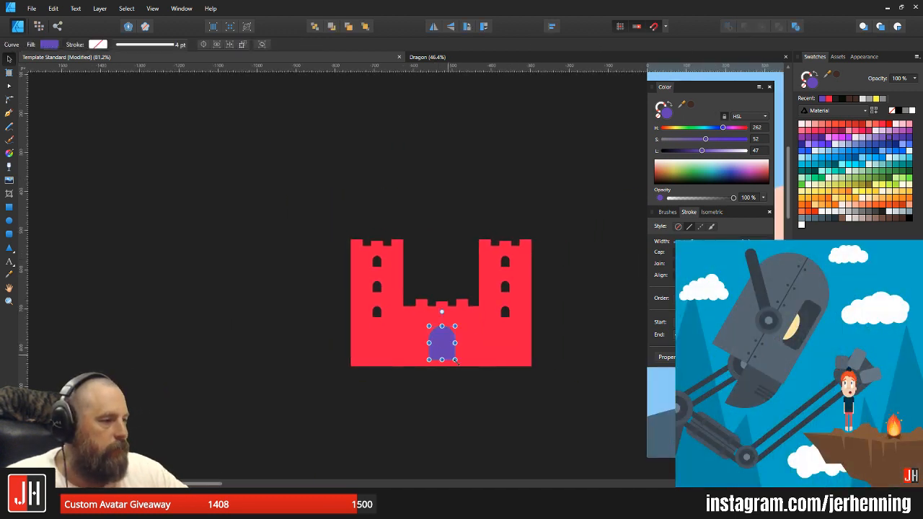
pyautogui.scroll(5, 451, 358)
pyautogui.keyDown('shift'); pyautogui.click(481, 321); pyautogui.keyUp('shift')
pyautogui.click(744, 27)
pyautogui.scroll(-6, 376, 224)
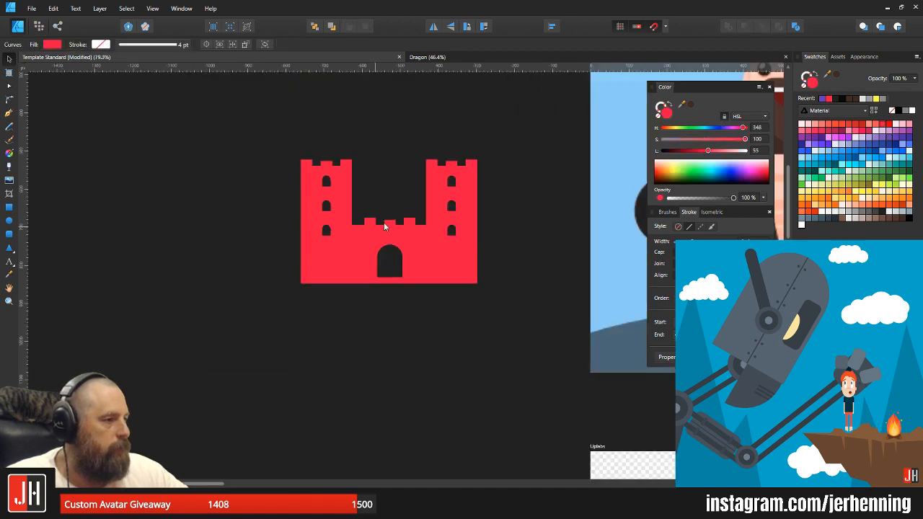
# - Merge all the castle parts into a single shape and move it onto the Instagram artboard beside the Viking
pyautogui.moveTo(270, 136); pyautogui.dragTo(376, 309)
pyautogui.click(730, 27)
pyautogui.scroll(4, 435, 203)
# - Draw a helper circle in the sky beside the Viking's head and fill it with the hill's displayed grey-blue
pyautogui.click(10, 221)
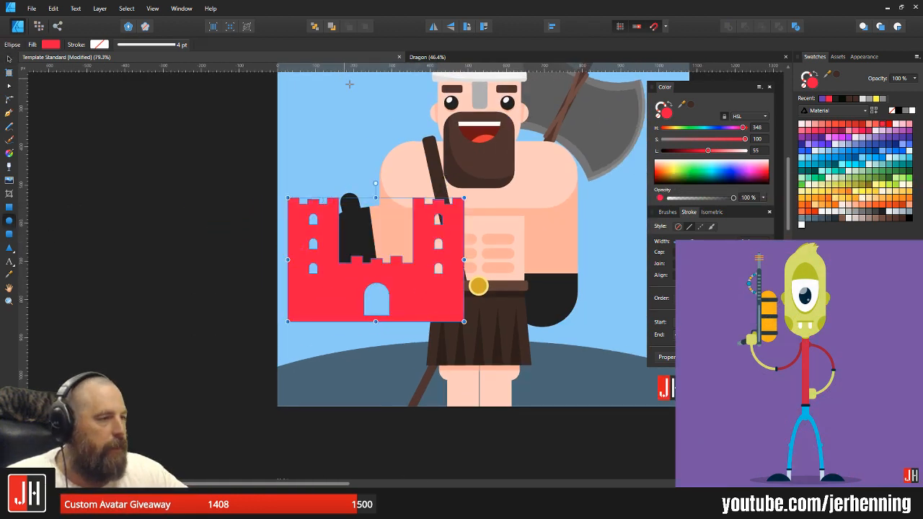
pyautogui.moveTo(345, 79); pyautogui.dragTo(414, 149)
pyautogui.press('i')
pyautogui.click(384, 360)
# - Set the hill to full opacity and fill it with the helper circle's grey-blue, HSL 206, 21, 38
pyautogui.press('v')
pyautogui.click(391, 371)
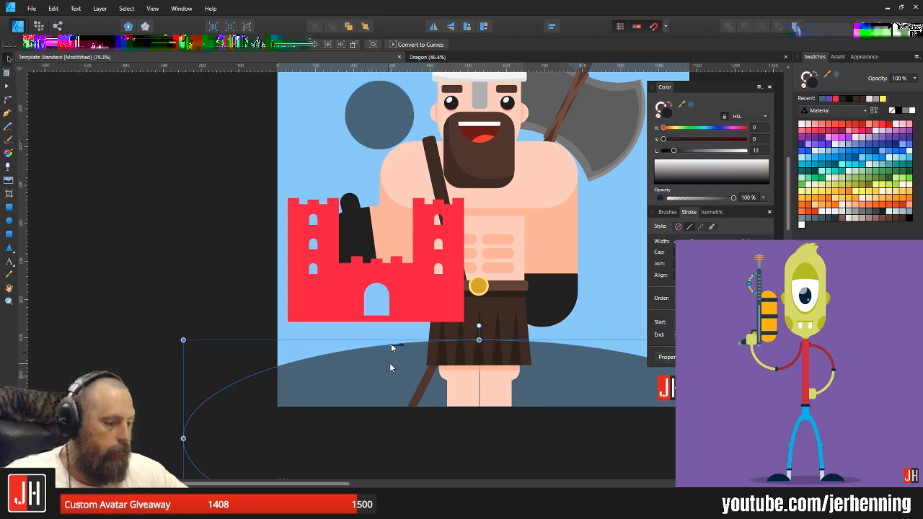
pyautogui.press('0')
pyautogui.press('i')
pyautogui.click(382, 119)
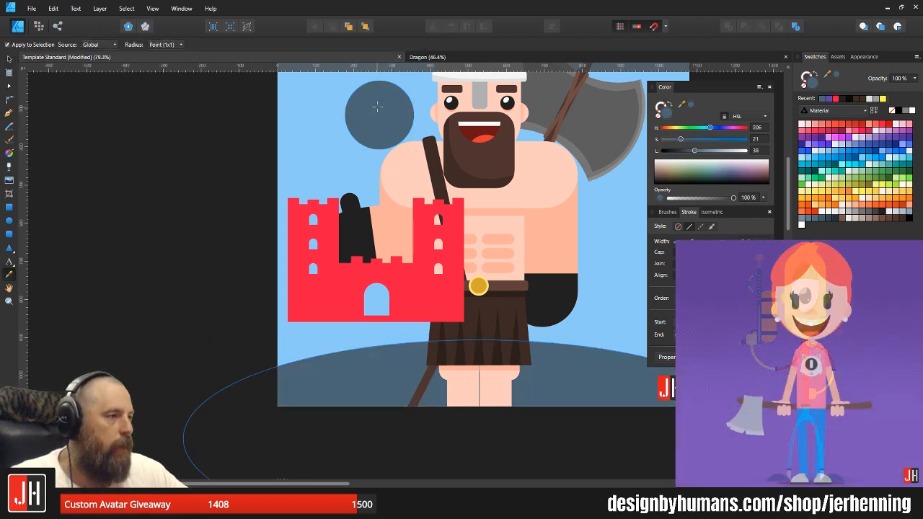
# - Shift the red castle slightly and fill it with the hill's grey-blue, HSL 206, 21, 38
pyautogui.press('v')
pyautogui.moveTo(420, 271); pyautogui.dragTo(435, 284)
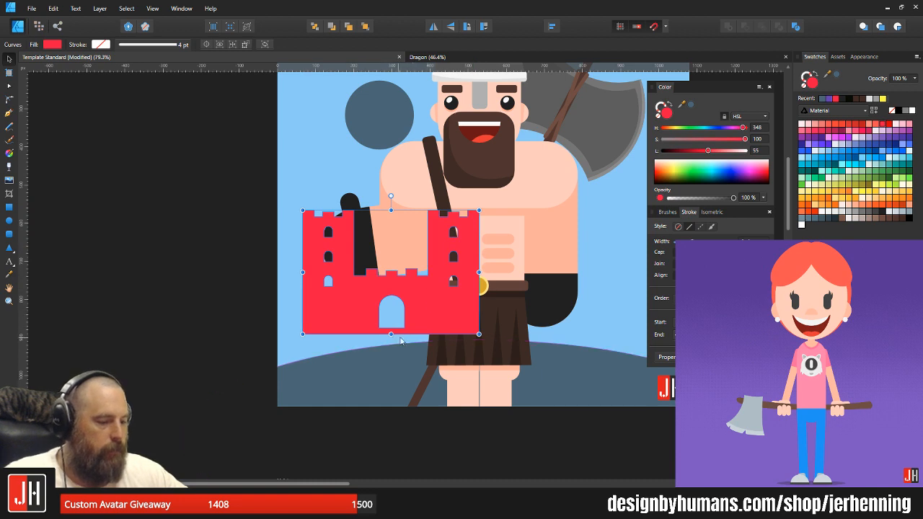
pyautogui.press('i')
pyautogui.click(692, 105)
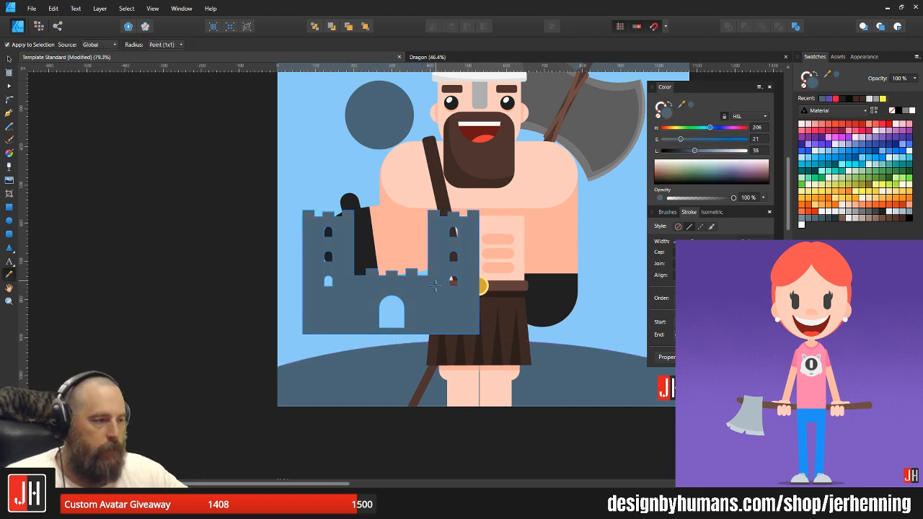
# - Scale the castle down, tilt it counterclockwise to follow the hill's left slope, seat it there and send it behind the Viking
pyautogui.press('v')
pyautogui.moveTo(478, 210); pyautogui.dragTo(425, 248)
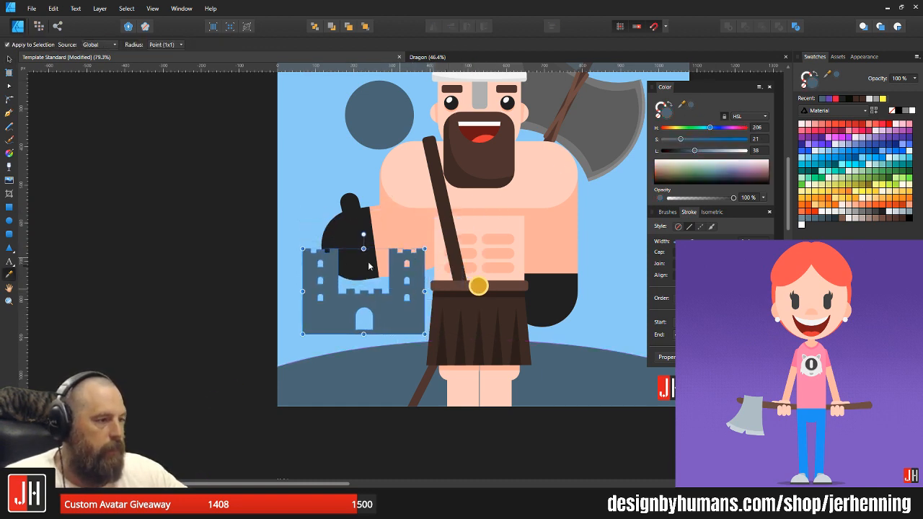
pyautogui.moveTo(363, 236)
pyautogui.mouseDown()
pyautogui.moveTo(343, 239)
pyautogui.moveTo(364, 235)
pyautogui.moveTo(355, 237)
pyautogui.mouseUp()
pyautogui.scroll(2, 375, 305)
pyautogui.moveTo(380, 312); pyautogui.dragTo(381, 341)
pyautogui.moveTo(321, 243); pyautogui.dragTo(321, 242)
pyautogui.scroll(3, 380, 391)
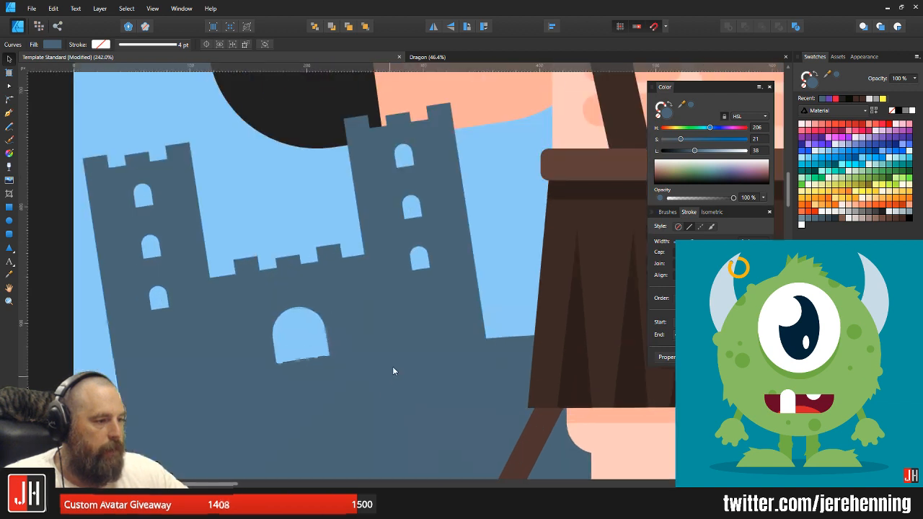
pyautogui.moveTo(390, 379); pyautogui.dragTo(398, 352)
pyautogui.hotkey('ctrl', 'shift', '[')
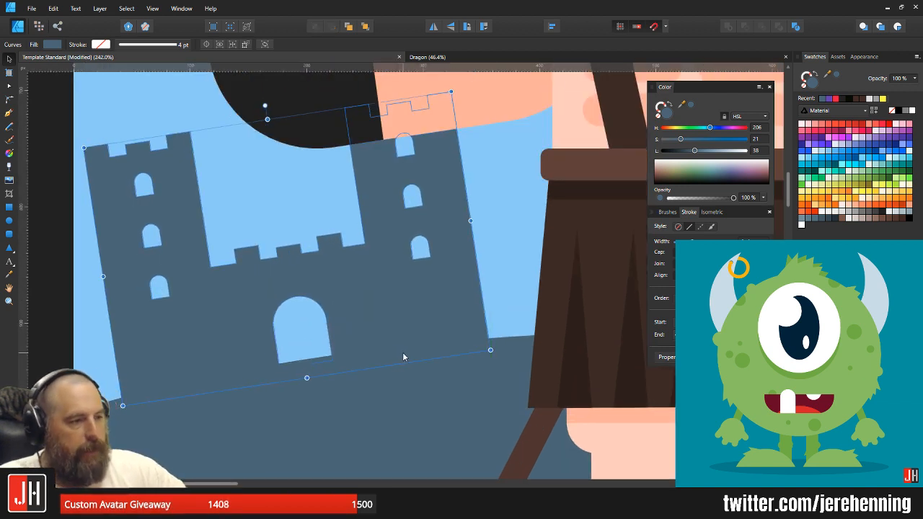
# - Delete the grey-blue helper circle beside the Viking's head
pyautogui.scroll(-10, 393, 296)
pyautogui.scroll(3, 374, 200)
pyautogui.click(399, 177)
pyautogui.press('Delete')
pyautogui.moveTo(419, 200); pyautogui.dragTo(370, 221)
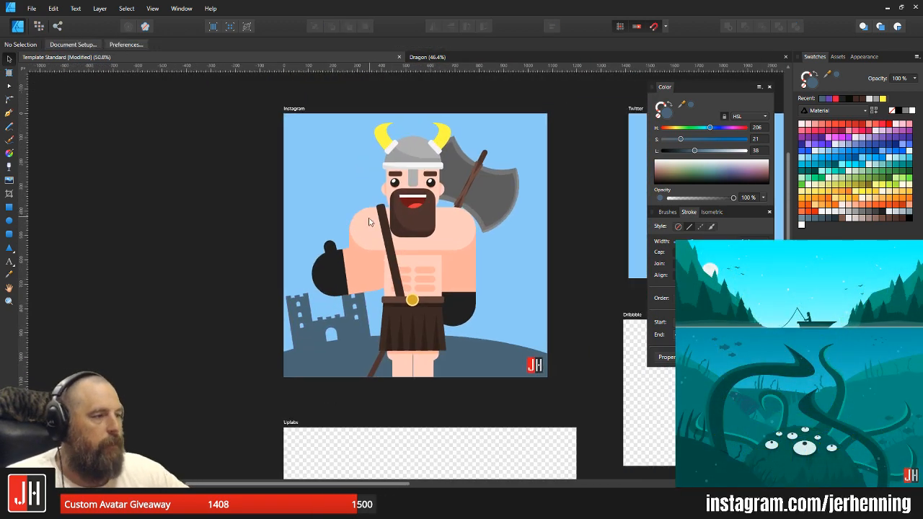
# - Move the castle and the hill slightly down together
pyautogui.click(341, 329)
pyautogui.keyDown('shift'); pyautogui.click(459, 349); pyautogui.keyUp('shift')
pyautogui.moveTo(460, 349); pyautogui.dragTo(461, 359)
pyautogui.click(557, 276)
# - Build a simple grey-blue tree over the hill's right side from a narrow trunk rectangle and a circle centred on top
pyautogui.scroll(2, 516, 331)
pyautogui.moveTo(516, 332); pyautogui.dragTo(446, 279)
pyautogui.click(9, 207)
pyautogui.scroll(3, 462, 335)
pyautogui.moveTo(441, 211)
pyautogui.mouseDown()
pyautogui.moveTo(481, 324)
pyautogui.moveTo(467, 331)
pyautogui.mouseUp()
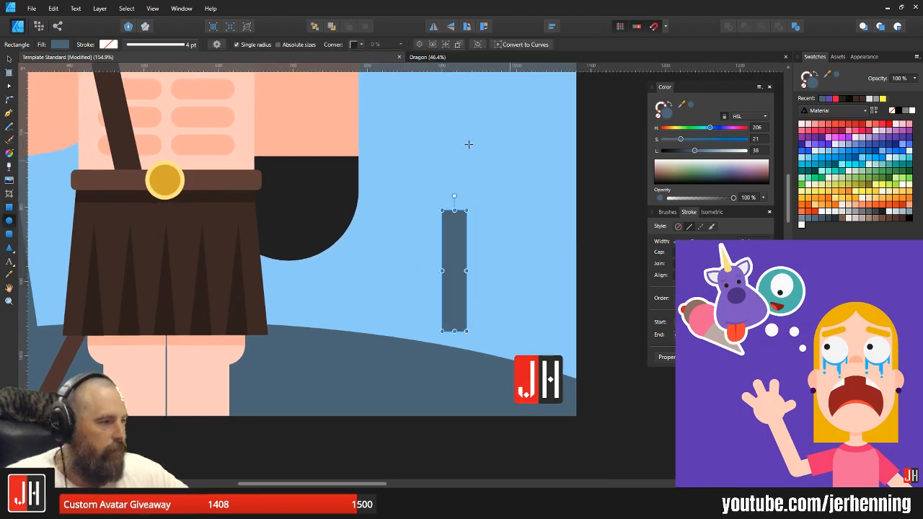
pyautogui.press('e')
pyautogui.moveTo(423, 125); pyautogui.dragTo(557, 260)
pyautogui.moveTo(506, 206); pyautogui.dragTo(472, 206)
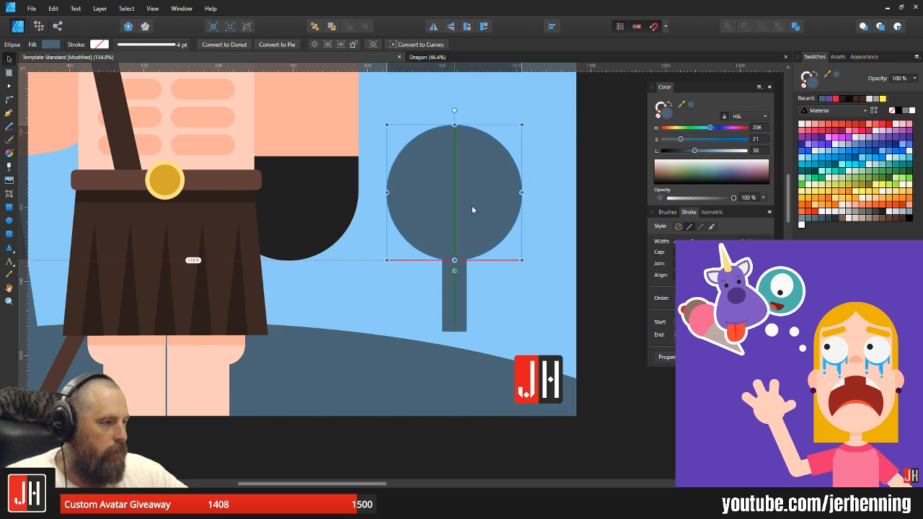
# - Scale the tree down, group its crown and trunk, and tilt it clockwise on the hill's right slope
pyautogui.keyDown('shift'); pyautogui.click(455, 289); pyautogui.keyUp('shift')
pyautogui.moveTo(522, 125); pyautogui.dragTo(499, 161)
pyautogui.hotkey('ctrl', 'g')
pyautogui.moveTo(483, 205); pyautogui.dragTo(510, 218)
pyautogui.moveTo(473, 166); pyautogui.dragTo(494, 155)
# - Duplicate the tree, scale the copy down and place it on the hill between the Viking and the first tree, tilted with the slope
pyautogui.scroll(2, 483, 246)
pyautogui.moveTo(484, 244); pyautogui.dragTo(393, 229)
pyautogui.moveTo(475, 181); pyautogui.dragTo(401, 240)
pyautogui.moveTo(330, 279); pyautogui.dragTo(375, 272)
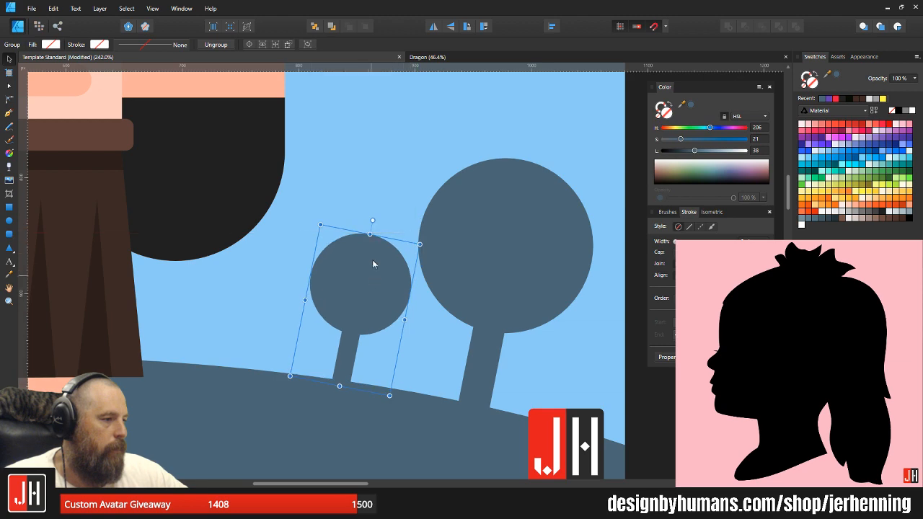
pyautogui.moveTo(374, 221); pyautogui.dragTo(375, 221)
# - Duplicate the small tree to the right of the large one, shrink the copy and rotate it to match the steeper slope
pyautogui.scroll(-10, 402, 241)
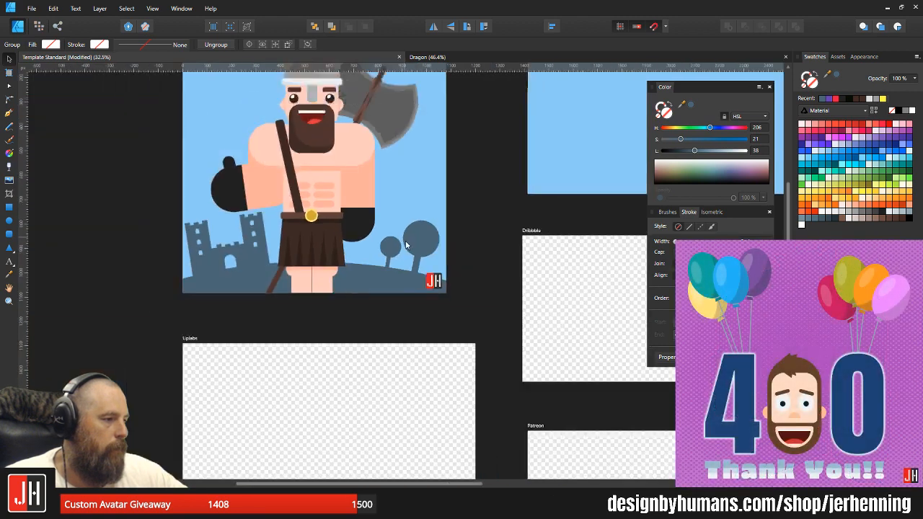
pyautogui.scroll(10, 402, 245)
pyautogui.moveTo(406, 262); pyautogui.dragTo(530, 283)
pyautogui.moveTo(575, 250); pyautogui.dragTo(546, 283)
pyautogui.scroll(4, 514, 321)
pyautogui.moveTo(559, 214); pyautogui.dragTo(569, 220)
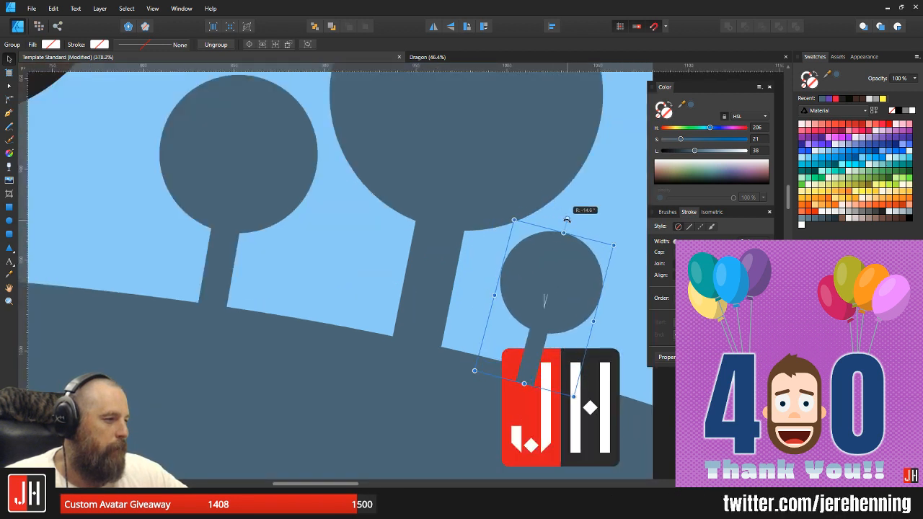
# - Send the smallest tree to the back, move it slightly down the hill's right slope and save the document
pyautogui.hotkey('ctrl', 'shift', '[')
pyautogui.moveTo(562, 258); pyautogui.dragTo(583, 267)
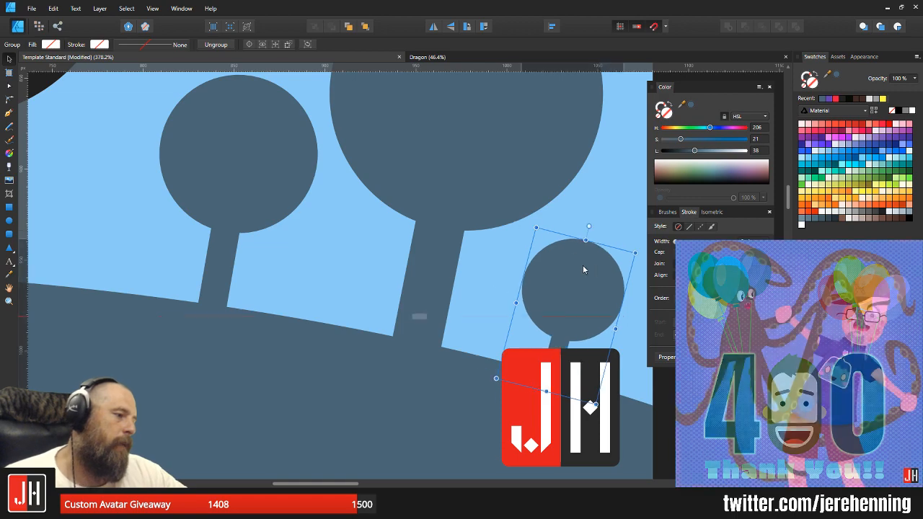
pyautogui.scroll(-10, 585, 266)
pyautogui.click(570, 316)
pyautogui.hotkey('ctrl', 's')
# - Examine the whole Instagram artboard, checking how the Viking sits against the hill, castle and trees
pyautogui.moveTo(564, 307); pyautogui.dragTo(518, 324)
pyautogui.scroll(3, 512, 294)
pyautogui.moveTo(459, 149); pyautogui.dragTo(469, 246)
pyautogui.scroll(-3, 434, 252)
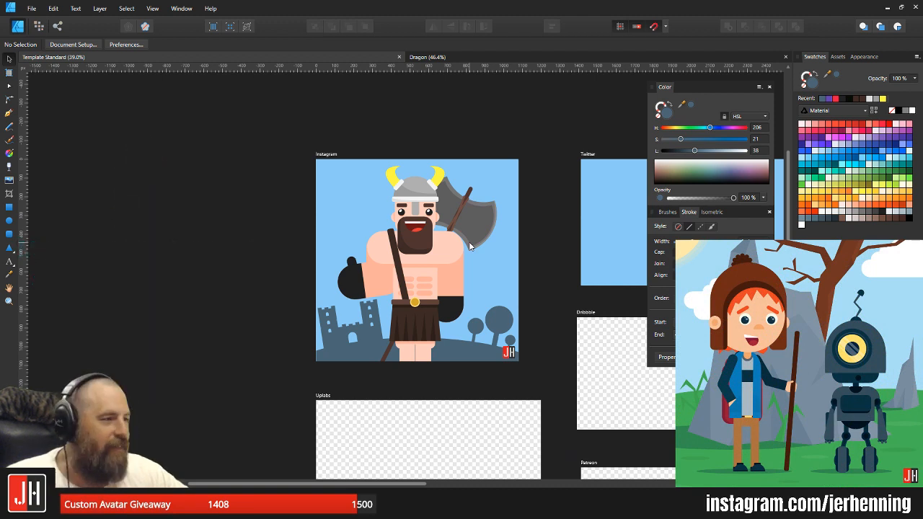
pyautogui.scroll(2, 431, 243)
pyautogui.moveTo(470, 264); pyautogui.dragTo(446, 251)
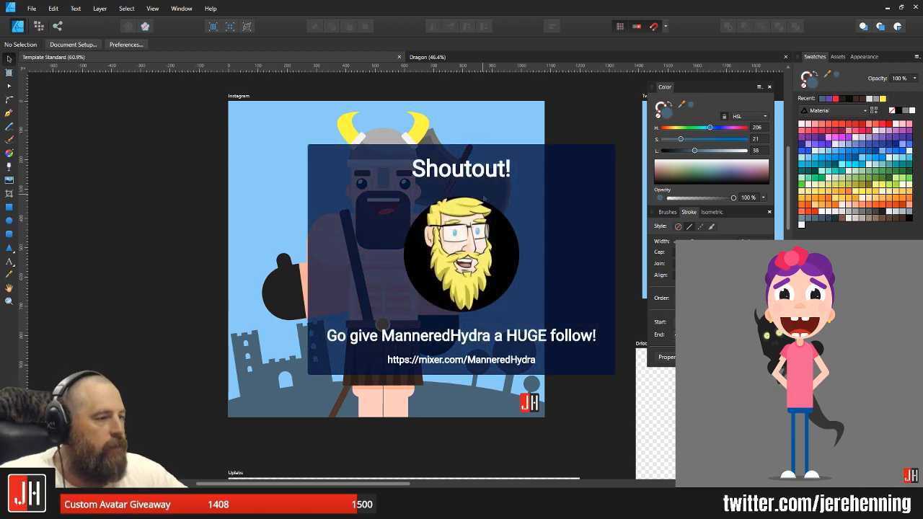
pyautogui.scroll(-5, 485, 199)
pyautogui.scroll(5, 498, 235)
pyautogui.scroll(3, 379, 144)
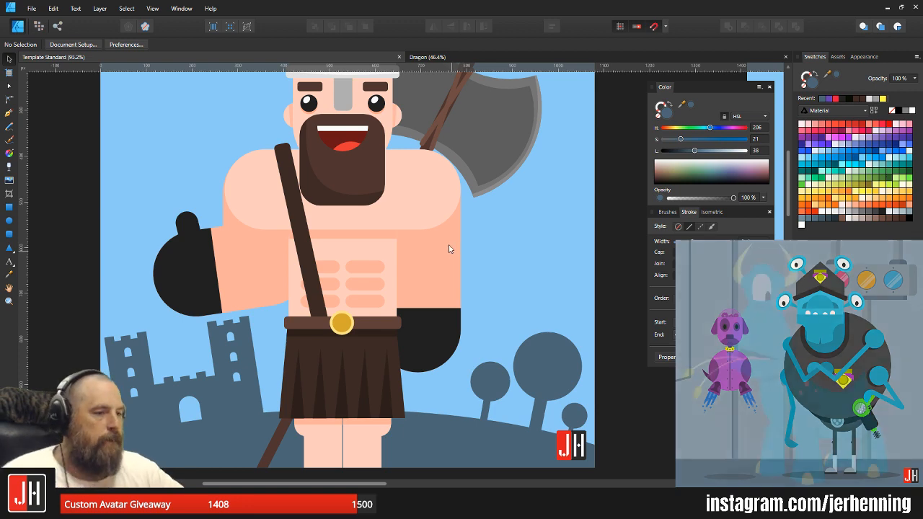
pyautogui.scroll(-5, 451, 245)
pyautogui.scroll(2, 405, 255)
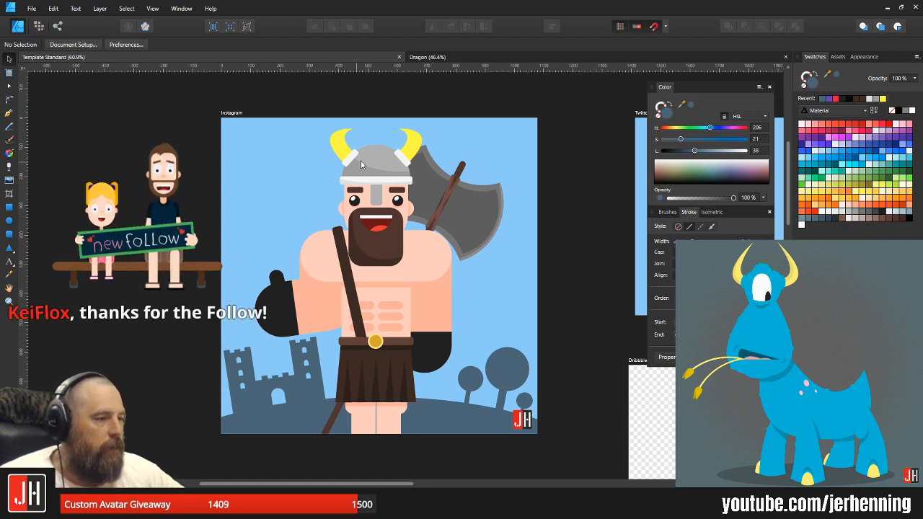
pyautogui.moveTo(379, 150); pyautogui.dragTo(346, 157)
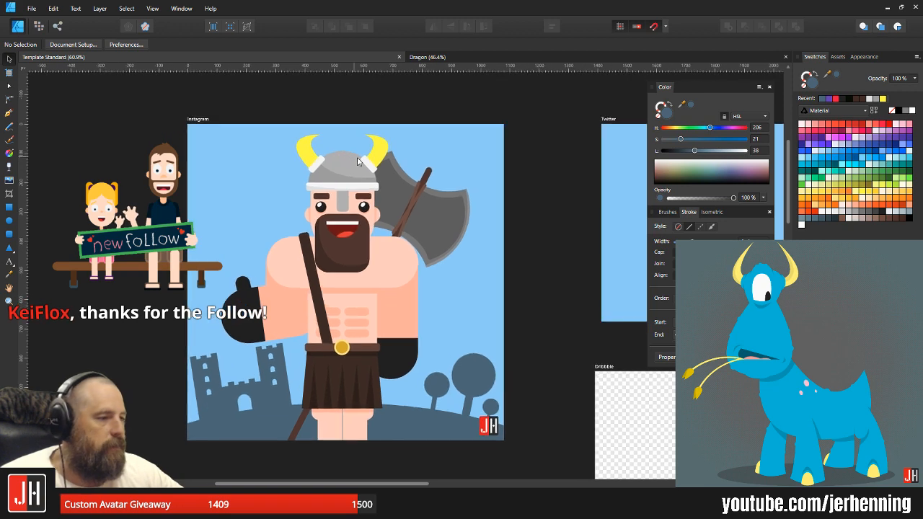
pyautogui.scroll(-1, 369, 170)
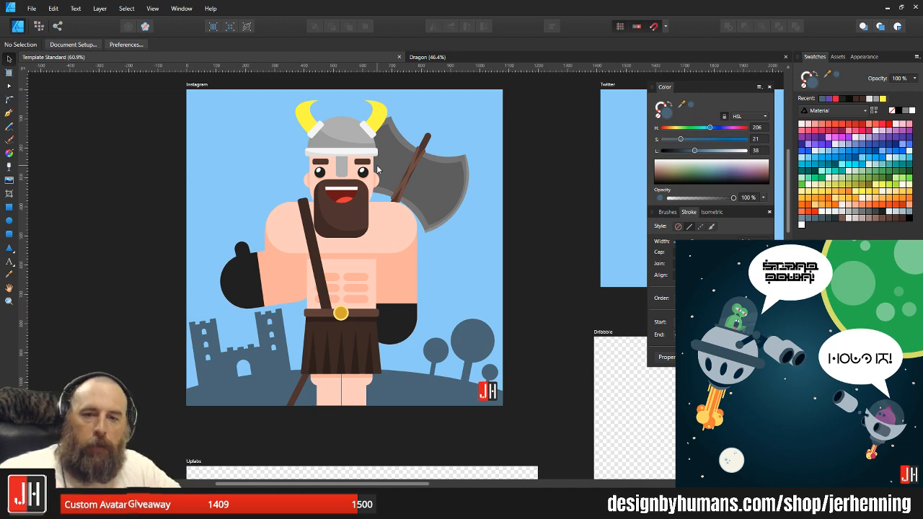
pyautogui.scroll(-1, 398, 214)
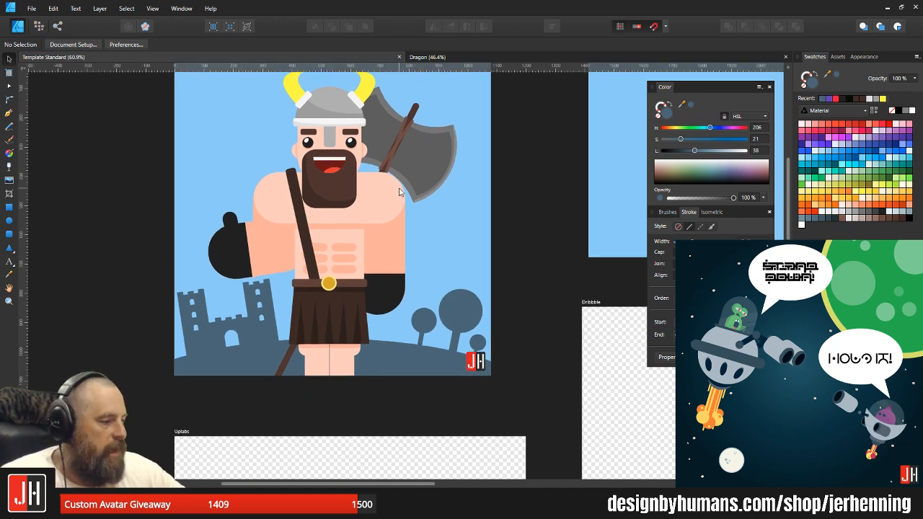
pyautogui.hotkey('alt', 'Tab')
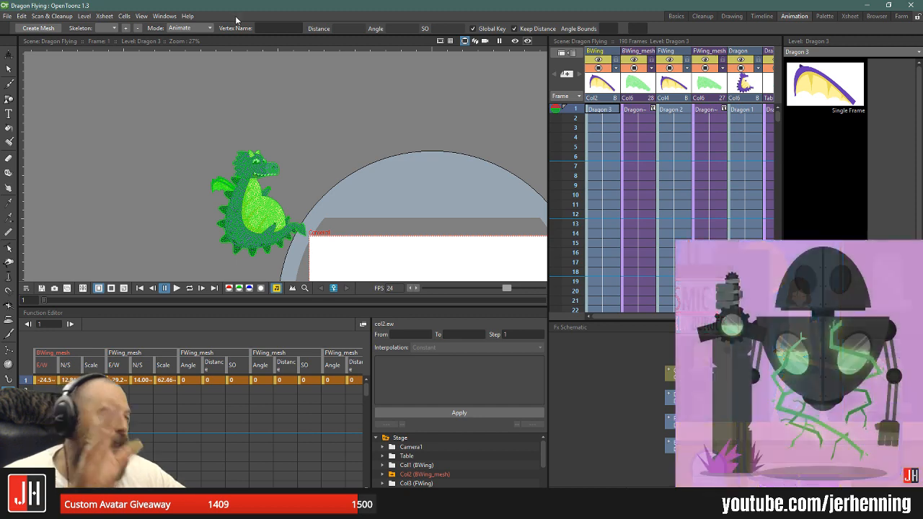
pyautogui.click(869, 7)
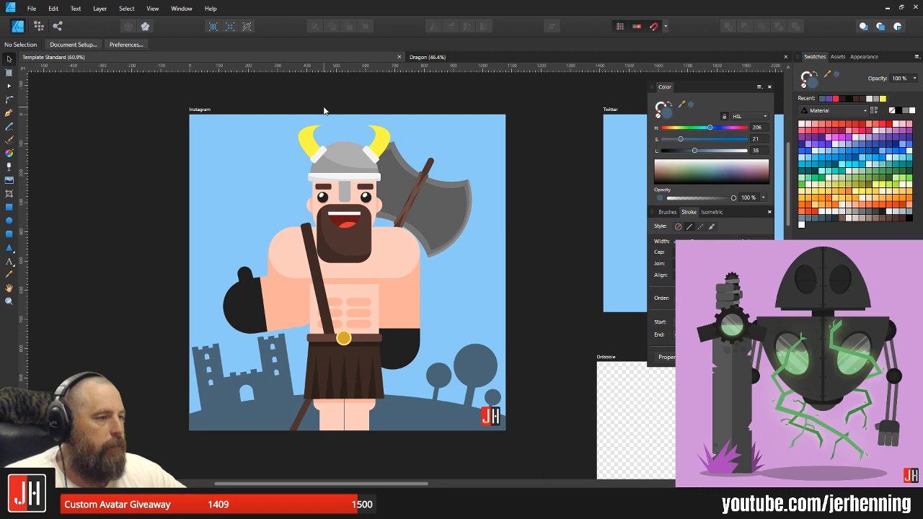
pyautogui.click(333, 288)
pyautogui.moveTo(342, 280)
pyautogui.mouseDown()
pyautogui.moveTo(342, 269)
pyautogui.moveTo(343, 277)
pyautogui.mouseUp()
pyautogui.click(538, 252)
pyautogui.moveTo(329, 202); pyautogui.dragTo(331, 248)
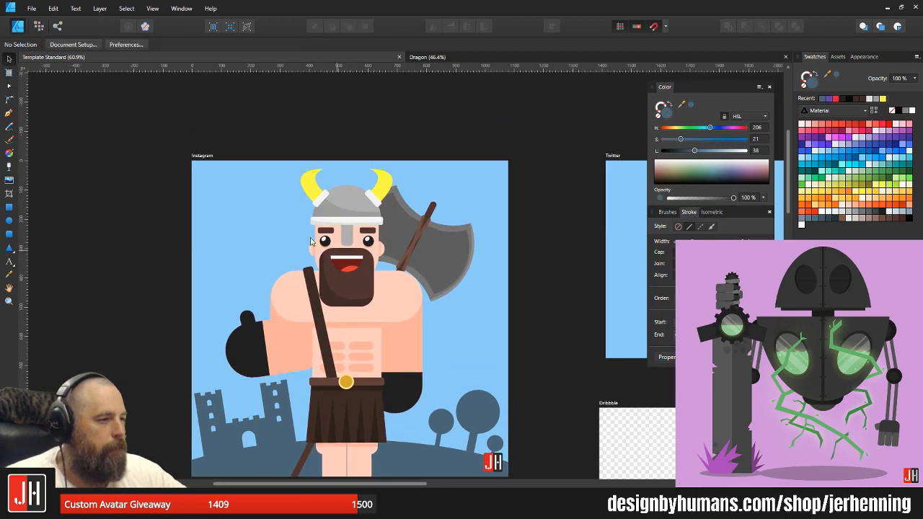
# - Draw a grey-blue circle in the sky to the left of the Viking's head and shrink it as the cloud's base
pyautogui.scroll(3, 331, 248)
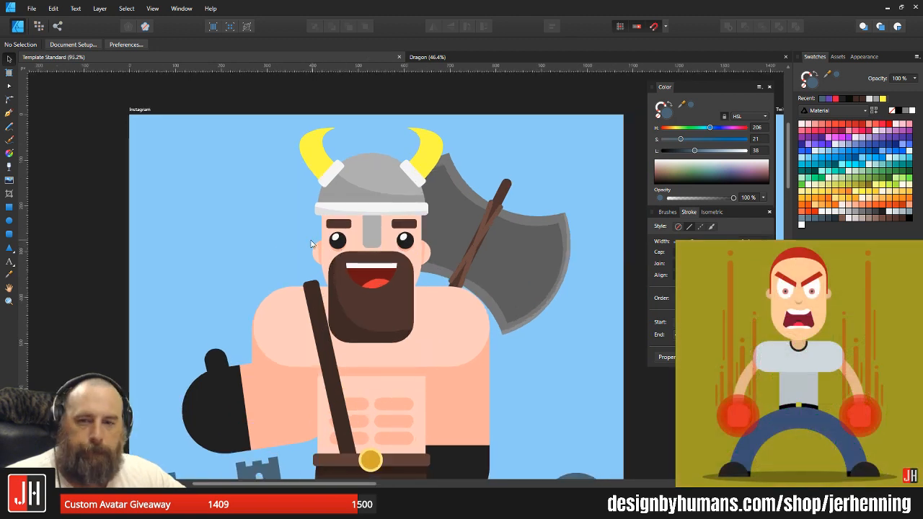
pyautogui.click(9, 222)
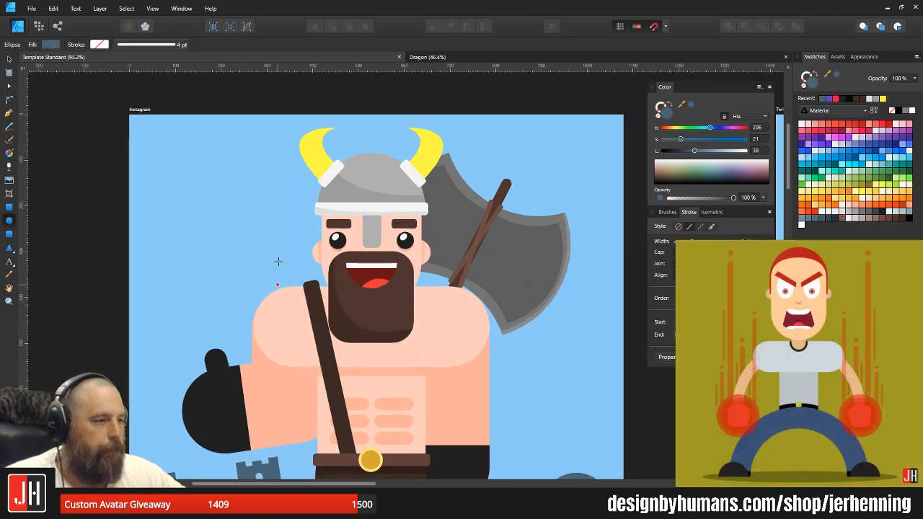
pyautogui.scroll(-3, 350, 250)
pyautogui.scroll(1, 350, 250)
pyautogui.moveTo(126, 136)
pyautogui.mouseDown()
pyautogui.moveTo(158, 200)
pyautogui.moveTo(305, 301)
pyautogui.moveTo(295, 289)
pyautogui.mouseUp()
pyautogui.press('v')
pyautogui.moveTo(233, 244); pyautogui.dragTo(292, 205)
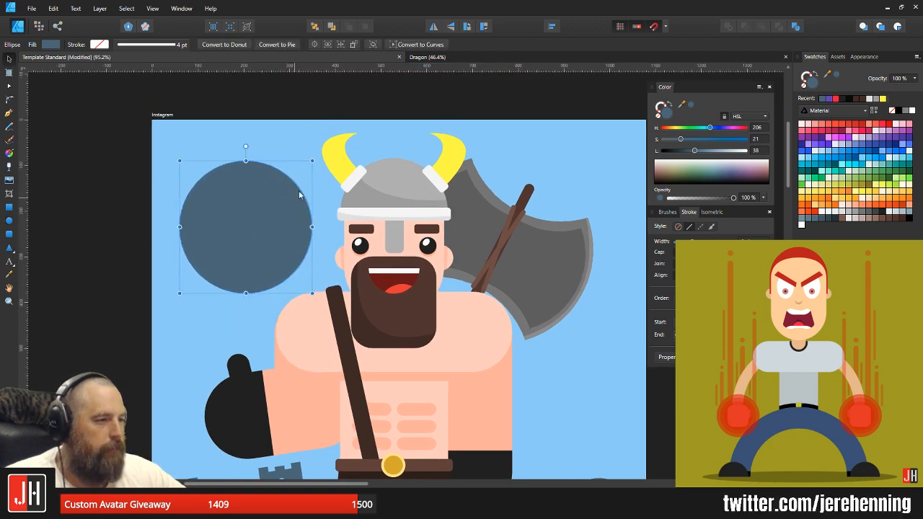
pyautogui.moveTo(313, 162); pyautogui.dragTo(267, 206)
pyautogui.scroll(4, 223, 241)
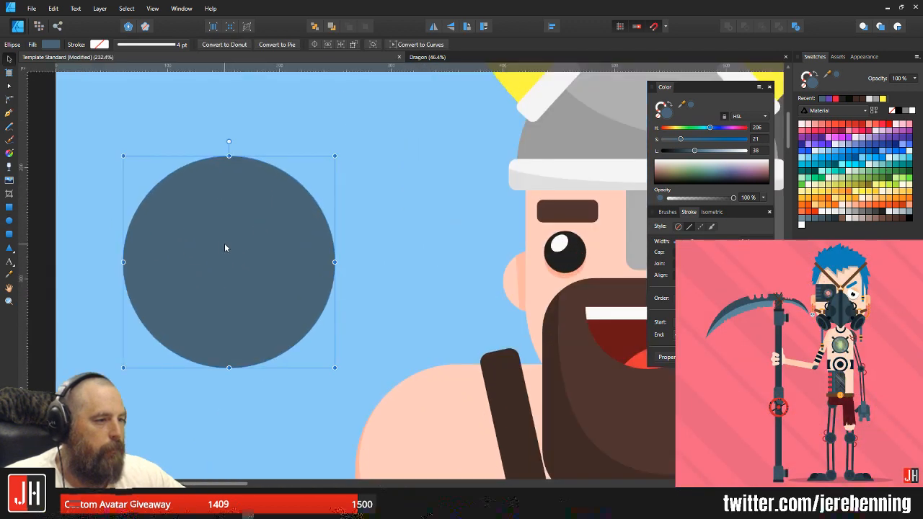
# - Duplicate the circle twice towards the right, scaling each overlapping copy smaller, the first to about 160 px, to extend the cloud
pyautogui.moveTo(225, 246); pyautogui.dragTo(363, 234)
pyautogui.moveTo(464, 157); pyautogui.dragTo(433, 188)
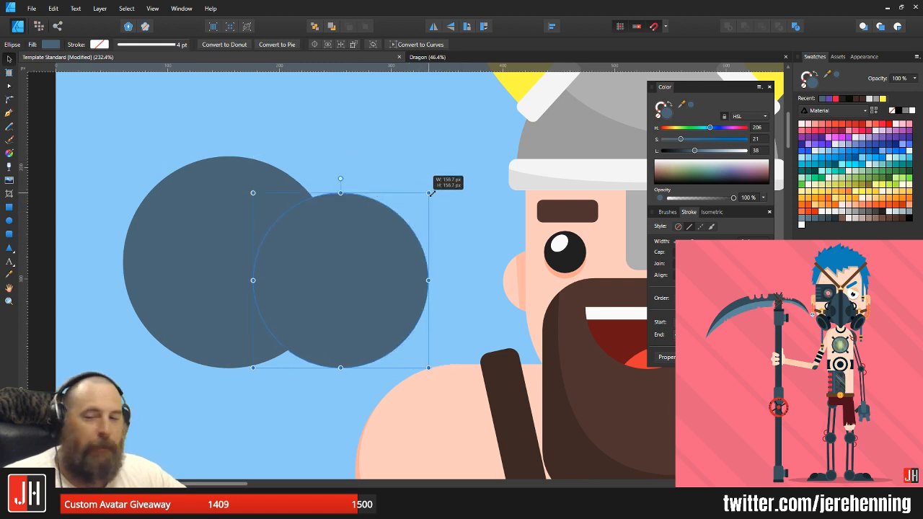
pyautogui.moveTo(369, 268); pyautogui.dragTo(328, 261)
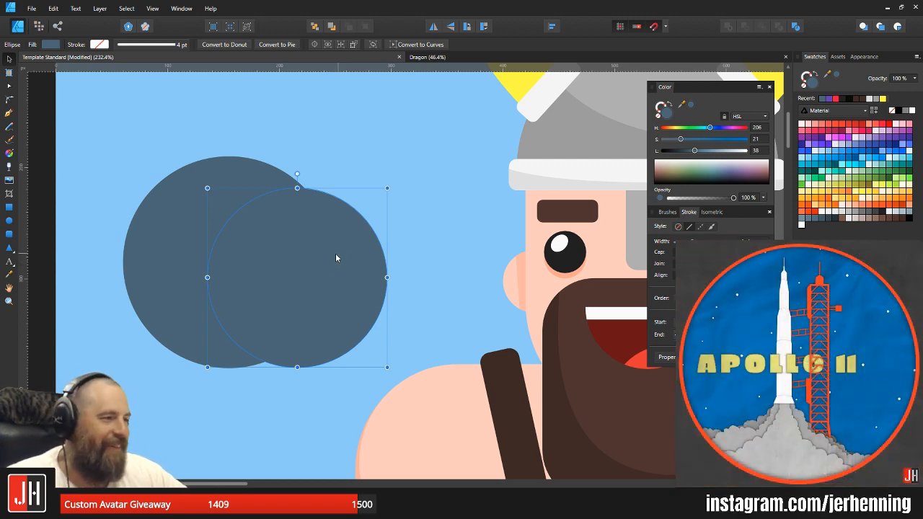
pyautogui.moveTo(335, 253); pyautogui.dragTo(410, 253)
pyautogui.moveTo(462, 188); pyautogui.dragTo(416, 234)
# - Add a smaller copy of the circle on the cloud's left side, then move all four circles slightly upward together
pyautogui.moveTo(372, 271); pyautogui.dragTo(156, 216)
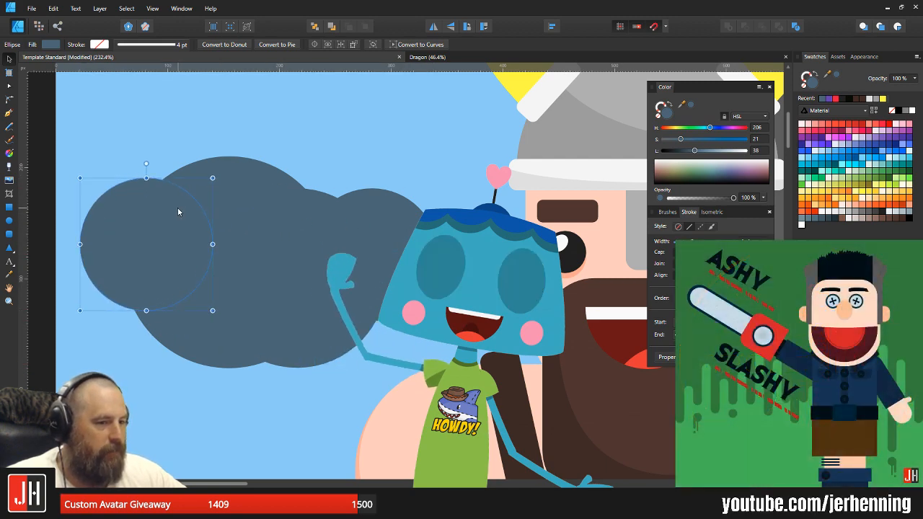
pyautogui.moveTo(213, 179); pyautogui.dragTo(184, 199)
pyautogui.moveTo(149, 224); pyautogui.dragTo(163, 212)
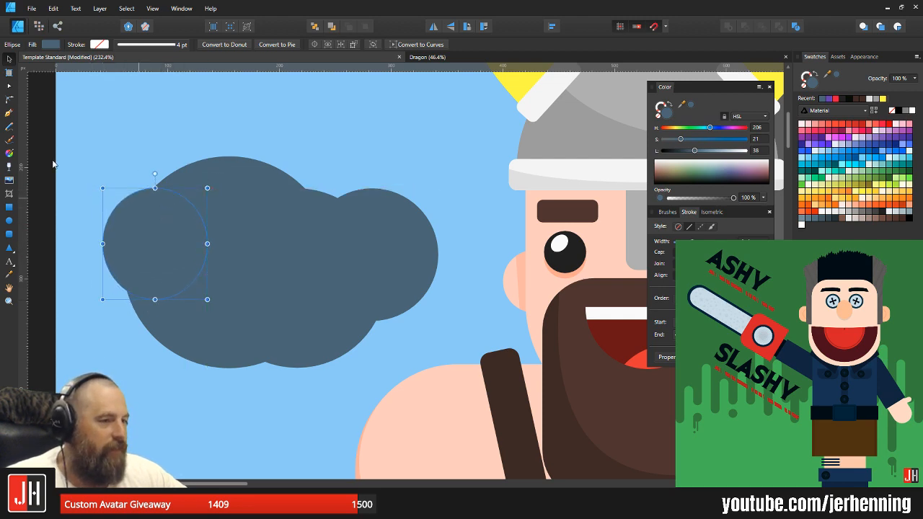
pyautogui.scroll(-4, 216, 197)
pyautogui.moveTo(94, 149); pyautogui.dragTo(327, 288)
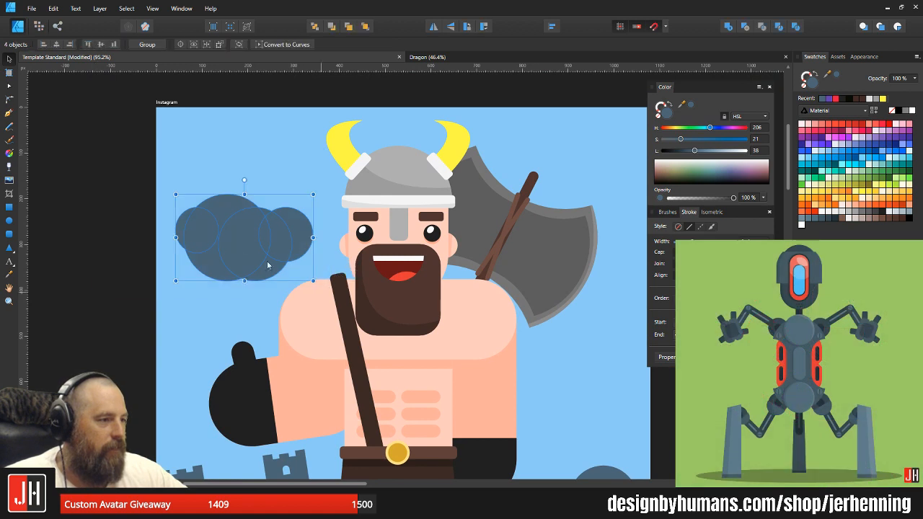
pyautogui.moveTo(239, 243); pyautogui.dragTo(247, 230)
# - Duplicate the cloud's left circle downward and shrink the copy into a lower-left bump
pyautogui.scroll(5, 253, 220)
pyautogui.click(135, 213)
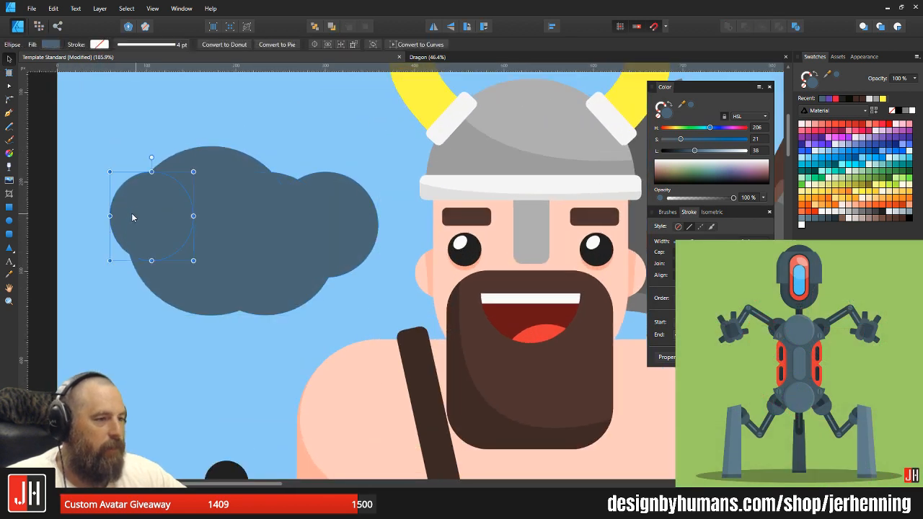
pyautogui.scroll(3, 140, 217)
pyautogui.moveTo(147, 221); pyautogui.dragTo(148, 301)
pyautogui.moveTo(253, 212); pyautogui.dragTo(226, 237)
pyautogui.moveTo(165, 279)
pyautogui.mouseDown()
pyautogui.moveTo(158, 265)
pyautogui.moveTo(177, 266)
pyautogui.moveTo(167, 276)
pyautogui.mouseUp()
pyautogui.click(137, 192)
pyautogui.keyDown('shift'); pyautogui.click(168, 275); pyautogui.keyUp('shift')
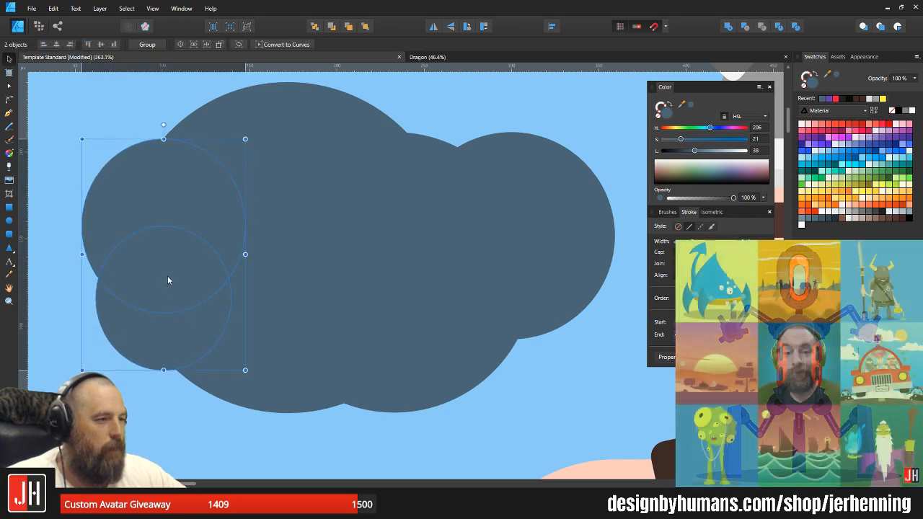
# - Move the cloud's middle circle slightly upward to vary the cloud's outline
pyautogui.scroll(-9, 246, 291)
pyautogui.click(164, 300)
pyautogui.scroll(2, 247, 293)
pyautogui.scroll(2, 247, 297)
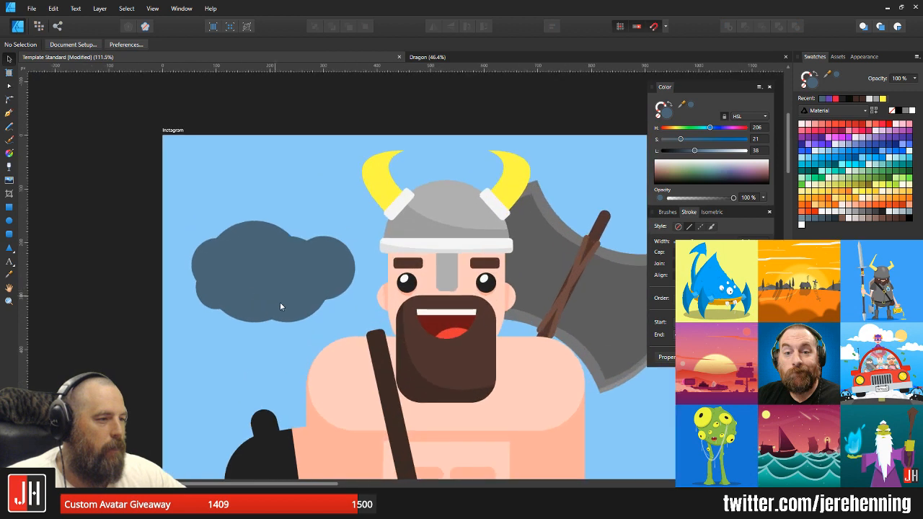
pyautogui.scroll(2, 292, 315)
pyautogui.click(301, 303)
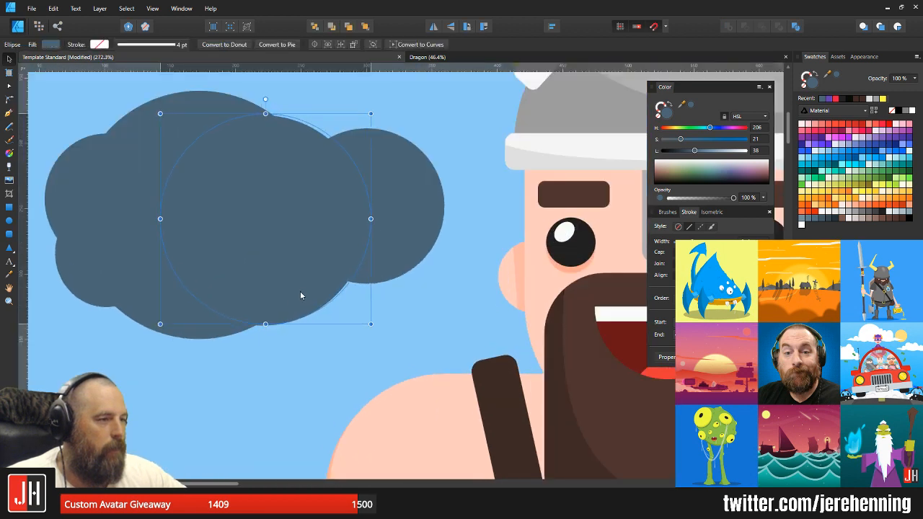
pyautogui.moveTo(310, 295); pyautogui.dragTo(210, 305)
pyautogui.scroll(-8, 303, 303)
pyautogui.click(196, 306)
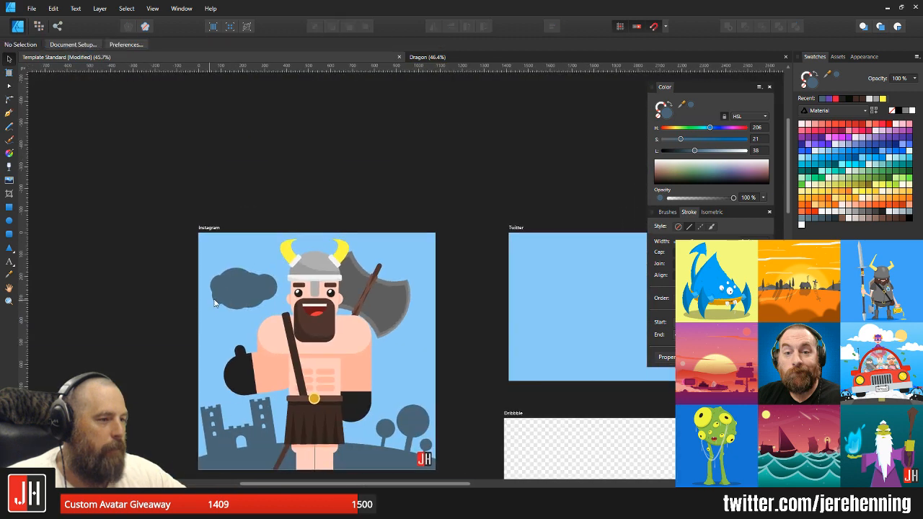
# - Duplicate the cloud's left circle, shrink the copy and place it as a small bump on the cloud's far left edge
pyautogui.scroll(4, 253, 296)
pyautogui.scroll(3, 182, 278)
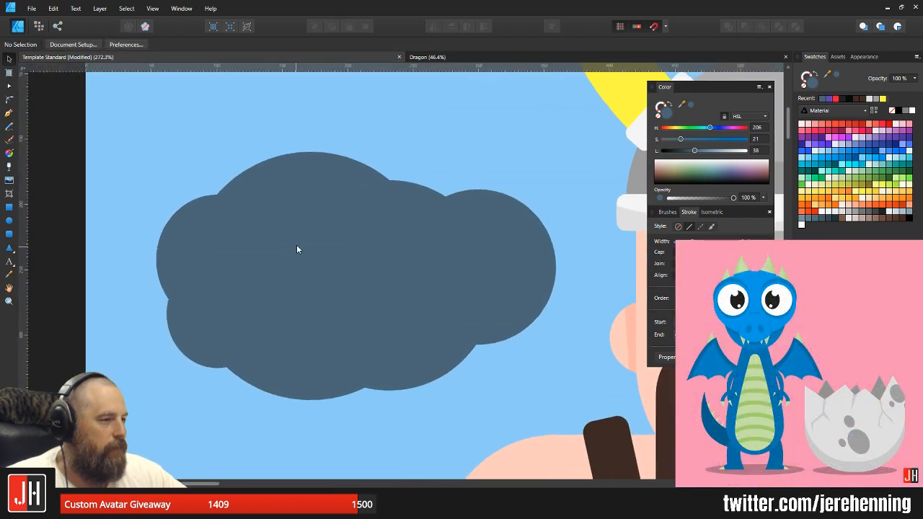
pyautogui.click(186, 238)
pyautogui.scroll(2, 191, 249)
pyautogui.moveTo(174, 223); pyautogui.dragTo(141, 206)
pyautogui.moveTo(244, 213); pyautogui.dragTo(357, 283)
pyautogui.moveTo(426, 176); pyautogui.dragTo(361, 240)
pyautogui.moveTo(295, 316); pyautogui.dragTo(282, 344)
pyautogui.scroll(-6, 285, 339)
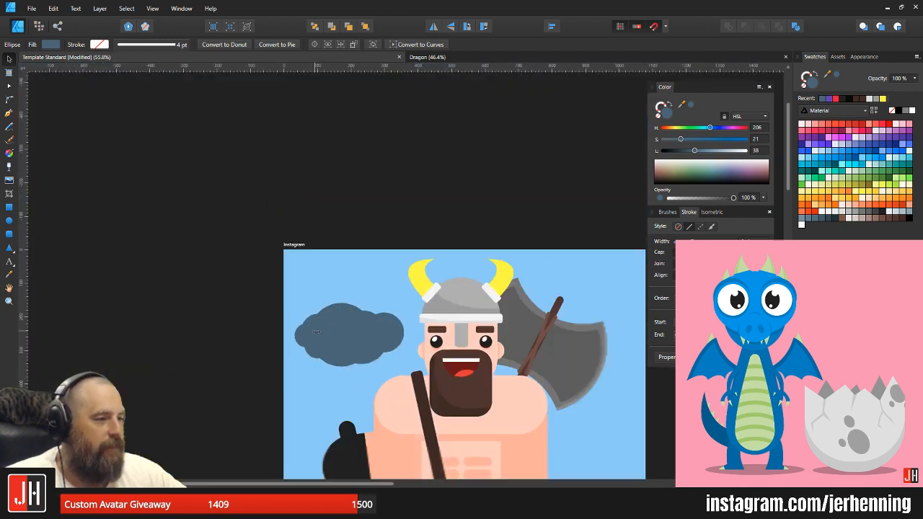
# - Group all the cloud circles and move the cloud up so it runs off the artboard's left edge
pyautogui.moveTo(78, 201); pyautogui.dragTo(370, 367)
pyautogui.hotkey('ctrl', 'g')
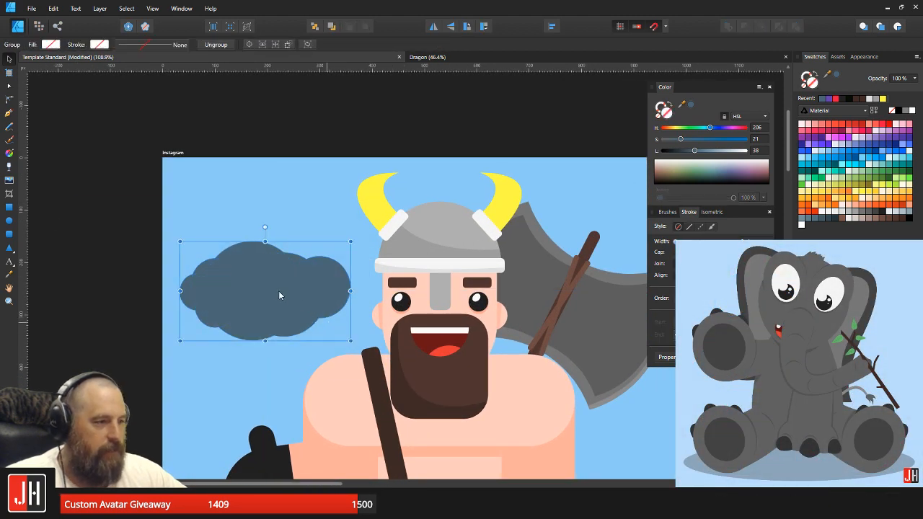
pyautogui.moveTo(264, 294); pyautogui.dragTo(225, 261)
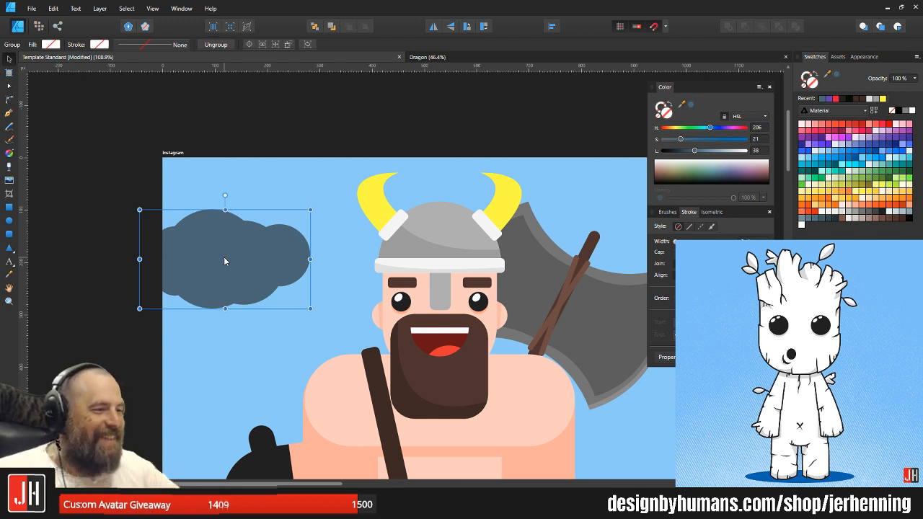
pyautogui.moveTo(224, 261); pyautogui.dragTo(245, 247)
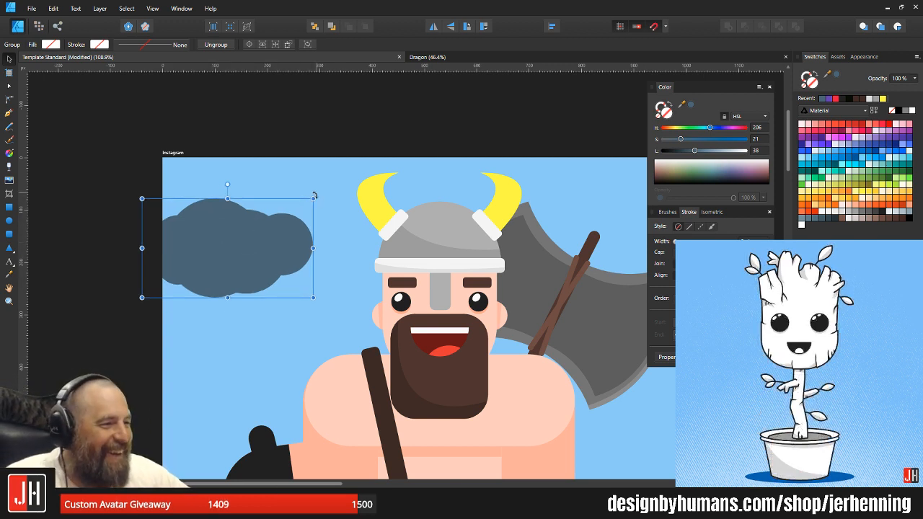
# - Scale the cloud up slightly and place a duplicate of it over the lower part of the axe
pyautogui.moveTo(319, 189); pyautogui.dragTo(347, 173)
pyautogui.moveTo(287, 235); pyautogui.dragTo(521, 343)
pyautogui.moveTo(521, 343); pyautogui.dragTo(395, 286)
# - Select both clouds and send them behind the Viking and his axe
pyautogui.scroll(-4, 395, 290)
pyautogui.keyDown('shift'); pyautogui.click(200, 226); pyautogui.keyUp('shift')
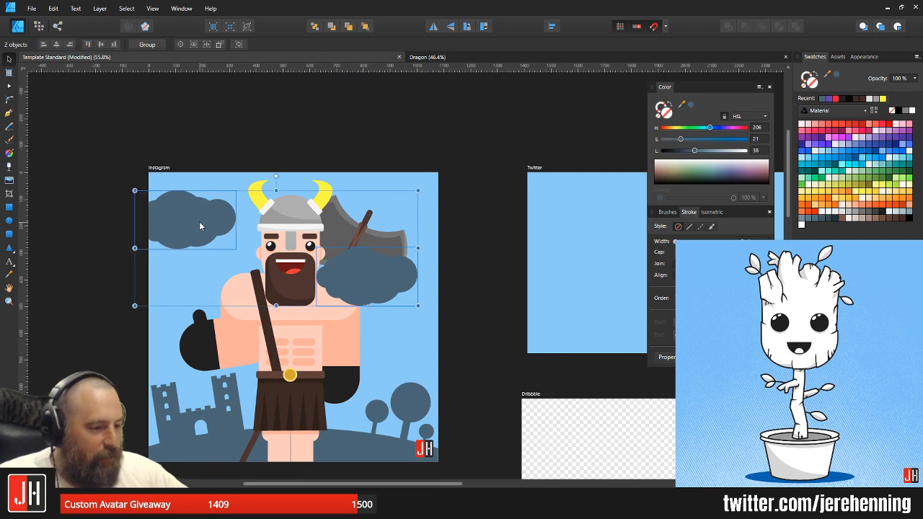
pyautogui.hotkey('ctrl', '[')
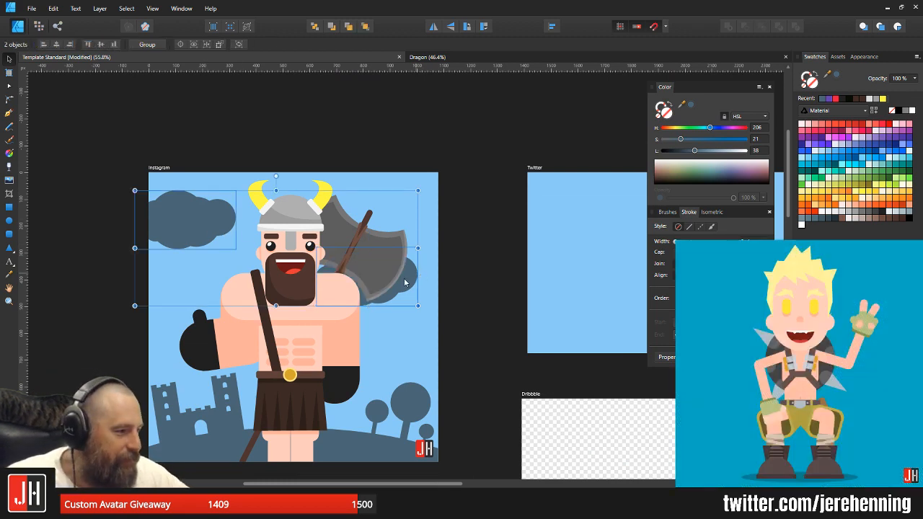
# - Move the right cloud below the axe, shrink it, tuck it partly behind the Viking's arm and save the document
pyautogui.click(409, 285)
pyautogui.moveTo(409, 285); pyautogui.dragTo(453, 326)
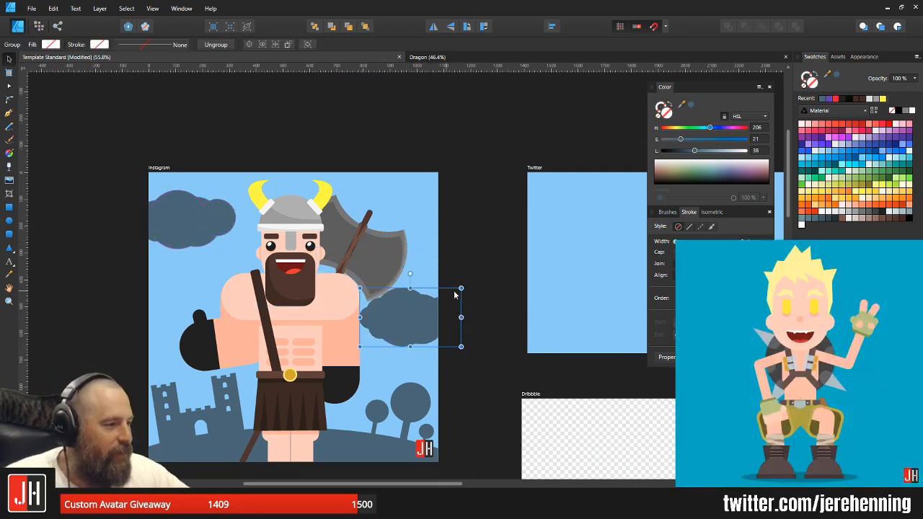
pyautogui.moveTo(461, 287); pyautogui.dragTo(447, 296)
pyautogui.scroll(3, 415, 325)
pyautogui.moveTo(418, 322)
pyautogui.mouseDown()
pyautogui.moveTo(364, 324)
pyautogui.moveTo(381, 336)
pyautogui.moveTo(410, 325)
pyautogui.mouseUp()
pyautogui.hotkey('ctrl', 'd')
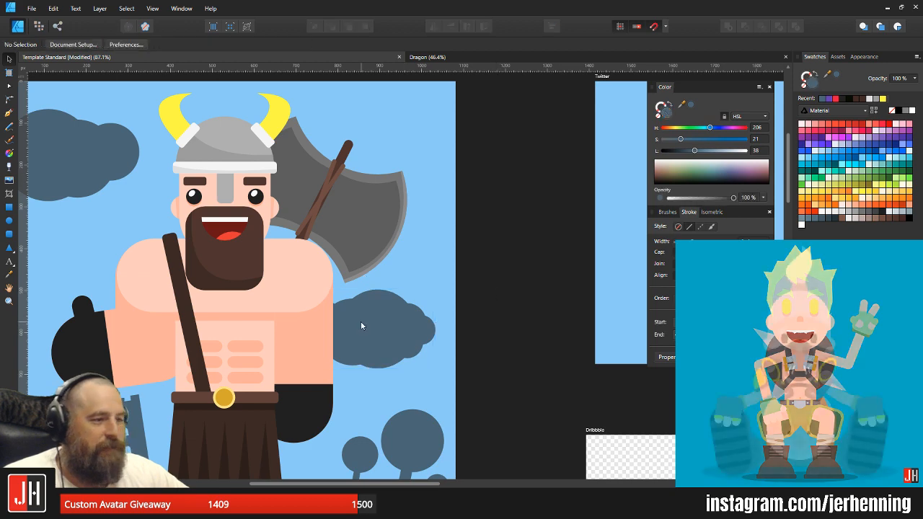
pyautogui.scroll(-3, 361, 322)
pyautogui.hotkey('ctrl', 's')
pyautogui.hscroll(-2, 285, 271)
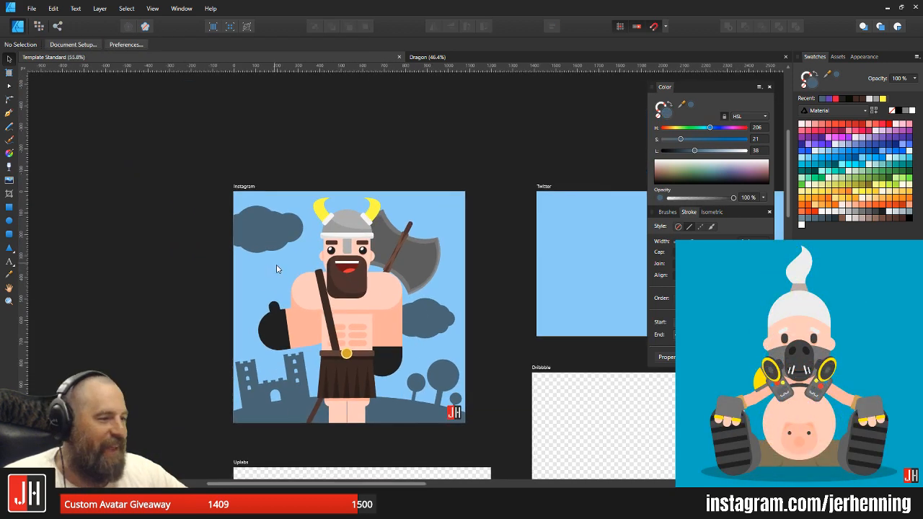
# - Nudge the left cloud slightly, shift the right cloud a little up and right, and save the document
pyautogui.scroll(3, 274, 264)
pyautogui.click(267, 202)
pyautogui.moveTo(268, 208); pyautogui.dragTo(269, 204)
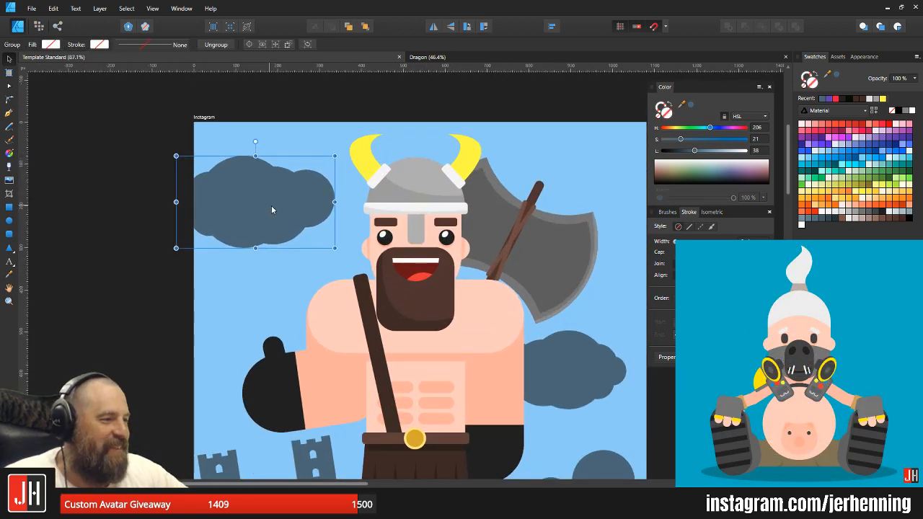
pyautogui.scroll(-5, 285, 230)
pyautogui.click(430, 269)
pyautogui.scroll(5, 380, 271)
pyautogui.moveTo(380, 272); pyautogui.dragTo(389, 265)
pyautogui.click(506, 241)
pyautogui.hotkey('ctrl', 's')
pyautogui.scroll(-4, 405, 262)
pyautogui.scroll(2, 405, 264)
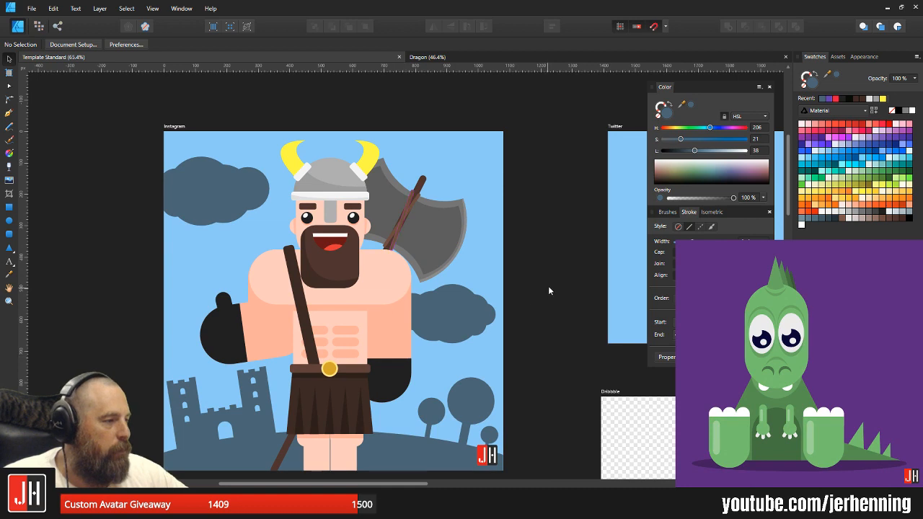
# - Draw a closed Pen shape with a curved inner edge covering the outer side of the left horn
pyautogui.scroll(5, 339, 250)
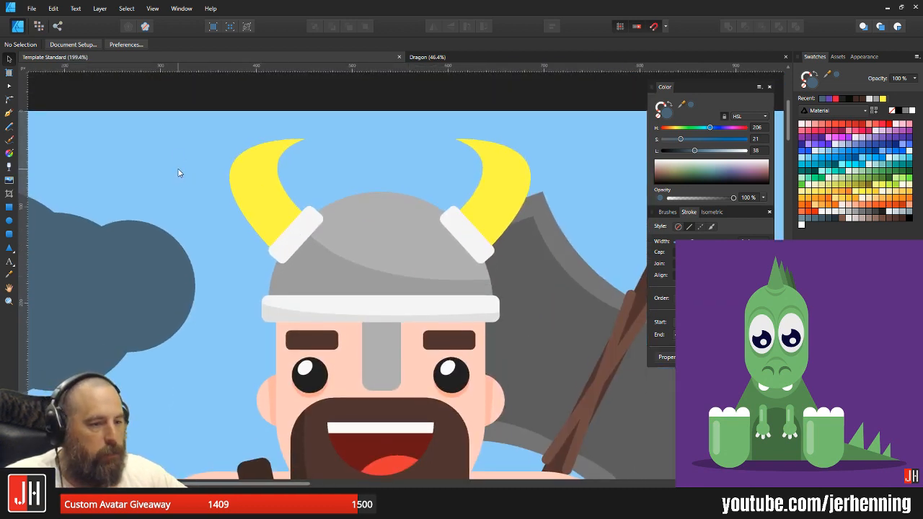
pyautogui.click(9, 113)
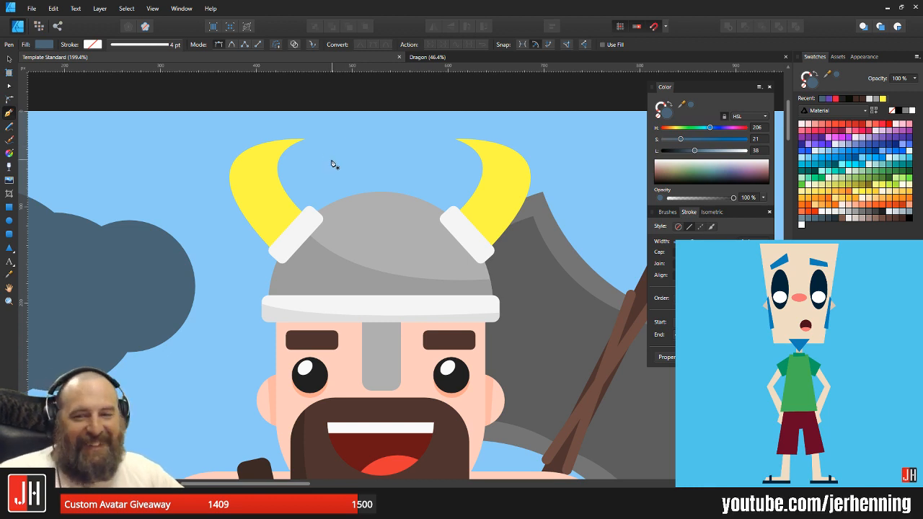
pyautogui.scroll(5, 313, 212)
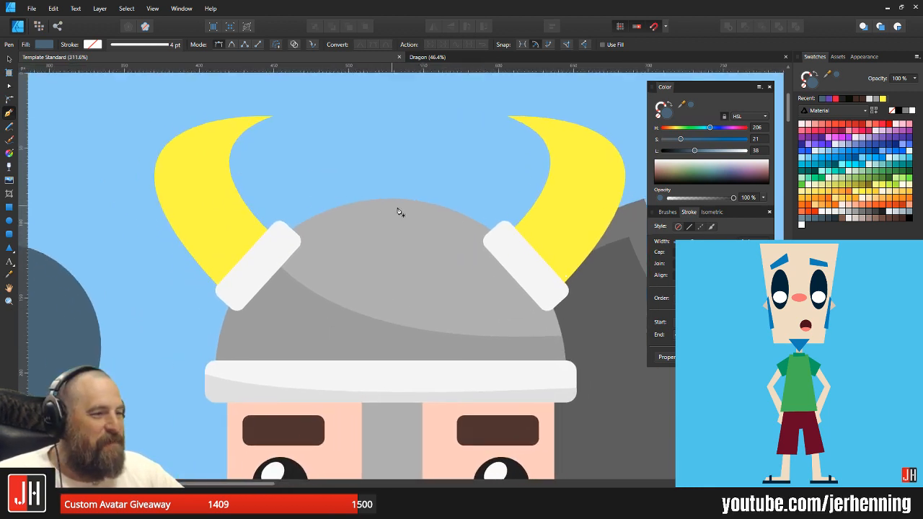
pyautogui.click(209, 108)
pyautogui.moveTo(310, 283); pyautogui.dragTo(528, 355)
pyautogui.click(310, 283)
pyautogui.click(264, 337)
pyautogui.click(163, 291)
pyautogui.click(141, 134)
pyautogui.click(178, 110)
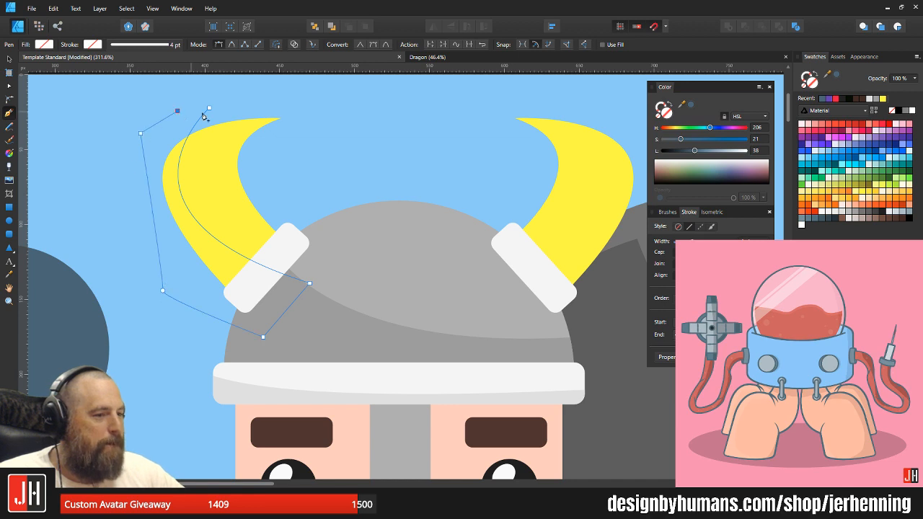
pyautogui.click(209, 108)
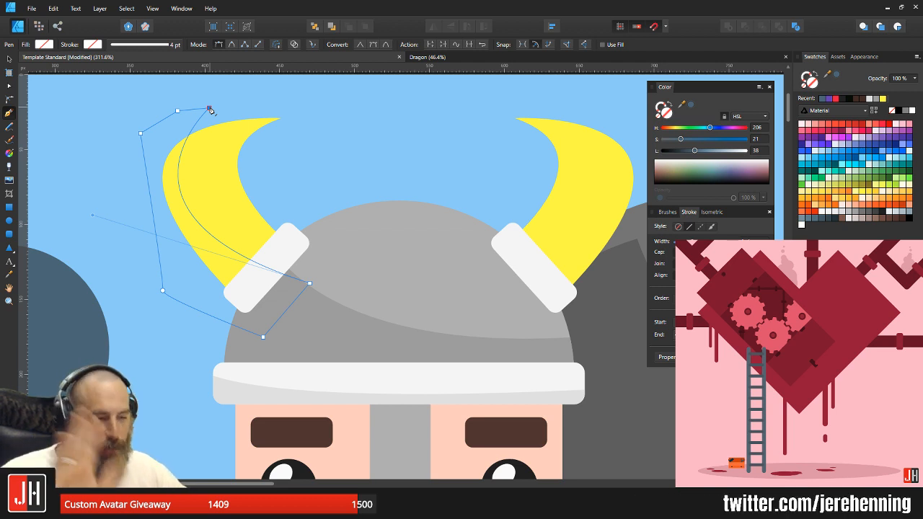
# - Fill the shape with the horn's yellow darkened to lightness 42 and clip it inside the left horn
pyautogui.press('i')
pyautogui.click(218, 169)
pyautogui.press('v')
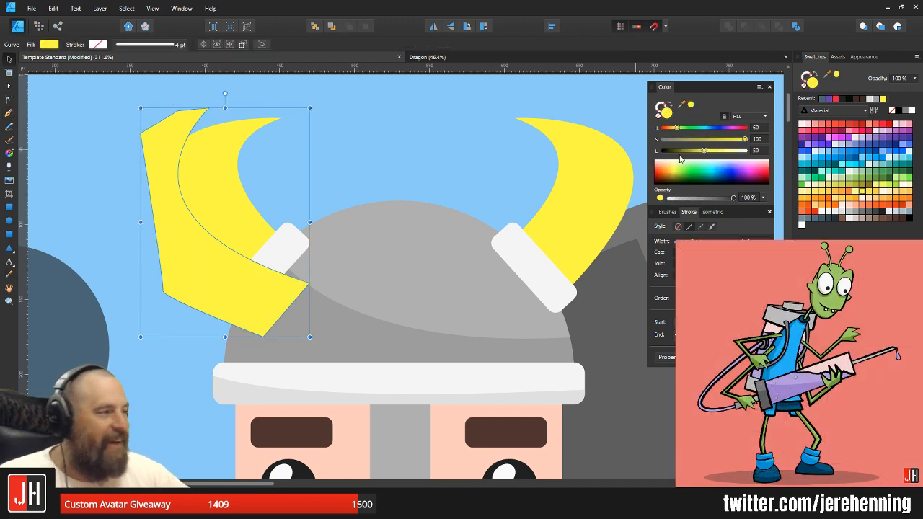
pyautogui.moveTo(705, 152); pyautogui.dragTo(697, 151)
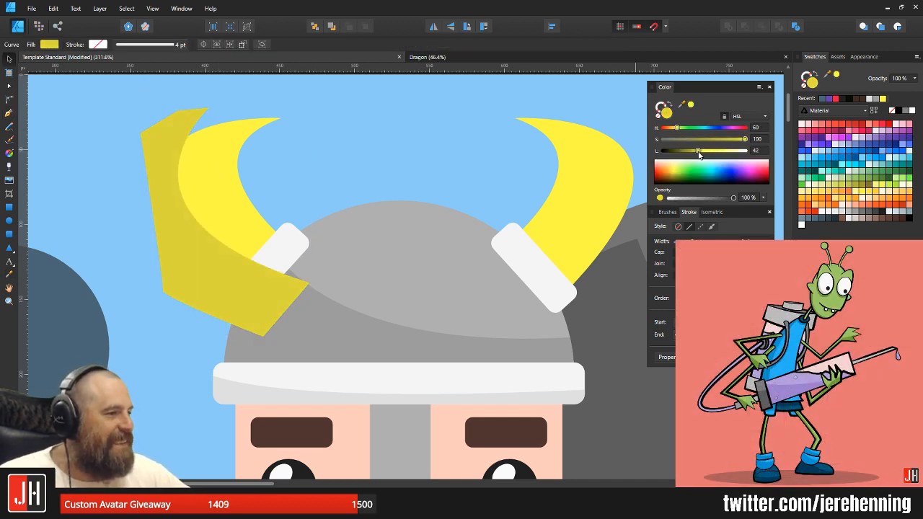
pyautogui.hotkey('ctrl', 'x')
pyautogui.click(228, 196)
pyautogui.hotkey('ctrl', 'alt', 'v')
pyautogui.click(291, 182)
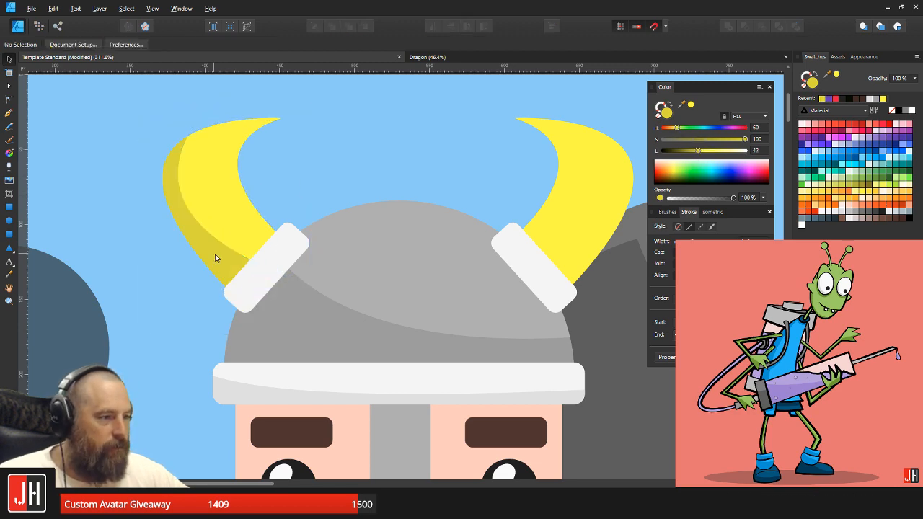
pyautogui.scroll(2, 214, 255)
pyautogui.moveTo(215, 254); pyautogui.dragTo(181, 267)
pyautogui.scroll(-2, 181, 271)
pyautogui.scroll(2, 123, 230)
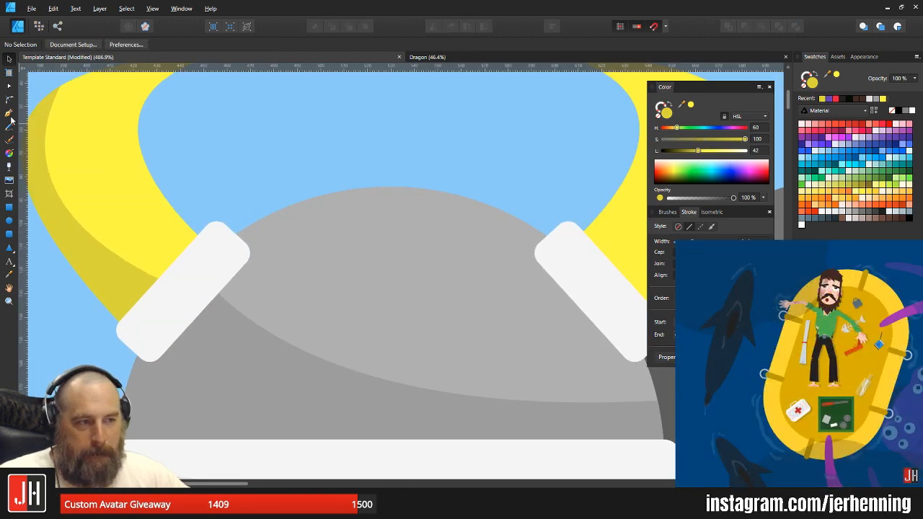
pyautogui.press('p')
pyautogui.click(133, 276)
pyautogui.moveTo(246, 308); pyautogui.dragTo(350, 278)
pyautogui.hotkey('ctrl', 'z')
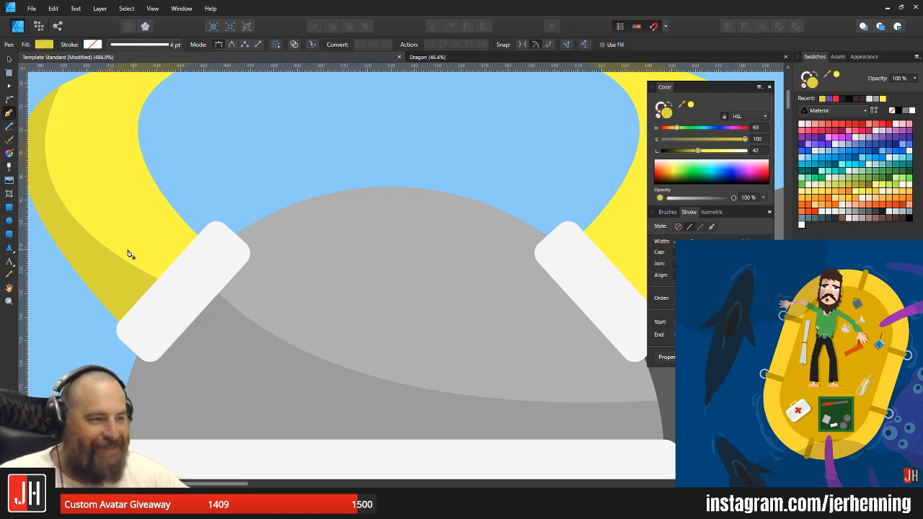
# - Draw a closed Pen shape with a curved upper edge over the lower half of the left horn's white cuff
pyautogui.click(131, 247)
pyautogui.moveTo(252, 306); pyautogui.dragTo(326, 274)
pyautogui.keyDown('alt'); pyautogui.click(234, 303); pyautogui.keyUp('alt')
pyautogui.click(175, 385)
pyautogui.click(91, 386)
pyautogui.click(91, 281)
pyautogui.click(130, 247)
# - Fill the shape with the light grey of the helmet rim's shading and clip it inside the left horn's cuff
pyautogui.scroll(-2, 324, 264)
pyautogui.press('i')
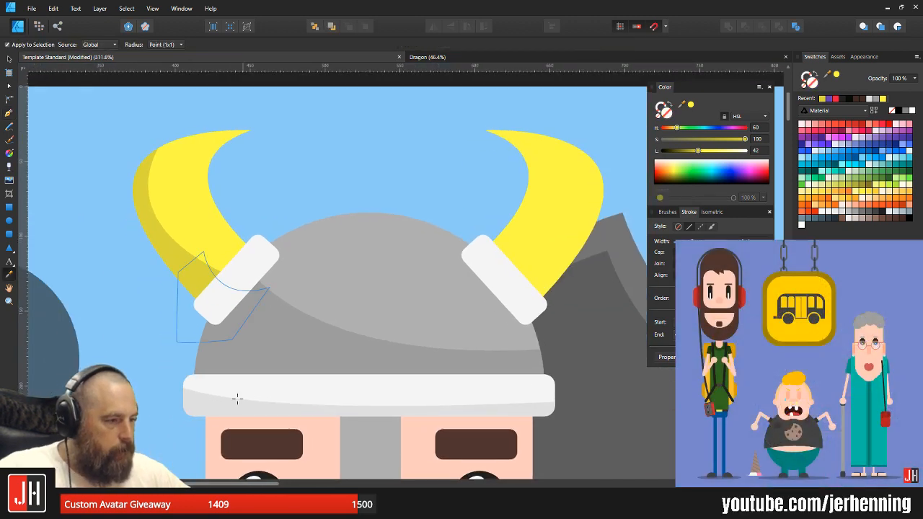
pyautogui.click(241, 406)
pyautogui.scroll(3, 232, 324)
pyautogui.hotkey('ctrl', 'x')
pyautogui.press('v')
pyautogui.click(220, 282)
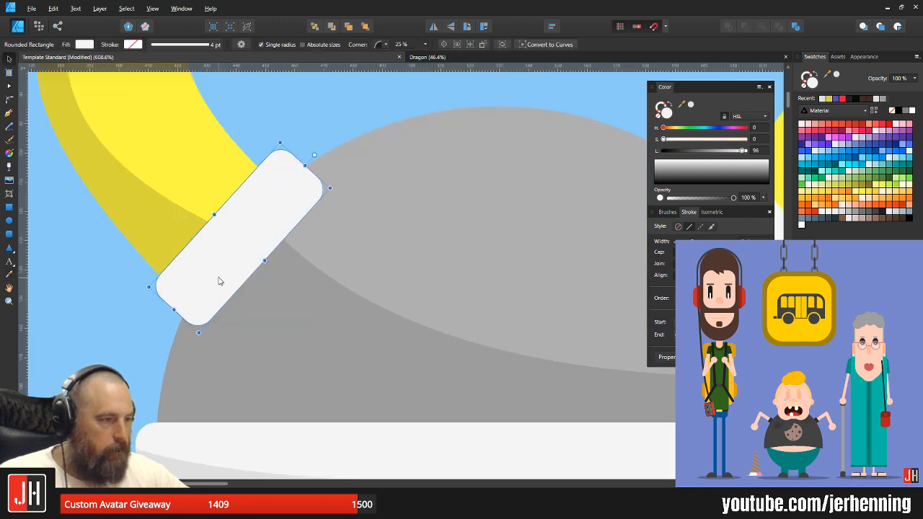
pyautogui.hotkey('ctrl', 'alt', 'v')
pyautogui.scroll(-8, 223, 277)
pyautogui.click(395, 251)
pyautogui.scroll(4, 297, 267)
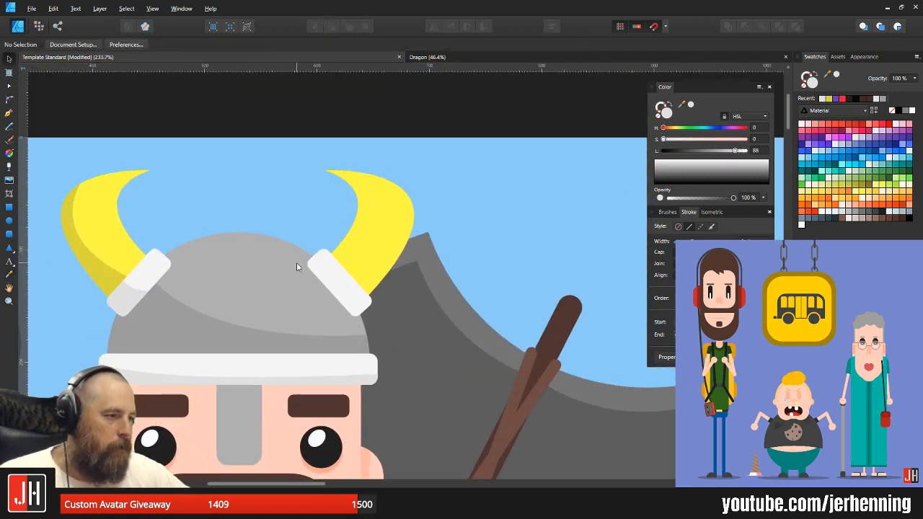
pyautogui.click(9, 112)
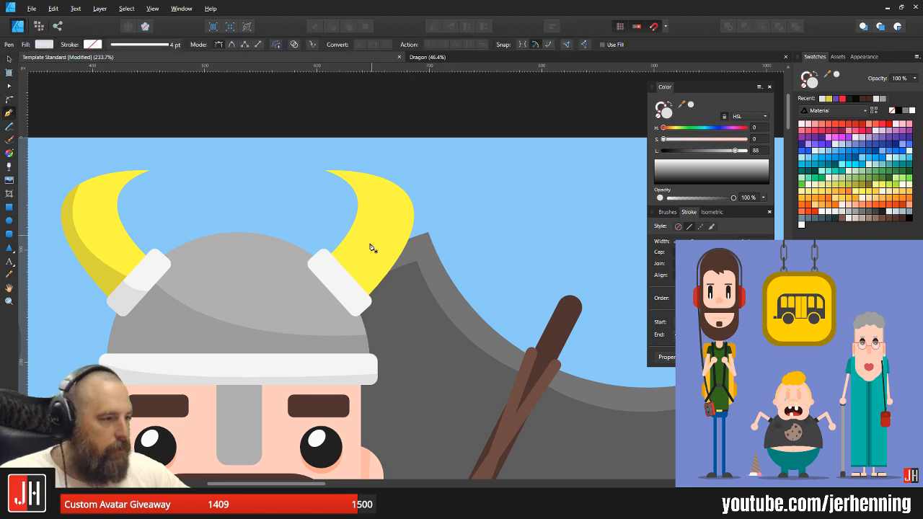
pyautogui.scroll(3, 354, 271)
pyautogui.click(265, 285)
pyautogui.moveTo(419, 306); pyautogui.dragTo(519, 252)
pyautogui.hotkey('ctrl', 'z')
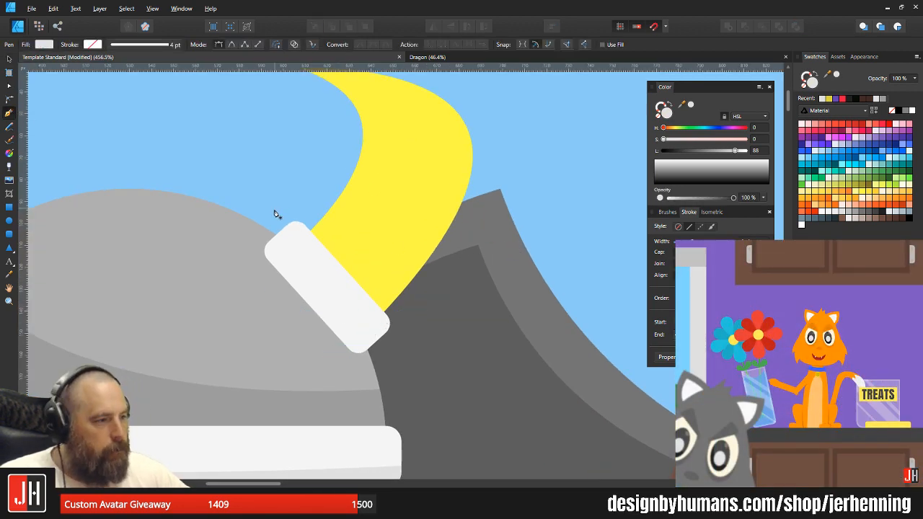
# - Draw a closed Pen shape with a curved upper edge over the lower half of the right horn's cuff and fill it light grey
pyautogui.scroll(-3, 299, 220)
pyautogui.scroll(3, 388, 264)
pyautogui.scroll(-2, 386, 216)
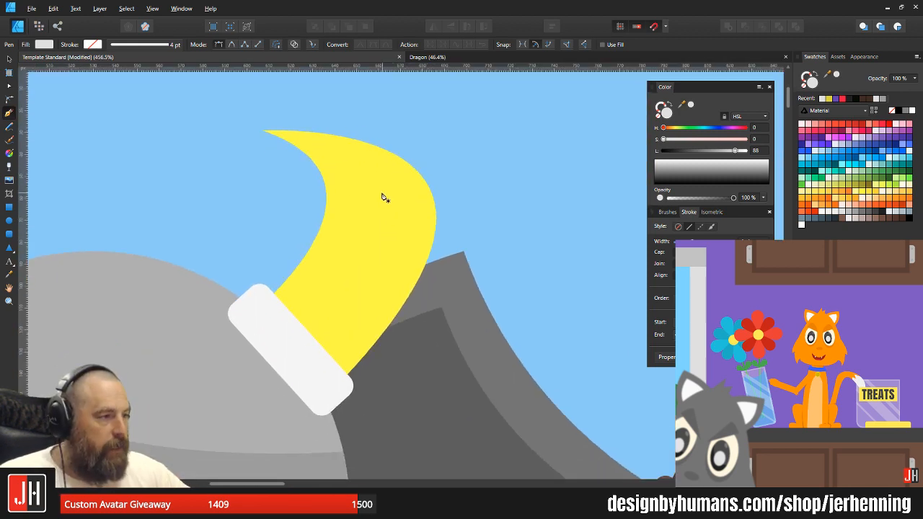
pyautogui.scroll(1, 377, 227)
pyautogui.click(265, 306)
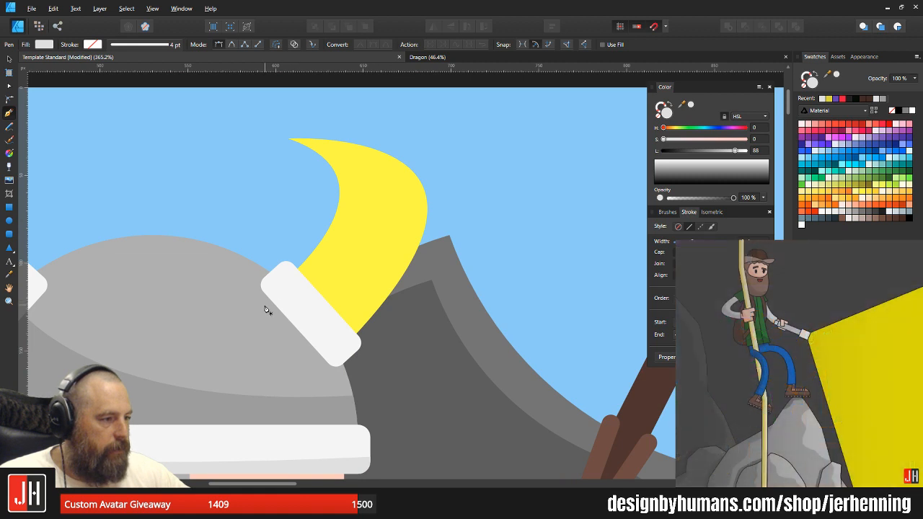
pyautogui.moveTo(416, 282); pyautogui.dragTo(509, 215)
pyautogui.click(390, 394)
pyautogui.click(283, 407)
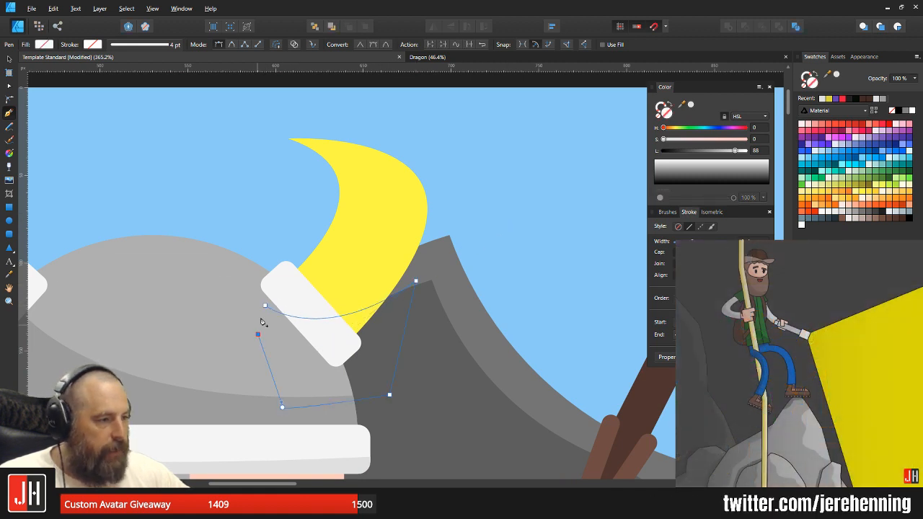
pyautogui.click(265, 306)
pyautogui.moveTo(293, 318); pyautogui.dragTo(347, 313)
pyautogui.click(692, 105)
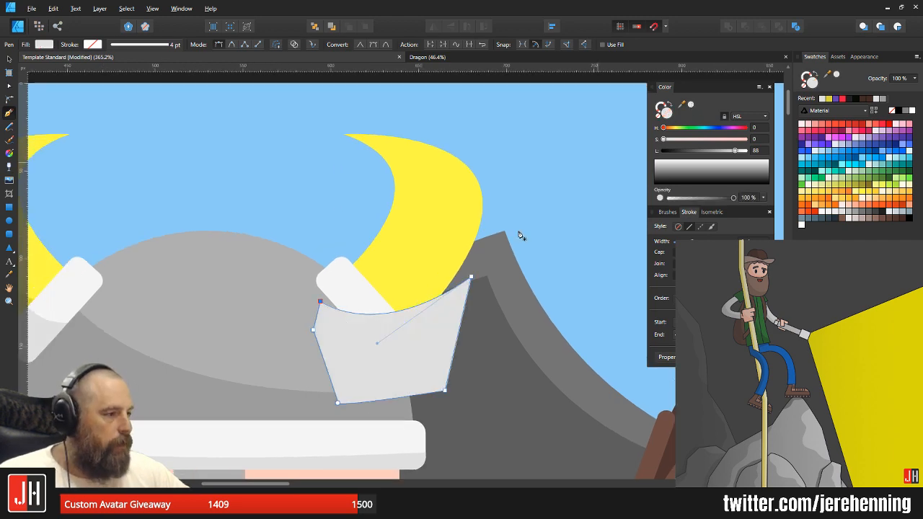
# - Clip the light grey shape inside the right horn's white cuff and deselect it
pyautogui.scroll(3, 417, 315)
pyautogui.hotkey('ctrl', 'shift', '[')
pyautogui.press('v')
pyautogui.scroll(2, 339, 315)
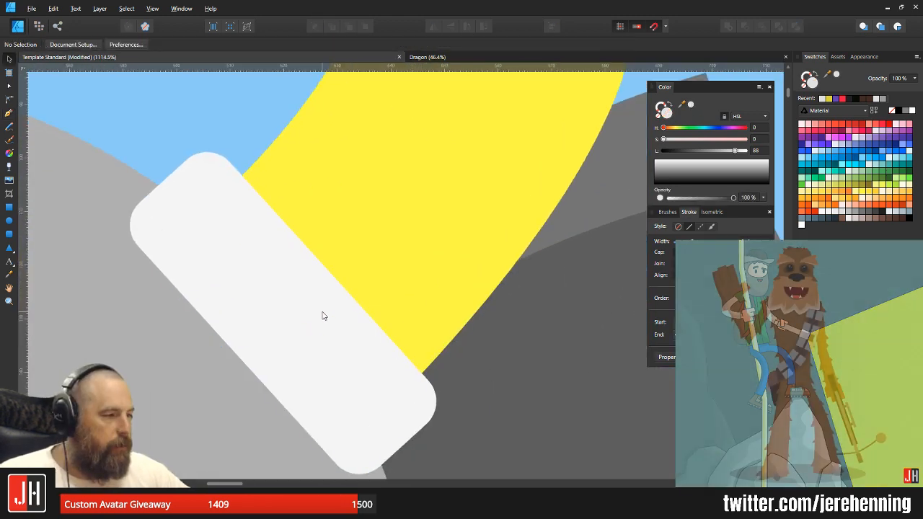
pyautogui.scroll(-9, 384, 330)
pyautogui.click(472, 187)
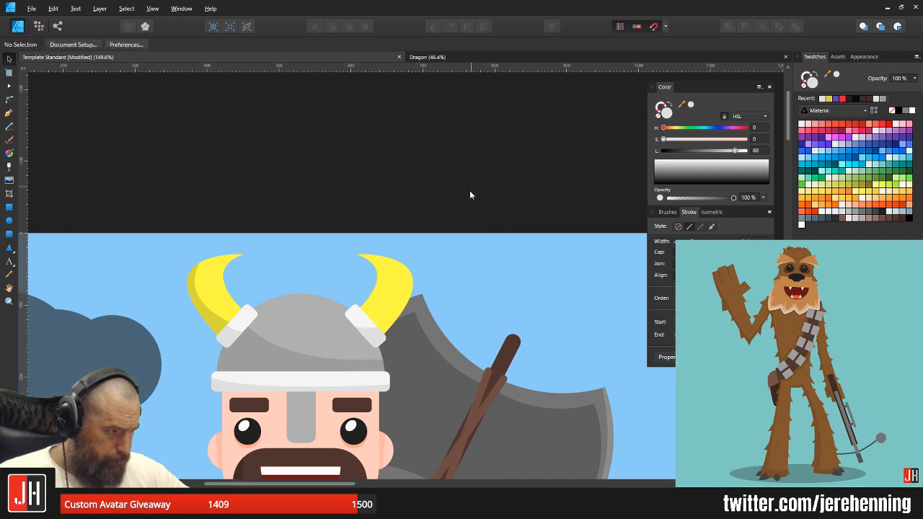
# - Draw a closed Pen shape from the right horn's tip down to its cuff, covering the horn's inner side
pyautogui.moveTo(434, 287); pyautogui.dragTo(367, 258)
pyautogui.scroll(3, 346, 266)
pyautogui.click(8, 114)
pyautogui.moveTo(342, 228); pyautogui.dragTo(430, 232)
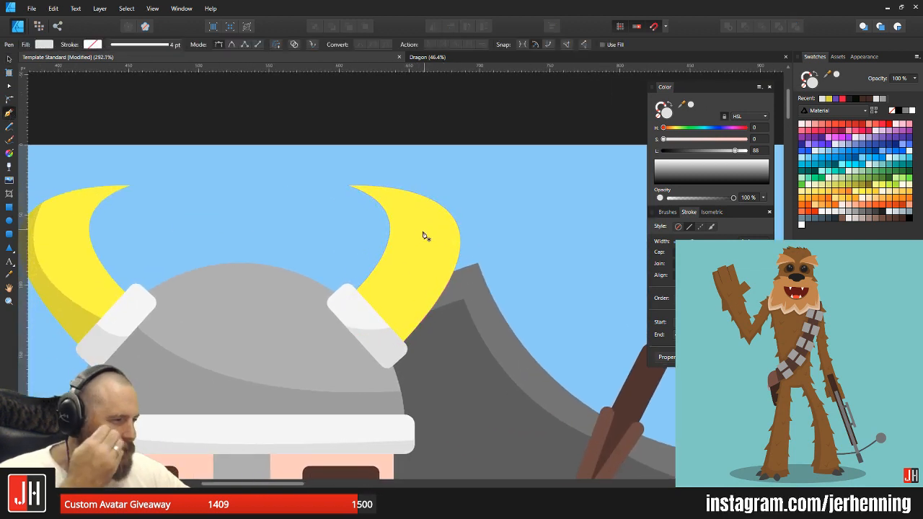
pyautogui.click(349, 185)
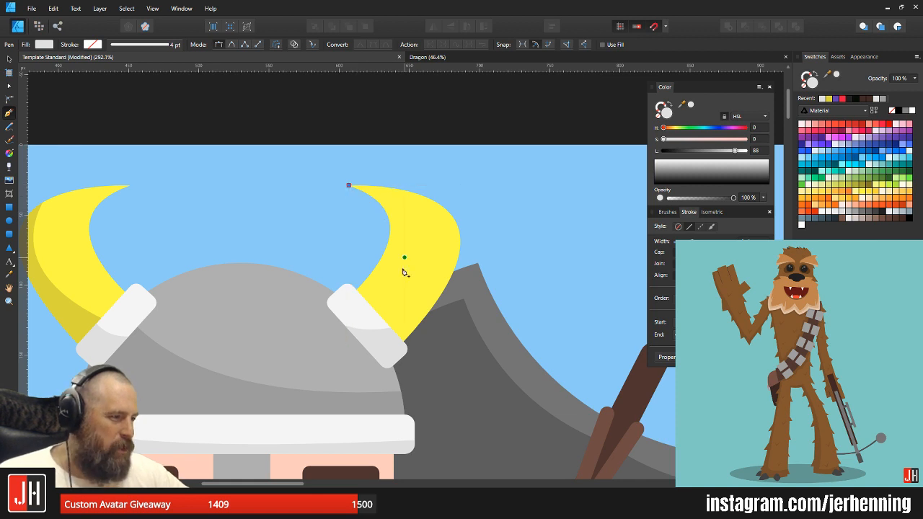
pyautogui.moveTo(367, 319); pyautogui.dragTo(243, 436)
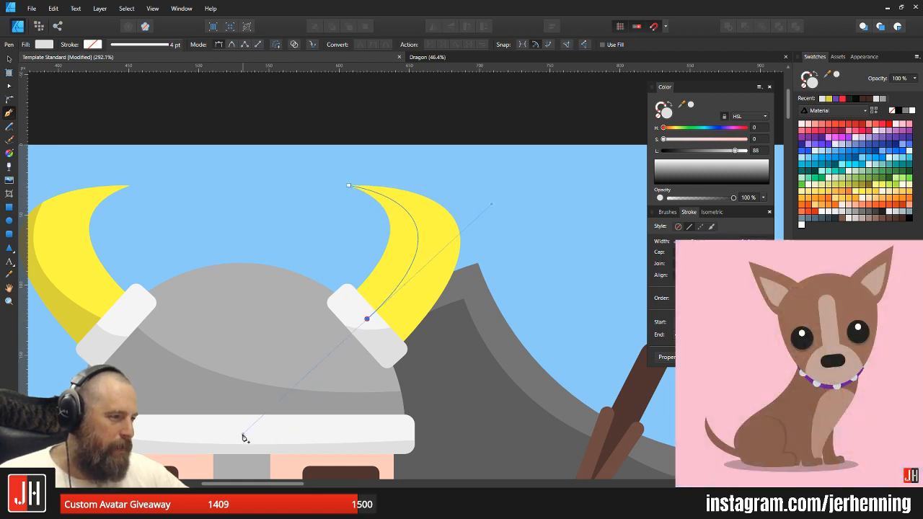
pyautogui.click(301, 255)
pyautogui.click(349, 186)
# - Fill the shape with the left horn's darker yellow, clip it inside the right horn and save the document
pyautogui.press('i')
pyautogui.click(83, 328)
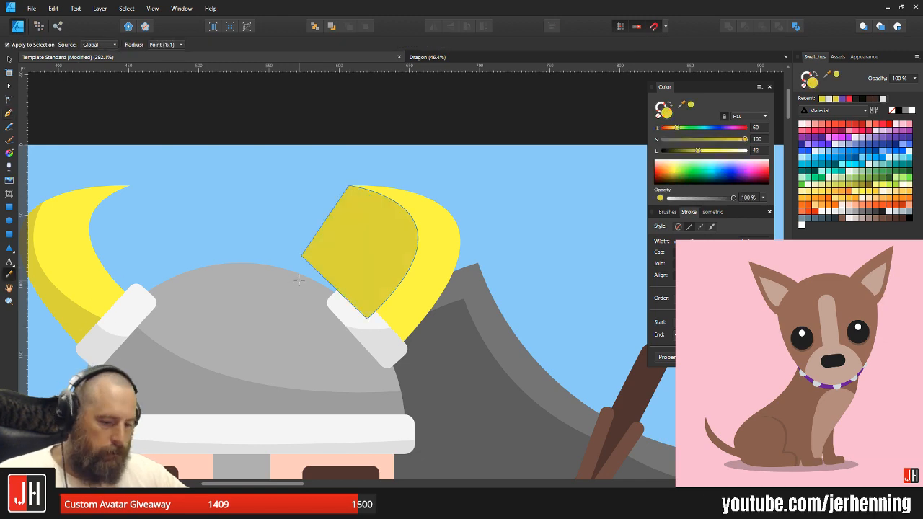
pyautogui.hotkey('ctrl', 'x')
pyautogui.press('v')
pyautogui.click(412, 240)
pyautogui.hotkey('ctrl', 'alt', 'v')
pyautogui.click(527, 200)
pyautogui.scroll(-8, 474, 262)
pyautogui.hotkey('ctrl', 's')
# - Draw a circle over the tongue and fill it with the mouth's dark red darkened to lightness 16
pyautogui.scroll(8, 347, 279)
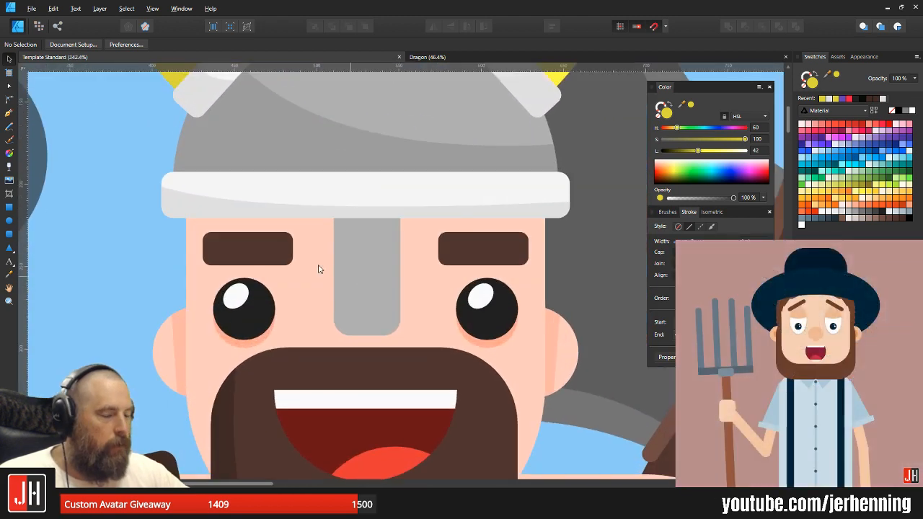
pyautogui.scroll(-4, 355, 205)
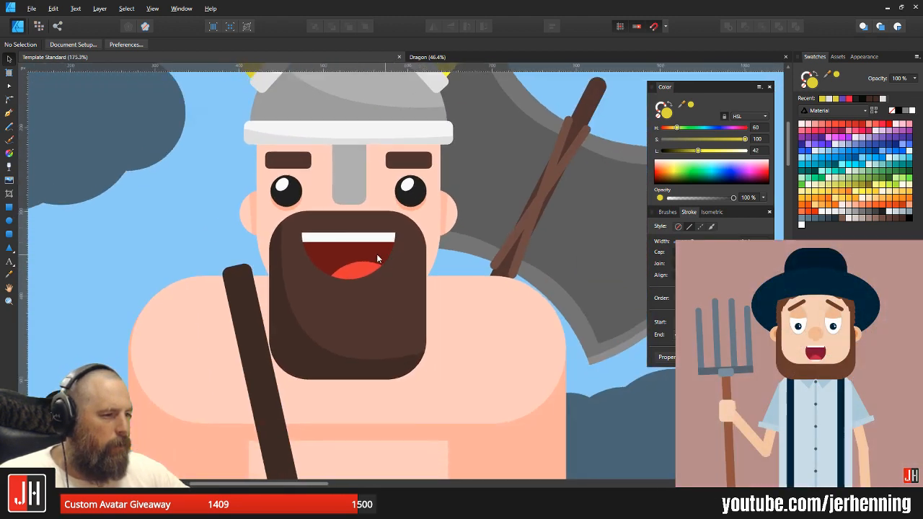
pyautogui.scroll(4, 386, 258)
pyautogui.click(8, 220)
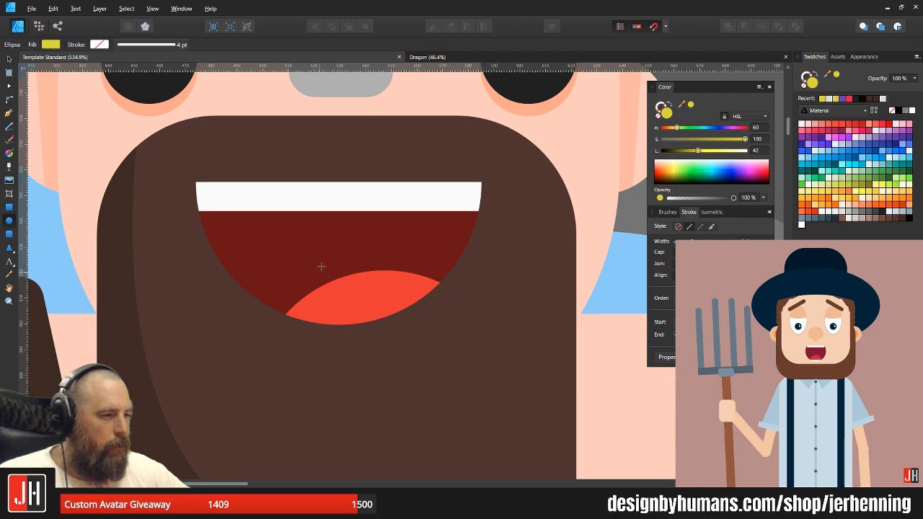
pyautogui.moveTo(319, 252); pyautogui.dragTo(420, 353)
pyautogui.press('i')
pyautogui.click(443, 241)
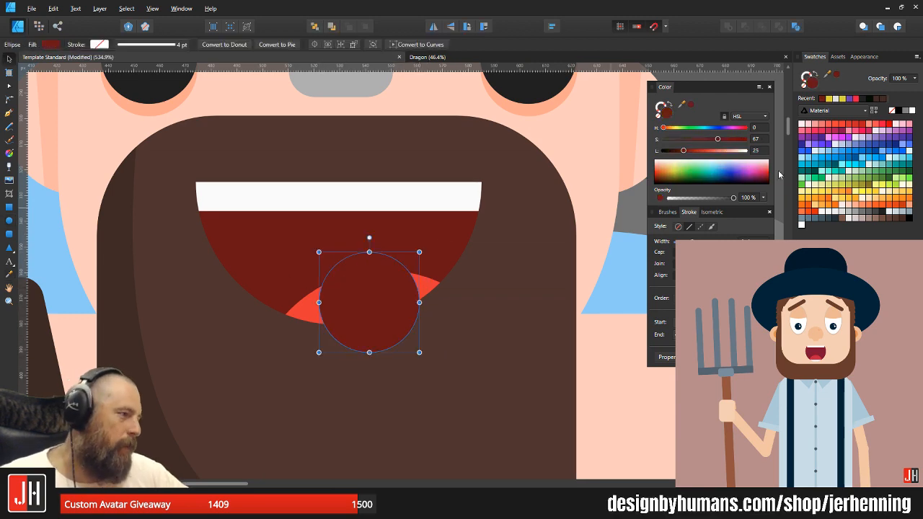
pyautogui.moveTo(683, 150); pyautogui.dragTo(676, 150)
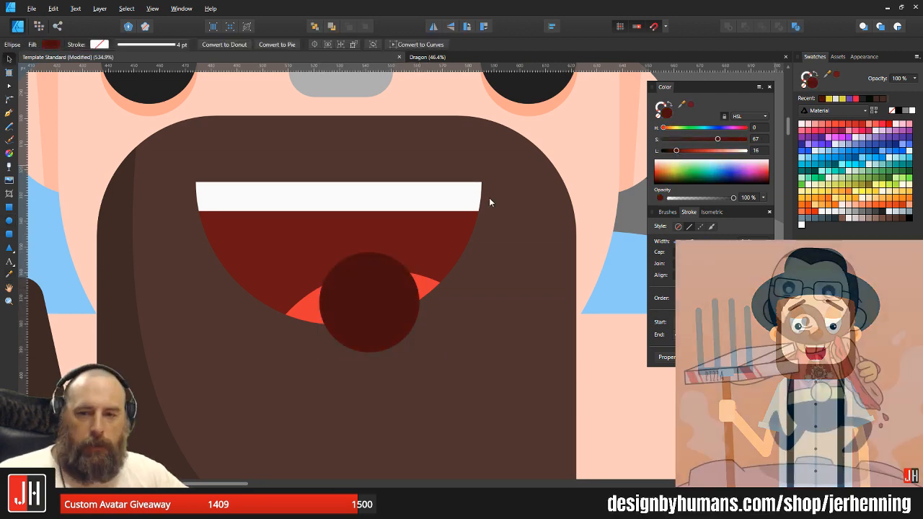
# - Clip the dark red circle inside the mouth and tuck it behind the left part of the tongue
pyautogui.press('v')
pyautogui.press('Delete')
pyautogui.click(395, 231)
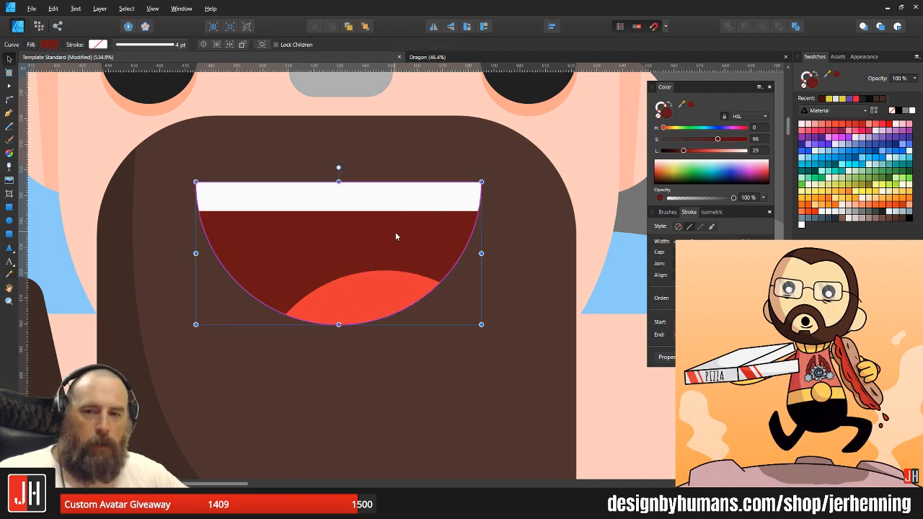
pyautogui.hotkey('ctrl', 'z')
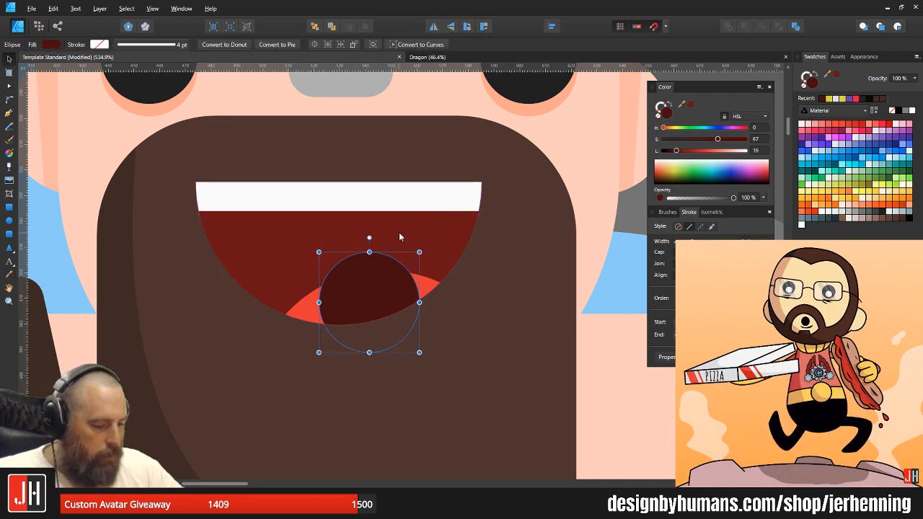
pyautogui.hotkey('ctrl', '[')
pyautogui.moveTo(381, 277); pyautogui.dragTo(350, 287)
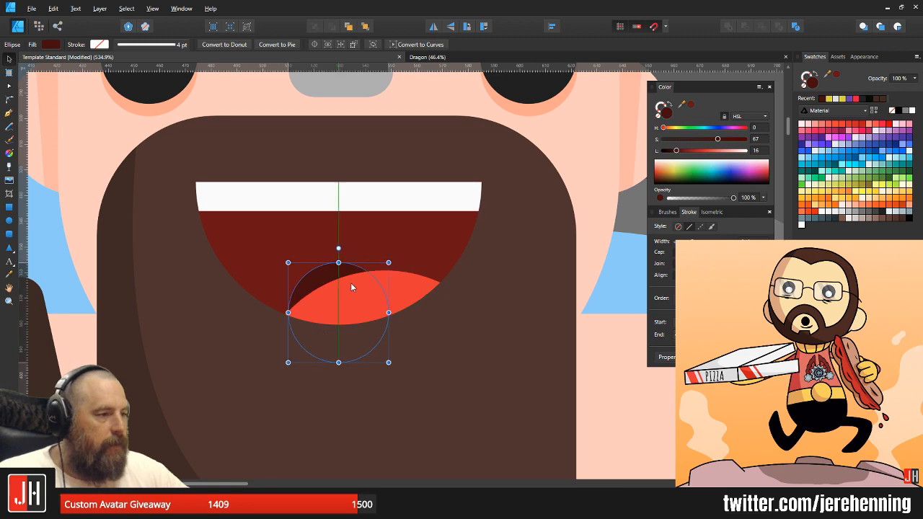
# - Adjust the dark red circle behind the tongue, shrink the tongue's circle and recentre it at the bottom of the mouth
pyautogui.moveTo(389, 262); pyautogui.dragTo(376, 290)
pyautogui.click(399, 282)
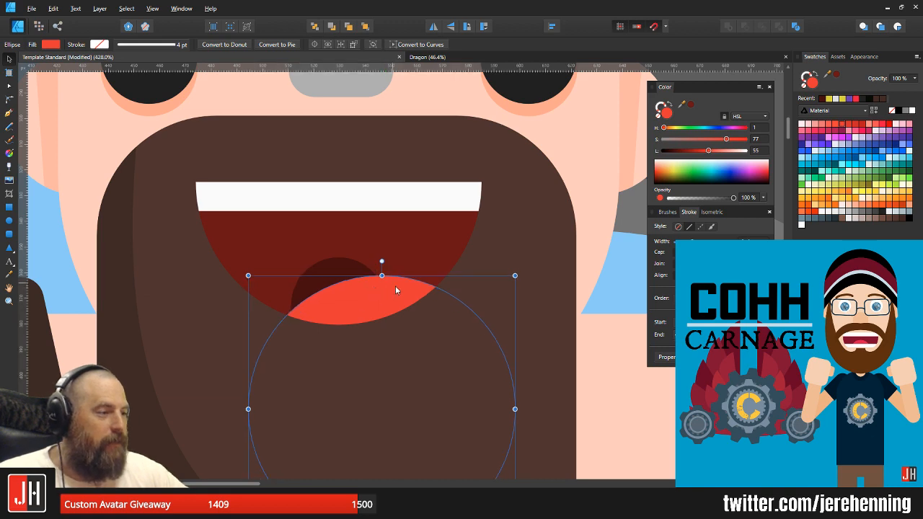
pyautogui.scroll(-8, 392, 285)
pyautogui.scroll(7, 395, 297)
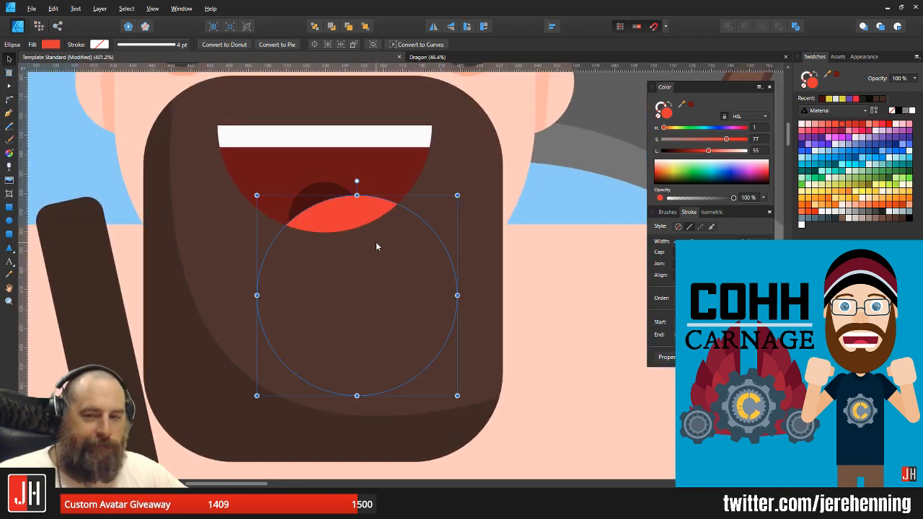
pyautogui.moveTo(457, 195); pyautogui.dragTo(436, 217)
pyautogui.moveTo(366, 253); pyautogui.dragTo(344, 242)
pyautogui.scroll(-8, 353, 241)
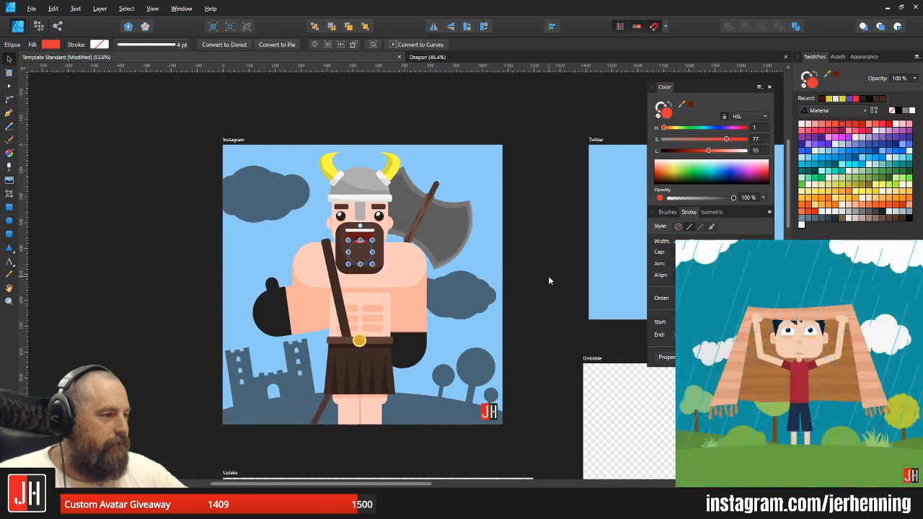
pyautogui.click(548, 278)
# - Select all six rounded ab shapes on the stomach and move them up slightly together
pyautogui.scroll(4, 359, 248)
pyautogui.scroll(-4, 359, 248)
pyautogui.scroll(4, 345, 245)
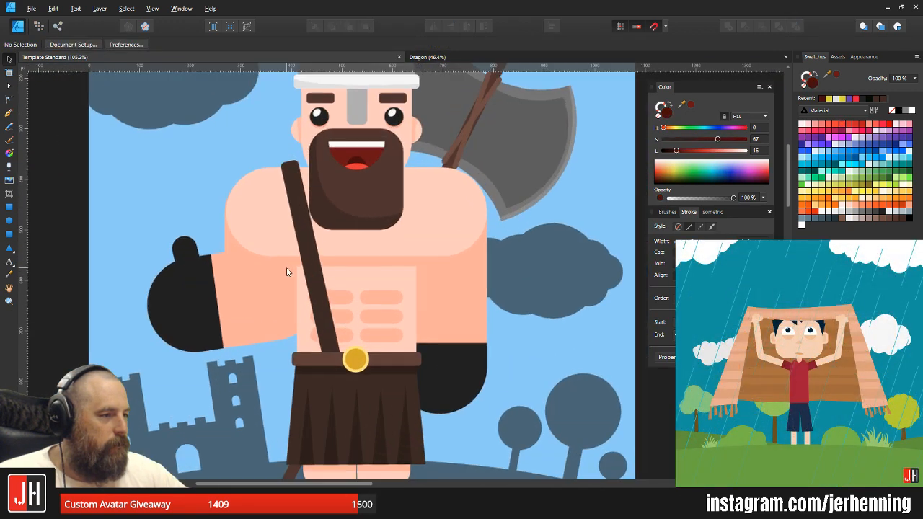
pyautogui.scroll(4, 344, 245)
pyautogui.scroll(-5, 330, 262)
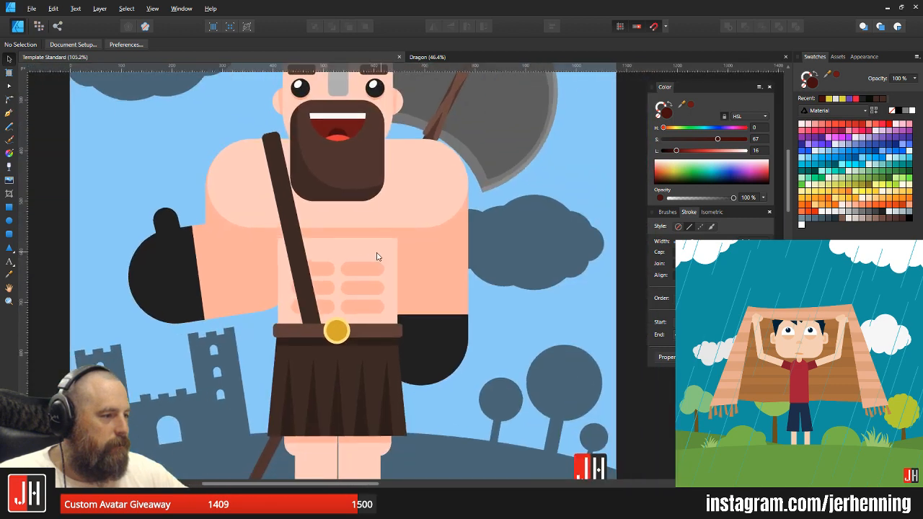
pyautogui.scroll(4, 381, 255)
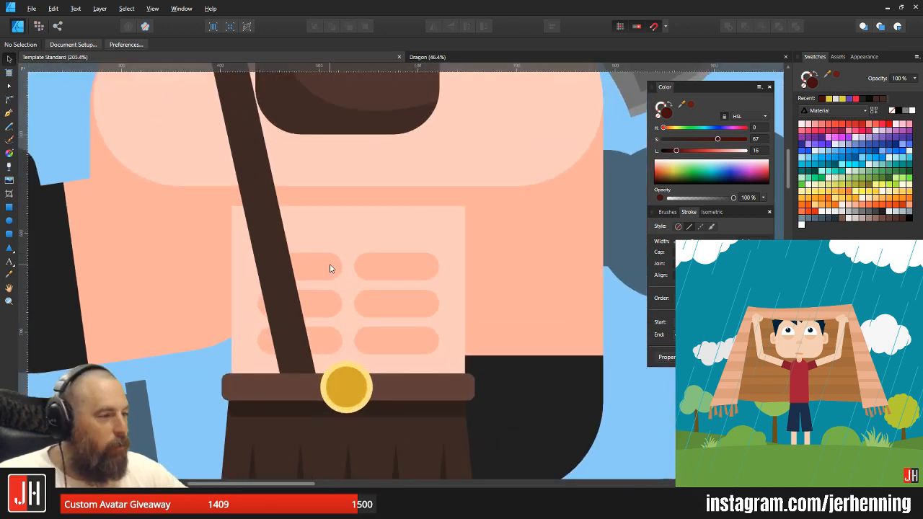
pyautogui.click(332, 268)
pyautogui.keyDown('shift'); pyautogui.click(393, 272); pyautogui.keyUp('shift')
pyautogui.keyDown('shift'); pyautogui.click(396, 302); pyautogui.keyUp('shift')
pyautogui.keyDown('shift'); pyautogui.click(396, 339); pyautogui.keyUp('shift')
pyautogui.keyDown('shift'); pyautogui.click(327, 344); pyautogui.keyUp('shift')
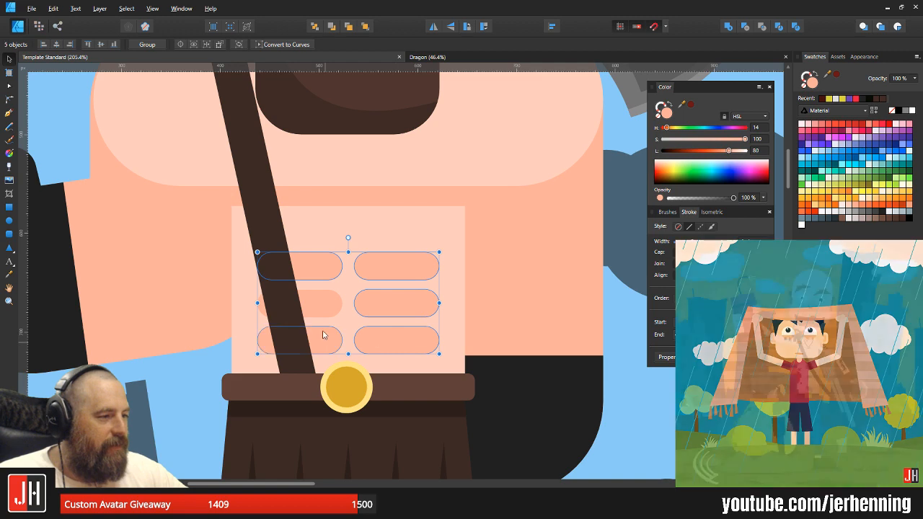
pyautogui.keyDown('shift'); pyautogui.click(335, 306); pyautogui.keyUp('shift')
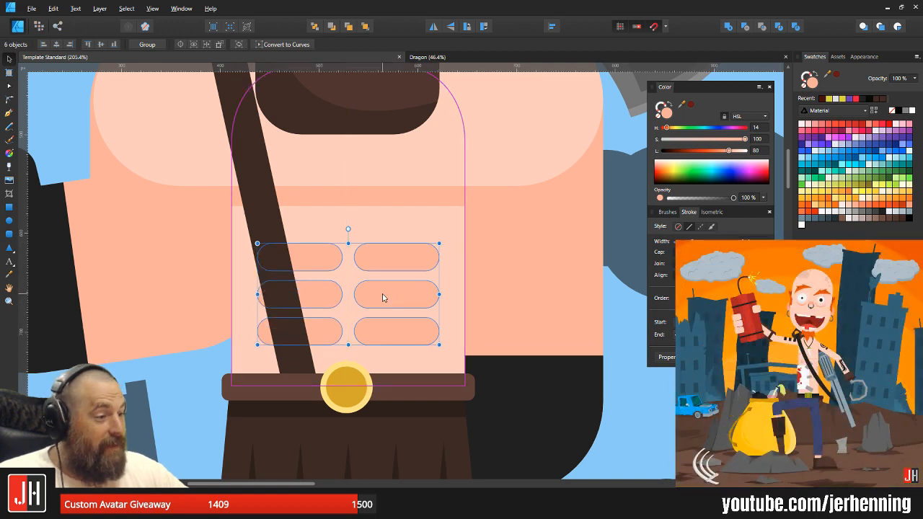
pyautogui.scroll(-4, 382, 295)
pyautogui.scroll(-3, 383, 292)
pyautogui.click(459, 297)
# - Inspect the warrior's skirt, legs, head and torso for details that still need fixing
pyautogui.scroll(4, 392, 291)
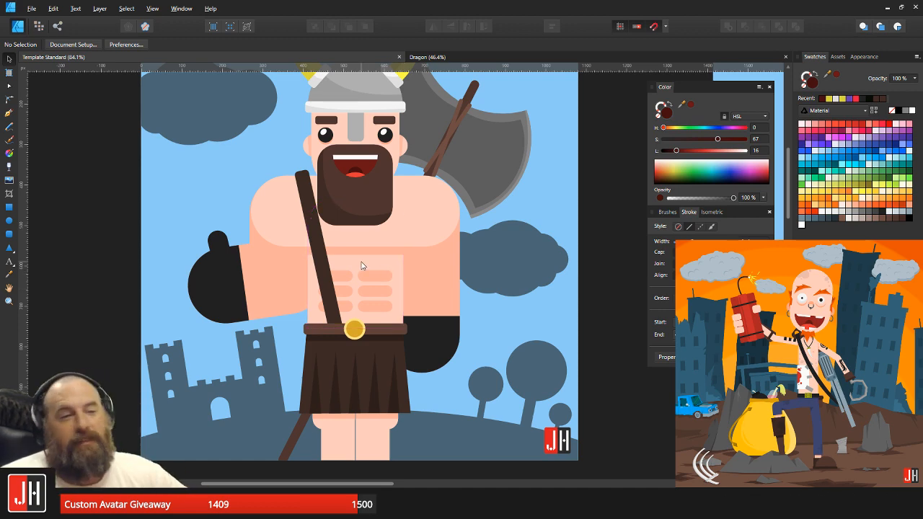
pyautogui.moveTo(406, 282); pyautogui.dragTo(388, 234)
pyautogui.scroll(4, 315, 350)
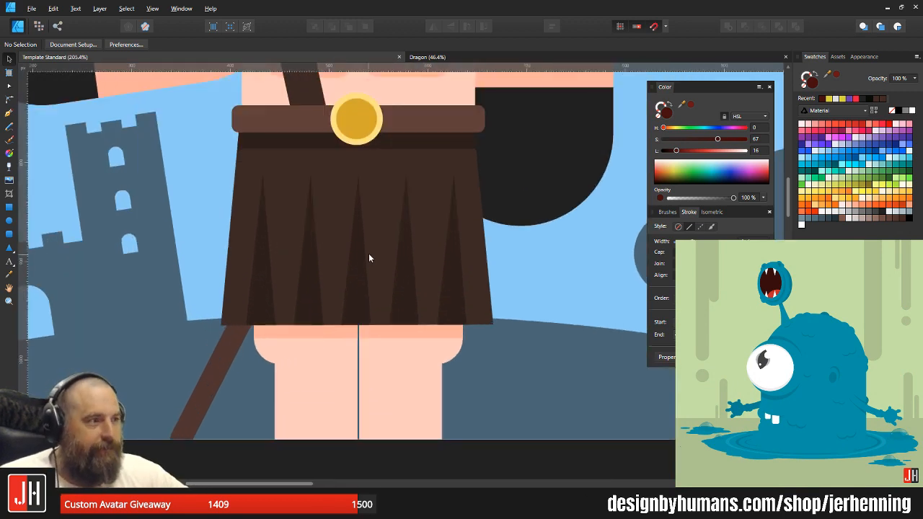
pyautogui.moveTo(425, 133); pyautogui.dragTo(366, 372)
pyautogui.scroll(-5, 367, 371)
pyautogui.moveTo(429, 246); pyautogui.dragTo(398, 268)
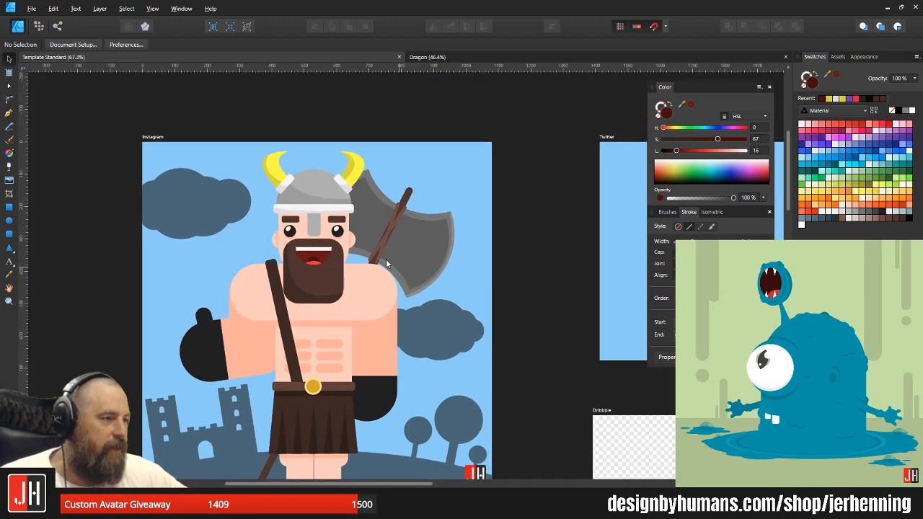
pyautogui.scroll(3, 330, 275)
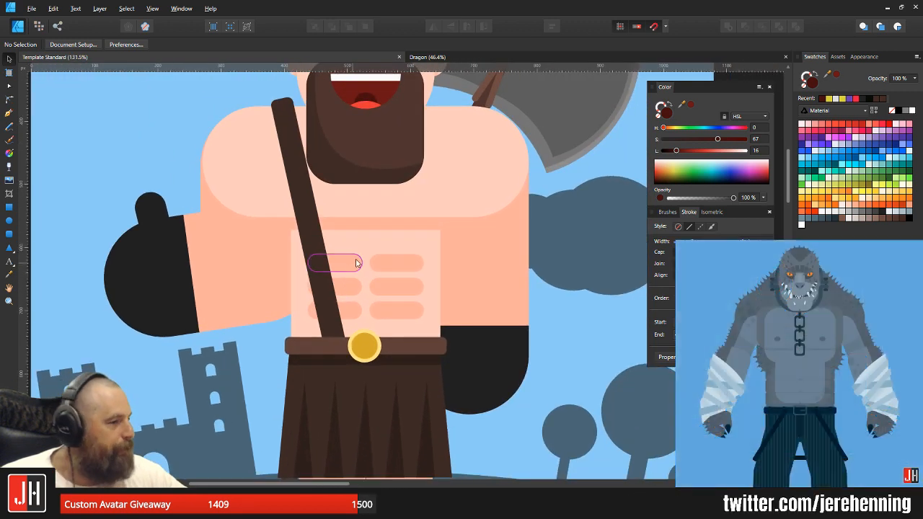
# - Tilt the raised thumb of the black glove slightly outward, shift it closer to the wrist and save the document
pyautogui.scroll(4, 132, 227)
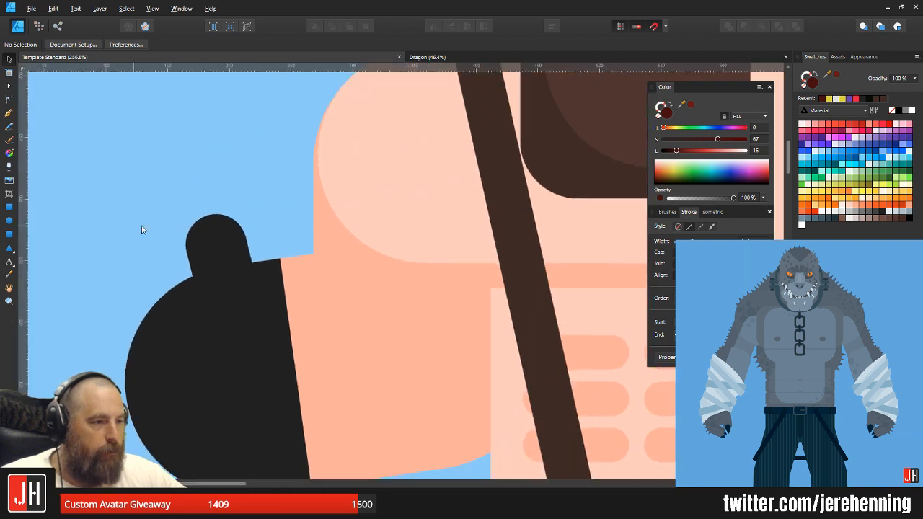
pyautogui.click(207, 241)
pyautogui.moveTo(207, 194); pyautogui.dragTo(216, 192)
pyautogui.moveTo(210, 253)
pyautogui.mouseDown()
pyautogui.moveTo(220, 260)
pyautogui.moveTo(220, 252)
pyautogui.mouseUp()
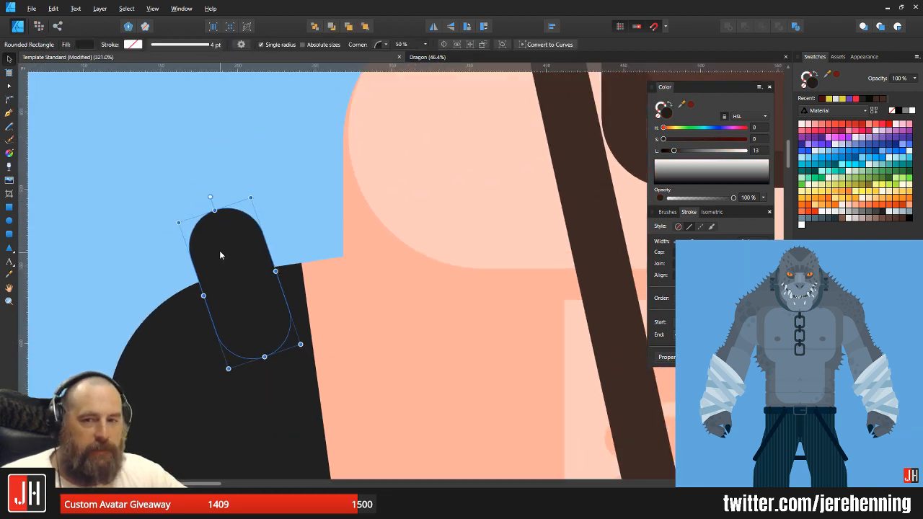
pyautogui.click(260, 172)
pyautogui.scroll(-3, 249, 197)
pyautogui.hotkey('ctrl', 's')
# - Review the whole illustration on the Instagram artboard, including close views of the belt buckle, skirt and torso
pyautogui.scroll(-4, 250, 196)
pyautogui.moveTo(411, 176); pyautogui.dragTo(400, 216)
pyautogui.scroll(-1, 398, 218)
pyautogui.scroll(3, 361, 214)
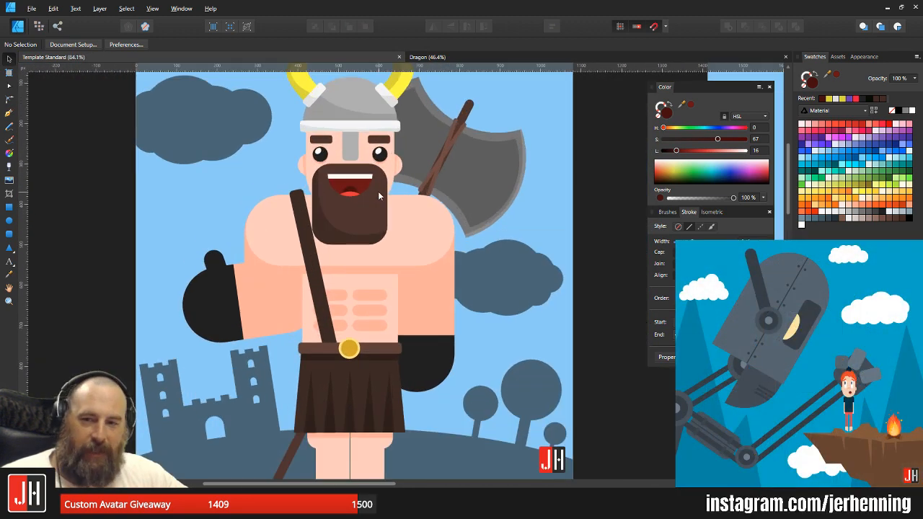
pyautogui.scroll(1, 378, 187)
pyautogui.scroll(-1, 371, 194)
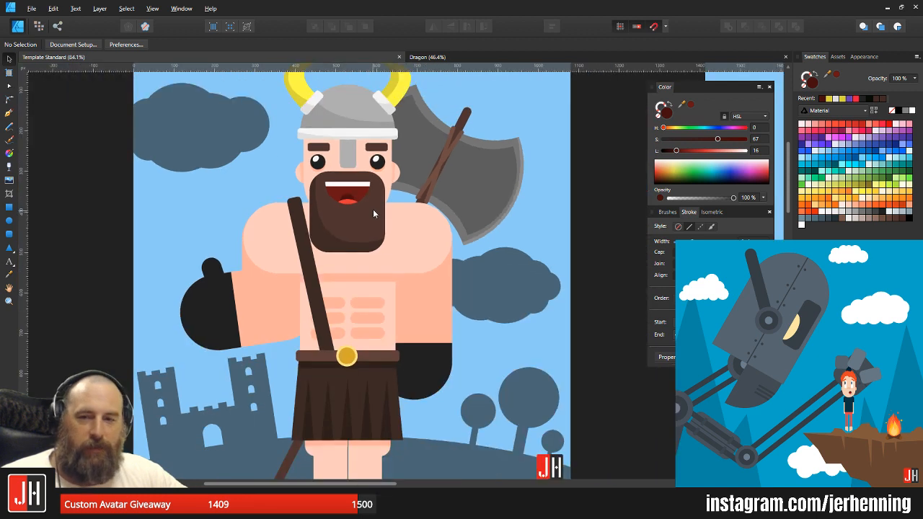
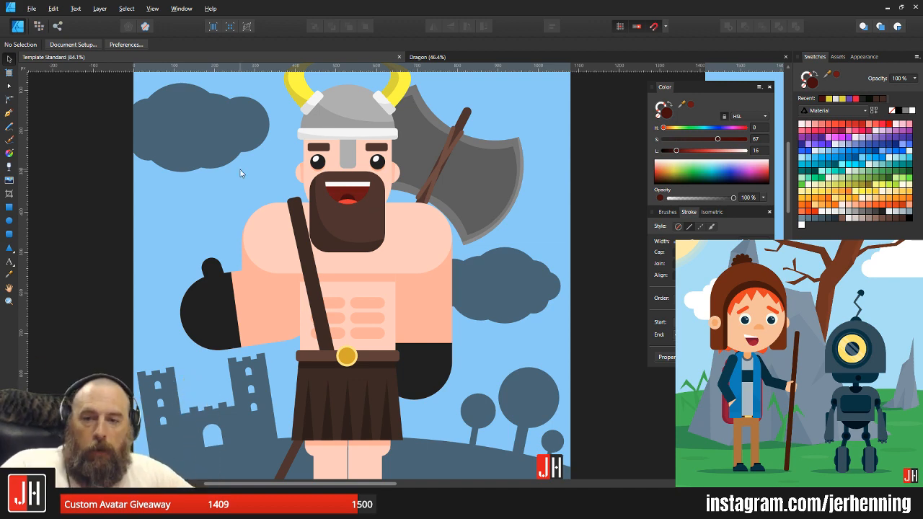
pyautogui.moveTo(469, 330); pyautogui.dragTo(472, 297)
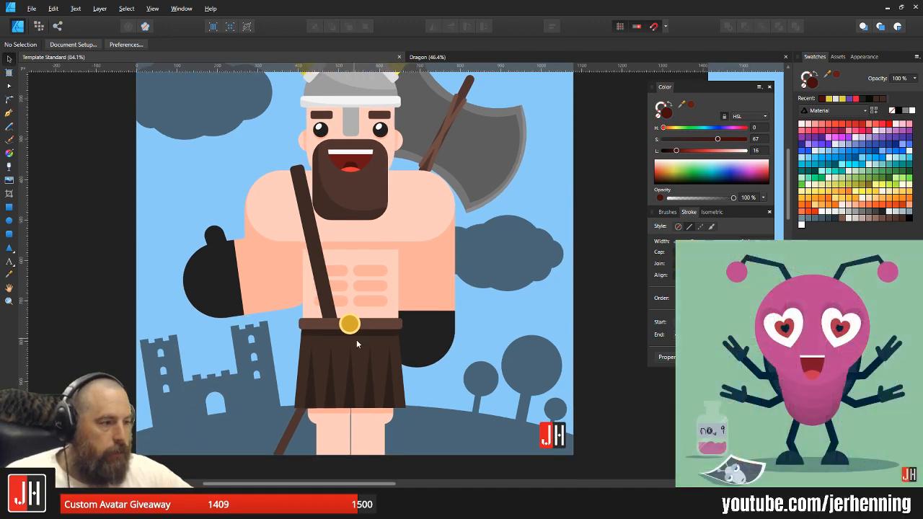
pyautogui.scroll(3, 354, 338)
pyautogui.scroll(3, 353, 317)
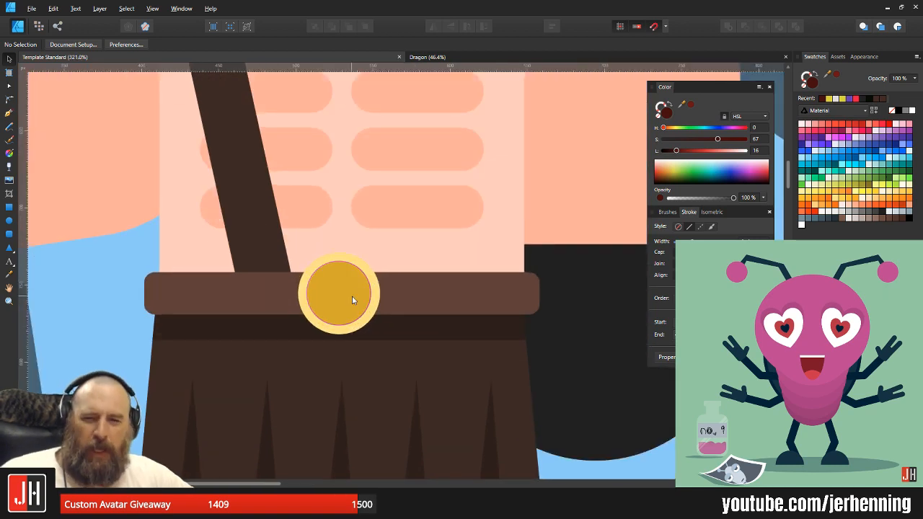
pyautogui.scroll(-6, 353, 301)
pyautogui.scroll(3, 353, 313)
pyautogui.scroll(-2, 353, 313)
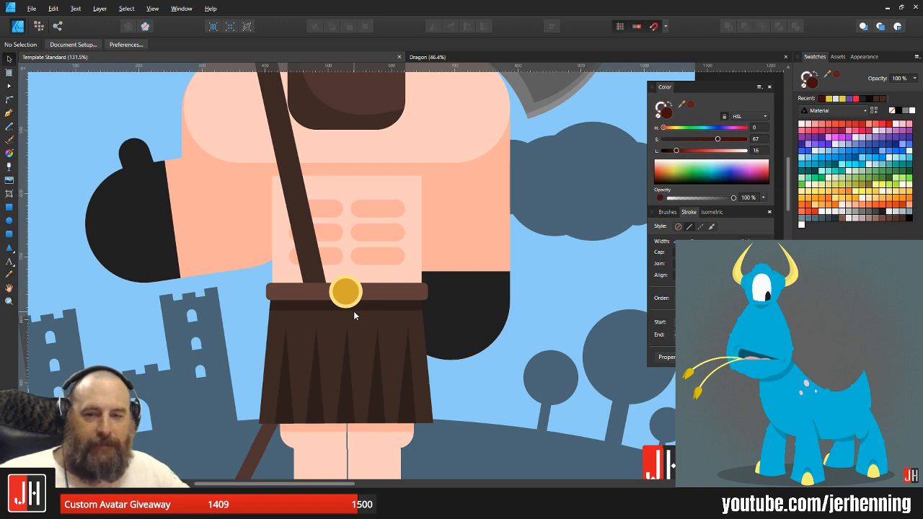
pyautogui.scroll(-5, 353, 311)
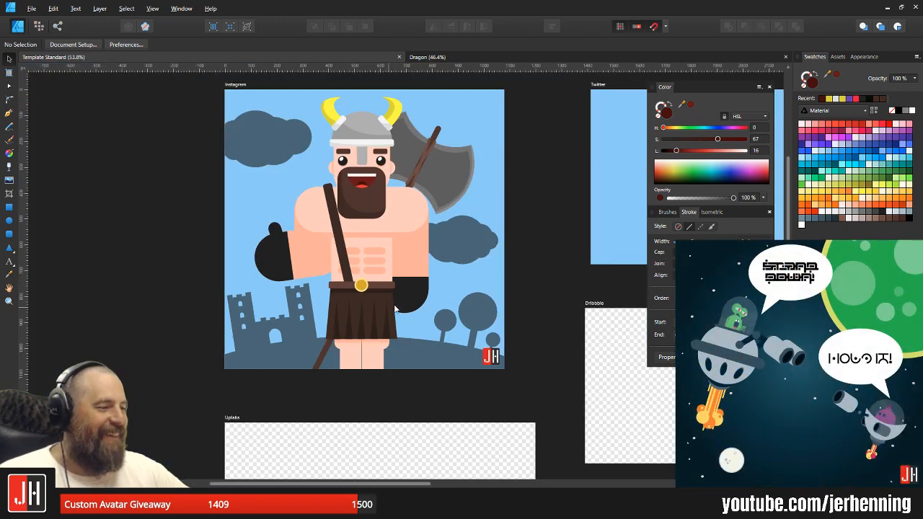
pyautogui.moveTo(320, 194); pyautogui.dragTo(317, 229)
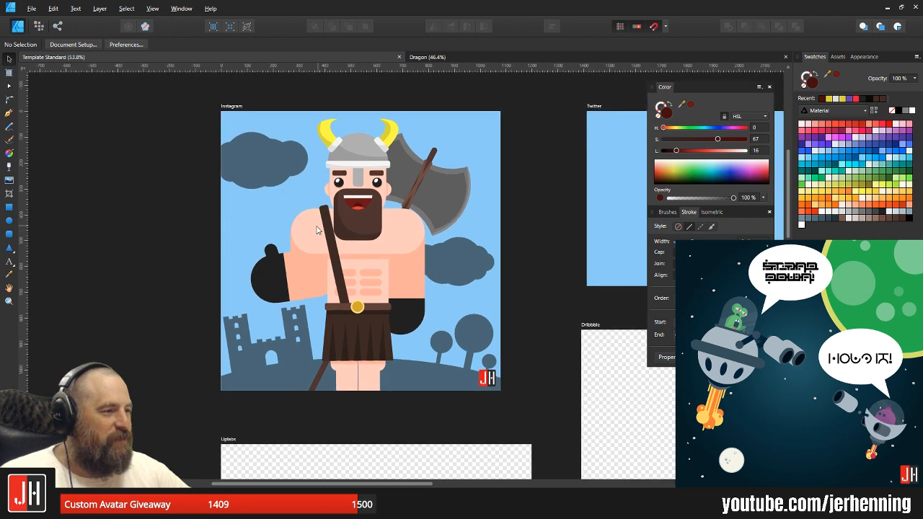
pyautogui.scroll(3, 316, 229)
pyautogui.scroll(-3, 351, 233)
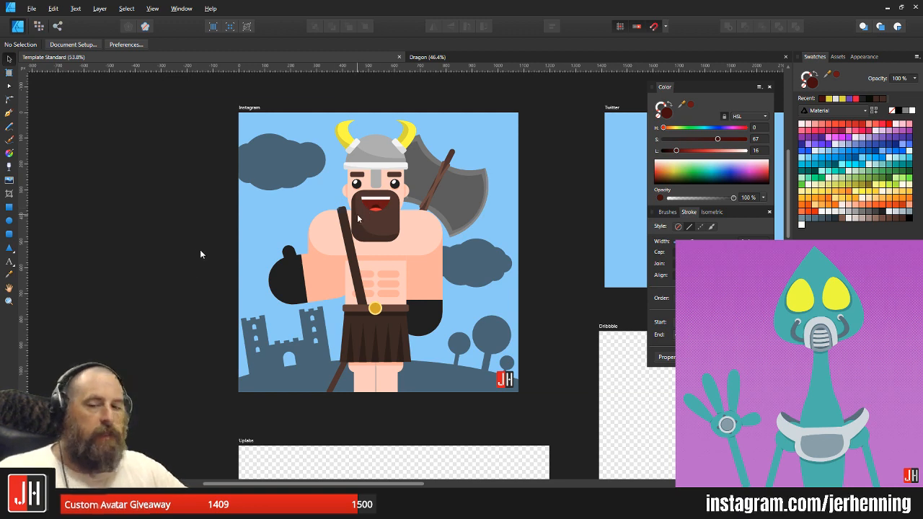
# - Duplicate the cloud beside the warrior's arm into the artboard's upper-right corner, scale it down, rotate it slightly and save
pyautogui.click(474, 257)
pyautogui.moveTo(477, 261); pyautogui.dragTo(515, 207)
pyautogui.scroll(3, 467, 128)
pyautogui.moveTo(571, 175); pyautogui.dragTo(532, 216)
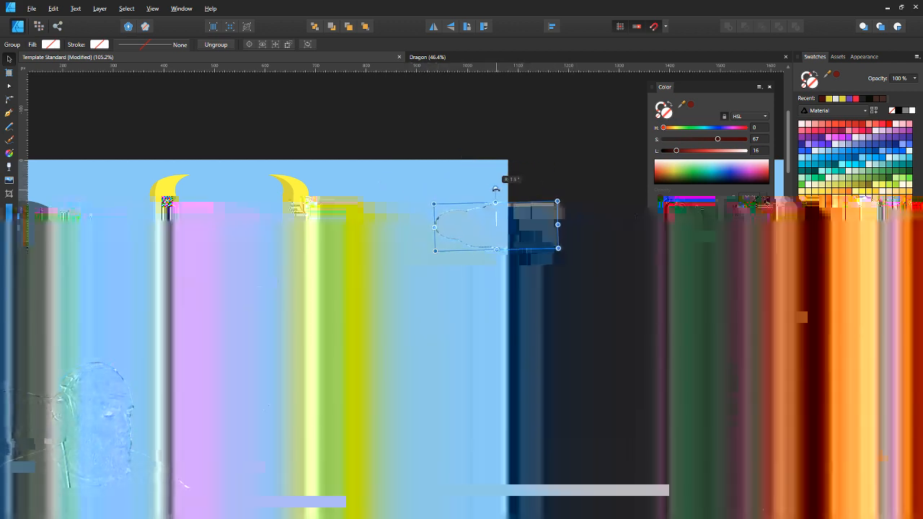
pyautogui.click(552, 178)
pyautogui.hotkey('ctrl', 's')
# - Move the large upper-left cloud slightly left and down so it runs further off the artboard's edge
pyautogui.scroll(-6, 521, 240)
pyautogui.scroll(4, 424, 253)
pyautogui.moveTo(271, 185); pyautogui.dragTo(262, 195)
pyautogui.scroll(-6, 277, 200)
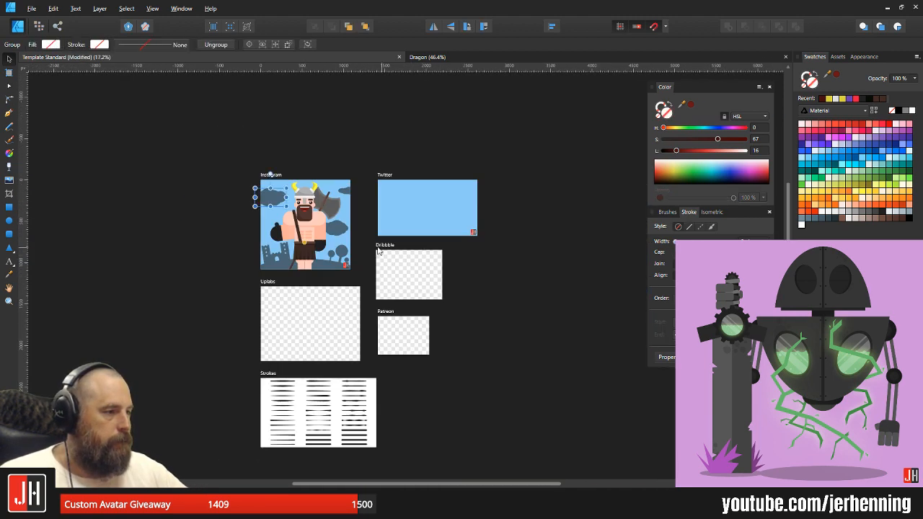
pyautogui.click(367, 243)
# - Draw a circle over the ground below the trees, fill it with the ground's blue-grey and shift it to the right
pyautogui.scroll(5, 346, 243)
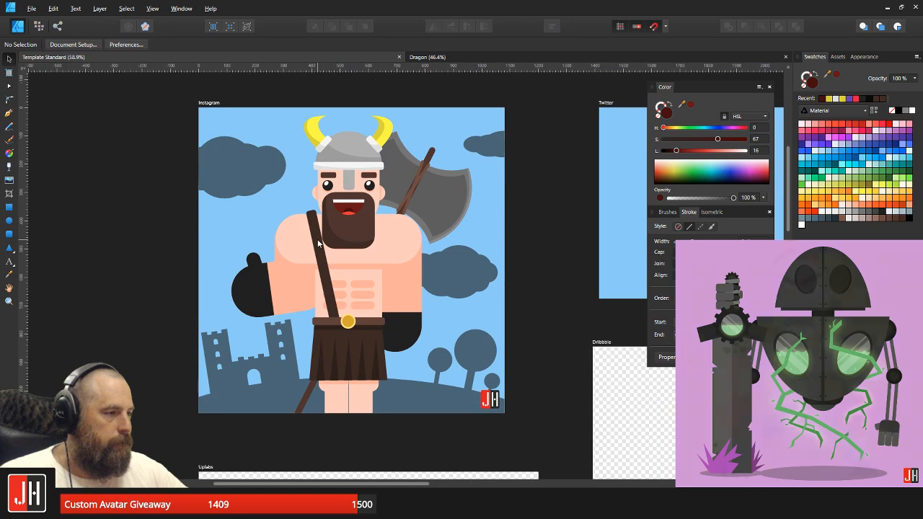
pyautogui.scroll(4, 415, 334)
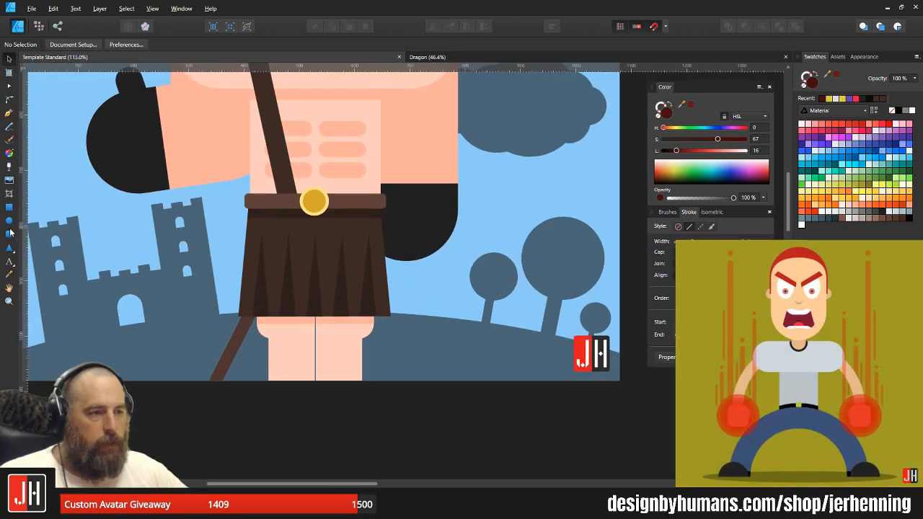
pyautogui.press('m')
pyautogui.moveTo(372, 309); pyautogui.dragTo(531, 465)
pyautogui.press('i')
pyautogui.click(546, 356)
pyautogui.press('m')
pyautogui.moveTo(480, 343); pyautogui.dragTo(499, 342)
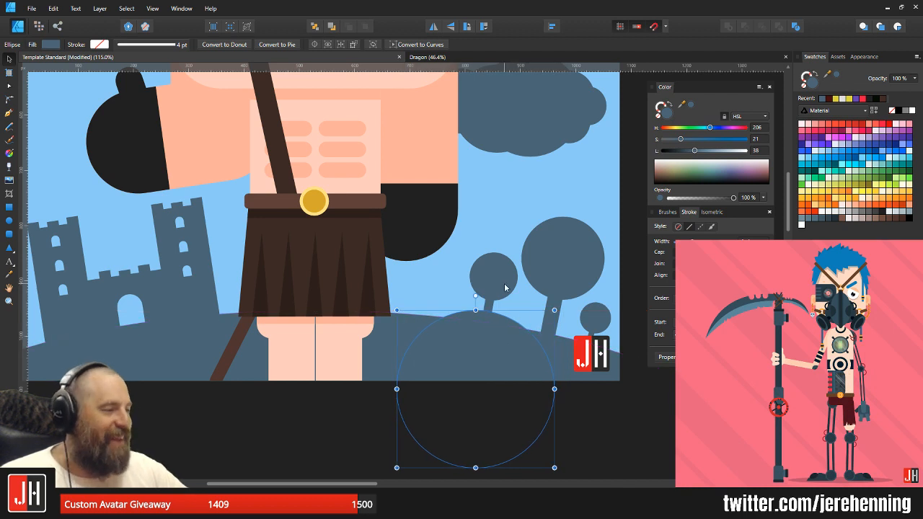
# - Move the three trees slightly up and left together and raise the hill circle beneath them
pyautogui.click(505, 285)
pyautogui.keyDown('shift'); pyautogui.click(550, 272); pyautogui.keyUp('shift')
pyautogui.keyDown('shift'); pyautogui.click(600, 317); pyautogui.keyUp('shift')
pyautogui.moveTo(600, 317); pyautogui.dragTo(537, 316)
pyautogui.click(501, 341)
pyautogui.moveTo(485, 351)
pyautogui.mouseDown()
pyautogui.moveTo(495, 333)
pyautogui.moveTo(492, 341)
pyautogui.mouseUp()
# - Nudge the largest tree slightly to the right and fine-tune the placement of the small tree beside the logo
pyautogui.click(558, 263)
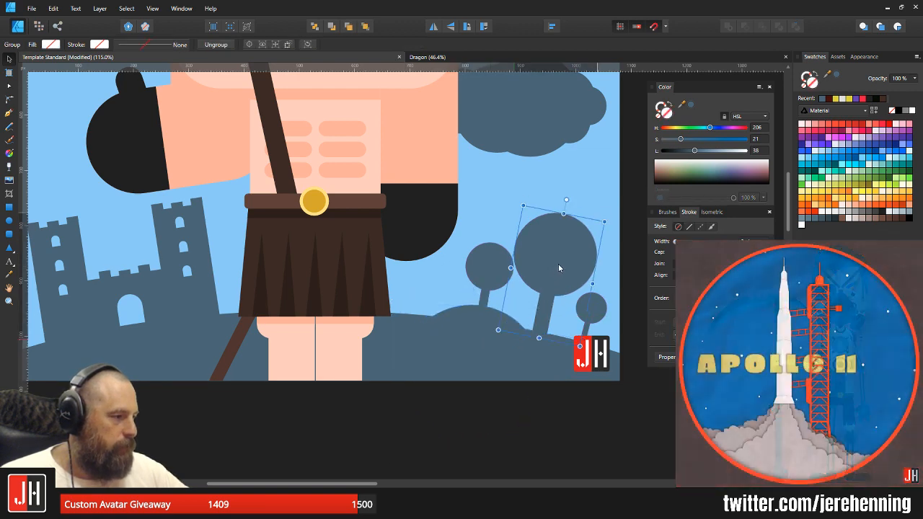
pyautogui.scroll(2, 577, 235)
pyautogui.click(564, 188)
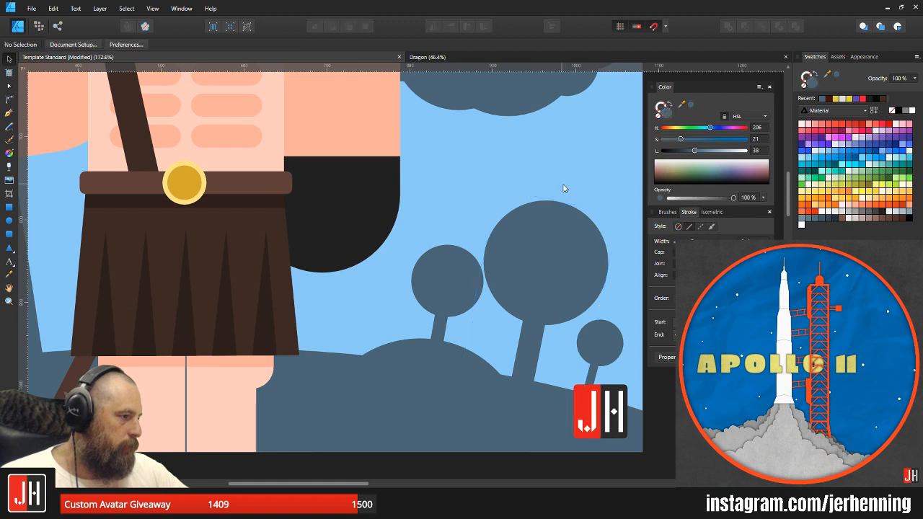
pyautogui.click(556, 210)
pyautogui.moveTo(563, 188); pyautogui.dragTo(567, 189)
pyautogui.scroll(1, 570, 261)
pyautogui.moveTo(570, 261); pyautogui.dragTo(559, 204)
pyautogui.scroll(1, 522, 264)
pyautogui.moveTo(522, 264); pyautogui.dragTo(525, 265)
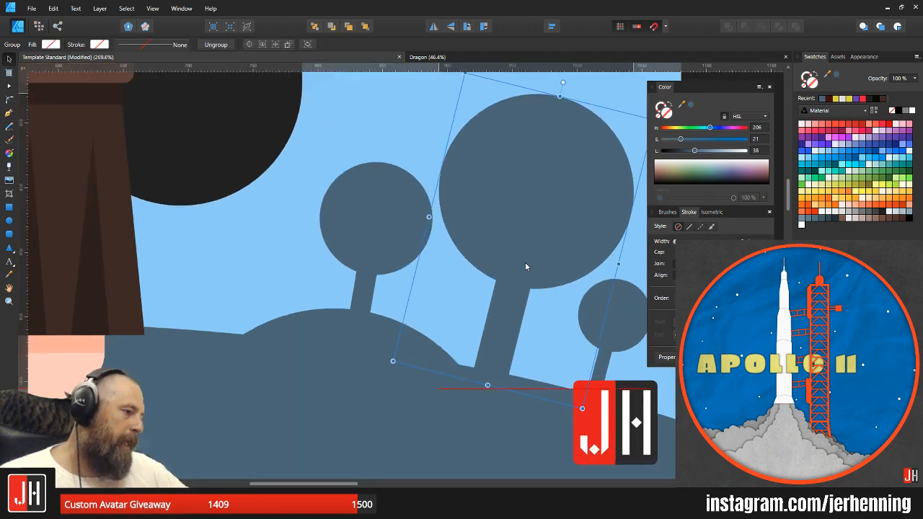
pyautogui.hscroll(2, 524, 262)
pyautogui.click(542, 316)
pyautogui.moveTo(547, 265); pyautogui.dragTo(548, 264)
pyautogui.scroll(-6, 545, 290)
pyautogui.click(596, 298)
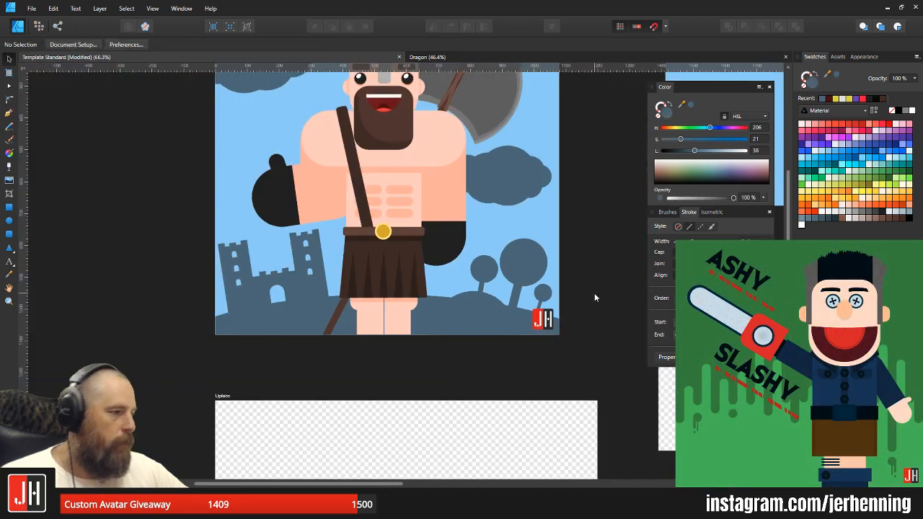
# - Duplicate the hill circle toward the warrior's legs, scale the copy down and align its crest with the first hill
pyautogui.scroll(4, 480, 316)
pyautogui.click(482, 272)
pyautogui.moveTo(480, 278); pyautogui.dragTo(406, 274)
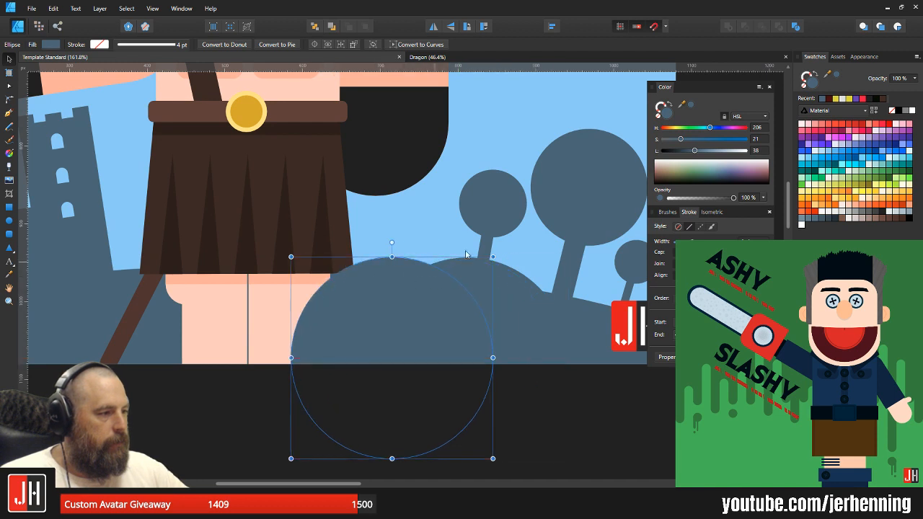
pyautogui.moveTo(494, 257); pyautogui.dragTo(468, 282)
pyautogui.moveTo(414, 321); pyautogui.dragTo(432, 293)
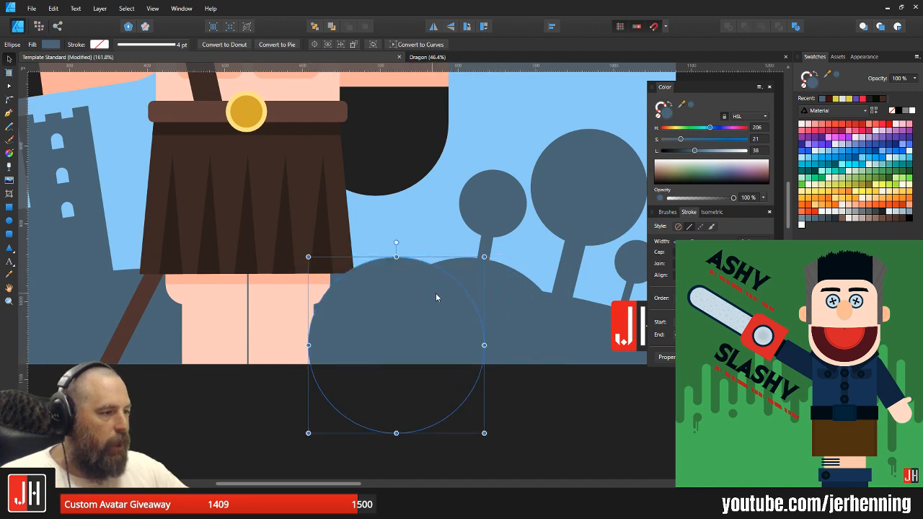
# - Cut both hill circles and paste them directly above the ground shape, placing them behind the warrior's legs
pyautogui.keyDown('shift'); pyautogui.click(495, 283); pyautogui.keyUp('shift')
pyautogui.hotkey('ctrl', 'x')
pyautogui.click(501, 313)
pyautogui.hotkey('ctrl', 'v')
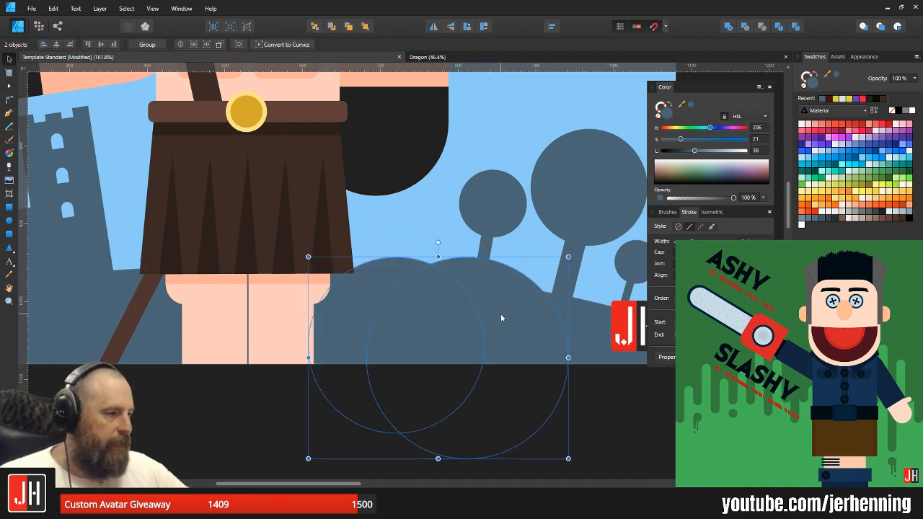
# - Deselect the two hill circles and save the document
pyautogui.scroll(-7, 493, 311)
pyautogui.click(563, 331)
pyautogui.scroll(3, 514, 323)
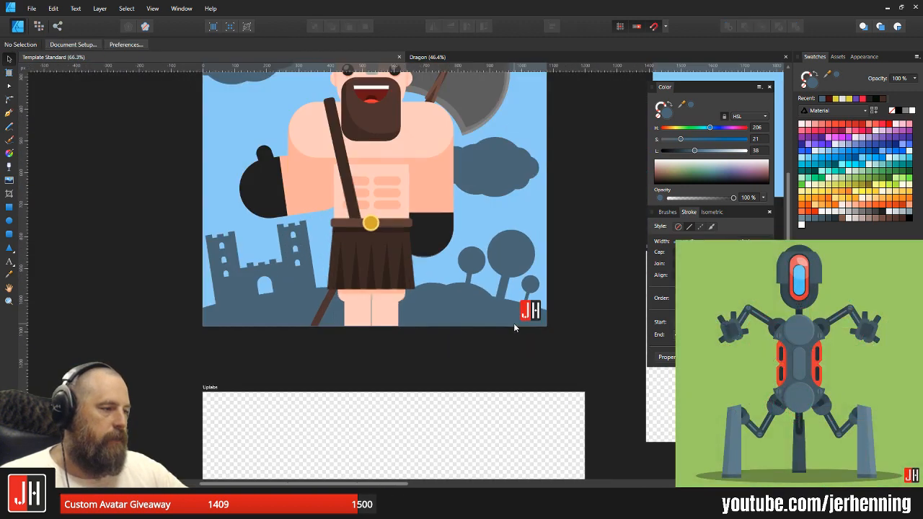
pyautogui.hotkey('ctrl', 's')
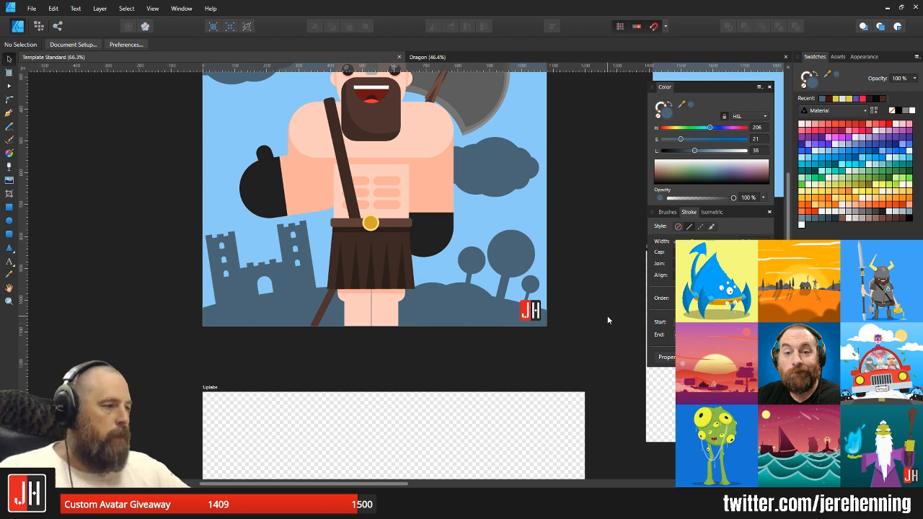
# - Scale the two hill circles down slightly together, reposition them between the warrior's legs and the logo, and save the document
pyautogui.scroll(5, 432, 295)
pyautogui.click(449, 287)
pyautogui.keyDown('shift'); pyautogui.click(598, 267); pyautogui.keyUp('shift')
pyautogui.moveTo(598, 267); pyautogui.dragTo(422, 282)
pyautogui.moveTo(594, 249); pyautogui.dragTo(562, 272)
pyautogui.moveTo(420, 316); pyautogui.dragTo(456, 299)
pyautogui.scroll(-9, 455, 303)
pyautogui.click(524, 303)
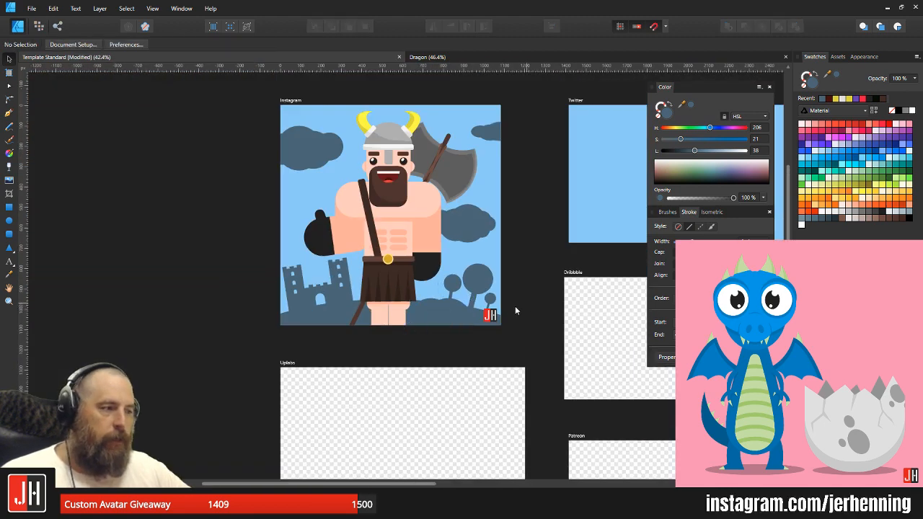
pyautogui.scroll(3, 472, 315)
pyautogui.hotkey('ctrl', 's')
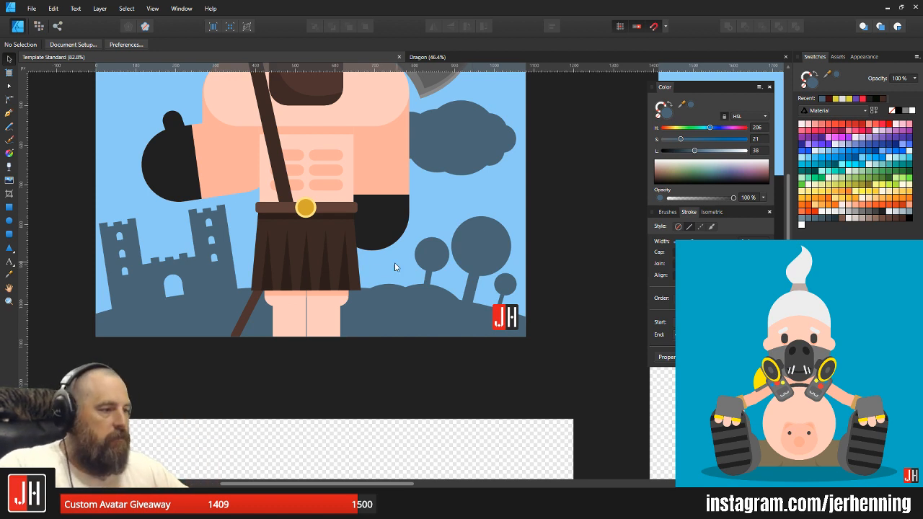
# - Scale the castle silhouette down slightly and nudge it up on the ground shape
pyautogui.hscroll(-3, 433, 292)
pyautogui.scroll(2, 434, 292)
pyautogui.click(217, 241)
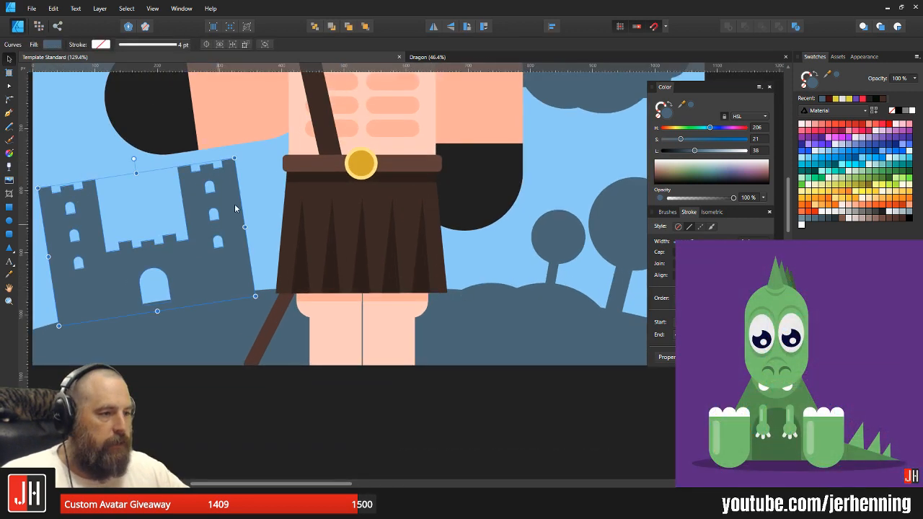
pyautogui.hscroll(-5, 220, 238)
pyautogui.moveTo(381, 158); pyautogui.dragTo(369, 178)
pyautogui.scroll(3, 302, 284)
pyautogui.moveTo(344, 293); pyautogui.dragTo(347, 285)
pyautogui.scroll(-5, 346, 289)
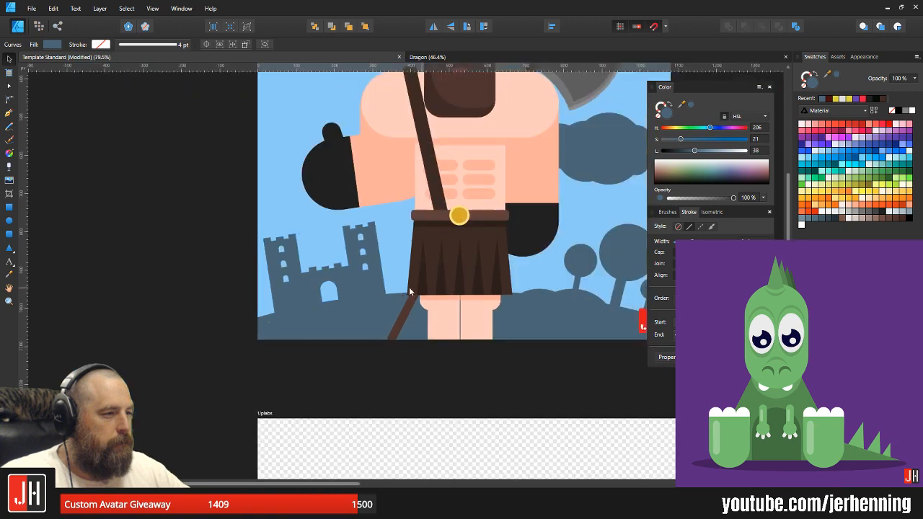
# - Duplicate the smaller hill circle to the castle's base on the warrior's side and scale the copy down
pyautogui.hscroll(5, 443, 284)
pyautogui.click(413, 286)
pyautogui.keyDown('shift'); pyautogui.click(390, 277); pyautogui.keyUp('shift')
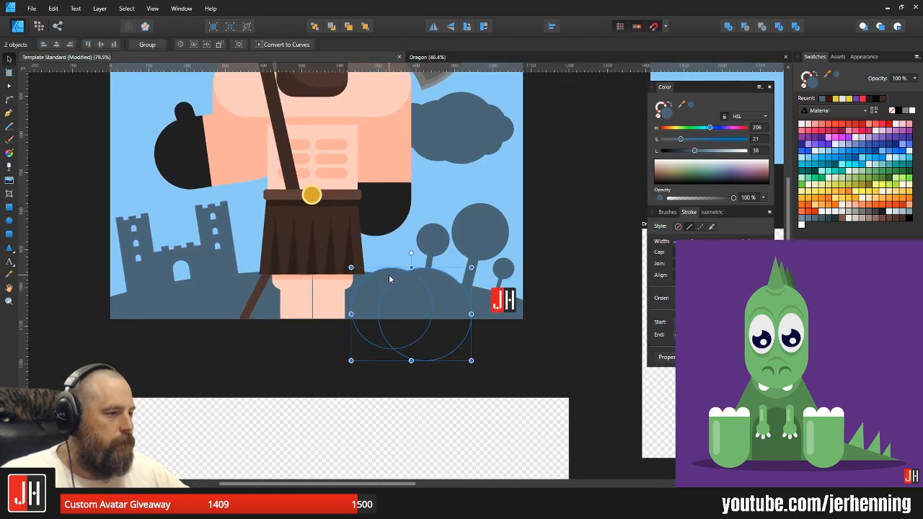
pyautogui.click(390, 275)
pyautogui.moveTo(372, 276); pyautogui.dragTo(232, 268)
pyautogui.scroll(4, 233, 268)
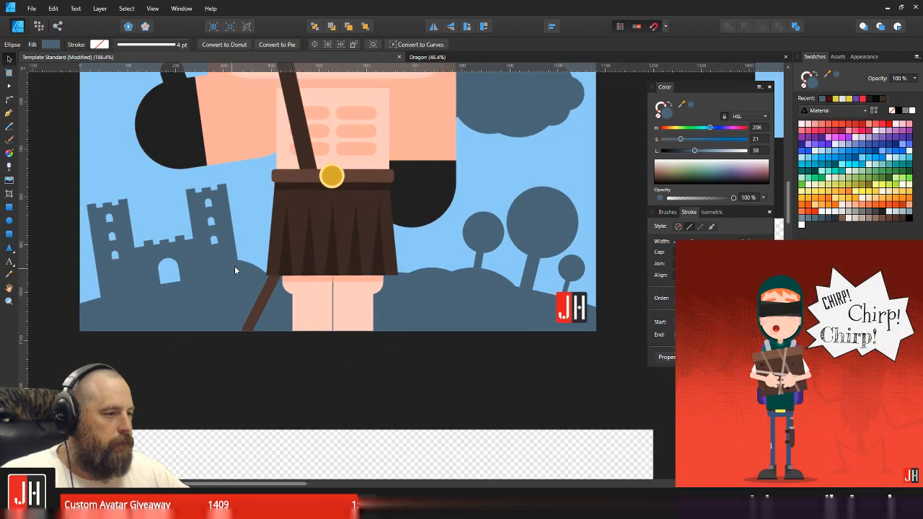
pyautogui.moveTo(326, 252); pyautogui.dragTo(265, 289)
pyautogui.scroll(-3, 264, 288)
pyautogui.scroll(-2, 273, 305)
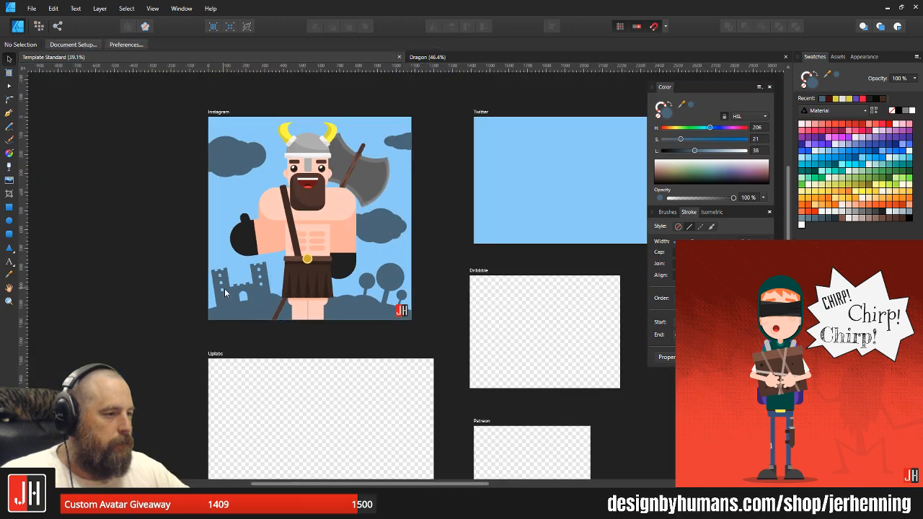
# - Duplicate the castle-side hill circle to the castle's outer corner at the artboard edge, adjust the copy's fit and deselect it
pyautogui.scroll(5, 334, 306)
pyautogui.moveTo(334, 295); pyautogui.dragTo(143, 327)
pyautogui.moveTo(195, 309); pyautogui.dragTo(183, 321)
pyautogui.scroll(4, 158, 313)
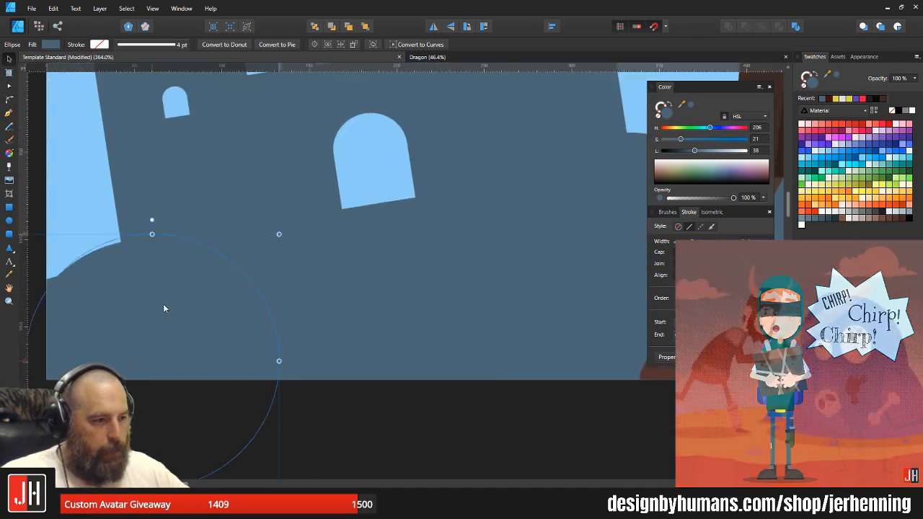
pyautogui.scroll(-9, 195, 306)
pyautogui.click(183, 354)
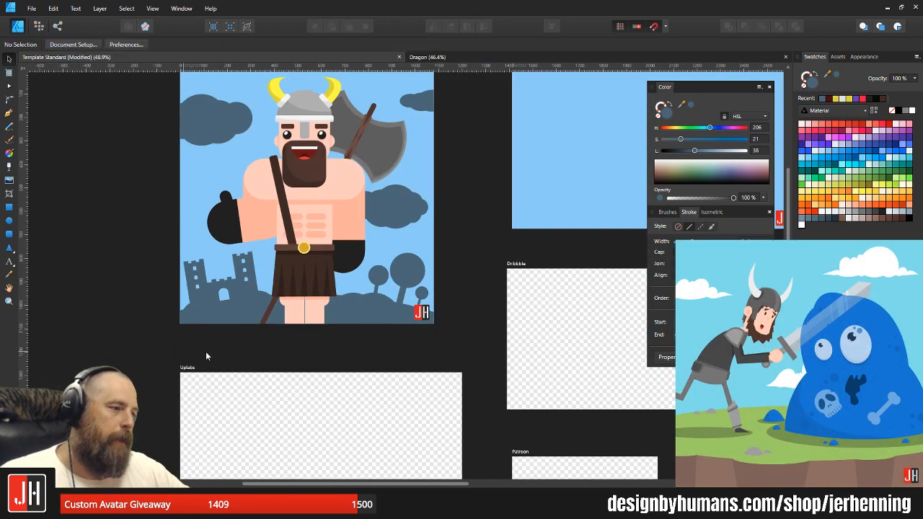
pyautogui.scroll(-3, 281, 319)
pyautogui.scroll(7, 334, 197)
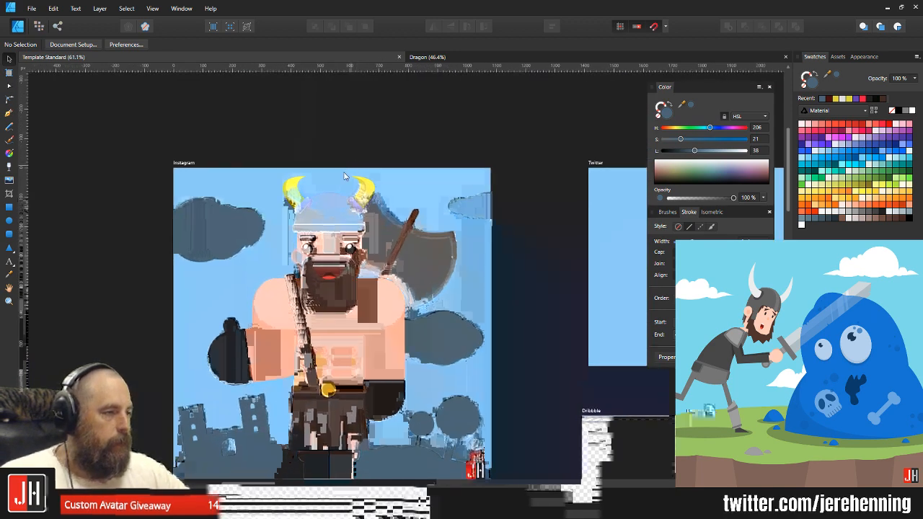
pyautogui.scroll(-4, 406, 115)
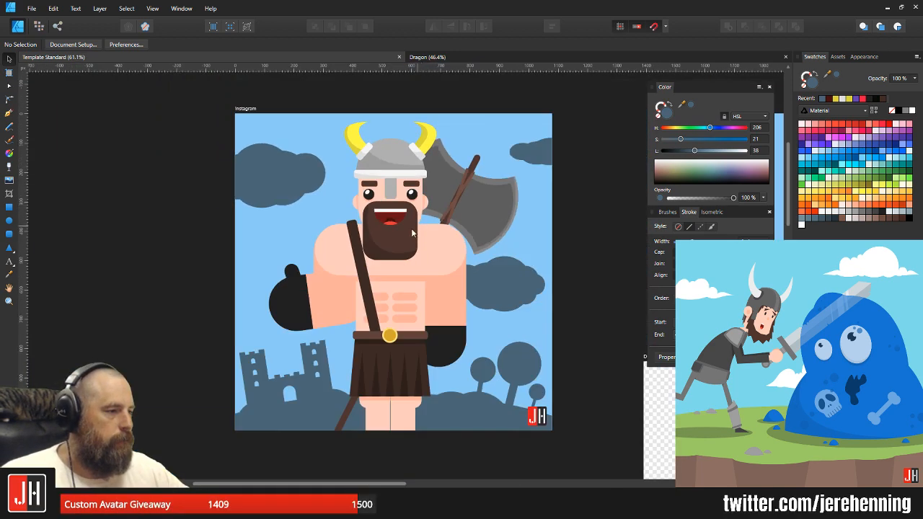
# - Examine the Viking's beard, torso and gloved arms up close
pyautogui.scroll(5, 411, 227)
pyautogui.click(411, 227)
pyautogui.scroll(-1, 451, 226)
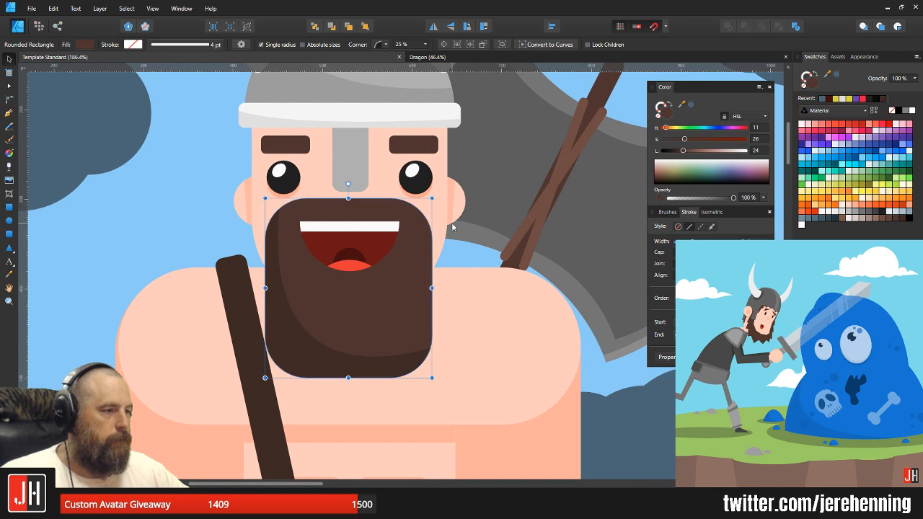
pyautogui.scroll(-5, 452, 222)
pyautogui.click(565, 259)
pyautogui.scroll(4, 426, 310)
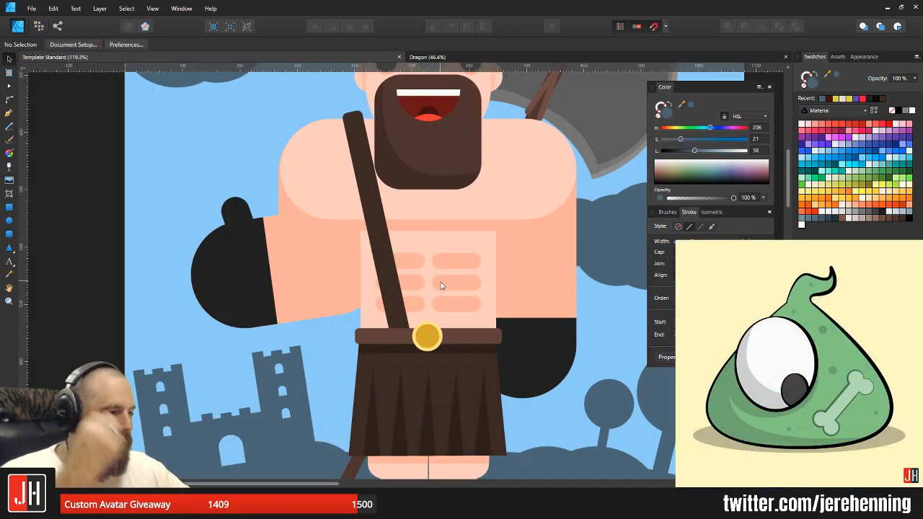
pyautogui.scroll(-5, 447, 281)
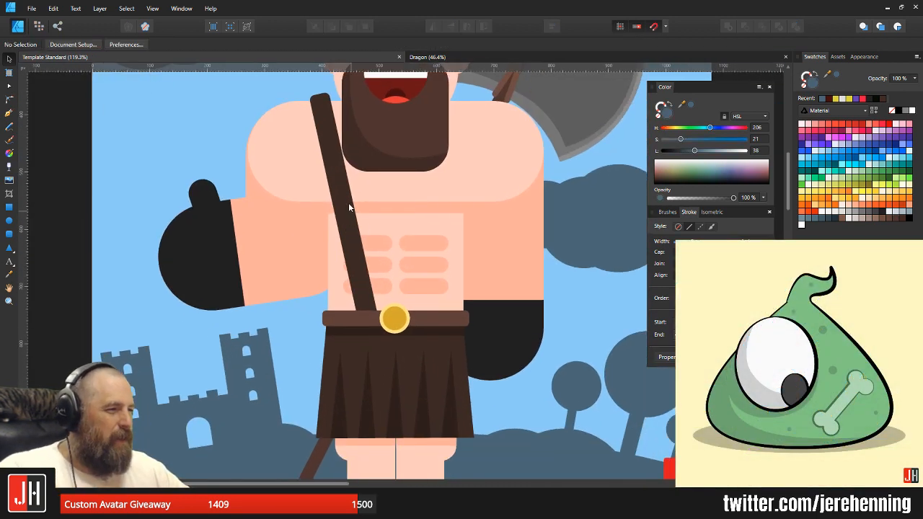
pyautogui.scroll(-3, 419, 266)
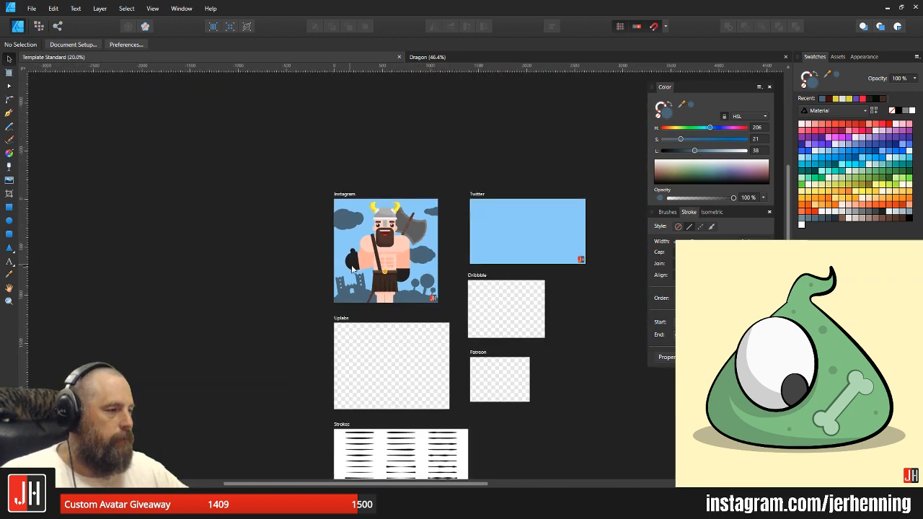
# - Draw a narrow rounded-rectangle cuff where the raised glove meets the arm, tilted to the arm's angle and fitted to its width
pyautogui.scroll(8, 351, 268)
pyautogui.scroll(2, 325, 144)
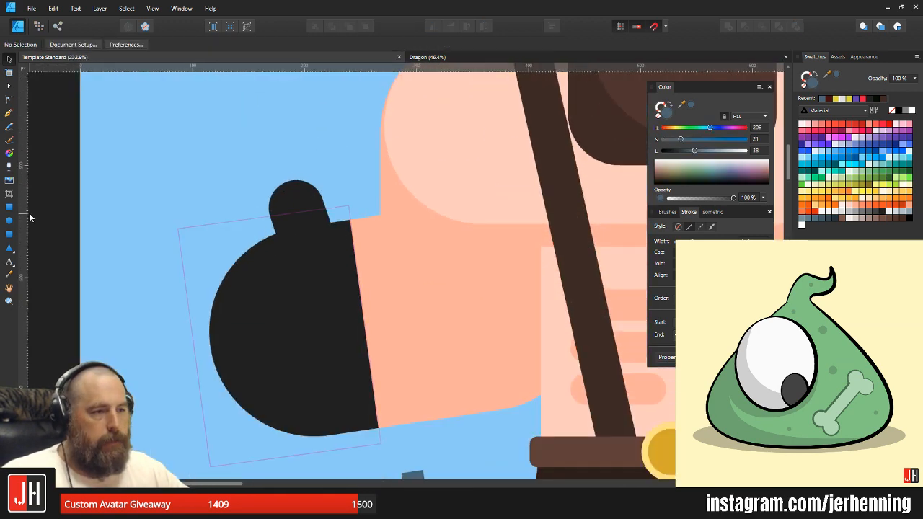
pyautogui.click(9, 234)
pyautogui.moveTo(338, 206); pyautogui.dragTo(367, 450)
pyautogui.moveTo(351, 190); pyautogui.dragTo(332, 193)
pyautogui.press('v')
pyautogui.moveTo(345, 273)
pyautogui.mouseDown()
pyautogui.moveTo(357, 267)
pyautogui.moveTo(359, 280)
pyautogui.mouseUp()
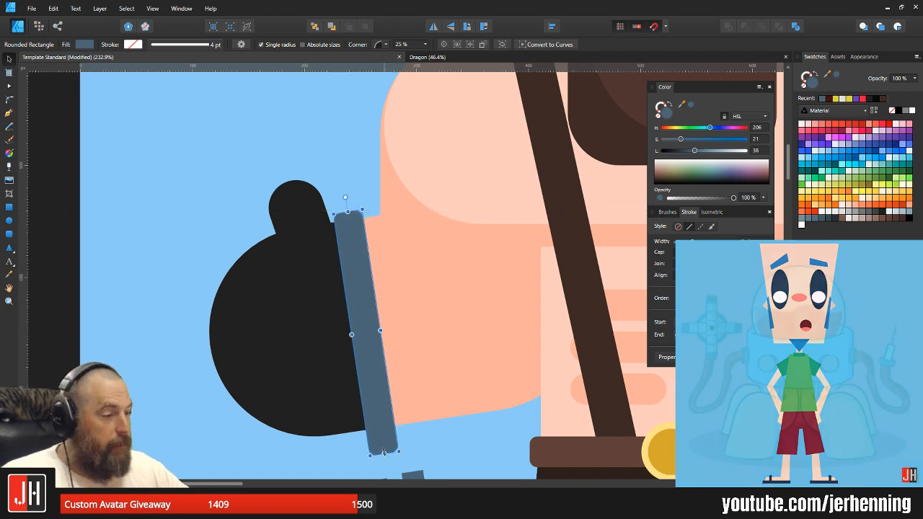
pyautogui.moveTo(385, 456); pyautogui.dragTo(382, 438)
# - Round the cuff's corners to 50% and extend its lower end slightly past the arm's edge
pyautogui.scroll(2, 373, 311)
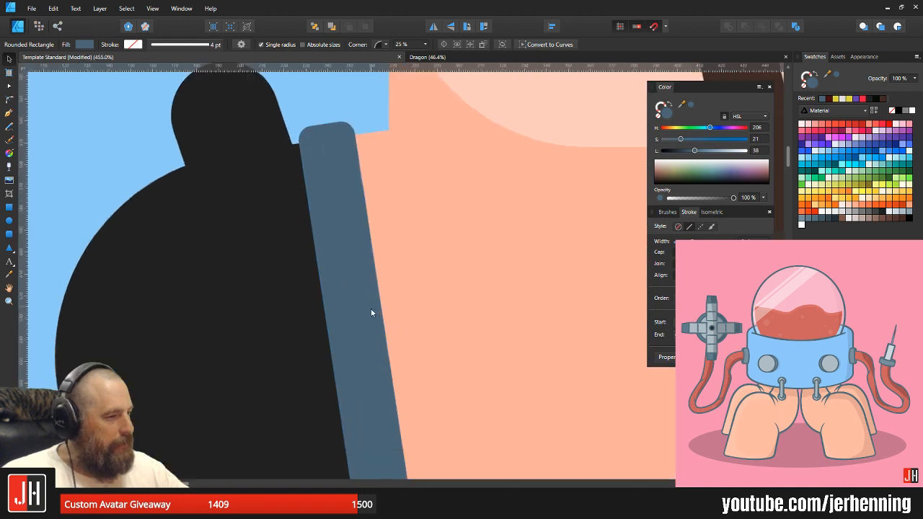
pyautogui.scroll(-2, 374, 246)
pyautogui.press('a')
pyautogui.scroll(3, 323, 106)
pyautogui.moveTo(313, 99); pyautogui.dragTo(324, 107)
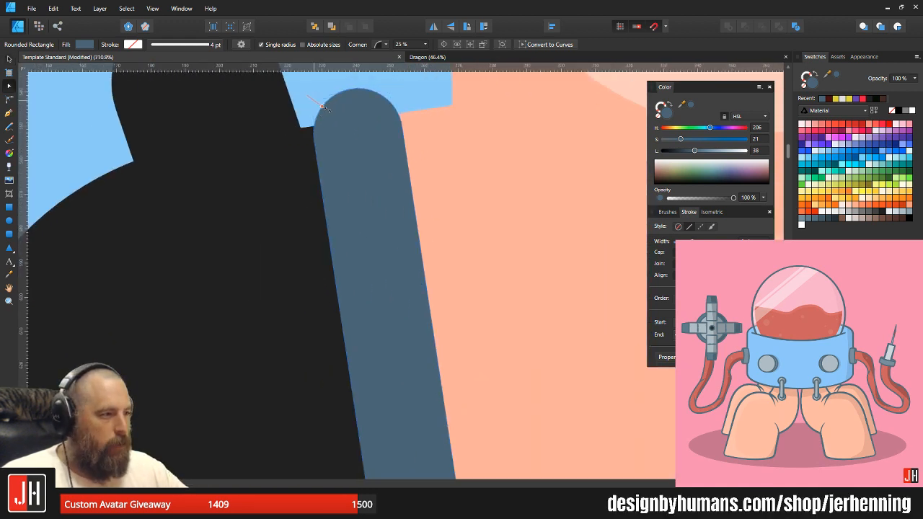
pyautogui.scroll(-10, 350, 88)
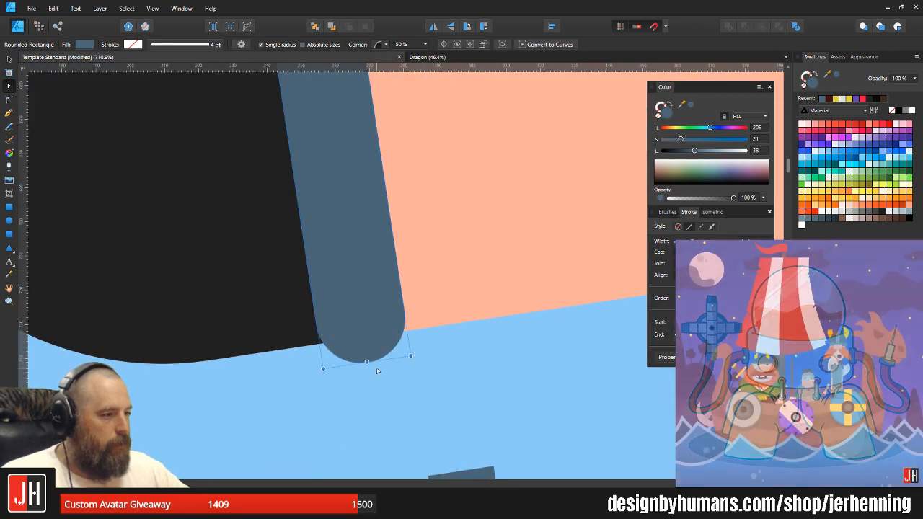
pyautogui.moveTo(367, 362); pyautogui.dragTo(369, 376)
pyautogui.click(443, 342)
pyautogui.press('v')
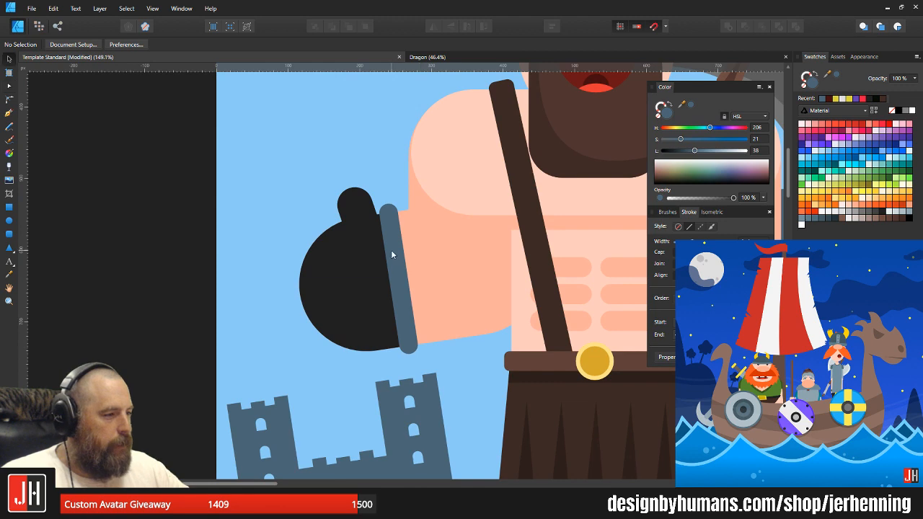
# - Copy the cuff to the lowered arm and rotate it to lie across the glove's upper edge
pyautogui.scroll(-5, 404, 264)
pyautogui.moveTo(431, 262); pyautogui.dragTo(536, 287)
pyautogui.scroll(3, 339, 301)
pyautogui.click(311, 287)
pyautogui.scroll(3, 538, 289)
pyautogui.moveTo(503, 146); pyautogui.dragTo(496, 368)
pyautogui.scroll(2, 548, 249)
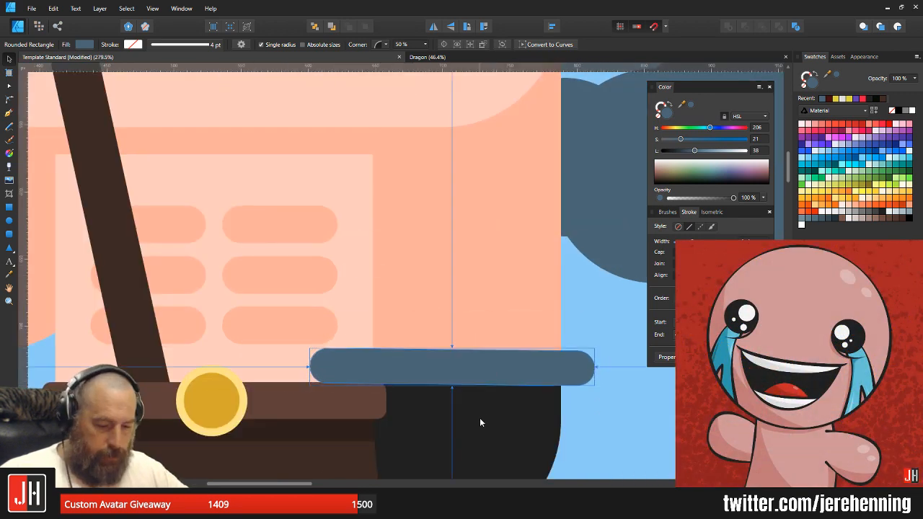
# - Try to paste the copied cuff inside the lowered arm's artwork as a clipped object
pyautogui.hotkey('ctrl', 'x')
pyautogui.click(494, 394)
pyautogui.hotkey('ctrl', 'alt', 'v')
pyautogui.scroll(3, 484, 393)
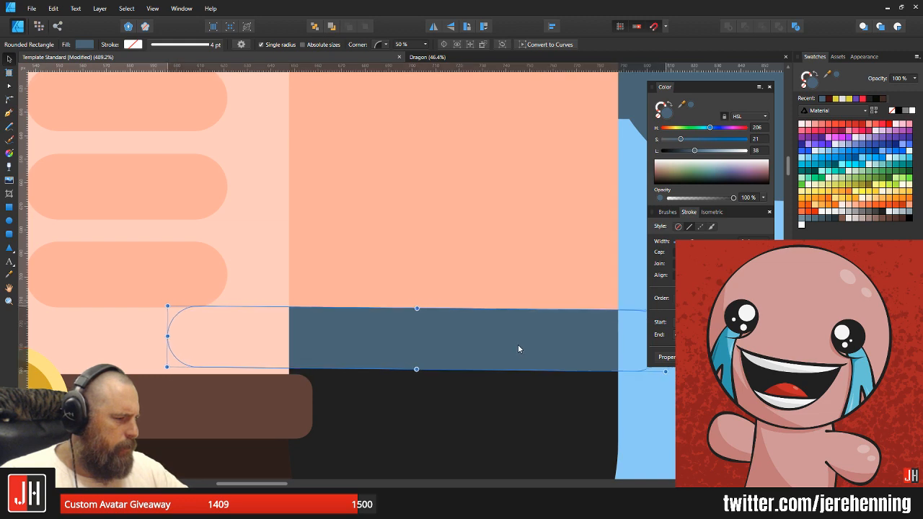
pyautogui.hotkey('ctrl', 'z')
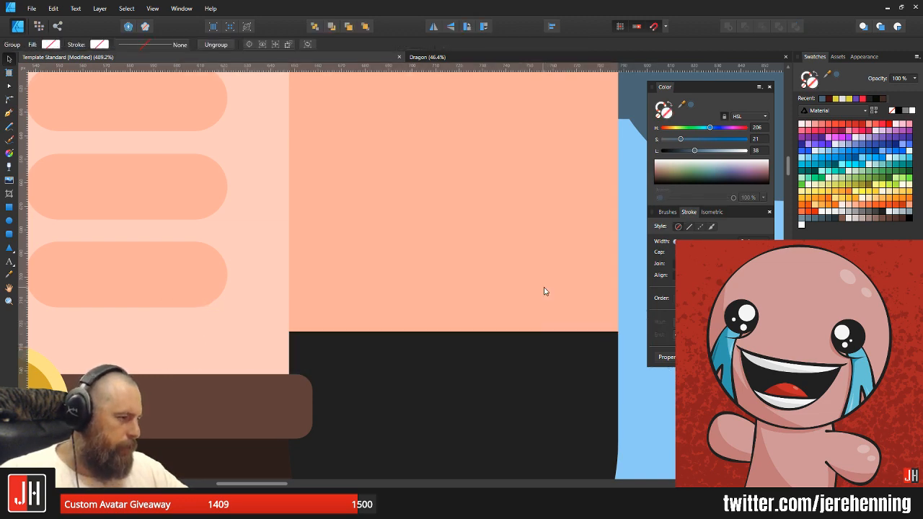
pyautogui.hotkey('ctrl', 'z')
pyautogui.scroll(-4, 554, 333)
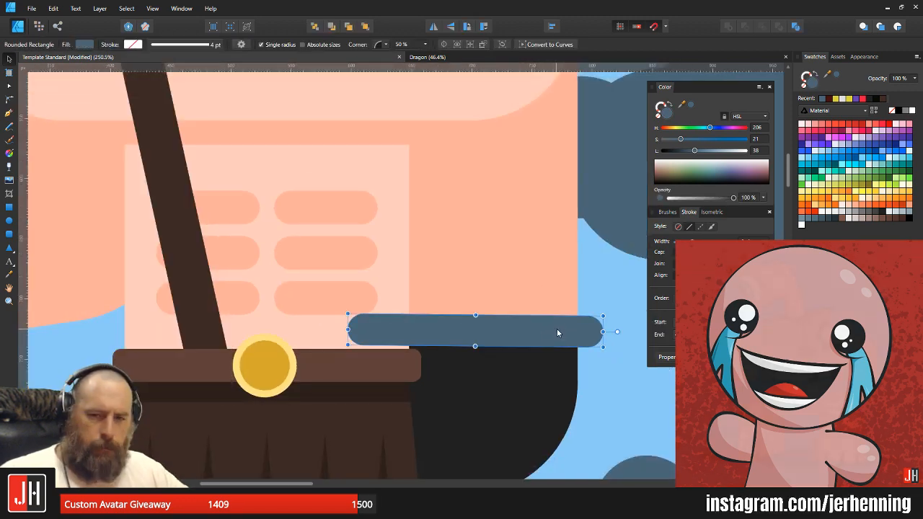
# - Restack the copied cuff directly above the lowered arm's group, behind the torso, and straighten it to horizontal
pyautogui.hotkey('ctrl', 'x')
pyautogui.click(536, 309)
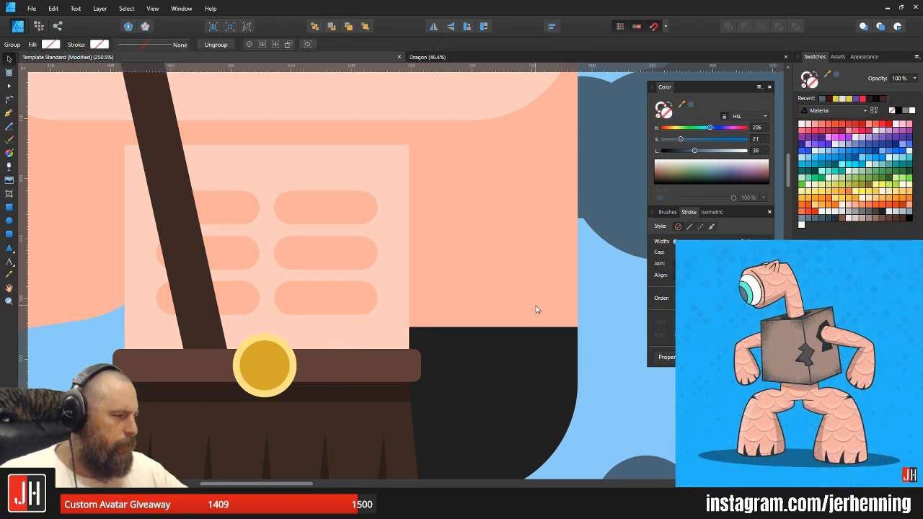
pyautogui.hotkey('ctrl', 'v')
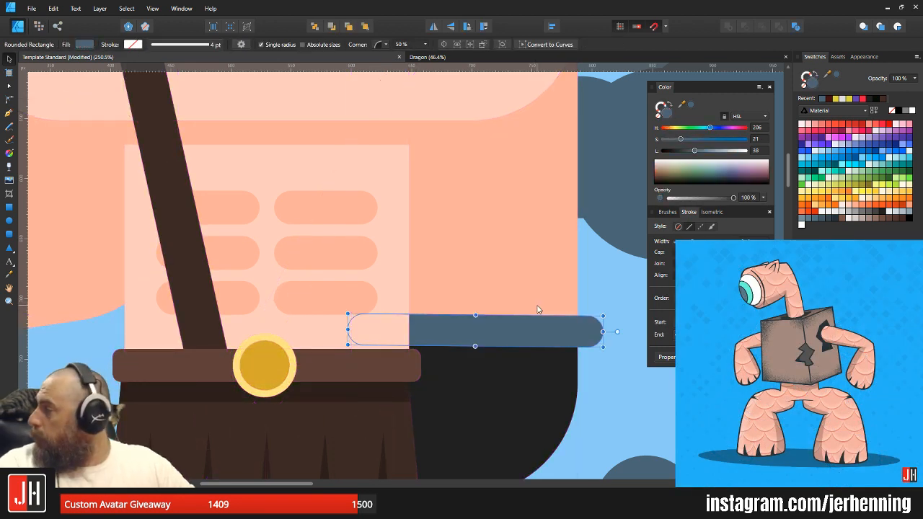
pyautogui.moveTo(618, 332); pyautogui.dragTo(565, 339)
pyautogui.scroll(2, 570, 340)
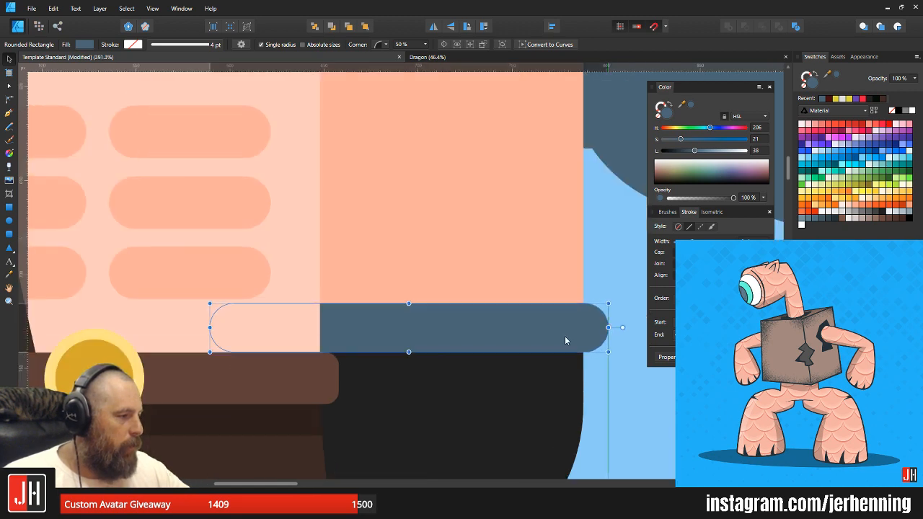
pyautogui.scroll(-4, 566, 352)
pyautogui.scroll(3, 379, 329)
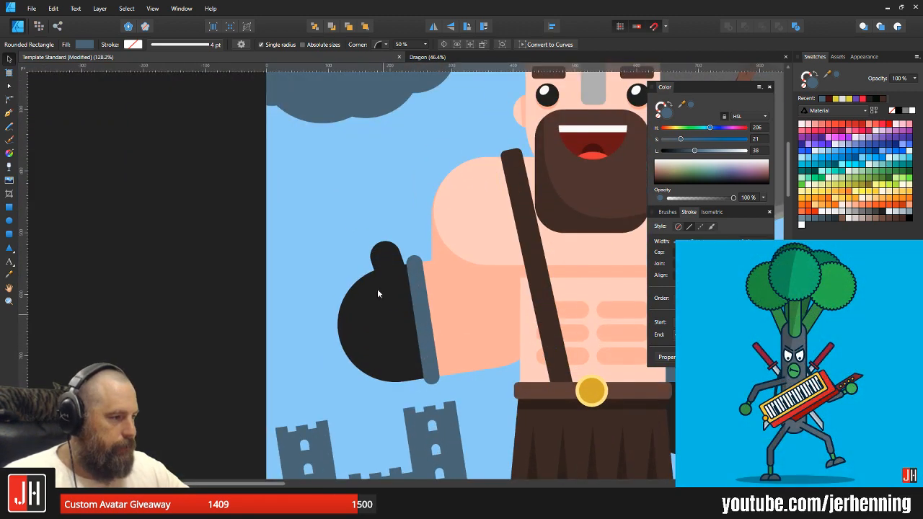
# - Recolor the raised glove's hand and thumb with a lighter dark grey Material swatch
pyautogui.click(383, 225)
pyautogui.moveTo(390, 248); pyautogui.dragTo(345, 243)
pyautogui.scroll(-3, 357, 259)
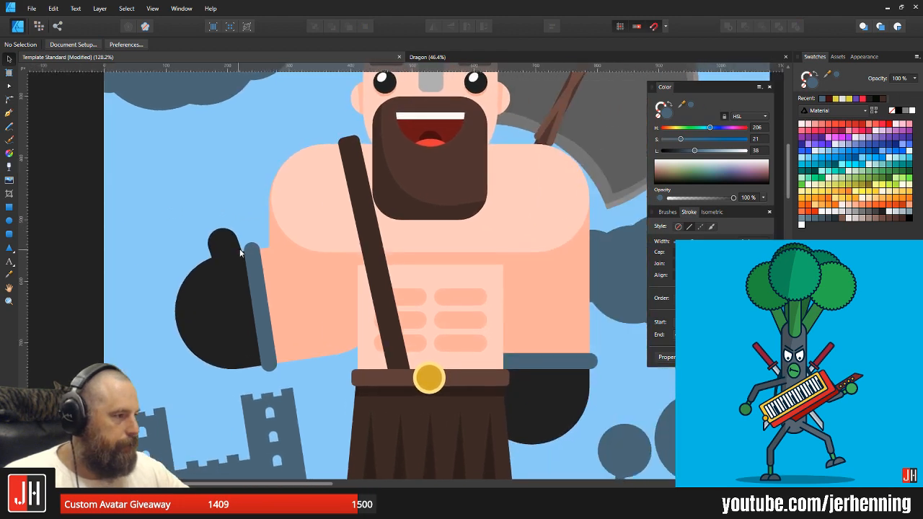
pyautogui.scroll(4, 321, 263)
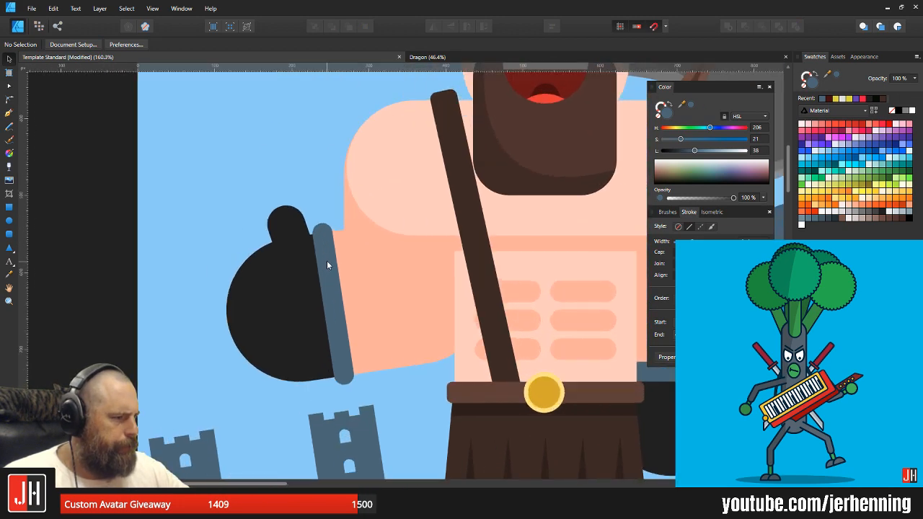
pyautogui.click(256, 271)
pyautogui.keyDown('shift'); pyautogui.click(281, 220); pyautogui.keyUp('shift')
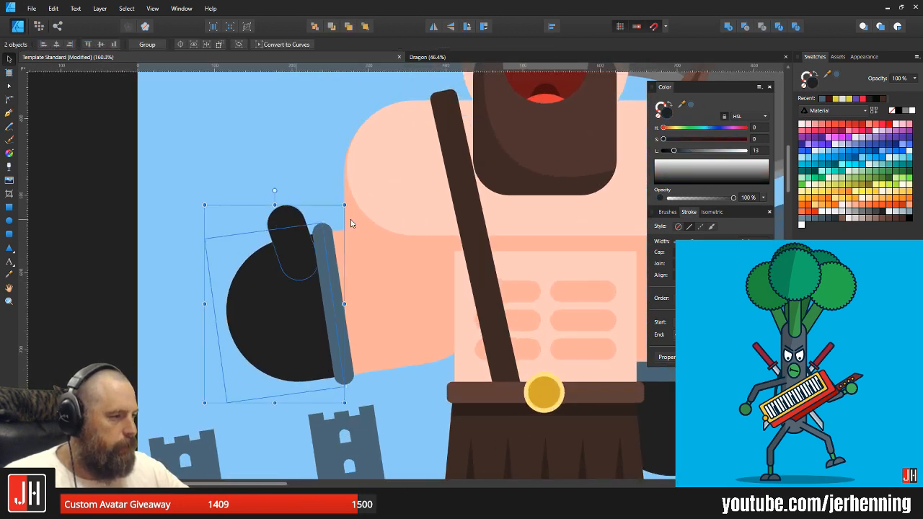
pyautogui.click(877, 213)
# - Fill the raised arm's cuff with the glove's sampled grey and darken it to a lightness of 18
pyautogui.click(323, 261)
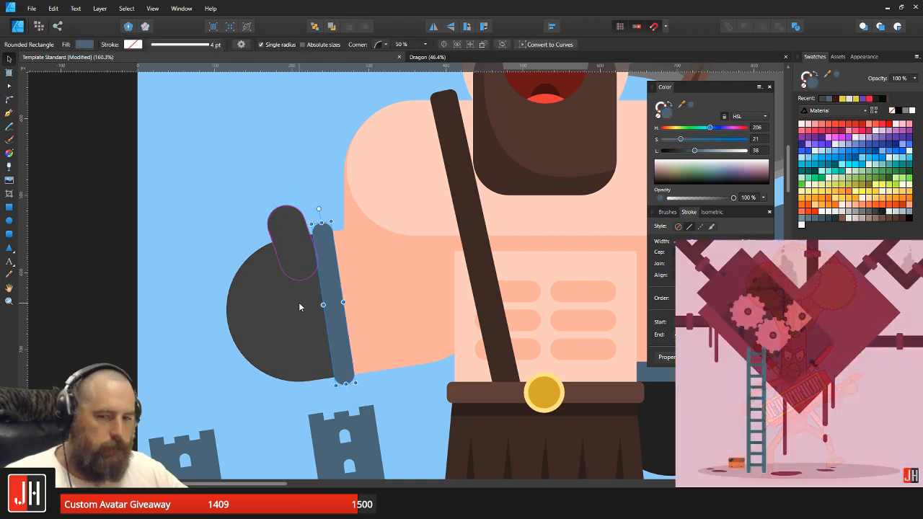
pyautogui.press('i')
pyautogui.click(301, 302)
pyautogui.press('v')
pyautogui.moveTo(689, 153); pyautogui.dragTo(685, 152)
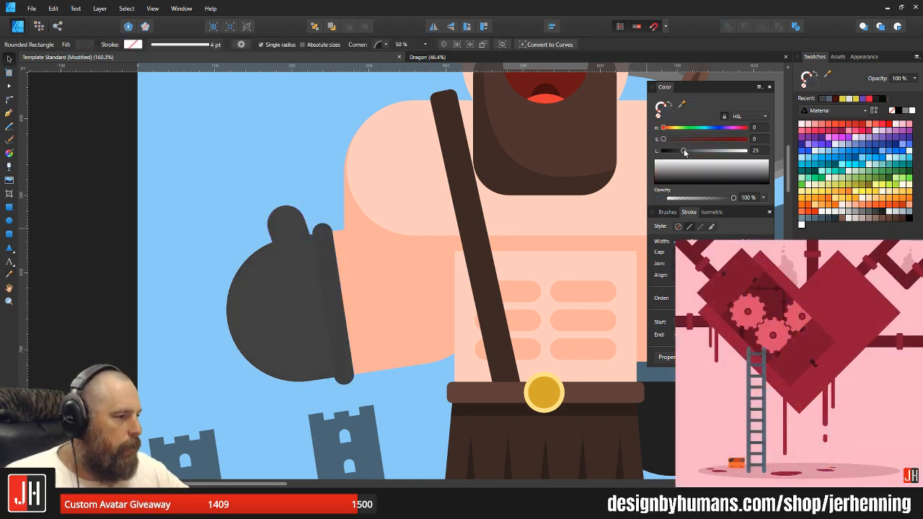
# - Recolor the lowered glove with the grey sampled from the raised glove
pyautogui.scroll(-4, 513, 223)
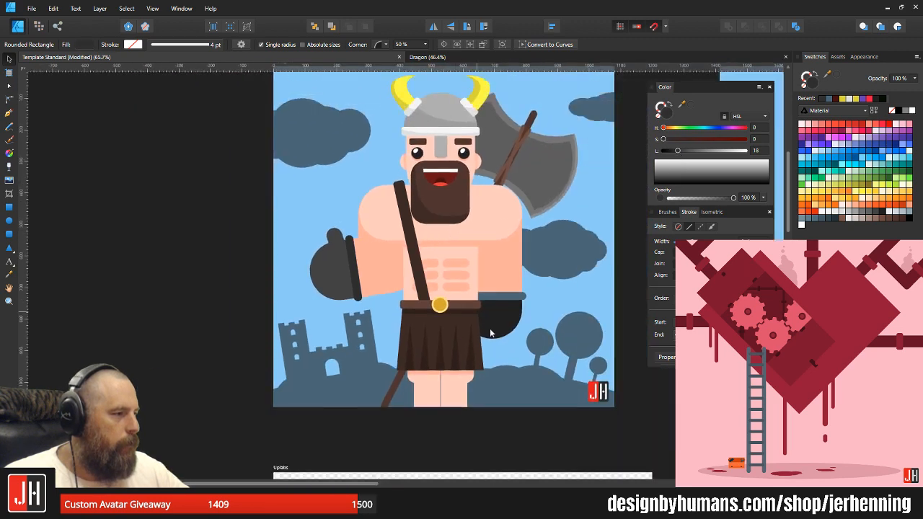
pyautogui.scroll(3, 494, 321)
pyautogui.keyDown('ctrl'); pyautogui.click(520, 316); pyautogui.keyUp('ctrl')
pyautogui.press('i')
pyautogui.click(177, 208)
pyautogui.press('v')
# - Recolor the lowered arm's cuff with the dark grey sampled from the other cuff and save the document
pyautogui.keyDown('ctrl'); pyautogui.click(531, 257); pyautogui.keyUp('ctrl')
pyautogui.press('i')
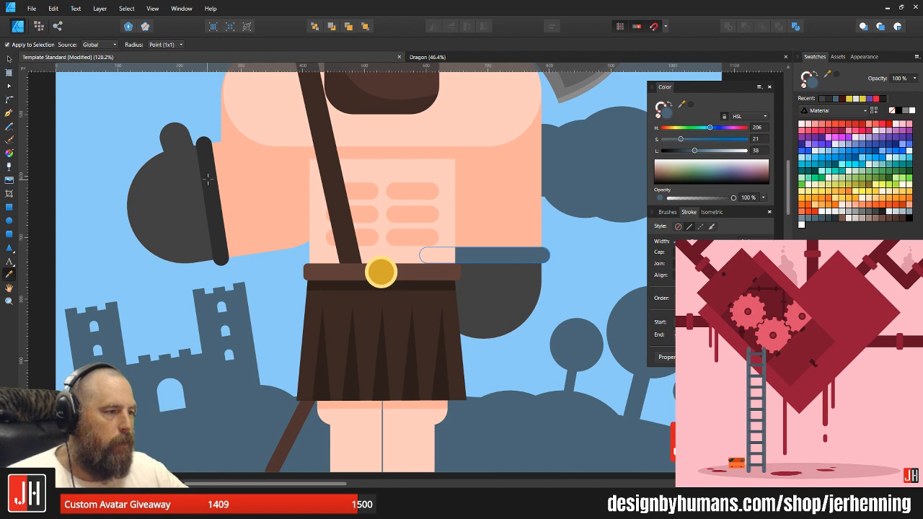
pyautogui.click(208, 179)
pyautogui.press('v')
pyautogui.scroll(-6, 393, 213)
pyautogui.click(454, 220)
pyautogui.hotkey('ctrl', 's')
pyautogui.scroll(2, 392, 215)
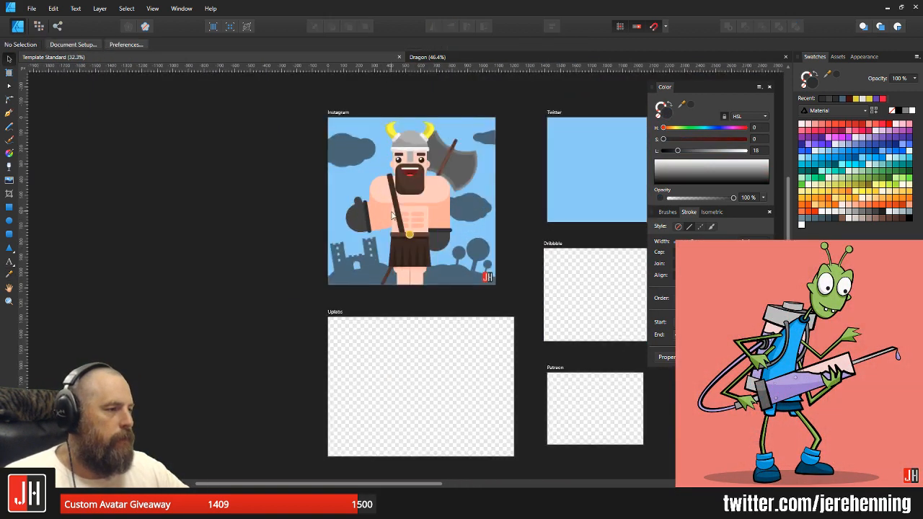
# - Draw a closed shading shape with the Pen tool, its inner edge curving across the raised glove's lower outer part
pyautogui.scroll(8, 391, 215)
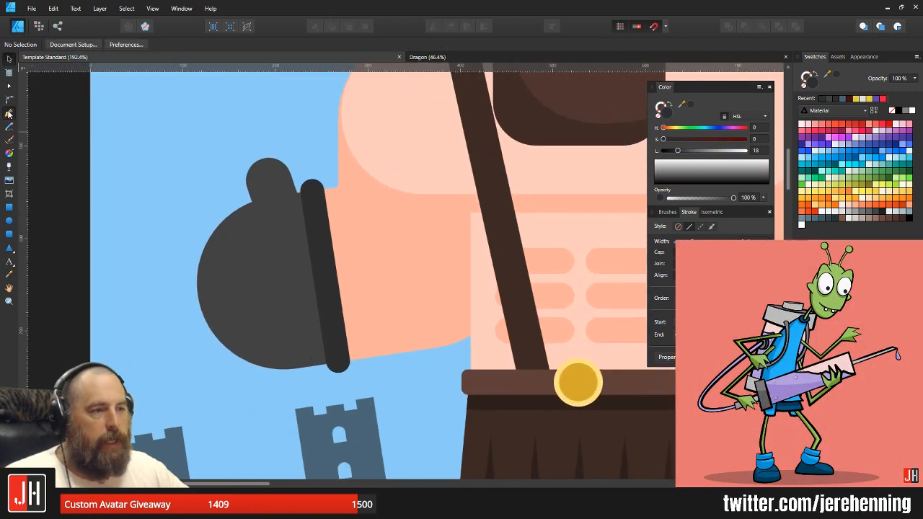
pyautogui.click(9, 113)
pyautogui.moveTo(384, 356); pyautogui.dragTo(539, 345)
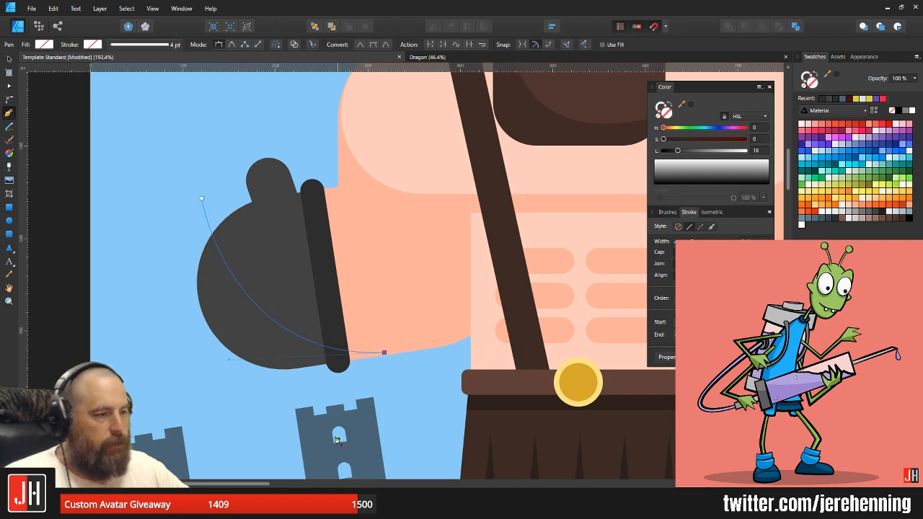
pyautogui.click(141, 217)
pyautogui.click(202, 199)
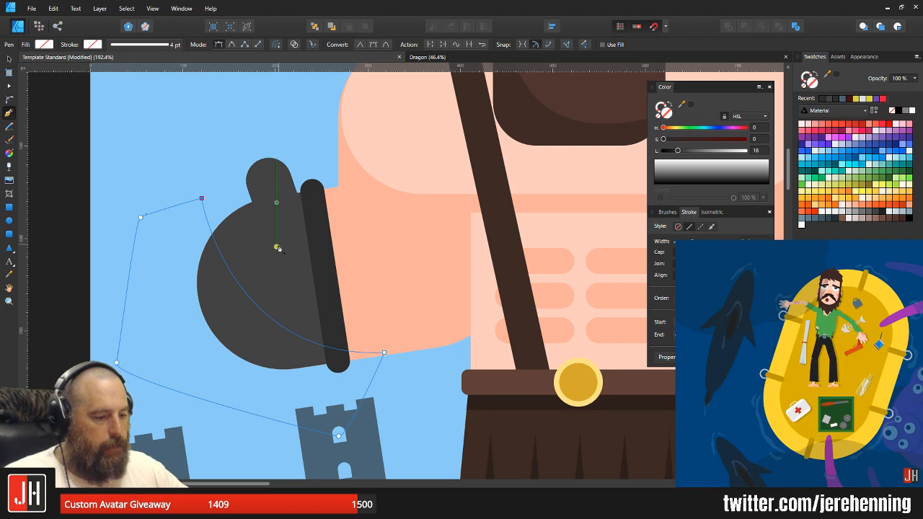
# - Fill the shading shape with the glove's sampled grey and darken it to a lightness of 19
pyautogui.press('i')
pyautogui.click(279, 248)
pyautogui.press('v')
pyautogui.moveTo(685, 151); pyautogui.dragTo(680, 151)
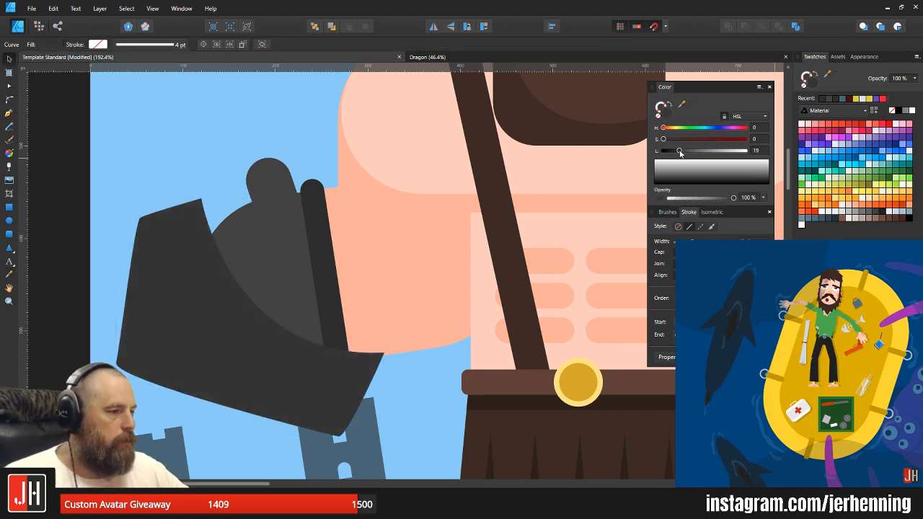
# - Clip the shading shape inside the raised glove and set its lightness to 22
pyautogui.hotkey('ctrl', 'x')
pyautogui.click(294, 262)
pyautogui.hotkey('ctrl', 'alt', 'v')
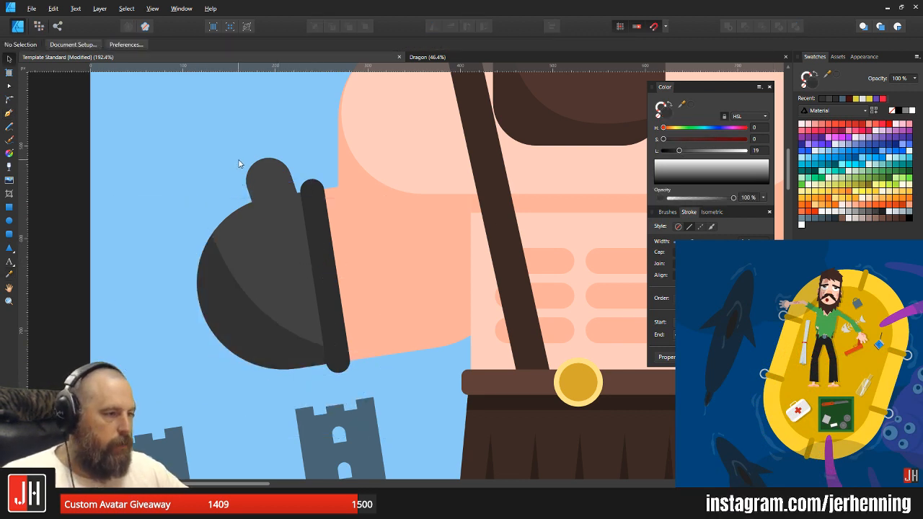
pyautogui.hotkey('ctrl', 'd')
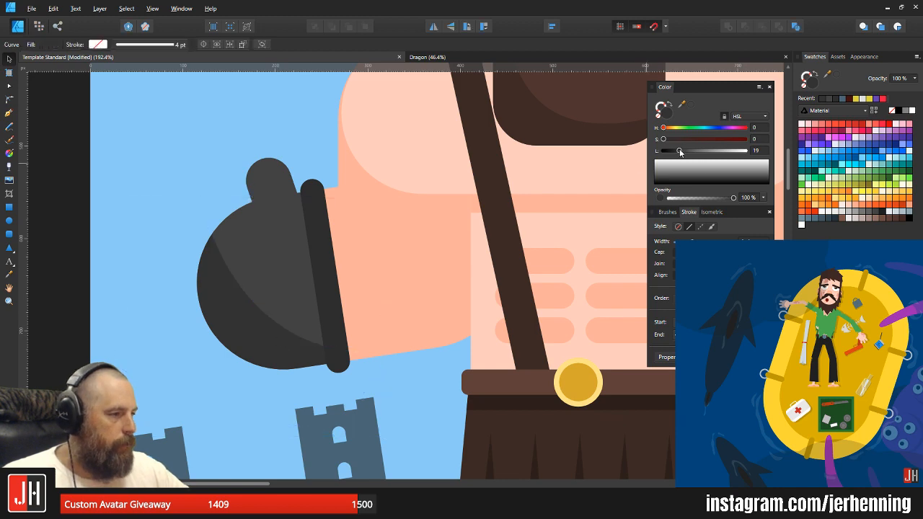
pyautogui.scroll(-9, 404, 236)
pyautogui.click(514, 273)
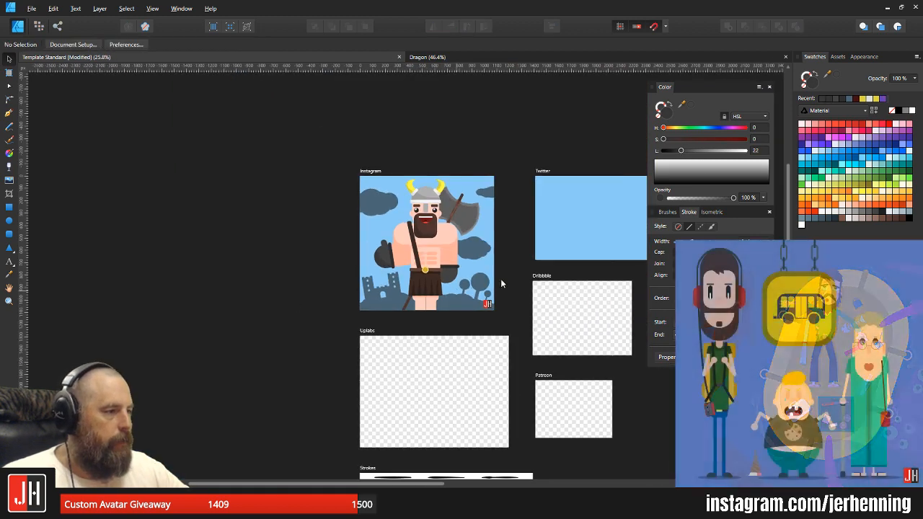
# - Draw a closed shading shape with the Pen tool, its upper edge curving across the lowered glove
pyautogui.scroll(7, 480, 280)
pyautogui.moveTo(363, 280); pyautogui.dragTo(433, 364)
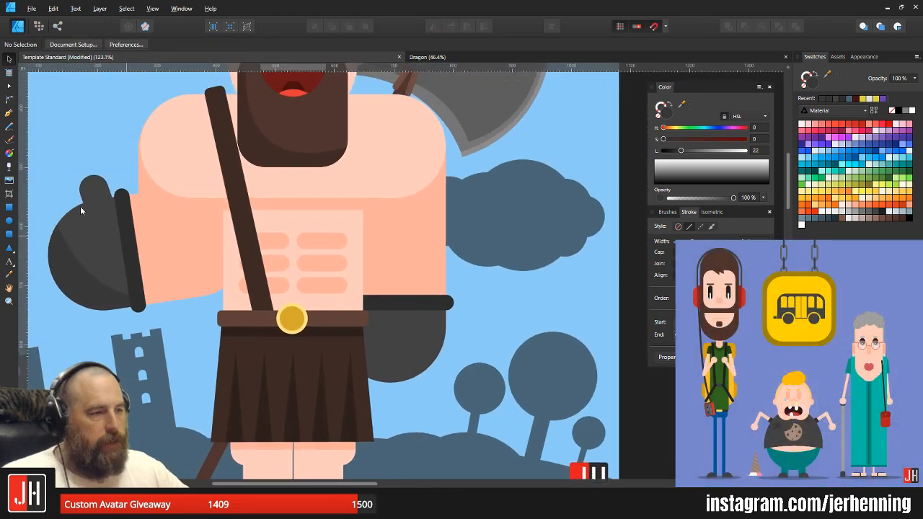
pyautogui.click(8, 114)
pyautogui.moveTo(308, 150); pyautogui.dragTo(388, 204)
pyautogui.moveTo(422, 301); pyautogui.dragTo(375, 227)
pyautogui.click(431, 340)
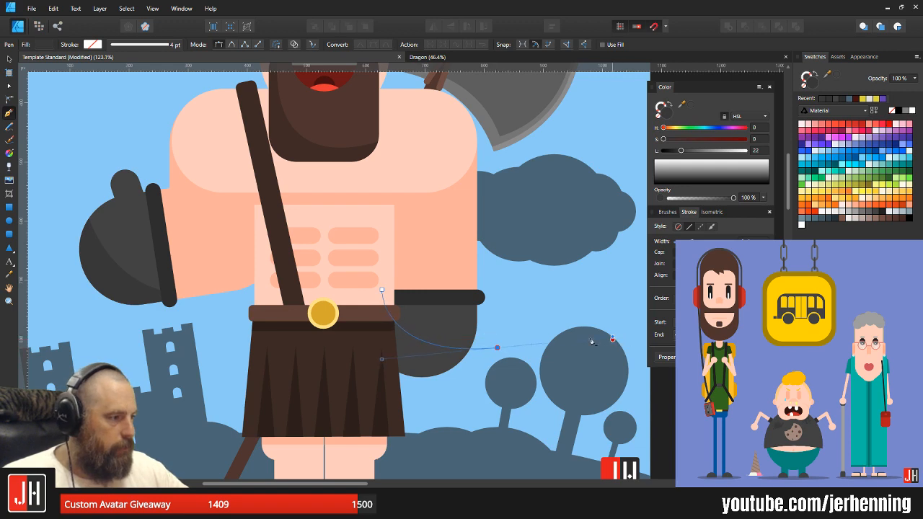
pyautogui.moveTo(611, 342); pyautogui.dragTo(612, 339)
pyautogui.keyDown('alt'); pyautogui.click(497, 349); pyautogui.keyUp('alt')
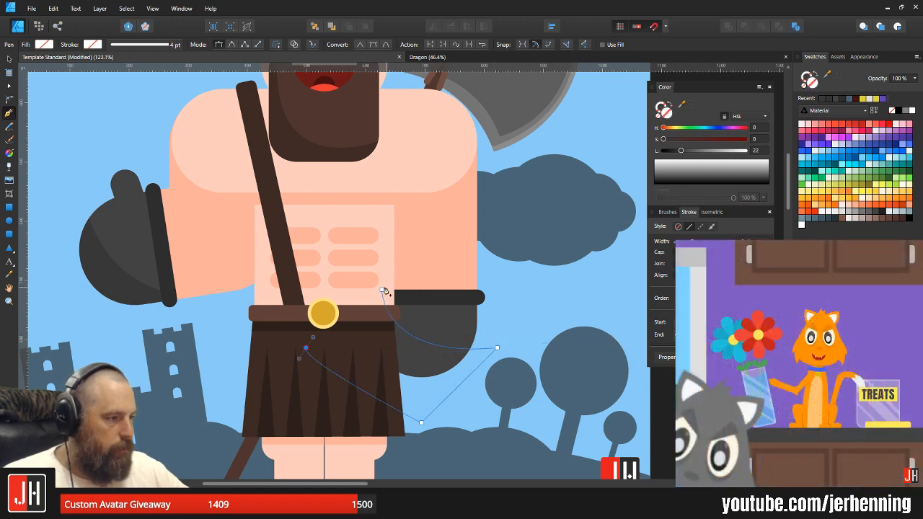
# - Fill the shading shape with the dark grey sampled from the raised glove's shading and clip it inside the lowered glove
pyautogui.press('i')
pyautogui.click(145, 288)
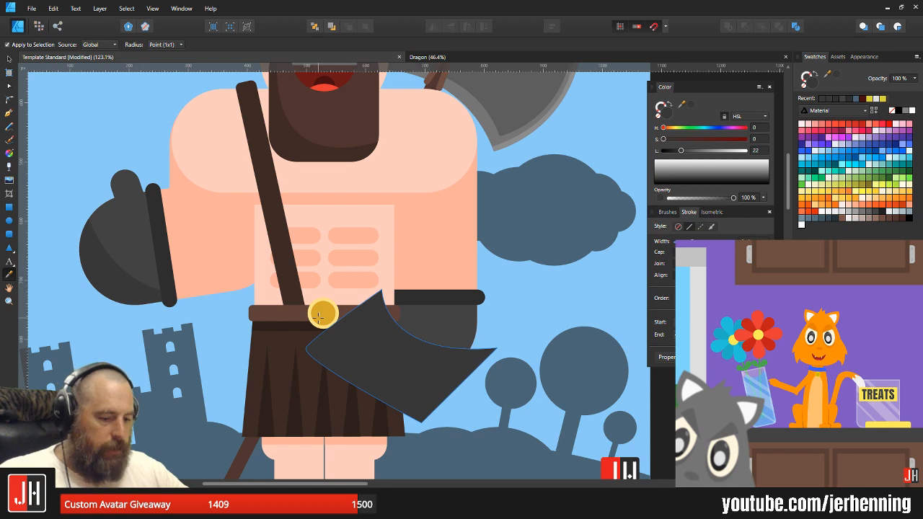
pyautogui.hotkey('ctrl', 'x')
pyautogui.press('v')
pyautogui.click(435, 321)
pyautogui.hotkey('ctrl', 'alt', 'v')
pyautogui.click(548, 347)
# - Examine the shaded gloves and the whole Viking illustration at different zoom levels
pyautogui.scroll(-5, 547, 352)
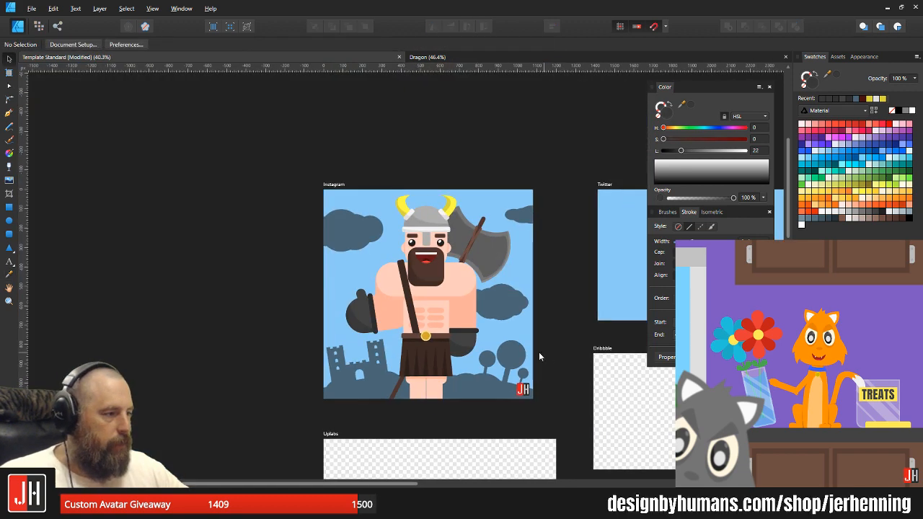
pyautogui.scroll(5, 546, 352)
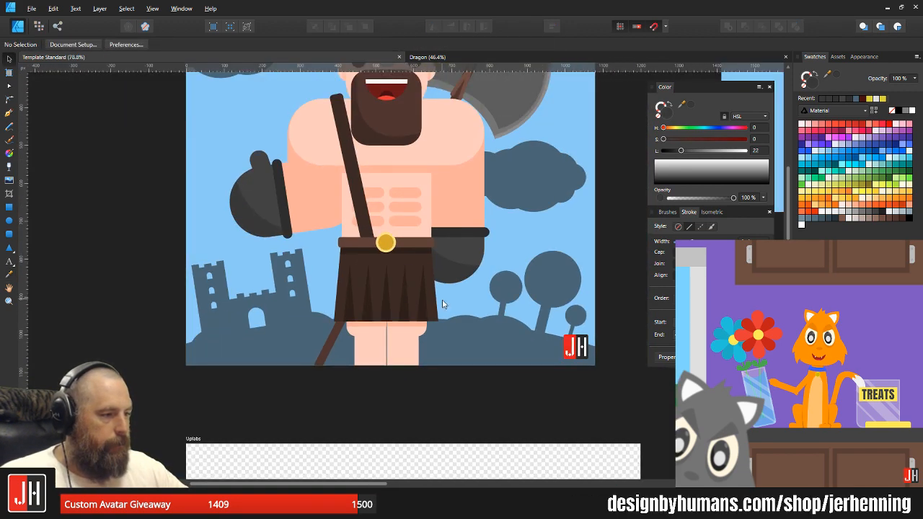
pyautogui.scroll(3, 354, 334)
pyautogui.scroll(-5, 422, 303)
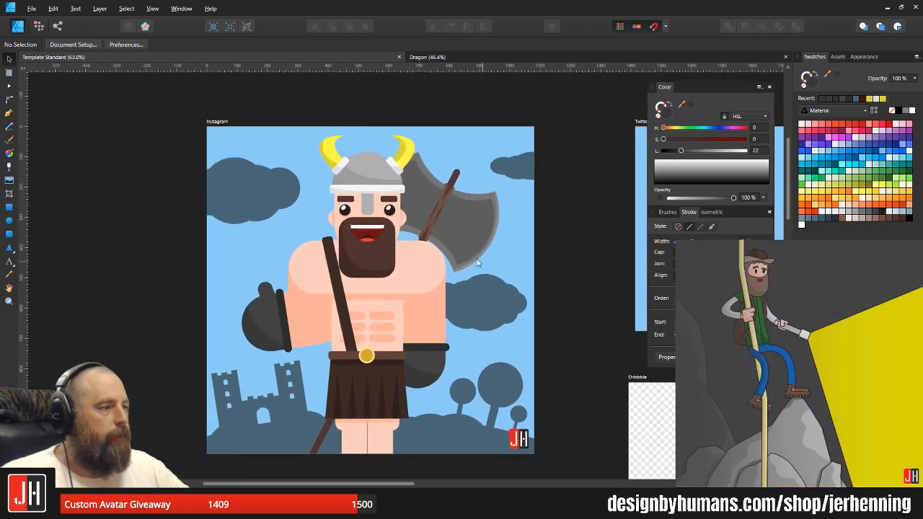
pyautogui.scroll(4, 483, 266)
pyautogui.scroll(-8, 481, 278)
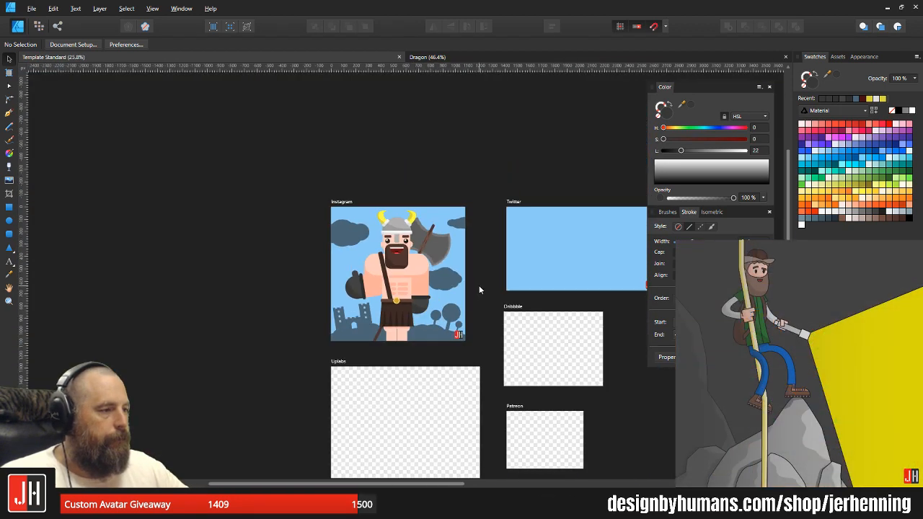
pyautogui.scroll(3, 479, 289)
pyautogui.moveTo(455, 249); pyautogui.dragTo(440, 263)
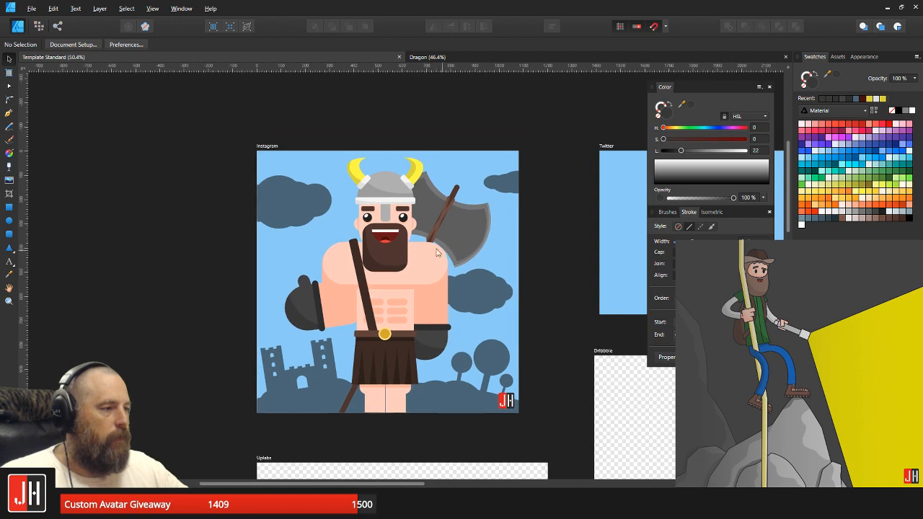
# - Draw a circle beside the helmet, fill it with the cloud's sampled blue-grey and move it up into the sky
pyautogui.moveTo(372, 219); pyautogui.dragTo(345, 225)
pyautogui.scroll(2, 170, 178)
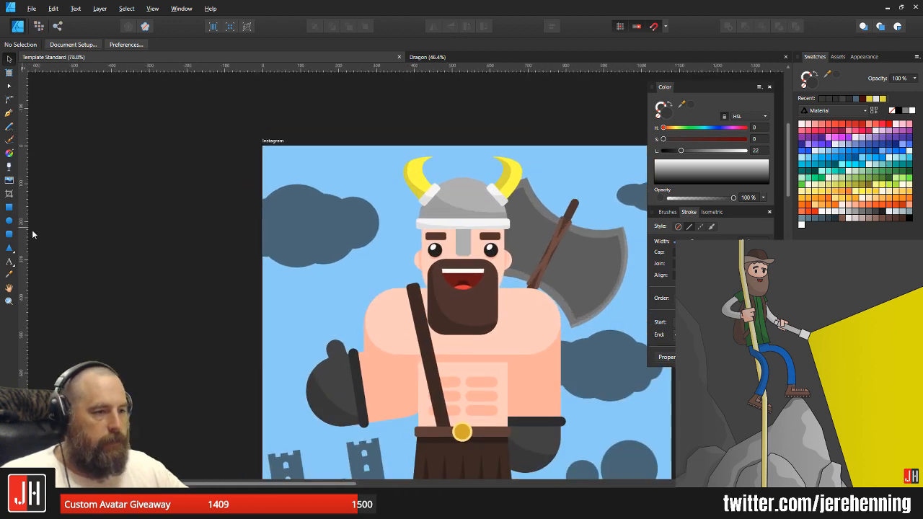
pyautogui.click(9, 220)
pyautogui.moveTo(292, 200); pyautogui.dragTo(389, 296)
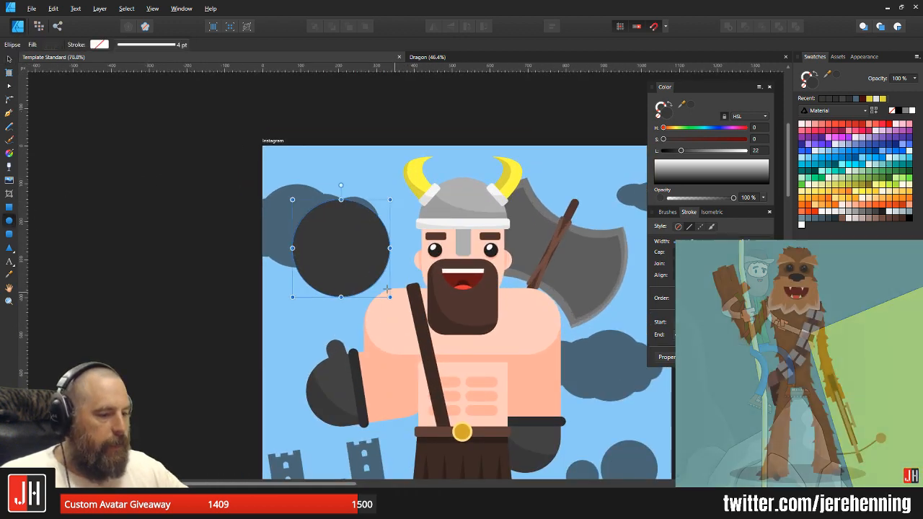
pyautogui.press('i')
pyautogui.click(287, 220)
pyautogui.press('v')
pyautogui.moveTo(346, 233); pyautogui.dragTo(357, 194)
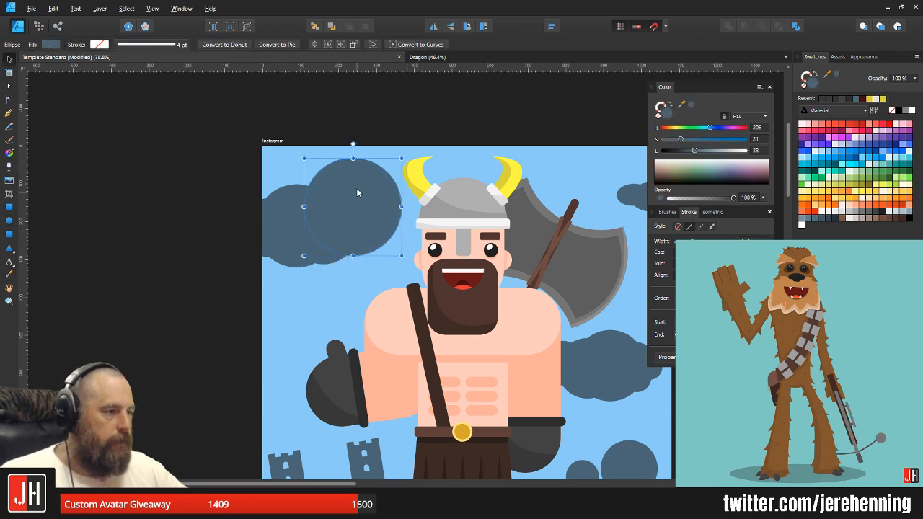
# - Move the large cloud beside the head down, then shrink the circle and position it above the cloud
pyautogui.moveTo(287, 205); pyautogui.dragTo(284, 230)
pyautogui.click(362, 171)
pyautogui.moveTo(400, 158); pyautogui.dragTo(389, 170)
pyautogui.moveTo(355, 192)
pyautogui.mouseDown()
pyautogui.moveTo(367, 175)
pyautogui.moveTo(350, 199)
pyautogui.mouseUp()
pyautogui.keyDown('shift'); pyautogui.click(306, 233); pyautogui.keyUp('shift')
pyautogui.click(350, 199)
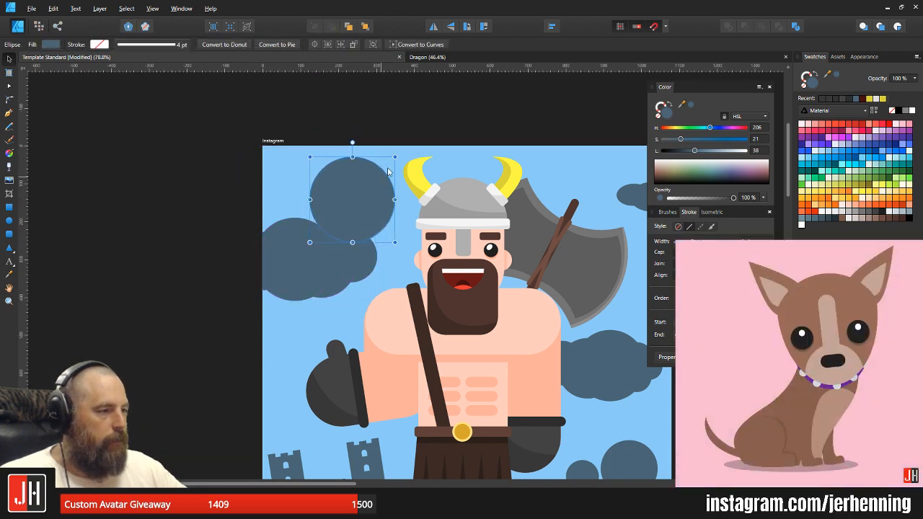
pyautogui.moveTo(395, 157); pyautogui.dragTo(387, 166)
pyautogui.moveTo(353, 195); pyautogui.dragTo(360, 189)
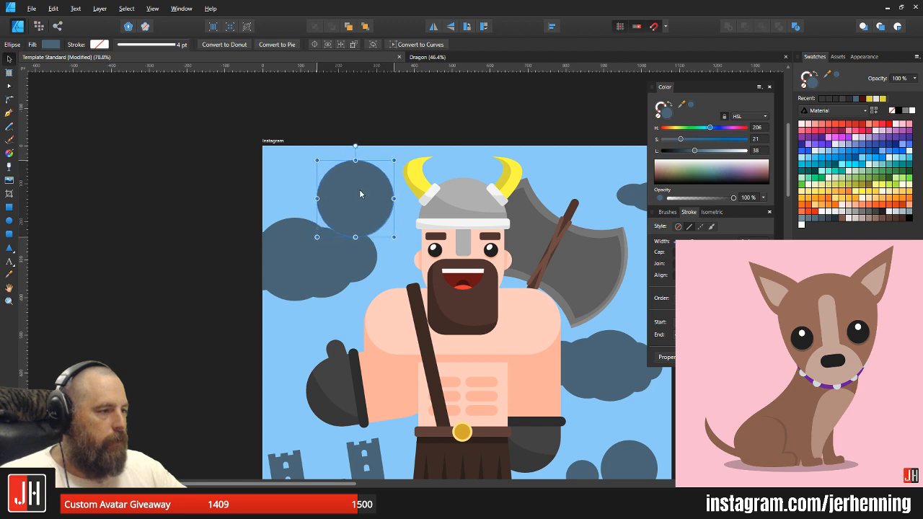
pyautogui.click(408, 132)
pyautogui.scroll(2, 358, 185)
pyautogui.scroll(1, 358, 185)
pyautogui.click(267, 293)
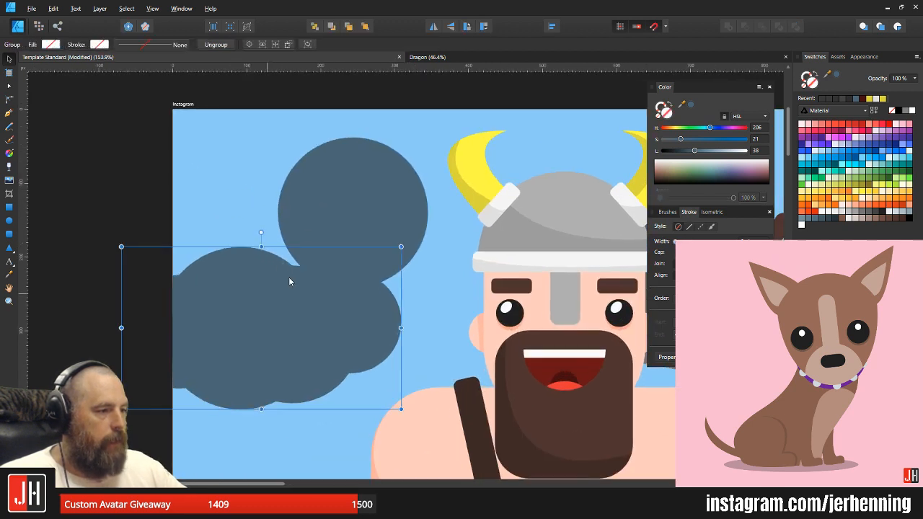
pyautogui.keyDown('shift'); pyautogui.click(355, 204); pyautogui.keyUp('shift')
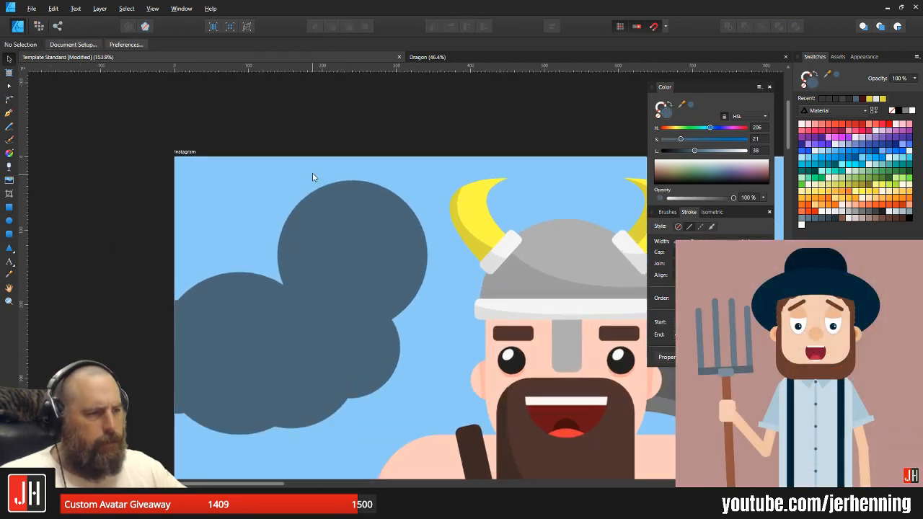
pyautogui.press('p')
pyautogui.moveTo(499, 358); pyautogui.dragTo(497, 388)
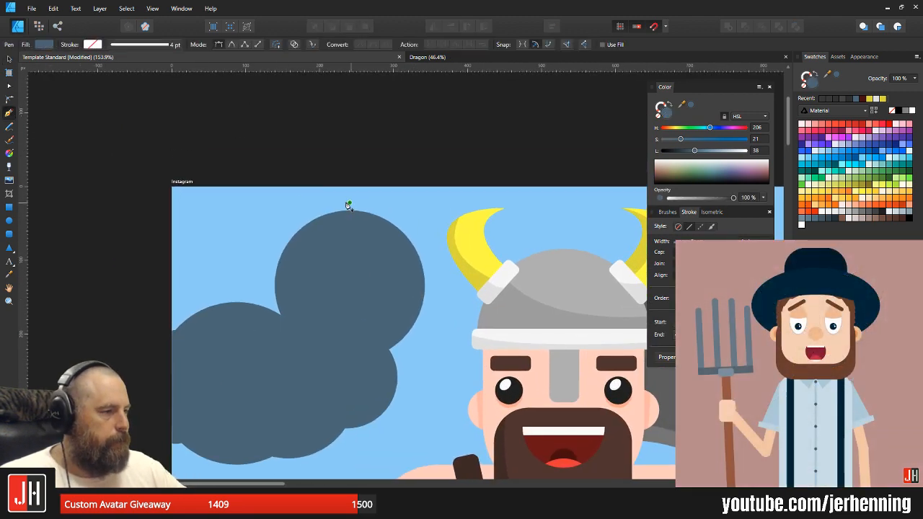
# - Draw a narrow vertical rectangle centred above the circle as the first sun ray
pyautogui.click(9, 208)
pyautogui.moveTo(312, 132); pyautogui.dragTo(337, 220)
pyautogui.moveTo(346, 89)
pyautogui.mouseDown()
pyautogui.moveTo(392, 176)
pyautogui.moveTo(368, 296)
pyautogui.moveTo(381, 284)
pyautogui.moveTo(378, 268)
pyautogui.mouseUp()
pyautogui.press('v')
pyautogui.scroll(-3, 381, 283)
pyautogui.scroll(5, 378, 284)
# - Duplicate the ray to just below the circle, centred on it, and move the cloud off the artboard
pyautogui.moveTo(391, 249); pyautogui.dragTo(403, 442)
pyautogui.scroll(-3, 388, 194)
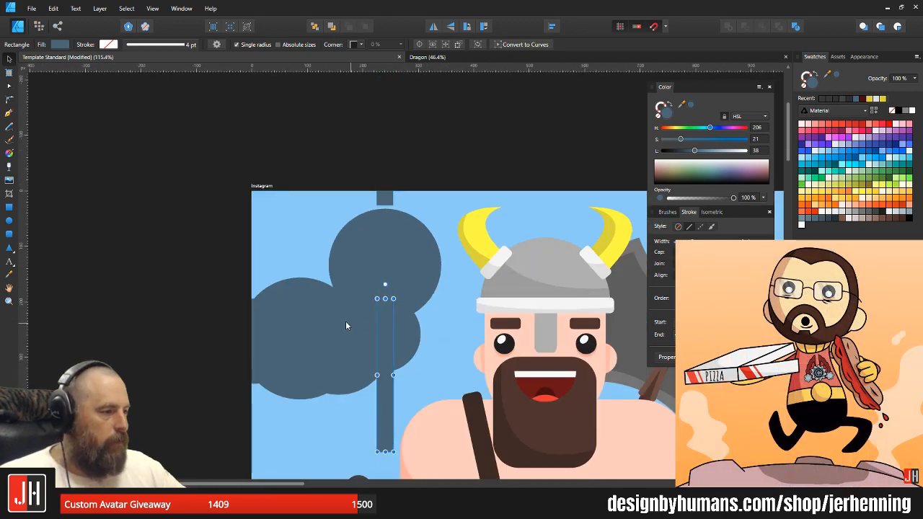
pyautogui.moveTo(355, 329); pyautogui.dragTo(138, 329)
pyautogui.moveTo(389, 365)
pyautogui.mouseDown()
pyautogui.moveTo(387, 337)
pyautogui.moveTo(383, 380)
pyautogui.moveTo(385, 370)
pyautogui.mouseUp()
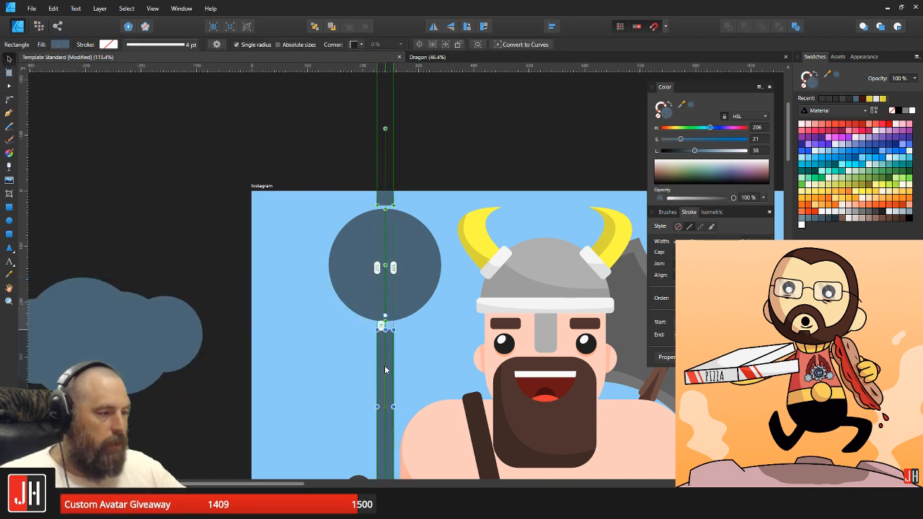
# - Duplicate the upper and lower rays together, rotated 90 degrees into a horizontal pair around the circle
pyautogui.keyDown('shift'); pyautogui.click(389, 199); pyautogui.keyUp('shift')
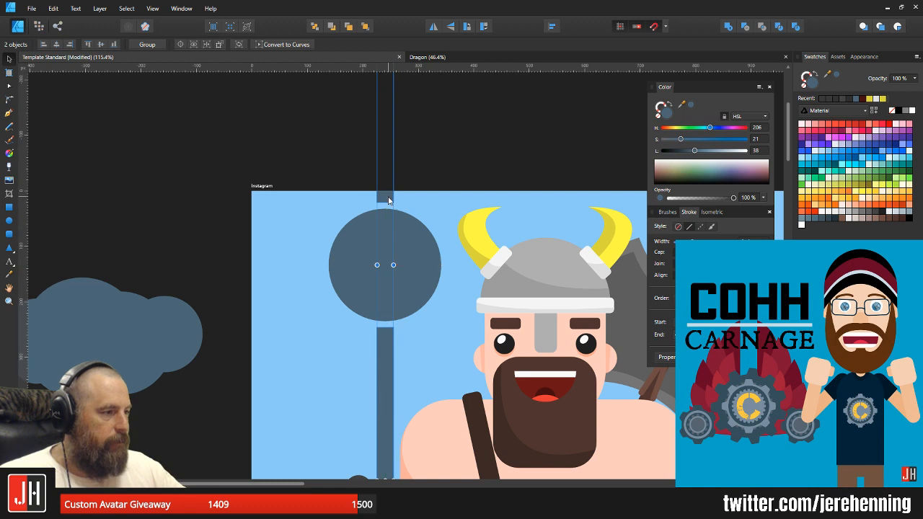
pyautogui.scroll(-3, 388, 200)
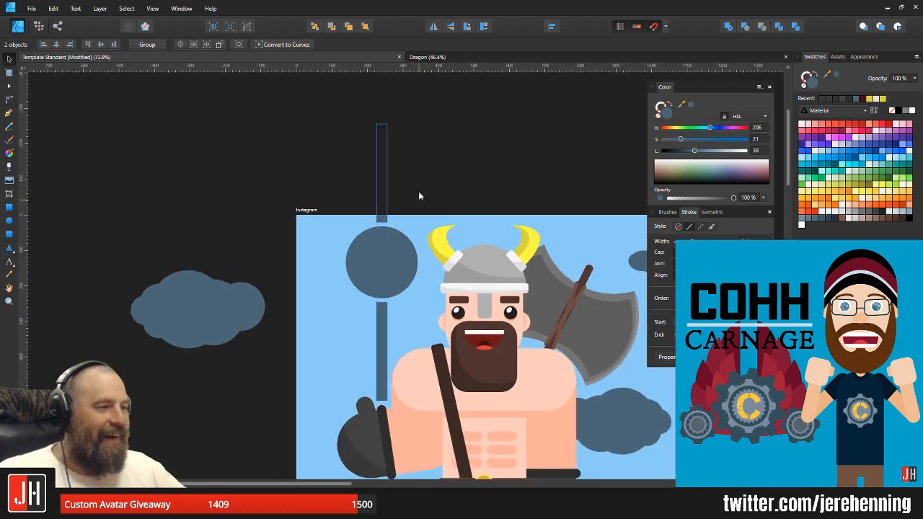
pyautogui.scroll(1, 415, 202)
pyautogui.moveTo(376, 134); pyautogui.dragTo(467, 289)
pyautogui.click(443, 194)
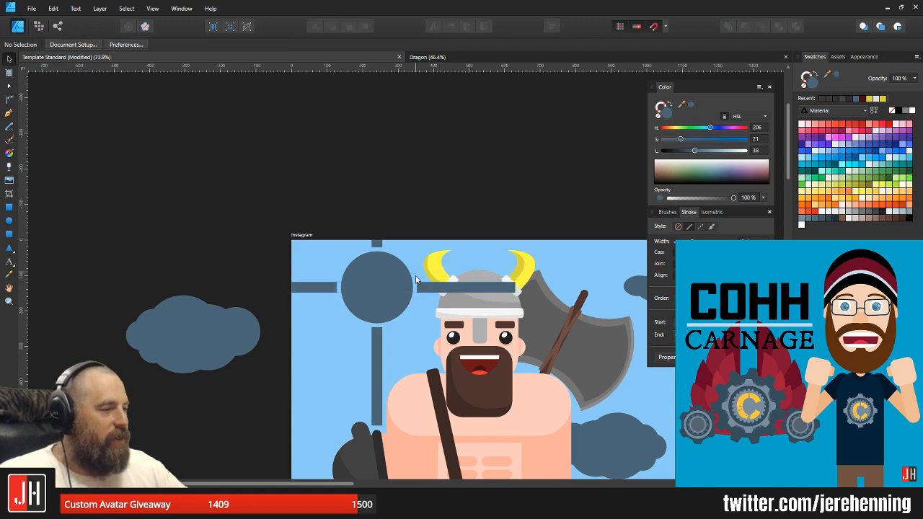
# - Duplicate the horizontal rays rotated 45 degrees and narrow the diagonal pair to a width of about 13 px
pyautogui.click(426, 289)
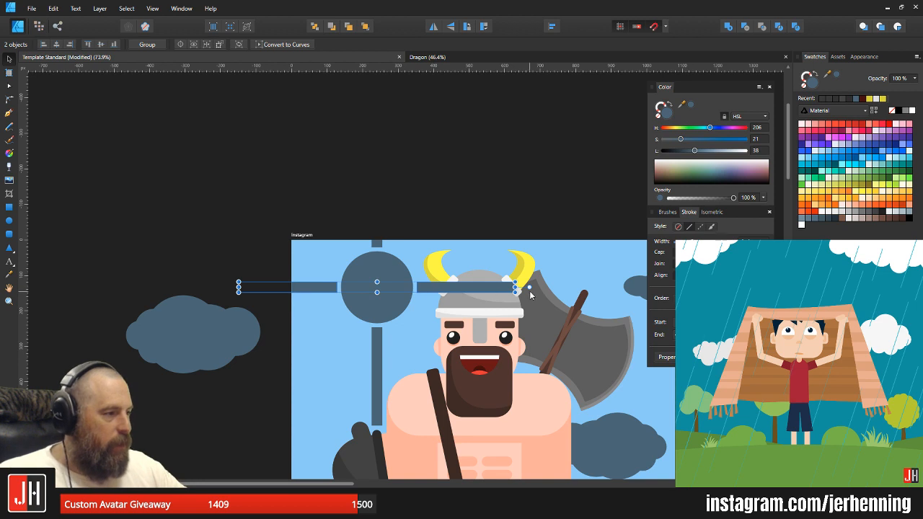
pyautogui.moveTo(529, 287); pyautogui.dragTo(485, 395)
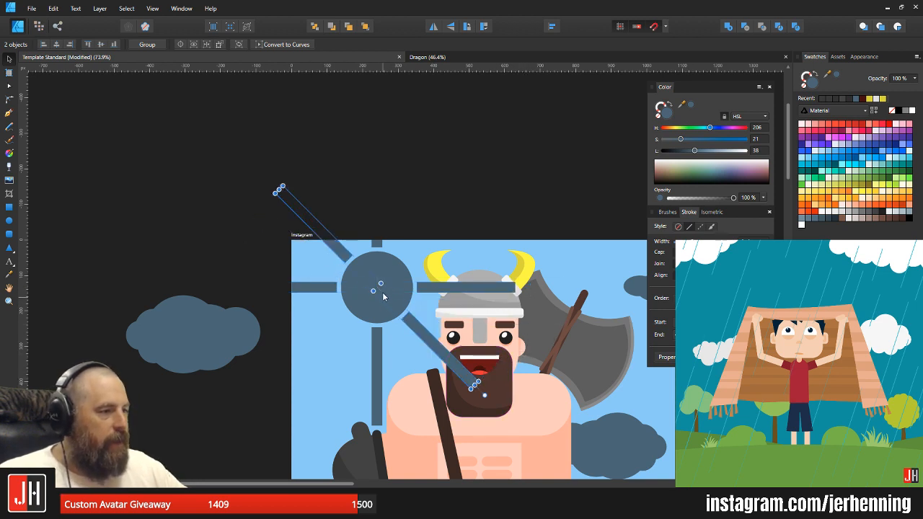
pyautogui.scroll(4, 373, 291)
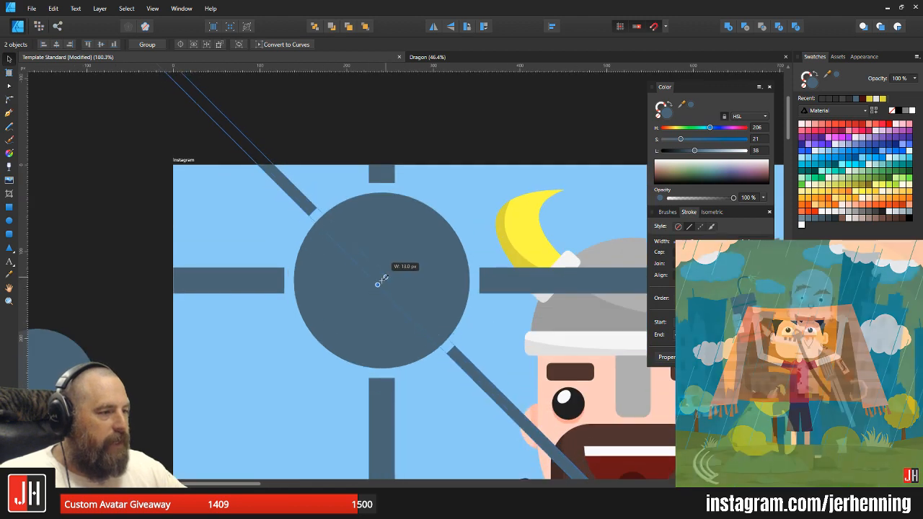
pyautogui.click(468, 134)
pyautogui.scroll(-5, 463, 204)
pyautogui.moveTo(470, 202); pyautogui.dragTo(434, 212)
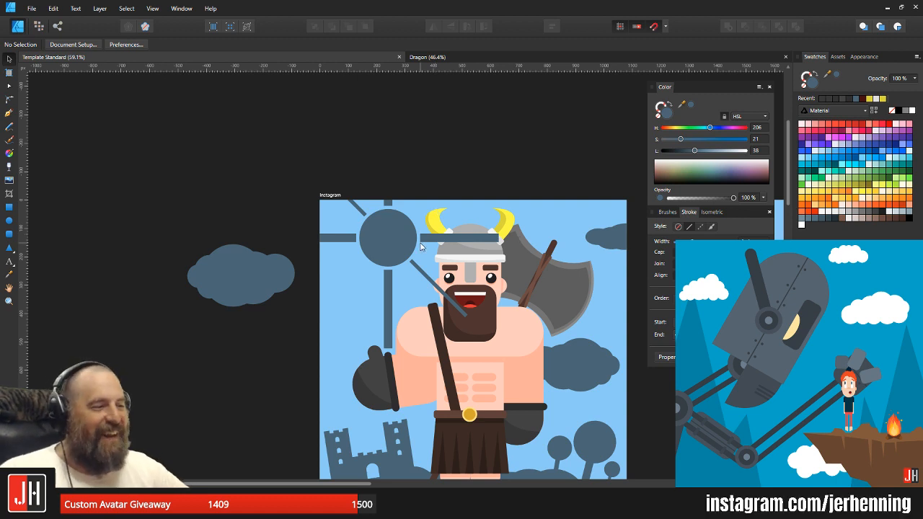
# - Group the diagonal ray pair and duplicate it rotated by -90 degrees to form the opposite diagonal
pyautogui.keyDown('ctrl'); pyautogui.scroll(3, 421, 246); pyautogui.keyUp('ctrl')
pyautogui.click(418, 280)
pyautogui.keyDown('shift'); pyautogui.click(303, 163); pyautogui.keyUp('shift')
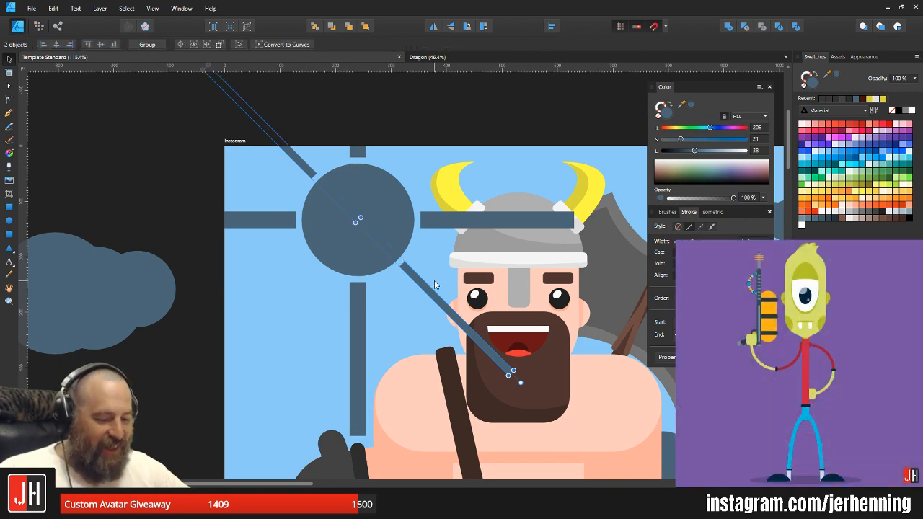
pyautogui.hotkey('ctrl', 'g')
pyautogui.scroll(-3, 426, 279)
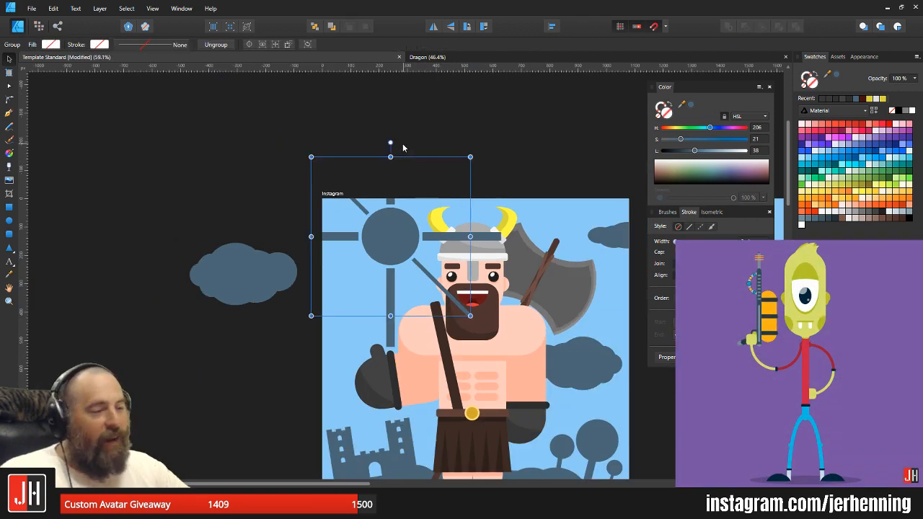
pyautogui.moveTo(390, 144); pyautogui.dragTo(513, 220)
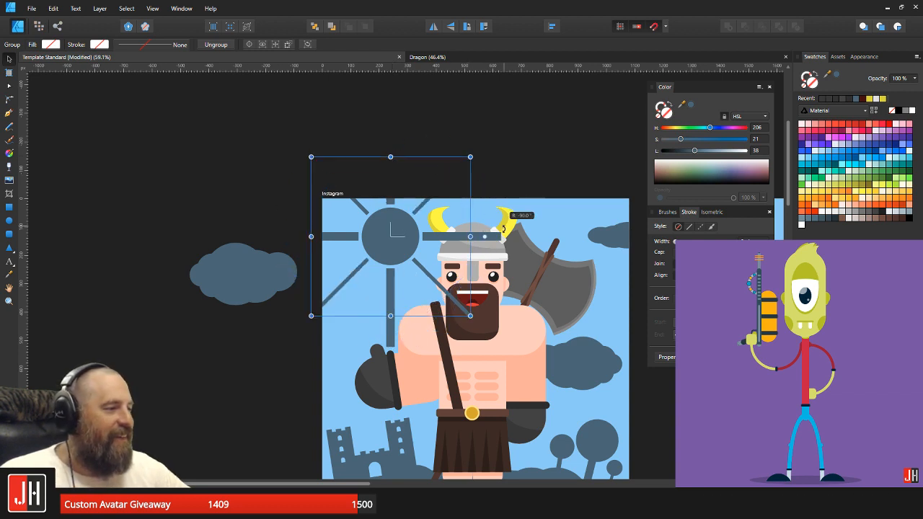
pyautogui.click(484, 175)
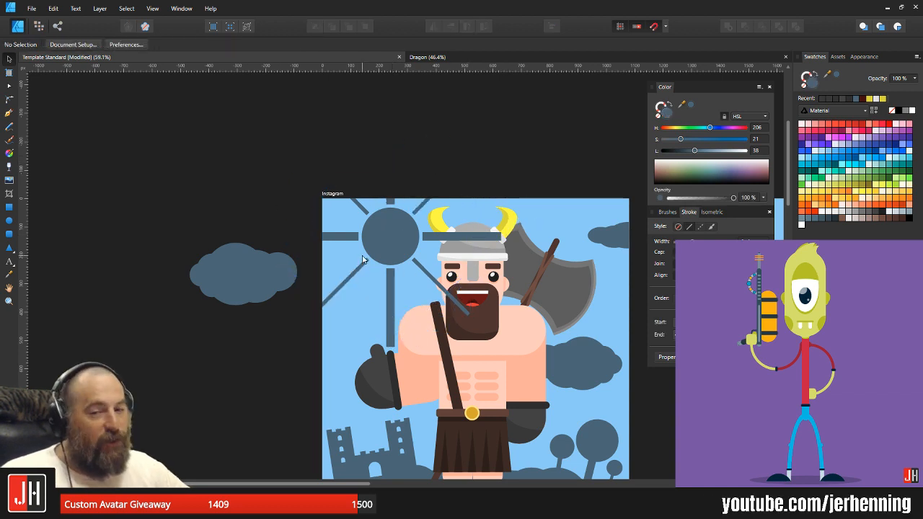
# - Group the horizontal ray pair and the vertical ray pair separately
pyautogui.scroll(1, 363, 260)
pyautogui.click(351, 231)
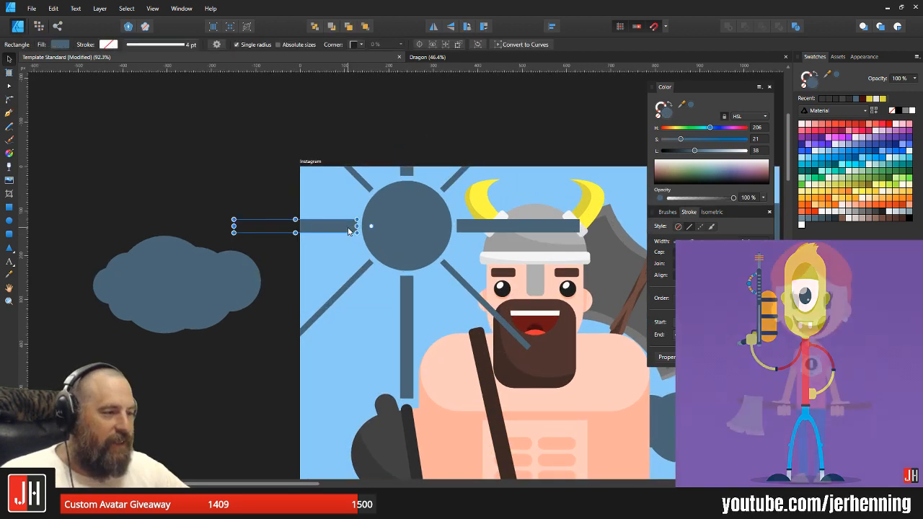
pyautogui.keyDown('shift'); pyautogui.click(477, 231); pyautogui.keyUp('shift')
pyautogui.click(401, 305)
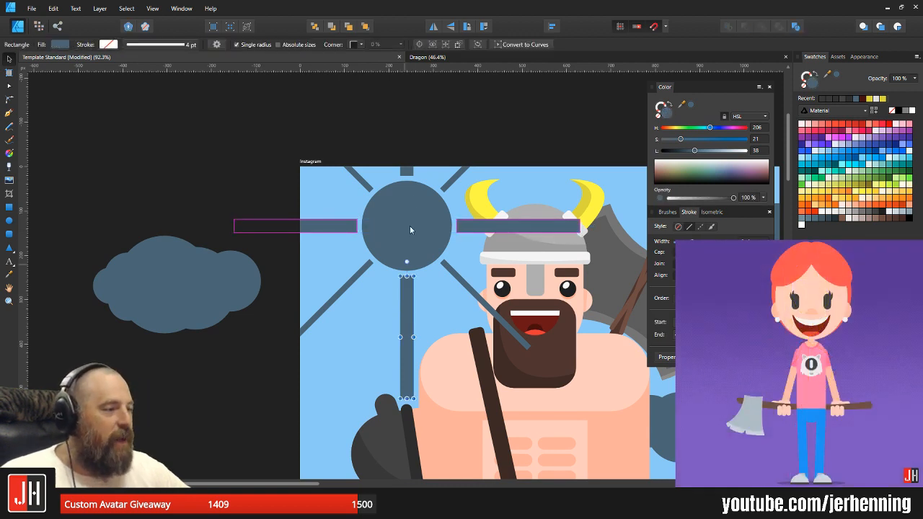
pyautogui.keyDown('shift'); pyautogui.click(406, 175); pyautogui.keyUp('shift')
pyautogui.hotkey('ctrl', 'g')
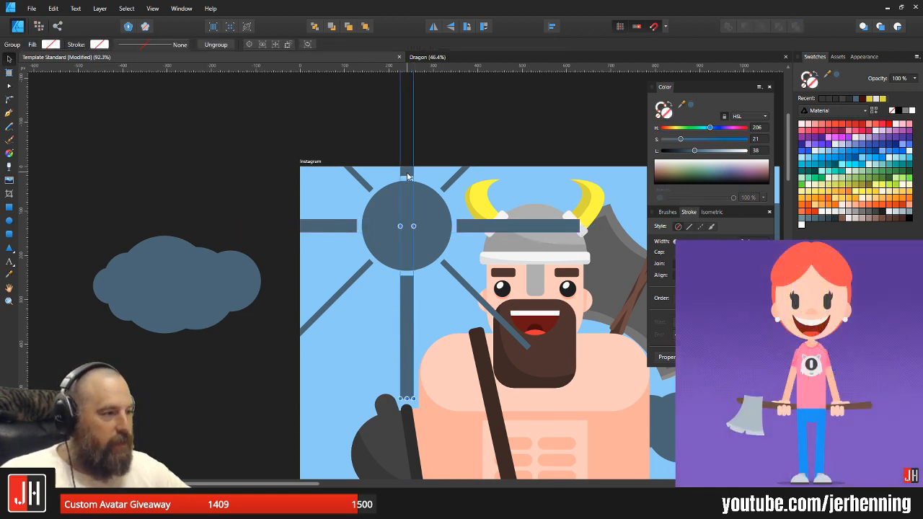
# - Group the blue-grey circle with all its ray groups into one sun and rotate it clockwise around its centre
pyautogui.click(363, 272)
pyautogui.moveTo(372, 227); pyautogui.dragTo(524, 199)
pyautogui.hotkey('ctrl', 'z')
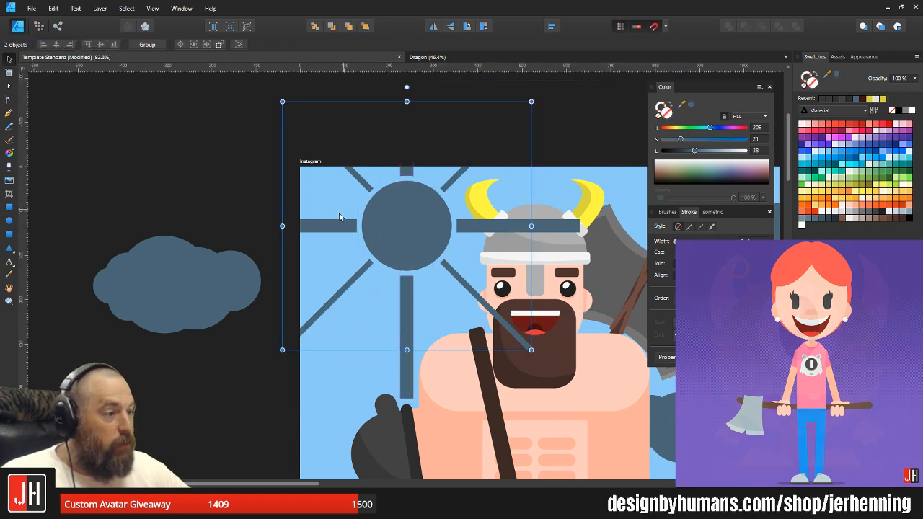
pyautogui.keyDown('shift'); pyautogui.click(336, 220); pyautogui.keyUp('shift')
pyautogui.keyDown('shift'); pyautogui.click(416, 291); pyautogui.keyUp('shift')
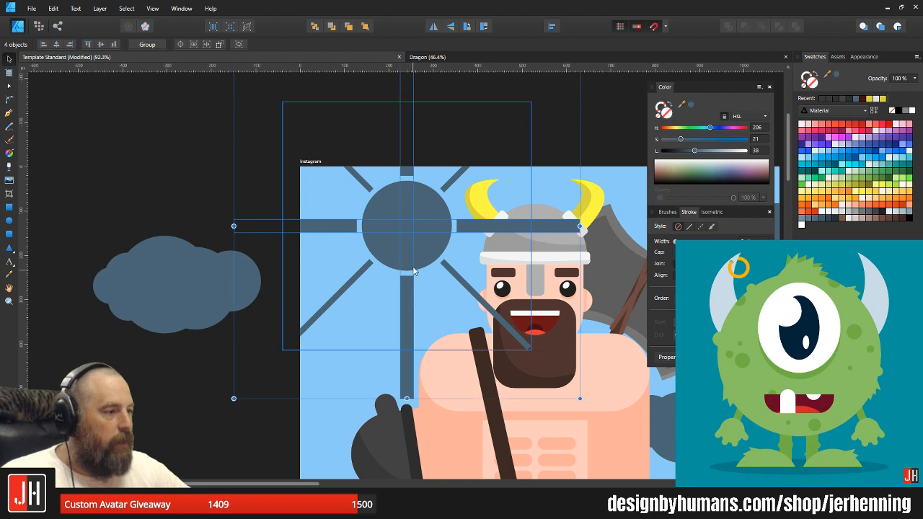
pyautogui.keyDown('shift'); pyautogui.click(411, 260); pyautogui.keyUp('shift')
pyautogui.scroll(-3, 423, 251)
pyautogui.hotkey('ctrl', 'g')
pyautogui.moveTo(416, 137); pyautogui.dragTo(458, 145)
pyautogui.moveTo(424, 231)
pyautogui.mouseDown()
pyautogui.moveTo(414, 241)
pyautogui.moveTo(428, 225)
pyautogui.mouseUp()
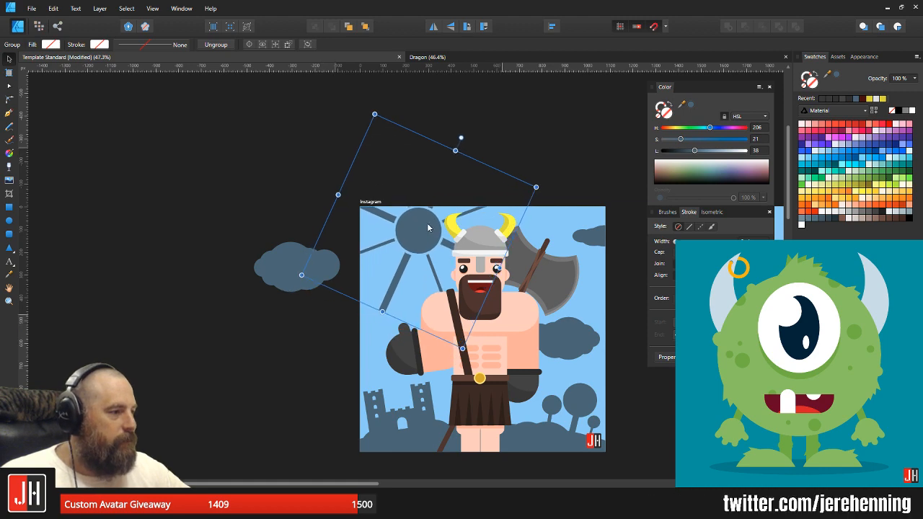
# - Move the spare blue-grey cloud from the pasteboard onto the artboard's sky, below the sun and overlapping the artboard's edge
pyautogui.click(242, 250)
pyautogui.scroll(3, 278, 292)
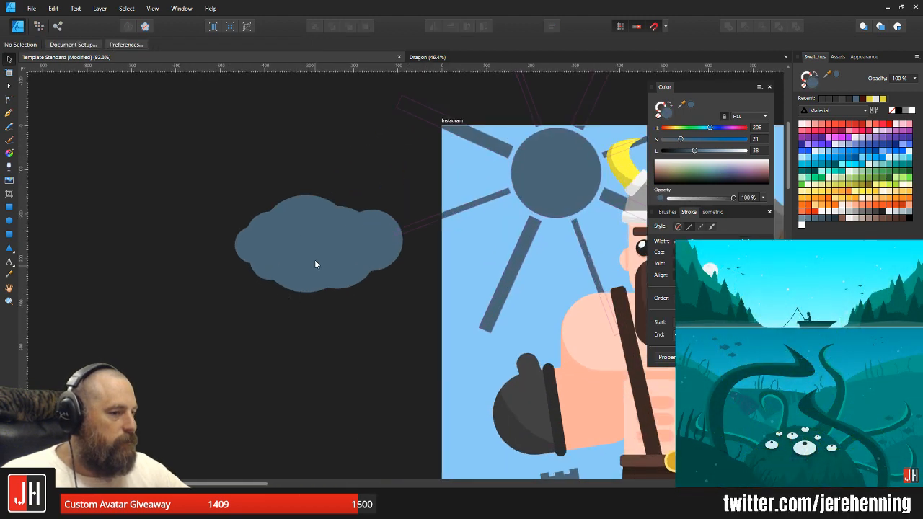
pyautogui.click(336, 249)
pyautogui.moveTo(336, 252); pyautogui.dragTo(464, 318)
pyautogui.moveTo(474, 301); pyautogui.dragTo(482, 274)
pyautogui.moveTo(543, 221); pyautogui.dragTo(470, 265)
pyautogui.moveTo(490, 229); pyautogui.dragTo(497, 215)
pyautogui.scroll(-2, 508, 212)
# - Reposition the sun slightly and shorten its lower thick ray to about 208 px so that it ends inside the cloud
pyautogui.moveTo(593, 176); pyautogui.dragTo(523, 200)
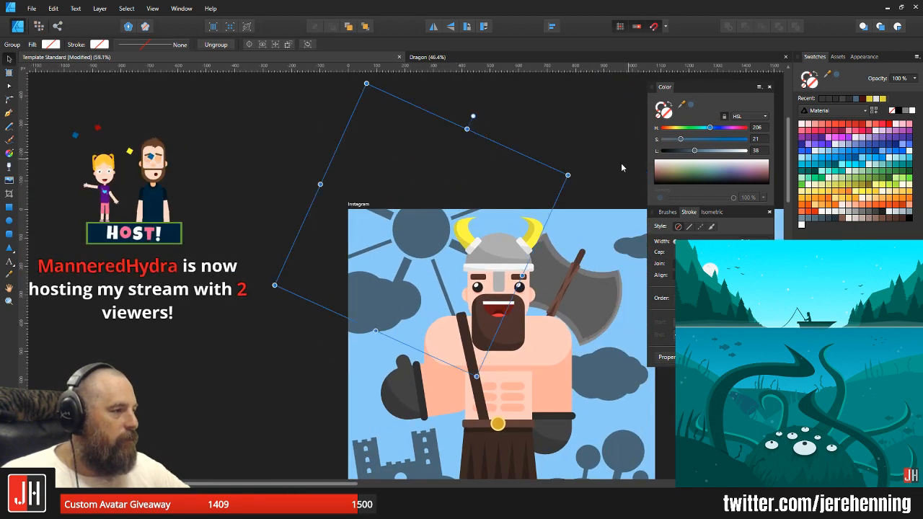
pyautogui.scroll(4, 427, 235)
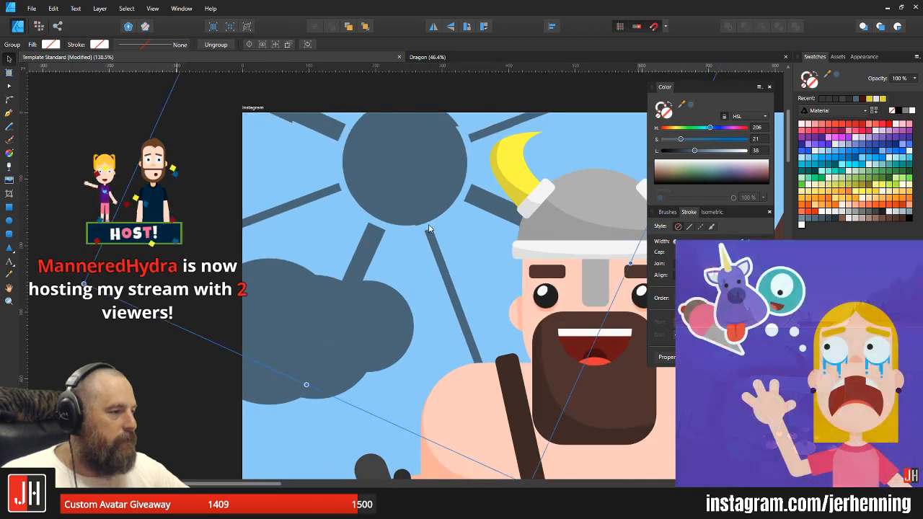
pyautogui.moveTo(426, 235)
pyautogui.mouseDown()
pyautogui.moveTo(427, 264)
pyautogui.moveTo(424, 221)
pyautogui.mouseUp()
pyautogui.scroll(4, 304, 389)
pyautogui.moveTo(304, 390); pyautogui.dragTo(329, 367)
pyautogui.click(349, 315)
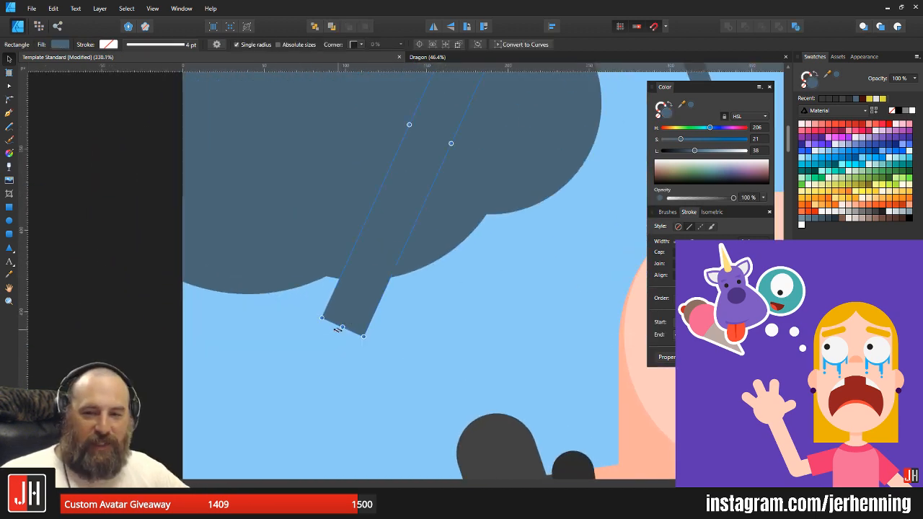
pyautogui.moveTo(351, 308); pyautogui.dragTo(384, 249)
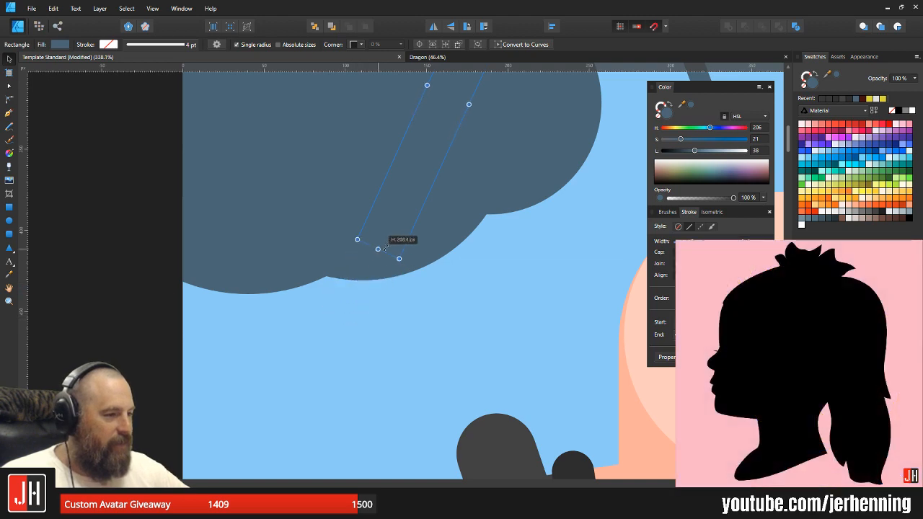
# - Delete the sun together with all its rays from the background sky
pyautogui.scroll(-8, 393, 281)
pyautogui.click(337, 304)
pyautogui.scroll(-4, 406, 274)
pyautogui.scroll(7, 366, 255)
pyautogui.click(366, 255)
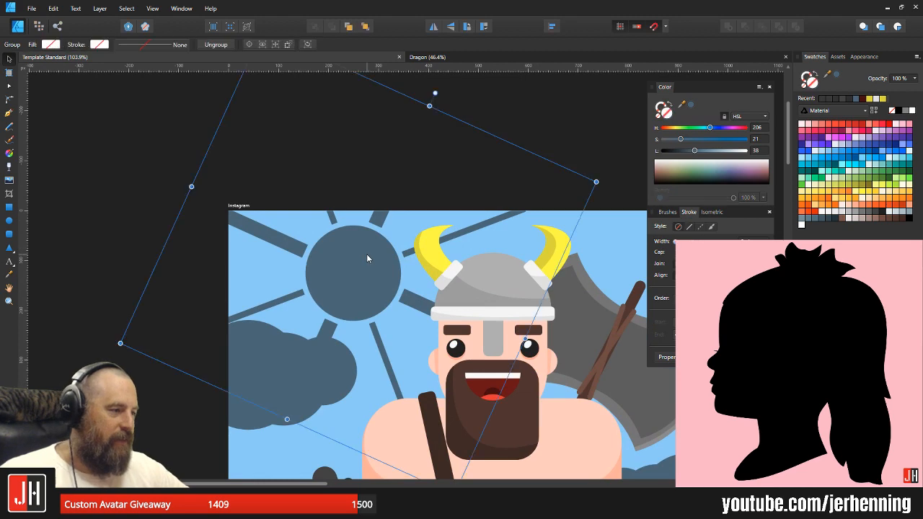
pyautogui.press('Delete')
pyautogui.scroll(-2, 376, 255)
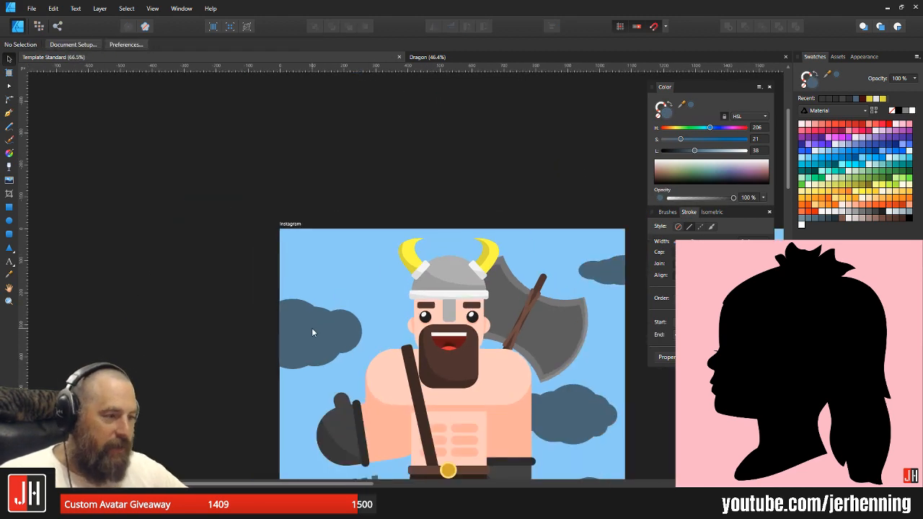
# - Move the cloud beside the Viking's raised glove higher up in the sky
pyautogui.click(321, 295)
pyautogui.click(387, 214)
pyautogui.scroll(-3, 387, 281)
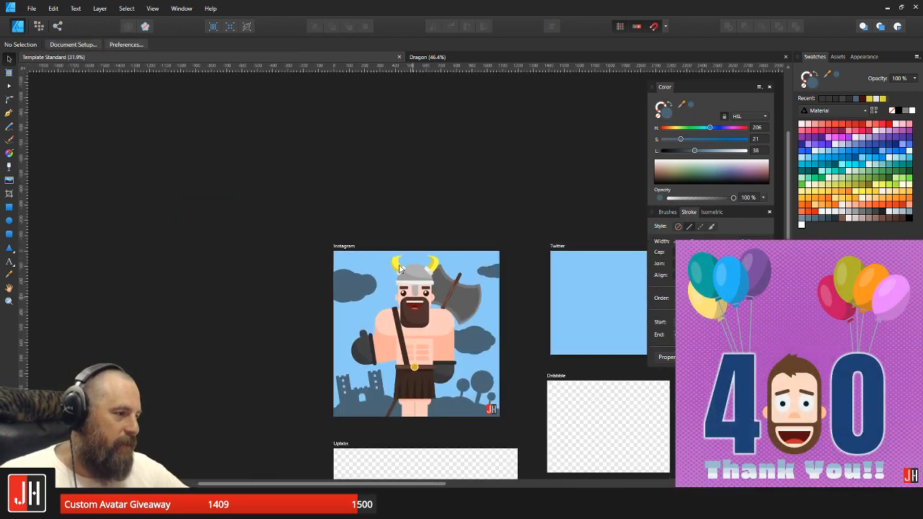
pyautogui.scroll(3, 432, 416)
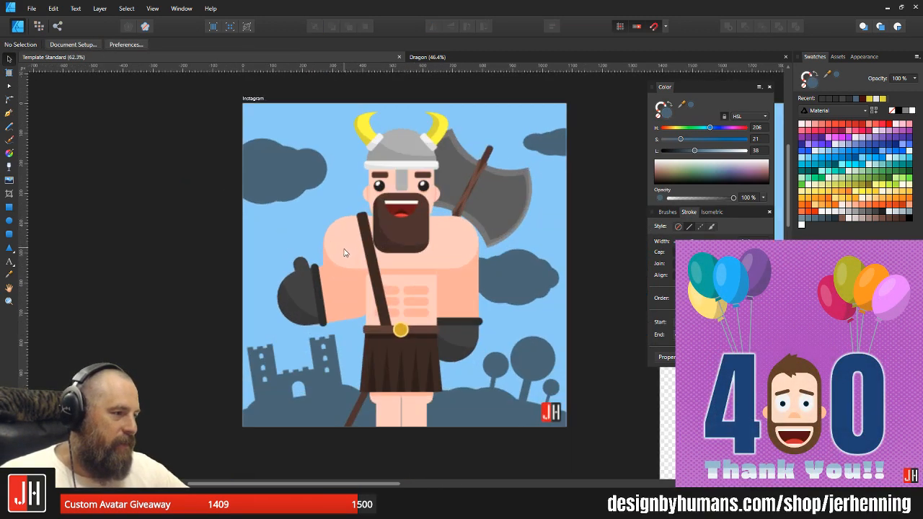
# - Draw a circle about 10 px wide in the sky above the raised glove and fill it with pale yellow
pyautogui.click(9, 221)
pyautogui.scroll(3, 314, 242)
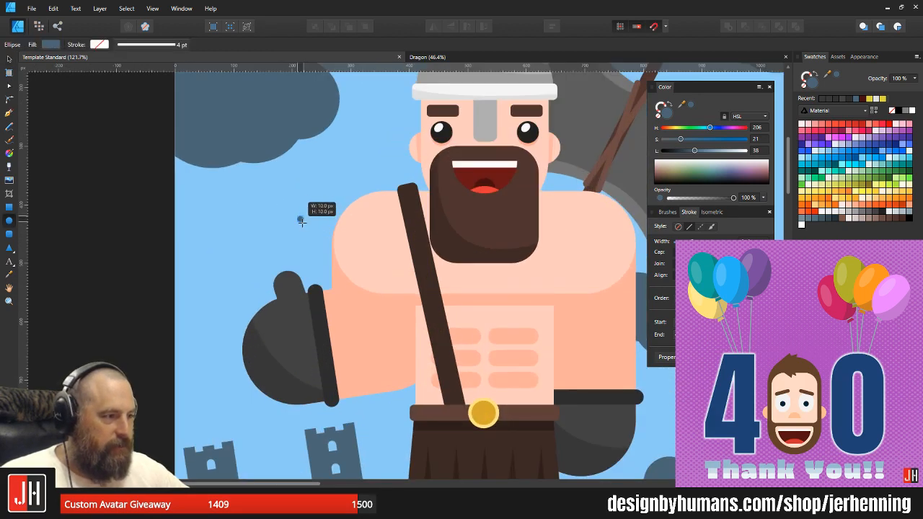
pyautogui.moveTo(301, 222); pyautogui.dragTo(302, 222)
pyautogui.click(856, 193)
pyautogui.scroll(5, 295, 207)
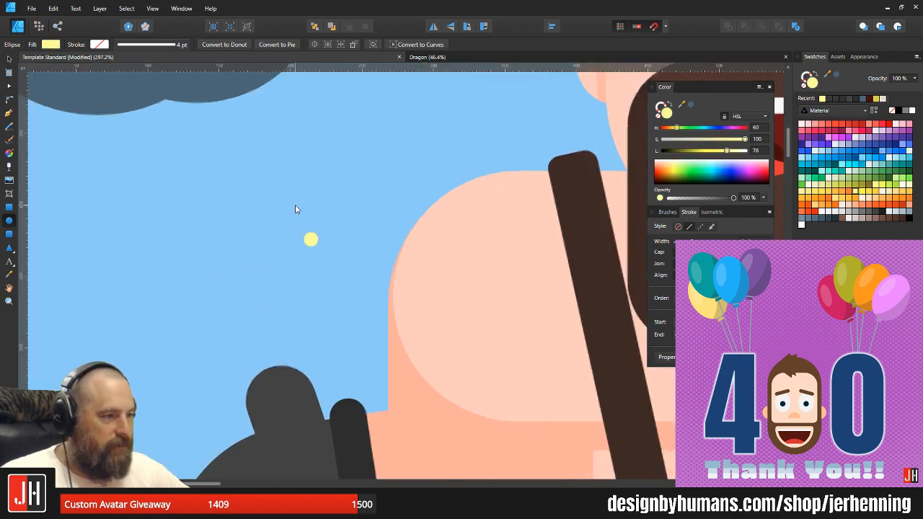
pyautogui.press('v')
pyautogui.moveTo(325, 272); pyautogui.dragTo(382, 172)
pyautogui.scroll(-13, 384, 191)
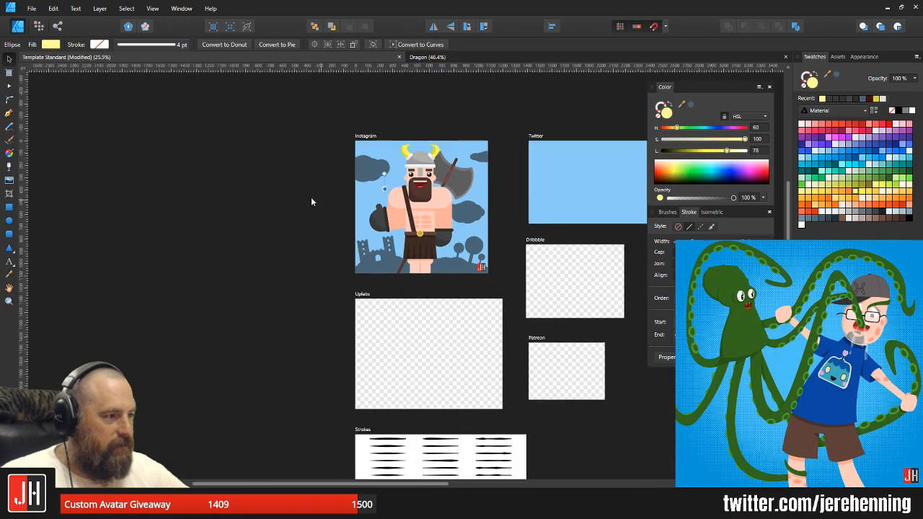
pyautogui.click(321, 200)
pyautogui.scroll(7, 374, 195)
# - Duplicate the pale yellow dot and place the copy higher in the sky between the cloud and the helmet
pyautogui.click(367, 193)
pyautogui.scroll(5, 368, 194)
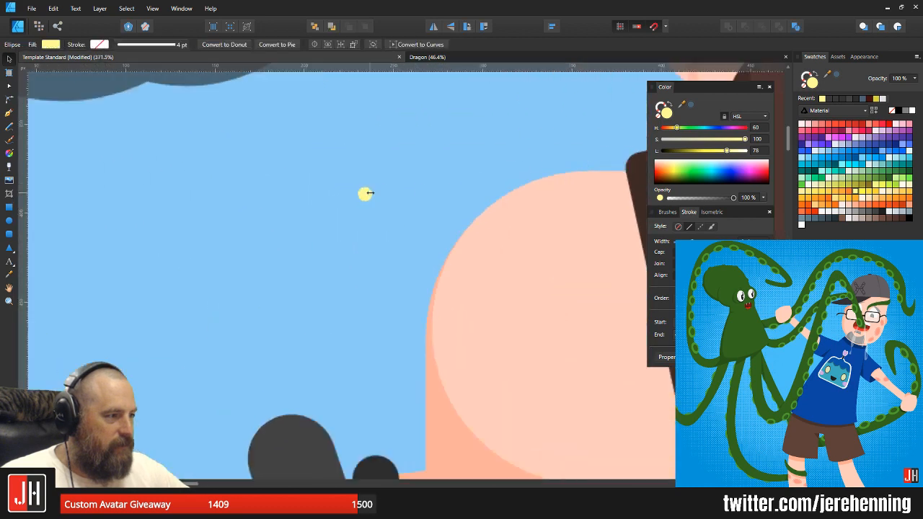
pyautogui.moveTo(368, 195); pyautogui.dragTo(512, 242)
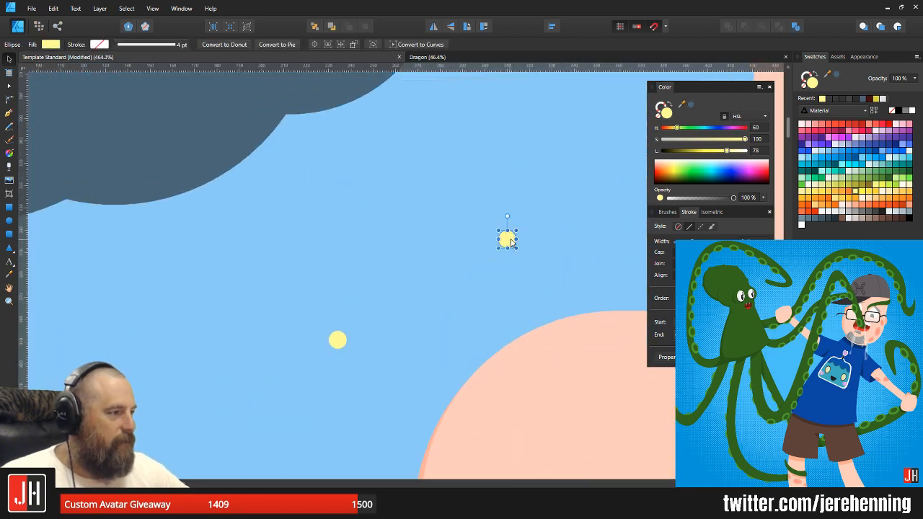
pyautogui.moveTo(593, 108); pyautogui.dragTo(410, 106)
pyautogui.hotkey('ctrl', 'z')
pyautogui.scroll(-8, 416, 128)
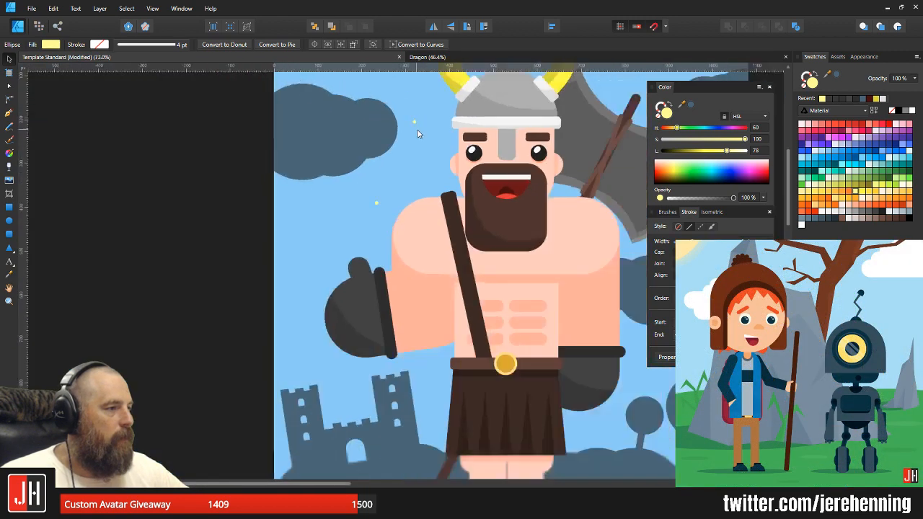
pyautogui.scroll(8, 407, 188)
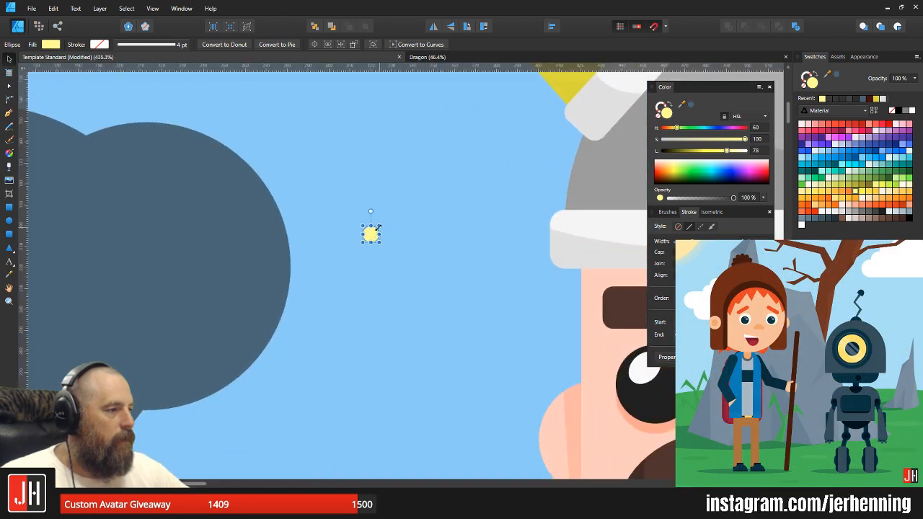
pyautogui.scroll(-8, 367, 157)
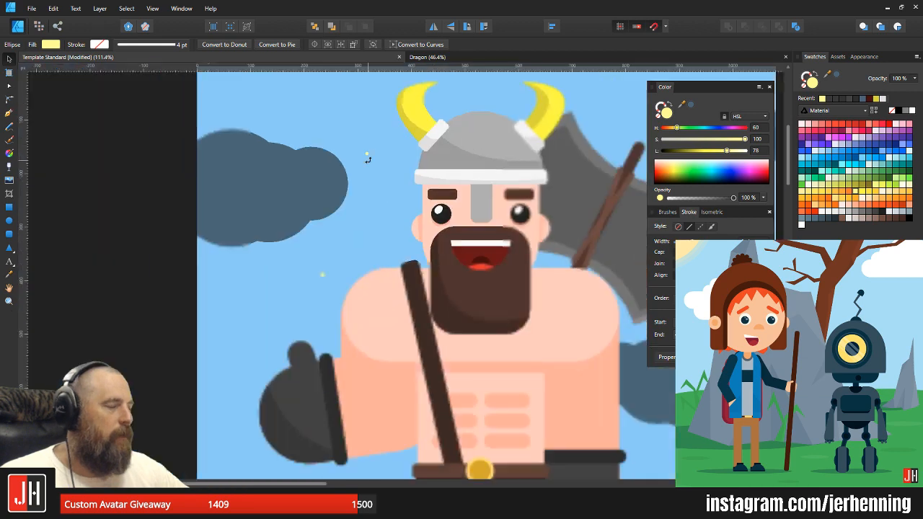
# - Delete both pale yellow dots from the sky
pyautogui.moveTo(379, 160); pyautogui.dragTo(369, 189)
pyautogui.click(330, 137)
pyautogui.moveTo(330, 133); pyautogui.dragTo(370, 243)
pyautogui.press('Delete')
# - Save the document and save it again under the name Barbarian in the Complete > 2019 folder
pyautogui.hotkey('ctrl', 's')
pyautogui.moveTo(376, 198); pyautogui.dragTo(354, 192)
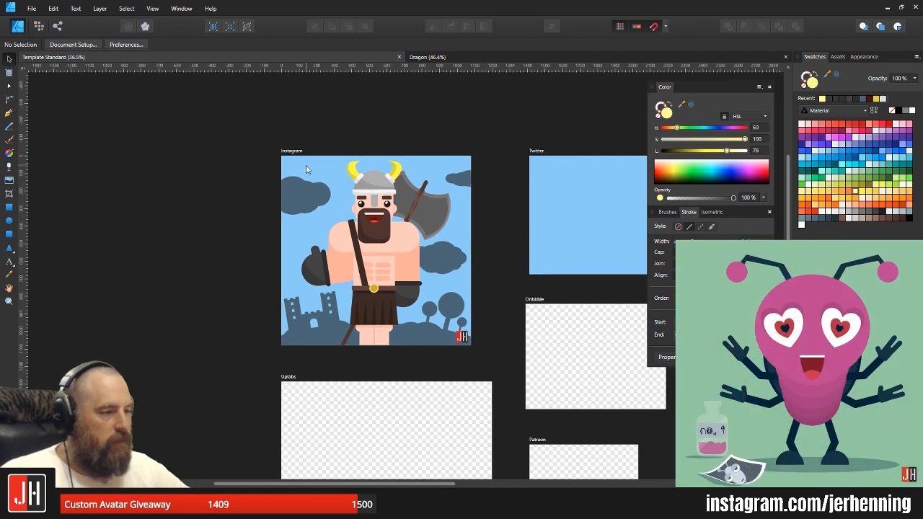
pyautogui.click(32, 8)
pyautogui.click(83, 99)
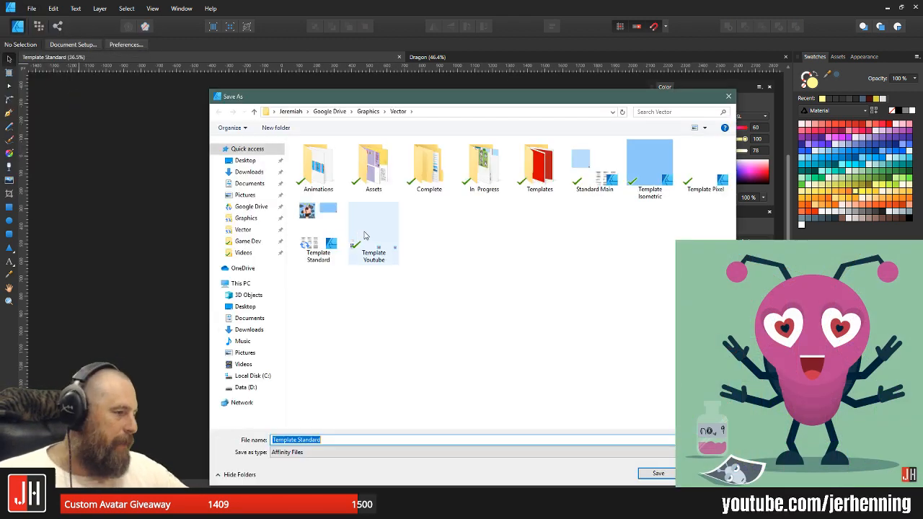
pyautogui.doubleClick(429, 168)
pyautogui.doubleClick(427, 167)
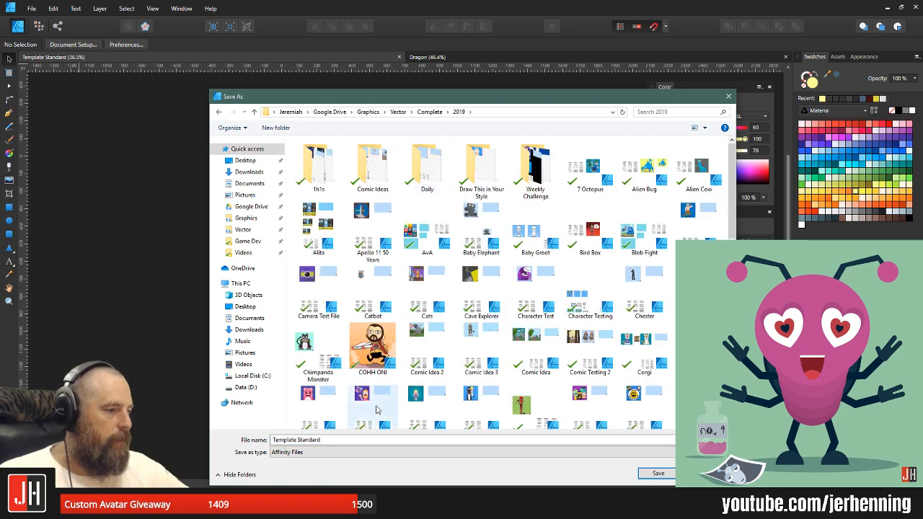
pyautogui.click(351, 440)
pyautogui.write('Barbarian')
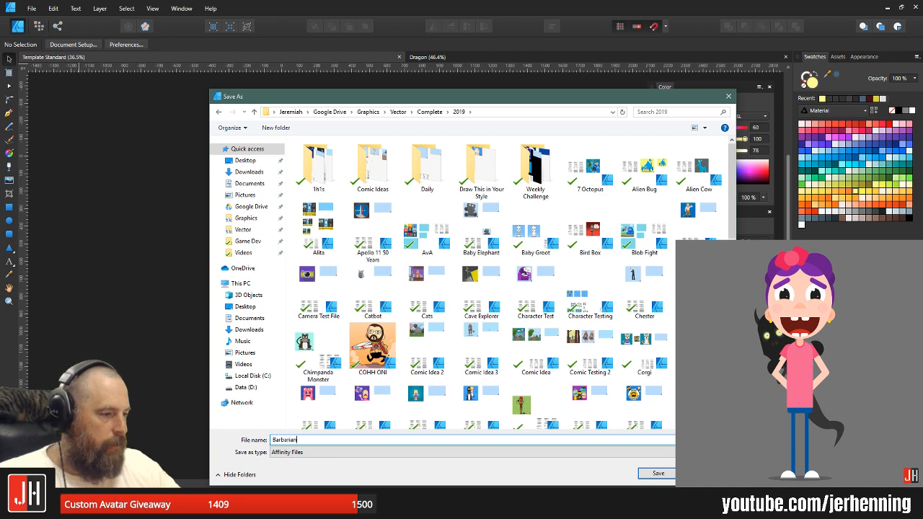
pyautogui.press('Return')
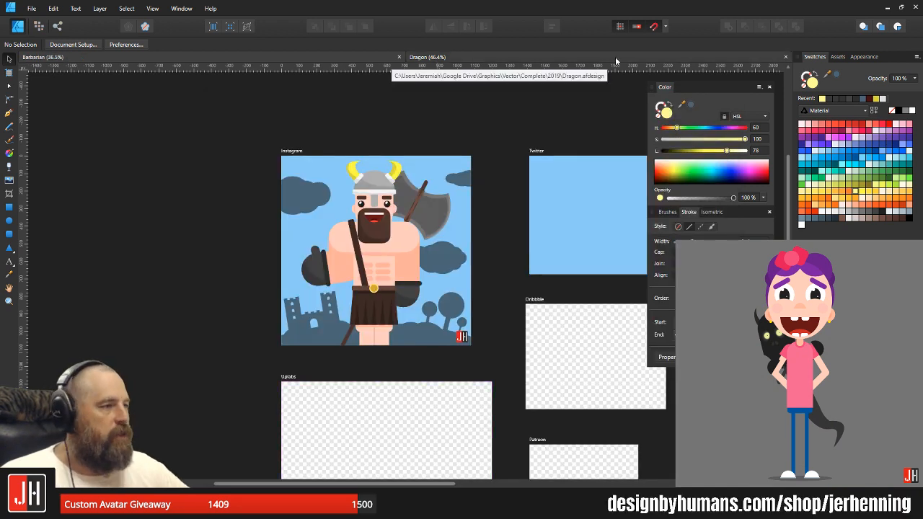
# - Close the Barbarian and Dragon documents and switch to OpenToonz
pyautogui.click(400, 57)
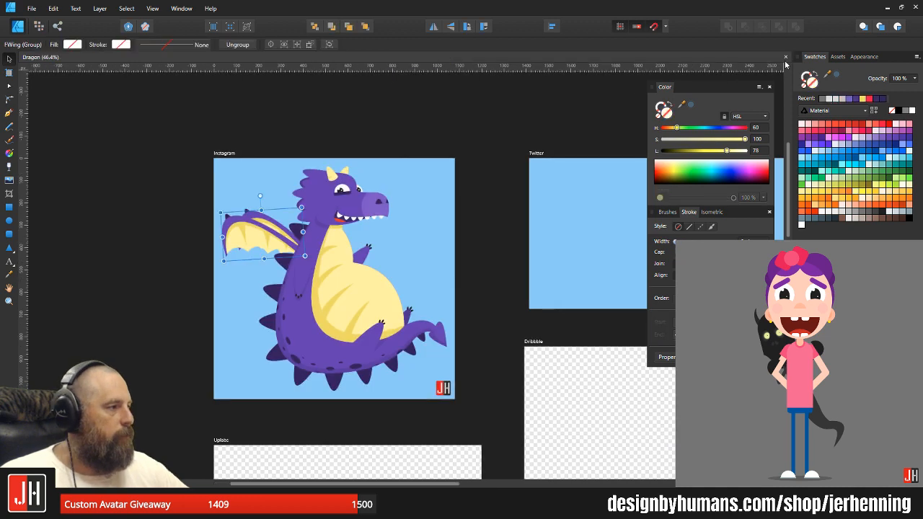
pyautogui.click(786, 58)
pyautogui.hotkey('alt', 'Tab')
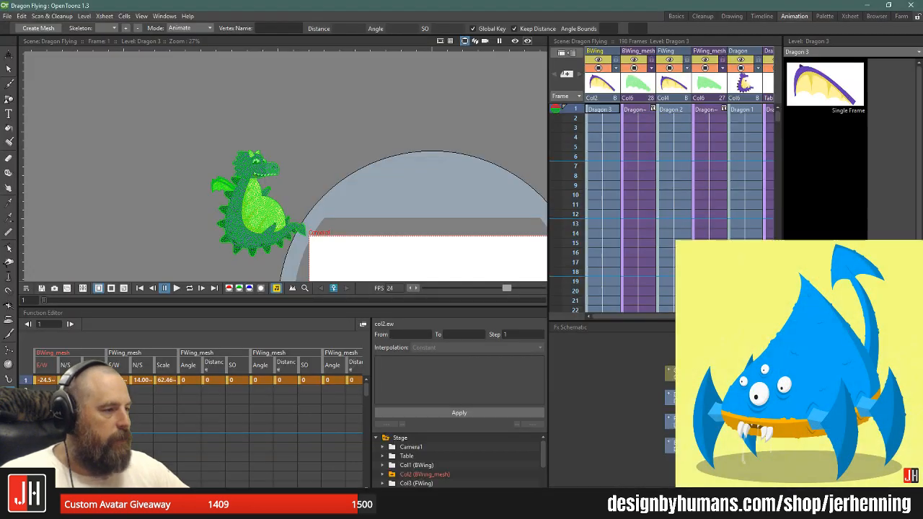
# - Close and relaunch OpenToonz, and clear the Affinity Designer and File Explorer windows out of the way
pyautogui.click(13, 17)
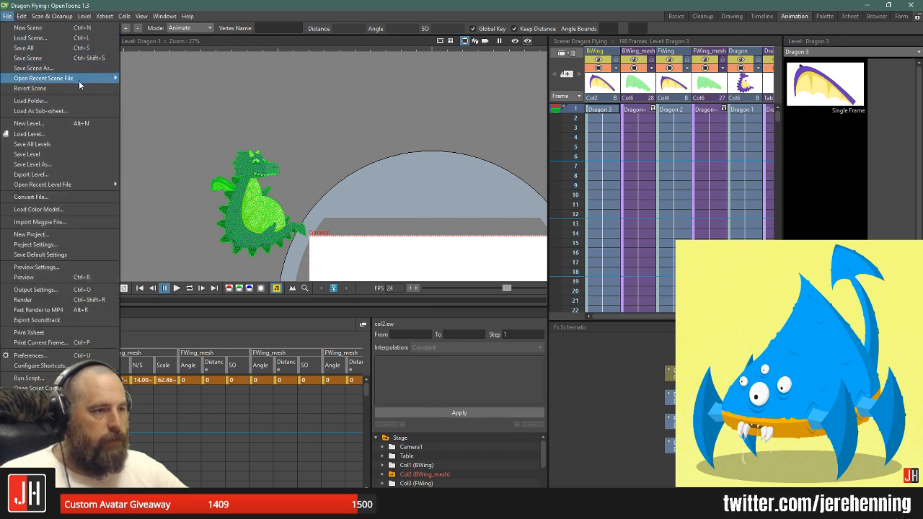
pyautogui.click(78, 38)
pyautogui.click(664, 115)
pyautogui.click(919, 5)
pyautogui.press('super')
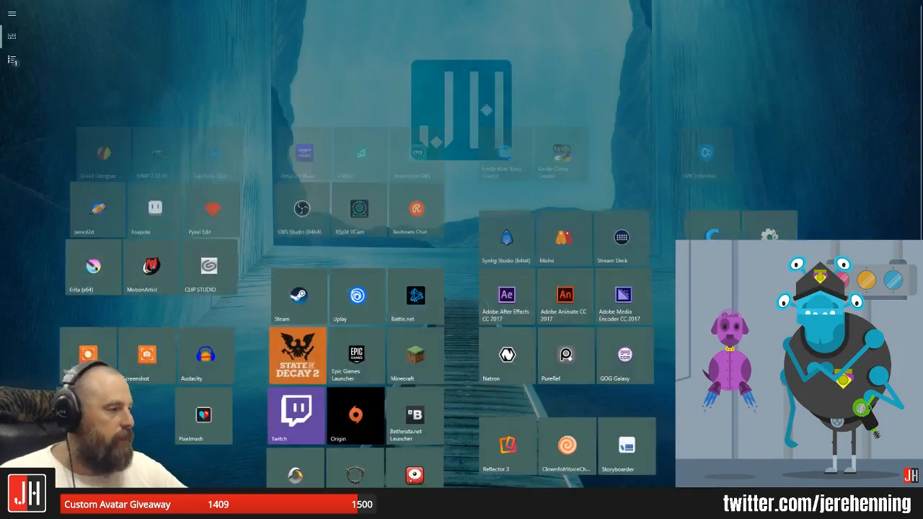
pyautogui.click(193, 408)
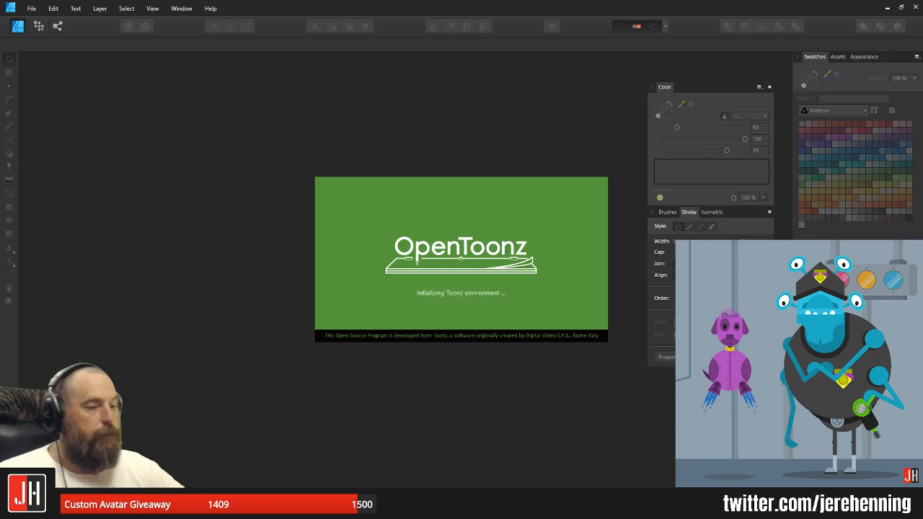
pyautogui.click(891, 9)
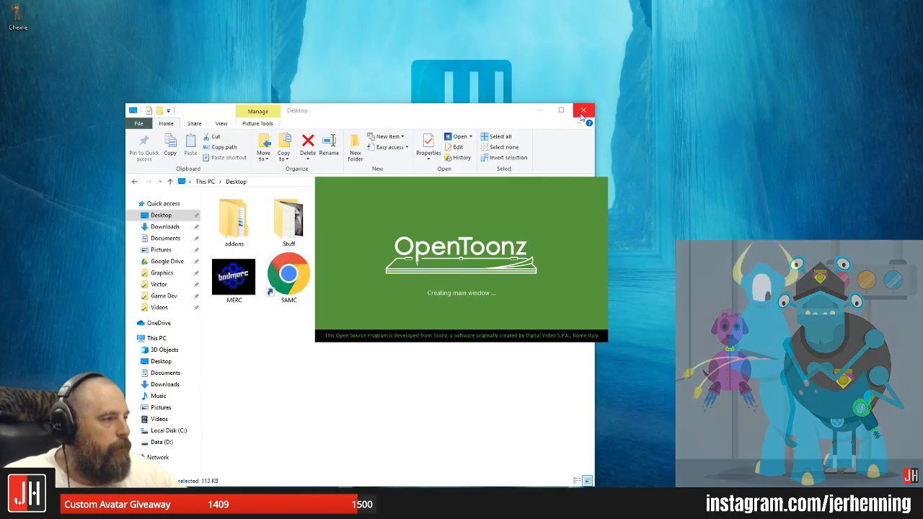
pyautogui.click(584, 109)
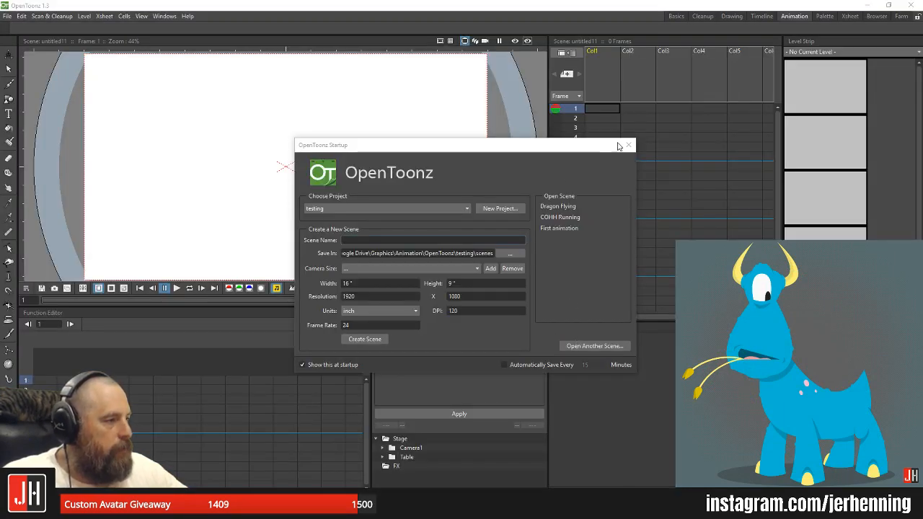
# - Create a new scene named Depth in the testing project
pyautogui.click(387, 241)
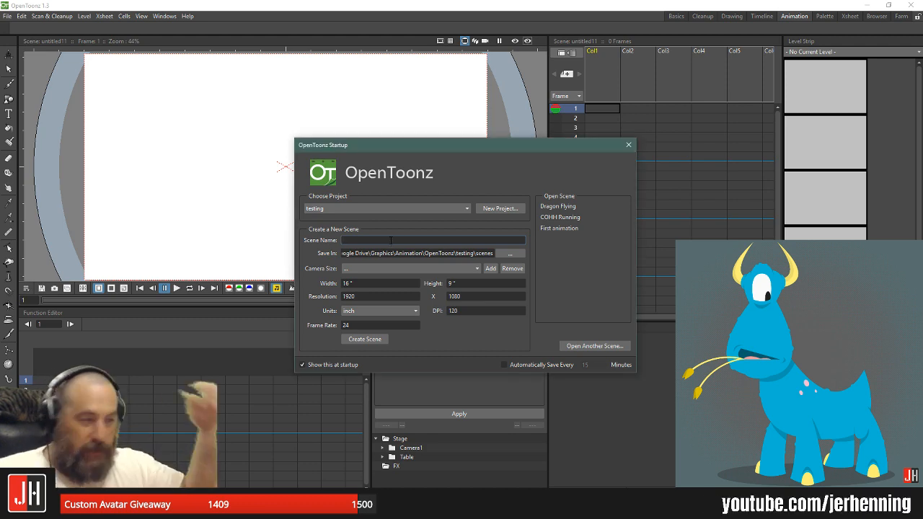
pyautogui.write('Depth')
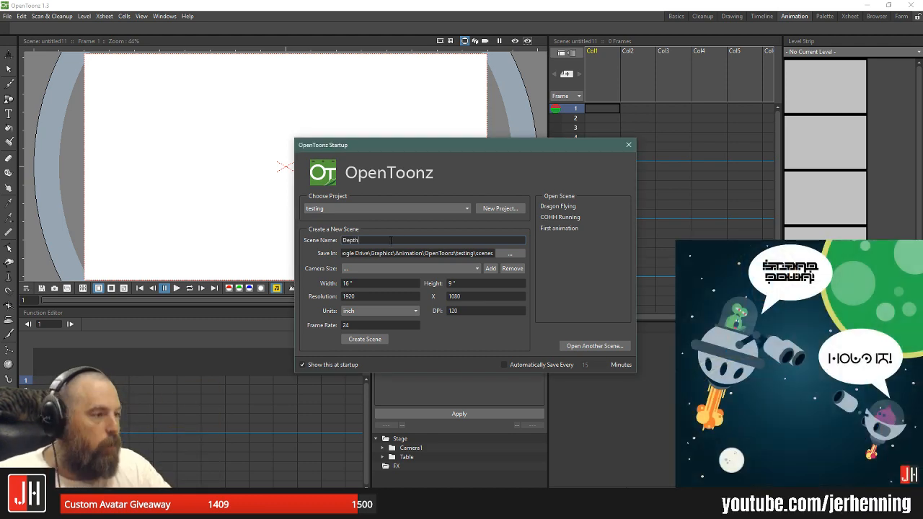
pyautogui.click(368, 342)
pyautogui.scroll(-3, 349, 177)
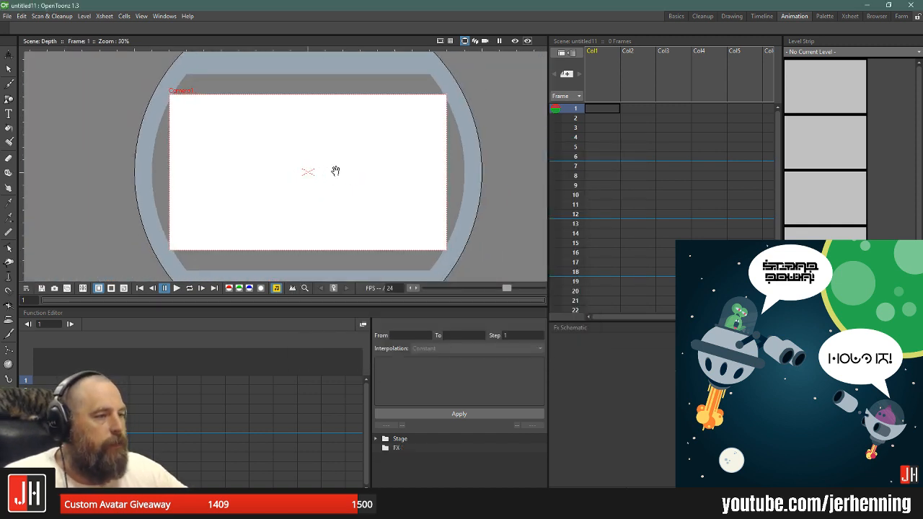
# - Switch to Affinity Designer, open the COHH ONI document from Complete > 2019, and dismiss the linked resource notice
pyautogui.scroll(1, 333, 171)
pyautogui.moveTo(349, 174); pyautogui.dragTo(312, 168)
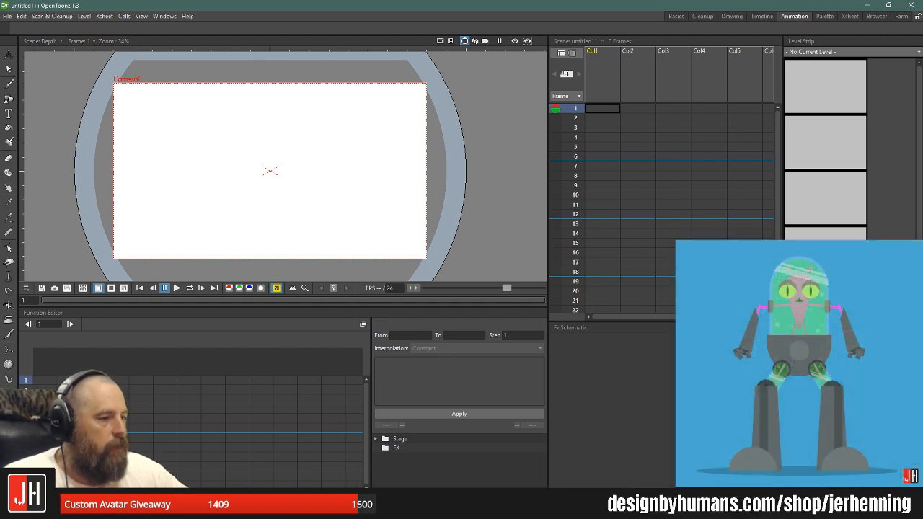
pyautogui.hotkey('alt', 'Tab')
pyautogui.click(31, 9)
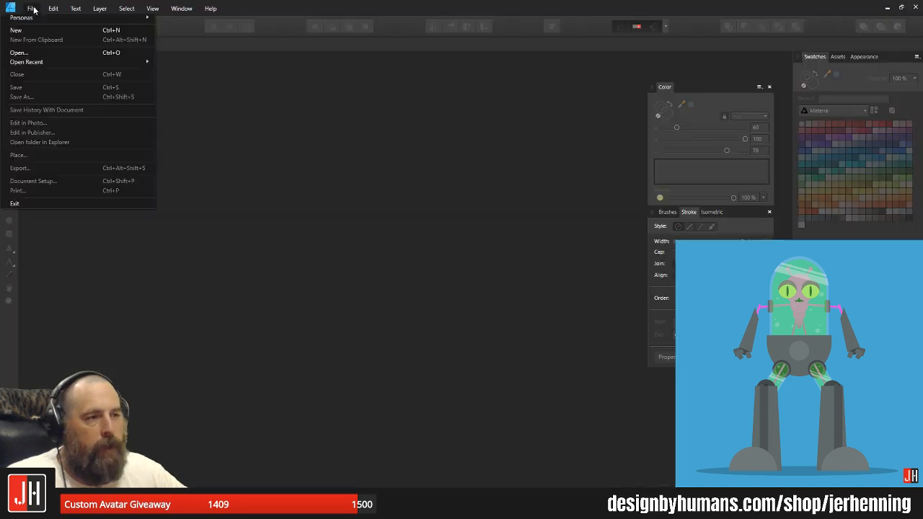
pyautogui.click(39, 52)
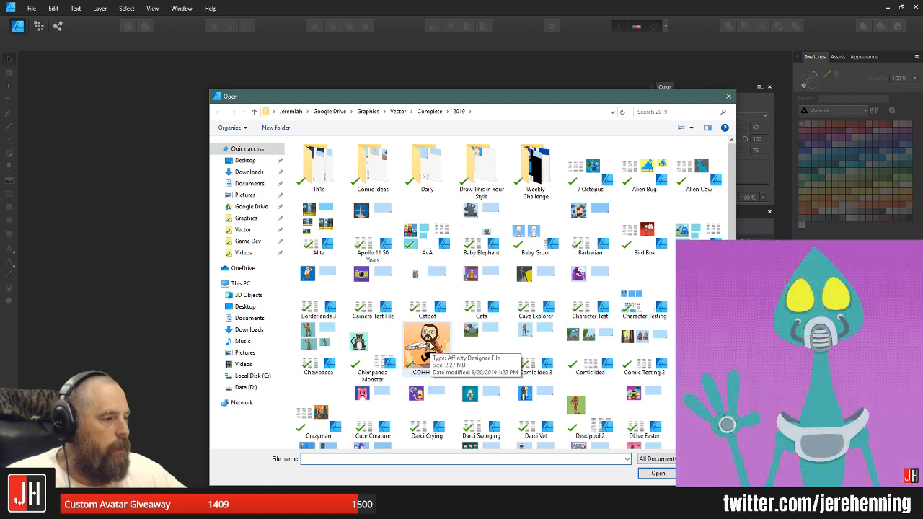
pyautogui.doubleClick(430, 343)
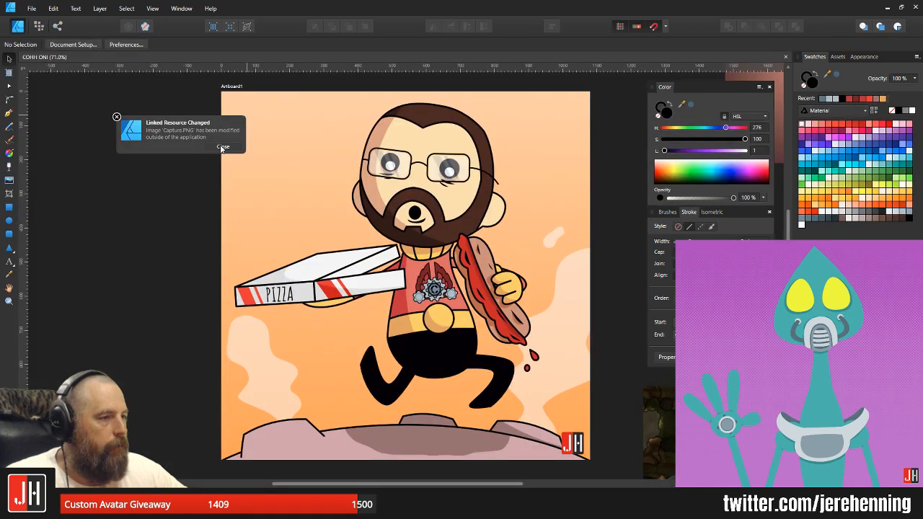
pyautogui.click(223, 147)
# - Copy all the objects of the character holding the pizza box, and close the COHH ONI document without saving
pyautogui.scroll(-3, 235, 139)
pyautogui.moveTo(165, 105); pyautogui.dragTo(120, 265)
pyautogui.scroll(4, 435, 310)
pyautogui.scroll(-1, 435, 310)
pyautogui.hotkey('ctrl', 'z')
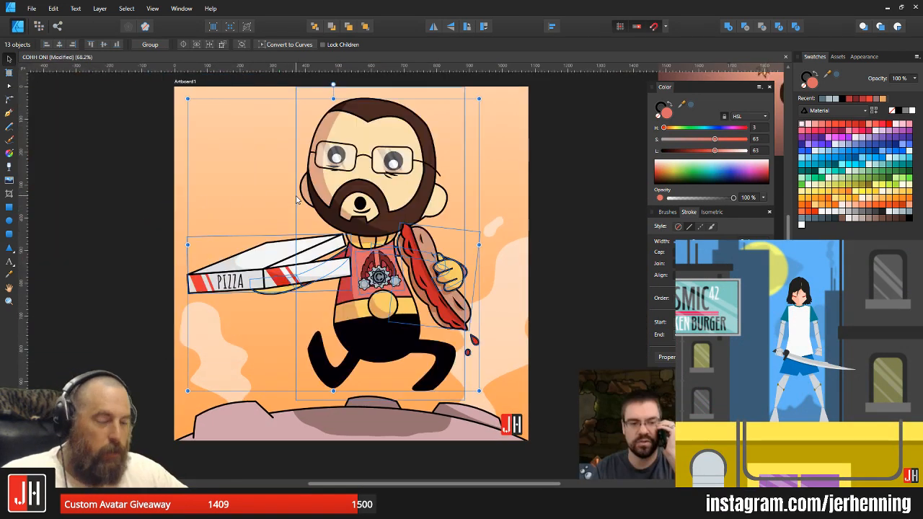
pyautogui.click(787, 58)
pyautogui.click(451, 264)
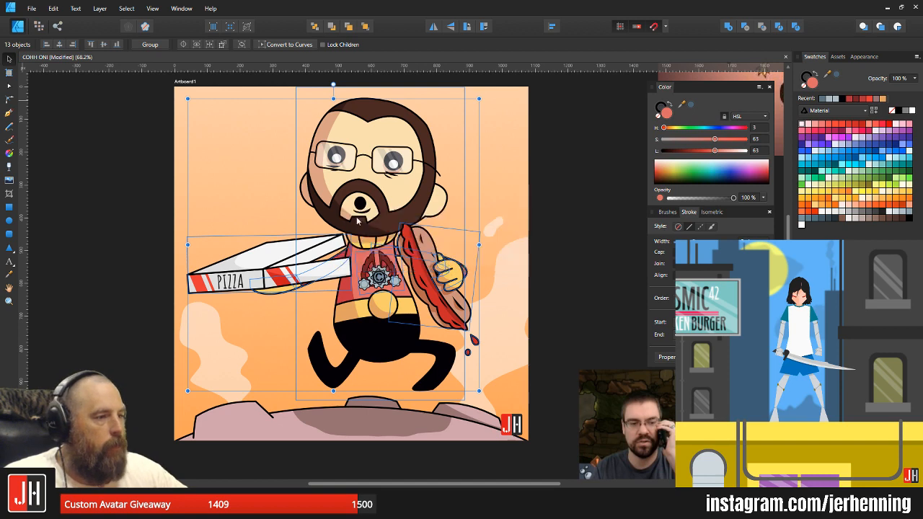
# - Create a document from the copied character and export it whole as a PNG named COHH to the Desktop
pyautogui.click(32, 7)
pyautogui.click(58, 40)
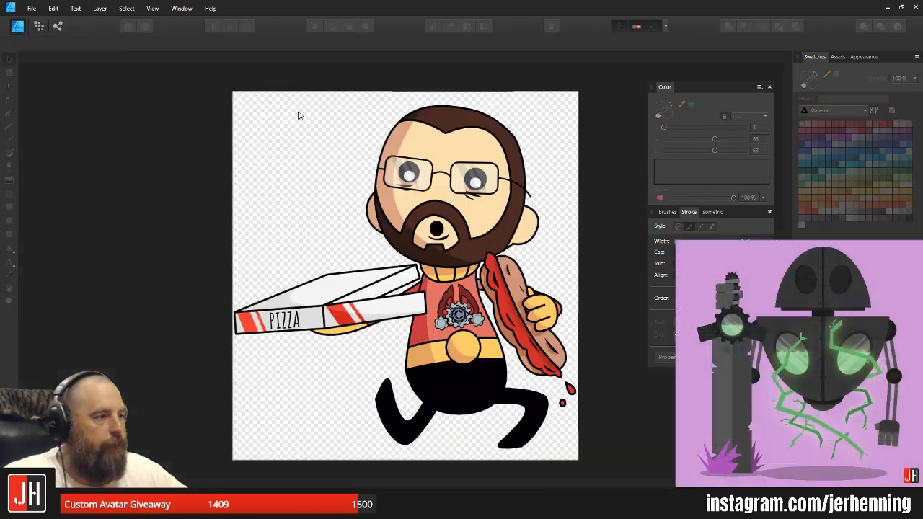
pyautogui.click(32, 8)
pyautogui.click(43, 169)
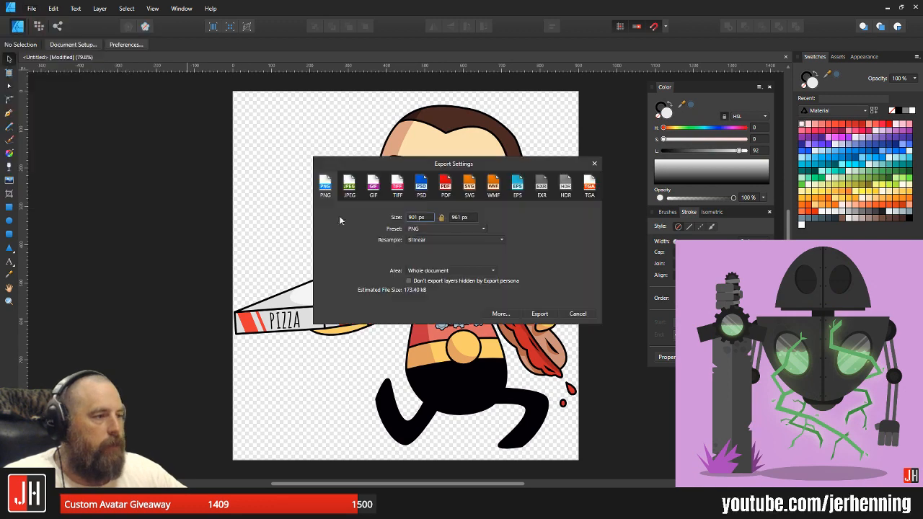
pyautogui.click(540, 315)
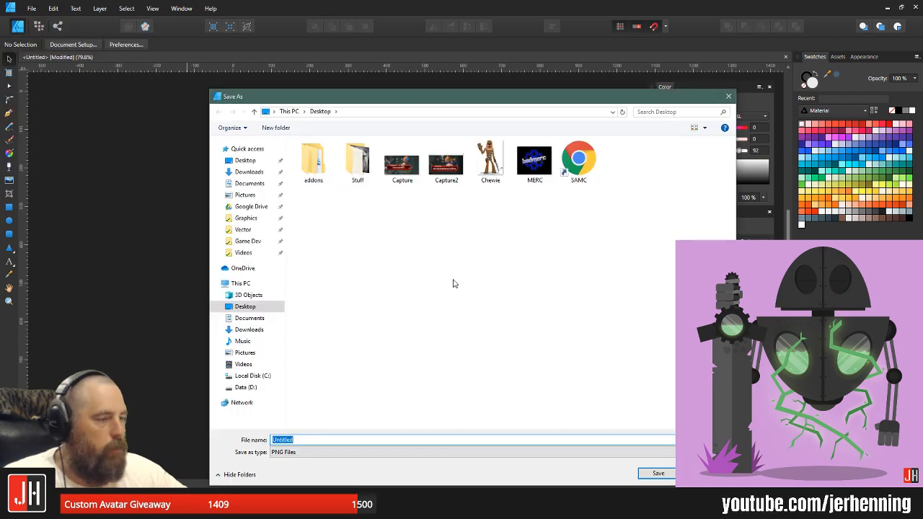
pyautogui.write('COG')
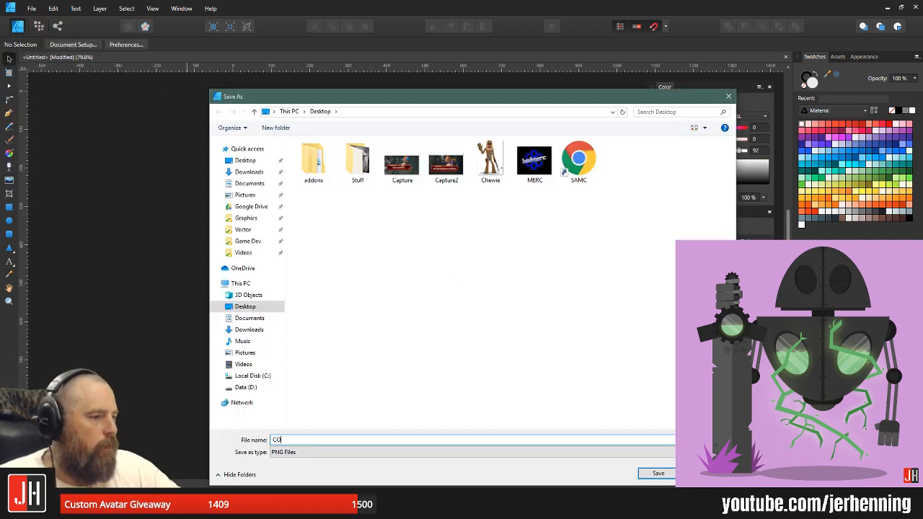
pyautogui.click(659, 474)
# - Close the untitled document without saving and return to OpenToonz
pyautogui.click(787, 57)
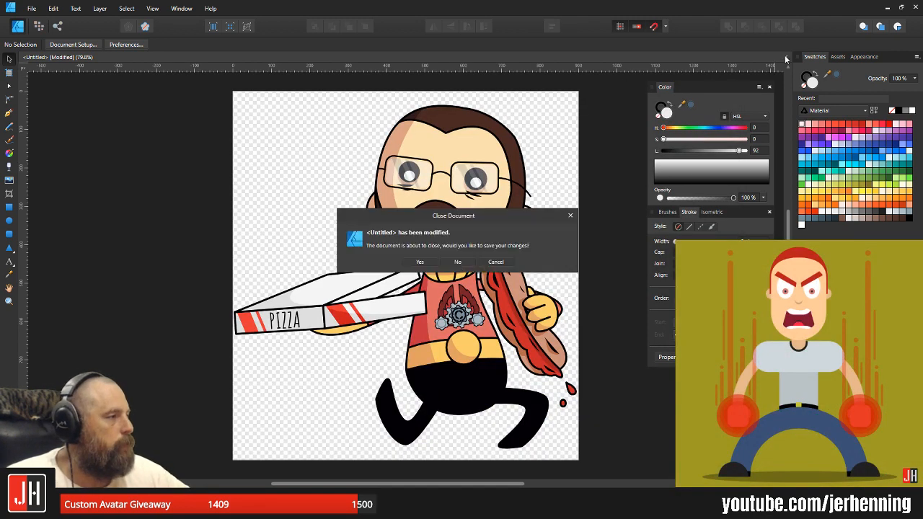
pyautogui.click(458, 261)
pyautogui.click(888, 7)
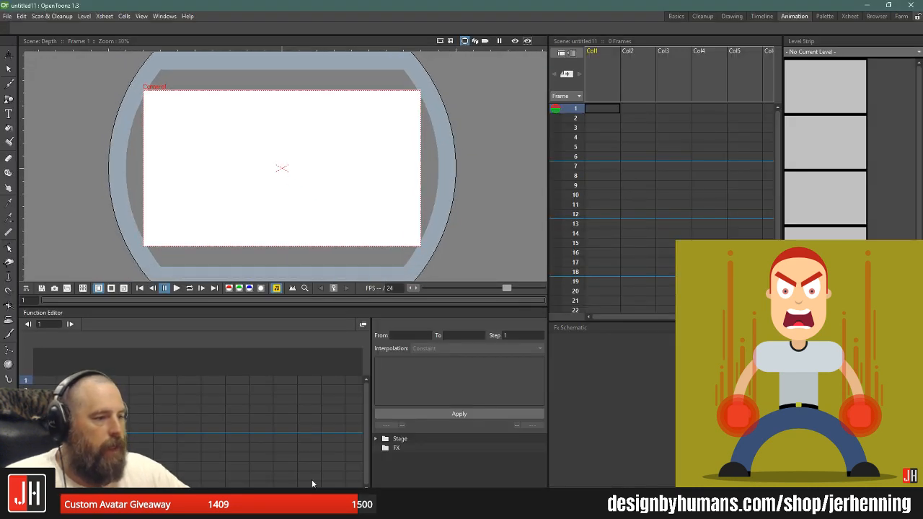
# - Bring the Chewie image from the Desktop folder into the Depth scene, loading it from its original location
pyautogui.press('super+e')
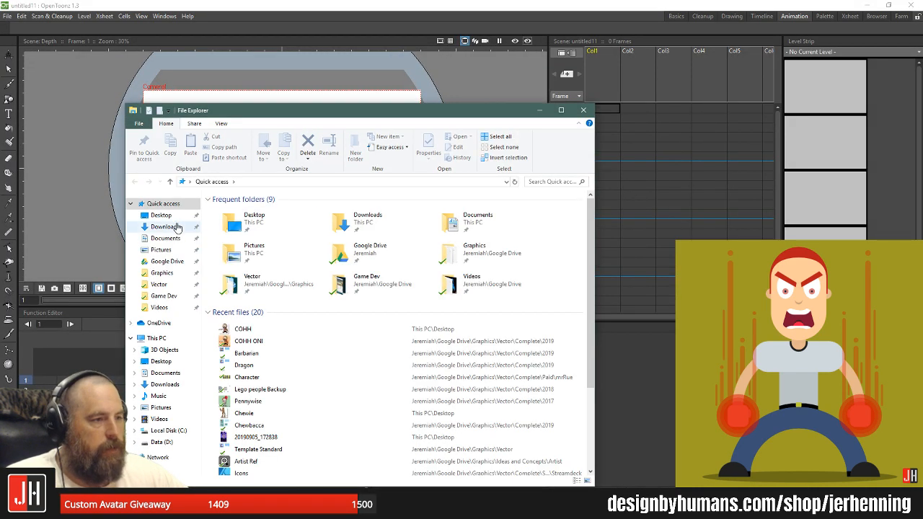
pyautogui.click(197, 218)
pyautogui.moveTo(568, 222); pyautogui.dragTo(374, 101)
pyautogui.click(459, 269)
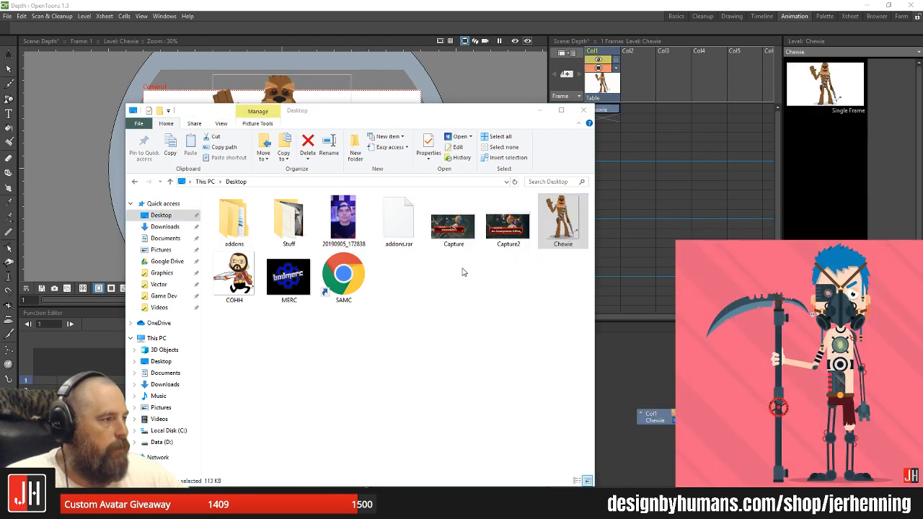
# - Add the COHH image from the Desktop folder to the second column, loading it from its original location
pyautogui.click(636, 87)
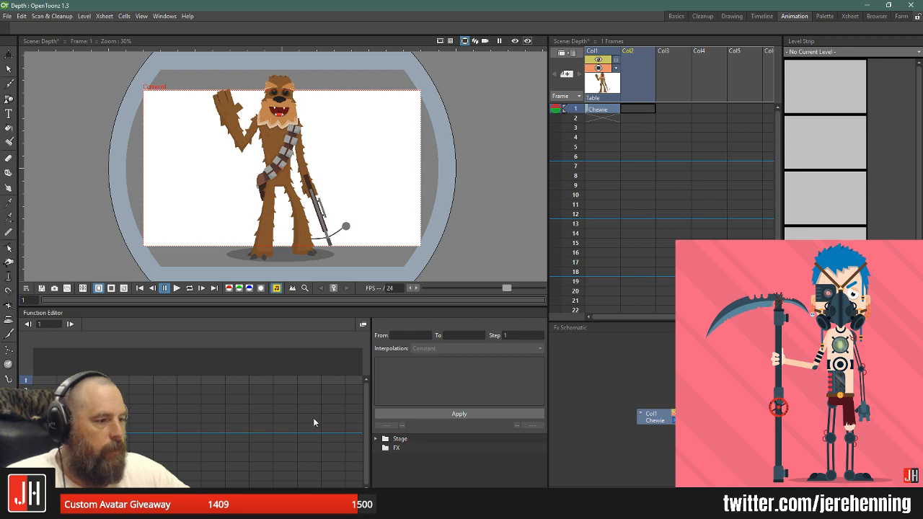
pyautogui.hotkey('alt', 'Tab')
pyautogui.moveTo(234, 278); pyautogui.dragTo(85, 179)
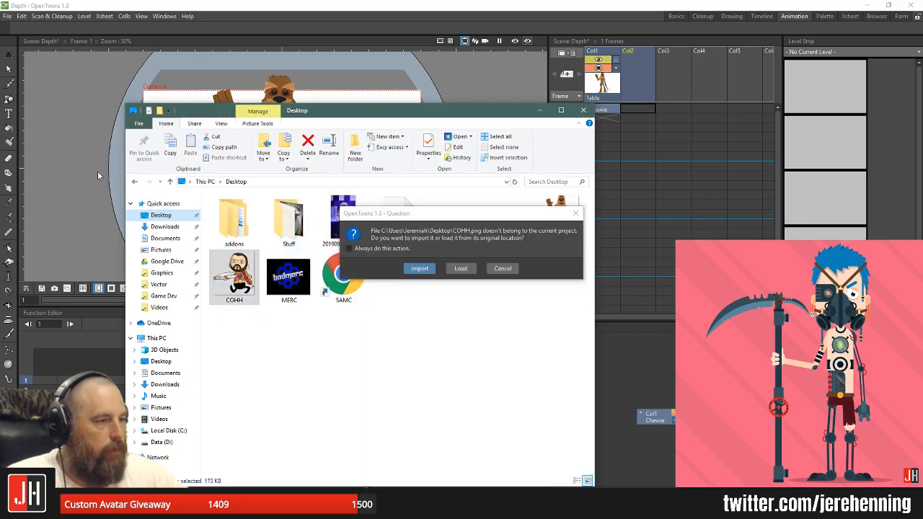
pyautogui.click(462, 268)
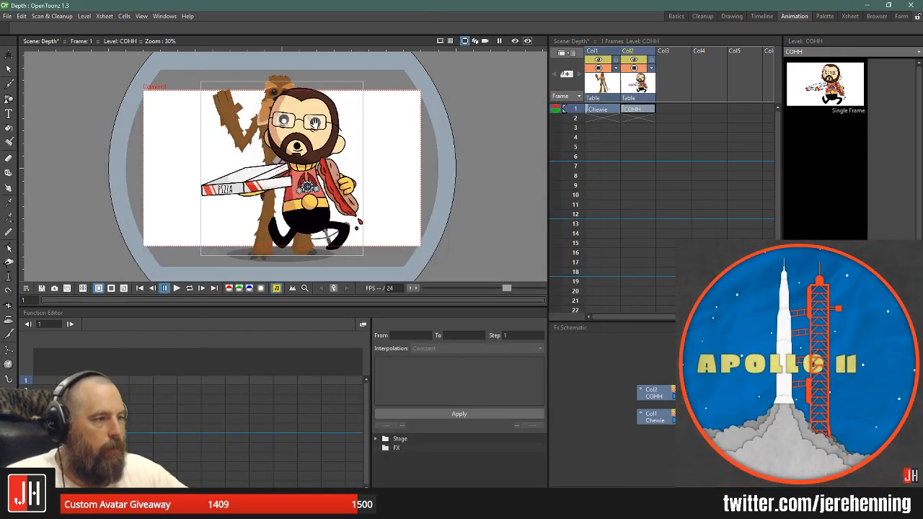
# - Separate the characters with the Animate tool, moving COHH right to E/W about 98 mm and Chewie left to about -67 mm
pyautogui.moveTo(317, 136); pyautogui.dragTo(406, 155)
pyautogui.click(9, 54)
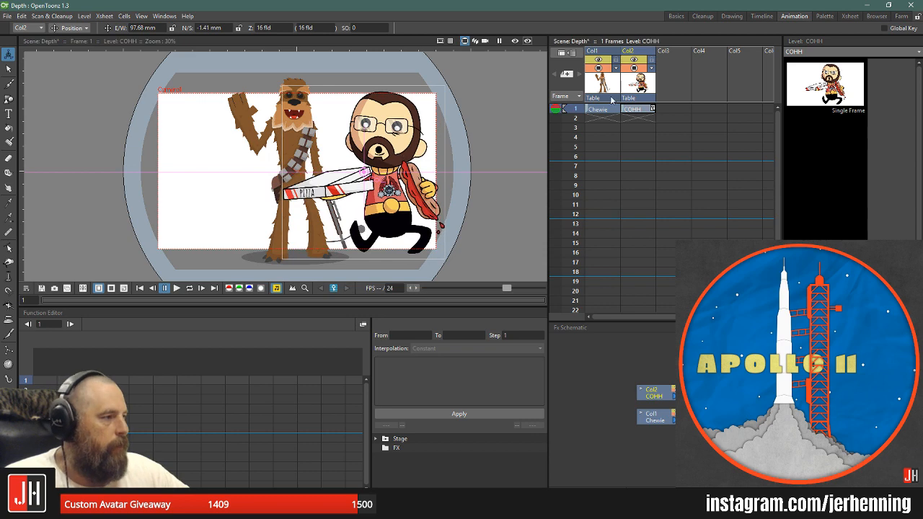
pyautogui.click(284, 139)
pyautogui.moveTo(285, 139); pyautogui.dragTo(241, 133)
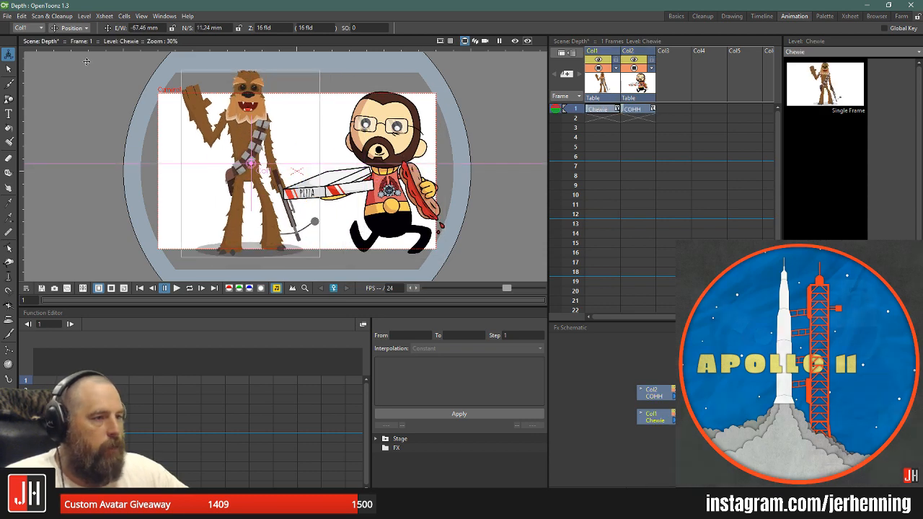
# - Set the Animate tool to All, scale Chewie down to about 68%, and place it at about E/W -97 mm, N/S 0.7 mm
pyautogui.click(70, 27)
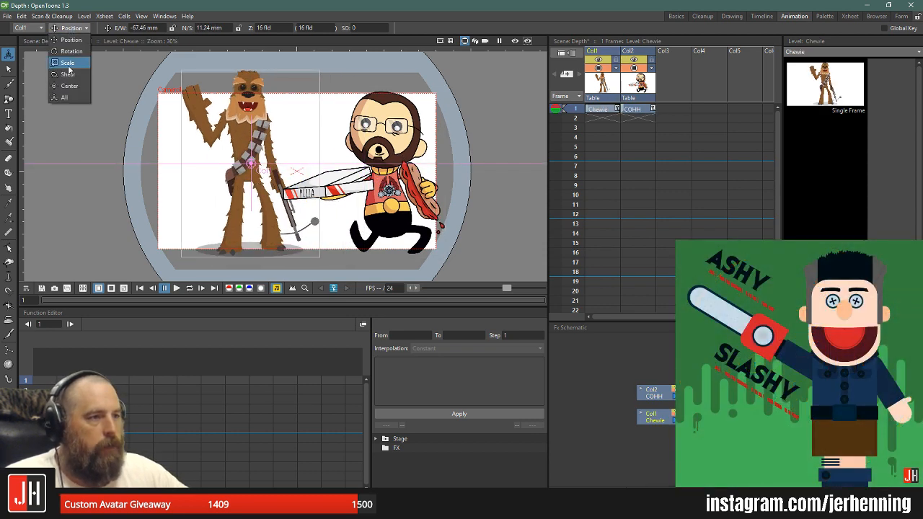
pyautogui.click(73, 102)
pyautogui.moveTo(238, 183)
pyautogui.mouseDown()
pyautogui.moveTo(232, 190)
pyautogui.moveTo(244, 180)
pyautogui.mouseUp()
pyautogui.moveTo(254, 139)
pyautogui.mouseDown()
pyautogui.moveTo(240, 140)
pyautogui.moveTo(251, 156)
pyautogui.mouseUp()
pyautogui.scroll(3, 240, 140)
pyautogui.scroll(-2, 333, 150)
pyautogui.scroll(4, 274, 149)
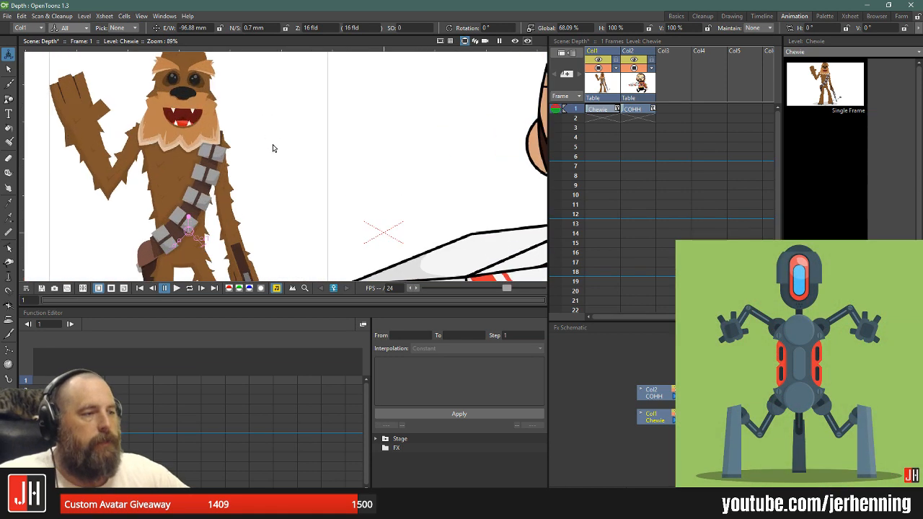
pyautogui.scroll(-3, 273, 155)
pyautogui.scroll(-1, 271, 169)
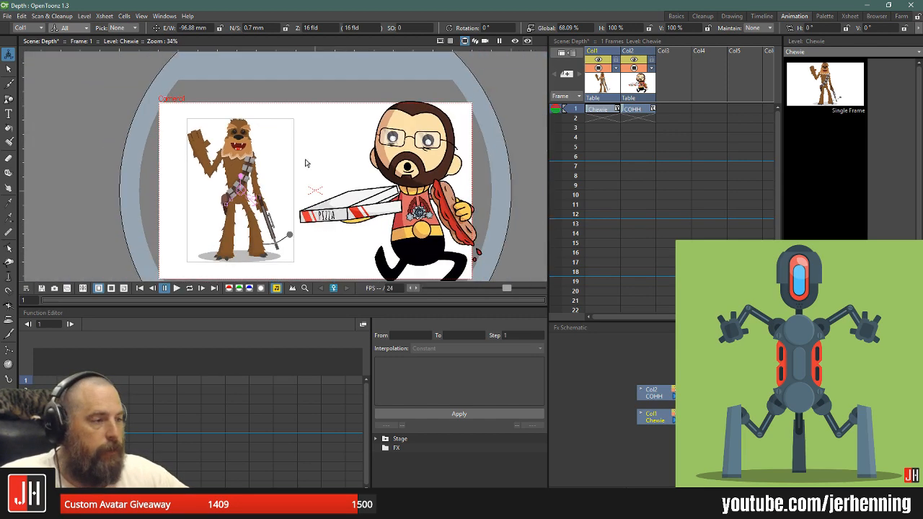
# - Scale COHH to about 102% and move it partly in front of Chewie, at about E/W 25 mm, N/S -13 mm
pyautogui.click(624, 89)
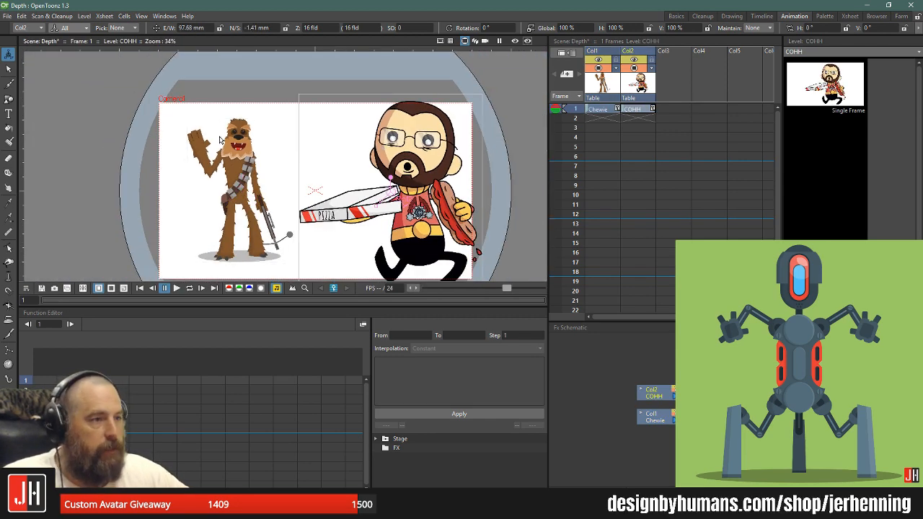
pyautogui.moveTo(378, 210); pyautogui.dragTo(340, 146)
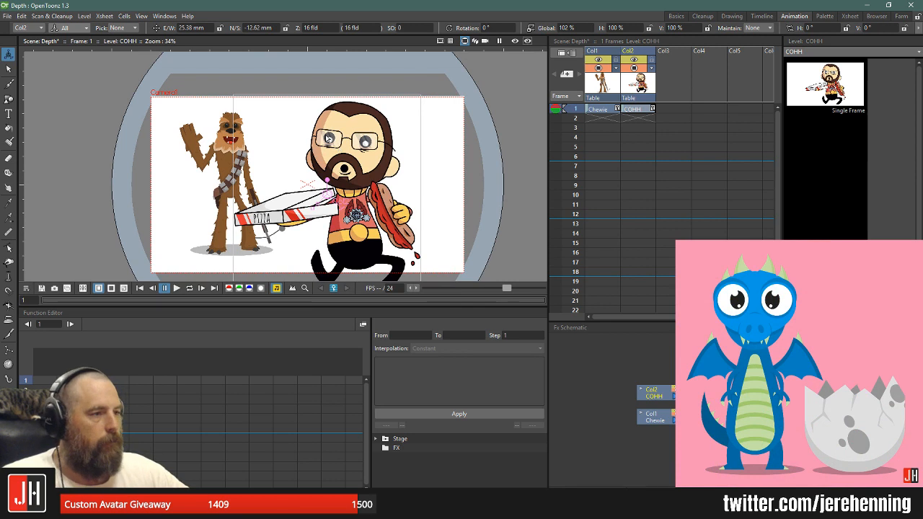
# - Extend both columns to frame 48 and shift COHH to about E/W 15 mm, N/S -11 mm
pyautogui.moveTo(603, 114); pyautogui.dragTo(634, 283)
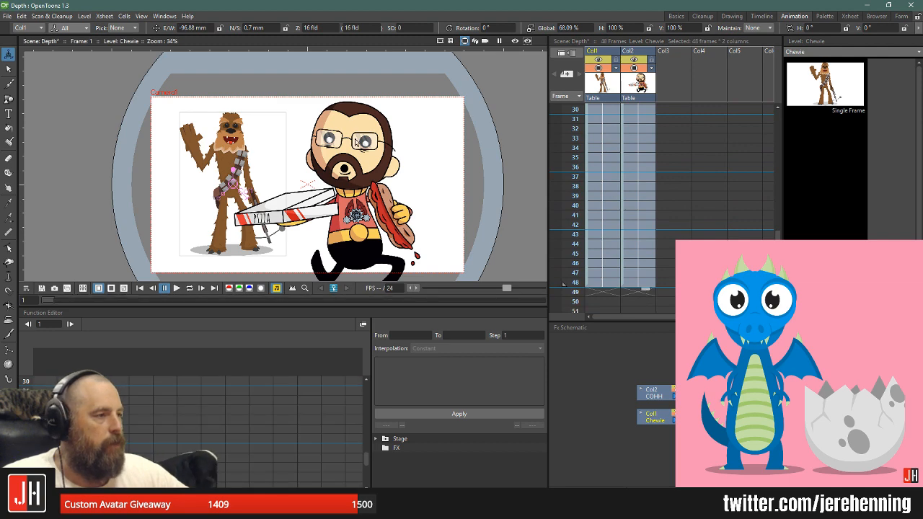
pyautogui.click(641, 88)
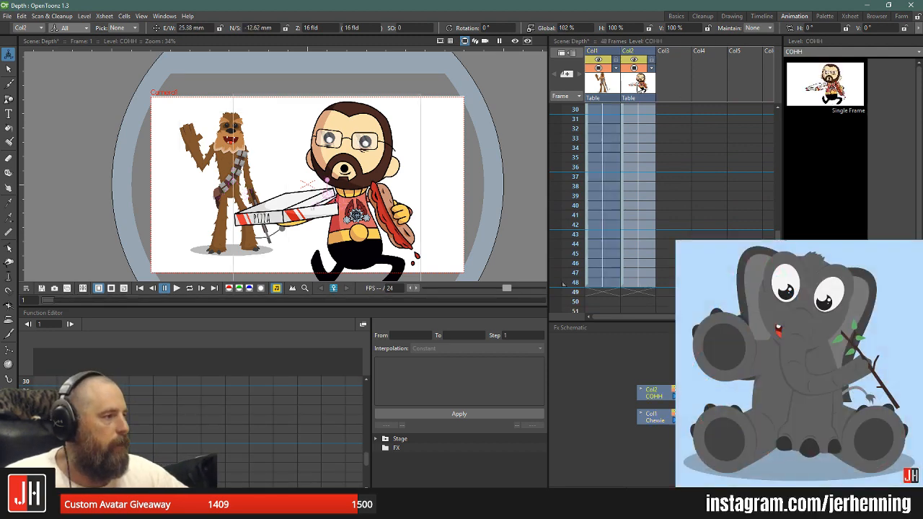
pyautogui.moveTo(380, 166); pyautogui.dragTo(390, 166)
pyautogui.moveTo(382, 163); pyautogui.dragTo(370, 164)
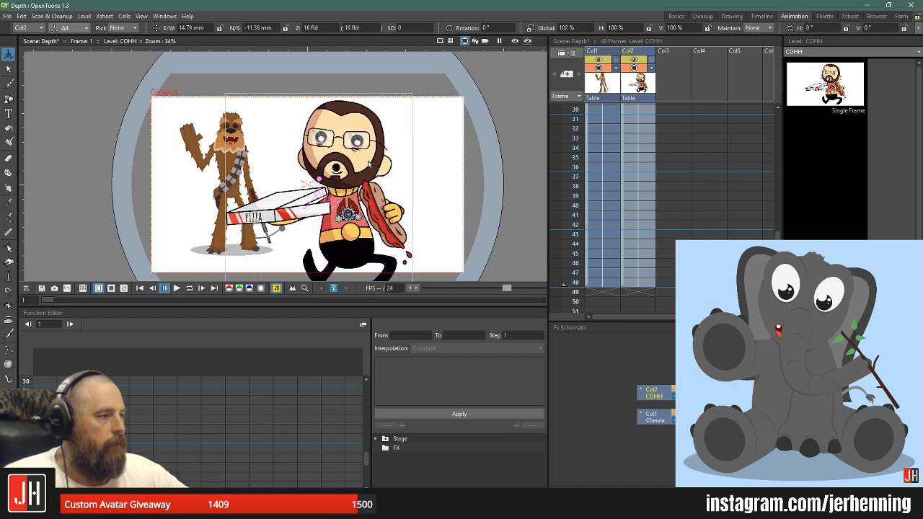
# - Keyframe COHH lowered to about N/S -18 mm at frame 6 and raised to about -12 mm at frame 12
pyautogui.scroll(10, 642, 127)
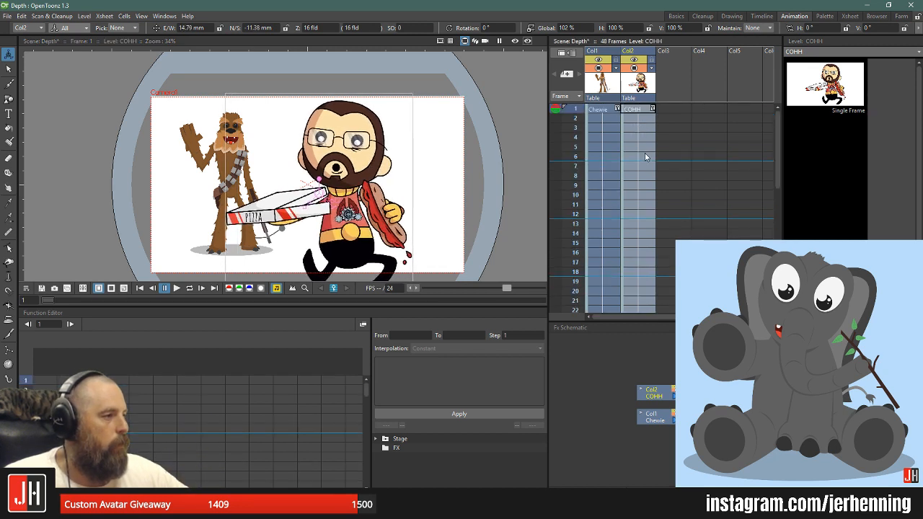
pyautogui.click(646, 156)
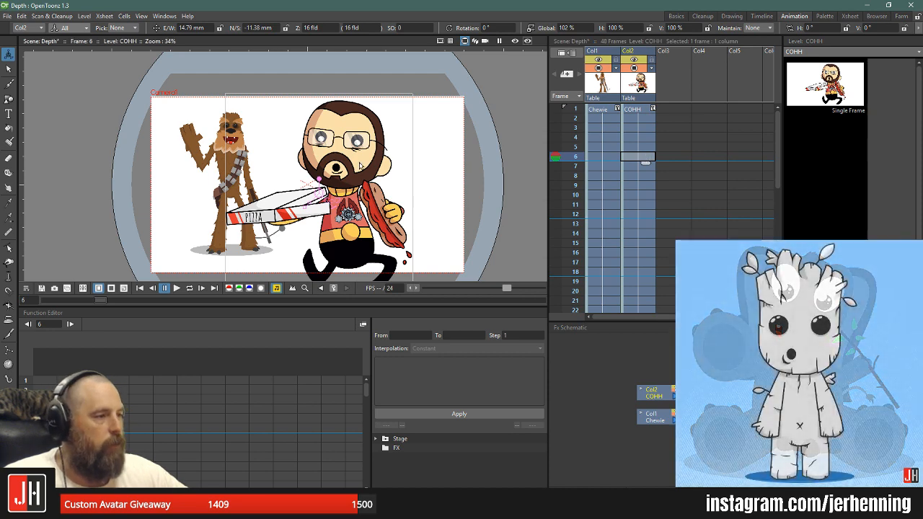
pyautogui.moveTo(359, 166); pyautogui.dragTo(360, 170)
pyautogui.click(648, 214)
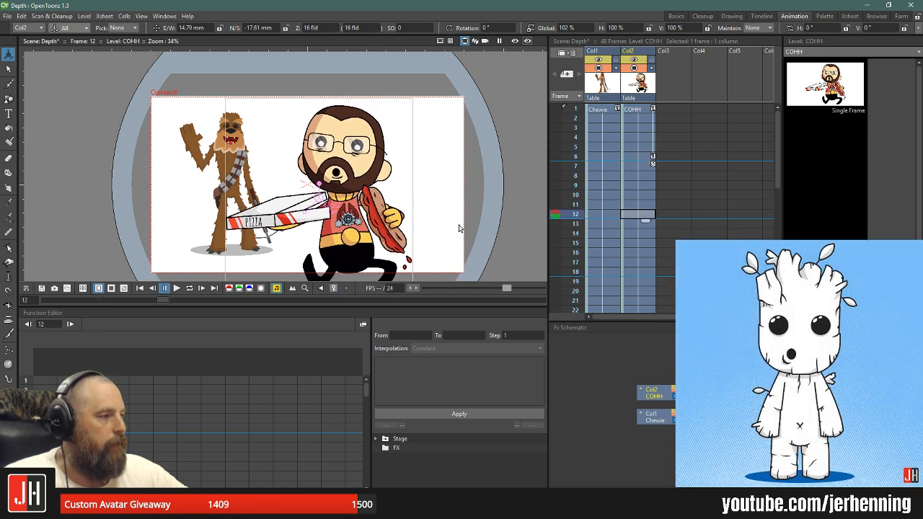
pyautogui.moveTo(382, 216); pyautogui.dragTo(383, 212)
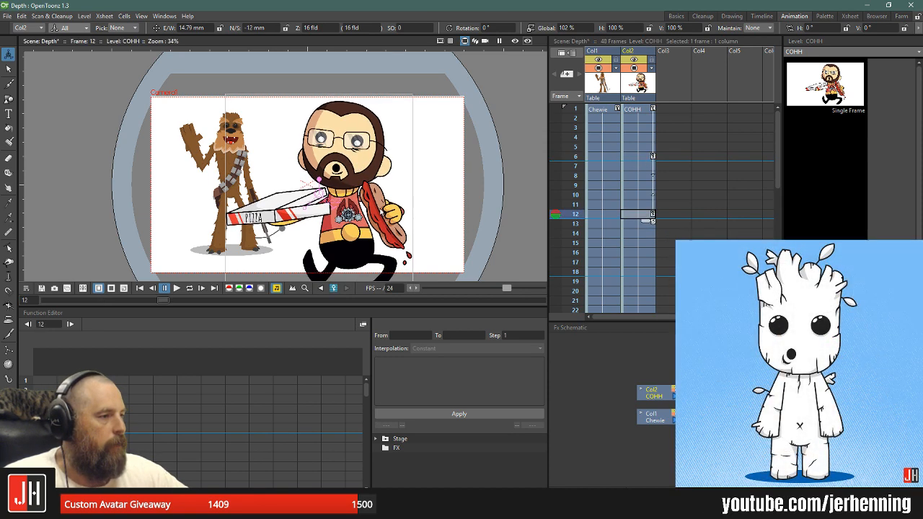
# - Continue COHH's bobbing with vertical position keyframes every six frames from 18 to 42, lowering it to about N/S -23 mm at frame 42
pyautogui.click(646, 272)
pyautogui.moveTo(542, 238); pyautogui.dragTo(529, 252)
pyautogui.scroll(-2, 633, 249)
pyautogui.click(647, 273)
pyautogui.scroll(-2, 647, 267)
pyautogui.click(647, 273)
pyautogui.scroll(-2, 656, 267)
pyautogui.click(647, 273)
pyautogui.scroll(-2, 649, 248)
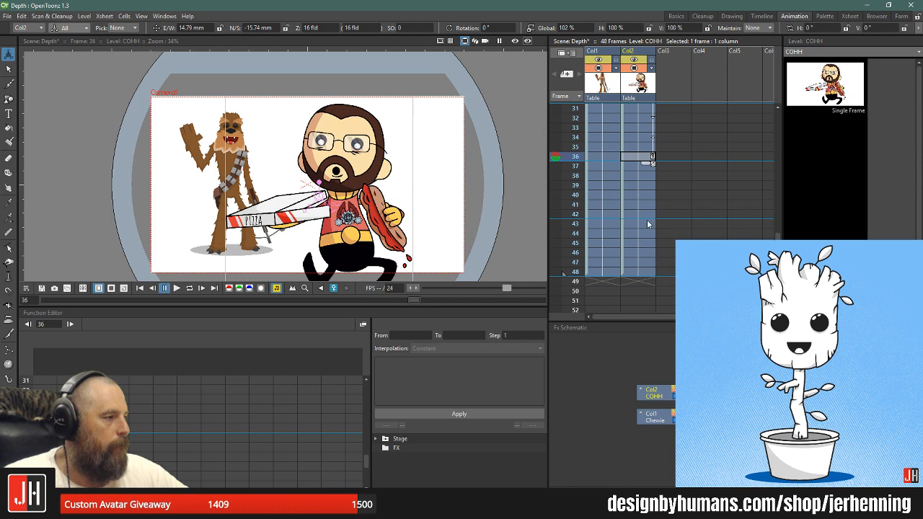
pyautogui.click(646, 215)
pyautogui.moveTo(508, 216); pyautogui.dragTo(509, 221)
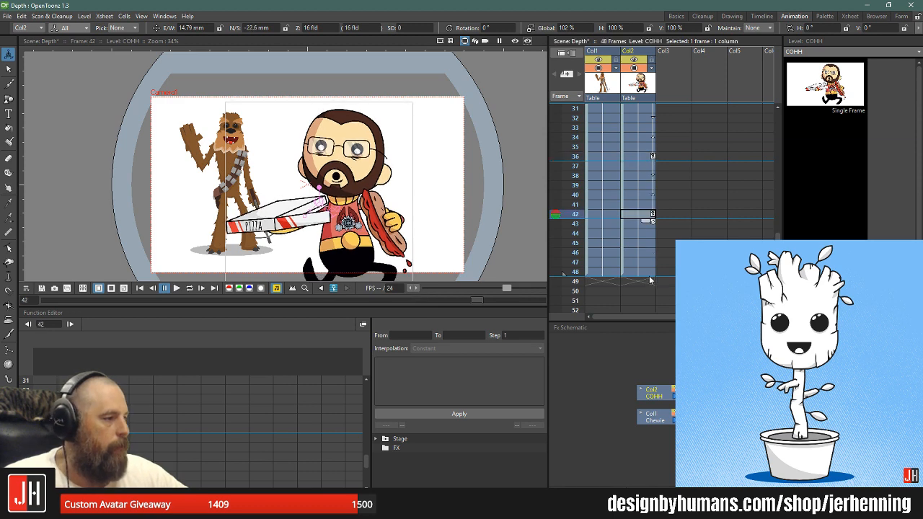
# - Copy COHH's frame 1 keyframe to frame 48 so the bobbing motion loops
pyautogui.scroll(5, 642, 216)
pyautogui.click(651, 109)
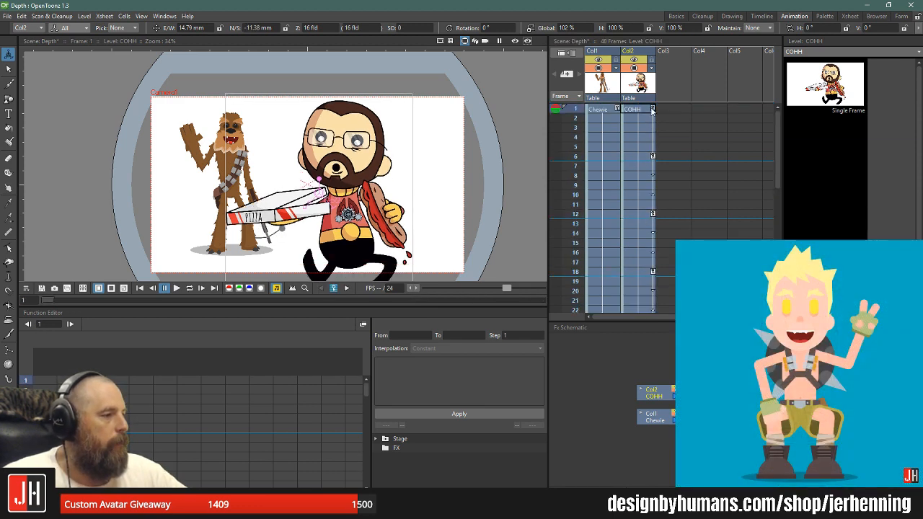
pyautogui.scroll(-6, 624, 149)
pyautogui.click(639, 214)
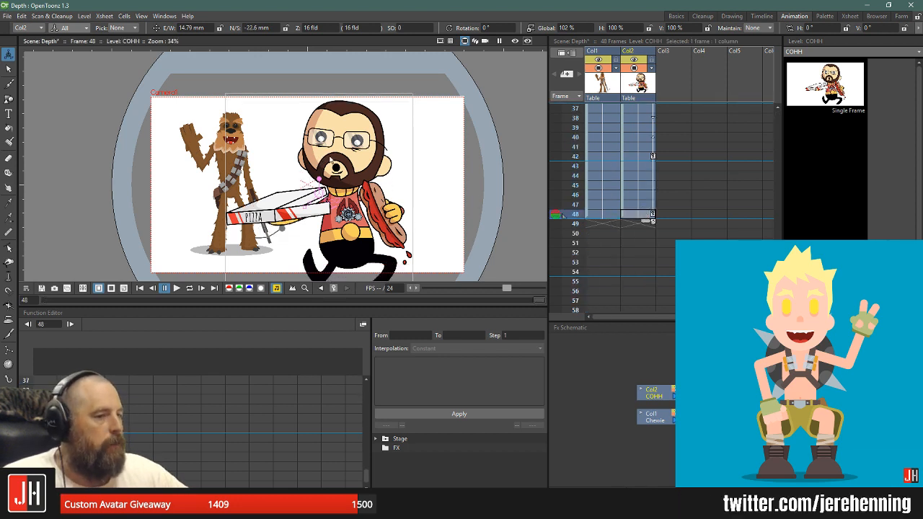
# - Keyframe Chewie at frame 48, pushed back in depth to about Z 32 fld and shifted west, away from COHH
pyautogui.scroll(6, 625, 139)
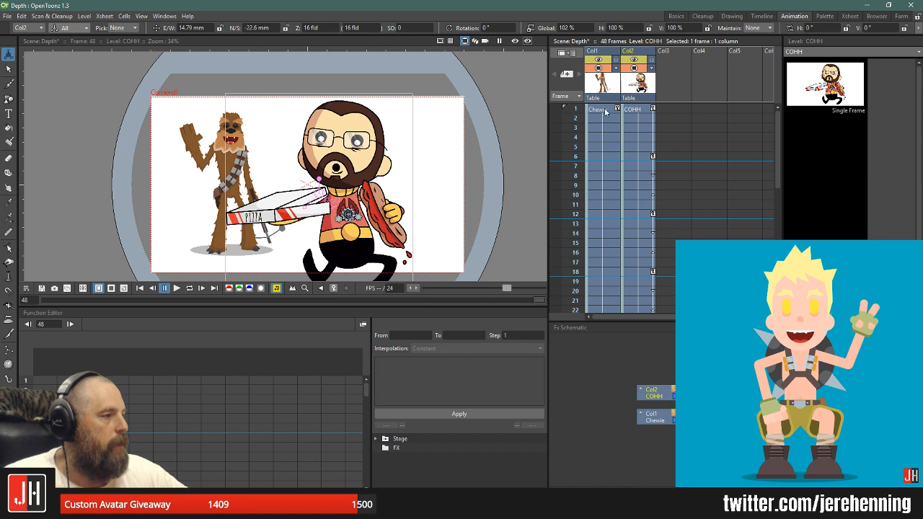
pyautogui.click(607, 112)
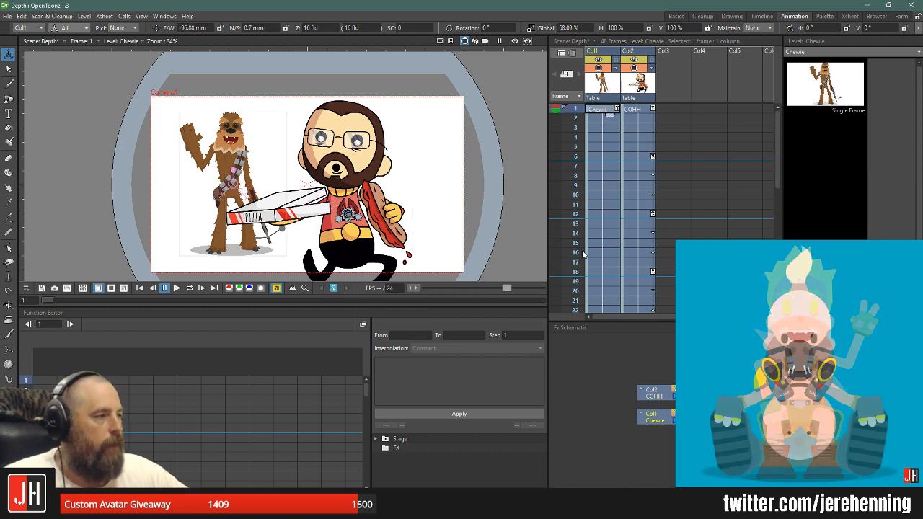
pyautogui.scroll(-5, 614, 236)
pyautogui.click(609, 276)
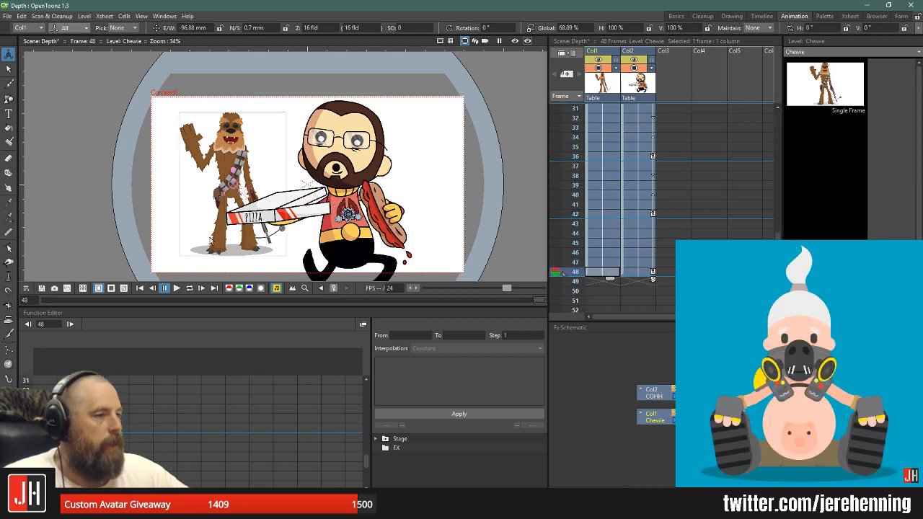
pyautogui.click(68, 27)
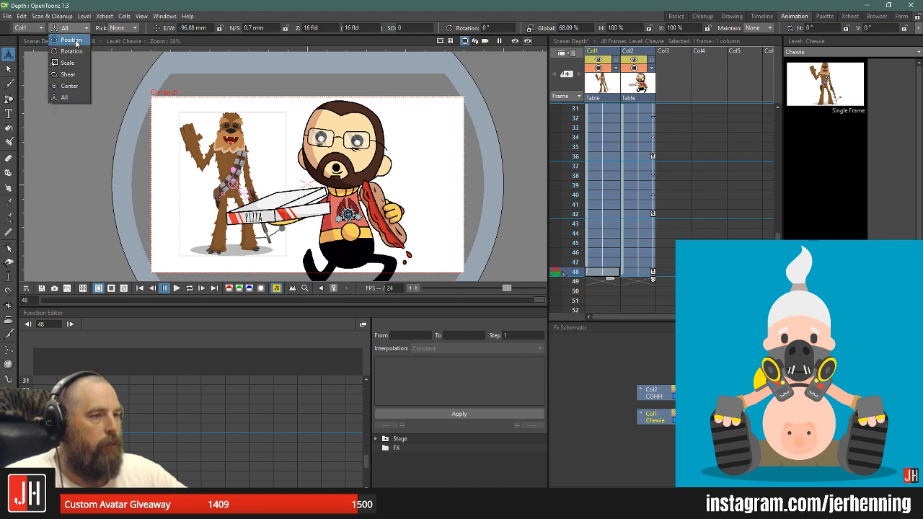
pyautogui.click(72, 44)
pyautogui.moveTo(249, 191); pyautogui.dragTo(244, 134)
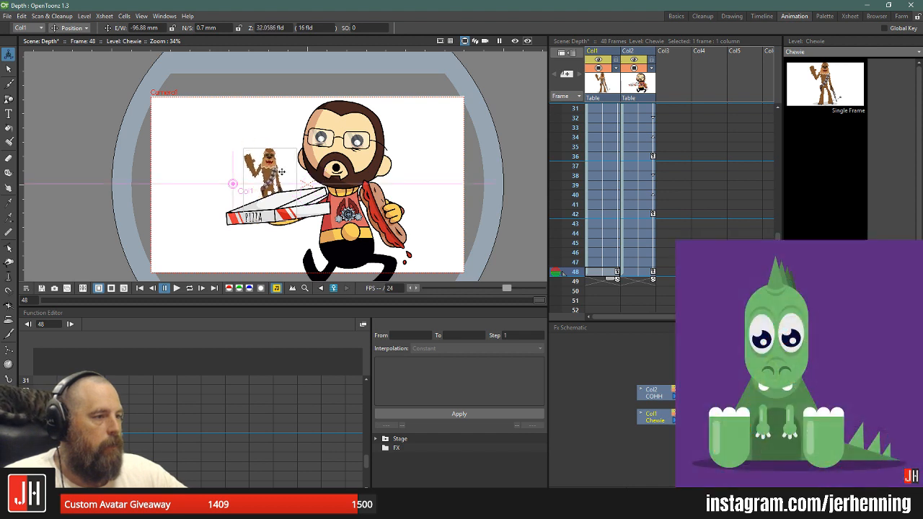
pyautogui.moveTo(281, 172); pyautogui.dragTo(194, 174)
# - Play the looping animation to review Chewie's recession behind COHH, and return to frame 1
pyautogui.press('p')
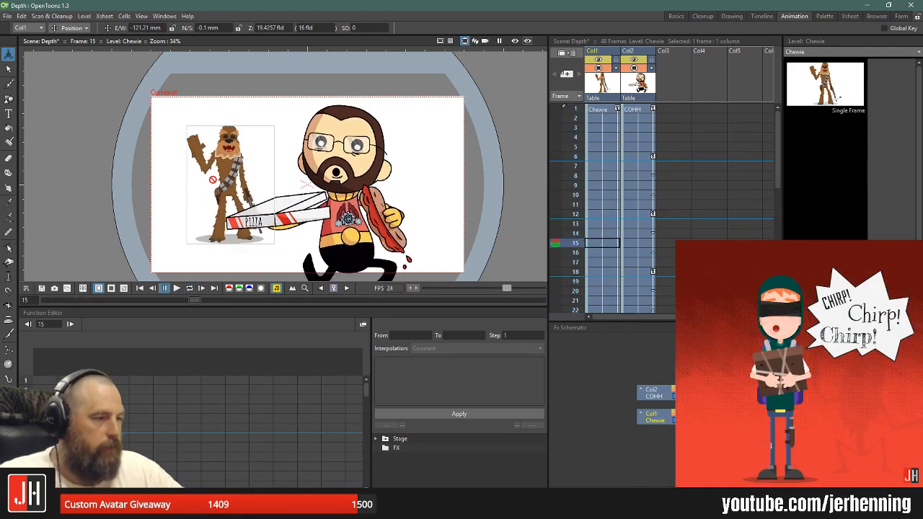
pyautogui.press('p')
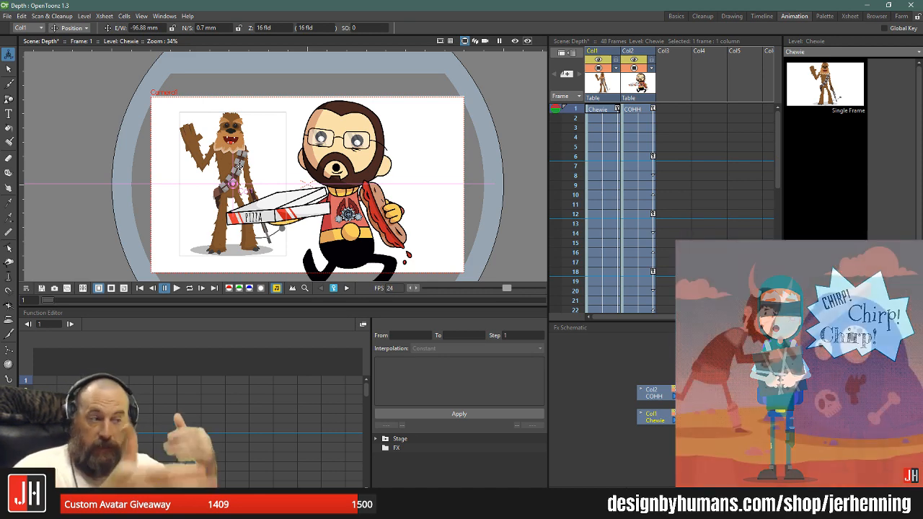
pyautogui.press('p')
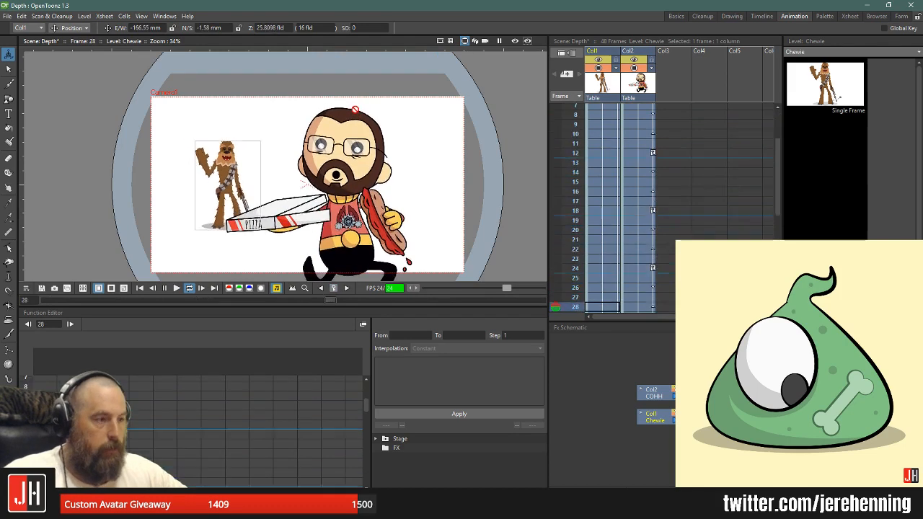
pyautogui.press('l')
pyautogui.hotkey('alt', ',')
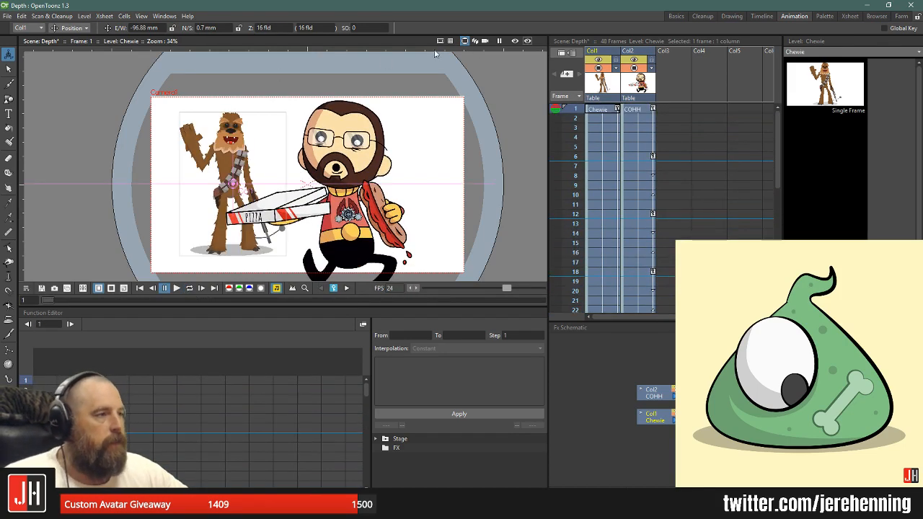
# - Play the animation in the 3D view to examine the depth between Chewie and COHH, and return to the camera stand view
pyautogui.click(474, 42)
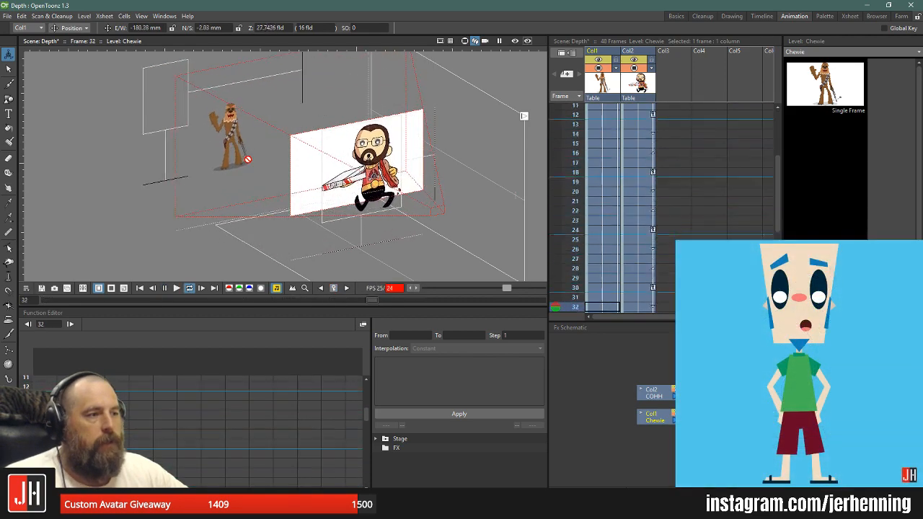
pyautogui.moveTo(236, 148); pyautogui.dragTo(242, 190)
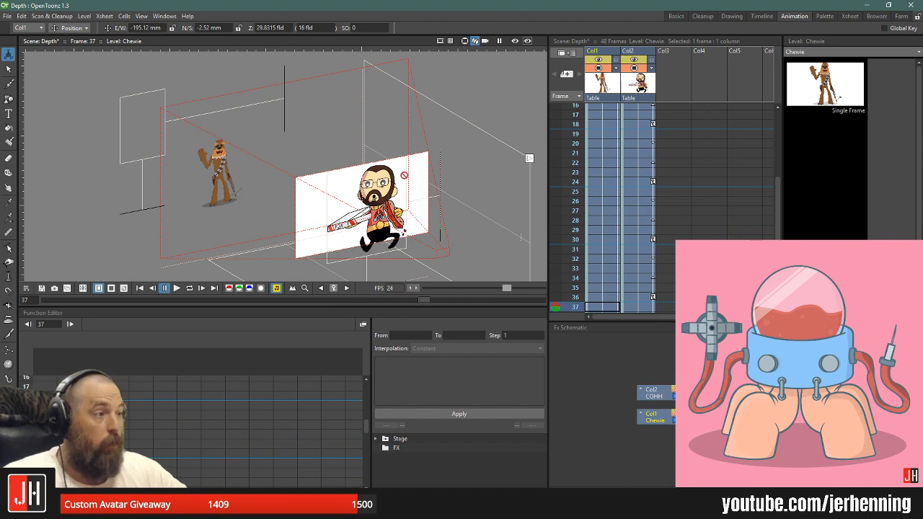
pyautogui.click(464, 40)
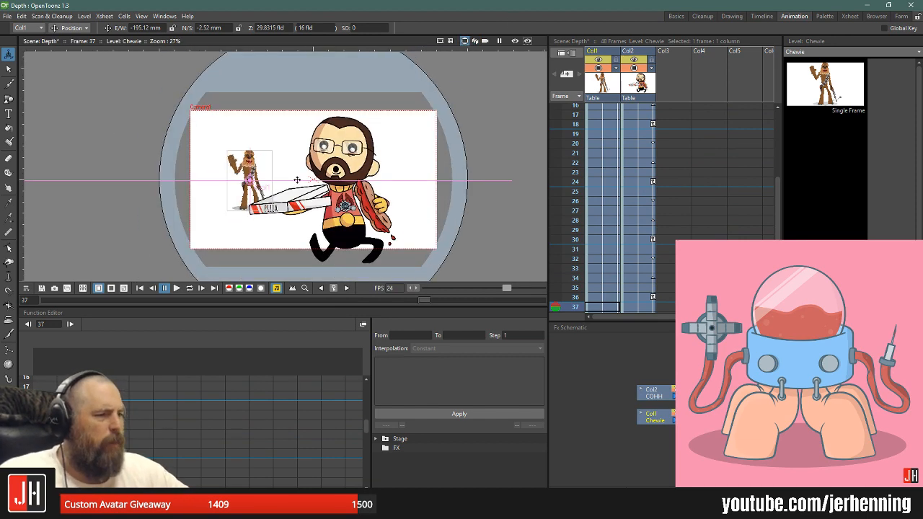
pyautogui.scroll(-1, 315, 184)
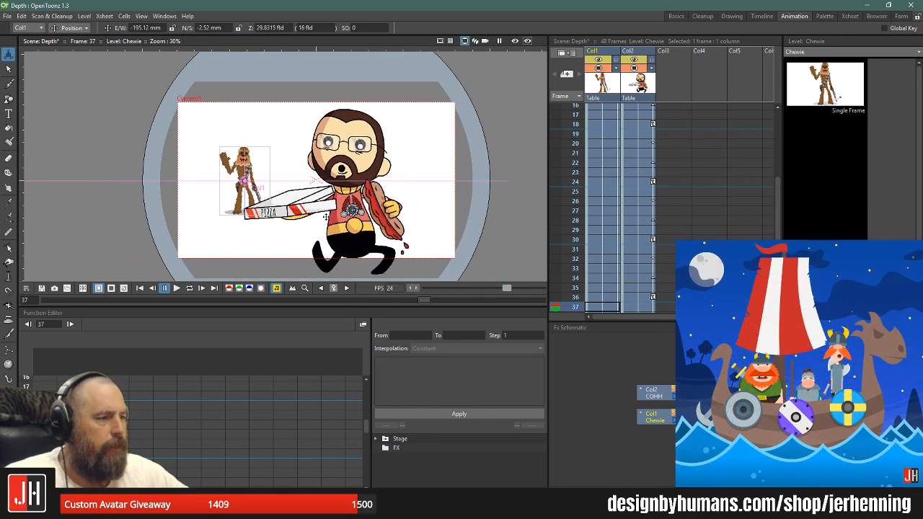
pyautogui.scroll(1, 341, 175)
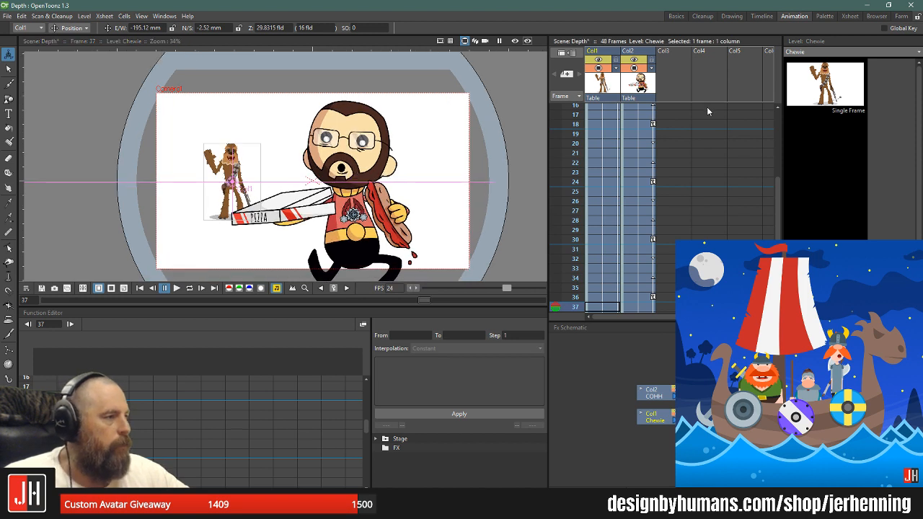
# - Create a mesh for COHH at frame 1 with 5.08 mm edges and a 5-pixel margin, and extend it to frame 48
pyautogui.click(645, 111)
pyautogui.scroll(3, 646, 122)
pyautogui.click(645, 110)
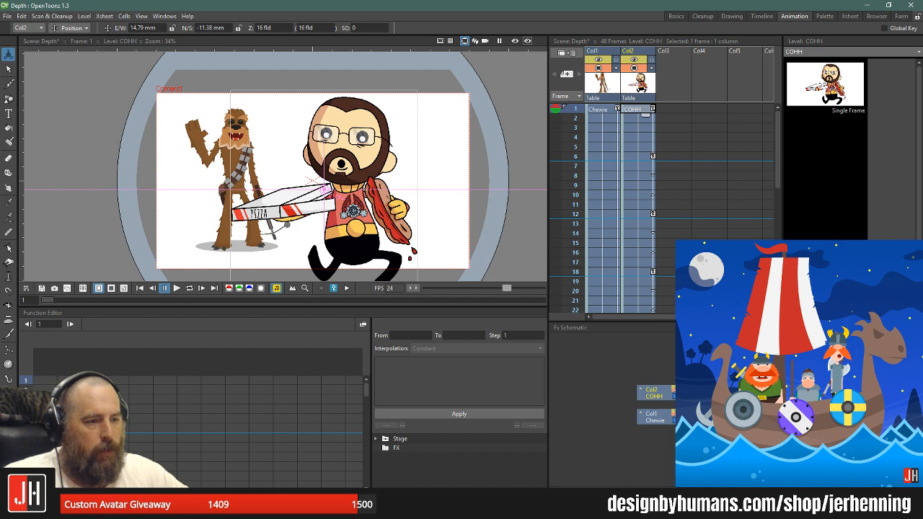
pyautogui.click(9, 394)
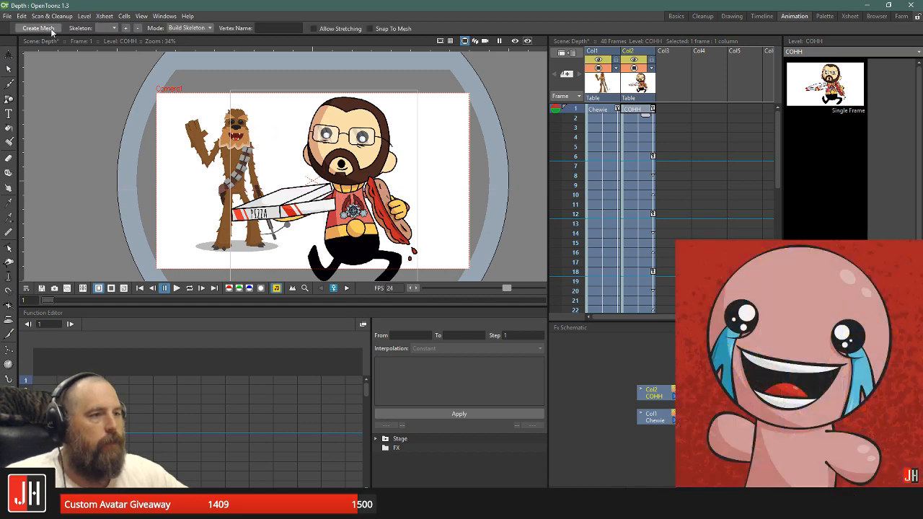
pyautogui.click(40, 28)
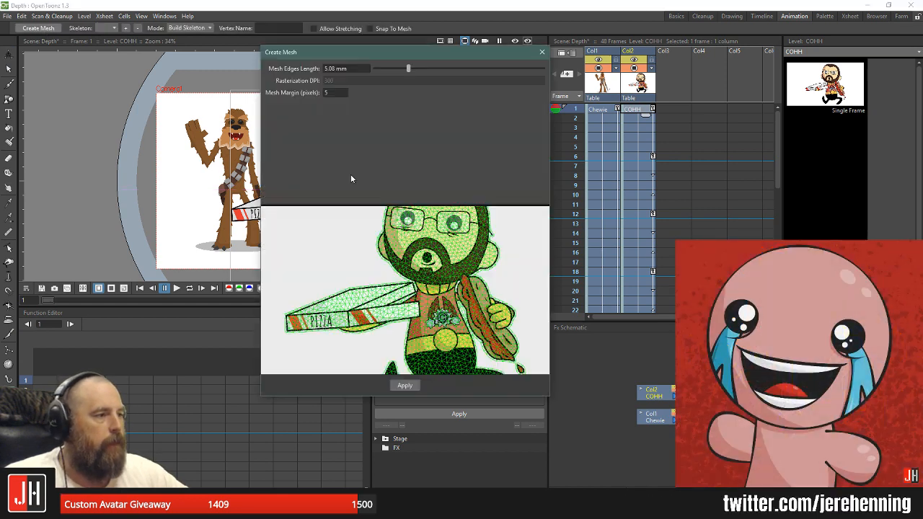
pyautogui.click(416, 386)
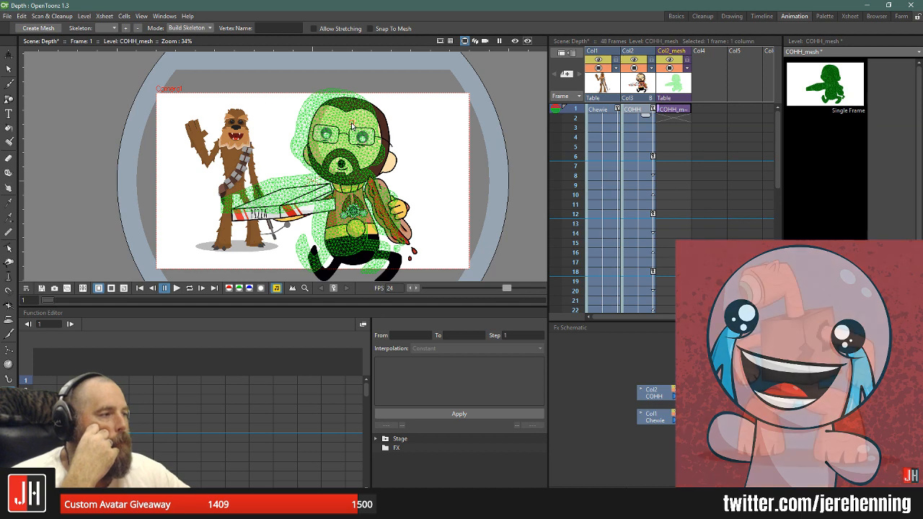
pyautogui.moveTo(682, 117); pyautogui.dragTo(679, 259)
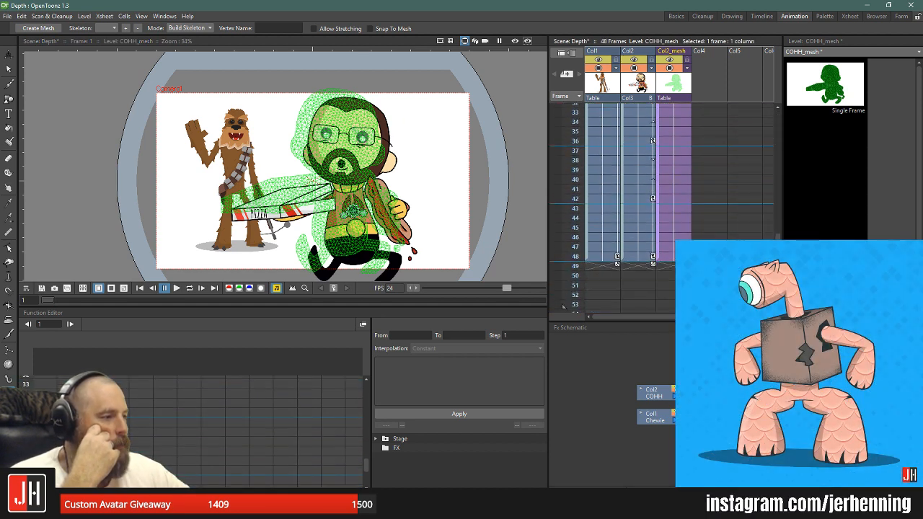
pyautogui.scroll(10, 664, 175)
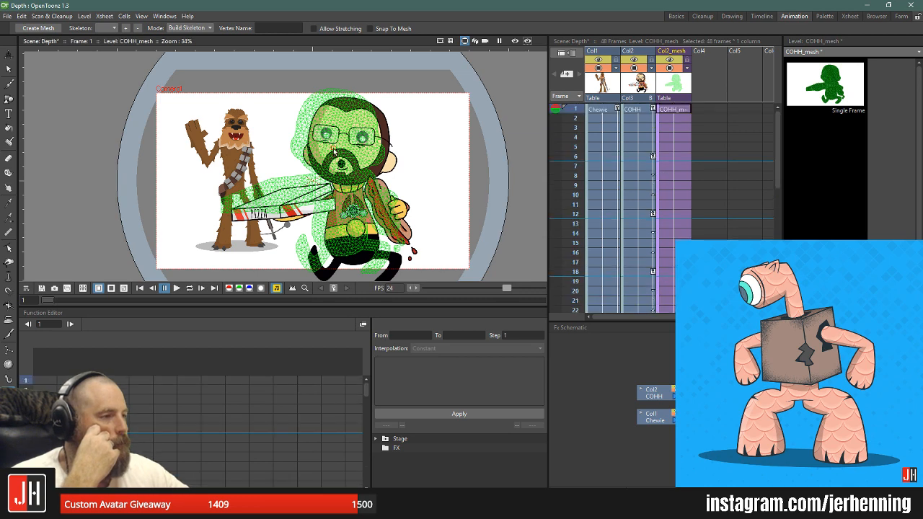
# - Try moving the COHH mesh column at frame 1 to about E/W 15.6 mm, N/S 3.7 mm, and undo it
pyautogui.click(667, 97)
pyautogui.click(7, 54)
pyautogui.moveTo(381, 144); pyautogui.dragTo(396, 138)
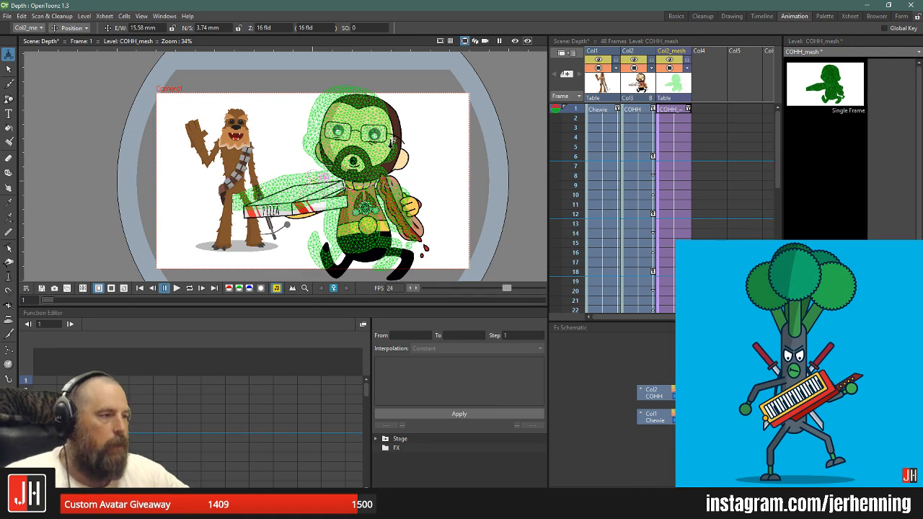
pyautogui.hotkey('ctrl', 'z')
# - Align the COHH drawing with its mesh at frame 1 by moving it to about E/W -0.85 mm, N/S -0.09 mm
pyautogui.click(647, 91)
pyautogui.moveTo(376, 183); pyautogui.dragTo(360, 142)
pyautogui.scroll(3, 361, 166)
pyautogui.scroll(-4, 360, 142)
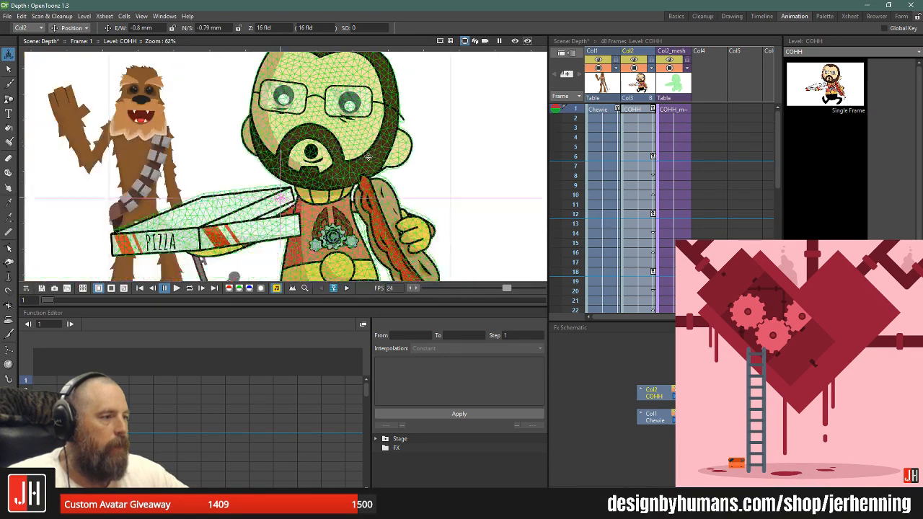
pyautogui.scroll(2, 402, 257)
pyautogui.moveTo(338, 226); pyautogui.dragTo(370, 178)
pyautogui.moveTo(369, 178); pyautogui.dragTo(369, 174)
pyautogui.scroll(-2, 371, 171)
pyautogui.moveTo(362, 101); pyautogui.dragTo(363, 255)
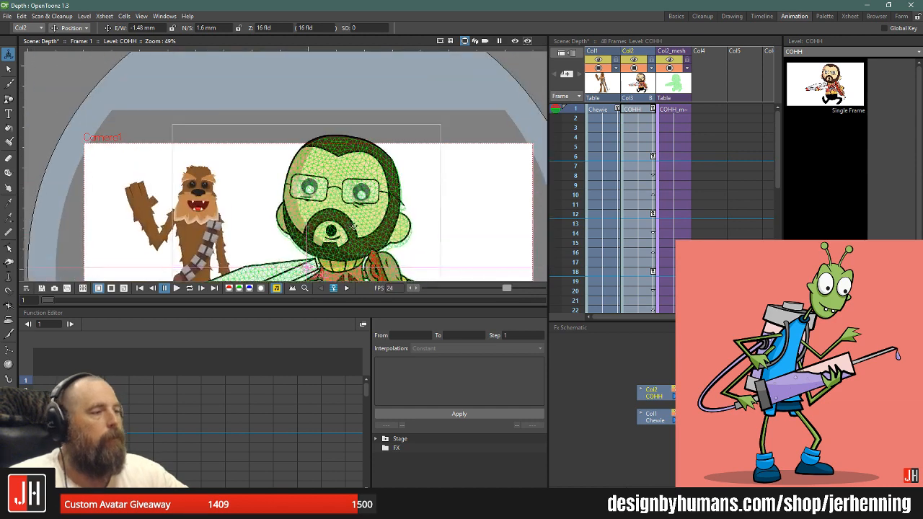
pyautogui.scroll(6, 347, 144)
pyautogui.moveTo(346, 137); pyautogui.dragTo(347, 143)
pyautogui.scroll(-5, 349, 142)
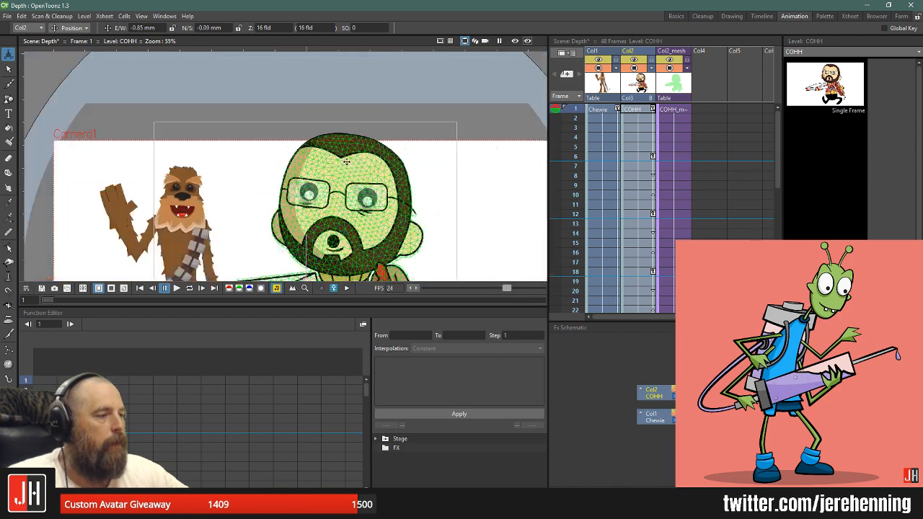
pyautogui.scroll(2, 345, 127)
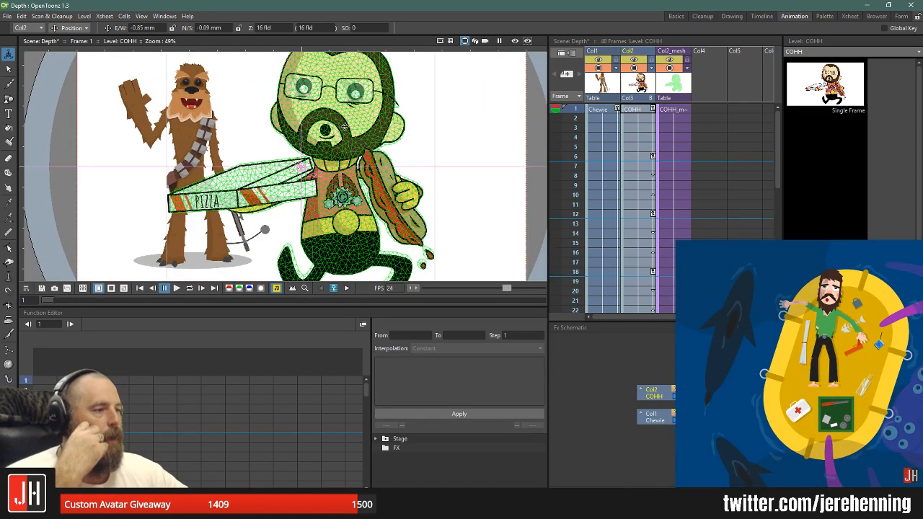
# - Try repositioning the COHH mesh at frame 1 with its aligned drawing, and undo the move
pyautogui.click(677, 110)
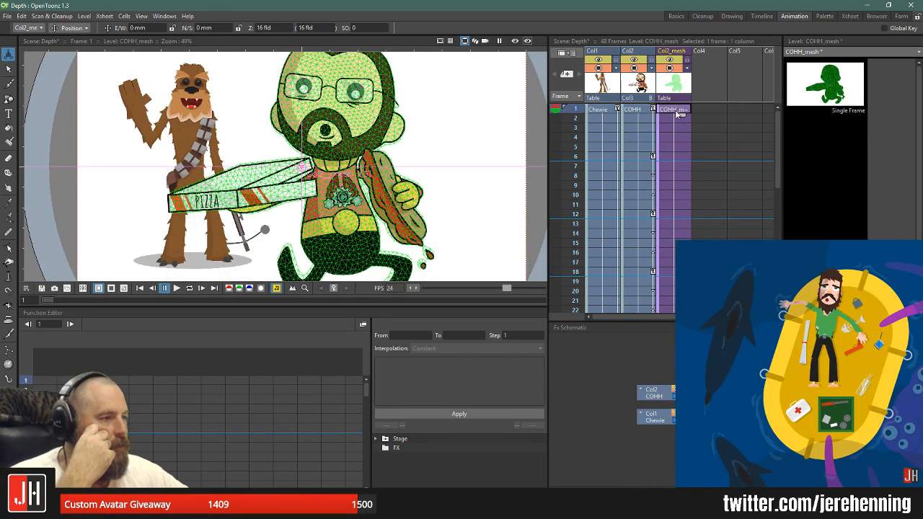
pyautogui.scroll(-3, 346, 131)
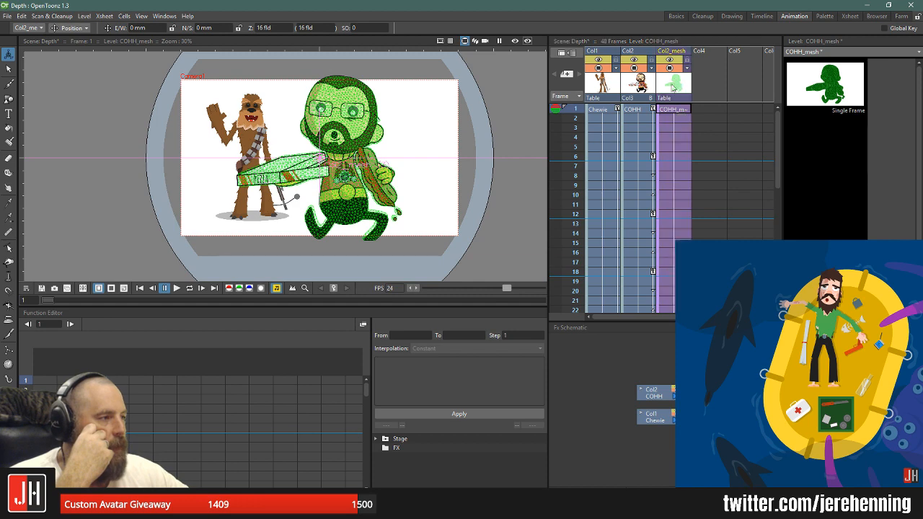
pyautogui.moveTo(435, 128); pyautogui.dragTo(455, 106)
pyautogui.hotkey('ctrl', 'z')
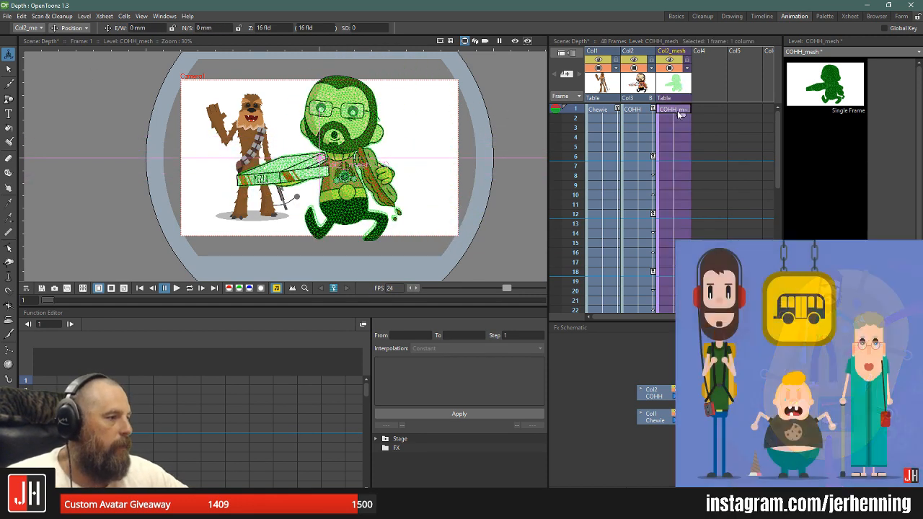
# - Check the mesh alignment at frame 6 and undo COHH's alignment, the mesh extension and the mesh creation
pyautogui.click(685, 160)
pyautogui.scroll(2, 343, 157)
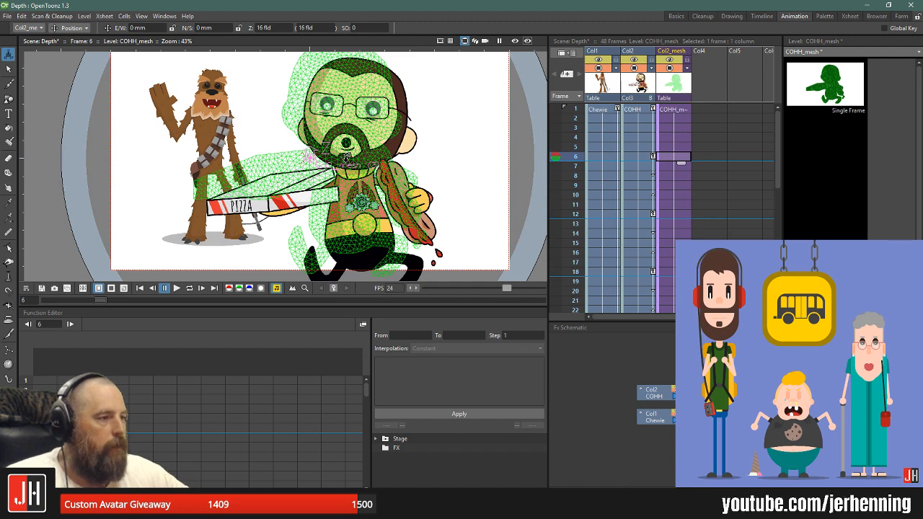
pyautogui.hotkey('ctrl', 'z')
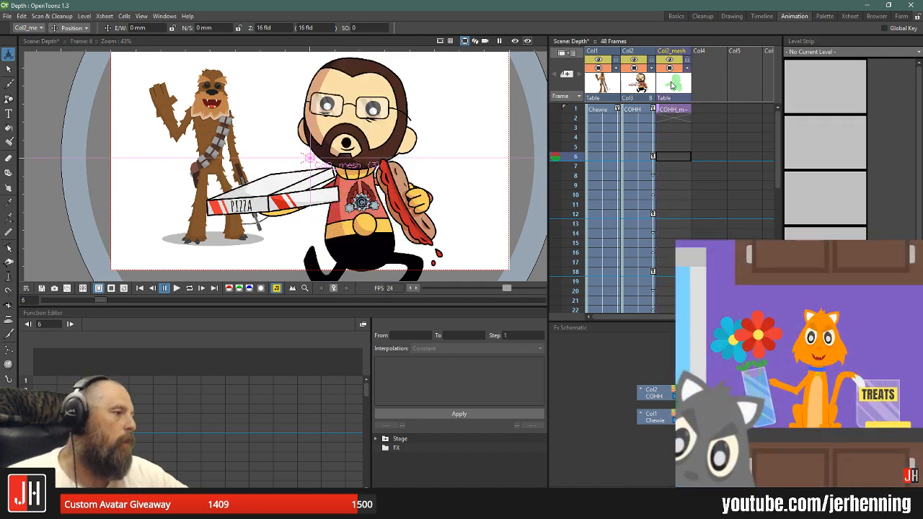
pyautogui.hotkey('ctrl', 'z')
pyautogui.scroll(-3, 336, 144)
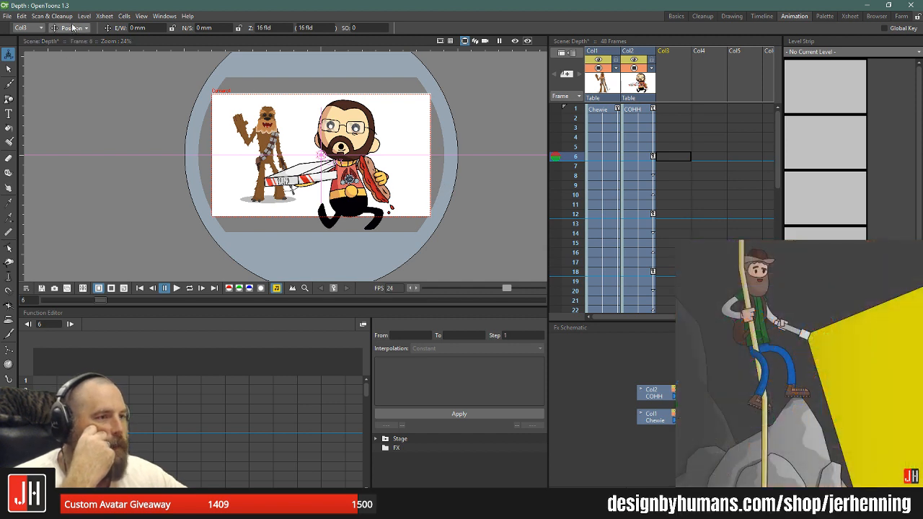
# - Create a deformation mesh for the COHH column at frame 6, with 5.08 mm mesh edges and a 5-pixel margin
pyautogui.press('x')
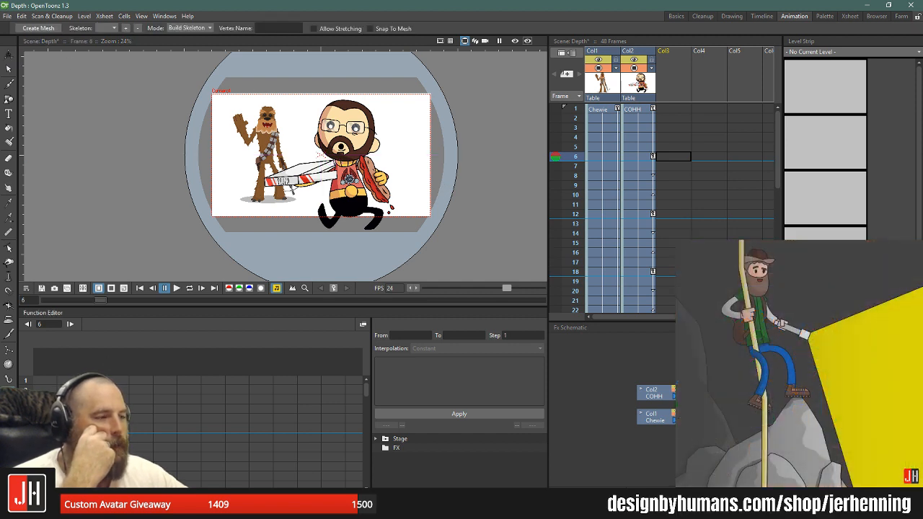
pyautogui.click(38, 28)
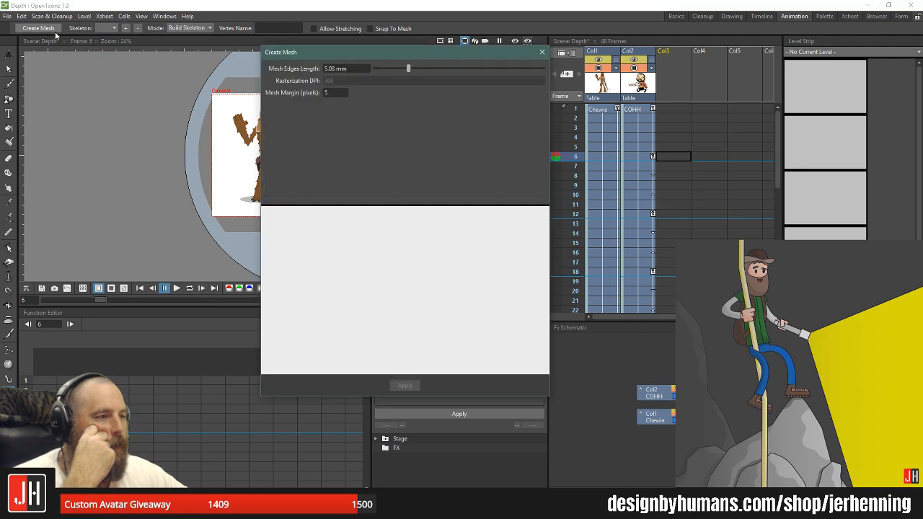
pyautogui.click(541, 52)
pyautogui.click(639, 87)
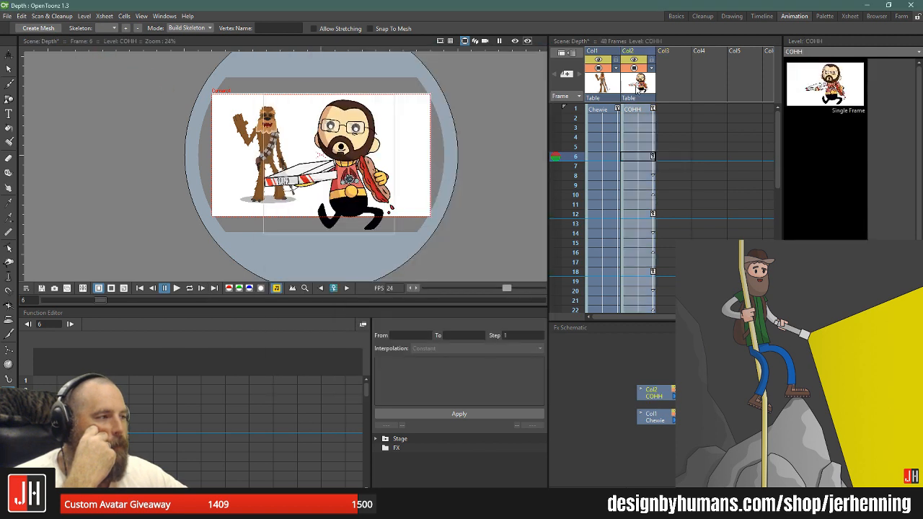
pyautogui.click(39, 28)
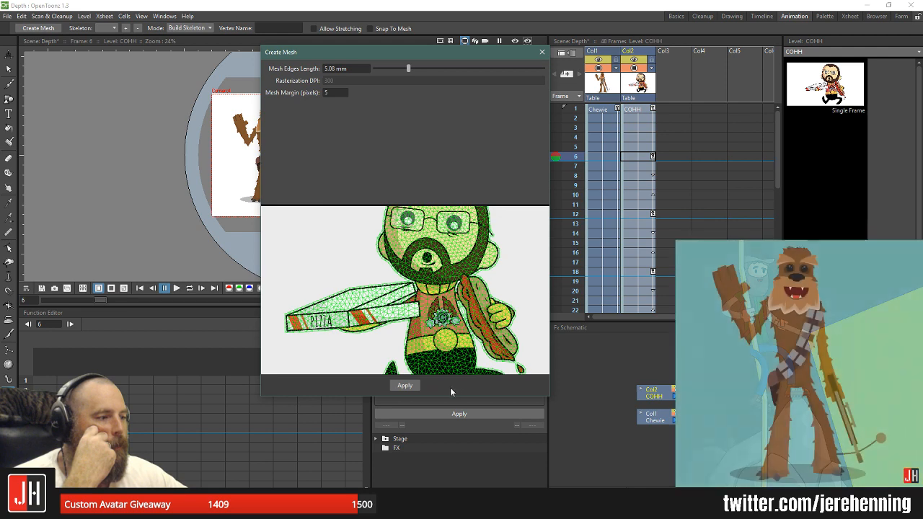
pyautogui.click(406, 385)
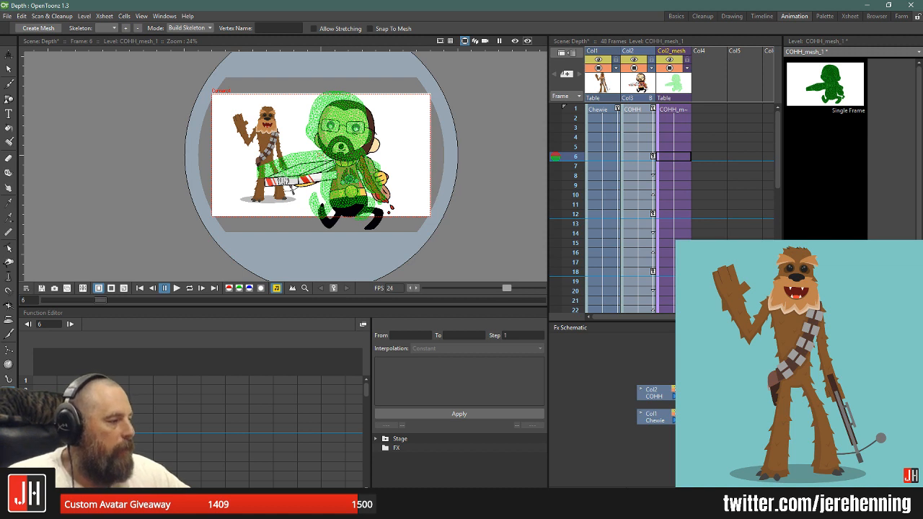
# - Show the stage schematic and examine how the COHH mesh lines up with its drawing at frame 6
pyautogui.click(911, 492)
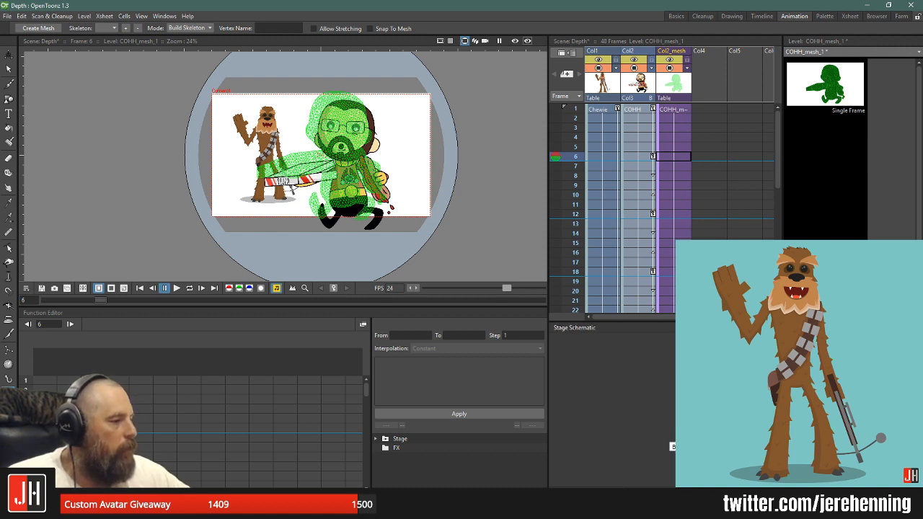
pyautogui.scroll(3, 729, 440)
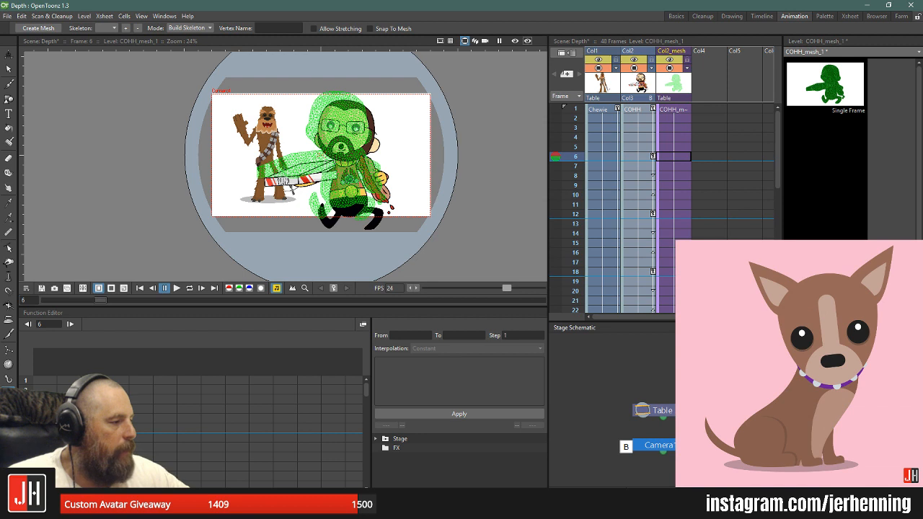
pyautogui.moveTo(702, 350)
pyautogui.mouseDown()
pyautogui.moveTo(680, 343)
pyautogui.moveTo(685, 352)
pyautogui.mouseUp()
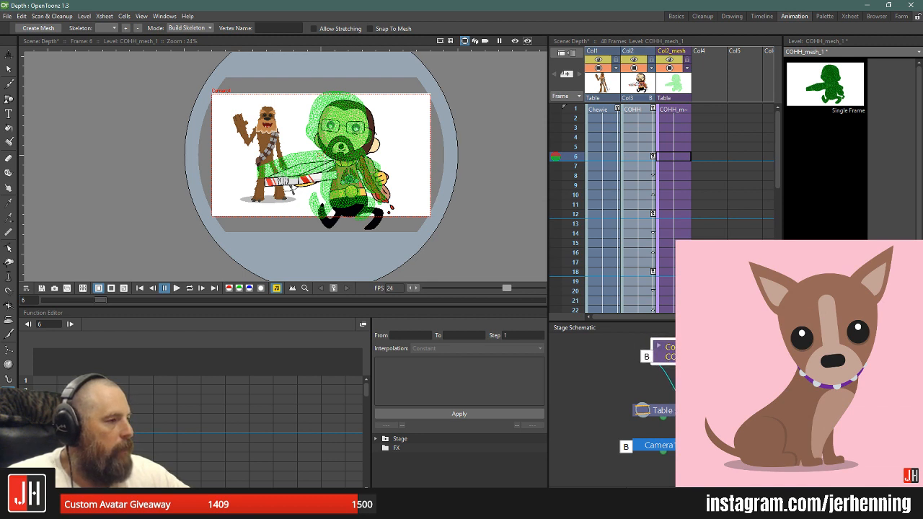
pyautogui.scroll(4, 334, 124)
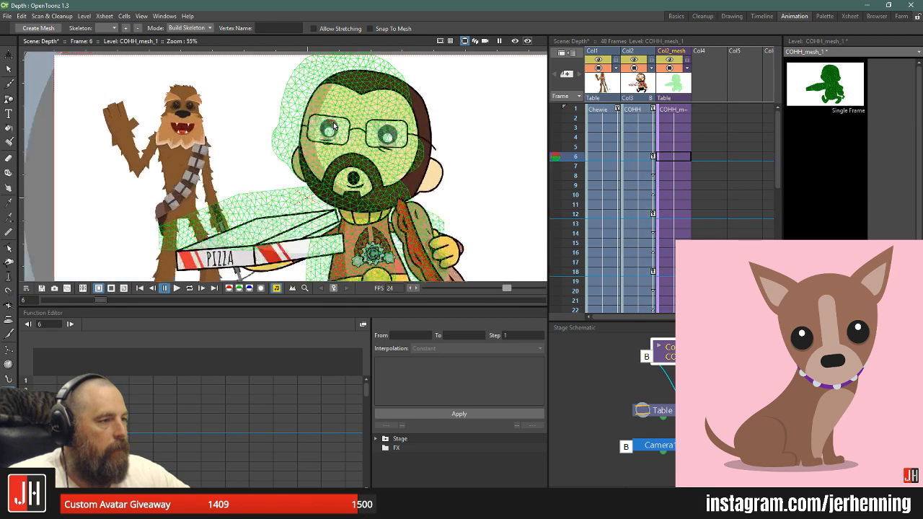
pyautogui.scroll(-3, 334, 125)
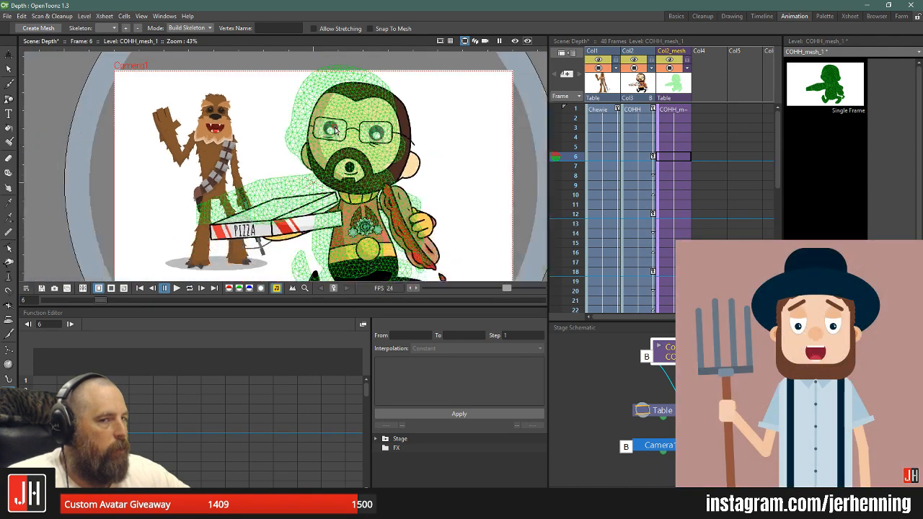
pyautogui.scroll(-1, 336, 130)
pyautogui.scroll(2, 336, 129)
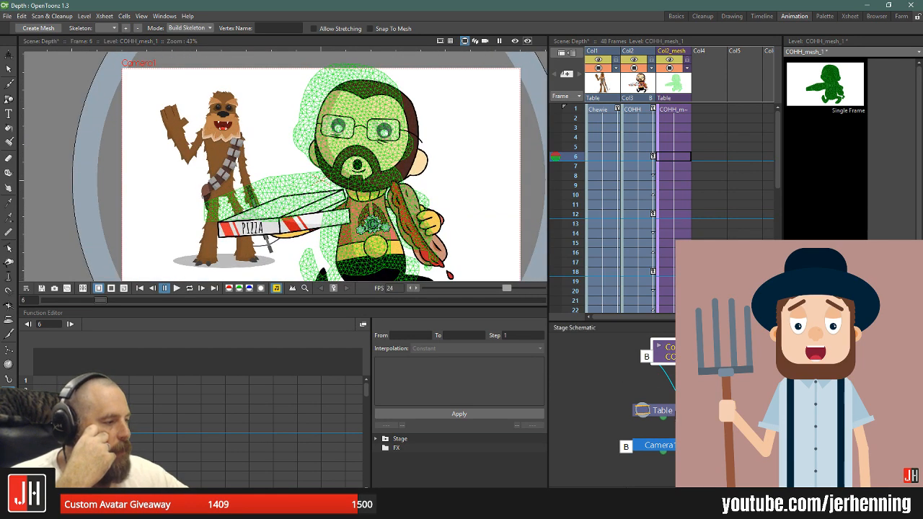
# - Inspect the Camera1 node's options and the COHH and Chewie column positions at frame 6 with the Animate tool
pyautogui.press('a')
pyautogui.click(632, 444)
pyautogui.moveTo(632, 445); pyautogui.dragTo(626, 445)
pyautogui.rightClick(626, 444)
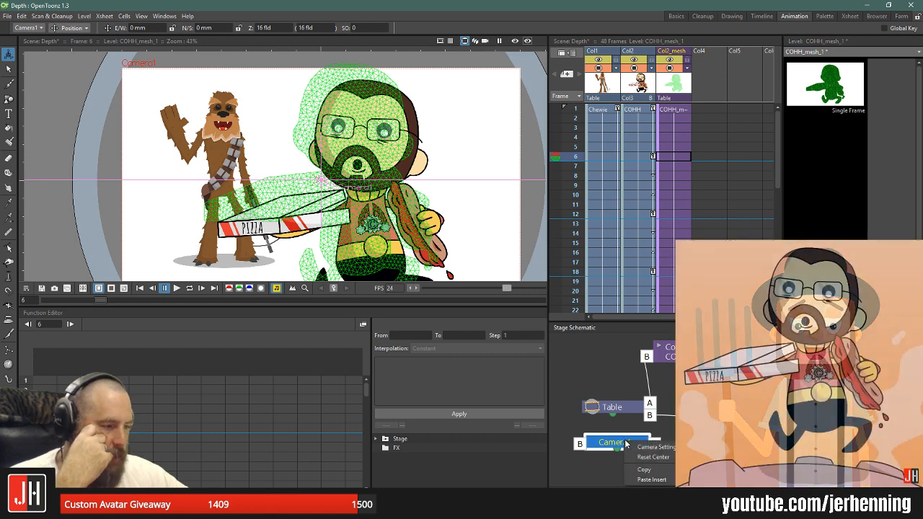
pyautogui.click(685, 433)
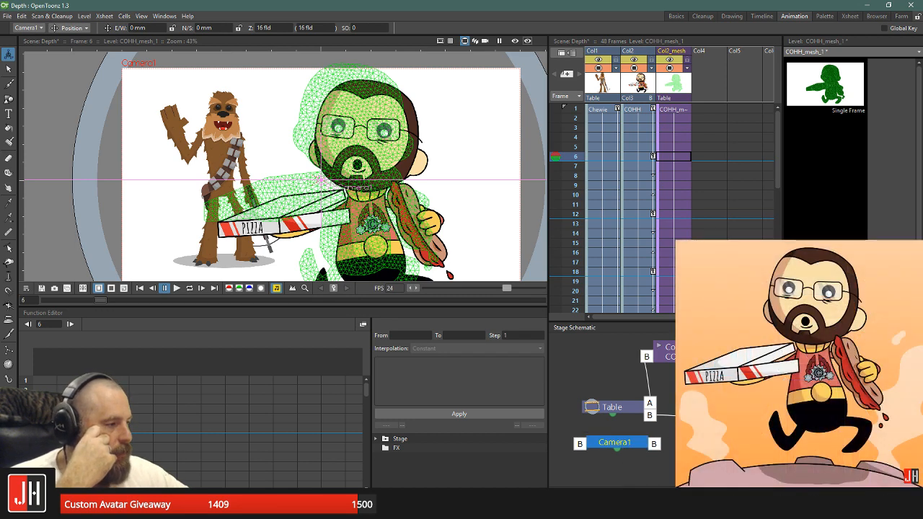
pyautogui.click(637, 156)
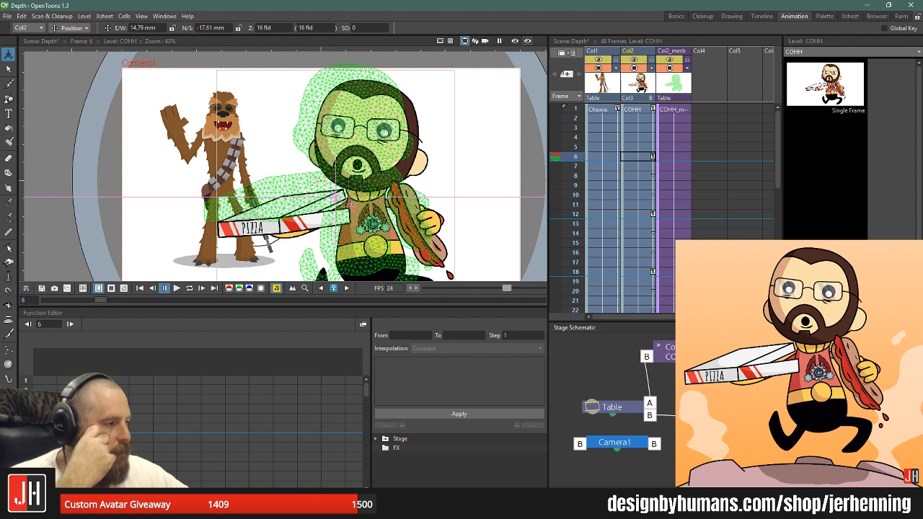
pyautogui.click(602, 157)
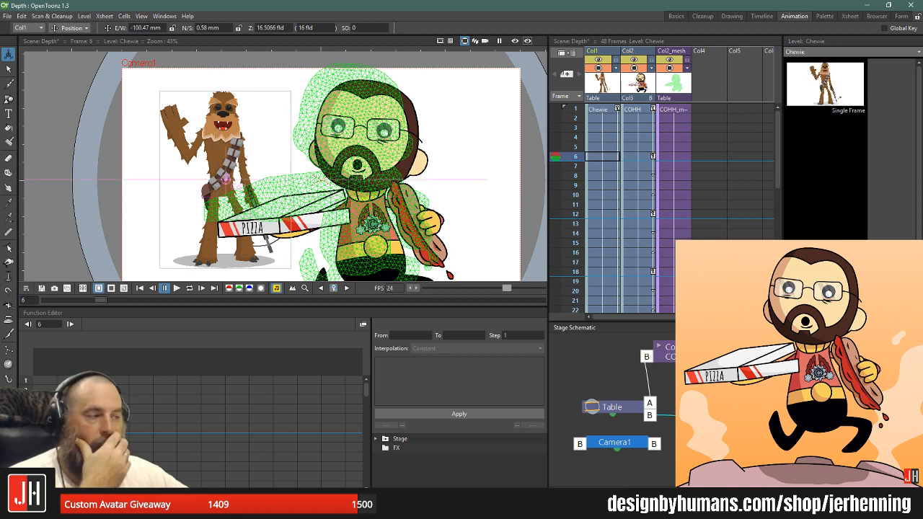
pyautogui.moveTo(403, 172); pyautogui.dragTo(419, 194)
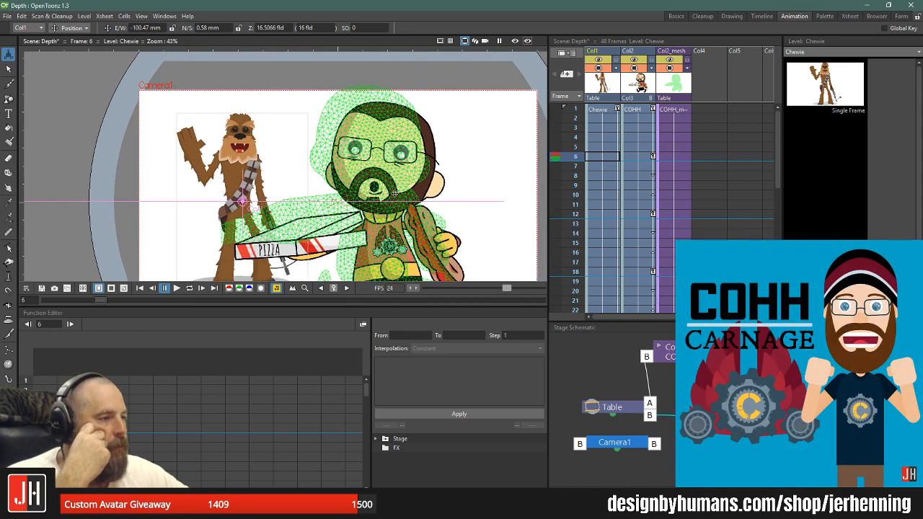
# - Start a skeleton on the COHH mesh with a root on the chest, a vertex atop the head and one at the neck
pyautogui.click(667, 92)
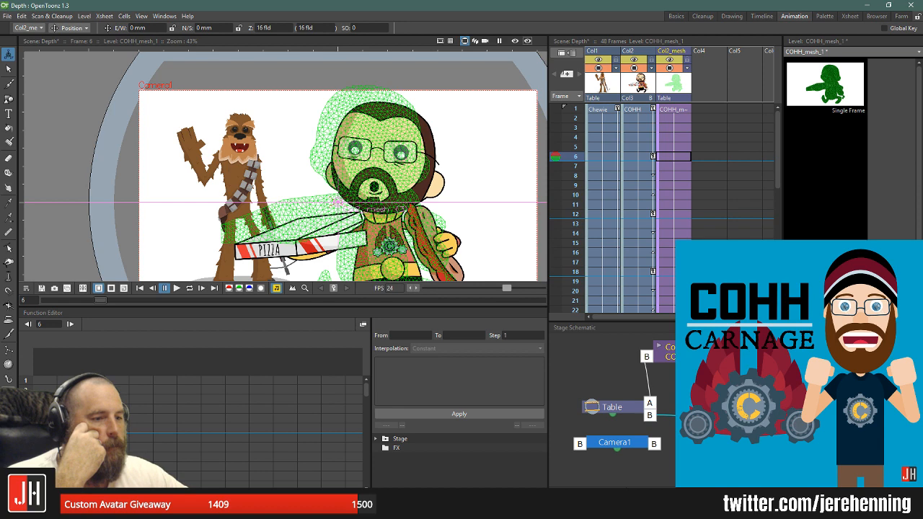
pyautogui.press('k')
pyautogui.click(194, 28)
pyautogui.click(192, 51)
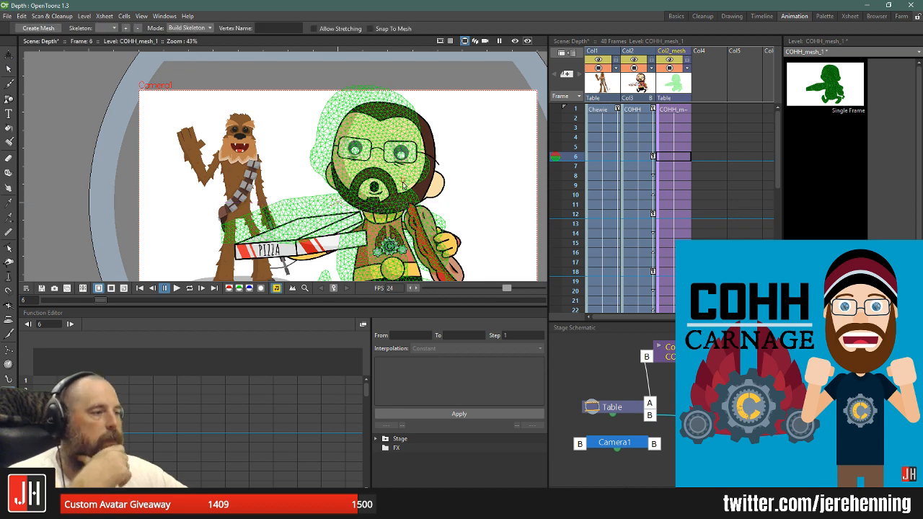
pyautogui.scroll(-2, 401, 195)
pyautogui.moveTo(389, 242); pyautogui.dragTo(382, 186)
pyautogui.scroll(2, 383, 186)
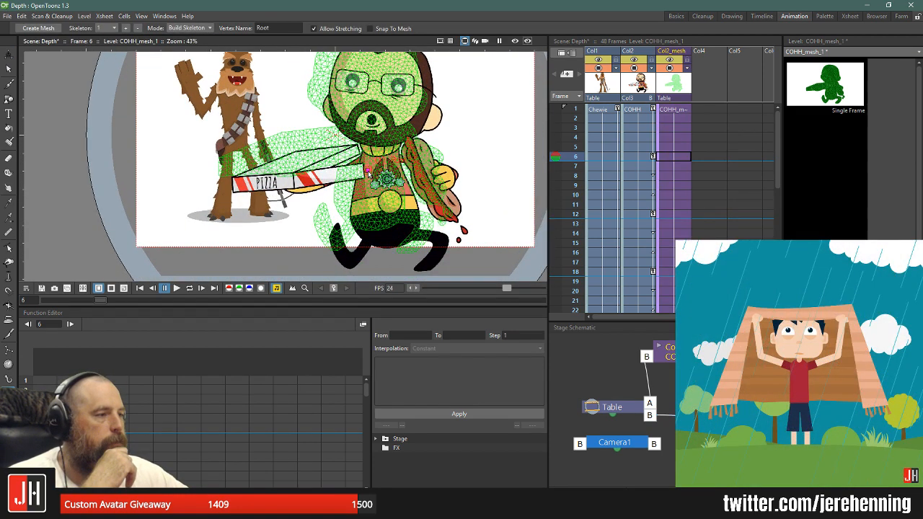
pyautogui.click(367, 170)
pyautogui.moveTo(390, 144); pyautogui.dragTo(393, 209)
pyautogui.click(366, 88)
pyautogui.click(369, 194)
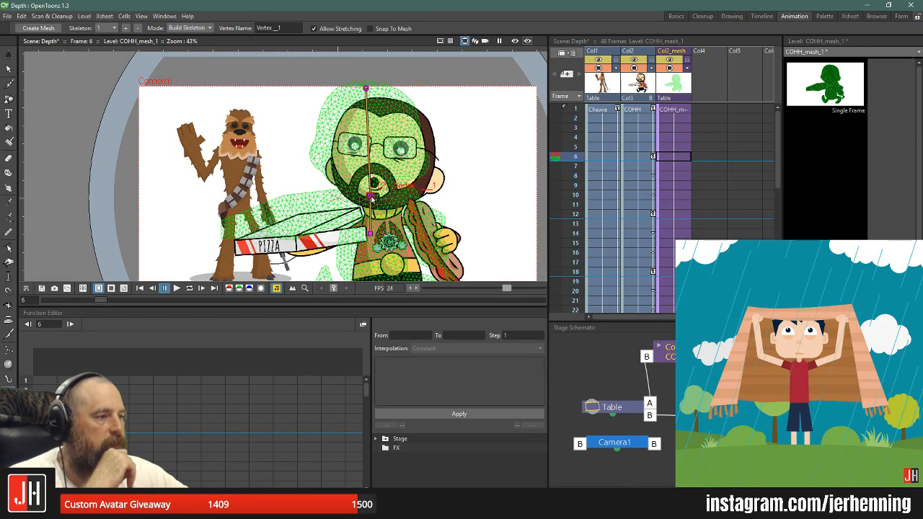
# - Add a four-vertex bone chain from the neck out along the pizza-holding arm and back over the box
pyautogui.click(334, 214)
pyautogui.click(294, 227)
pyautogui.click(236, 227)
pyautogui.click(289, 205)
# - Add a five-vertex bone chain from the neck along the arm holding the hot dog
pyautogui.click(370, 197)
pyautogui.click(406, 207)
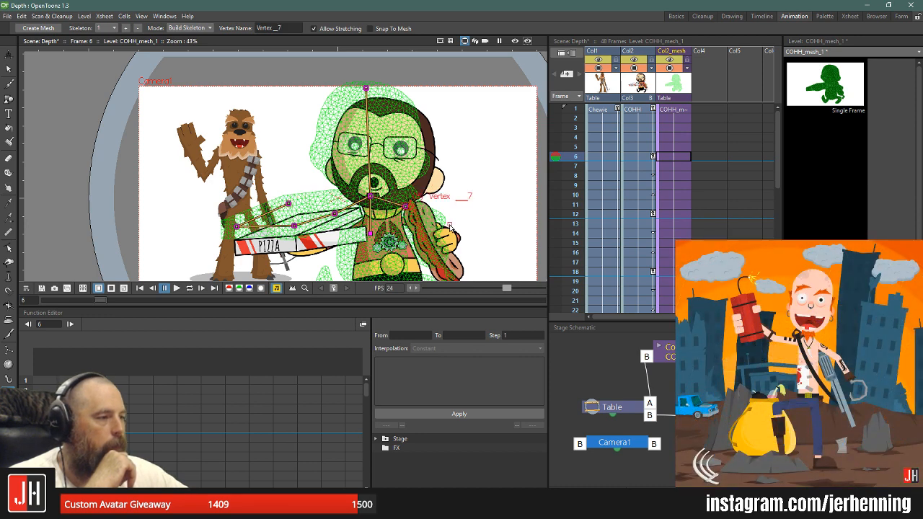
pyautogui.moveTo(407, 209); pyautogui.dragTo(374, 164)
pyautogui.click(397, 177)
pyautogui.click(405, 214)
pyautogui.click(417, 229)
pyautogui.click(410, 238)
# - Add a three-vertex bone chain from the chest root down each of COHH's legs
pyautogui.click(336, 189)
pyautogui.click(324, 241)
pyautogui.click(304, 264)
pyautogui.click(290, 235)
pyautogui.click(336, 189)
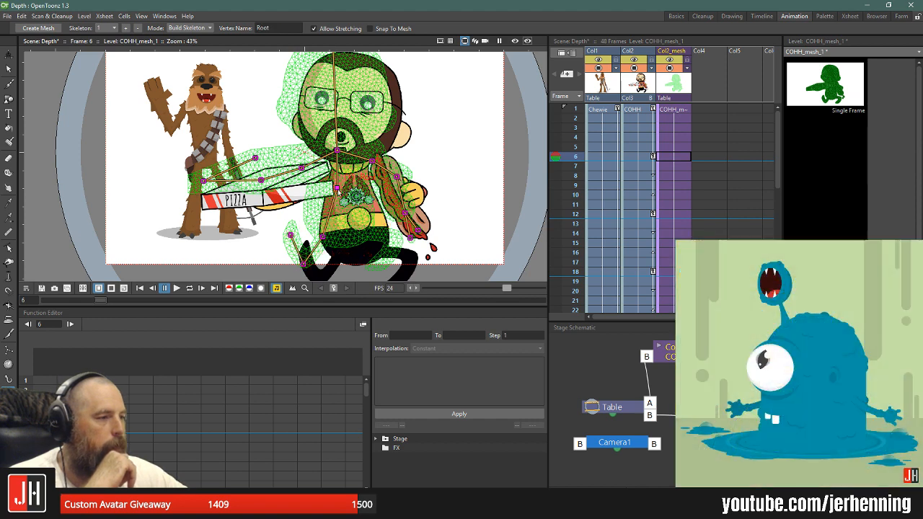
pyautogui.click(362, 233)
pyautogui.click(394, 239)
pyautogui.click(383, 266)
pyautogui.moveTo(402, 130); pyautogui.dragTo(414, 184)
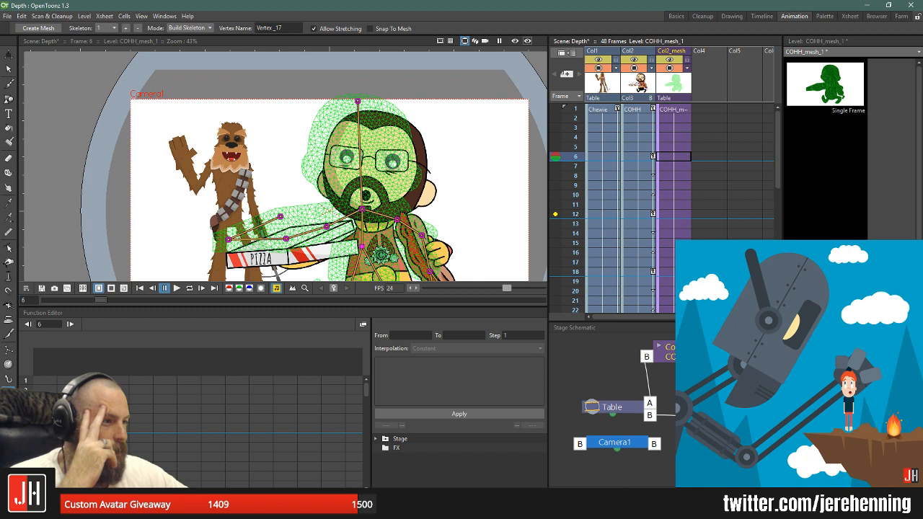
# - Align the COHH drawing with its mesh at frame 6 by moving it to about E/W -29.47 mm, N/S -111.1 mm
pyautogui.click(636, 157)
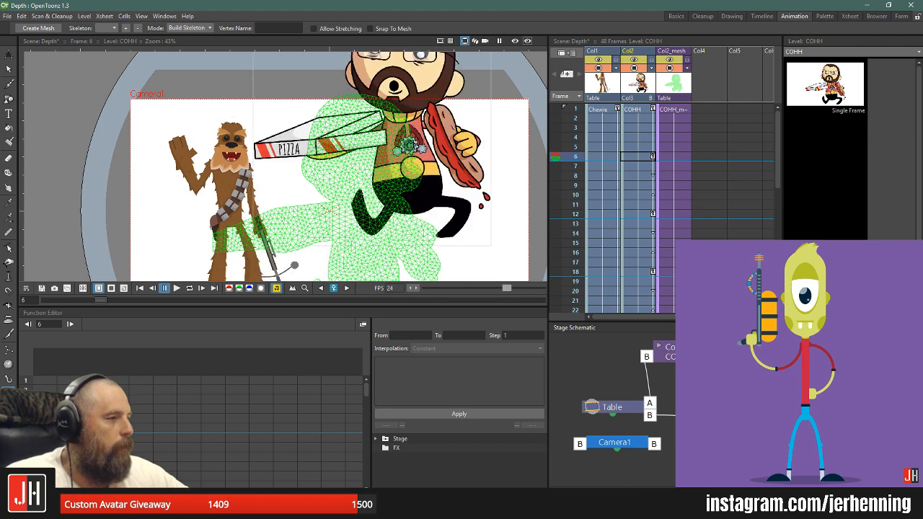
pyautogui.scroll(-1, 447, 162)
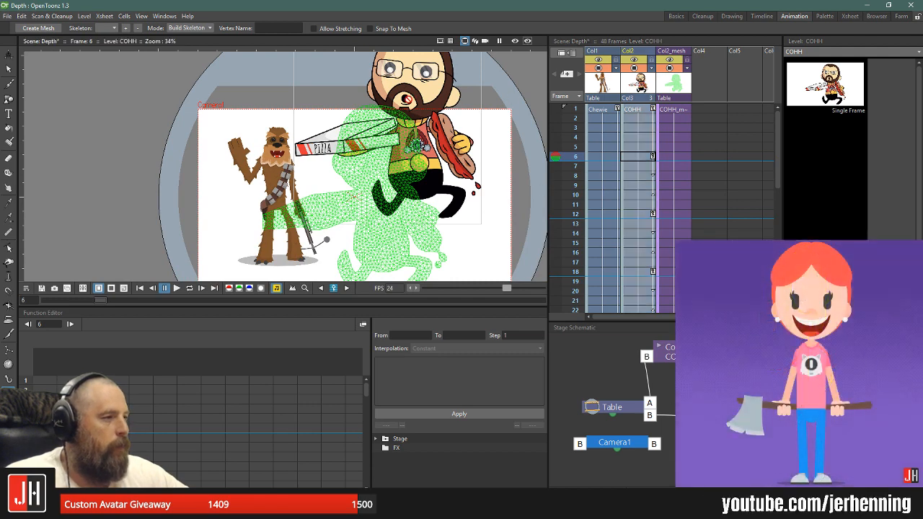
pyautogui.click(9, 54)
pyautogui.moveTo(430, 95); pyautogui.dragTo(411, 158)
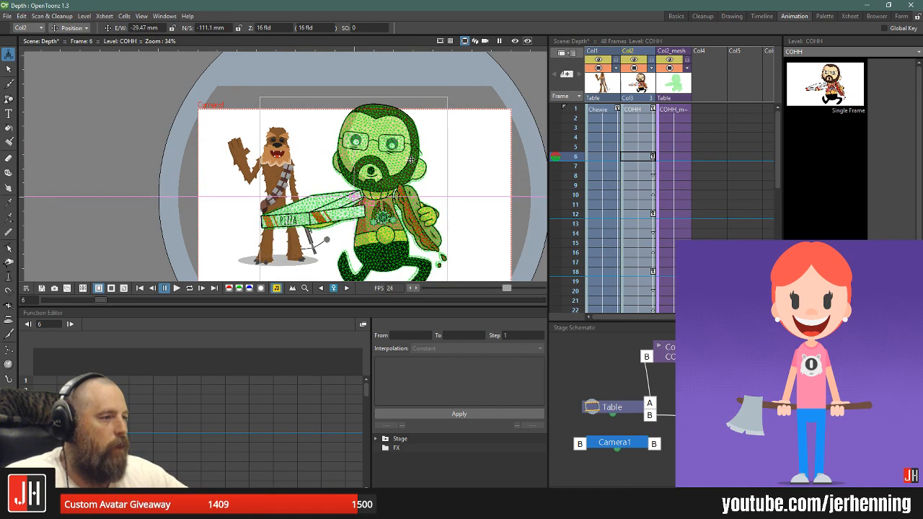
pyautogui.scroll(-2, 483, 186)
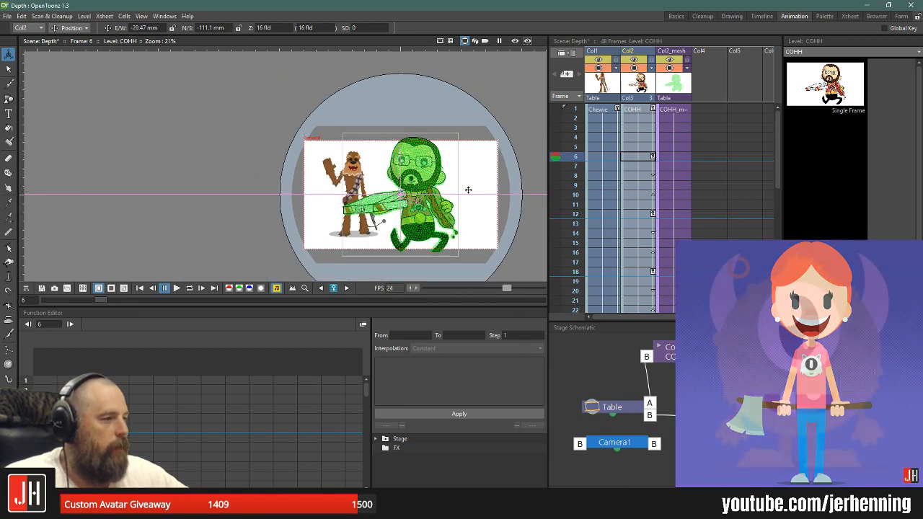
# - Try moving the COHH mesh column at frame 6 with its aligned drawing, and undo the move
pyautogui.scroll(1, 470, 190)
pyautogui.click(678, 86)
pyautogui.moveTo(465, 180); pyautogui.dragTo(487, 167)
pyautogui.hotkey('ctrl', 'z')
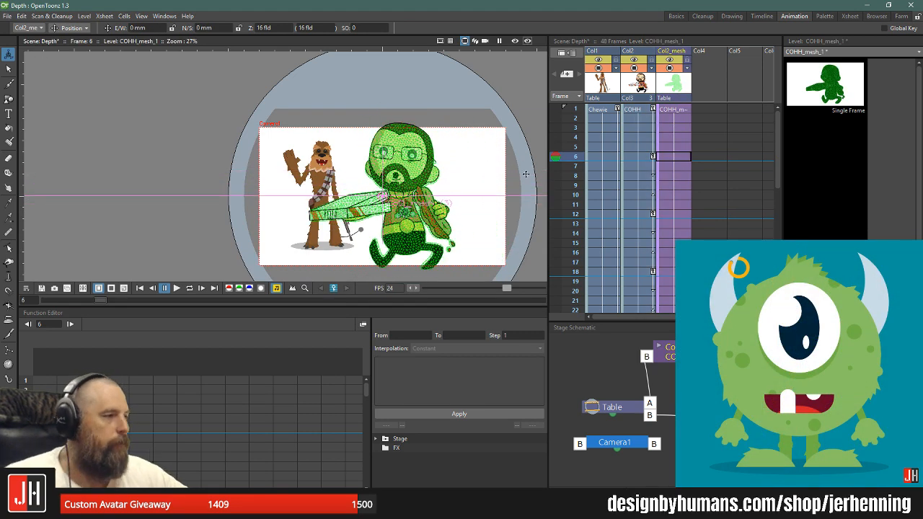
# - Compare the COHH drawing's position with its mesh at frames 3 and 1
pyautogui.moveTo(674, 128); pyautogui.dragTo(677, 215)
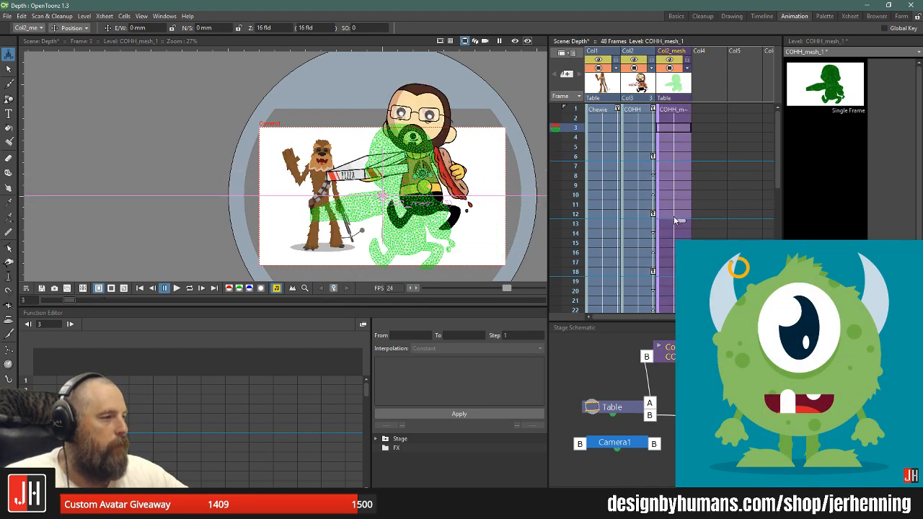
pyautogui.click(686, 109)
pyautogui.scroll(-4, 668, 173)
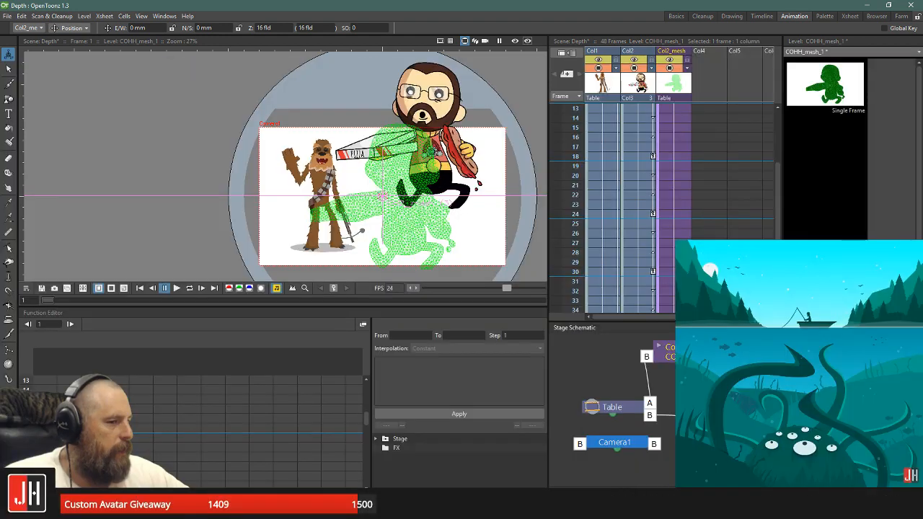
pyautogui.click(433, 152)
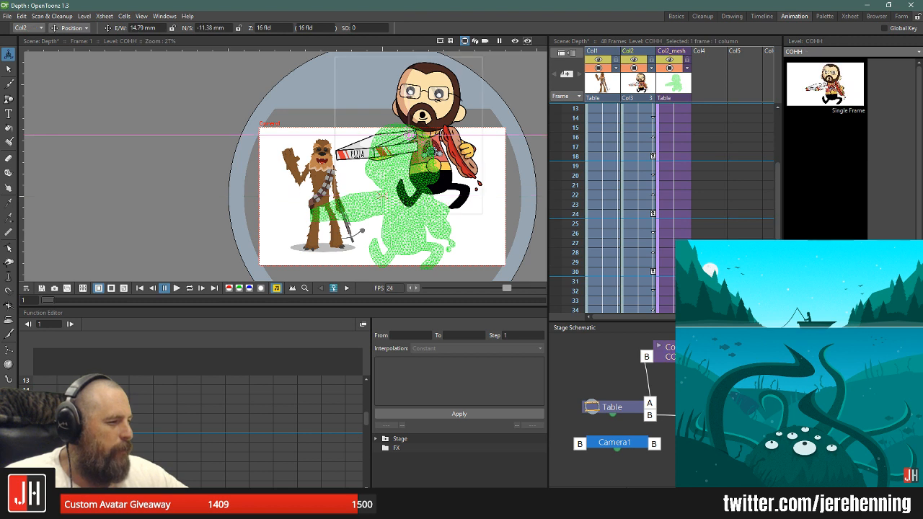
pyautogui.click(382, 194)
# - Turn the COHH mesh column's preview and camera stand visibility off and back on
pyautogui.click(670, 60)
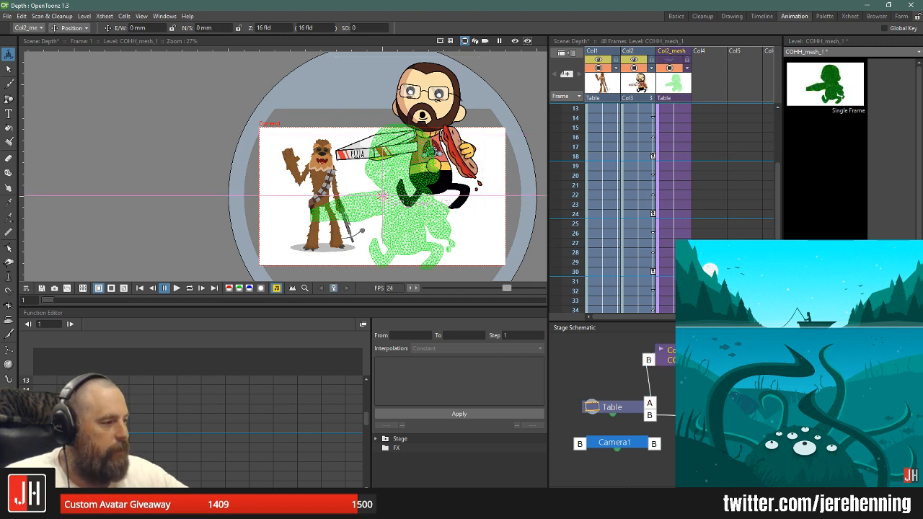
pyautogui.click(670, 59)
pyautogui.click(671, 68)
pyautogui.click(670, 68)
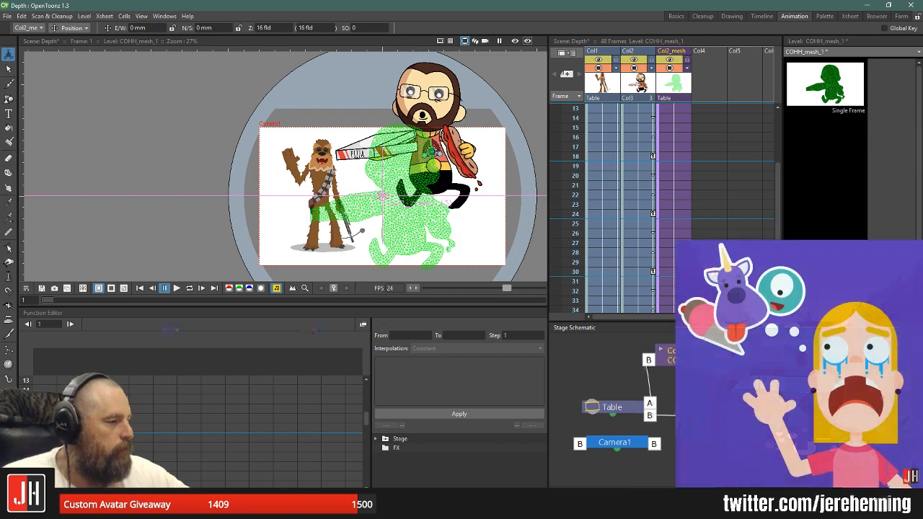
# - Select the Table node and check the COHH mesh alignment at frames 1 and 3
pyautogui.click(612, 407)
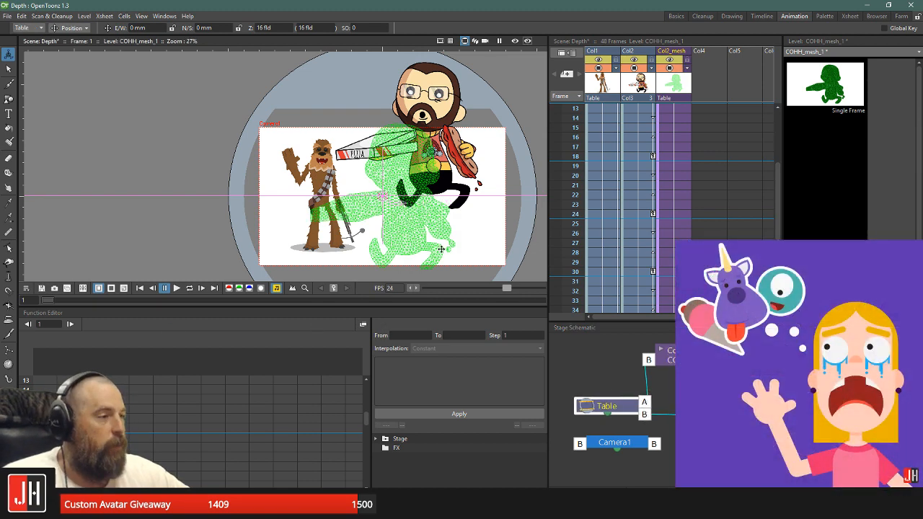
pyautogui.scroll(1, 396, 180)
pyautogui.scroll(4, 674, 133)
pyautogui.click(682, 110)
pyautogui.click(683, 129)
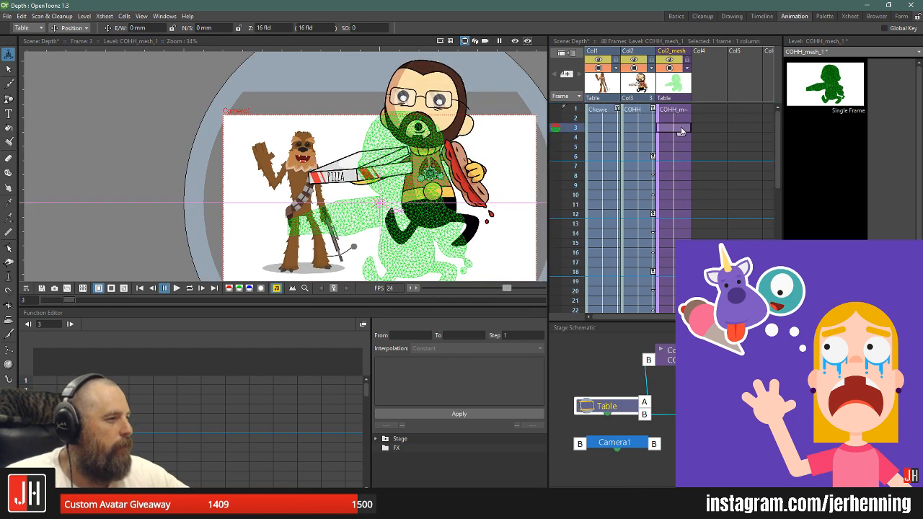
# - Compare the COHH drawing's alignment with its mesh at frames 6 and 1
pyautogui.click(682, 148)
pyautogui.click(677, 156)
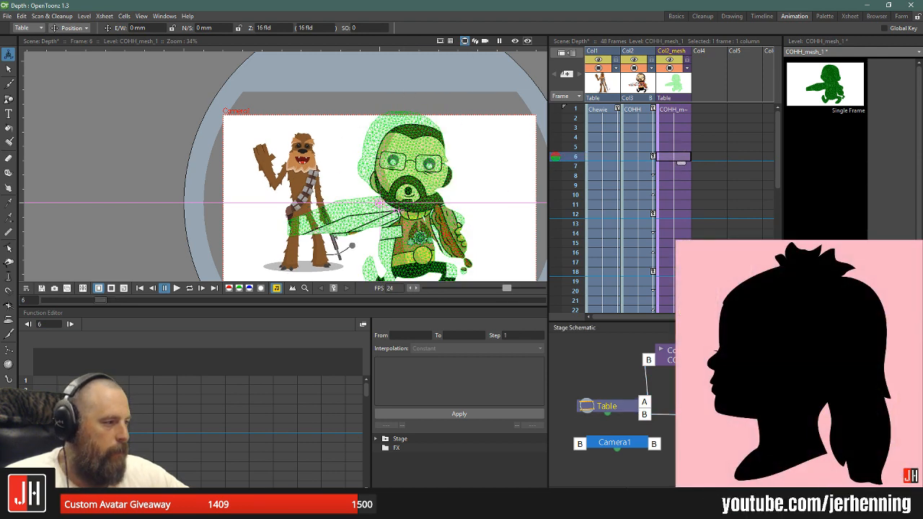
pyautogui.click(679, 110)
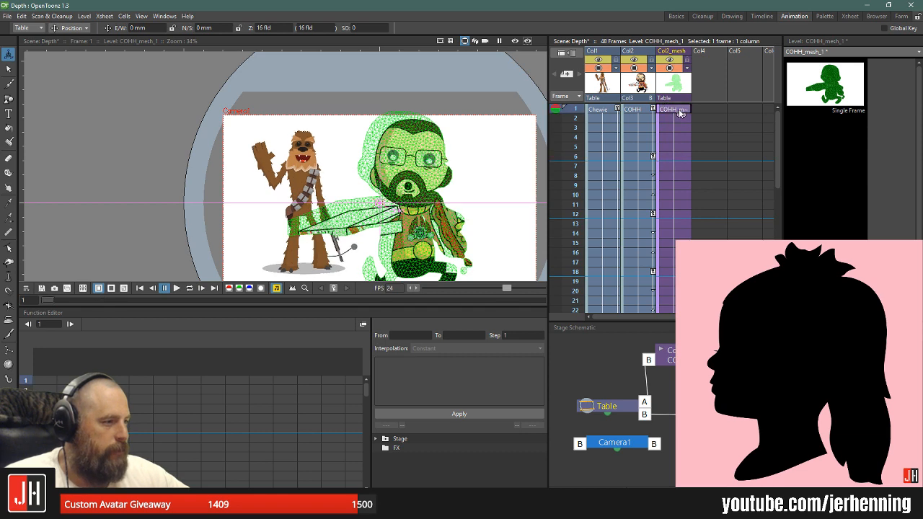
pyautogui.scroll(-1, 474, 179)
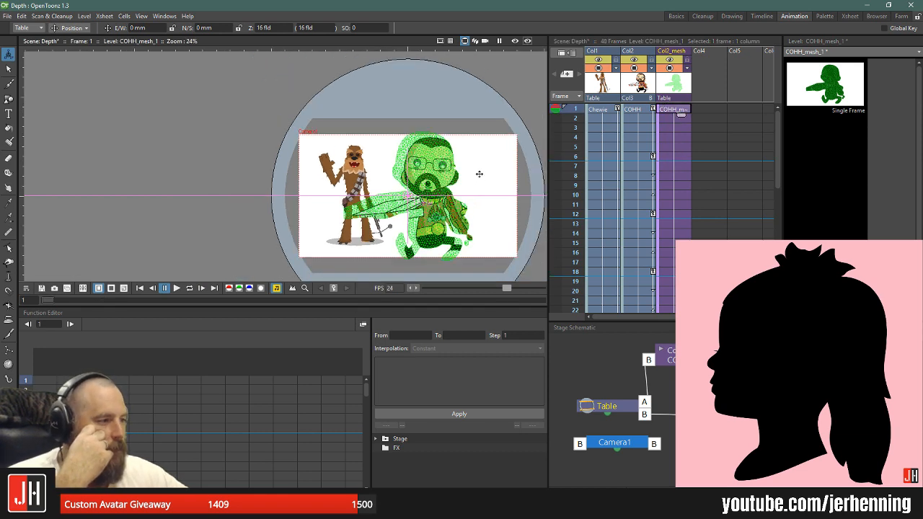
pyautogui.scroll(1, 479, 174)
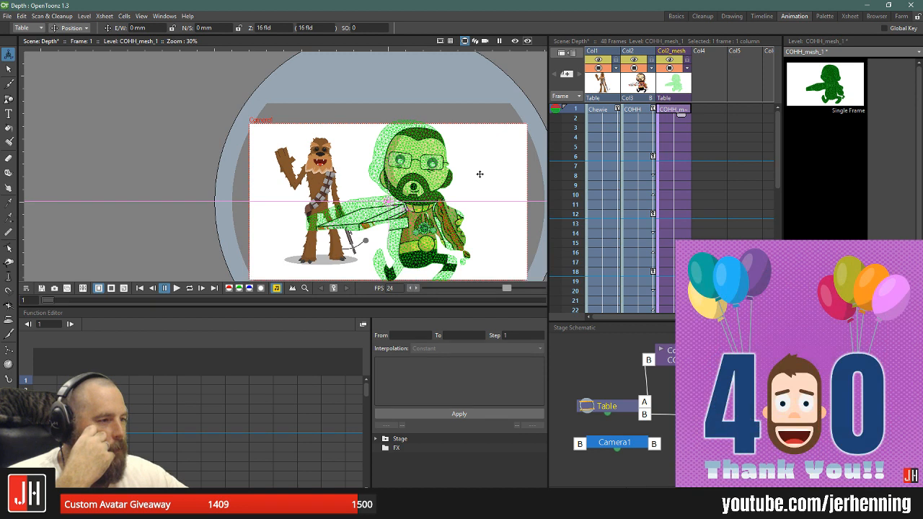
# - Try moving the COHH drawing onto its mesh at frame 1, to about E/W -27.38 mm and N/S -111.87 mm
pyautogui.click(681, 114)
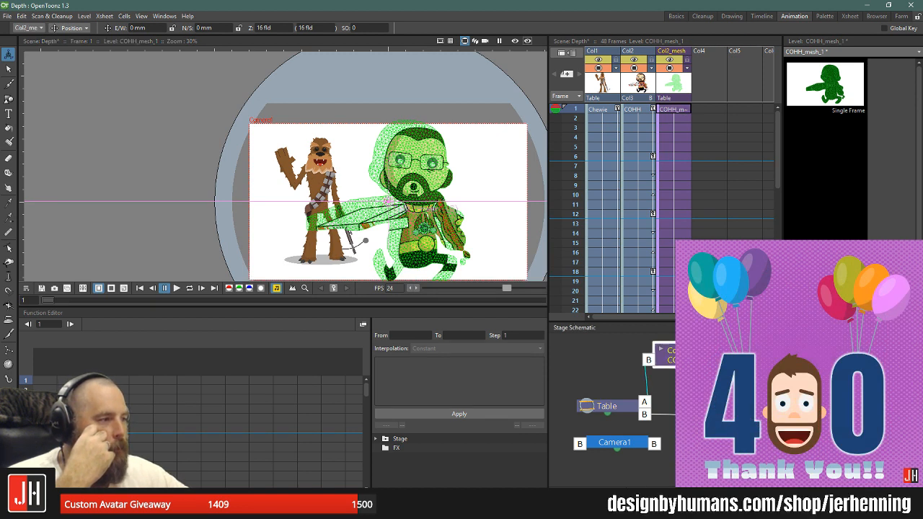
pyautogui.moveTo(431, 231); pyautogui.dragTo(451, 154)
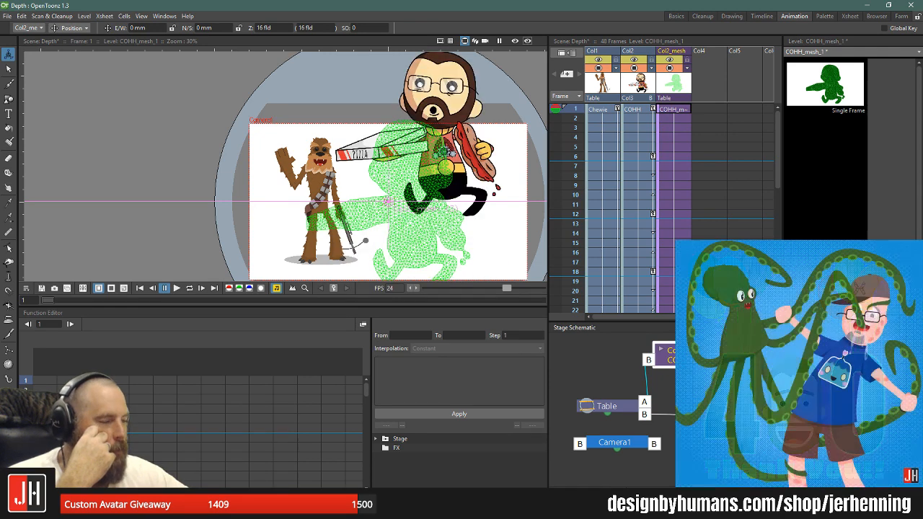
pyautogui.click(634, 110)
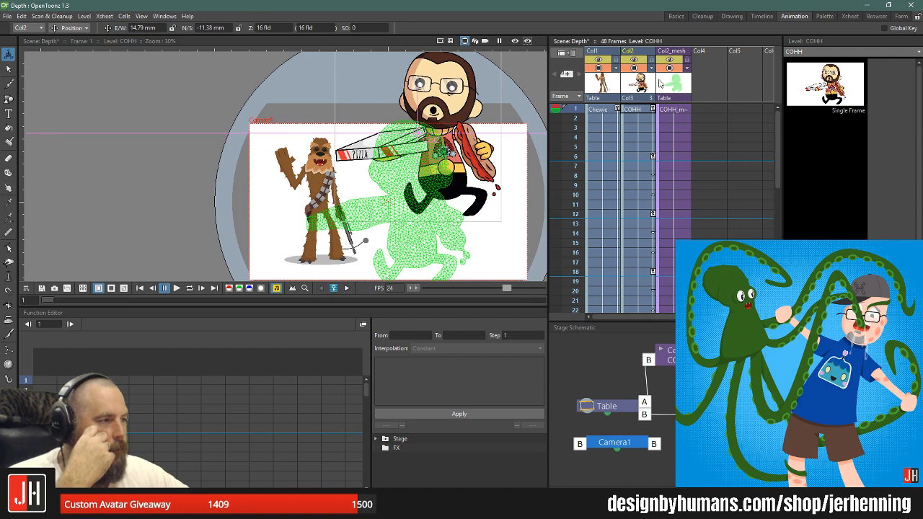
pyautogui.click(640, 85)
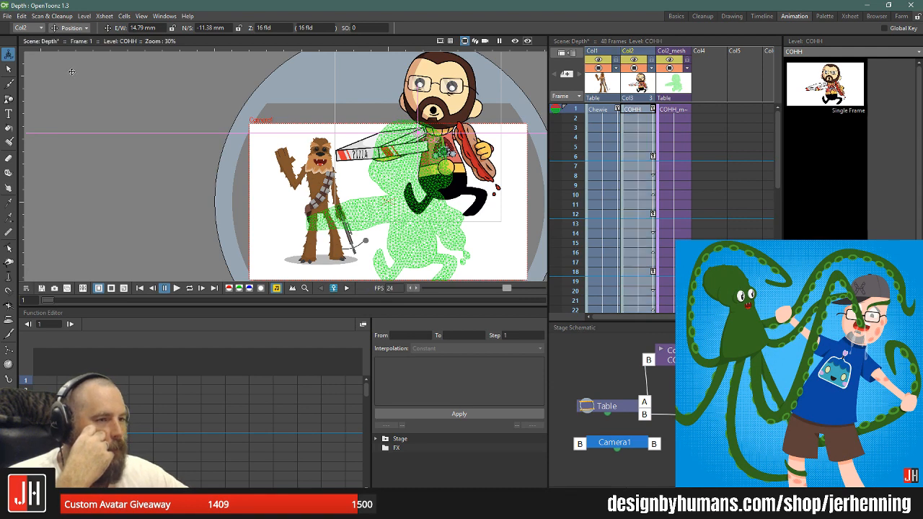
pyautogui.moveTo(447, 144); pyautogui.dragTo(420, 212)
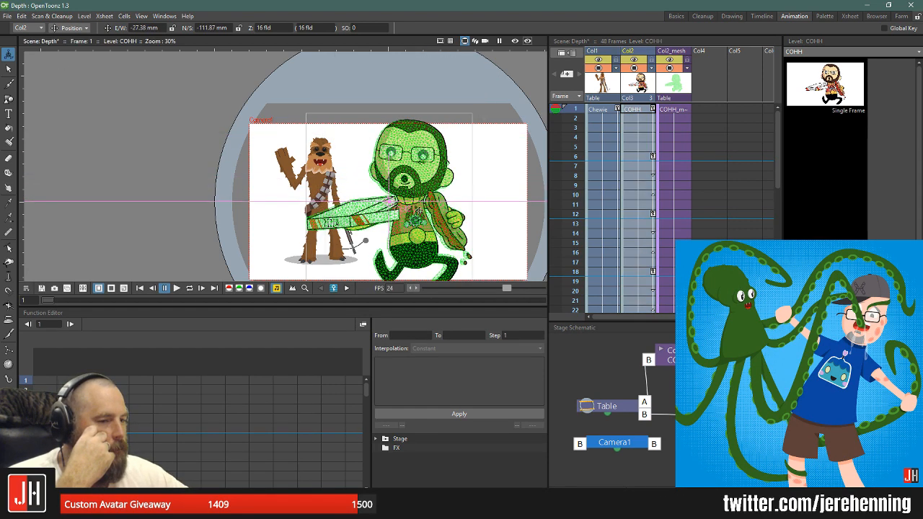
# - Fine-tune the COHH drawing's frame 1 position over the mesh to E/W -29.12 mm and N/S -110 mm
pyautogui.scroll(3, 412, 157)
pyautogui.moveTo(412, 157); pyautogui.dragTo(411, 147)
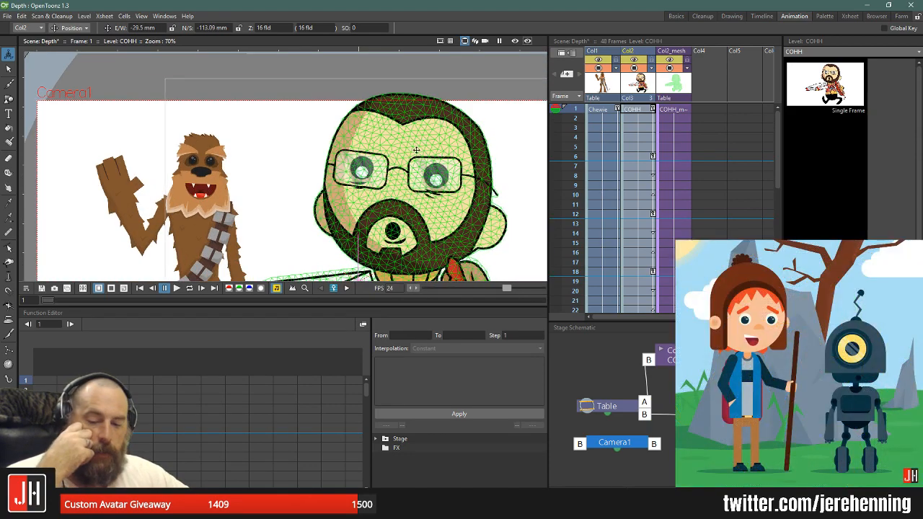
pyautogui.scroll(-3, 416, 150)
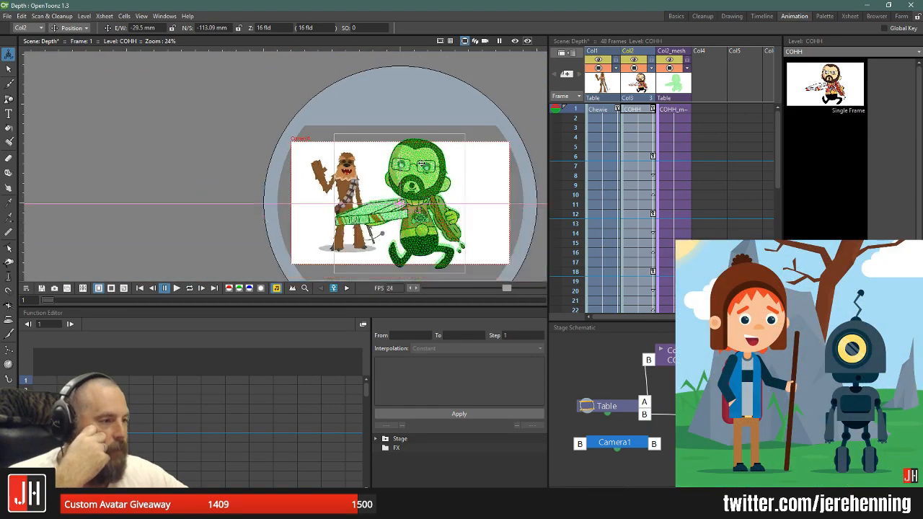
pyautogui.scroll(3, 419, 195)
pyautogui.moveTo(420, 195); pyautogui.dragTo(425, 217)
pyautogui.scroll(-4, 426, 217)
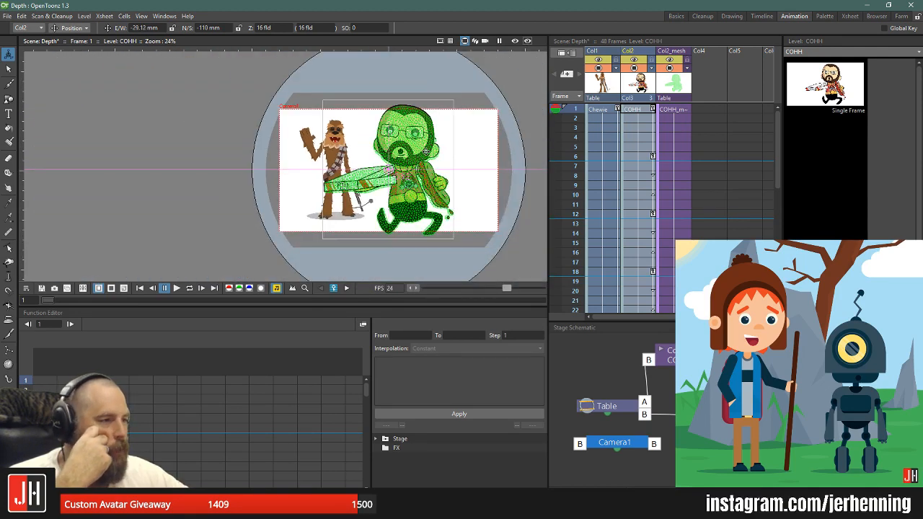
# - Check the COHH mesh alignment at frame 6 and delete the COHH mesh column
pyautogui.click(671, 157)
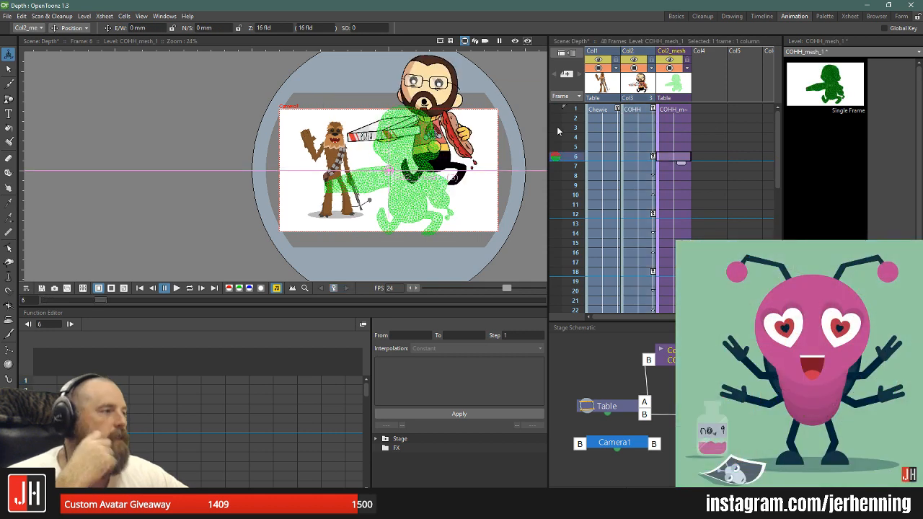
pyautogui.moveTo(486, 119); pyautogui.dragTo(476, 147)
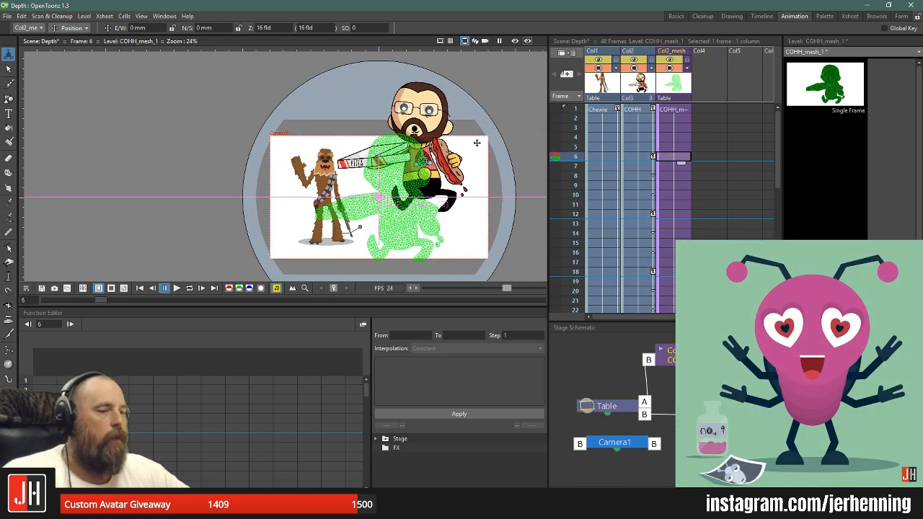
pyautogui.scroll(3, 433, 124)
pyautogui.scroll(-4, 432, 124)
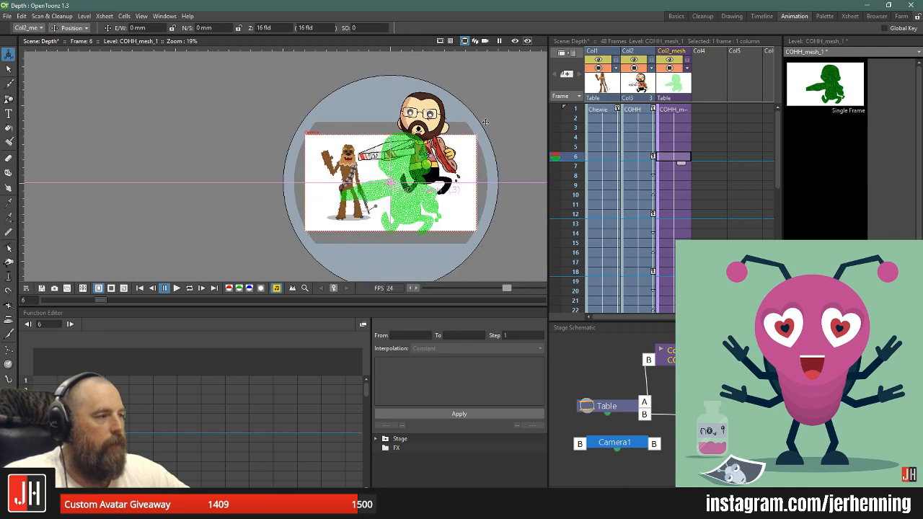
pyautogui.click(679, 83)
pyautogui.press('Delete')
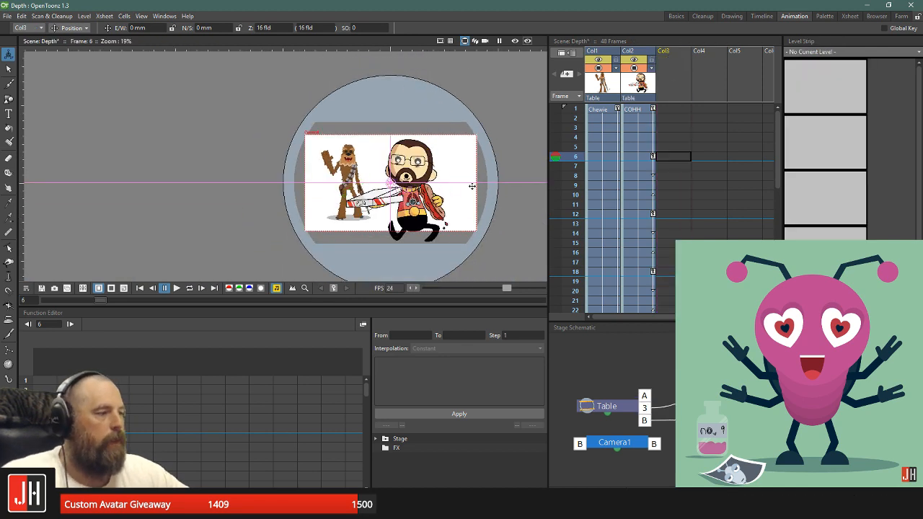
# - Play the scene to review COHH's and Chewie's motion without the mesh, and stop playback
pyautogui.scroll(3, 414, 184)
pyautogui.moveTo(416, 181); pyautogui.dragTo(433, 148)
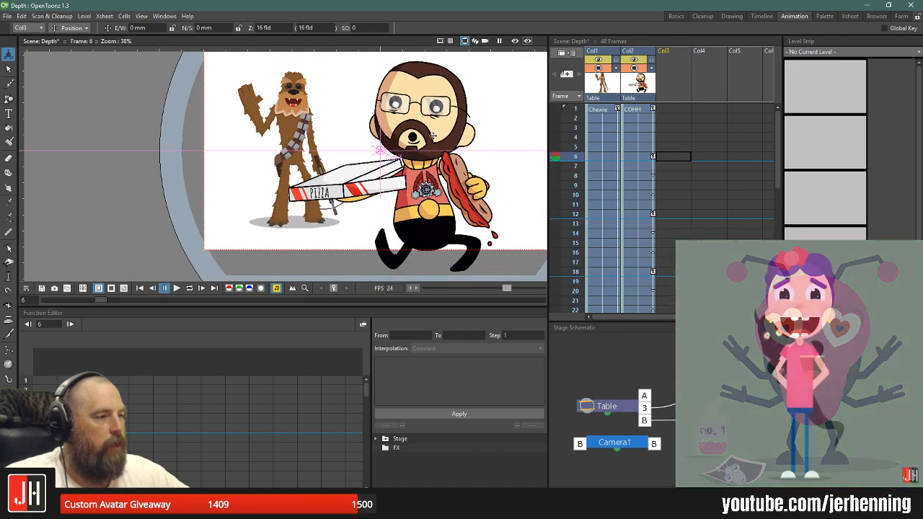
pyautogui.scroll(-1, 436, 134)
pyautogui.press('l')
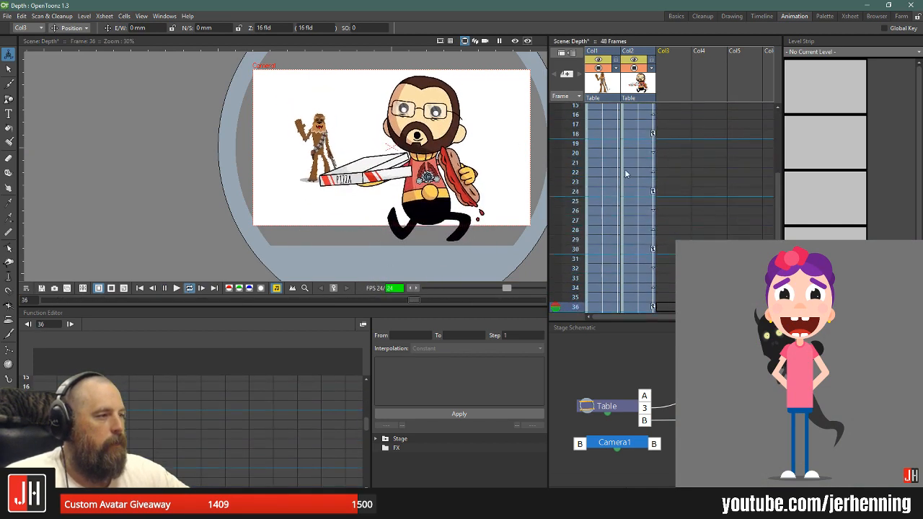
pyautogui.press('l')
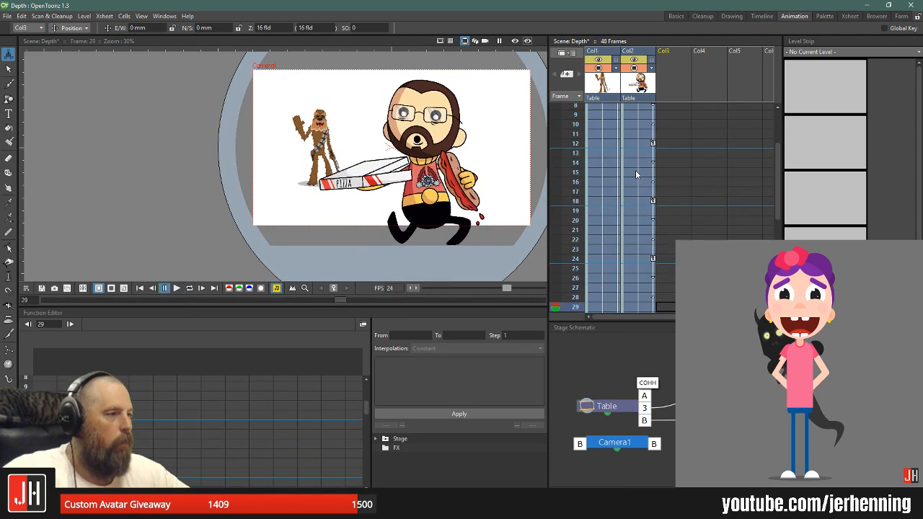
# - Restore COHH's frame 1 position using the keyframe from frame 12, and play the animation to check the bobbing
pyautogui.scroll(2, 640, 124)
pyautogui.click(640, 114)
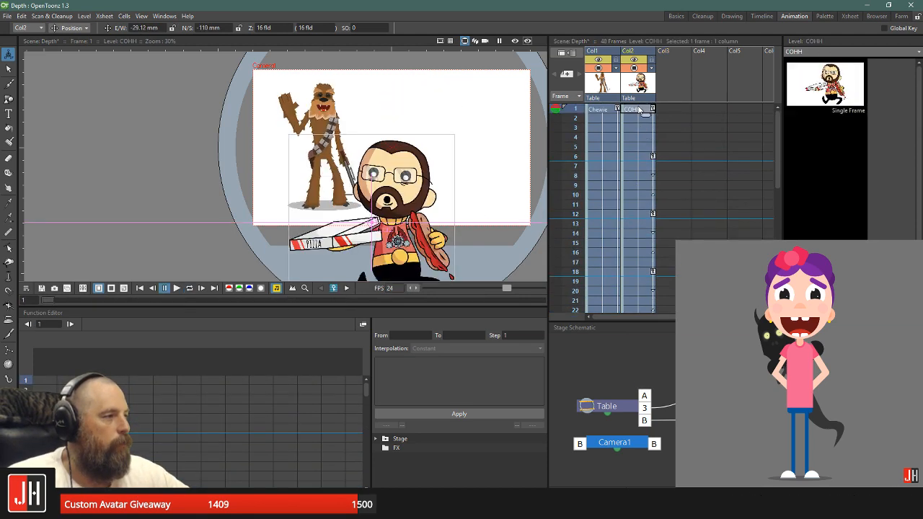
pyautogui.click(652, 215)
pyautogui.click(653, 110)
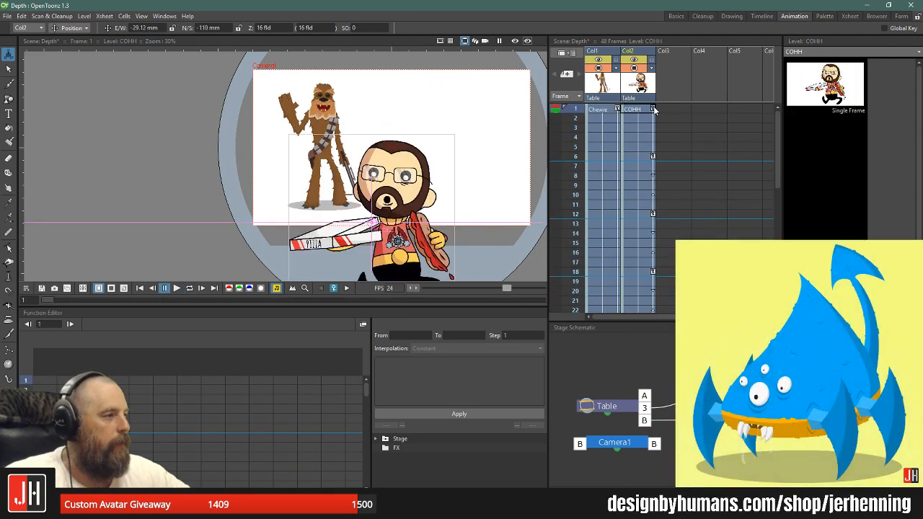
pyautogui.press('l')
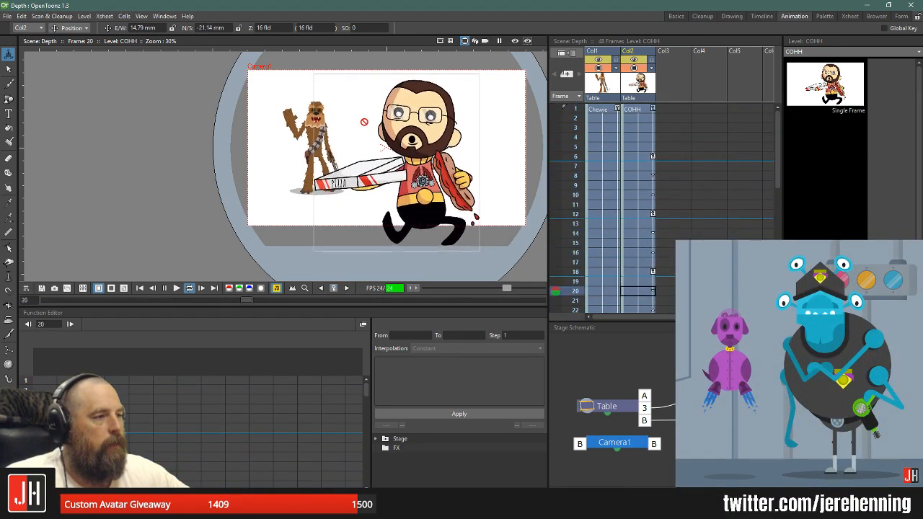
# - Create a deformation mesh for the Chewie column at frame 1 with 5.08 mm mesh edges and a 5-pixel margin
pyautogui.click(608, 103)
pyautogui.click(612, 110)
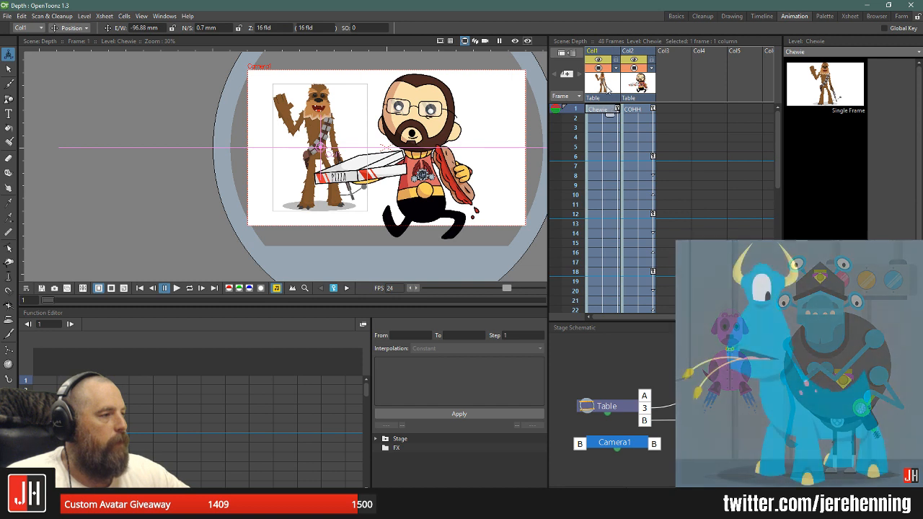
pyautogui.click(607, 90)
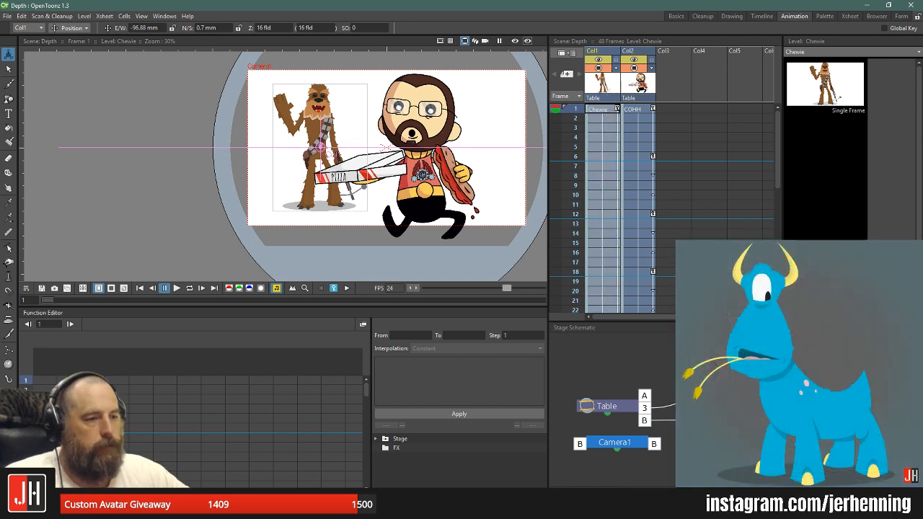
pyautogui.click(8, 379)
pyautogui.click(50, 29)
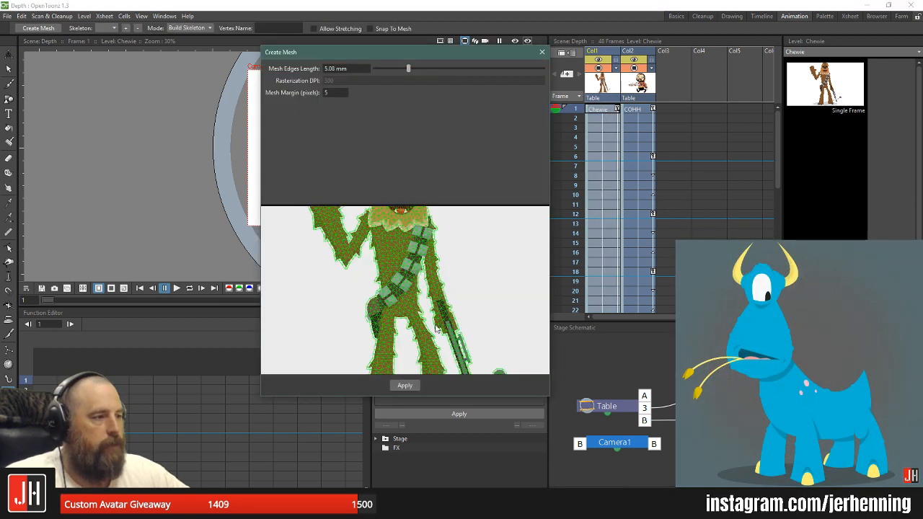
pyautogui.click(405, 386)
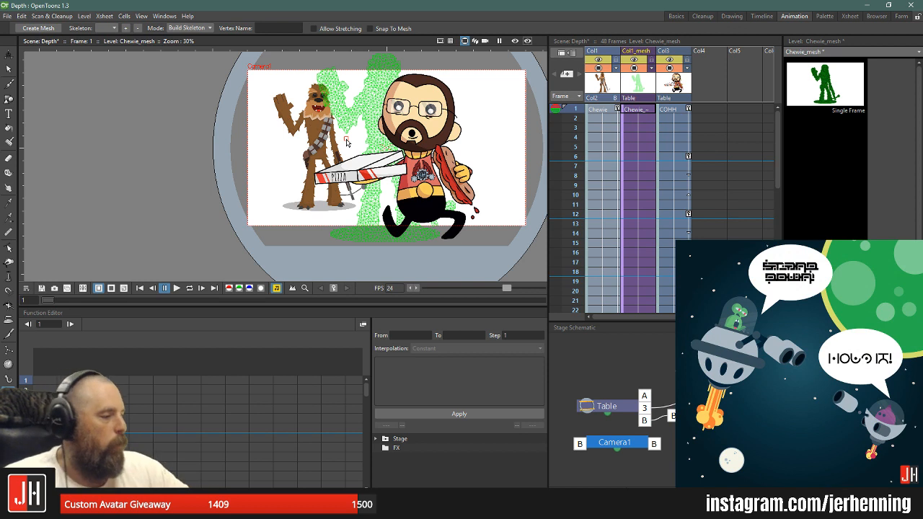
# - Rearrange the column nodes in the stage schematic, select Chewie's node, and compare Chewie's position with its mesh
pyautogui.click(775, 407)
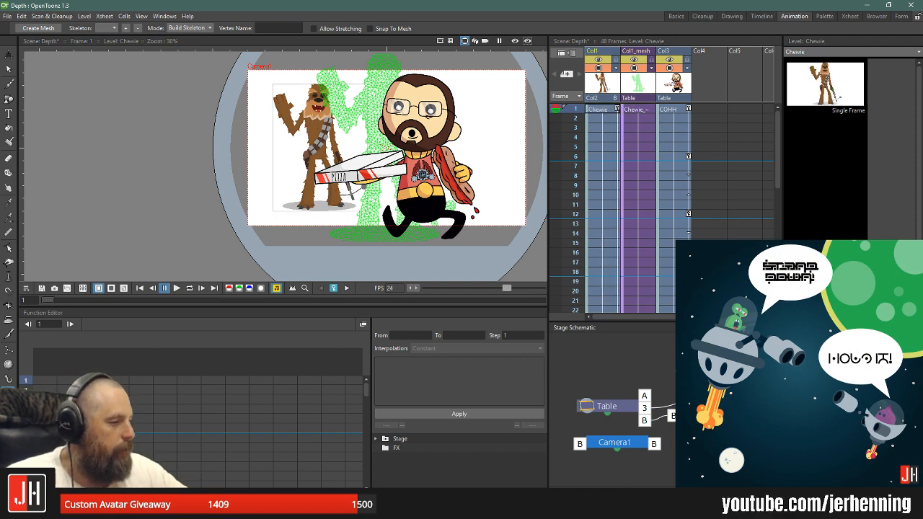
pyautogui.moveTo(729, 404); pyautogui.dragTo(699, 350)
pyautogui.click(778, 409)
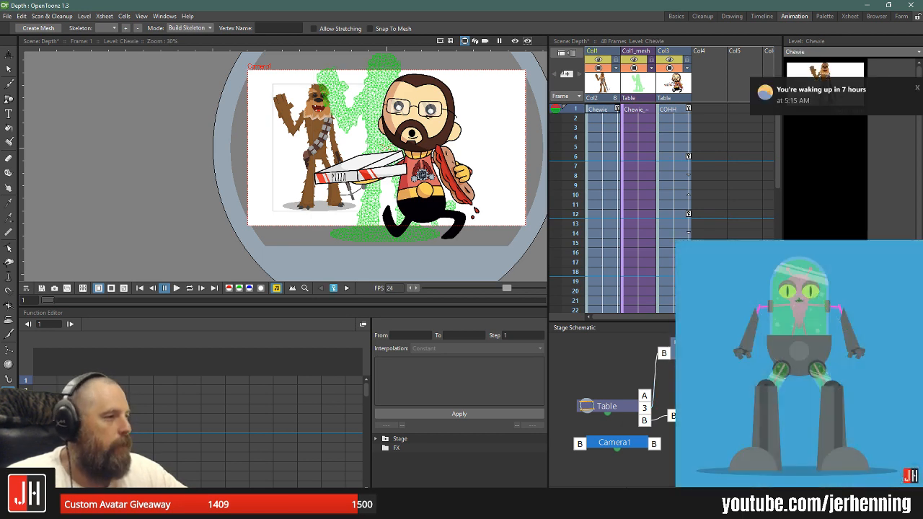
pyautogui.scroll(3, 362, 97)
pyautogui.scroll(-3, 362, 97)
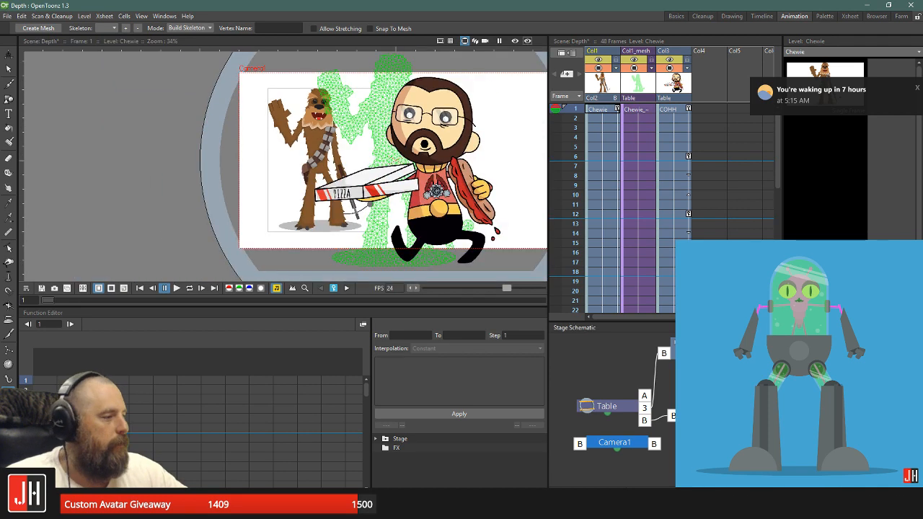
pyautogui.scroll(-1, 355, 152)
pyautogui.scroll(3, 354, 152)
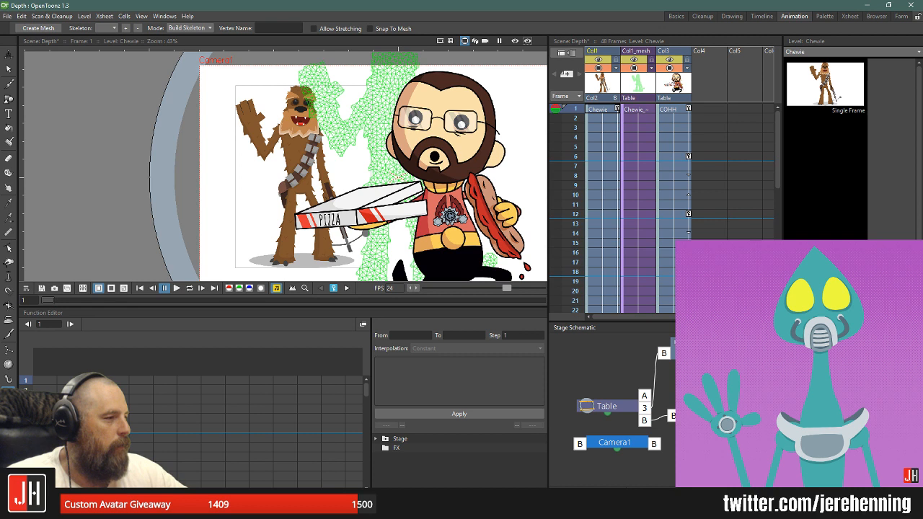
# - Undo and redo the last change to Chewie's link, and compare the drawing with its mesh
pyautogui.hotkey('ctrl', 'z')
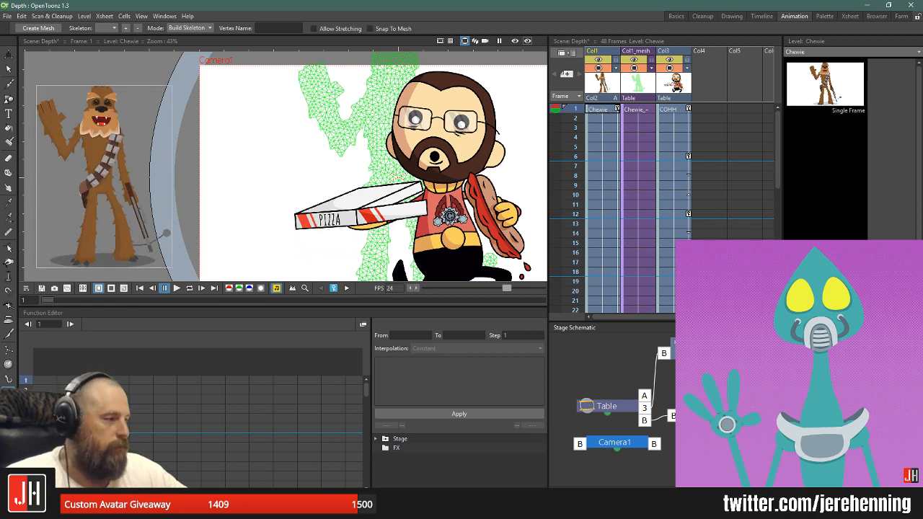
pyautogui.click(637, 109)
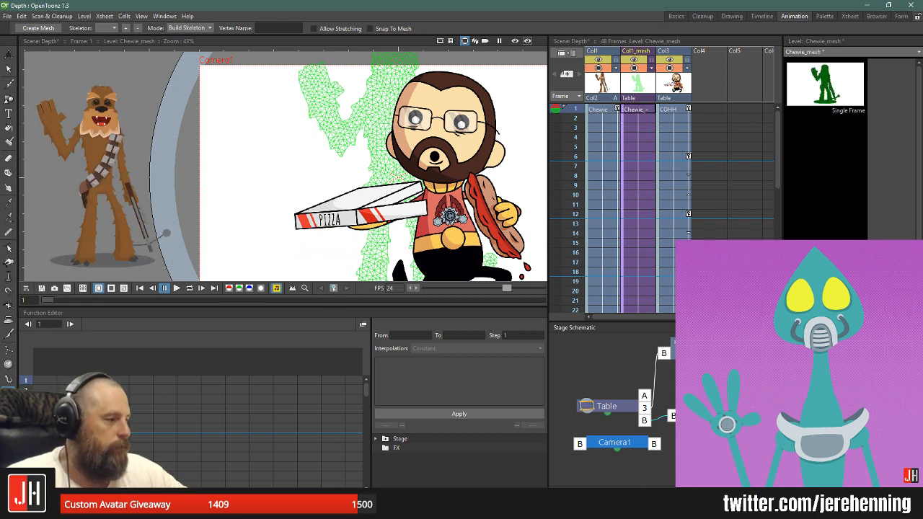
pyautogui.hotkey('ctrl', 'y')
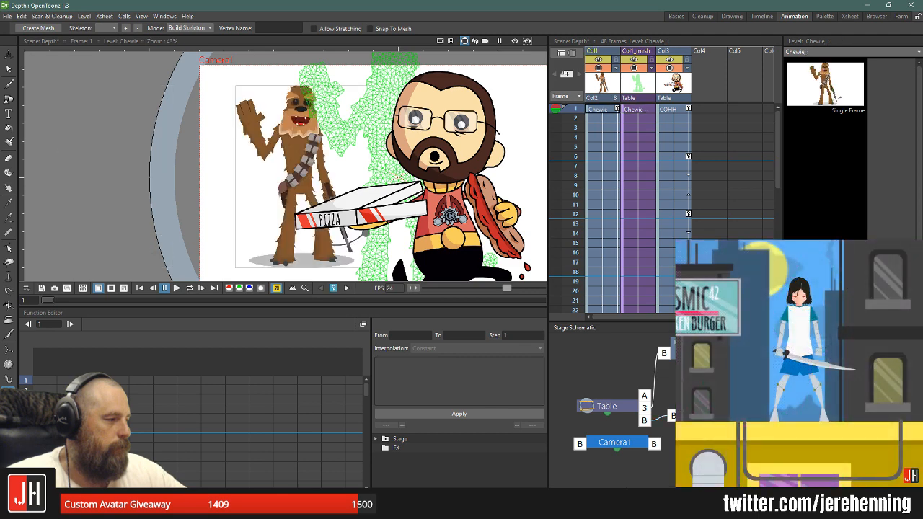
pyautogui.scroll(-2, 350, 149)
pyautogui.scroll(2, 348, 143)
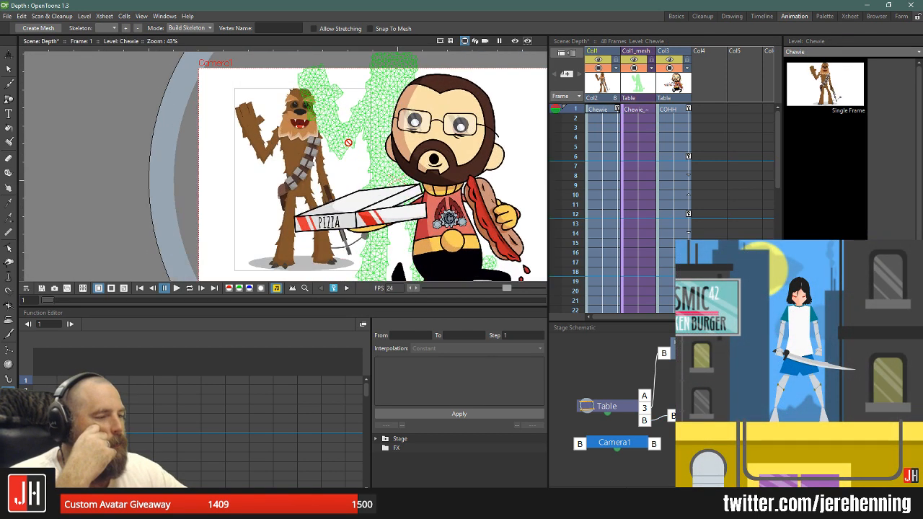
pyautogui.scroll(-2, 347, 145)
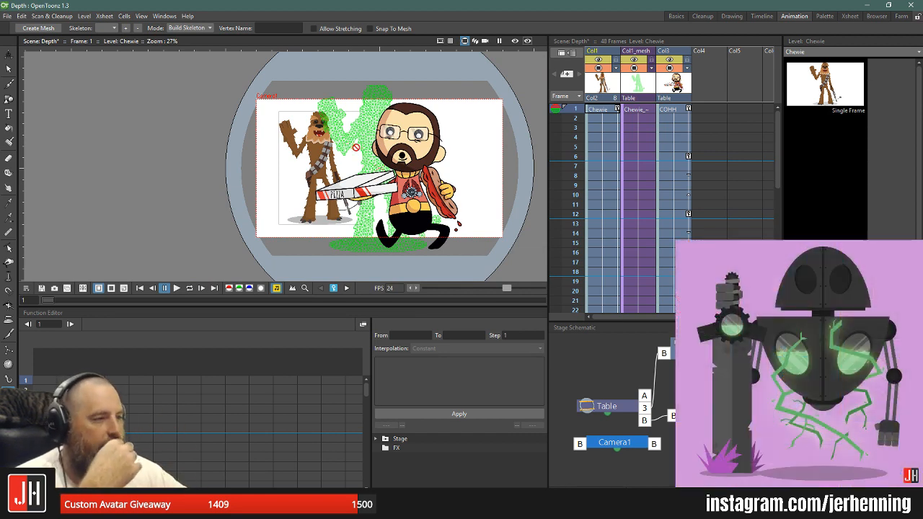
# - Try to reposition the Chewie mesh at frame 1 with the Animate tool, and undo the move
pyautogui.scroll(4, 348, 147)
pyautogui.scroll(-3, 362, 156)
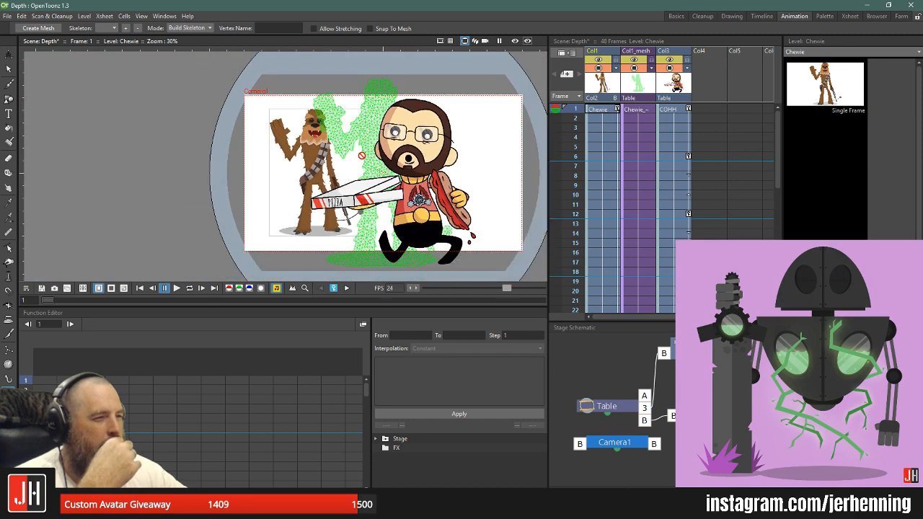
pyautogui.scroll(1, 362, 154)
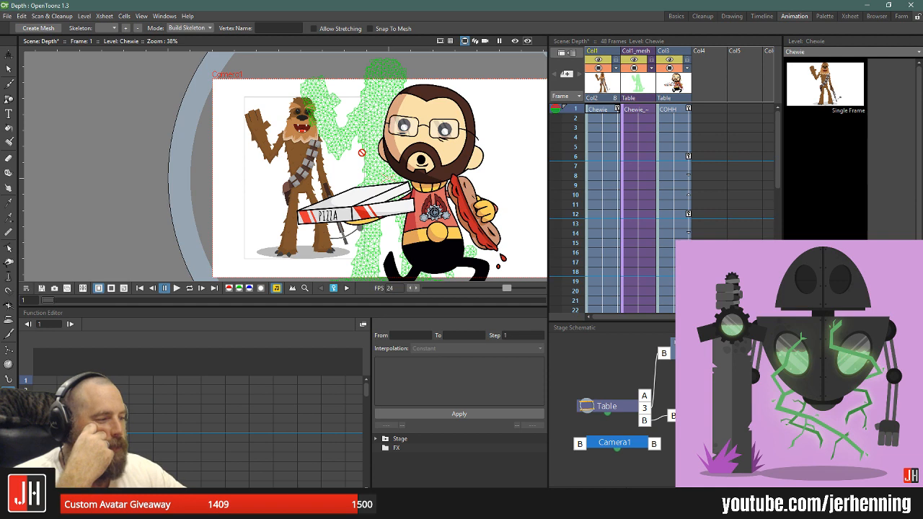
pyautogui.click(637, 109)
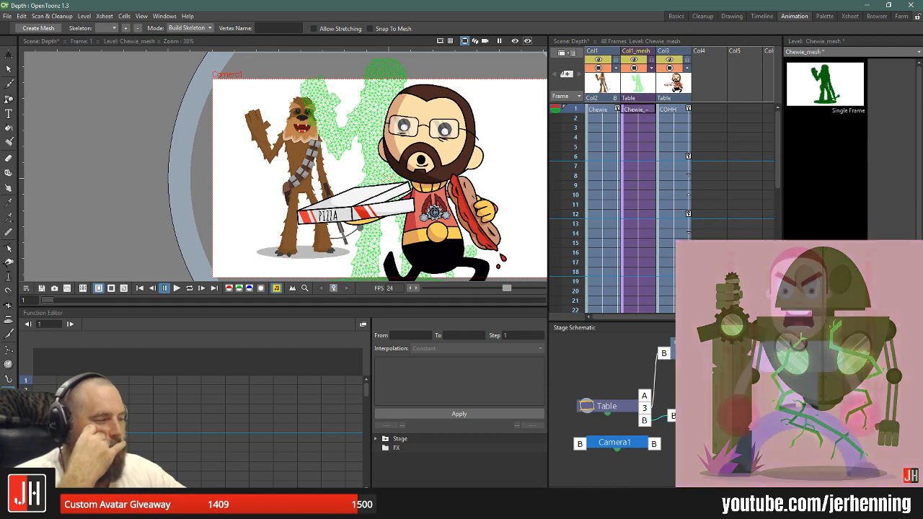
pyautogui.scroll(-1, 456, 160)
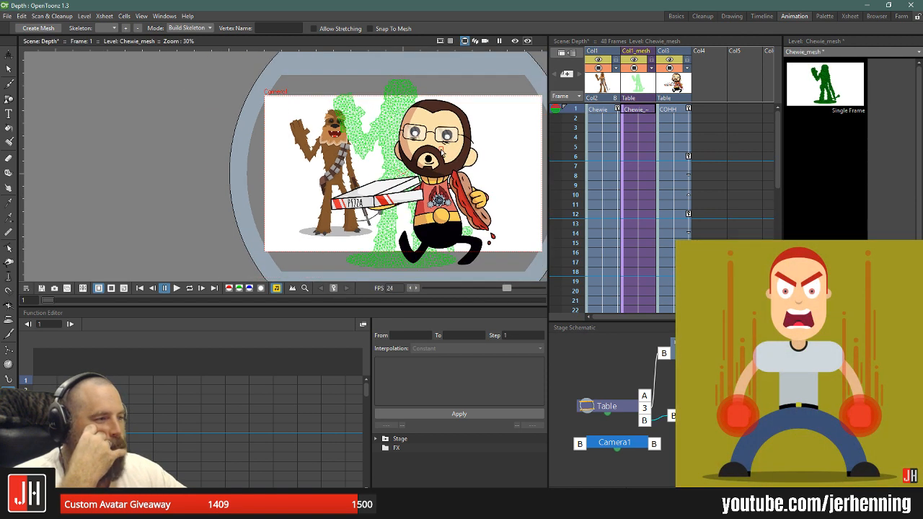
pyautogui.click(9, 54)
pyautogui.moveTo(450, 106)
pyautogui.mouseDown()
pyautogui.moveTo(449, 122)
pyautogui.moveTo(449, 110)
pyautogui.moveTo(469, 111)
pyautogui.mouseUp()
pyautogui.hotkey('ctrl', 'z')
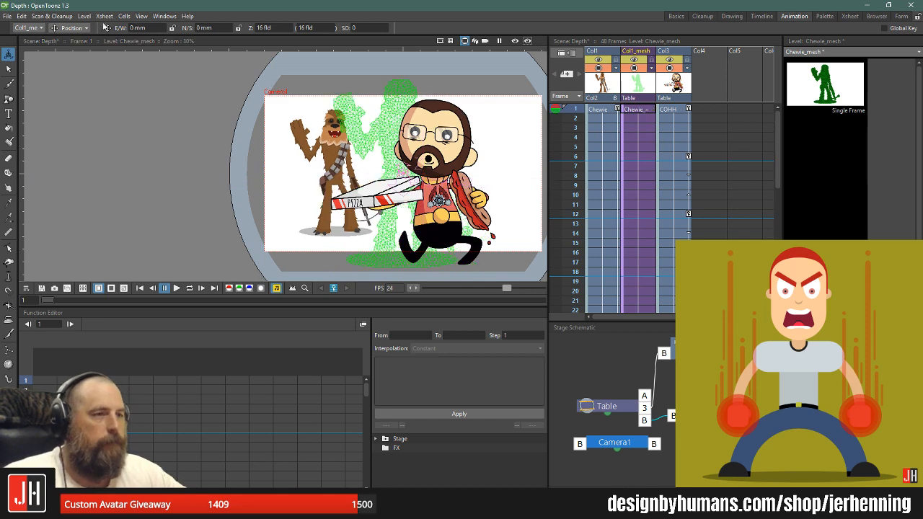
pyautogui.click(84, 101)
pyautogui.moveTo(391, 189); pyautogui.dragTo(373, 205)
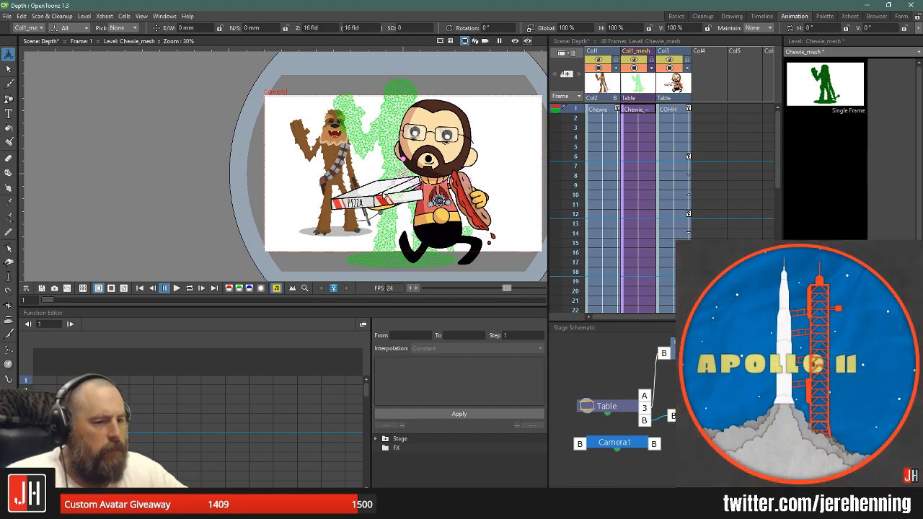
# - Delete Chewie's mesh column, play the animation through the camera view, and return to frame 1
pyautogui.click(636, 88)
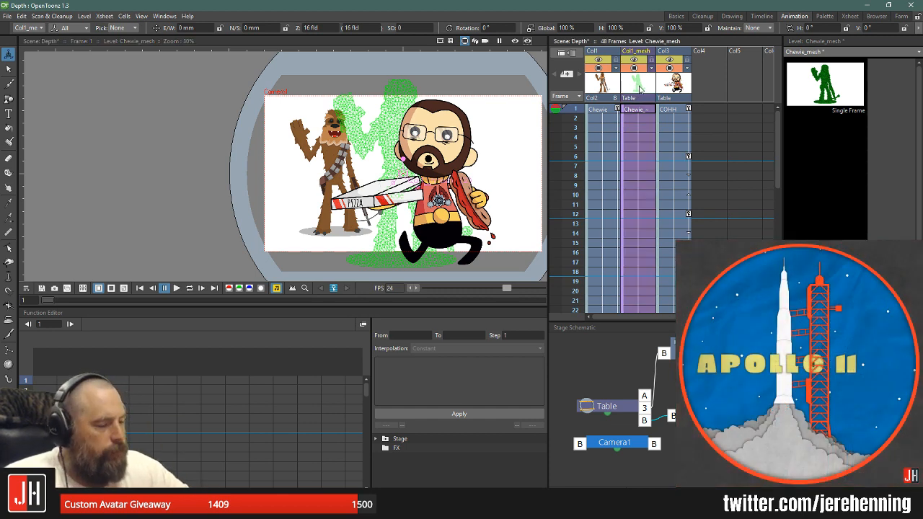
pyautogui.press('Delete')
pyautogui.moveTo(452, 141); pyautogui.dragTo(382, 130)
pyautogui.scroll(1, 382, 130)
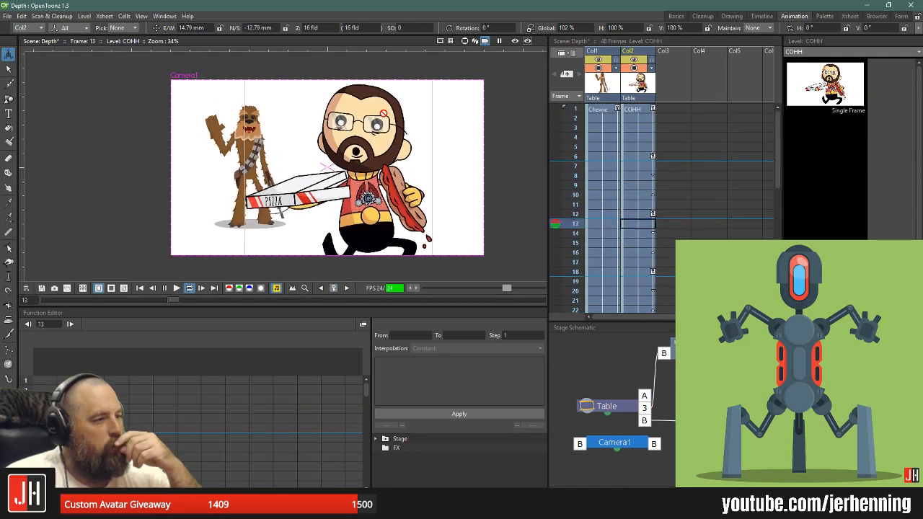
pyautogui.press('l')
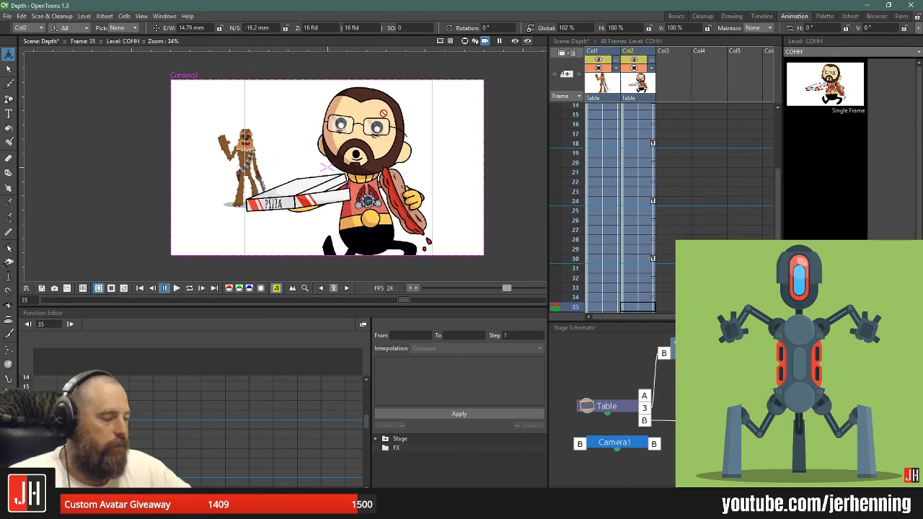
pyautogui.hotkey('alt', ',')
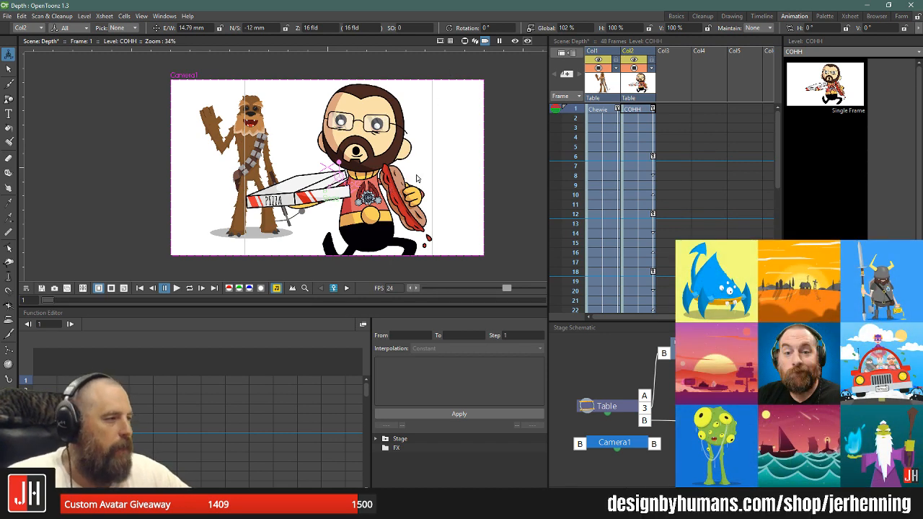
# - Draw a closed boulder-shaped outline over COHH in the empty third column, and move it to E/W 69.81 mm, N/S 23.69 mm
pyautogui.click(675, 86)
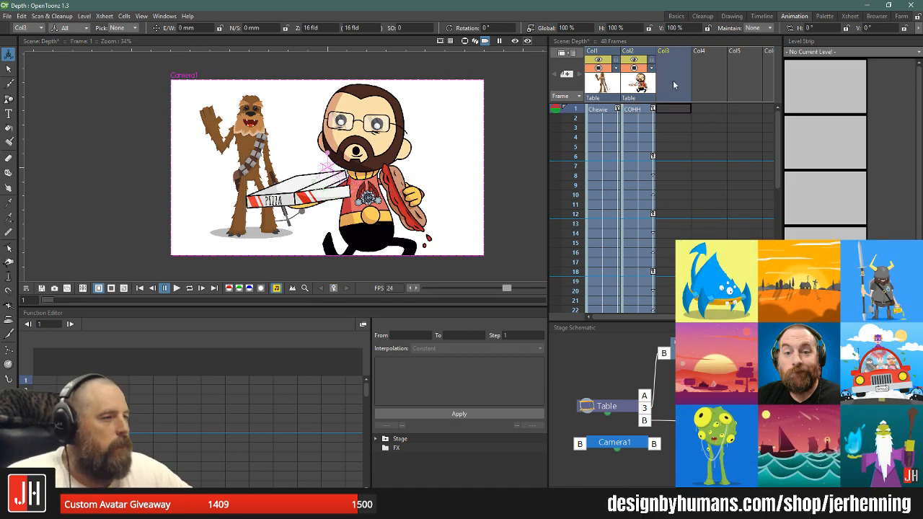
pyautogui.click(10, 86)
pyautogui.moveTo(427, 231); pyautogui.dragTo(406, 216)
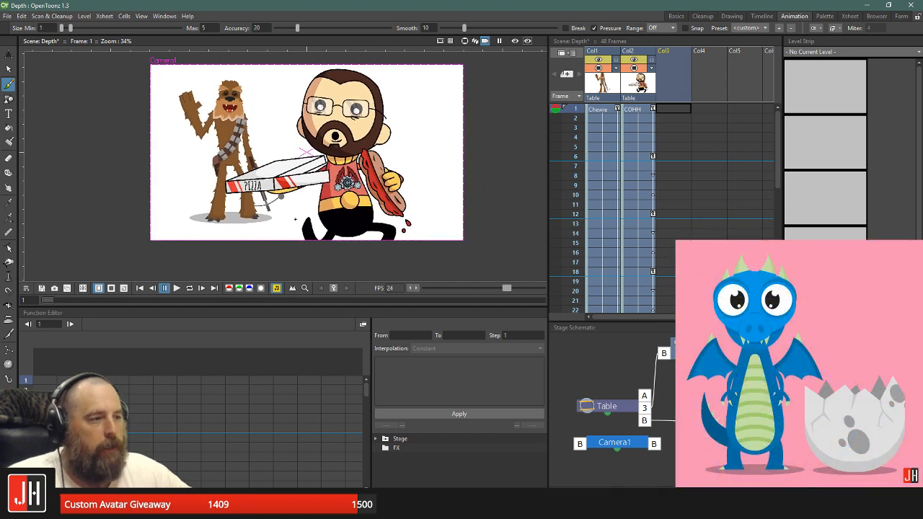
pyautogui.moveTo(300, 220); pyautogui.dragTo(326, 225)
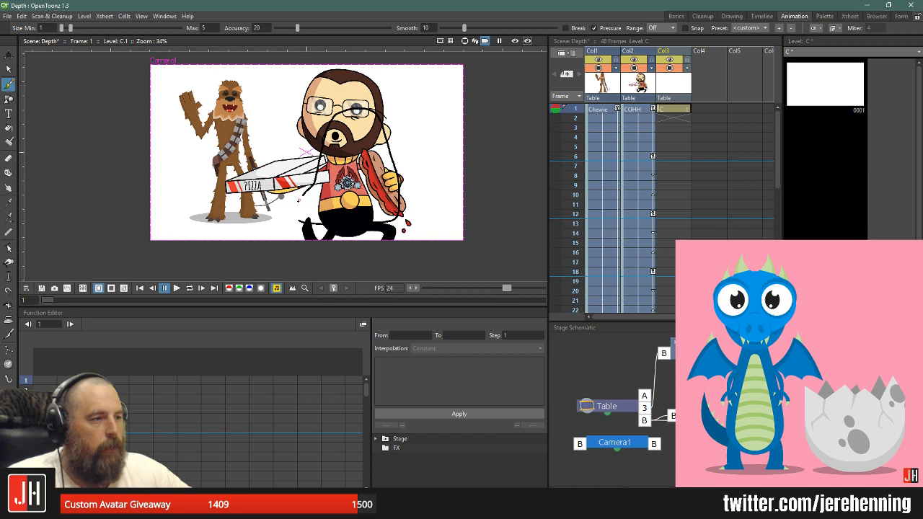
pyautogui.moveTo(298, 217); pyautogui.dragTo(303, 222)
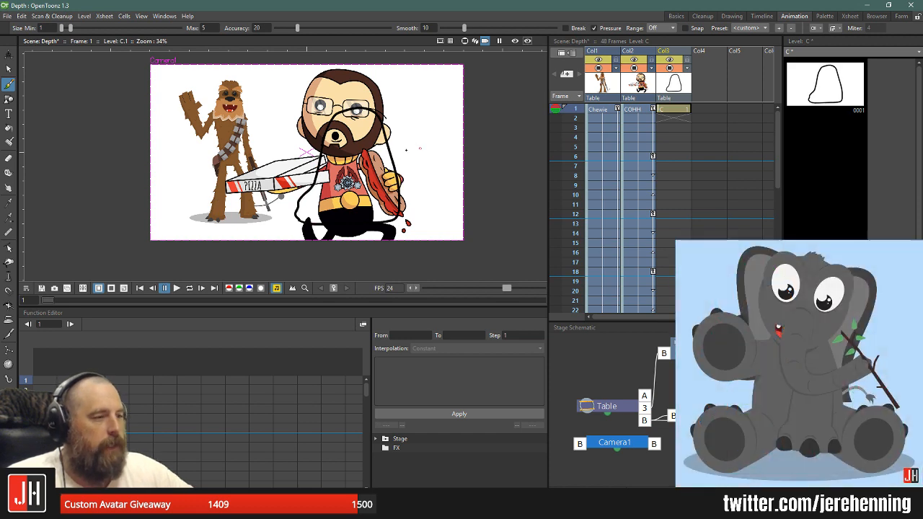
pyautogui.click(9, 54)
pyautogui.moveTo(396, 172)
pyautogui.mouseDown()
pyautogui.moveTo(465, 167)
pyautogui.moveTo(453, 154)
pyautogui.moveTo(420, 152)
pyautogui.mouseUp()
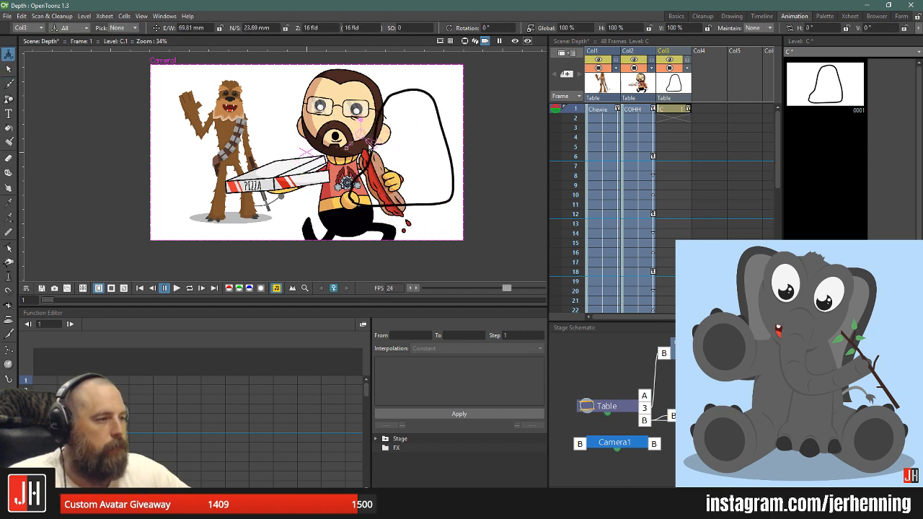
# - Add a palette style in dark grey (RGB 66, 66, 66) and fill the boulder outline with it
pyautogui.click(695, 18)
pyautogui.click(679, 18)
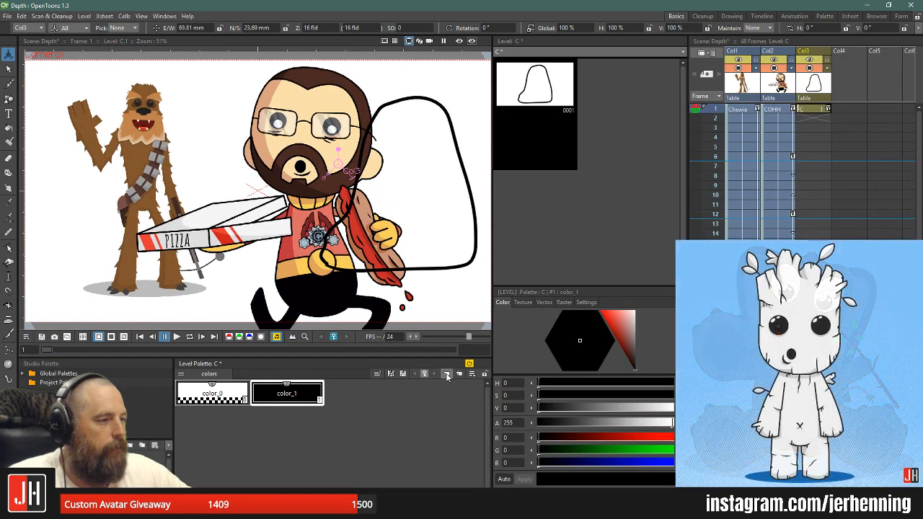
pyautogui.click(446, 374)
pyautogui.moveTo(617, 335); pyautogui.dragTo(645, 365)
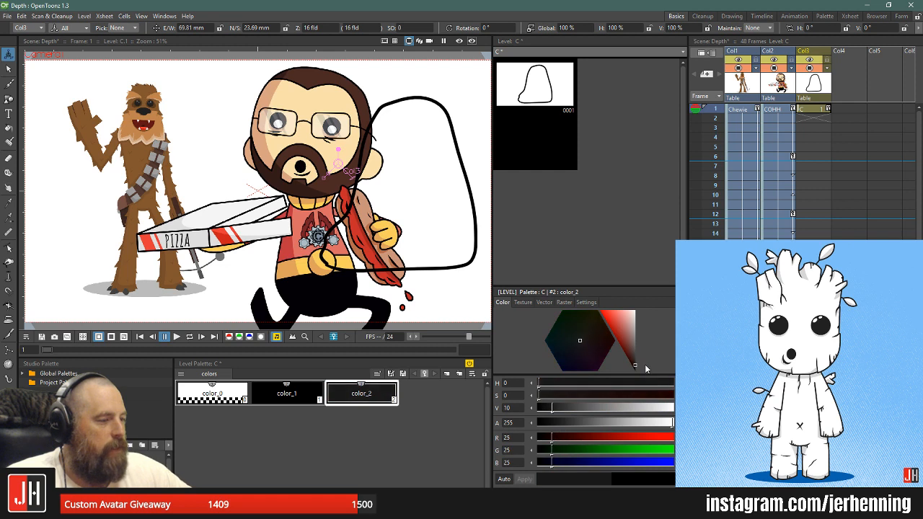
pyautogui.press('f')
pyautogui.click(440, 175)
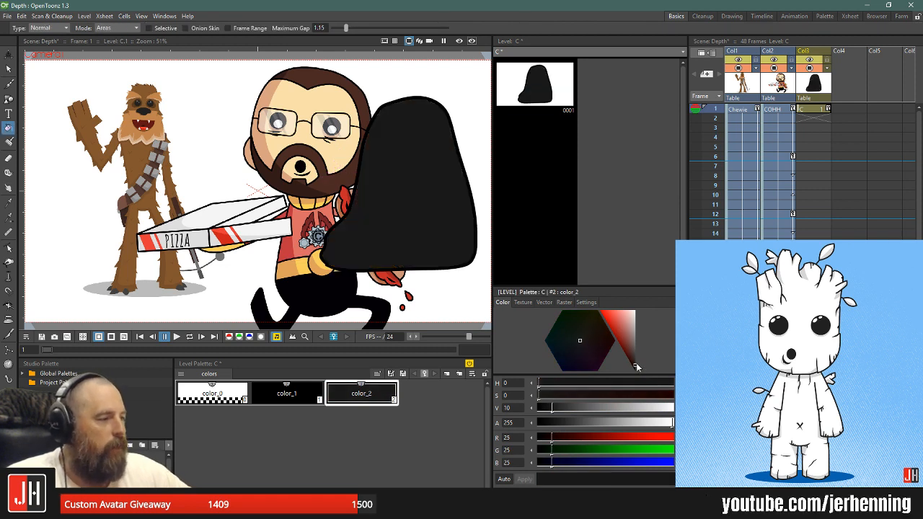
pyautogui.moveTo(634, 367); pyautogui.dragTo(636, 358)
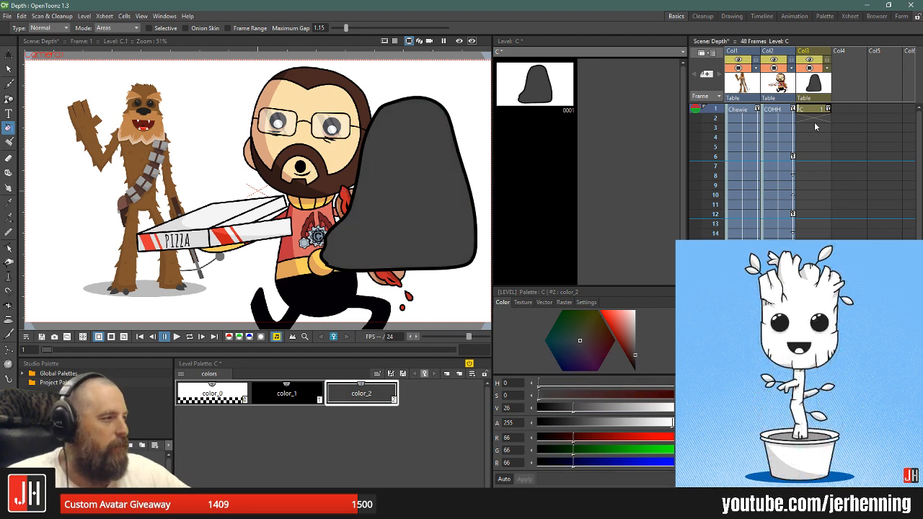
# - Place the boulder column between Chewie and COHH, and extend its drawing across all 48 frames
pyautogui.moveTo(819, 85); pyautogui.dragTo(779, 57)
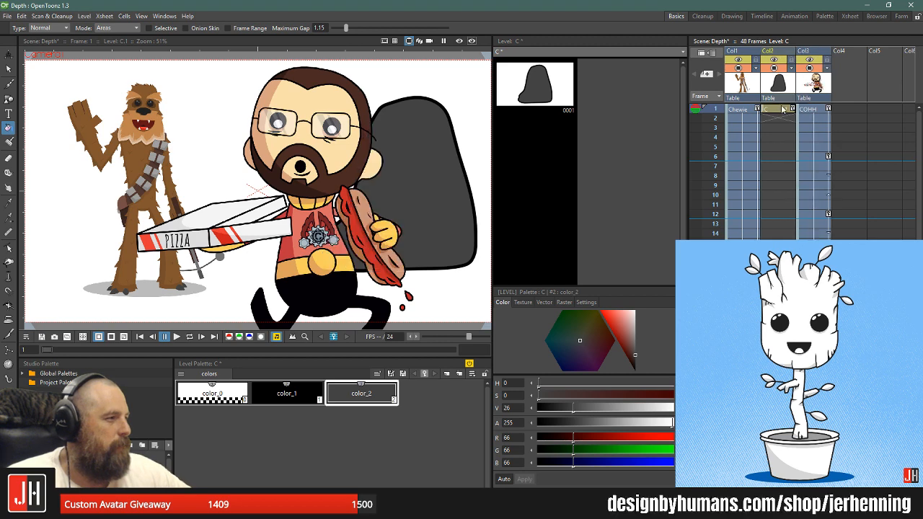
pyautogui.moveTo(790, 115); pyautogui.dragTo(788, 247)
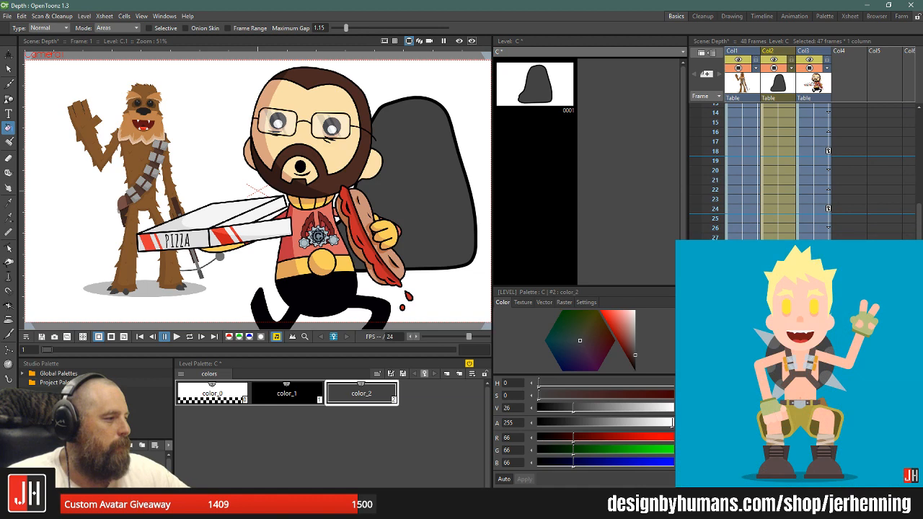
pyautogui.scroll(-1, 335, 175)
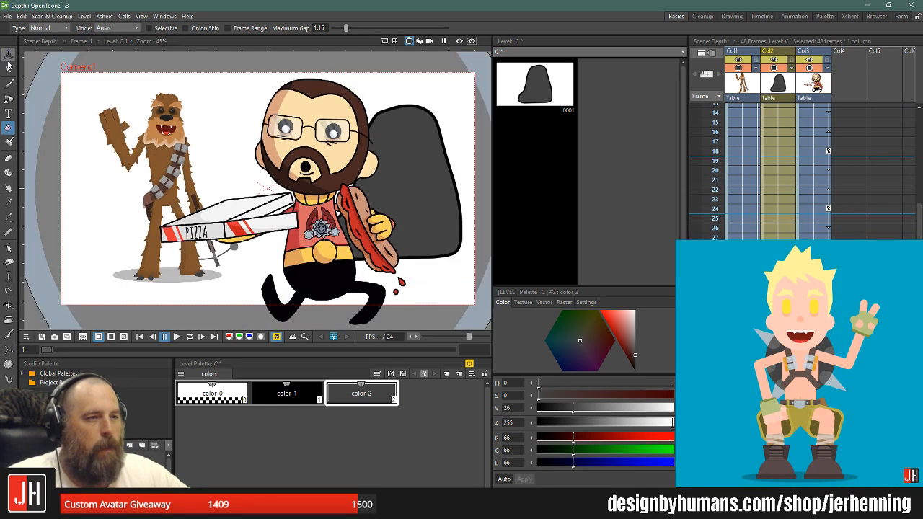
# - Move the boulder behind COHH at frame 1, to E/W 9.41 mm, N/S 4.34 mm
pyautogui.click(9, 56)
pyautogui.moveTo(414, 173); pyautogui.dragTo(366, 177)
pyautogui.scroll(-4, 365, 177)
pyautogui.scroll(4, 367, 170)
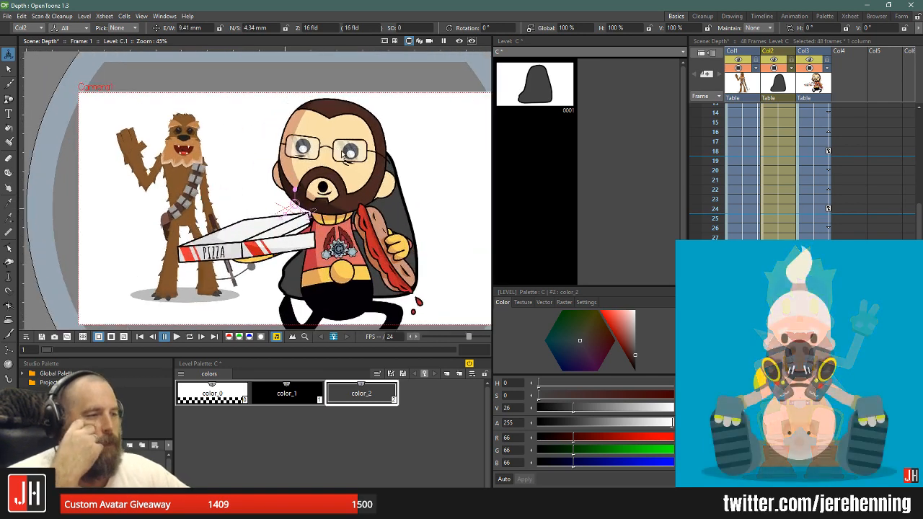
# - Play the animation in the 3D view to check column depth, stop at frame 23, and return to the camera stand view
pyautogui.click(420, 42)
pyautogui.scroll(12, 235, 186)
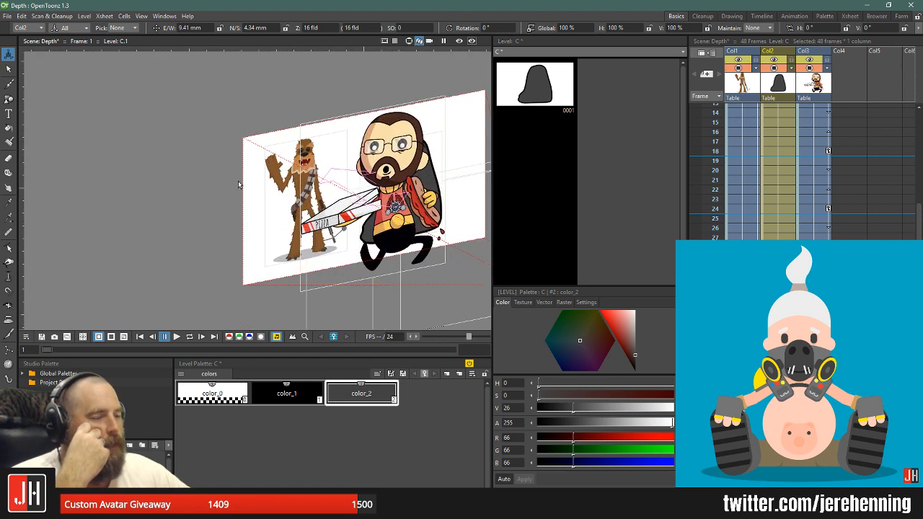
pyautogui.press('p')
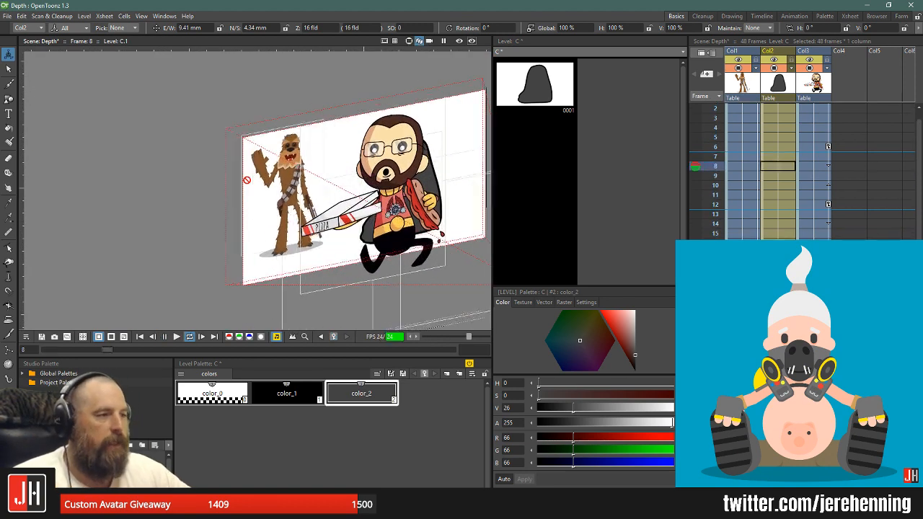
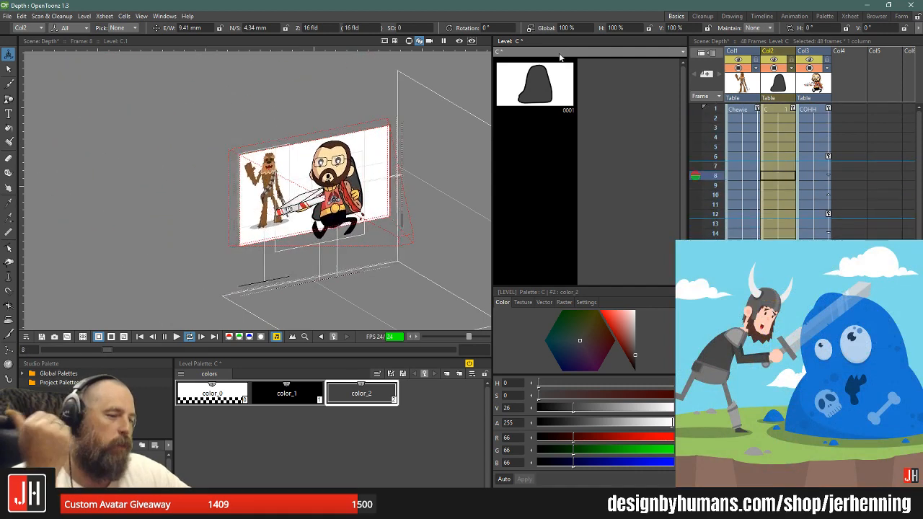
pyautogui.press('l')
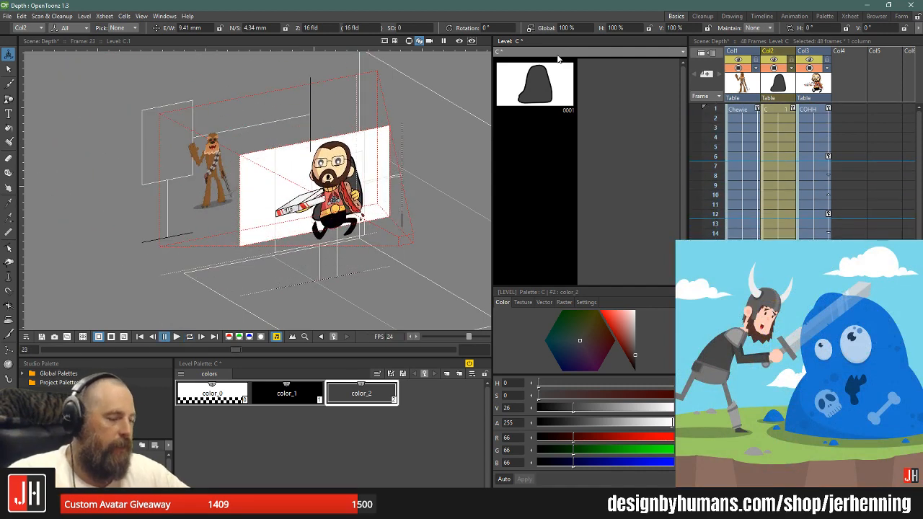
pyautogui.click(408, 42)
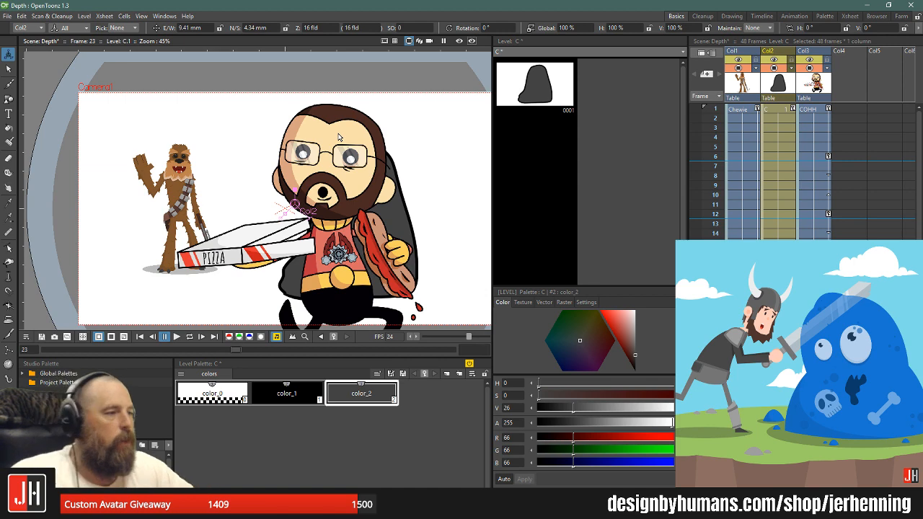
# - At frame 23, move the boulder outside the camera frame beyond COHH, to E/W 224.25 mm, N/S 25.85 mm
pyautogui.scroll(-3, 314, 146)
pyautogui.scroll(4, 330, 189)
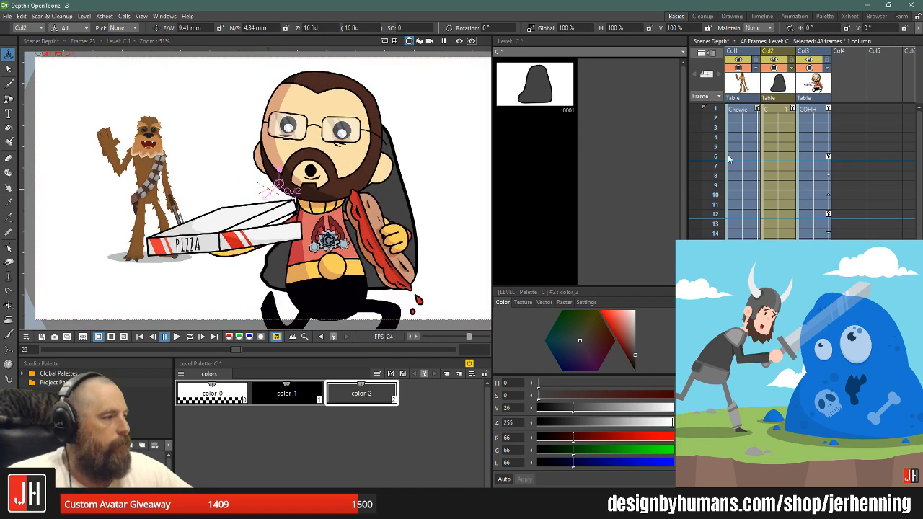
pyautogui.moveTo(434, 171)
pyautogui.mouseDown()
pyautogui.moveTo(467, 163)
pyautogui.moveTo(464, 171)
pyautogui.moveTo(420, 168)
pyautogui.mouseUp()
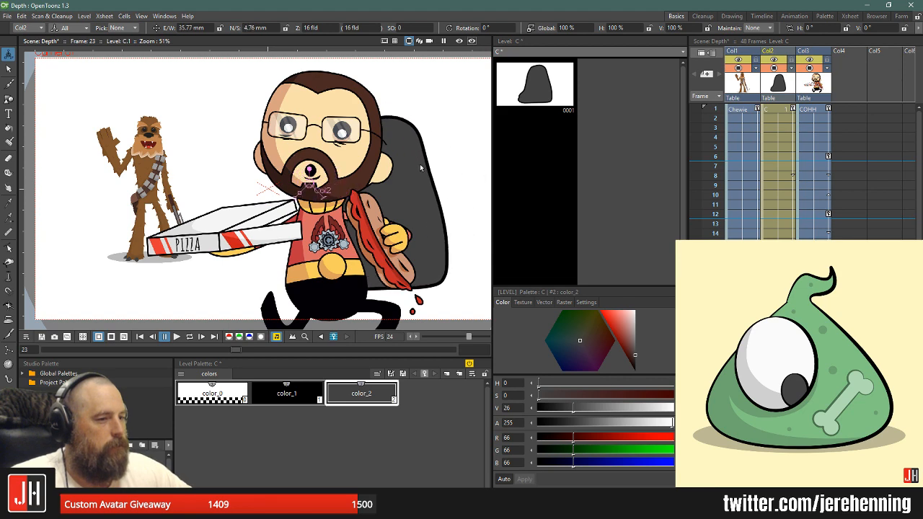
pyautogui.scroll(-2, 419, 167)
pyautogui.moveTo(386, 207); pyautogui.dragTo(496, 193)
pyautogui.moveTo(444, 191)
pyautogui.mouseDown()
pyautogui.moveTo(390, 196)
pyautogui.moveTo(450, 208)
pyautogui.mouseUp()
pyautogui.scroll(-2, 390, 196)
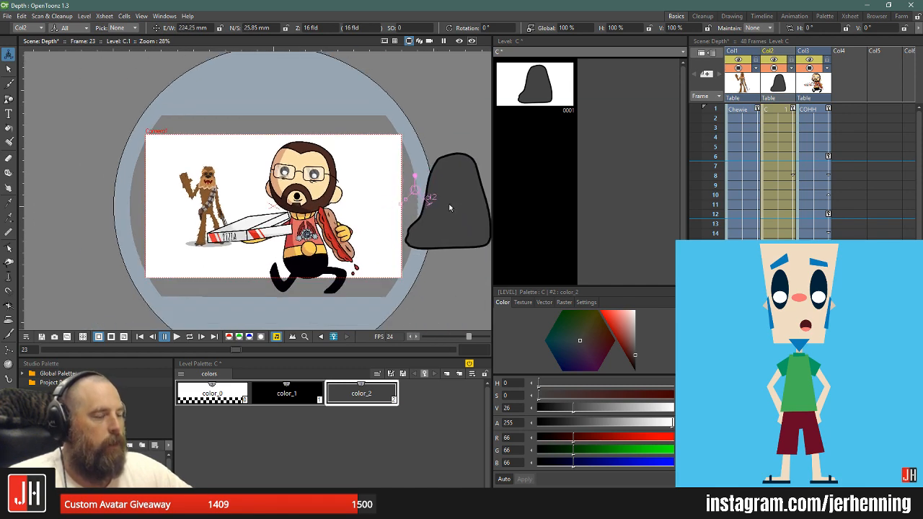
# - Return to frame 1 and make Camera1 the object being animated
pyautogui.click(786, 110)
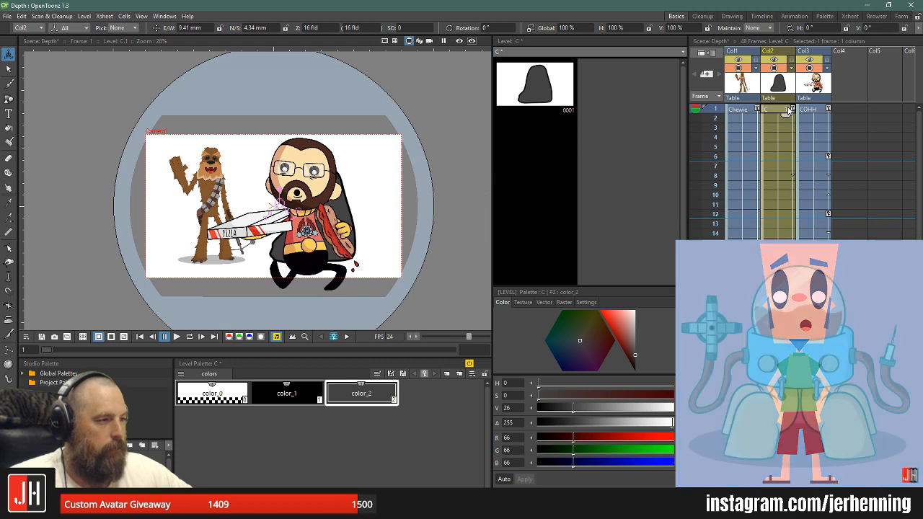
pyautogui.rightClick(373, 229)
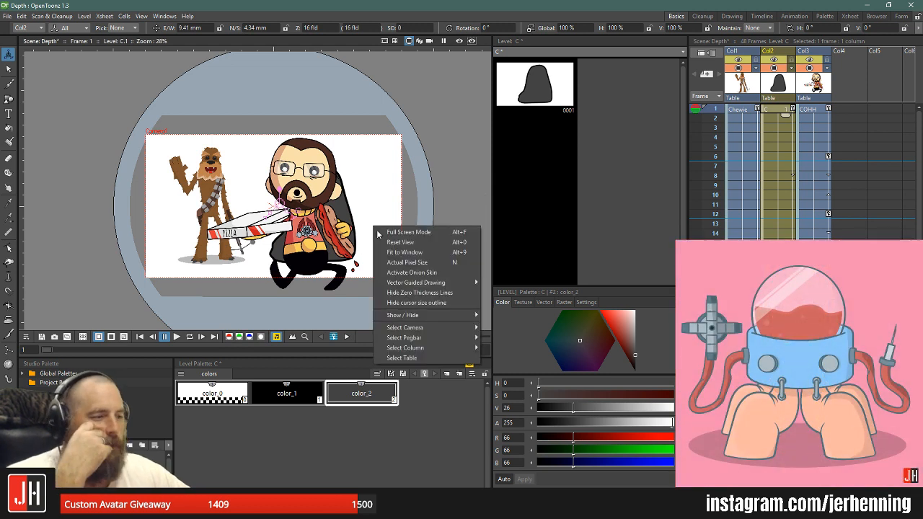
pyautogui.click(504, 329)
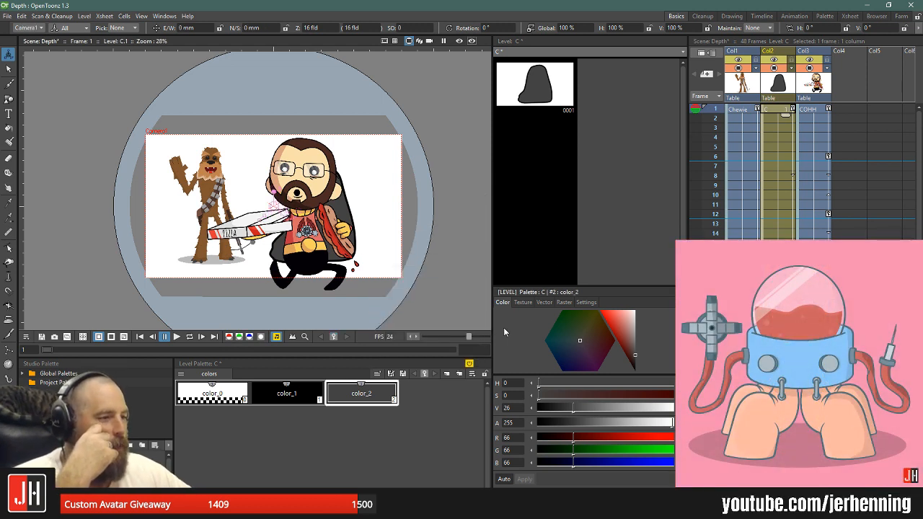
pyautogui.scroll(3, 250, 197)
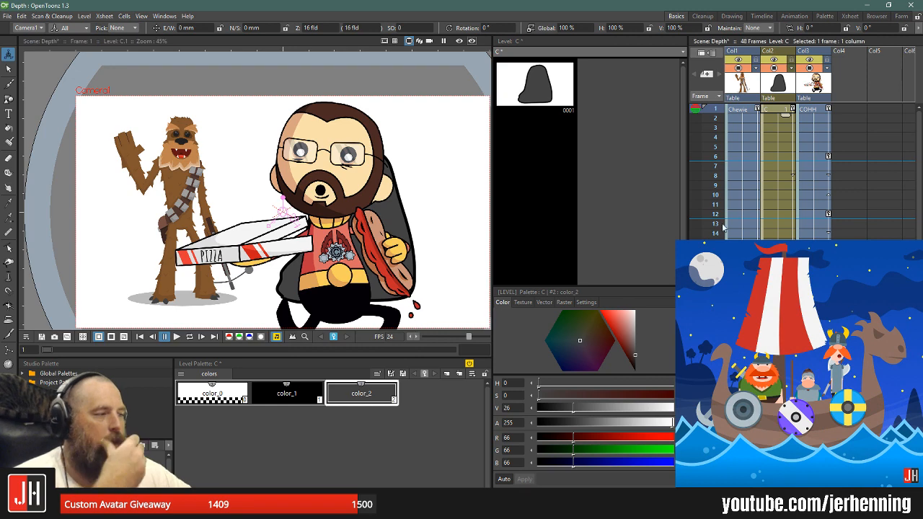
# - At frame 48, scale Camera1 up uniformly to a Global value of 159.6%
pyautogui.scroll(-6, 785, 217)
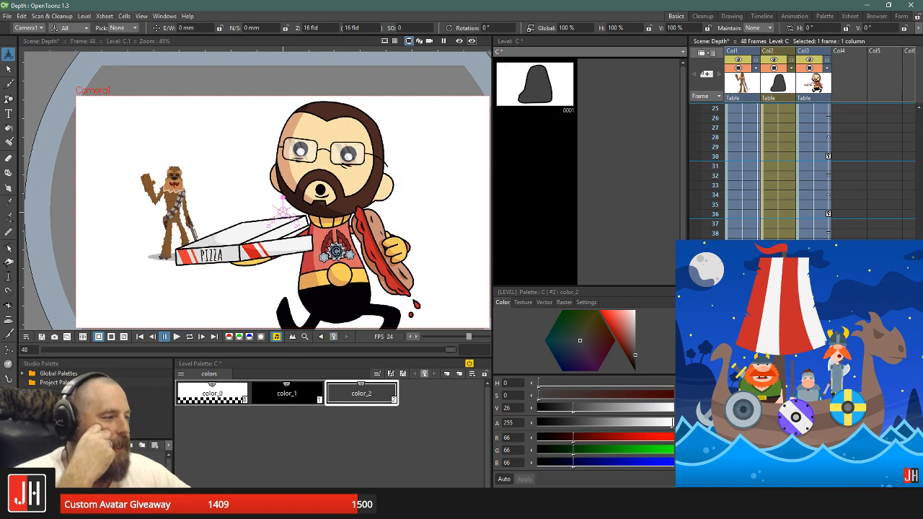
pyautogui.scroll(-3, 309, 238)
pyautogui.moveTo(306, 239); pyautogui.dragTo(273, 243)
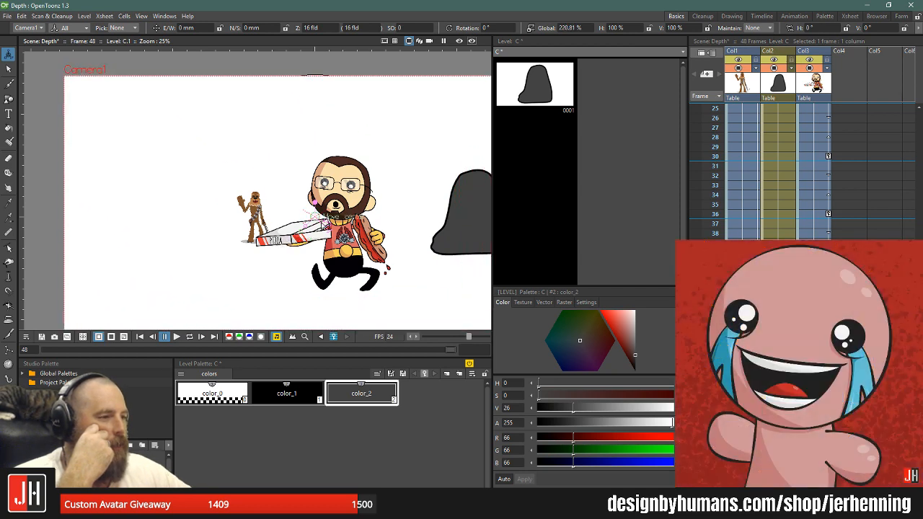
pyautogui.scroll(-1, 329, 223)
pyautogui.scroll(2, 307, 243)
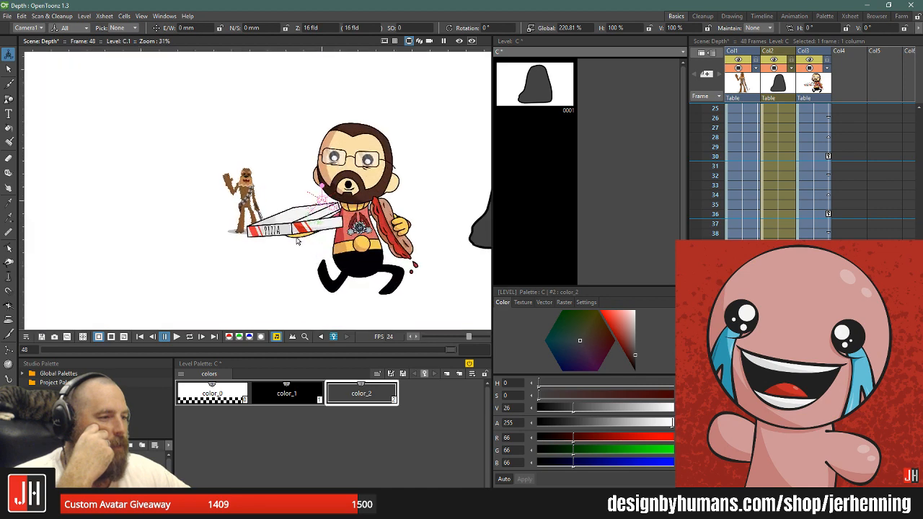
pyautogui.scroll(-2, 336, 217)
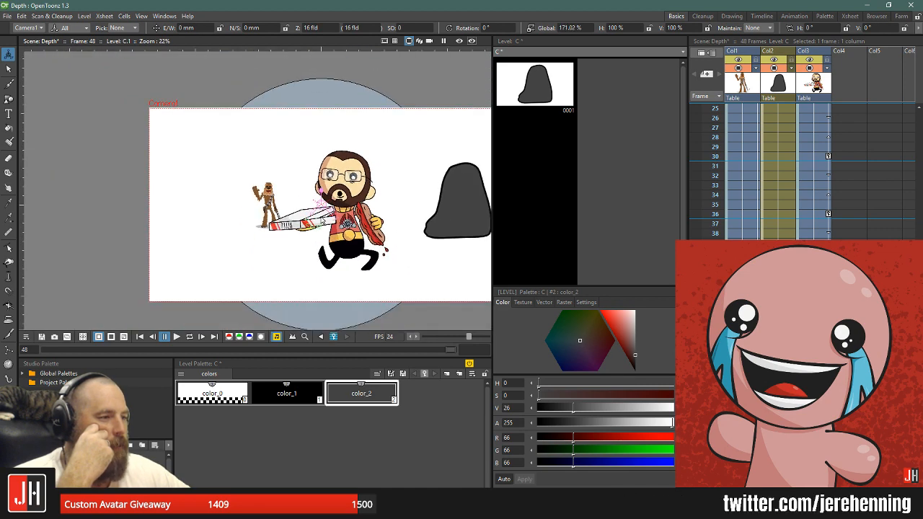
pyautogui.scroll(1, 337, 217)
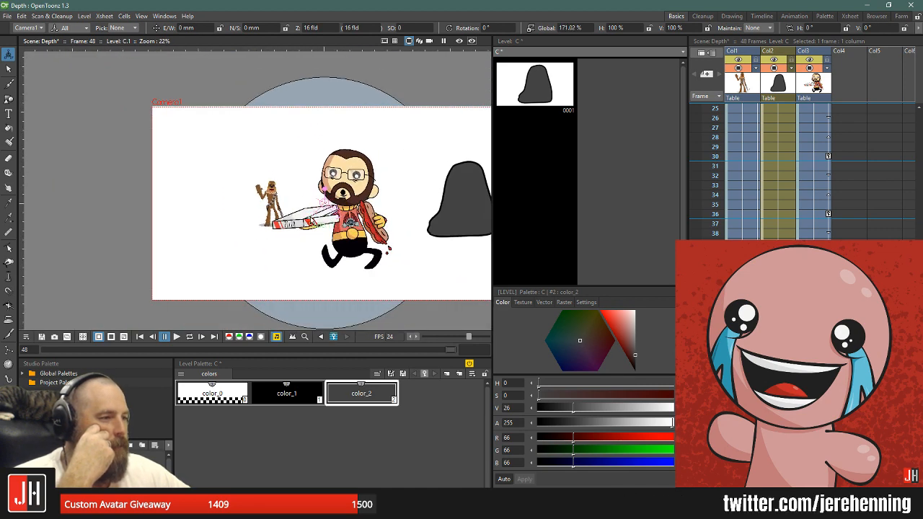
pyautogui.moveTo(312, 222); pyautogui.dragTo(313, 220)
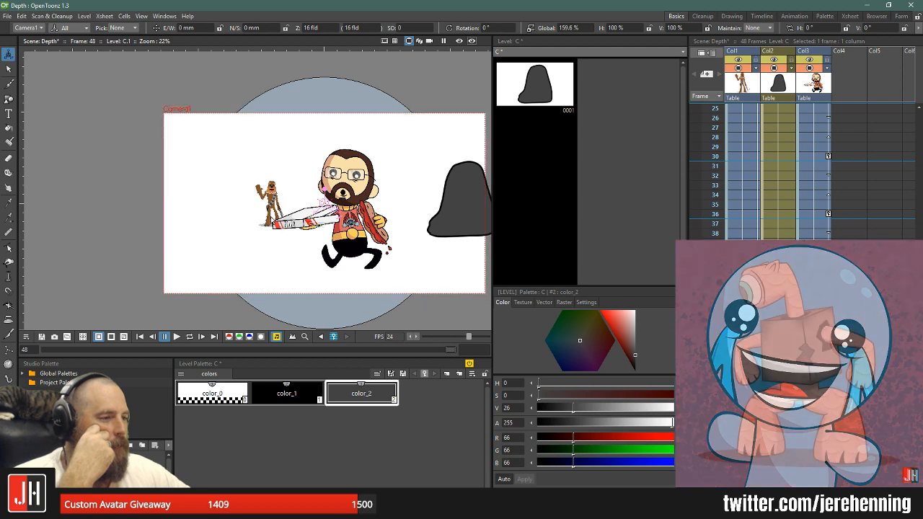
# - Loop the playback to check the camera scaling, stop it, and remove the boulder's keyframe at frame 23
pyautogui.press('l')
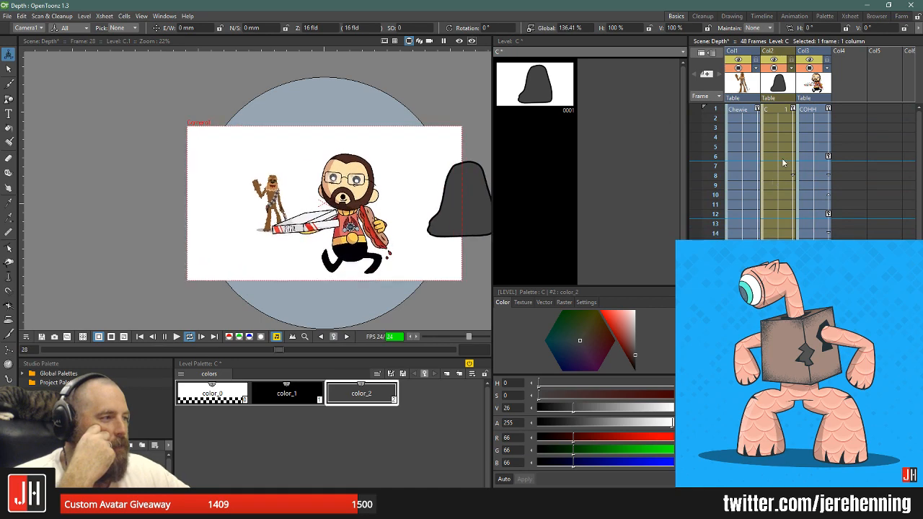
pyautogui.click(782, 111)
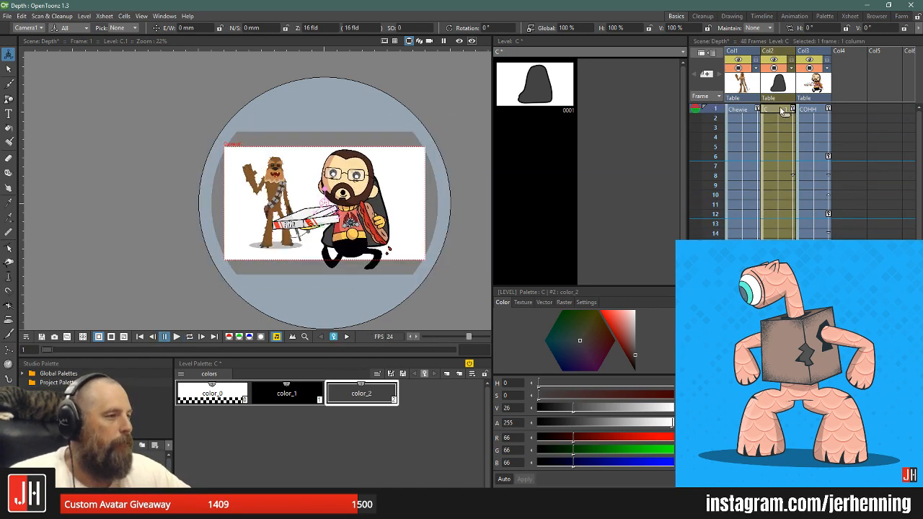
pyautogui.scroll(-2, 784, 111)
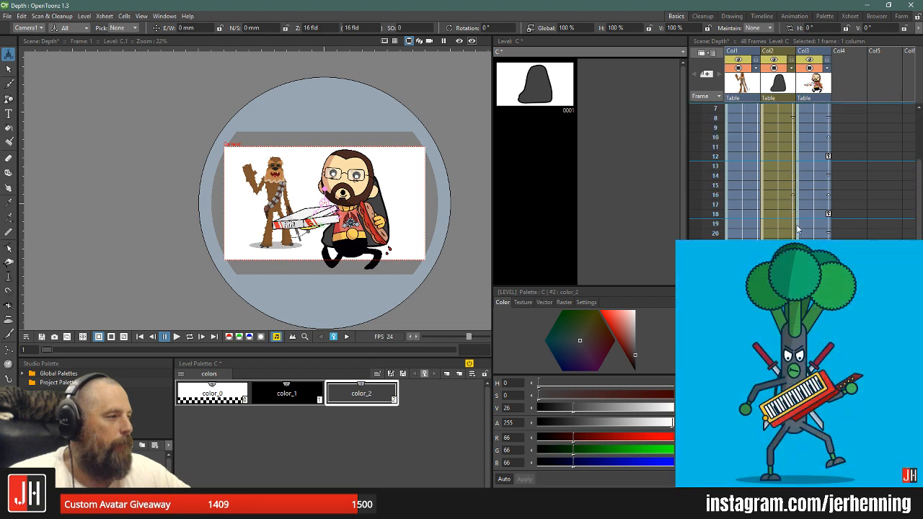
pyautogui.click(781, 262)
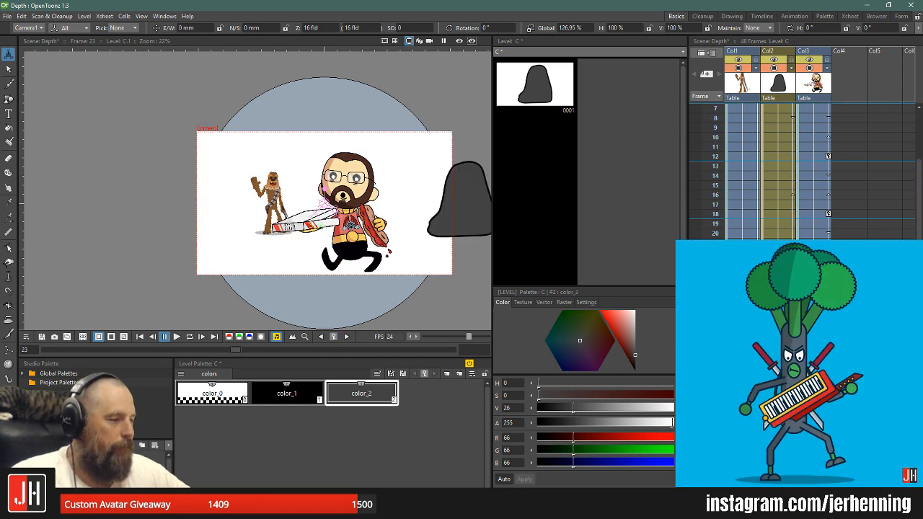
pyautogui.scroll(2, 777, 131)
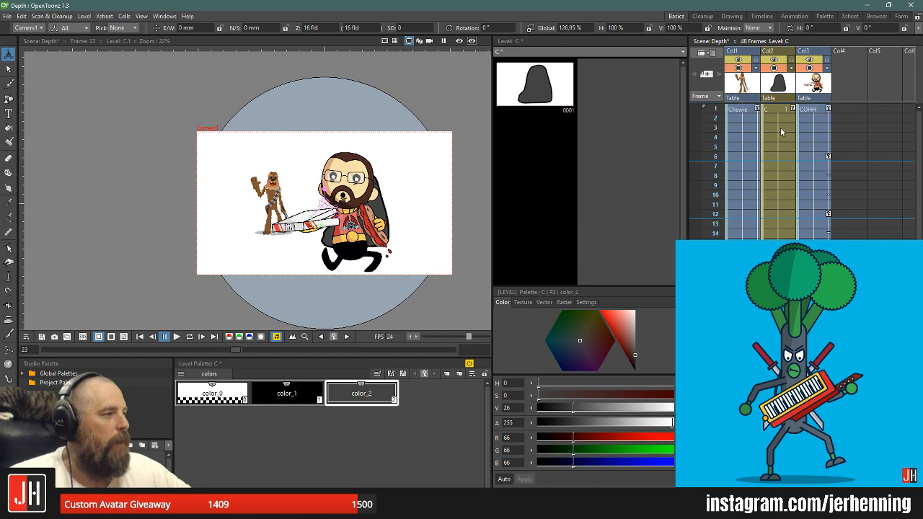
# - Return to frame 1 and examine up close how the boulder sits behind COHH
pyautogui.click(778, 109)
pyautogui.scroll(3, 406, 184)
pyautogui.hotkey('ctrl', 'z')
pyautogui.click(776, 90)
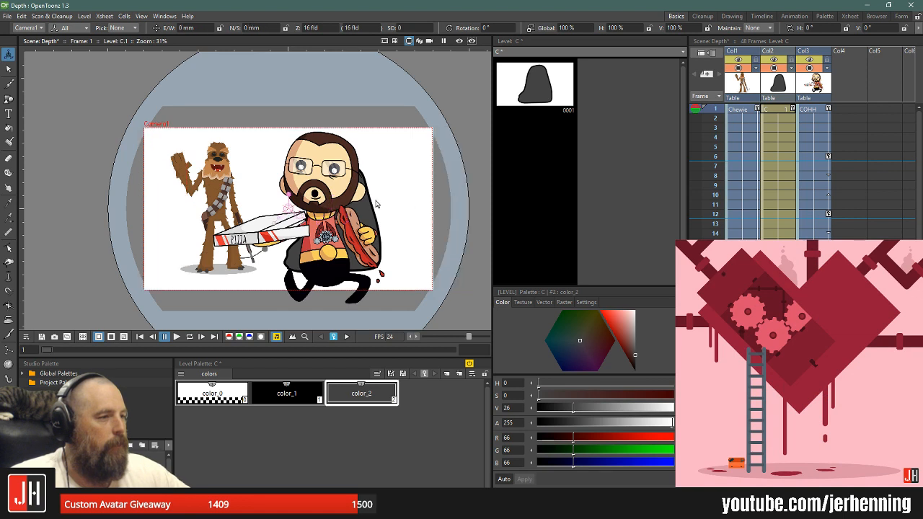
pyautogui.scroll(1, 380, 204)
pyautogui.click(774, 111)
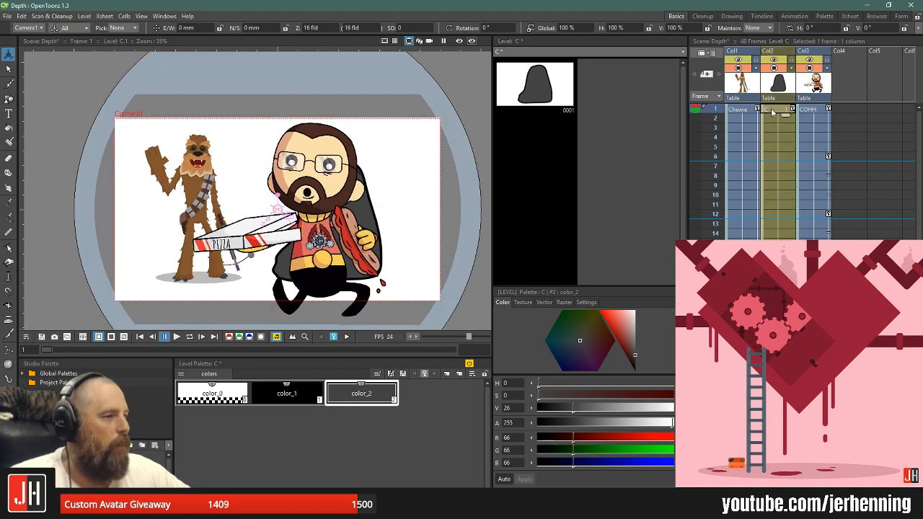
pyautogui.click(366, 219)
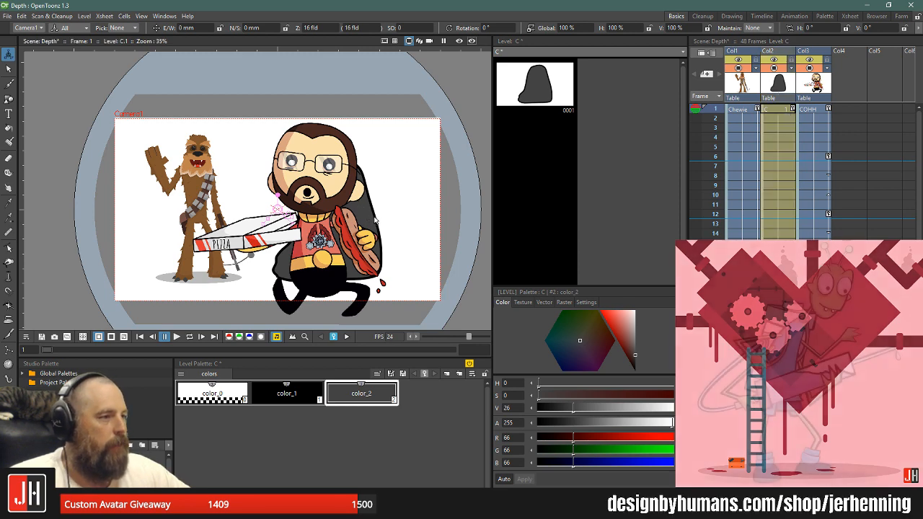
pyautogui.scroll(-3, 384, 178)
pyautogui.scroll(2, 379, 191)
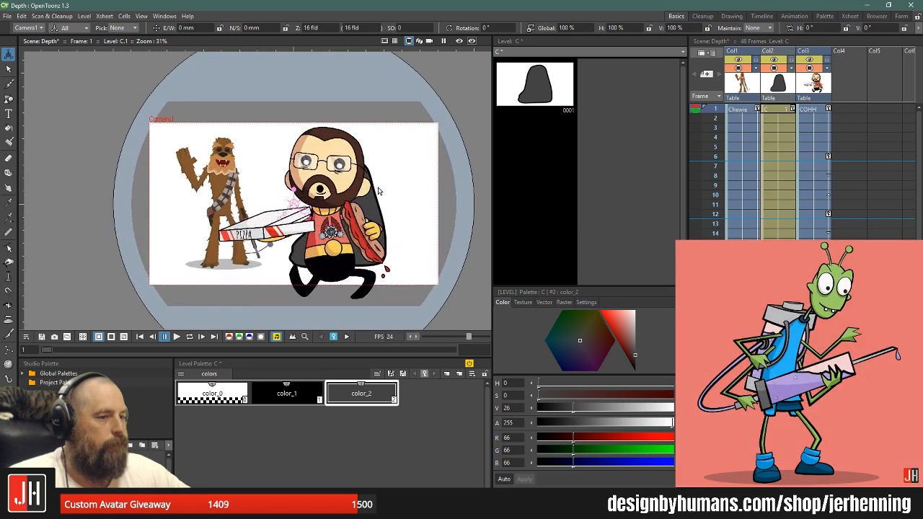
pyautogui.scroll(4, 379, 192)
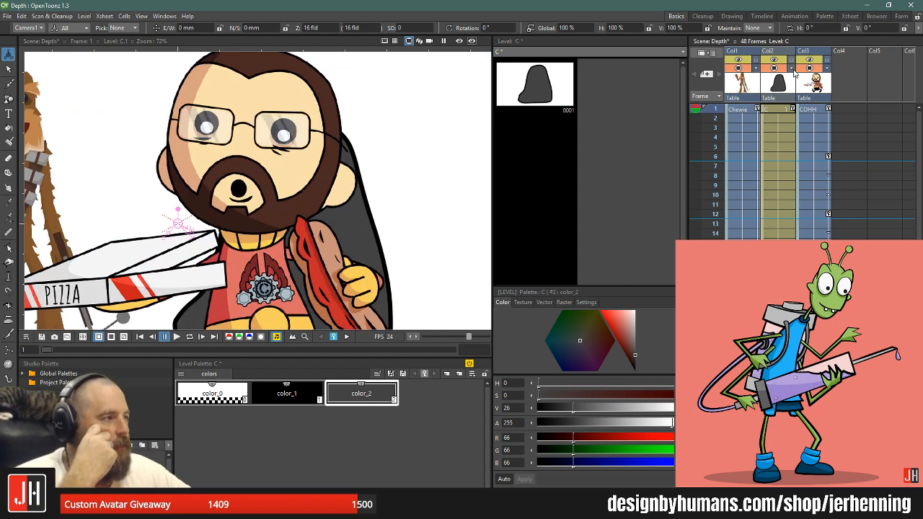
# - Look through the filter choices in the boulder column's opacity and filter settings, then close them without changing anything
pyautogui.click(793, 69)
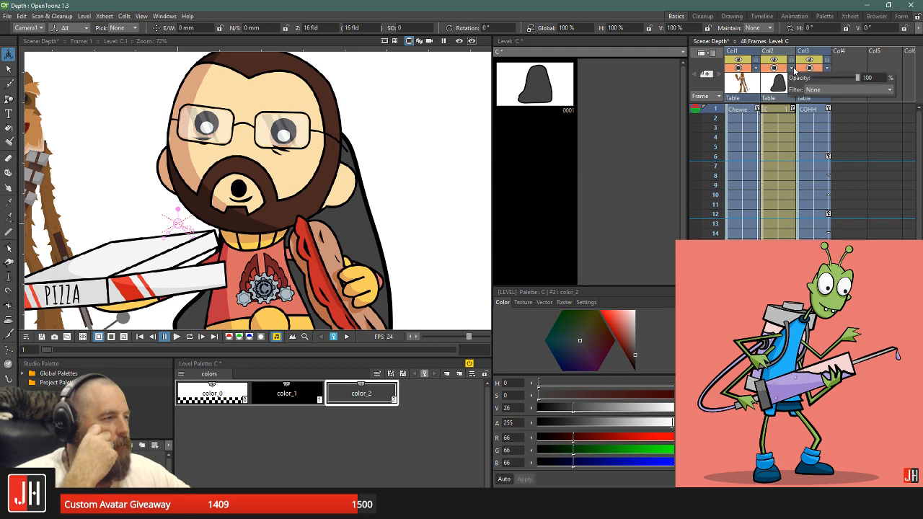
pyautogui.click(890, 90)
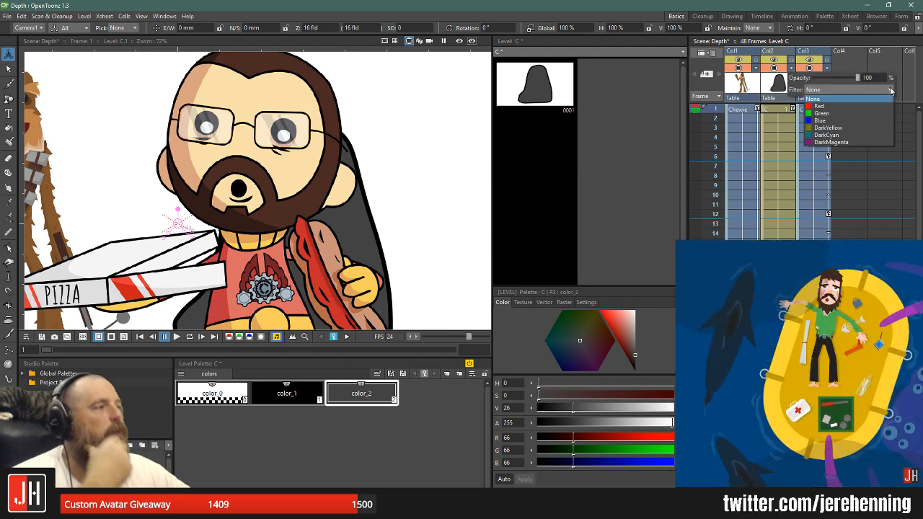
pyautogui.click(891, 91)
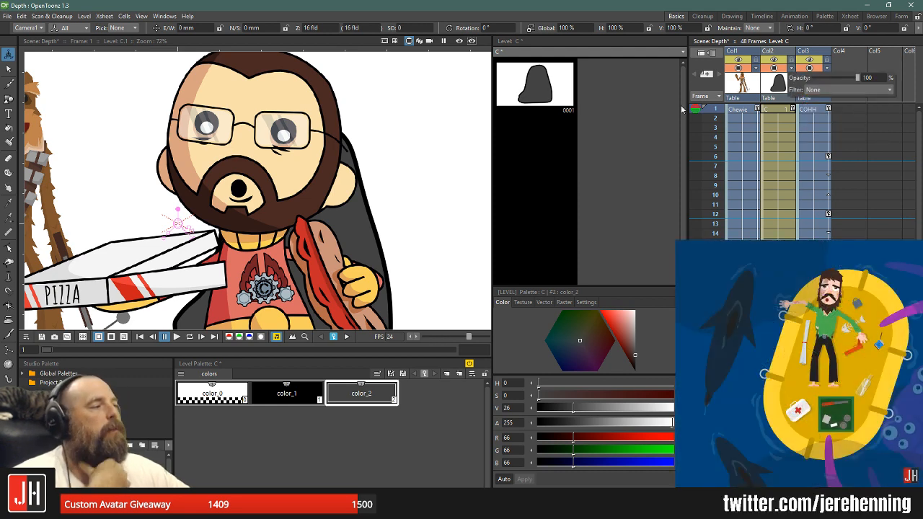
pyautogui.click(637, 110)
pyautogui.scroll(-1, 387, 177)
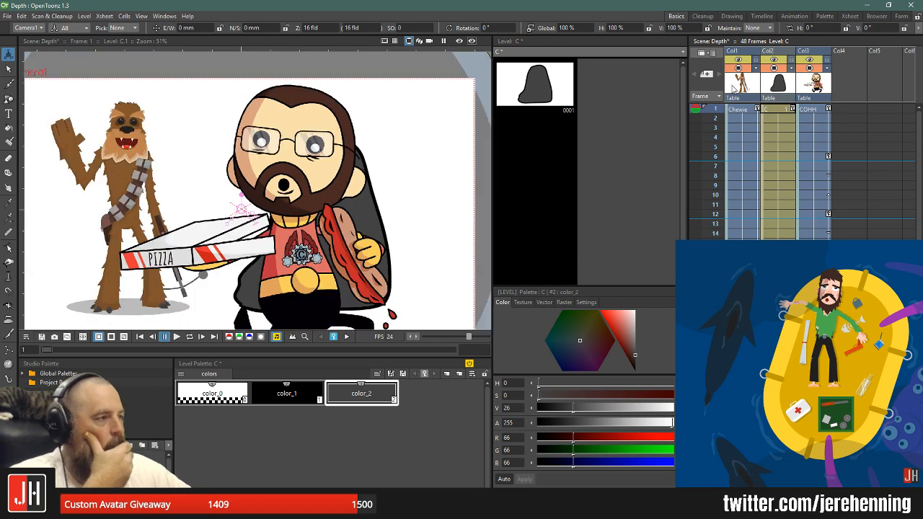
# - Undo the removal of the boulder's frame 23 keyframe and the scaling of Camera1 at frame 48
pyautogui.click(732, 87)
pyautogui.scroll(-2, 763, 85)
pyautogui.click(779, 86)
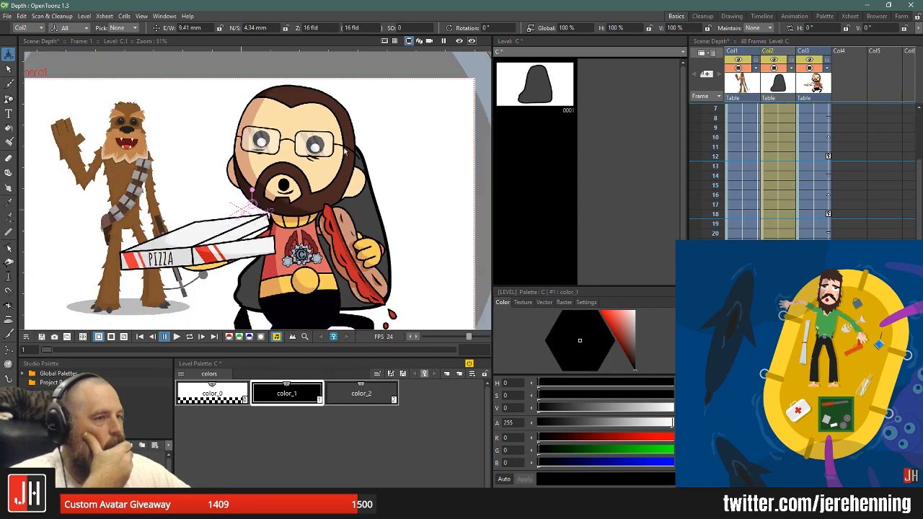
pyautogui.scroll(-4, 269, 161)
pyautogui.scroll(2, 750, 209)
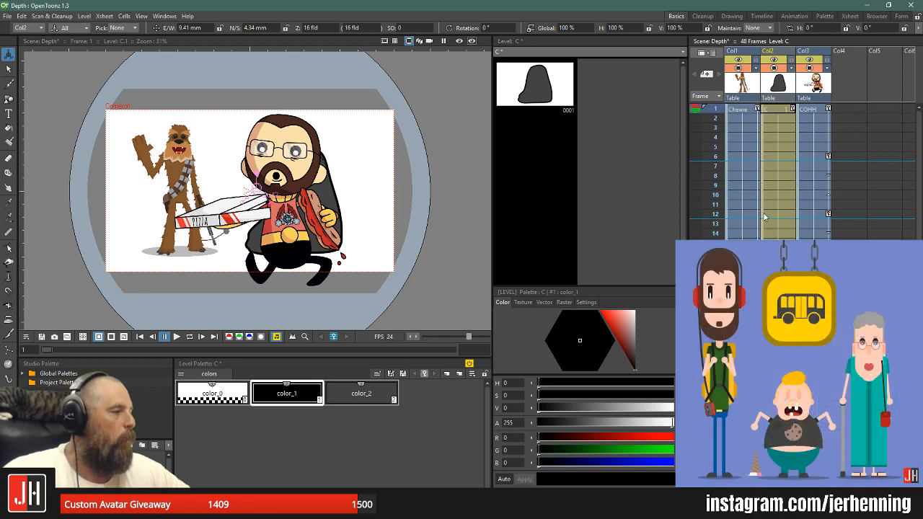
pyautogui.hotkey('ctrl', 'z')
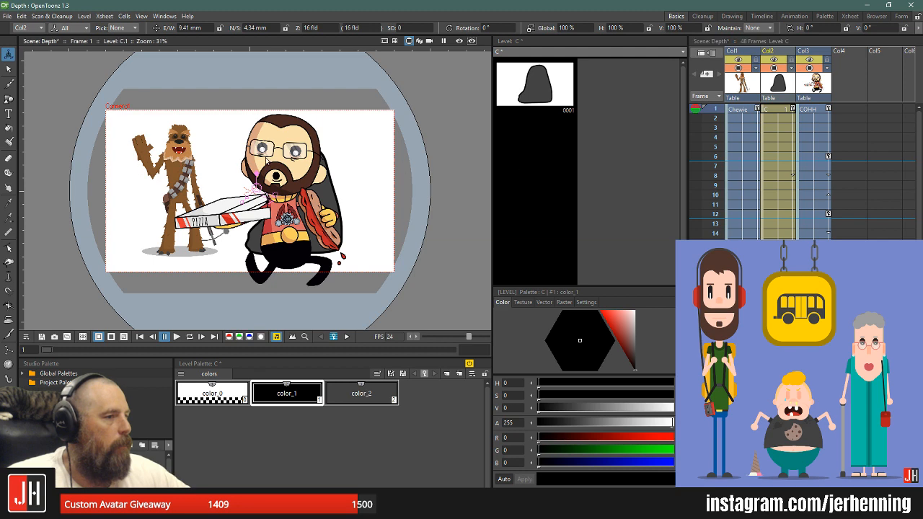
pyautogui.click(750, 111)
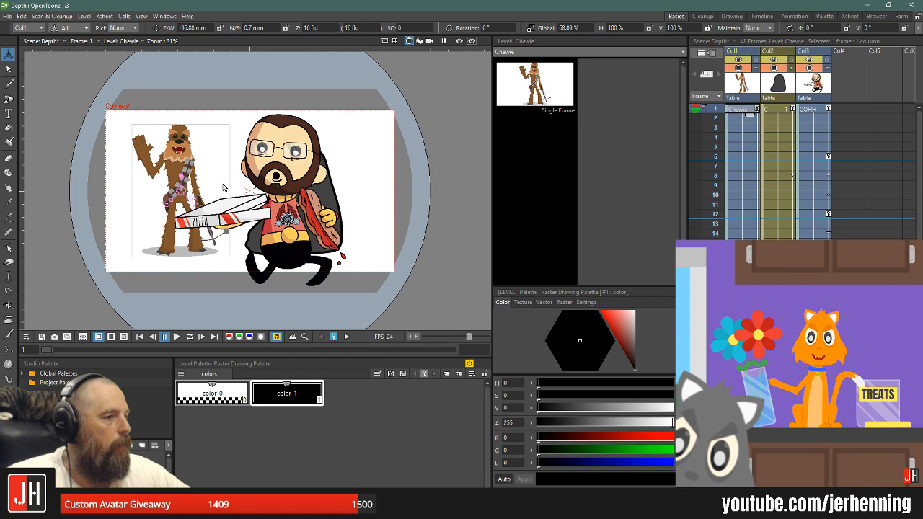
pyautogui.scroll(3, 192, 194)
pyautogui.scroll(-4, 205, 189)
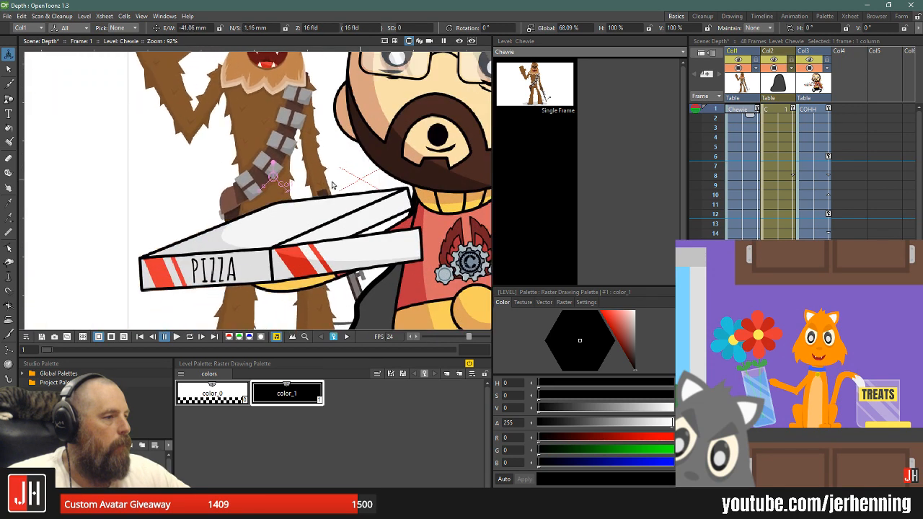
pyautogui.scroll(2, 389, 174)
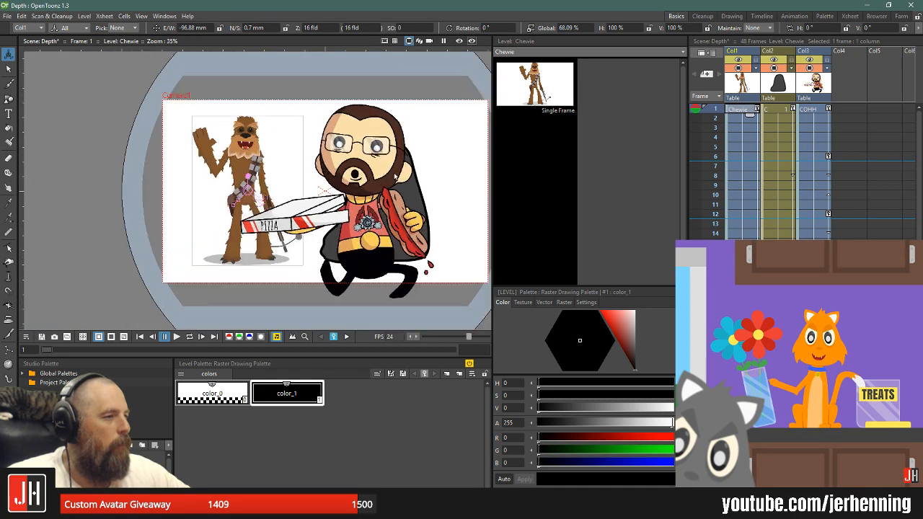
# - Move the boulder out beyond COHH at frame 1, and partly behind him at frame 23, to E/W 35.77 mm, N/S 4.76 mm
pyautogui.click(783, 82)
pyautogui.moveTo(421, 186); pyautogui.dragTo(506, 190)
pyautogui.moveTo(436, 188); pyautogui.dragTo(420, 203)
# - Play the animation in a loop and examine the boulder's drift toward COHH against Chewie's receding motion
pyautogui.scroll(-2, 360, 213)
pyautogui.press('l')
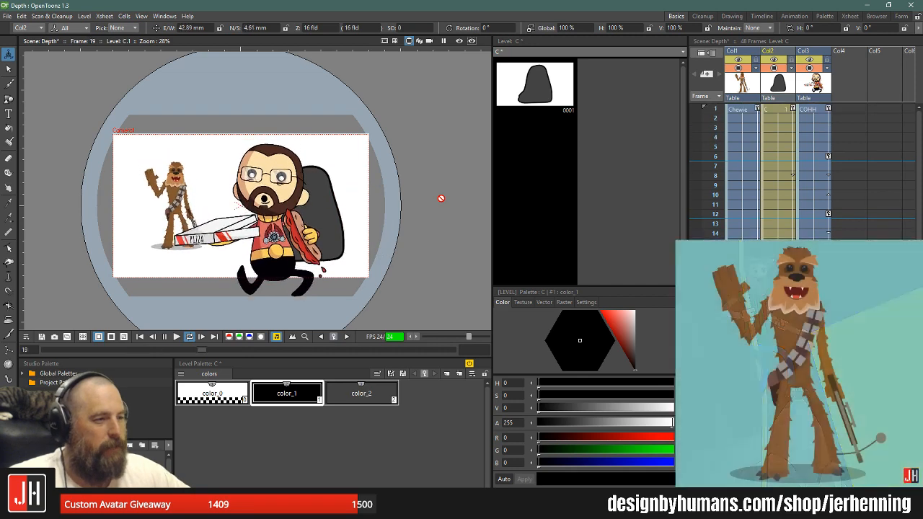
pyautogui.scroll(1, 777, 288)
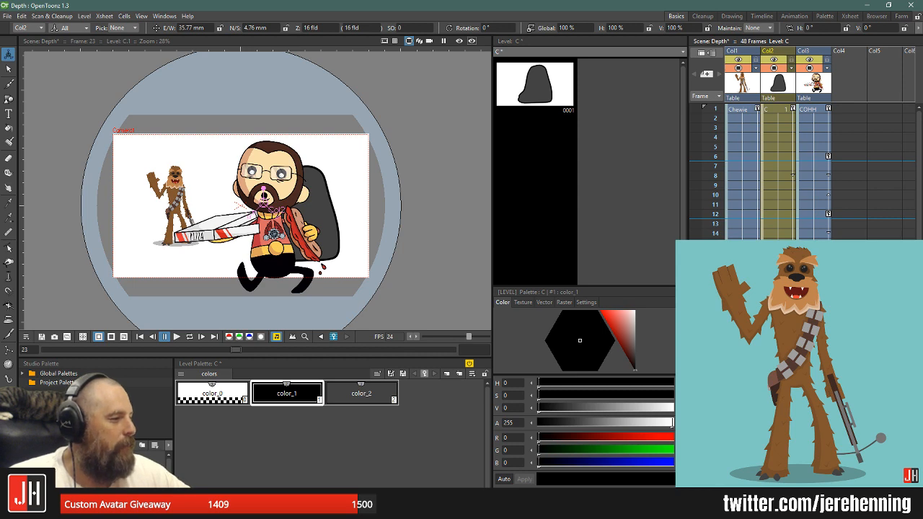
pyautogui.scroll(-3, 458, 257)
pyautogui.scroll(2, 458, 256)
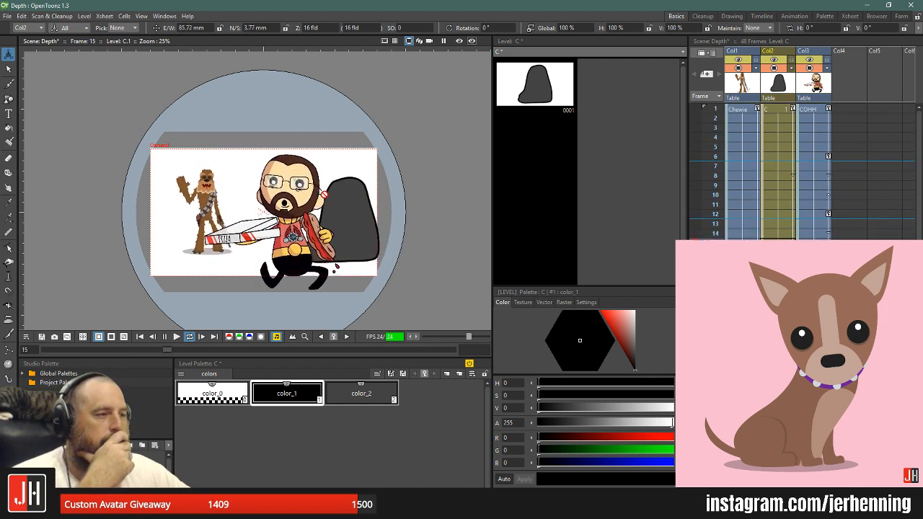
pyautogui.scroll(6, 204, 206)
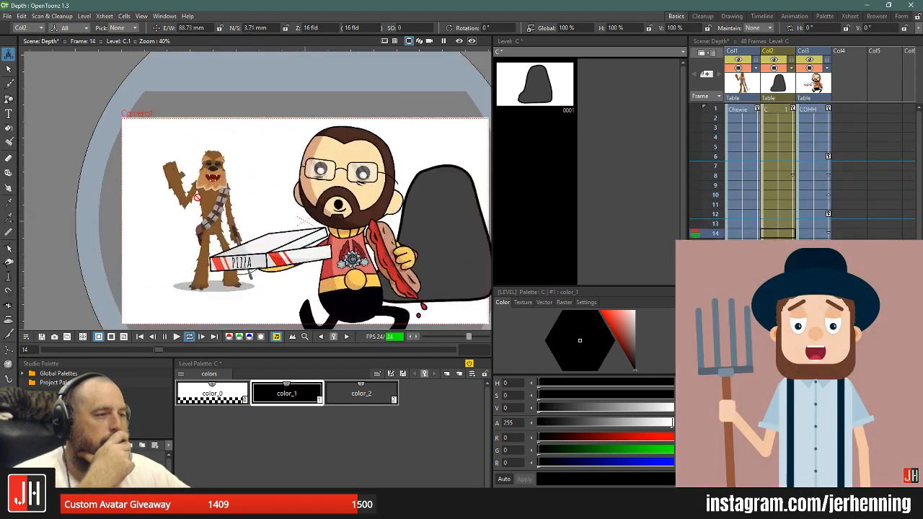
pyautogui.scroll(-6, 205, 204)
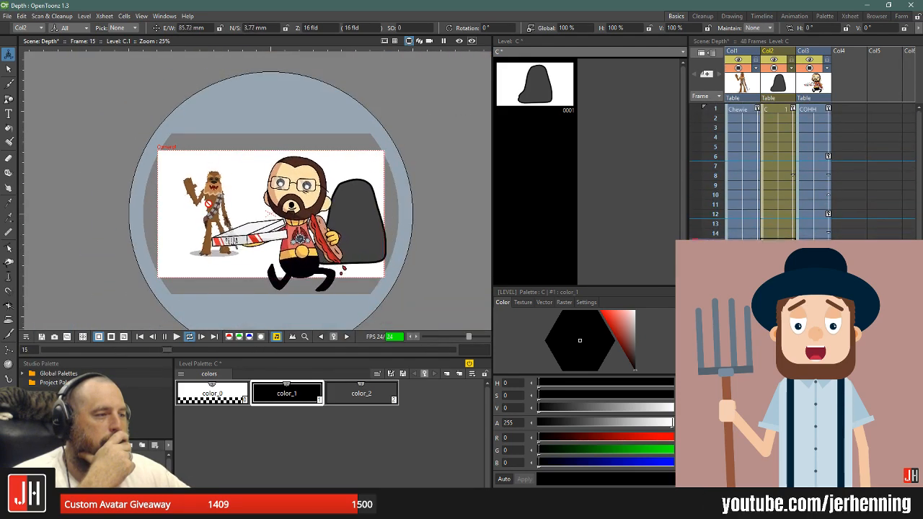
pyautogui.scroll(4, 253, 212)
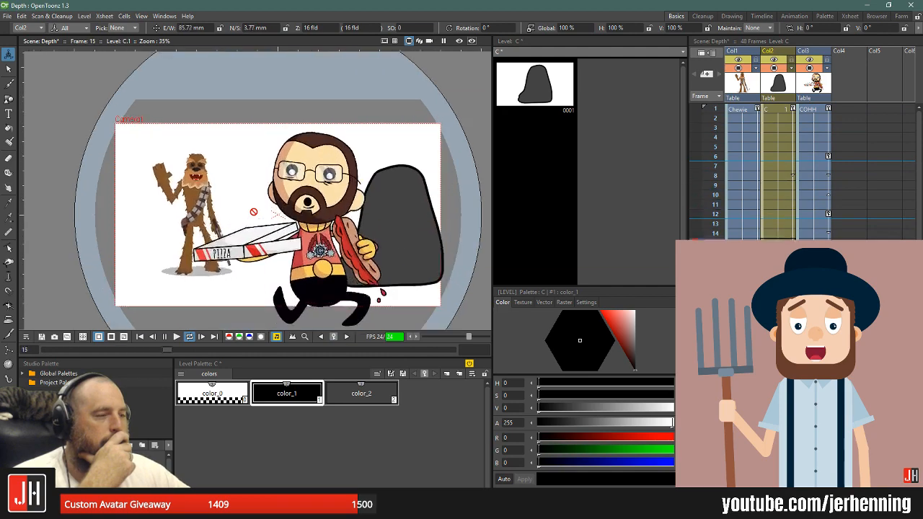
pyautogui.scroll(-3, 253, 212)
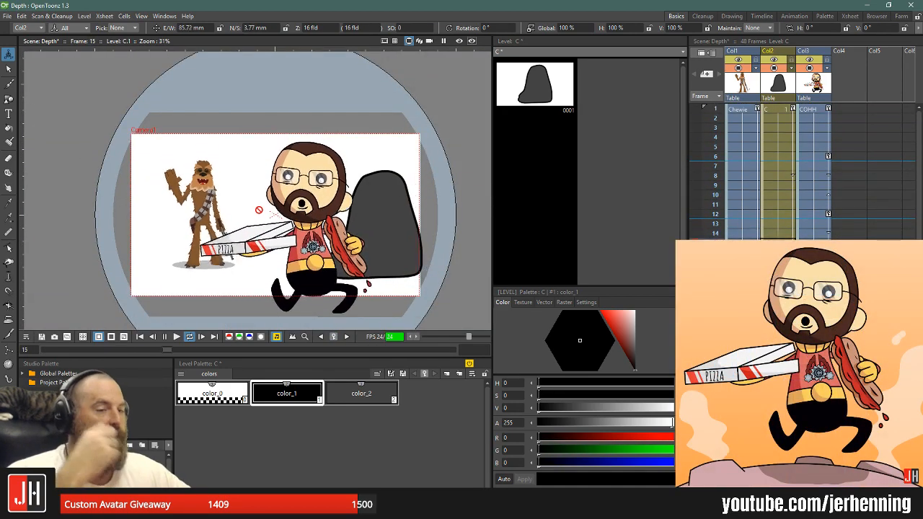
pyautogui.scroll(-2, 259, 210)
pyautogui.scroll(4, 274, 206)
pyautogui.scroll(-2, 289, 204)
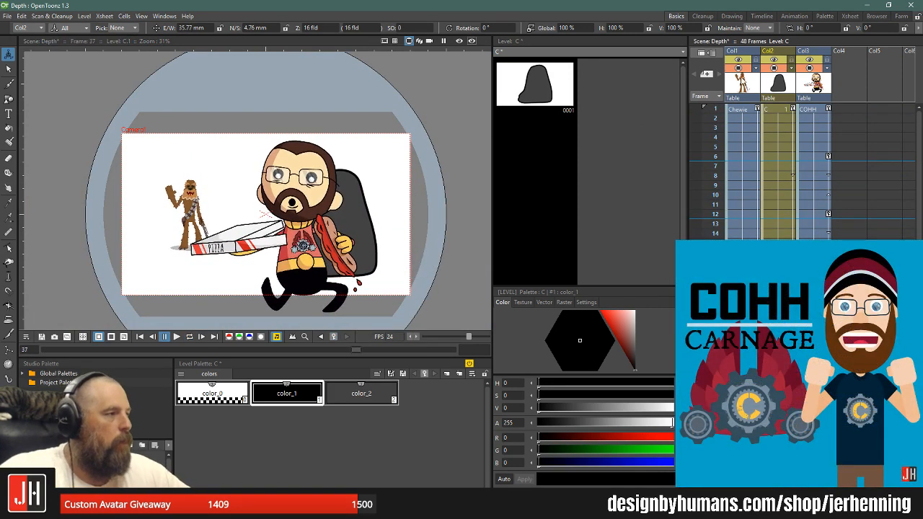
# - Create a mesh from the Chewie drawing at frame 1 with the Plastic tool
pyautogui.click(749, 80)
pyautogui.click(740, 110)
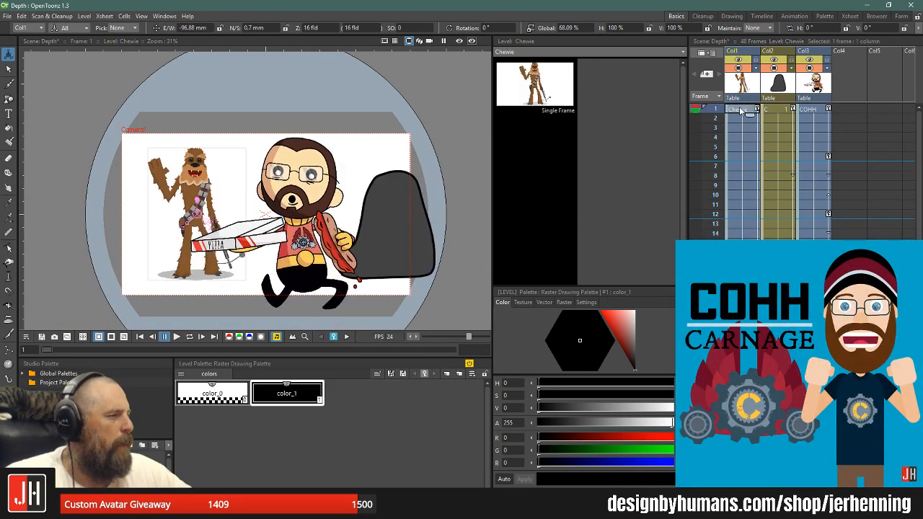
pyautogui.click(9, 364)
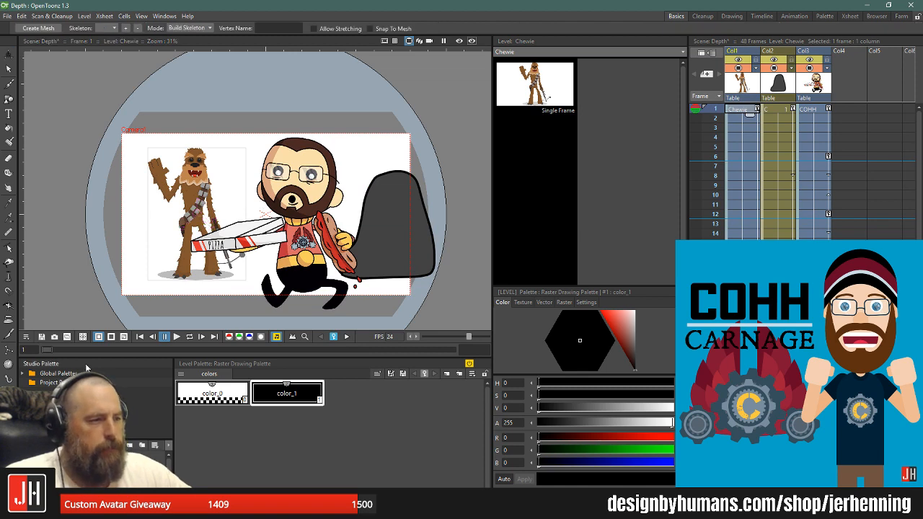
pyautogui.click(38, 28)
pyautogui.click(416, 387)
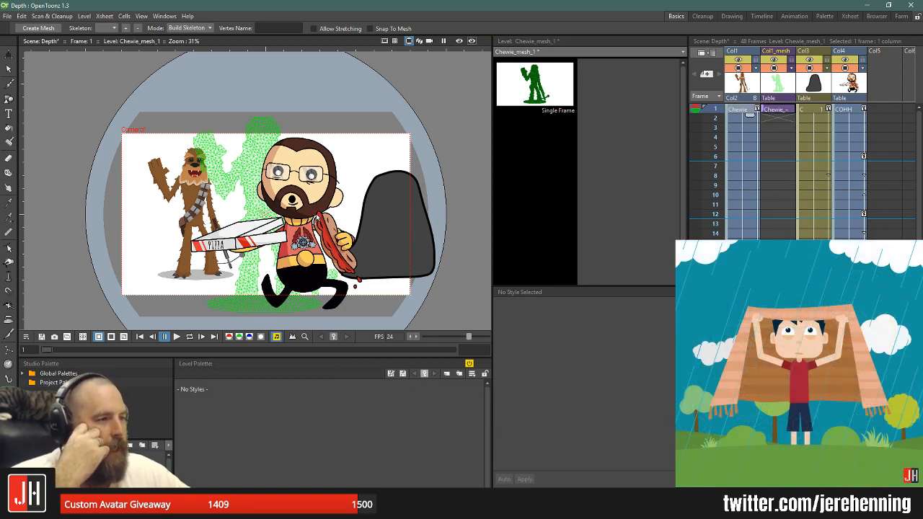
# - Extend the Chewie mesh's exposure from frame 1 through frame 25 and play the animation to check it
pyautogui.click(777, 111)
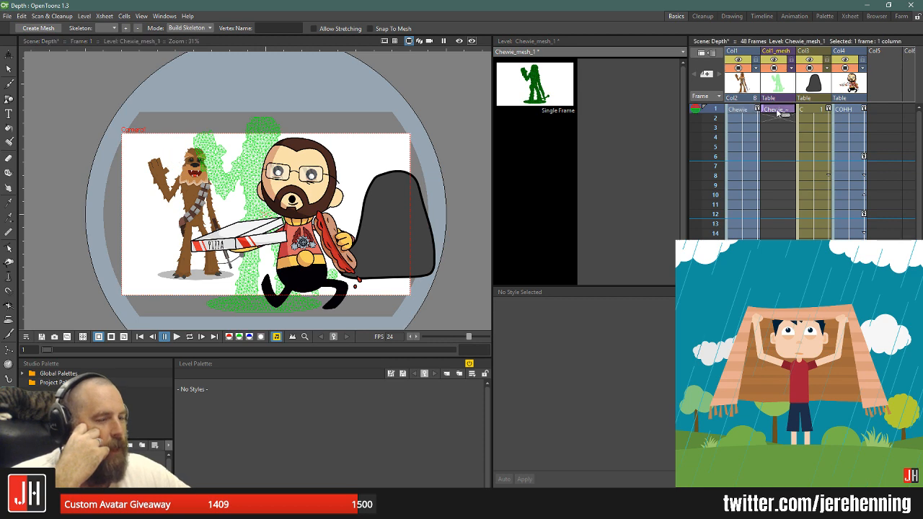
pyautogui.moveTo(789, 119); pyautogui.dragTo(783, 339)
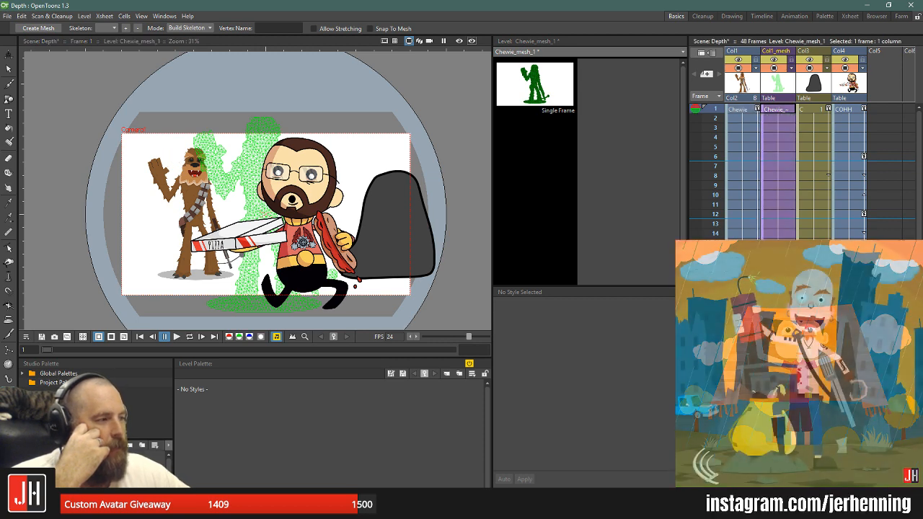
pyautogui.press('p')
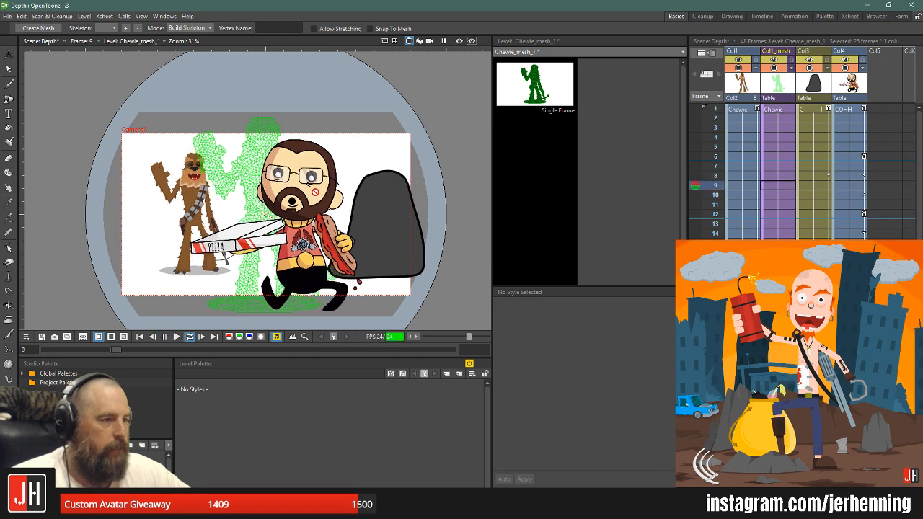
pyautogui.press('p')
pyautogui.scroll(1, 766, 203)
pyautogui.click(786, 110)
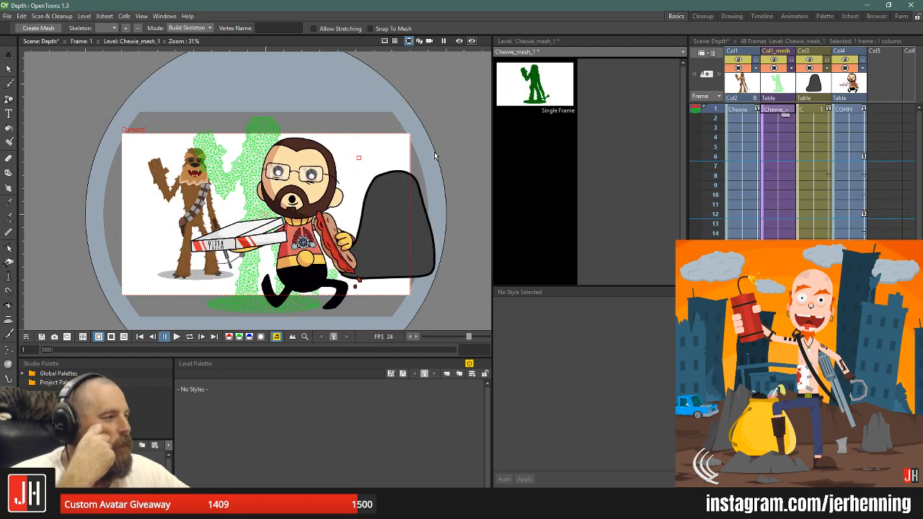
# - Switch to the Animation room and examine how the green mesh lines up with Chewie at frame 1
pyautogui.click(796, 16)
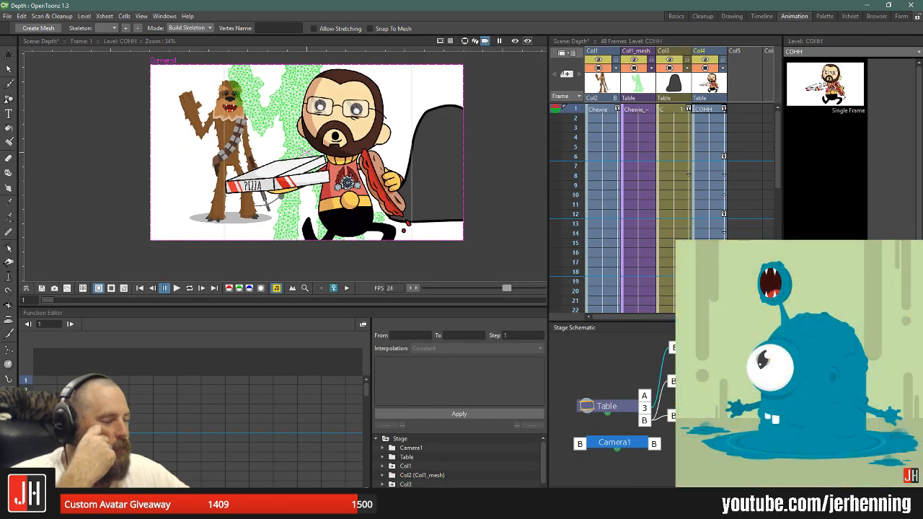
pyautogui.click(598, 110)
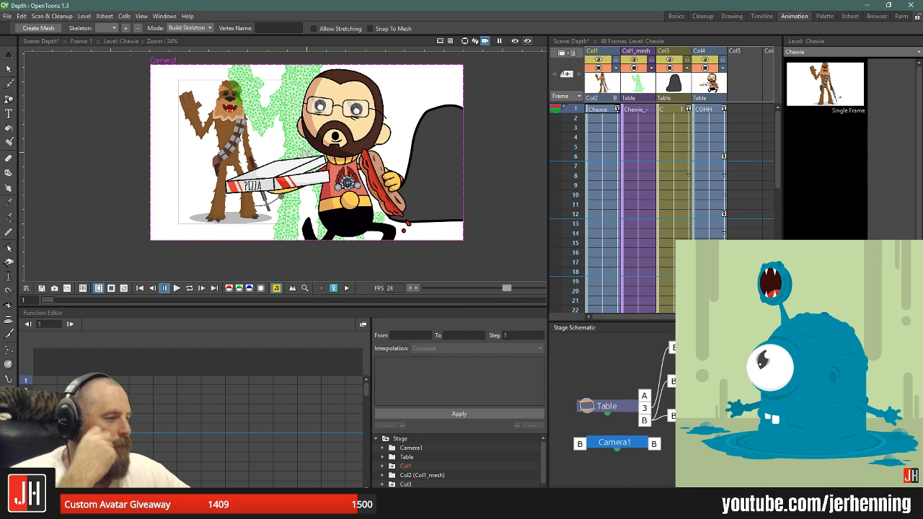
pyautogui.scroll(3, 306, 181)
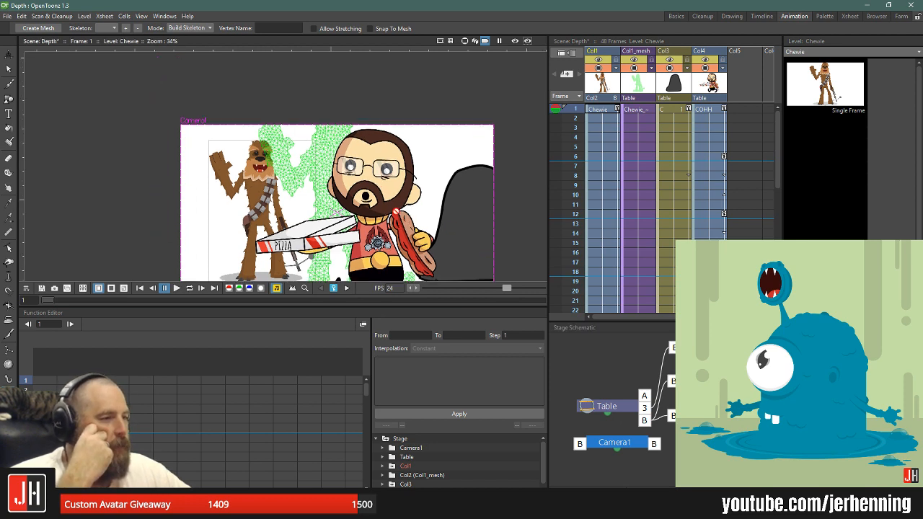
pyautogui.scroll(2, 306, 182)
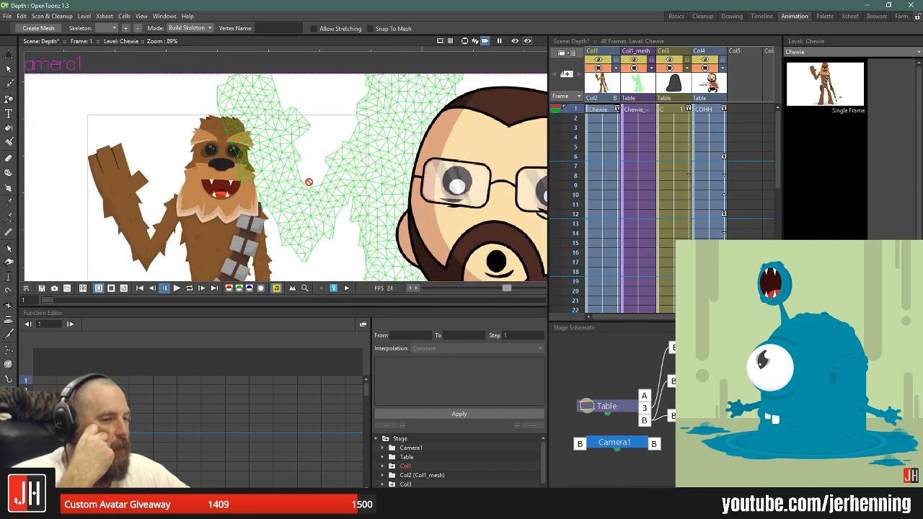
pyautogui.scroll(-3, 309, 182)
pyautogui.scroll(-4, 309, 182)
pyautogui.scroll(3, 307, 186)
pyautogui.scroll(2, 307, 185)
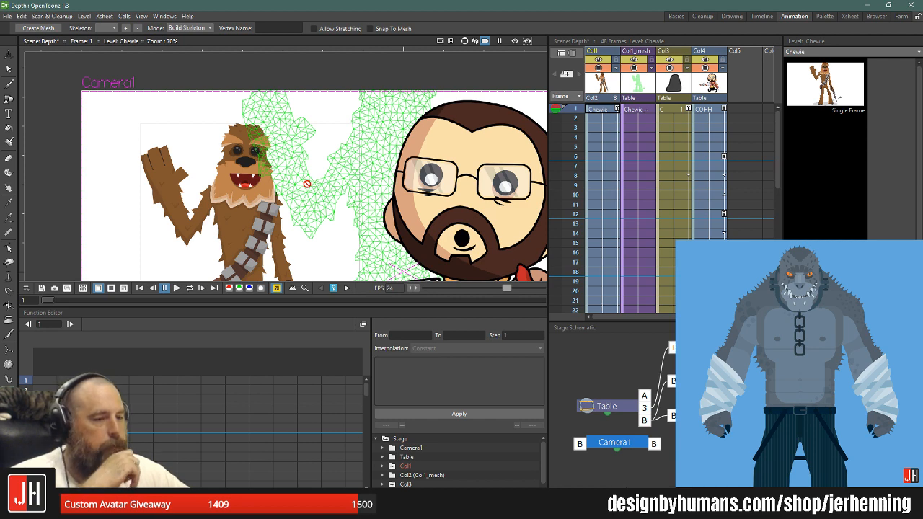
pyautogui.scroll(-3, 307, 185)
pyautogui.scroll(2, 317, 210)
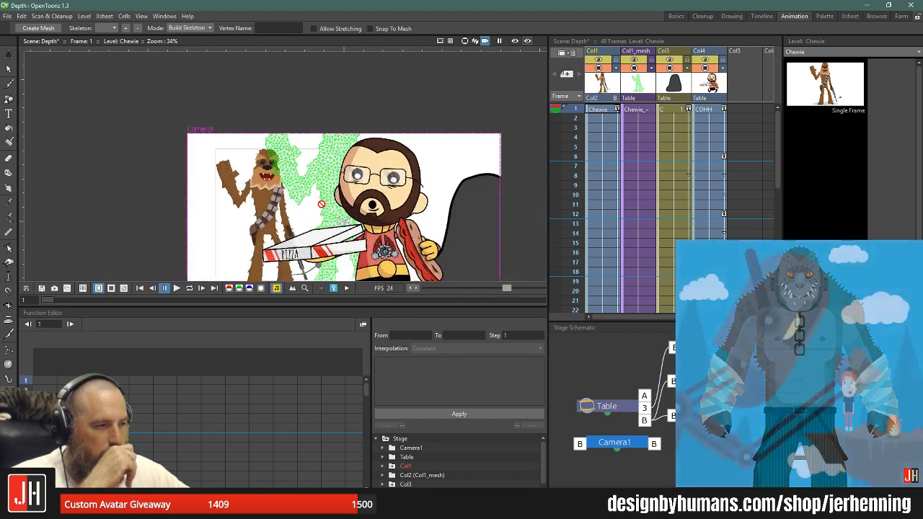
# - Play the animation to compare the mesh with Chewie's receding motion, and select the mesh at frame 1
pyautogui.press('p')
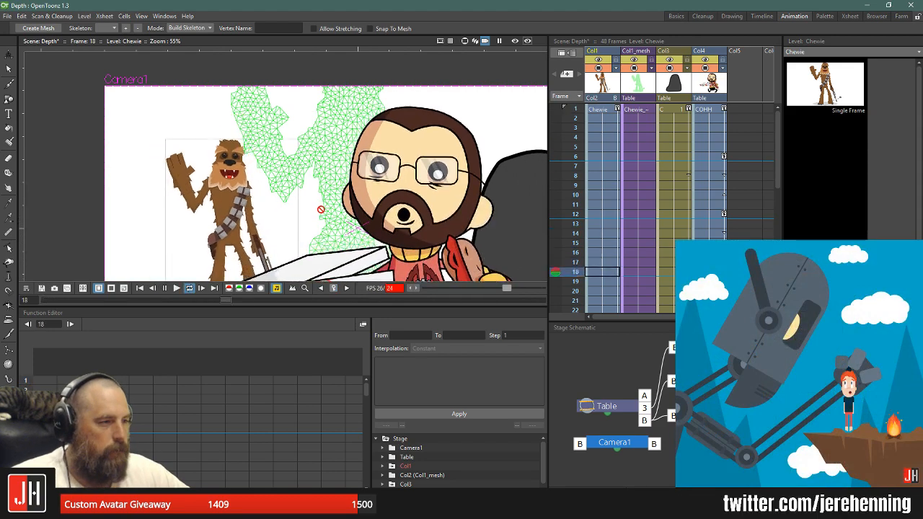
pyautogui.scroll(-2, 321, 209)
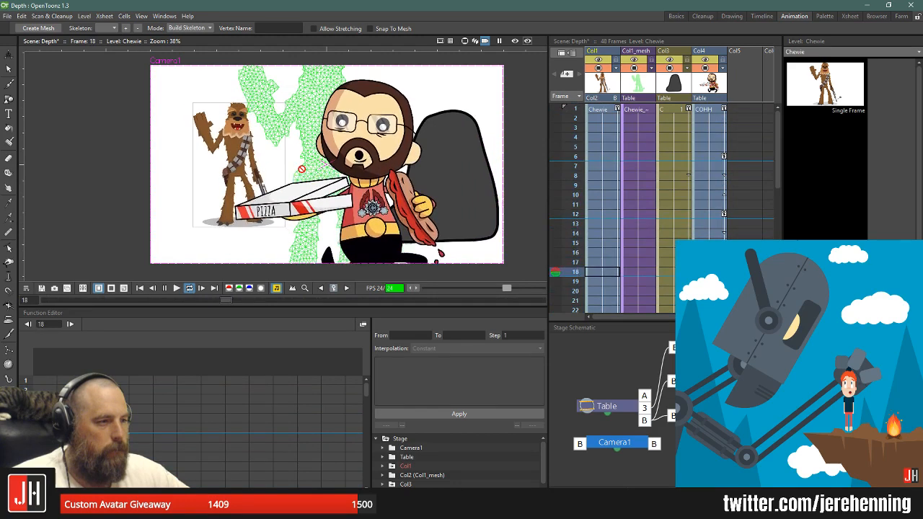
pyautogui.press('p')
pyautogui.scroll(2, 300, 169)
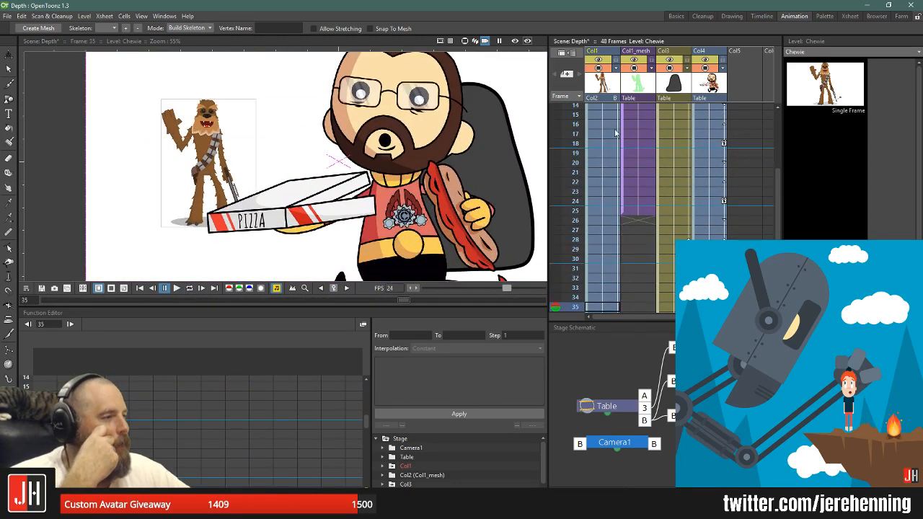
pyautogui.scroll(3, 691, 154)
pyautogui.click(635, 109)
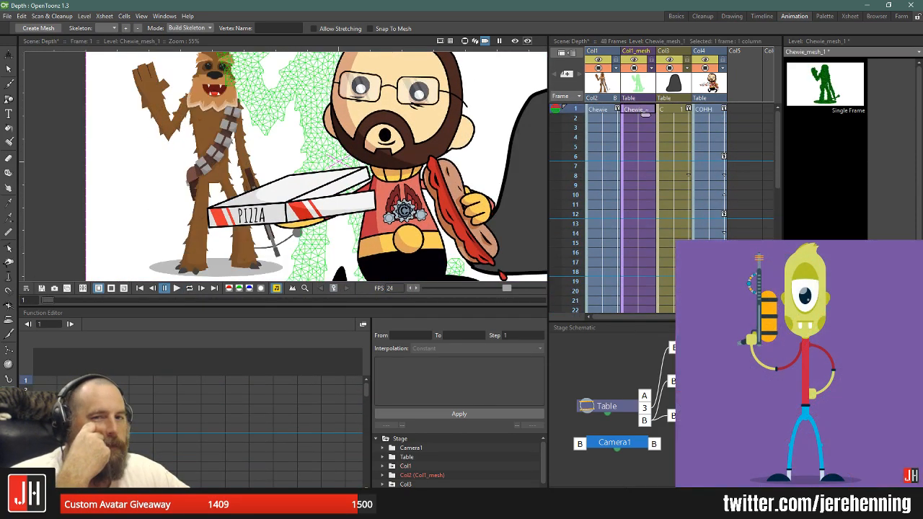